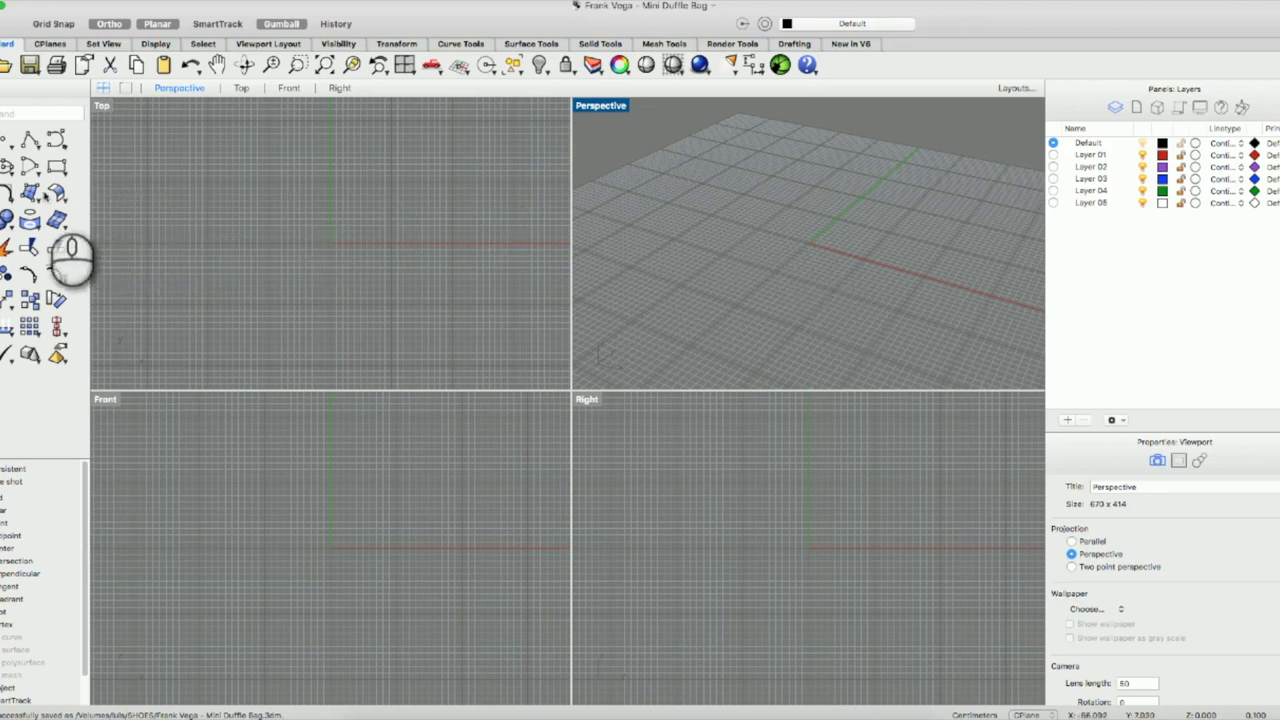
Draw a circle with a 6 cm radius centred on the origin, standing upright in the Right view's plane.
{"action": "left_click", "coordinate": [6, 218]}
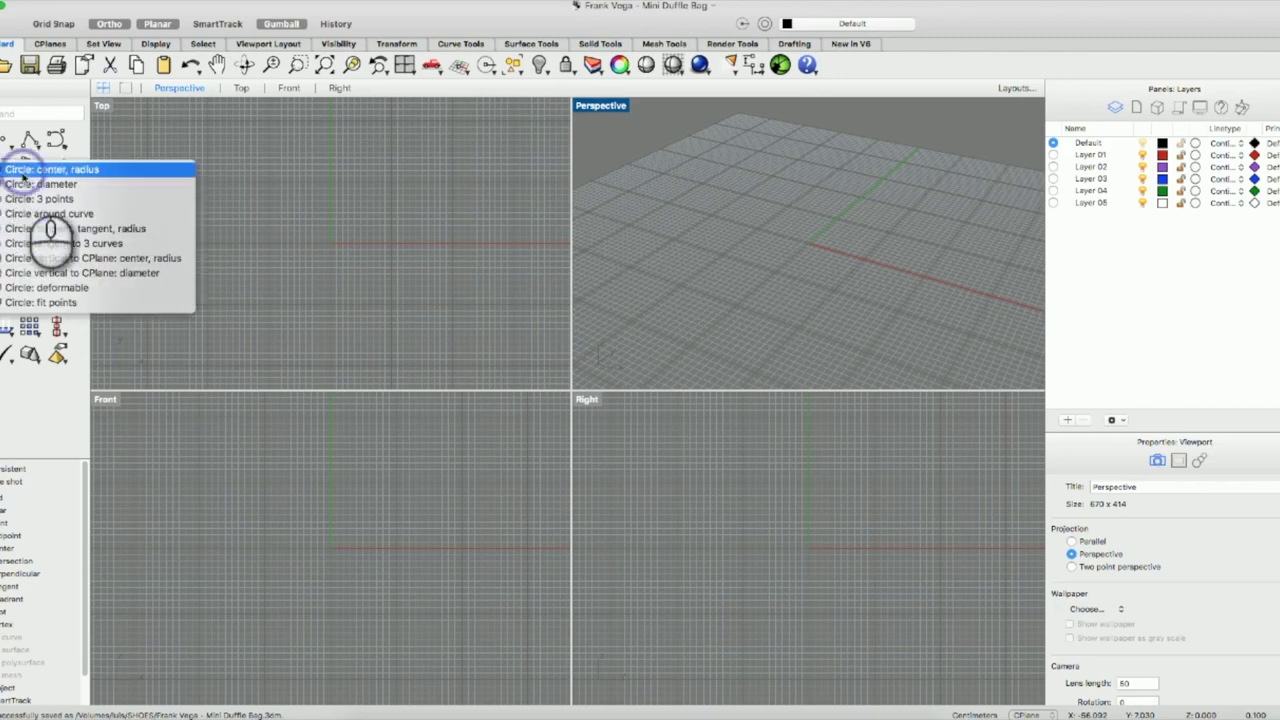
{"action": "left_click", "coordinate": [50, 169]}
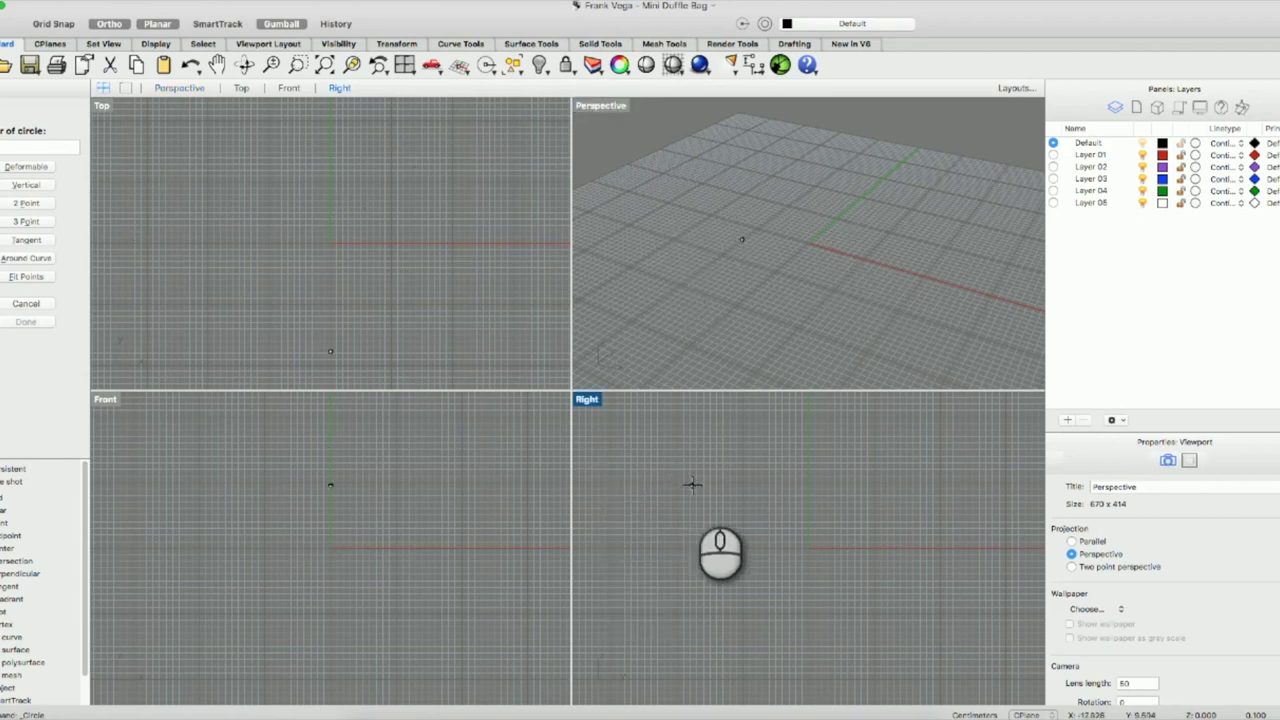
{"action": "type", "text": "0"}
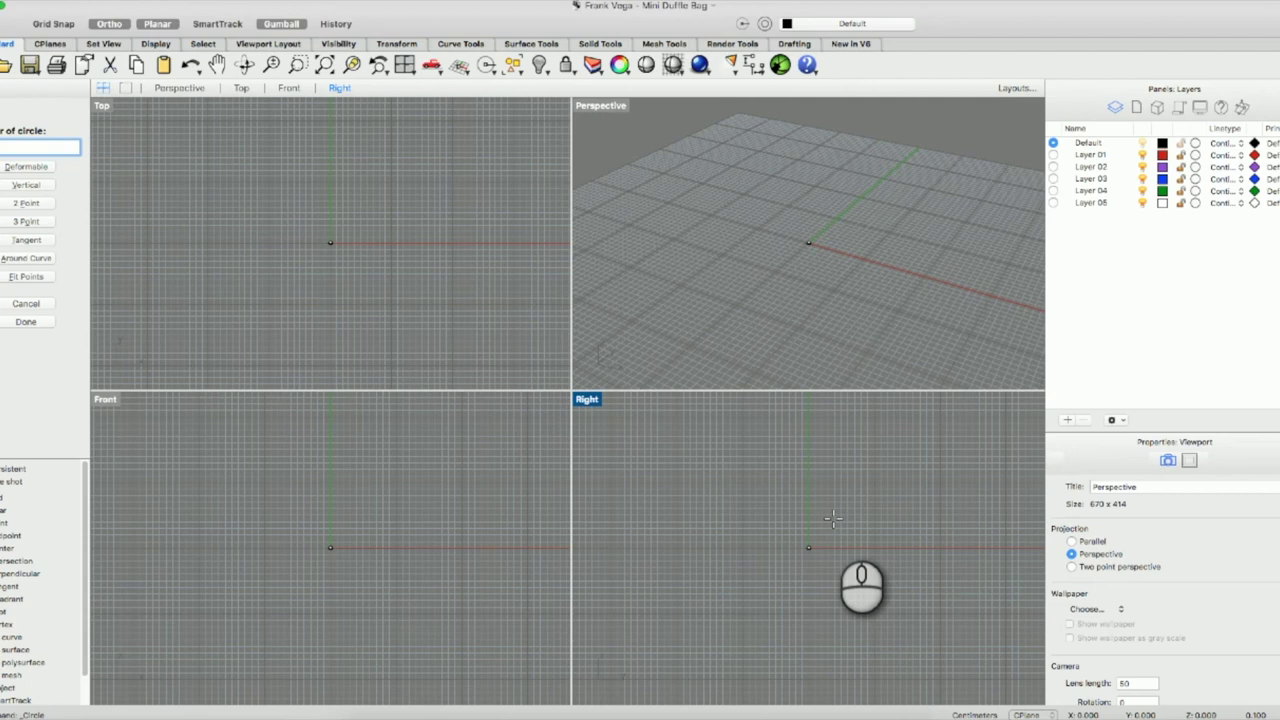
{"action": "left_click", "coordinate": [808, 547]}
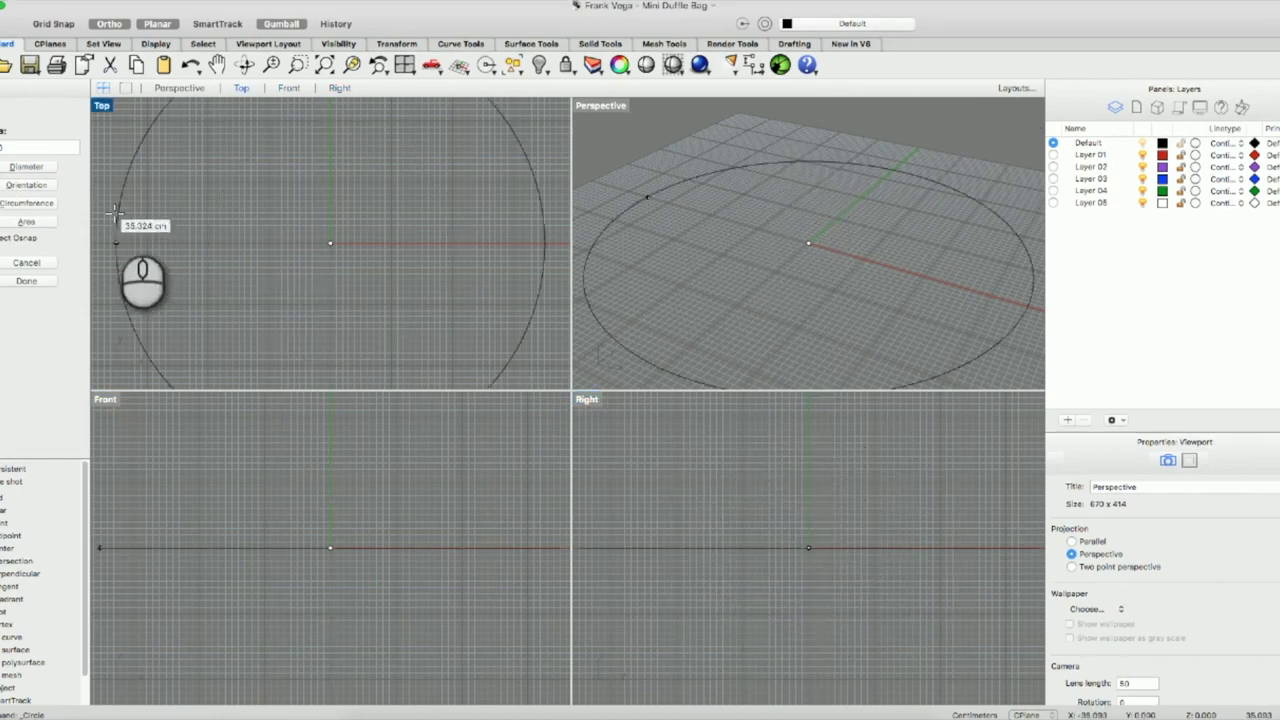
{"action": "left_click", "coordinate": [6, 147]}
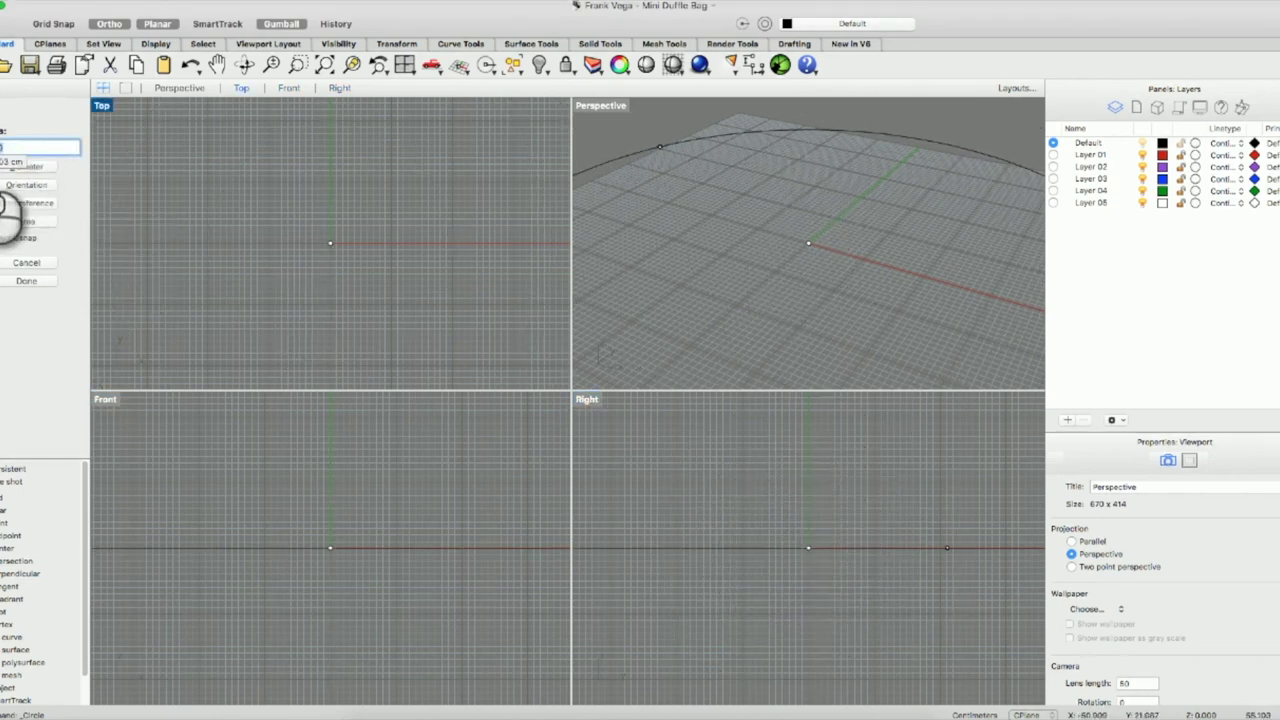
{"action": "type", "text": "6"}
{"action": "key", "text": "Return"}
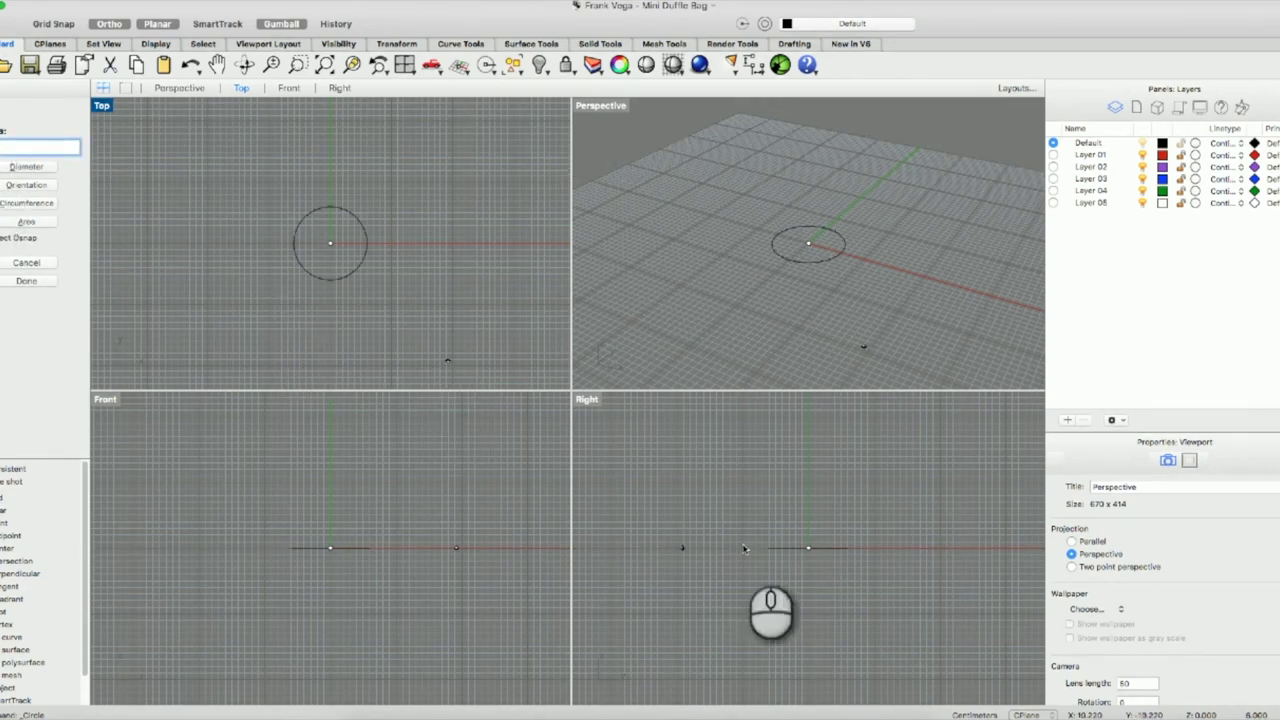
{"action": "right_click", "coordinate": [780, 540]}
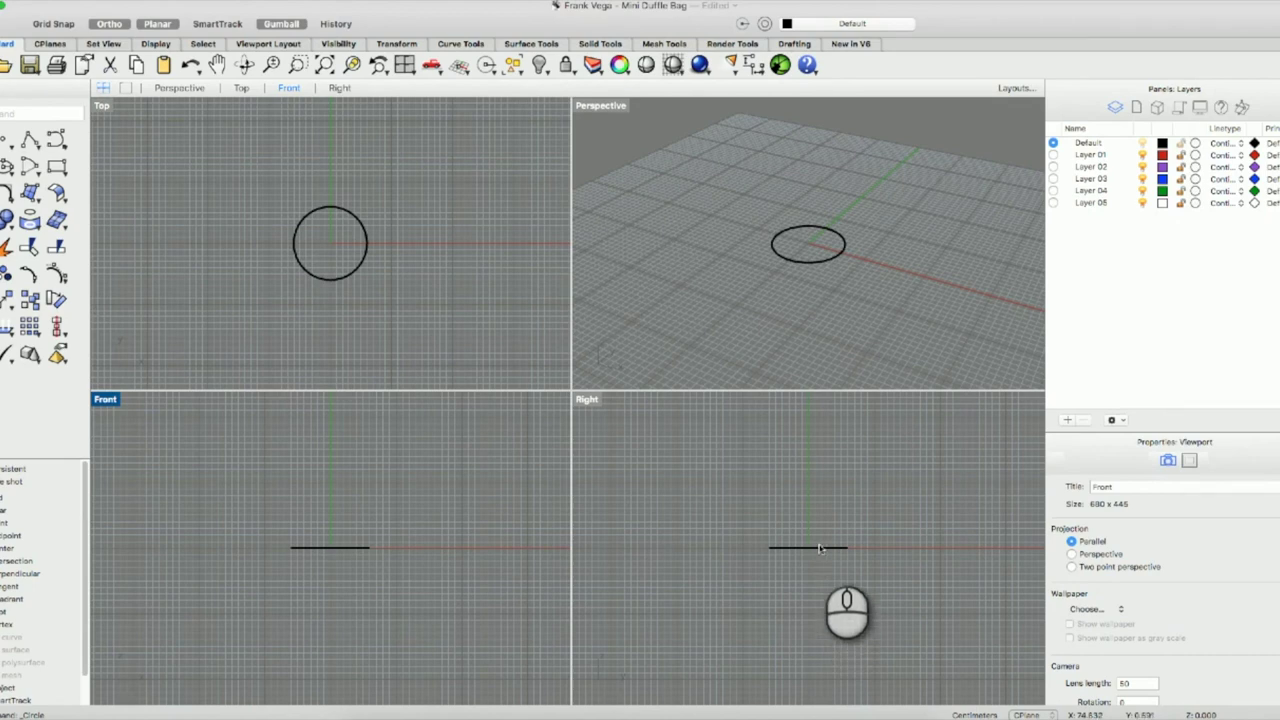
{"action": "left_click", "coordinate": [808, 548]}
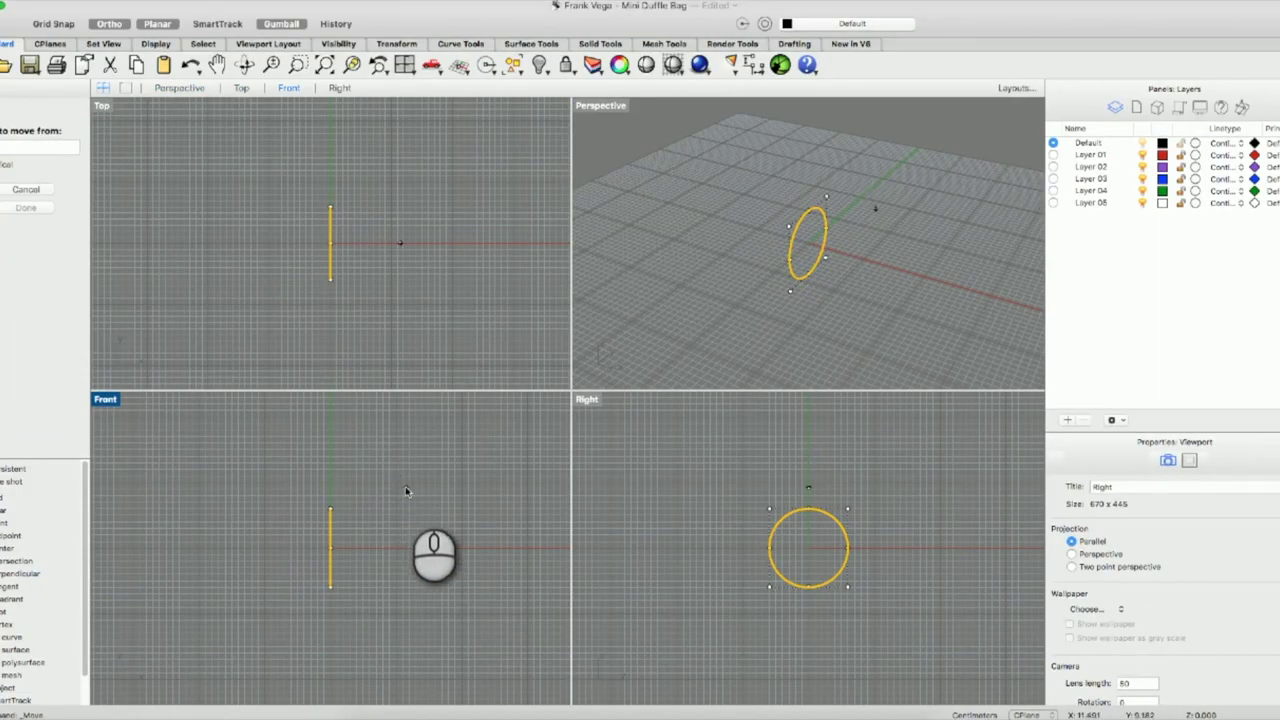
{"action": "left_click", "coordinate": [330, 243]}
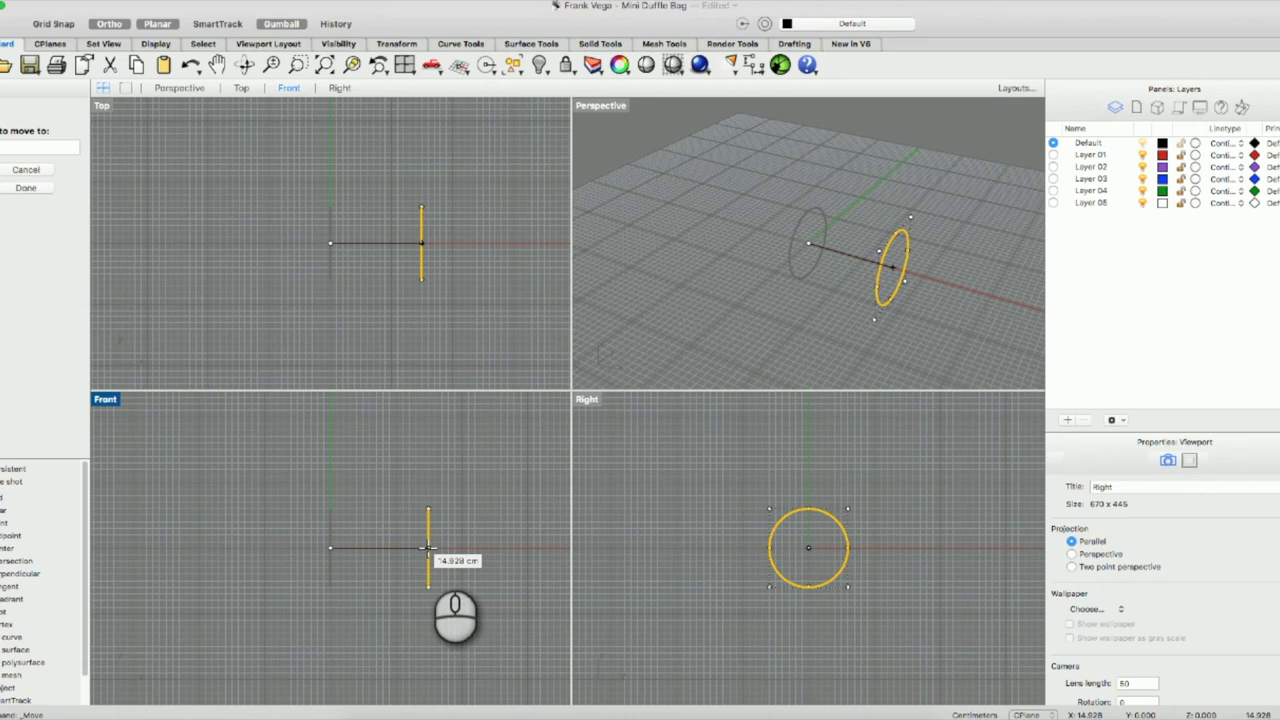
{"action": "type", "text": "12"}
{"action": "key", "text": "Return"}
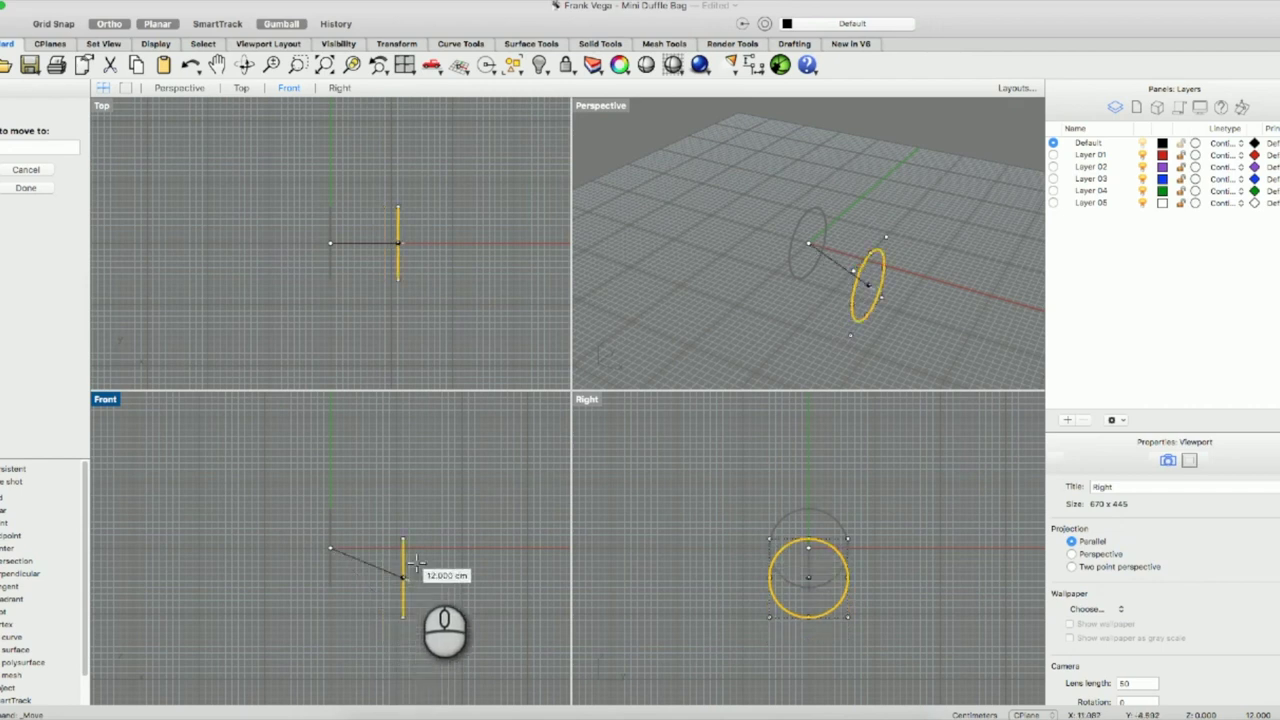
{"action": "key", "text": "Escape"}
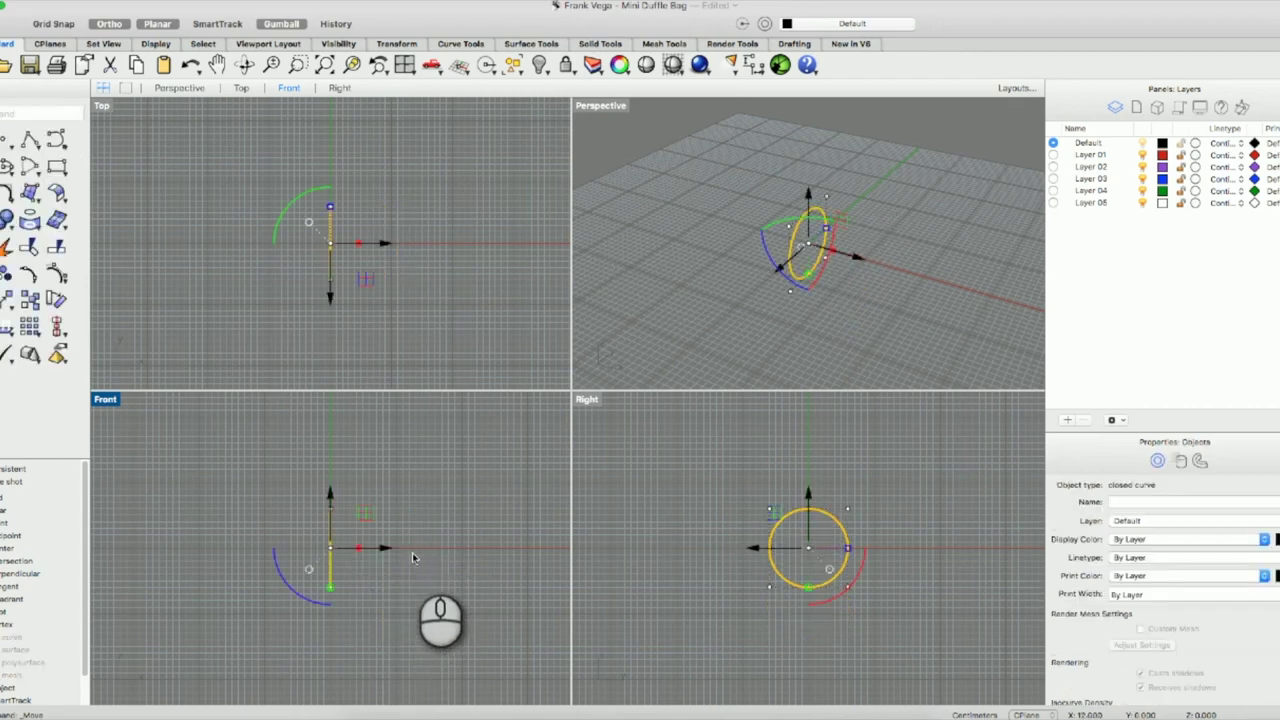
Try to move the circle 12 cm from its centre in the positive X direction, and undo the move.
{"action": "right_click", "coordinate": [407, 480]}
{"action": "mouse_move", "coordinate": [480, 352]}
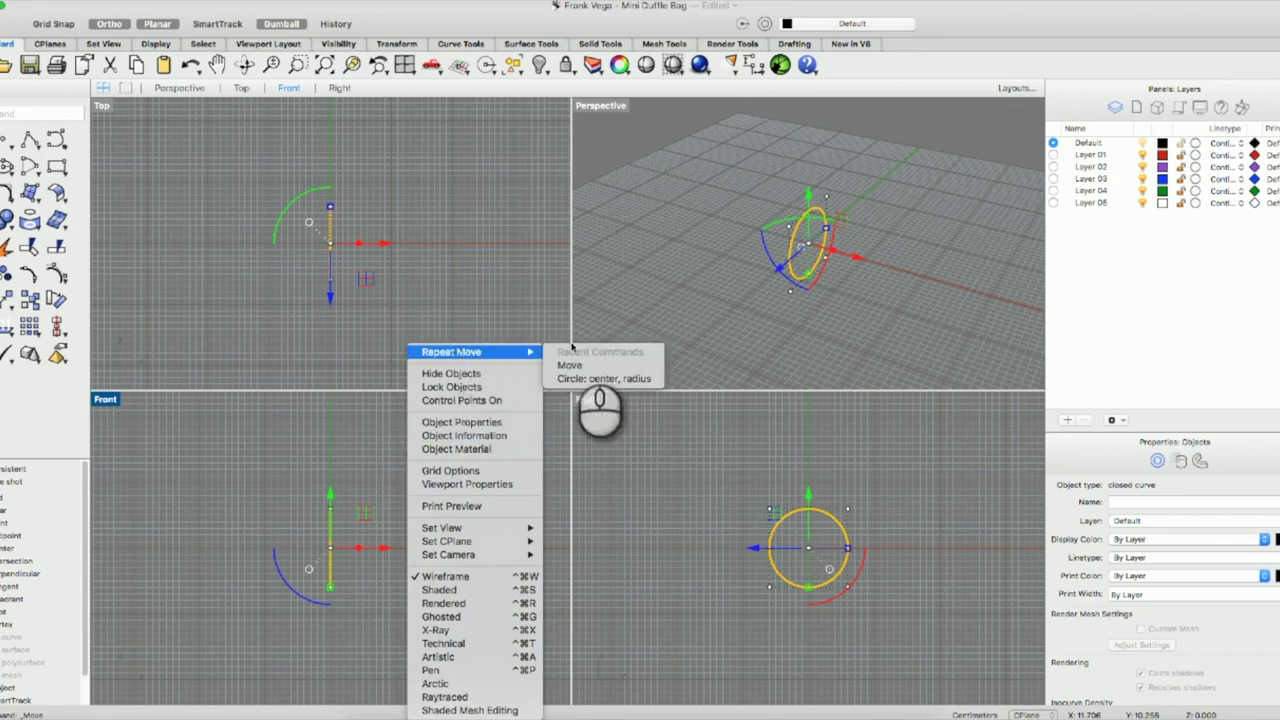
{"action": "left_click", "coordinate": [570, 364]}
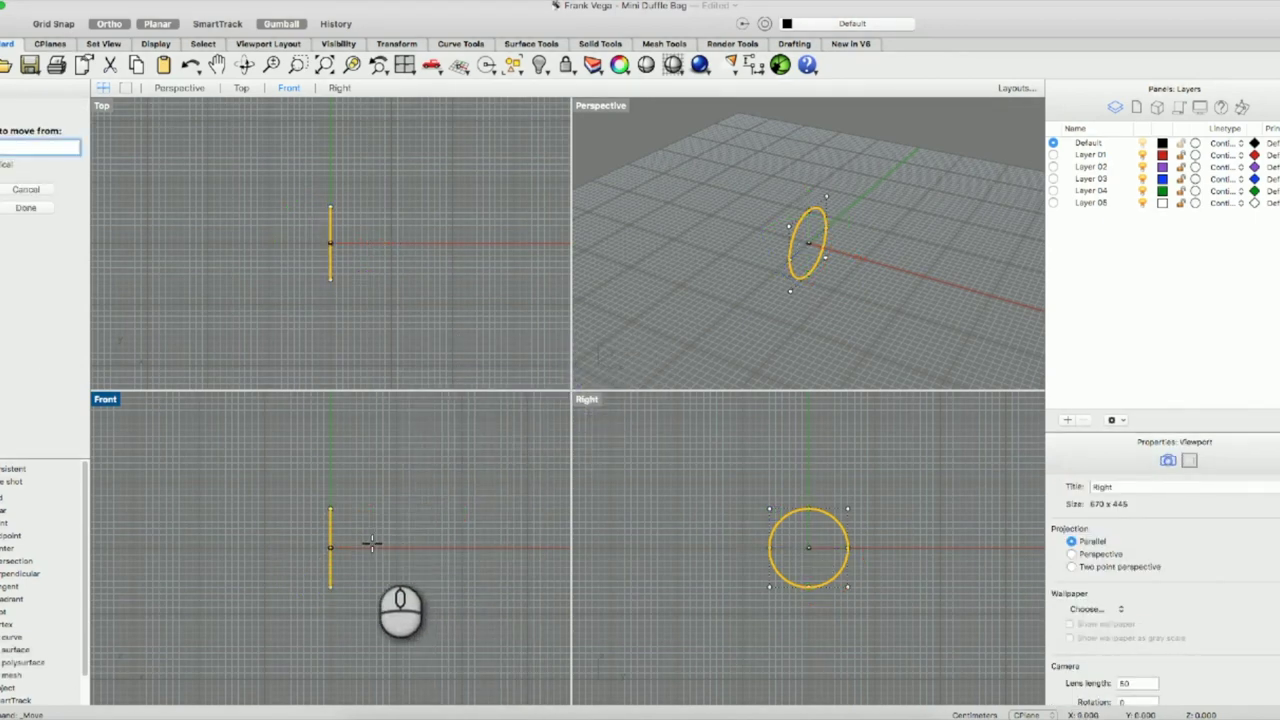
{"action": "left_click", "coordinate": [330, 547]}
{"action": "type", "text": "17"}
{"action": "key", "text": "Return"}
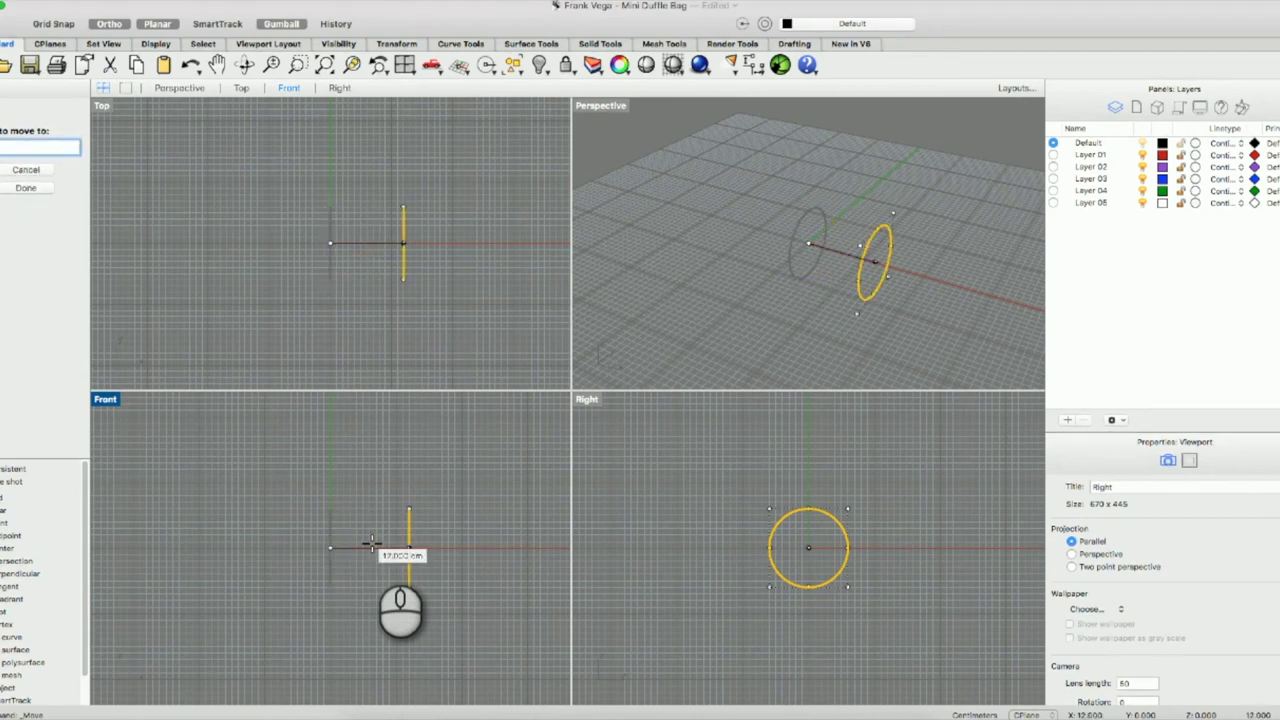
{"action": "left_click", "coordinate": [426, 551]}
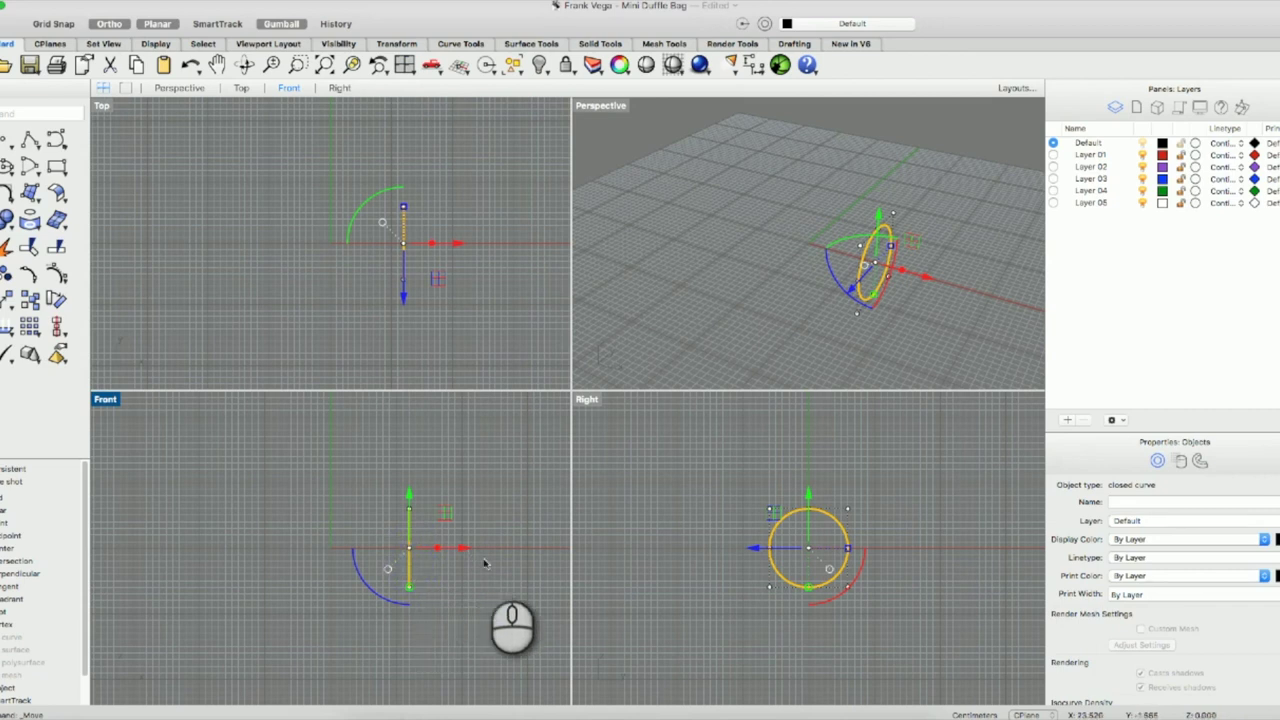
{"action": "key", "text": "super+z"}
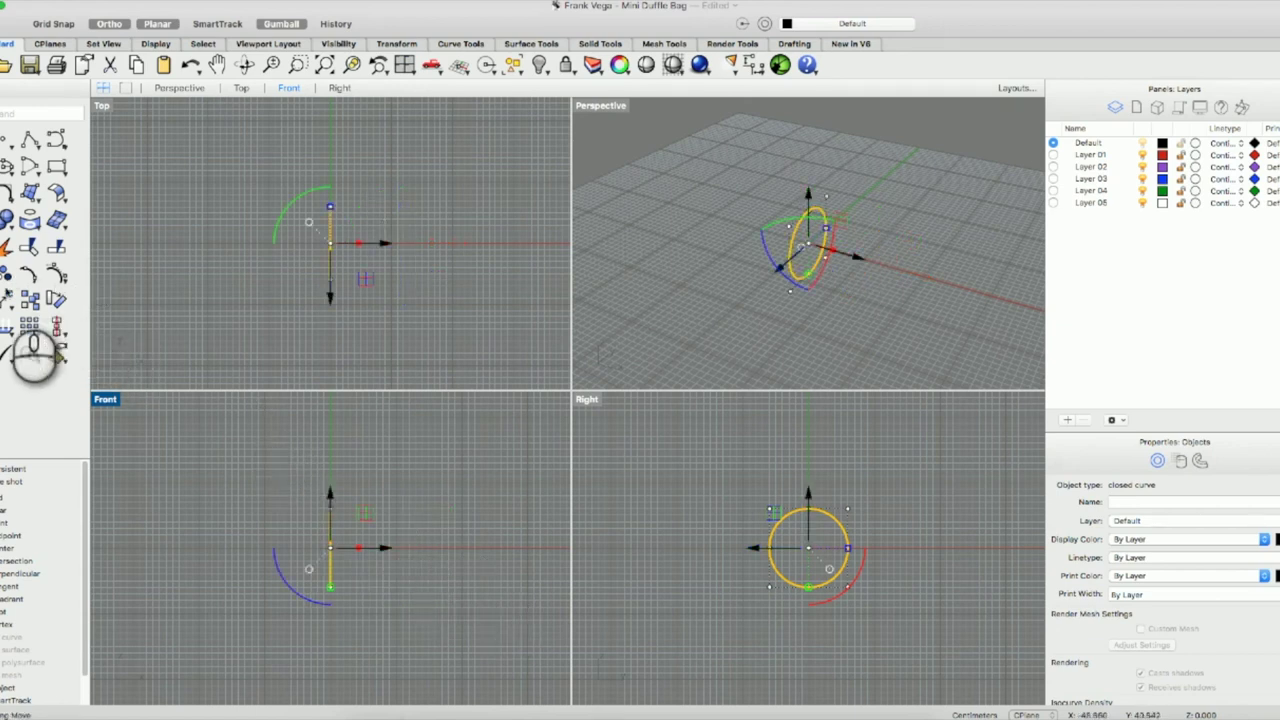
Copy the circle from its centre 12 cm along the X axis to each side, keeping the original in the middle.
{"action": "left_click", "coordinate": [52, 342]}
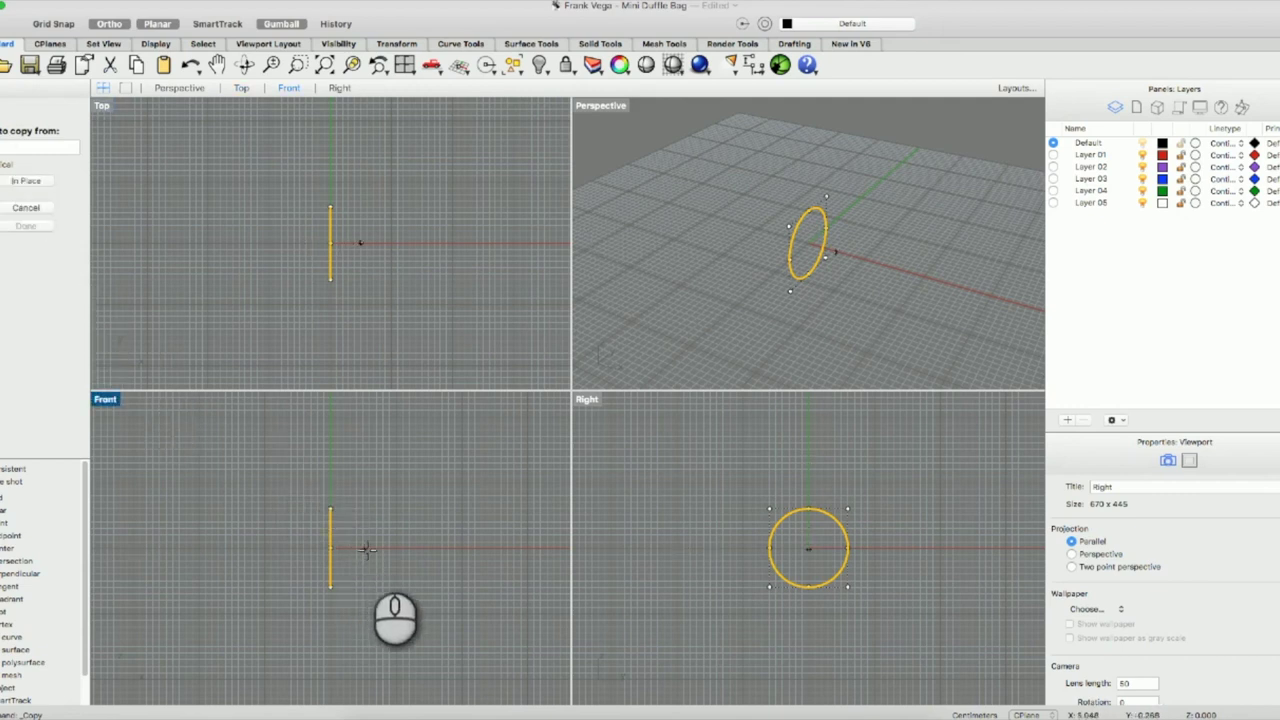
{"action": "left_click", "coordinate": [331, 547]}
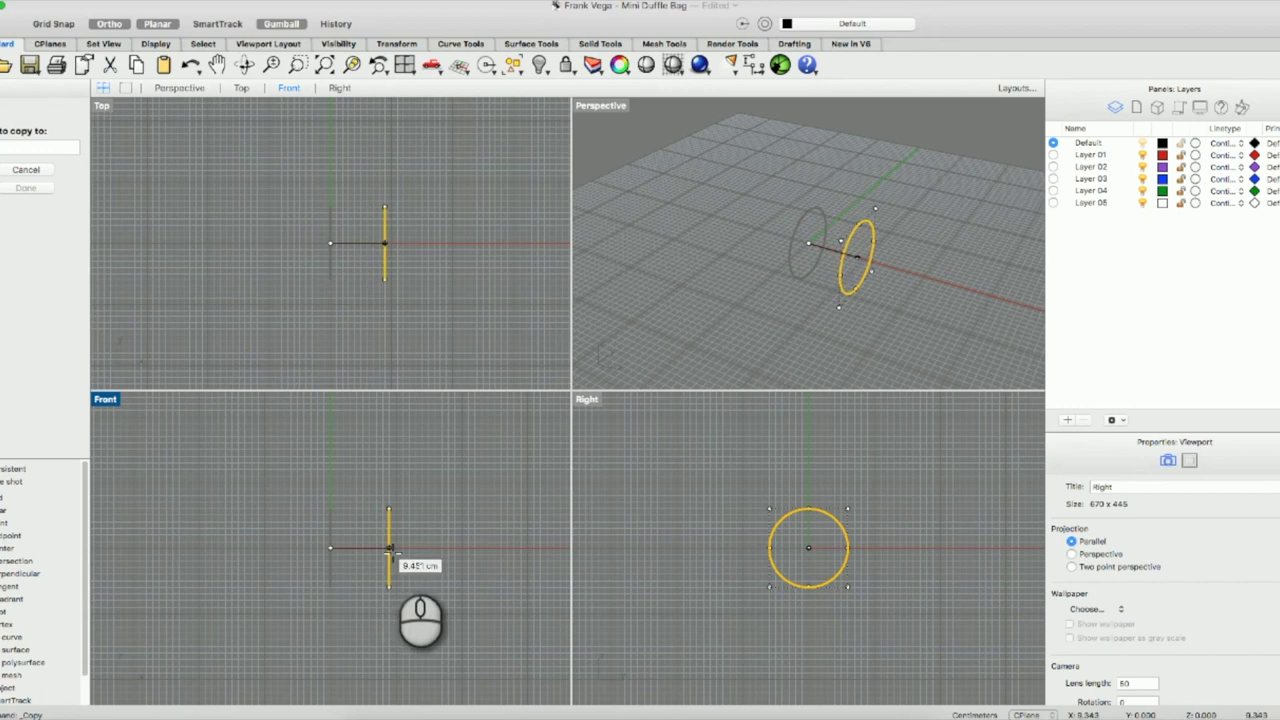
{"action": "type", "text": "12"}
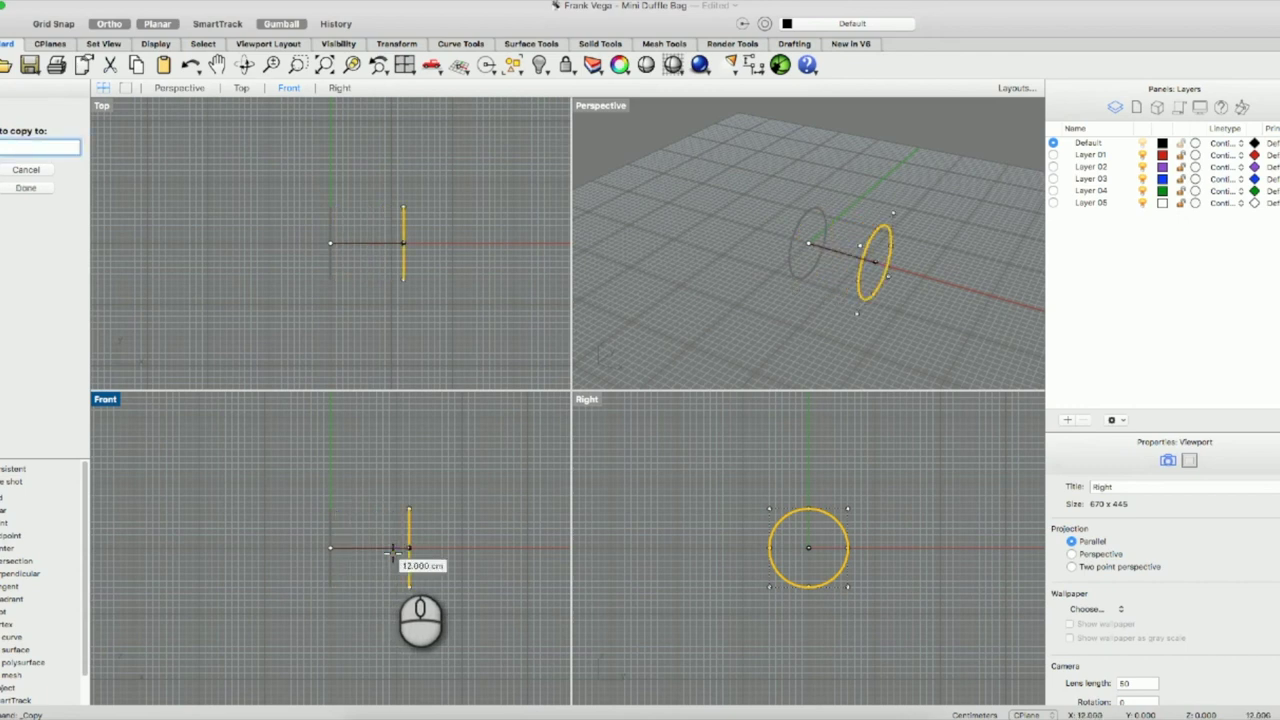
{"action": "left_click", "coordinate": [421, 549]}
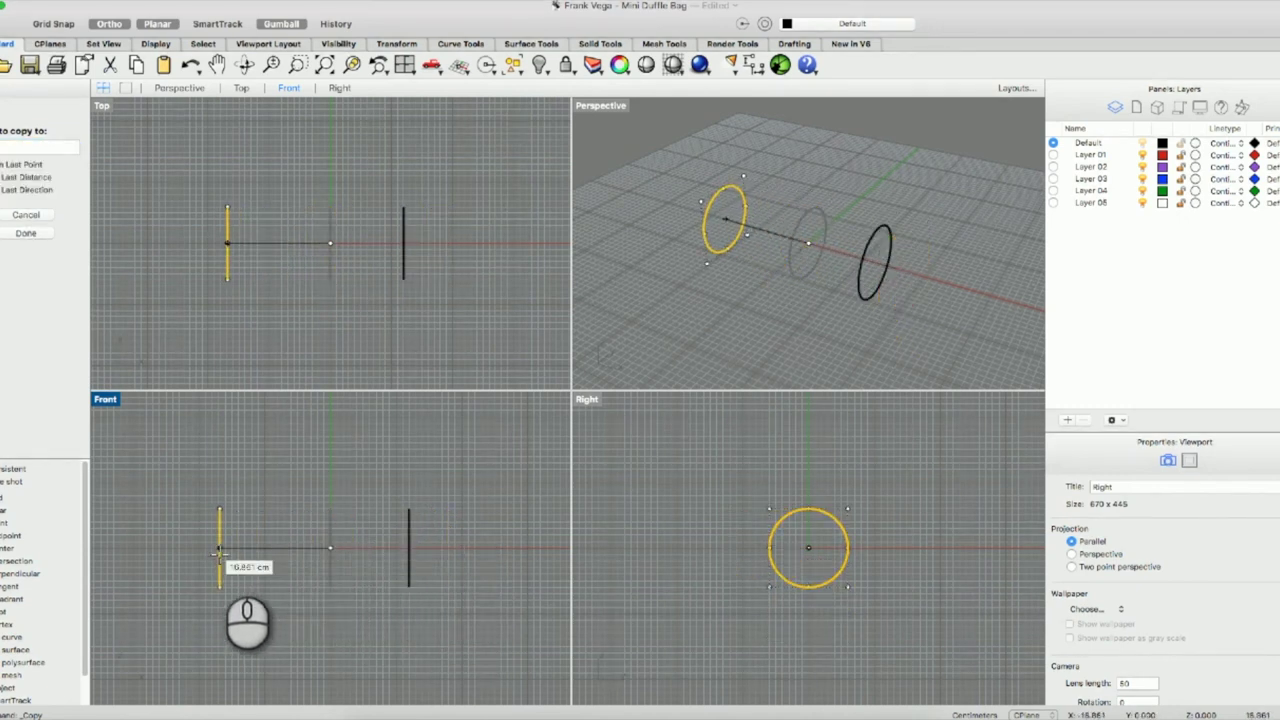
{"action": "type", "text": "12"}
{"action": "key", "text": "Return"}
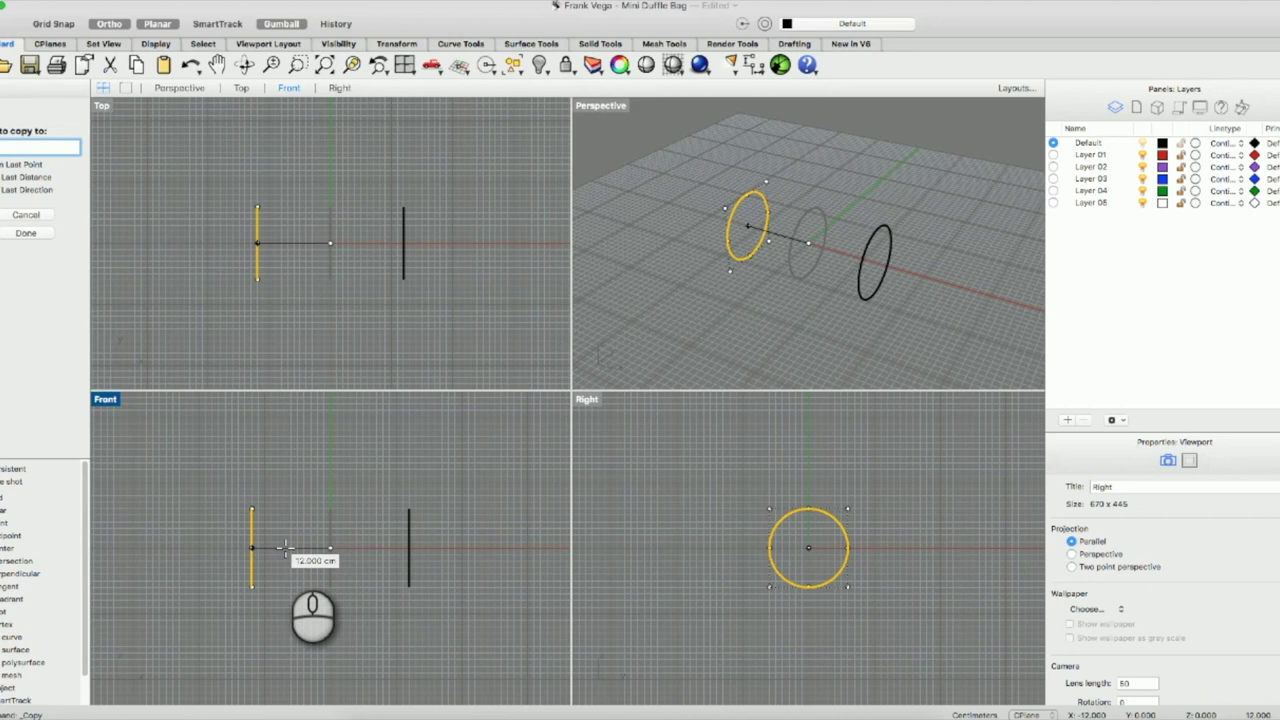
{"action": "left_click", "coordinate": [285, 547]}
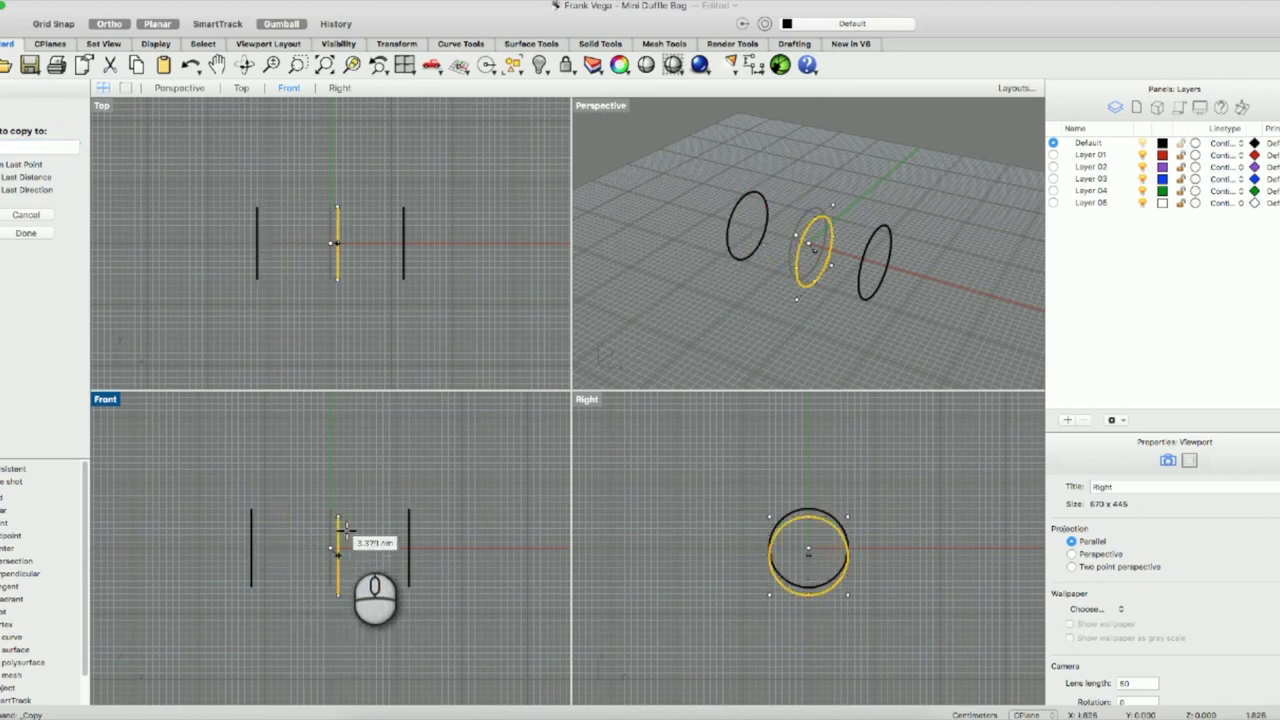
{"action": "key", "text": "Return"}
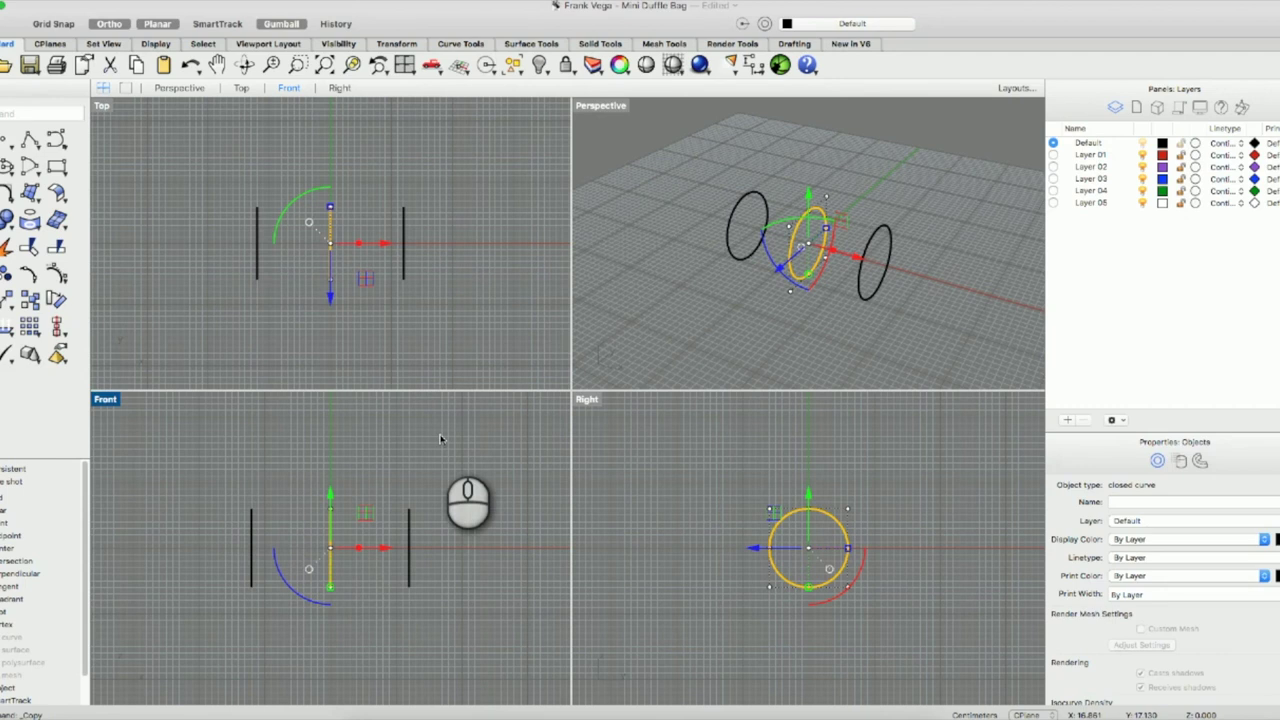
{"action": "left_click", "coordinate": [766, 317]}
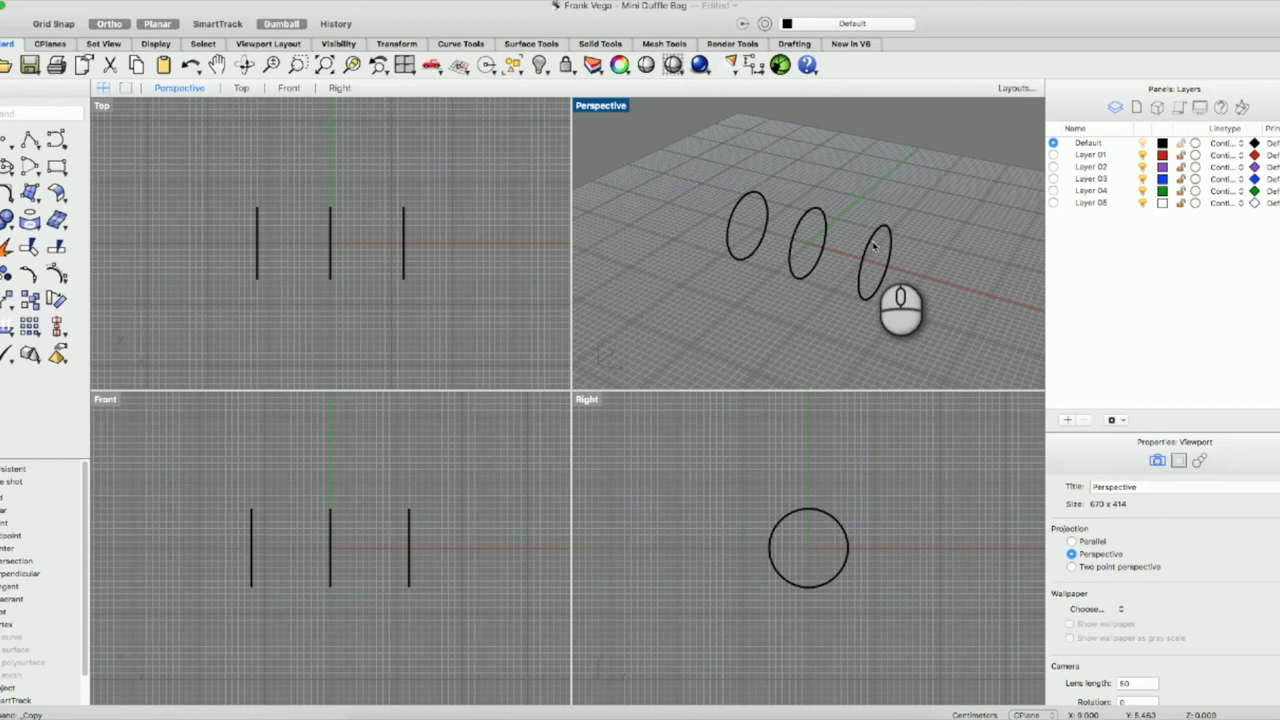
Rename Layer 01 as CURVES.
{"action": "left_click", "coordinate": [1096, 203]}
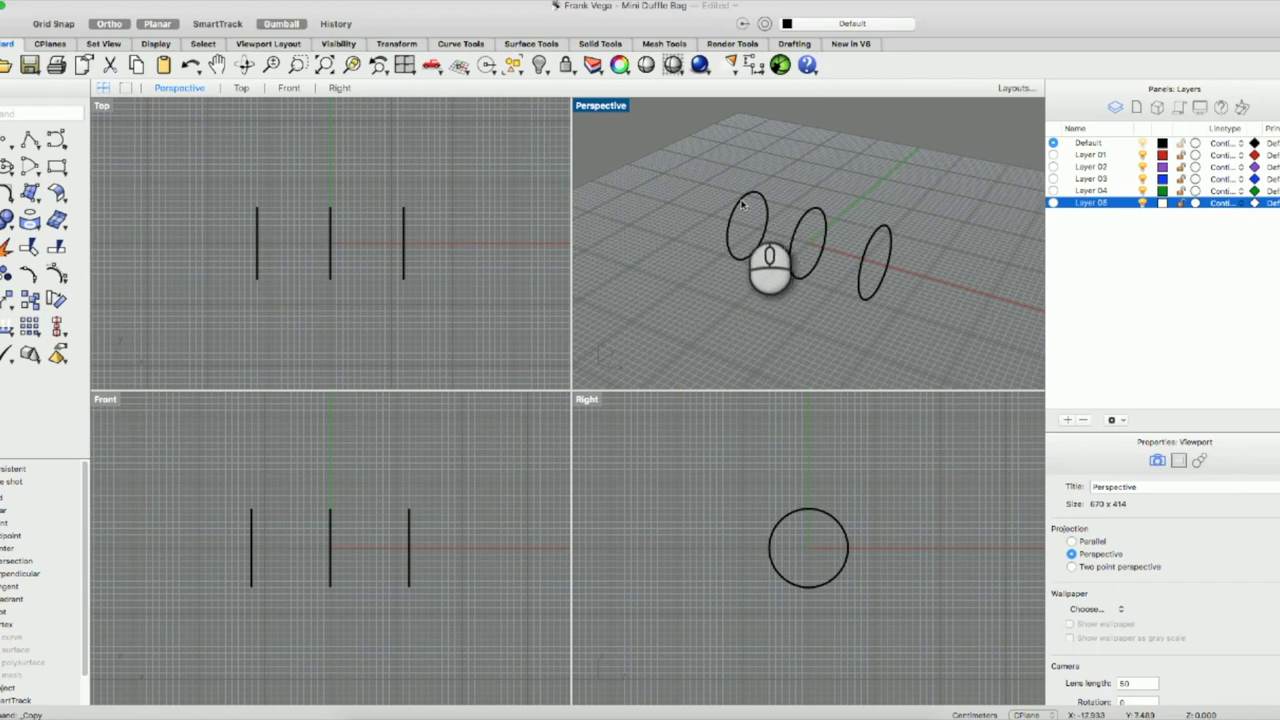
{"action": "left_click", "coordinate": [804, 230]}
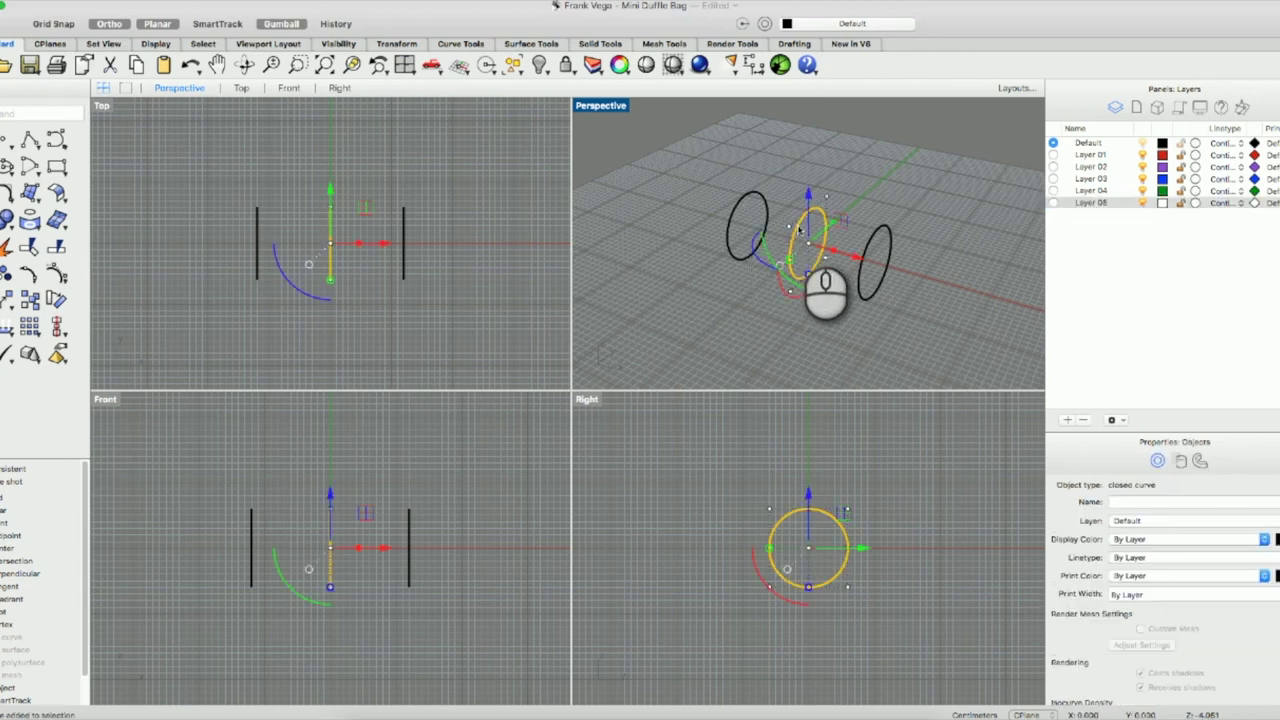
{"action": "left_click", "coordinate": [1086, 143]}
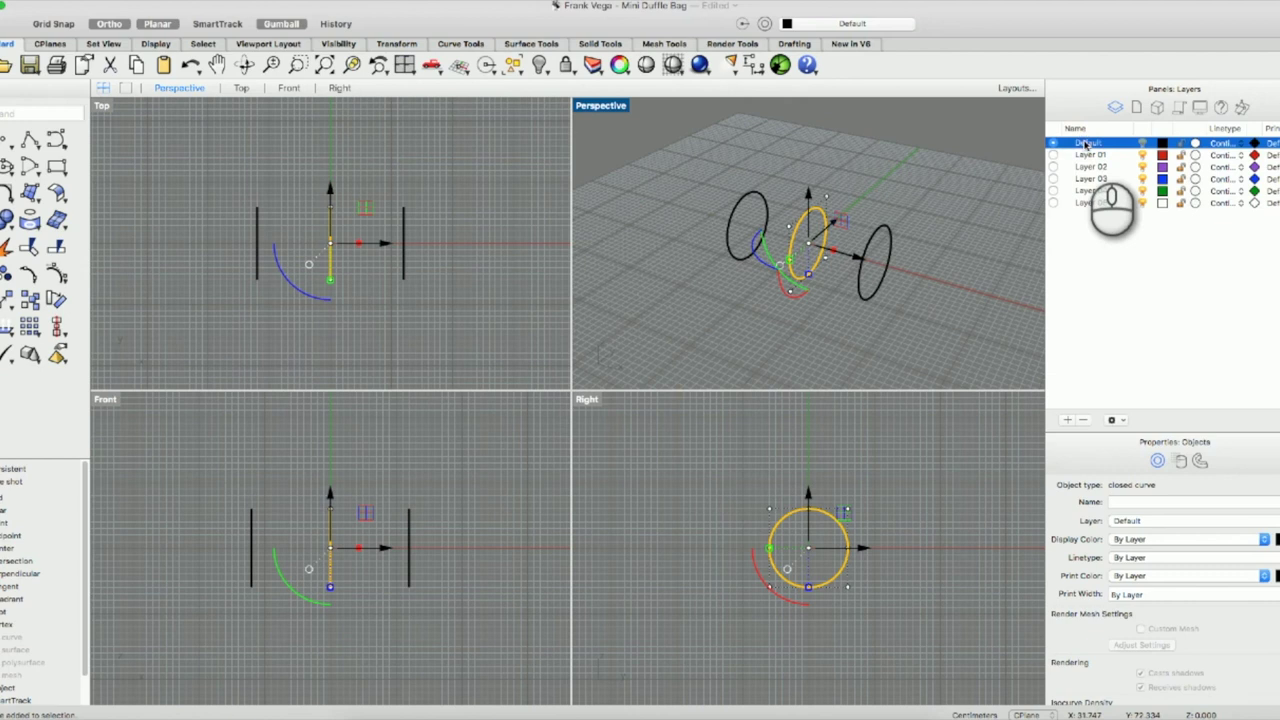
{"action": "double_click", "coordinate": [1090, 155]}
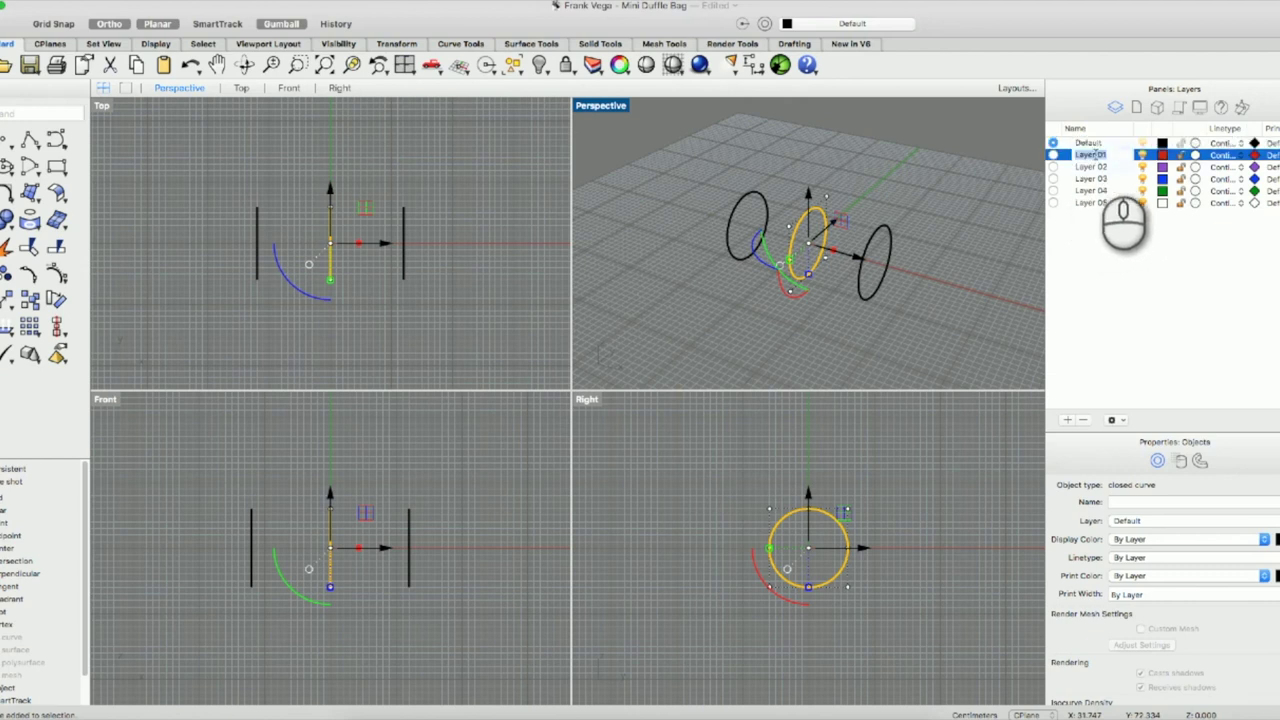
{"action": "type", "text": "CURVES"}
{"action": "left_click", "coordinate": [1123, 222]}
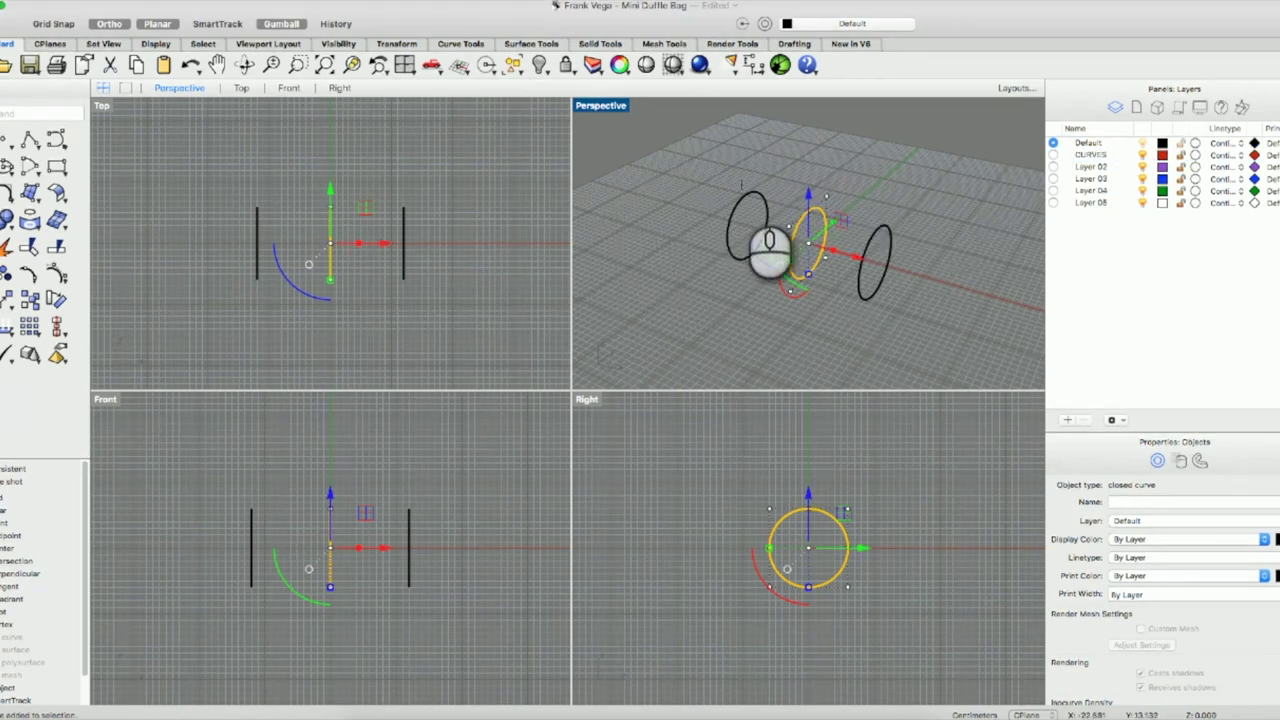
Move all three circles to the CURVES layer, and toggle that layer's visibility off and on.
{"action": "left_click", "coordinate": [741, 184], "text": "shift"}
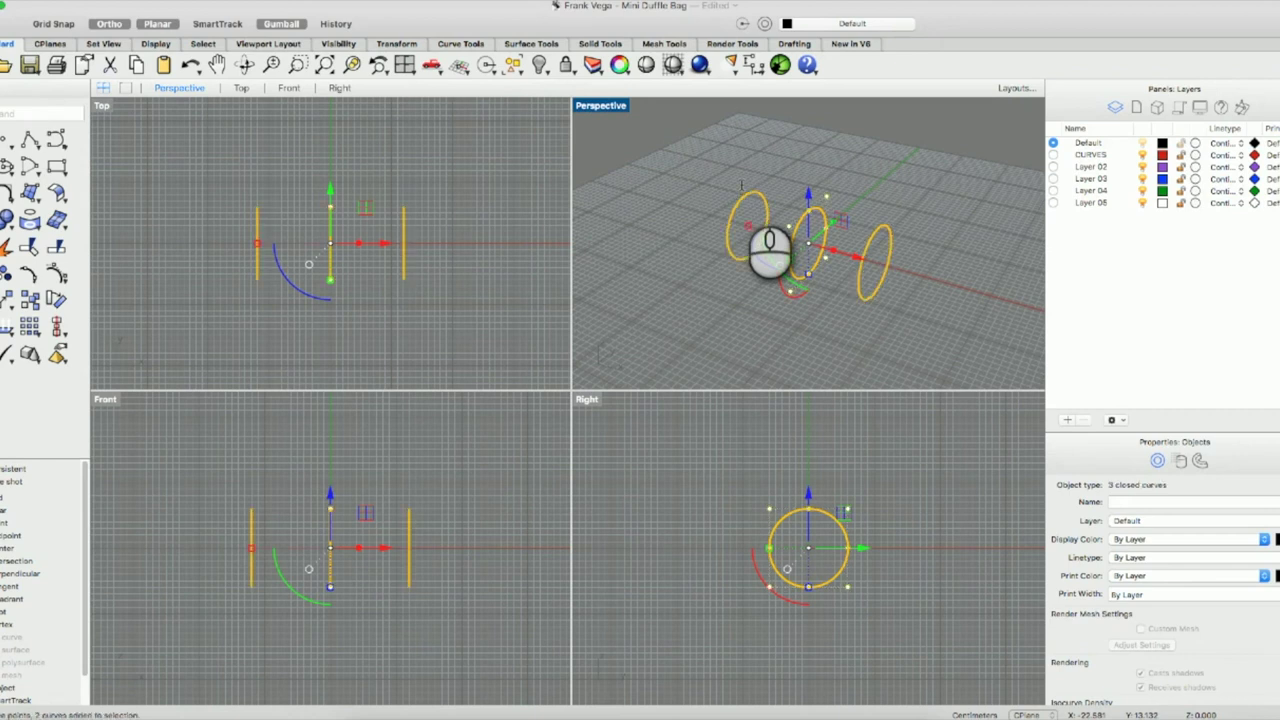
{"action": "right_click", "coordinate": [1082, 157]}
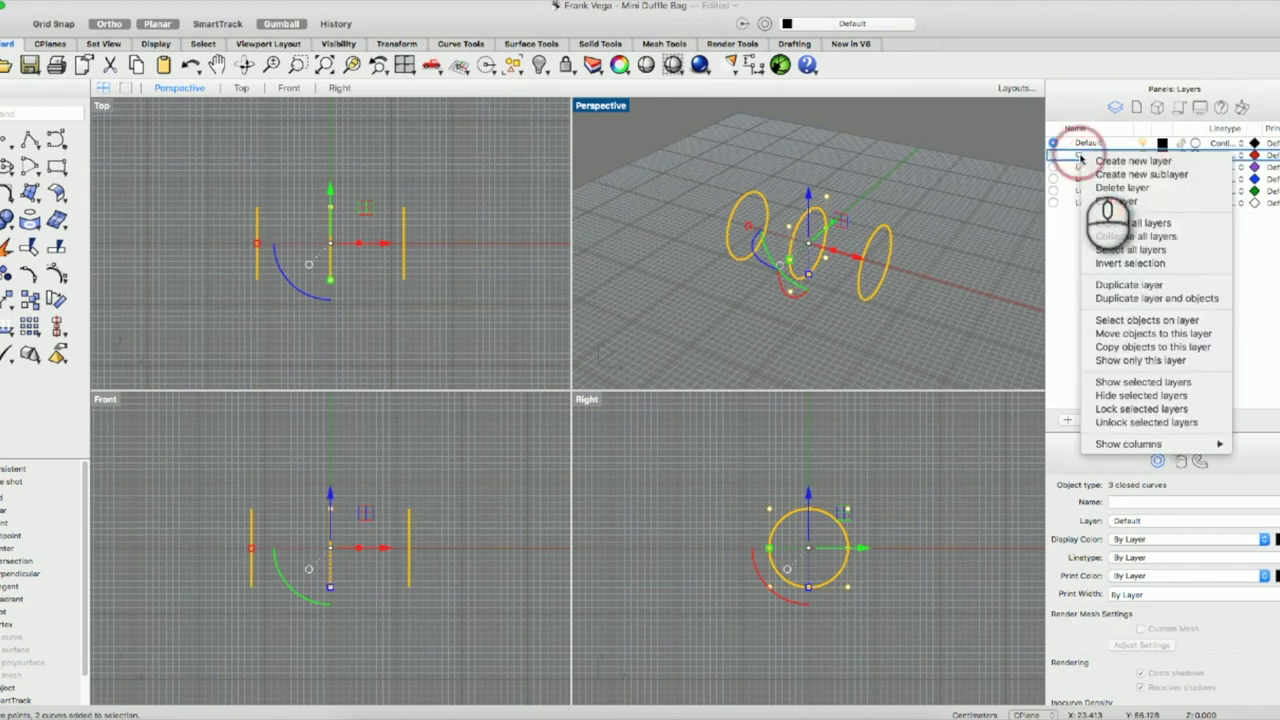
{"action": "left_click", "coordinate": [1150, 336]}
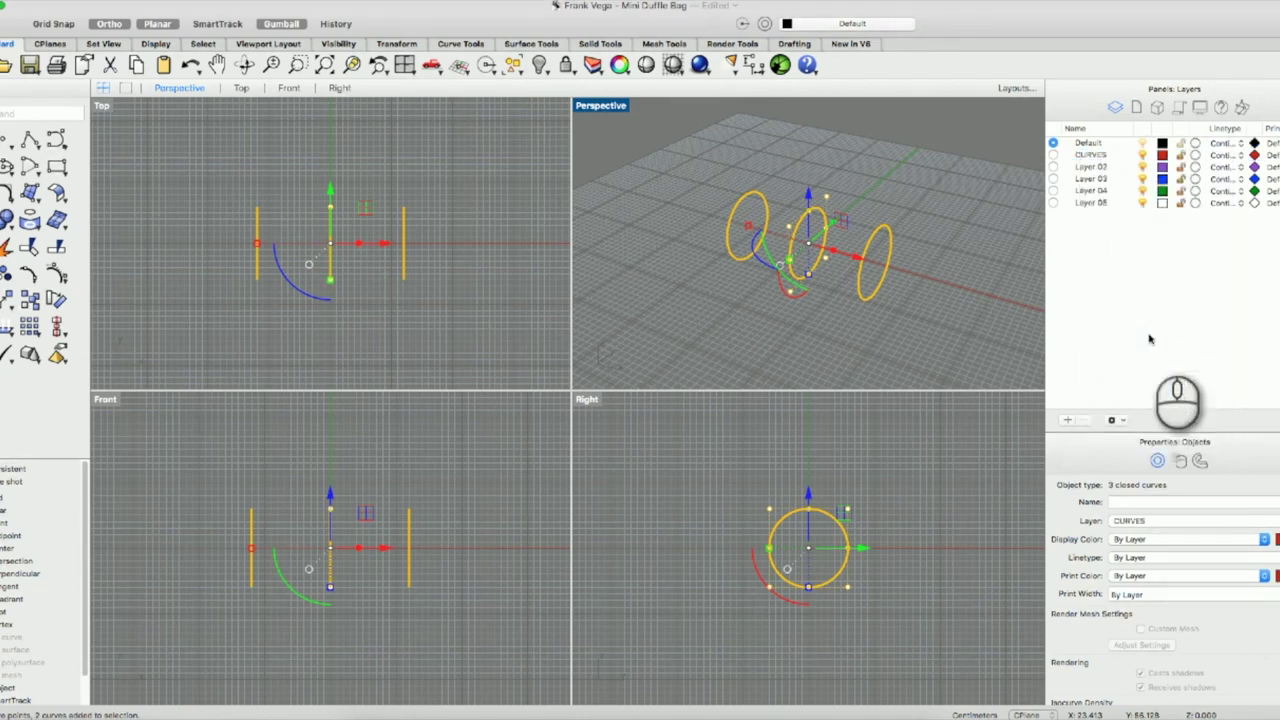
{"action": "left_click", "coordinate": [1142, 155]}
{"action": "left_click", "coordinate": [1142, 155]}
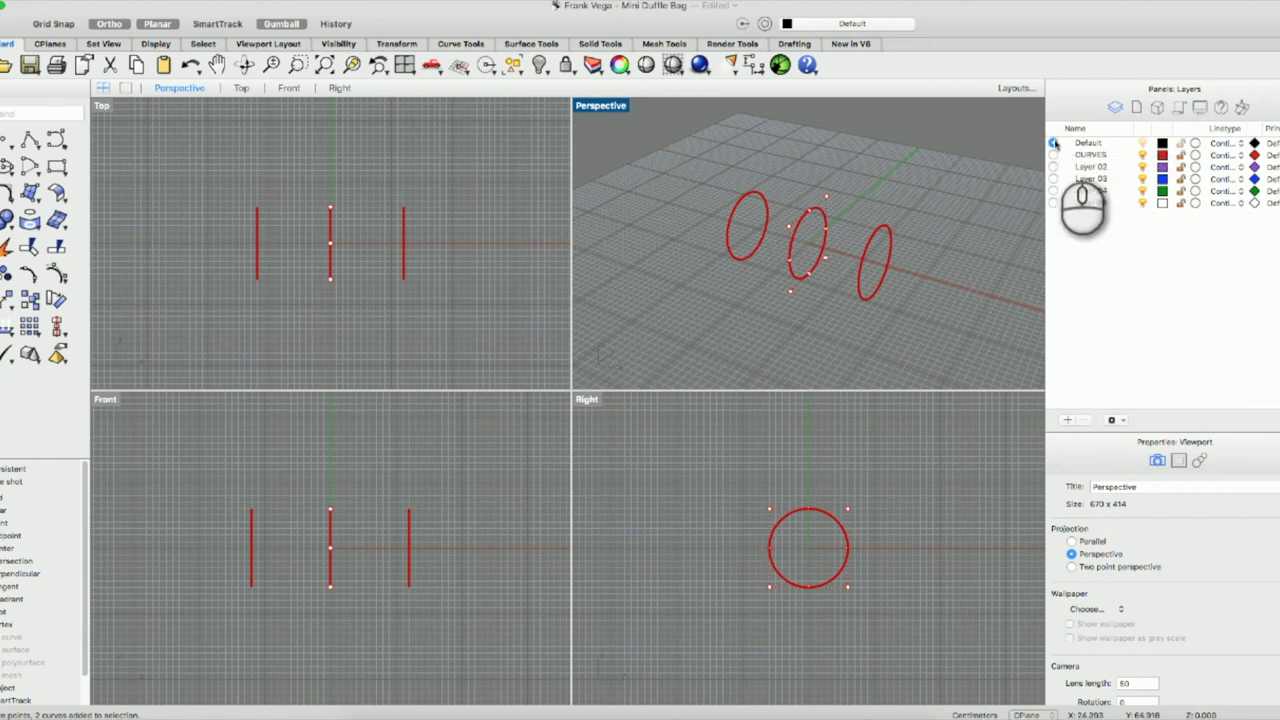
{"action": "left_click", "coordinate": [870, 245]}
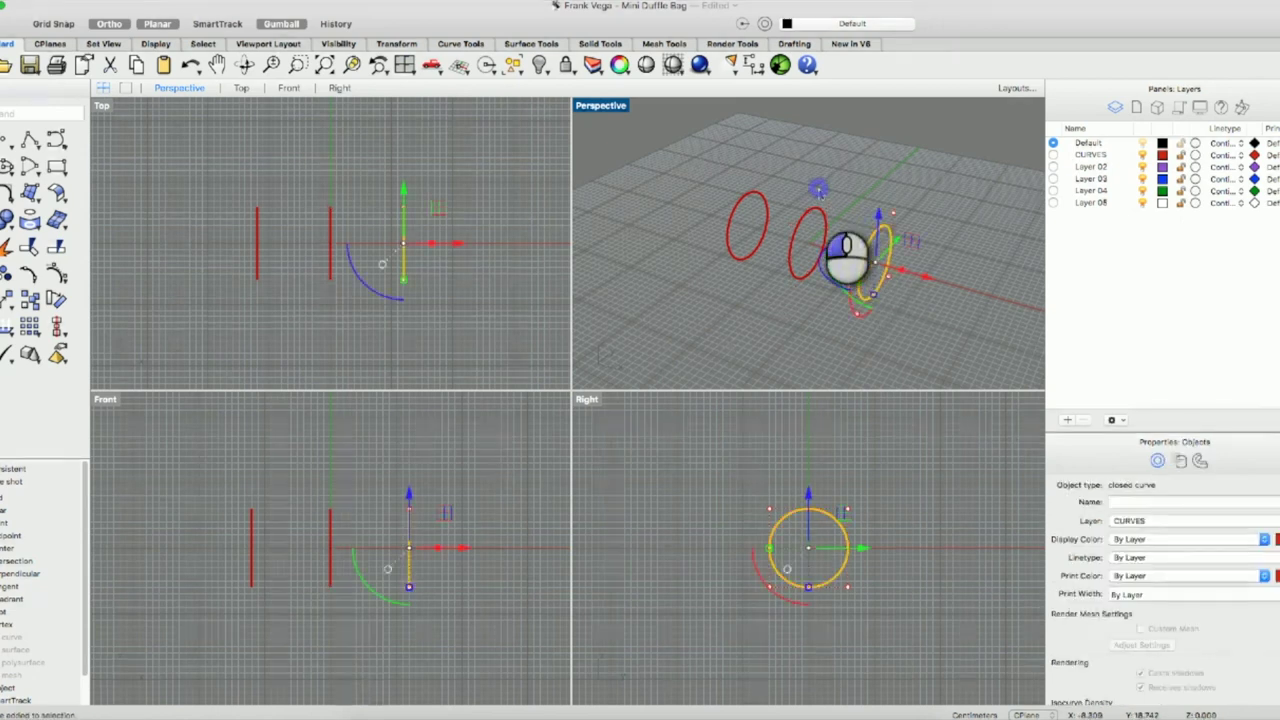
{"action": "left_click", "coordinate": [818, 200]}
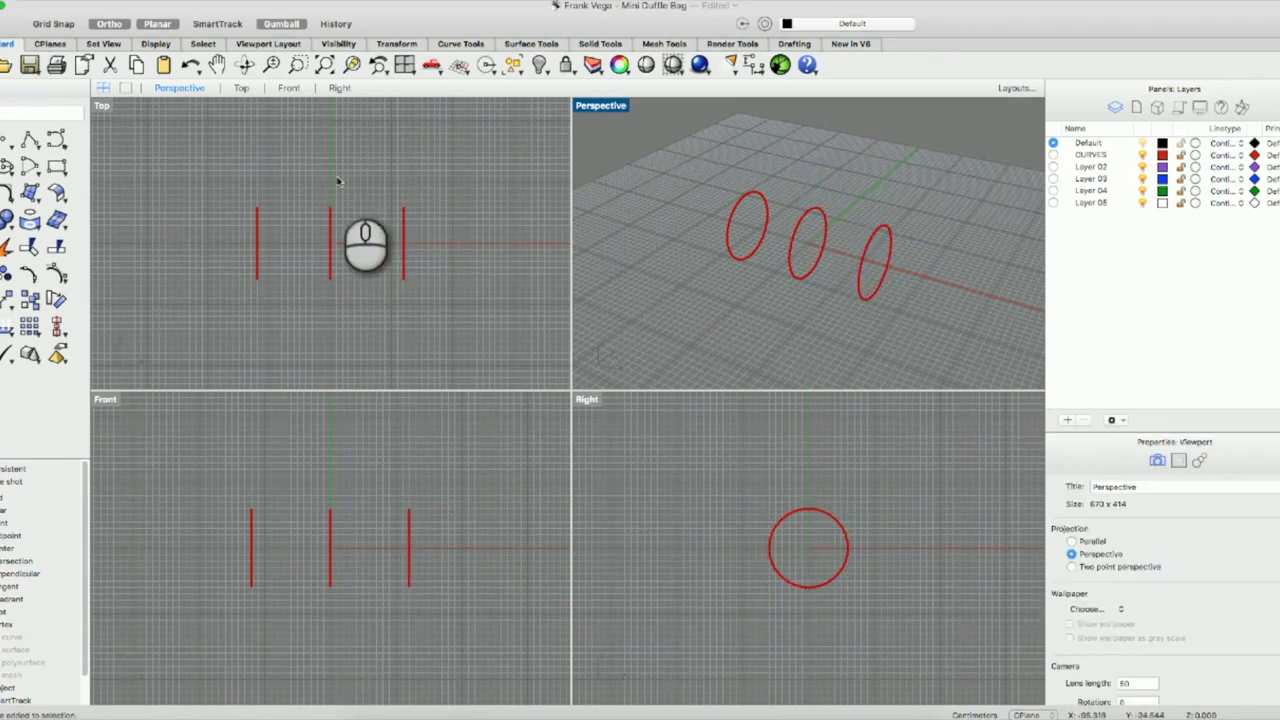
Loft the two outer circles with both seam points moved to the circles' top quadrants, using Normal style without simplifying.
{"action": "key", "text": "Up"}
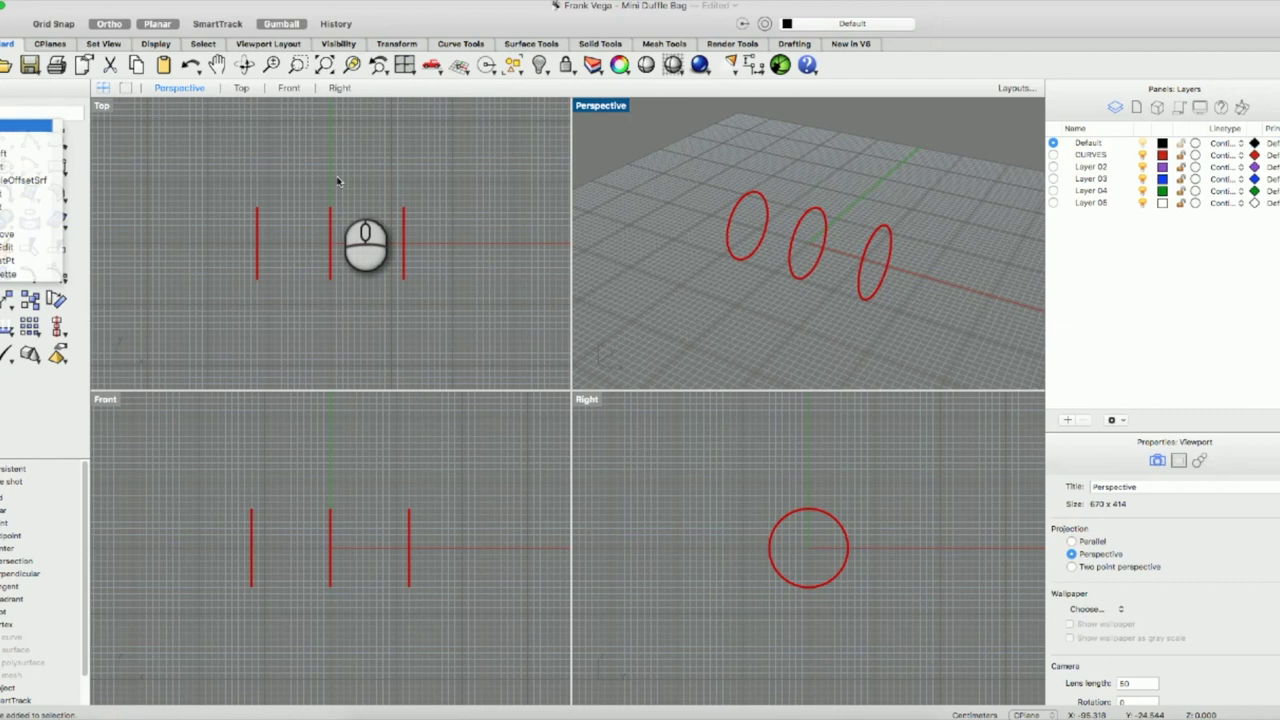
{"action": "key", "text": "Return"}
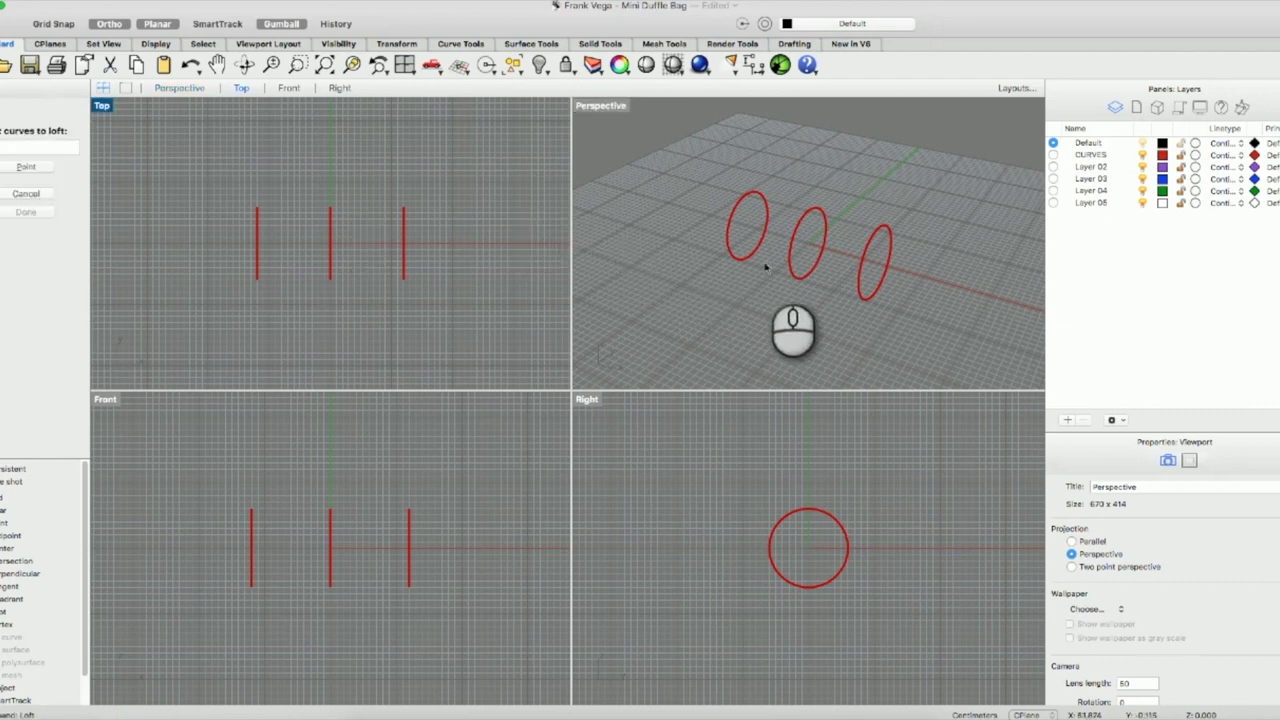
{"action": "left_click", "coordinate": [862, 260]}
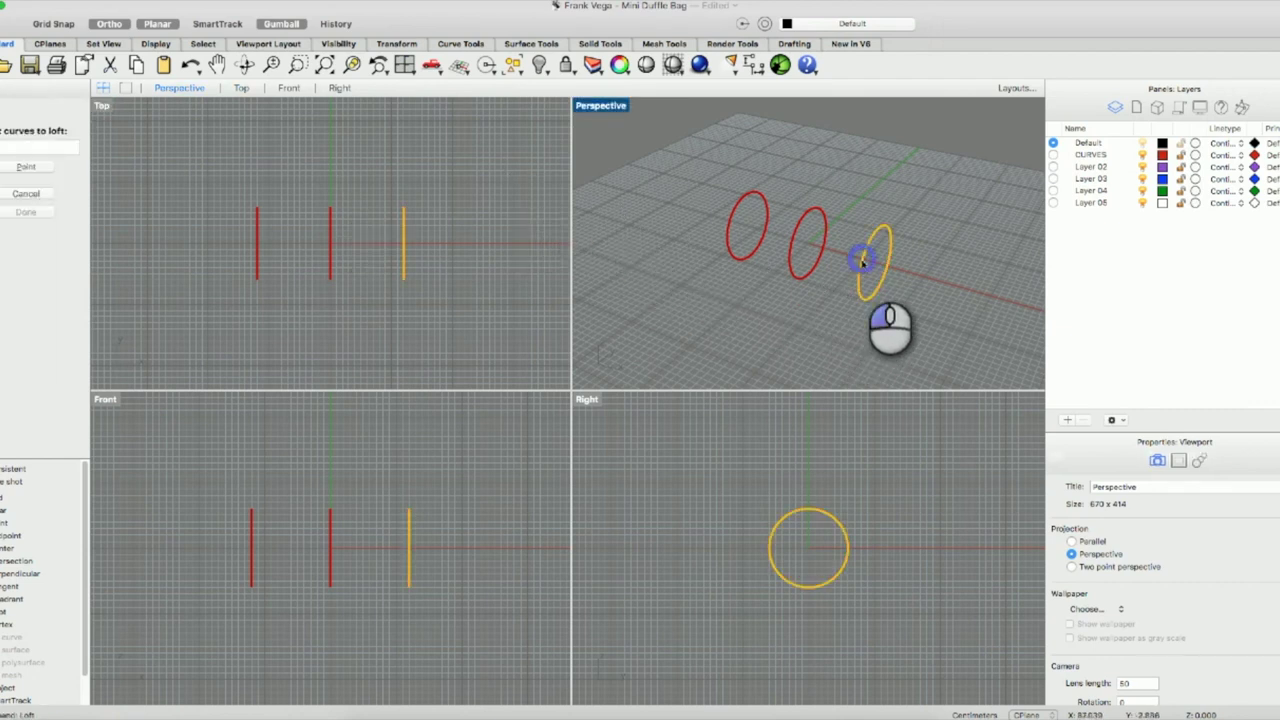
{"action": "left_click", "coordinate": [738, 207]}
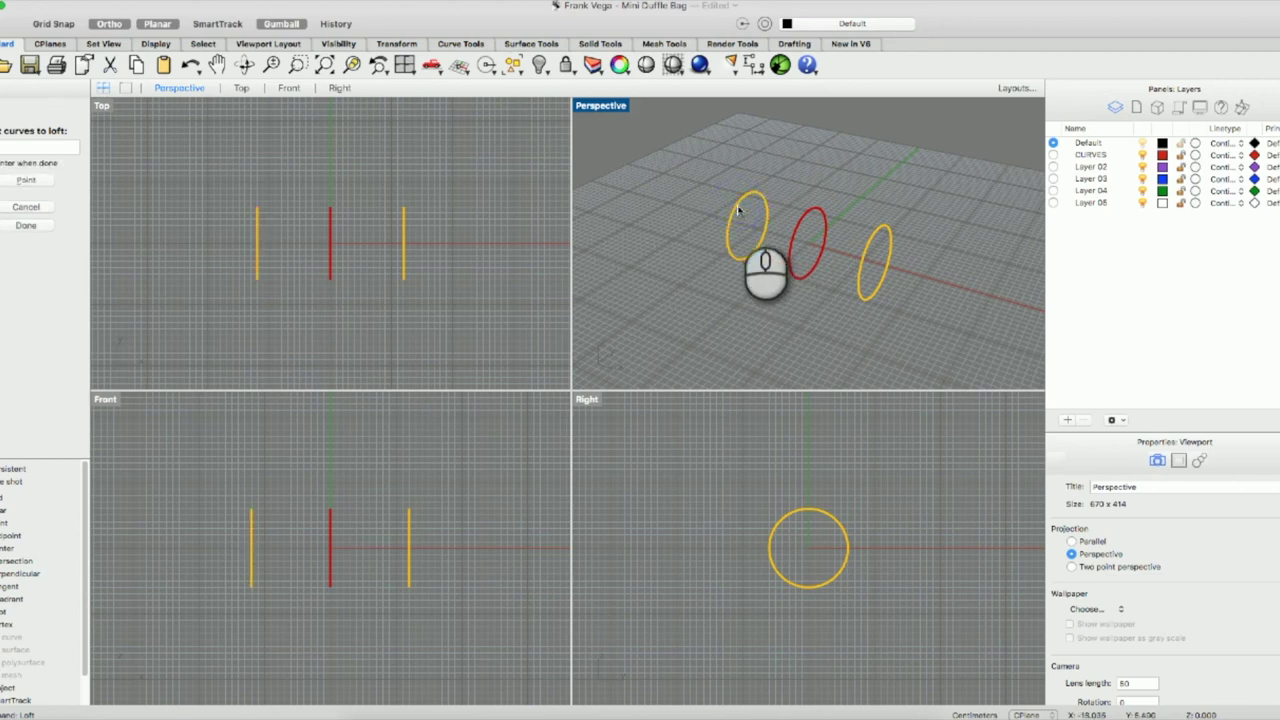
{"action": "key", "text": "Return"}
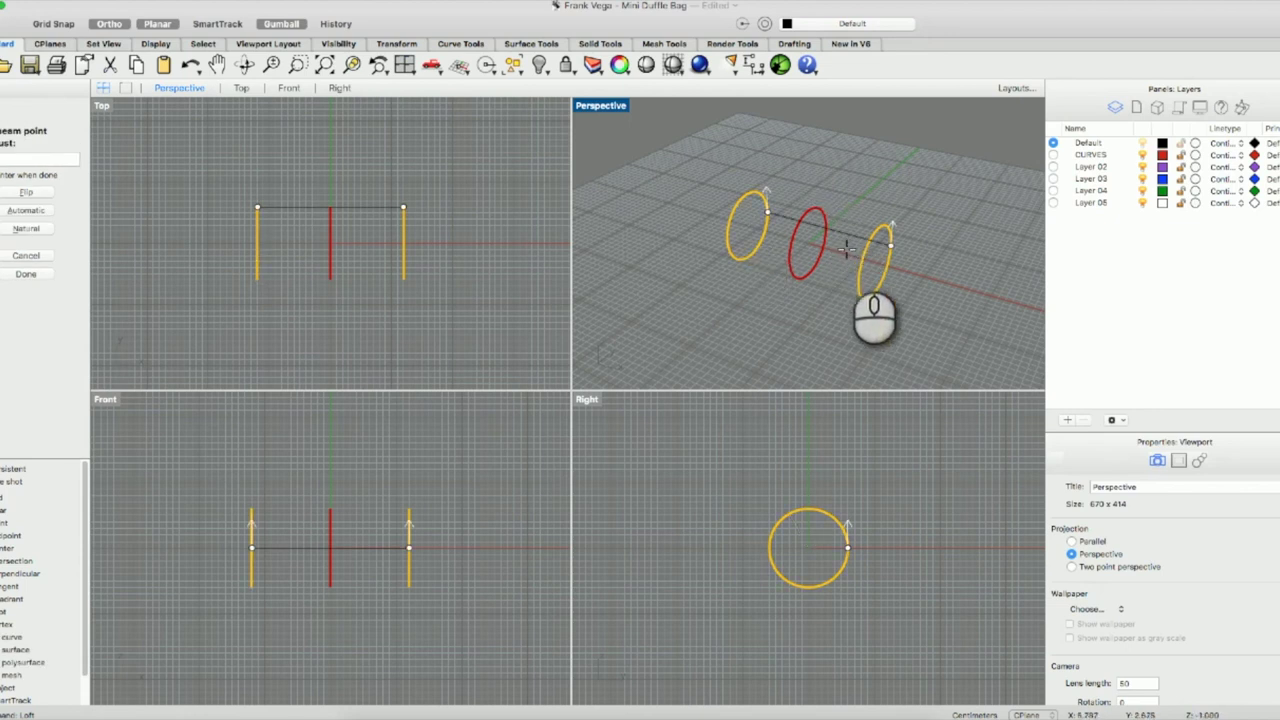
{"action": "left_click", "coordinate": [565, 488]}
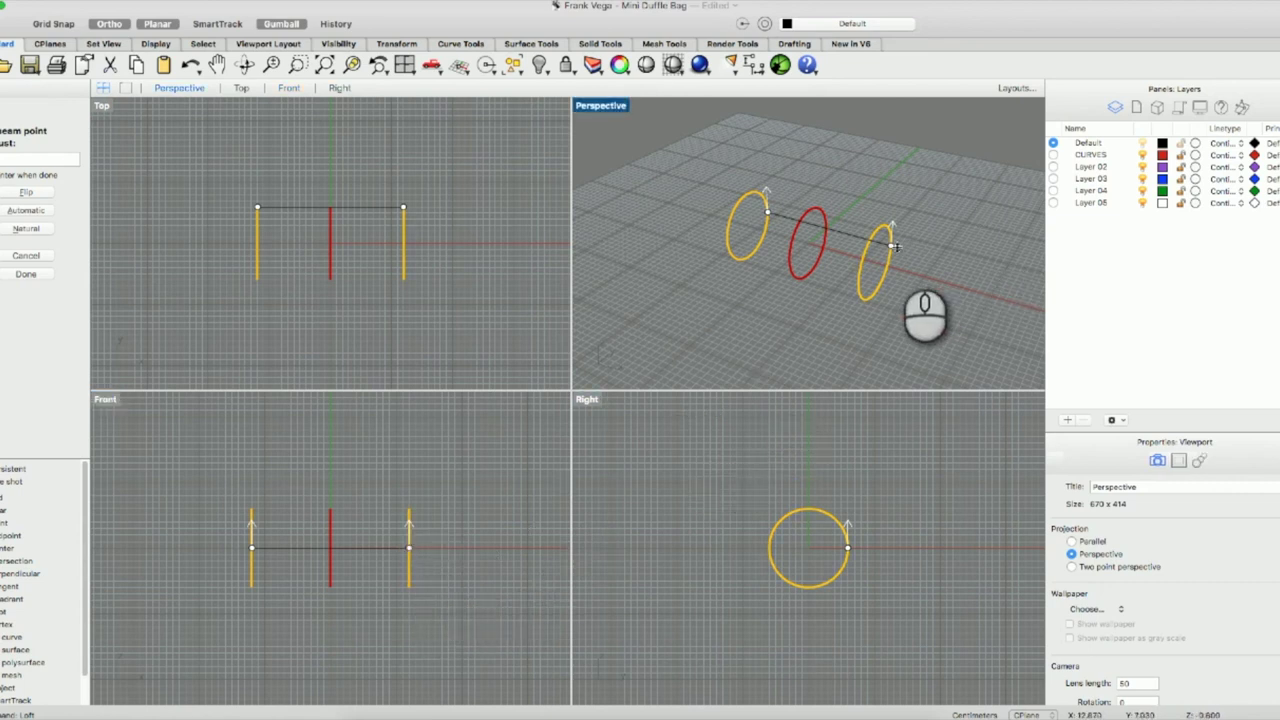
{"action": "left_click_drag", "start_coordinate": [888, 244], "coordinate": [808, 509]}
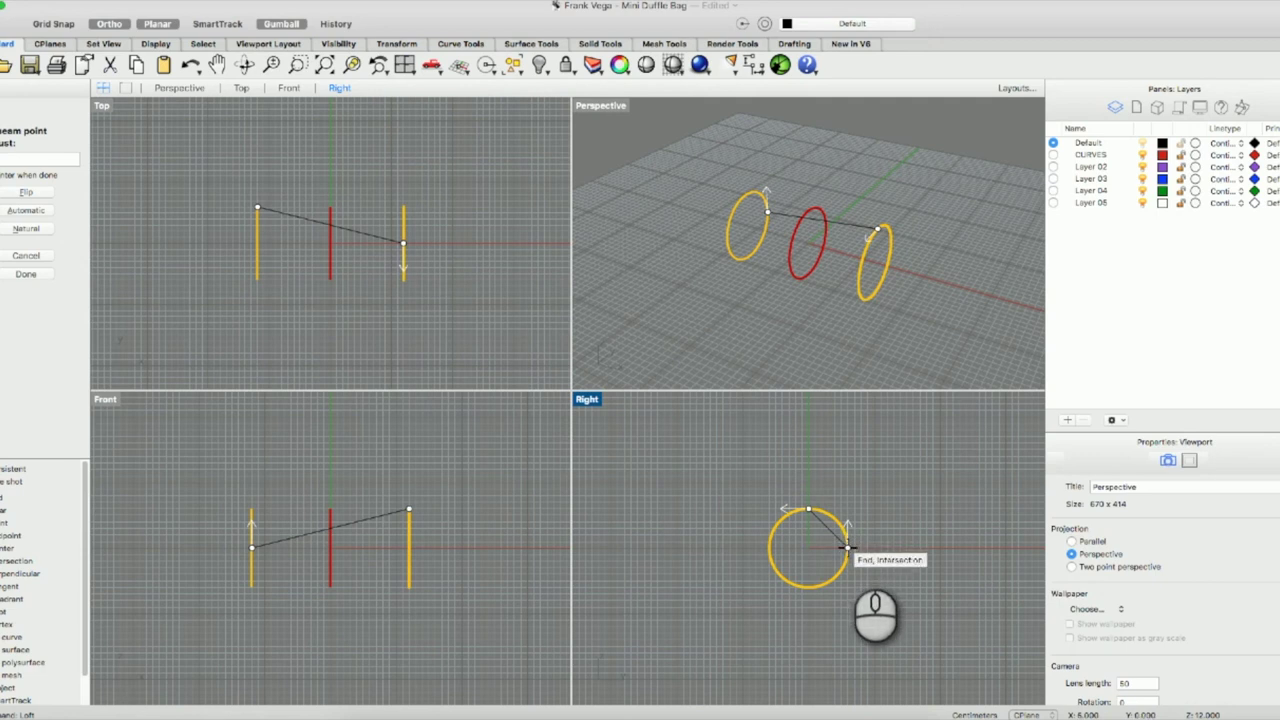
{"action": "left_click_drag", "start_coordinate": [847, 547], "coordinate": [810, 508]}
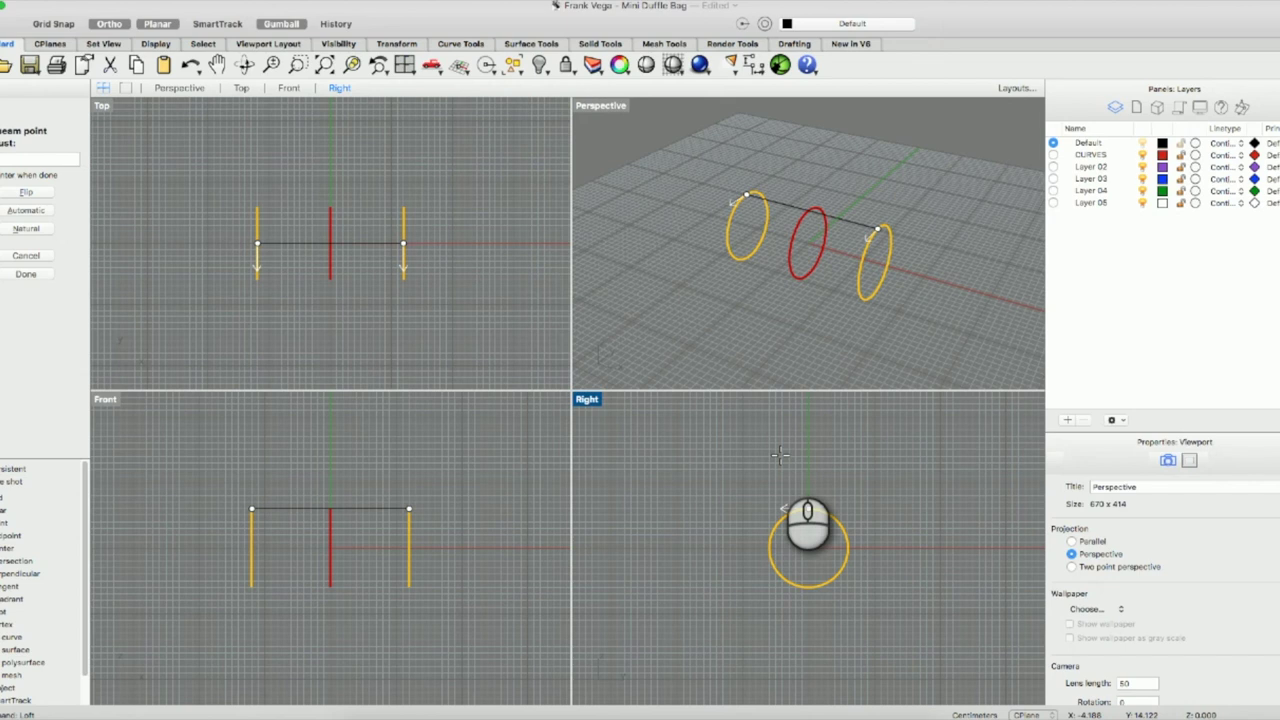
{"action": "right_click", "coordinate": [782, 460]}
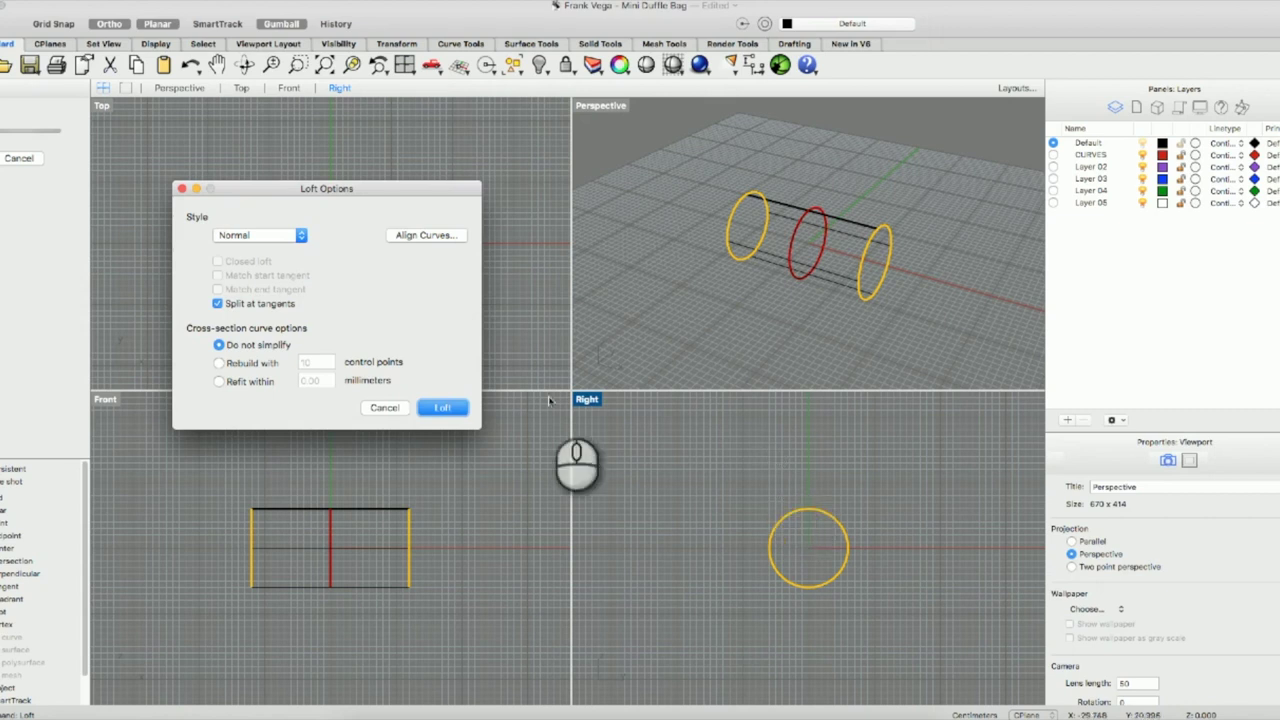
{"action": "left_click", "coordinate": [442, 407]}
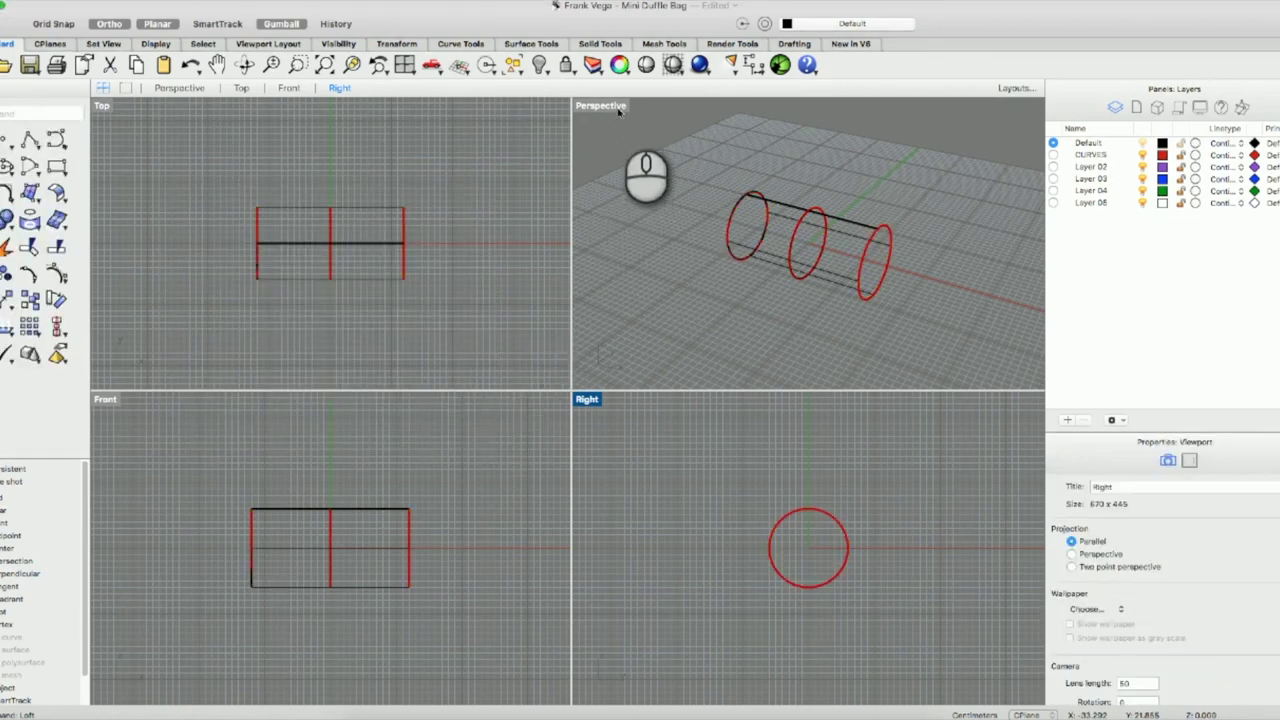
Set the Perspective viewport to Ghosted display mode.
{"action": "right_click", "coordinate": [640, 172]}
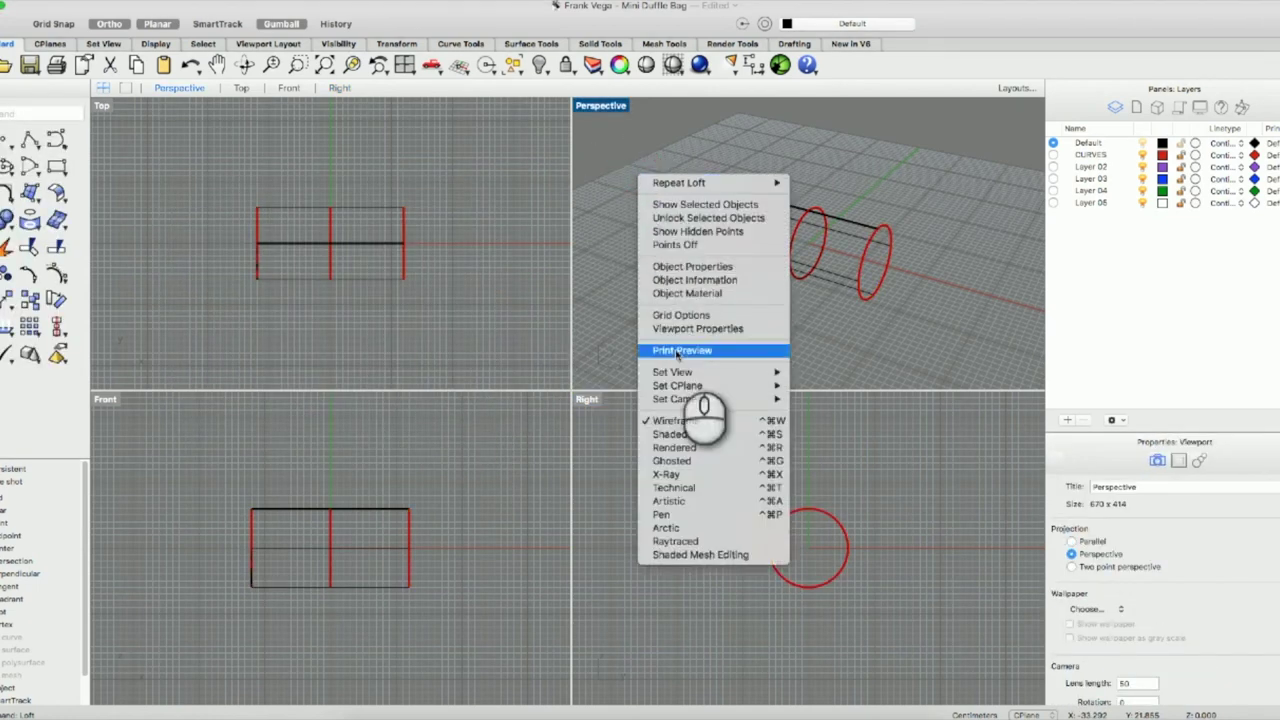
{"action": "left_click", "coordinate": [690, 461]}
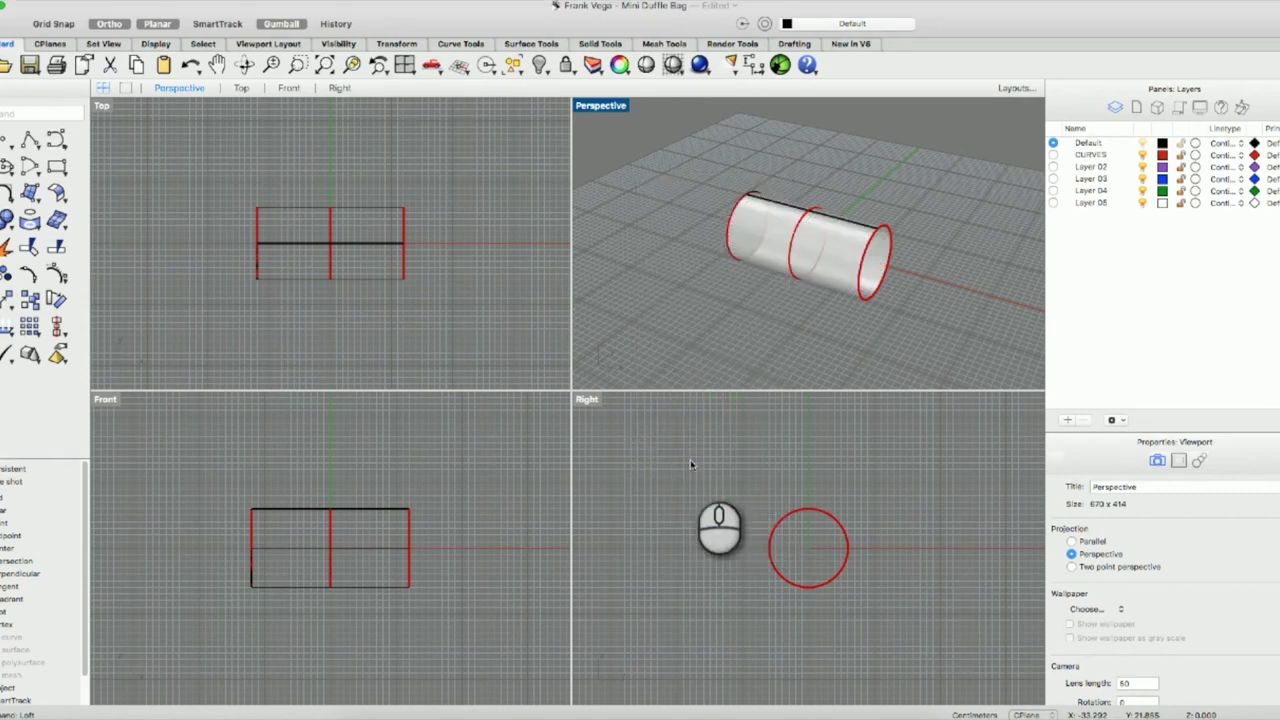
{"action": "right_click", "coordinate": [789, 341]}
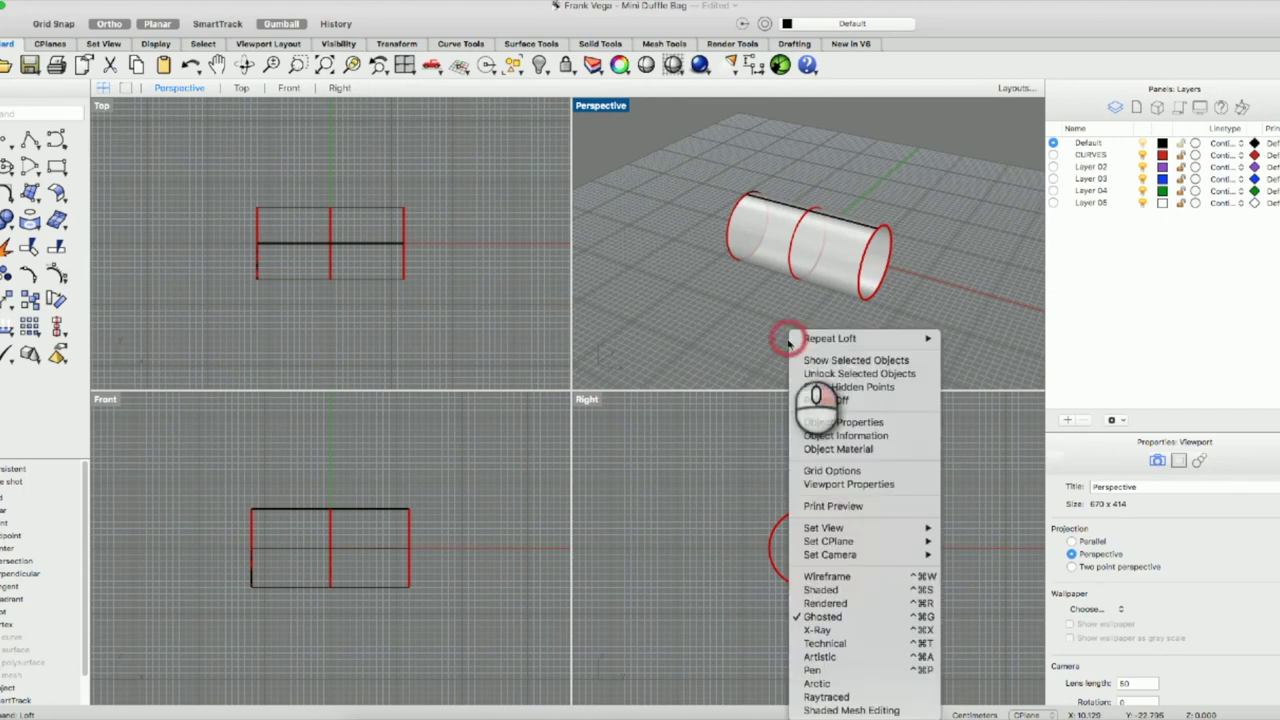
{"action": "right_click_drag", "start_coordinate": [789, 341], "coordinate": [840, 290]}
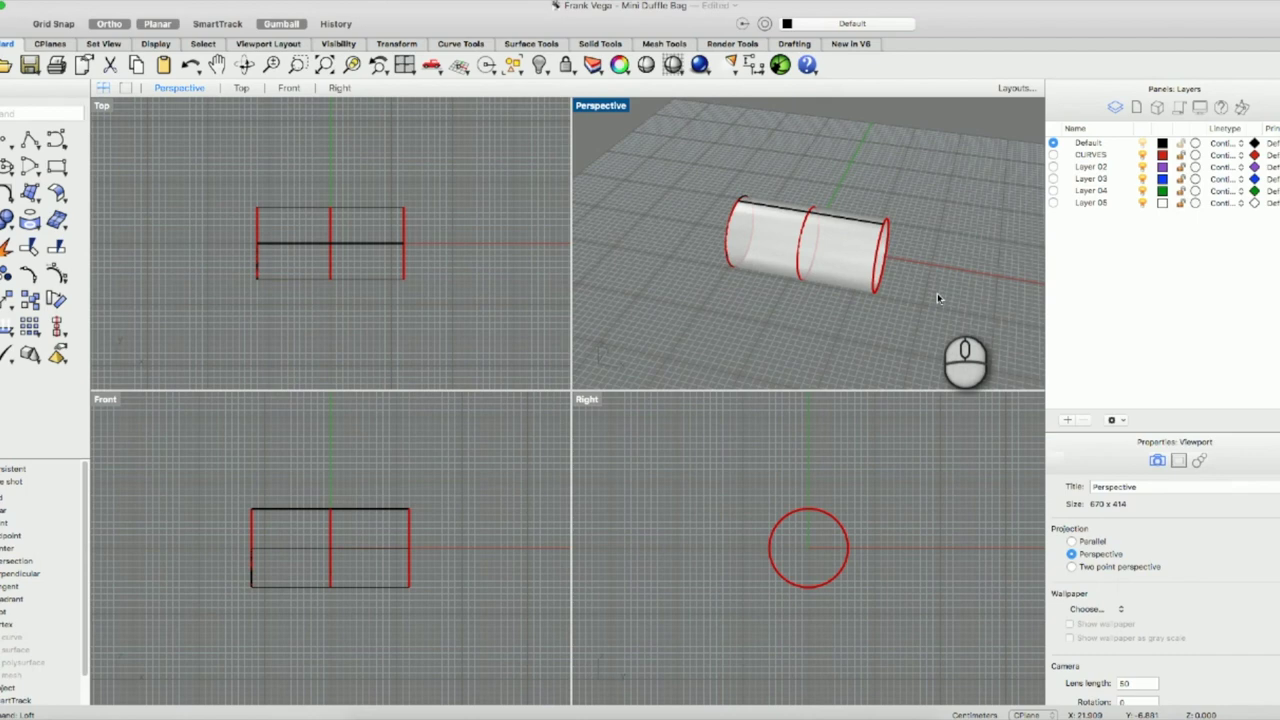
Maximize the Perspective viewport and orbit to a lower side view of the lofted cylinder, leaving nothing selected.
{"action": "right_click", "coordinate": [881, 222]}
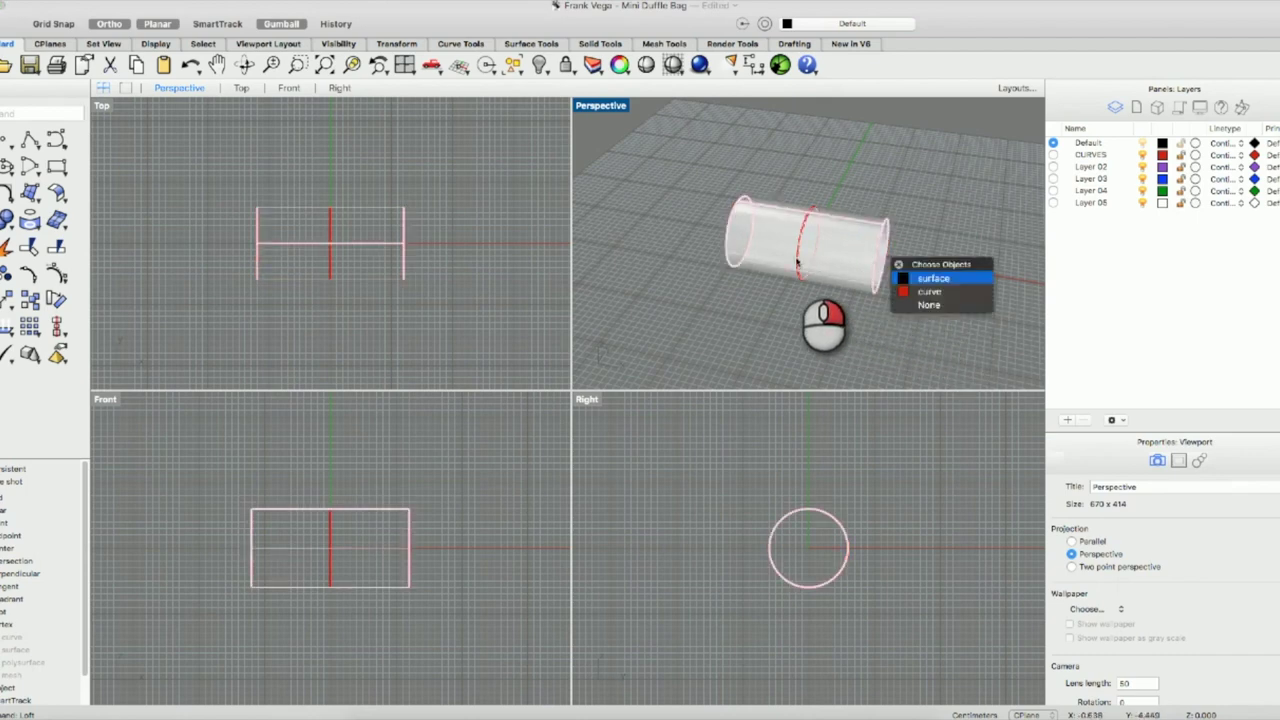
{"action": "left_click", "coordinate": [860, 218]}
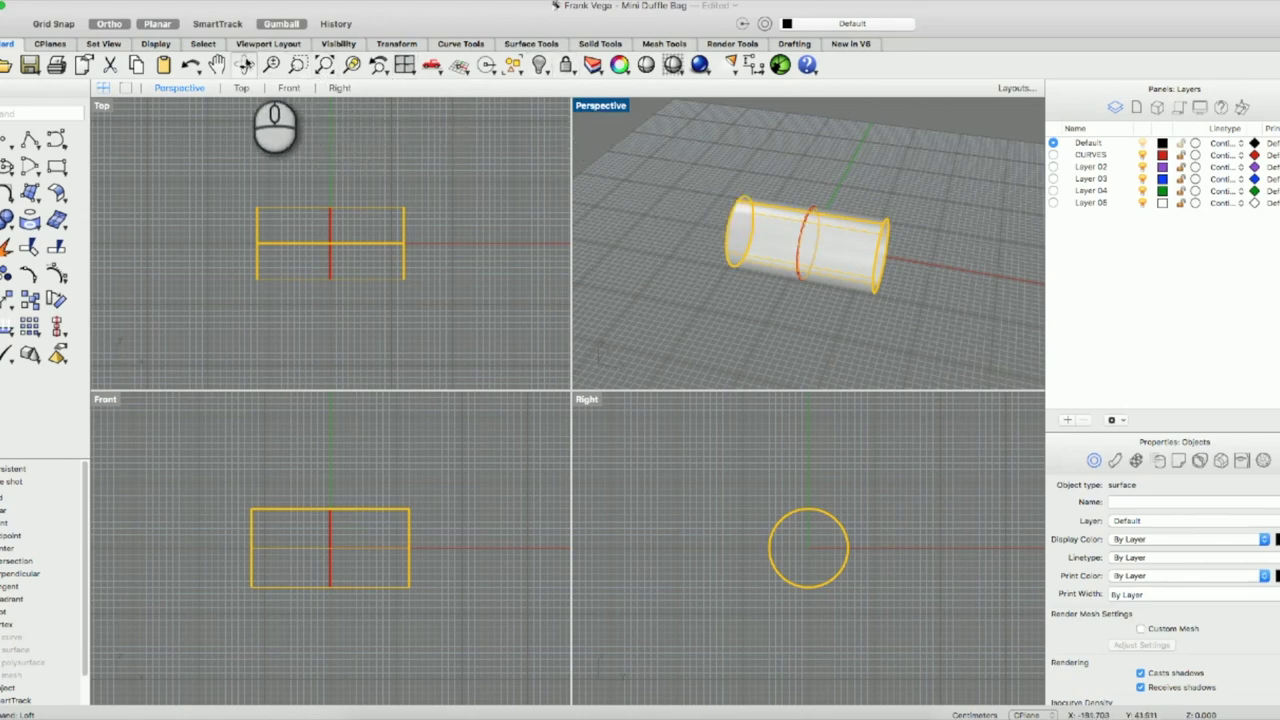
{"action": "double_click", "coordinate": [605, 106]}
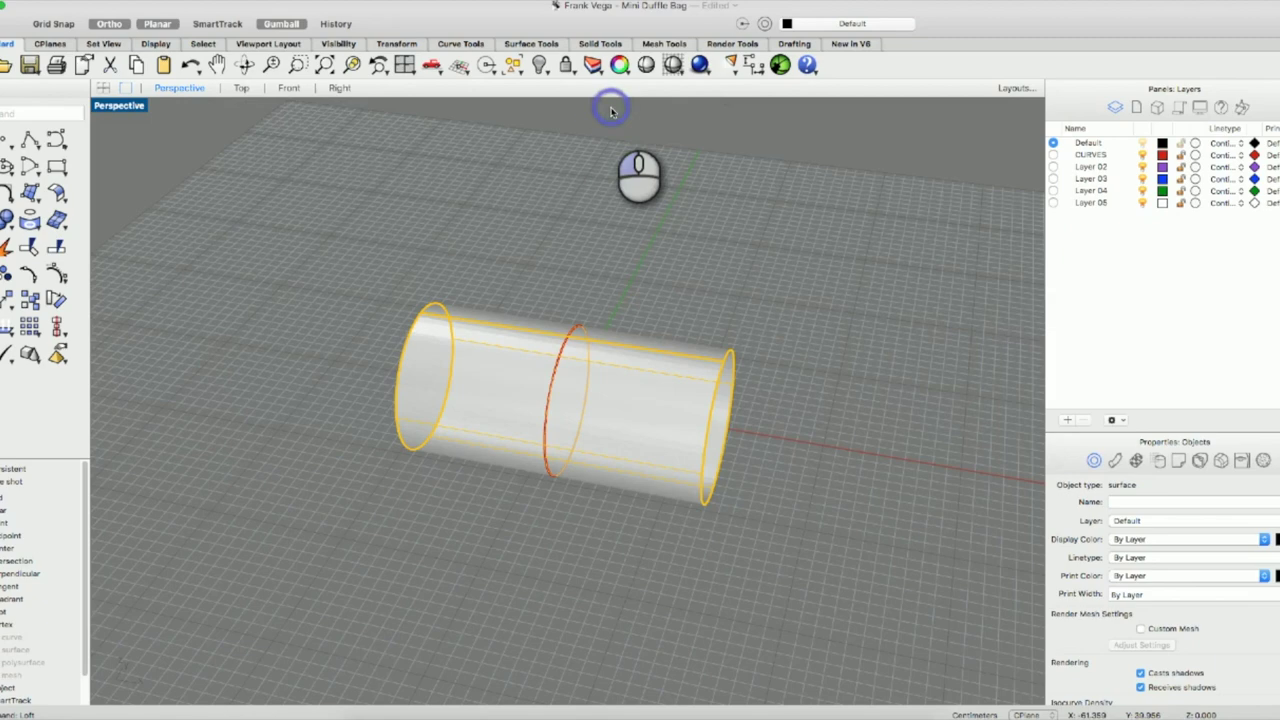
{"action": "left_click", "coordinate": [245, 64]}
{"action": "left_click_drag", "start_coordinate": [672, 452], "coordinate": [690, 429]}
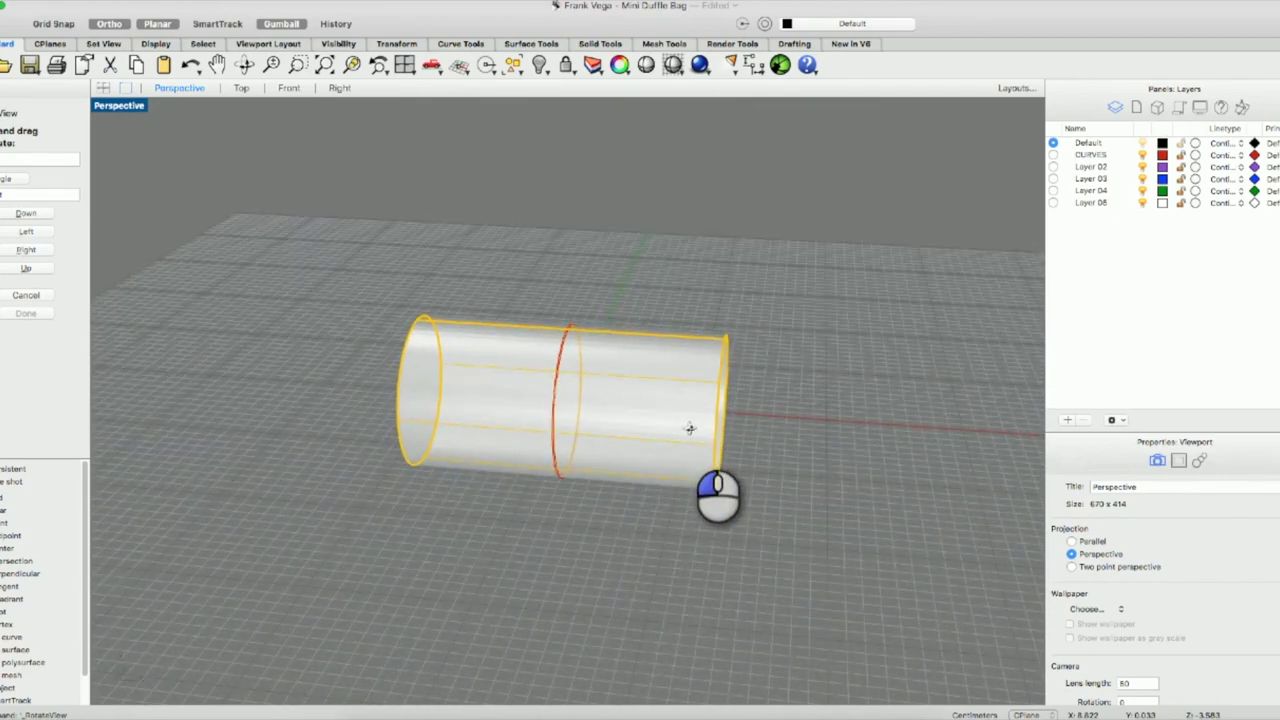
{"action": "left_click_drag", "start_coordinate": [690, 429], "coordinate": [689, 423]}
{"action": "key", "text": "Return"}
{"action": "left_click", "coordinate": [768, 422]}
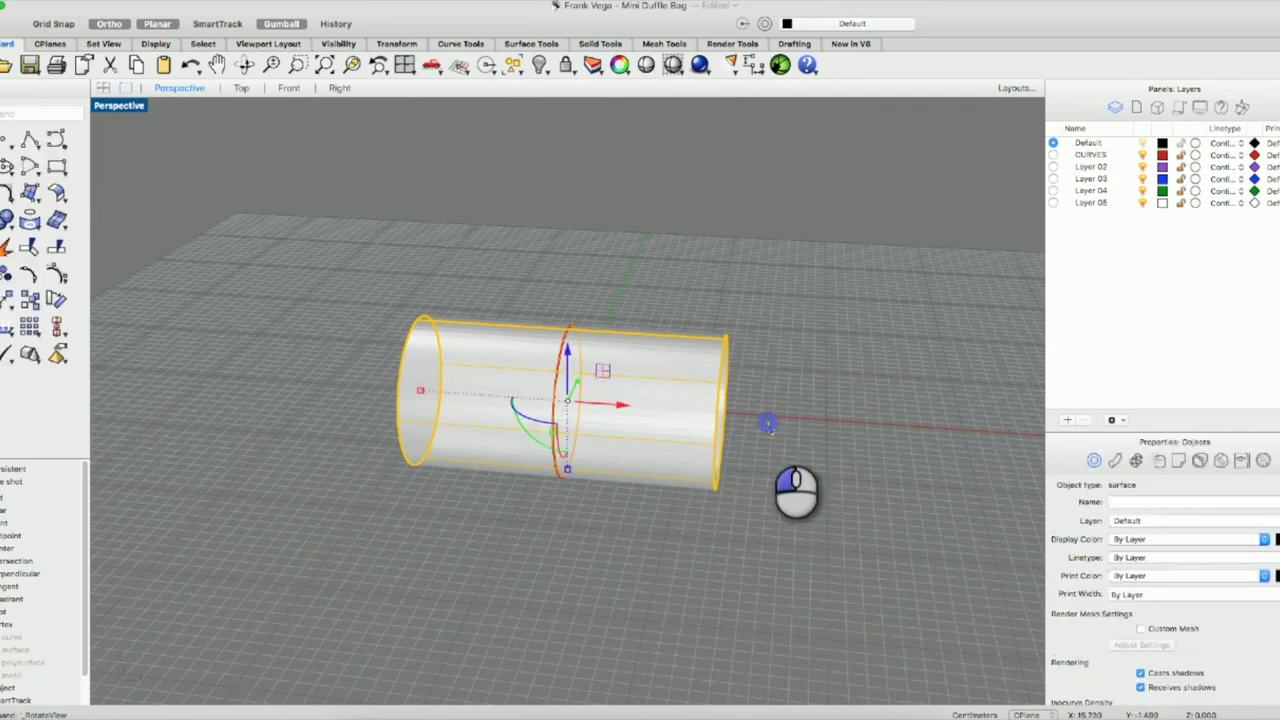
Select the circle curves at both ends of the cylinder, not the surface, and bring up the Solid Creation tools above the model.
{"action": "left_click", "coordinate": [720, 386]}
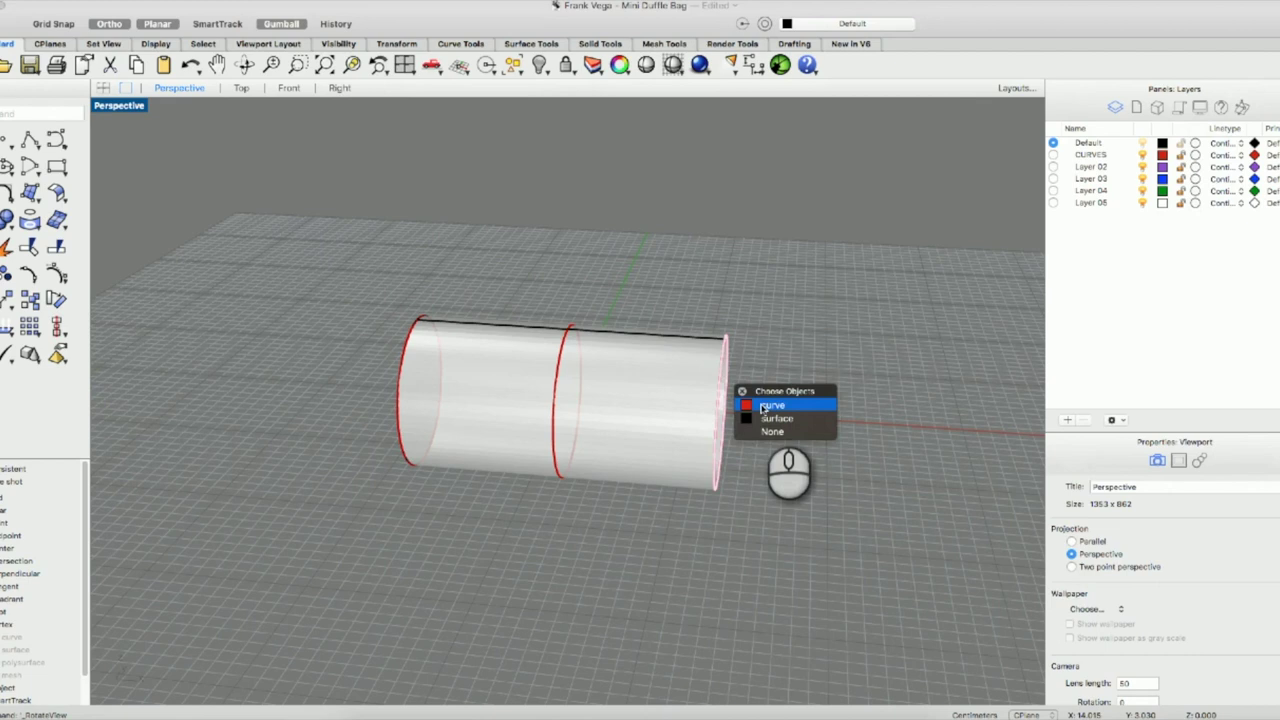
{"action": "left_click", "coordinate": [763, 407]}
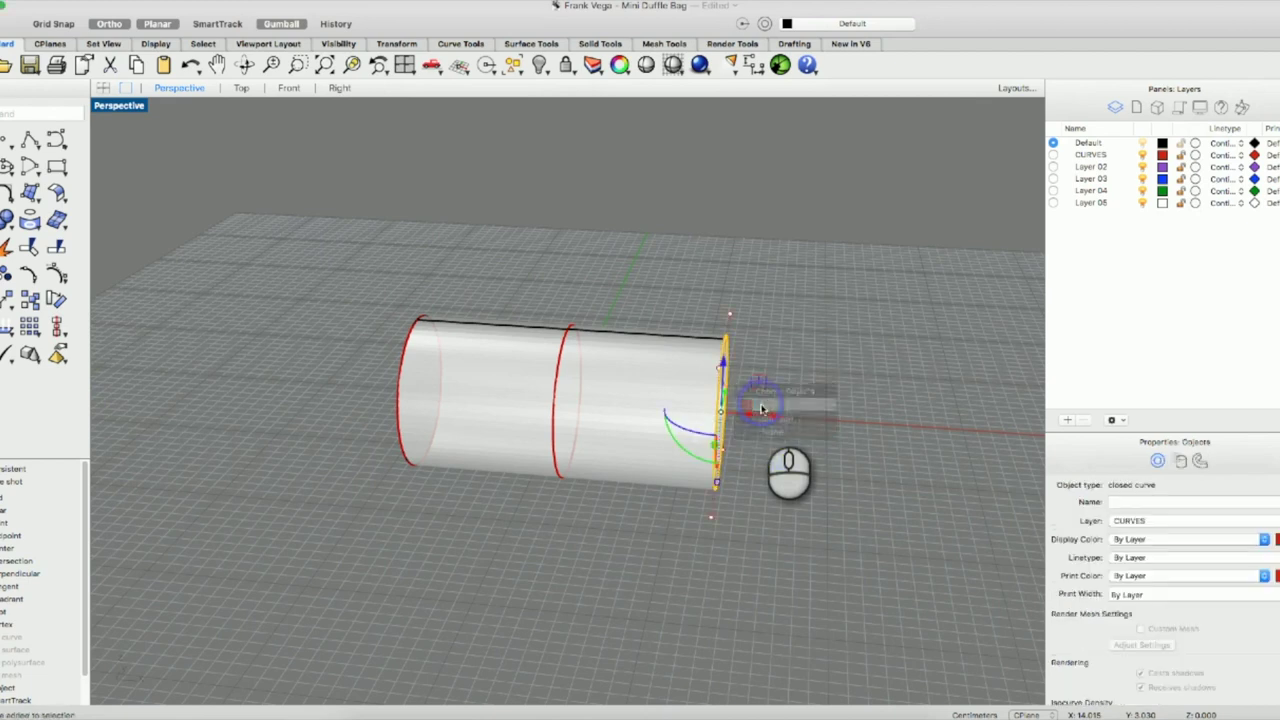
{"action": "left_click", "coordinate": [401, 372]}
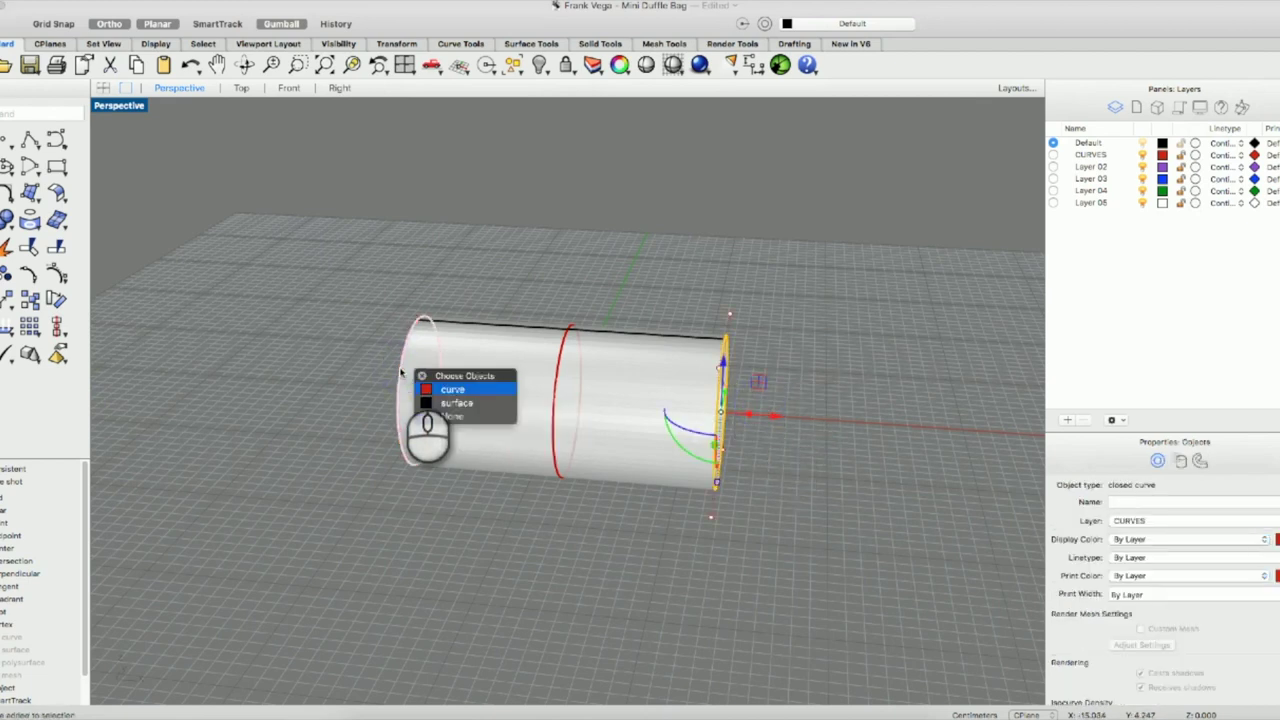
{"action": "left_click", "coordinate": [444, 394]}
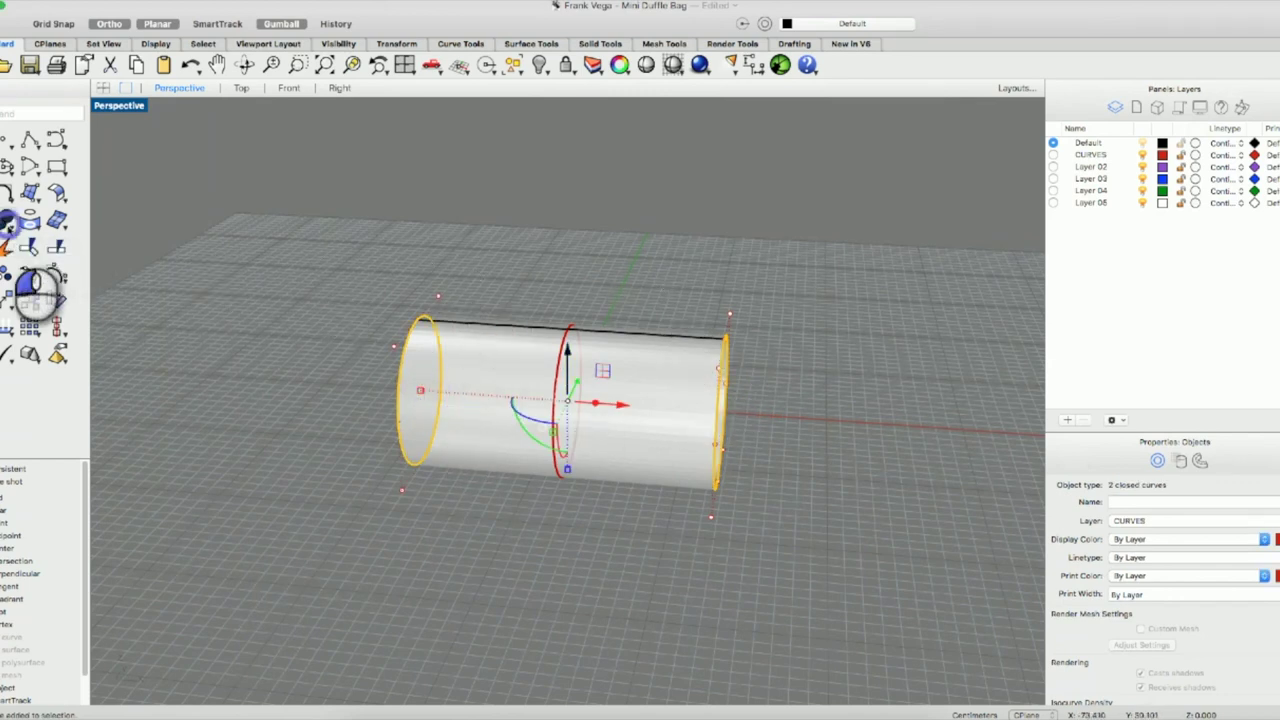
{"action": "left_click", "coordinate": [36, 285]}
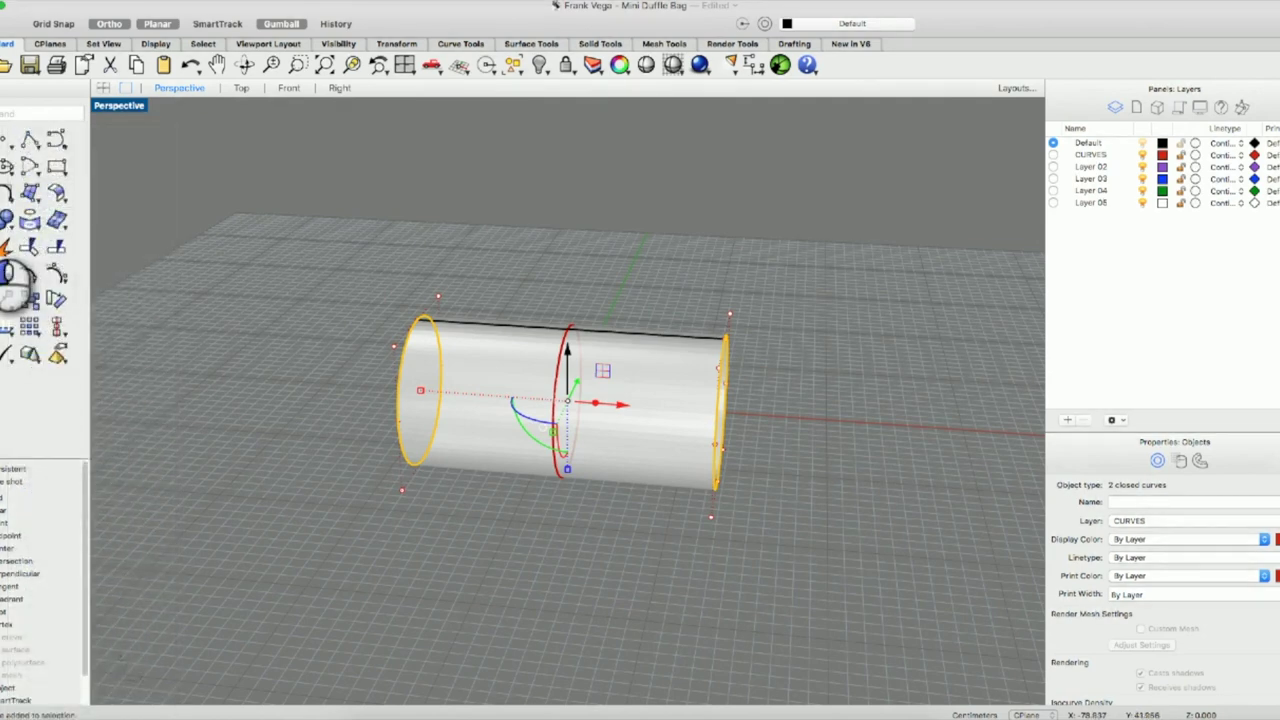
{"action": "left_click", "coordinate": [12, 272]}
{"action": "left_click", "coordinate": [12, 272]}
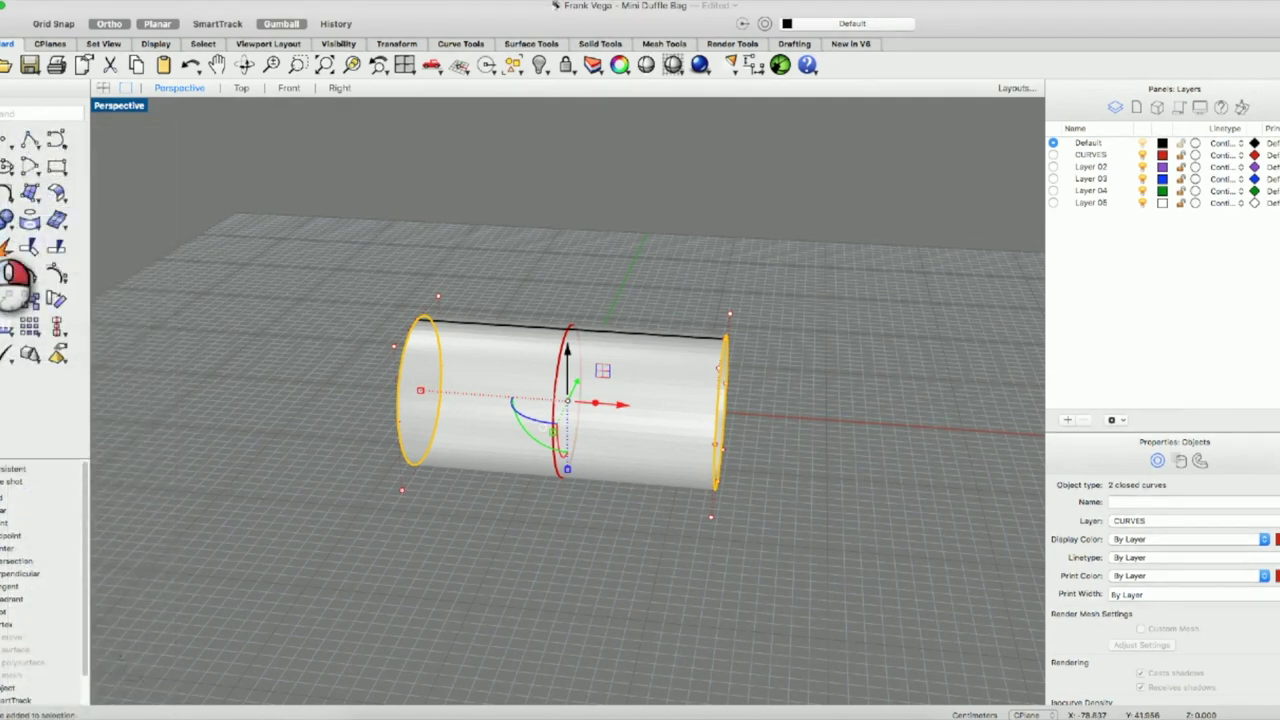
{"action": "left_click", "coordinate": [12, 278]}
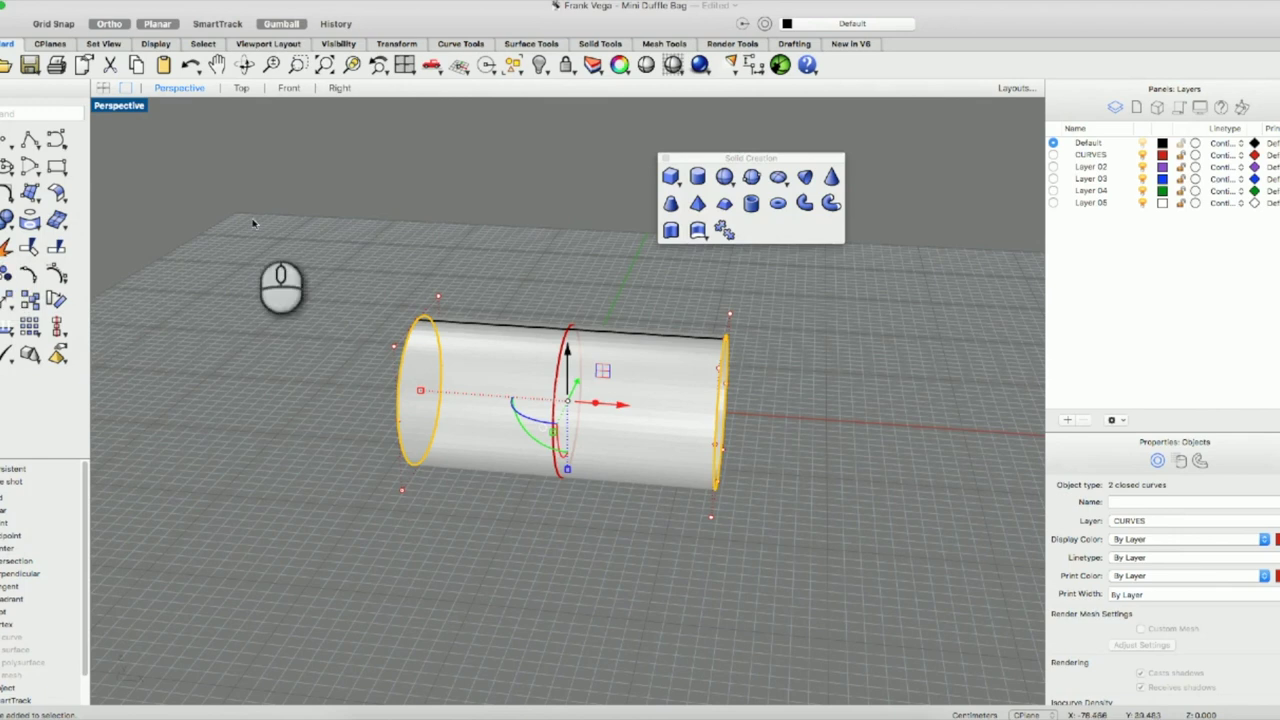
{"action": "left_click_drag", "start_coordinate": [699, 164], "coordinate": [556, 124]}
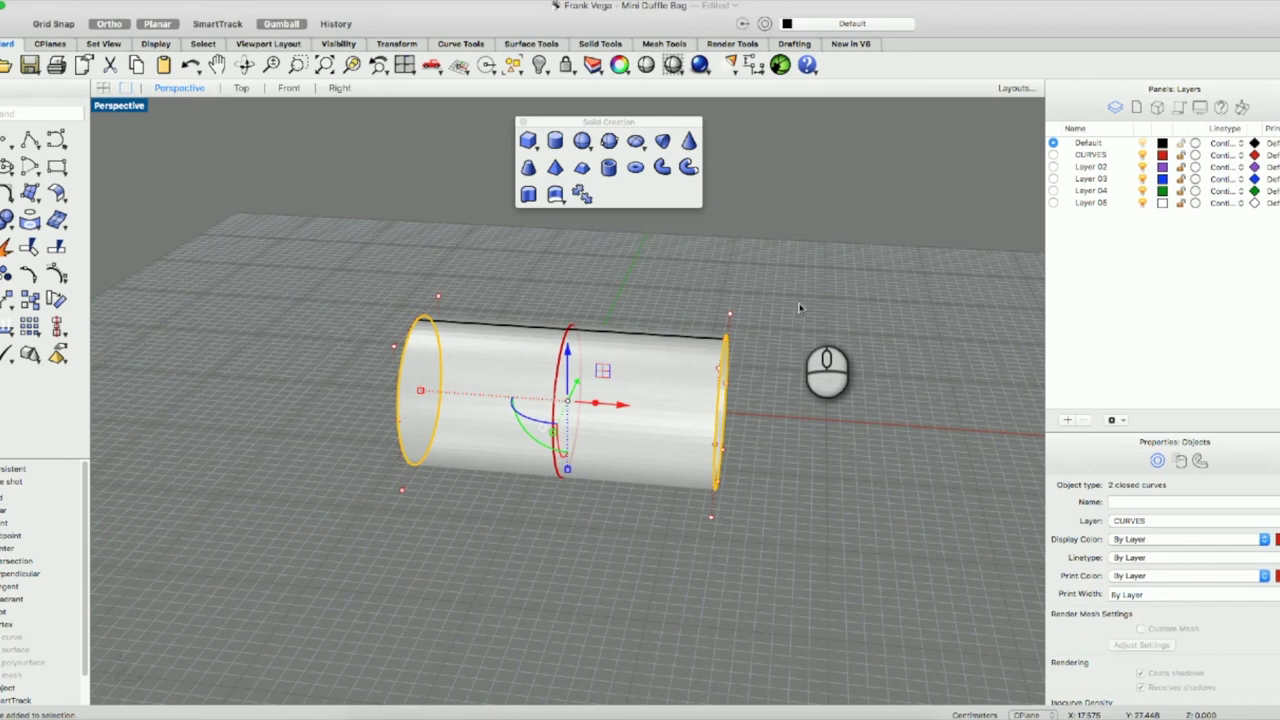
Try flat-capped pipes of 1 cm radius around both end circles, and undo them.
{"action": "left_click", "coordinate": [662, 169]}
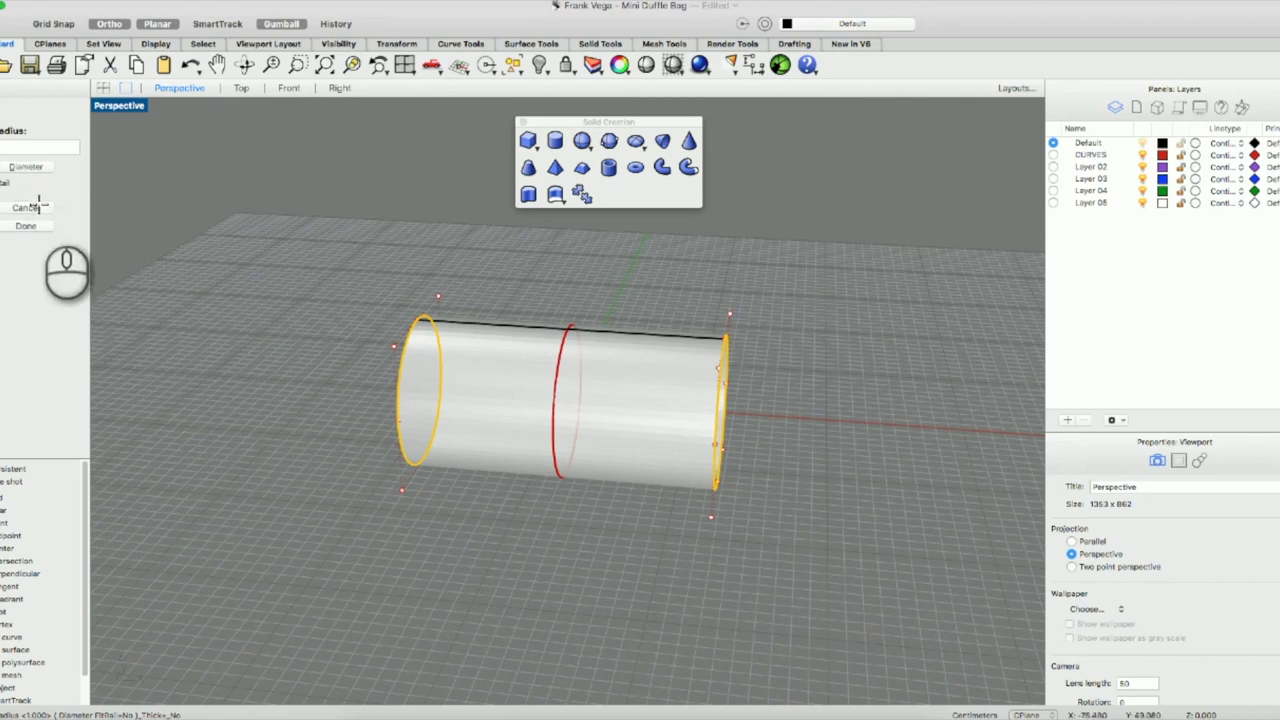
{"action": "left_click", "coordinate": [39, 207]}
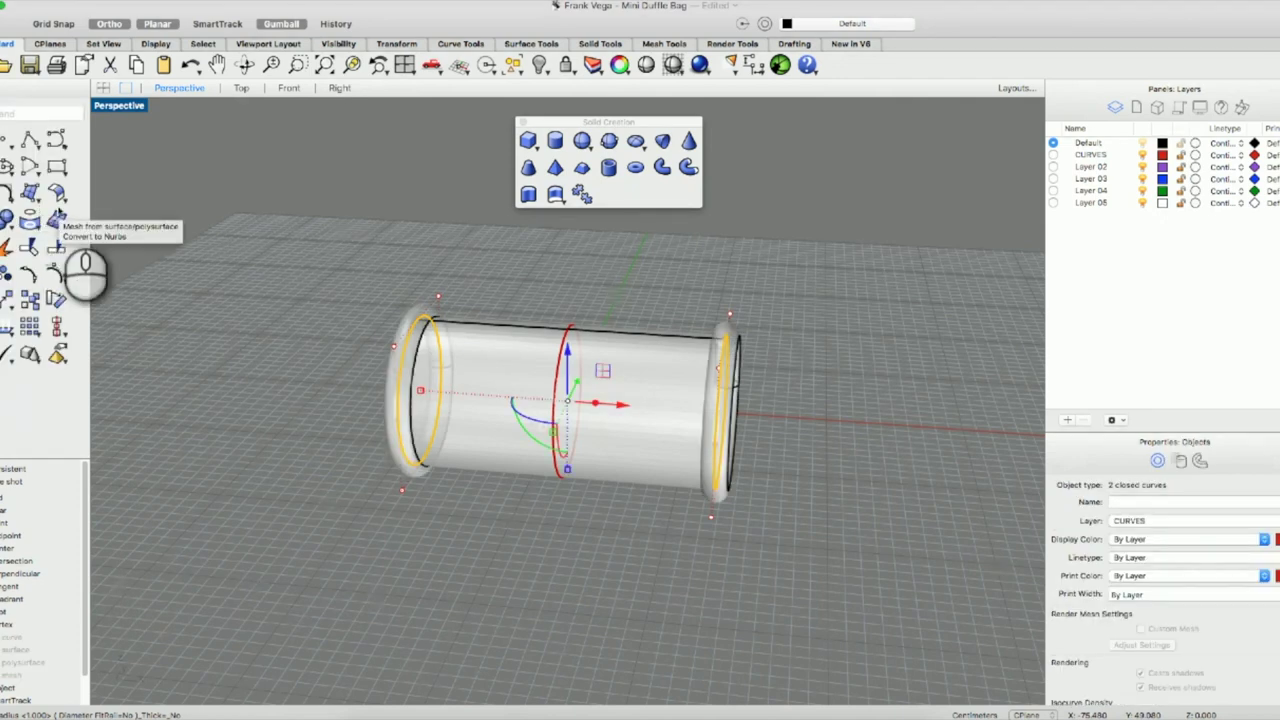
{"action": "key", "text": "Escape"}
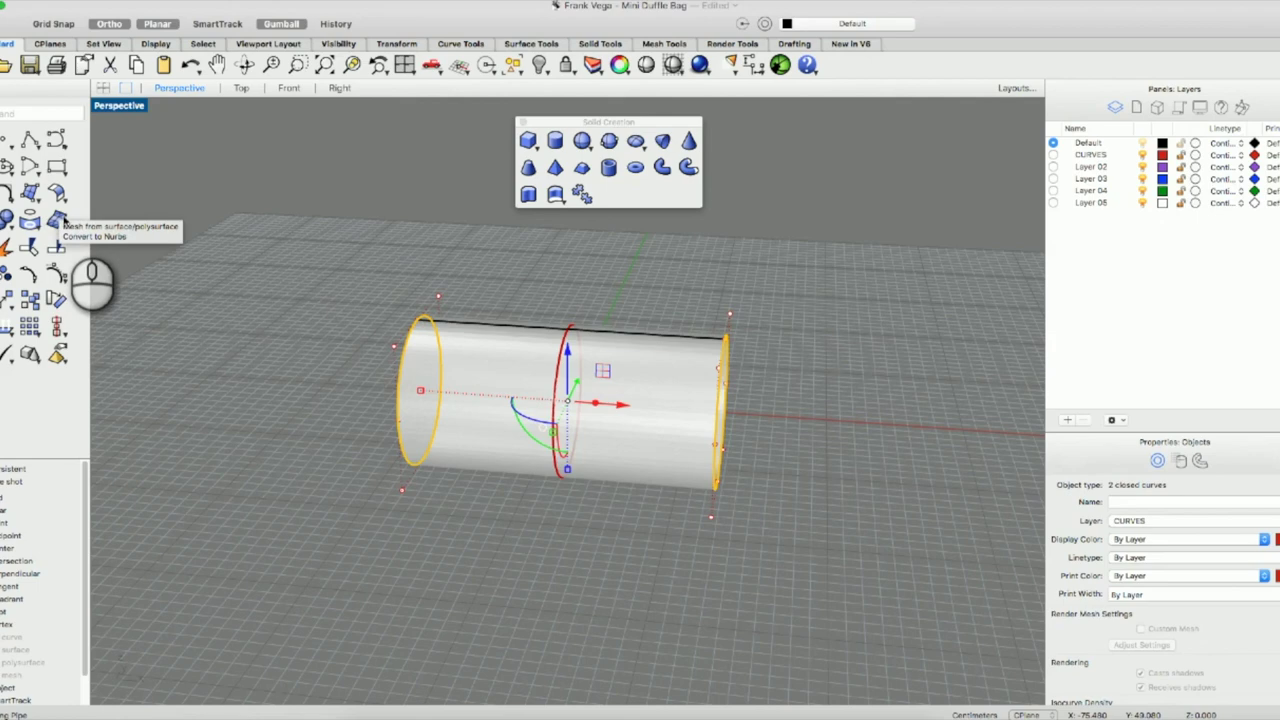
Repeat the flat-capped Pipe command on both end circles with a radius much smaller than 1 cm to form thin piping.
{"action": "right_click", "coordinate": [356, 262]}
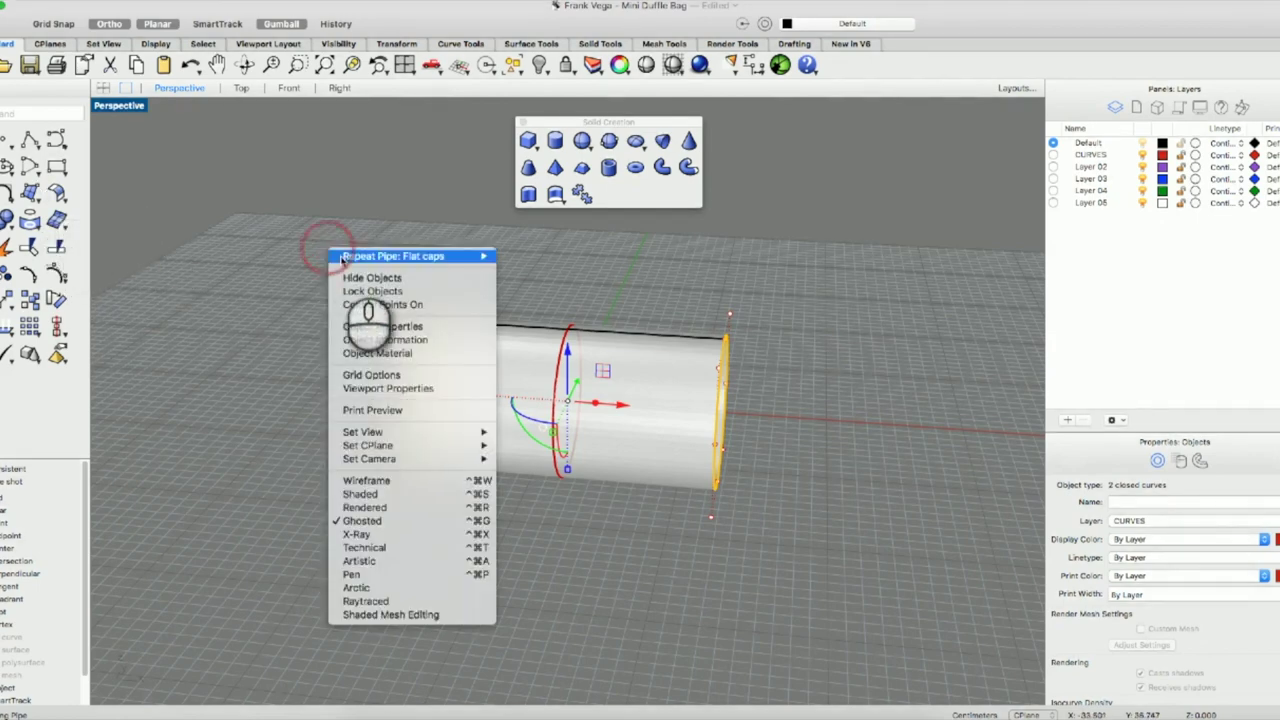
{"action": "left_click", "coordinate": [356, 259]}
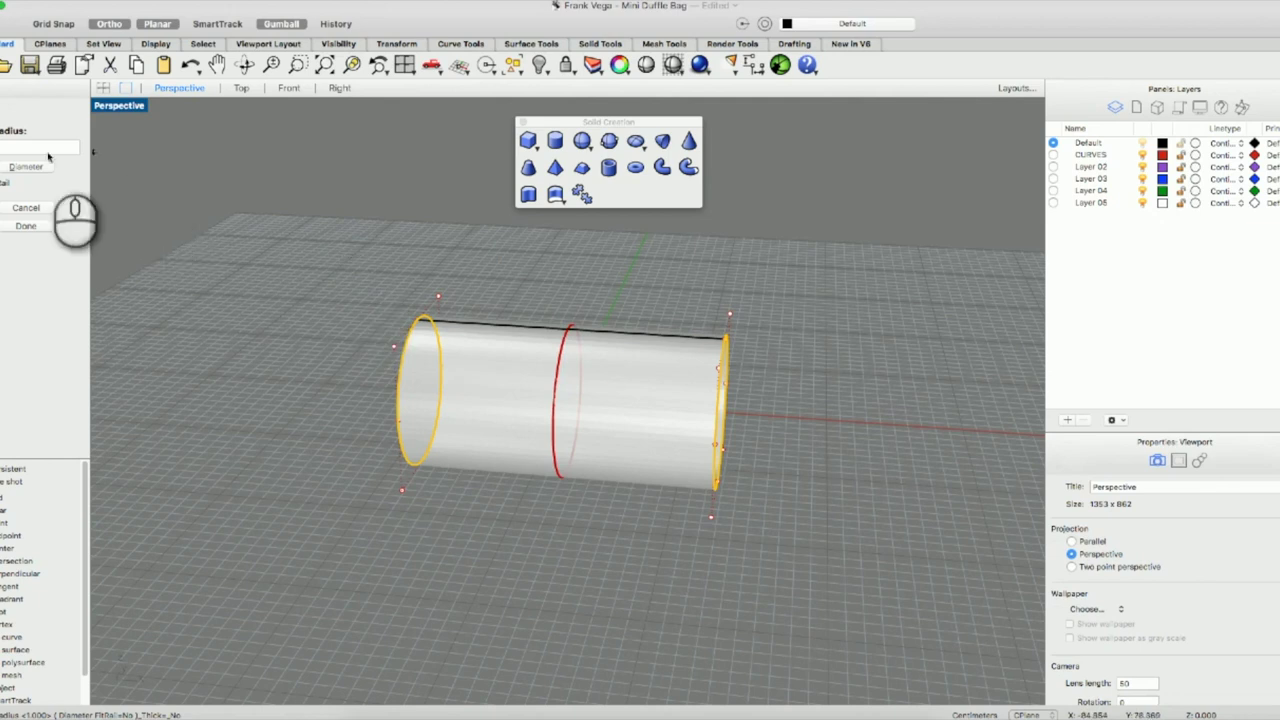
{"action": "left_click", "coordinate": [47, 145]}
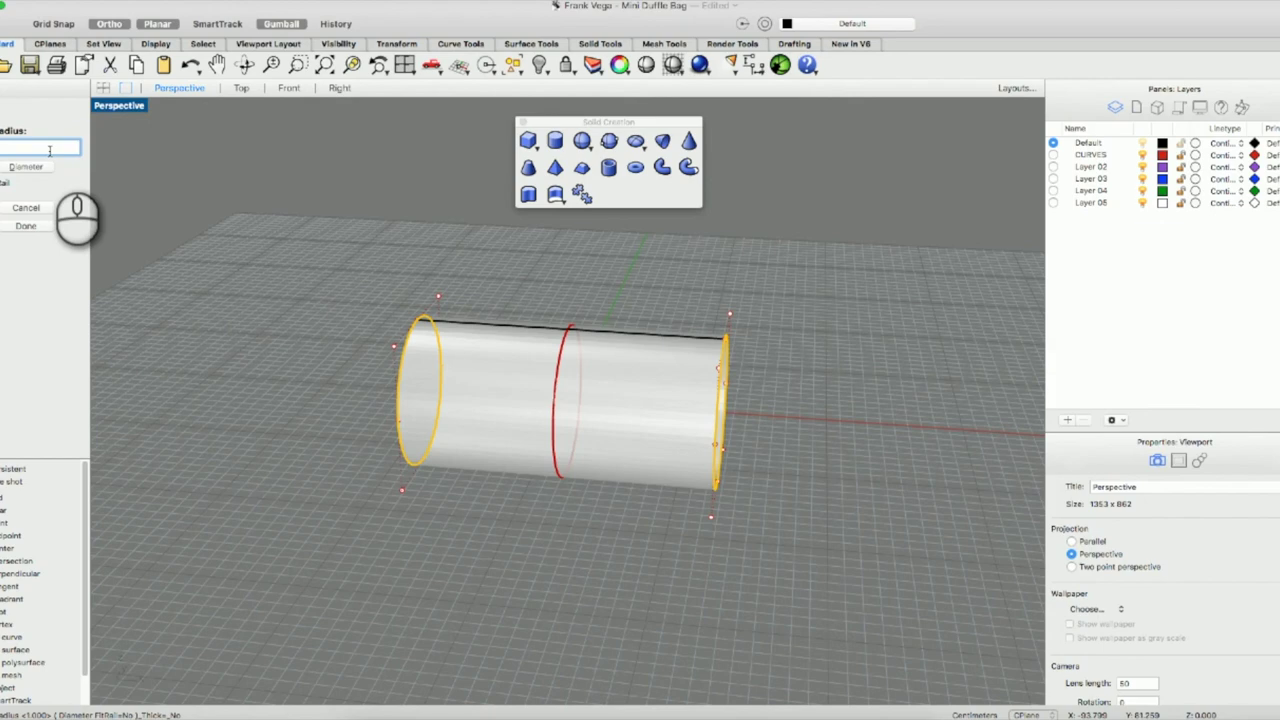
{"action": "key", "text": "Escape"}
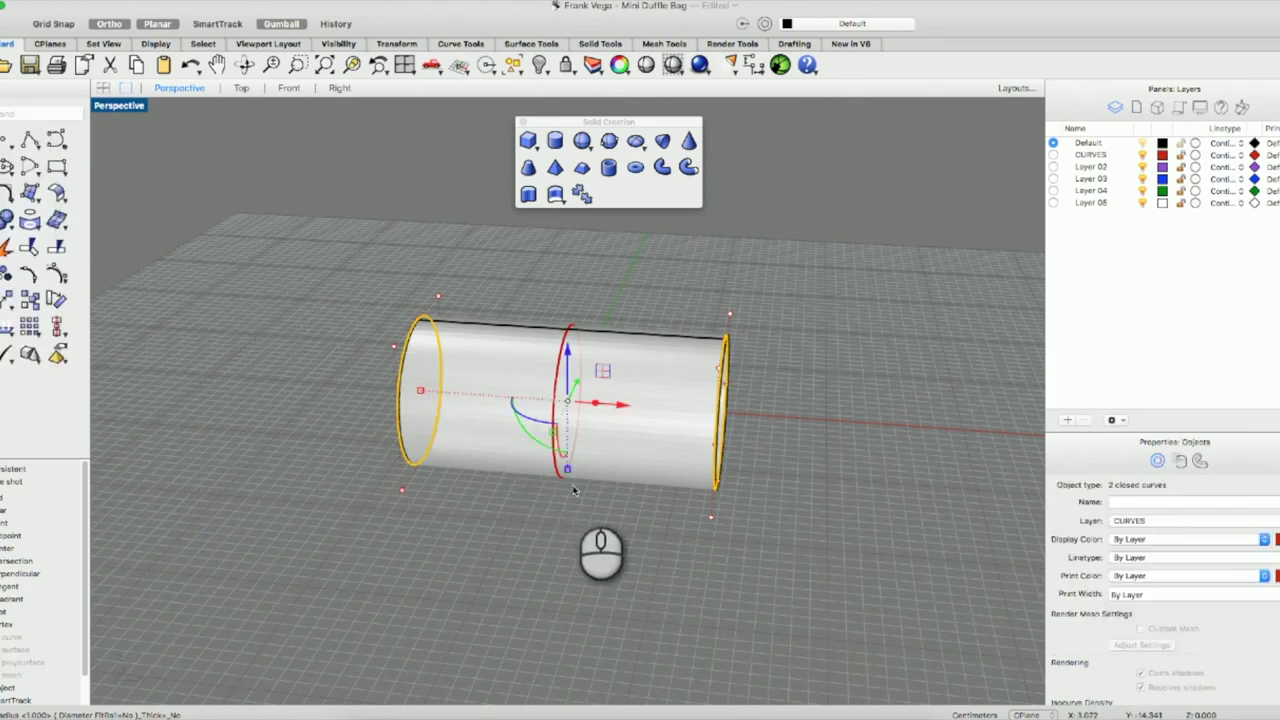
{"action": "scroll", "coordinate": [573, 490], "scroll_direction": "up", "scroll_amount": 5}
{"action": "scroll", "coordinate": [573, 490], "scroll_direction": "down", "scroll_amount": 2}
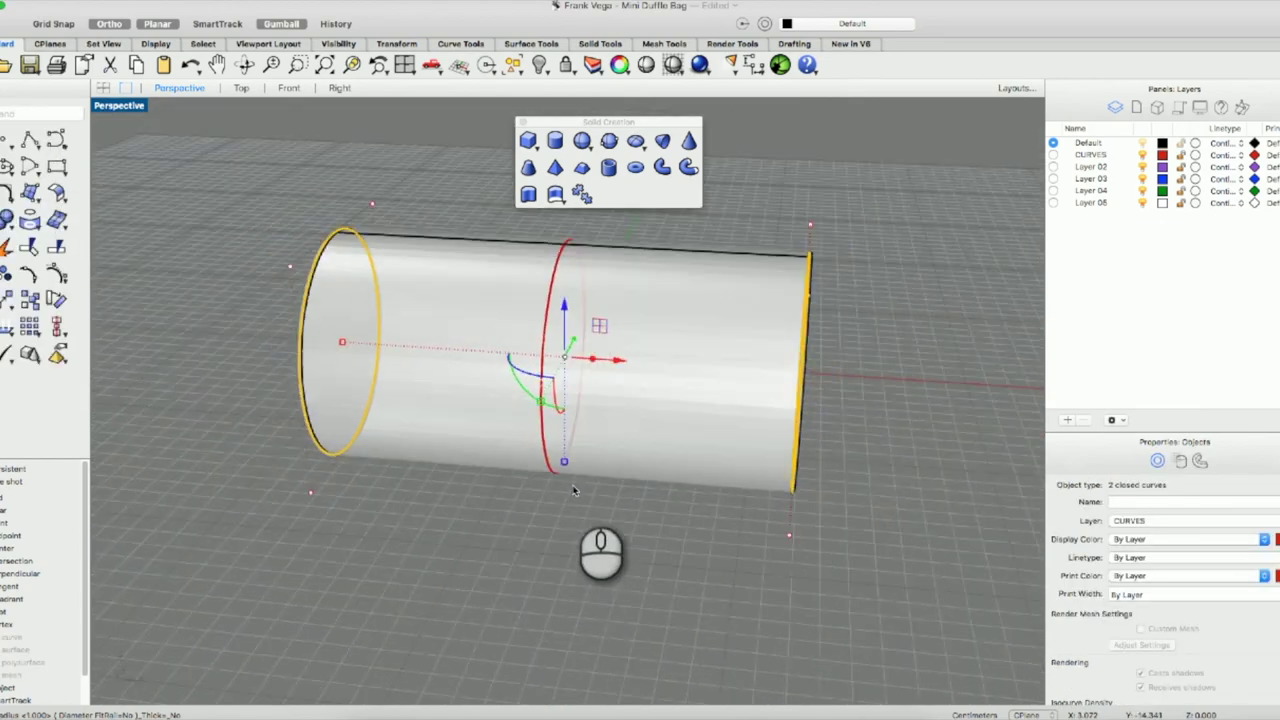
Hide the CURVES layer and switch the Perspective viewport to Shaded display to examine the thin piping on both ends.
{"action": "left_click", "coordinate": [840, 466]}
{"action": "right_click_drag", "start_coordinate": [845, 461], "coordinate": [887, 367]}
{"action": "left_click", "coordinate": [1144, 155]}
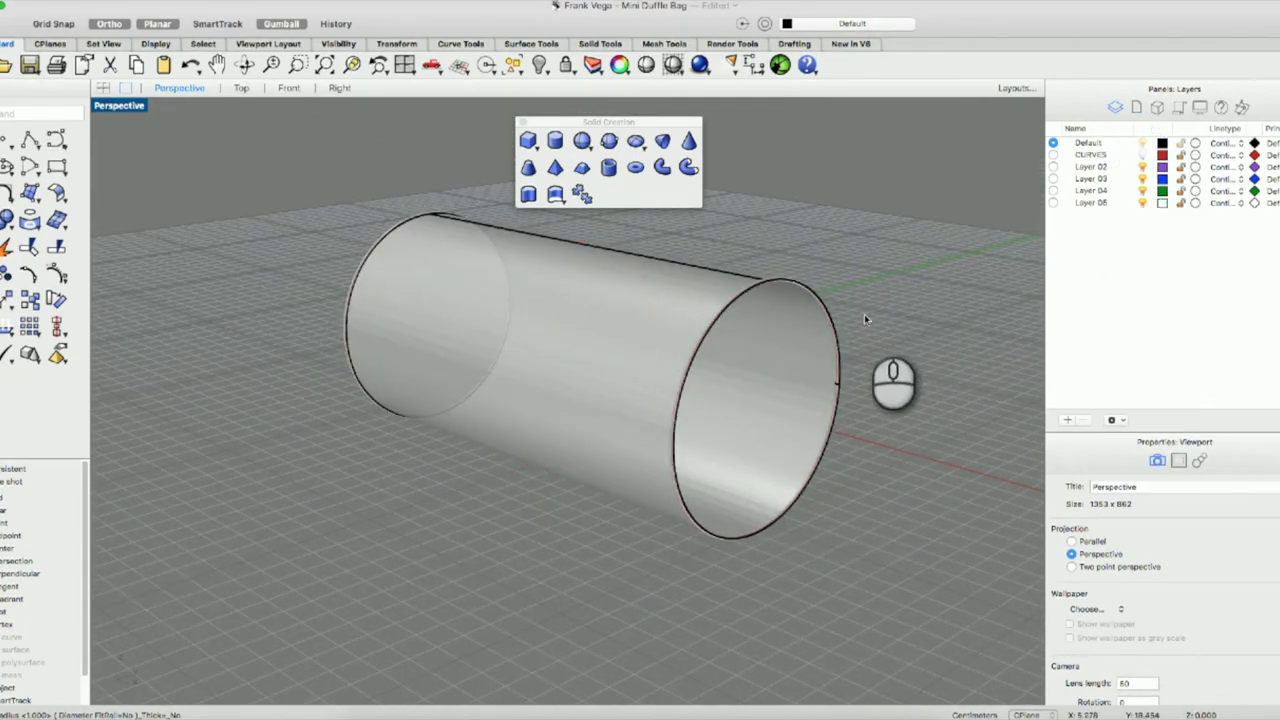
{"action": "scroll", "coordinate": [771, 381], "scroll_direction": "up", "scroll_amount": 3}
{"action": "scroll", "coordinate": [771, 381], "scroll_direction": "down", "scroll_amount": 1}
{"action": "right_click", "coordinate": [518, 317]}
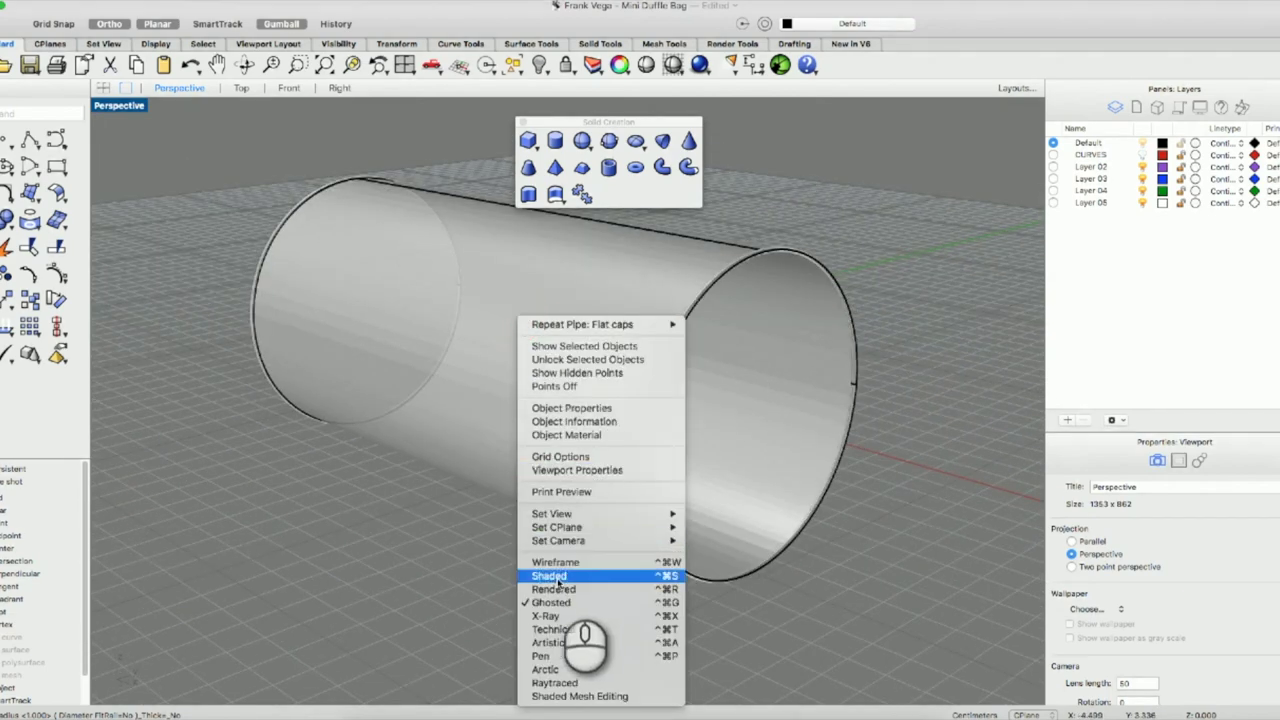
{"action": "left_click", "coordinate": [557, 579]}
{"action": "right_click", "coordinate": [562, 568]}
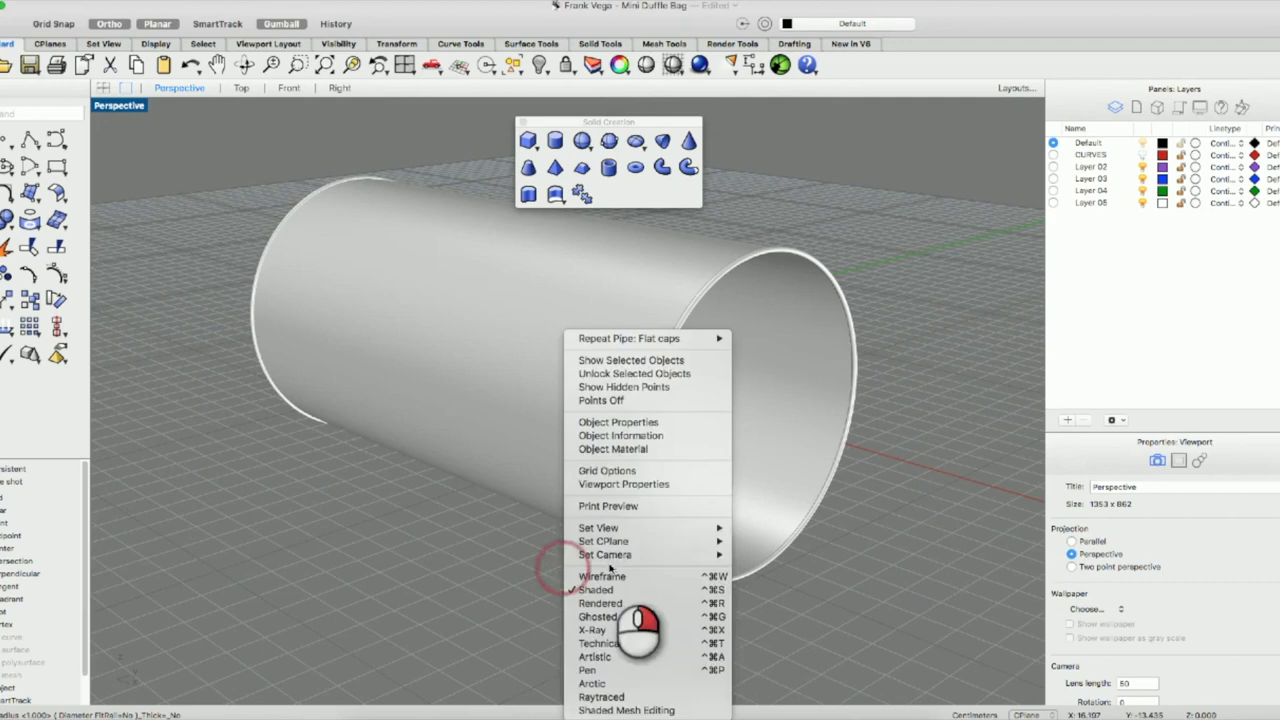
{"action": "left_click", "coordinate": [420, 485]}
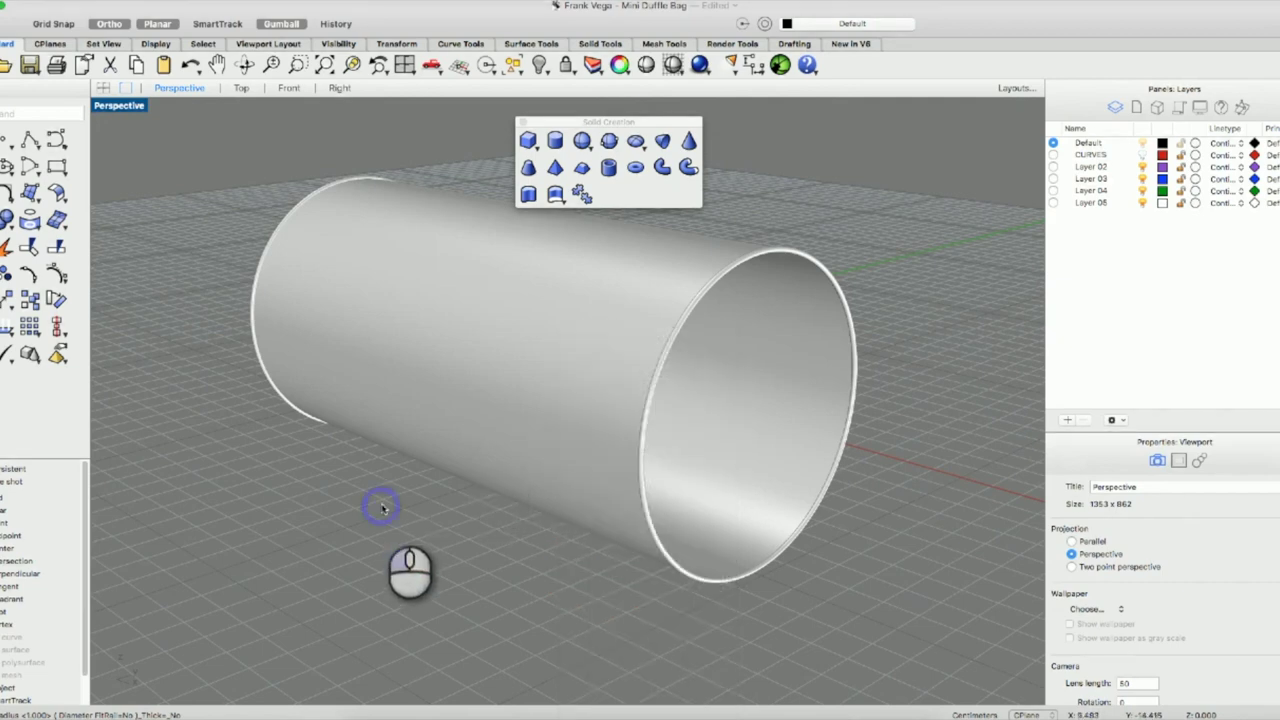
Undo the thin piping and the hiding of the CURVES layer, and set the viewport to Ghosted display.
{"action": "left_click", "coordinate": [244, 64]}
{"action": "left_click_drag", "start_coordinate": [380, 371], "coordinate": [415, 364]}
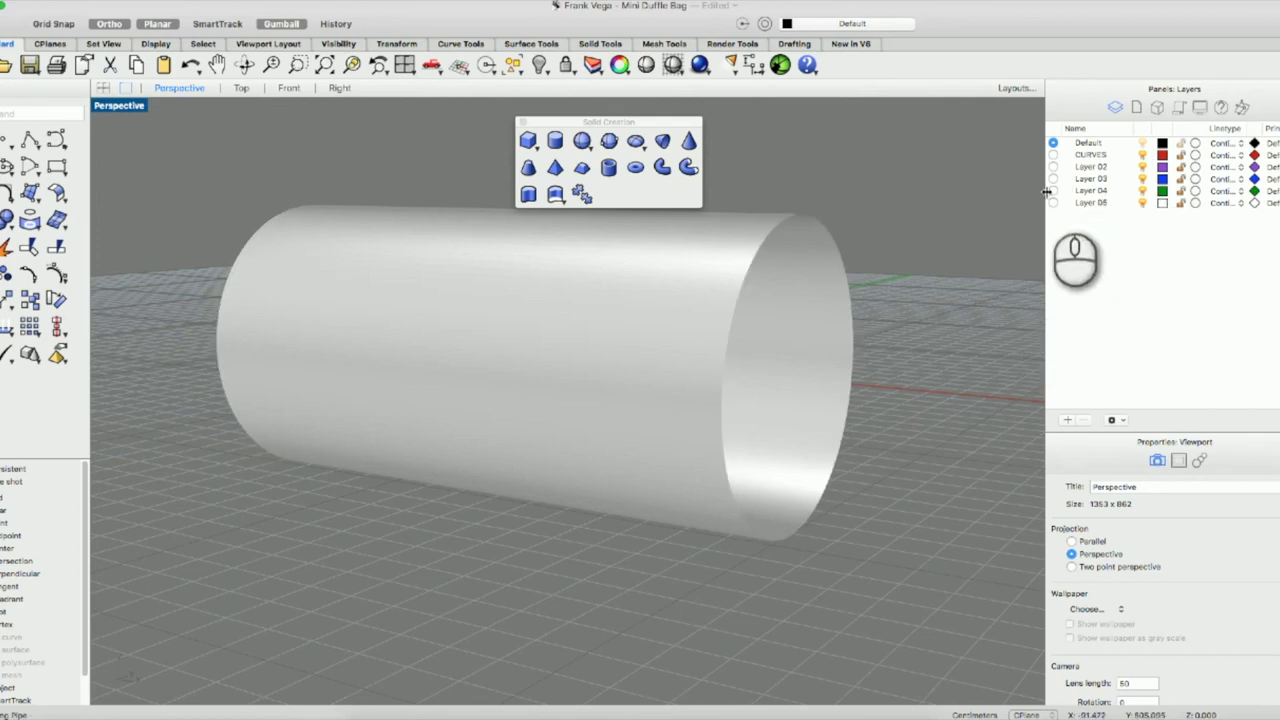
{"action": "right_click", "coordinate": [1002, 229]}
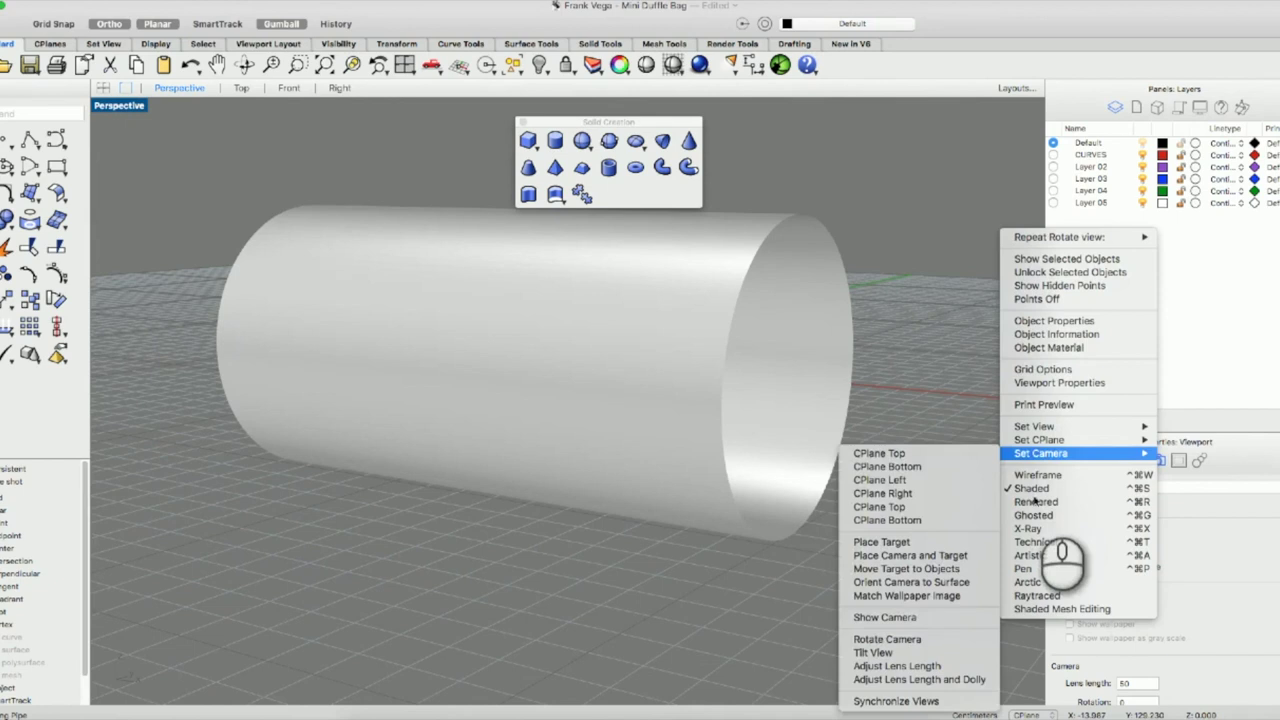
{"action": "left_click", "coordinate": [1033, 515]}
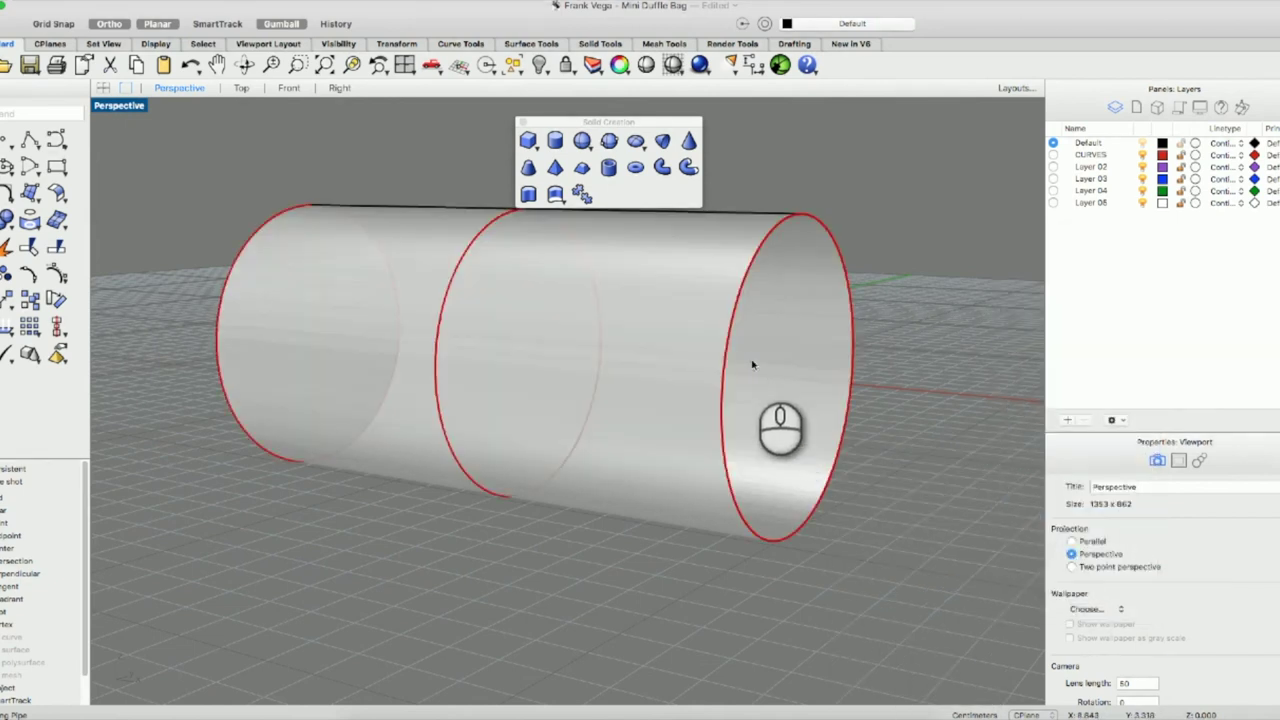
{"action": "right_click", "coordinate": [868, 366]}
{"action": "mouse_move", "coordinate": [930, 340]}
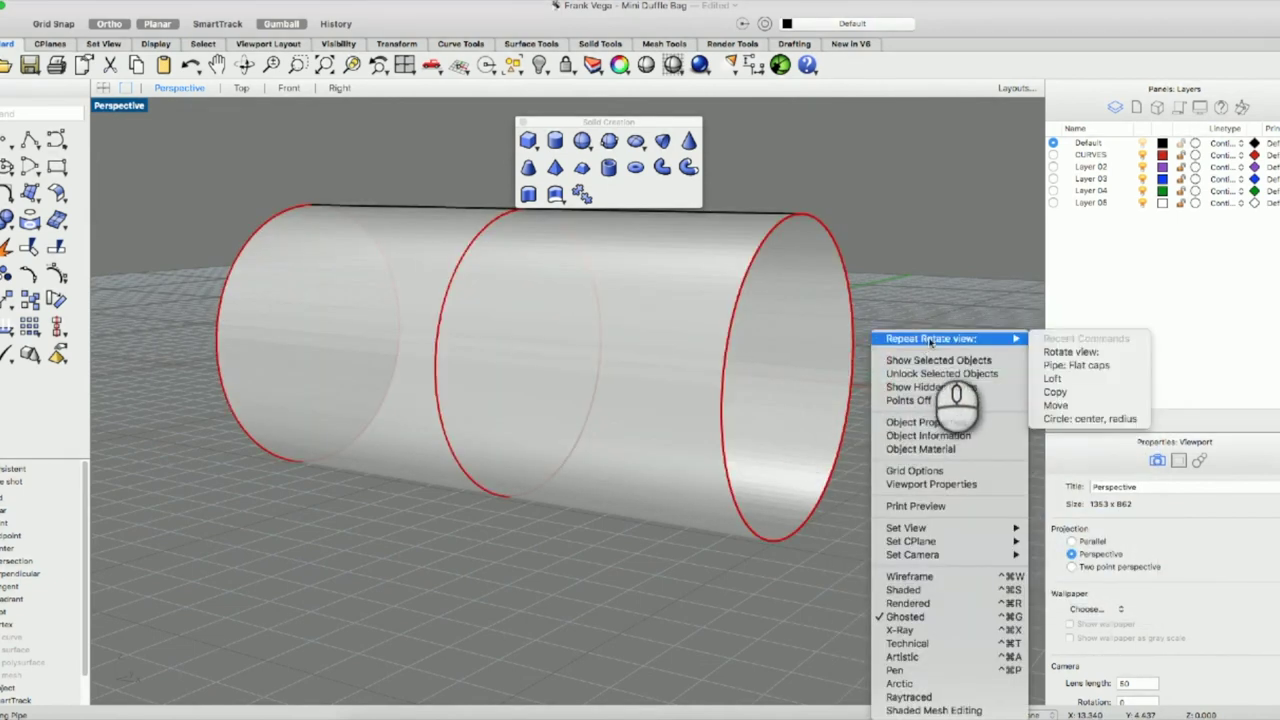
{"action": "left_click", "coordinate": [1058, 366]}
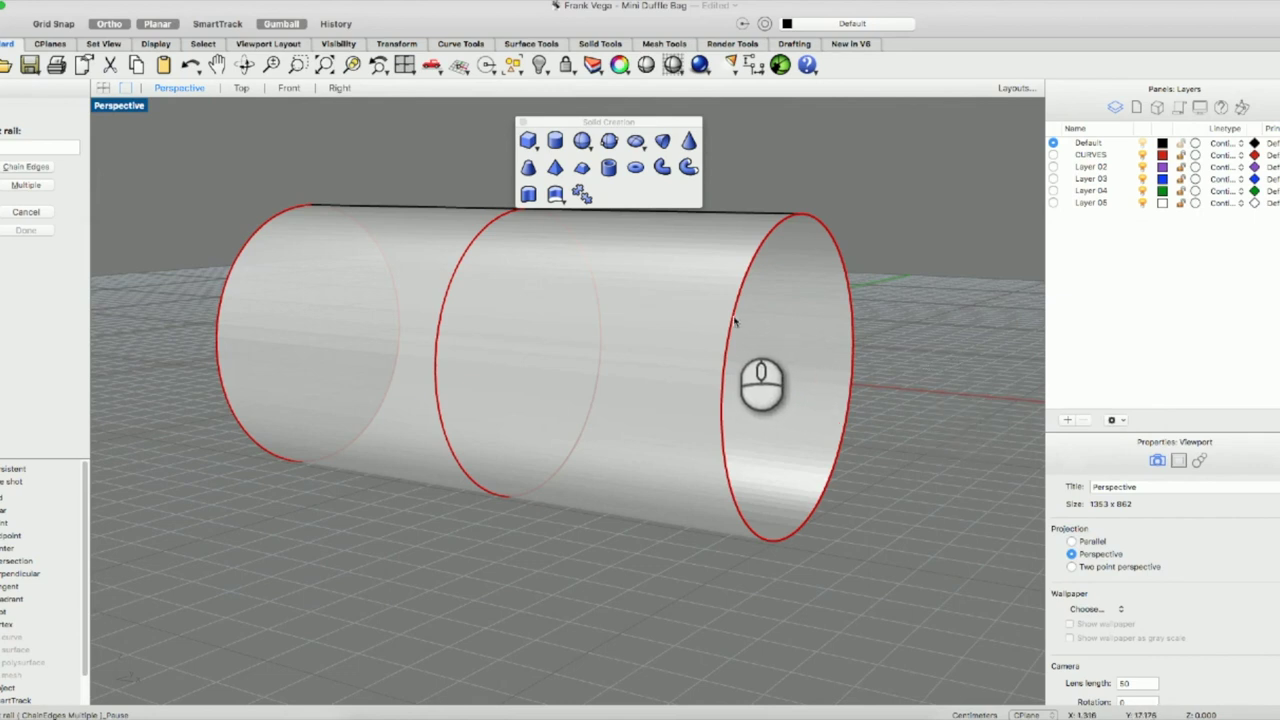
{"action": "left_click", "coordinate": [217, 314]}
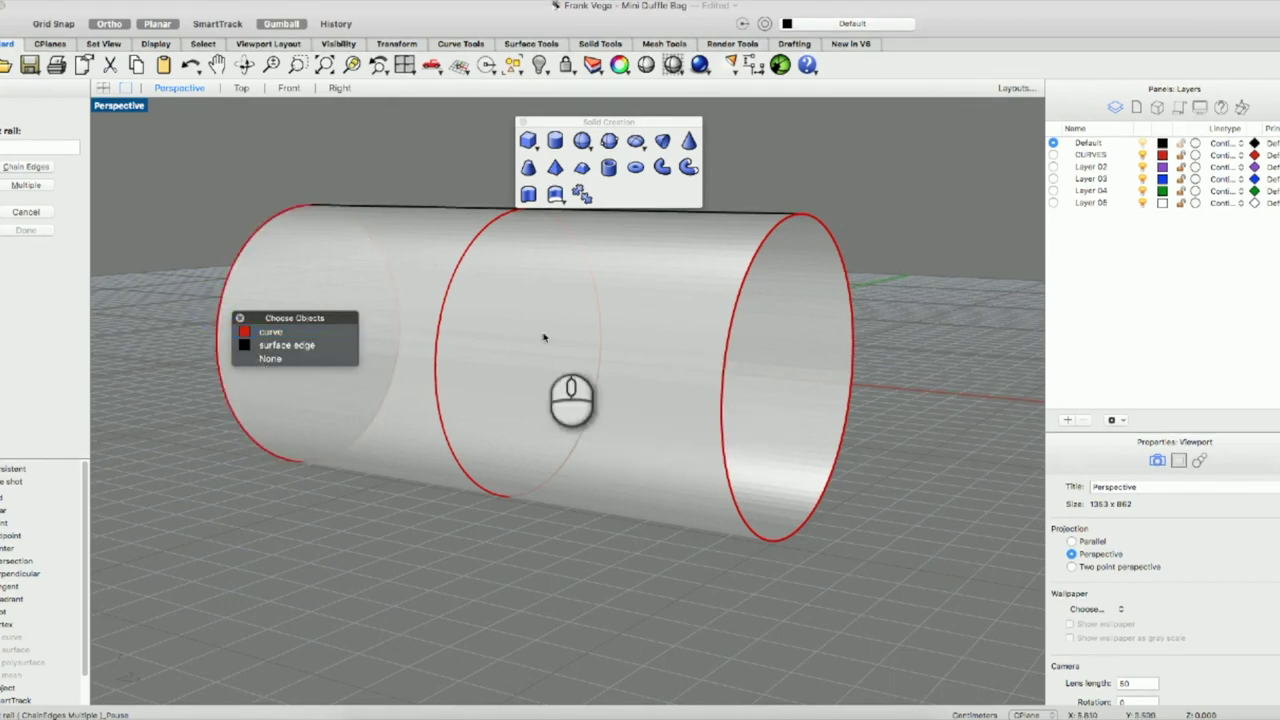
{"action": "left_click", "coordinate": [270, 331]}
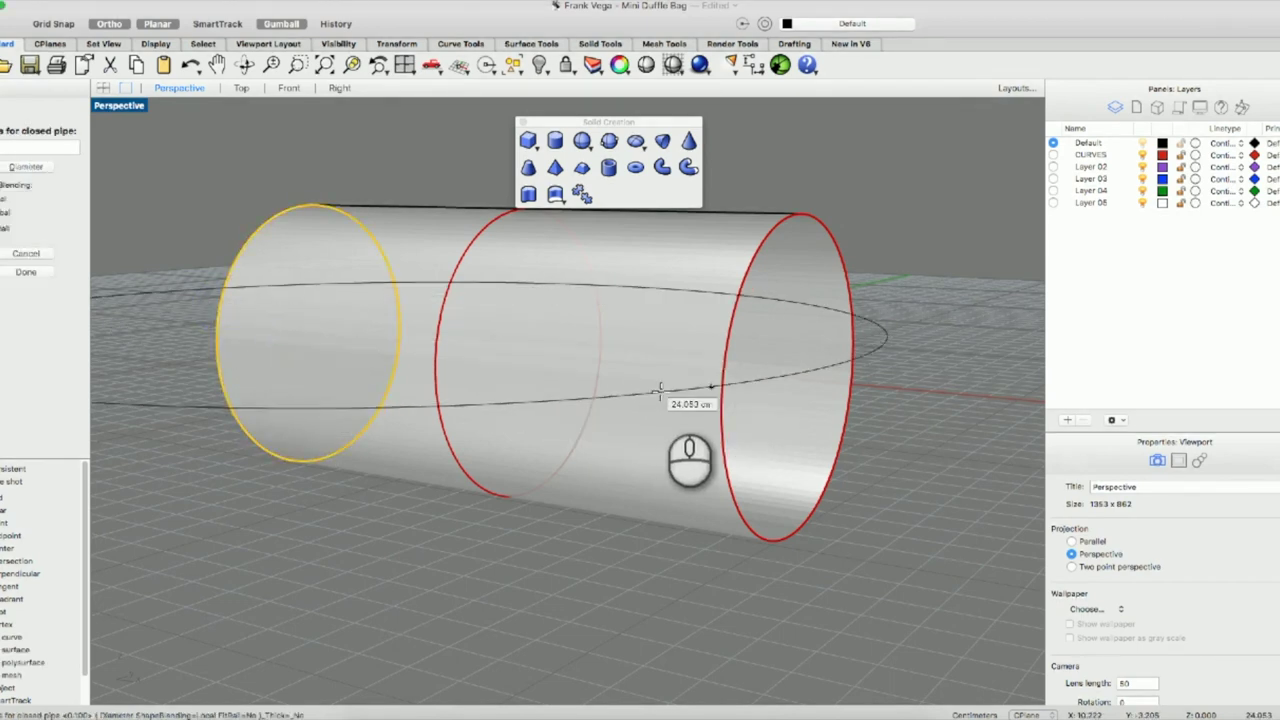
{"action": "key", "text": "Escape"}
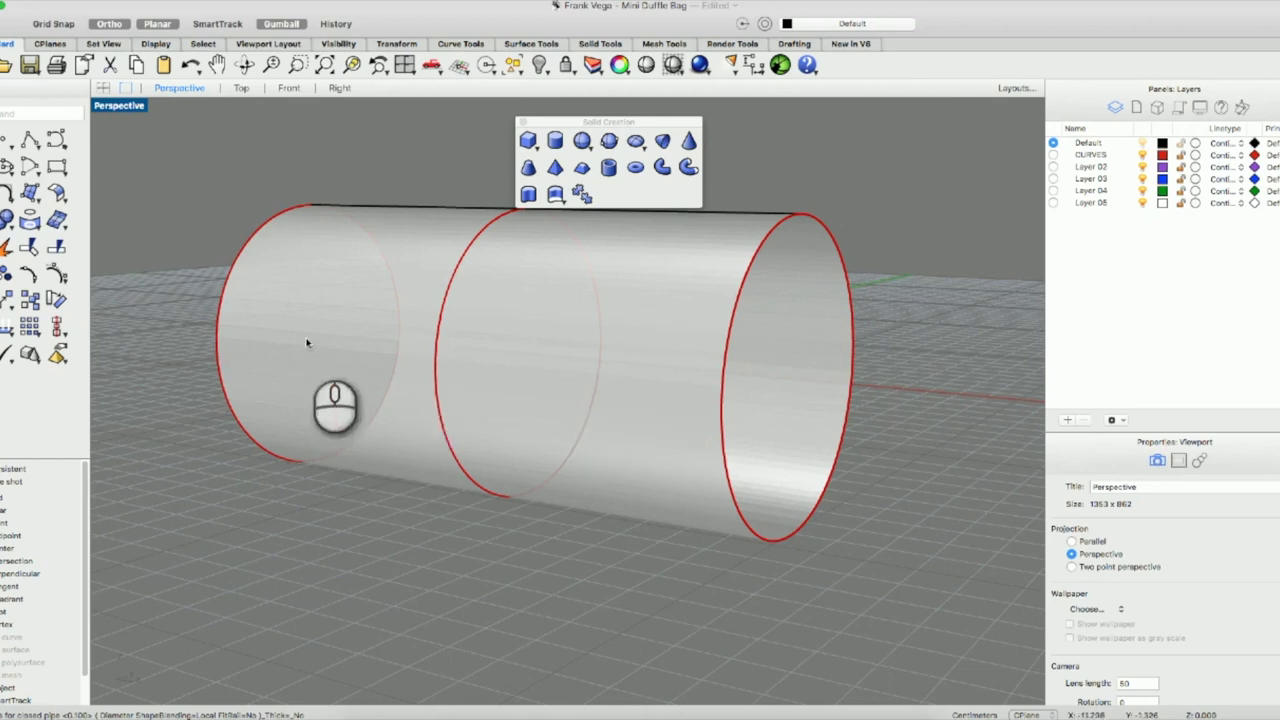
Try flat-capped pipes on the circle curves at both cylinder ends, with a larger radius than the previous thin piping.
{"action": "left_click", "coordinate": [224, 290]}
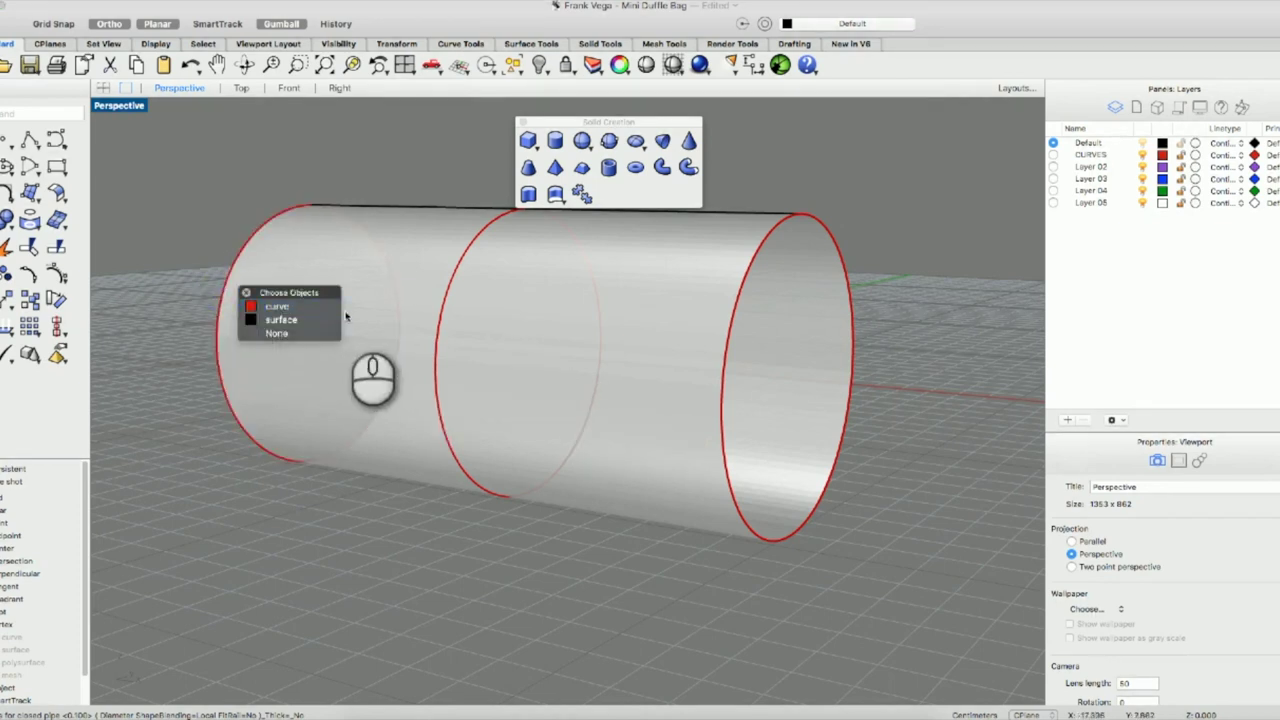
{"action": "left_click", "coordinate": [272, 307]}
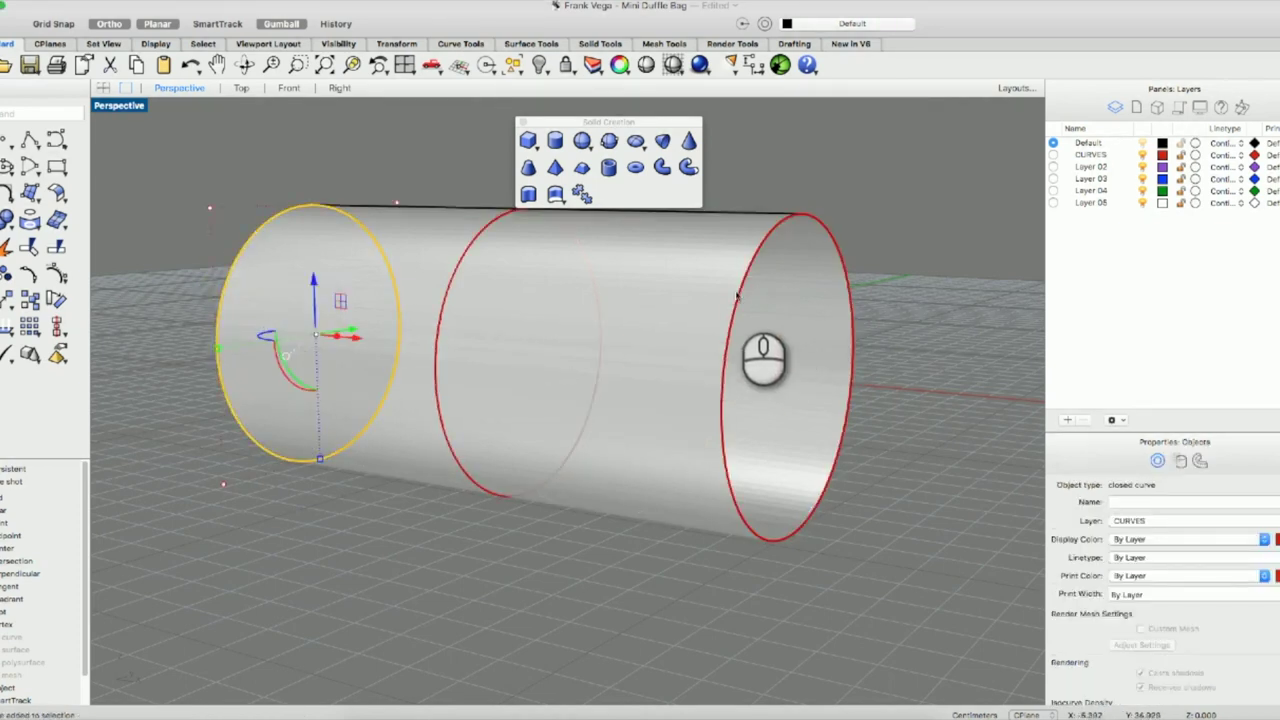
{"action": "left_click", "coordinate": [738, 372], "text": "shift"}
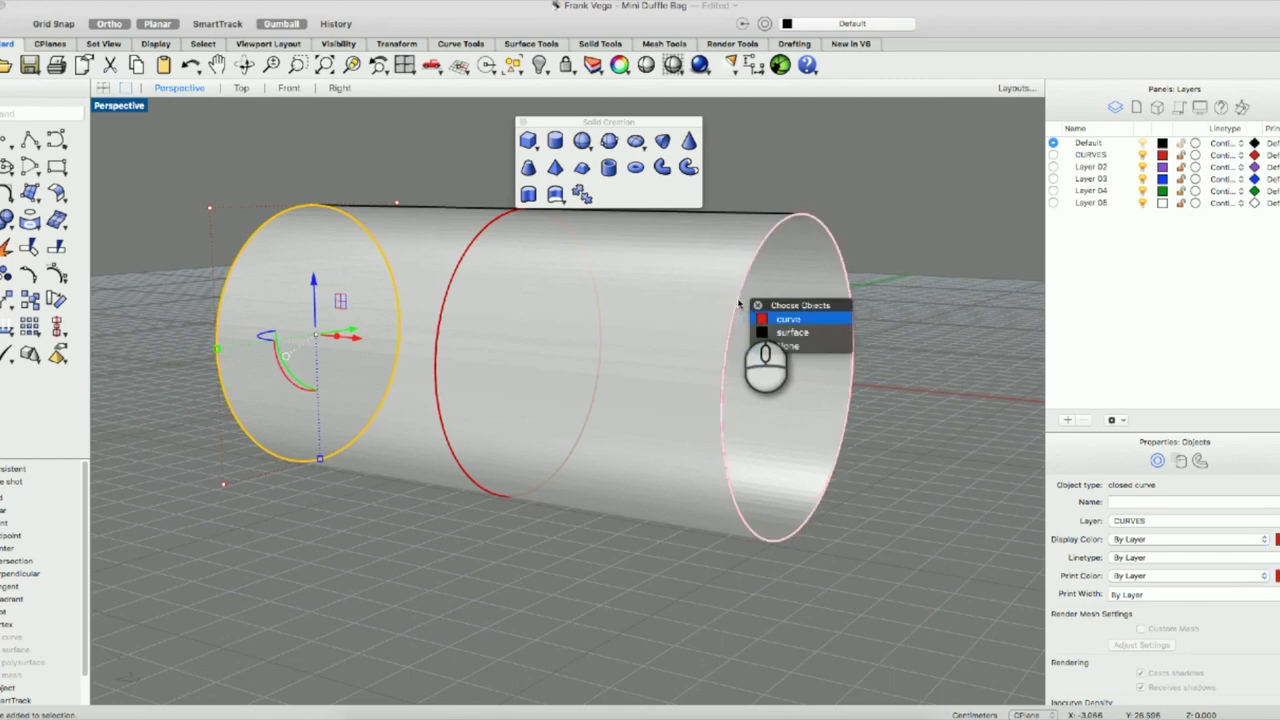
{"action": "left_click", "coordinate": [780, 391]}
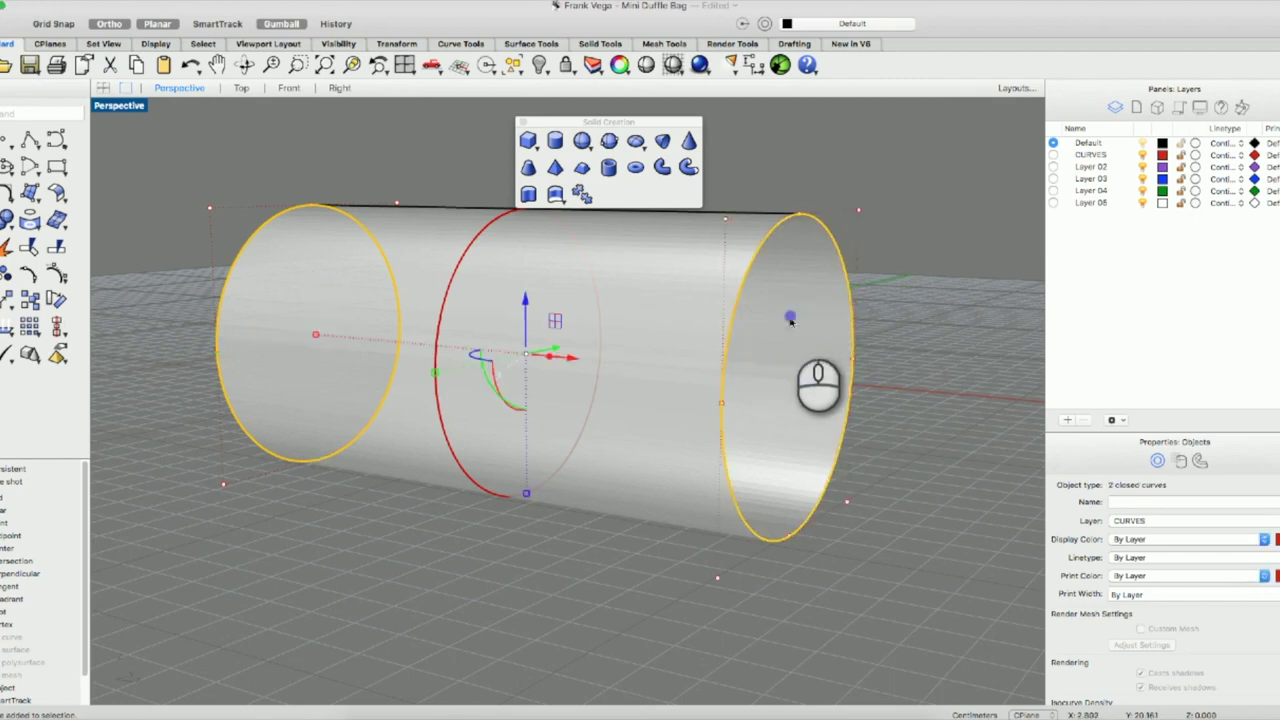
{"action": "right_click", "coordinate": [735, 328]}
{"action": "left_click", "coordinate": [830, 334]}
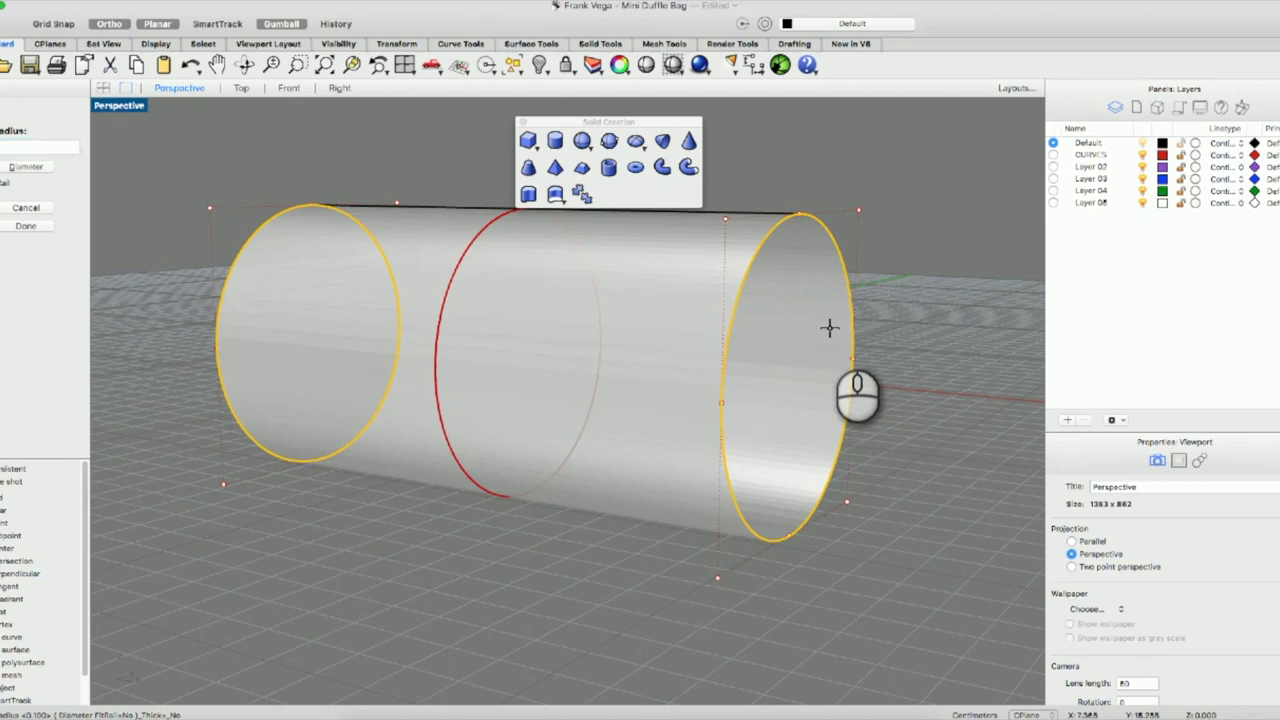
{"action": "right_click", "coordinate": [829, 328]}
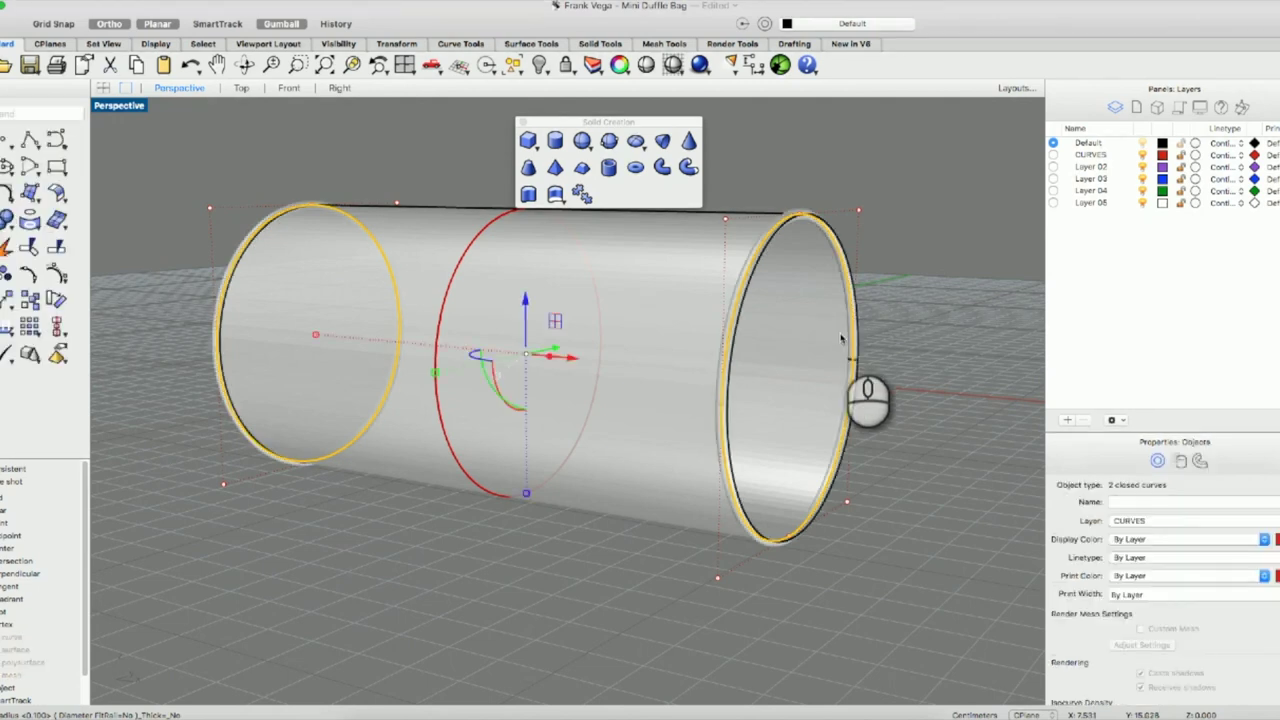
{"action": "left_click", "coordinate": [910, 435]}
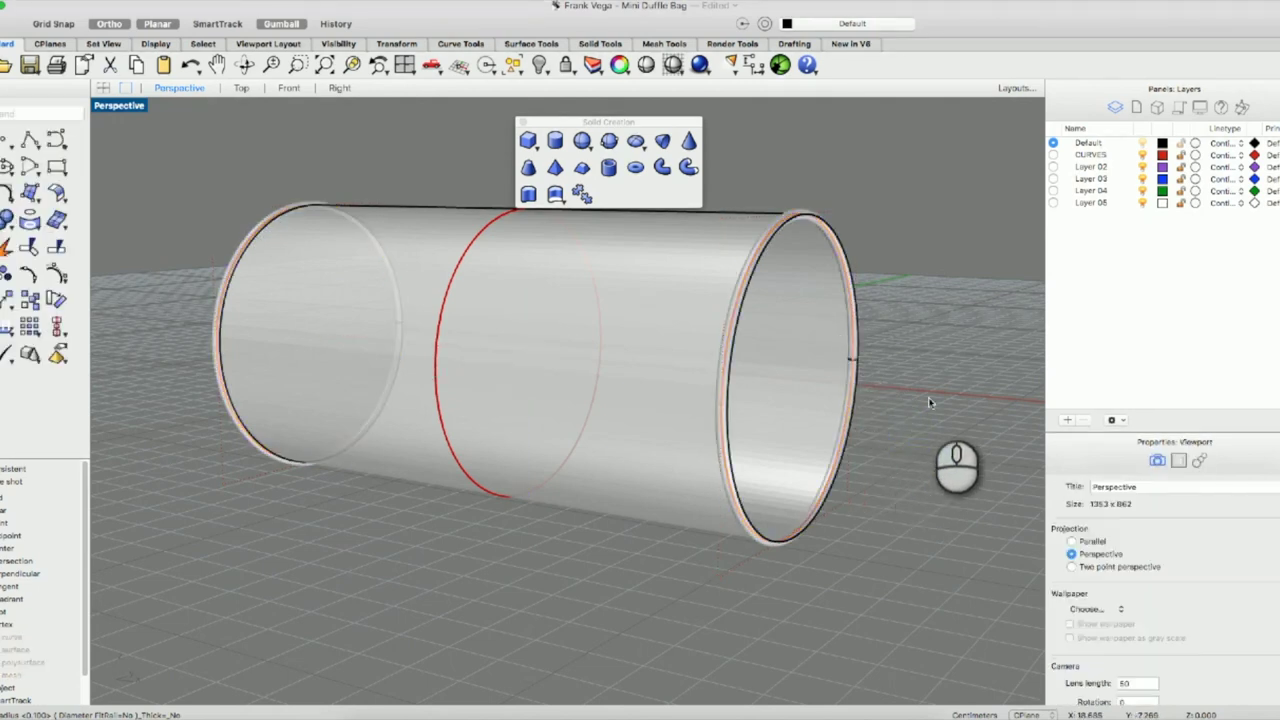
Examine the thicker piping from several sides in Shaded display with the Solid Creation tools closed, and undo the piping.
{"action": "right_click", "coordinate": [955, 243]}
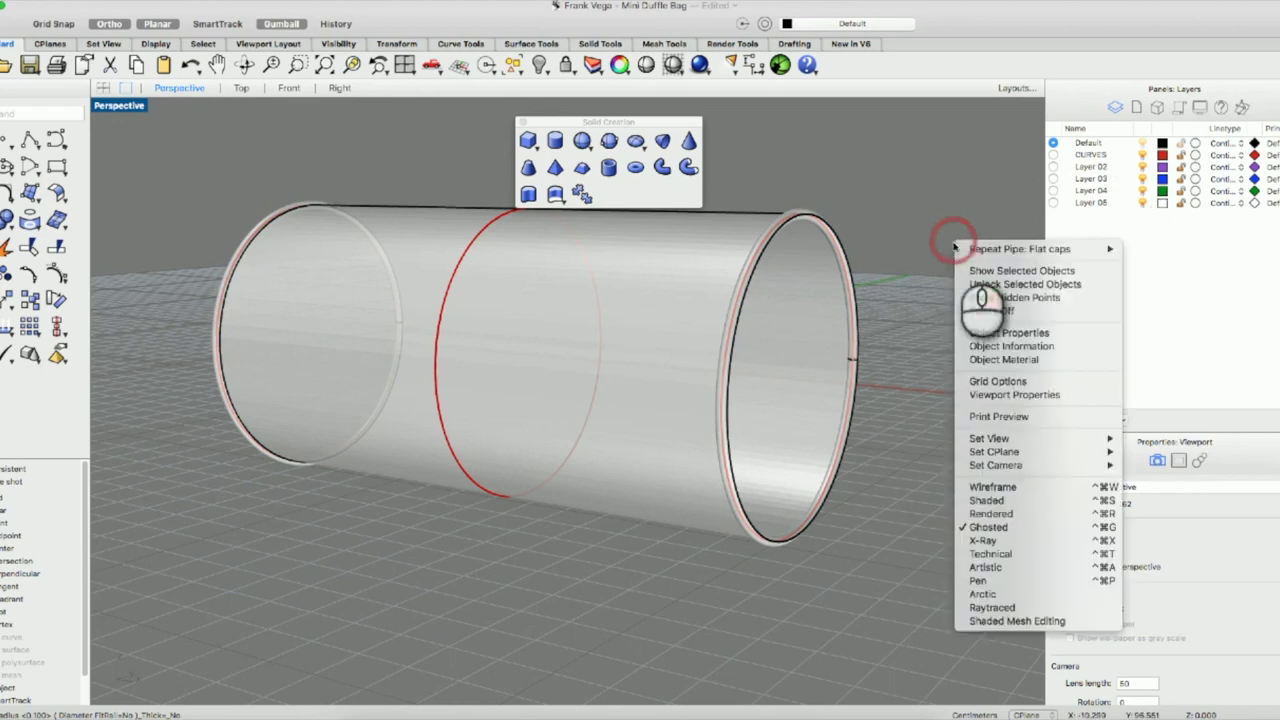
{"action": "left_click", "coordinate": [995, 500]}
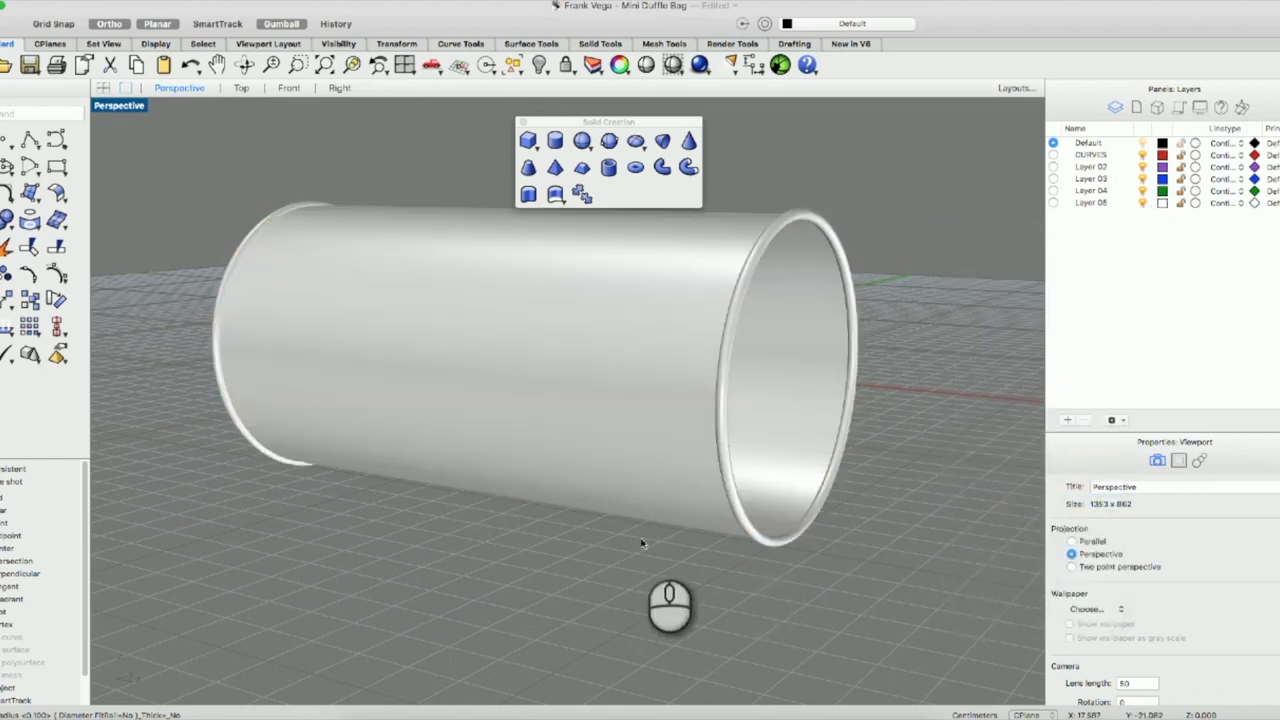
{"action": "left_click", "coordinate": [244, 64]}
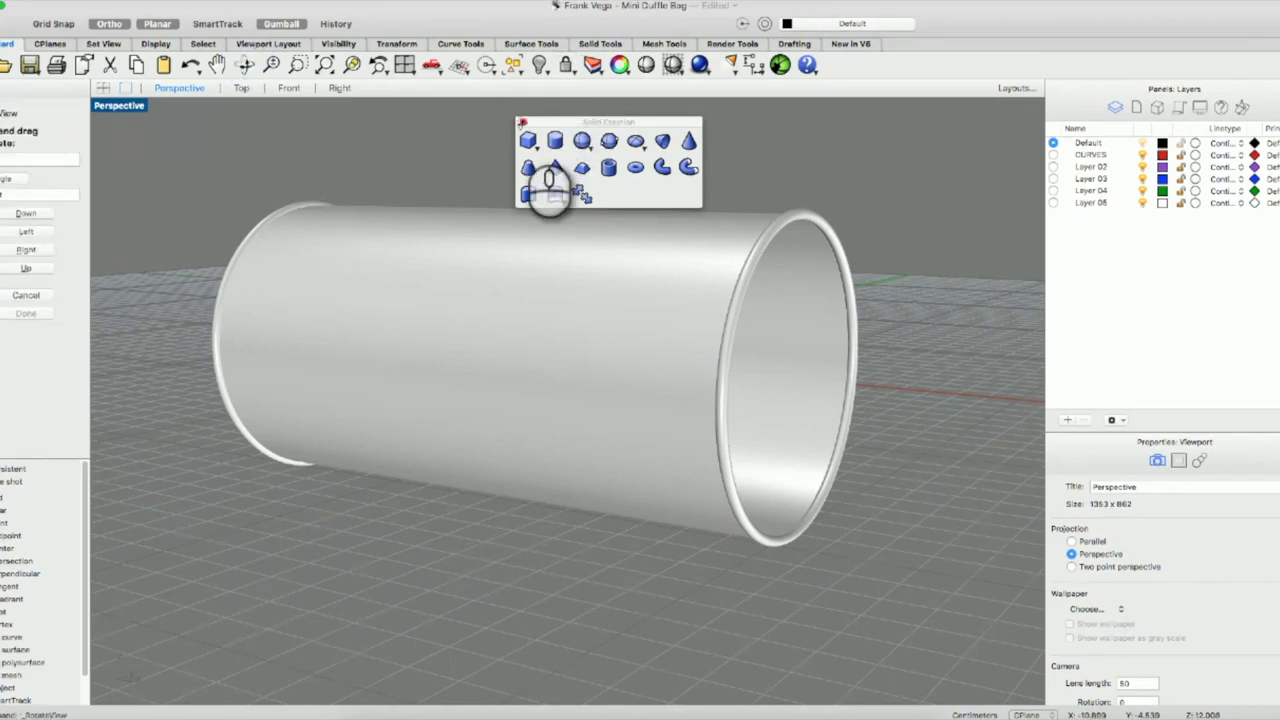
{"action": "left_click", "coordinate": [521, 122]}
{"action": "left_click_drag", "start_coordinate": [400, 325], "coordinate": [448, 311]}
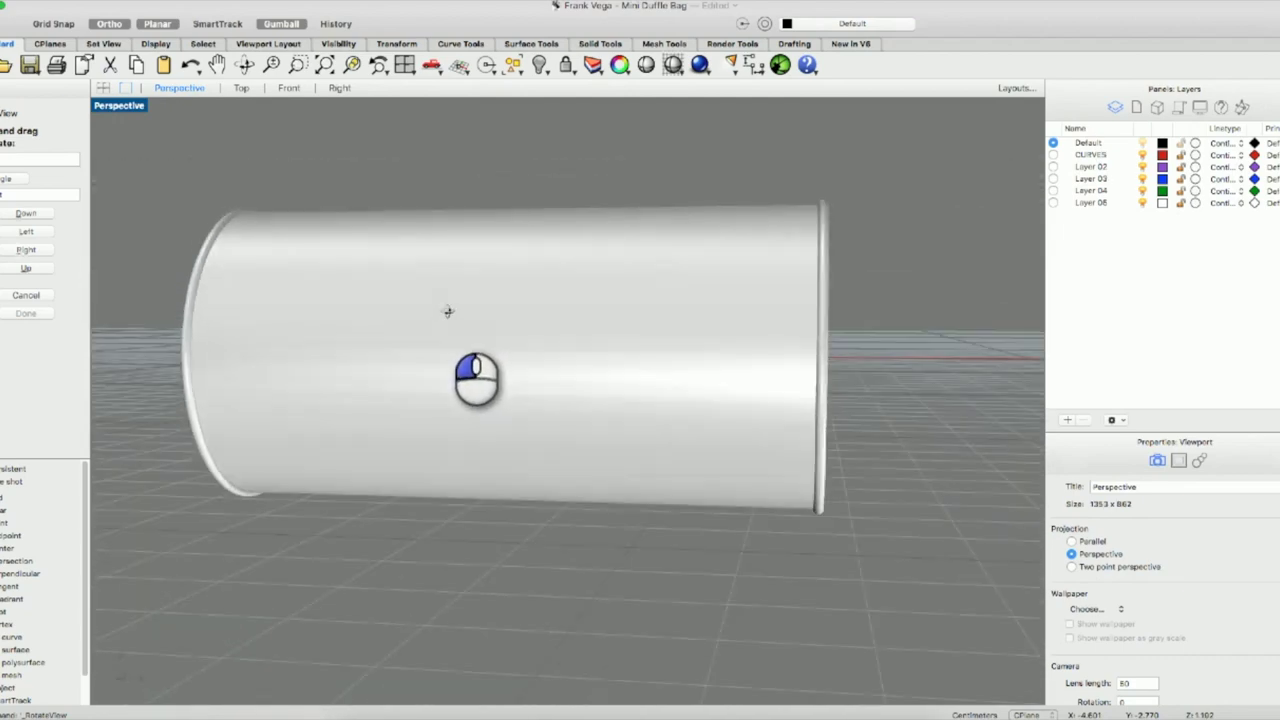
{"action": "left_click_drag", "start_coordinate": [448, 311], "coordinate": [510, 324]}
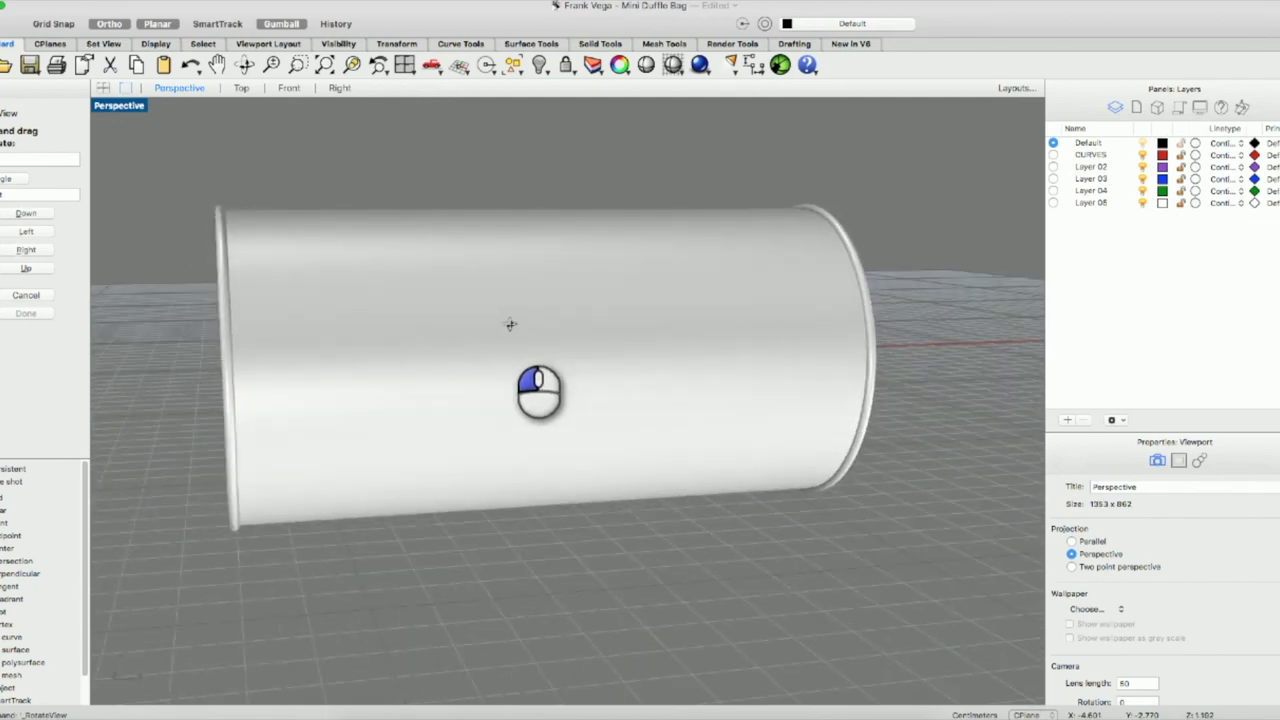
{"action": "left_click_drag", "start_coordinate": [510, 324], "coordinate": [600, 326]}
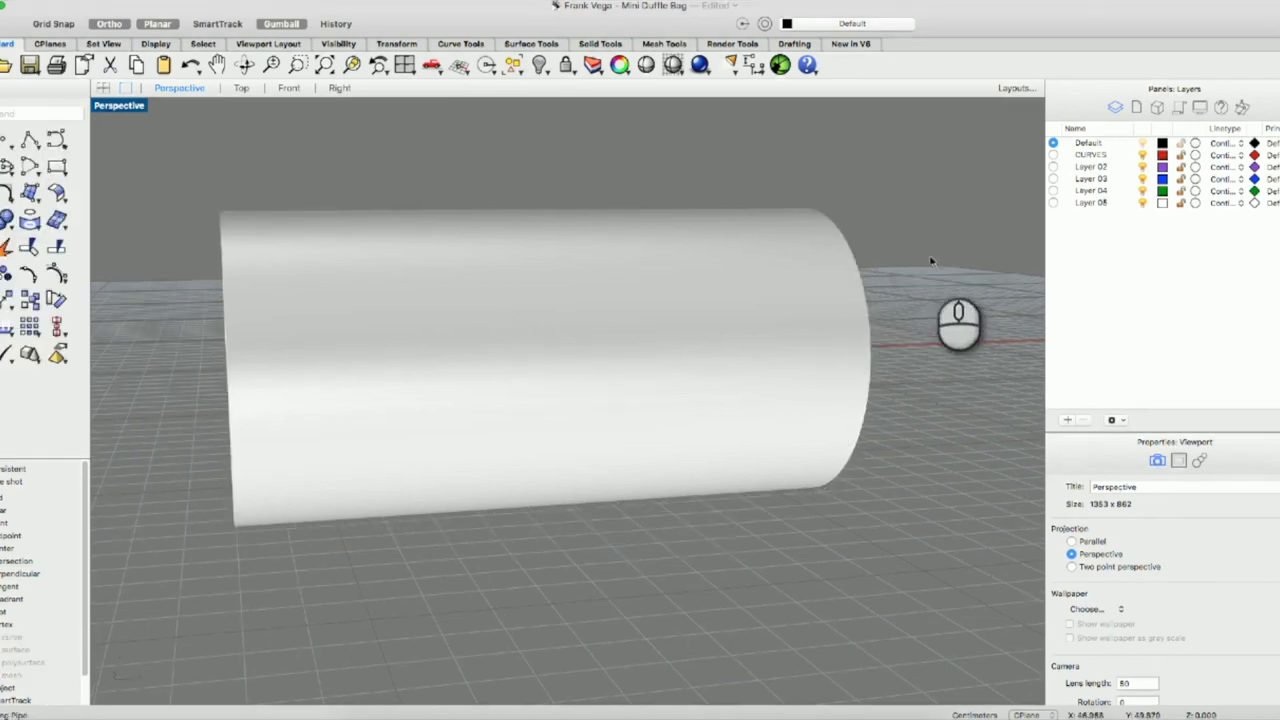
In Ghosted display, select the circle curves at both cylinder ends, not the surface, and repeat the flat-capped Pipe command to form piping.
{"action": "right_click", "coordinate": [928, 368]}
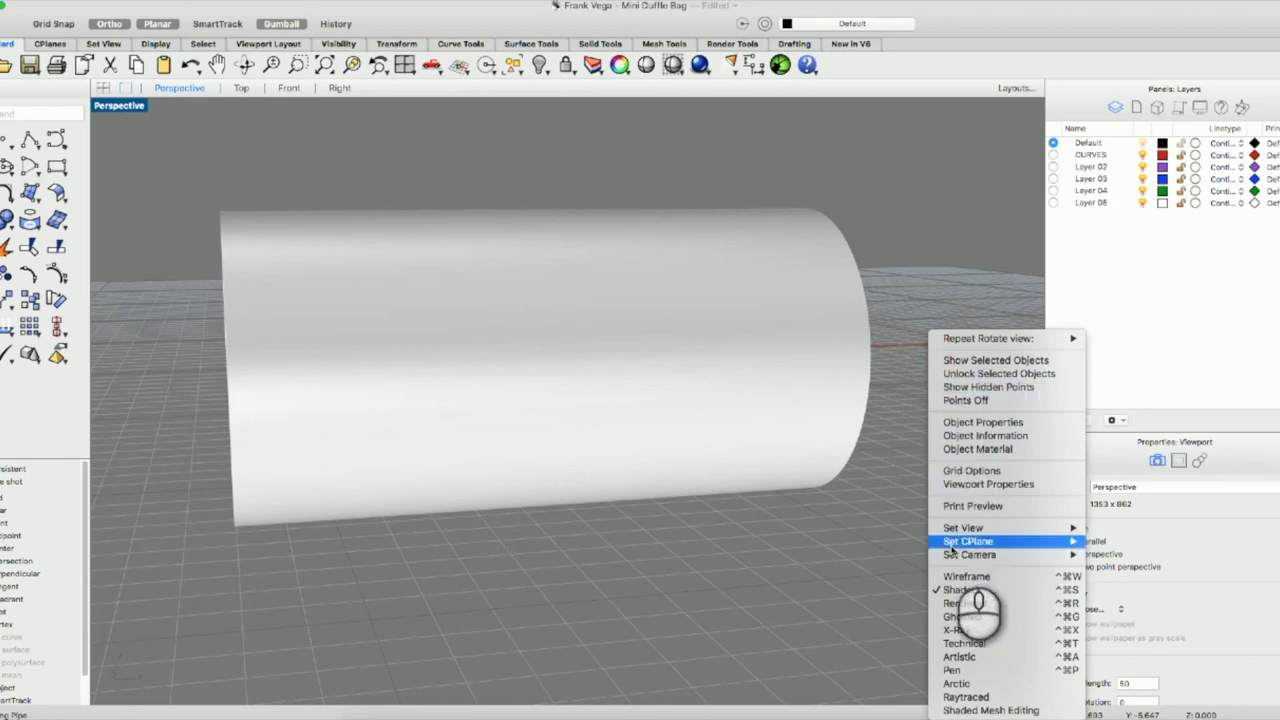
{"action": "left_click", "coordinate": [960, 616]}
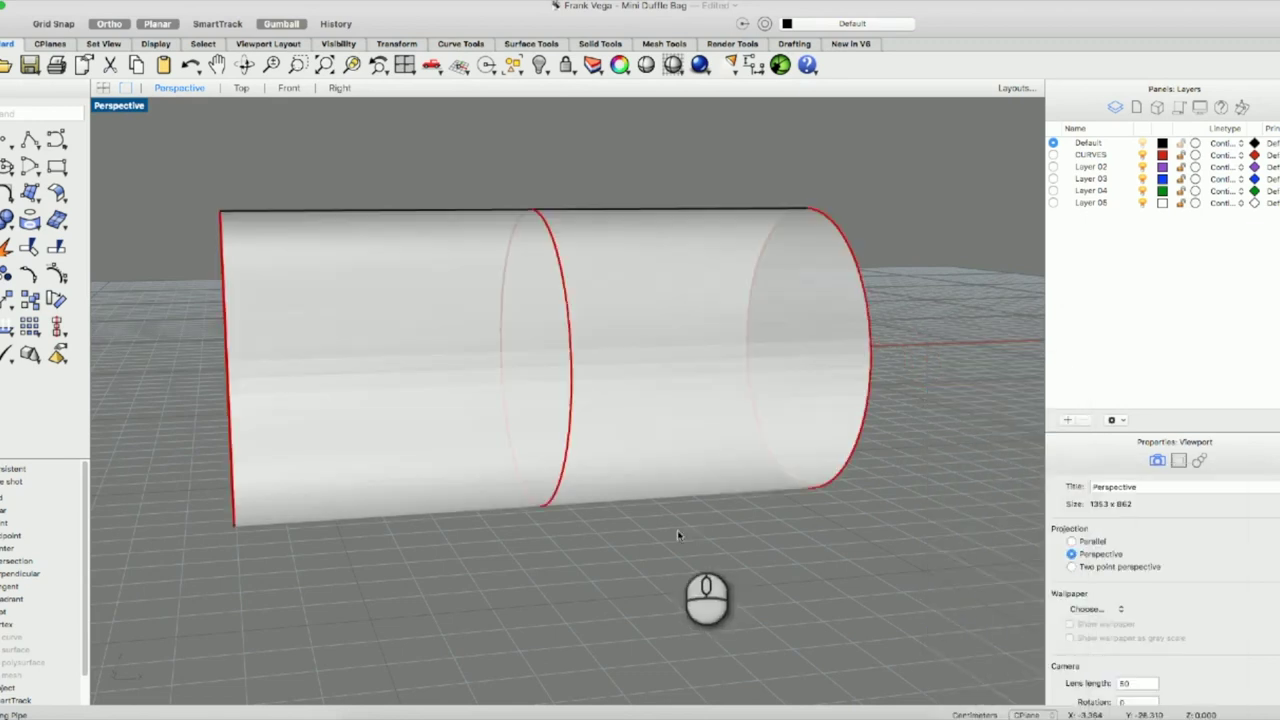
{"action": "left_click", "coordinate": [227, 386]}
{"action": "left_click", "coordinate": [279, 403]}
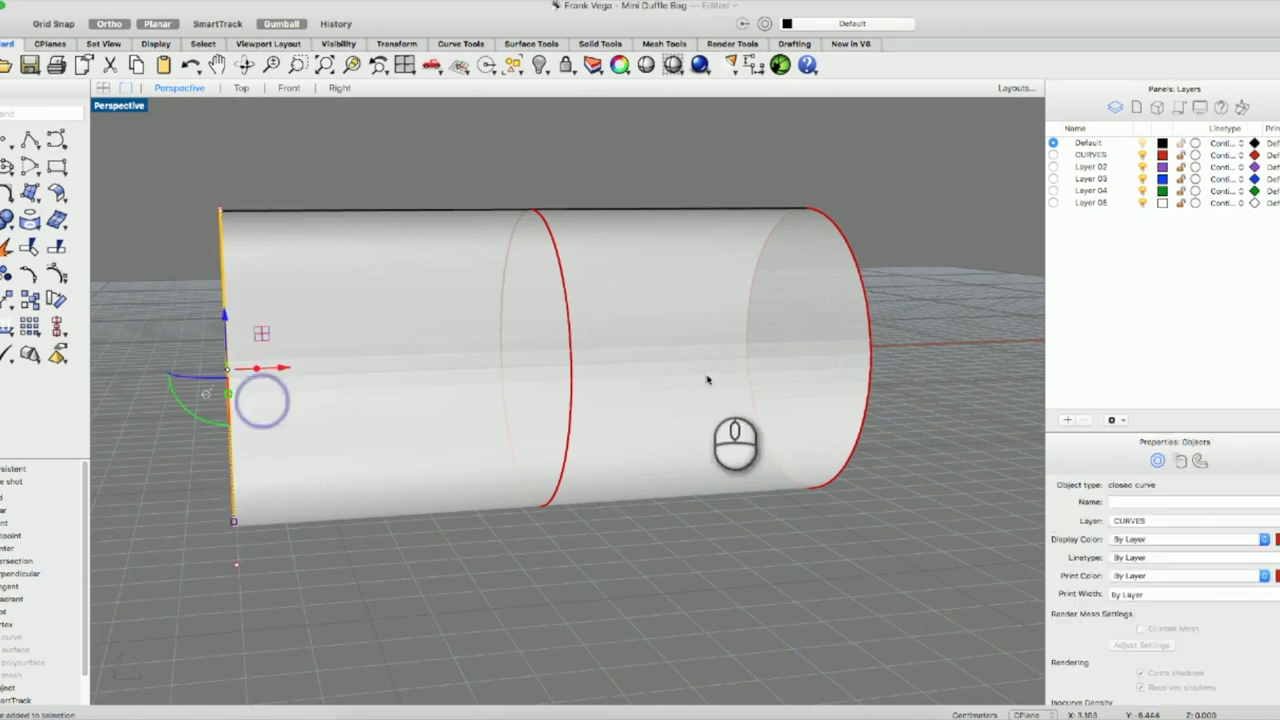
{"action": "left_click", "coordinate": [873, 366], "text": "shift"}
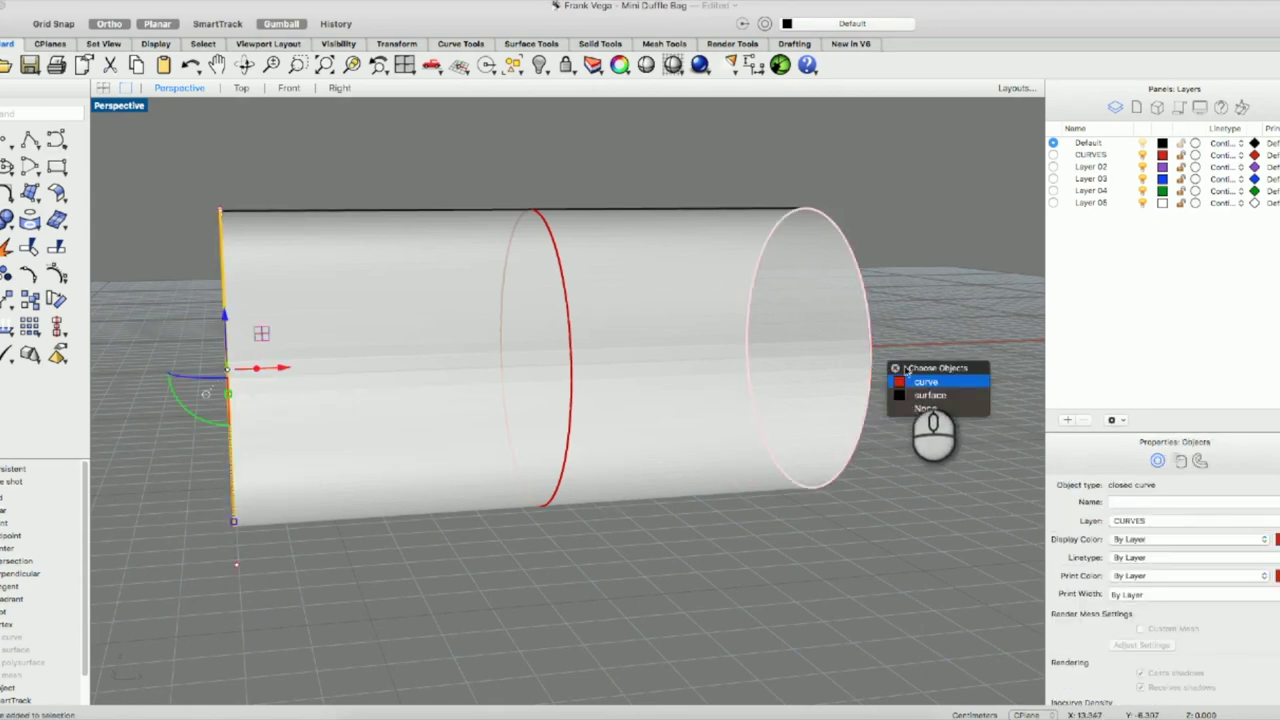
{"action": "left_click", "coordinate": [912, 378]}
{"action": "right_click", "coordinate": [912, 378]}
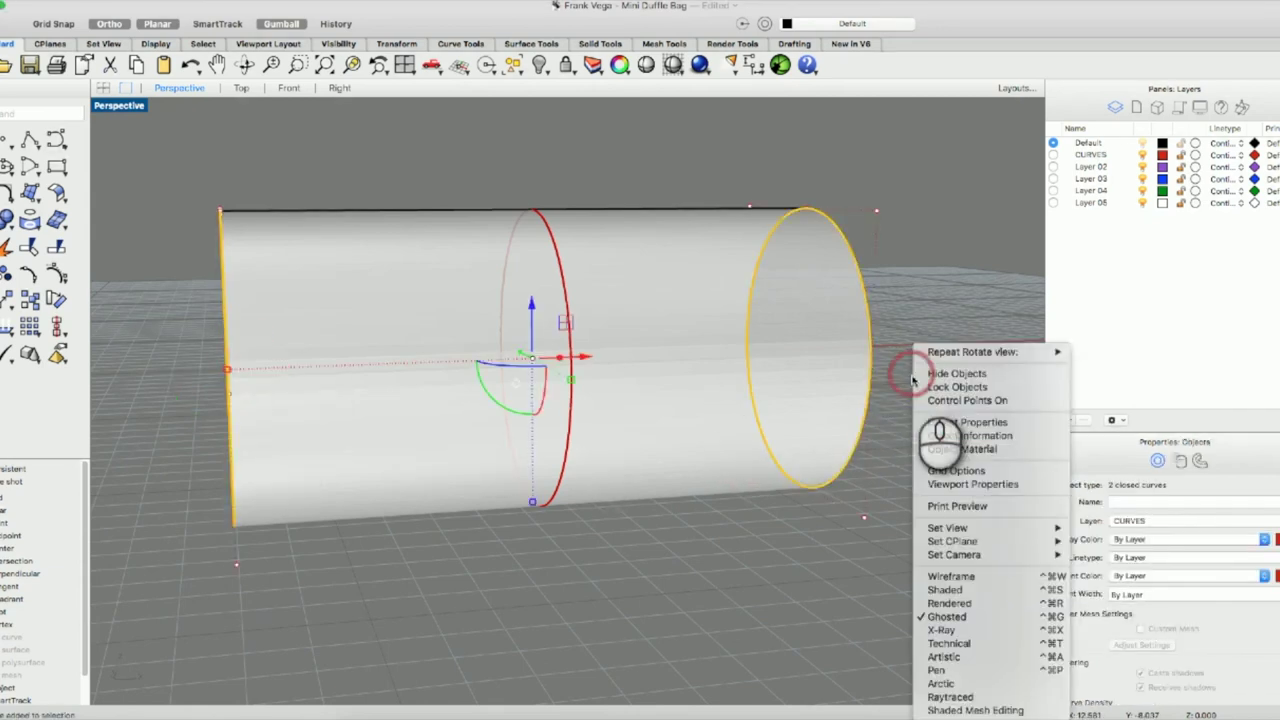
{"action": "mouse_move", "coordinate": [1035, 352]}
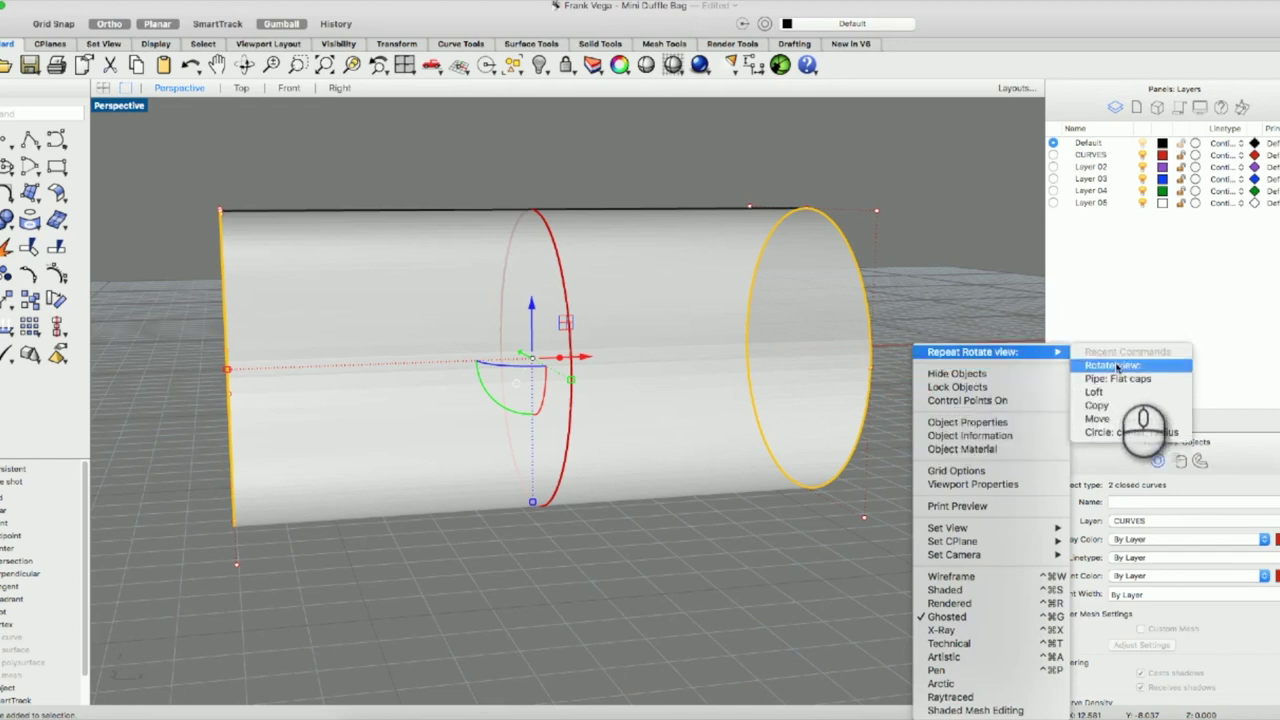
{"action": "left_click", "coordinate": [1118, 380]}
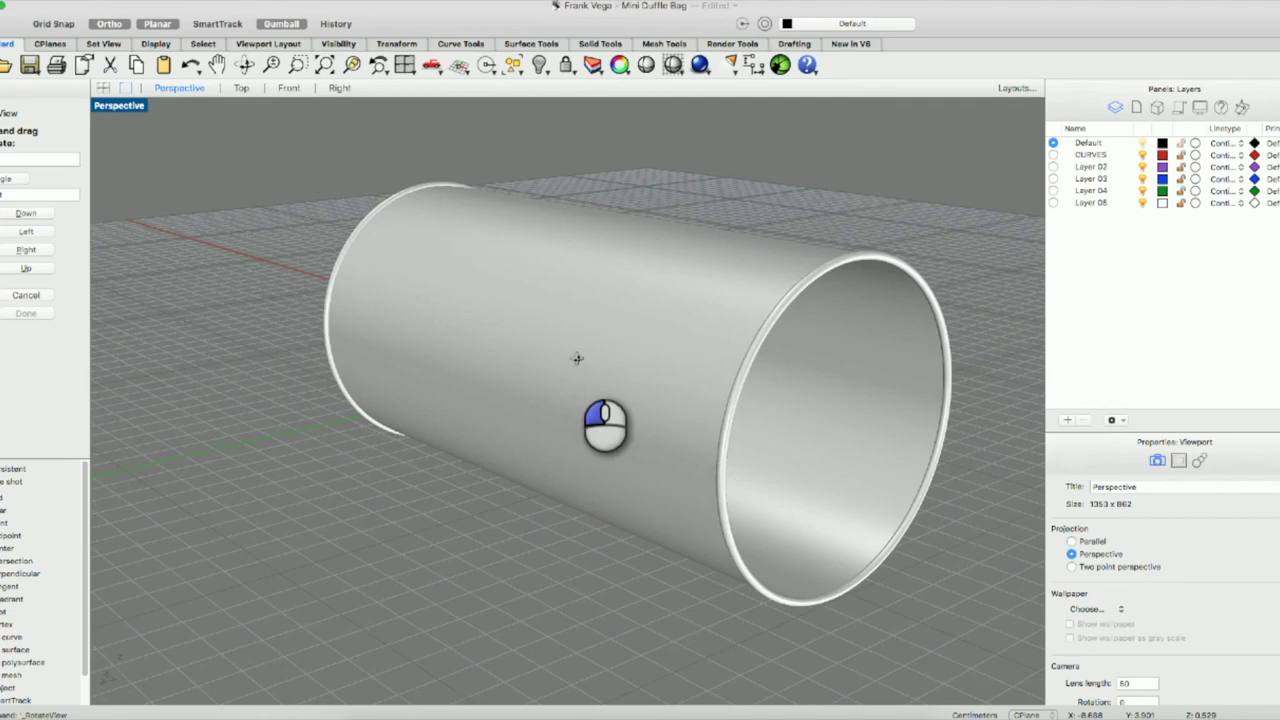
Deselect the two end circle curves and set the Perspective viewport to Ghosted display.
{"action": "left_click", "coordinate": [577, 358]}
{"action": "scroll", "coordinate": [615, 405], "scroll_direction": "down", "scroll_amount": 3}
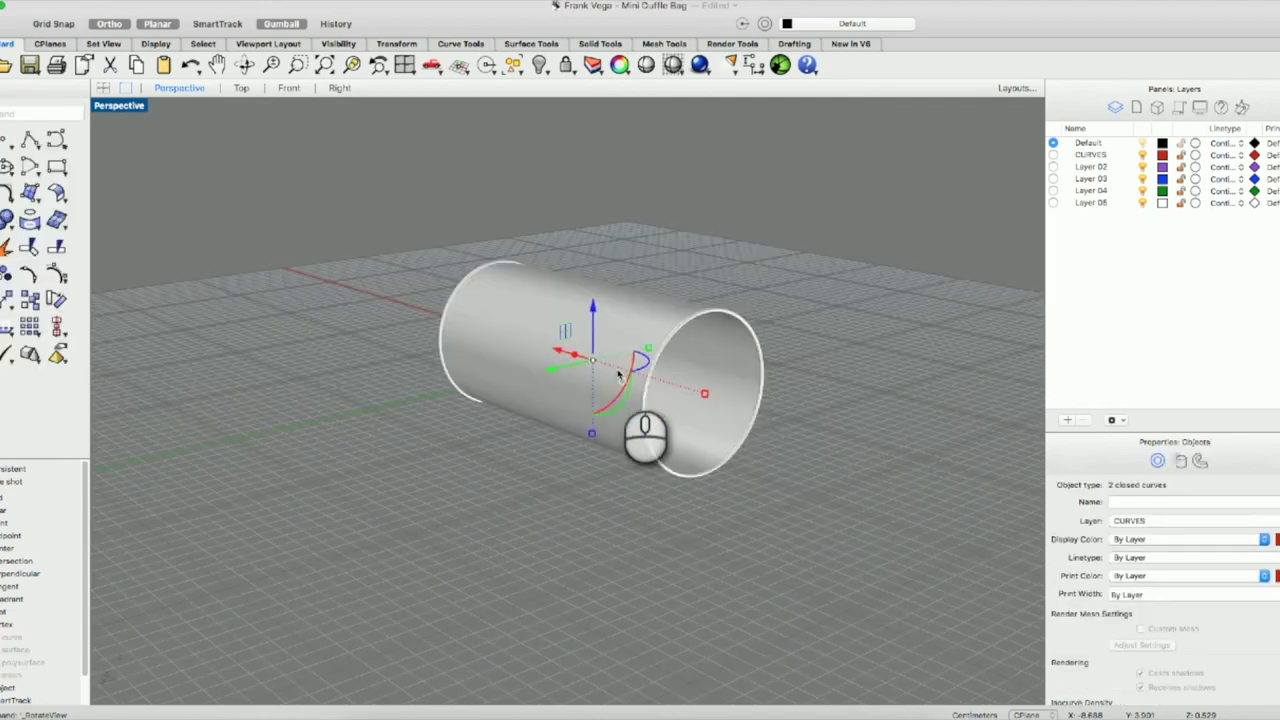
{"action": "left_click", "coordinate": [760, 441]}
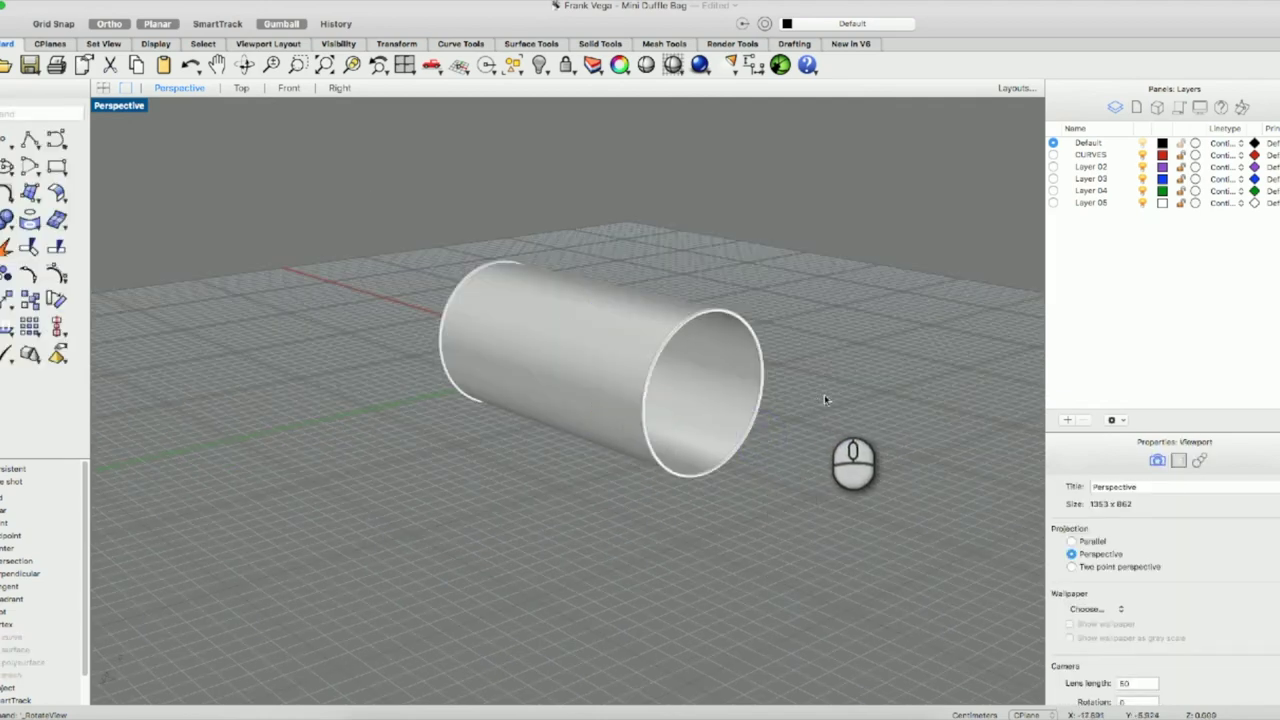
{"action": "right_click", "coordinate": [896, 305]}
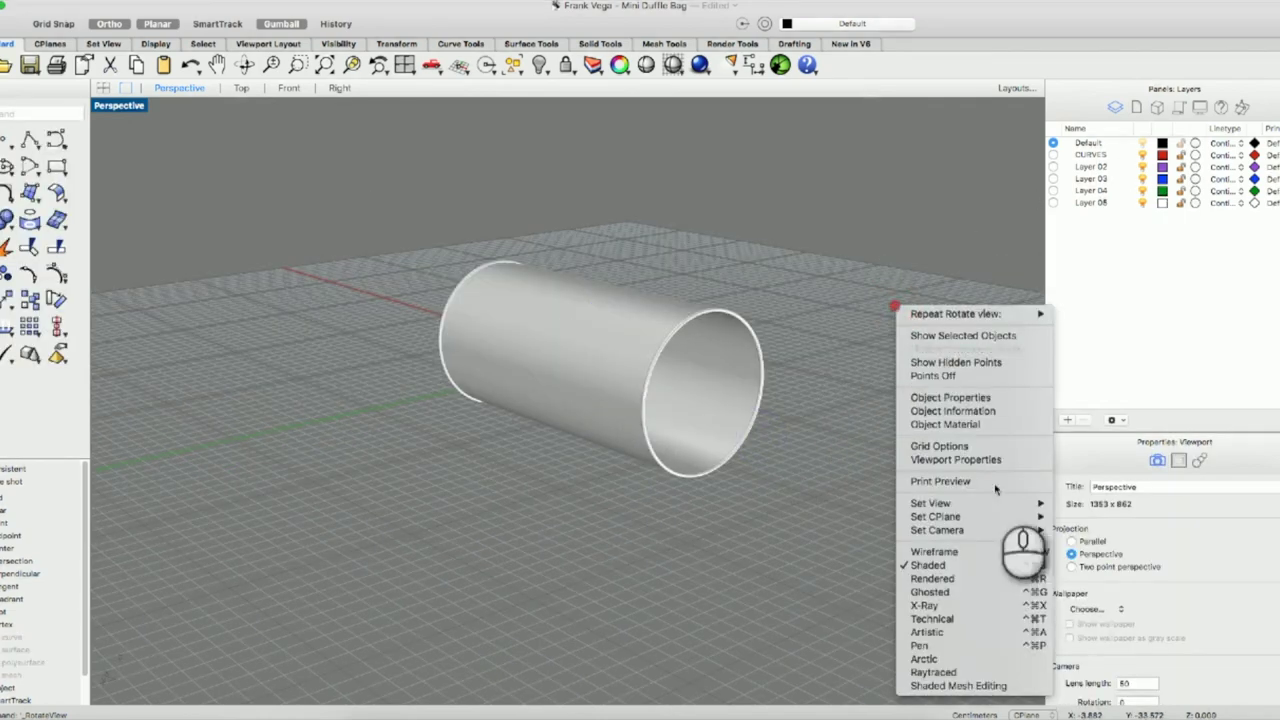
{"action": "left_click", "coordinate": [968, 591]}
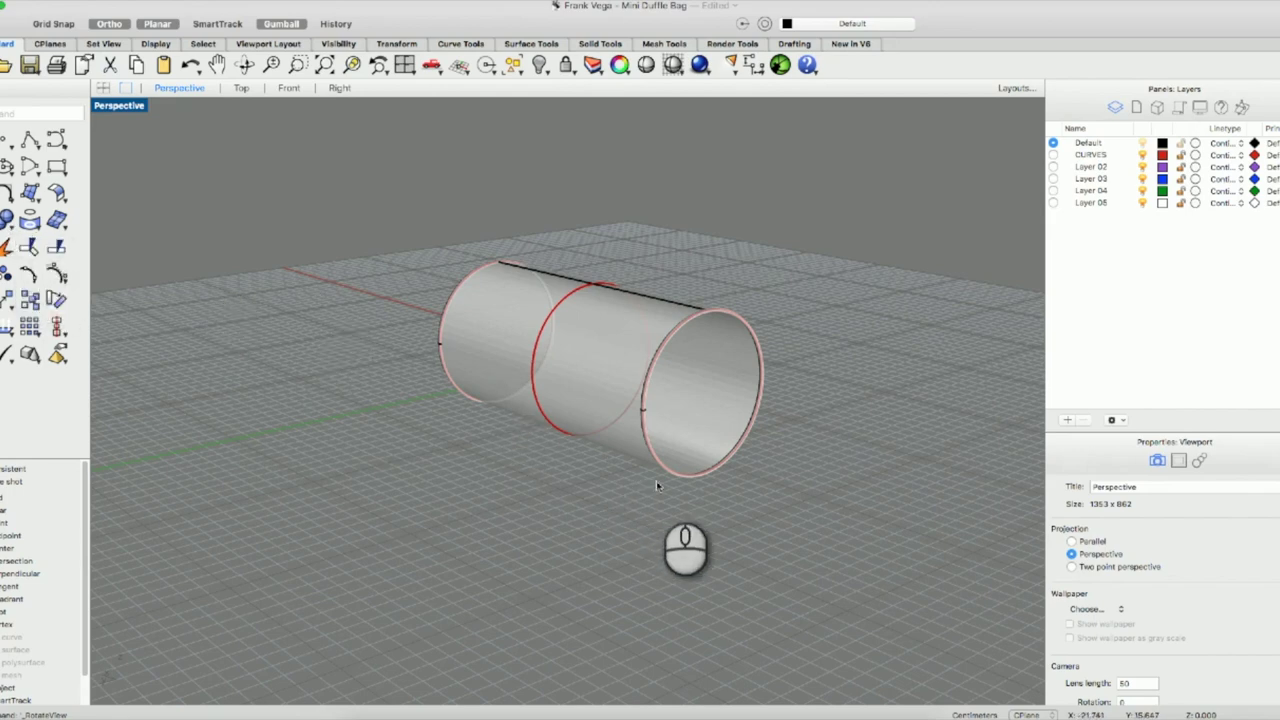
{"action": "scroll", "coordinate": [656, 480], "scroll_direction": "up", "scroll_amount": 3}
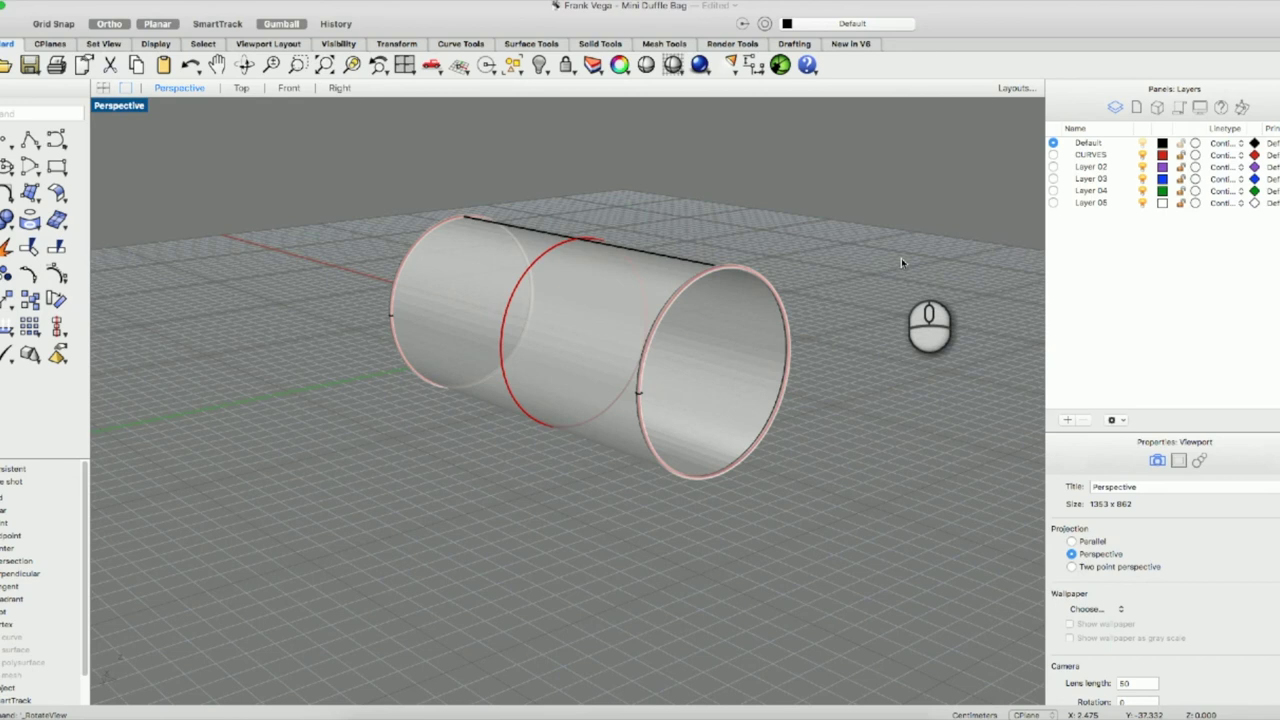
{"action": "scroll", "coordinate": [708, 362], "scroll_direction": "down", "scroll_amount": 2}
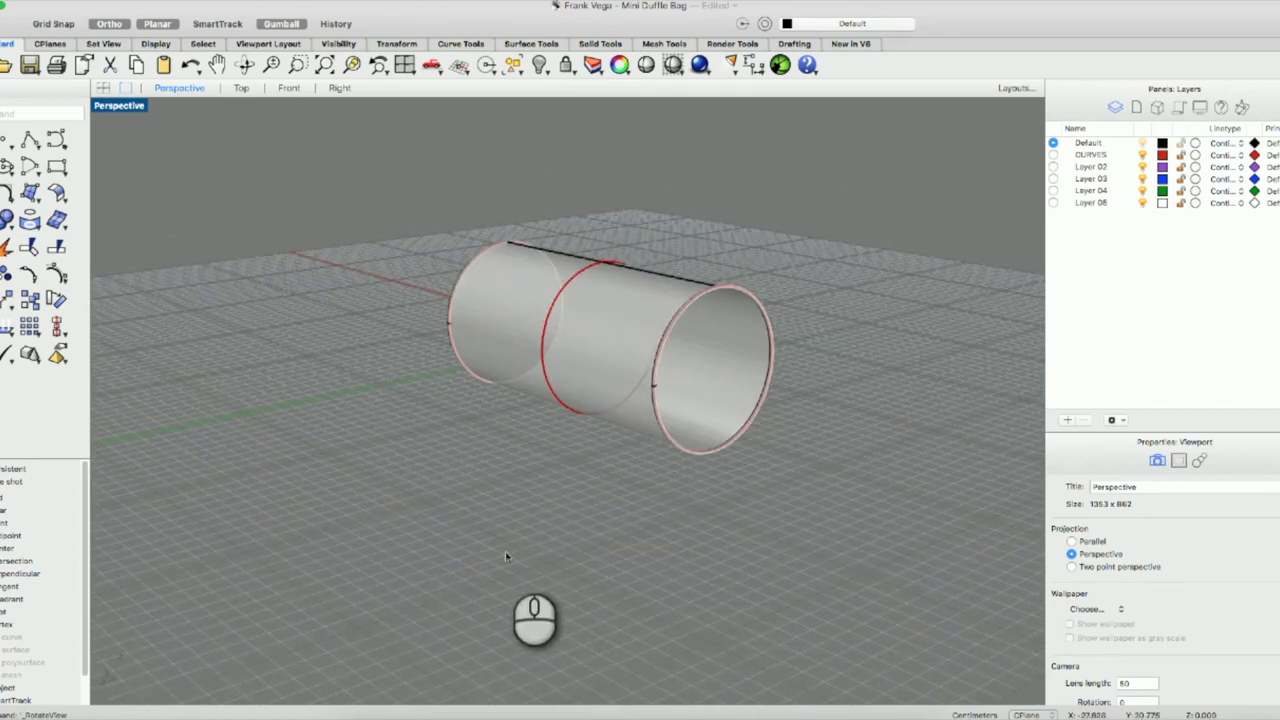
In the maximized Front viewport, select the piping at the cylinder's left end and turn off its isocurves.
{"action": "double_click", "coordinate": [124, 106]}
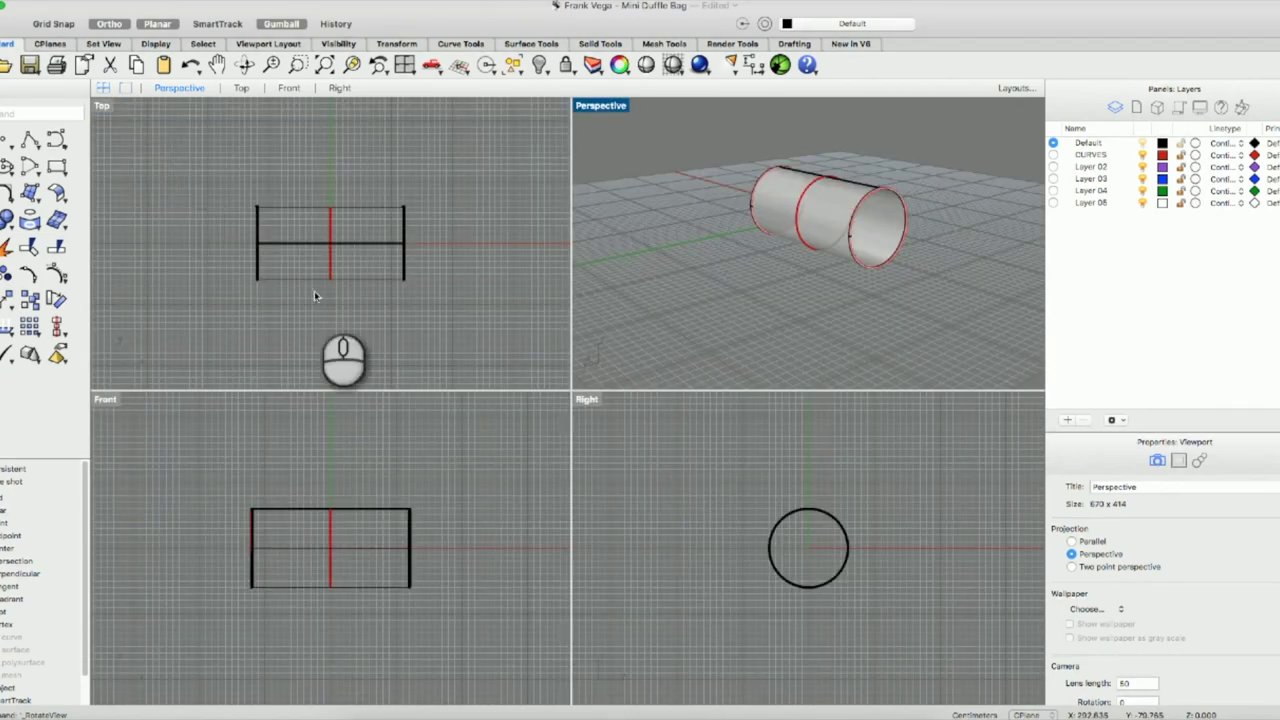
{"action": "double_click", "coordinate": [118, 401]}
{"action": "scroll", "coordinate": [457, 412], "scroll_direction": "up", "scroll_amount": 6}
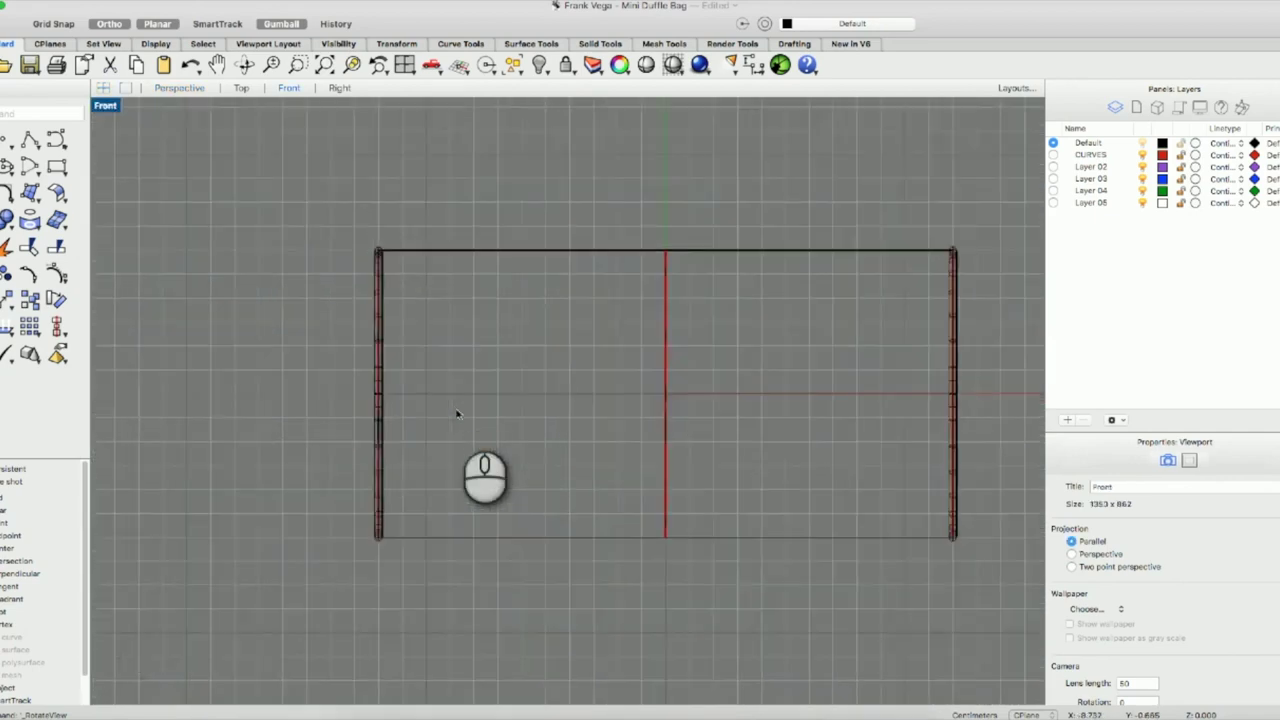
{"action": "left_click", "coordinate": [920, 228]}
{"action": "left_click", "coordinate": [339, 276]}
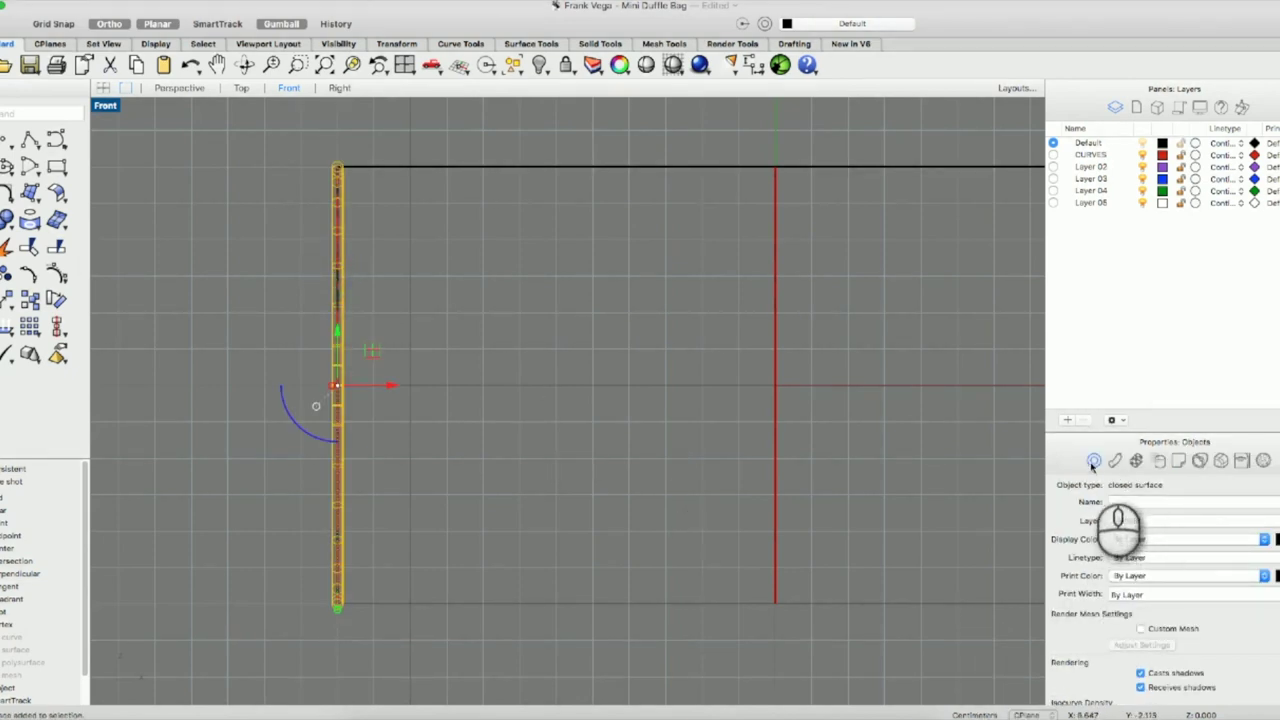
{"action": "scroll", "coordinate": [1152, 651], "scroll_direction": "down", "scroll_amount": 3}
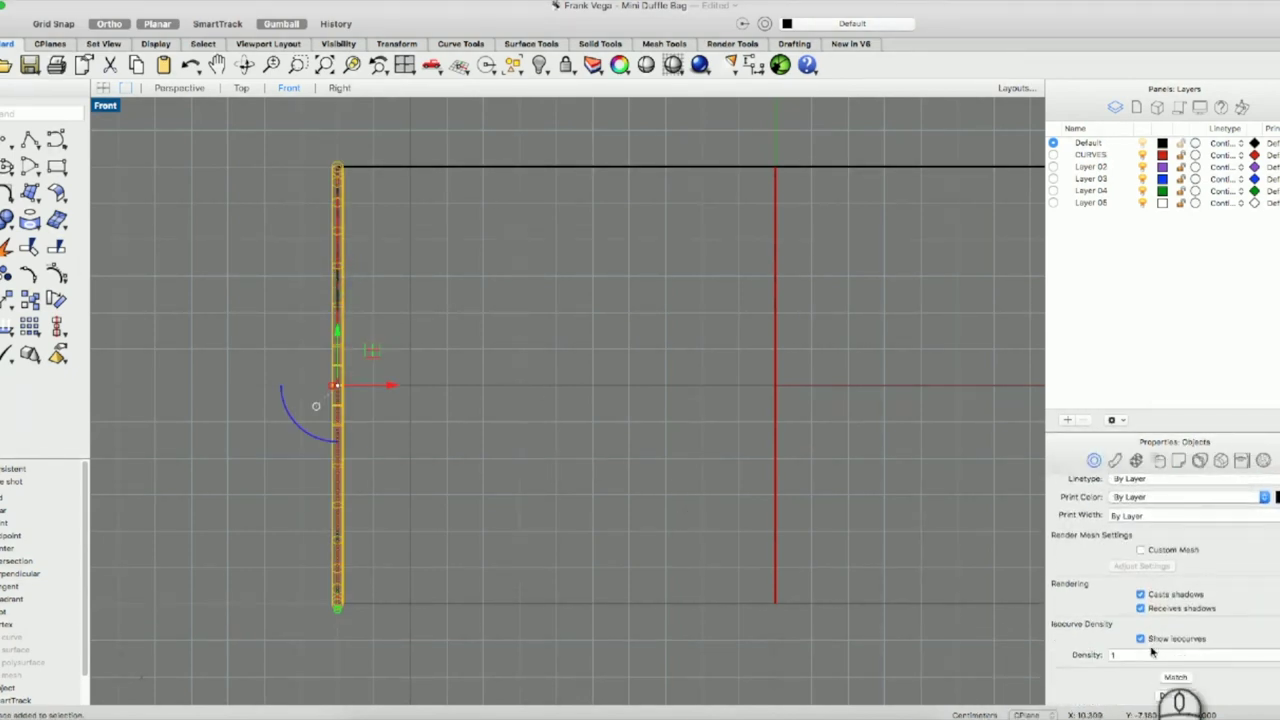
{"action": "left_click", "coordinate": [1140, 638]}
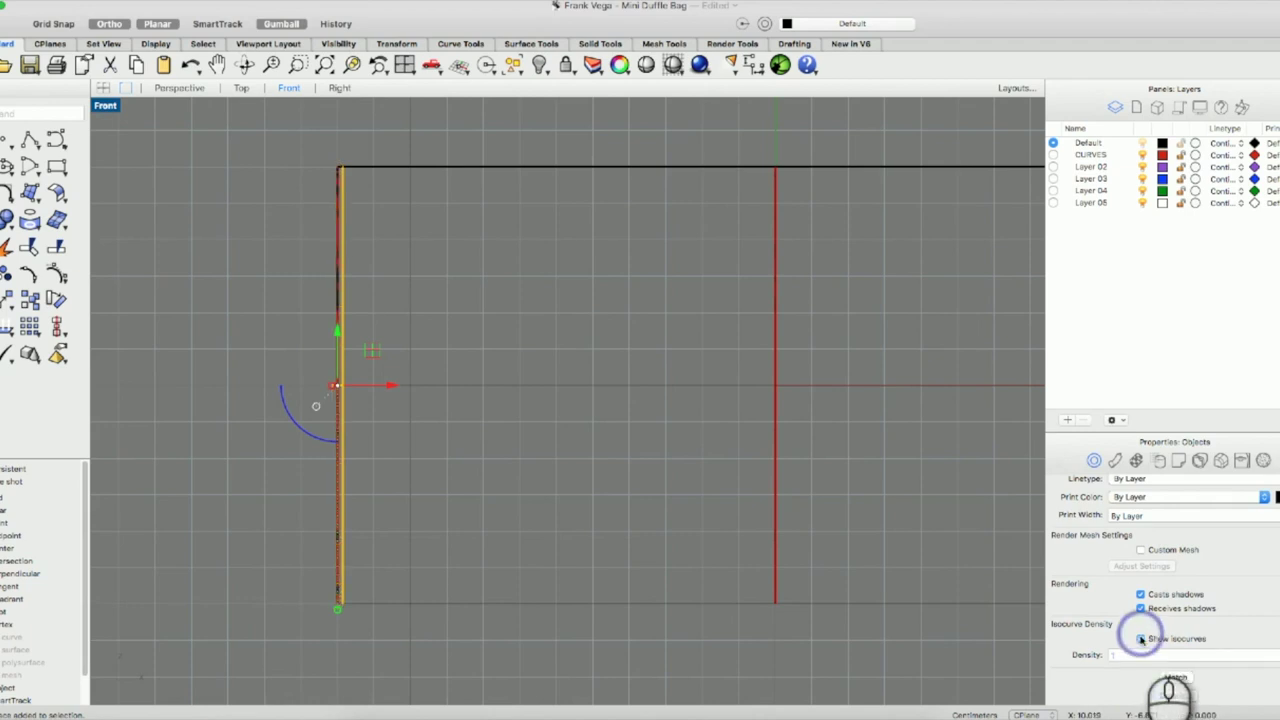
Turn off the isocurves of the piping at the cylinder's right end in the Front viewport, and deselect it.
{"action": "right_click_drag", "start_coordinate": [907, 457], "coordinate": [520, 465]}
{"action": "scroll", "coordinate": [737, 443], "scroll_direction": "up", "scroll_amount": 5}
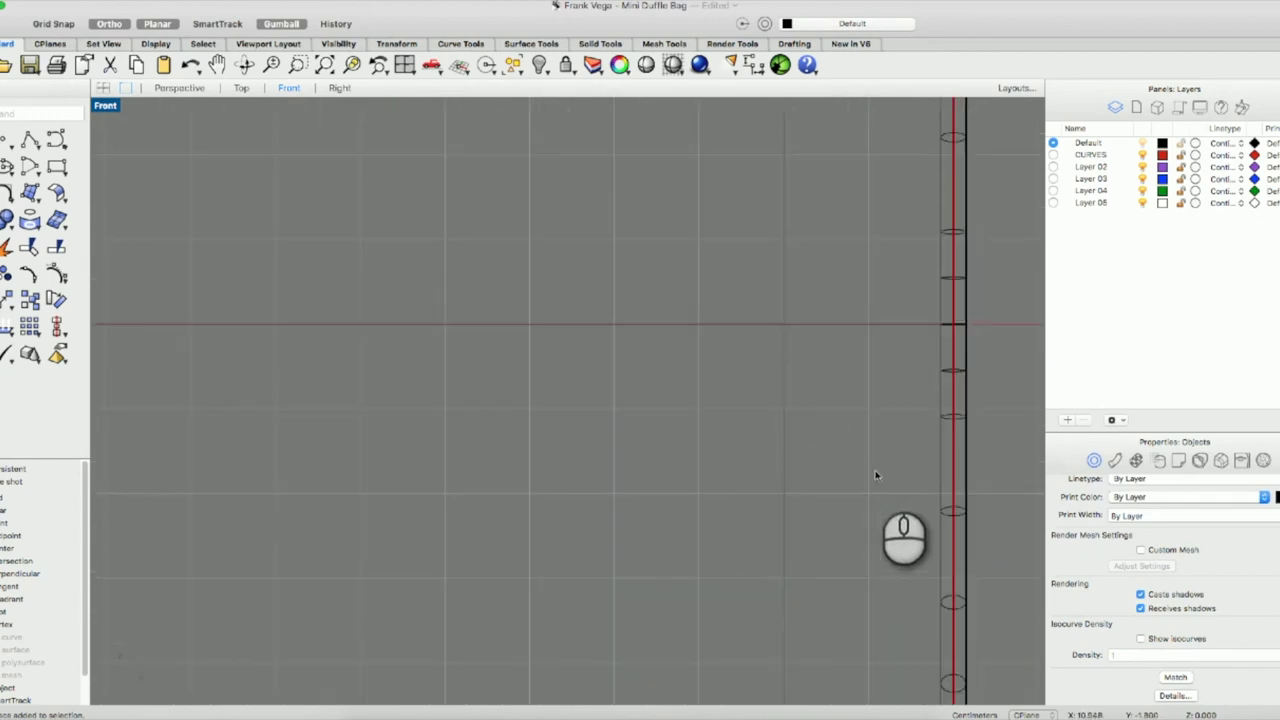
{"action": "left_click", "coordinate": [949, 425]}
{"action": "left_click", "coordinate": [1141, 638]}
{"action": "left_click", "coordinate": [1141, 638]}
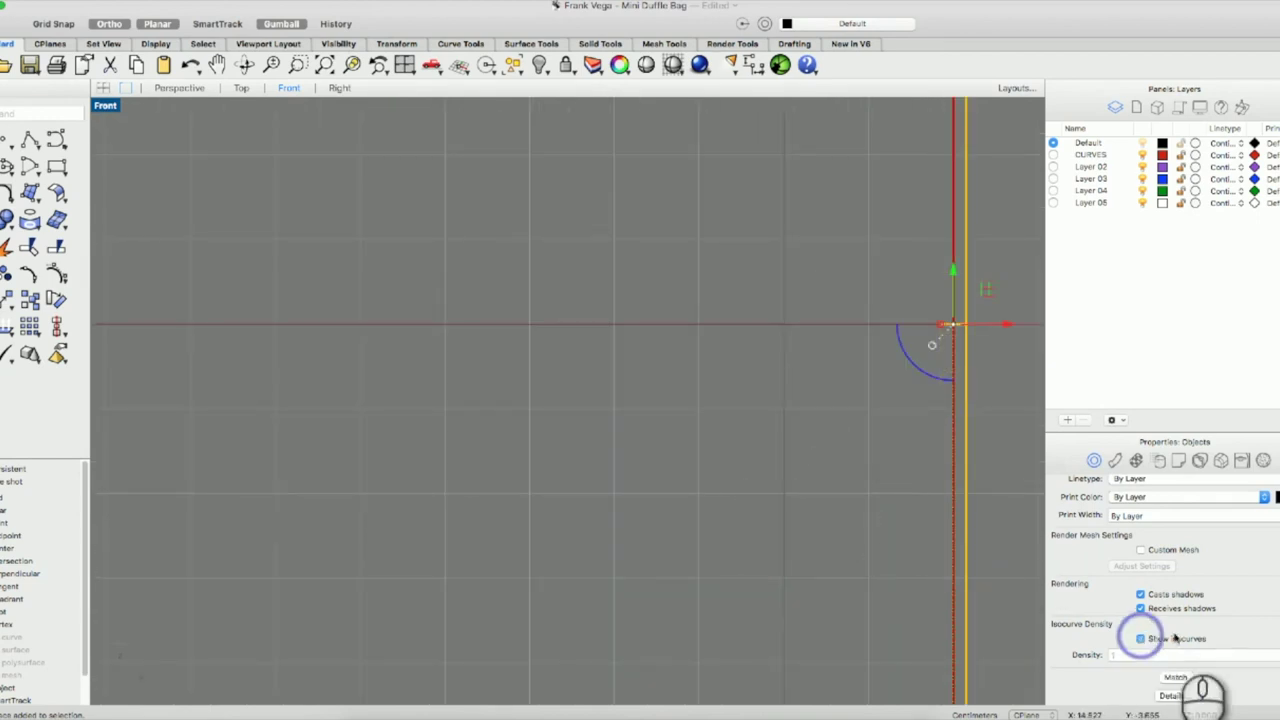
{"action": "scroll", "coordinate": [936, 609], "scroll_direction": "up", "scroll_amount": 4}
{"action": "scroll", "coordinate": [936, 609], "scroll_direction": "down", "scroll_amount": 8}
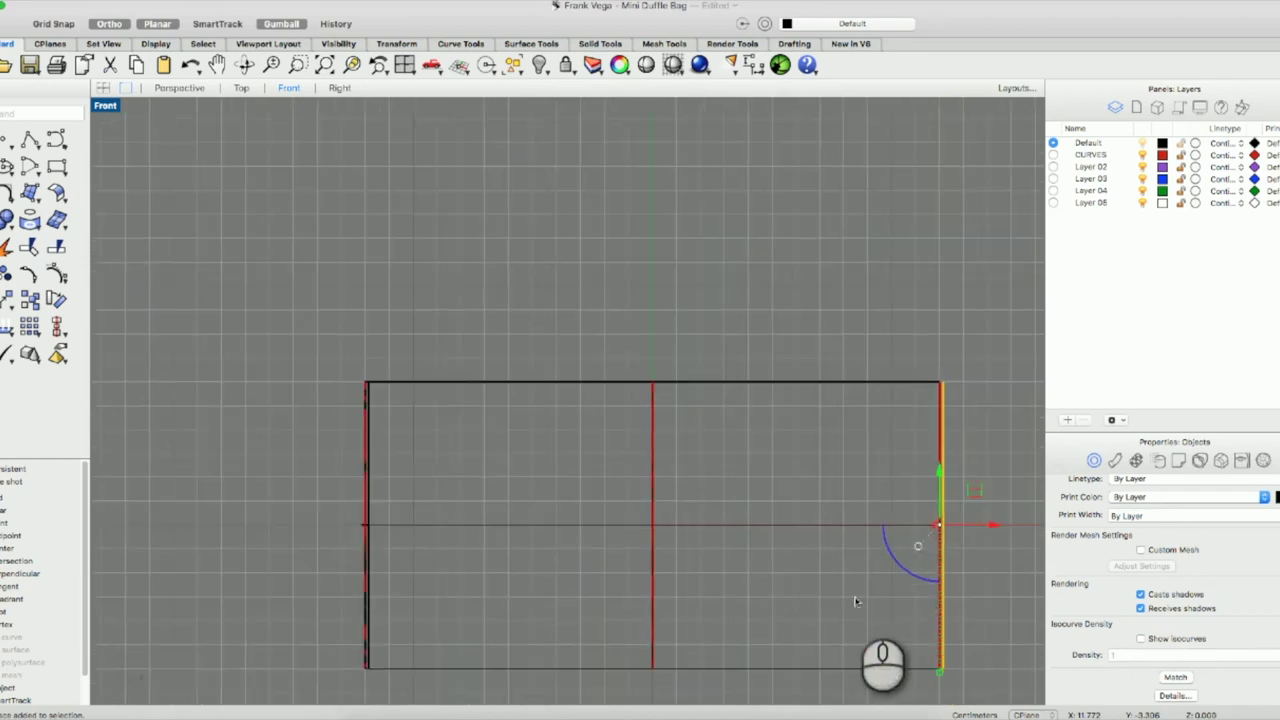
{"action": "left_click", "coordinate": [510, 551]}
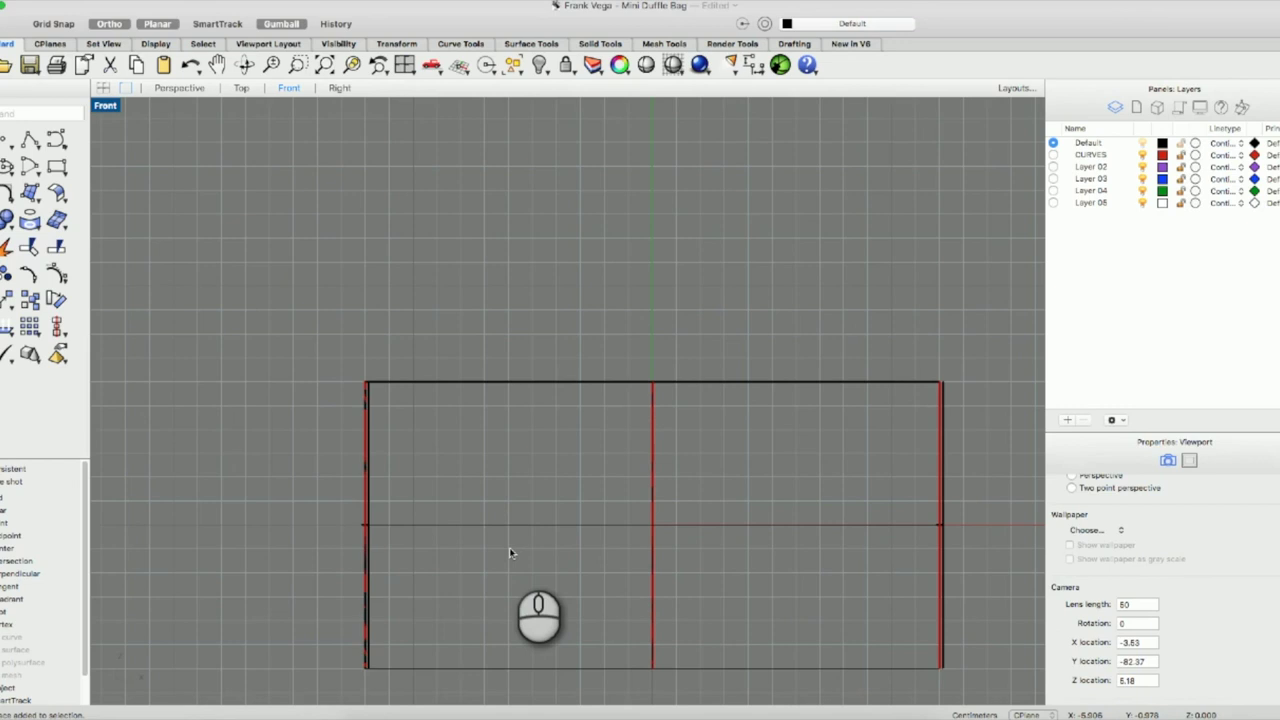
Show all four viewports with the whole model fitted in each, and rotate the Perspective view to examine the cylinder's opposite side.
{"action": "double_click", "coordinate": [107, 105]}
{"action": "scroll", "coordinate": [774, 258], "scroll_direction": "up", "scroll_amount": 5}
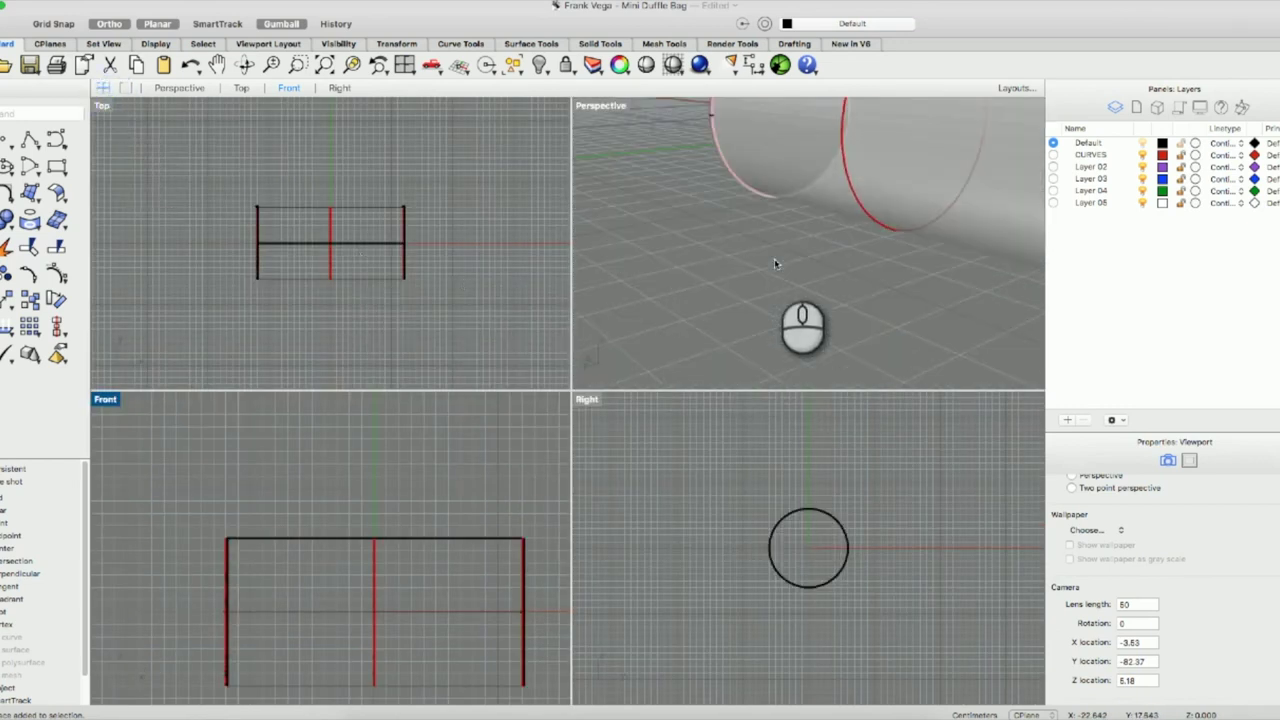
{"action": "scroll", "coordinate": [796, 158], "scroll_direction": "down", "scroll_amount": 3}
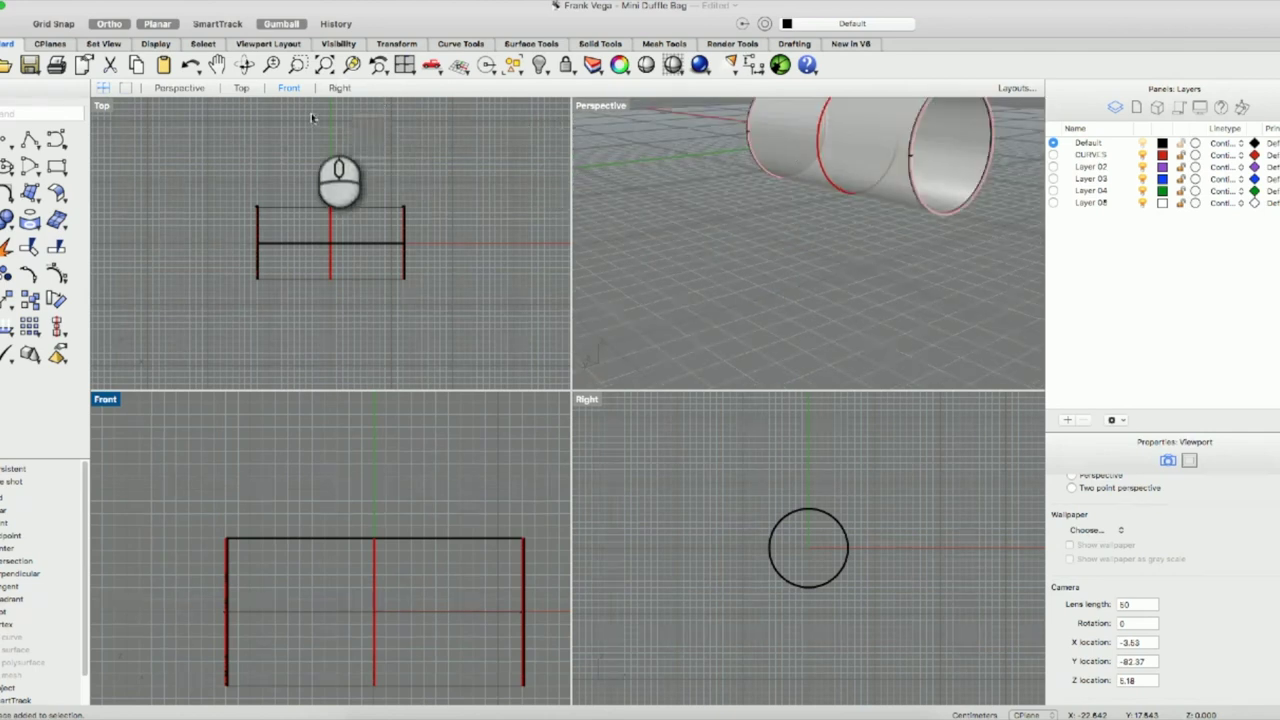
{"action": "left_click", "coordinate": [352, 66]}
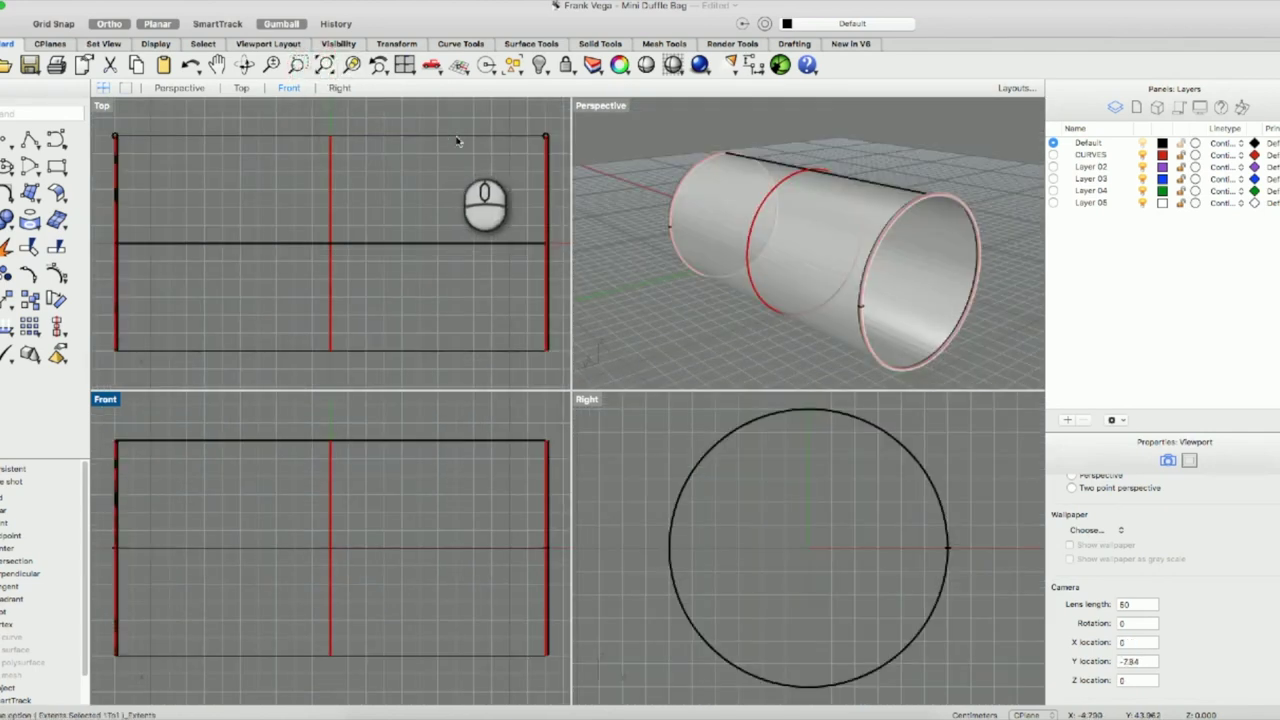
{"action": "right_click_drag", "start_coordinate": [757, 316], "coordinate": [553, 117]}
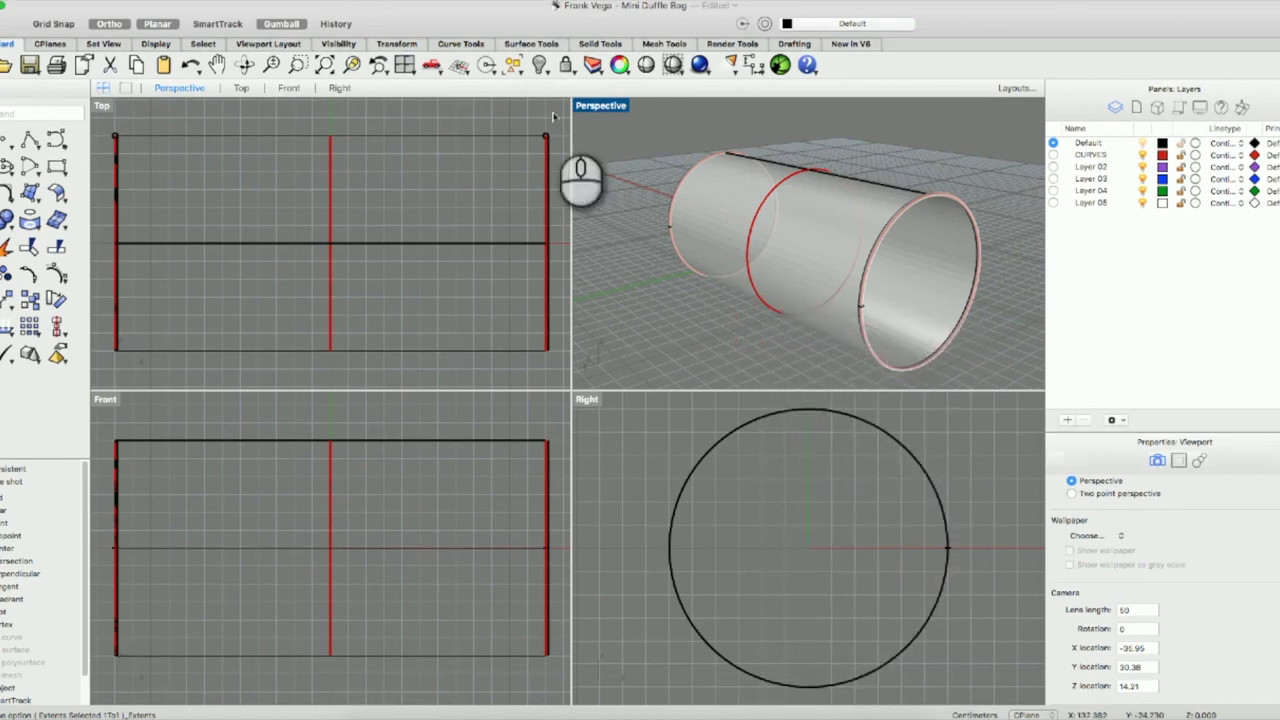
{"action": "left_click", "coordinate": [244, 63]}
{"action": "left_click_drag", "start_coordinate": [729, 289], "coordinate": [896, 276]}
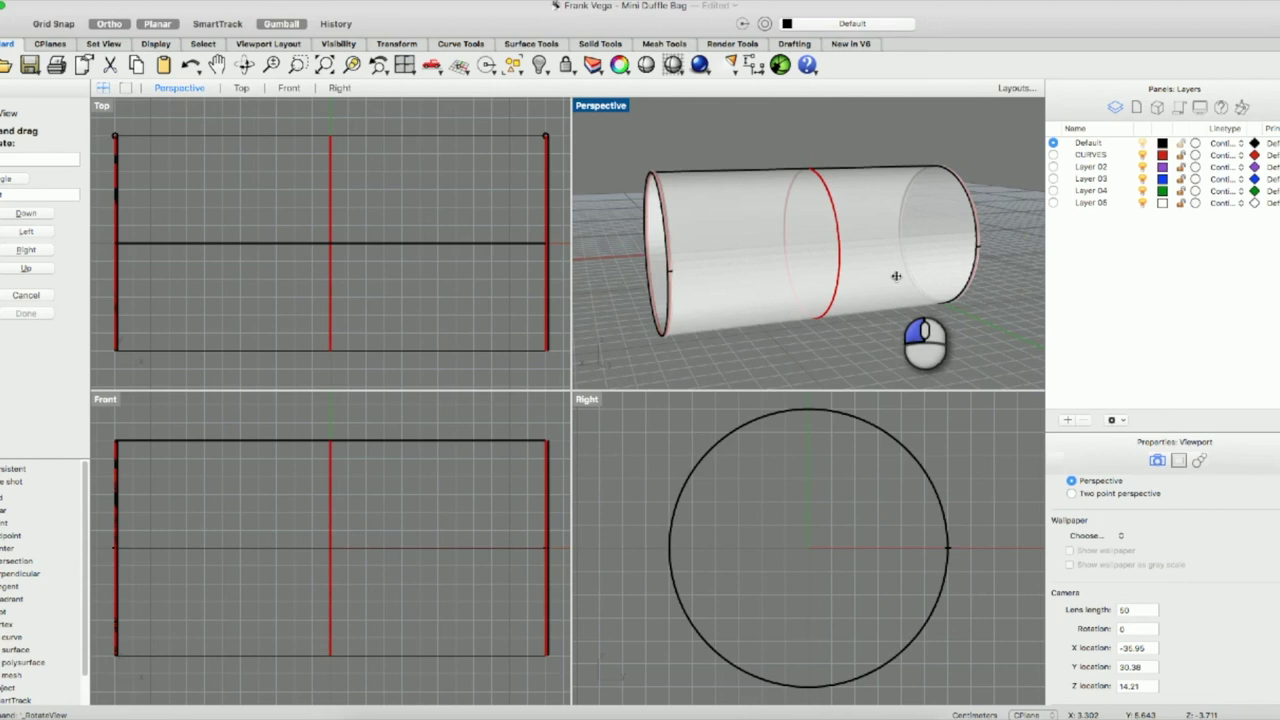
{"action": "key", "text": "Return"}
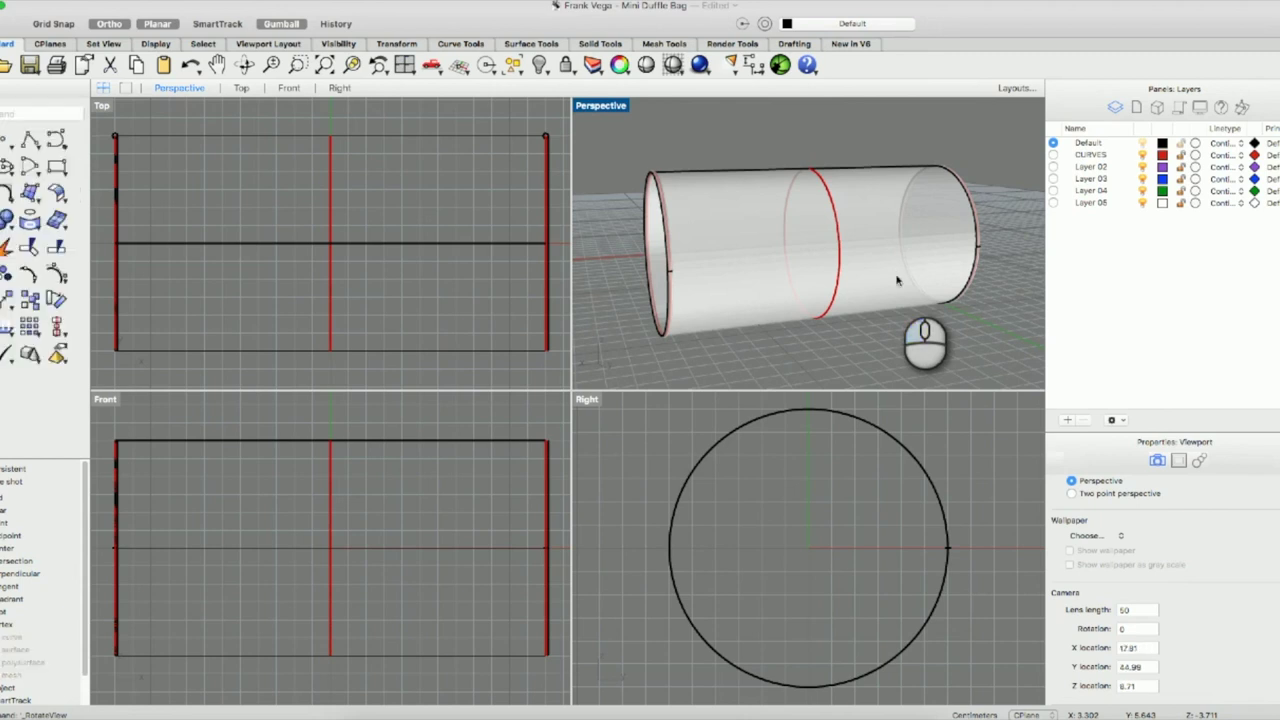
In the maximized Front viewport, try a slight horizontal move of the cylinder body surface, undo it, and deselect the surface.
{"action": "double_click", "coordinate": [108, 401]}
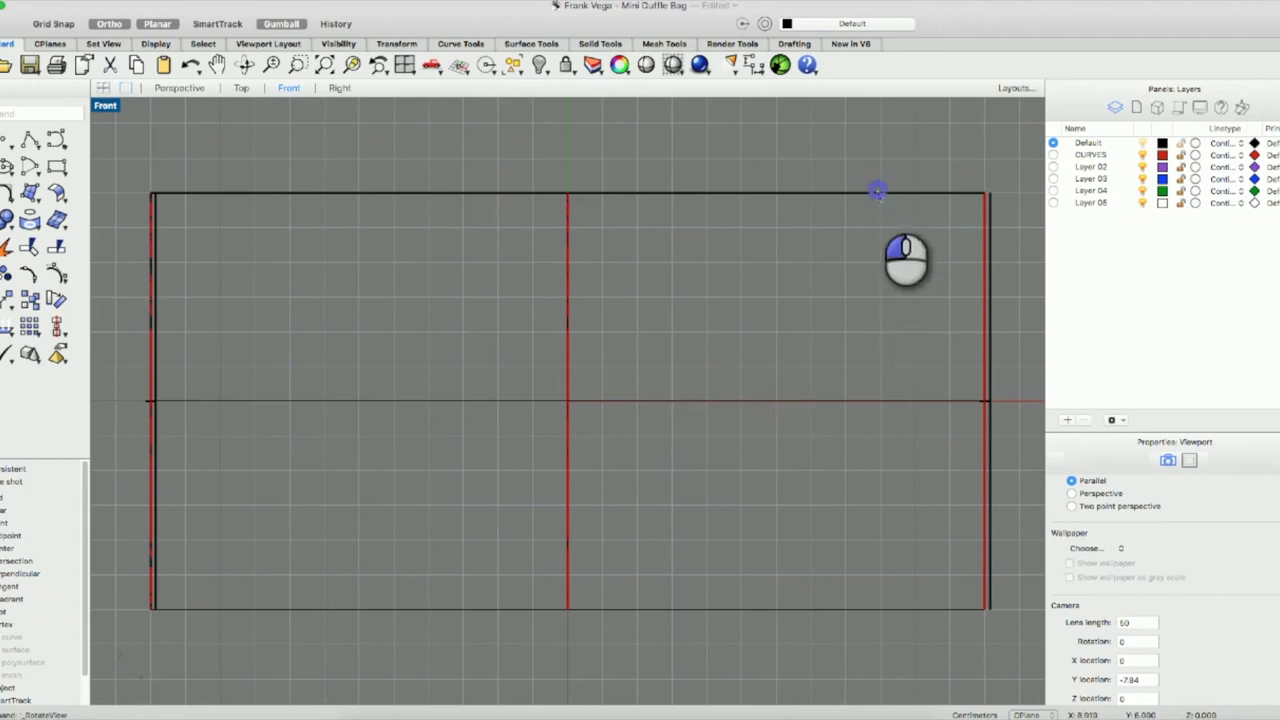
{"action": "left_click", "coordinate": [877, 193]}
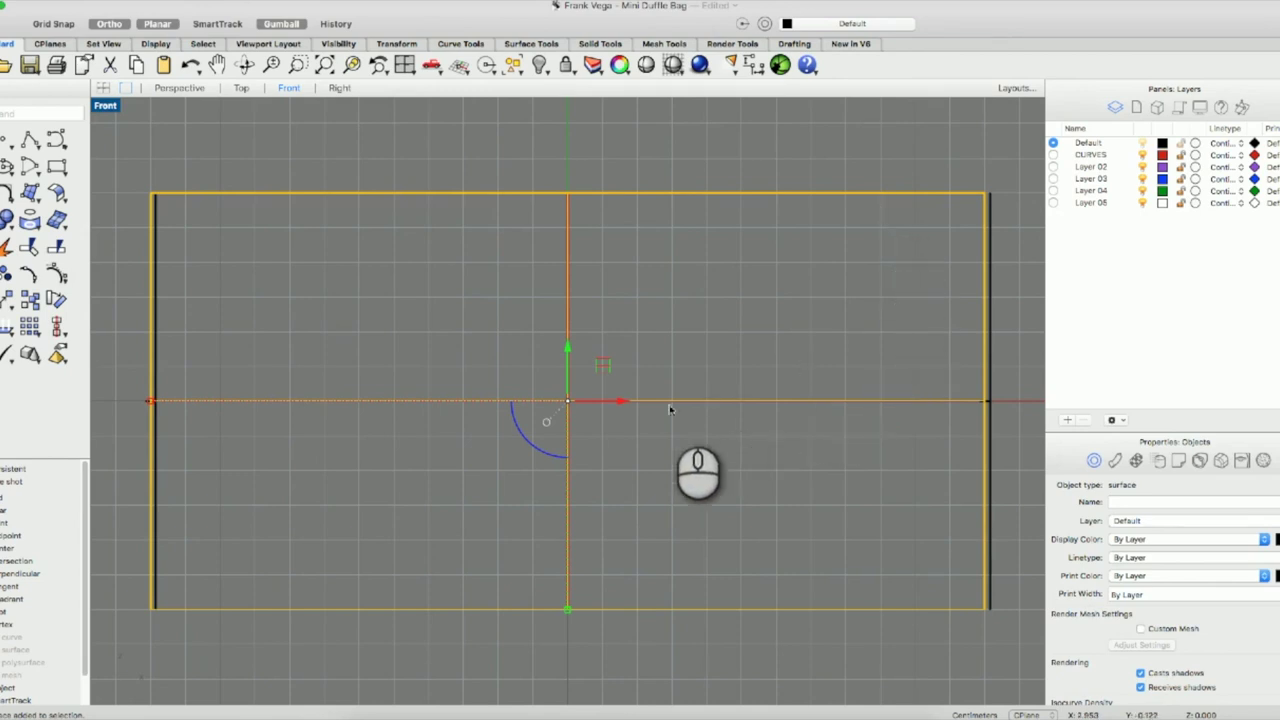
{"action": "left_click_drag", "start_coordinate": [618, 401], "coordinate": [621, 401]}
{"action": "left_click", "coordinate": [688, 381]}
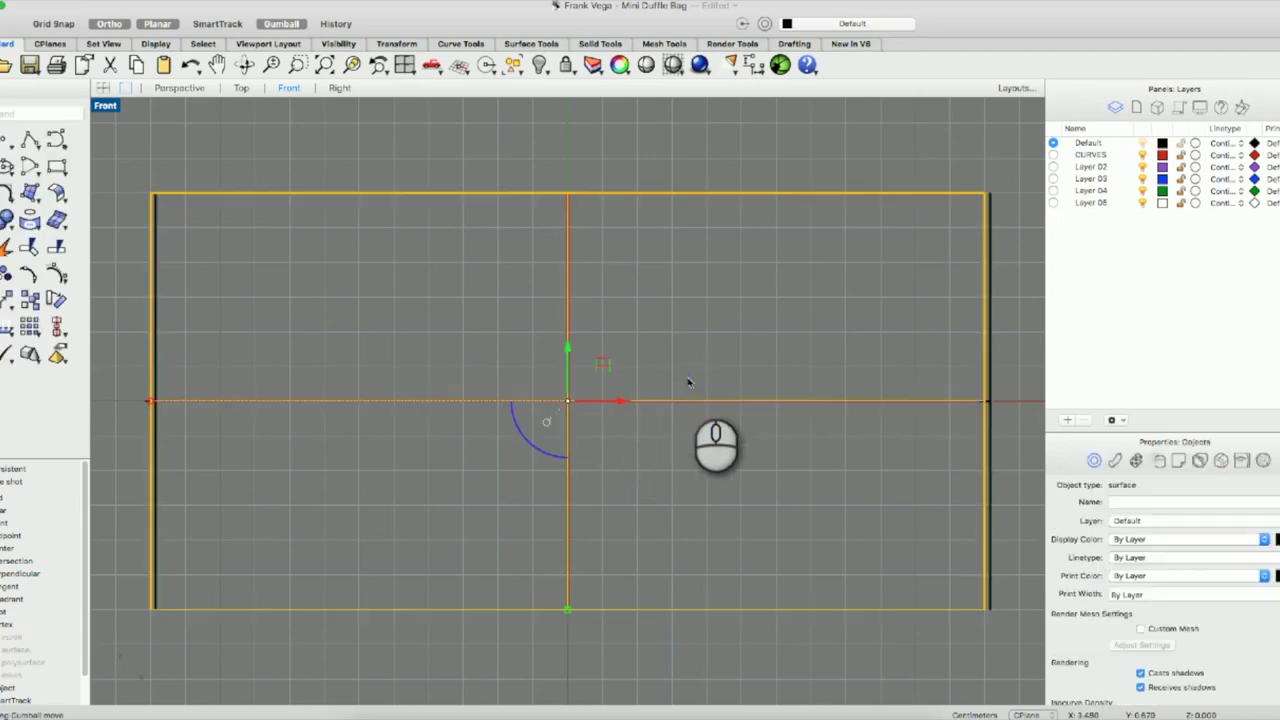
{"action": "left_click", "coordinate": [688, 381]}
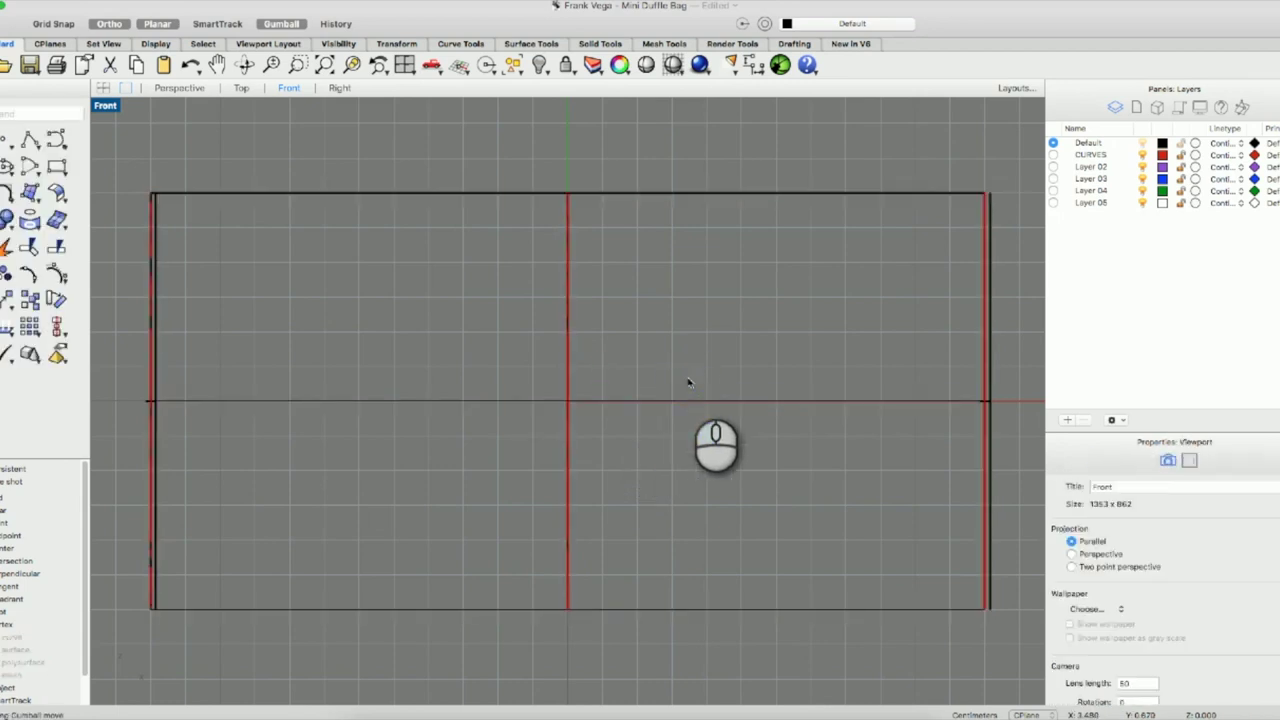
Try moving the right-end piping along the cylinder axis, inward in the Front viewport and outward in the maximized Perspective viewport, undoing each move.
{"action": "left_click", "coordinate": [990, 225]}
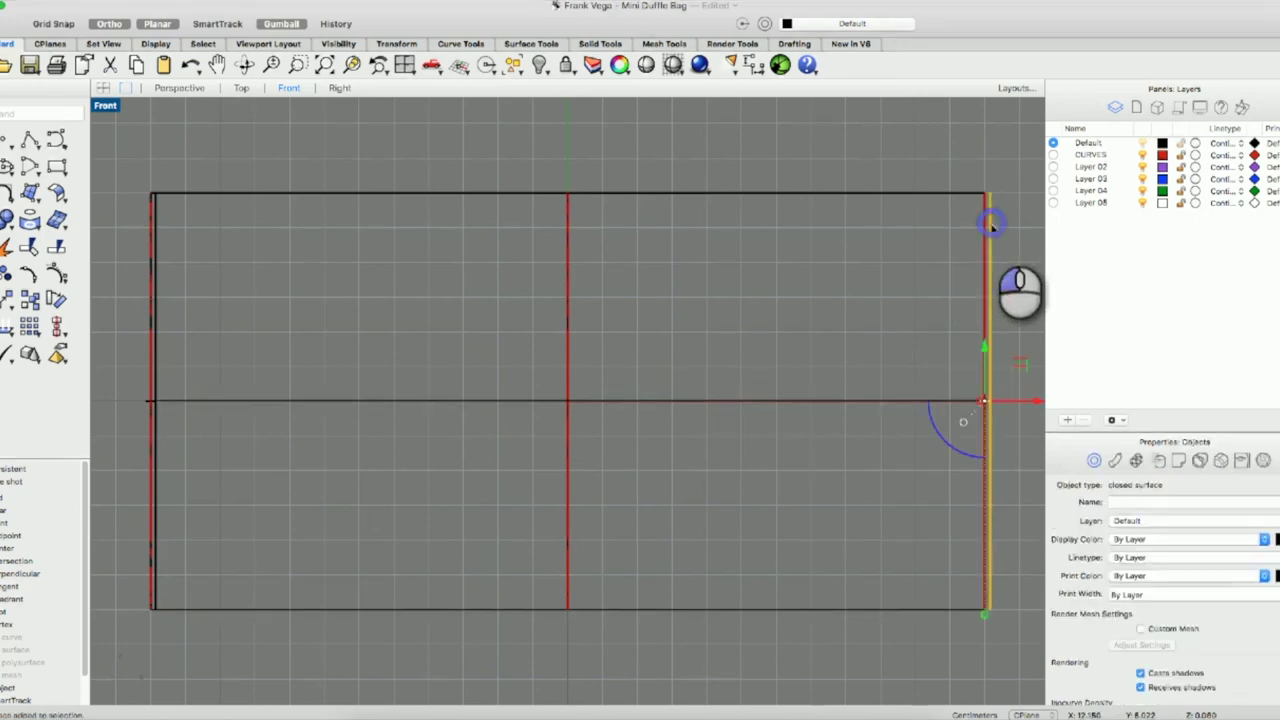
{"action": "left_click_drag", "start_coordinate": [1028, 401], "coordinate": [981, 402]}
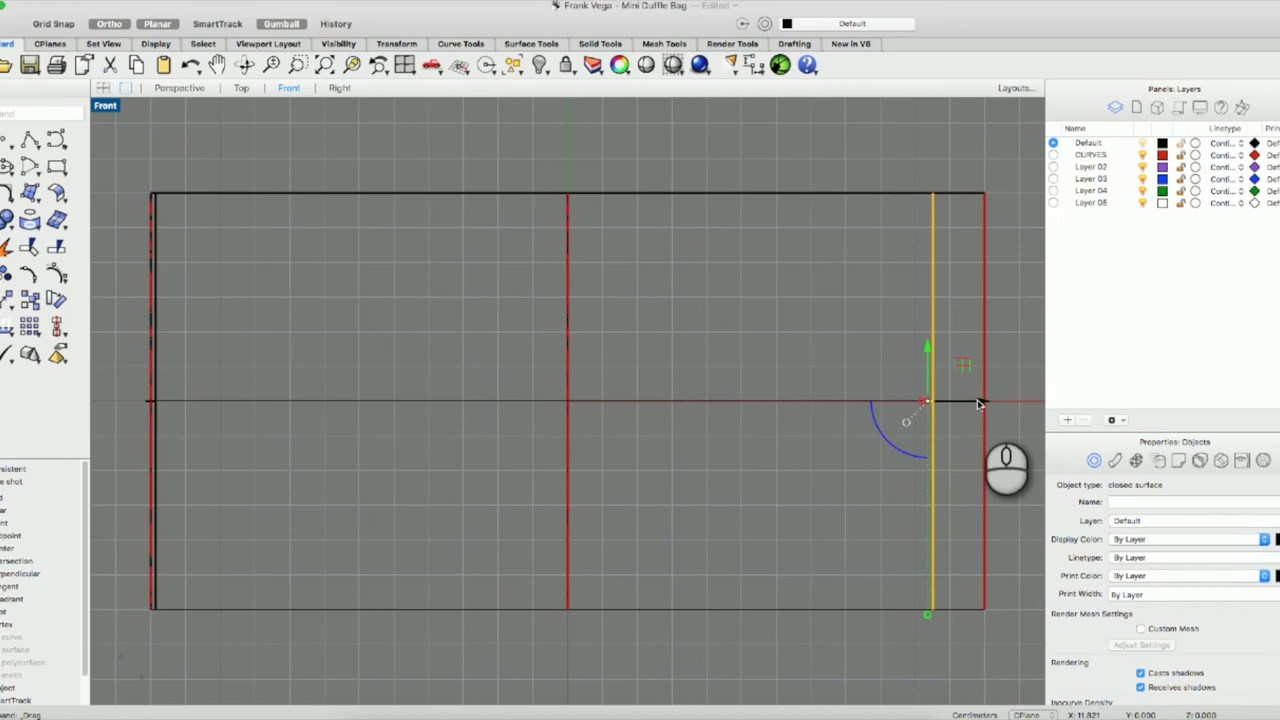
{"action": "key", "text": "super+z"}
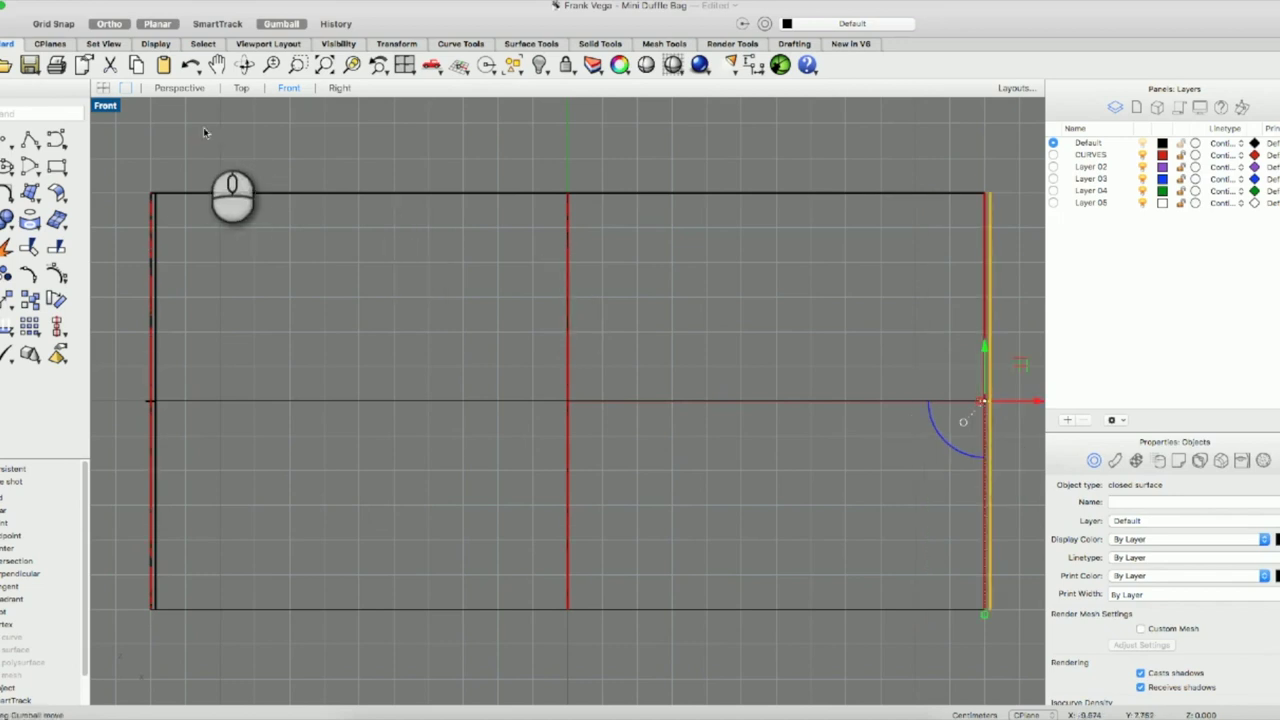
{"action": "double_click", "coordinate": [104, 105]}
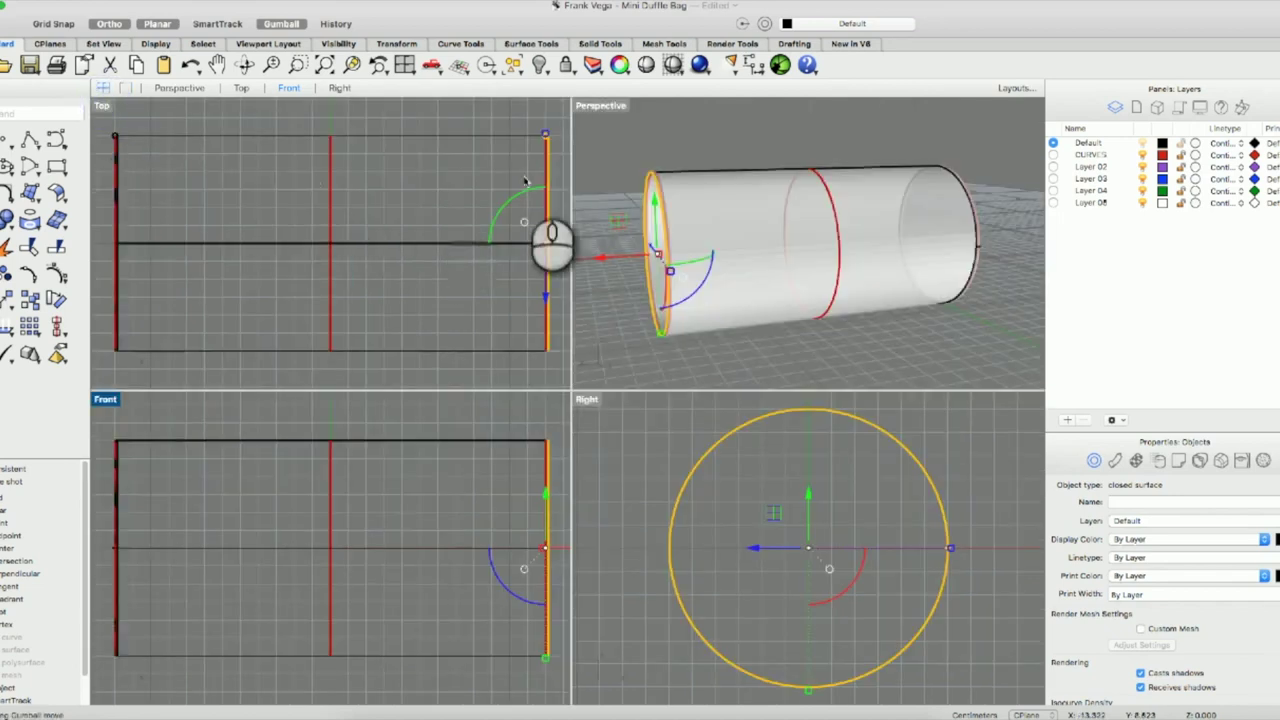
{"action": "double_click", "coordinate": [592, 105]}
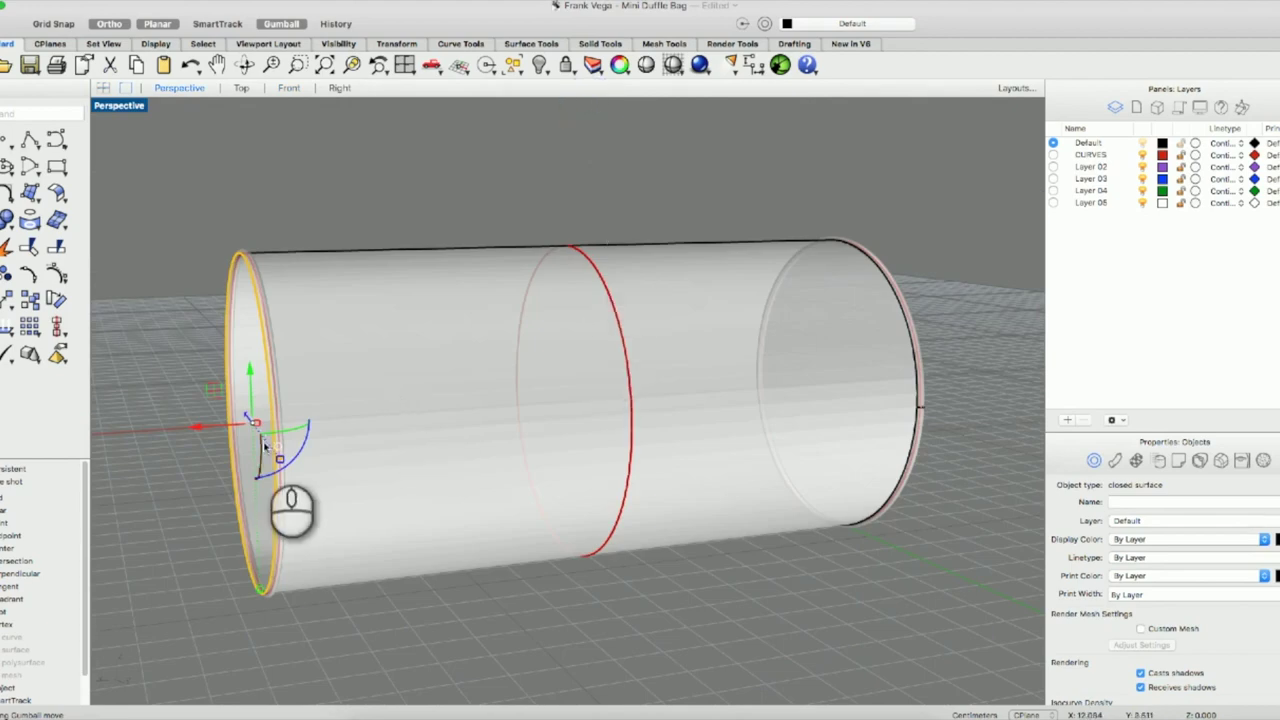
{"action": "left_click_drag", "start_coordinate": [199, 426], "coordinate": [136, 452]}
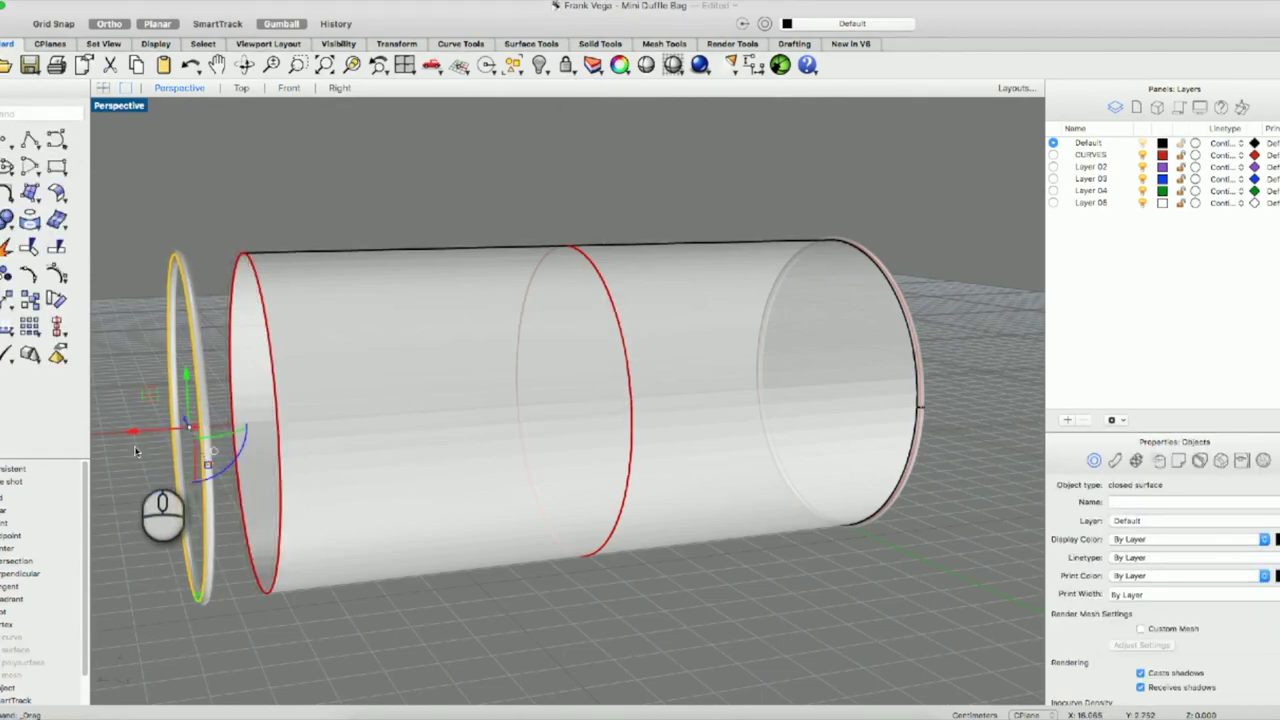
{"action": "key", "text": "super+z"}
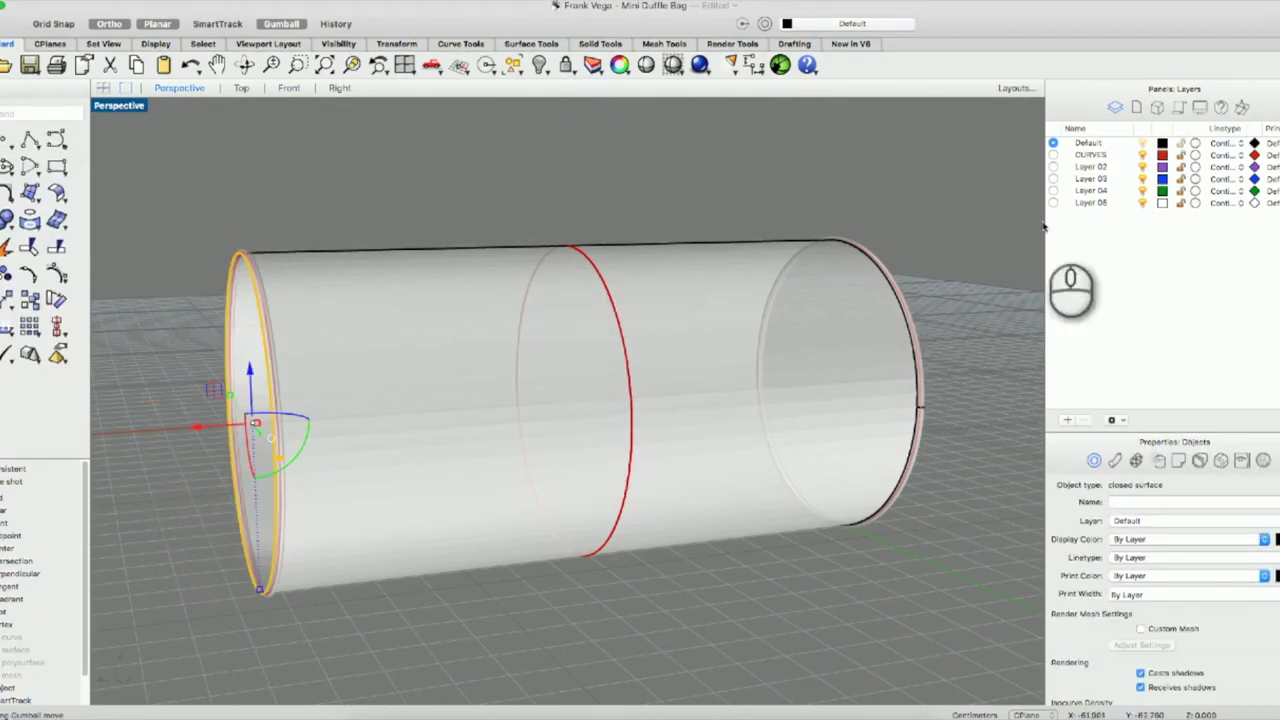
Rename Layer 02 as PIPING.
{"action": "double_click", "coordinate": [1088, 167]}
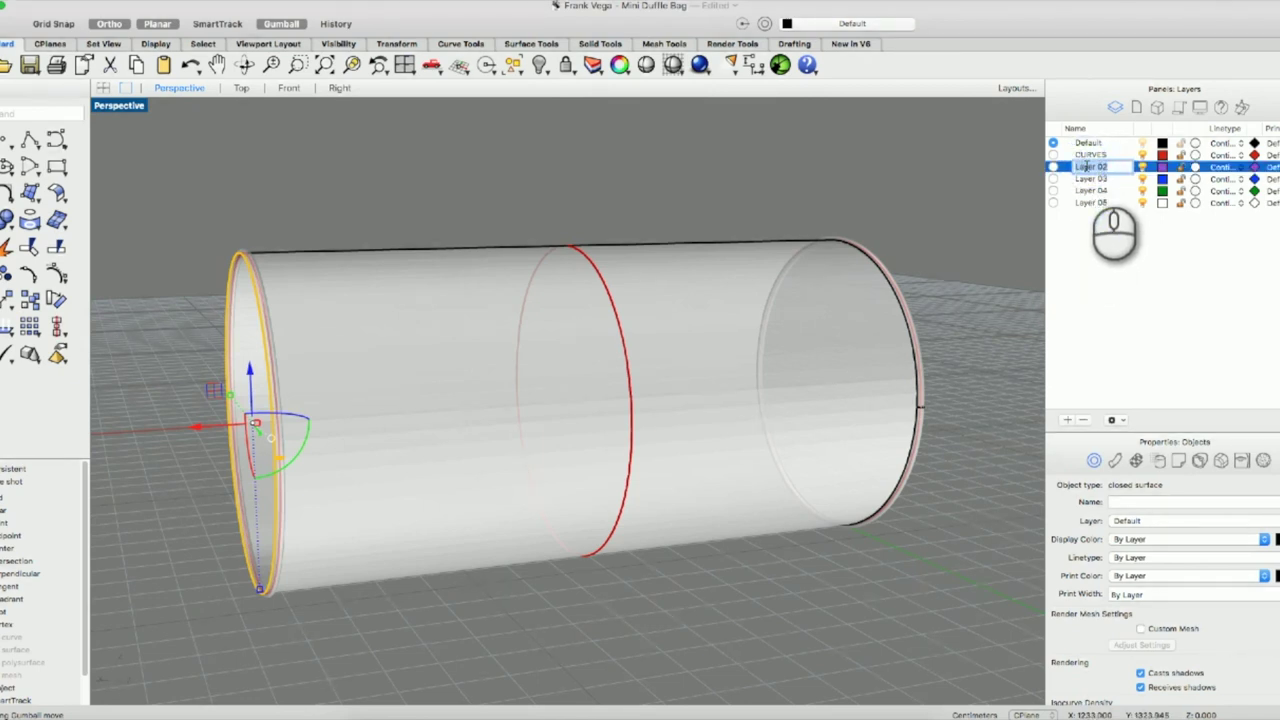
{"action": "type", "text": "d"}
{"action": "type", "text": "IPING"}
{"action": "key", "text": "Return"}
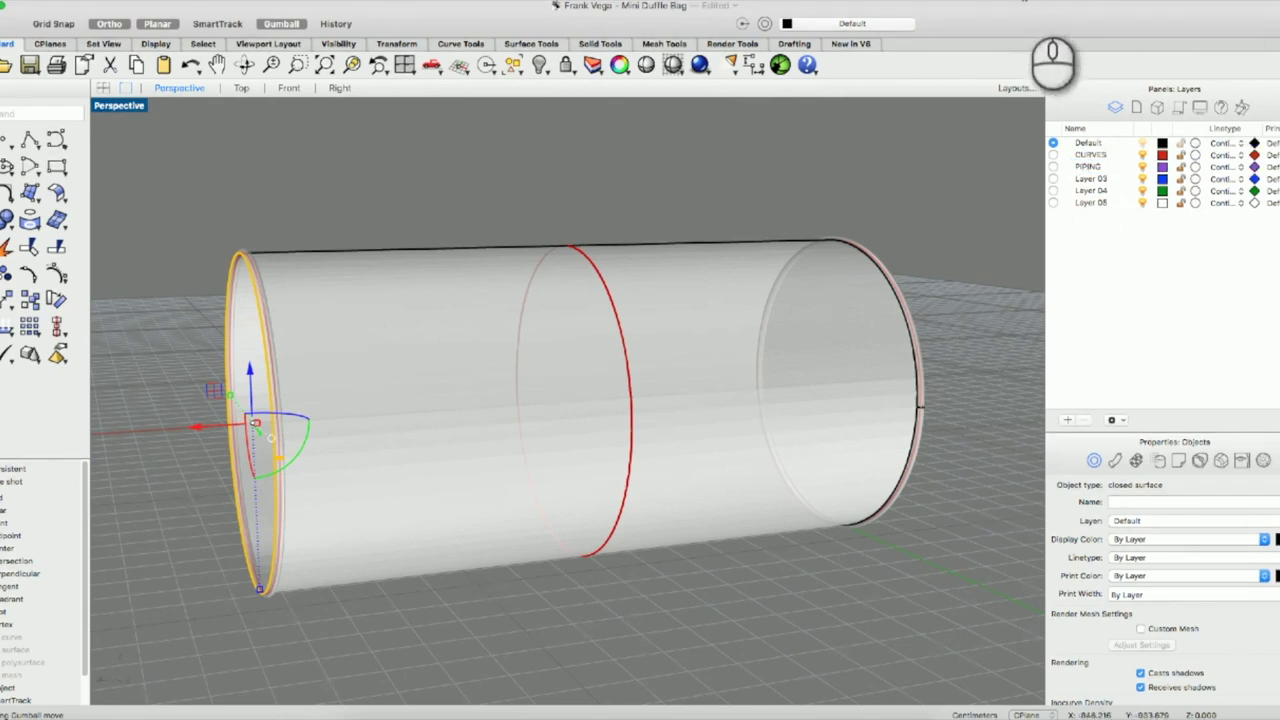
{"action": "left_click", "coordinate": [915, 333]}
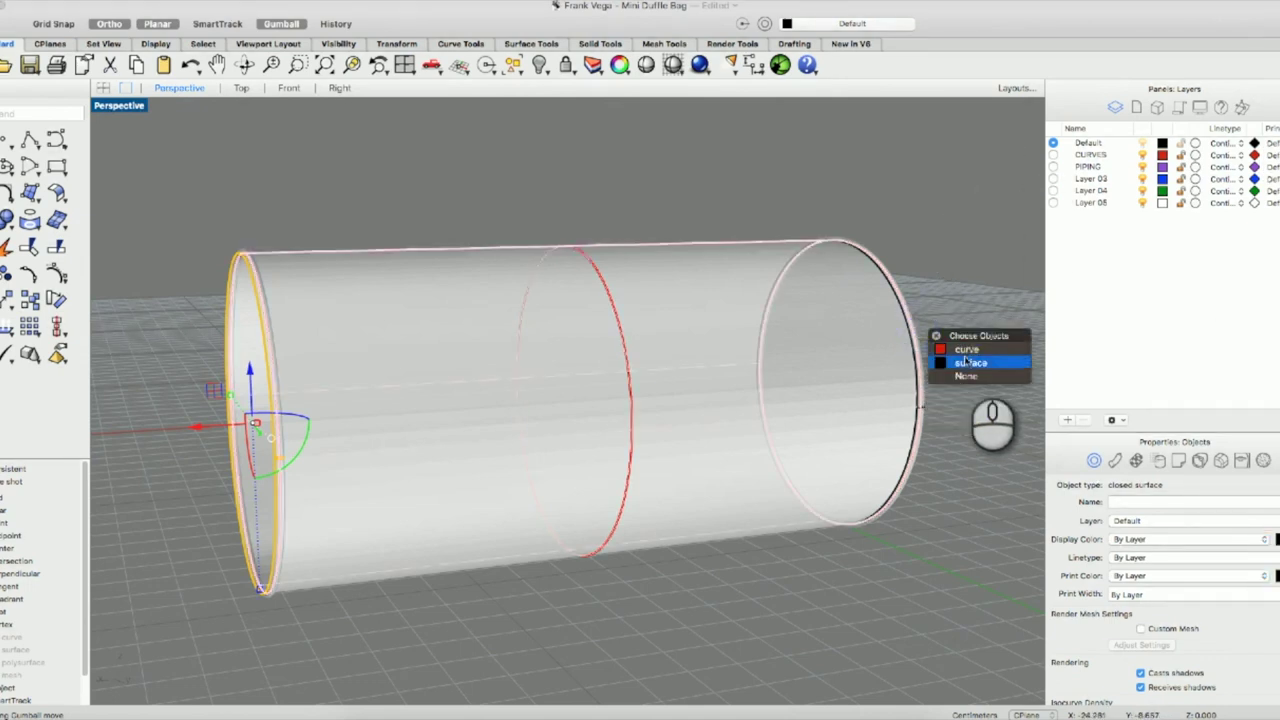
{"action": "left_click", "coordinate": [948, 274]}
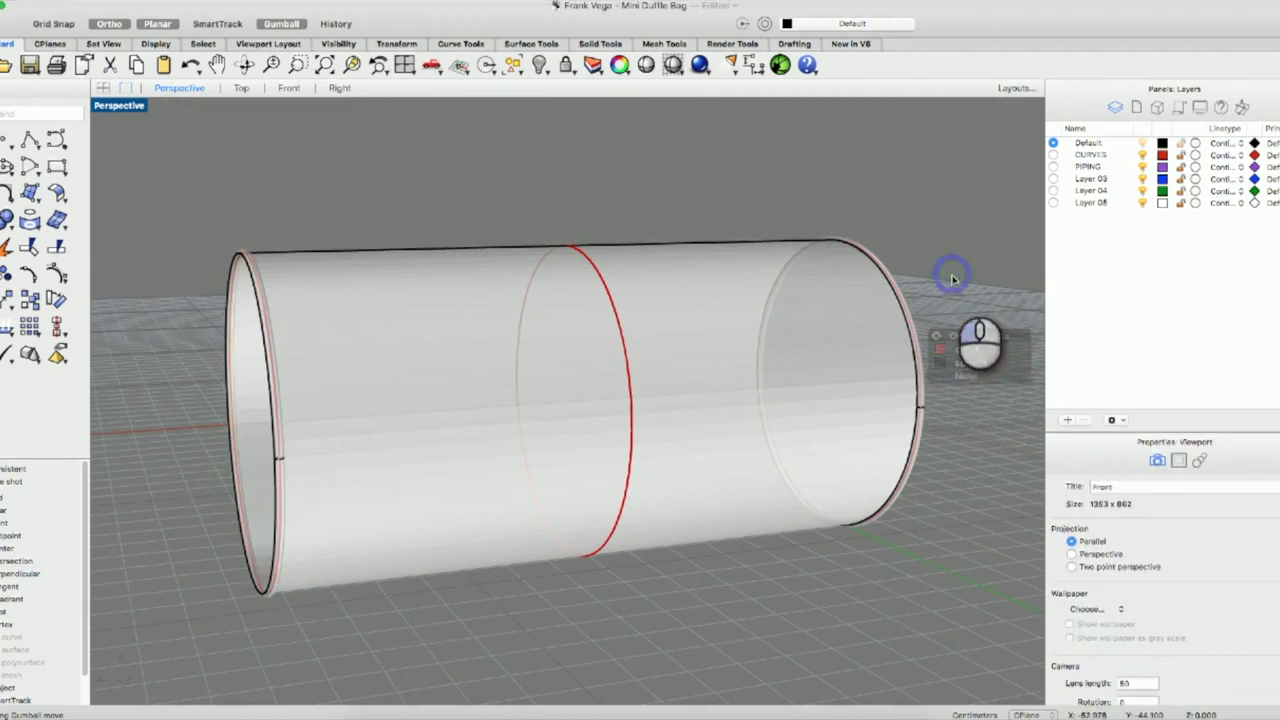
{"action": "left_click", "coordinate": [915, 333]}
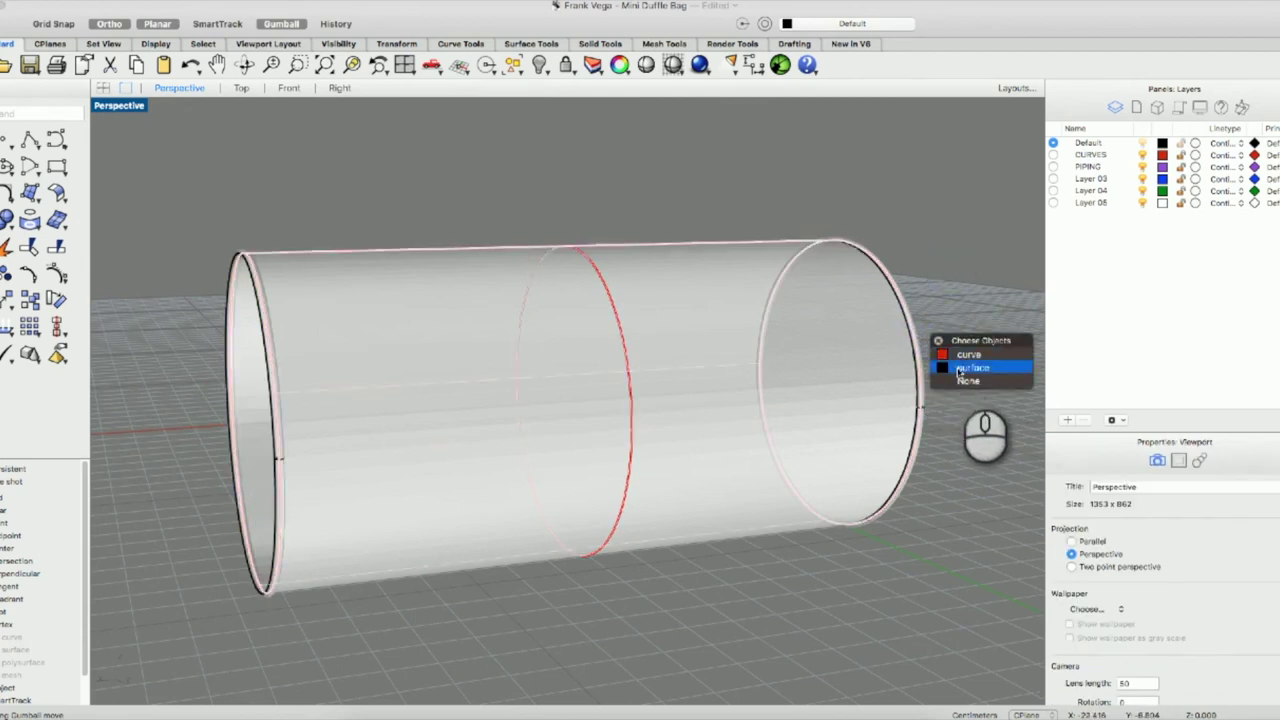
{"action": "left_click", "coordinate": [946, 260]}
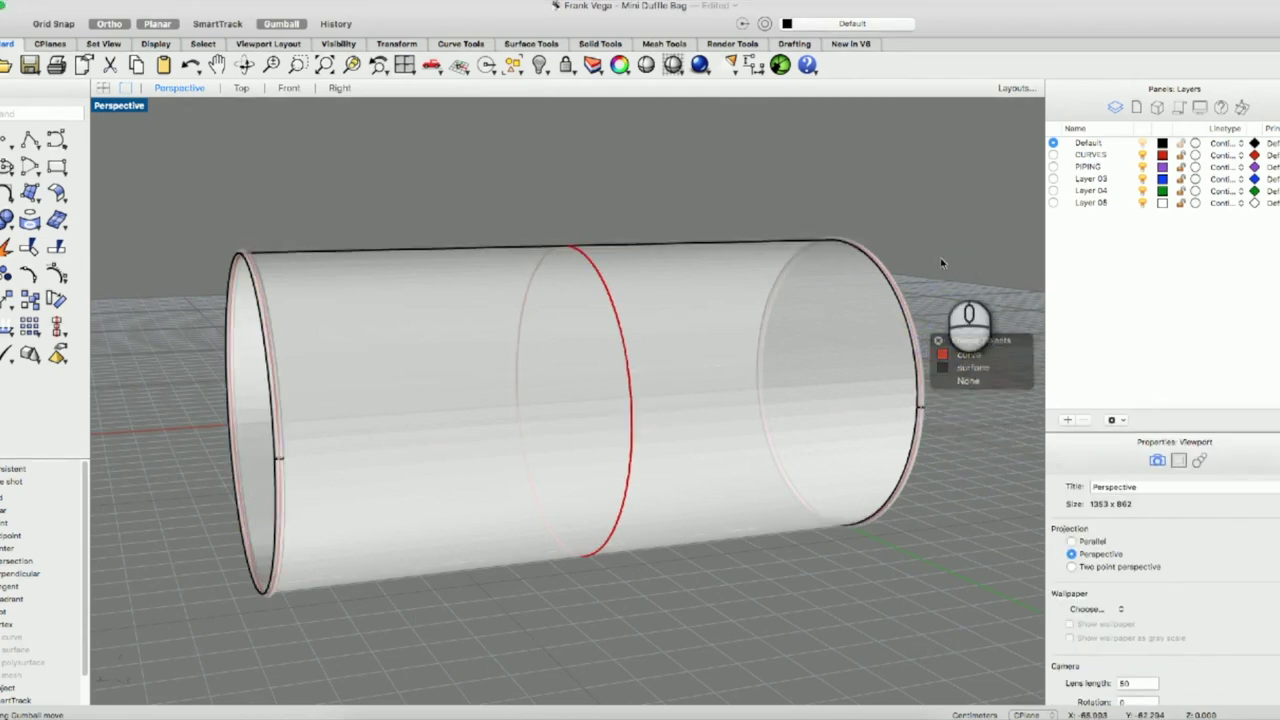
Rename Layer 03 as BODY.
{"action": "left_click", "coordinate": [390, 368]}
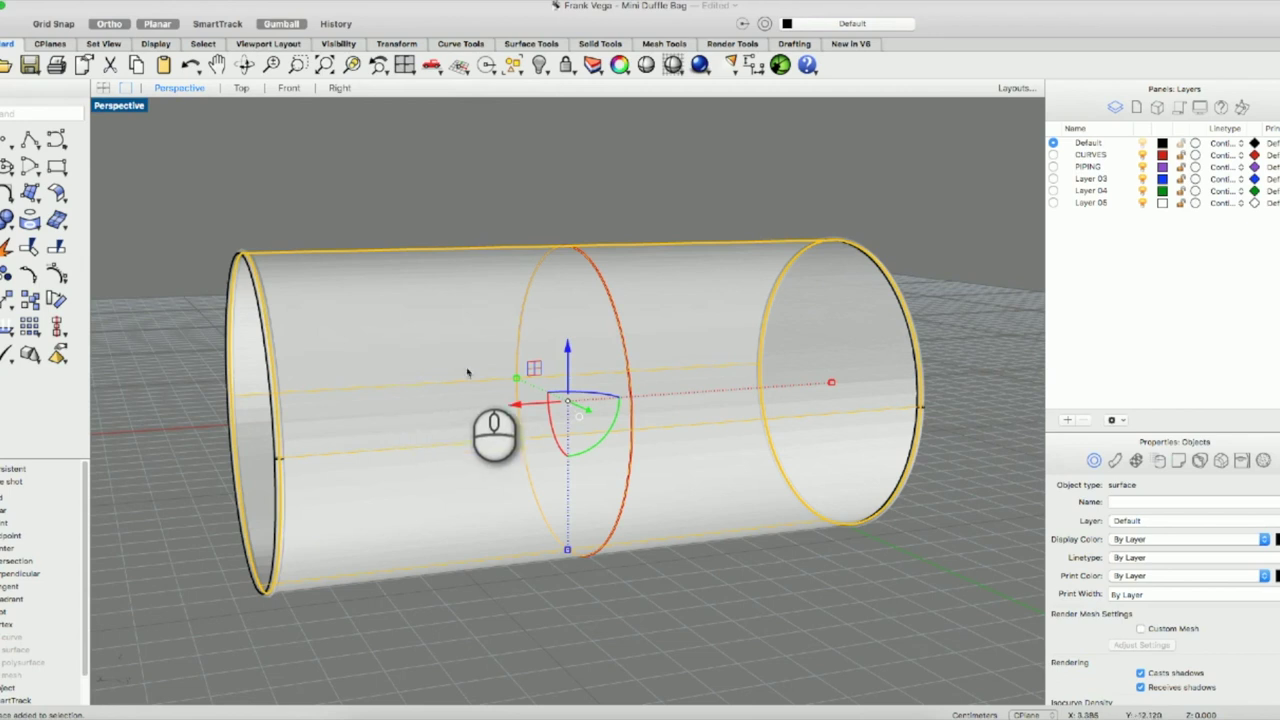
{"action": "double_click", "coordinate": [1090, 179]}
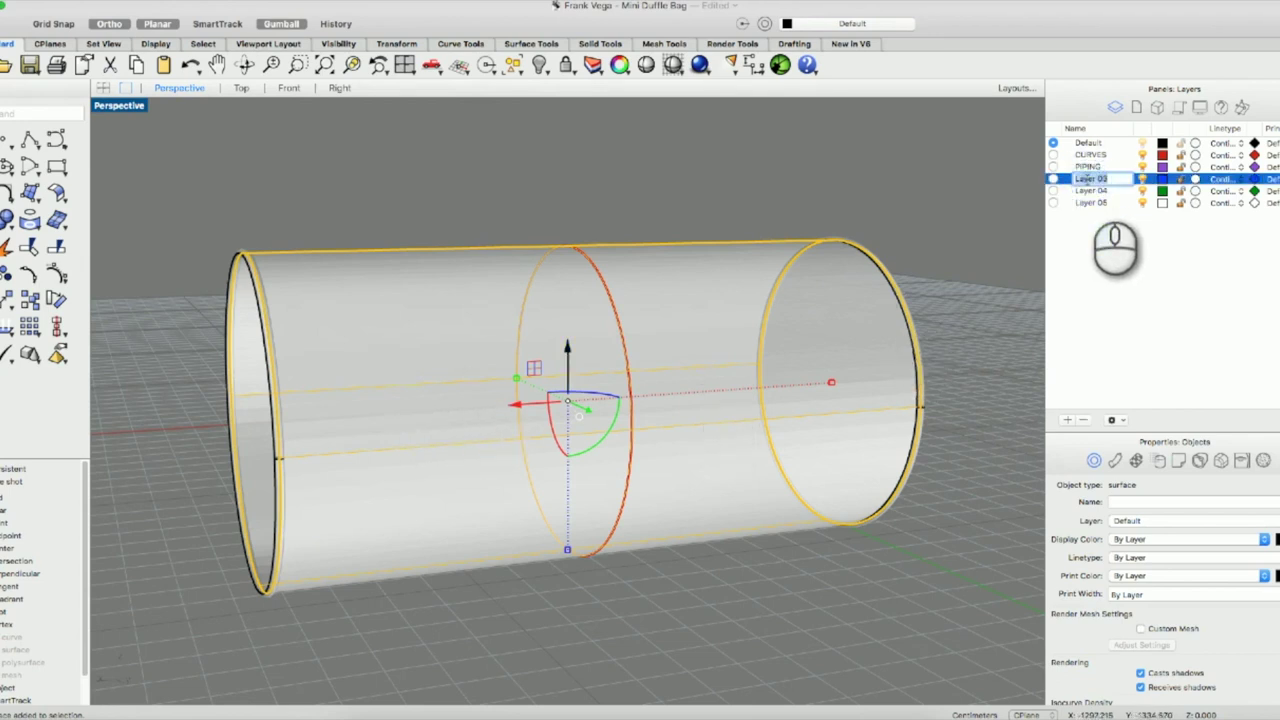
{"action": "type", "text": "BODY"}
{"action": "key", "text": "Return"}
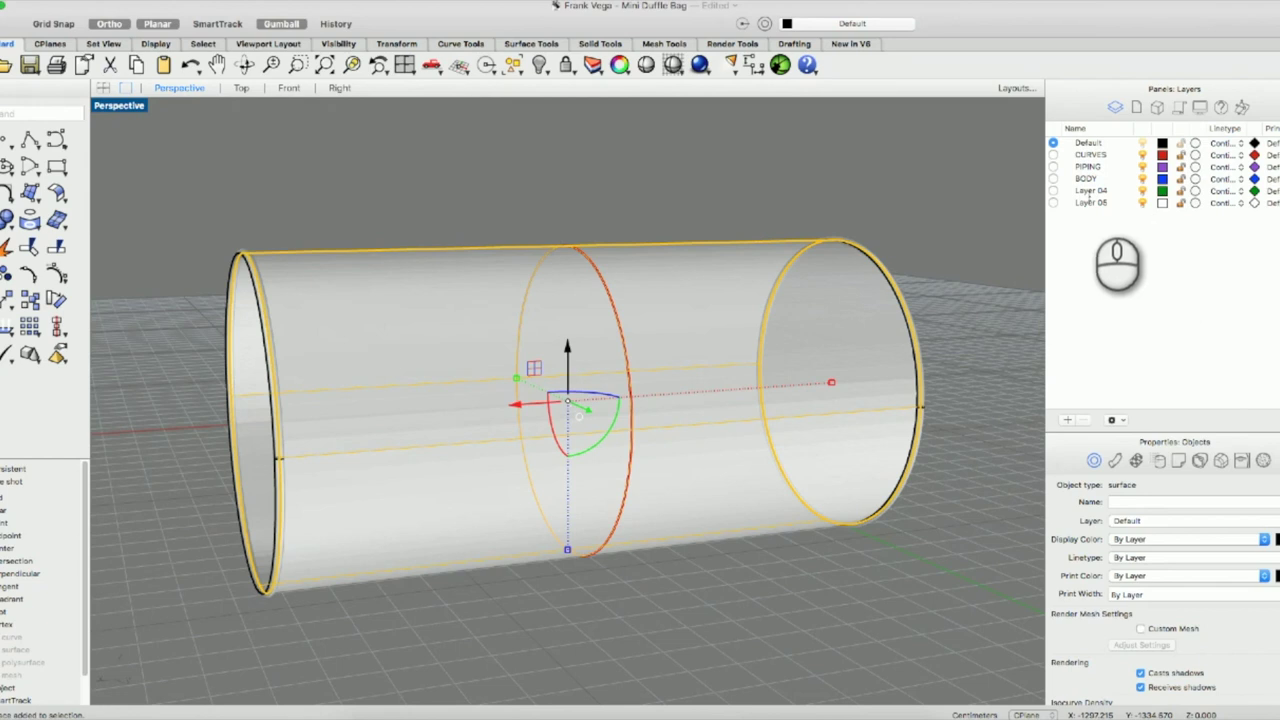
{"action": "left_click", "coordinate": [1085, 178]}
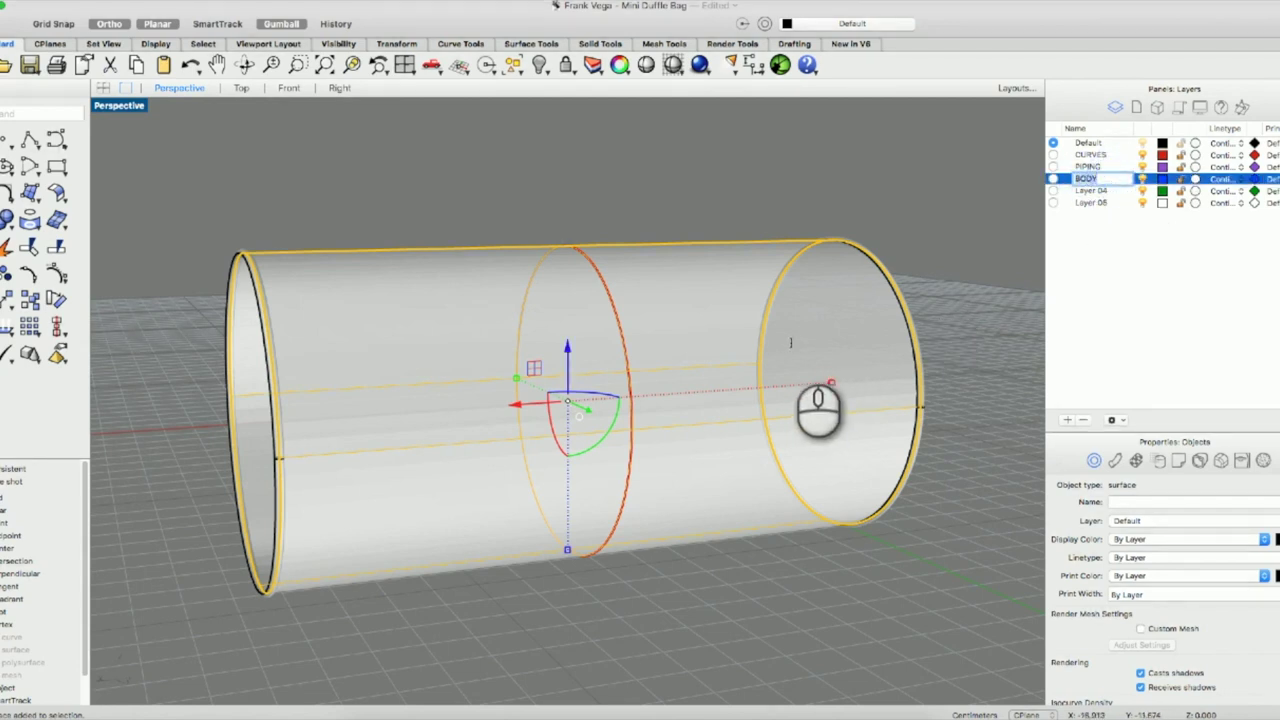
Delete the lofted cylinder body surface, keeping the piping and the circular curves.
{"action": "left_click", "coordinate": [710, 212]}
{"action": "left_click", "coordinate": [714, 299]}
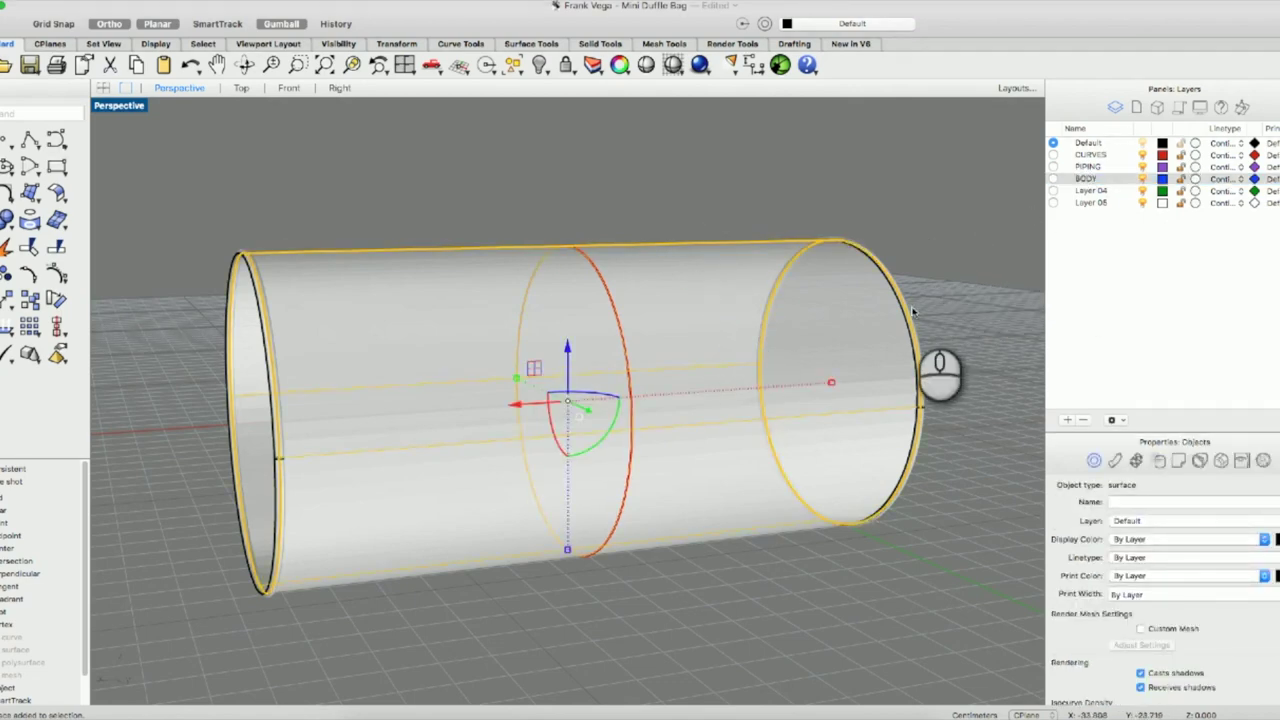
{"action": "key", "text": "Delete"}
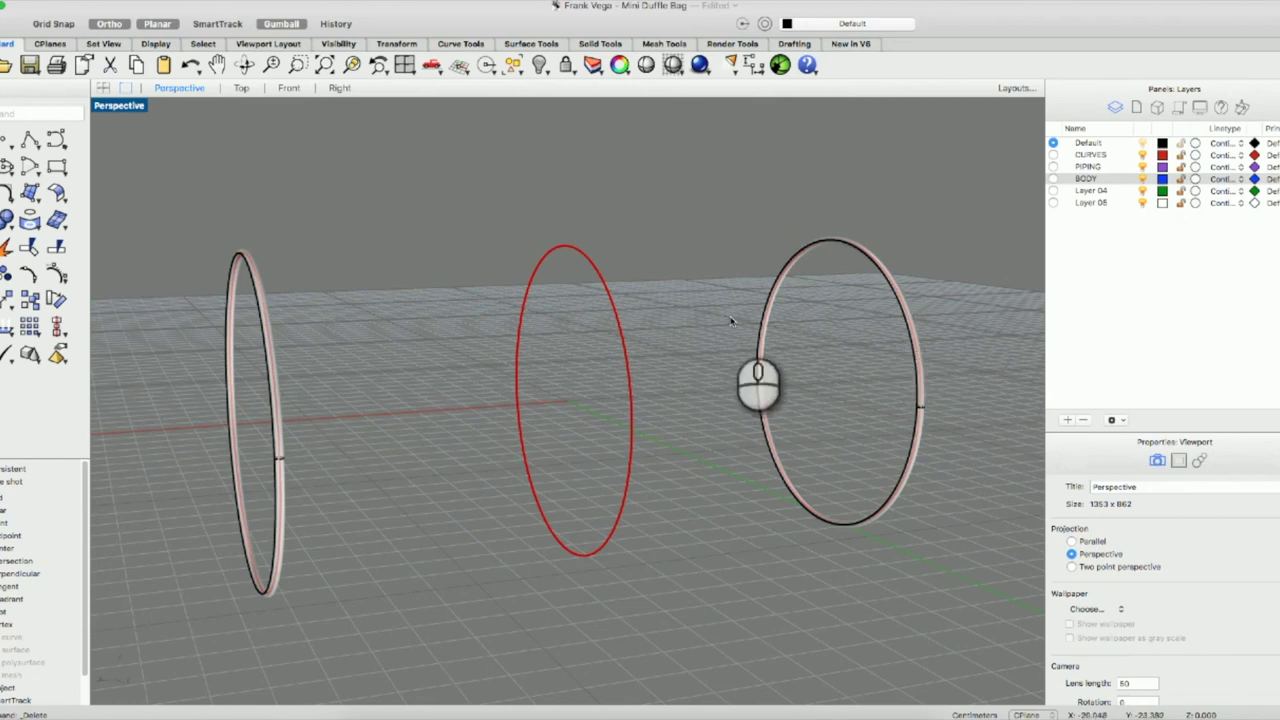
Try deleting the circular curve inside the left-end piping, and undo that deletion.
{"action": "left_click", "coordinate": [272, 350]}
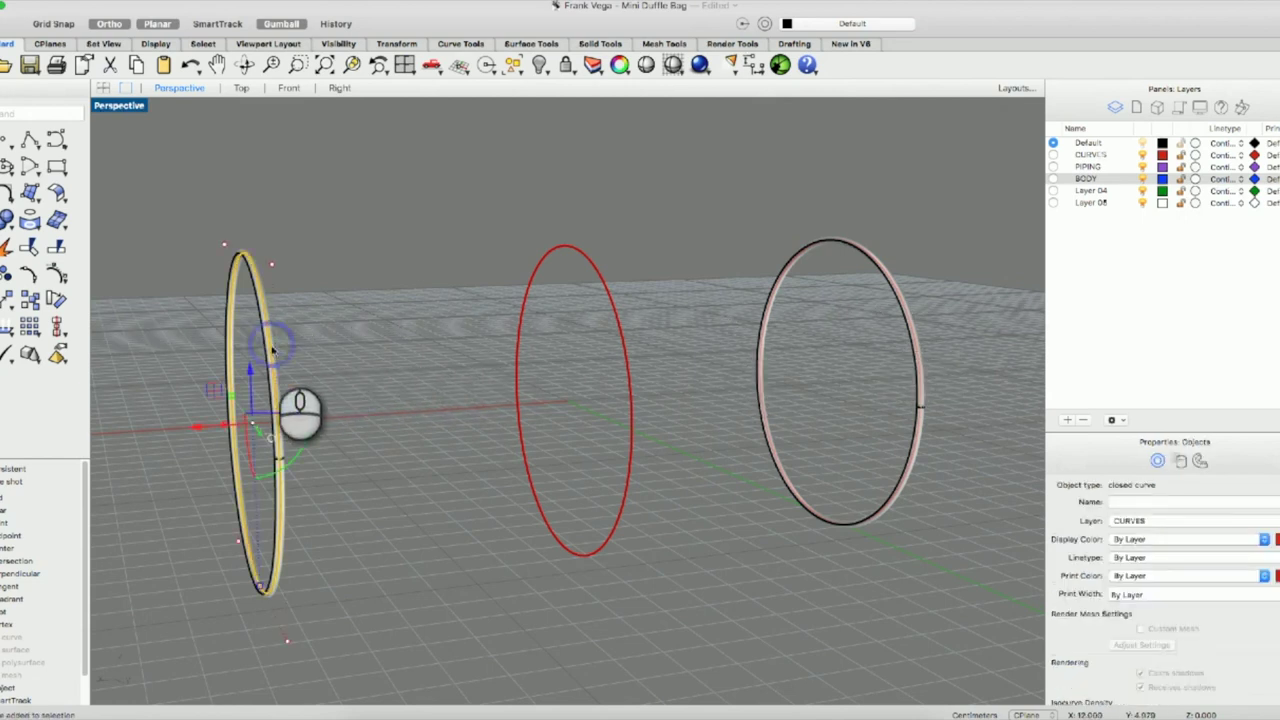
{"action": "key", "text": "Escape"}
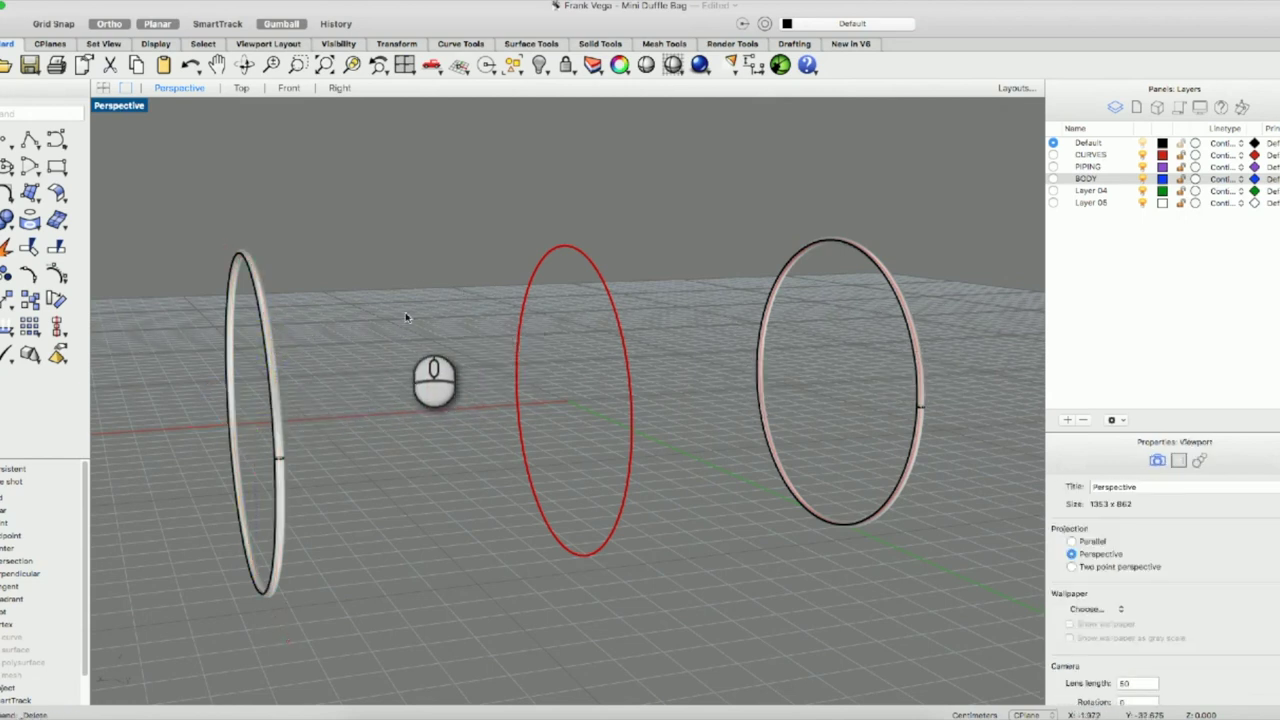
{"action": "key", "text": "super+z"}
{"action": "left_click", "coordinate": [429, 278]}
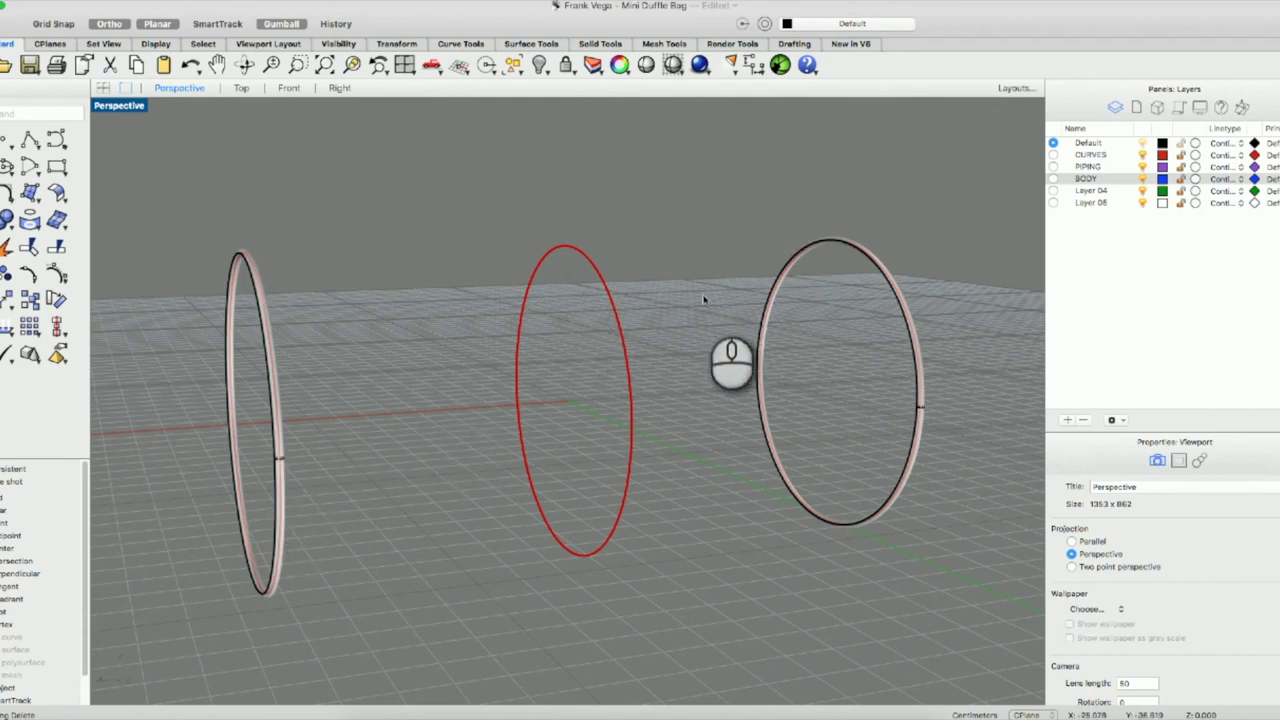
Hide the CURVES layer and move both end piping surfaces to the PIPING layer.
{"action": "left_click", "coordinate": [1142, 155]}
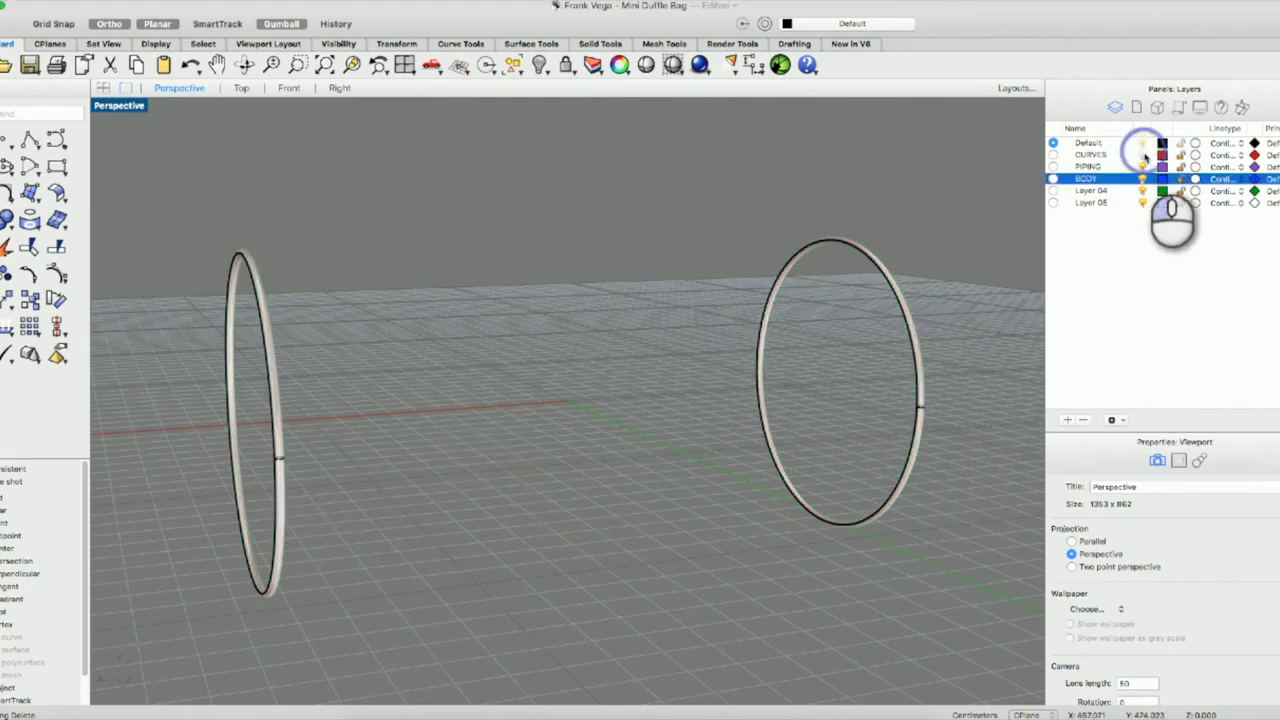
{"action": "key", "text": "super+a"}
{"action": "left_click", "coordinate": [938, 336]}
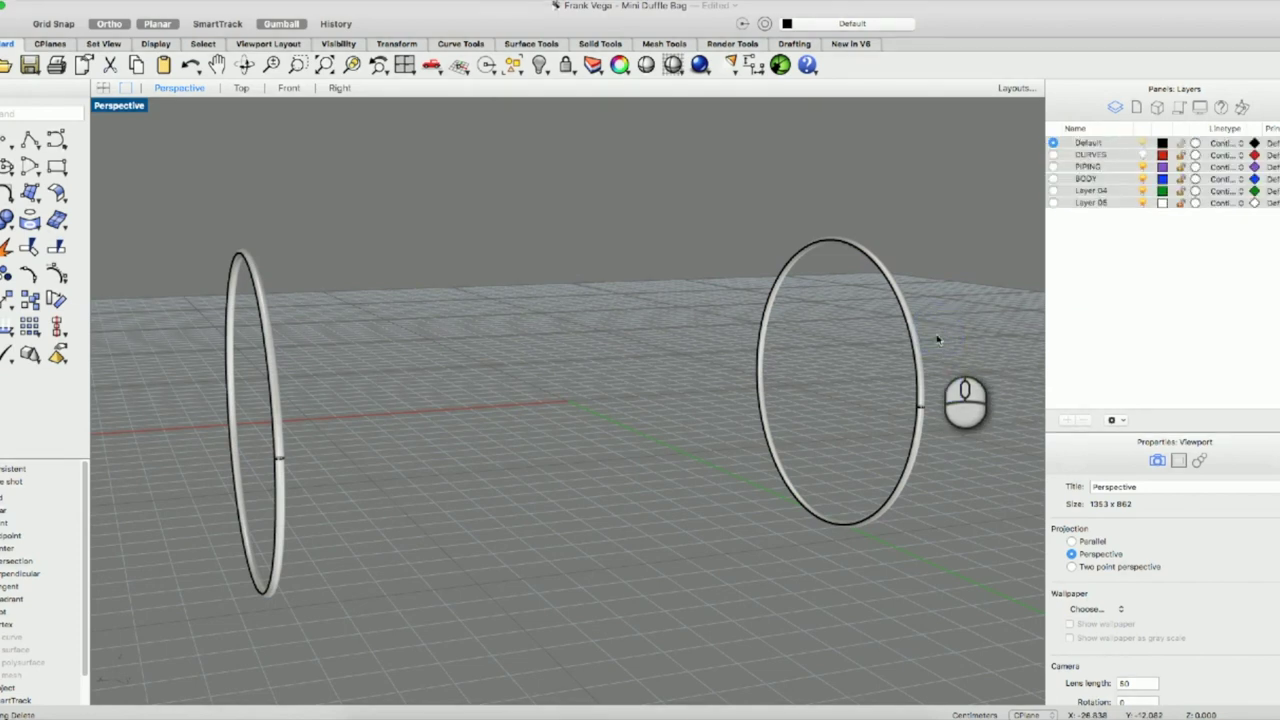
{"action": "key", "text": "super+a"}
{"action": "left_click", "coordinate": [1092, 168]}
{"action": "left_click", "coordinate": [1100, 237]}
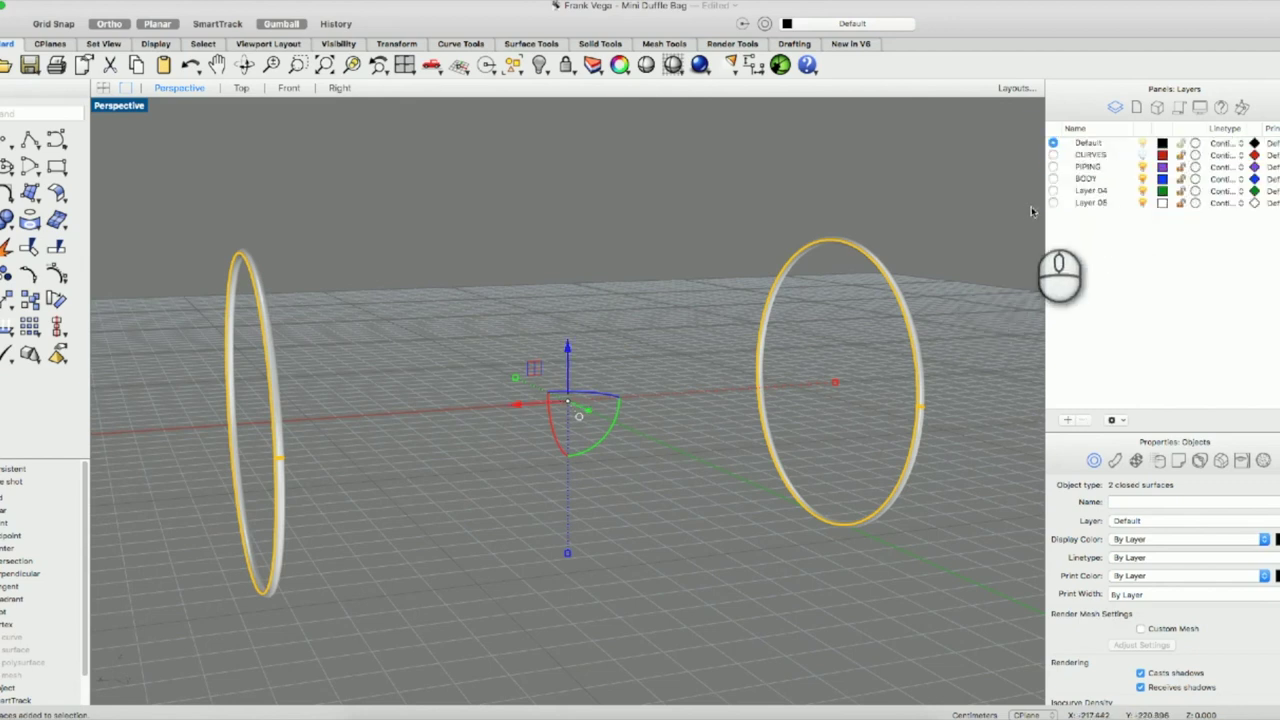
{"action": "right_click", "coordinate": [1080, 166]}
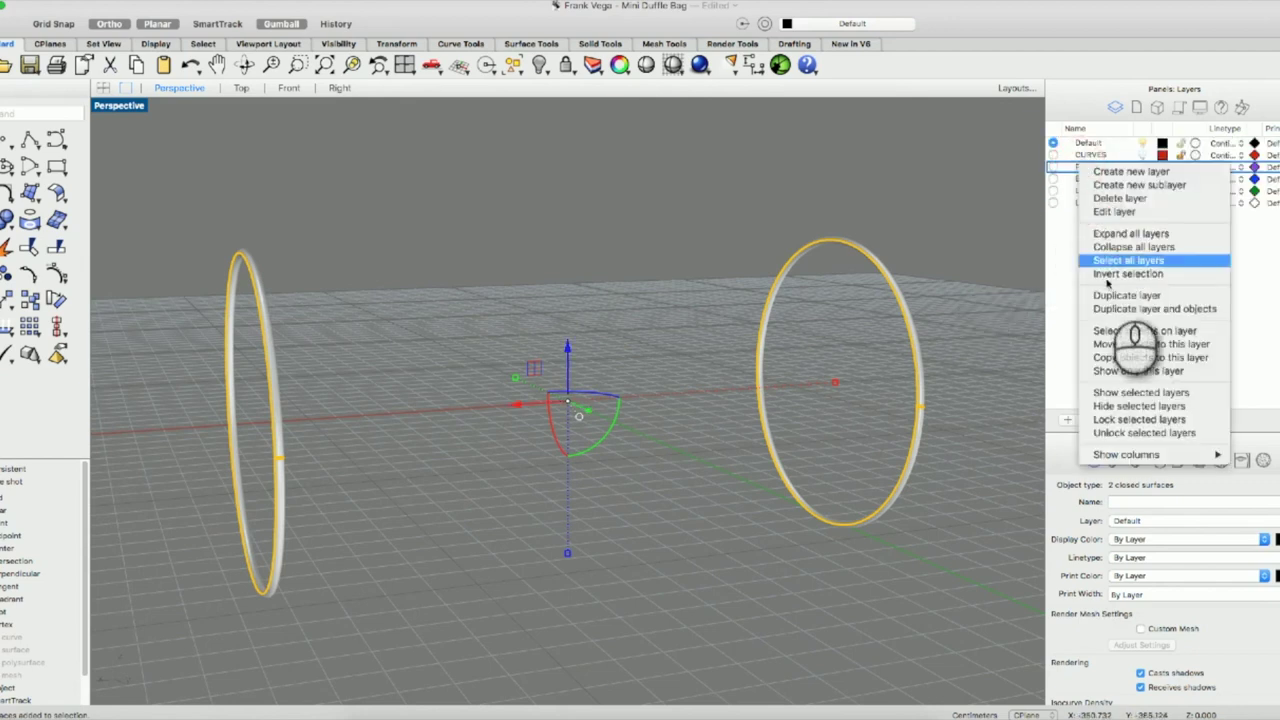
{"action": "left_click", "coordinate": [1119, 343]}
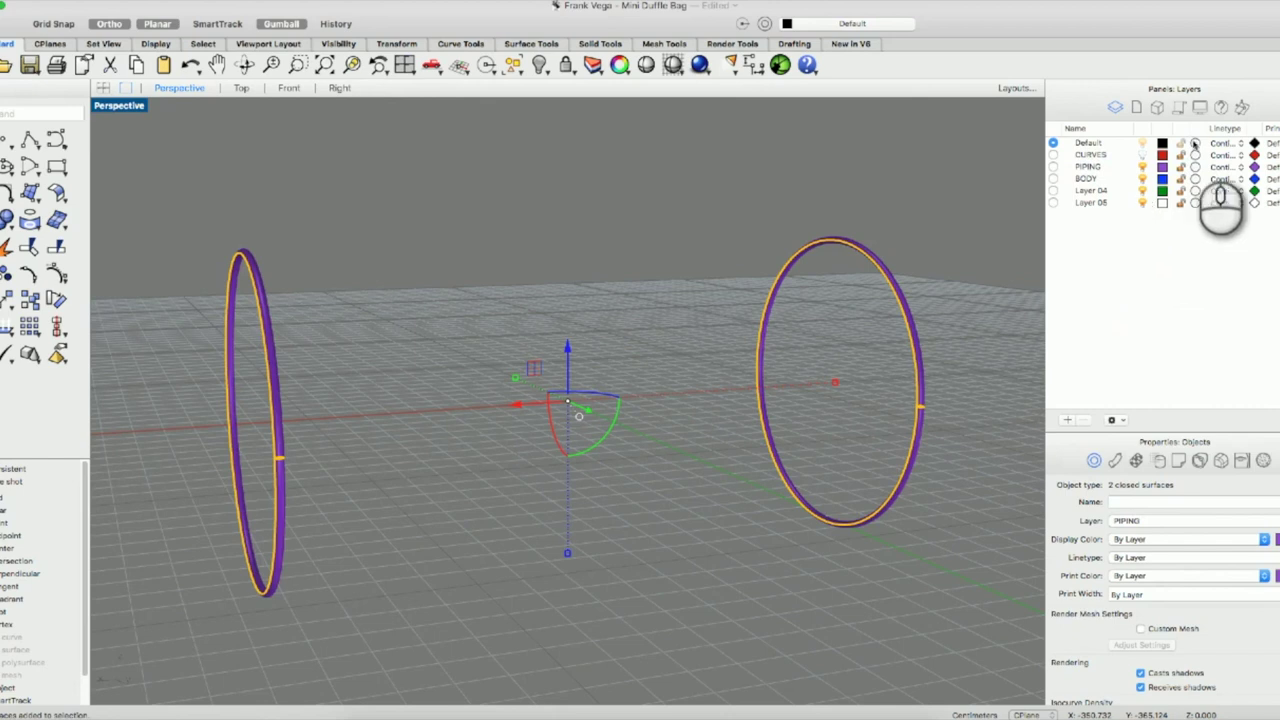
Change the PIPING layer's colour to black.
{"action": "left_click", "coordinate": [1143, 167]}
{"action": "left_click", "coordinate": [1143, 167]}
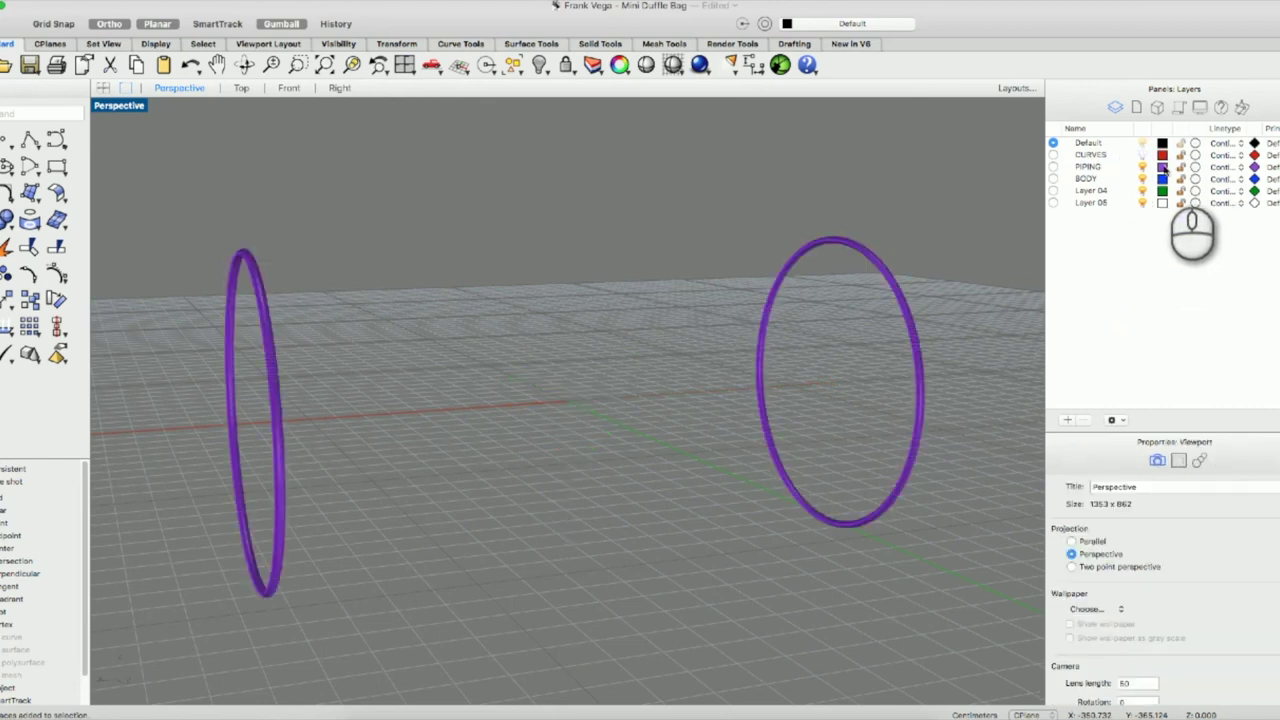
{"action": "left_click", "coordinate": [1162, 166]}
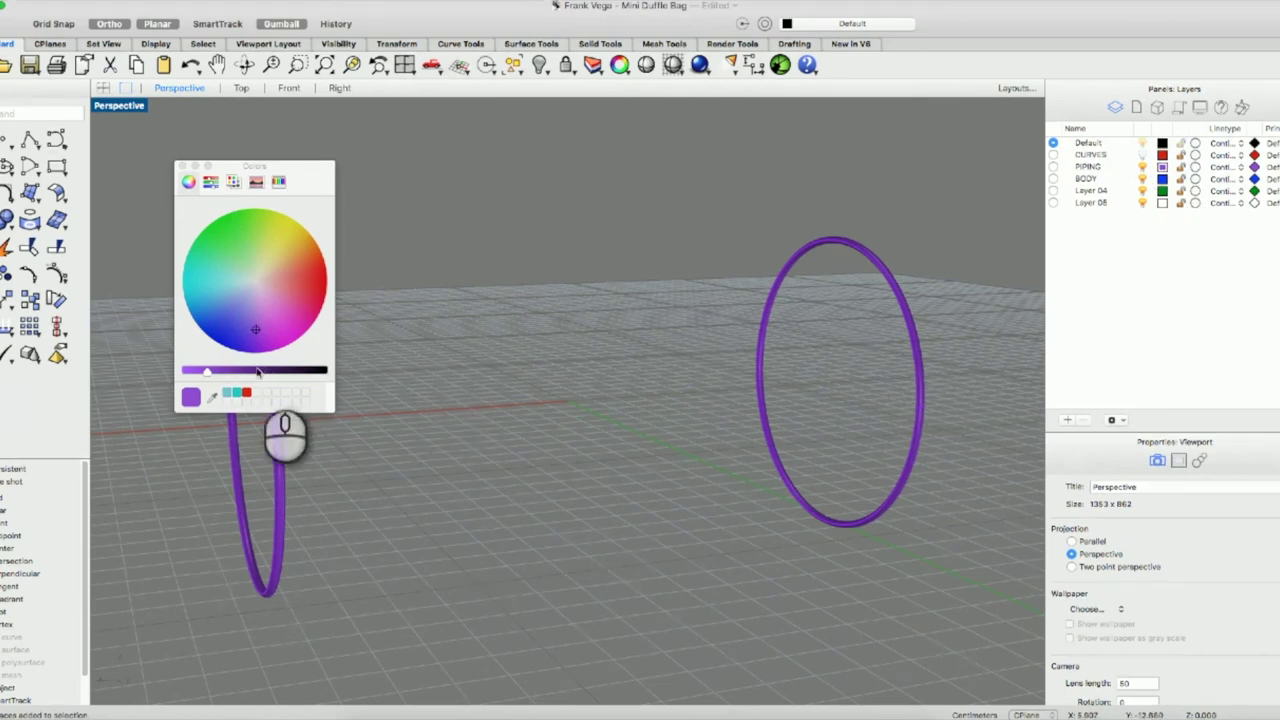
{"action": "left_click_drag", "start_coordinate": [207, 373], "coordinate": [340, 383]}
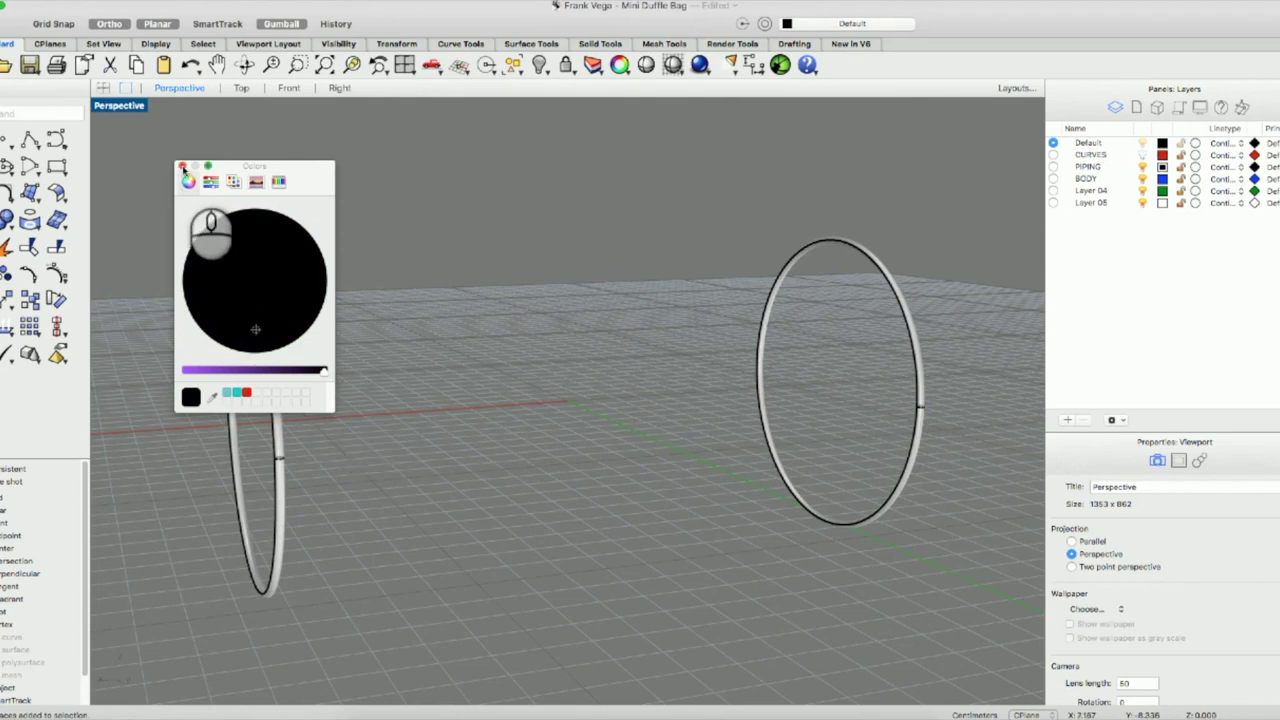
{"action": "left_click", "coordinate": [182, 167]}
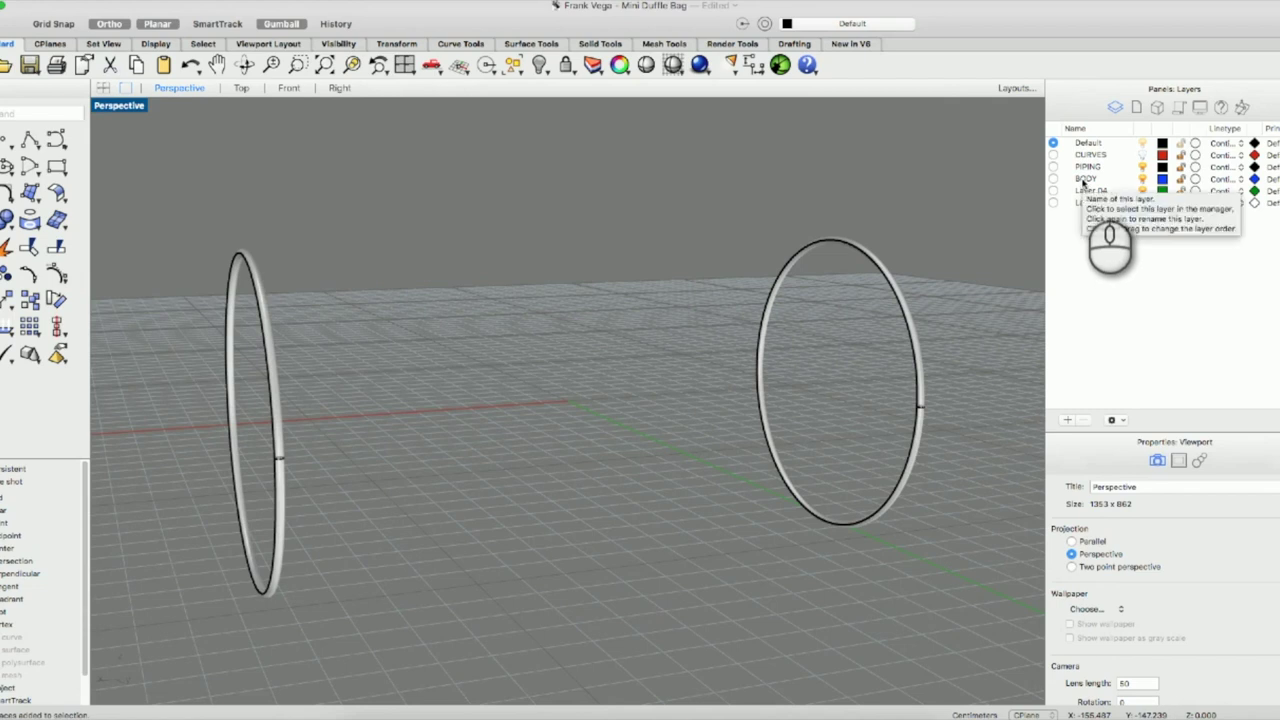
Show the CURVES layer and all four viewports, and copy the middle circle from the origin 6 cm toward each end of the bag.
{"action": "left_click", "coordinate": [1143, 155]}
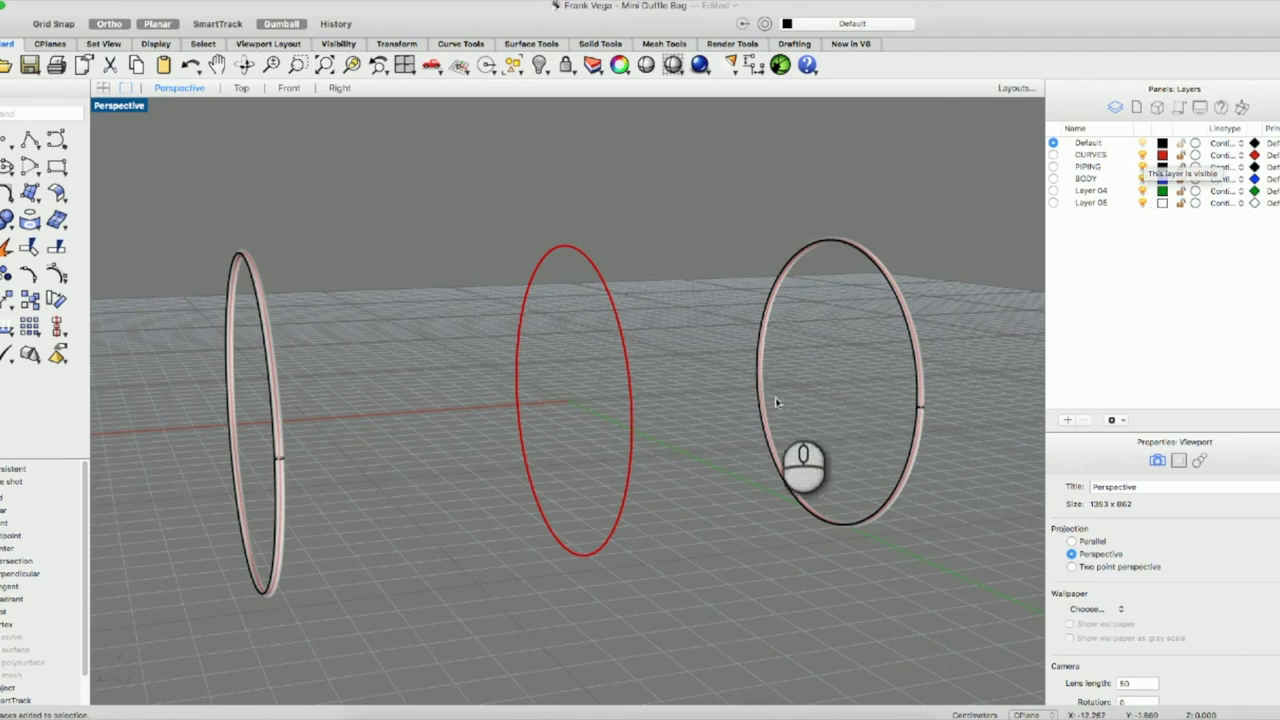
{"action": "left_click", "coordinate": [632, 425]}
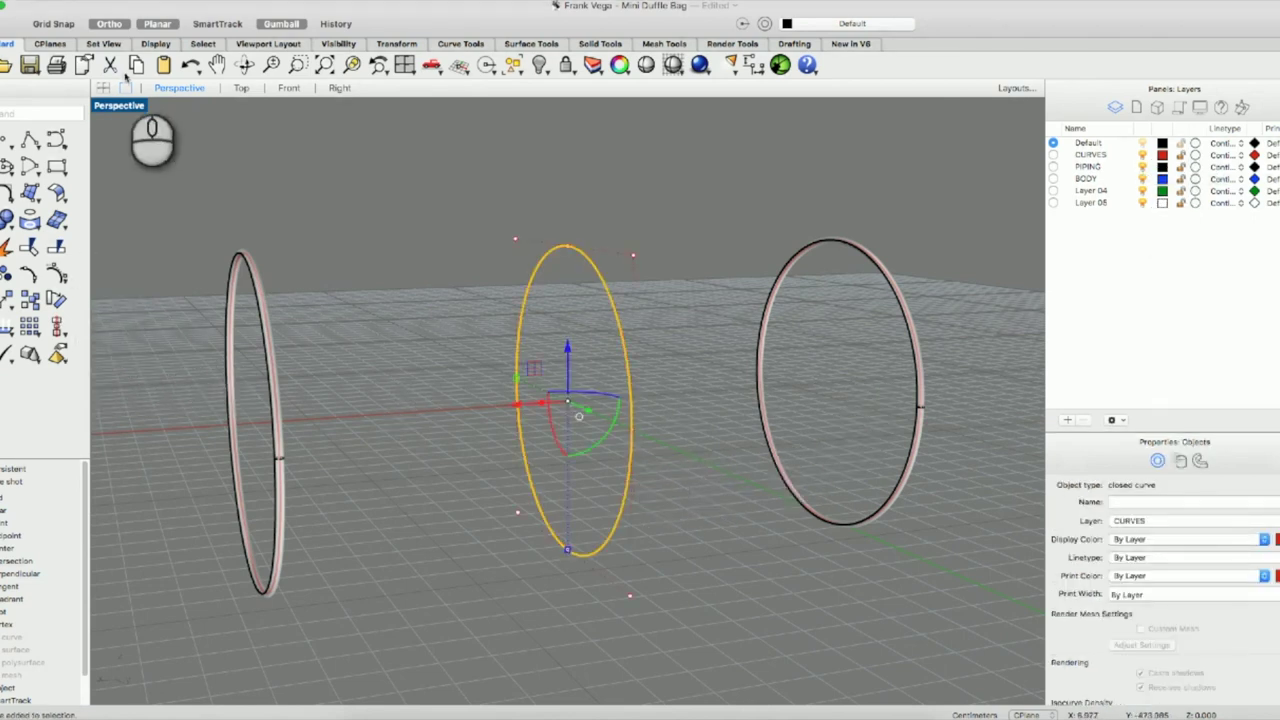
{"action": "double_click", "coordinate": [122, 105]}
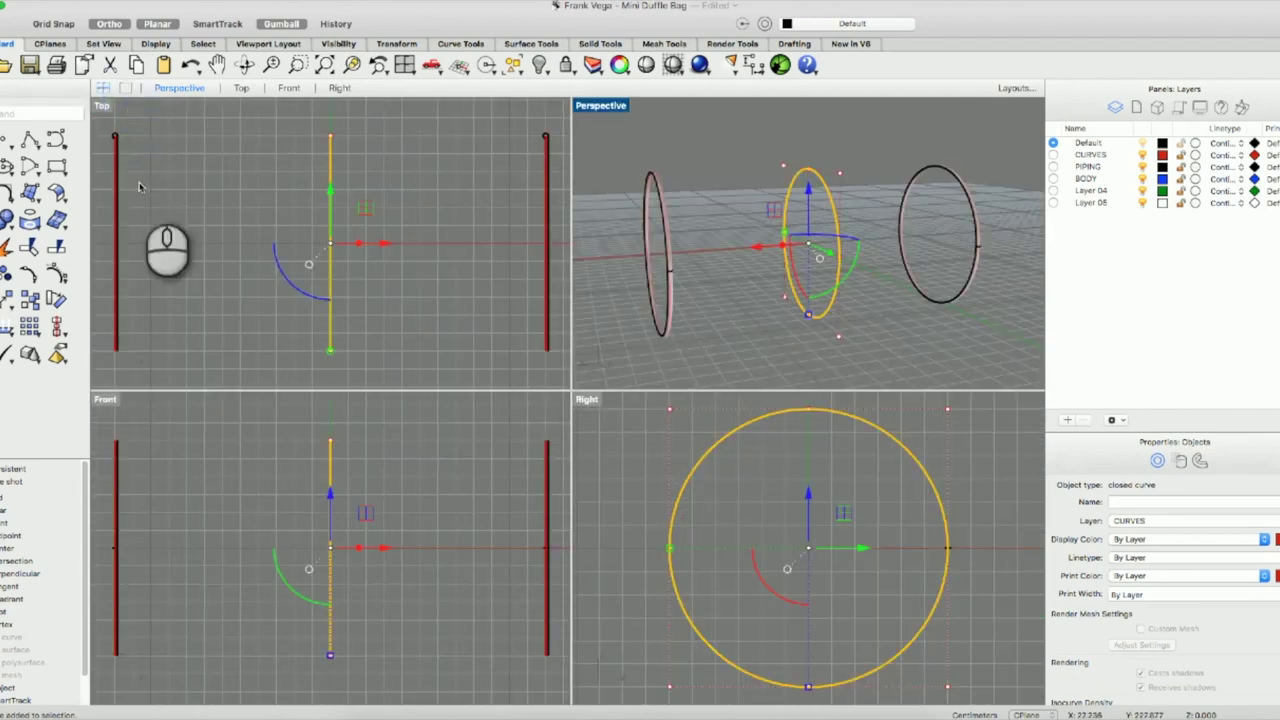
{"action": "left_click", "coordinate": [32, 300]}
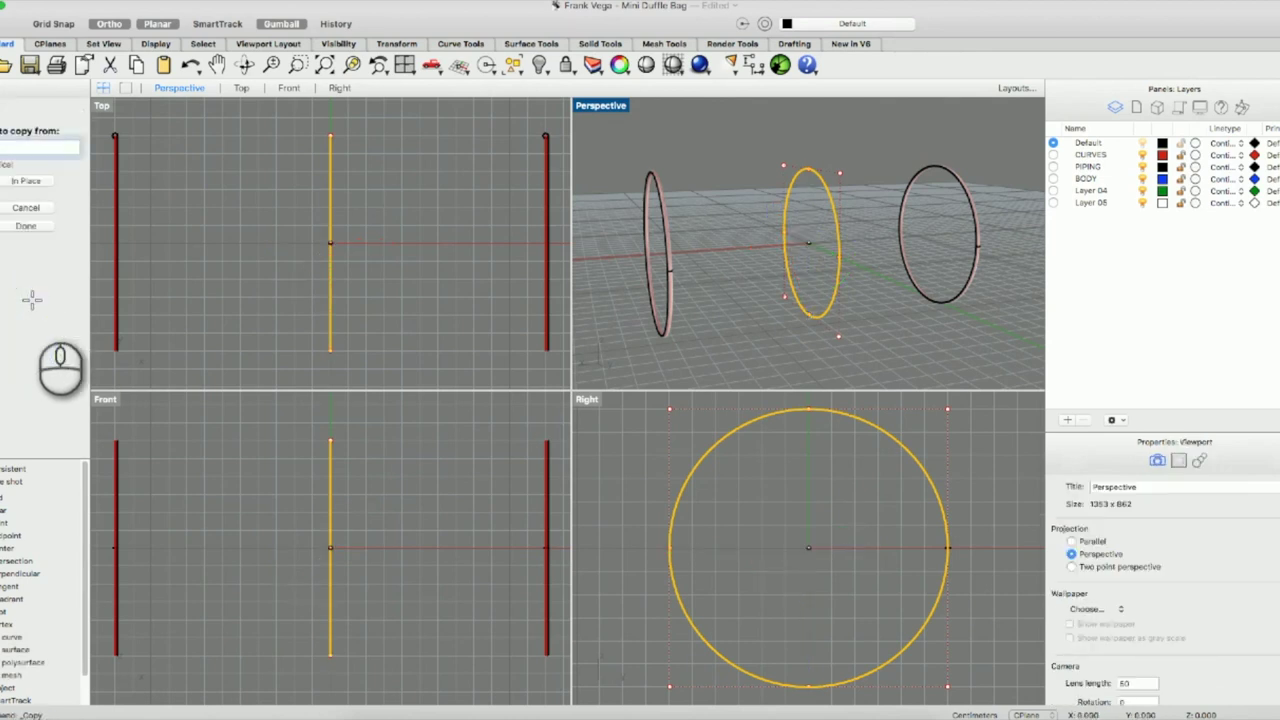
{"action": "left_click", "coordinate": [32, 300]}
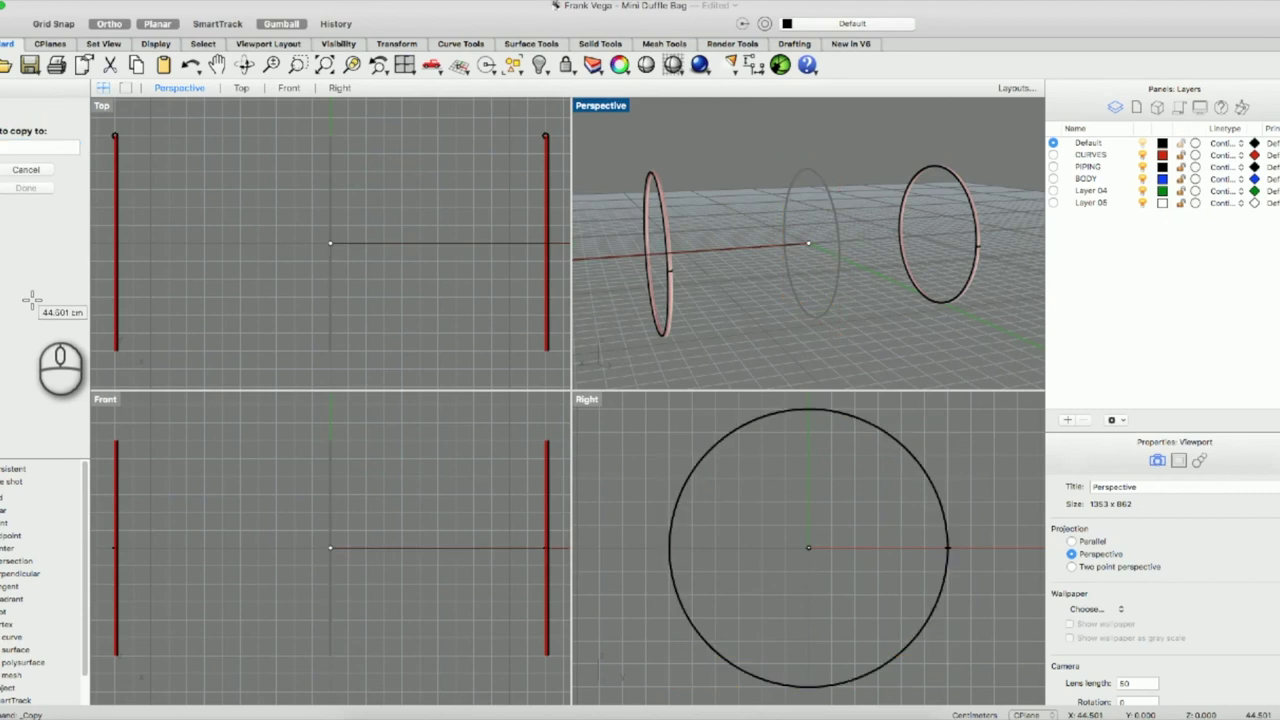
{"action": "type", "text": "6"}
{"action": "key", "text": "Return"}
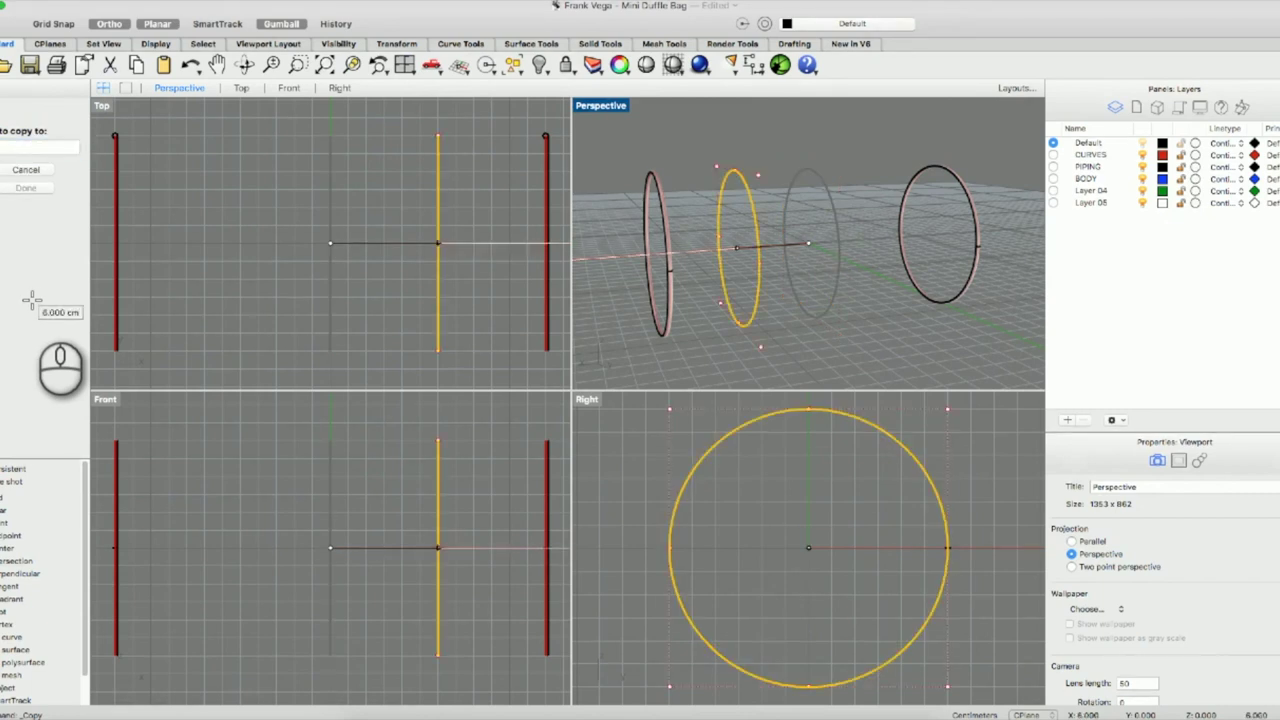
{"action": "left_click", "coordinate": [451, 551]}
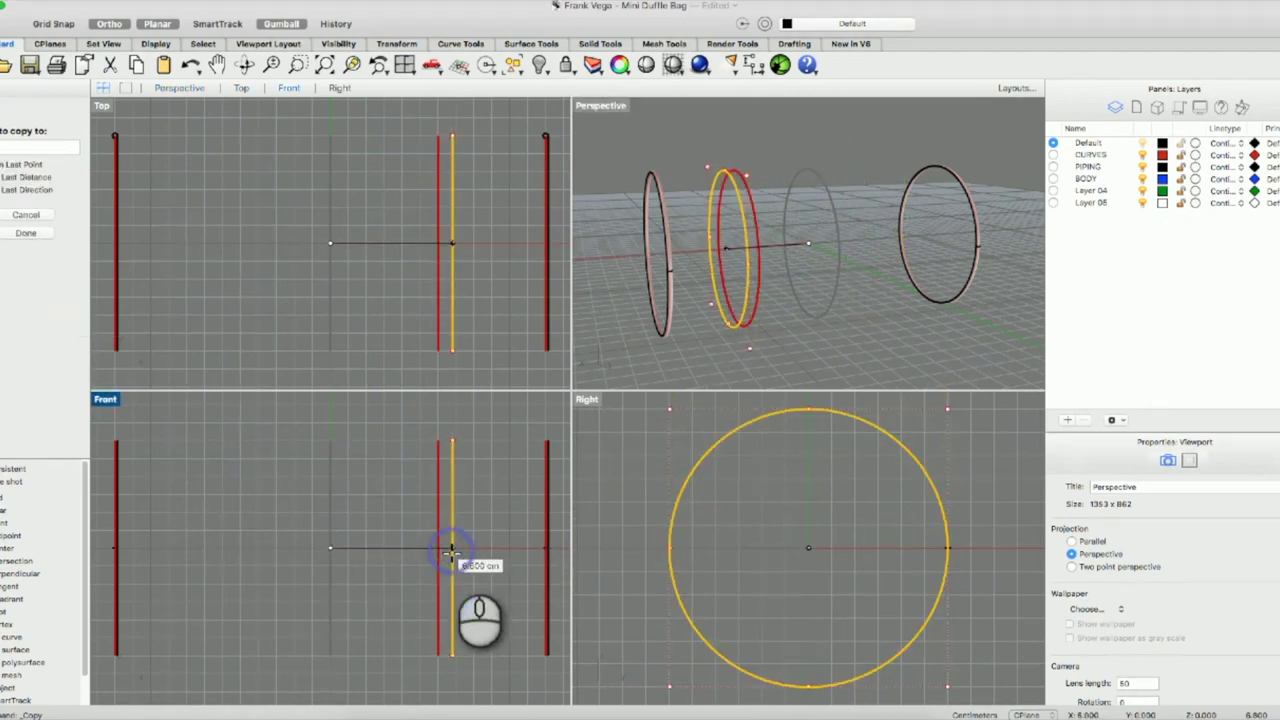
{"action": "type", "text": "6"}
{"action": "key", "text": "Return"}
{"action": "left_click", "coordinate": [220, 552]}
{"action": "right_click", "coordinate": [223, 523]}
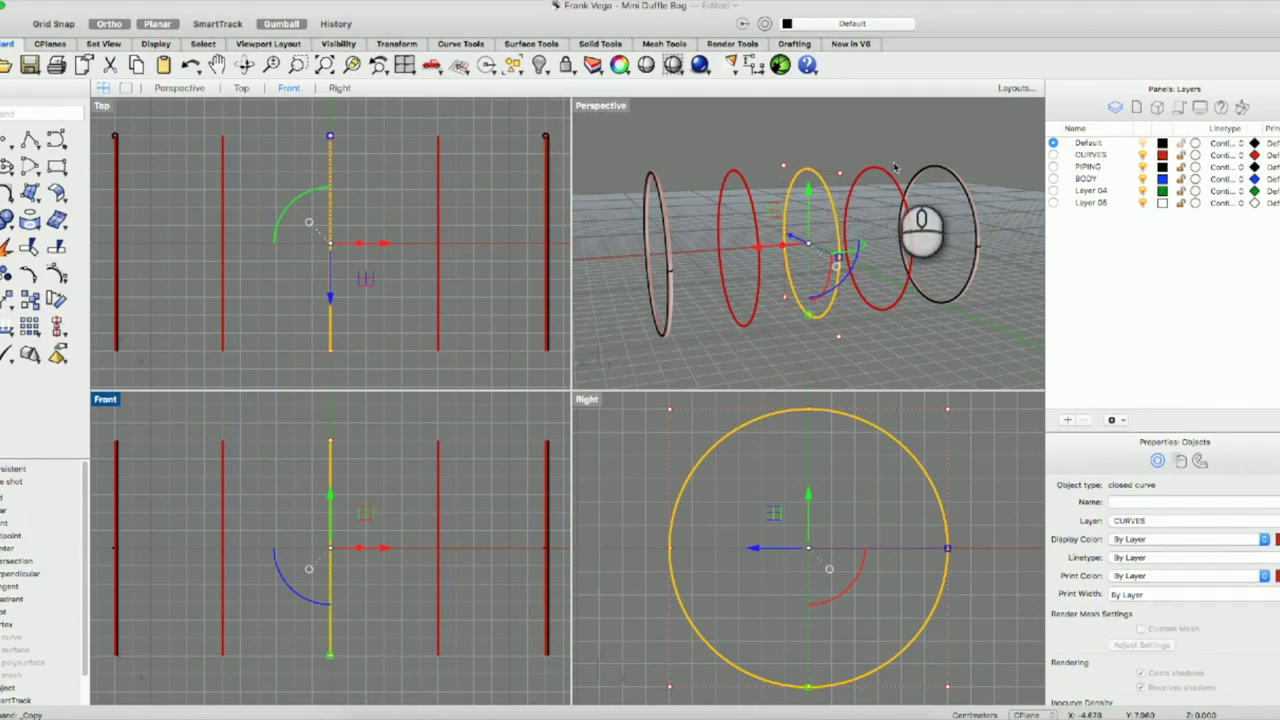
{"action": "left_click", "coordinate": [882, 131]}
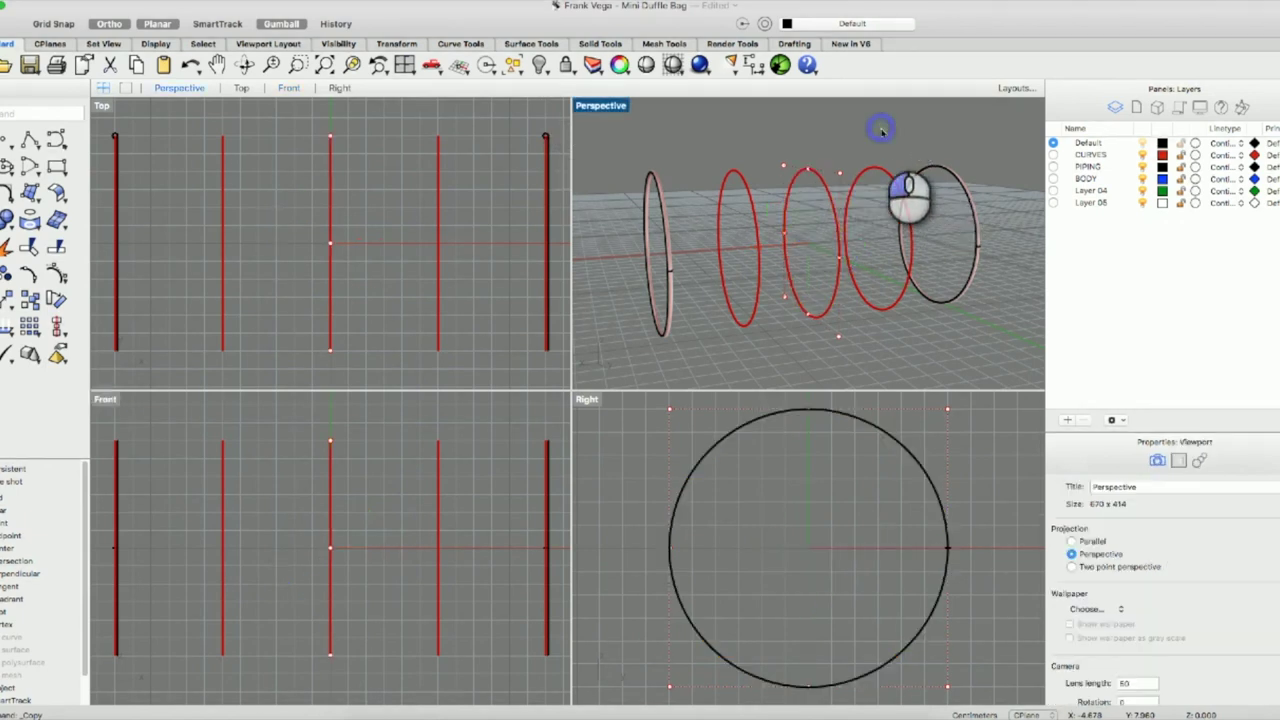
Hide the PIPING layer and turn on History recording.
{"action": "left_click", "coordinate": [1143, 167]}
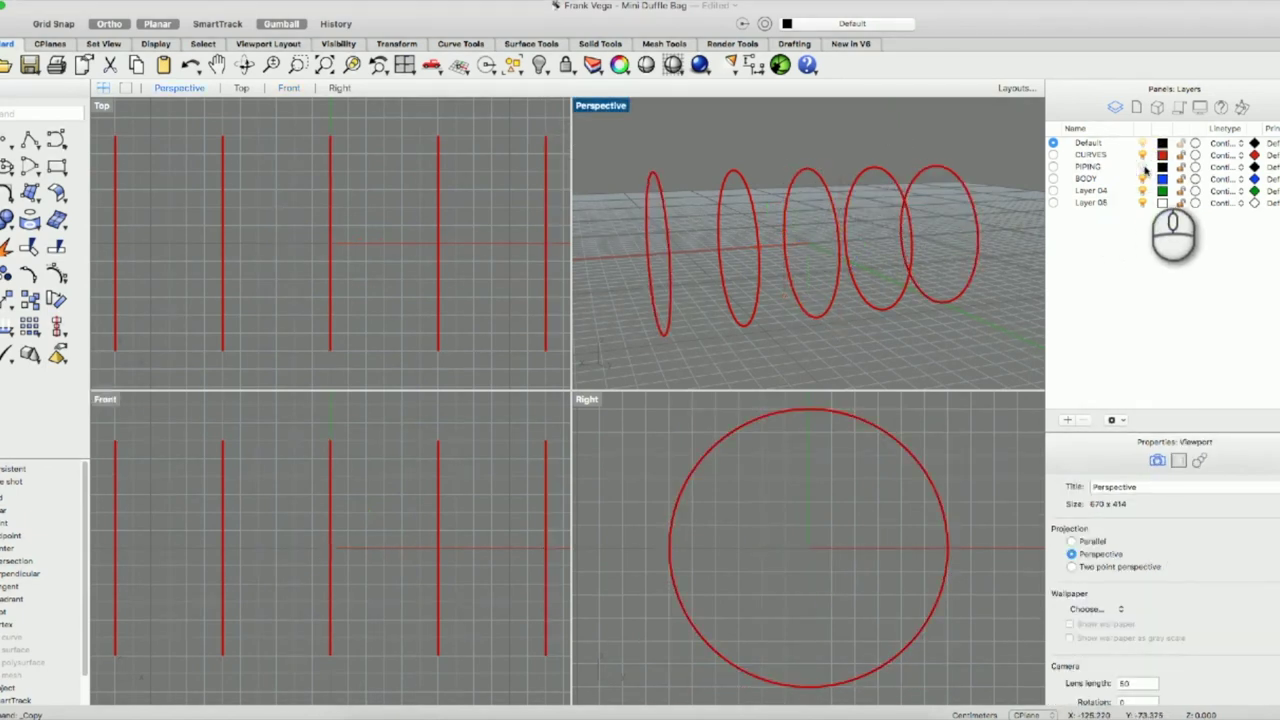
{"action": "scroll", "coordinate": [778, 283], "scroll_direction": "down", "scroll_amount": 5}
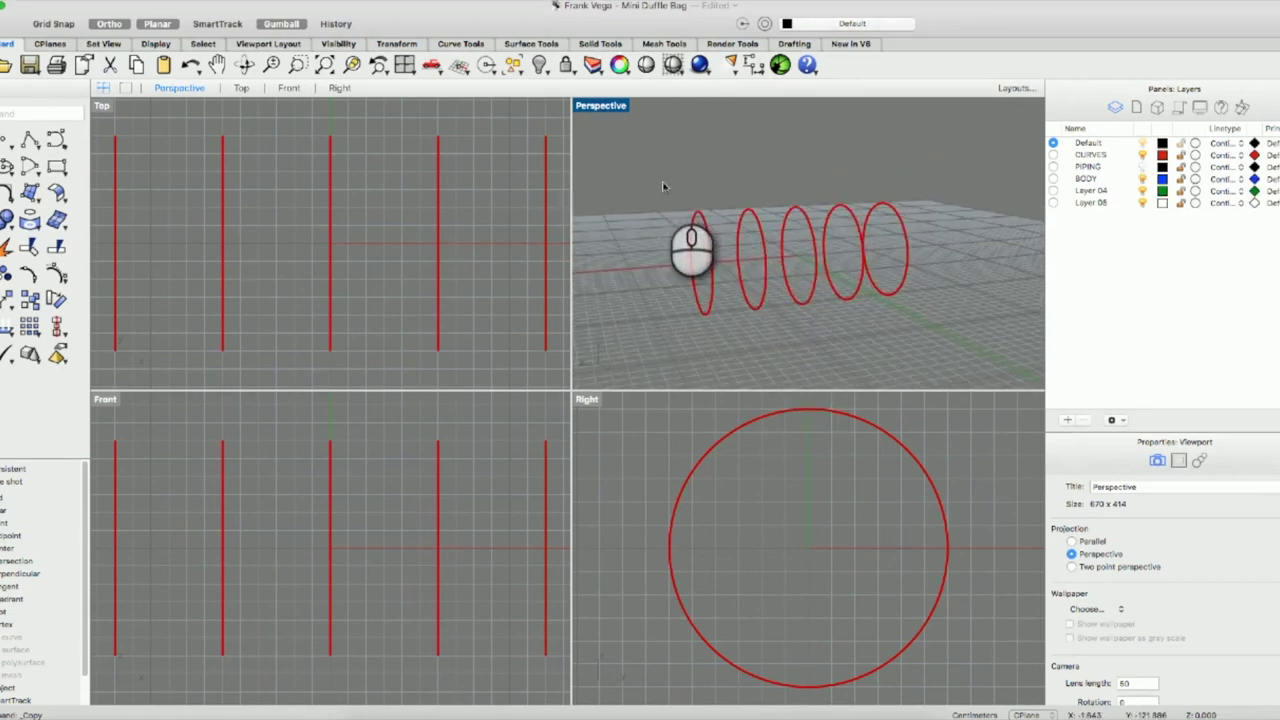
{"action": "left_click", "coordinate": [341, 26]}
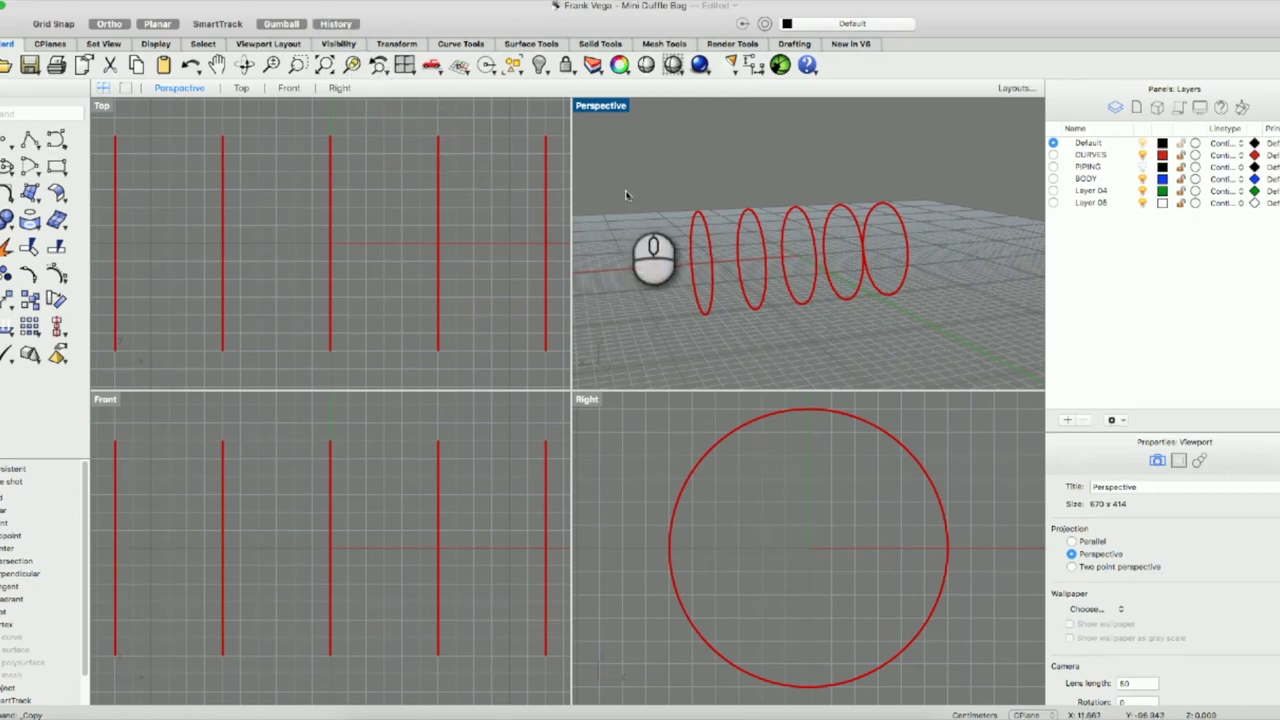
Start a Loft through all five circles and move each circle's seam point to its top quadrant.
{"action": "left_click_drag", "start_coordinate": [668, 187], "coordinate": [931, 326]}
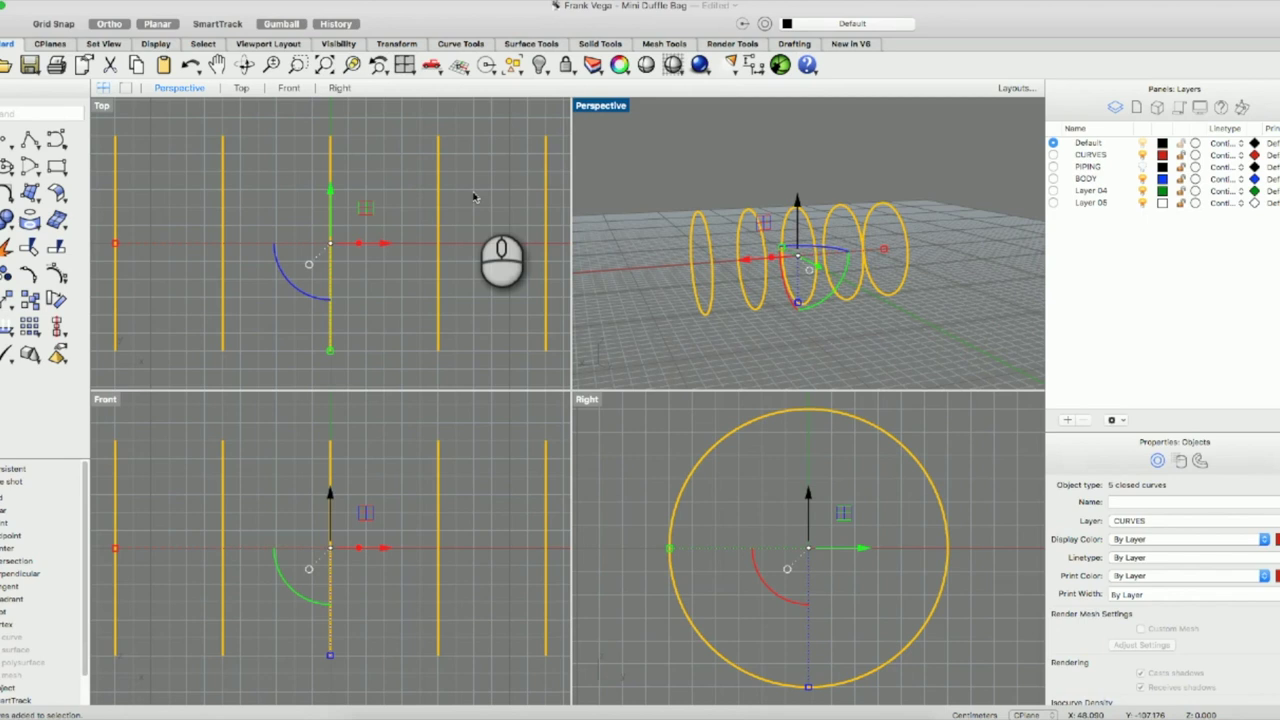
{"action": "key", "text": "Up"}
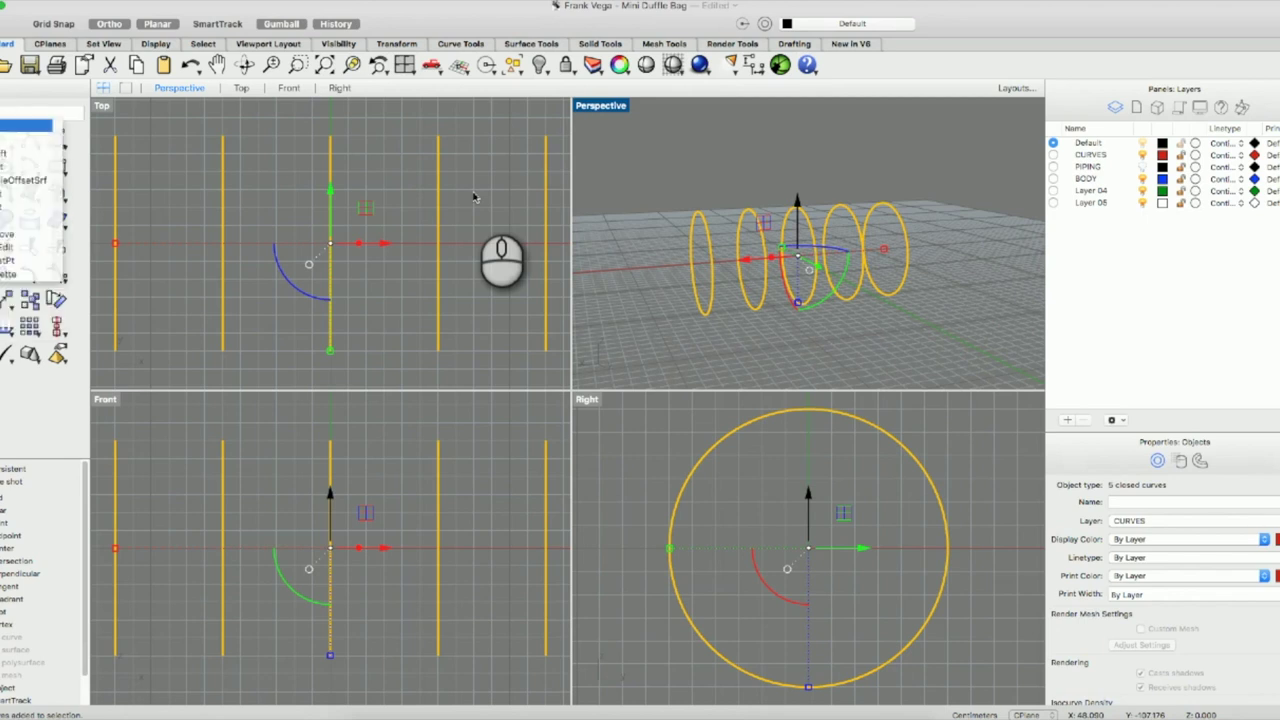
{"action": "key", "text": "Return"}
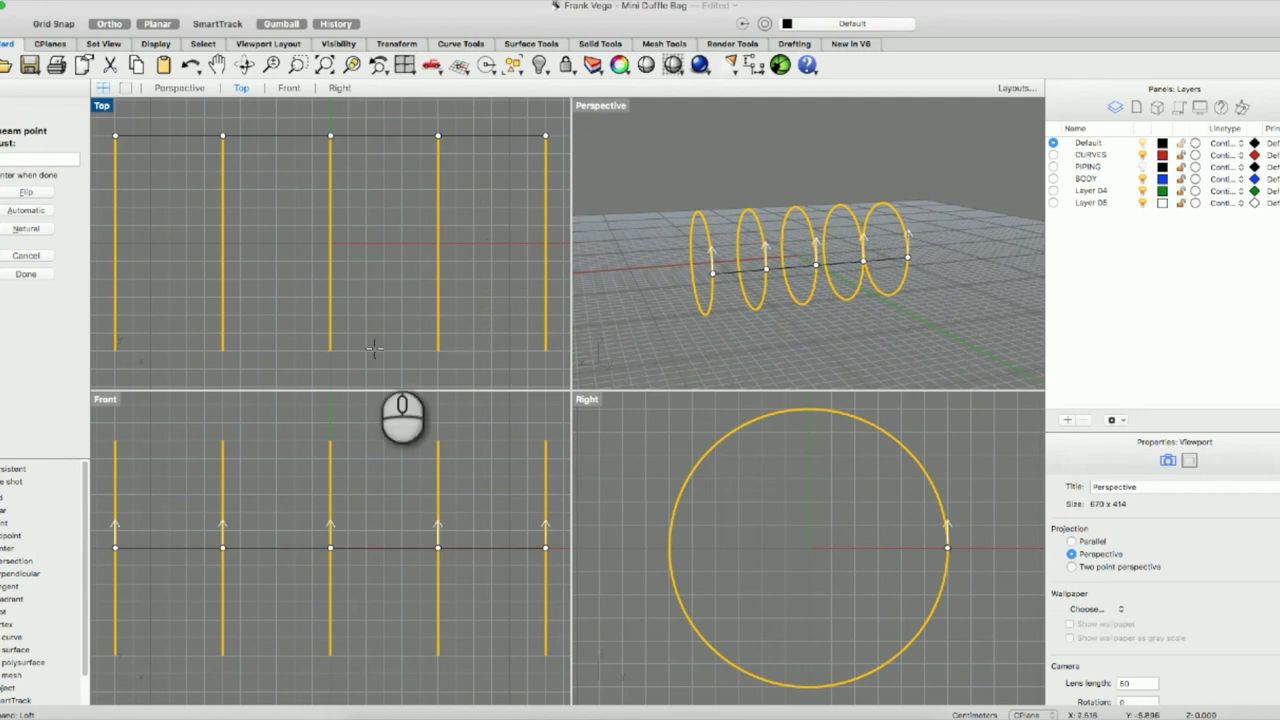
{"action": "left_click", "coordinate": [251, 499]}
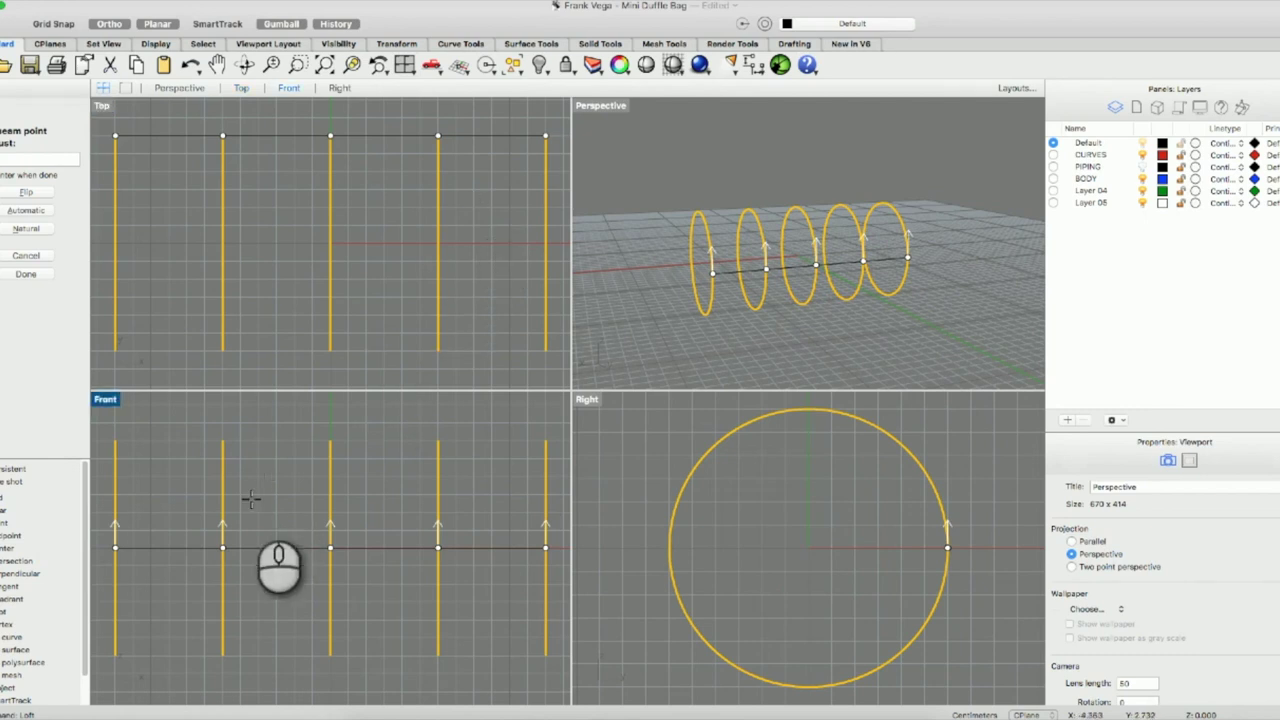
{"action": "left_click", "coordinate": [718, 293]}
{"action": "left_click", "coordinate": [948, 548]}
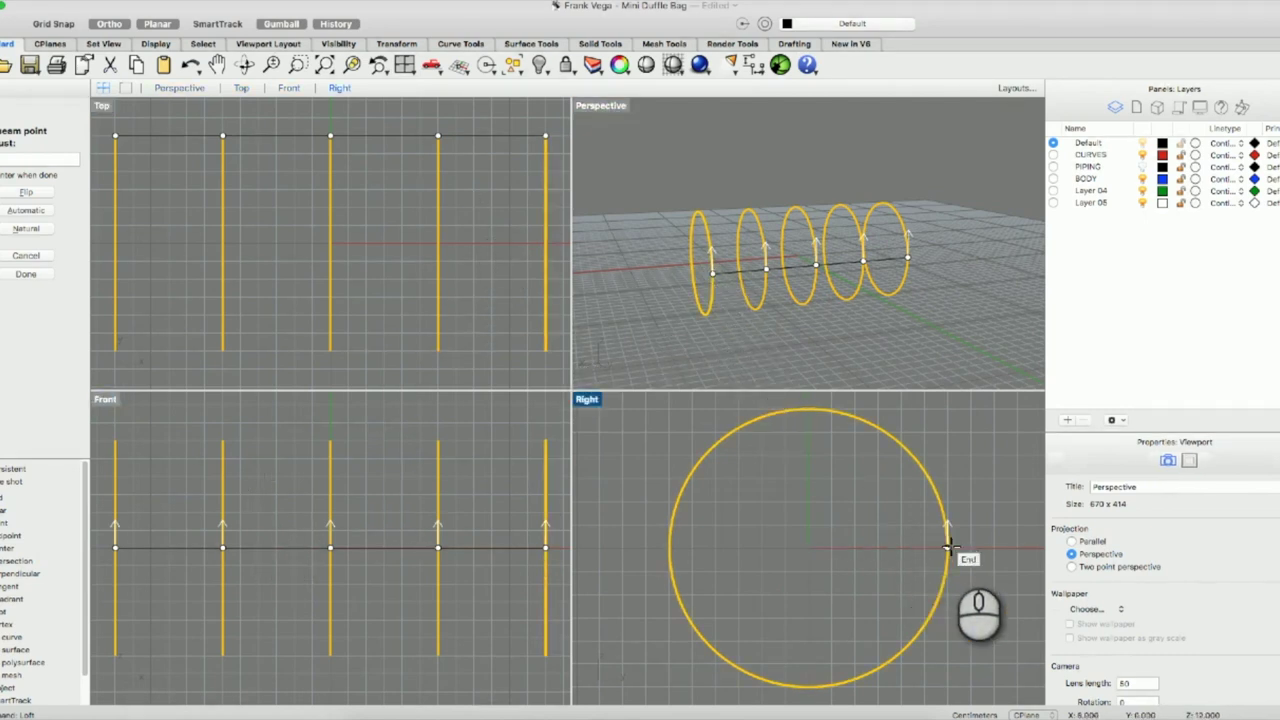
{"action": "left_click_drag", "start_coordinate": [948, 548], "coordinate": [809, 410]}
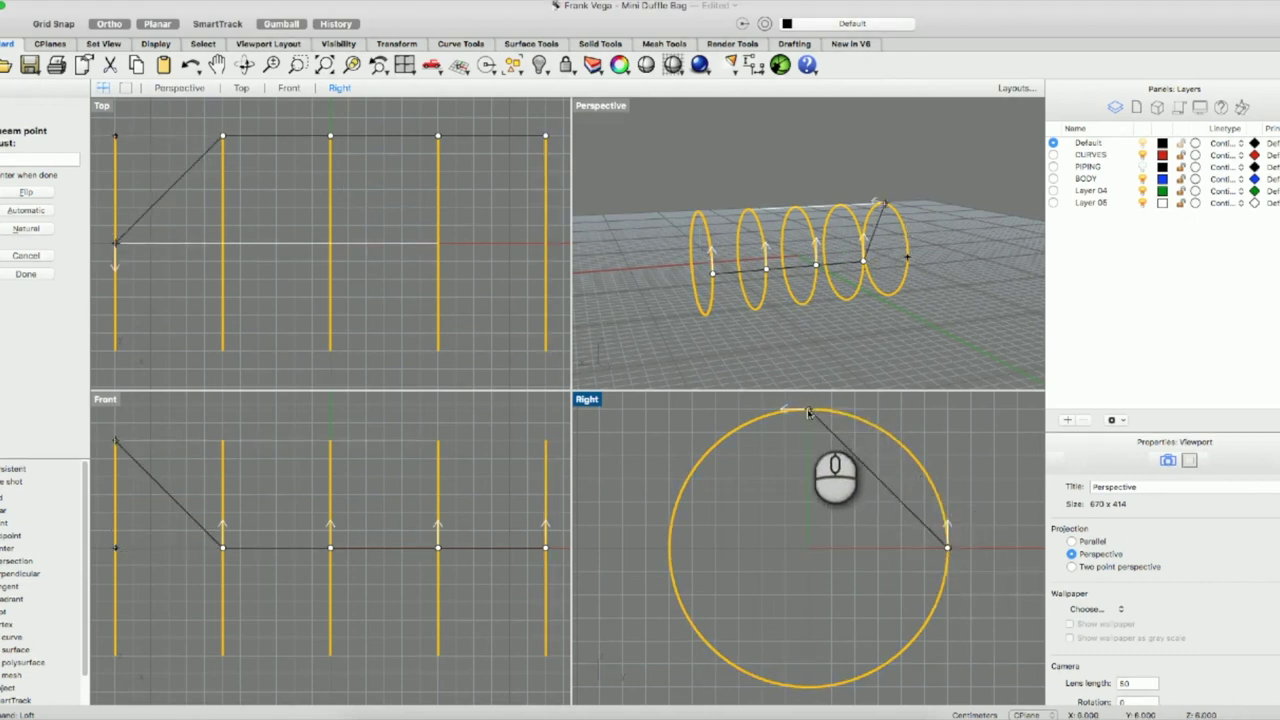
{"action": "left_click_drag", "start_coordinate": [948, 548], "coordinate": [809, 410]}
{"action": "left_click_drag", "start_coordinate": [948, 548], "coordinate": [826, 418]}
{"action": "left_click", "coordinate": [809, 410]}
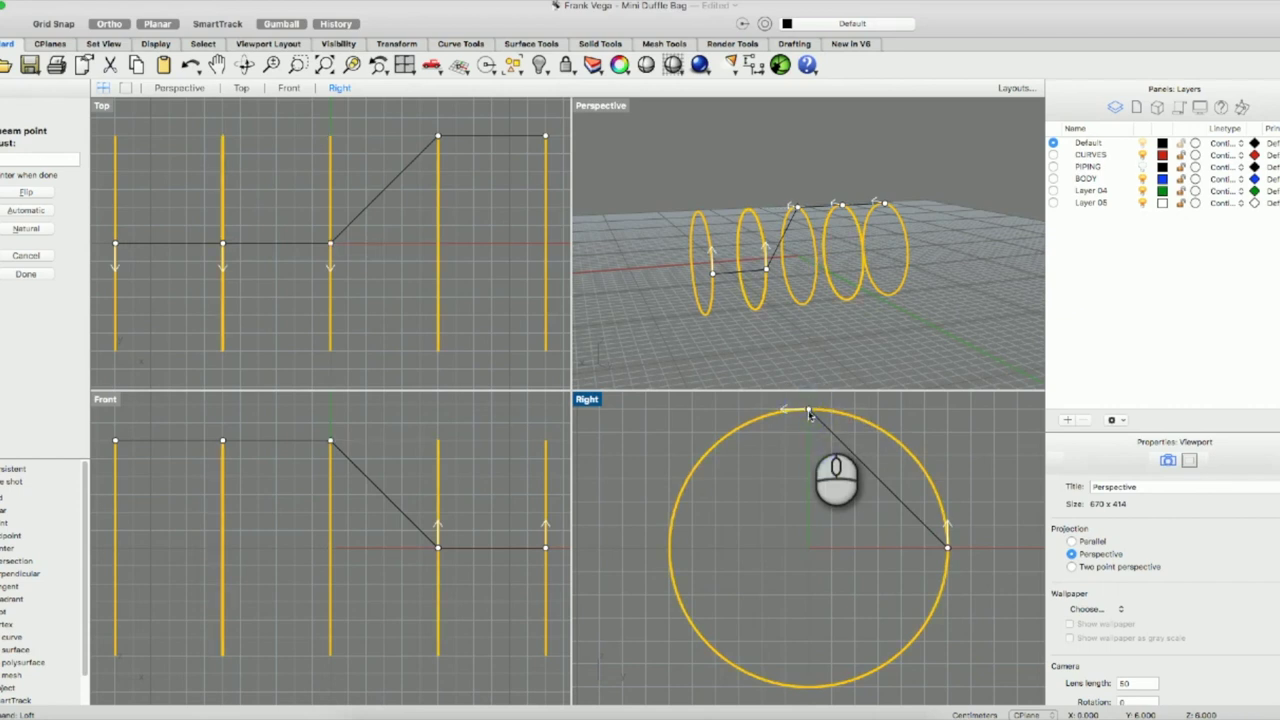
{"action": "left_click", "coordinate": [947, 548]}
{"action": "left_click_drag", "start_coordinate": [947, 548], "coordinate": [809, 410]}
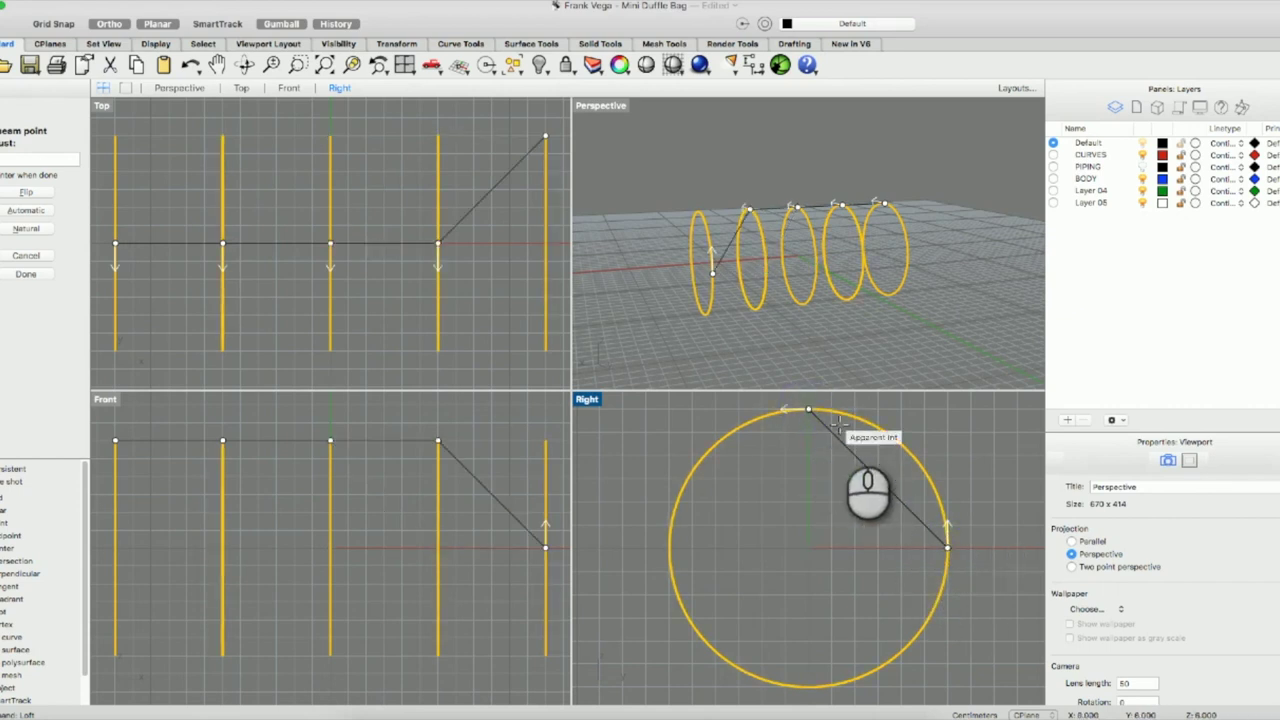
{"action": "left_click_drag", "start_coordinate": [947, 548], "coordinate": [808, 412]}
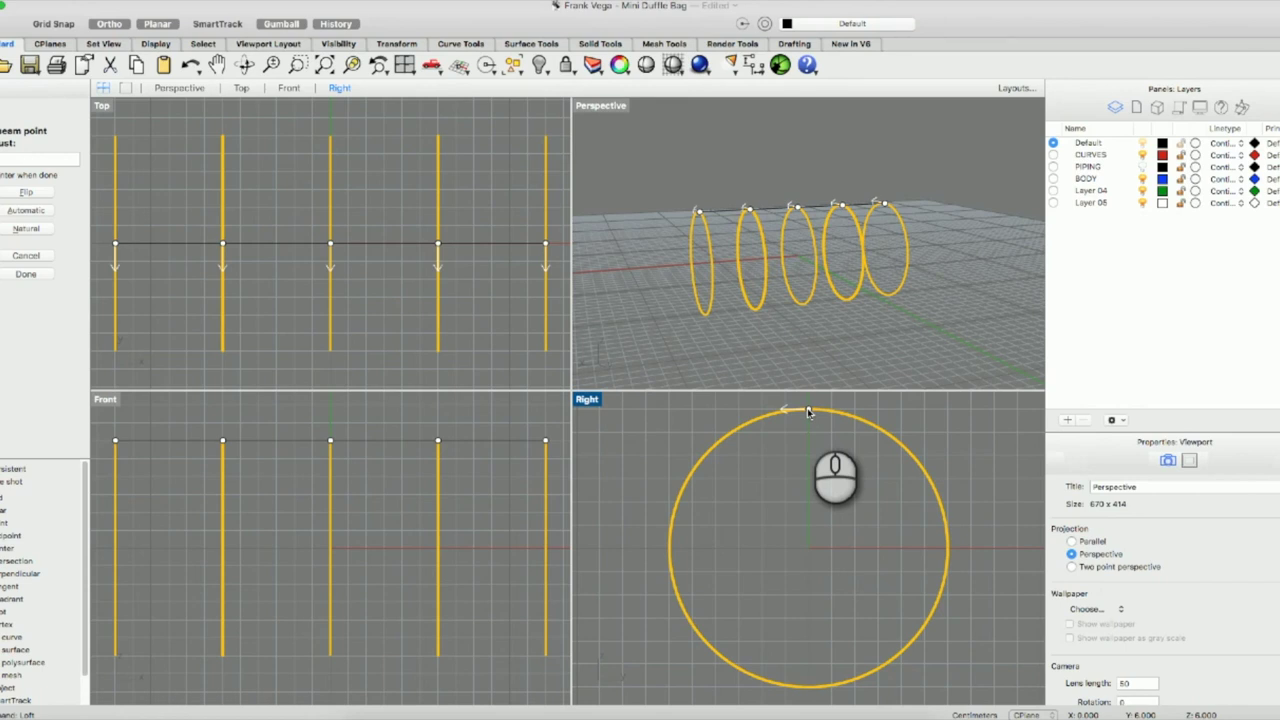
Create the body loft with Normal style, Split at tangents on, Closed loft off and no cross-section simplification.
{"action": "key", "text": "Return"}
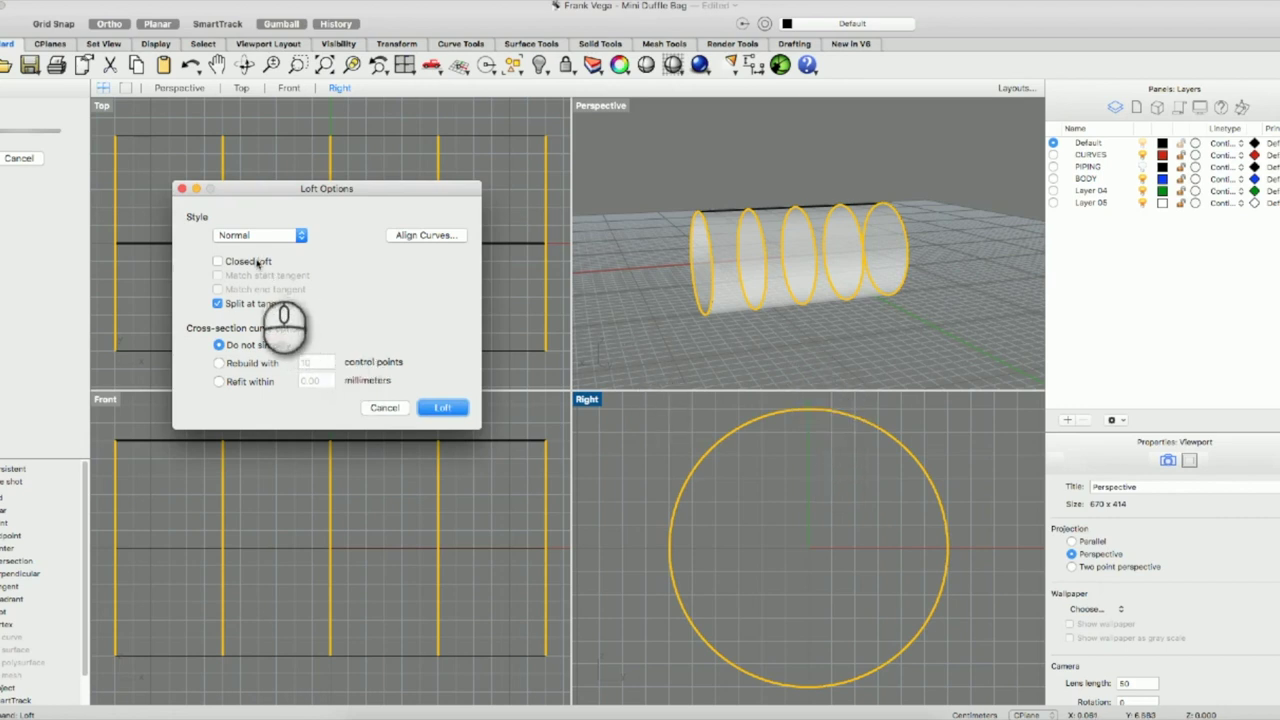
{"action": "left_click", "coordinate": [218, 261]}
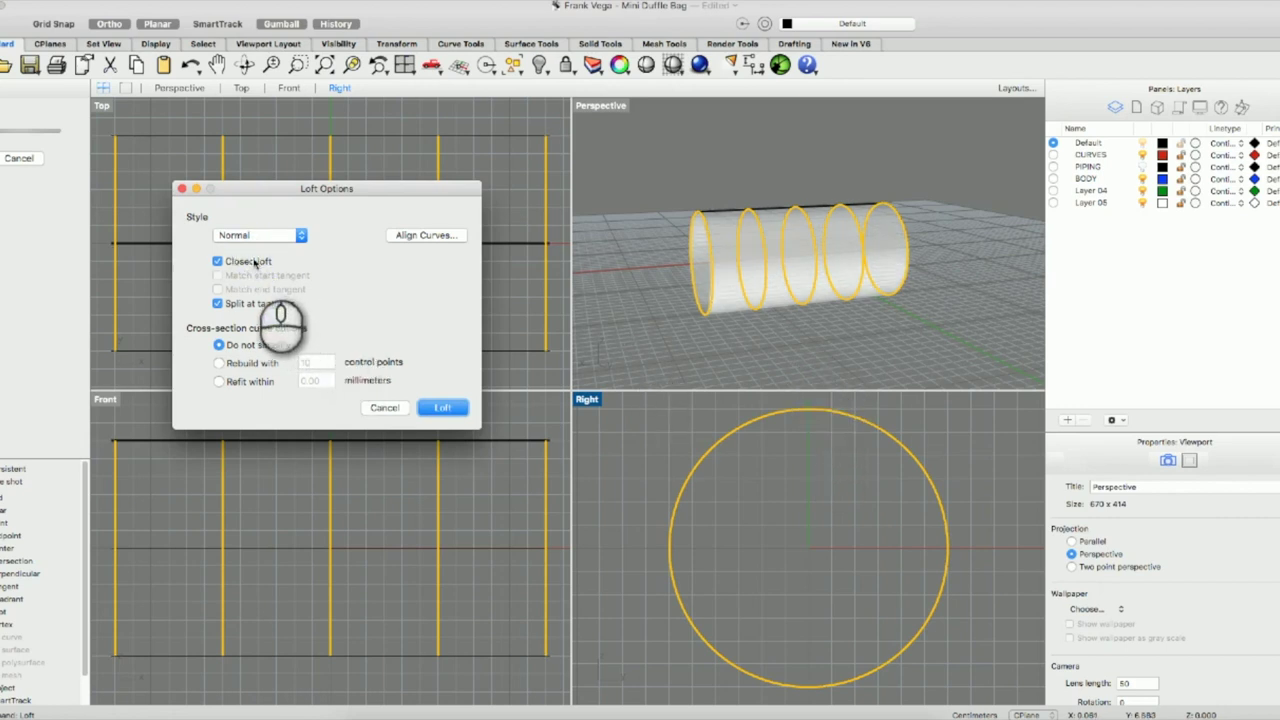
{"action": "left_click", "coordinate": [251, 261]}
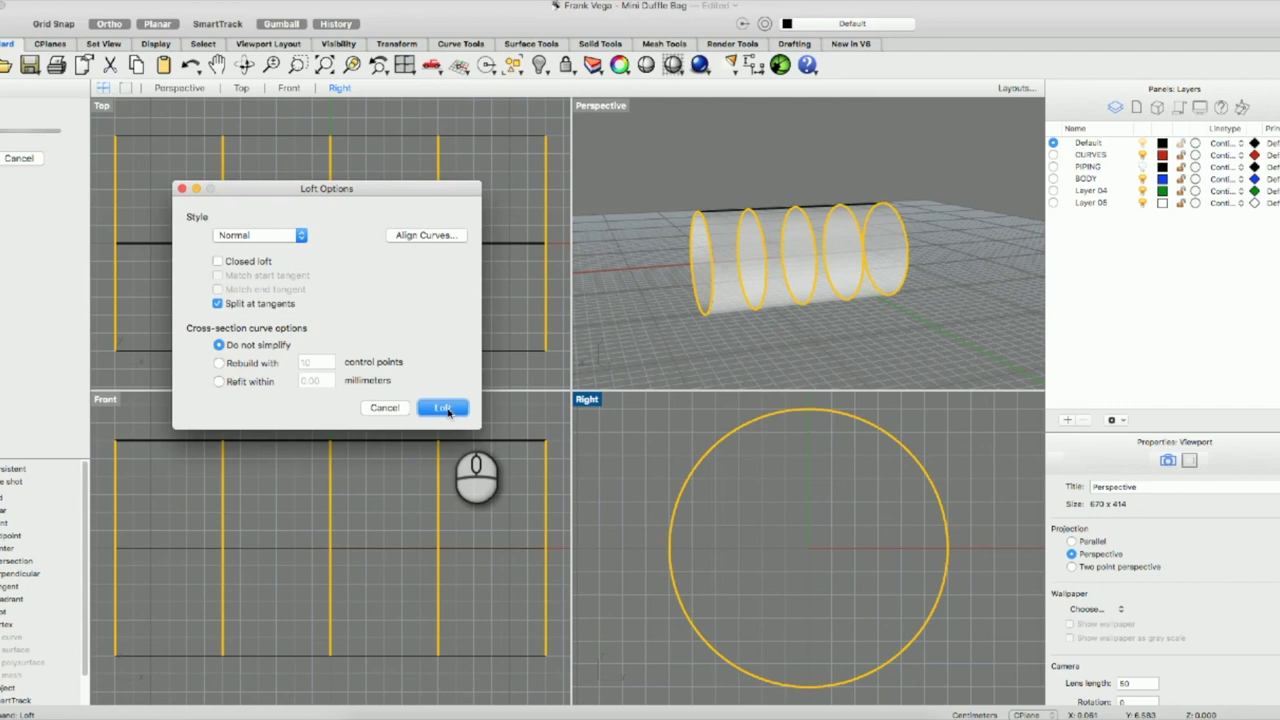
{"action": "left_click", "coordinate": [443, 407]}
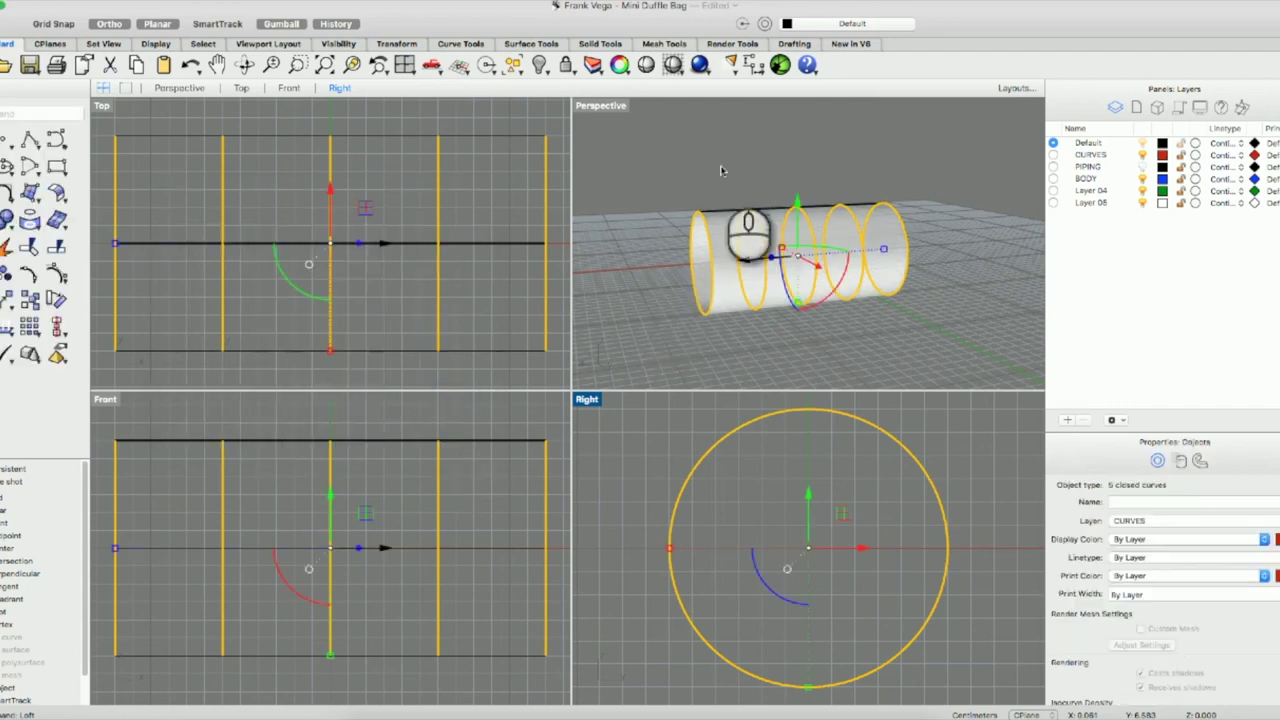
Maximize the Perspective viewport with the lofted body turned to show its opposite open end, and deselect the circles.
{"action": "left_click", "coordinate": [245, 64]}
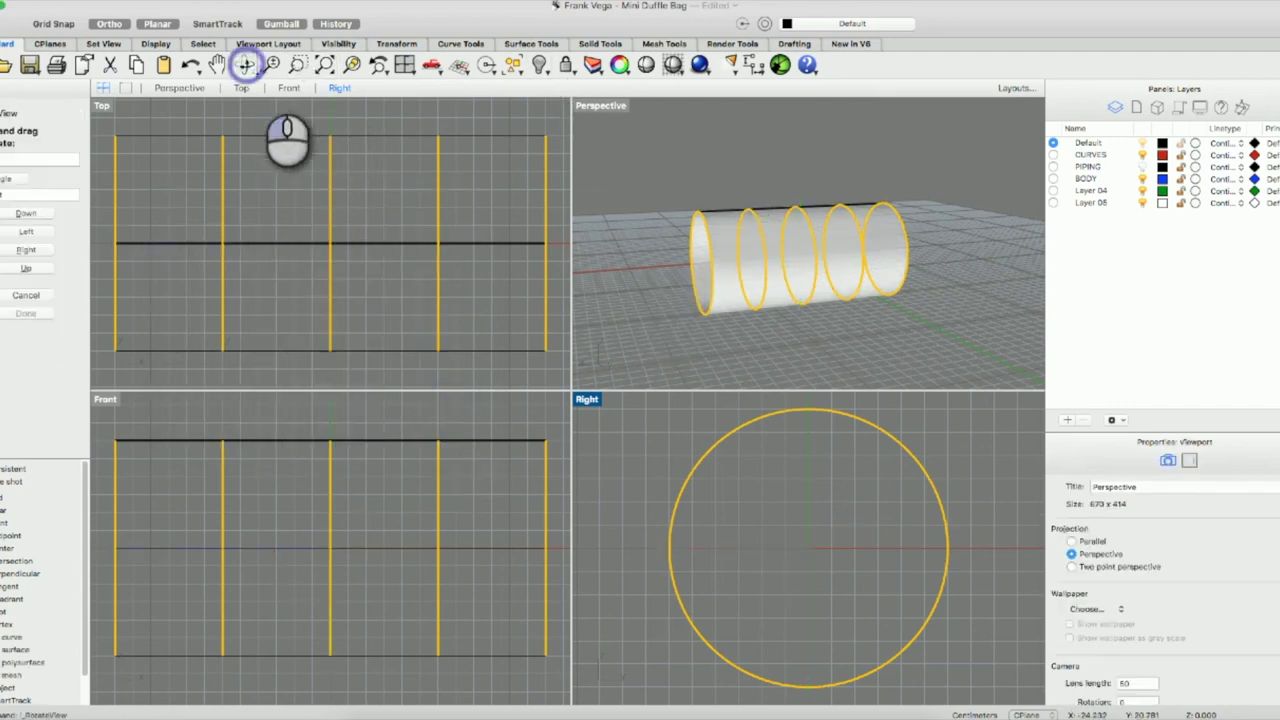
{"action": "left_click_drag", "start_coordinate": [700, 277], "coordinate": [1035, 264]}
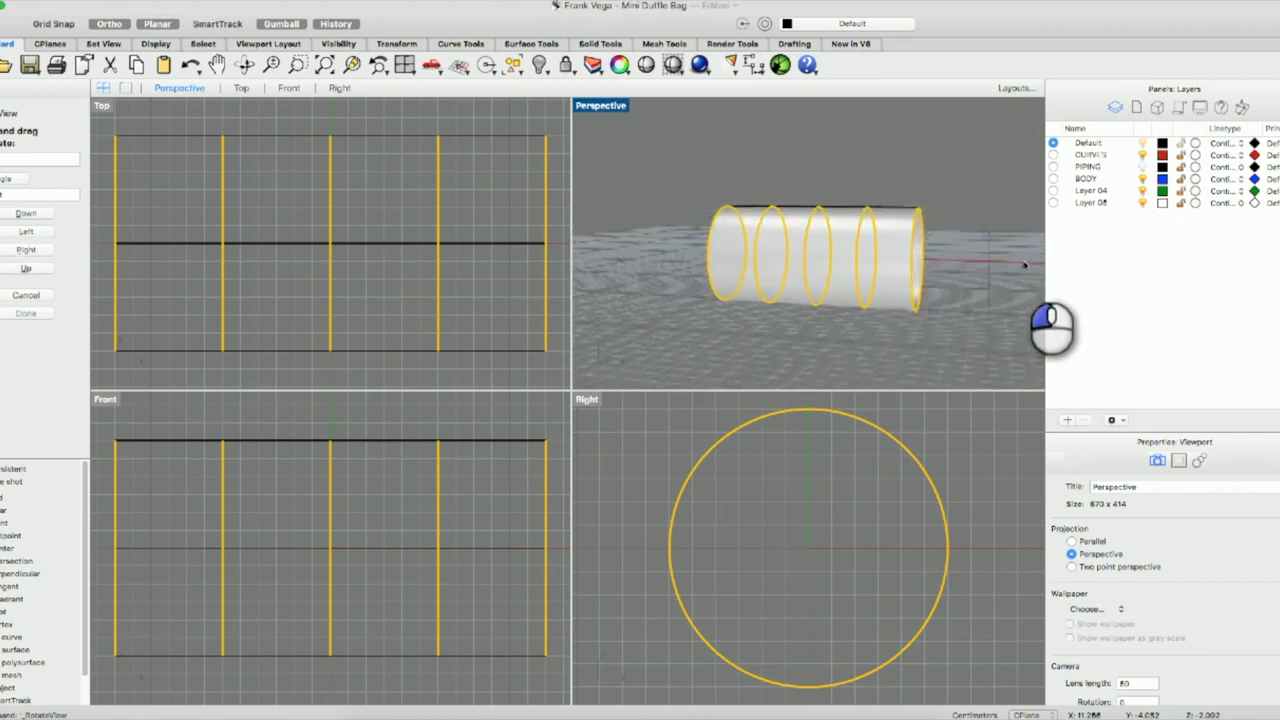
{"action": "left_click", "coordinate": [776, 292]}
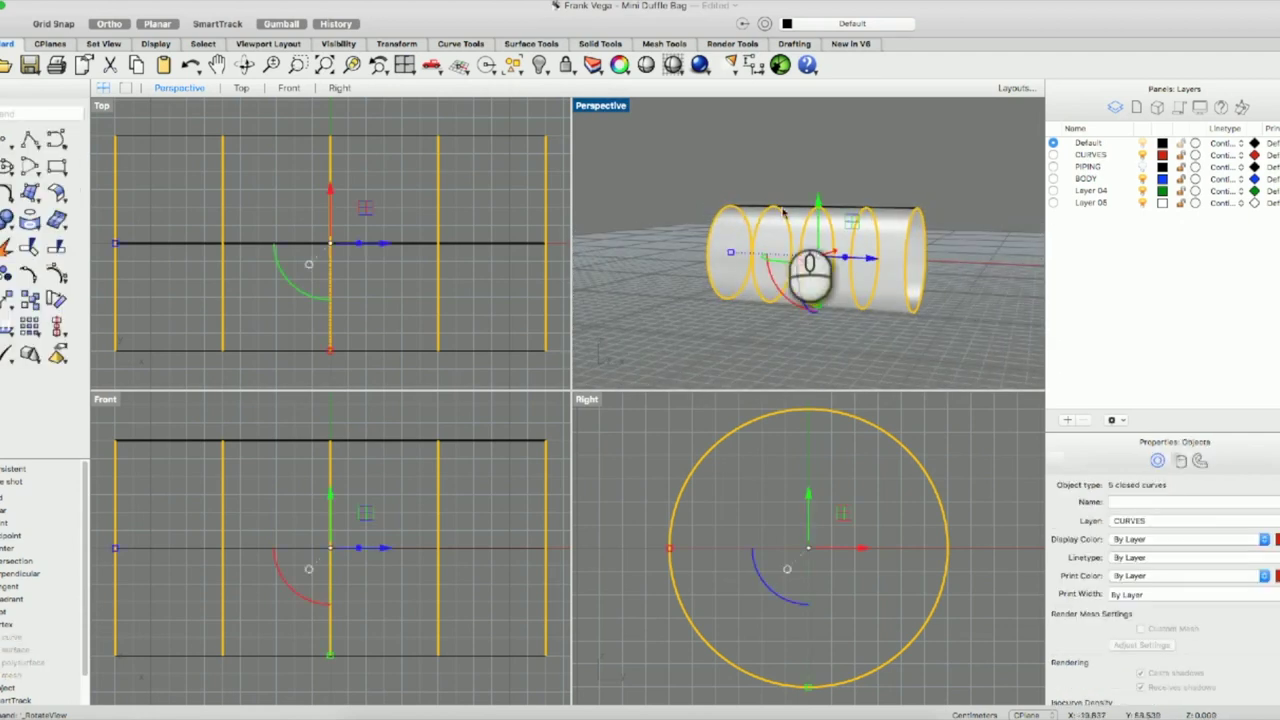
{"action": "double_click", "coordinate": [602, 105]}
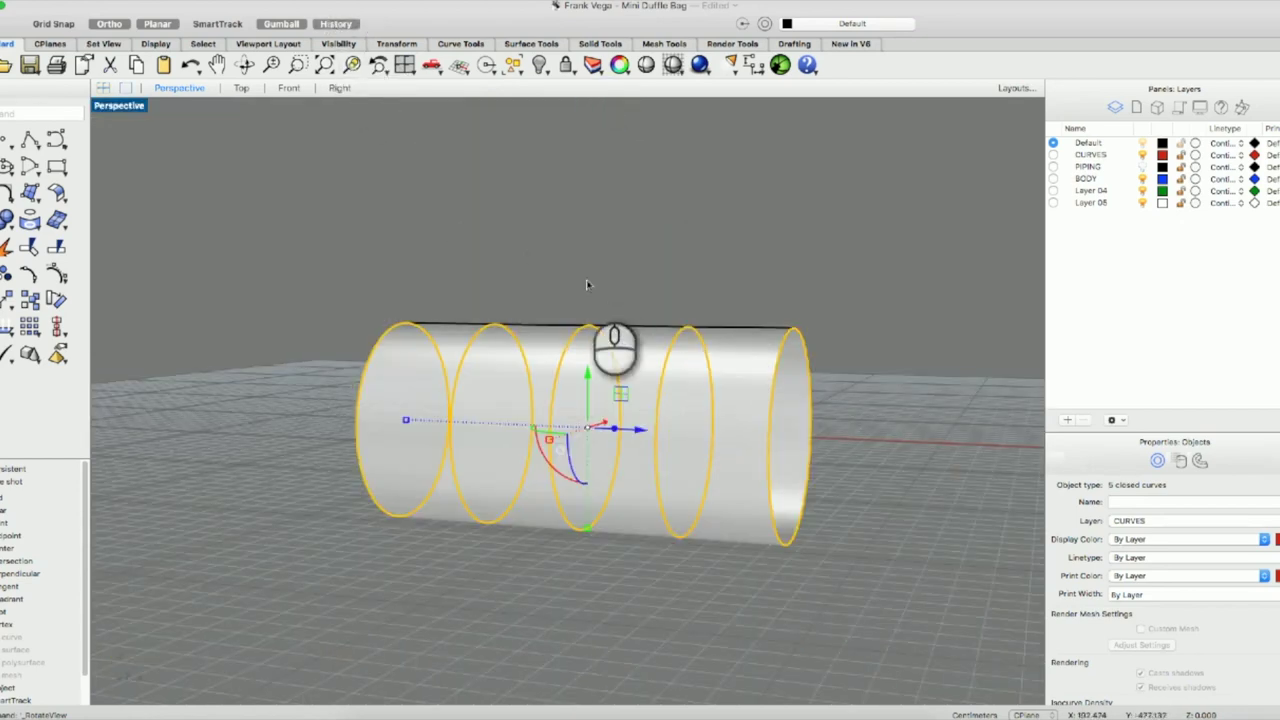
{"action": "left_click", "coordinate": [630, 272]}
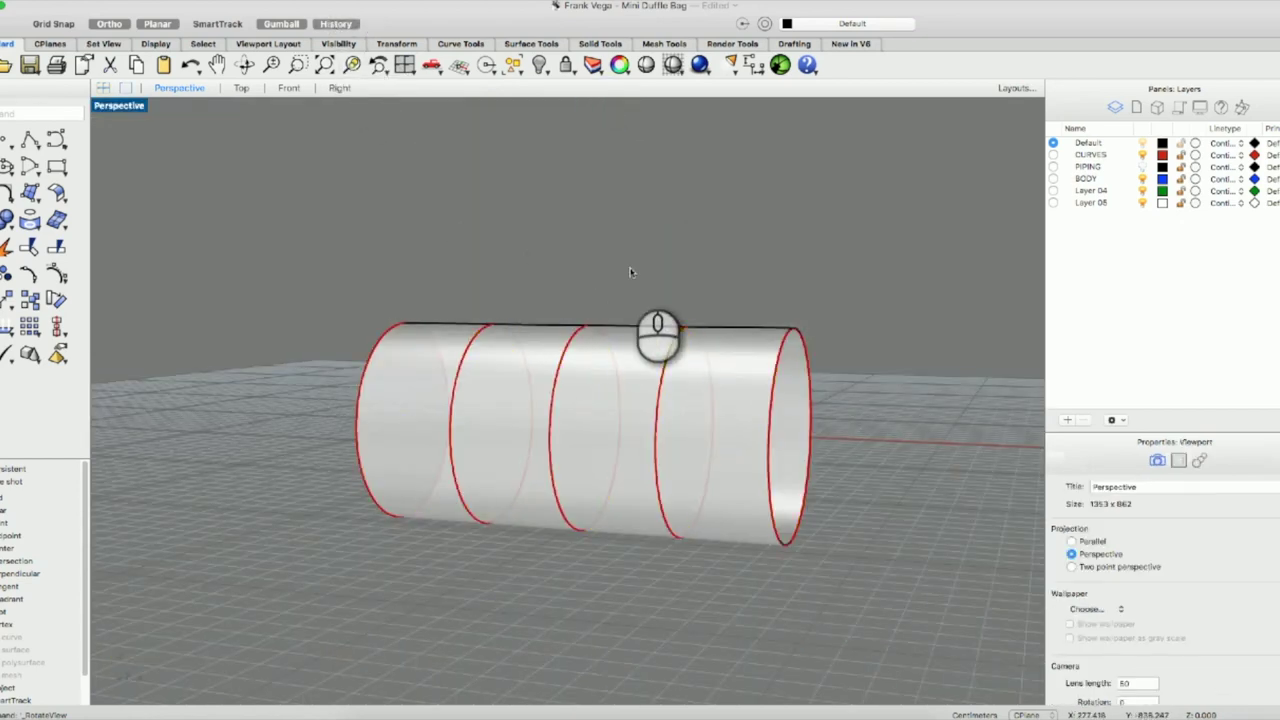
Try reshaping the body by moving the top control point of the second circle from the right end, and undo it.
{"action": "left_click", "coordinate": [666, 368]}
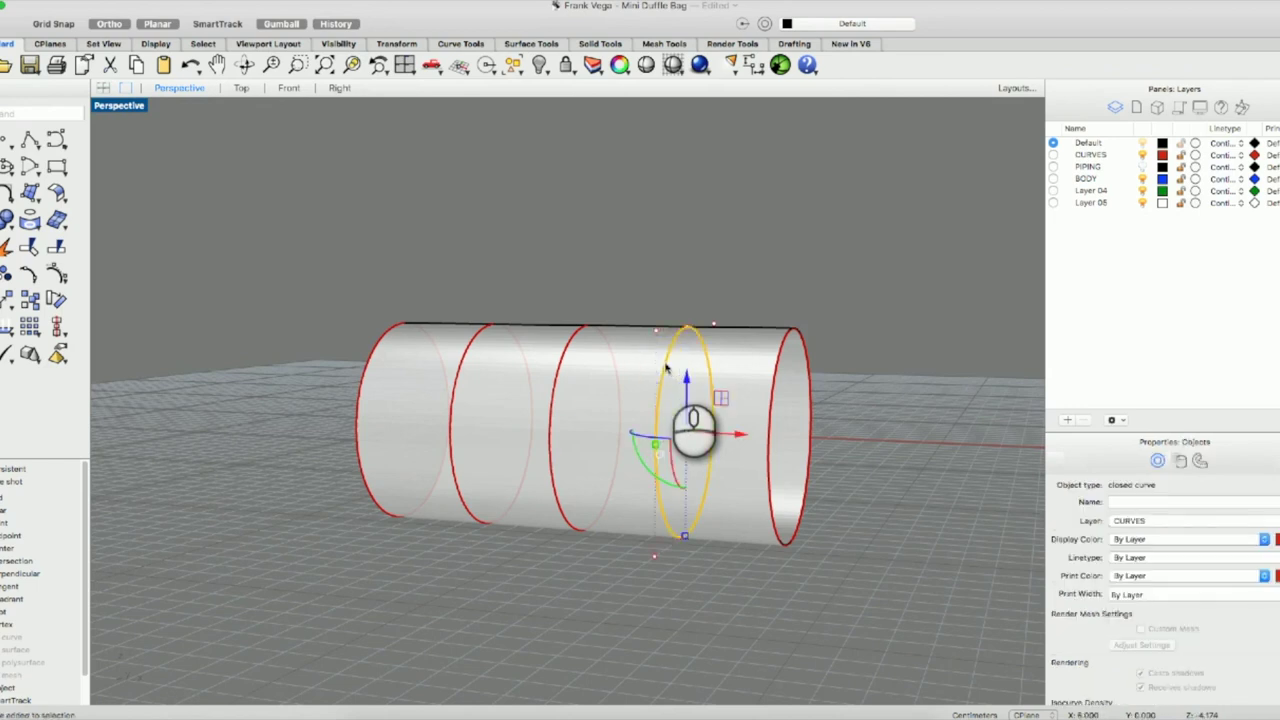
{"action": "left_click_drag", "start_coordinate": [688, 330], "coordinate": [692, 292]}
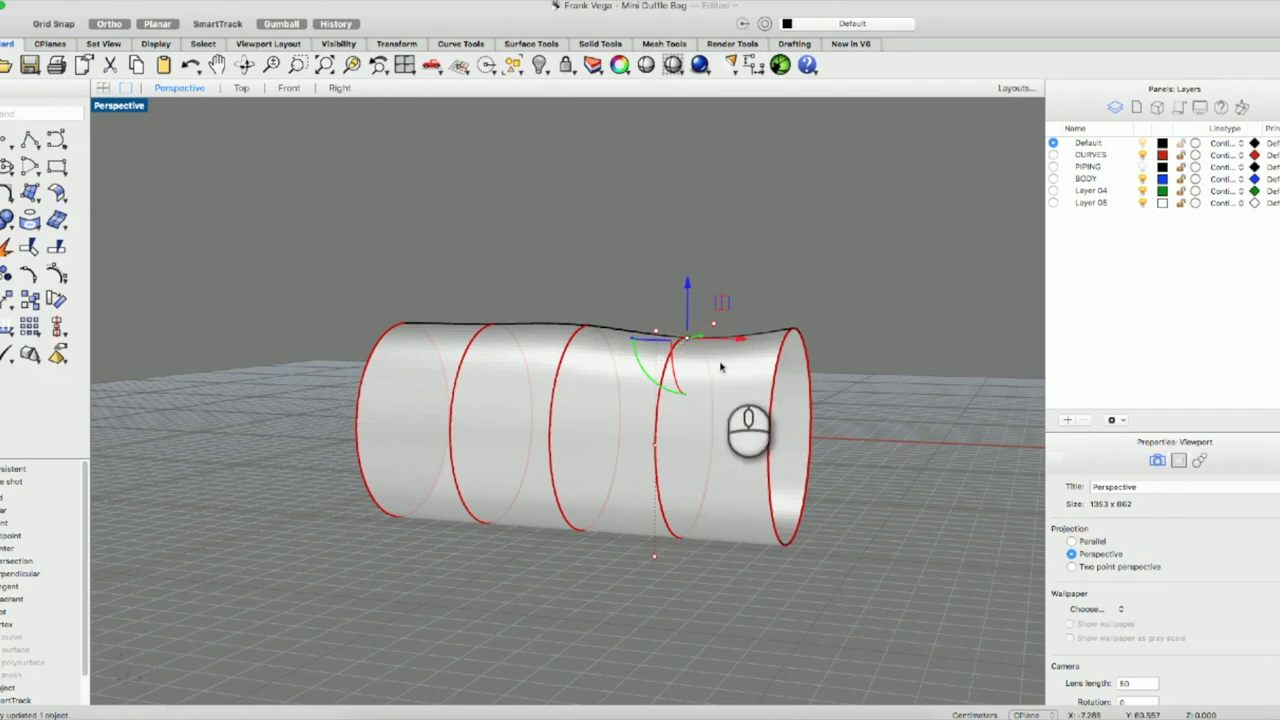
{"action": "key", "text": "super+z"}
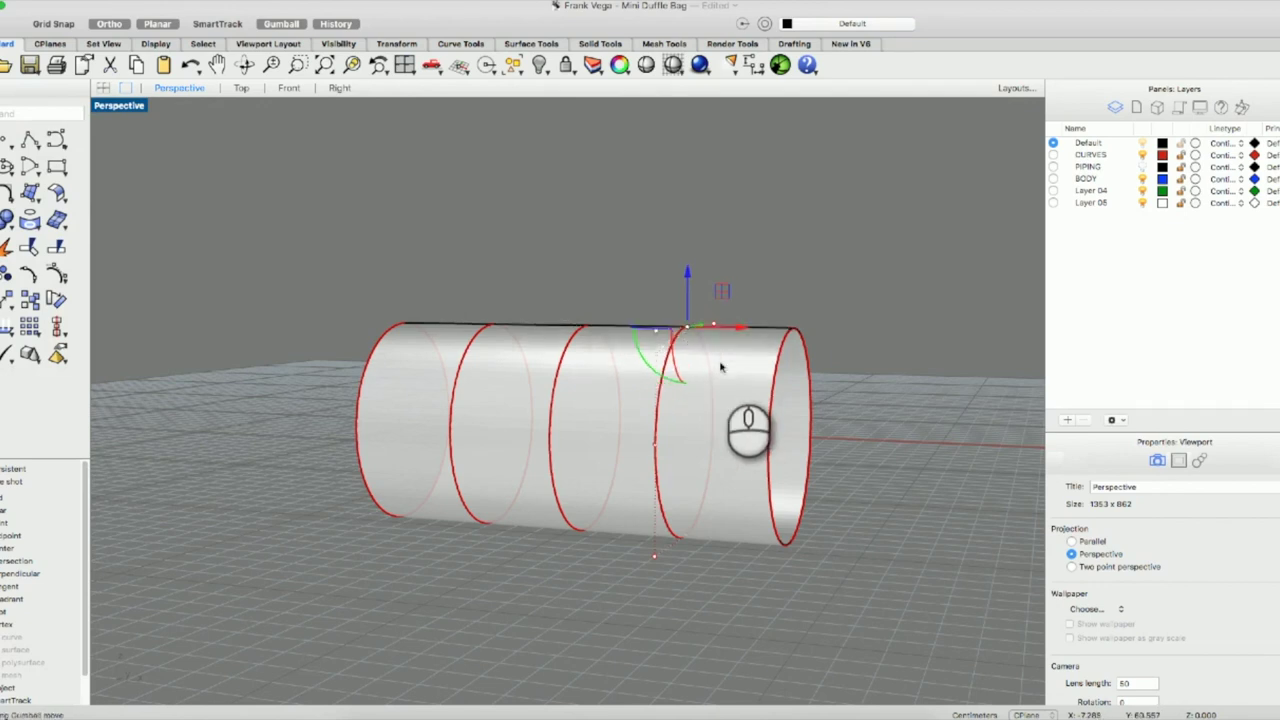
Try reshaping the body by moving the top control point of the second circle from the left end, and undo it.
{"action": "left_click", "coordinate": [491, 330]}
{"action": "left_click", "coordinate": [530, 346]}
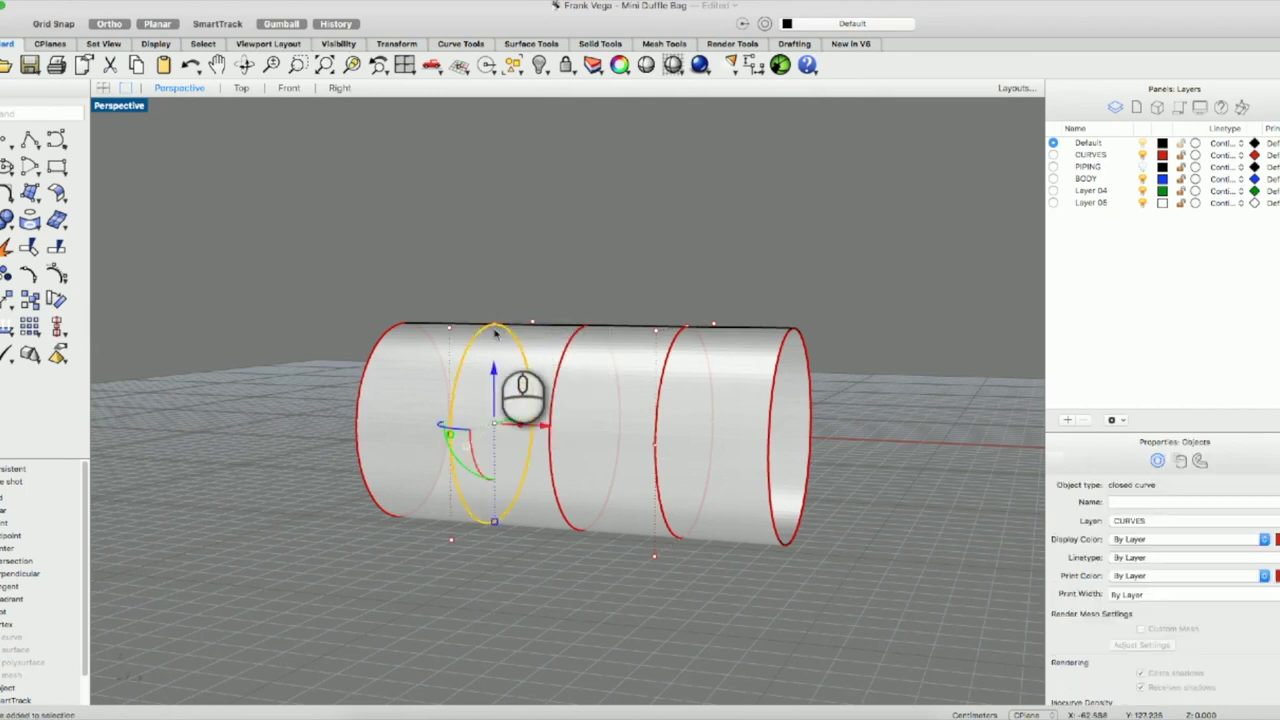
{"action": "key", "text": "Escape"}
{"action": "left_click_drag", "start_coordinate": [492, 324], "coordinate": [492, 283]}
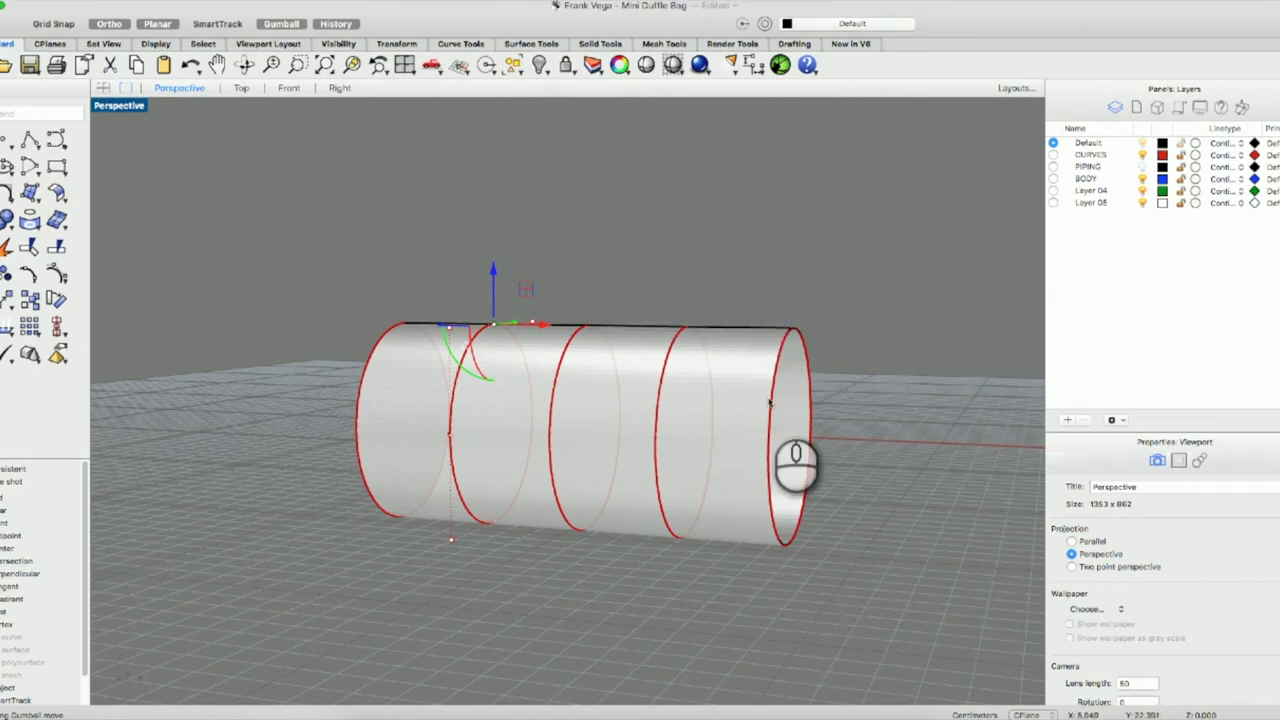
Move the lofted body surface to the BODY layer.
{"action": "left_click", "coordinate": [739, 404]}
{"action": "left_click", "coordinate": [1092, 179]}
{"action": "right_click", "coordinate": [1092, 179]}
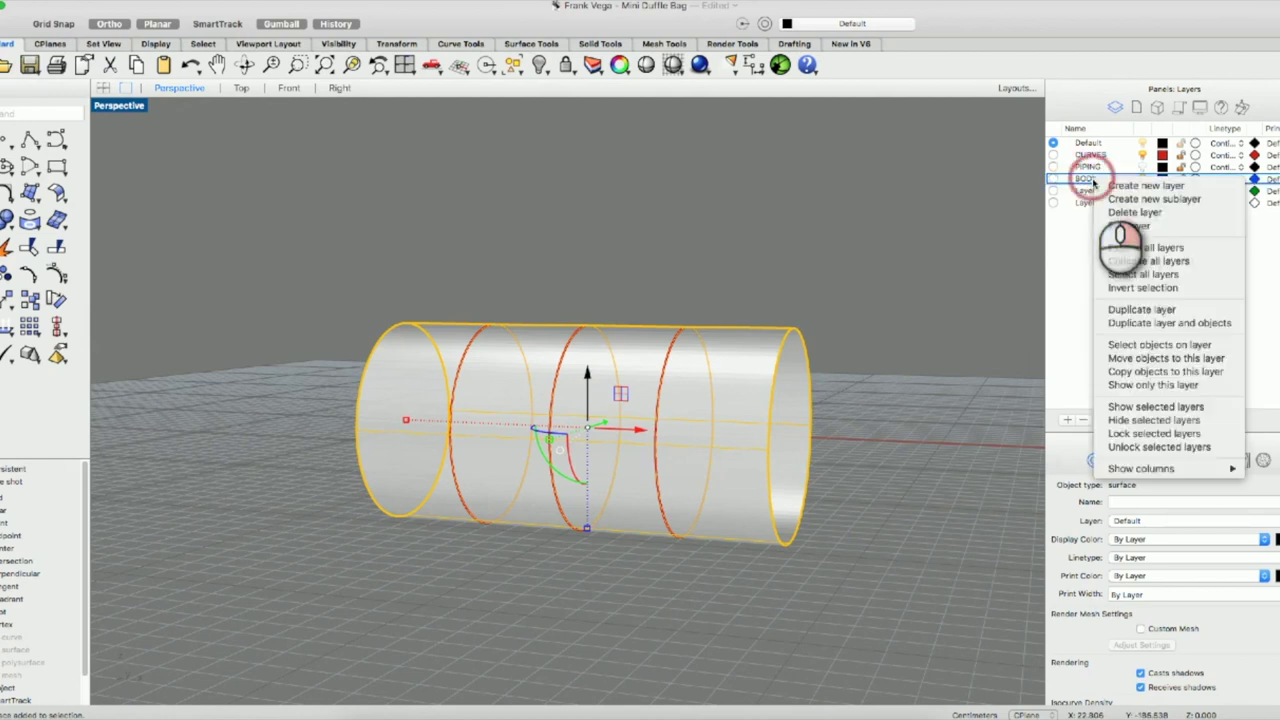
{"action": "left_click", "coordinate": [1137, 359]}
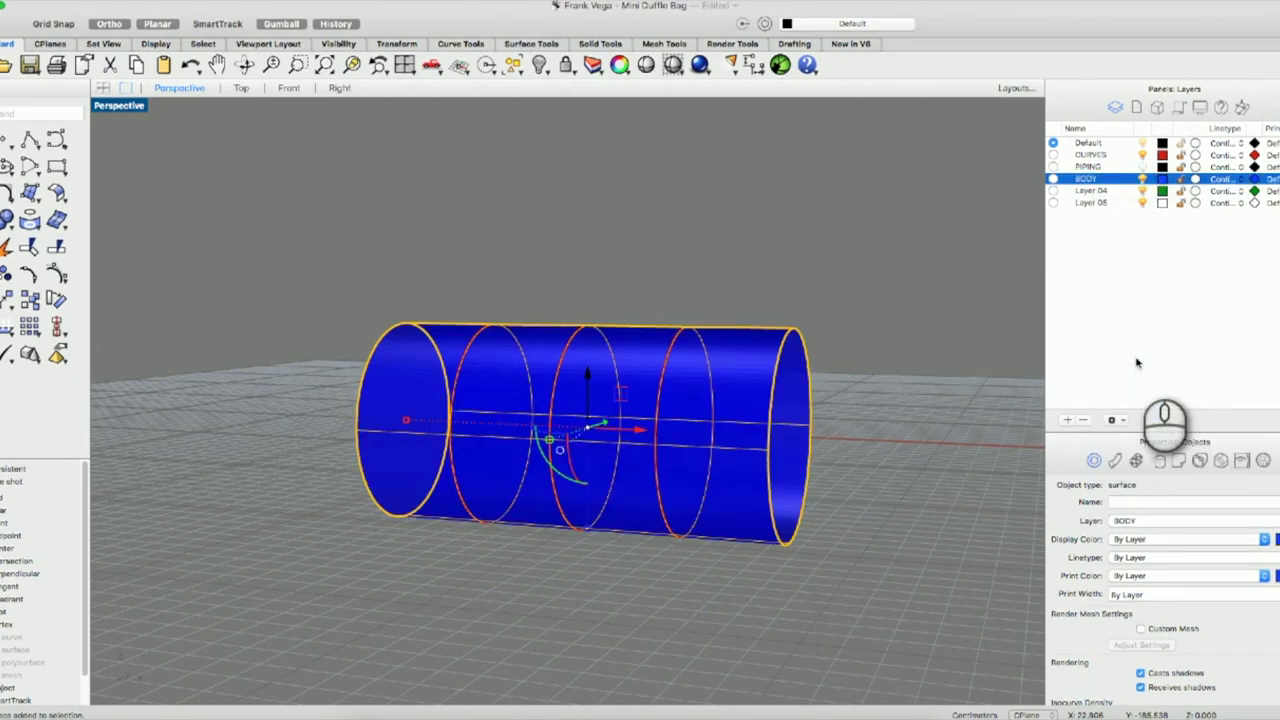
Change the BODY layer's colour to black and deselect the body surface.
{"action": "left_click", "coordinate": [1162, 179]}
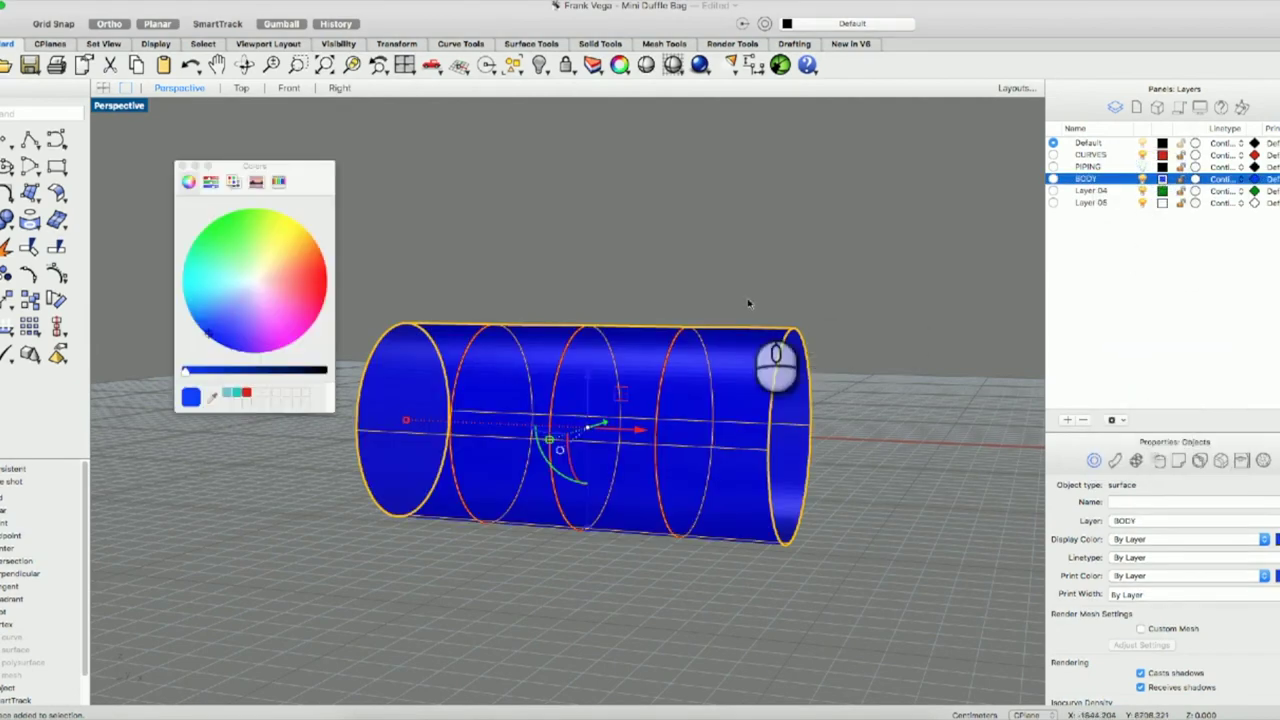
{"action": "left_click_drag", "start_coordinate": [189, 370], "coordinate": [344, 386]}
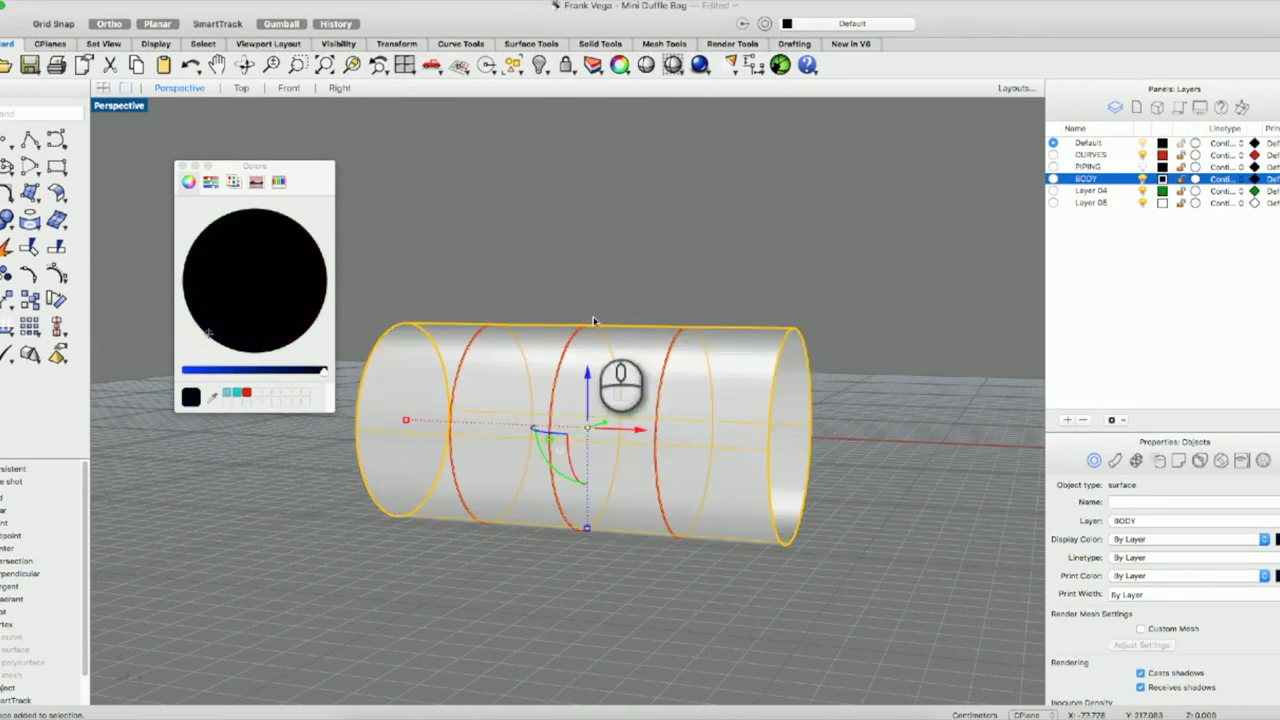
{"action": "left_click", "coordinate": [828, 300]}
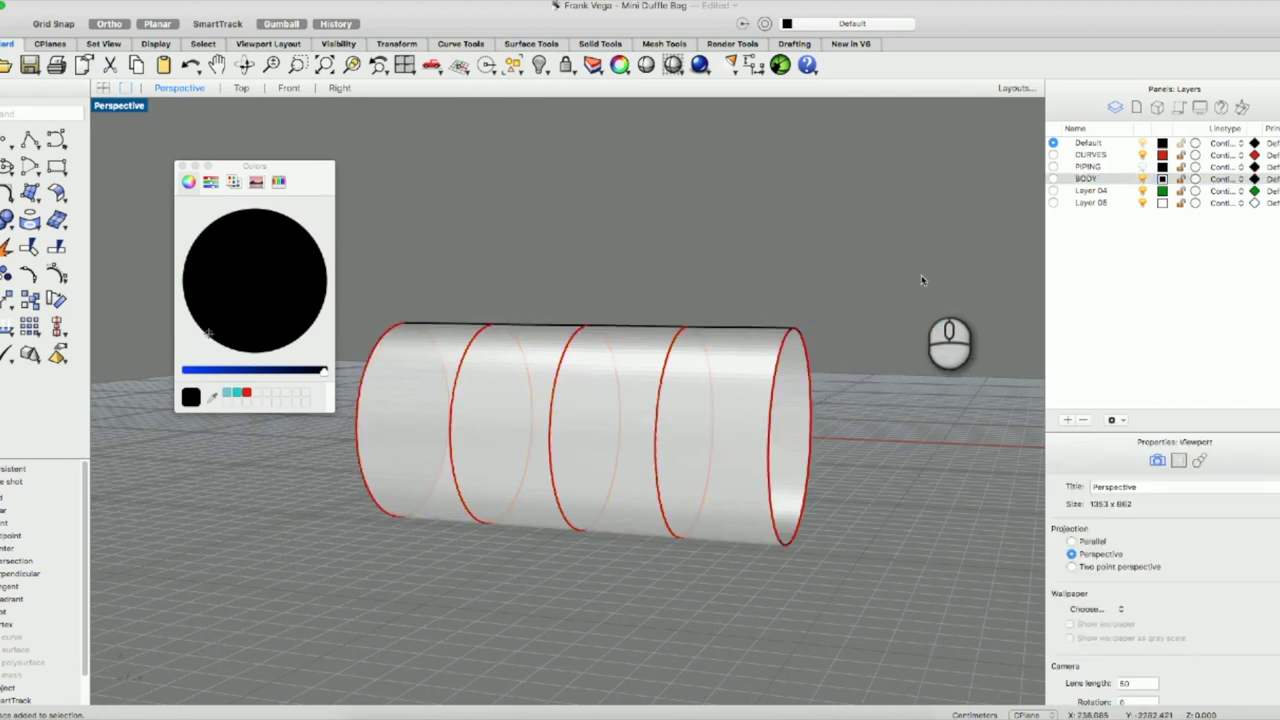
Show the PIPING layer, close the colour picker and hide the CURVES layer.
{"action": "left_click", "coordinate": [1141, 175]}
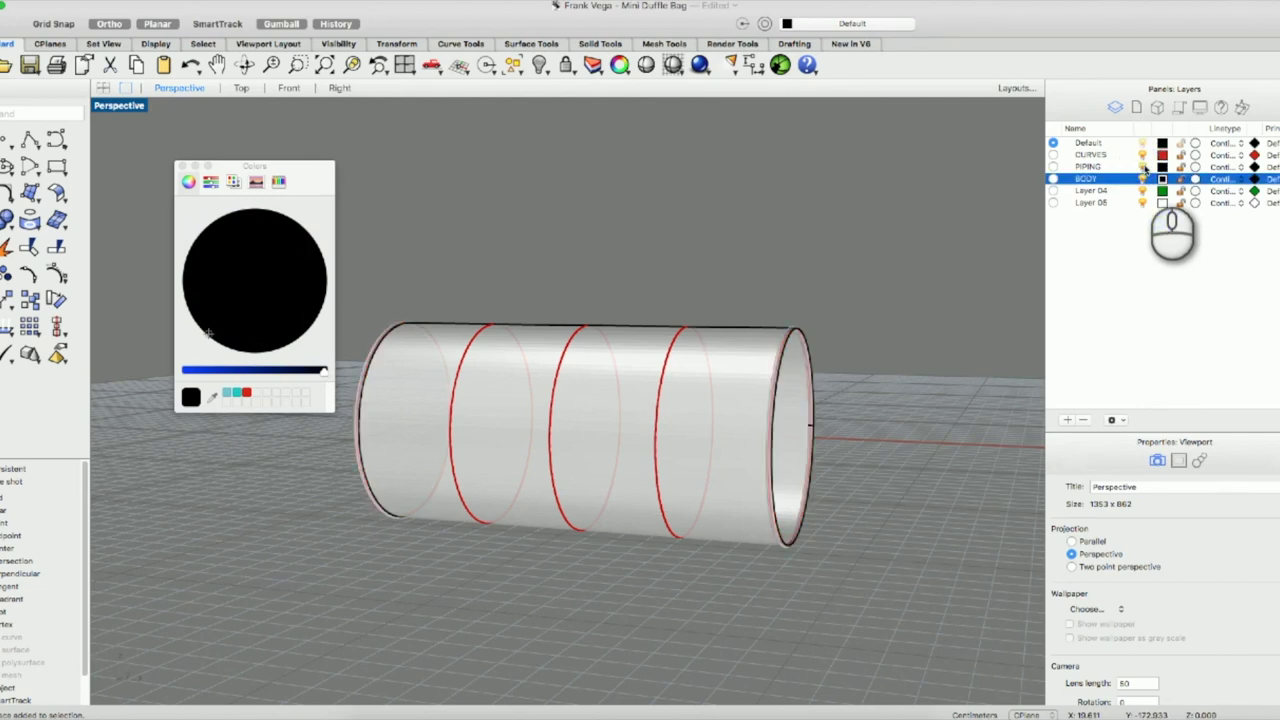
{"action": "left_click", "coordinate": [181, 166]}
{"action": "left_click", "coordinate": [1143, 155]}
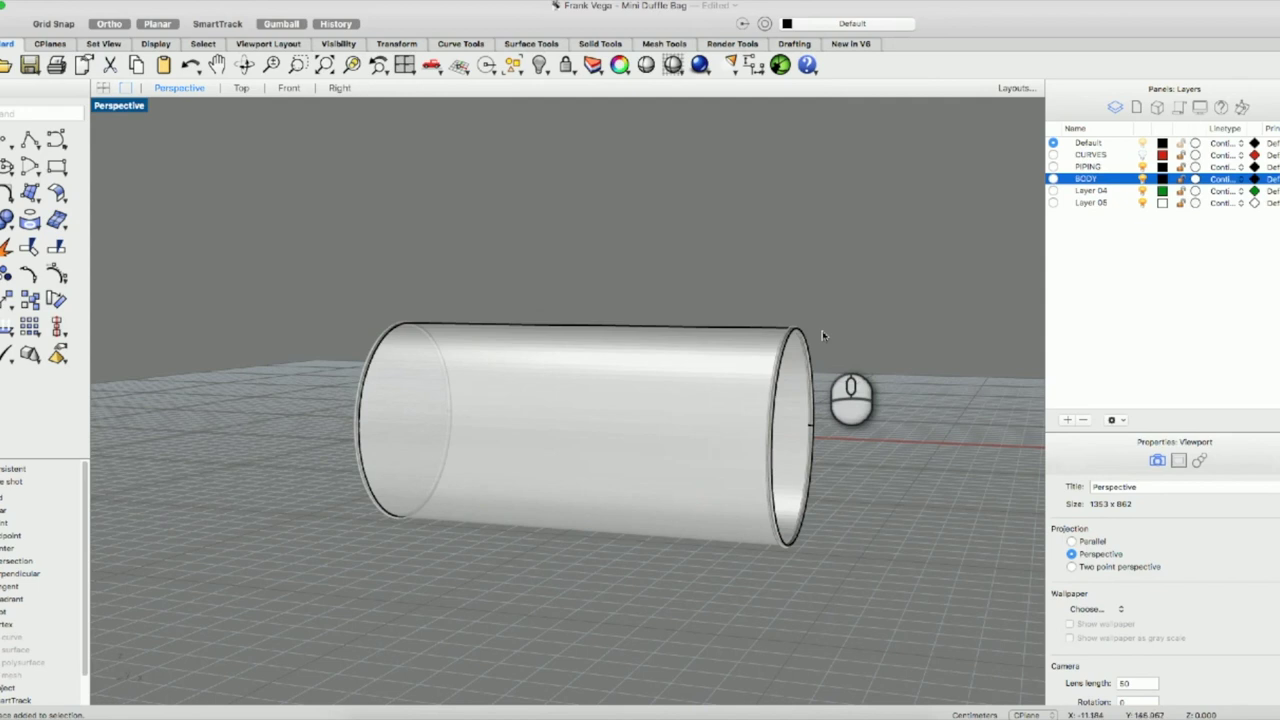
Turn off the isocurve display for the lofted body and both end pipings, and clear the selection.
{"action": "left_click", "coordinate": [790, 333]}
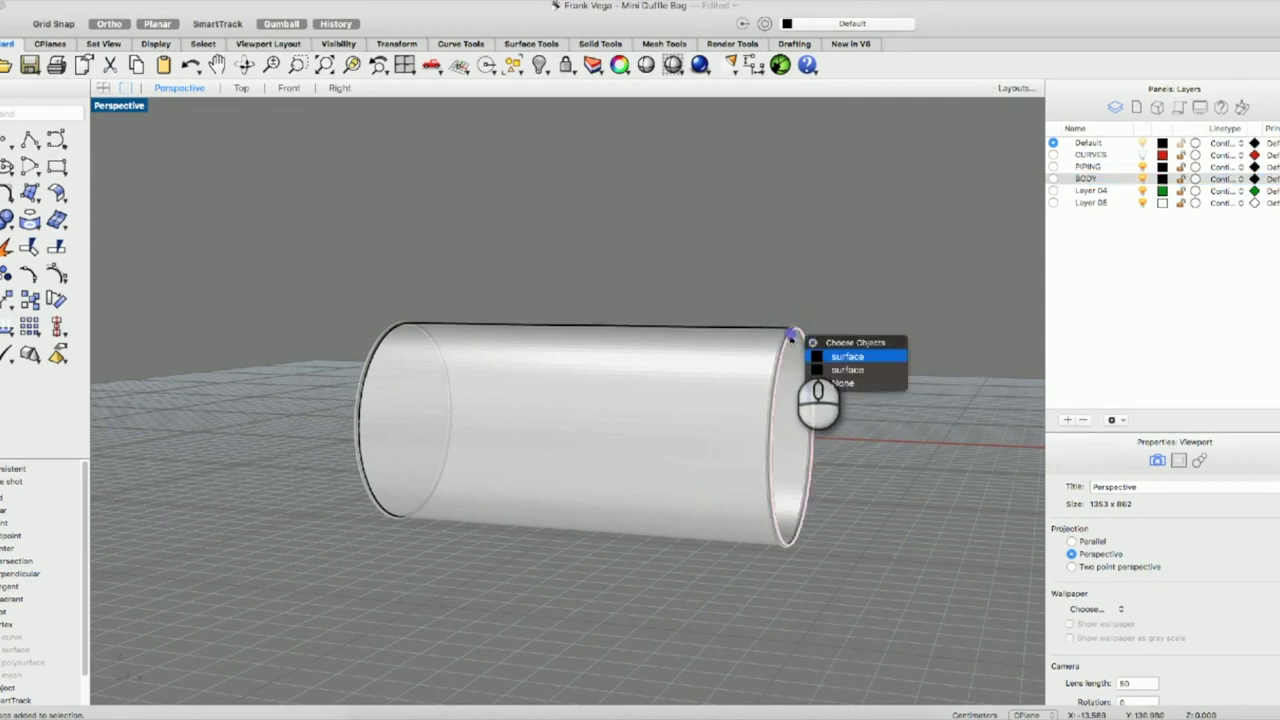
{"action": "left_click", "coordinate": [844, 356]}
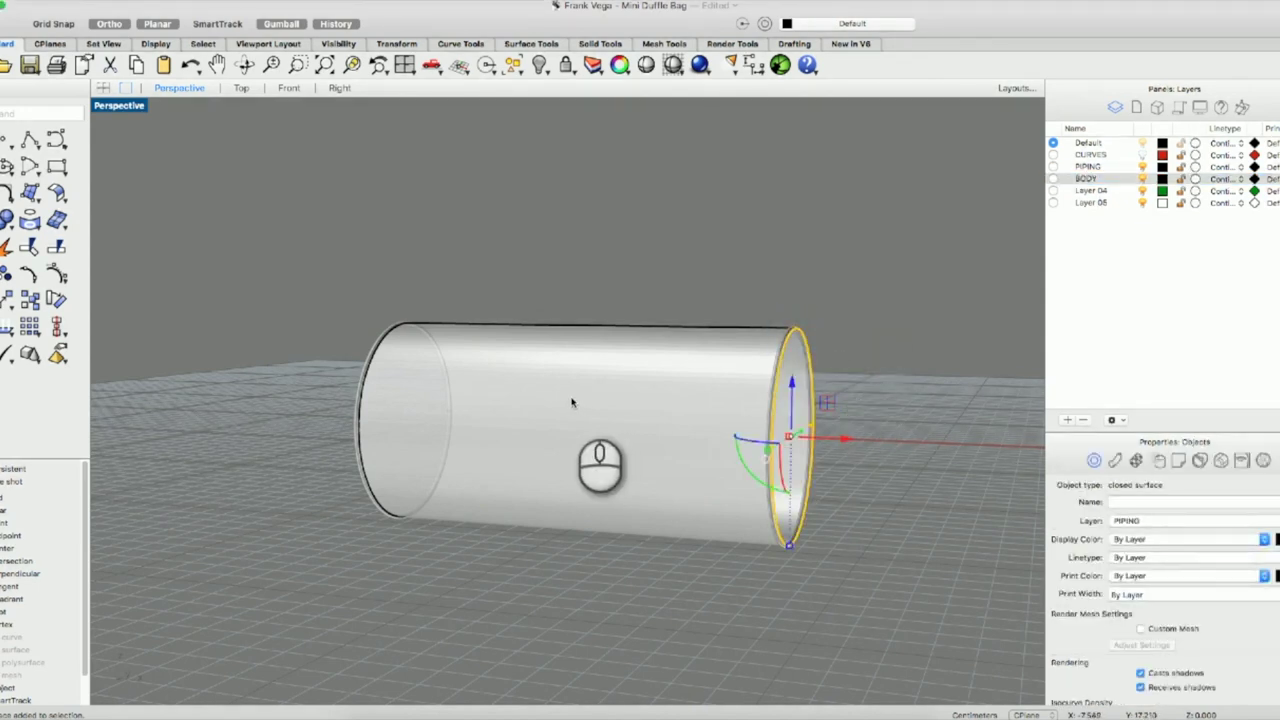
{"action": "left_click", "coordinate": [352, 405]}
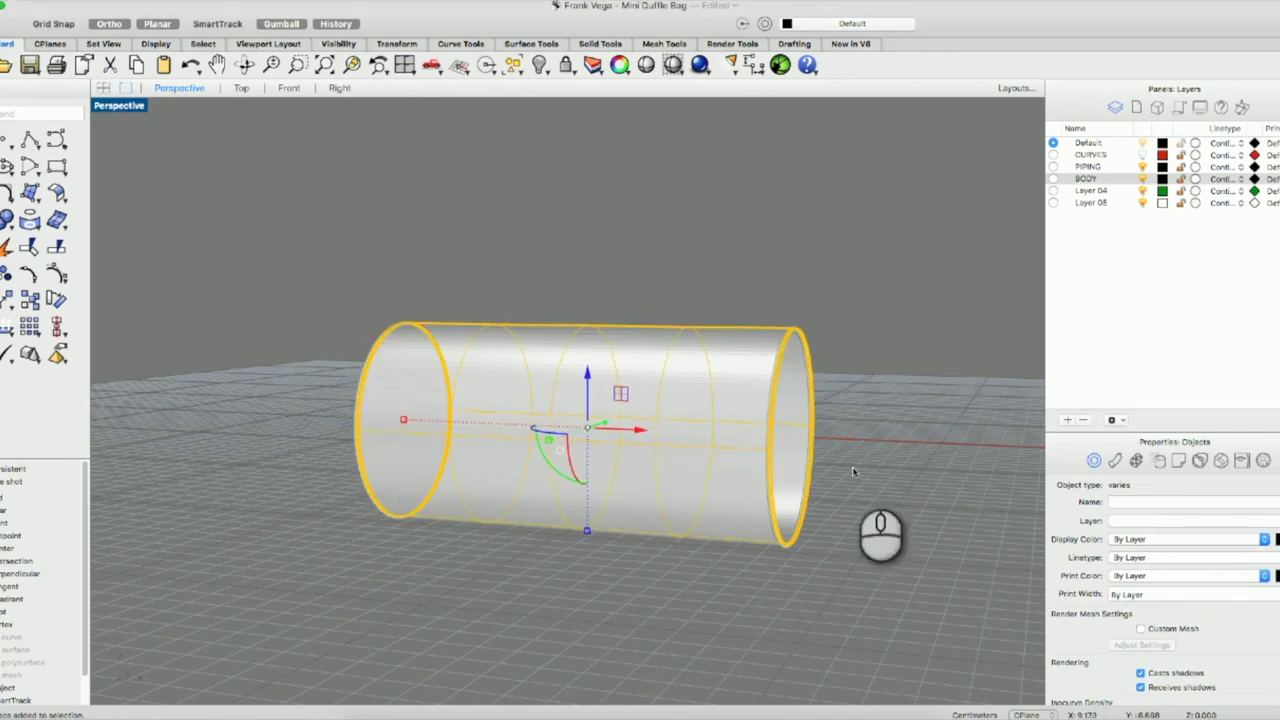
{"action": "scroll", "coordinate": [1083, 650], "scroll_direction": "down", "scroll_amount": 3}
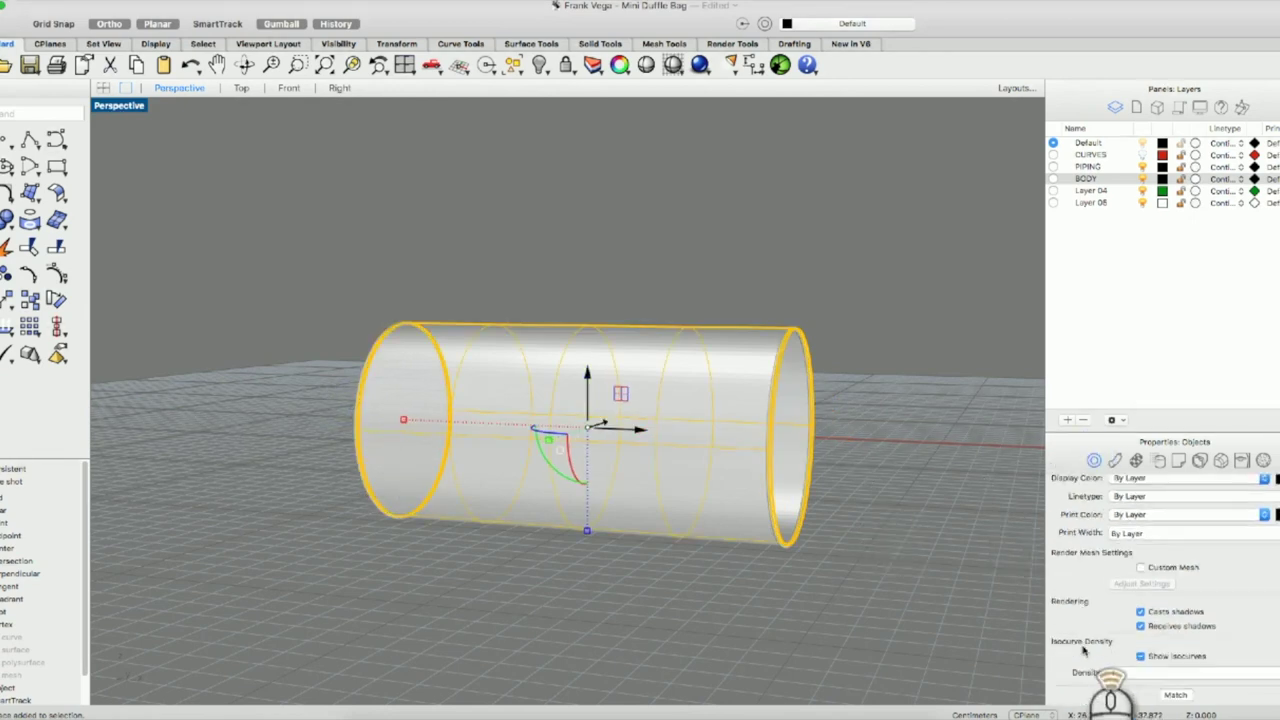
{"action": "left_click", "coordinate": [1140, 638]}
{"action": "left_click", "coordinate": [905, 563]}
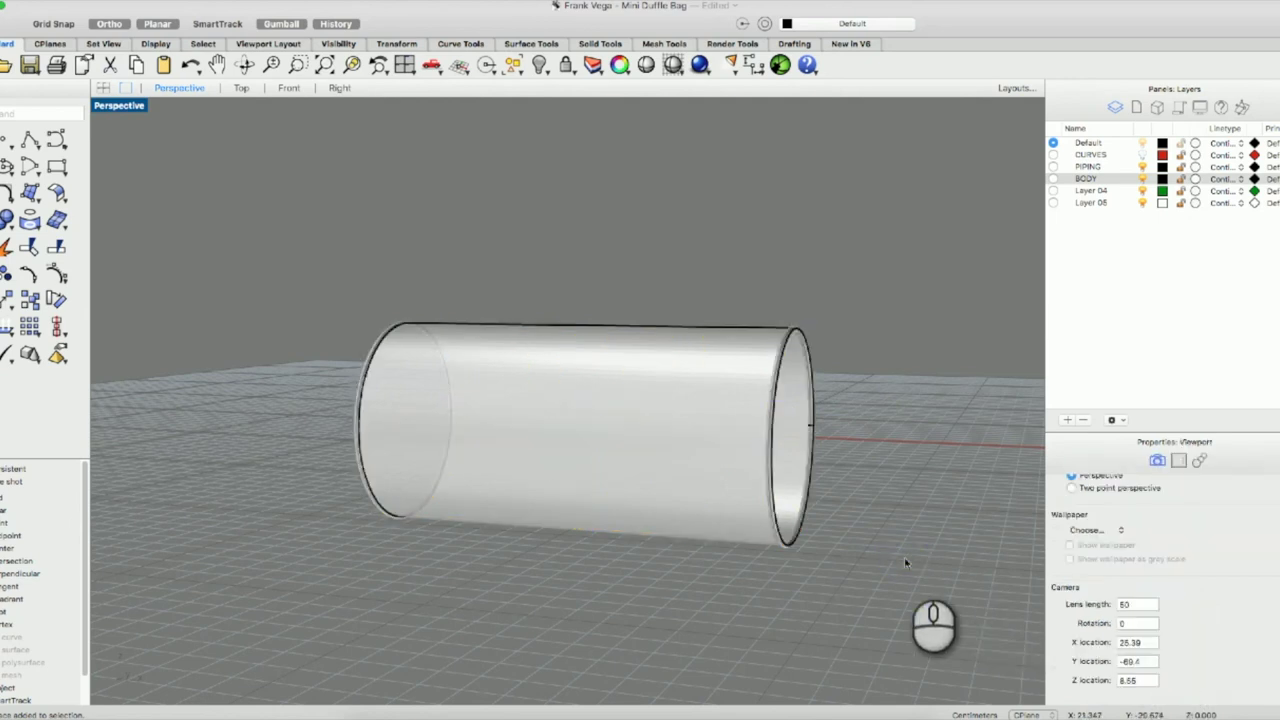
Switch the perspective view to Shaded display and examine the body and piping.
{"action": "right_click", "coordinate": [625, 492]}
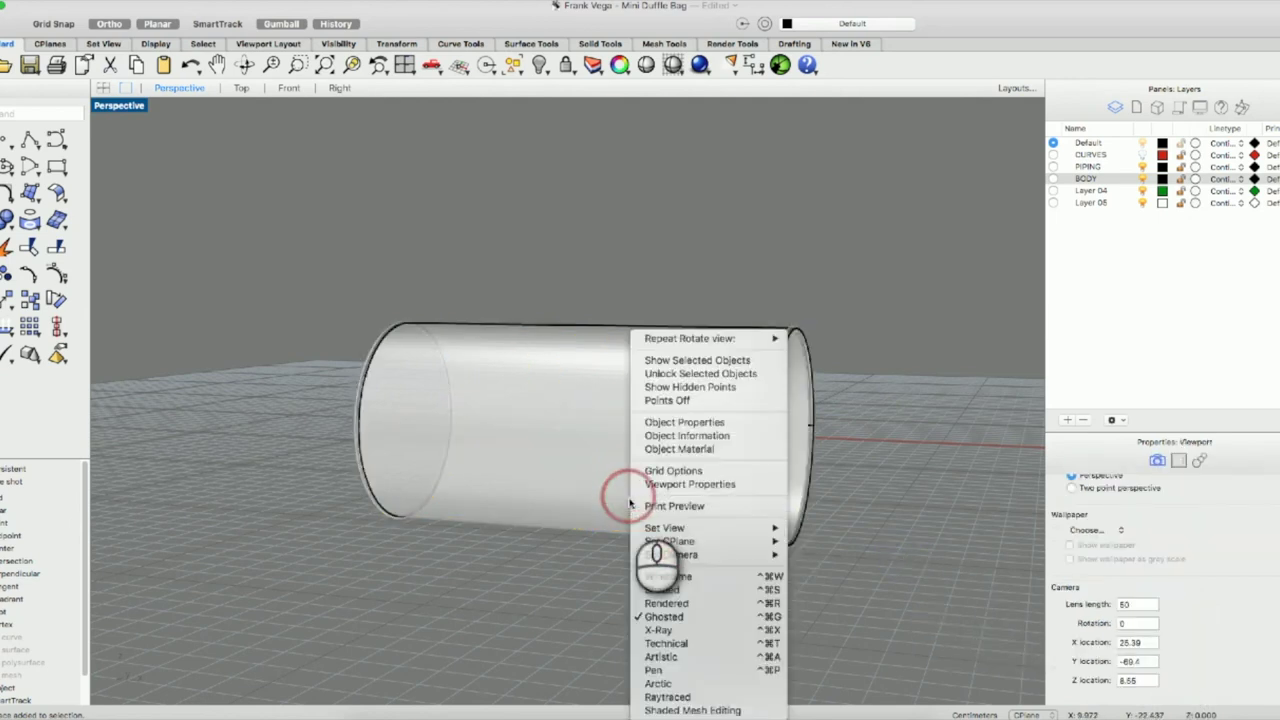
{"action": "left_click", "coordinate": [678, 590]}
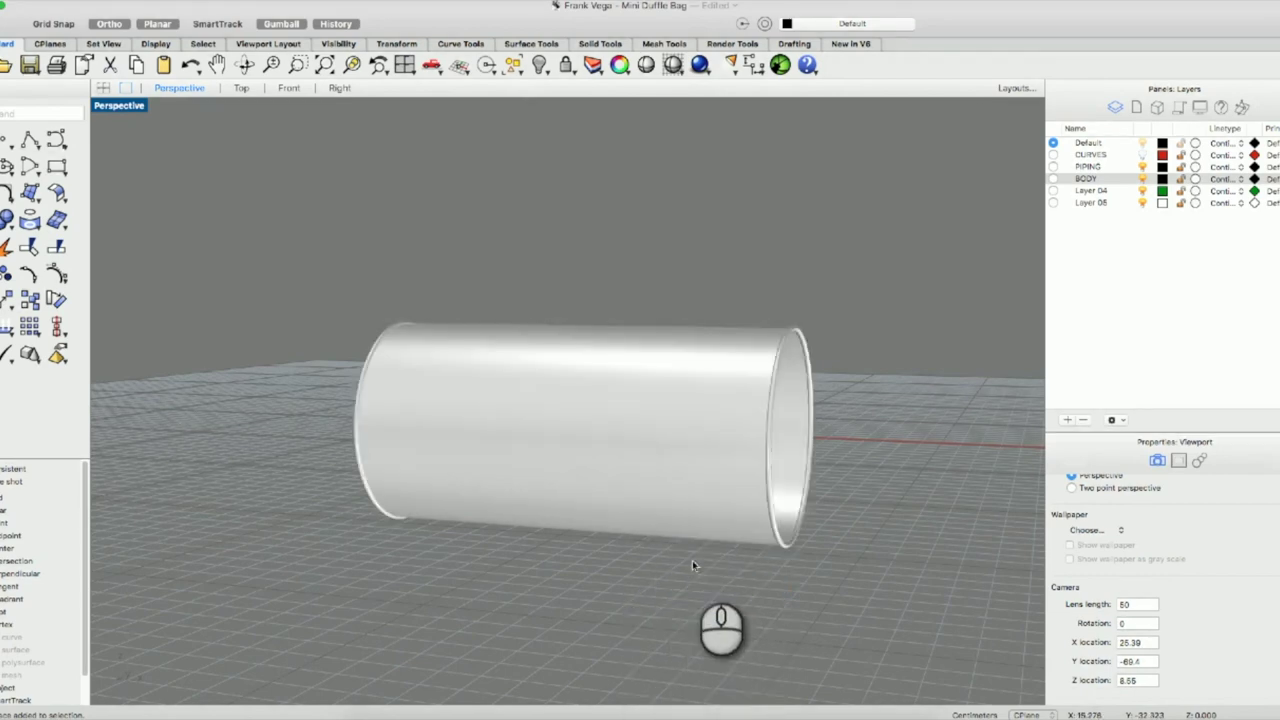
{"action": "right_click_drag", "start_coordinate": [694, 551], "coordinate": [706, 576]}
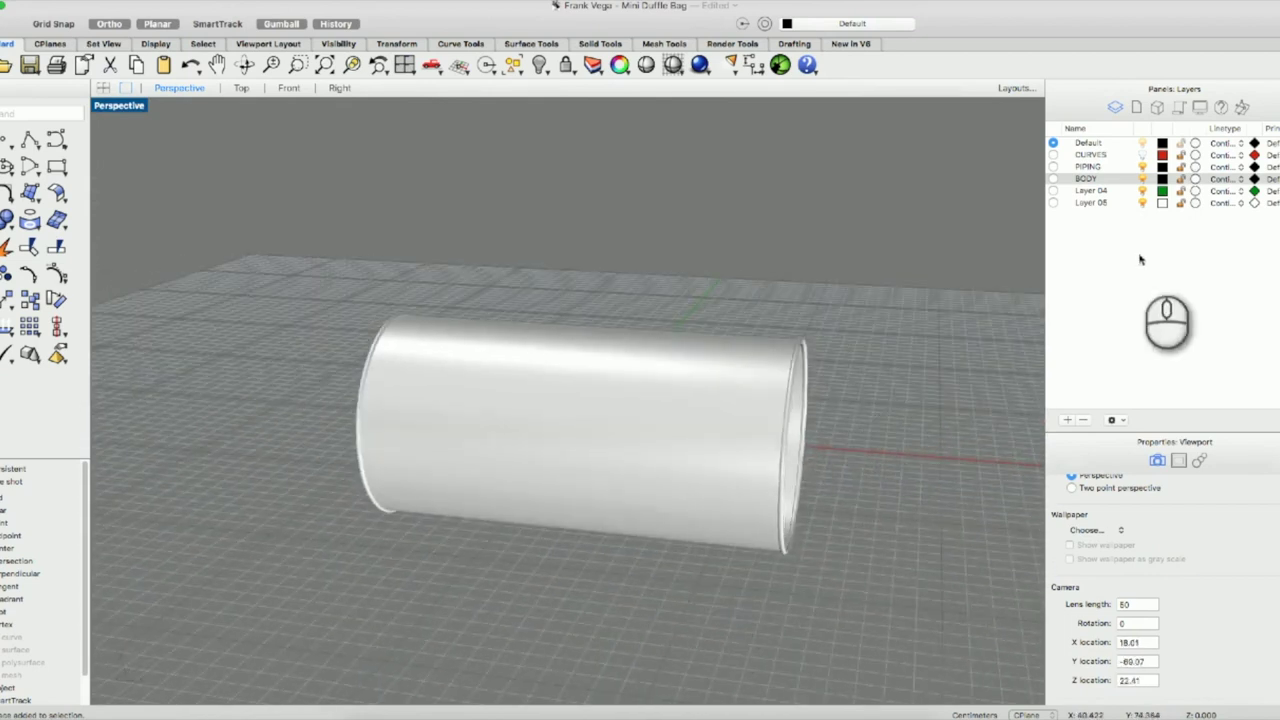
Show the CURVES layer and set the perspective view to Ghosted display.
{"action": "left_click", "coordinate": [1141, 150]}
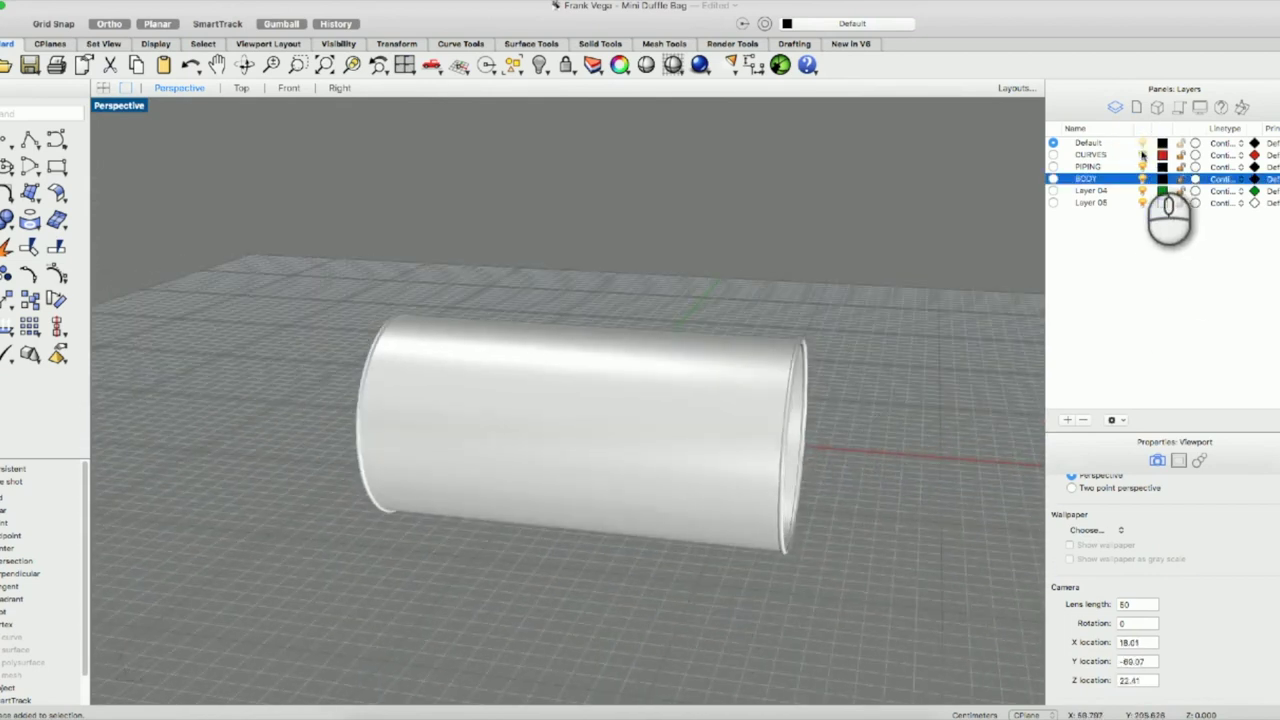
{"action": "right_click", "coordinate": [758, 418]}
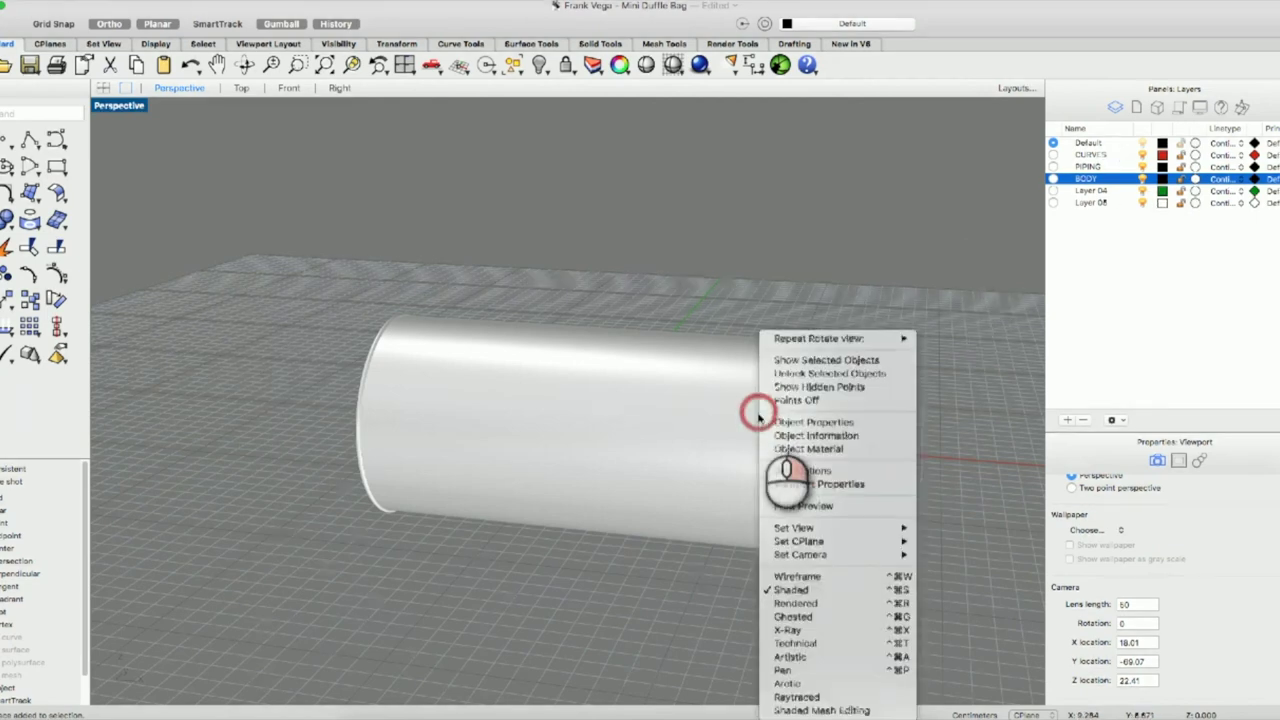
{"action": "left_click", "coordinate": [792, 617]}
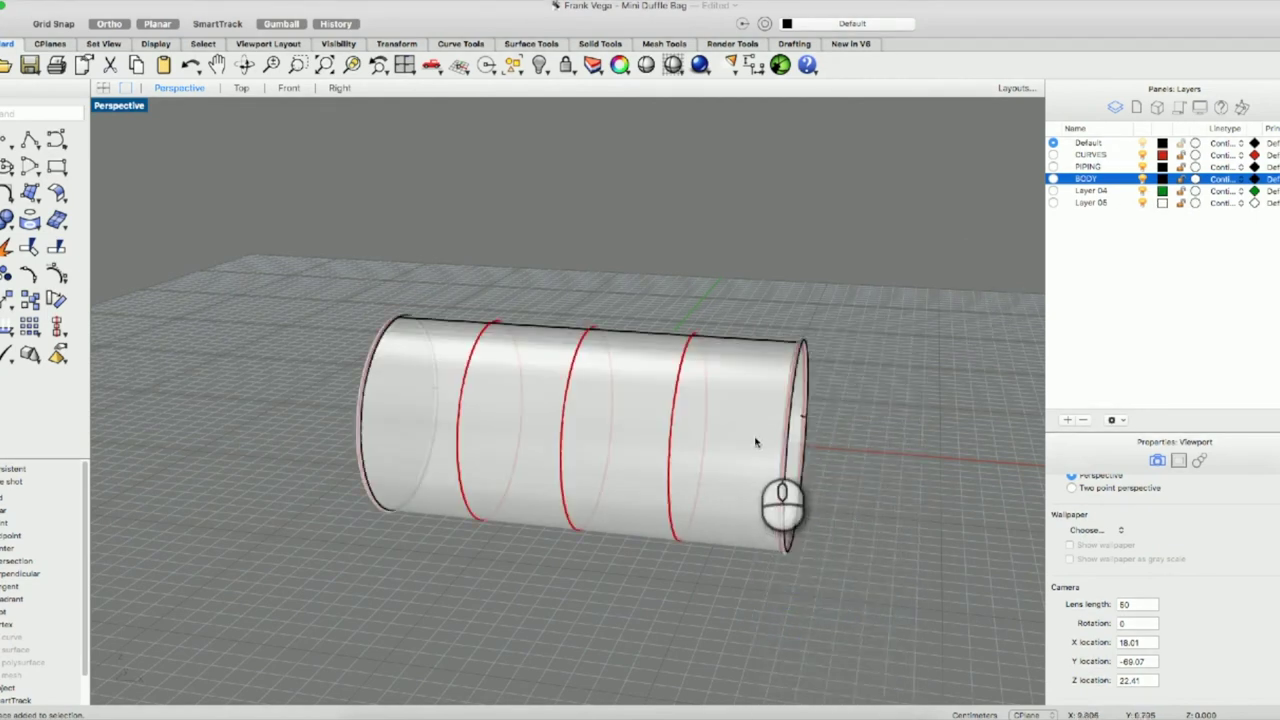
Try reshaping the body by lowering the top control points of the fourth circle and the middle circle.
{"action": "left_click", "coordinate": [692, 338]}
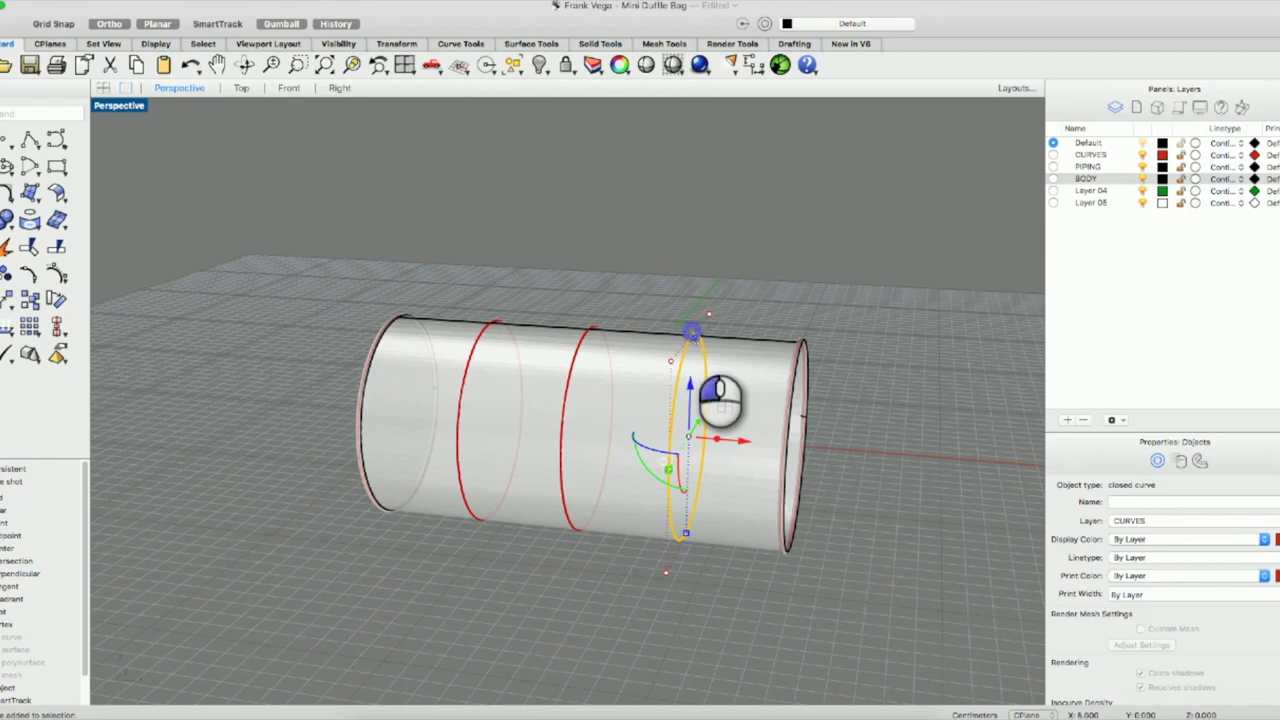
{"action": "left_click", "coordinate": [692, 308]}
{"action": "left_click_drag", "start_coordinate": [692, 282], "coordinate": [693, 285]}
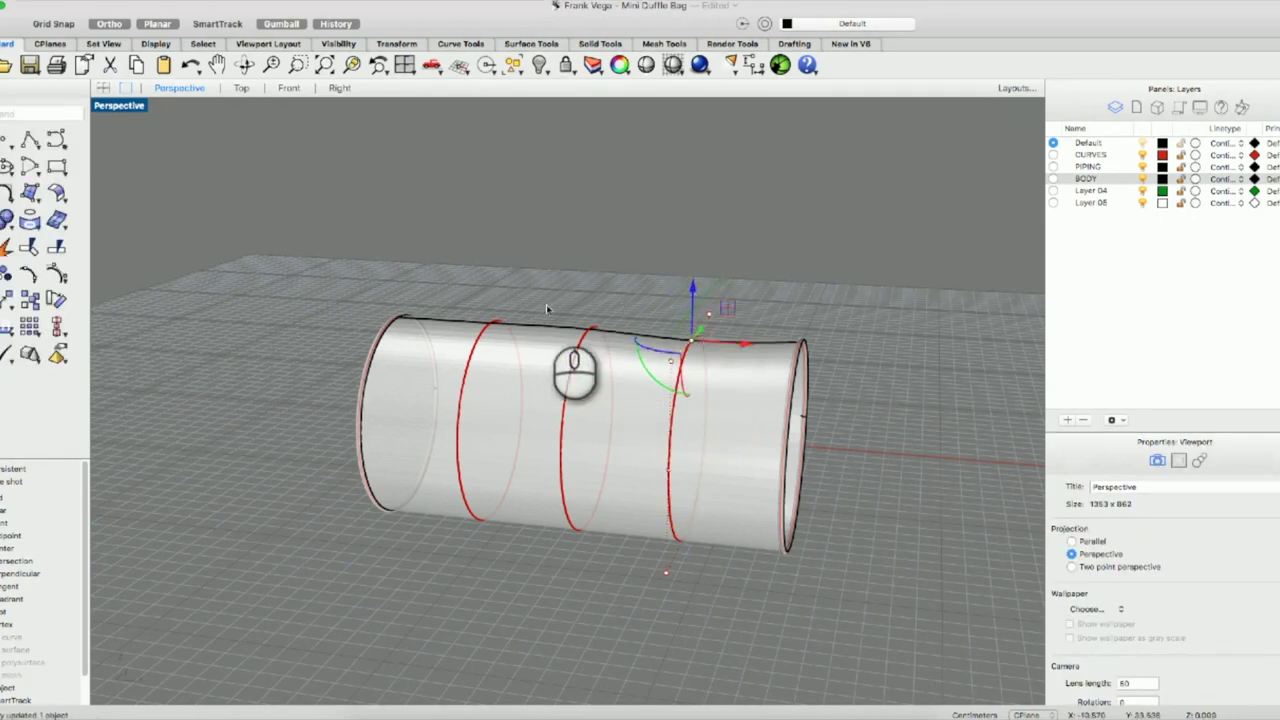
{"action": "left_click", "coordinate": [591, 332]}
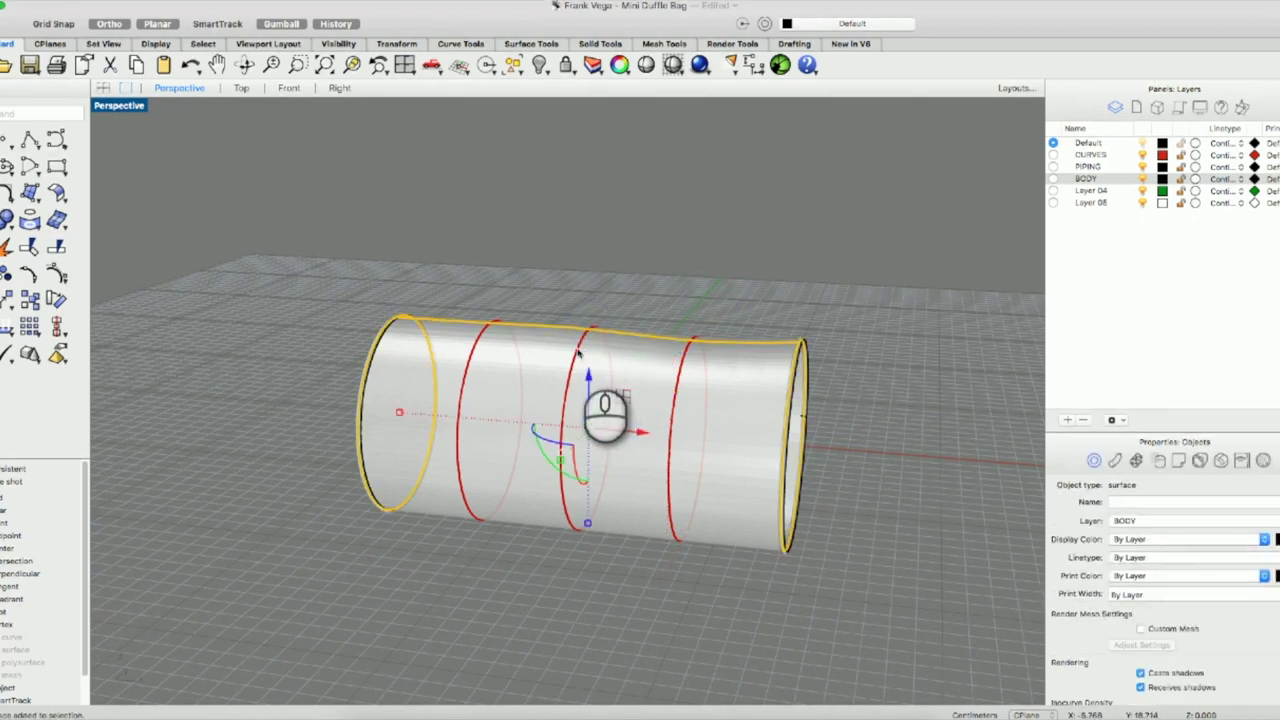
{"action": "left_click", "coordinate": [592, 334]}
{"action": "mouse_move", "coordinate": [596, 284]}
{"action": "left_mouse_down"}
{"action": "mouse_move", "coordinate": [587, 272]}
{"action": "mouse_move", "coordinate": [590, 284]}
{"action": "left_mouse_up"}
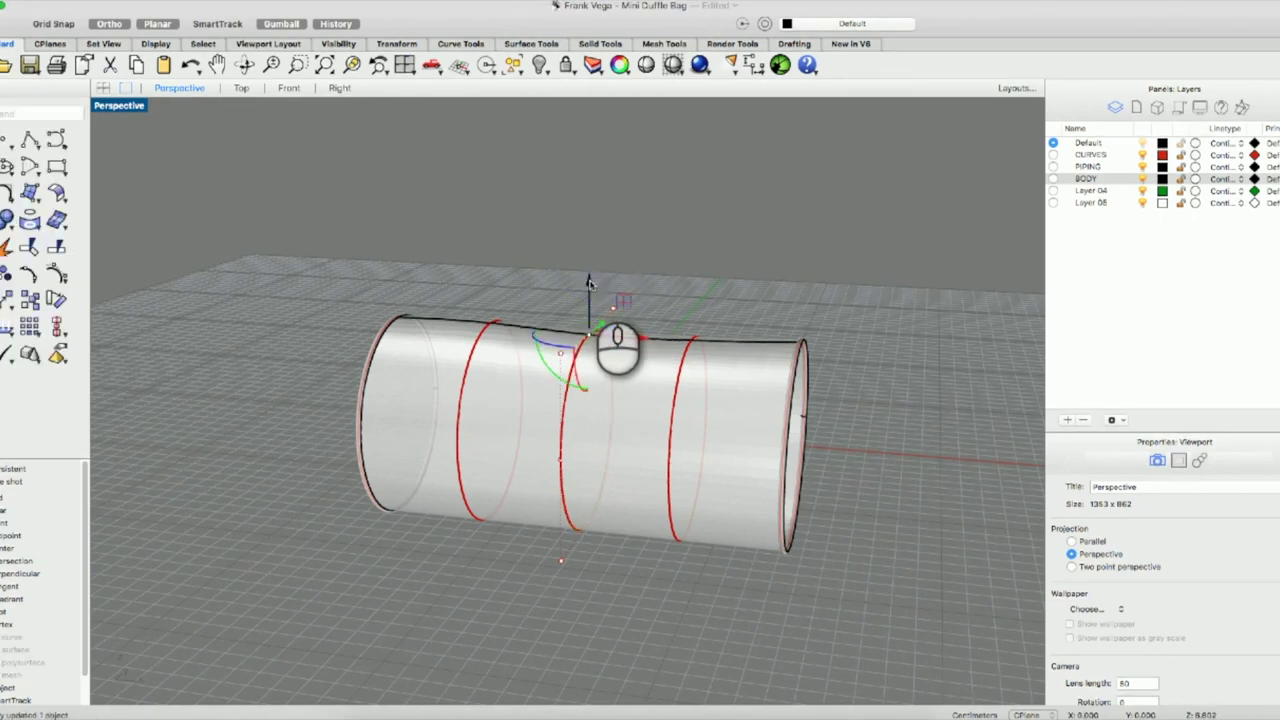
{"action": "left_click", "coordinate": [523, 295]}
Examine the reshaped body from above in Shaded display.
{"action": "right_click", "coordinate": [523, 291]}
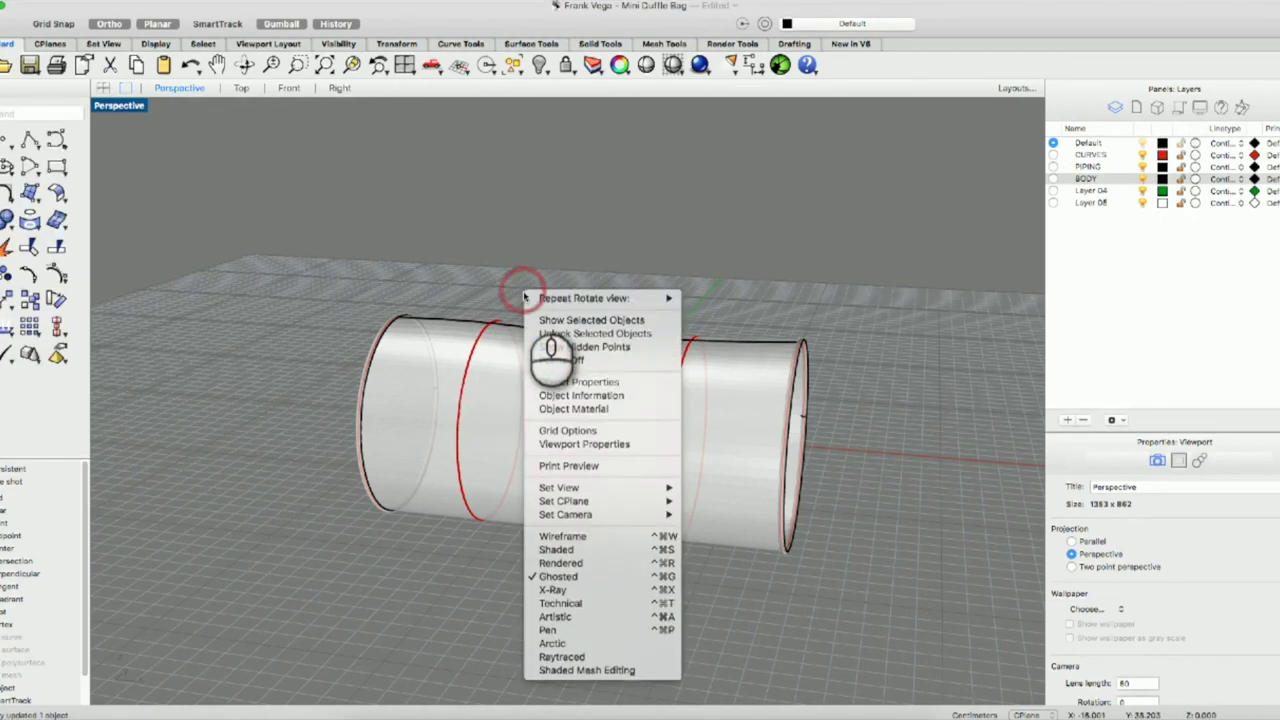
{"action": "left_click", "coordinate": [580, 549]}
{"action": "mouse_move", "coordinate": [794, 586]}
{"action": "right_mouse_down"}
{"action": "mouse_move", "coordinate": [760, 470]}
{"action": "mouse_move", "coordinate": [674, 544]}
{"action": "mouse_move", "coordinate": [634, 644]}
{"action": "mouse_move", "coordinate": [764, 591]}
{"action": "mouse_move", "coordinate": [771, 623]}
{"action": "mouse_move", "coordinate": [731, 648]}
{"action": "mouse_move", "coordinate": [666, 640]}
{"action": "mouse_move", "coordinate": [695, 634]}
{"action": "mouse_move", "coordinate": [695, 490]}
{"action": "mouse_move", "coordinate": [851, 554]}
{"action": "mouse_move", "coordinate": [749, 617]}
{"action": "right_mouse_up"}
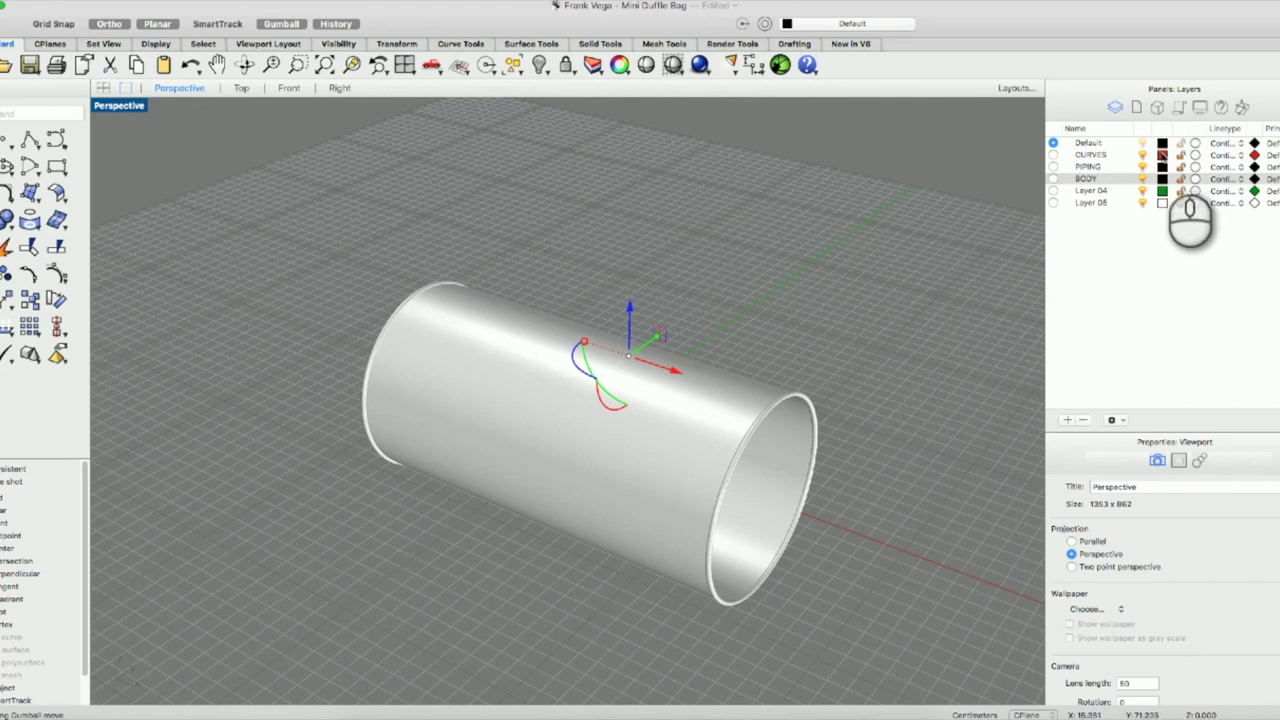
Close the layer colour picker without changing a colour and return the perspective view to Ghosted display.
{"action": "left_click", "coordinate": [1162, 155]}
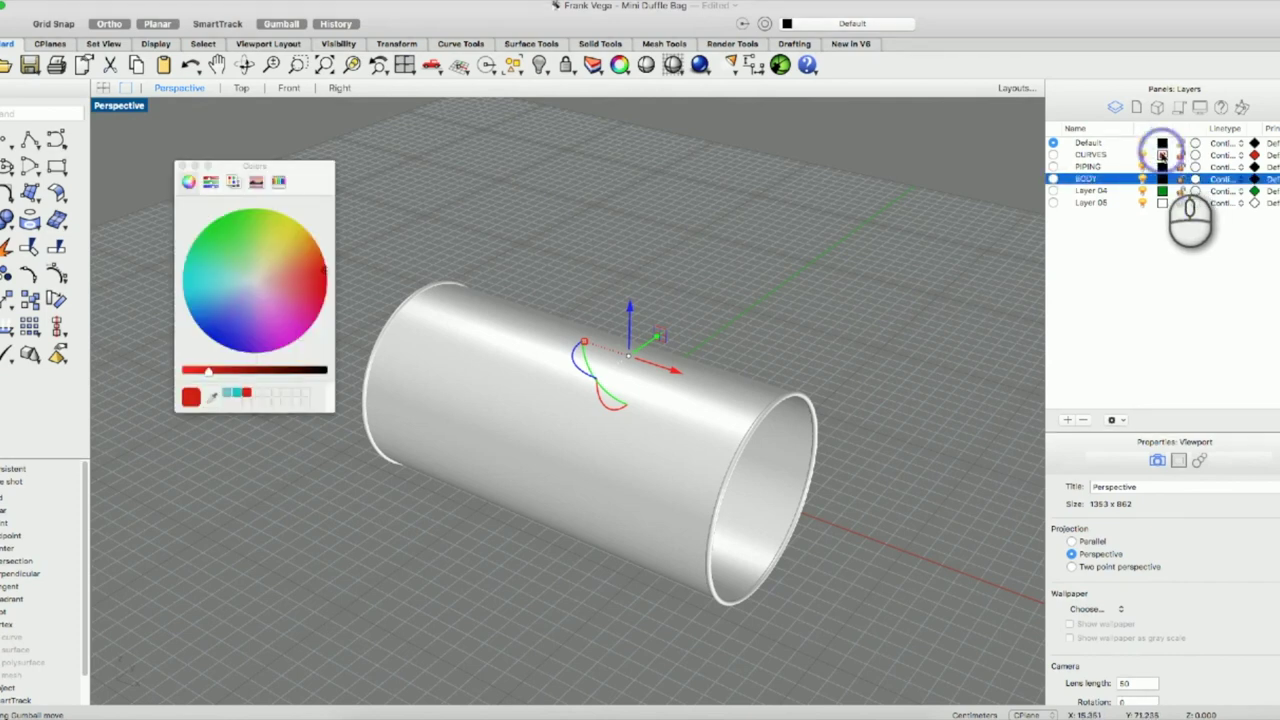
{"action": "left_click", "coordinate": [181, 164]}
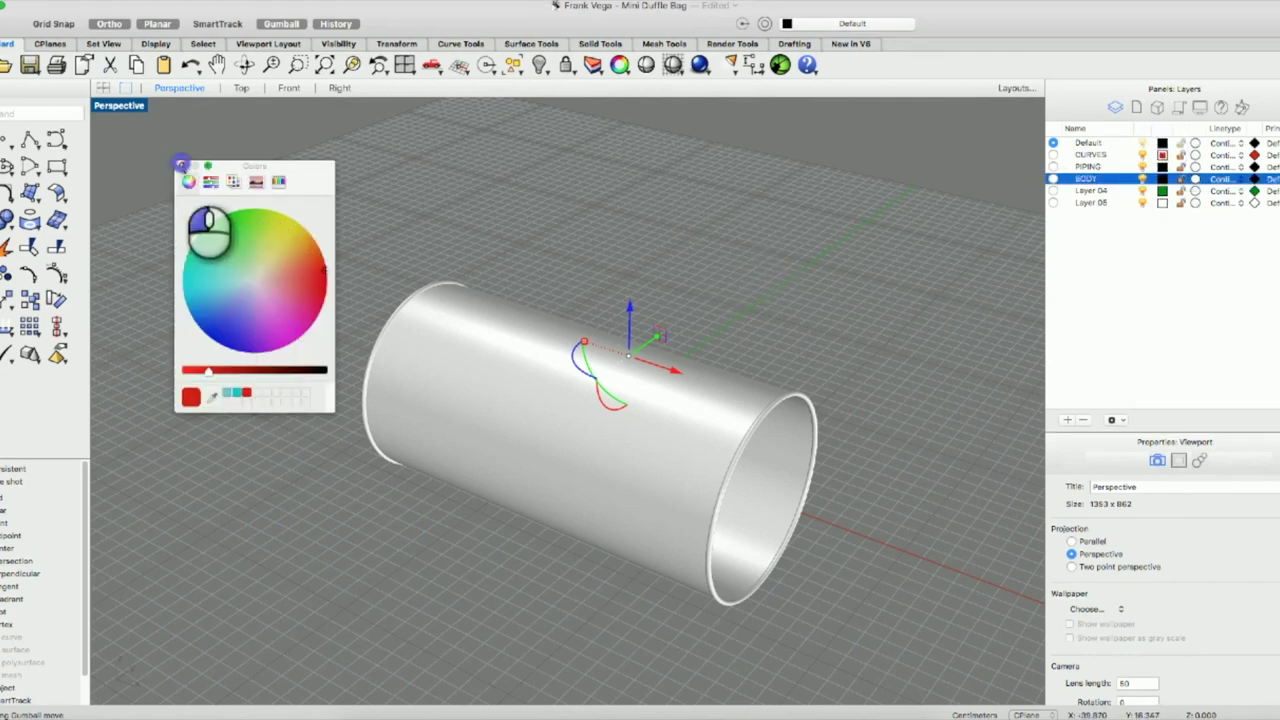
{"action": "left_click", "coordinate": [700, 451]}
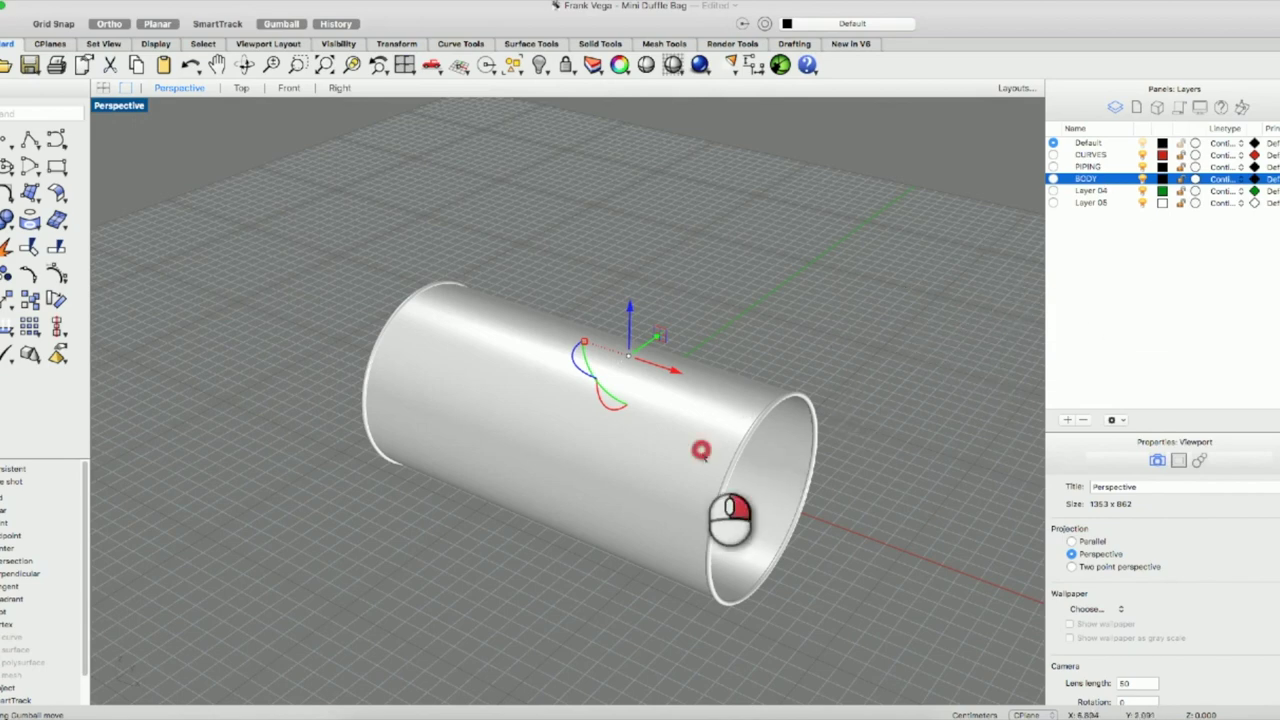
{"action": "right_click", "coordinate": [700, 451]}
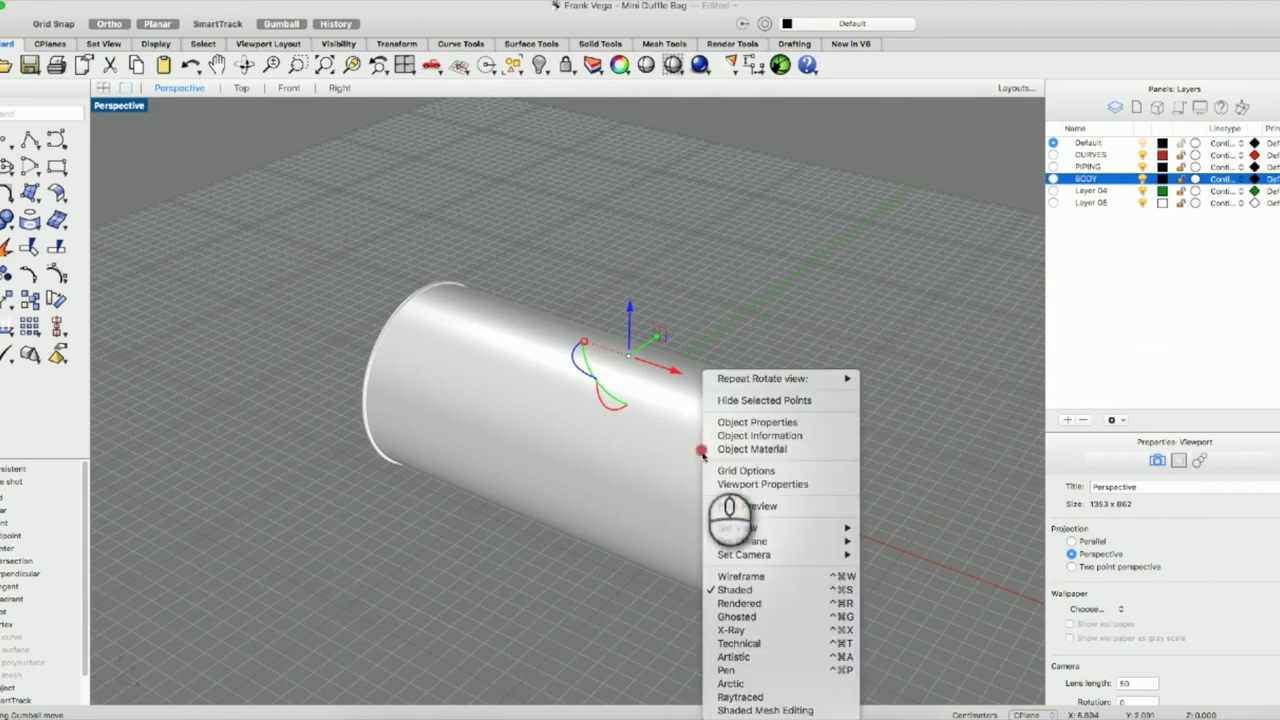
{"action": "left_click", "coordinate": [737, 616]}
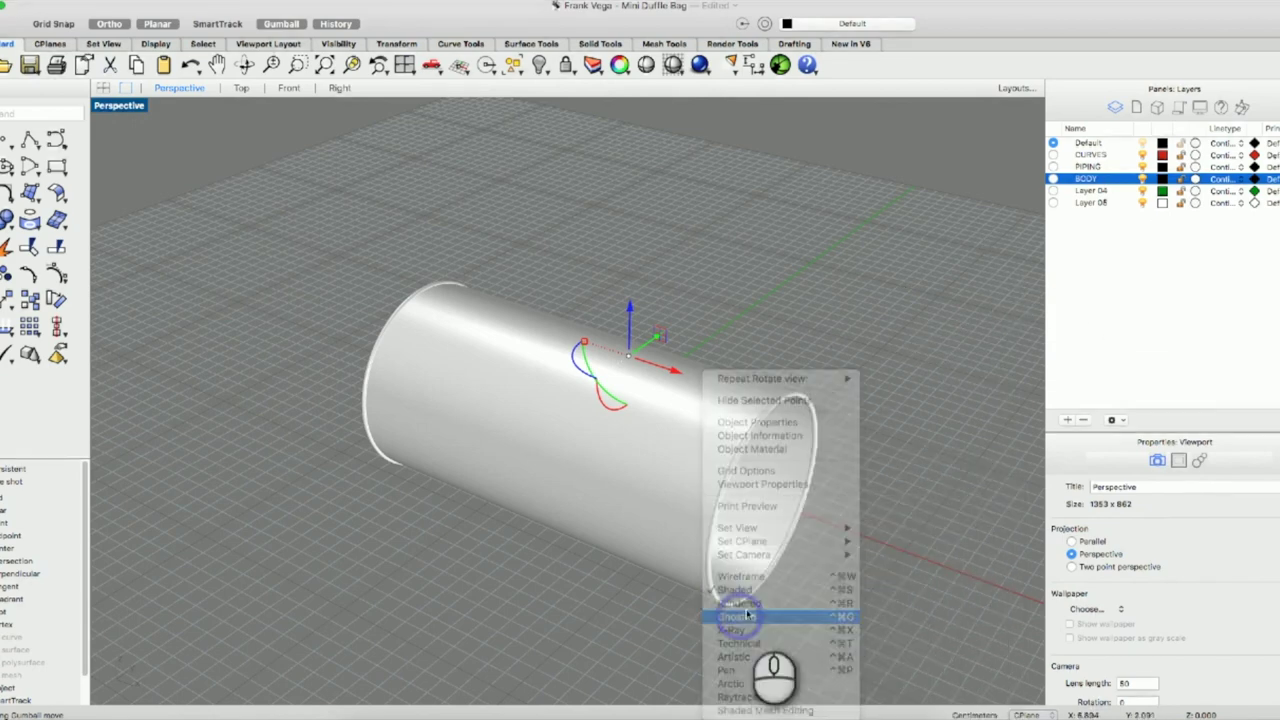
Rename Layer 04 as GUSSETS.
{"action": "double_click", "coordinate": [1085, 191]}
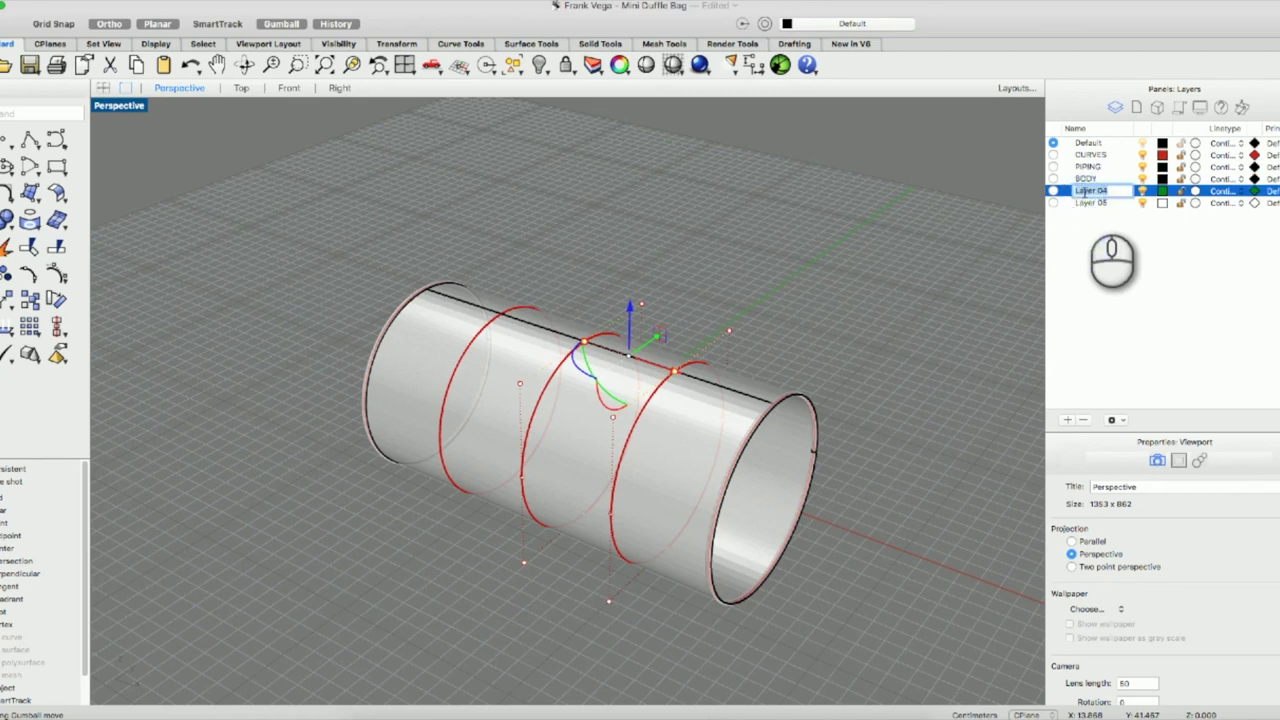
{"action": "type", "text": "DO"}
{"action": "key", "text": "Return"}
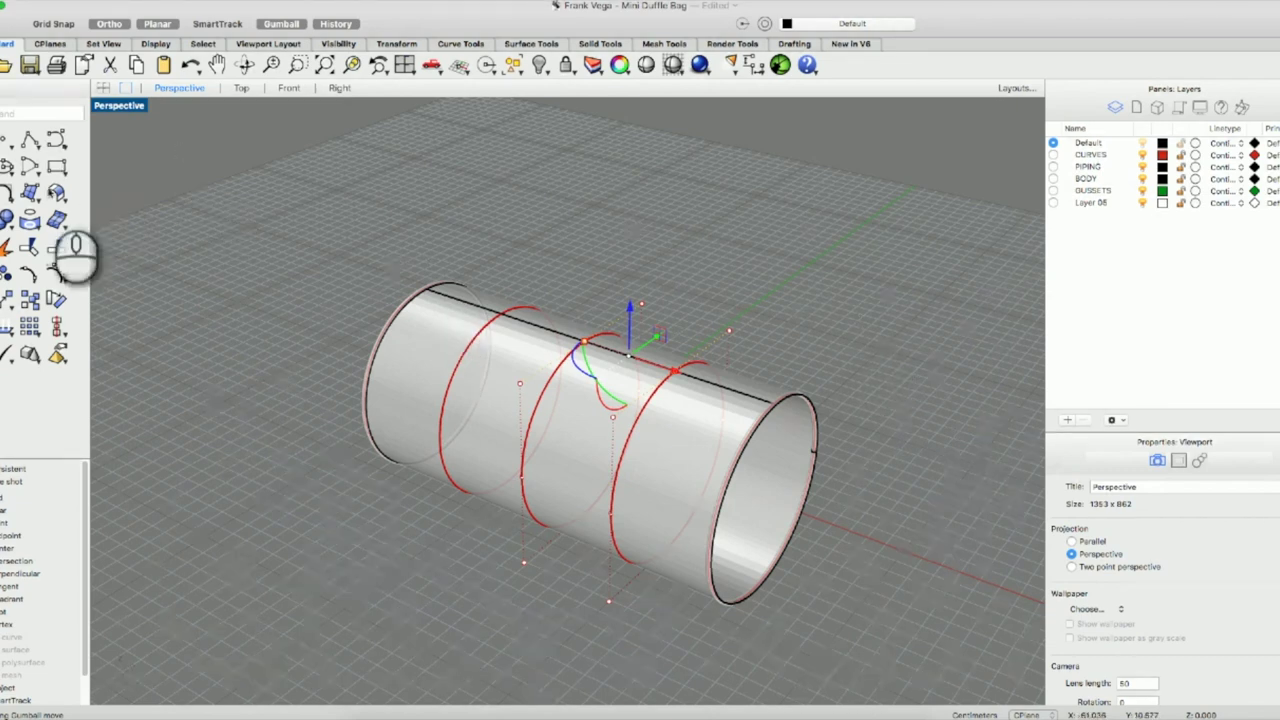
Deselect the control points and hide the BODY and PIPING layers so only the circles are displayed.
{"action": "left_click", "coordinate": [818, 512]}
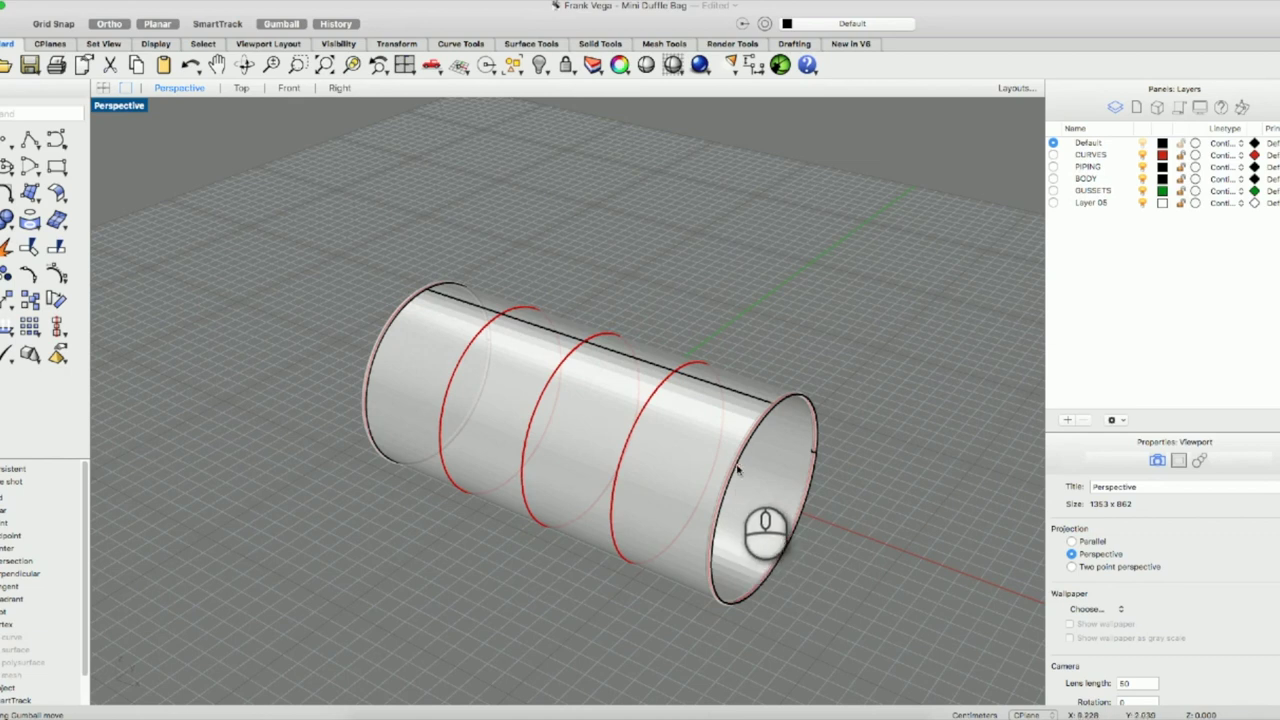
{"action": "scroll", "coordinate": [737, 470], "scroll_direction": "up", "scroll_amount": 5}
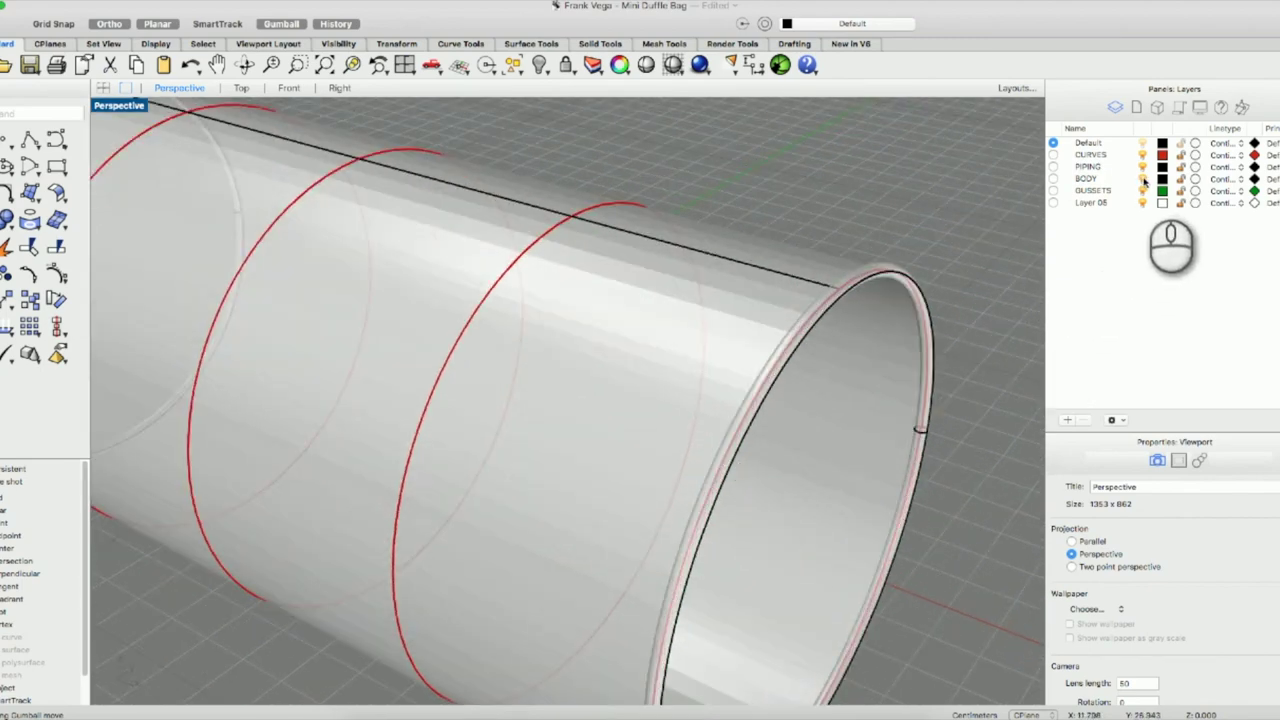
{"action": "left_click", "coordinate": [1145, 180]}
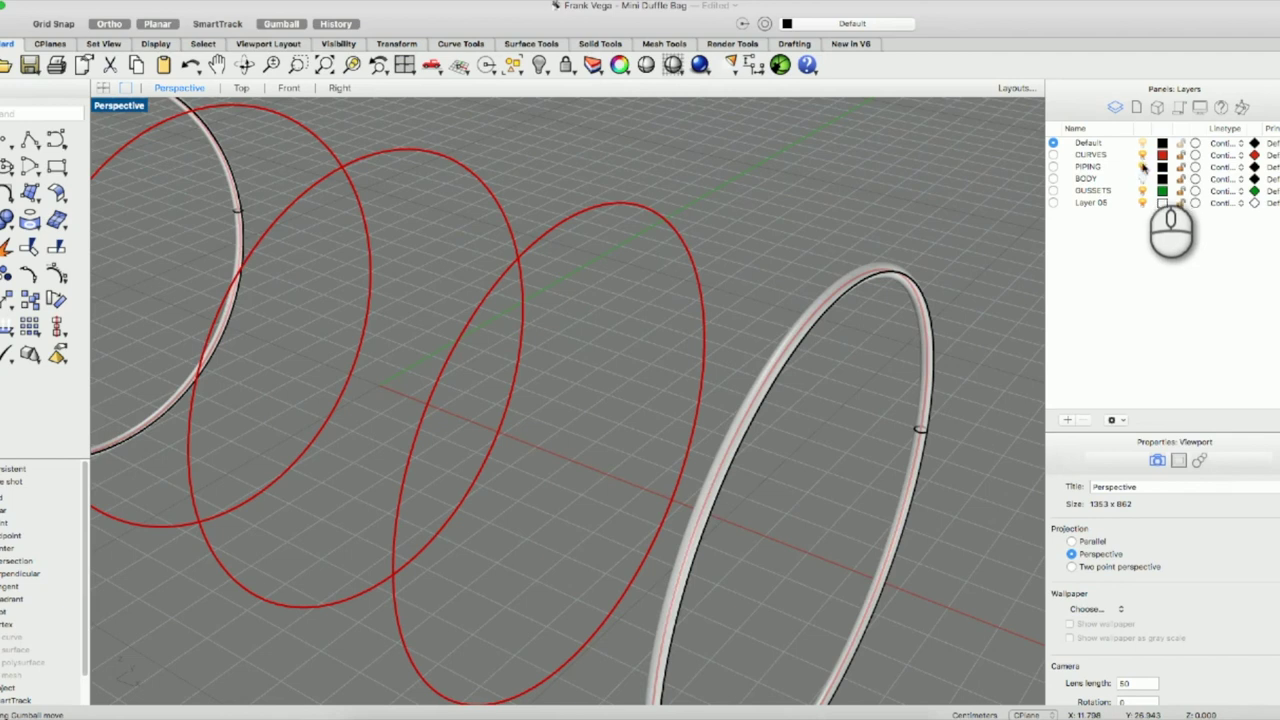
{"action": "left_click", "coordinate": [1143, 167]}
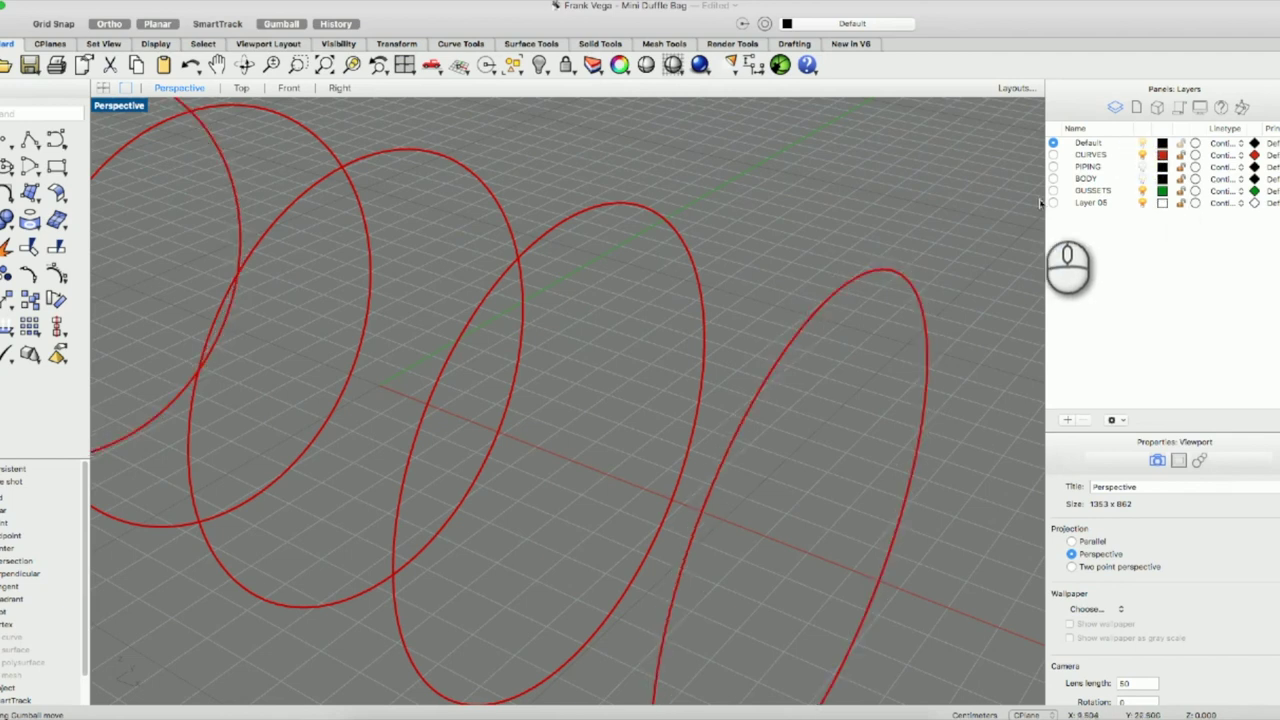
Select the circle at the right end of the bag and frame it in a maximised Front view.
{"action": "left_click", "coordinate": [869, 272]}
{"action": "scroll", "coordinate": [869, 272], "scroll_direction": "down", "scroll_amount": 5}
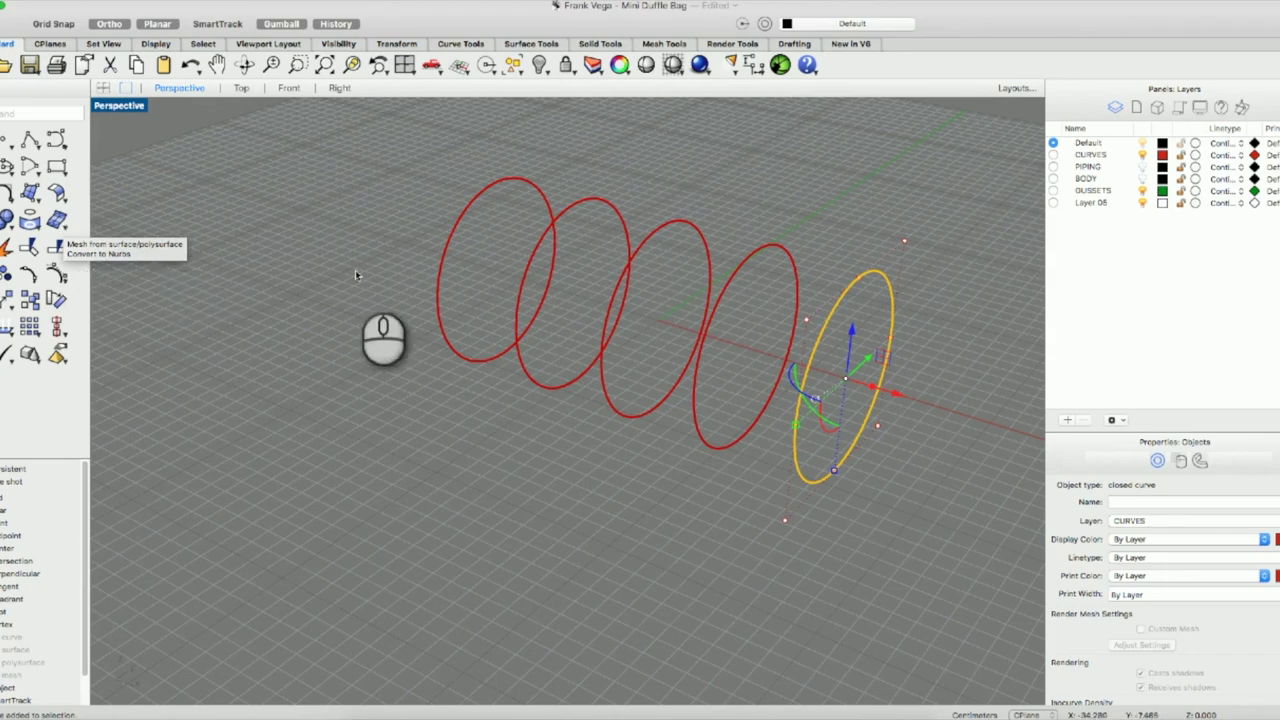
{"action": "scroll", "coordinate": [120, 108], "scroll_direction": "up", "scroll_amount": 2}
{"action": "double_click", "coordinate": [120, 106]}
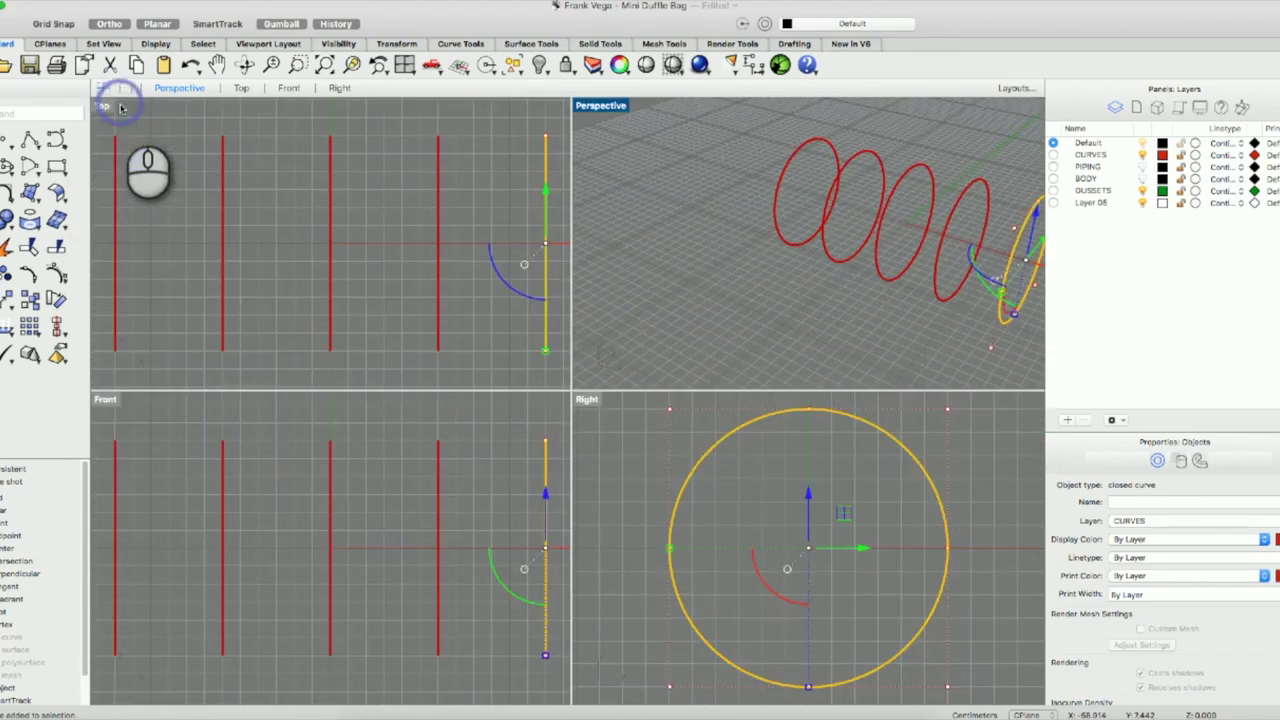
{"action": "scroll", "coordinate": [544, 513], "scroll_direction": "up", "scroll_amount": 3}
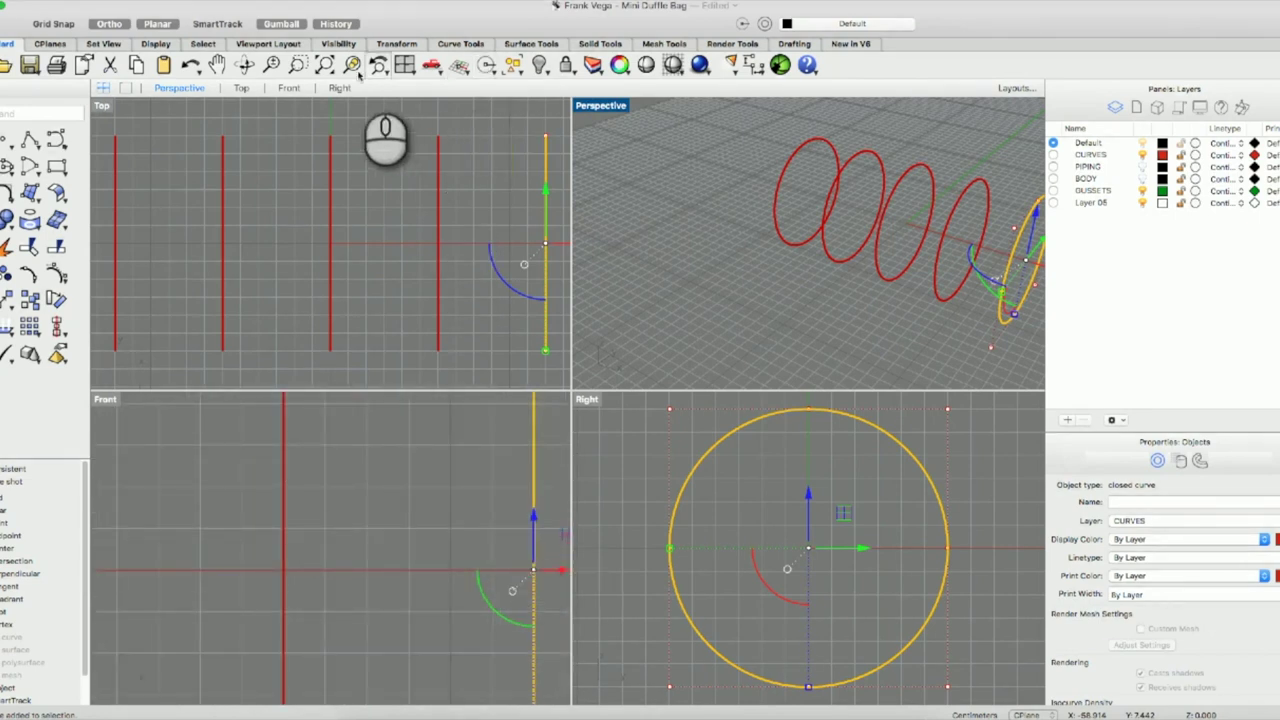
{"action": "left_click", "coordinate": [325, 65]}
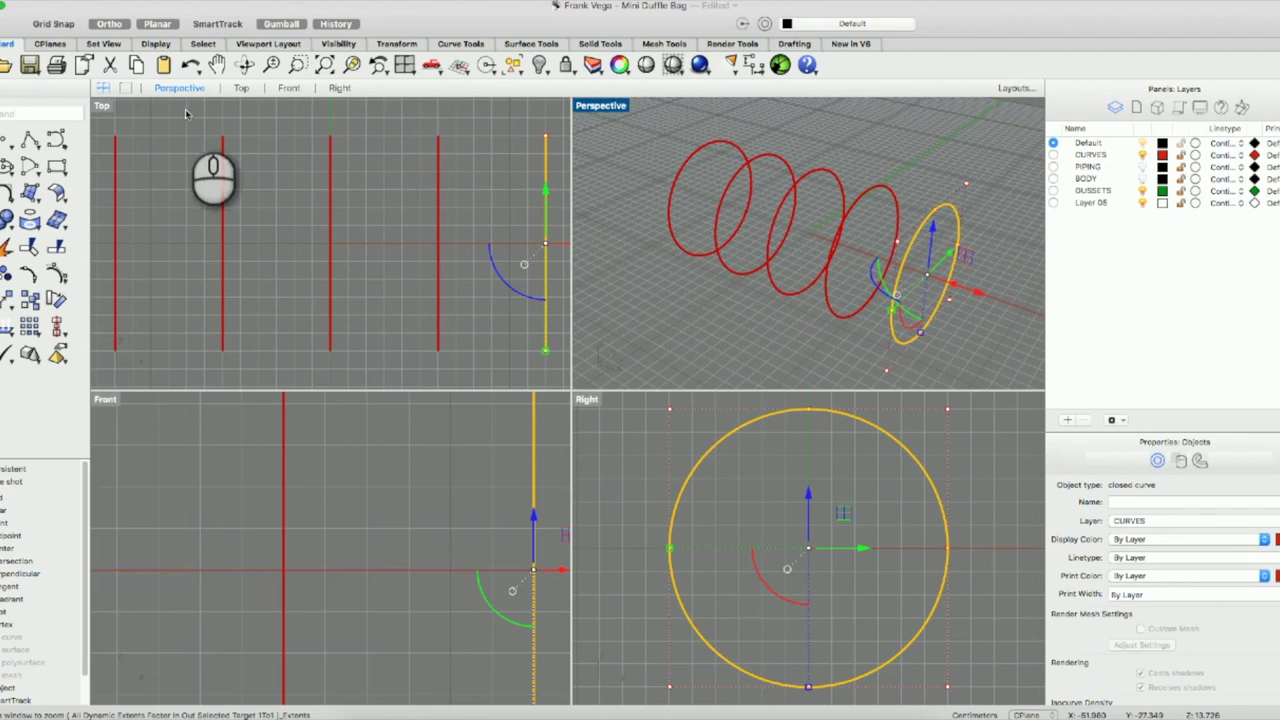
{"action": "double_click", "coordinate": [107, 401]}
{"action": "left_click", "coordinate": [324, 65]}
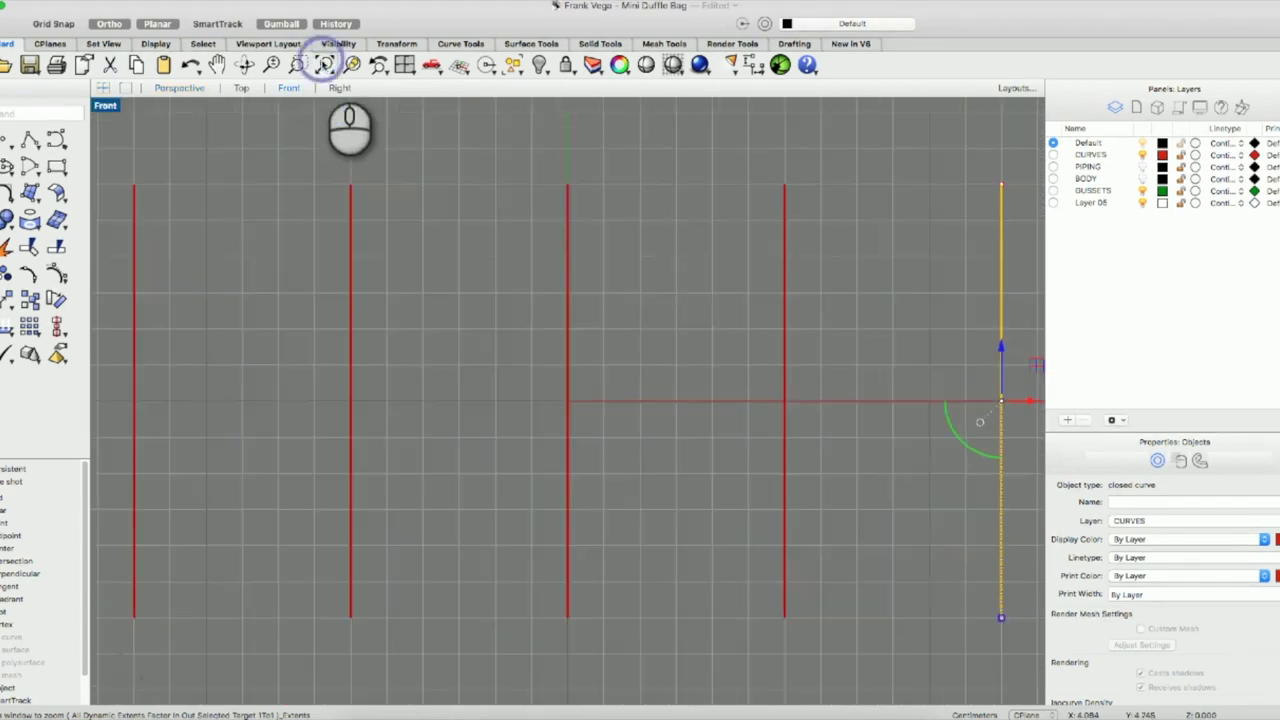
{"action": "scroll", "coordinate": [1037, 405], "scroll_direction": "up", "scroll_amount": 4}
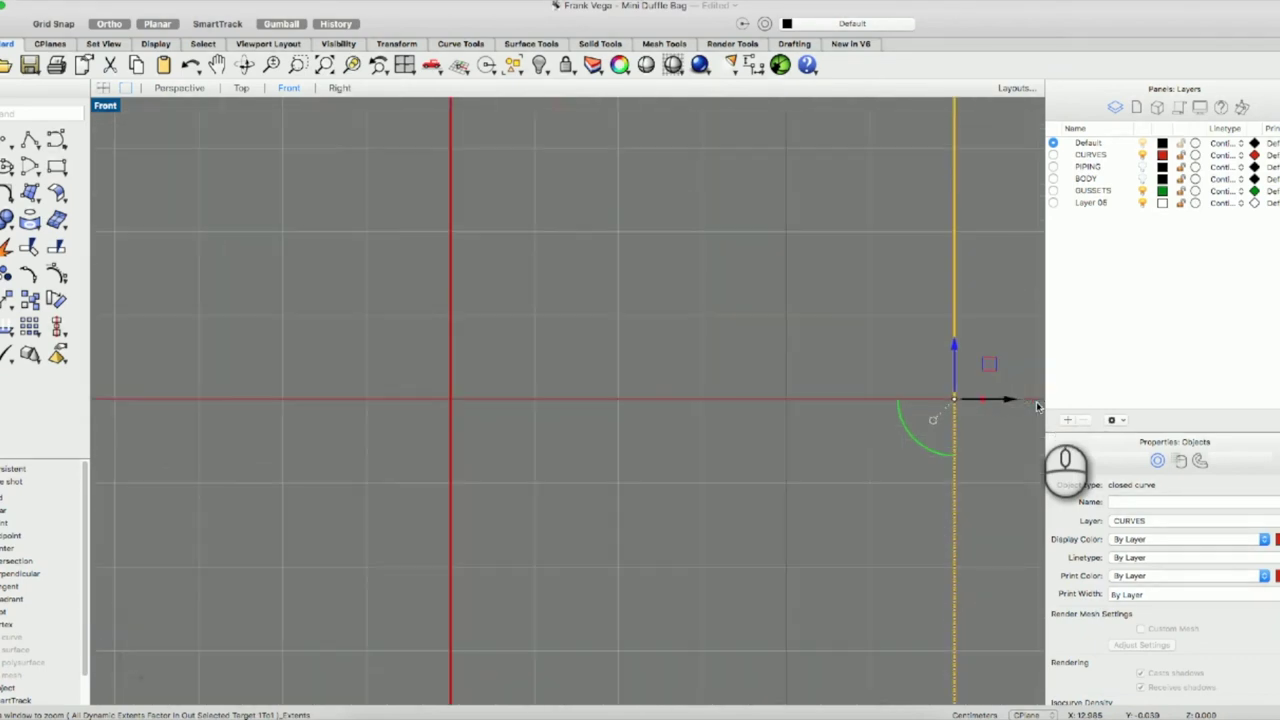
{"action": "left_click", "coordinate": [352, 65]}
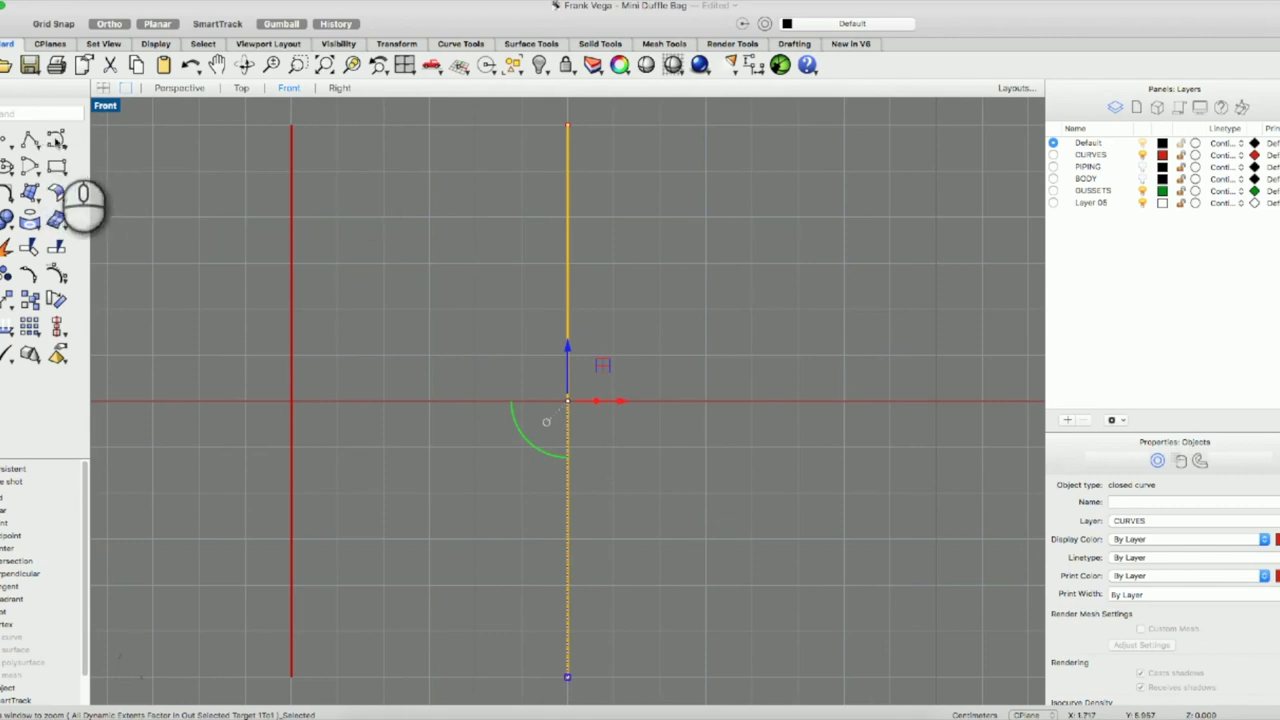
Draw a control-point curve from the end circle's top point, rounding outward about 1 cm and running straight down to the horizontal axis.
{"action": "left_click", "coordinate": [55, 137]}
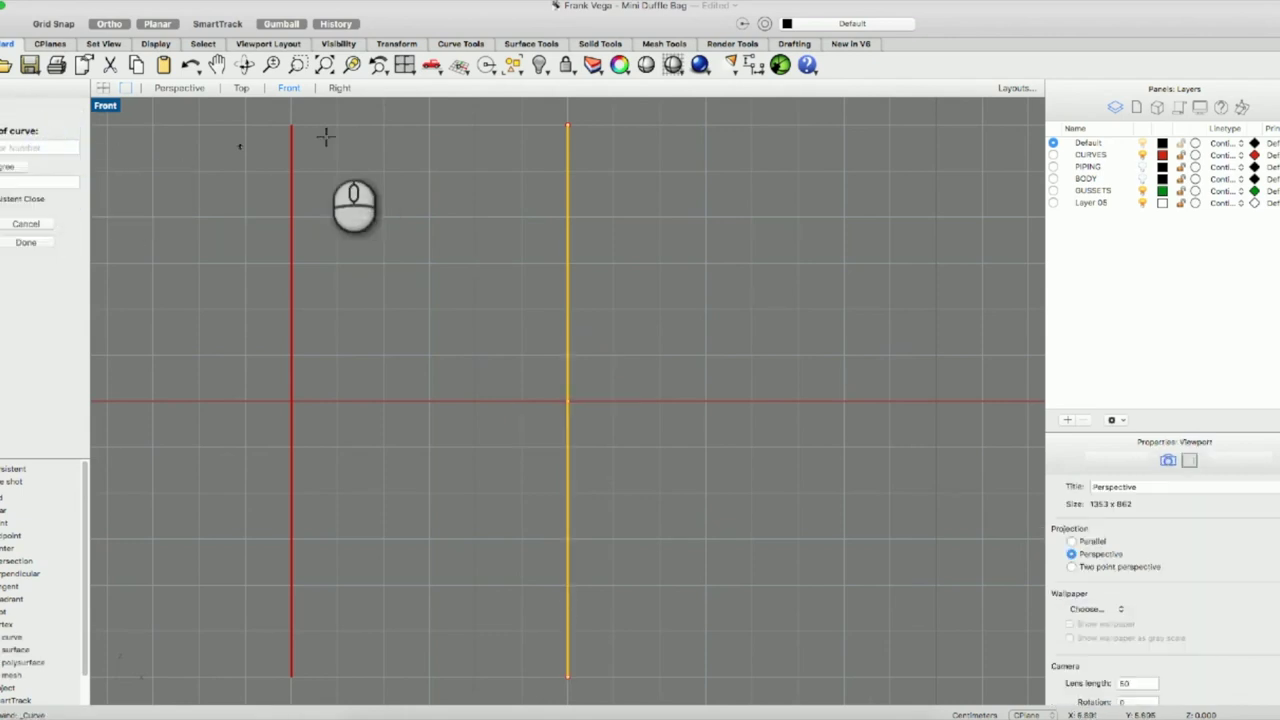
{"action": "left_click", "coordinate": [566, 125]}
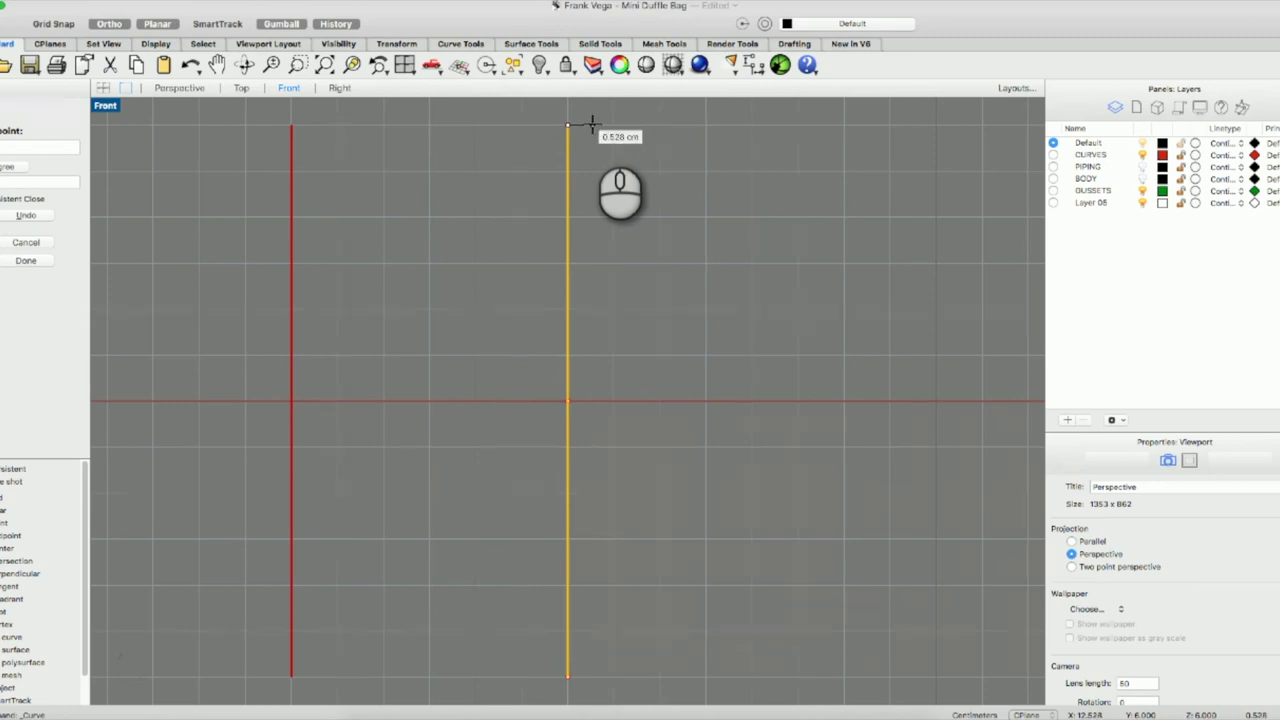
{"action": "left_click", "coordinate": [592, 124]}
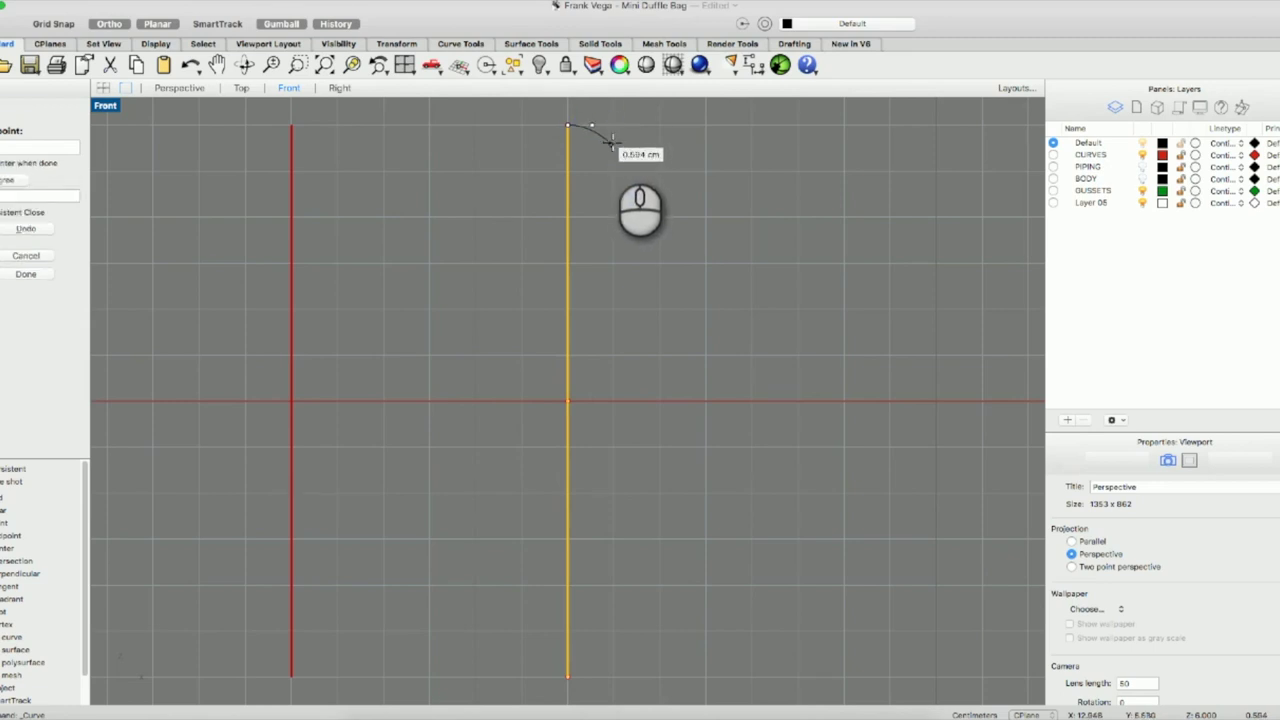
{"action": "left_click", "coordinate": [613, 147]}
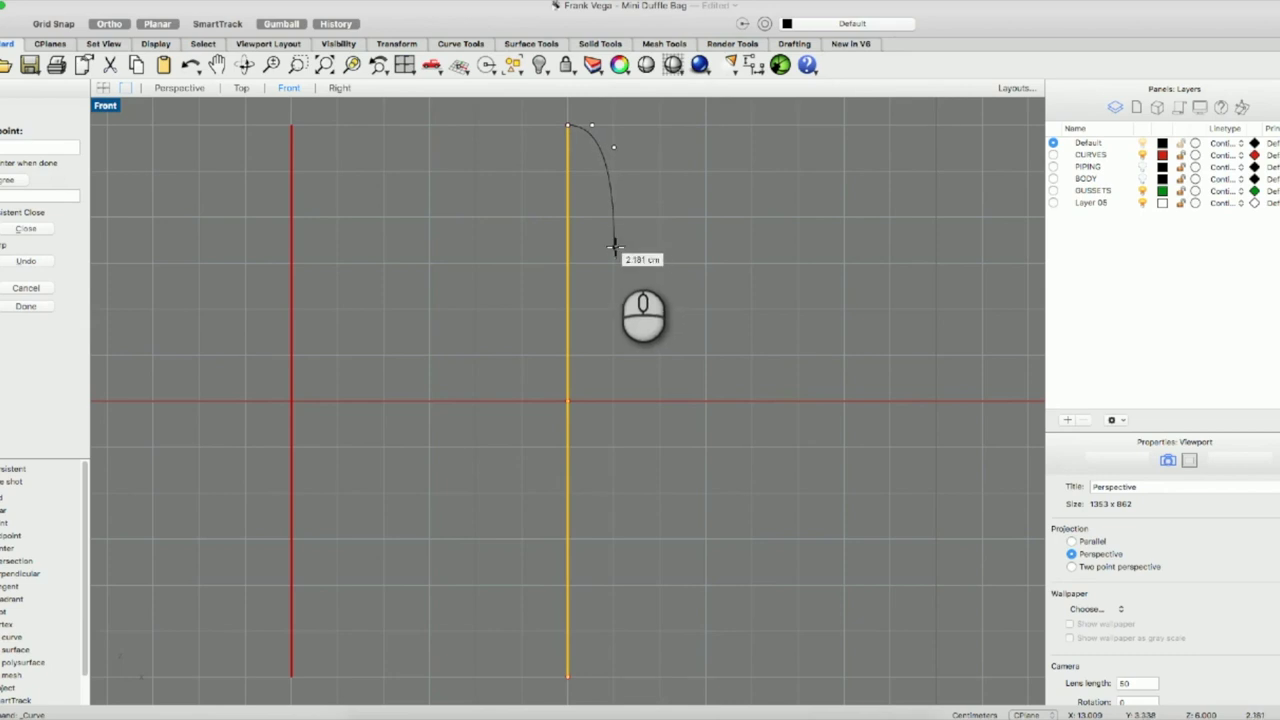
{"action": "left_click", "coordinate": [613, 168]}
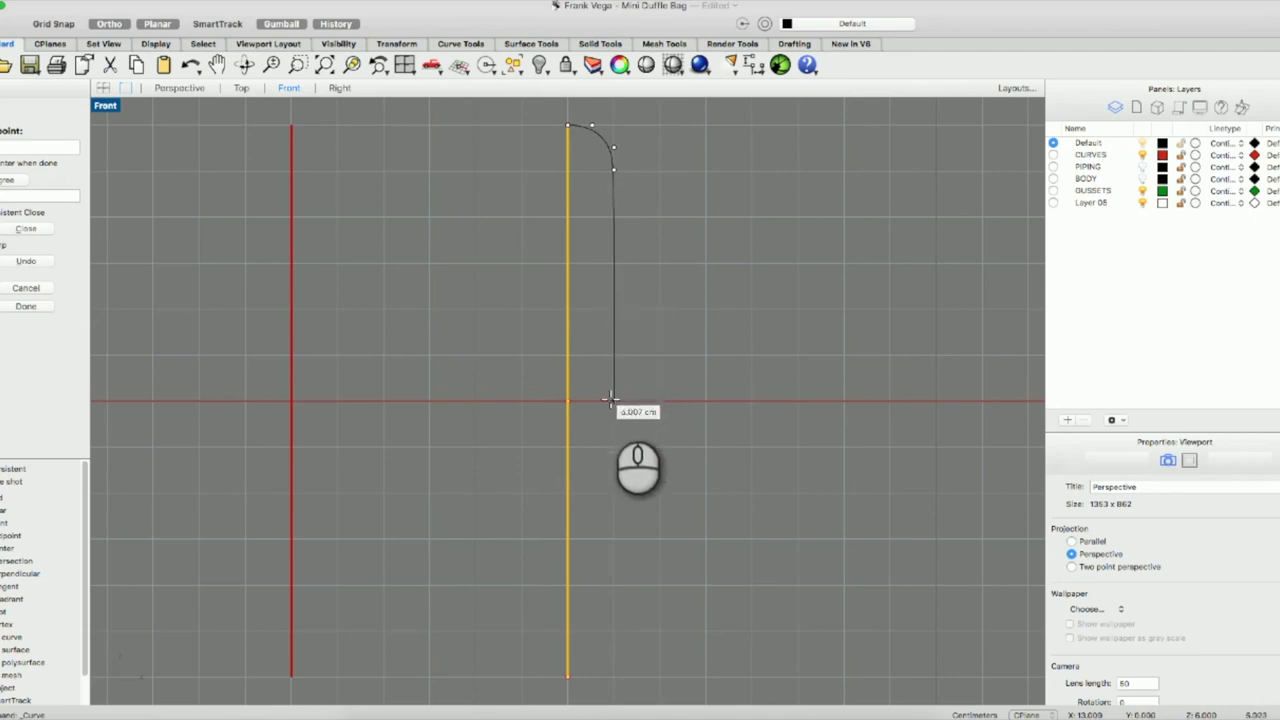
{"action": "scroll", "coordinate": [618, 470], "scroll_direction": "up", "scroll_amount": 3}
{"action": "scroll", "coordinate": [612, 530], "scroll_direction": "down", "scroll_amount": 5}
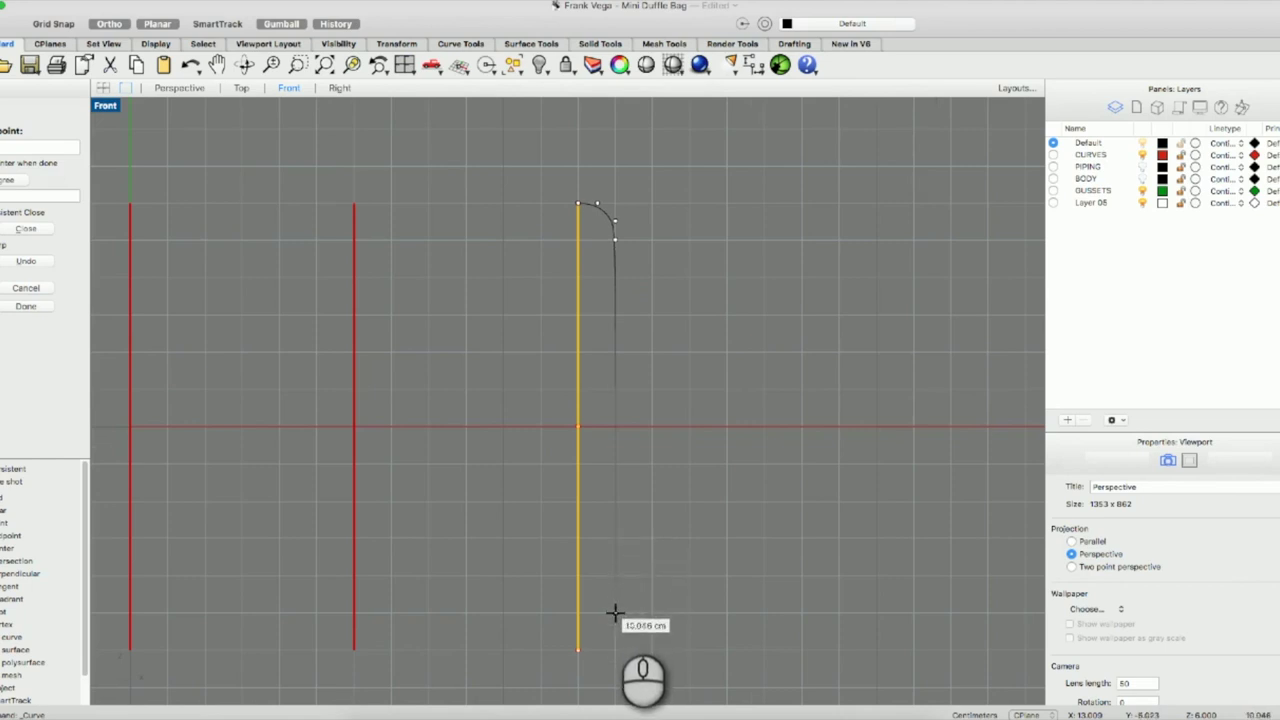
{"action": "left_click", "coordinate": [614, 427]}
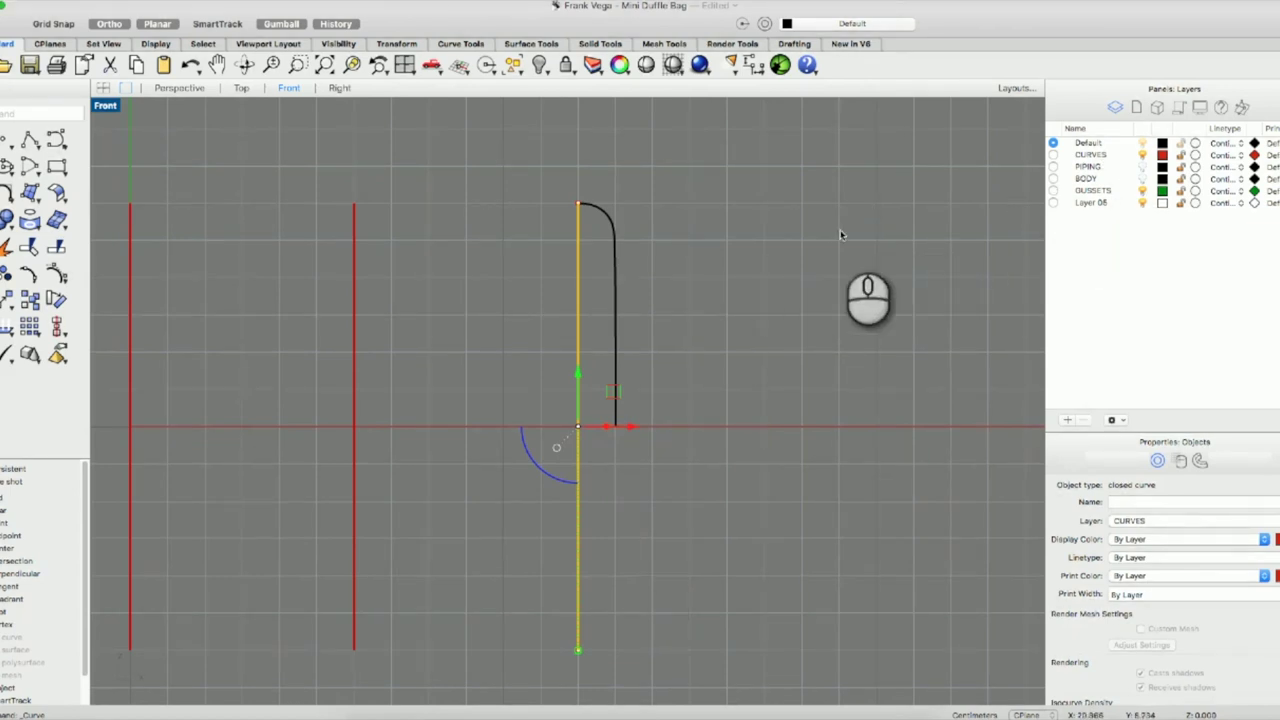
Move the new gusset profile curve to the CURVES layer.
{"action": "left_click", "coordinate": [616, 320]}
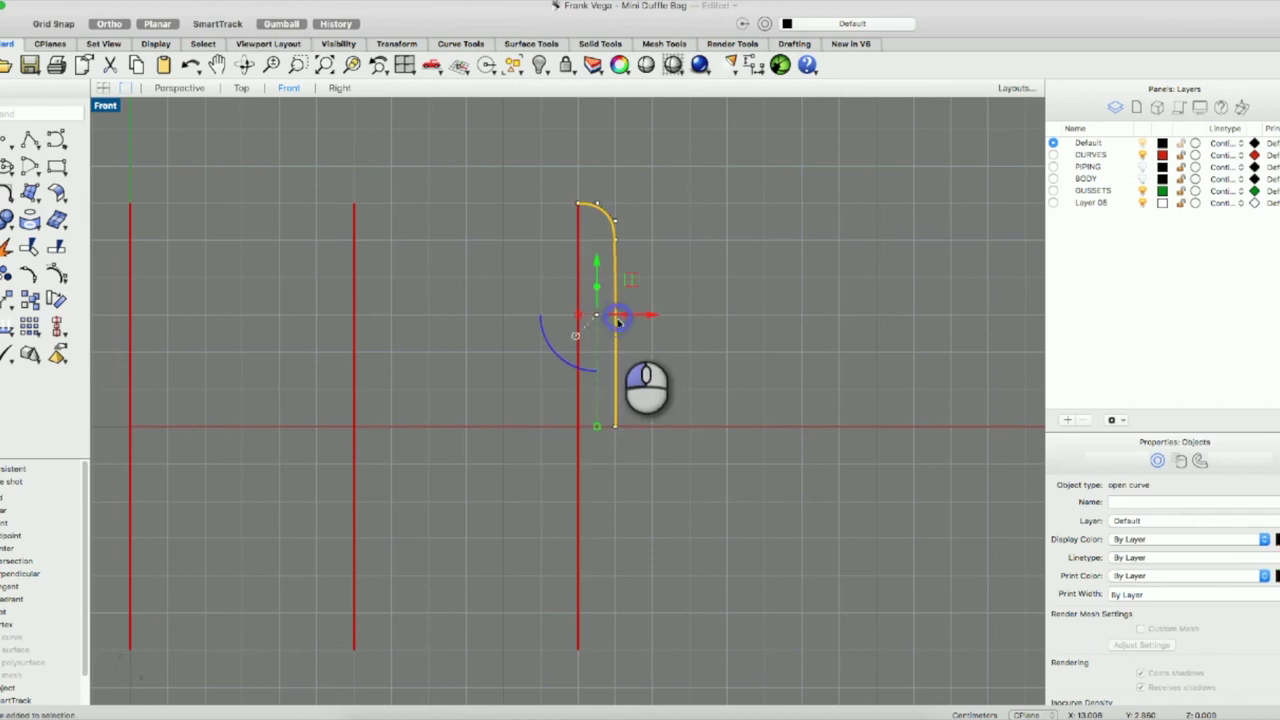
{"action": "right_click", "coordinate": [1090, 157]}
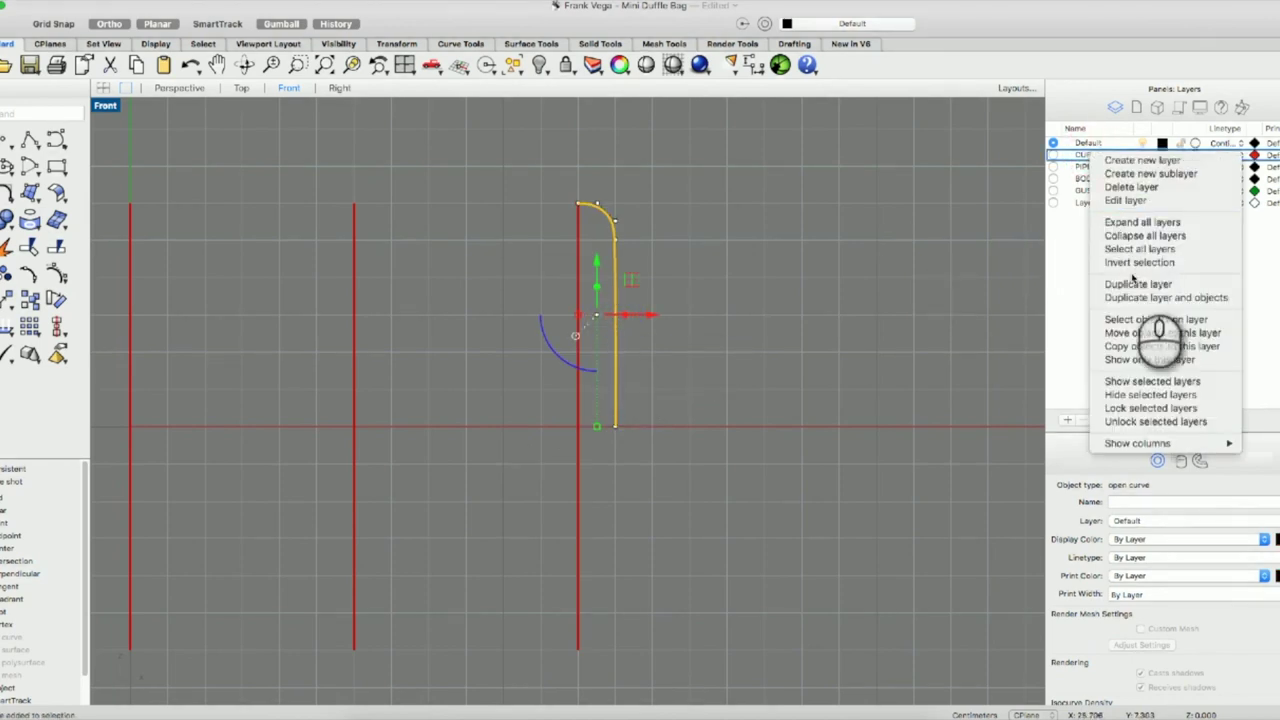
{"action": "left_click", "coordinate": [1136, 332]}
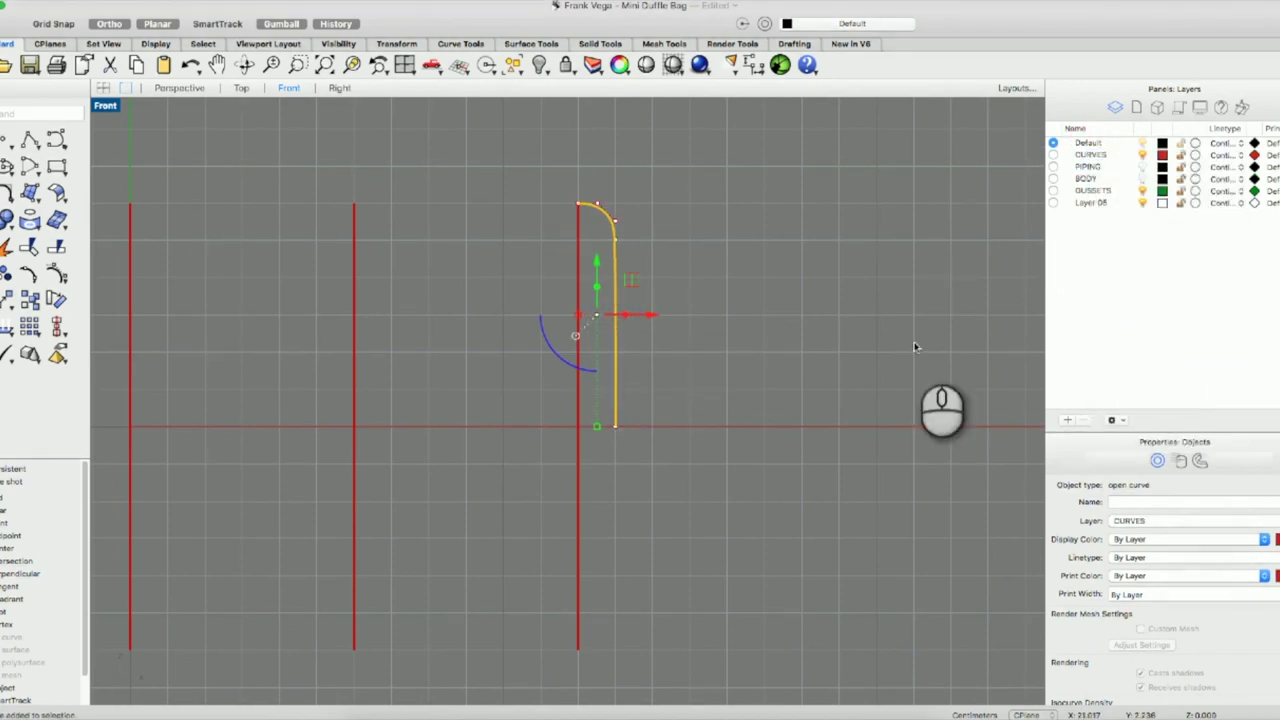
{"action": "scroll", "coordinate": [766, 400], "scroll_direction": "down", "scroll_amount": 5}
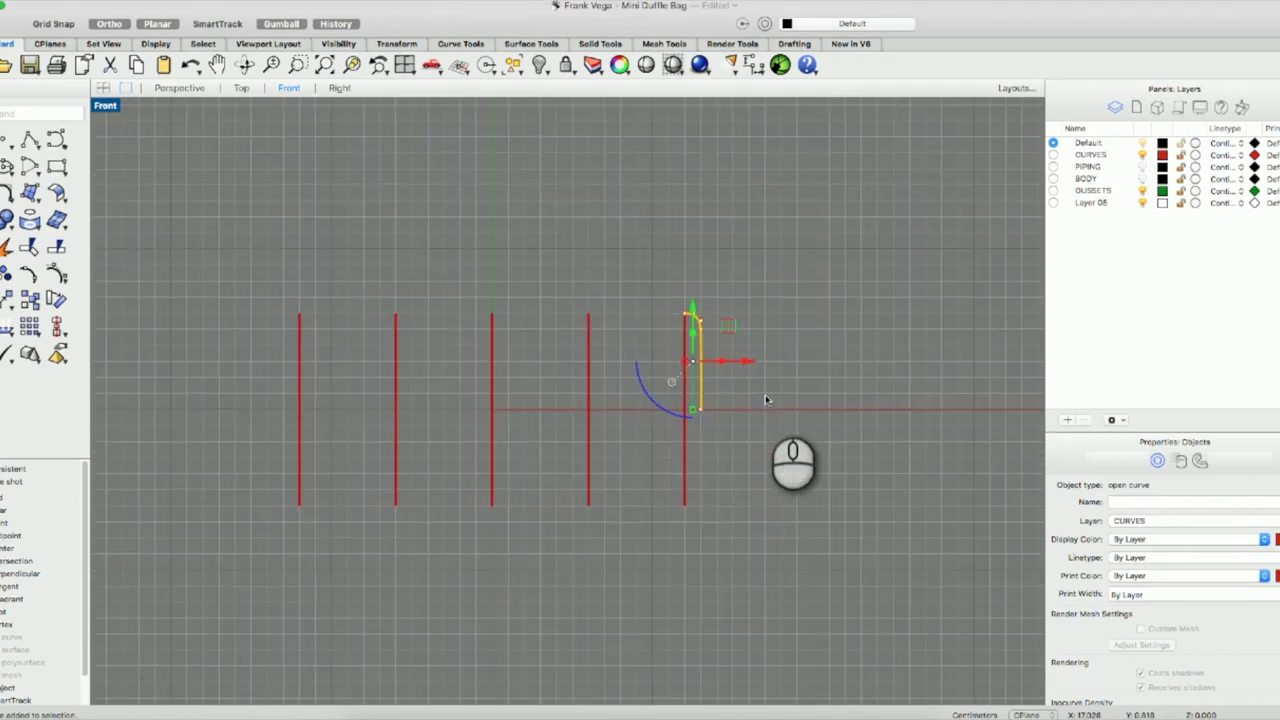
Change the CURVES layer's colour to yellow-green and deselect the profile curve.
{"action": "left_click", "coordinate": [1162, 155]}
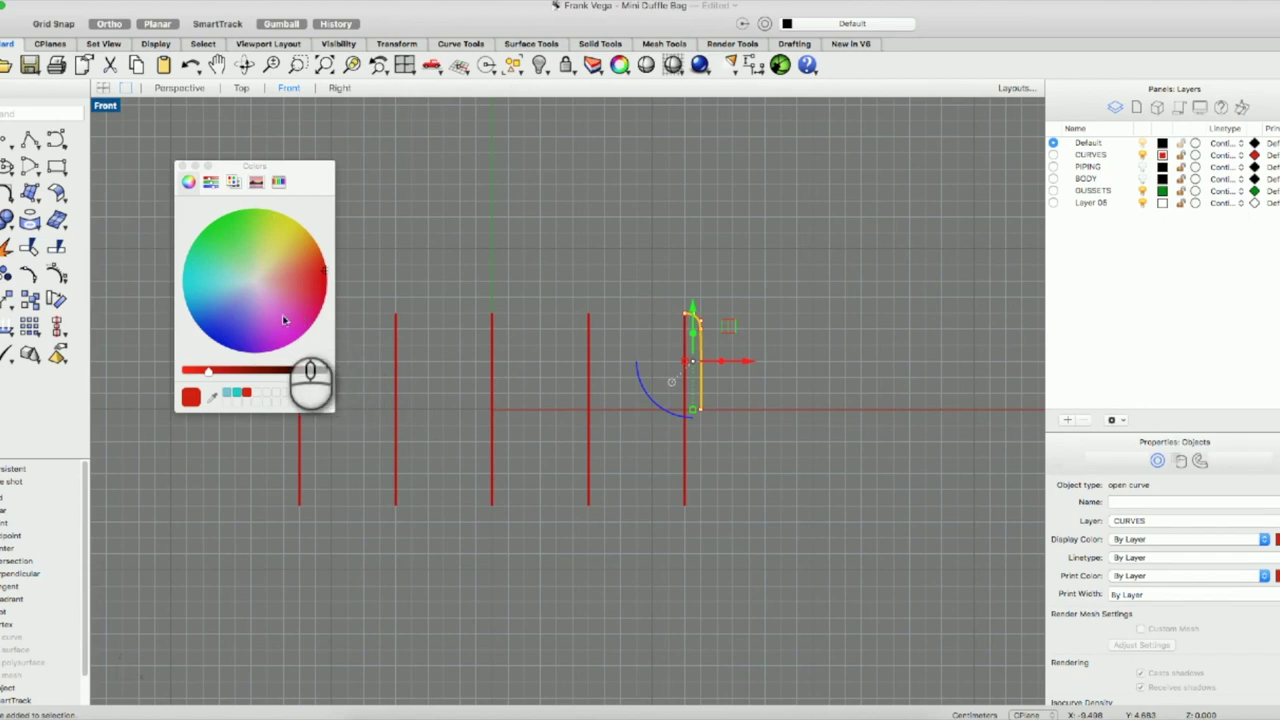
{"action": "left_click_drag", "start_coordinate": [272, 263], "coordinate": [287, 232]}
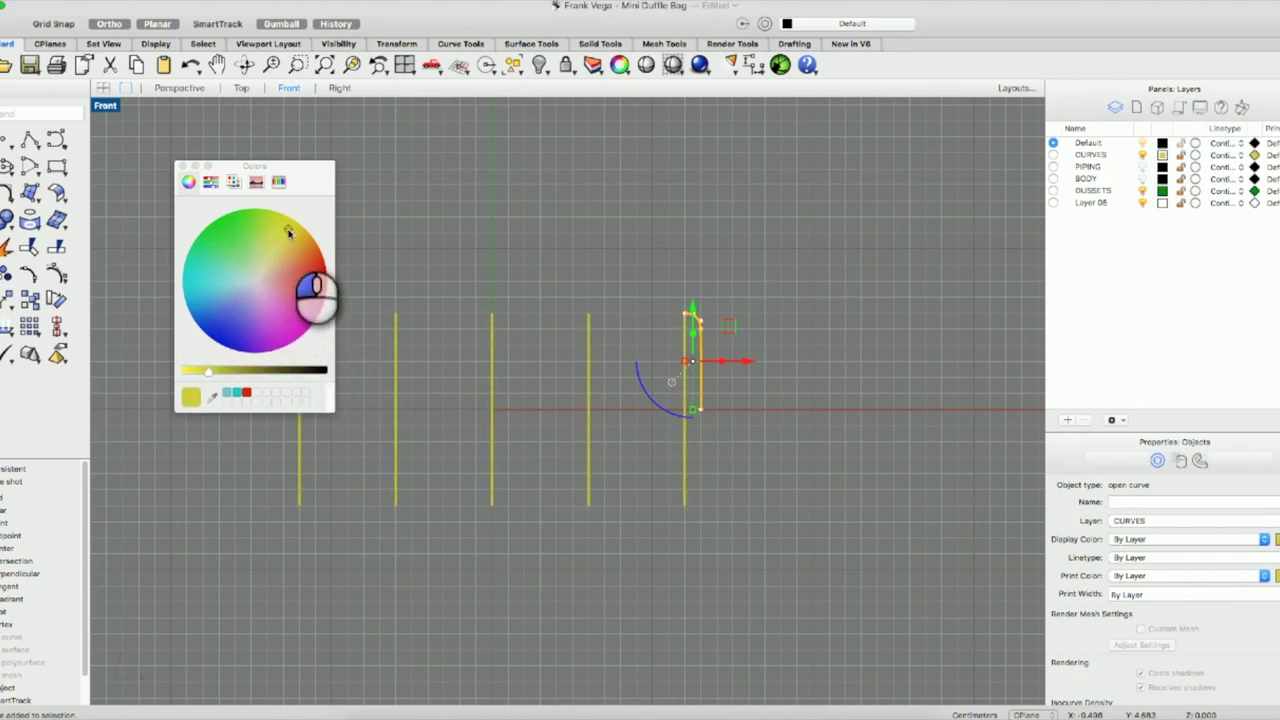
{"action": "left_click_drag", "start_coordinate": [287, 232], "coordinate": [210, 258]}
{"action": "left_click", "coordinate": [316, 258]}
{"action": "left_click_drag", "start_coordinate": [316, 258], "coordinate": [278, 237]}
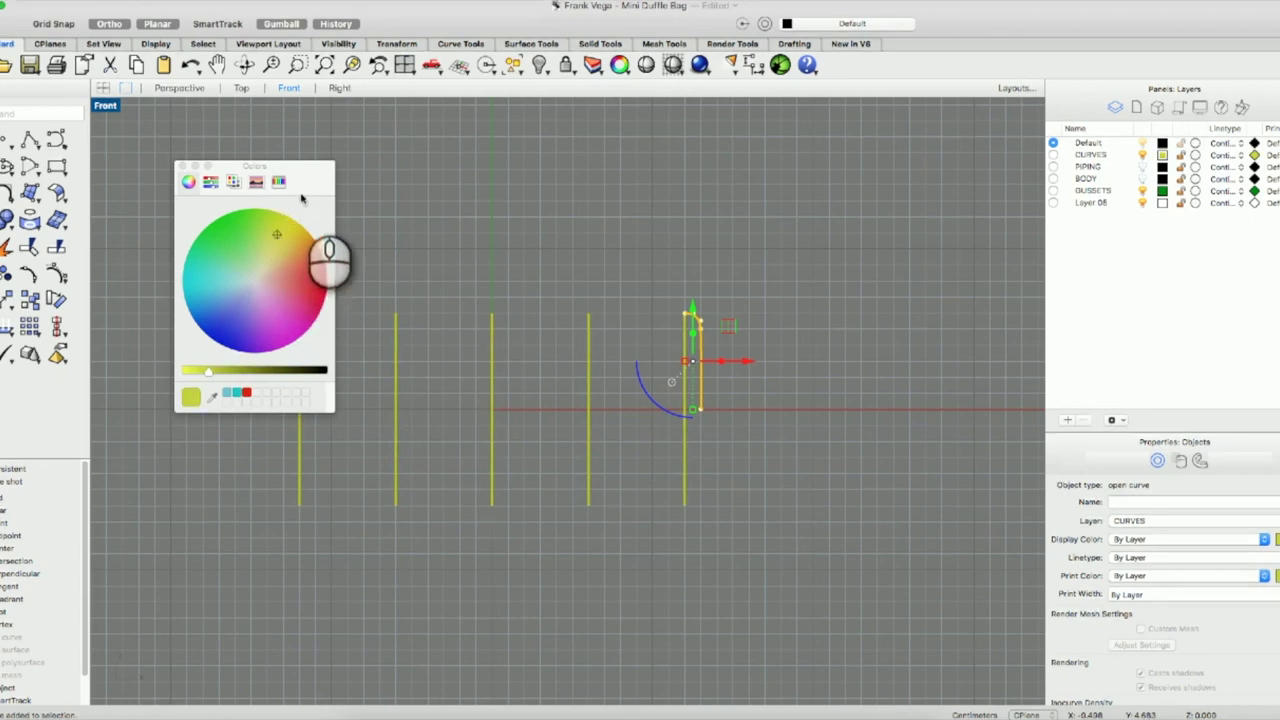
{"action": "left_click", "coordinate": [181, 166]}
{"action": "left_click", "coordinate": [788, 343]}
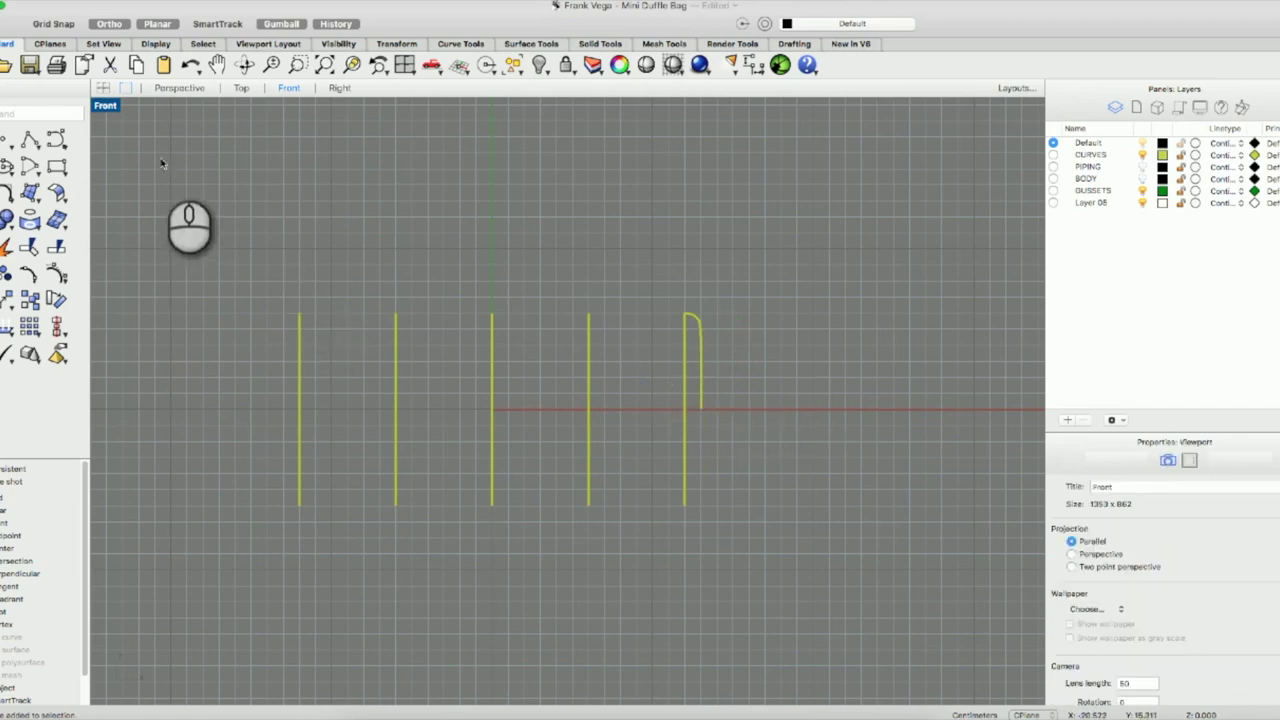
Restore the four-view layout and orbit the perspective to examine the profile curve's position relative to the end circle.
{"action": "left_click", "coordinate": [178, 89]}
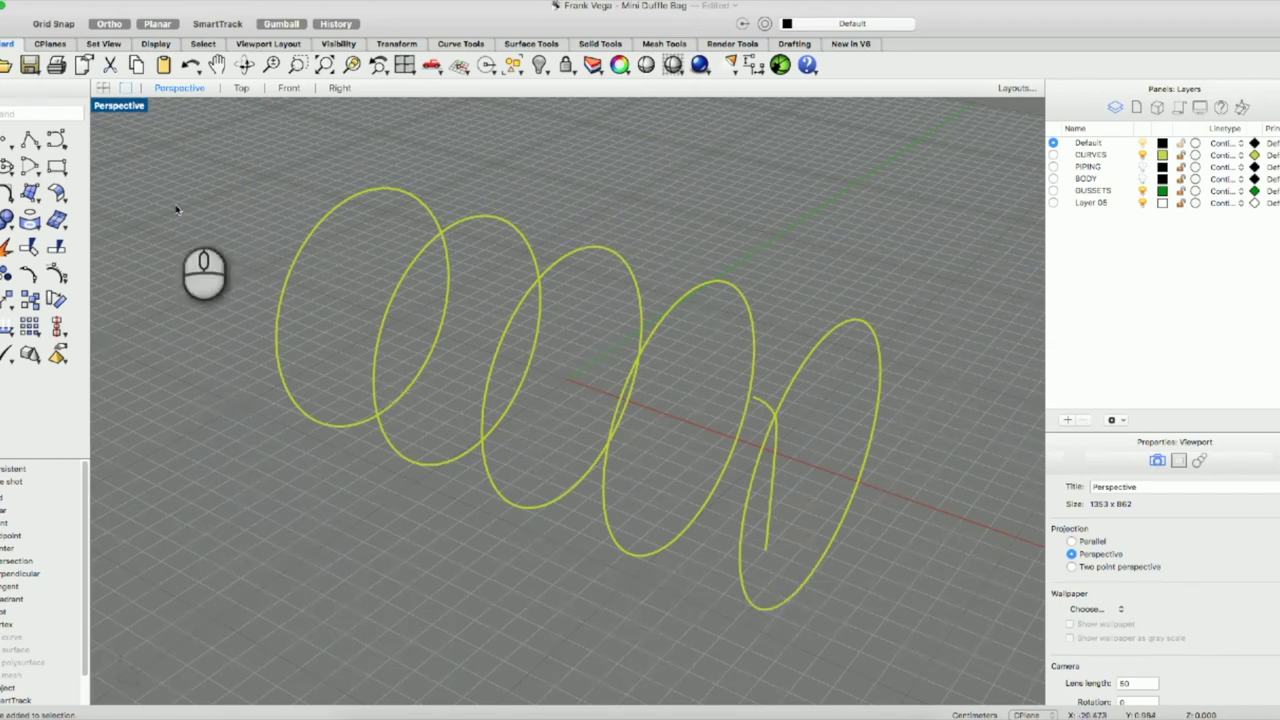
{"action": "double_click", "coordinate": [130, 112]}
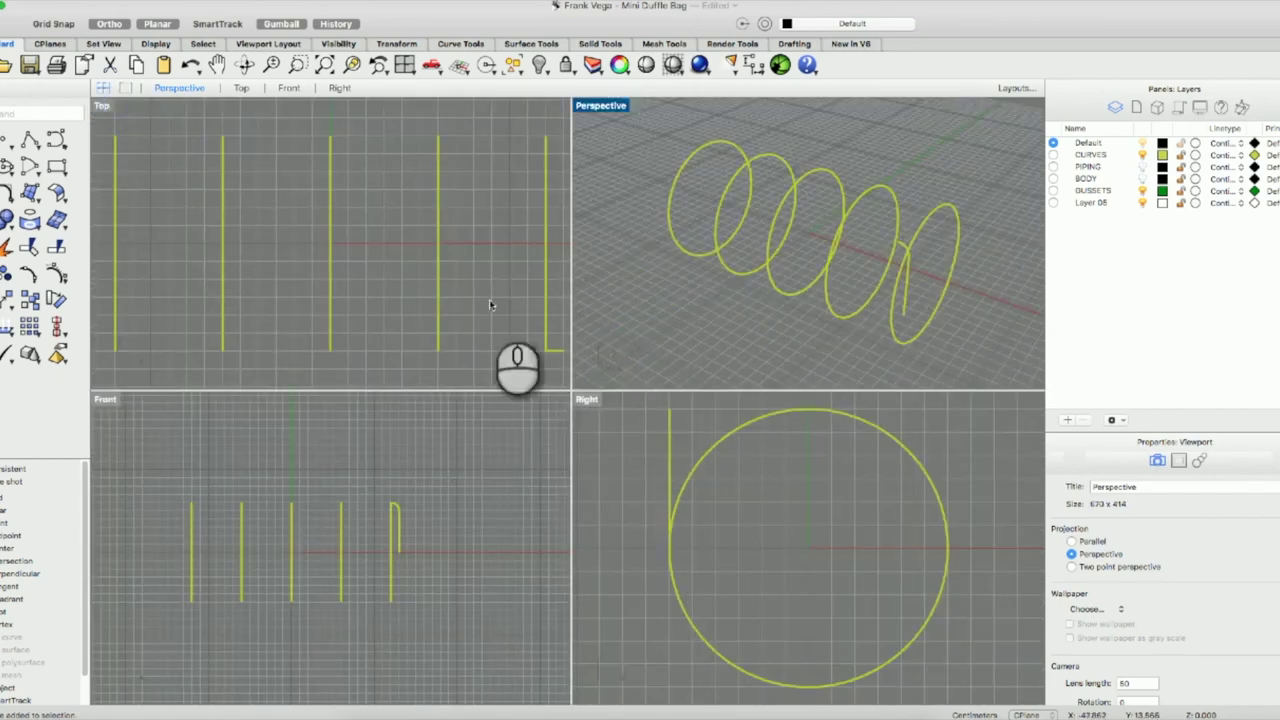
{"action": "scroll", "coordinate": [714, 299], "scroll_direction": "down", "scroll_amount": 2}
{"action": "right_click_drag", "start_coordinate": [791, 291], "coordinate": [800, 300]}
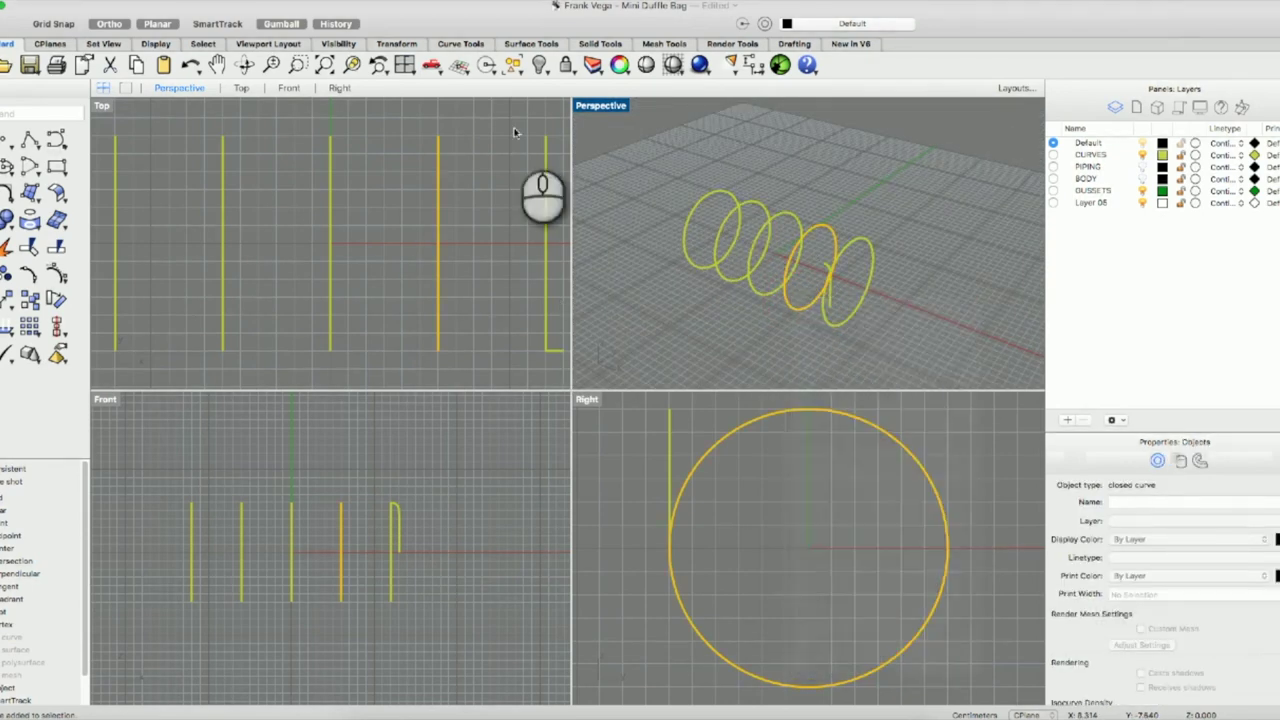
{"action": "left_click", "coordinate": [244, 64]}
{"action": "left_click_drag", "start_coordinate": [760, 388], "coordinate": [824, 380]}
{"action": "left_click_drag", "start_coordinate": [798, 314], "coordinate": [700, 282]}
{"action": "key", "text": "Return"}
{"action": "left_click", "coordinate": [720, 302]}
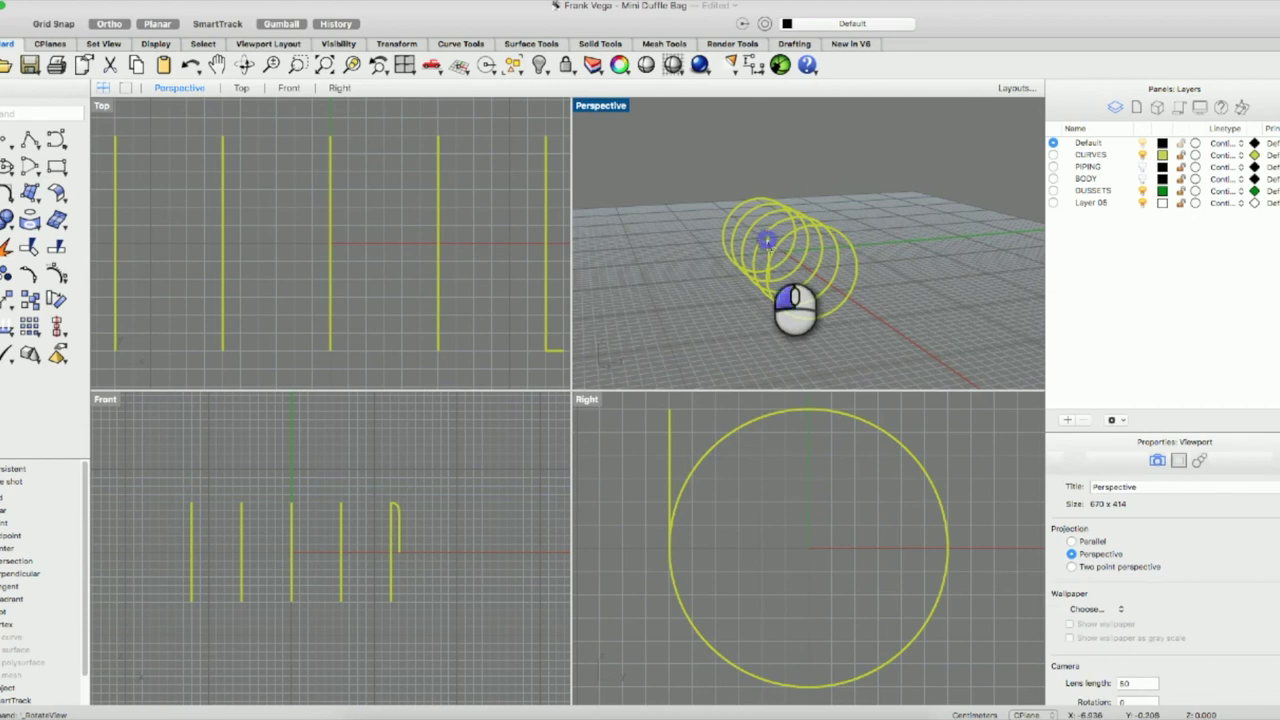
Move the profile curve about 6 cm along Y in the Top view so it lines up with the end circle's centre.
{"action": "left_click", "coordinate": [766, 240]}
{"action": "scroll", "coordinate": [493, 318], "scroll_direction": "down", "scroll_amount": 3}
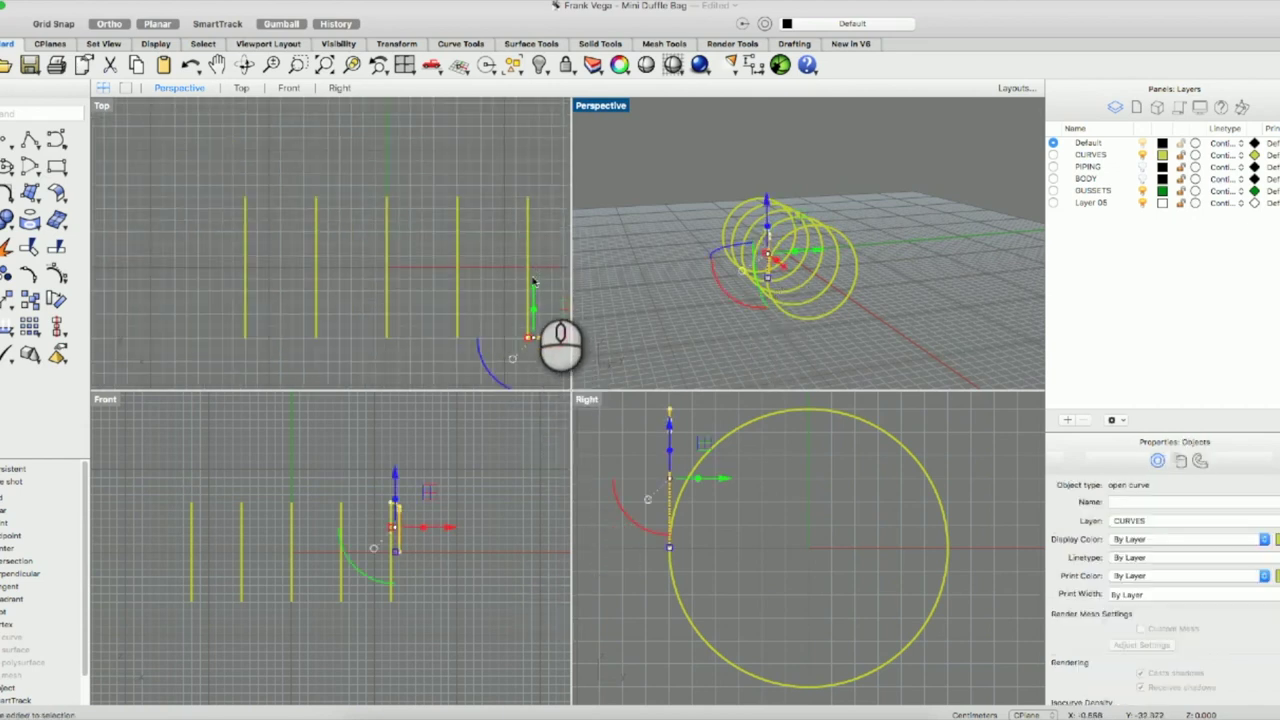
{"action": "left_click_drag", "start_coordinate": [535, 288], "coordinate": [535, 215]}
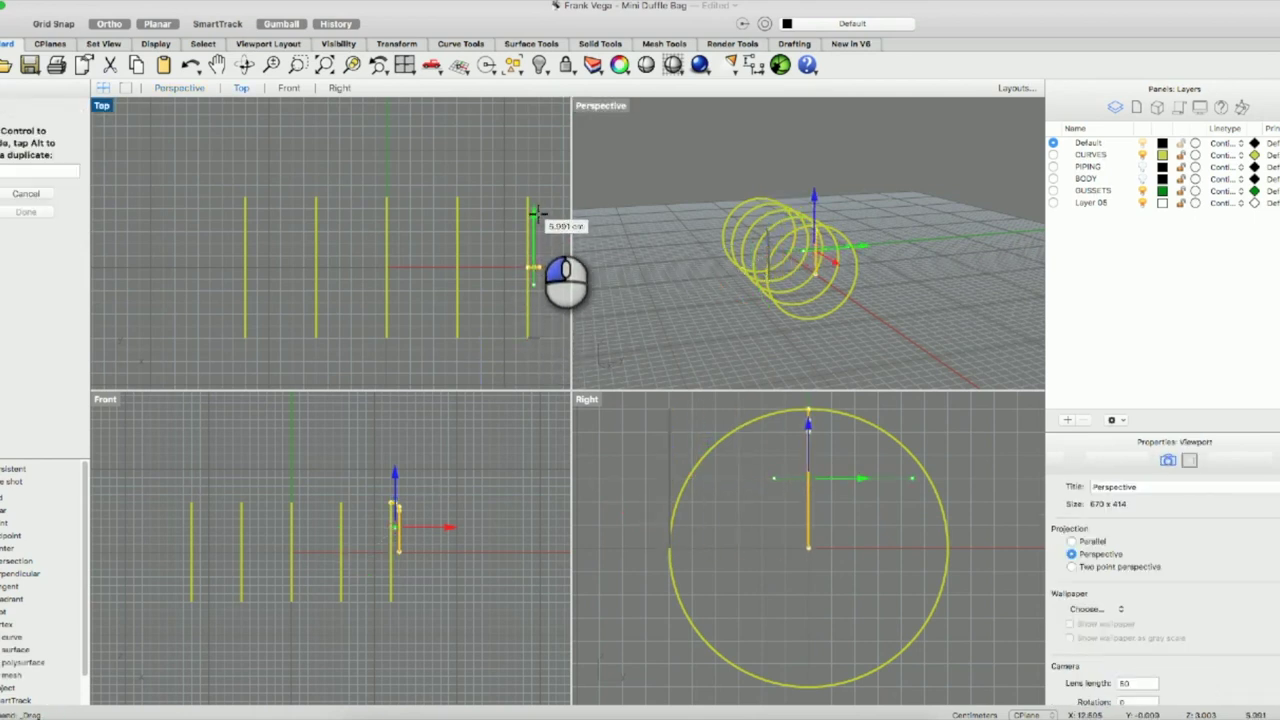
{"action": "left_click_drag", "start_coordinate": [535, 215], "coordinate": [535, 243]}
{"action": "left_click", "coordinate": [646, 251]}
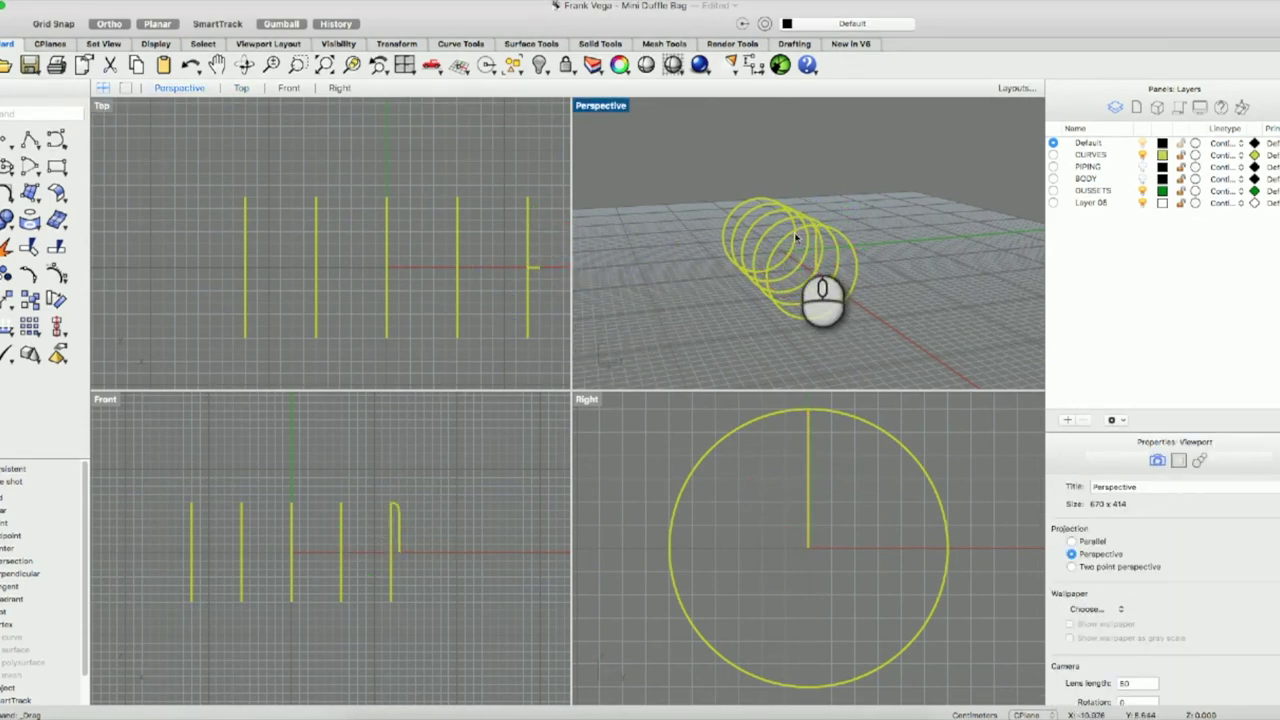
Maximise the Perspective view and orbit around the end circle to inspect how the profile curve sits against it.
{"action": "double_click", "coordinate": [597, 106]}
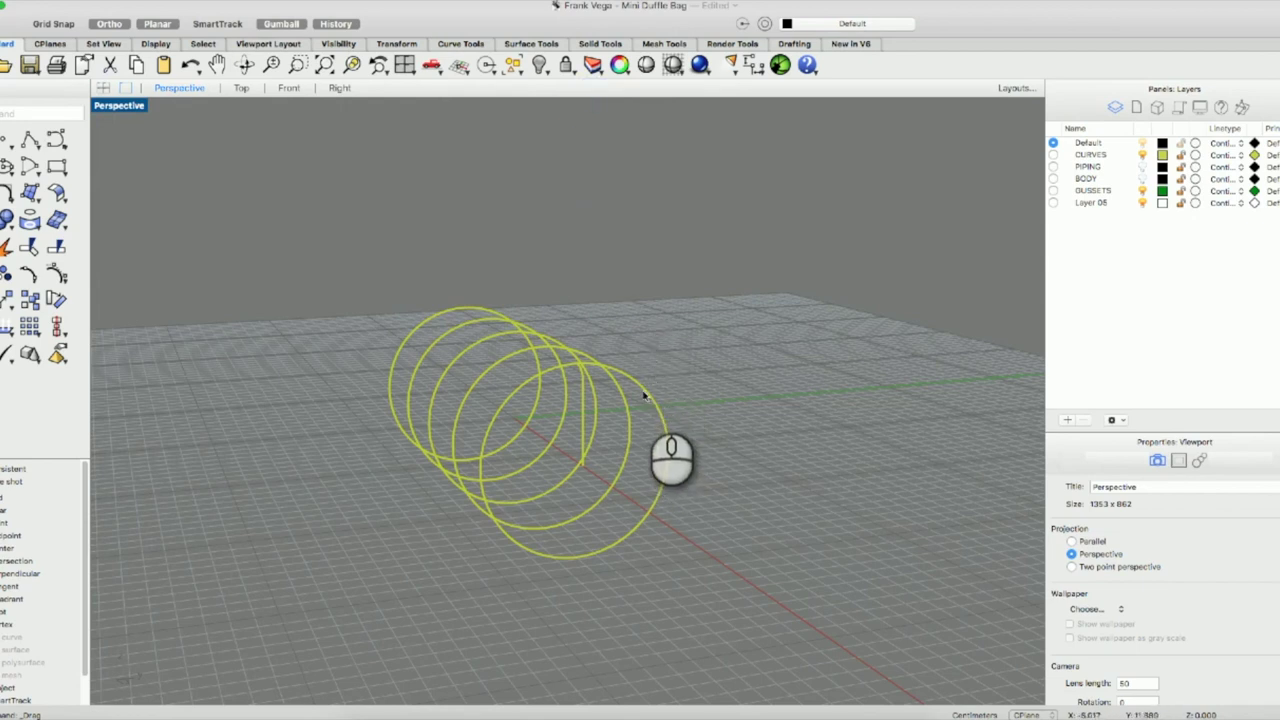
{"action": "left_click", "coordinate": [583, 451]}
{"action": "left_click", "coordinate": [612, 480]}
{"action": "right_click", "coordinate": [600, 345]}
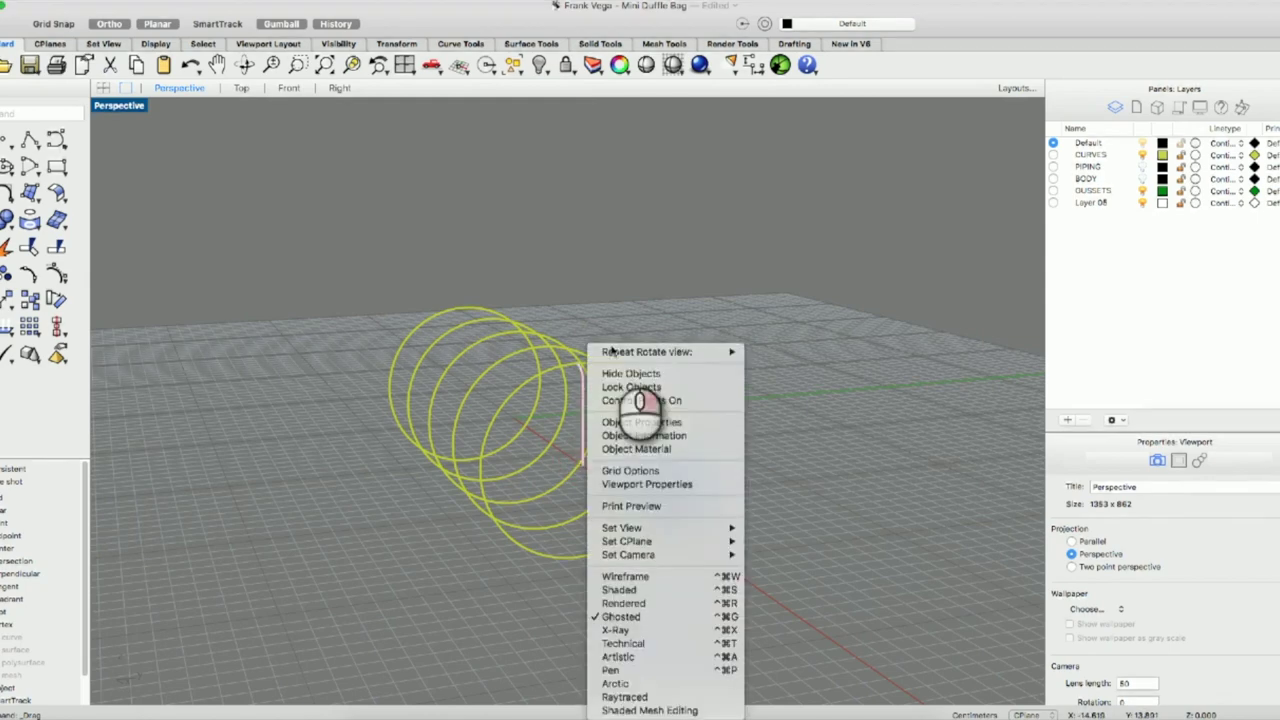
{"action": "key", "text": "Escape"}
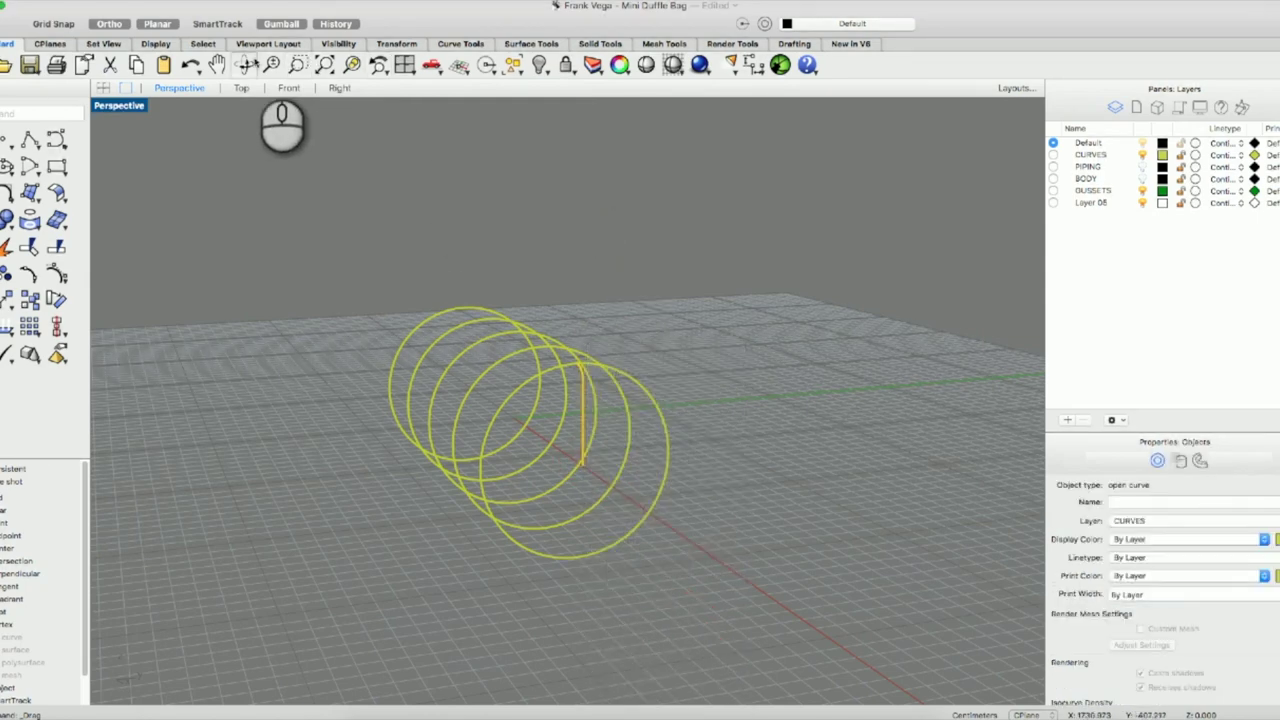
{"action": "left_click", "coordinate": [245, 64]}
{"action": "left_click_drag", "start_coordinate": [544, 471], "coordinate": [678, 480]}
{"action": "scroll", "coordinate": [677, 474], "scroll_direction": "up", "scroll_amount": 3}
{"action": "left_click", "coordinate": [803, 489]}
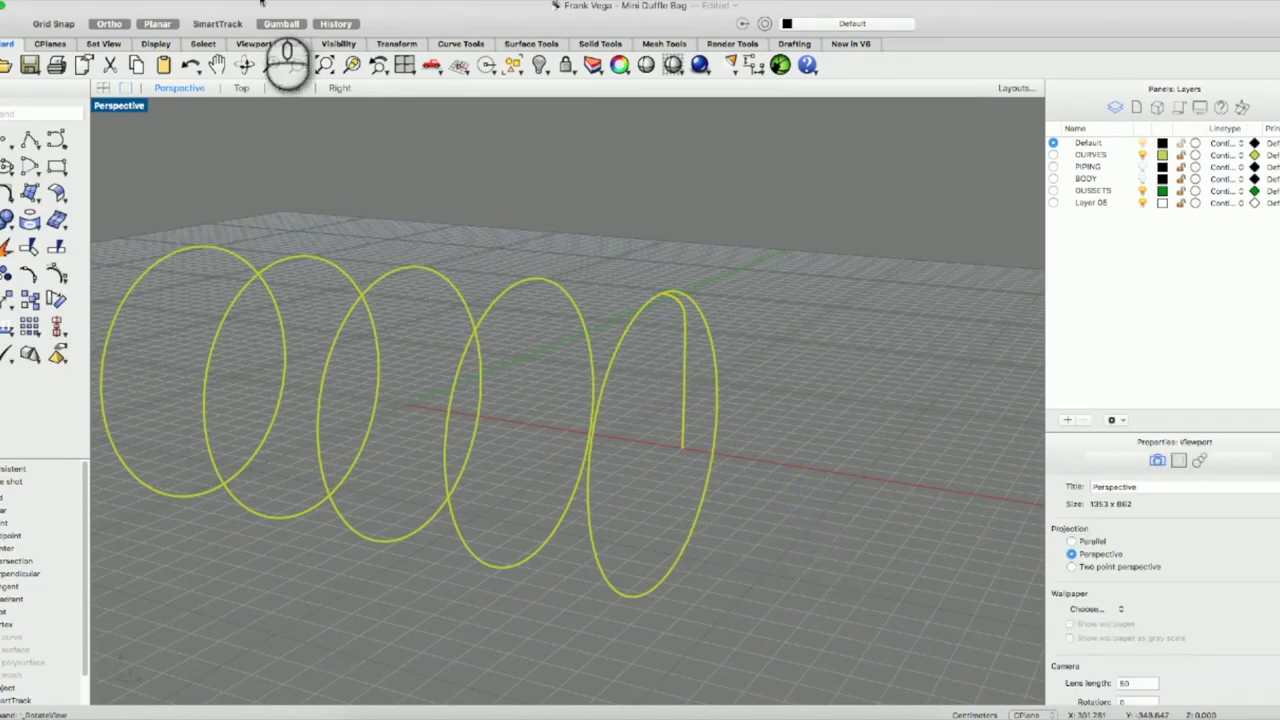
{"action": "left_click", "coordinate": [225, 0]}
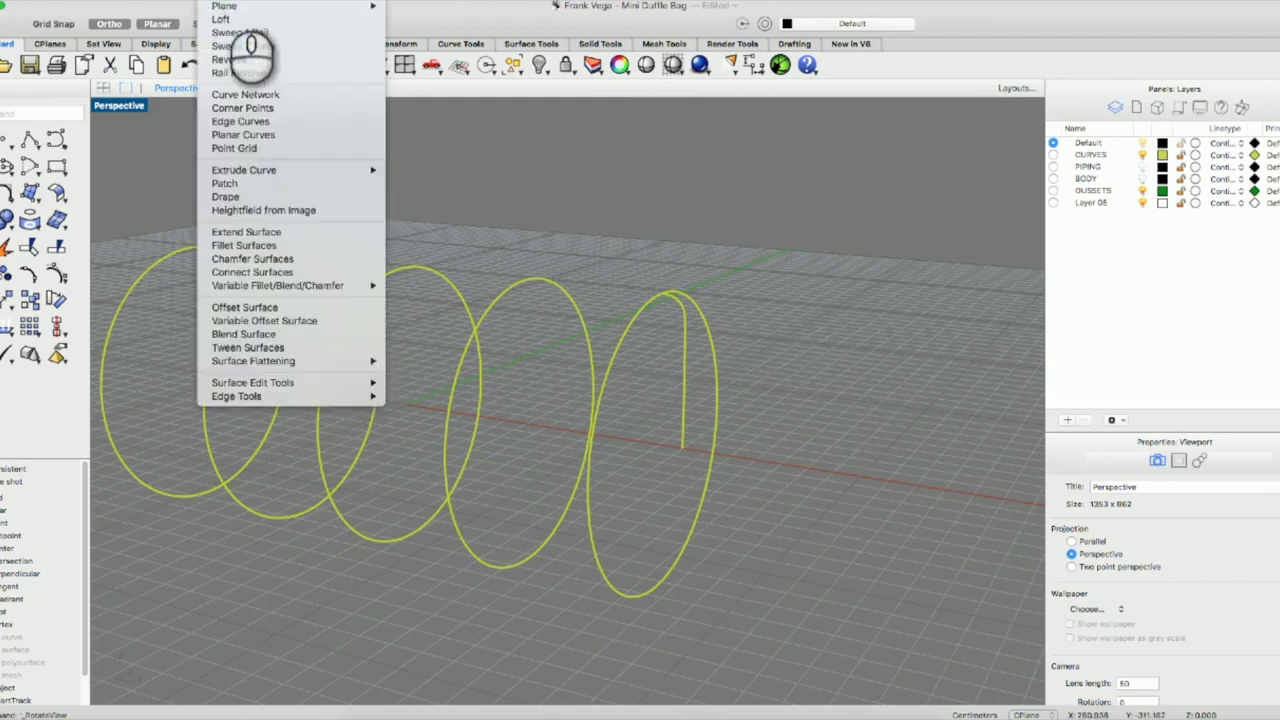
{"action": "left_click", "coordinate": [238, 33]}
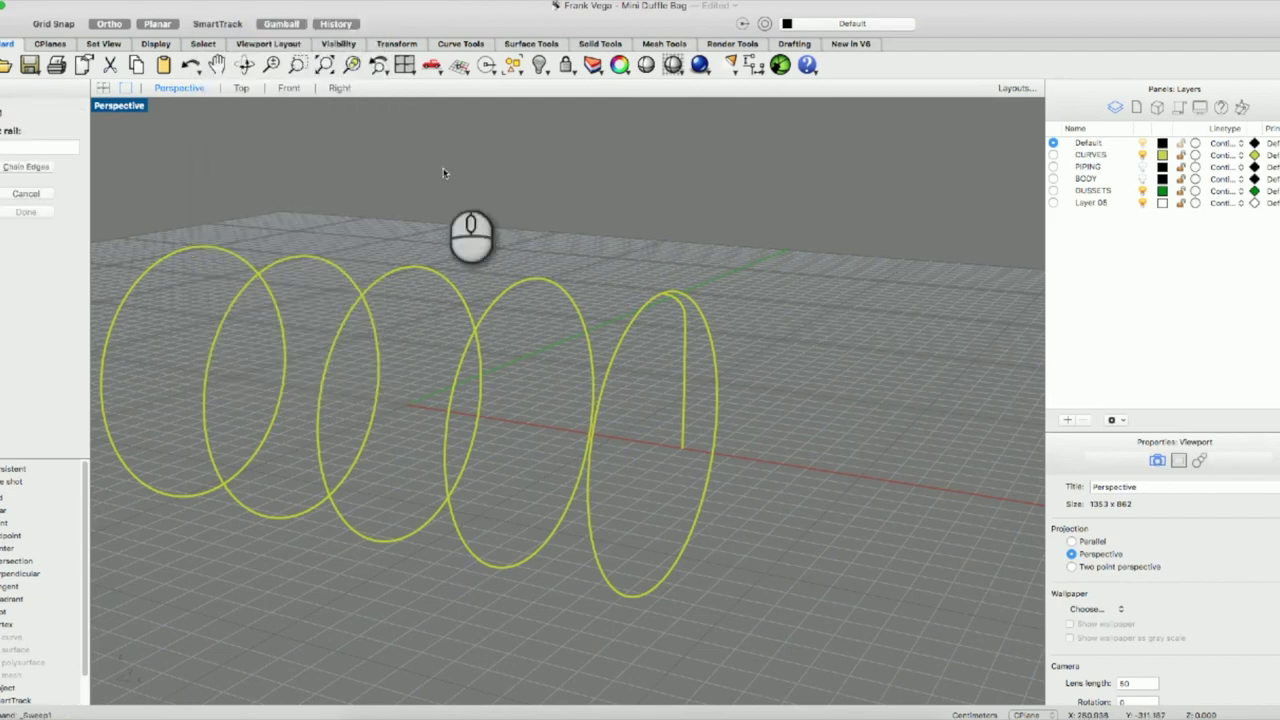
{"action": "left_click", "coordinate": [642, 306]}
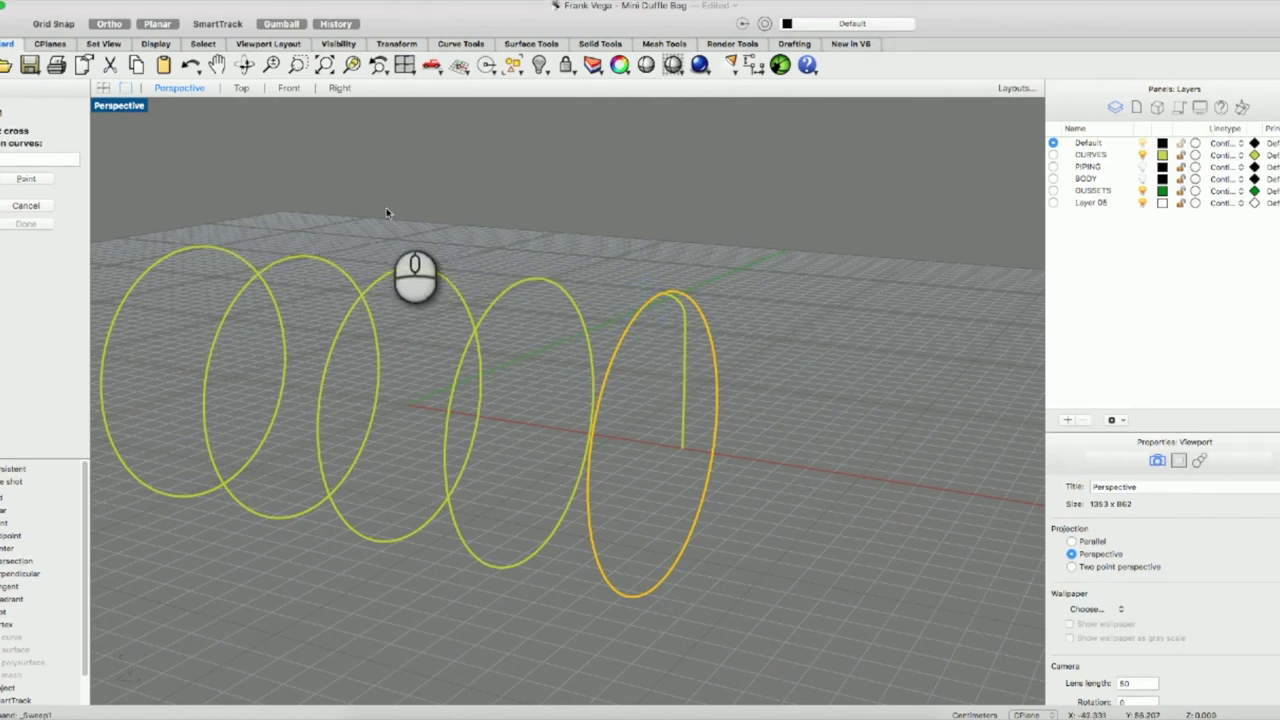
{"action": "right_click", "coordinate": [578, 216]}
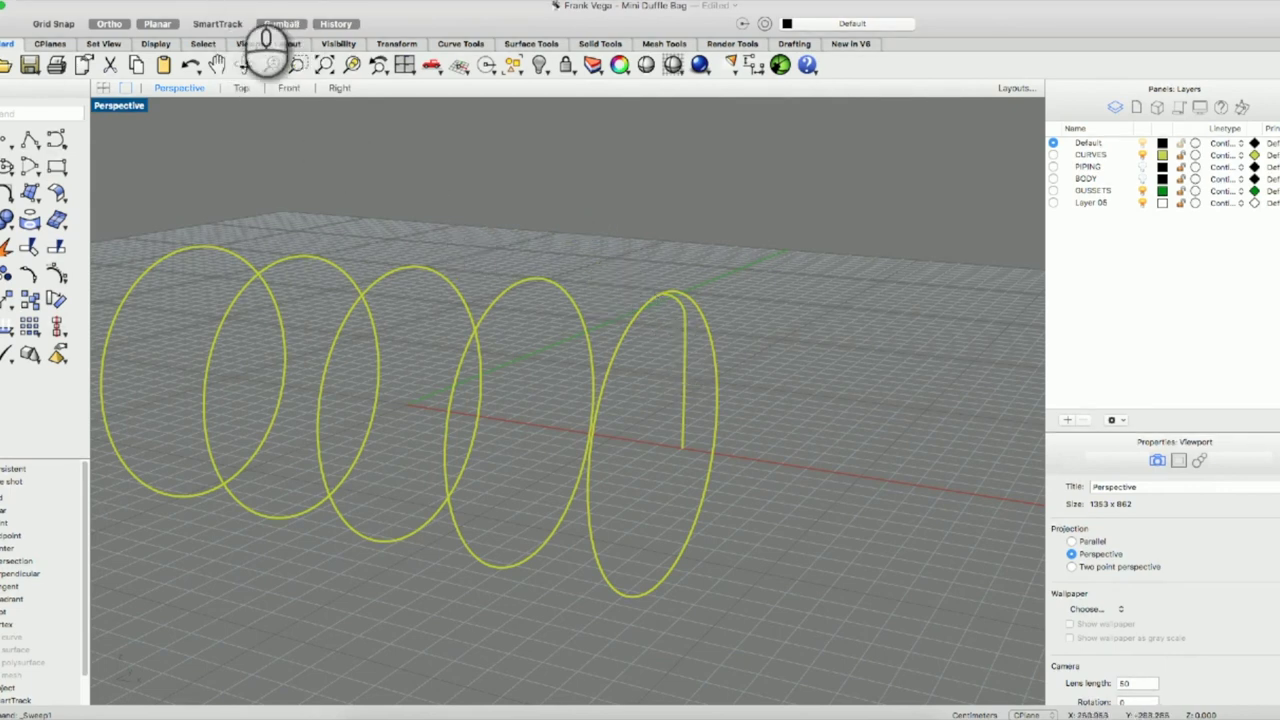
Sweep the rounded profile curve along the end circle with Sweep 1 Rail, using the Freeform frame style and unchanged cross sections.
{"action": "left_click", "coordinate": [240, 2]}
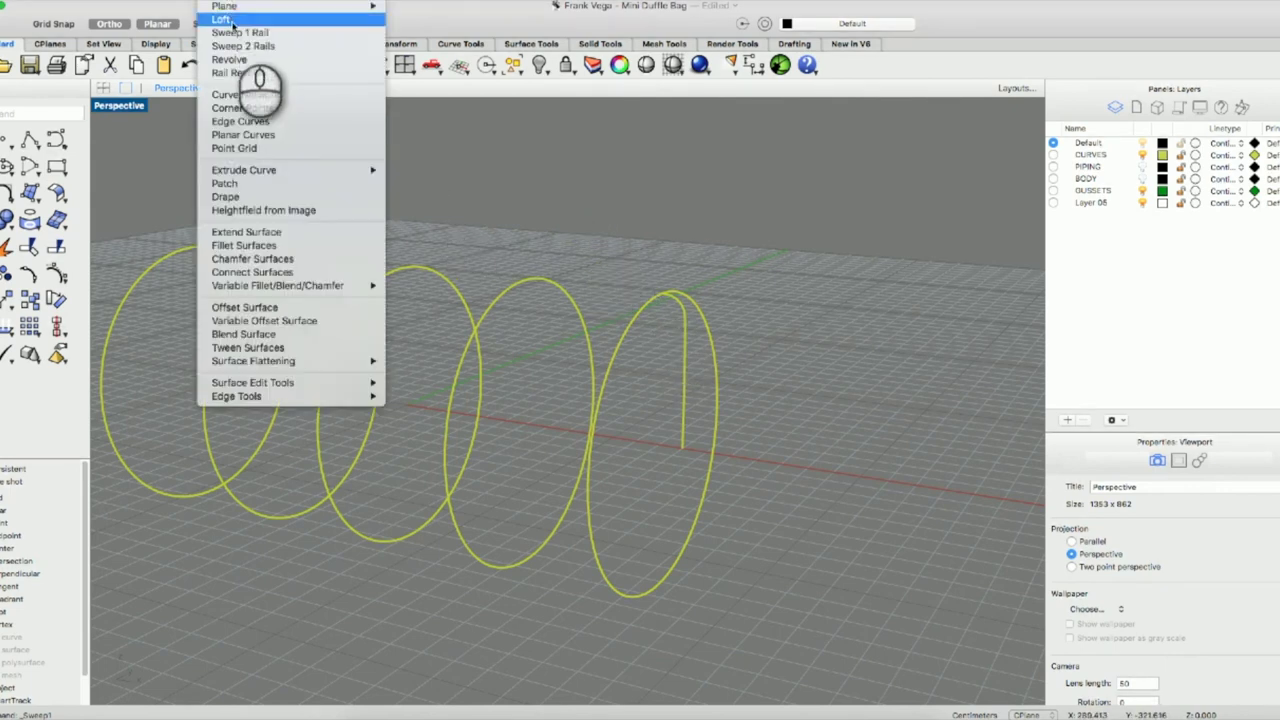
{"action": "left_click", "coordinate": [248, 33]}
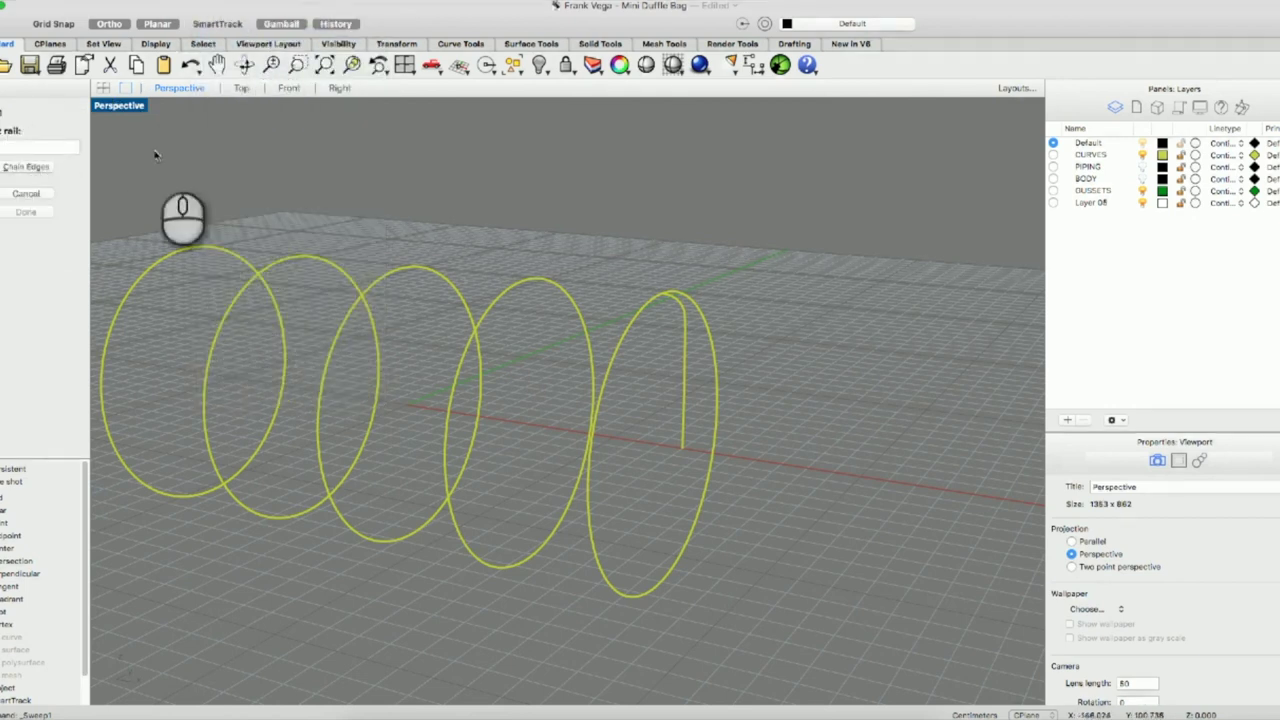
{"action": "left_click", "coordinate": [641, 317]}
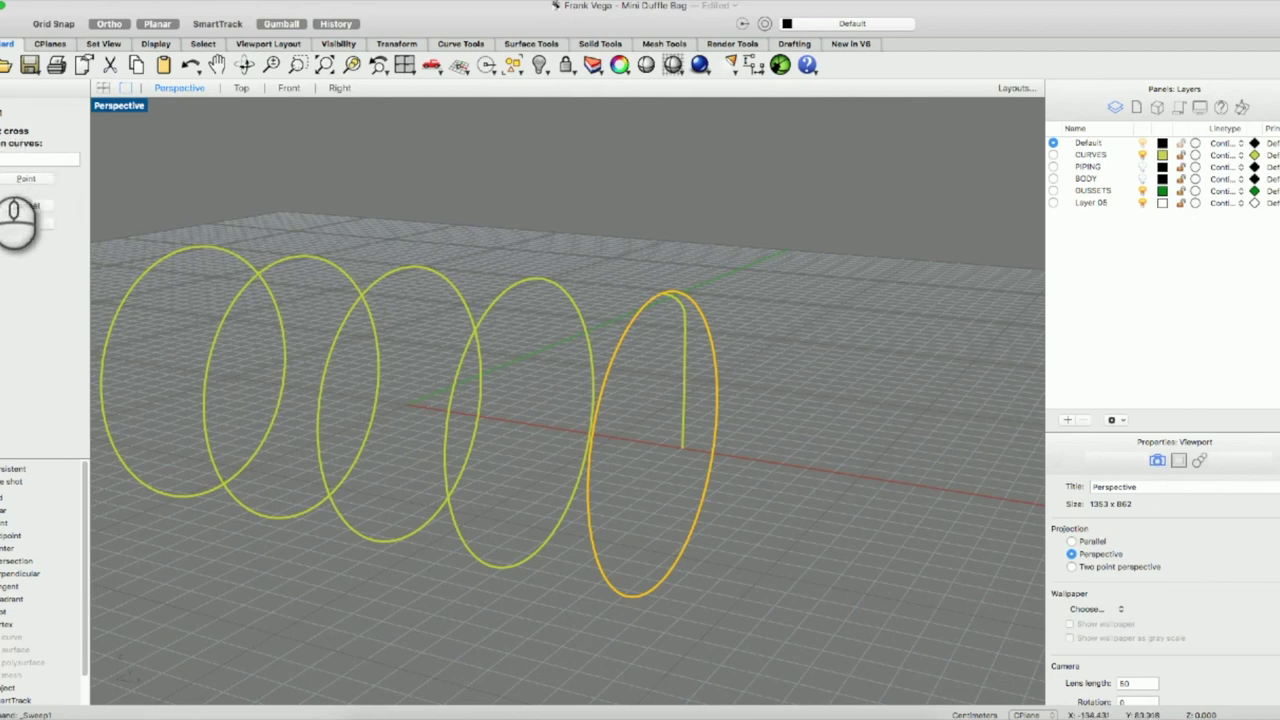
{"action": "left_click", "coordinate": [685, 385]}
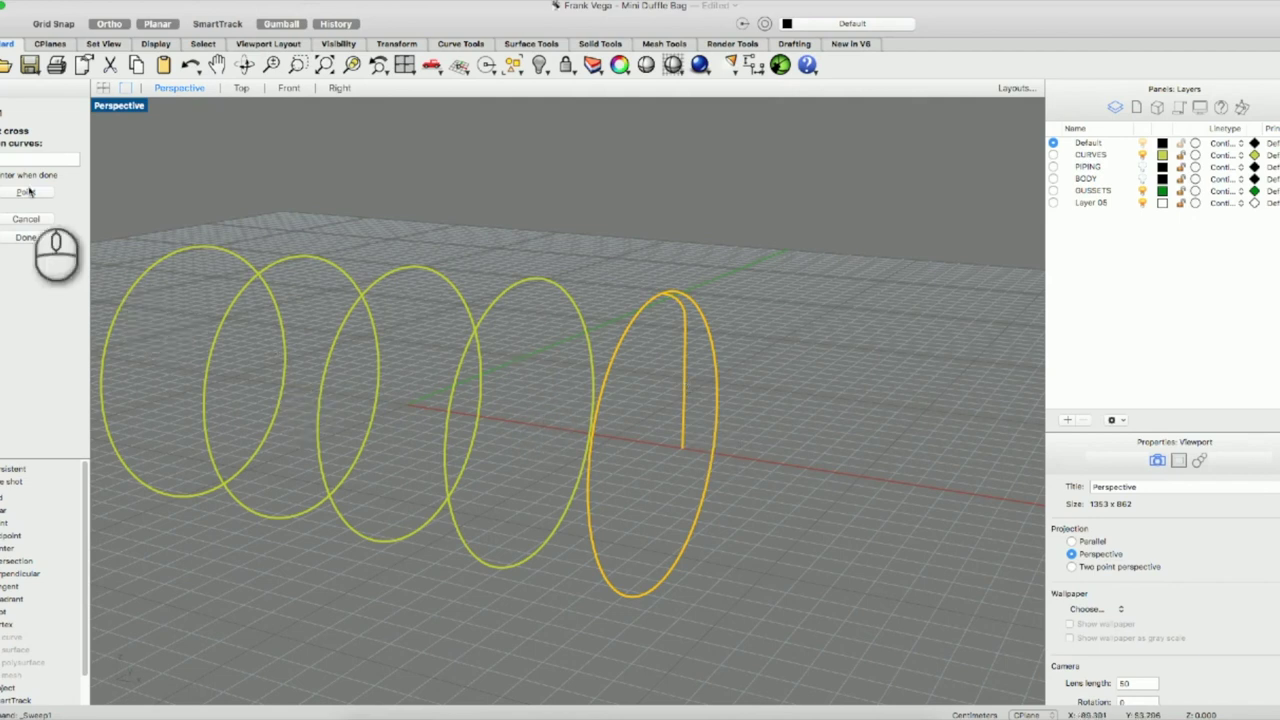
{"action": "key", "text": "Return"}
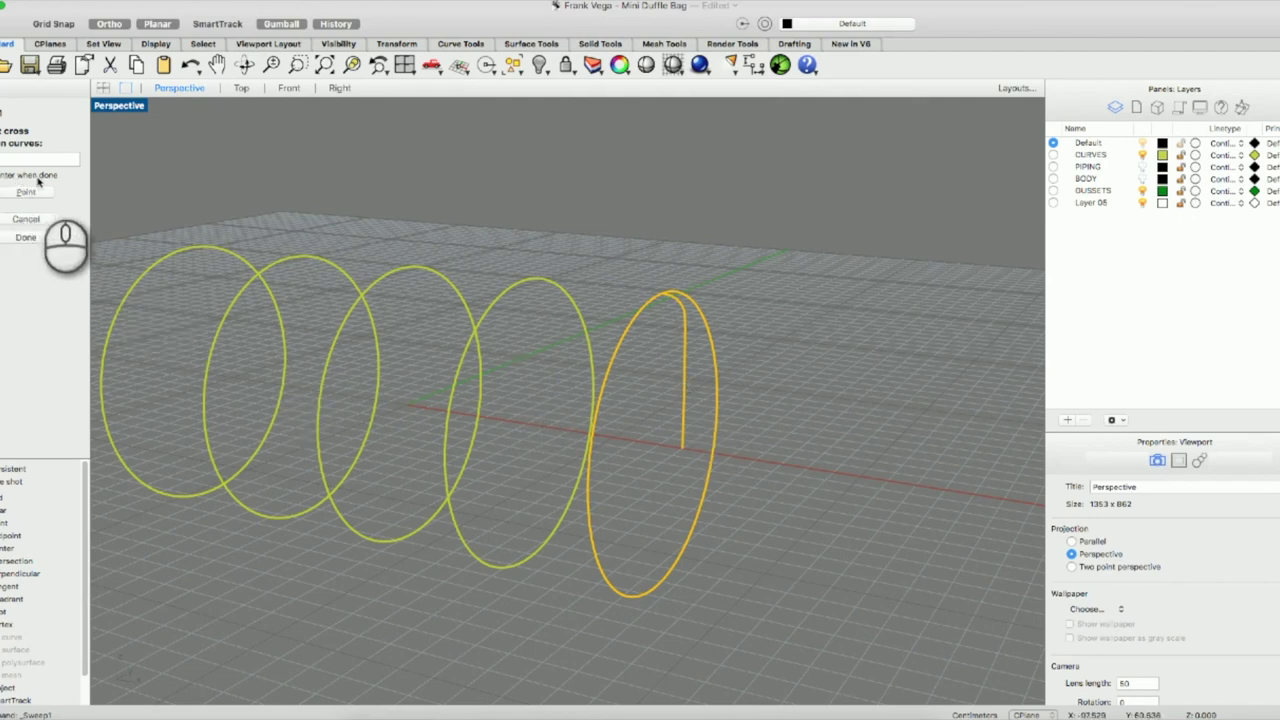
{"action": "key", "text": "Return"}
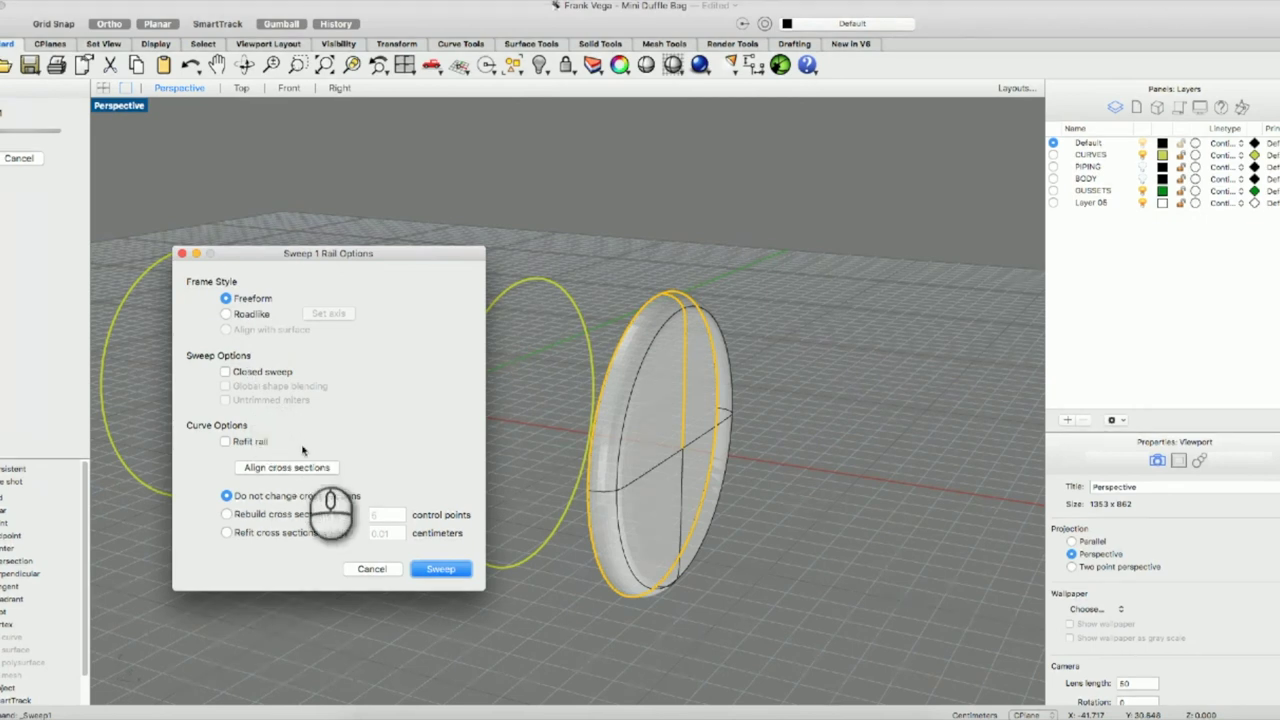
{"action": "left_click", "coordinate": [440, 569]}
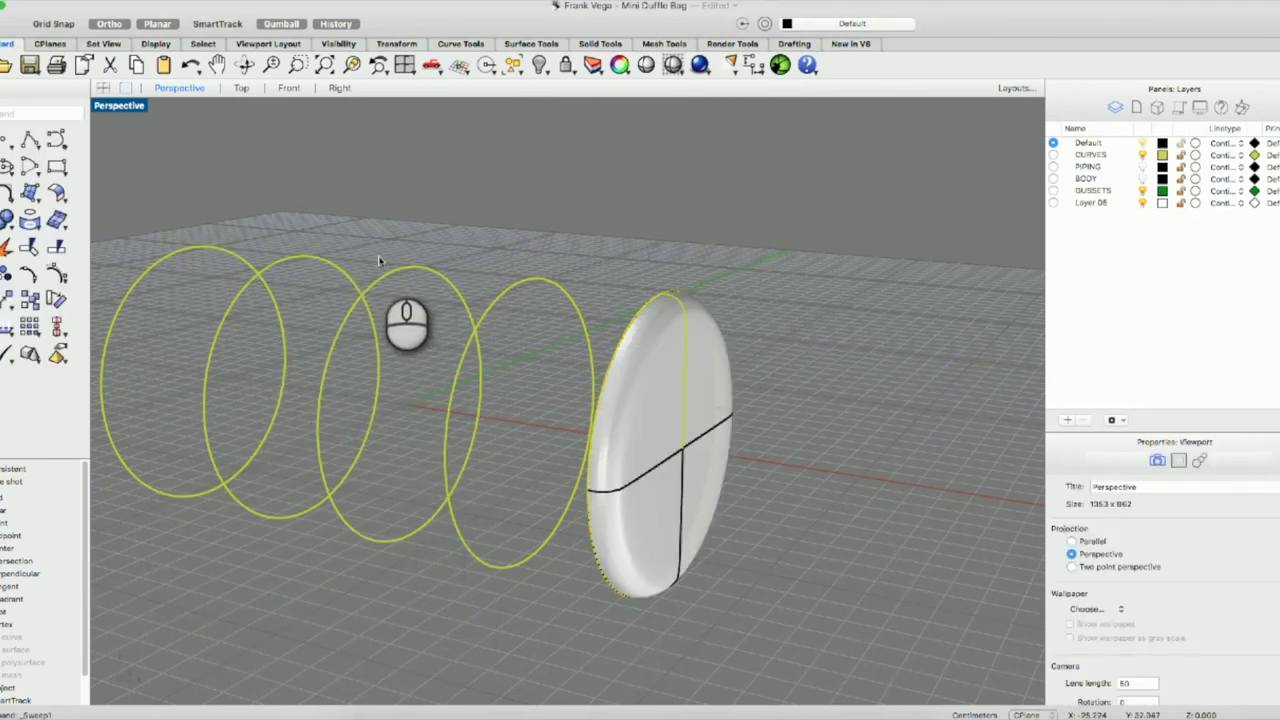
Turn on the BODY and PIPING layers and hide the CURVES layer, leaving the swept gusset deselected.
{"action": "left_click", "coordinate": [620, 410]}
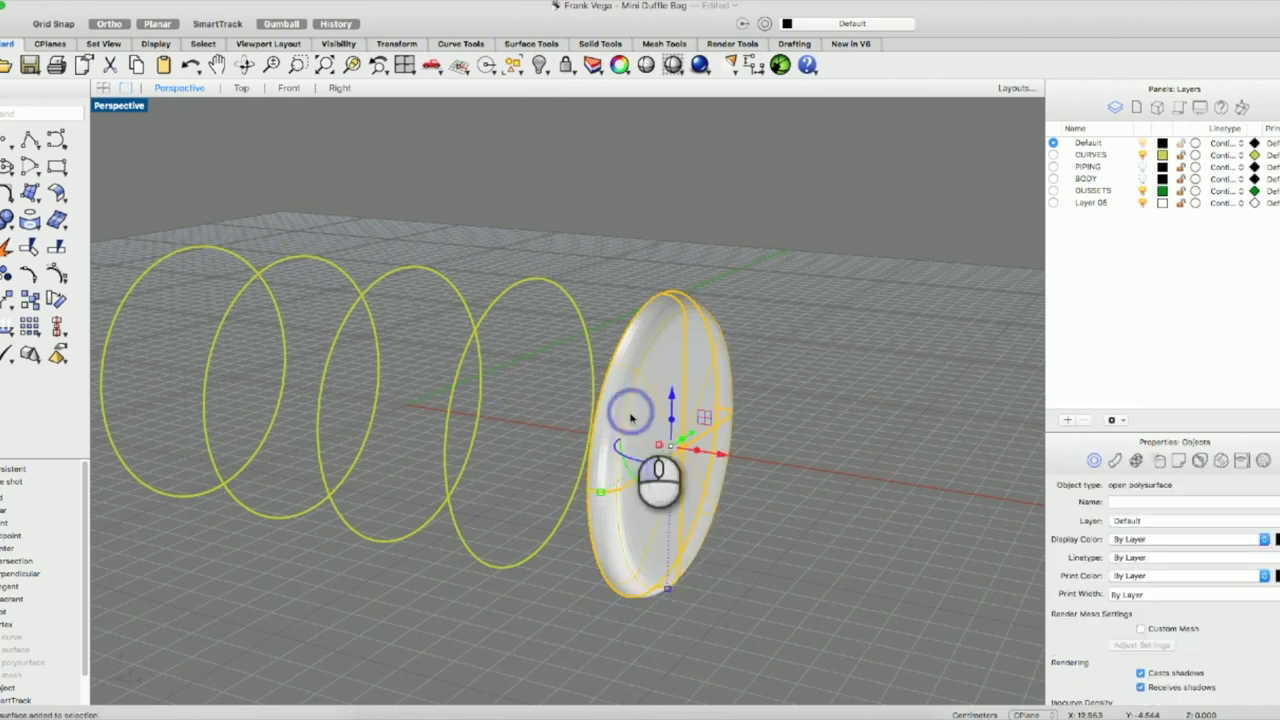
{"action": "scroll", "coordinate": [1128, 655], "scroll_direction": "down", "scroll_amount": 2}
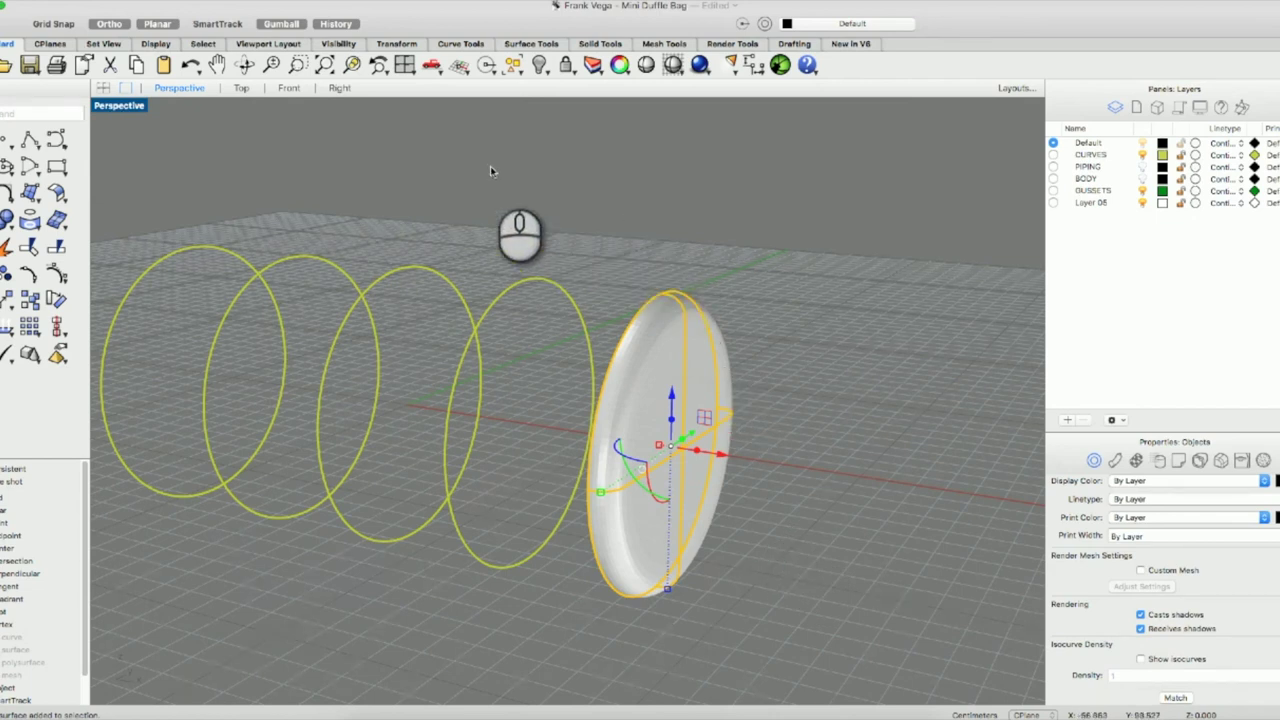
{"action": "left_click", "coordinate": [1142, 178]}
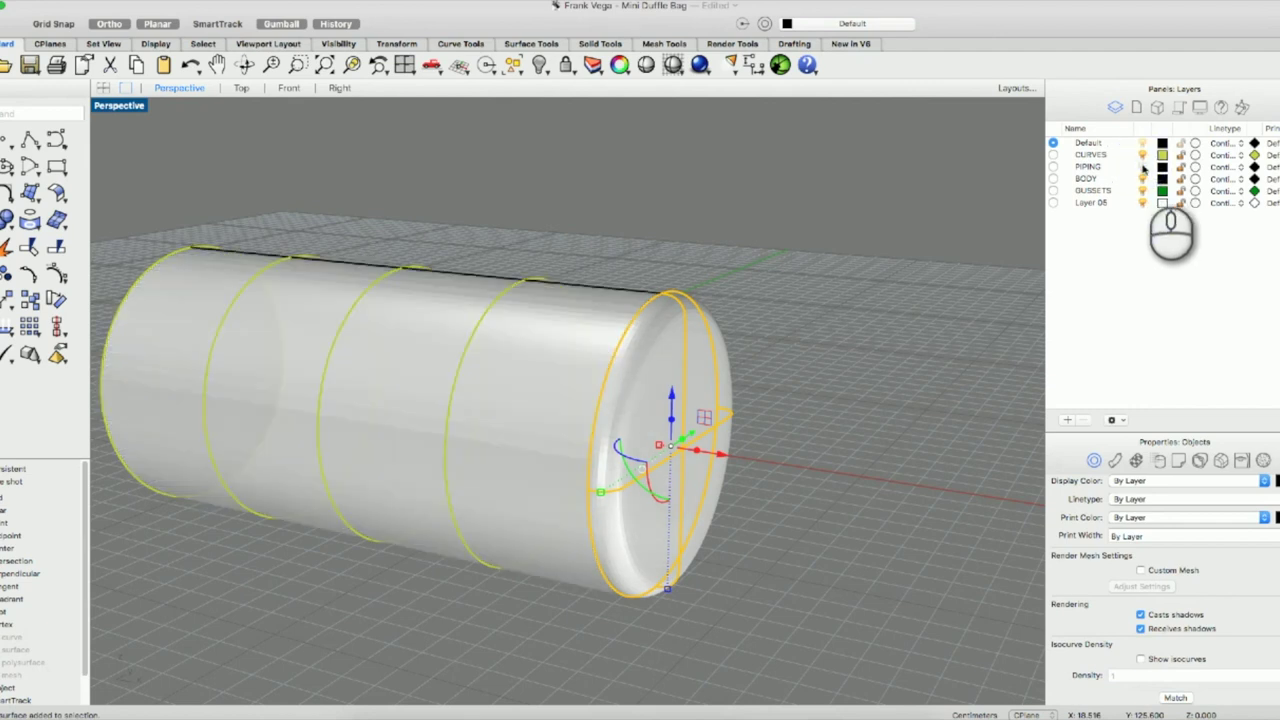
{"action": "left_click", "coordinate": [1143, 167]}
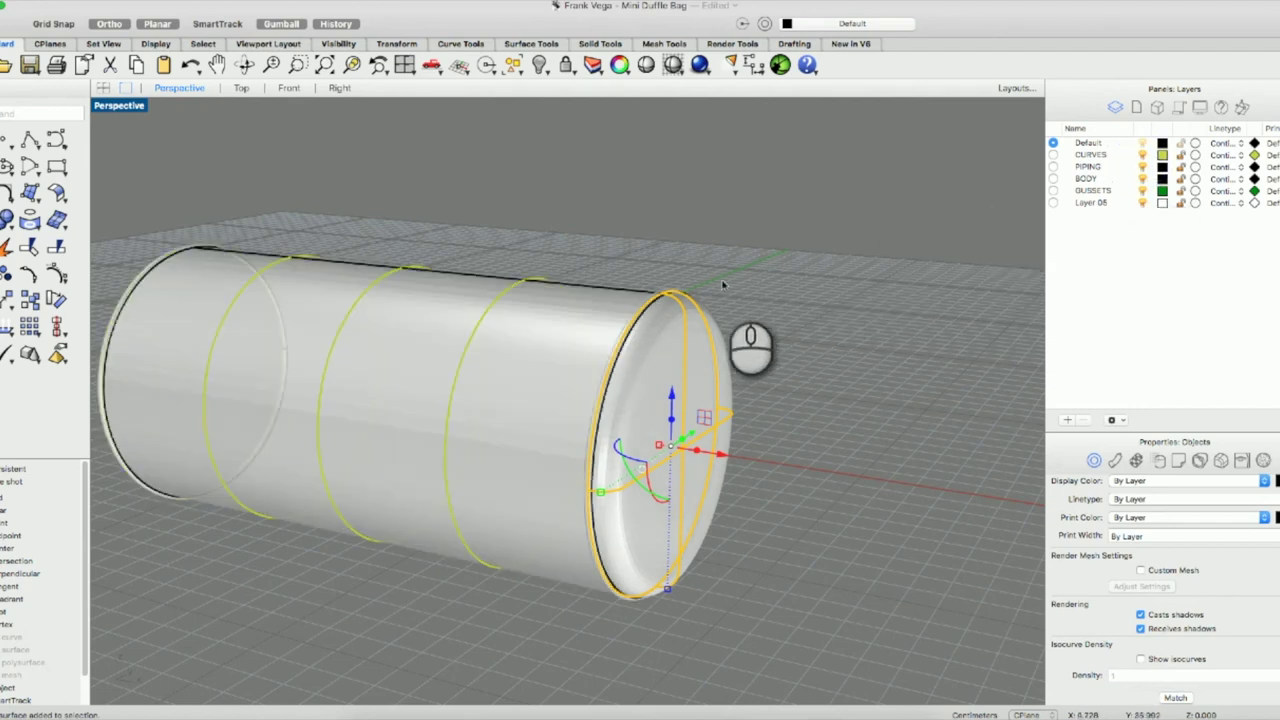
{"action": "scroll", "coordinate": [728, 352], "scroll_direction": "down", "scroll_amount": 2}
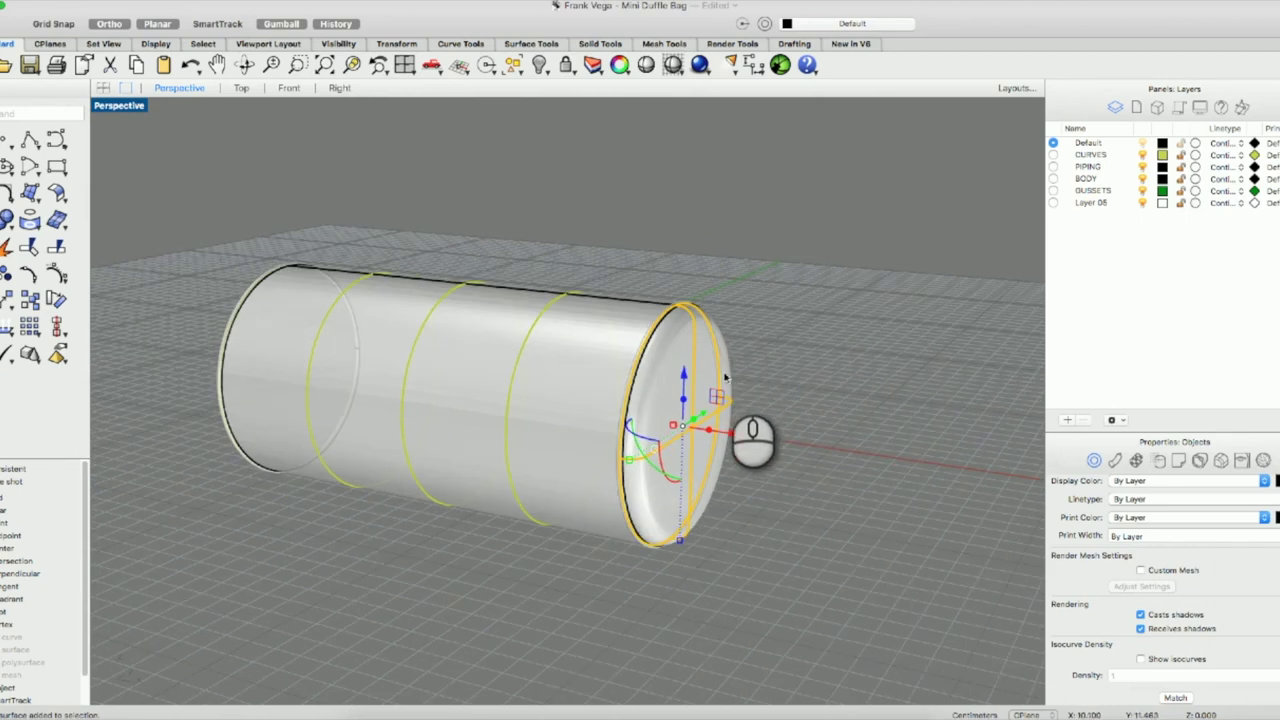
{"action": "left_click", "coordinate": [803, 418]}
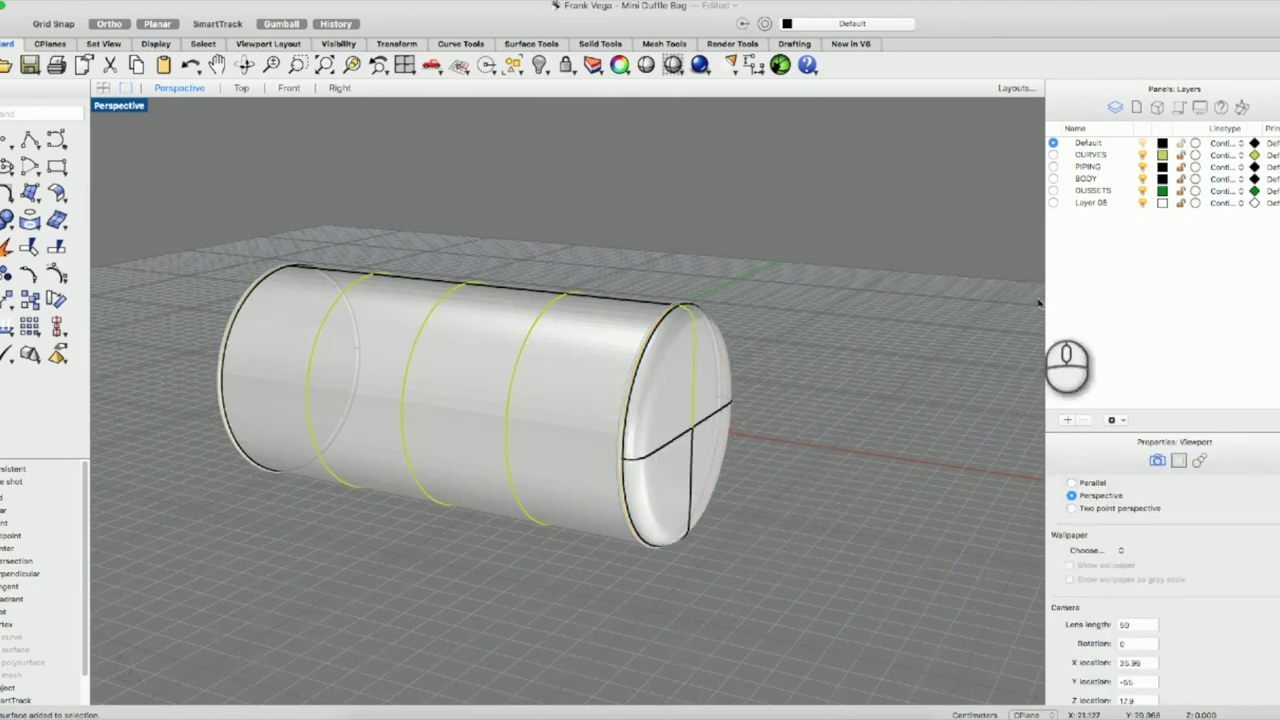
{"action": "left_click", "coordinate": [1142, 155]}
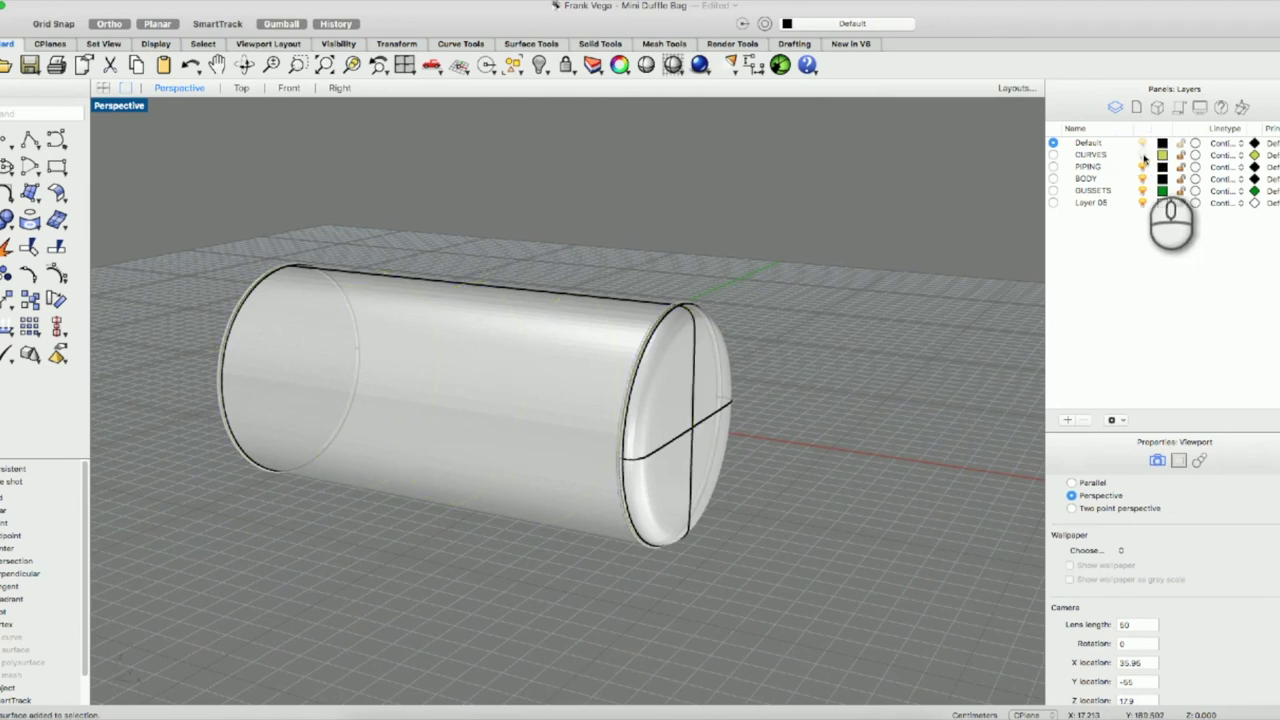
Select the gusset, preview the bag in Rendered display mode, and set the Perspective view to Shaded.
{"action": "left_click", "coordinate": [690, 433]}
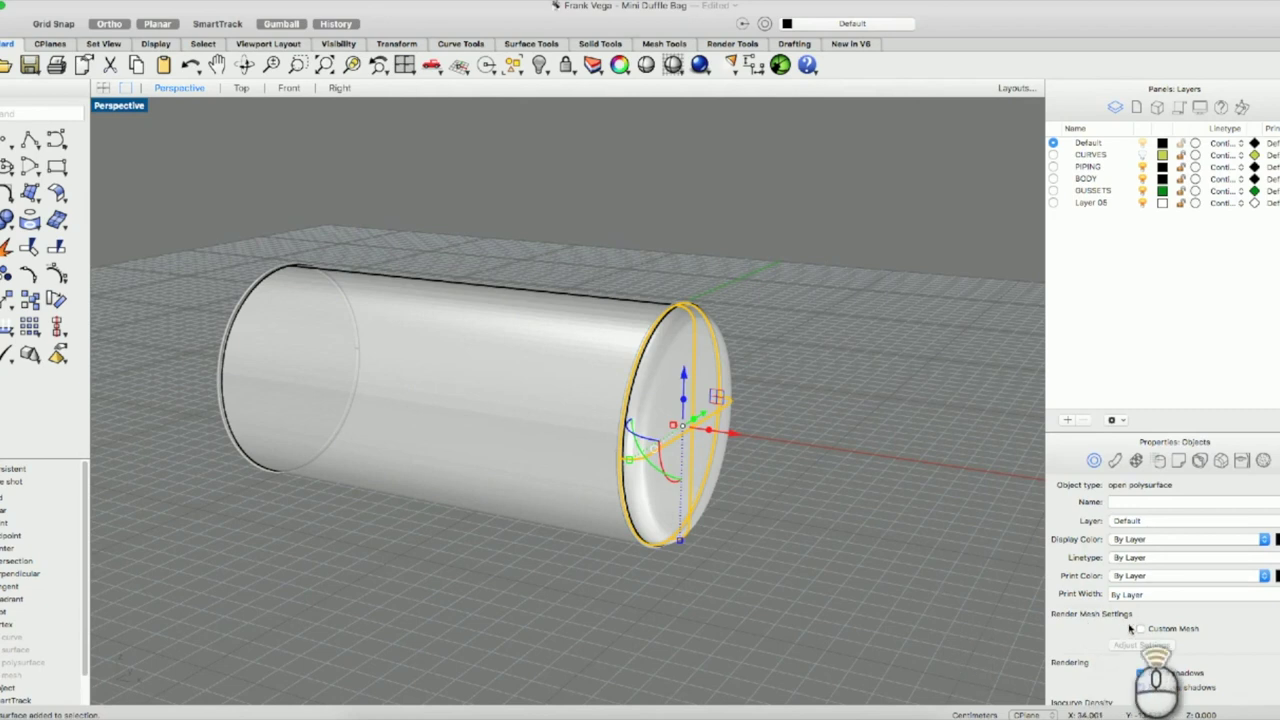
{"action": "scroll", "coordinate": [1130, 627], "scroll_direction": "down", "scroll_amount": 2}
{"action": "right_click", "coordinate": [869, 531]}
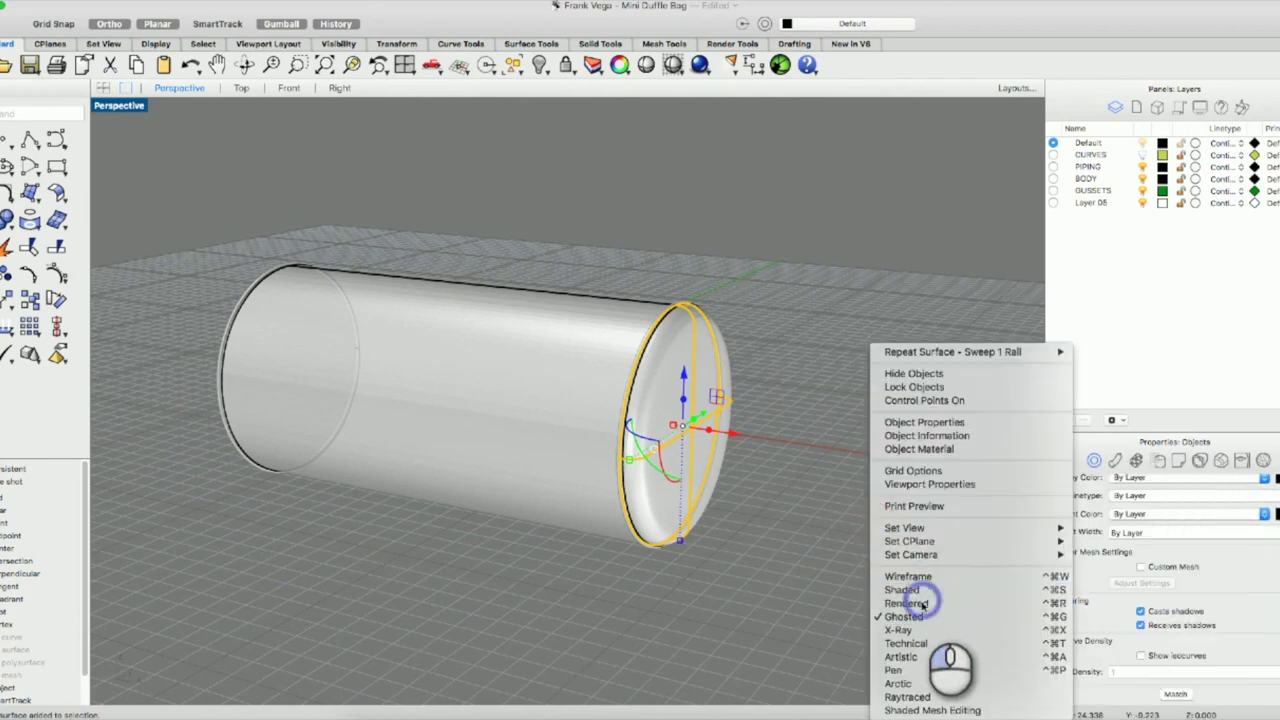
{"action": "left_click", "coordinate": [857, 575]}
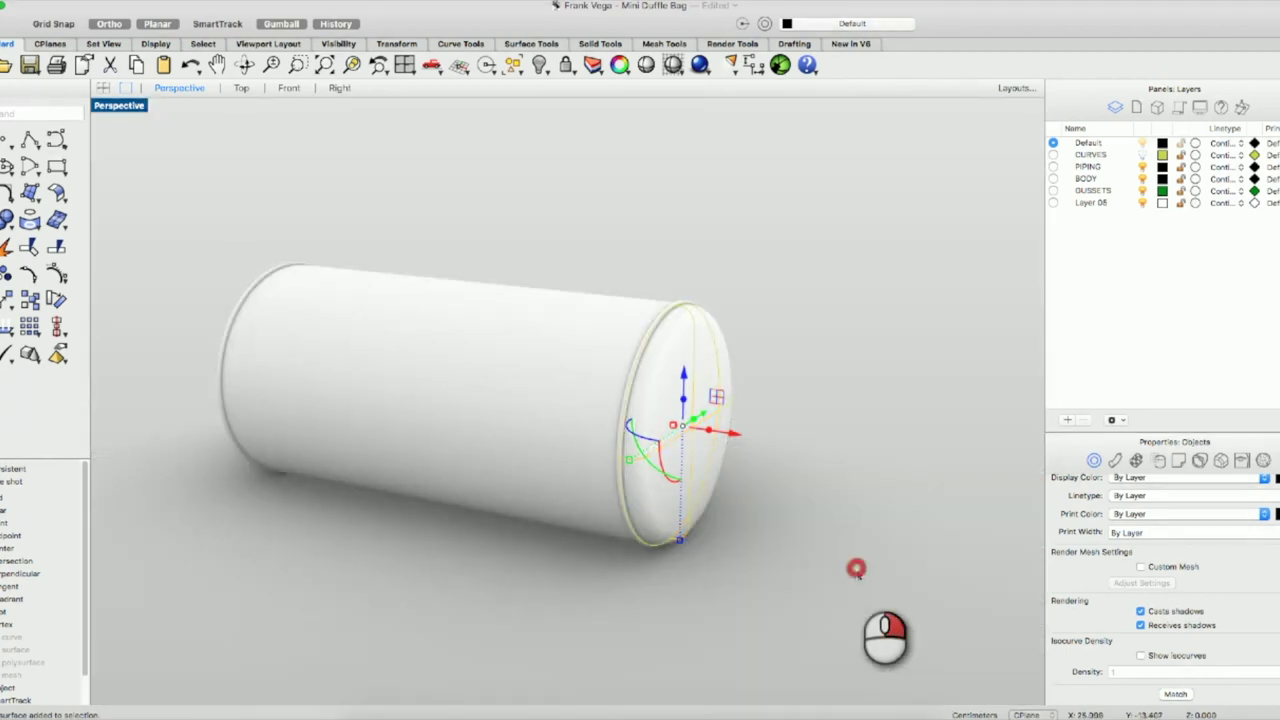
{"action": "right_click", "coordinate": [857, 570]}
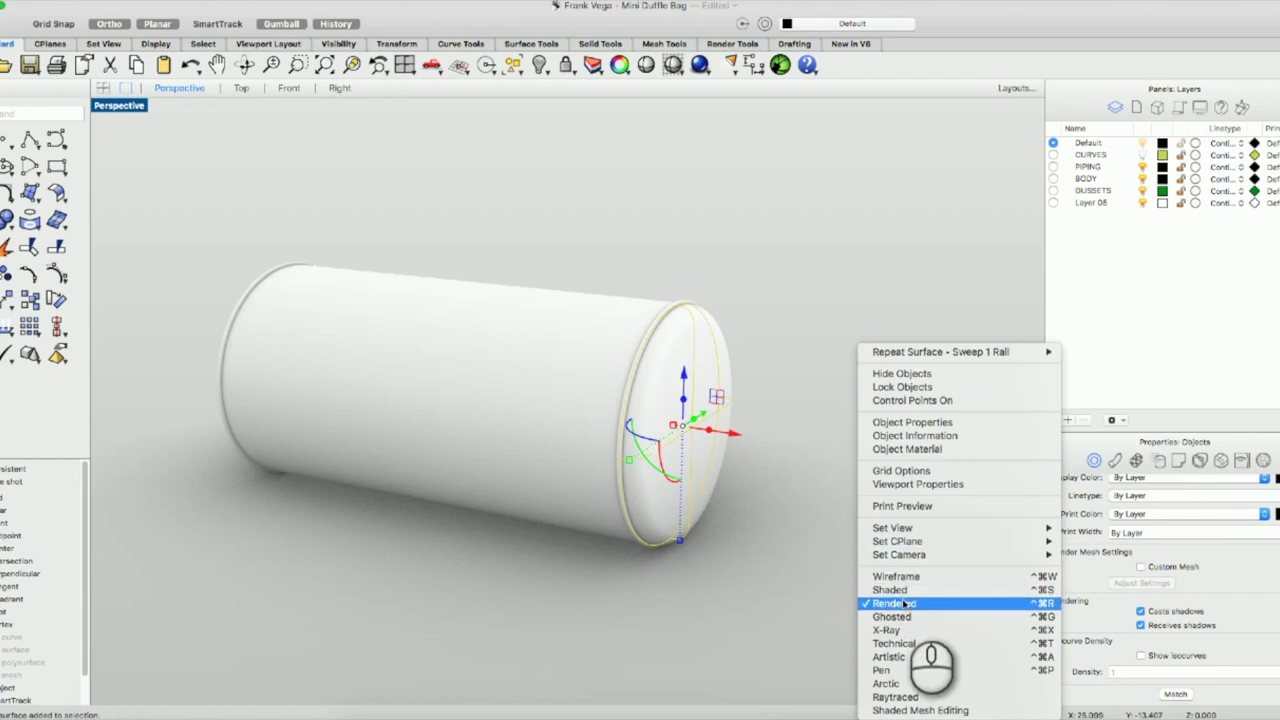
{"action": "left_click", "coordinate": [895, 590]}
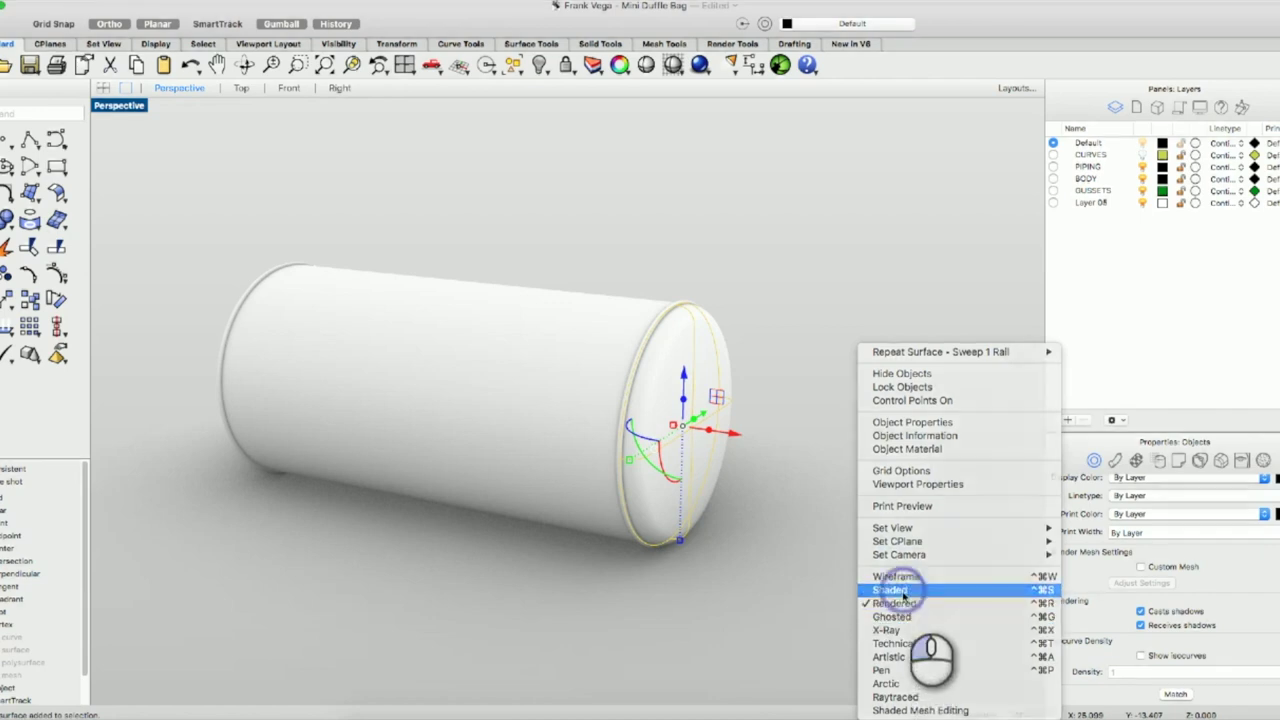
Restore the four-view layout and move the selected gusset surface to the GUSSETS layer.
{"action": "left_click", "coordinate": [126, 88]}
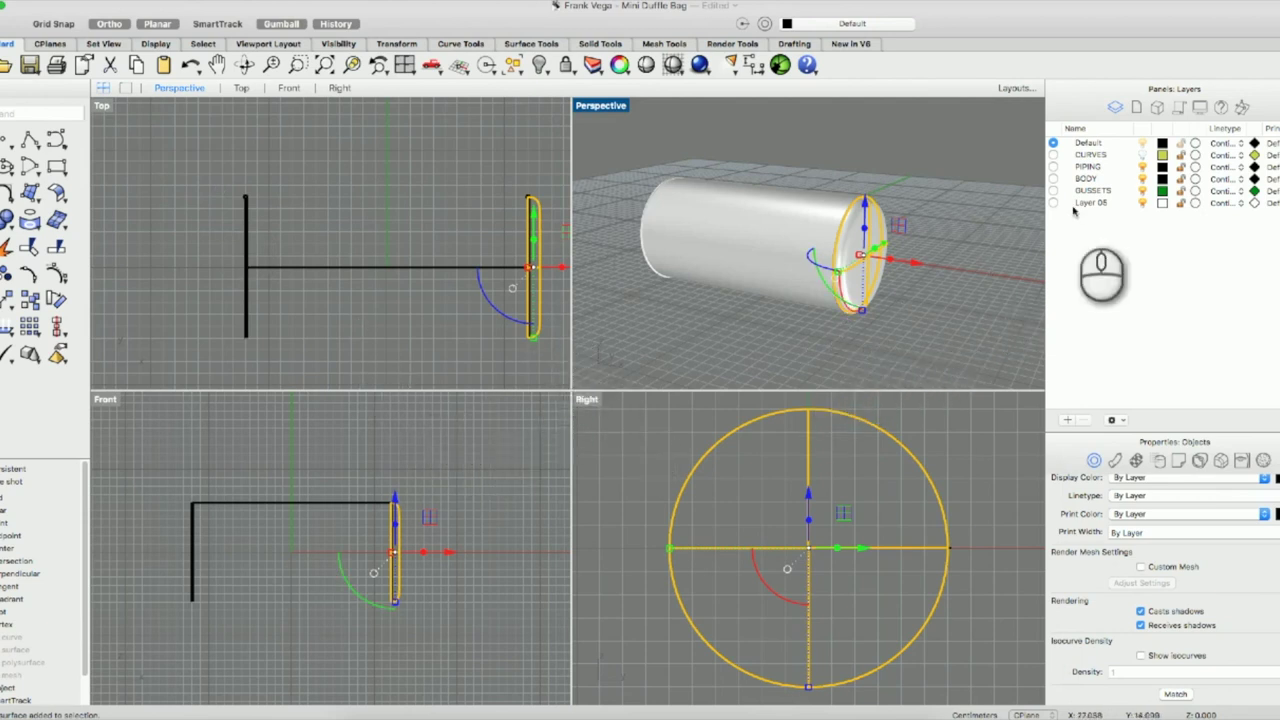
{"action": "left_click", "coordinate": [924, 252]}
{"action": "left_click", "coordinate": [862, 257]}
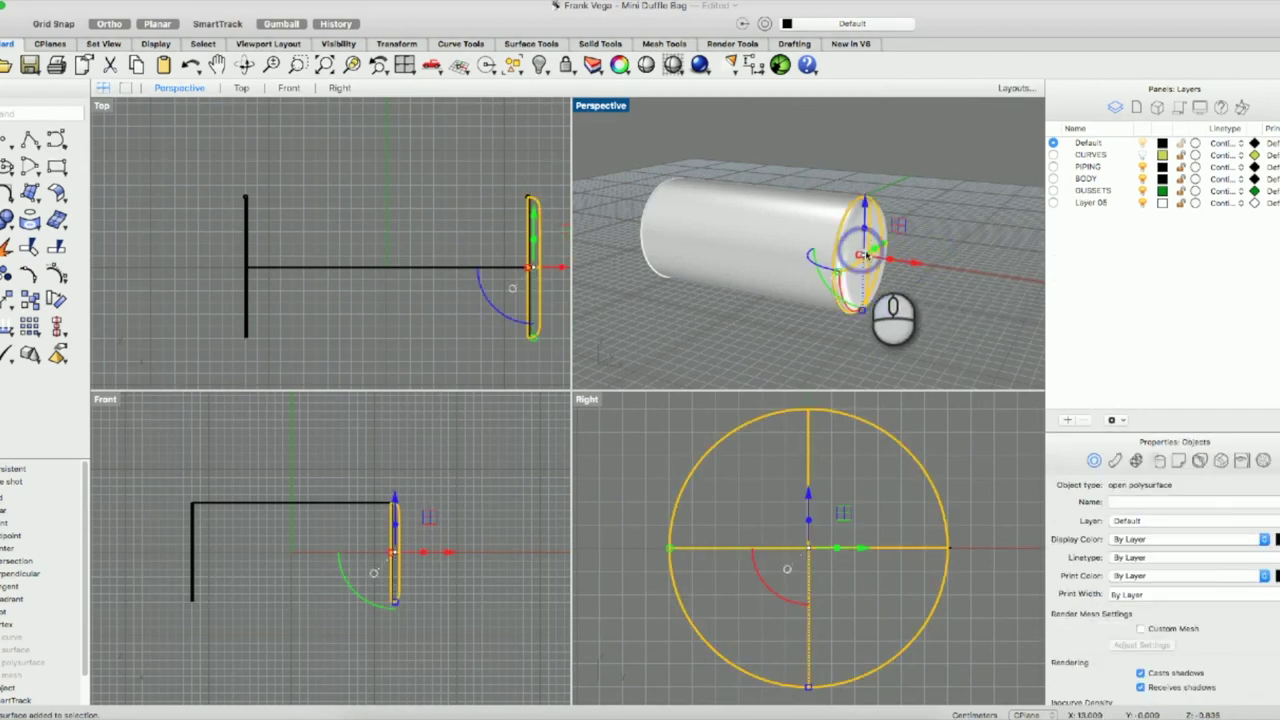
{"action": "right_click", "coordinate": [1075, 190]}
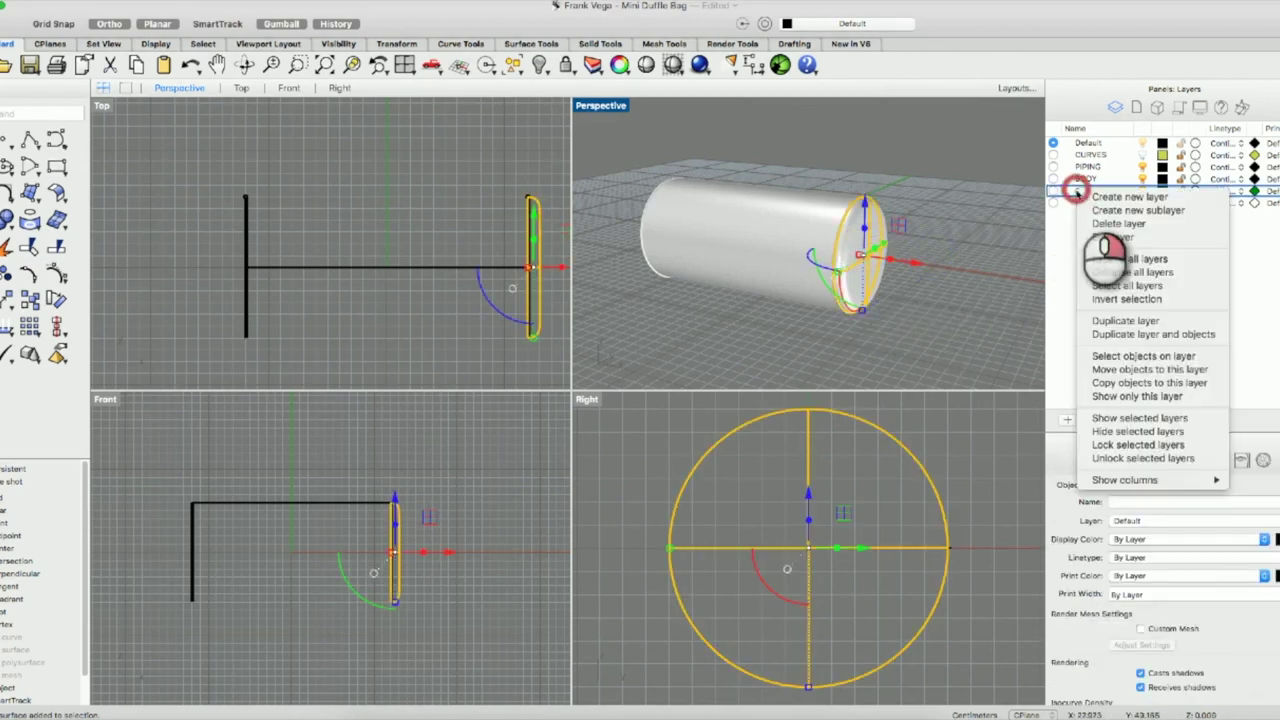
{"action": "left_click", "coordinate": [1152, 371]}
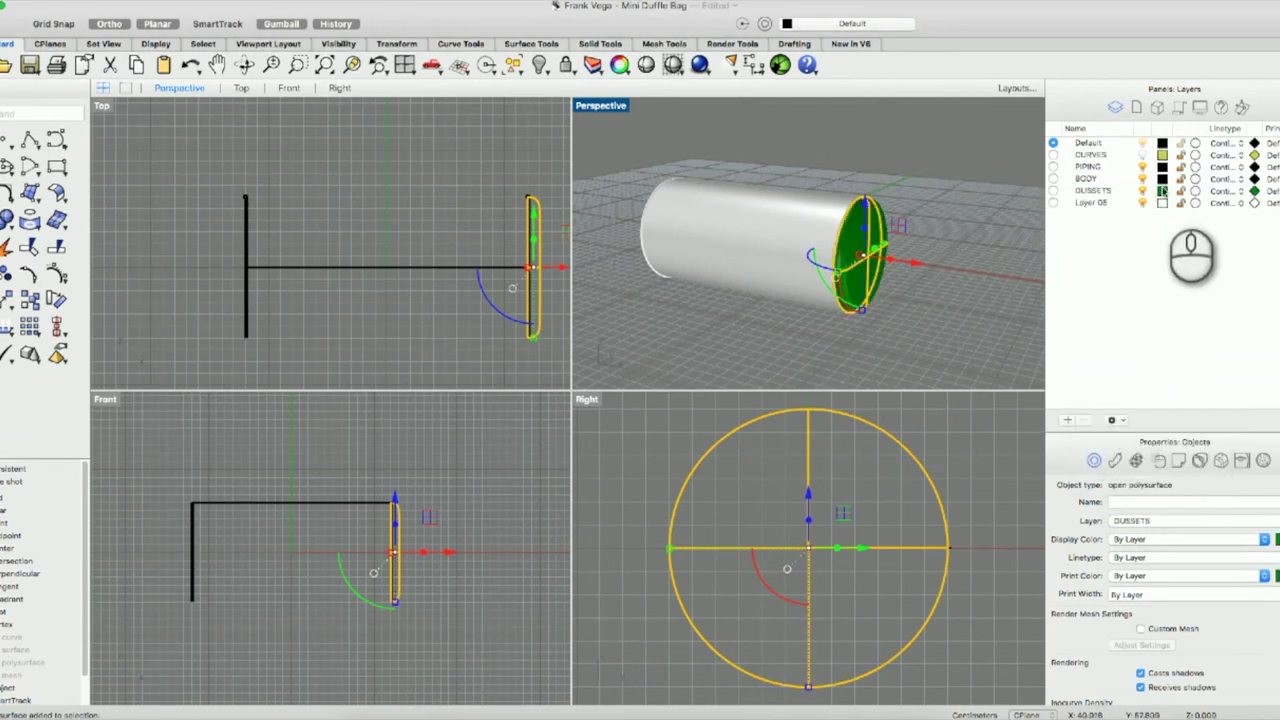
Change the GUSSETS layer's colour to black and deselect the gusset.
{"action": "left_click", "coordinate": [1162, 190]}
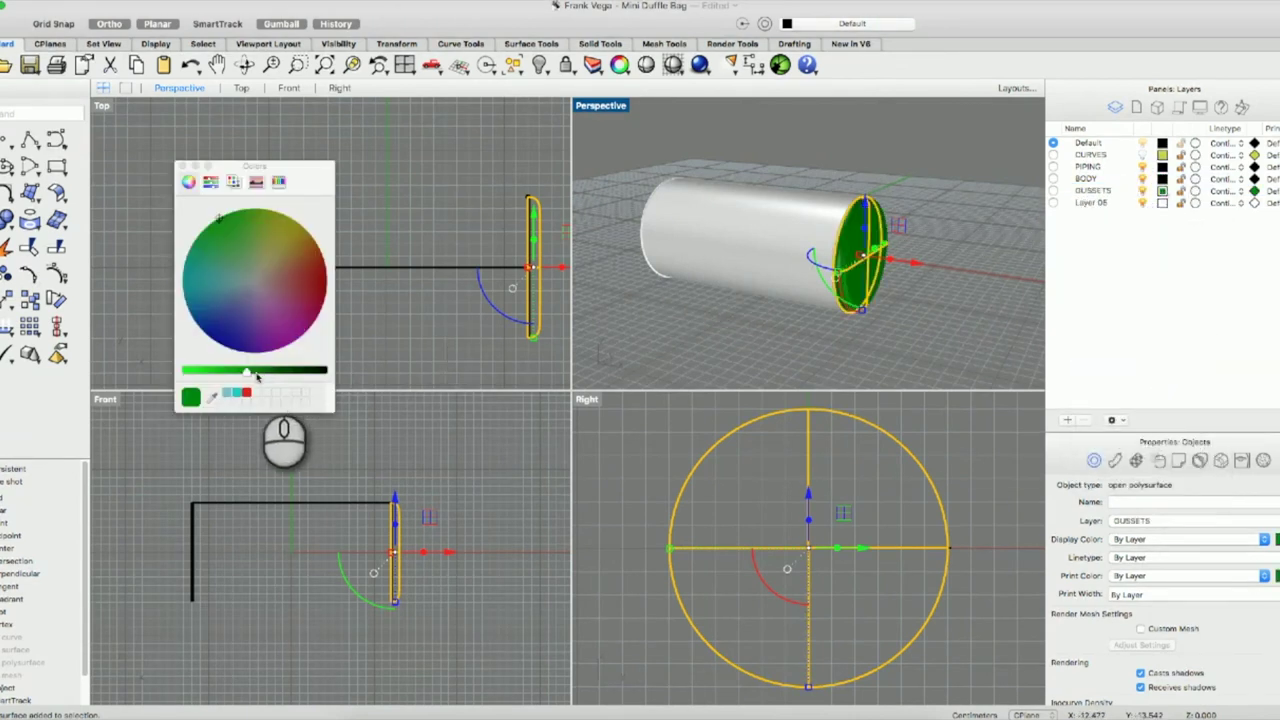
{"action": "left_click_drag", "start_coordinate": [247, 372], "coordinate": [334, 377]}
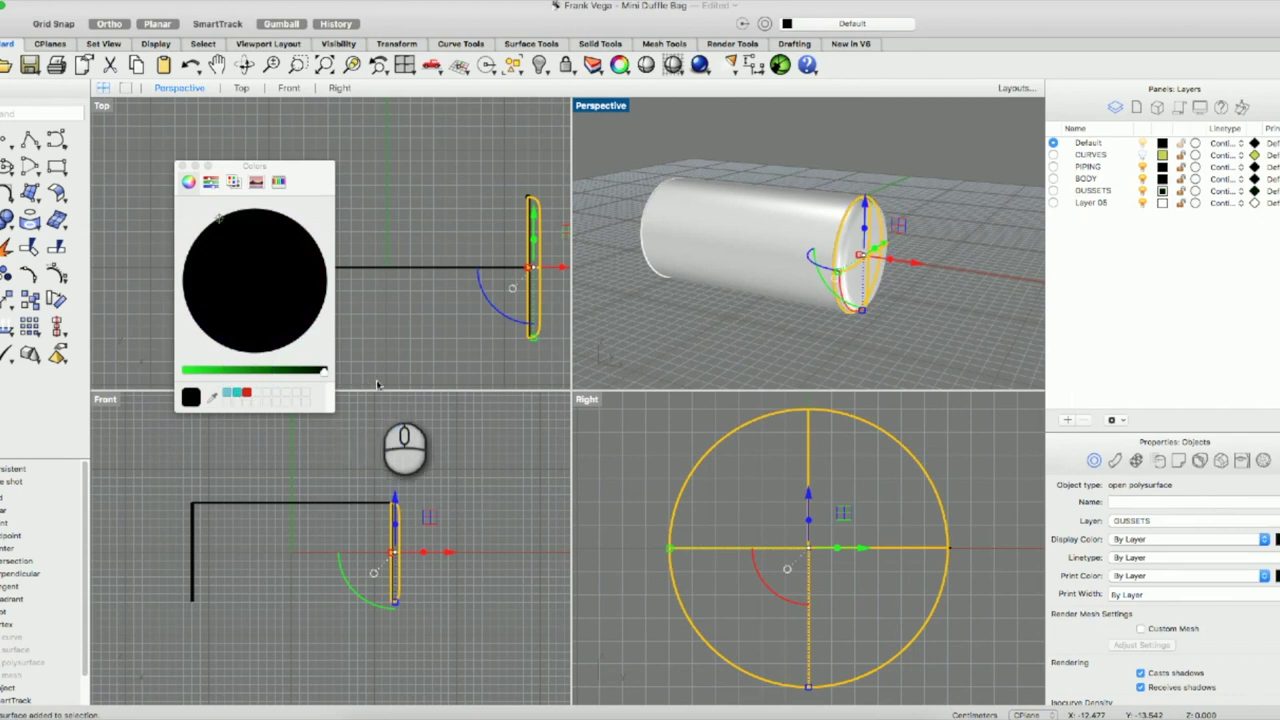
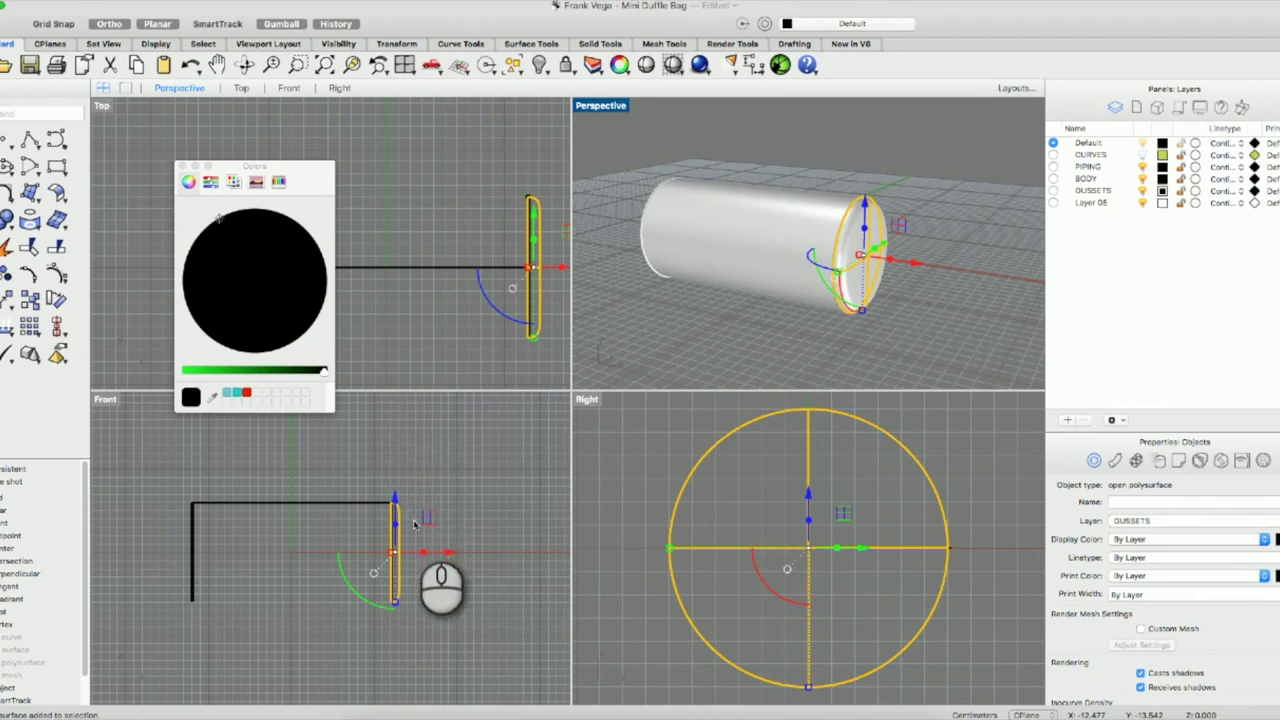
{"action": "left_click", "coordinate": [470, 540]}
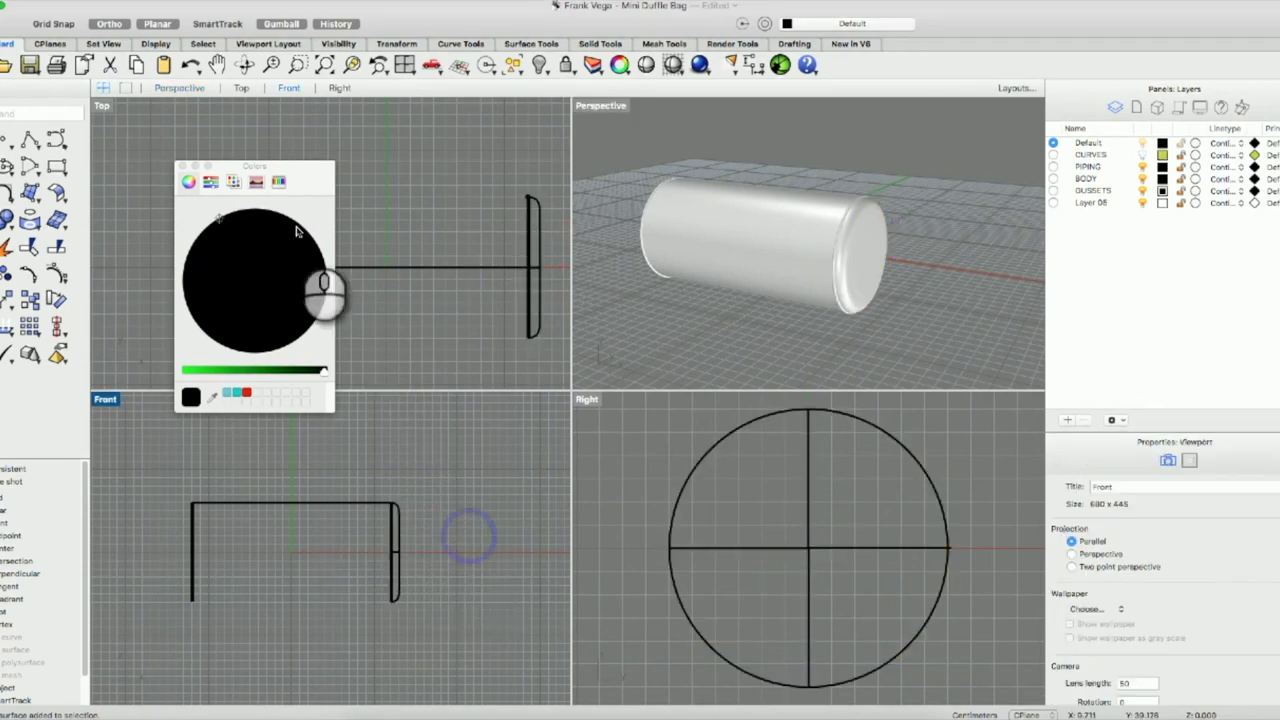
{"action": "left_click", "coordinate": [181, 165]}
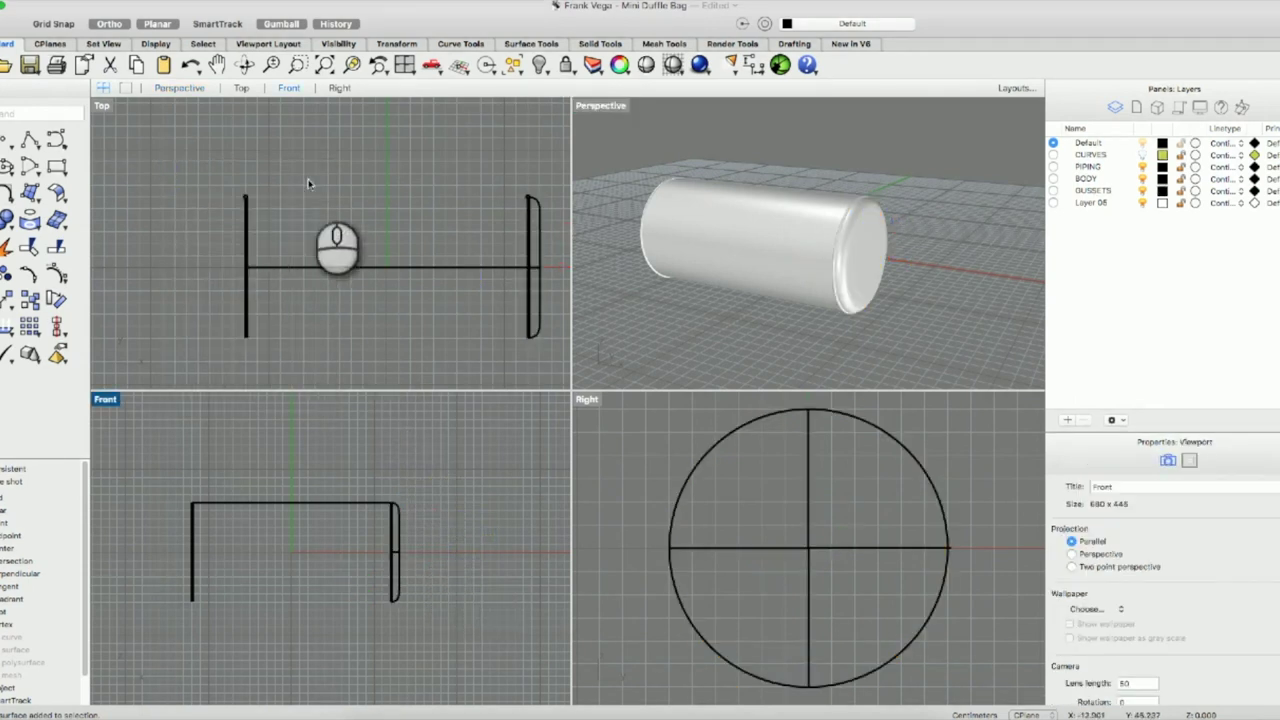
Mirror the gusset to the opposite end of the bag in the Front view, across a vertical mirror plane starting at 0, and maximise Perspective.
{"action": "left_click", "coordinate": [843, 258]}
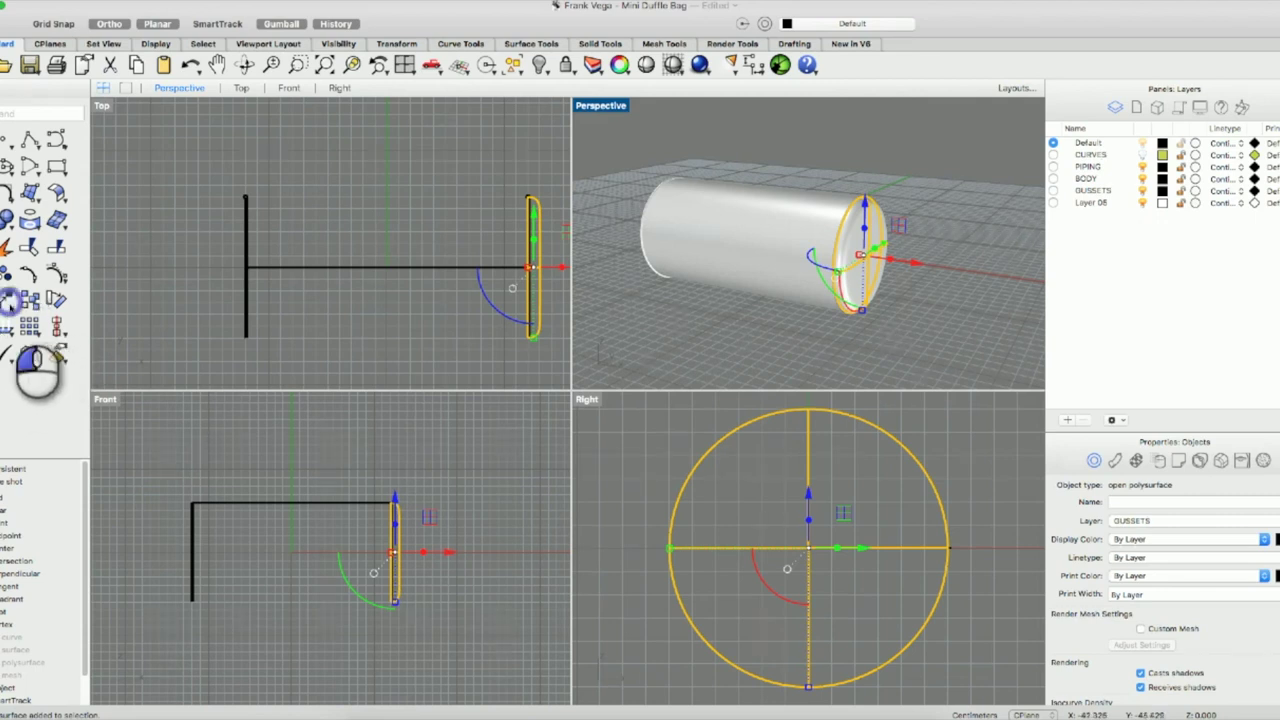
{"action": "left_click", "coordinate": [10, 308]}
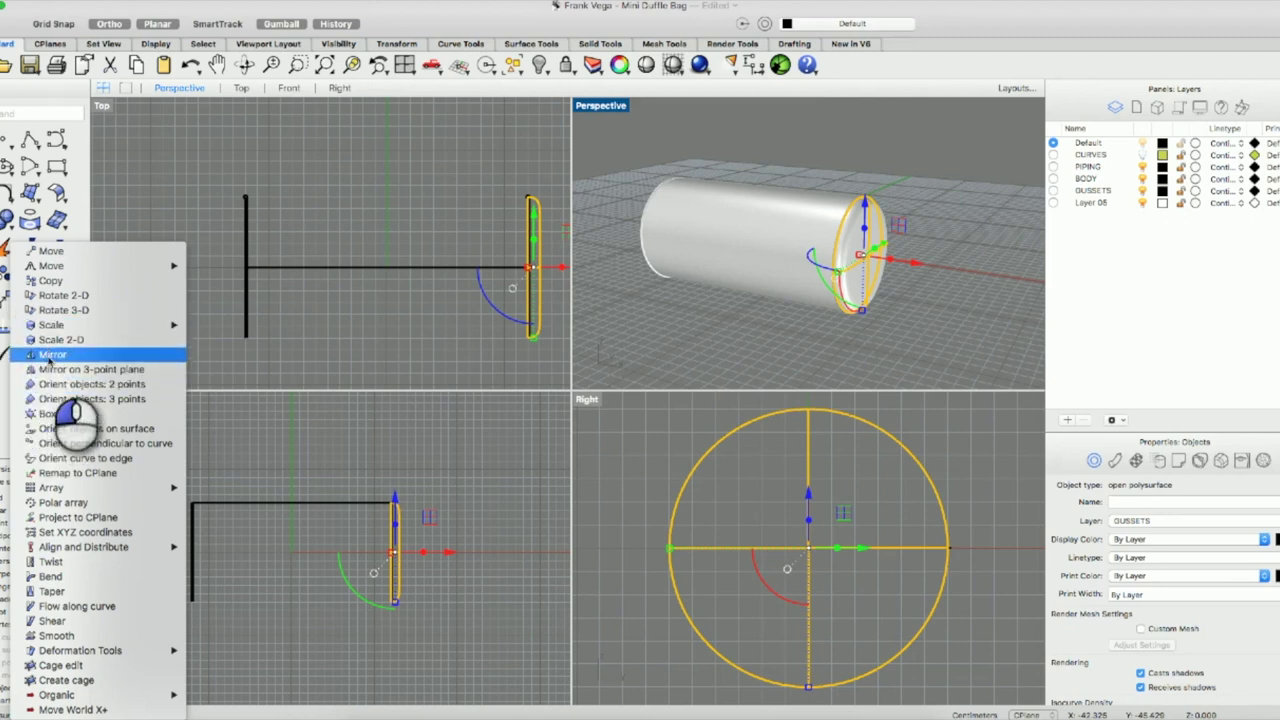
{"action": "left_click", "coordinate": [50, 357]}
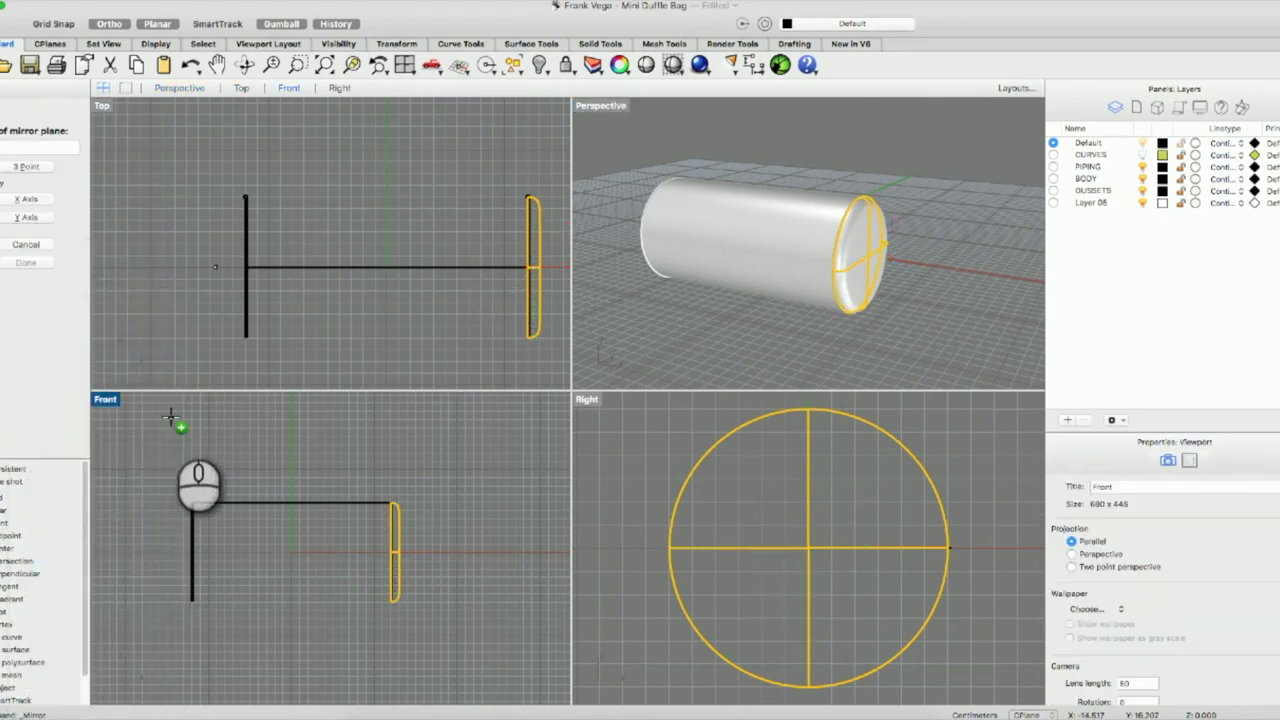
{"action": "left_click", "coordinate": [16, 148]}
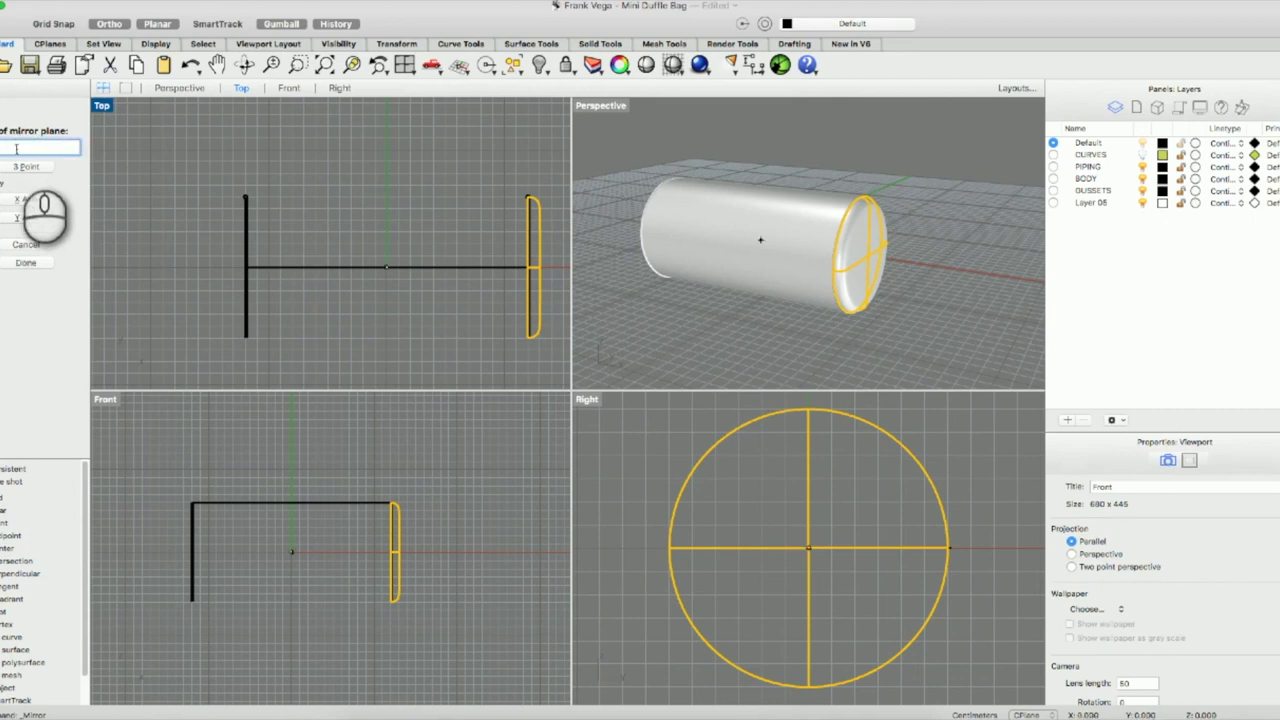
{"action": "type", "text": "0"}
{"action": "key", "text": "Return"}
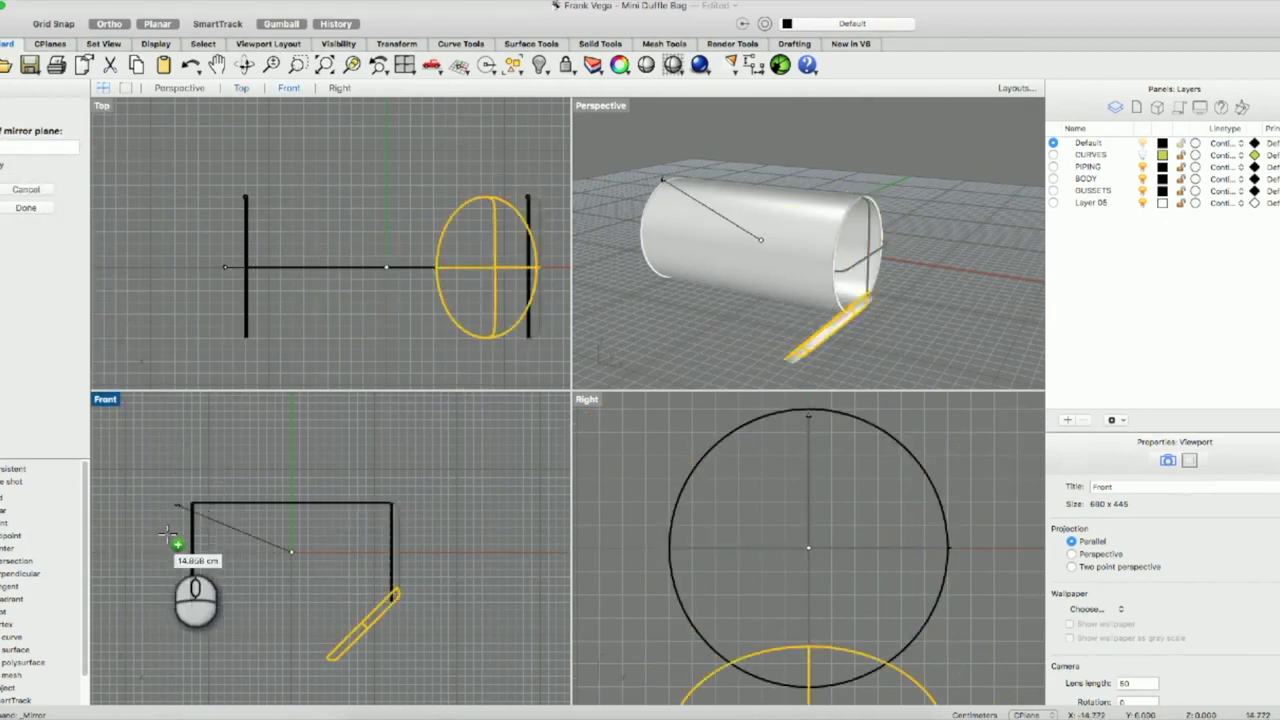
{"action": "left_click", "coordinate": [287, 632]}
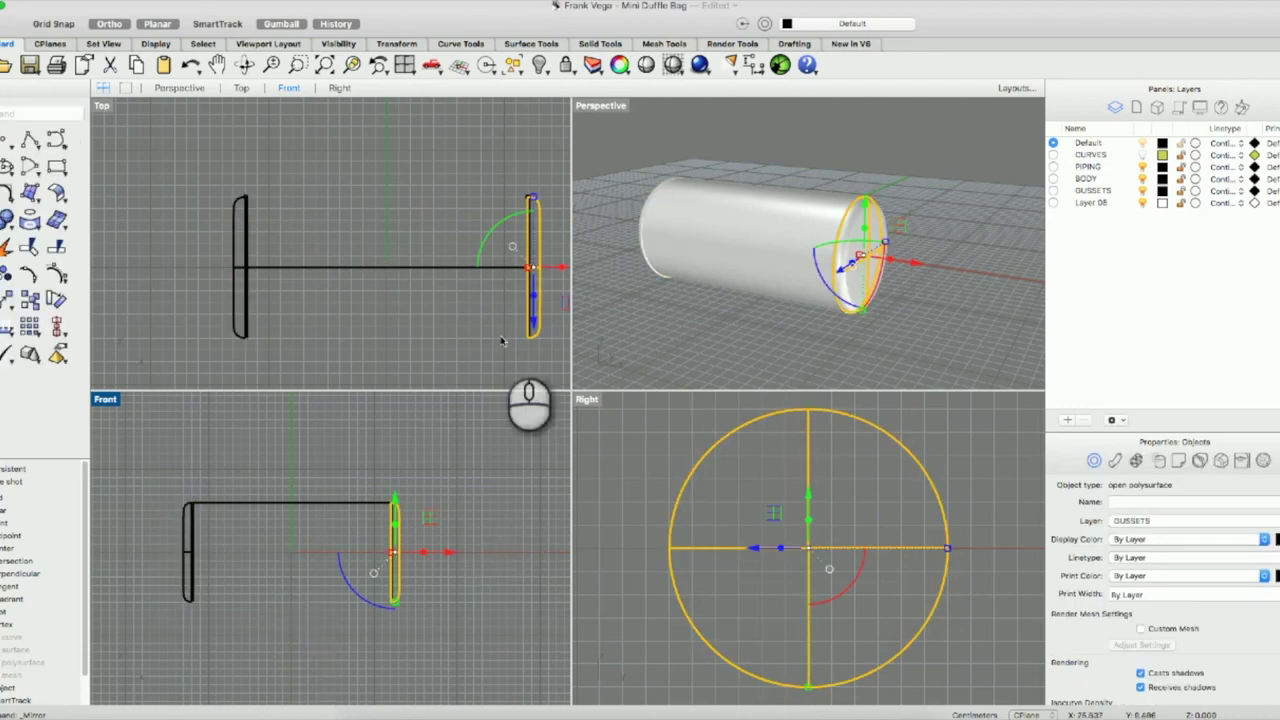
{"action": "double_click", "coordinate": [600, 105]}
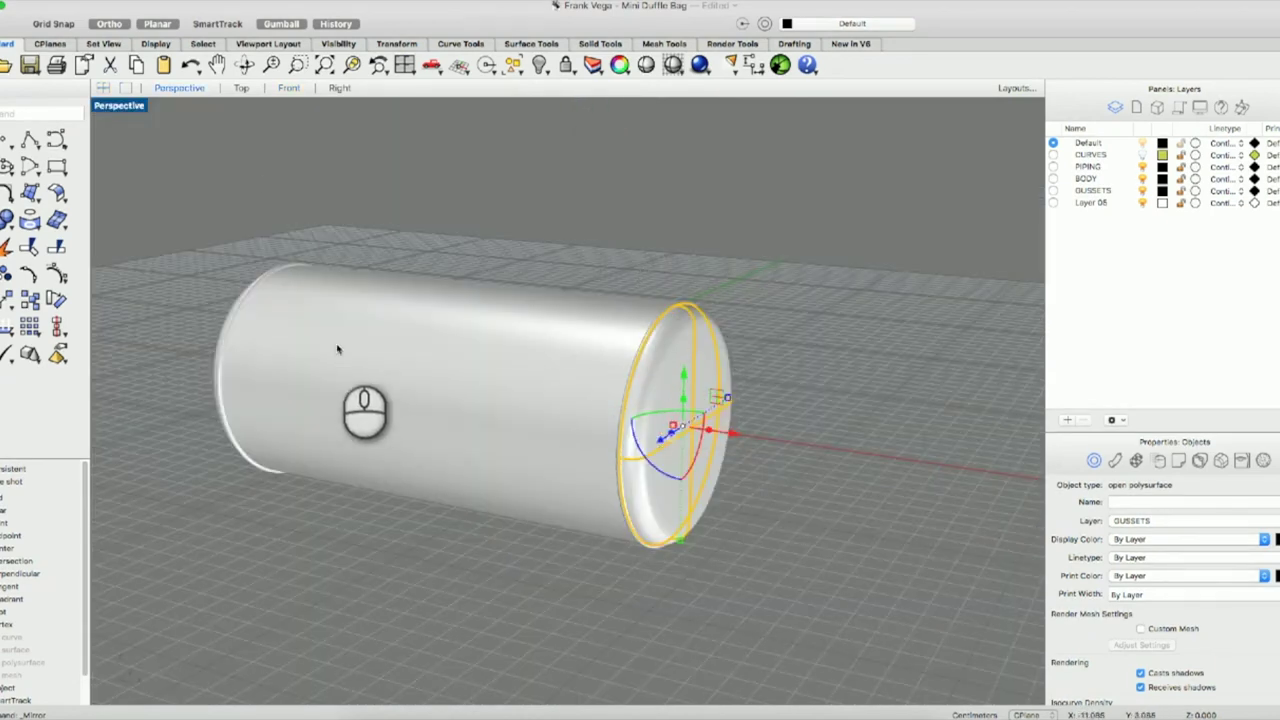
Examine the mirrored gusset and the body from both ends of the bag in Perspective, with the gusset deselected.
{"action": "left_click", "coordinate": [245, 64]}
{"action": "left_click_drag", "start_coordinate": [337, 357], "coordinate": [736, 358]}
{"action": "key", "text": "Return"}
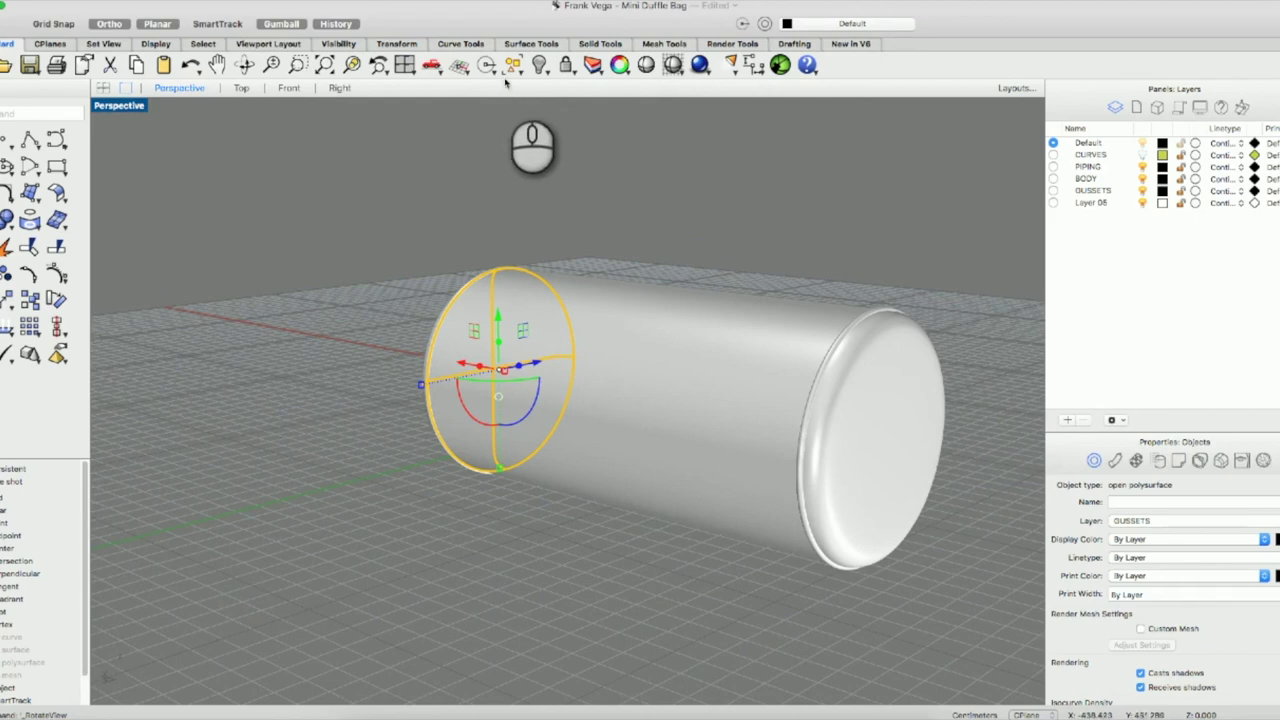
{"action": "left_click", "coordinate": [326, 64]}
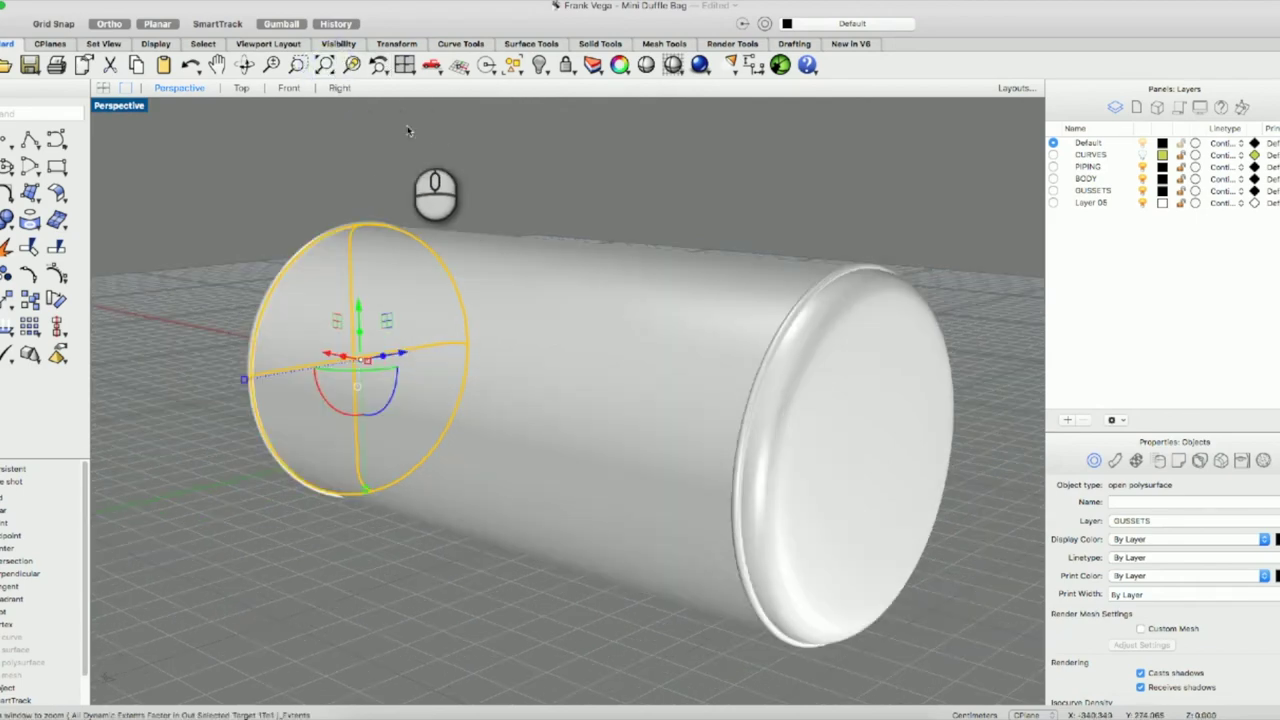
{"action": "scroll", "coordinate": [805, 550], "scroll_direction": "down", "scroll_amount": 3}
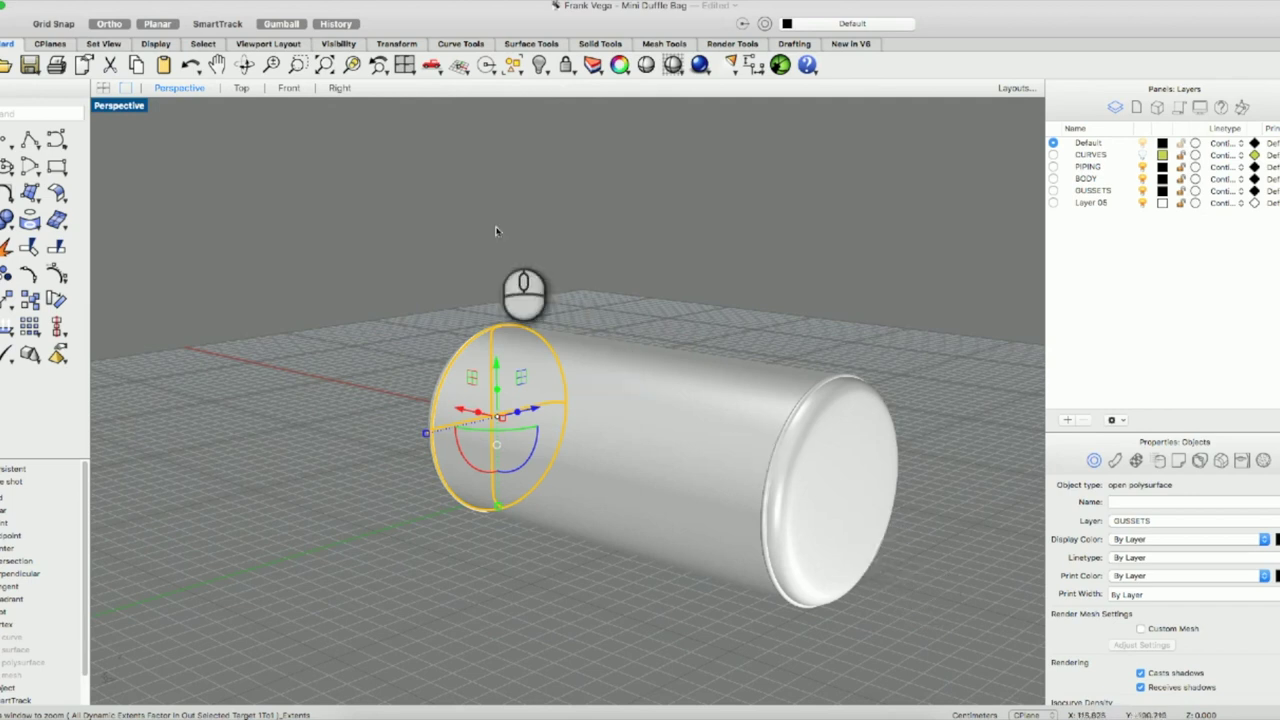
{"action": "right_click", "coordinate": [727, 516]}
{"action": "left_click", "coordinate": [582, 570]}
{"action": "left_click", "coordinate": [582, 570]}
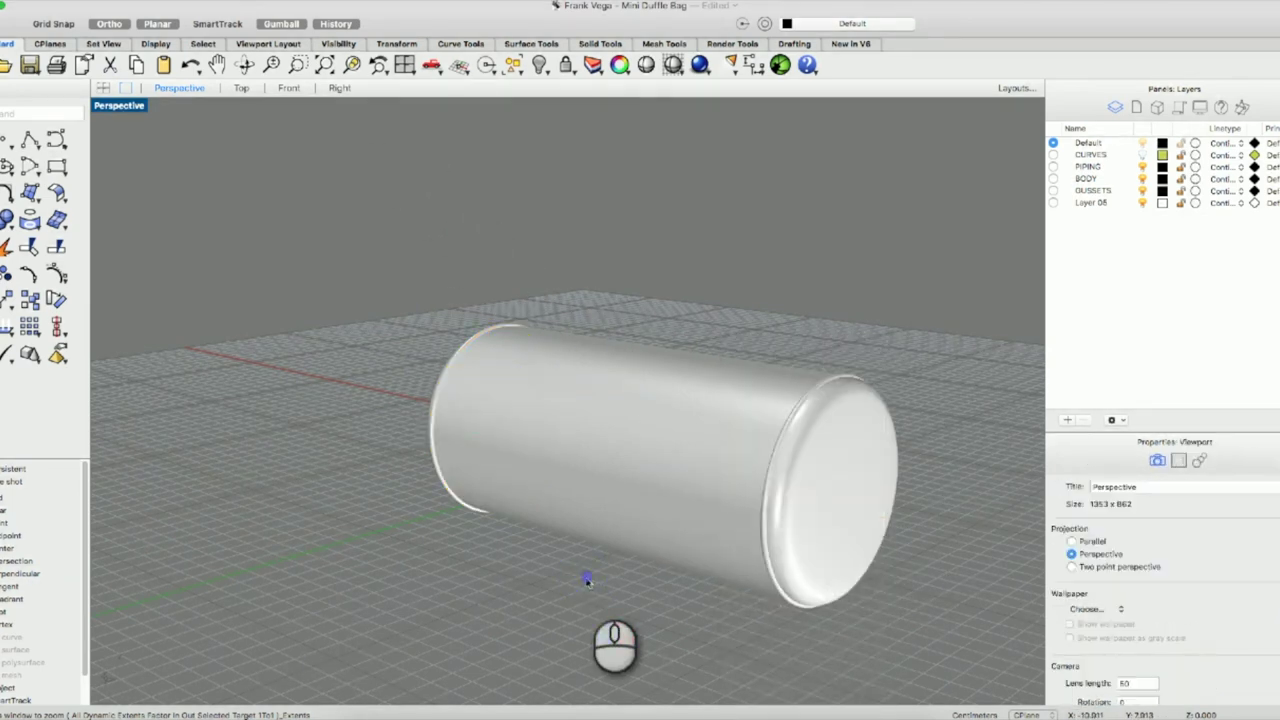
{"action": "left_click", "coordinate": [216, 65]}
{"action": "left_click_drag", "start_coordinate": [551, 487], "coordinate": [528, 458]}
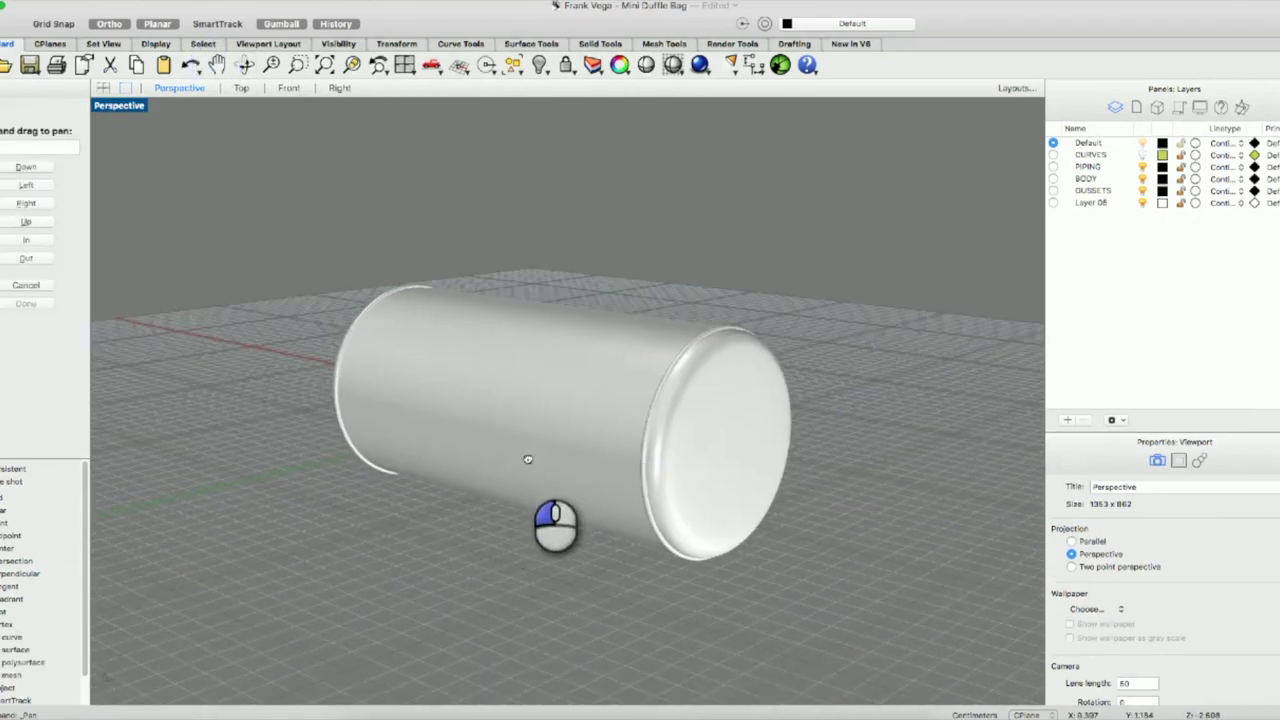
{"action": "left_click", "coordinate": [245, 64]}
{"action": "left_click_drag", "start_coordinate": [427, 400], "coordinate": [374, 399]}
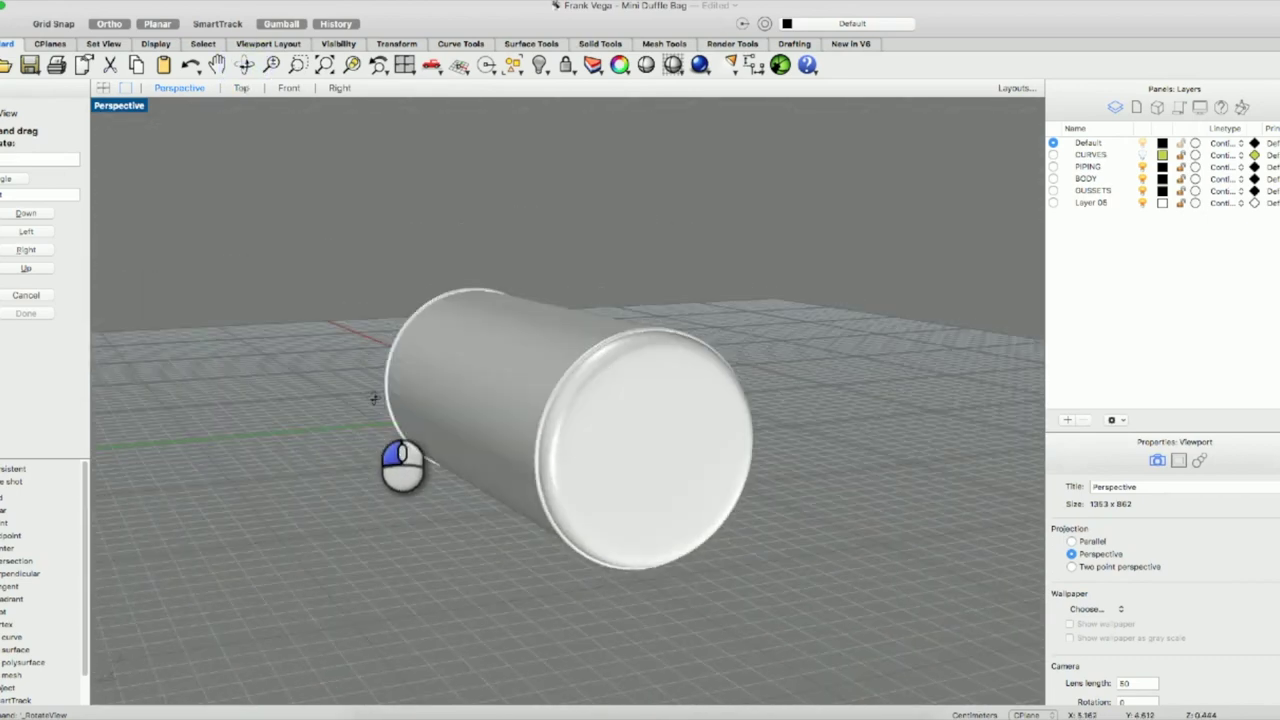
{"action": "left_click_drag", "start_coordinate": [373, 396], "coordinate": [373, 396]}
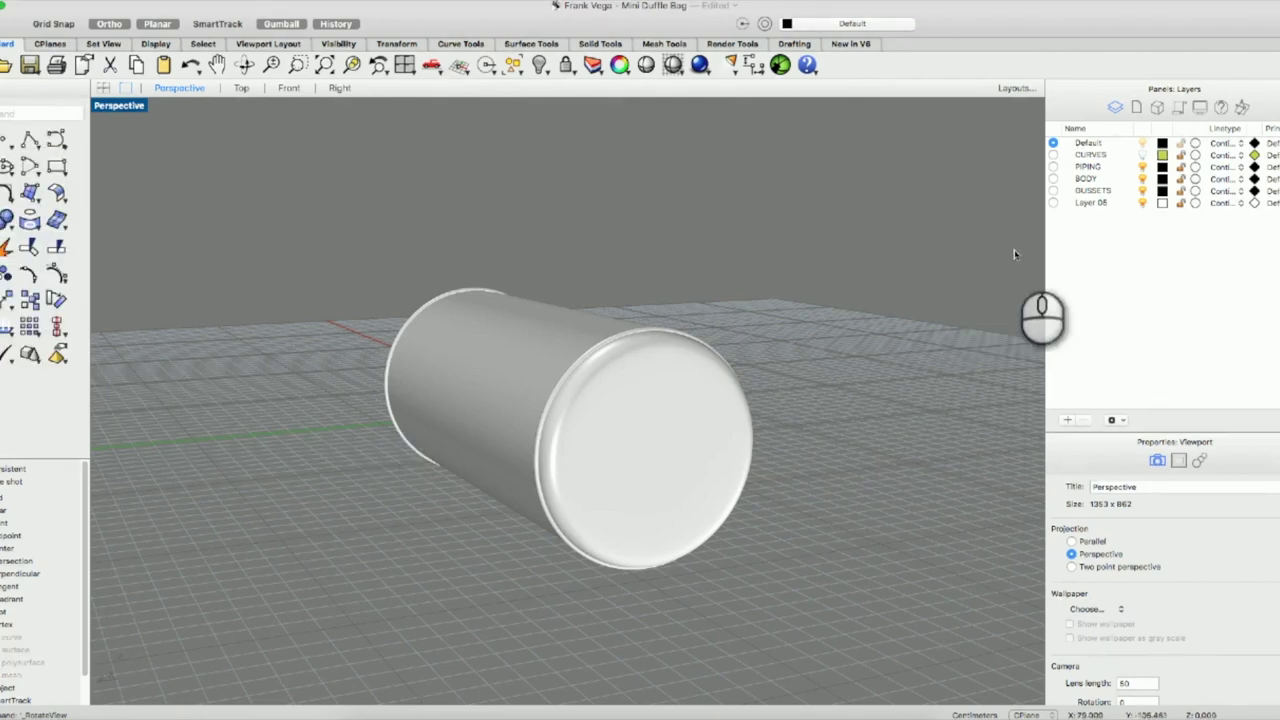
Restore the four-view layout, turn Ortho off, and make the Right view active on the lower part of the bag.
{"action": "double_click", "coordinate": [127, 106]}
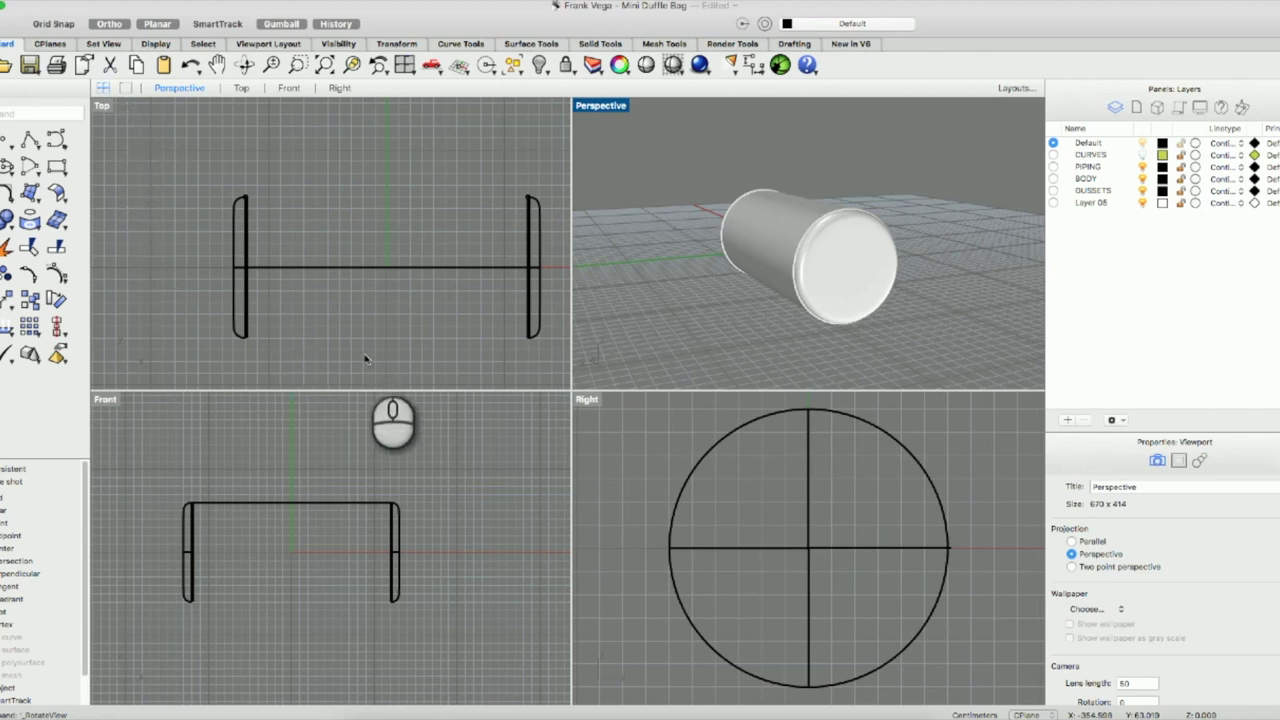
{"action": "left_click", "coordinate": [116, 24]}
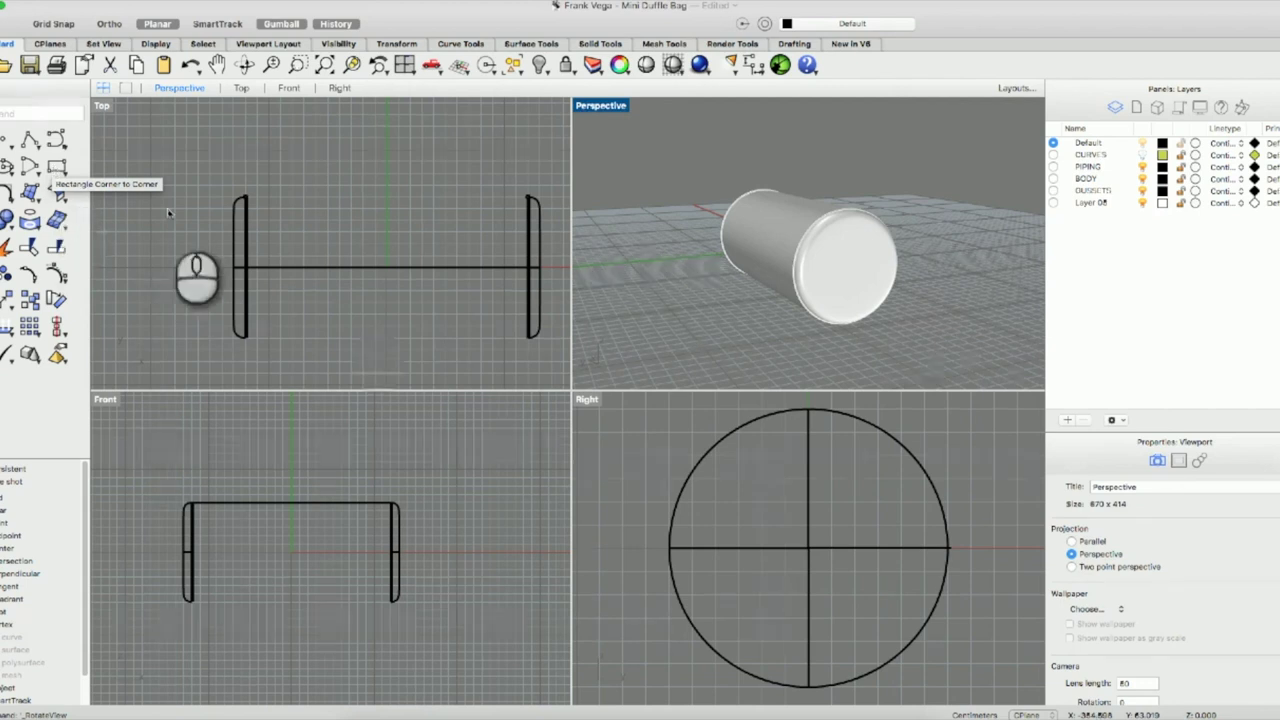
{"action": "left_click", "coordinate": [818, 593]}
{"action": "right_click_drag", "start_coordinate": [818, 593], "coordinate": [745, 568]}
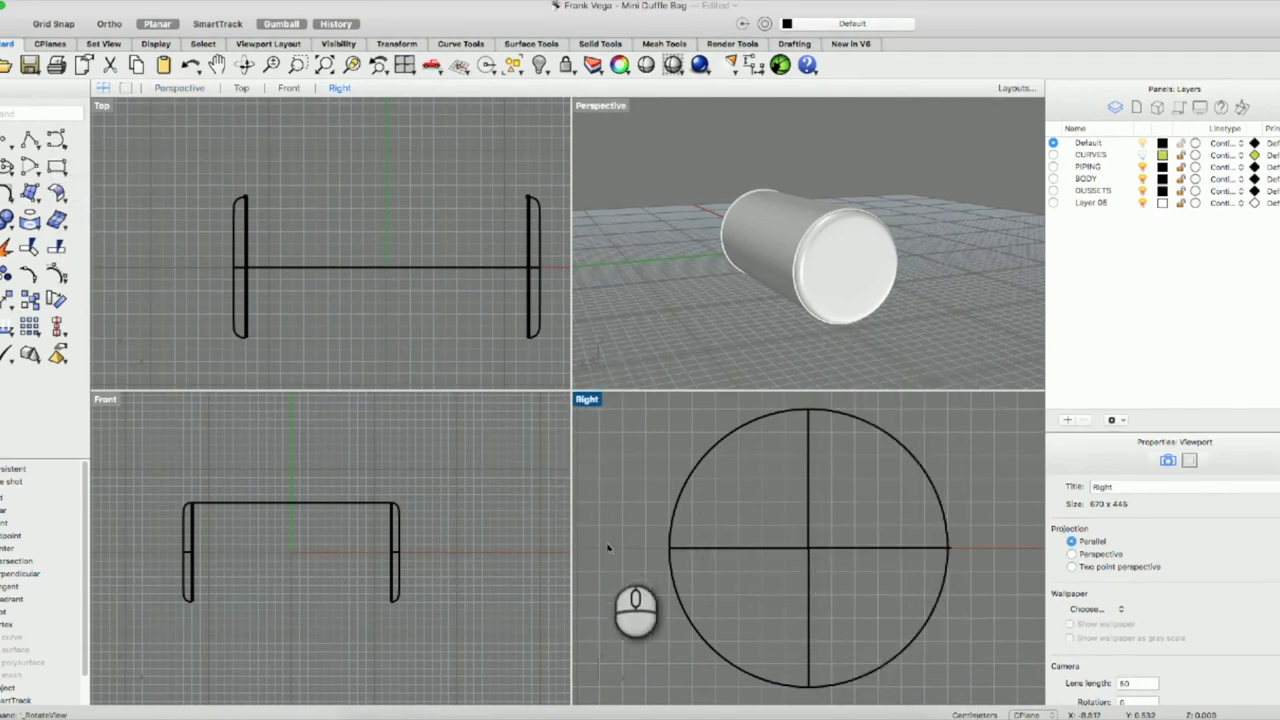
{"action": "left_click", "coordinate": [217, 64]}
{"action": "left_click_drag", "start_coordinate": [786, 592], "coordinate": [796, 504]}
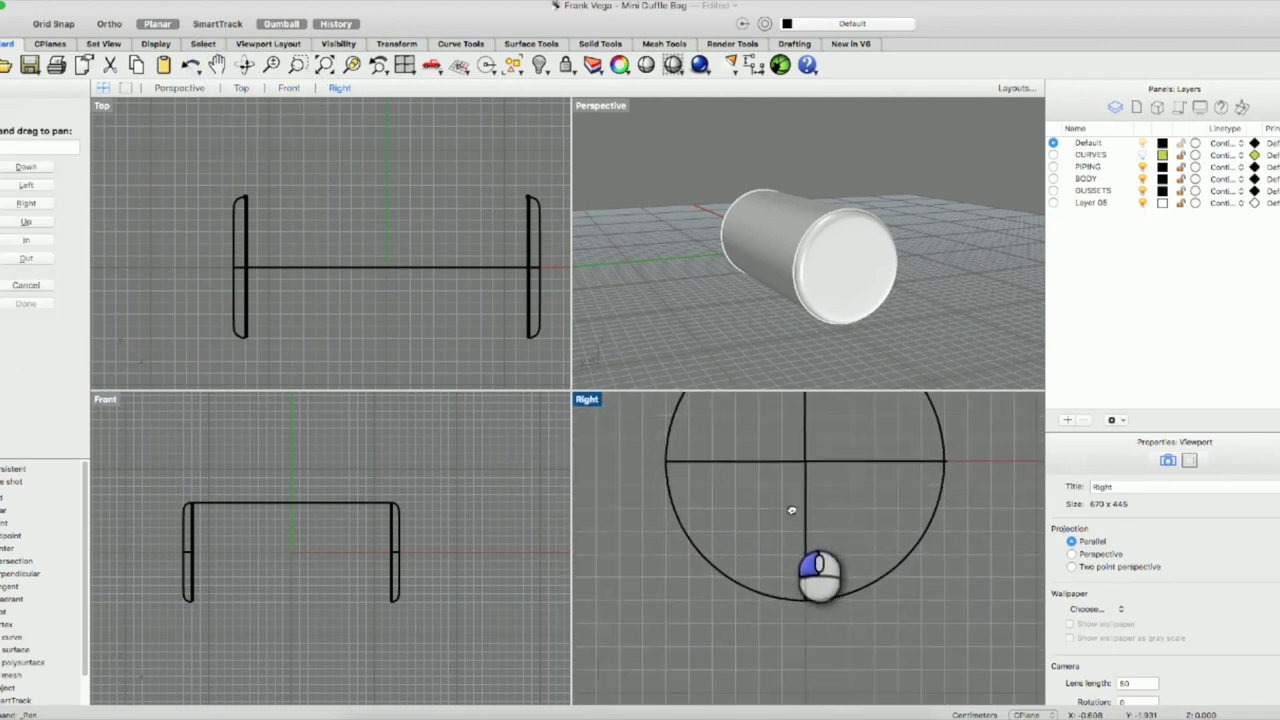
{"action": "right_click", "coordinate": [796, 504]}
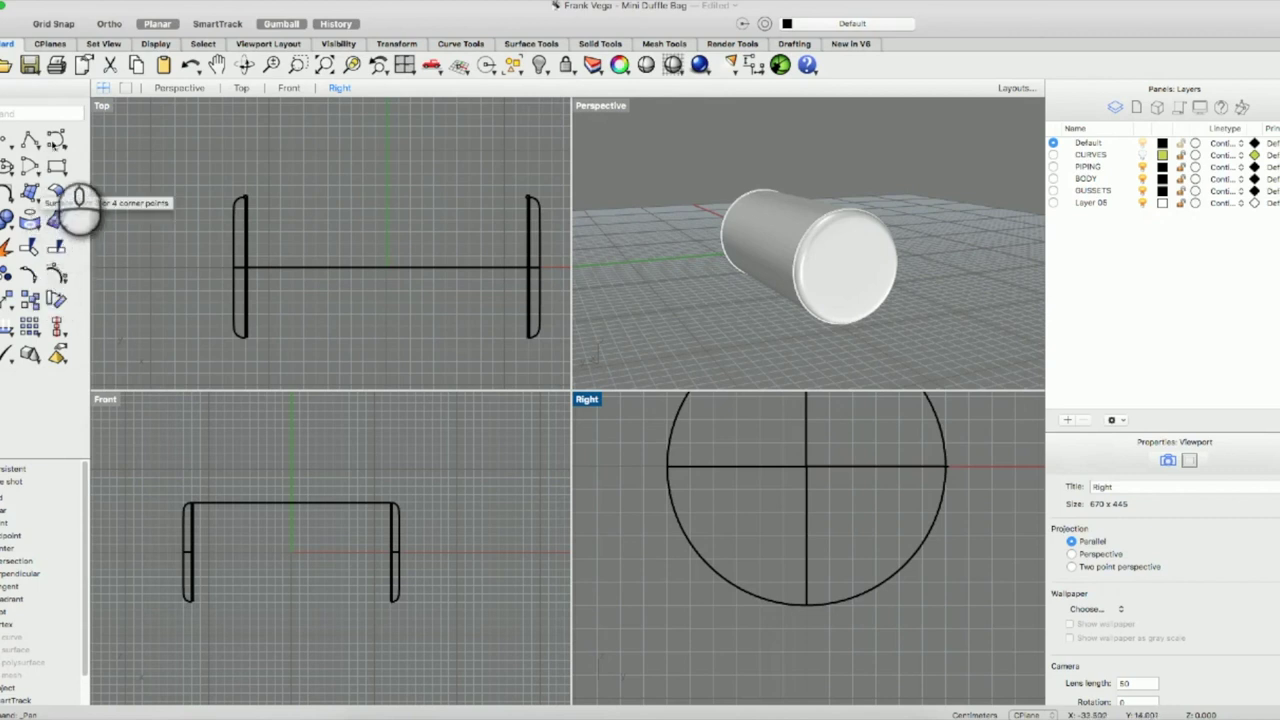
{"action": "left_click", "coordinate": [55, 139]}
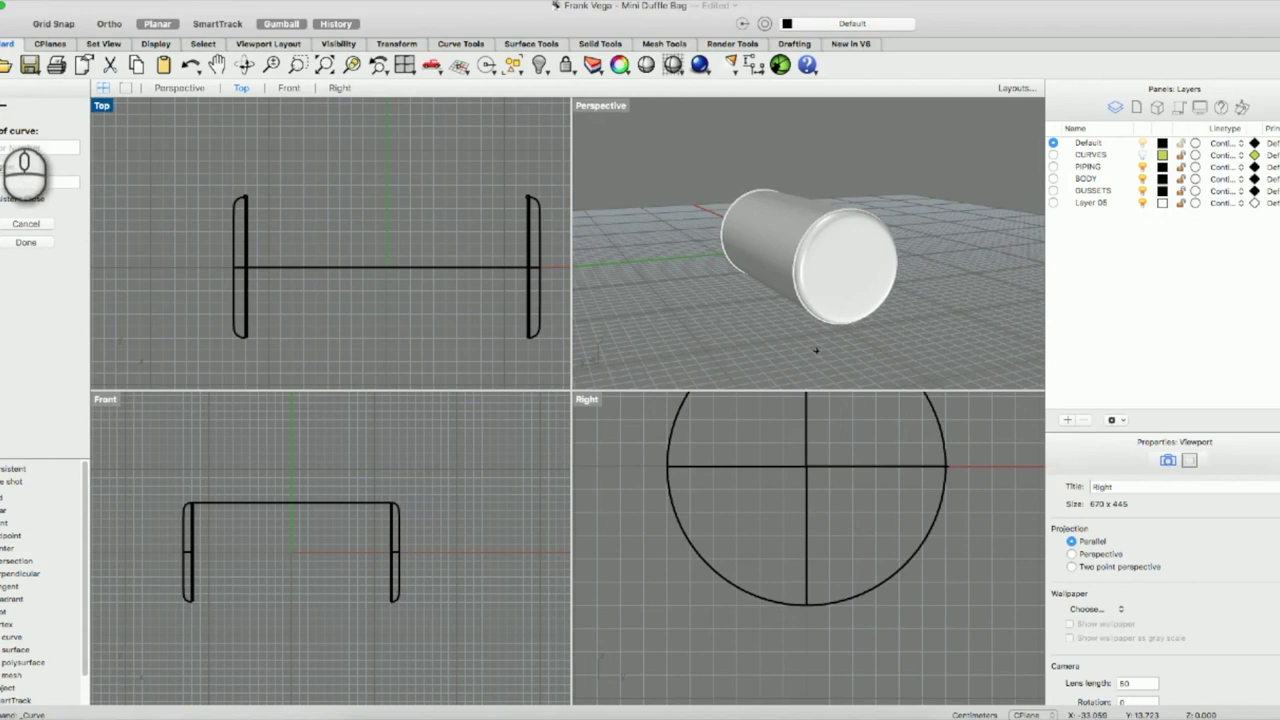
{"action": "key", "text": "Escape"}
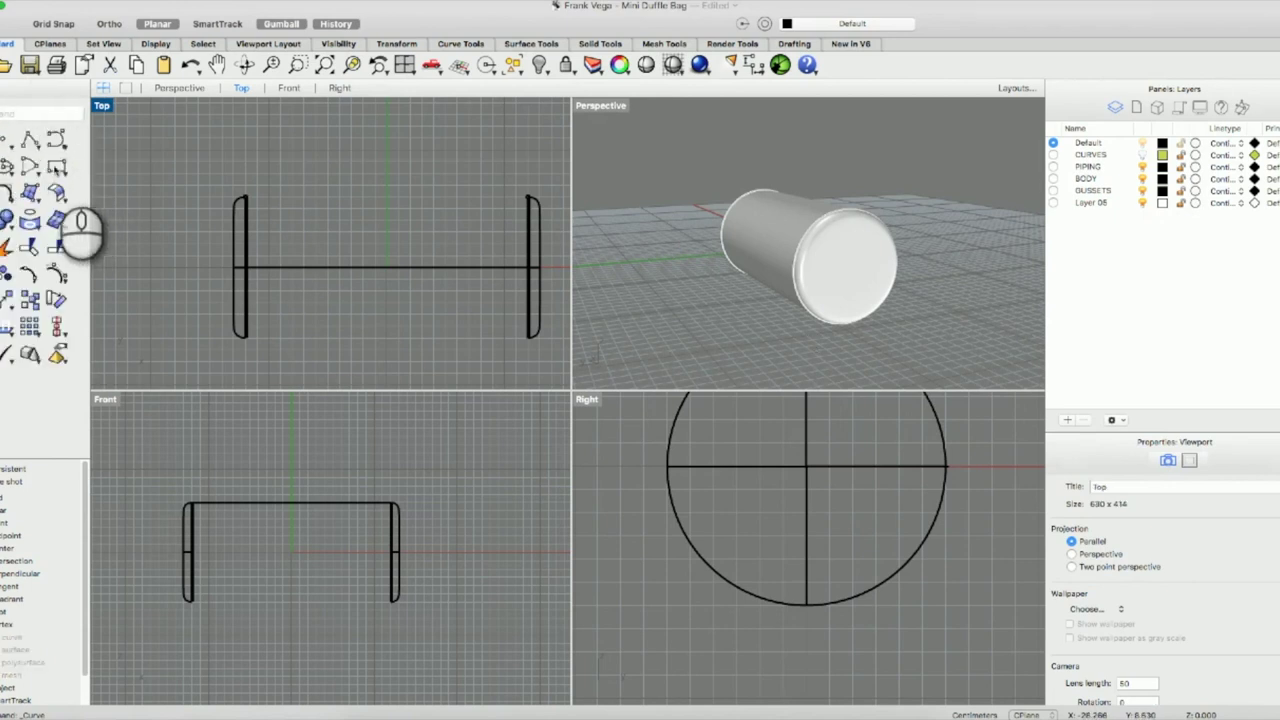
{"action": "left_click_drag", "start_coordinate": [60, 170], "coordinate": [77, 176]}
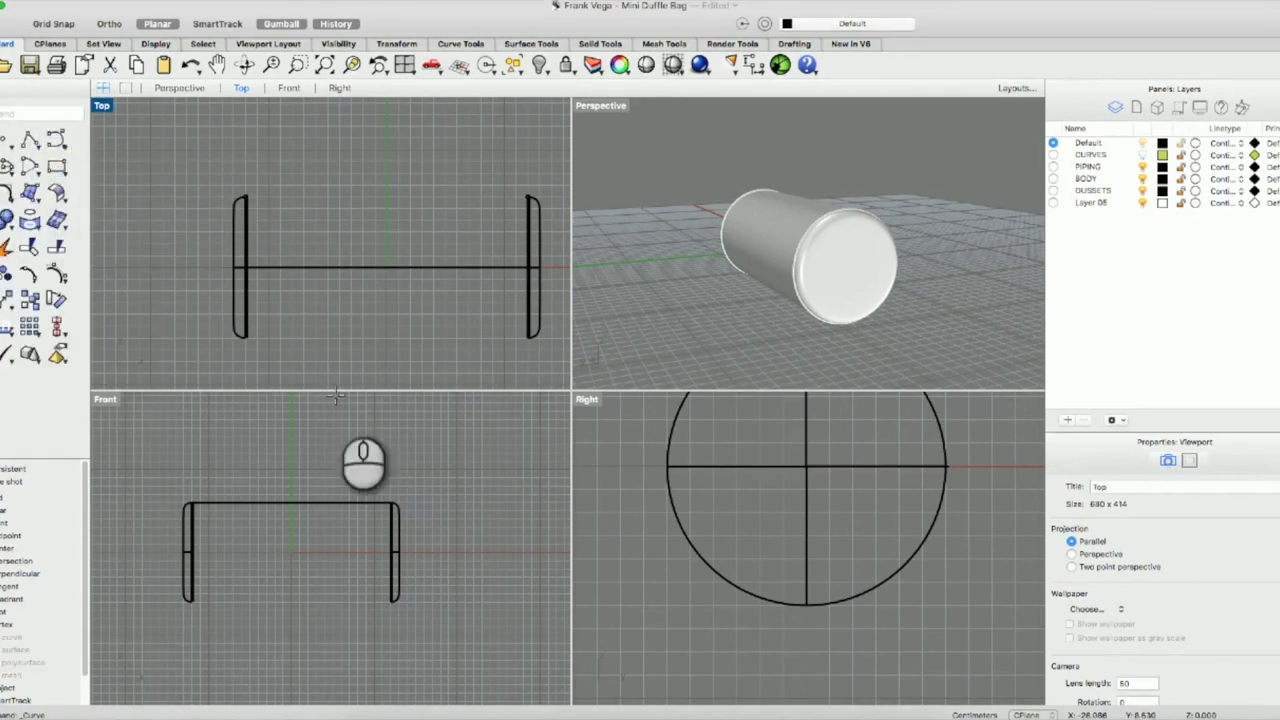
{"action": "left_click", "coordinate": [687, 542]}
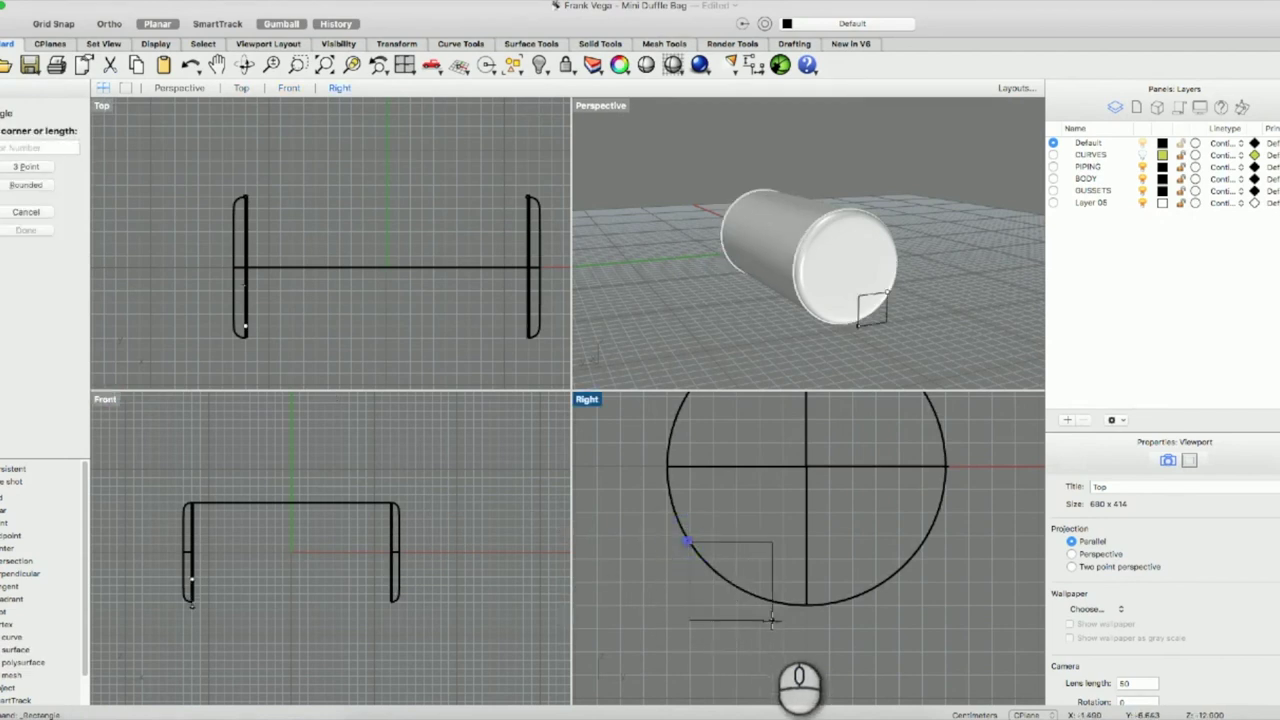
{"action": "right_click", "coordinate": [922, 627]}
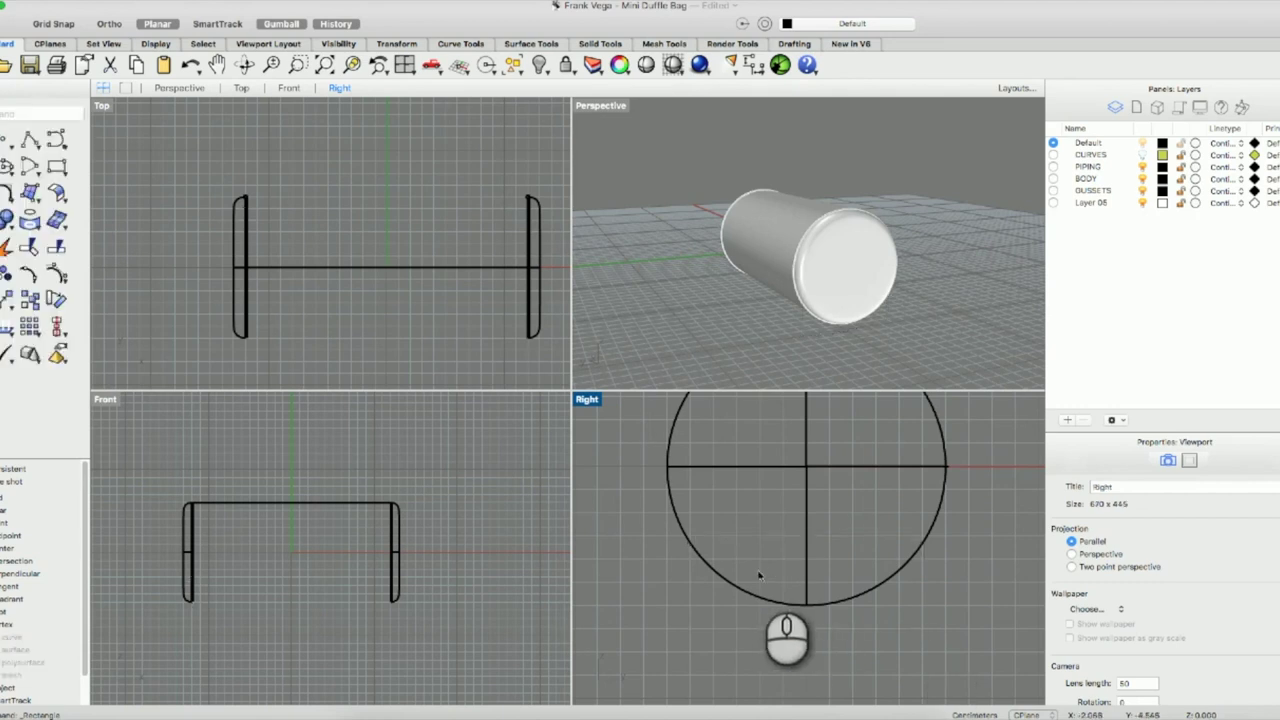
Start a corner-to-corner rectangle over the lower part of the bag's circular profile in the Right view.
{"action": "right_click", "coordinate": [745, 500]}
{"action": "left_click", "coordinate": [853, 338]}
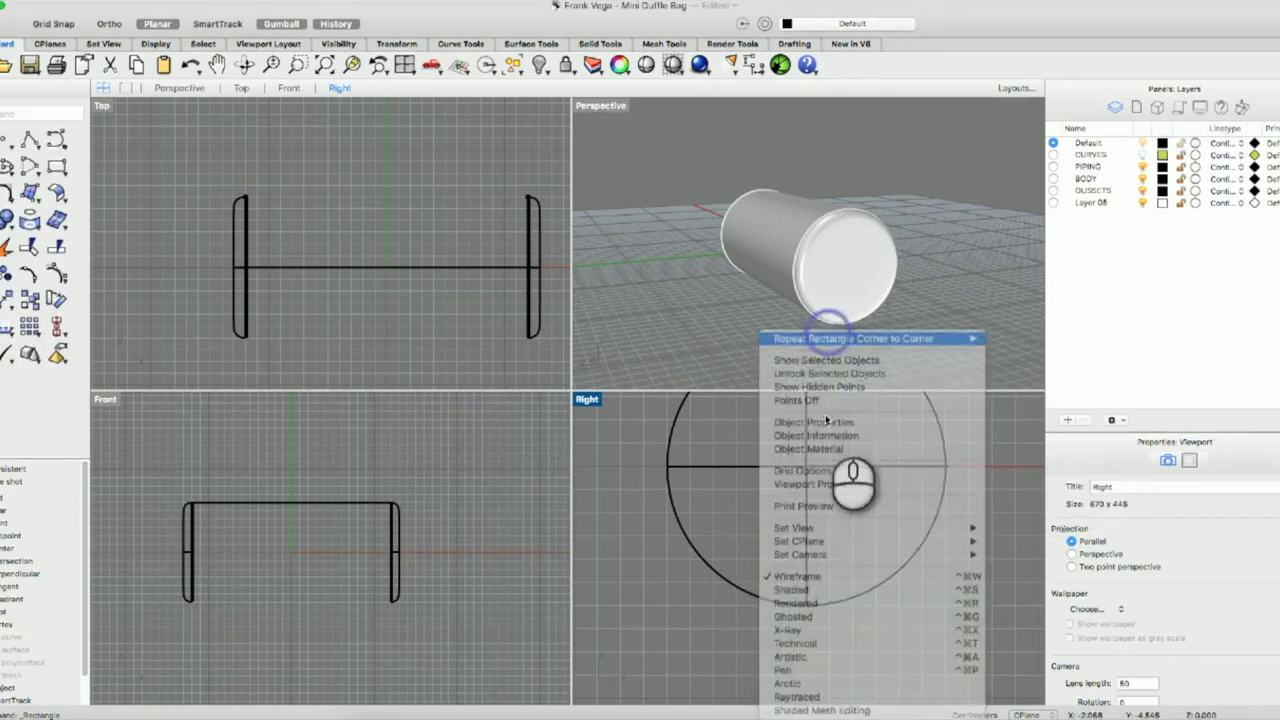
{"action": "left_click", "coordinate": [806, 466]}
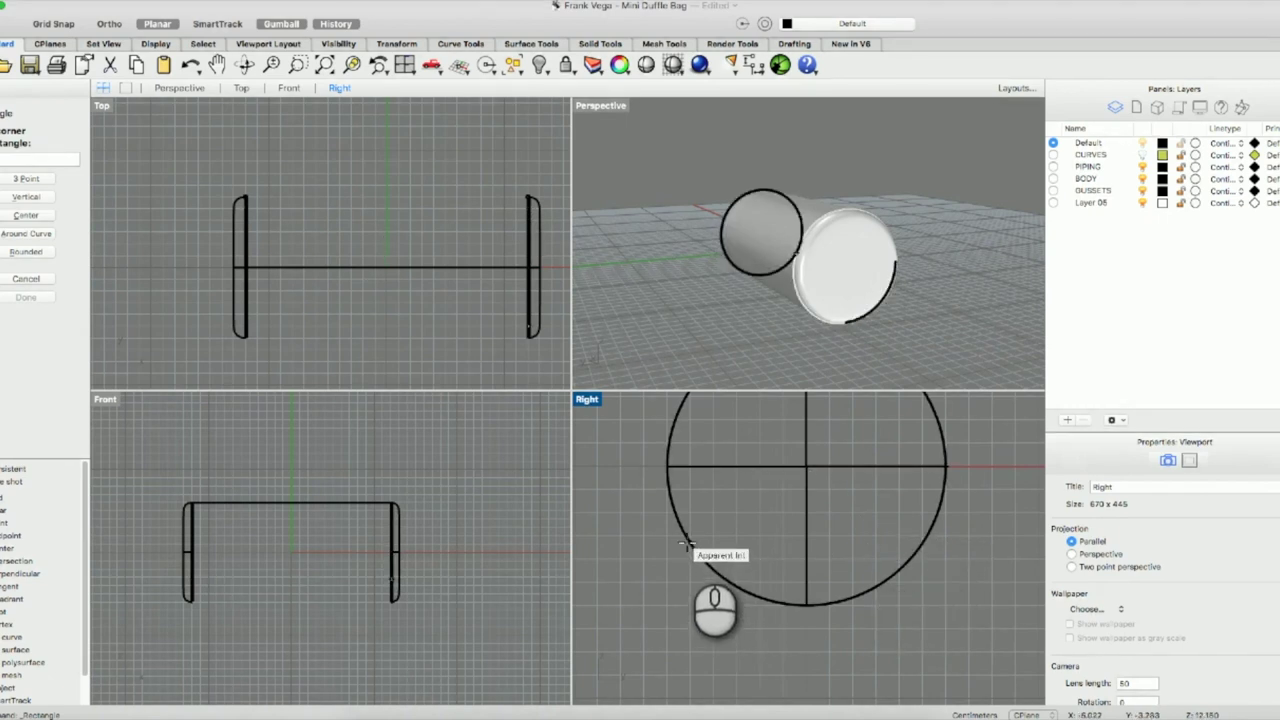
In the maximised Right view, draw a four-point control point curve from the circle's lower-left edge down to about X -4.01, Y -7.01.
{"action": "left_click", "coordinate": [684, 542]}
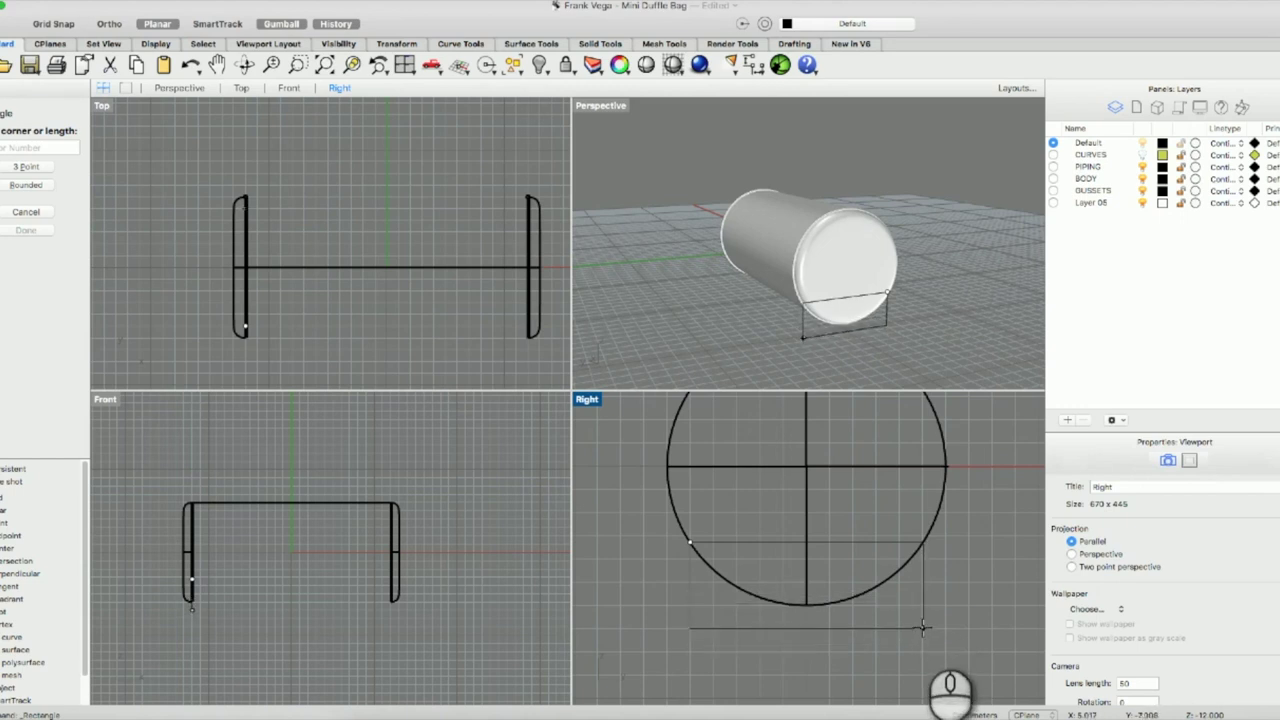
{"action": "key", "text": "Escape"}
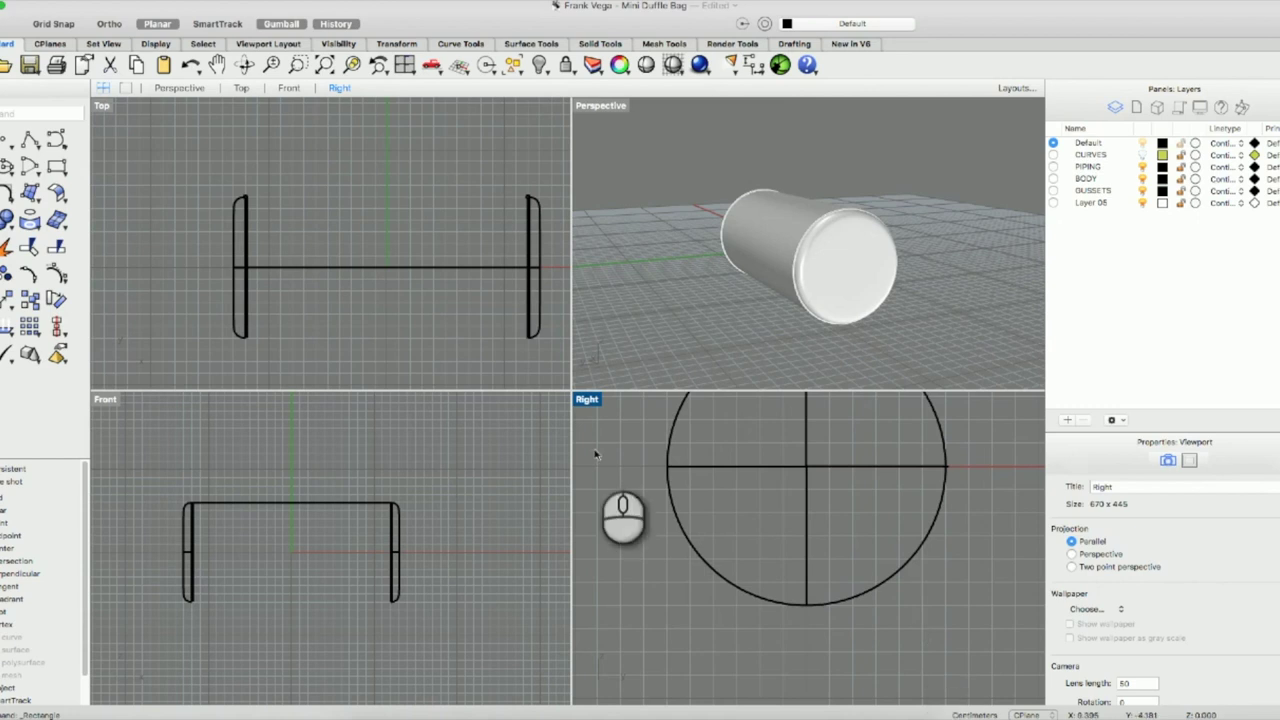
{"action": "double_click", "coordinate": [587, 399]}
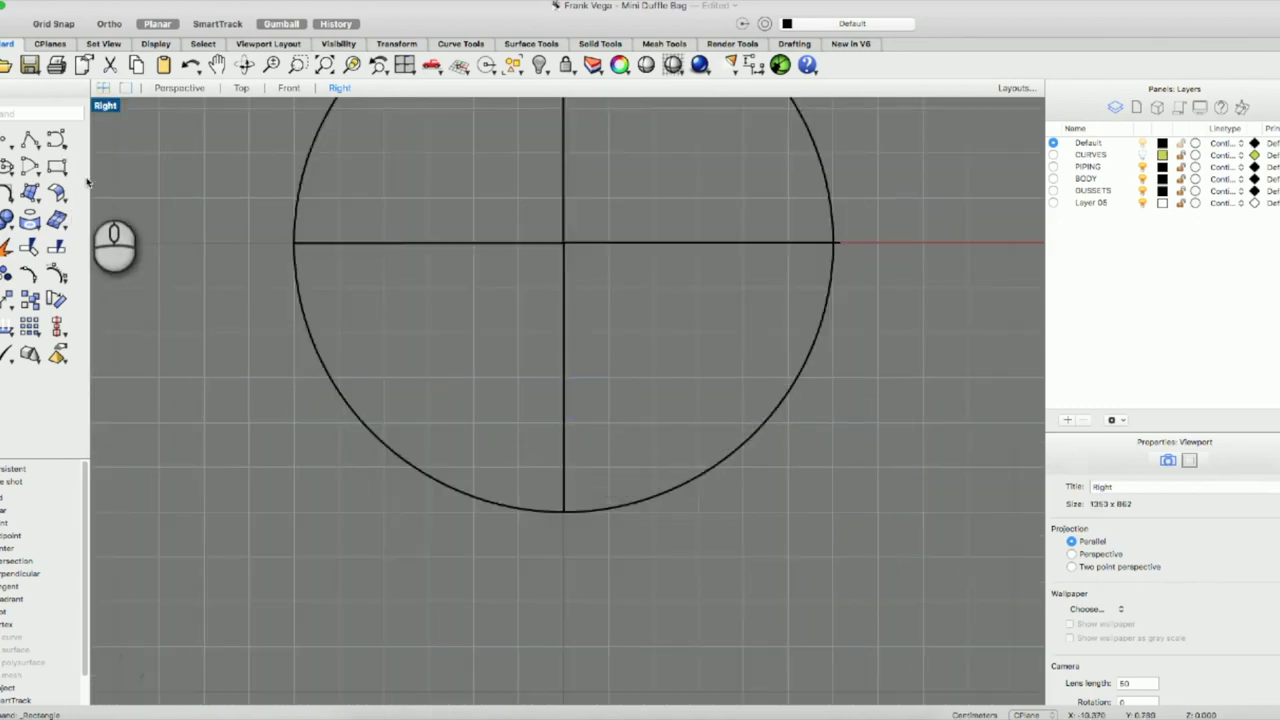
{"action": "left_click", "coordinate": [108, 23]}
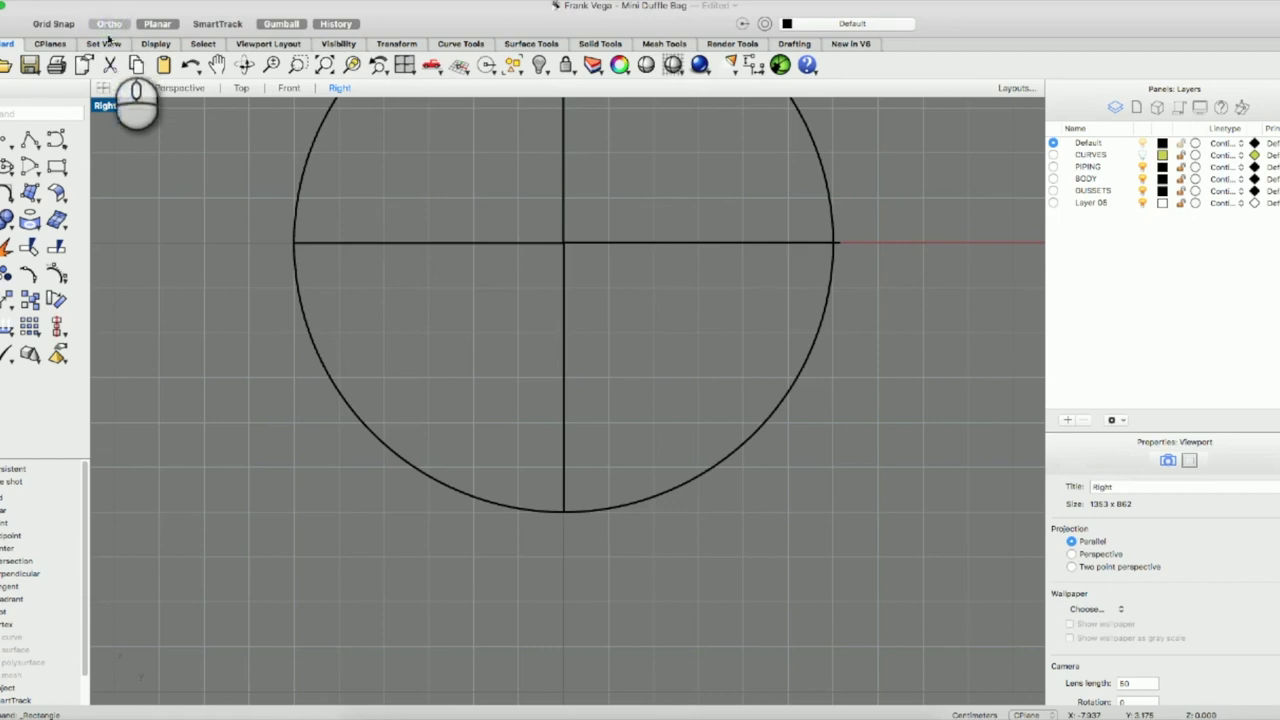
{"action": "left_click", "coordinate": [56, 136]}
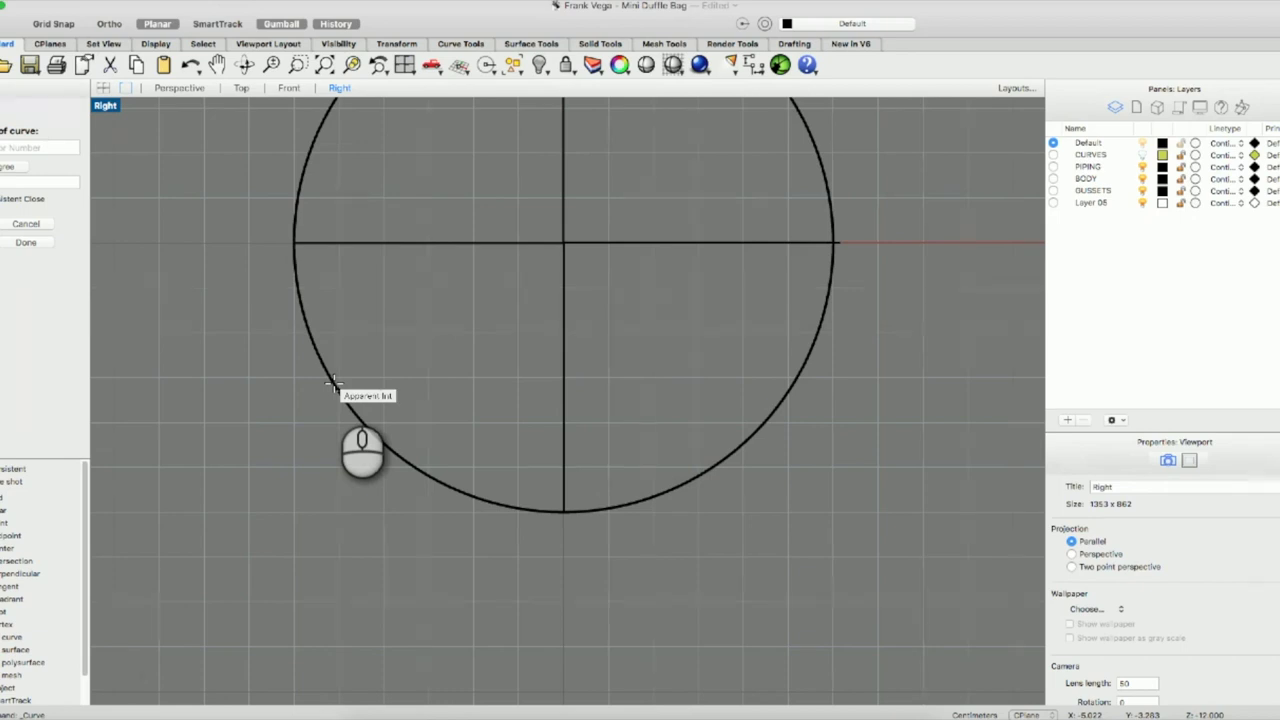
{"action": "left_click", "coordinate": [338, 390]}
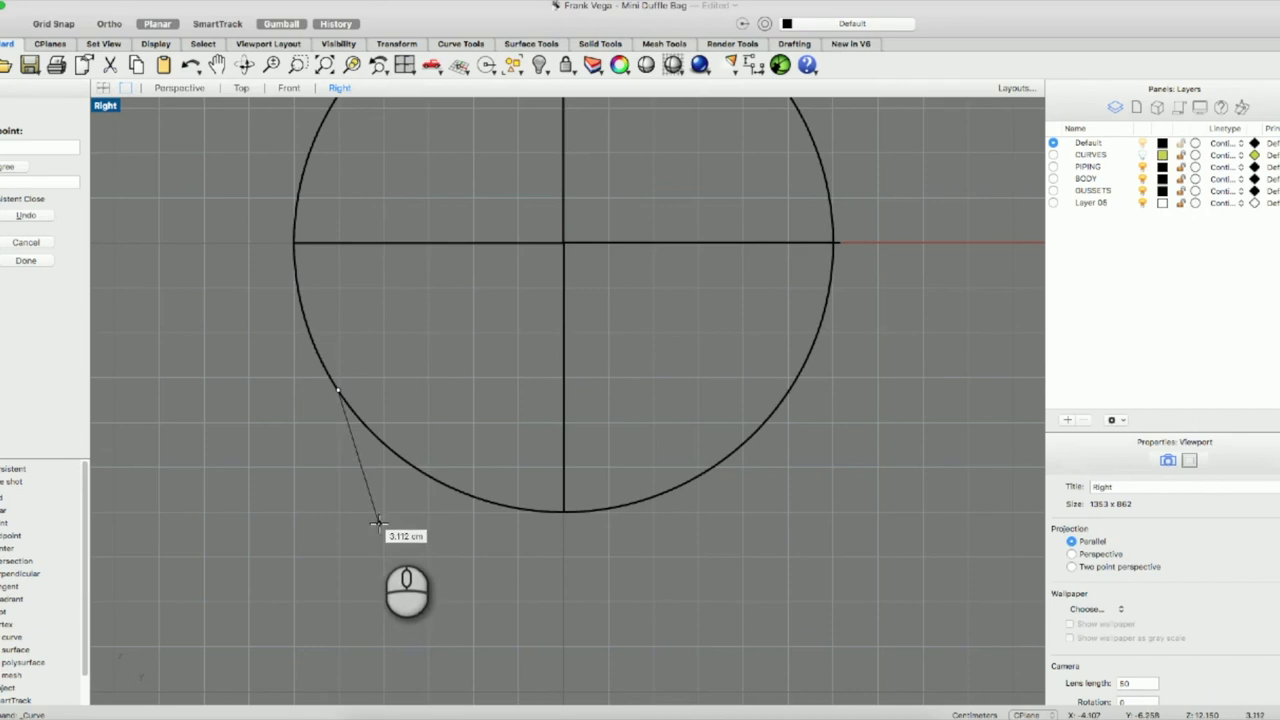
{"action": "left_click", "coordinate": [371, 481]}
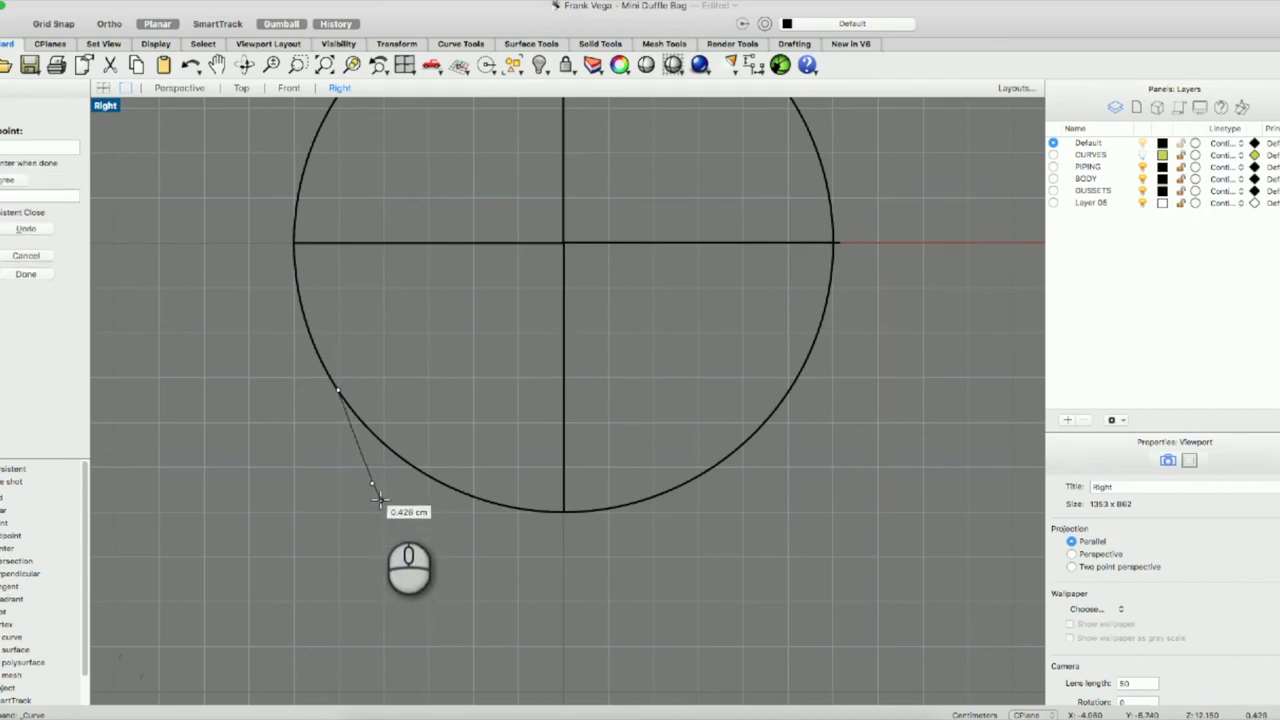
{"action": "left_click", "coordinate": [380, 505]}
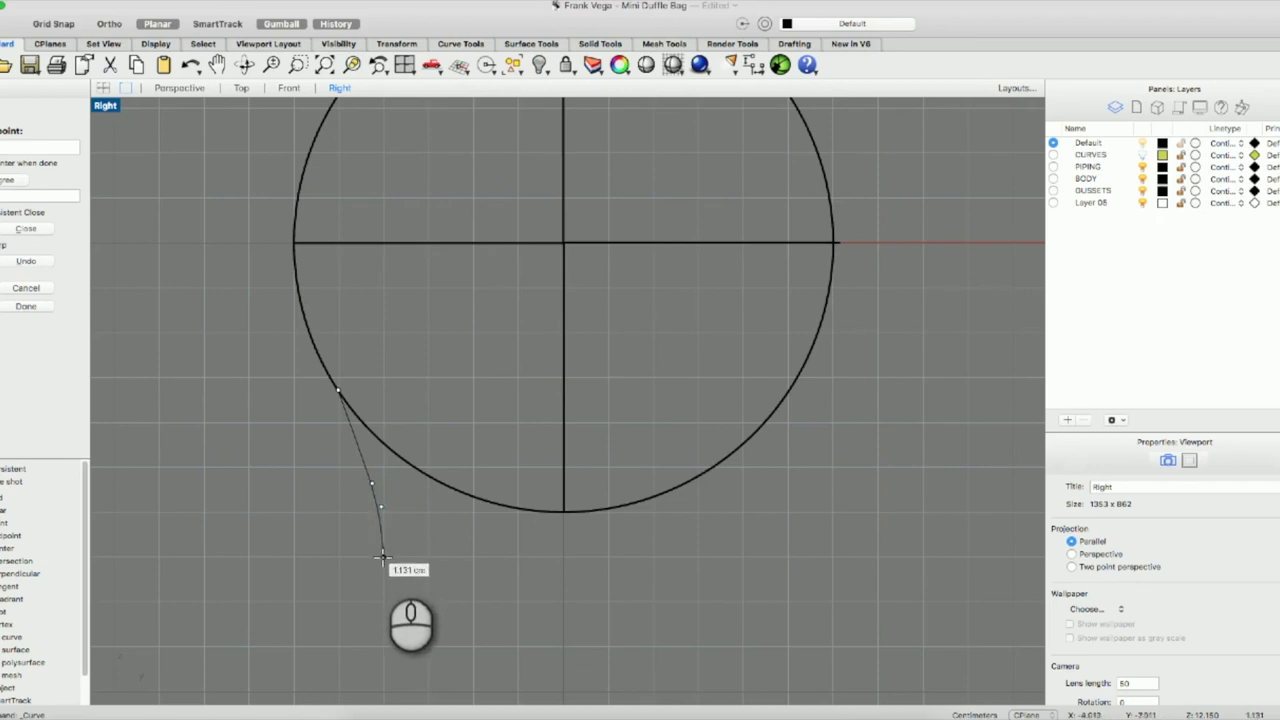
{"action": "left_click", "coordinate": [382, 557]}
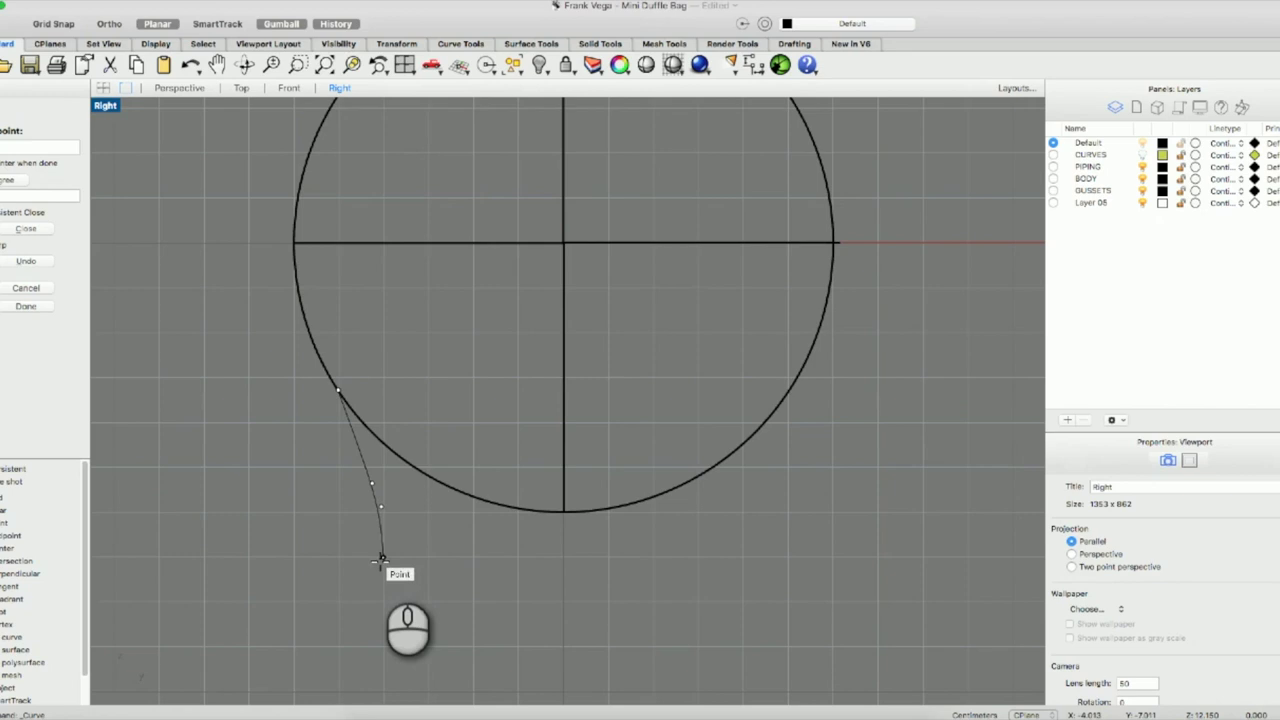
{"action": "right_click", "coordinate": [381, 553]}
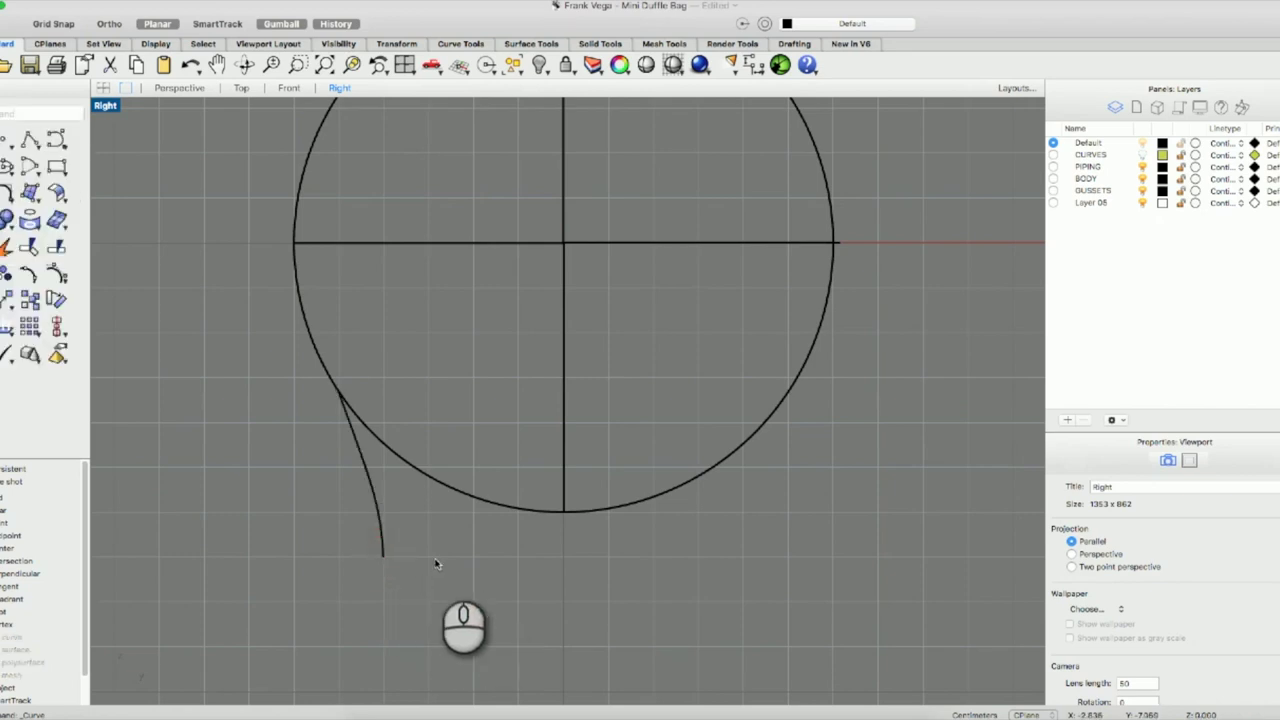
Mirror the new side curve across the vertical axis through the circle's centre.
{"action": "left_click", "coordinate": [375, 503]}
{"action": "right_click", "coordinate": [238, 283]}
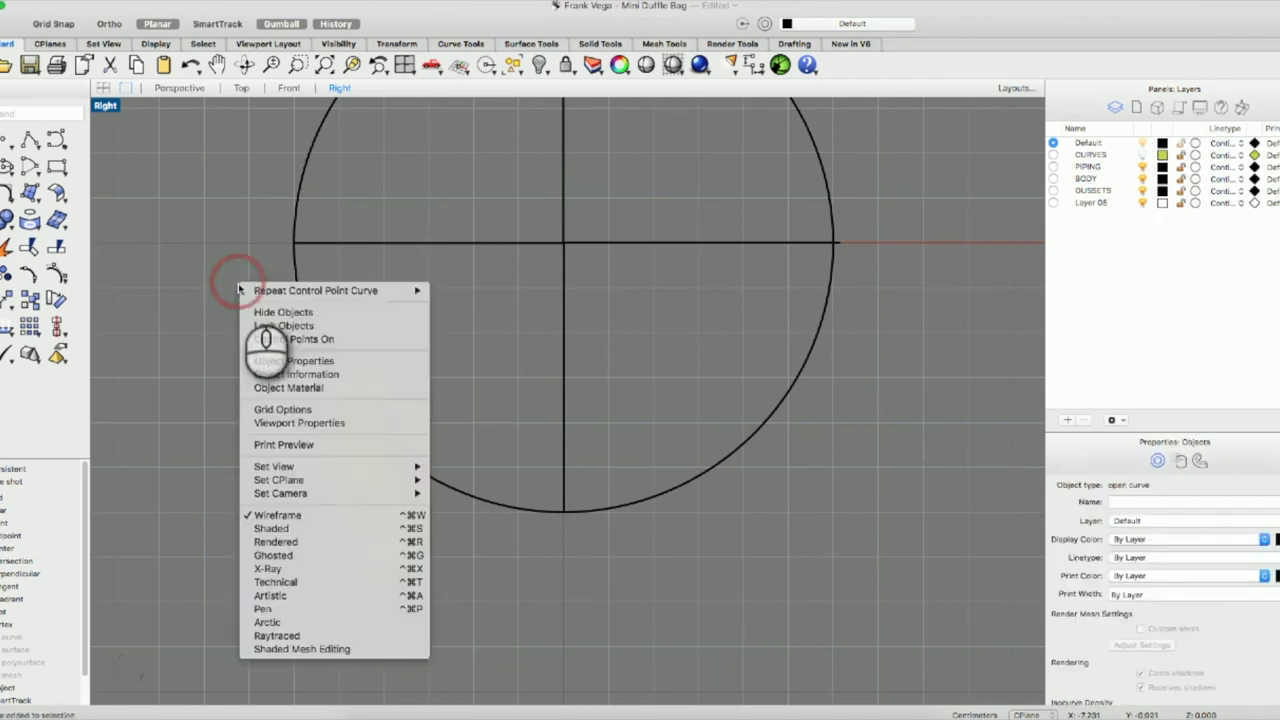
{"action": "mouse_move", "coordinate": [302, 292]}
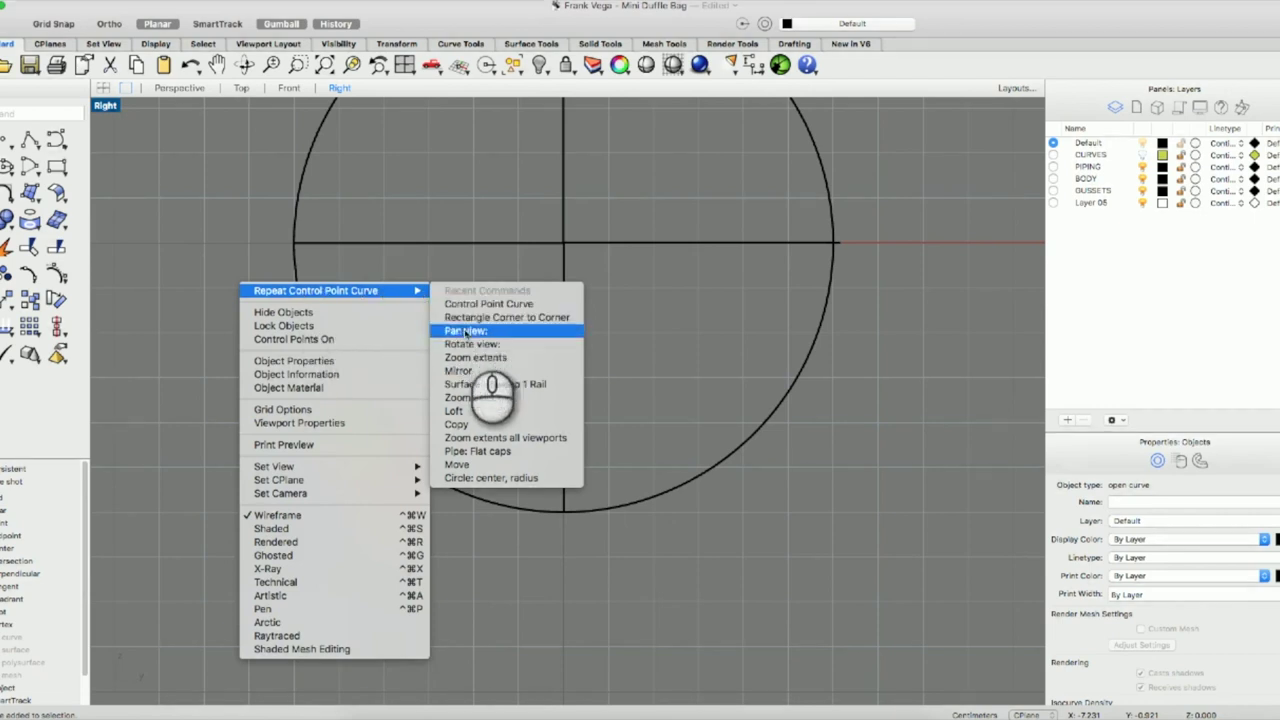
{"action": "left_click", "coordinate": [460, 371]}
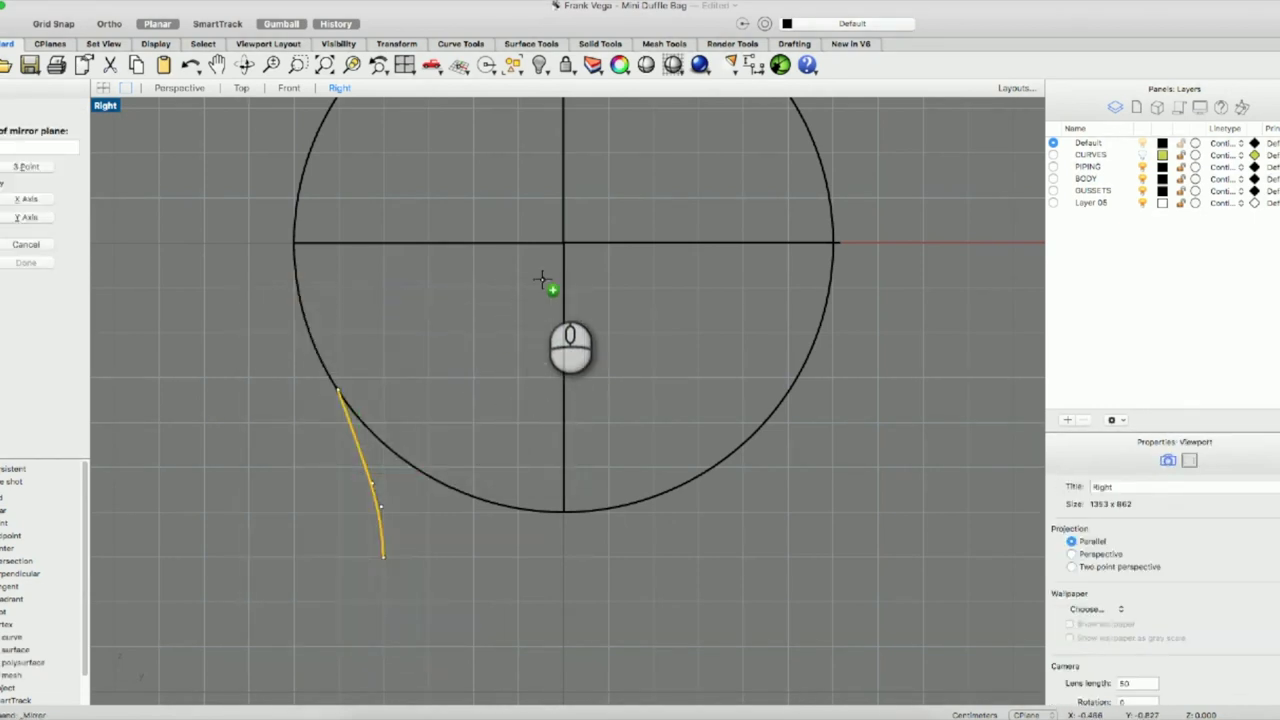
{"action": "left_click", "coordinate": [541, 280]}
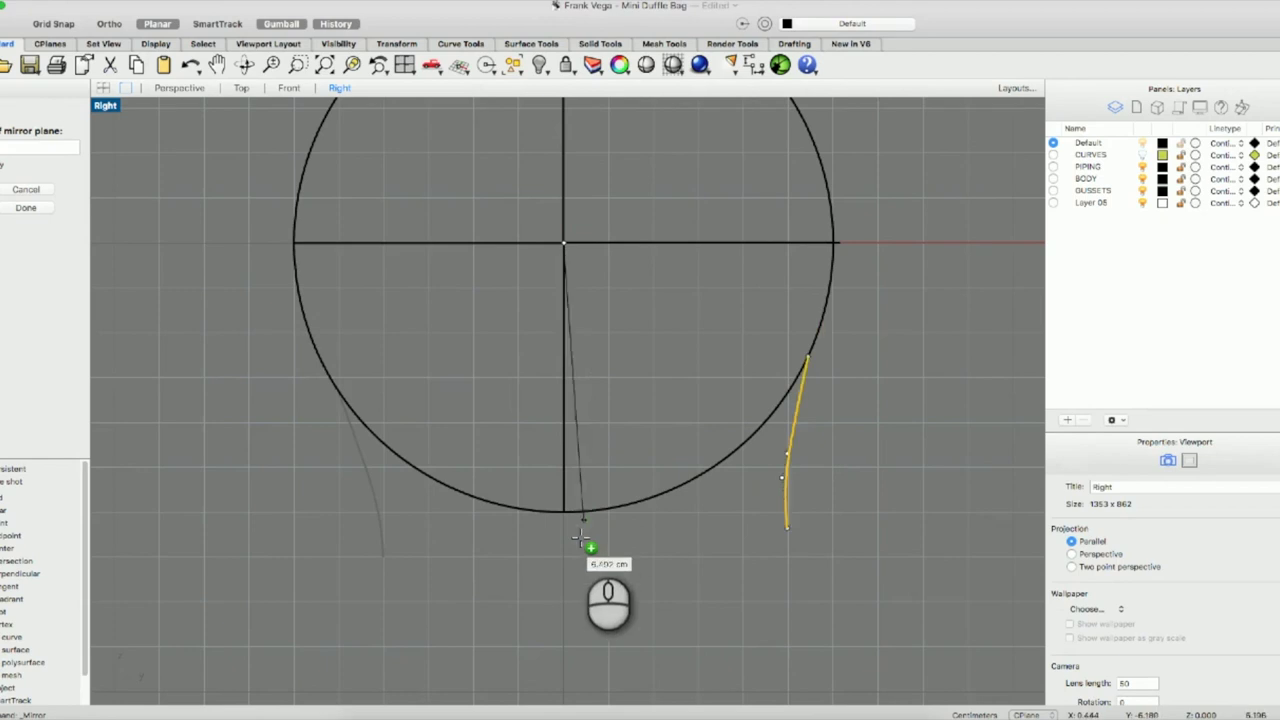
{"action": "left_click", "coordinate": [562, 586]}
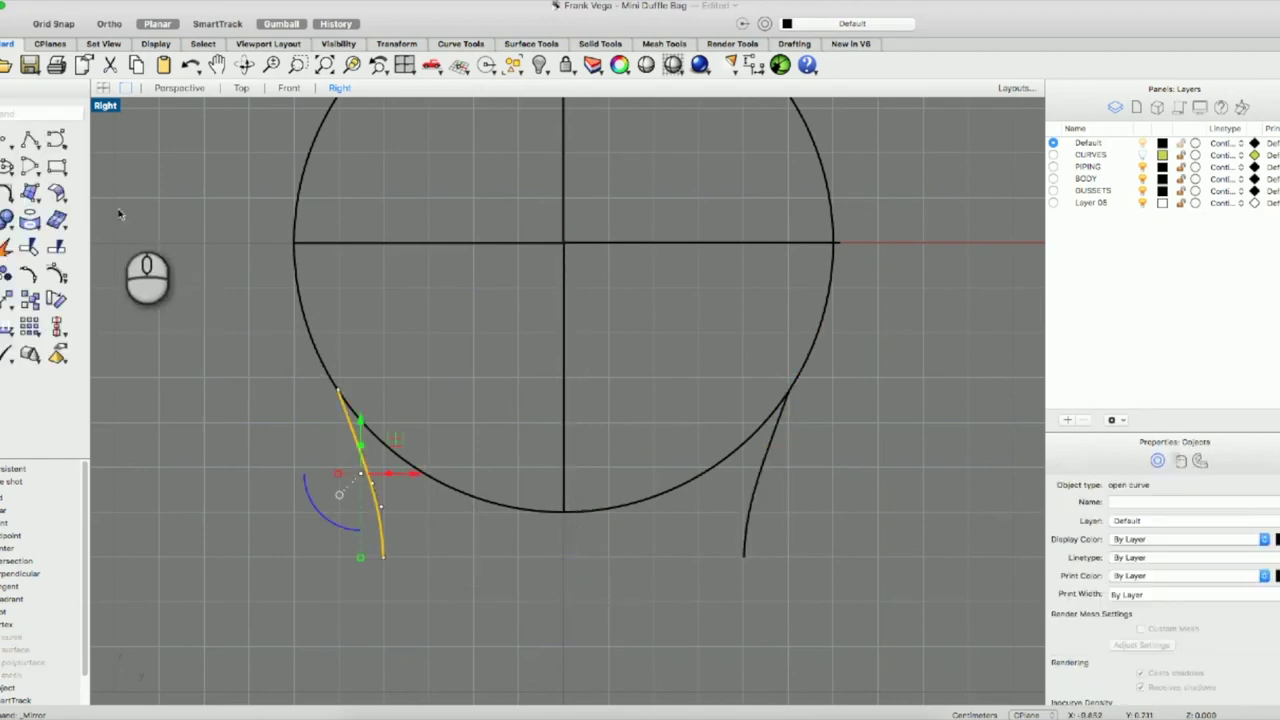
Draw a straight horizontal line connecting the lower ends of the two mirrored side curves.
{"action": "left_click", "coordinate": [65, 193]}
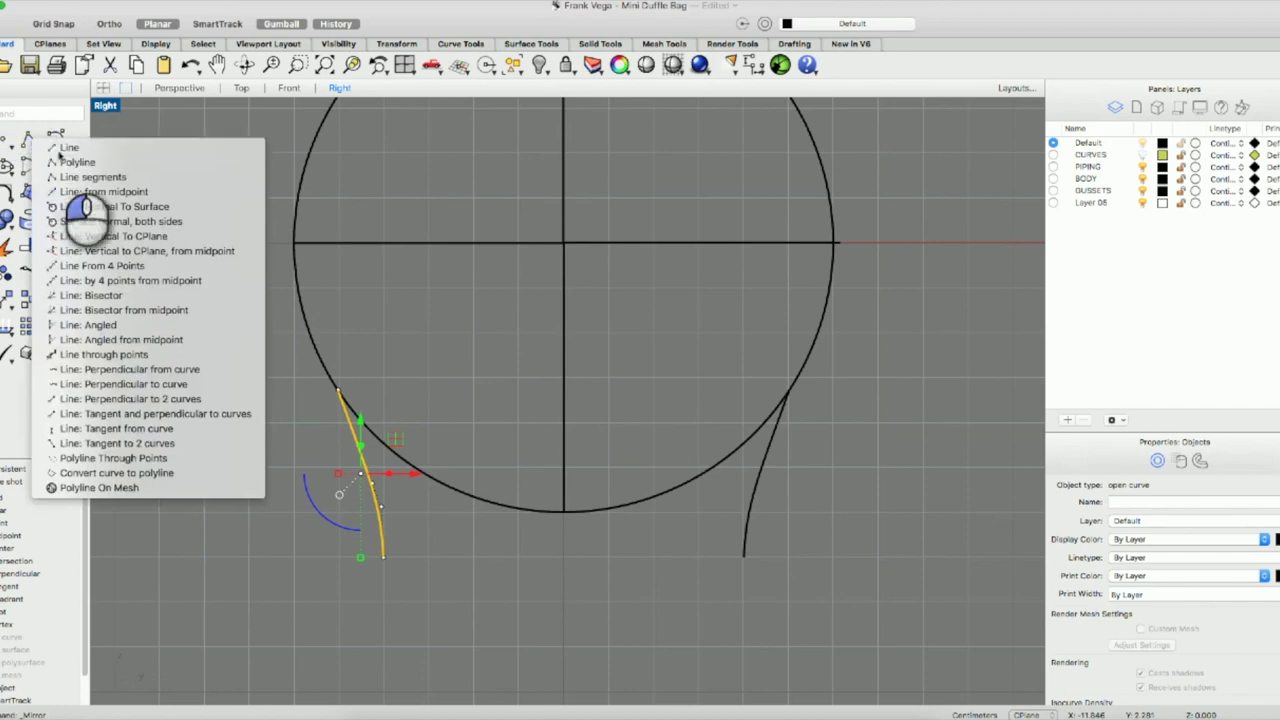
{"action": "left_click", "coordinate": [86, 208]}
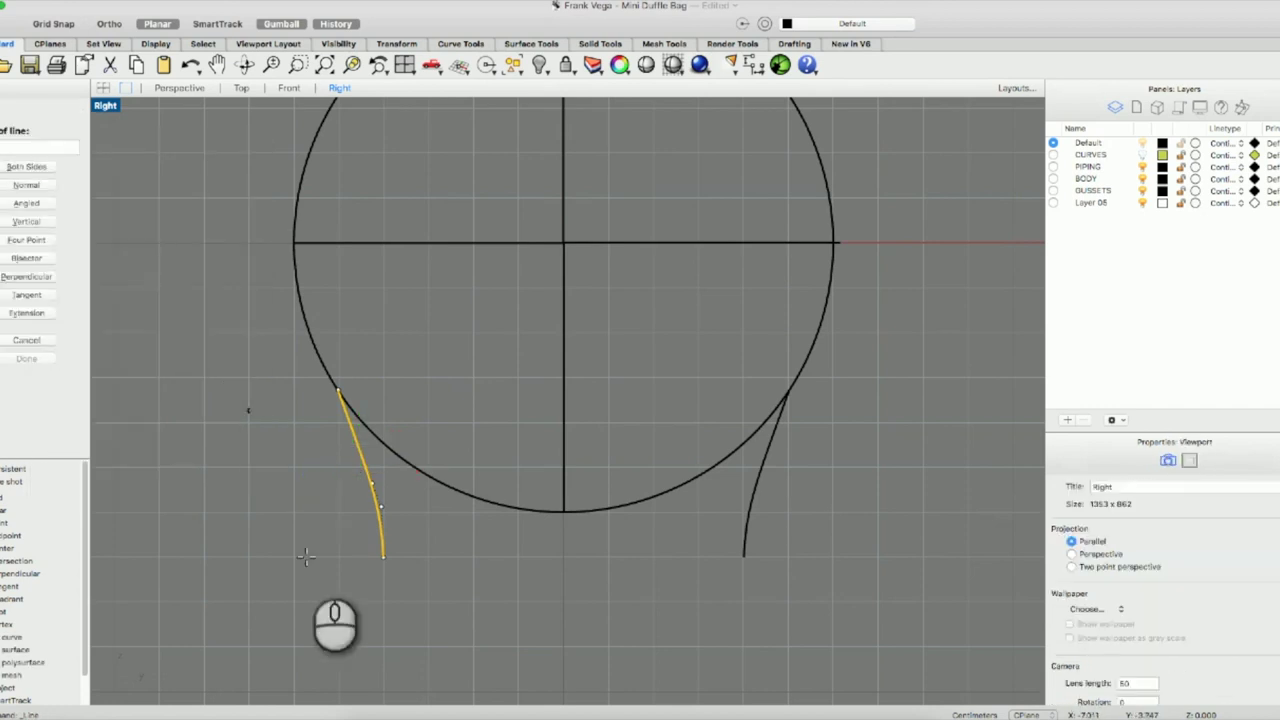
{"action": "left_click", "coordinate": [382, 558]}
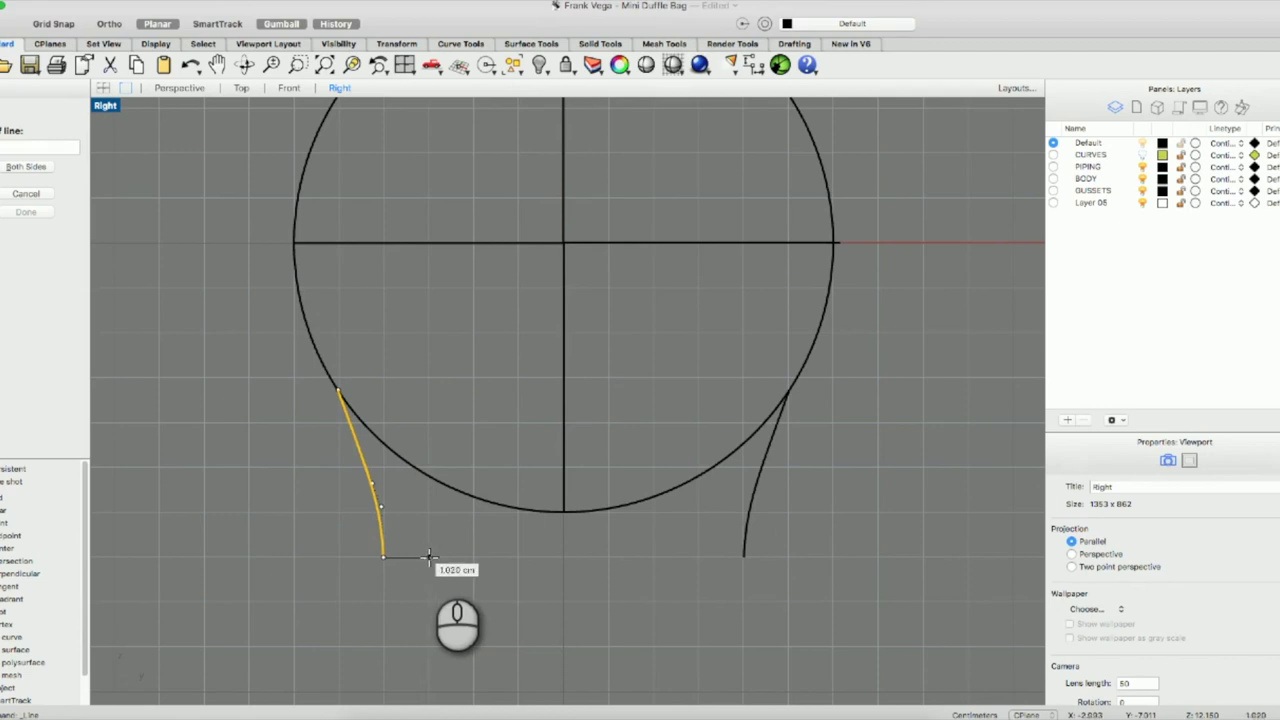
{"action": "key", "text": "shift"}
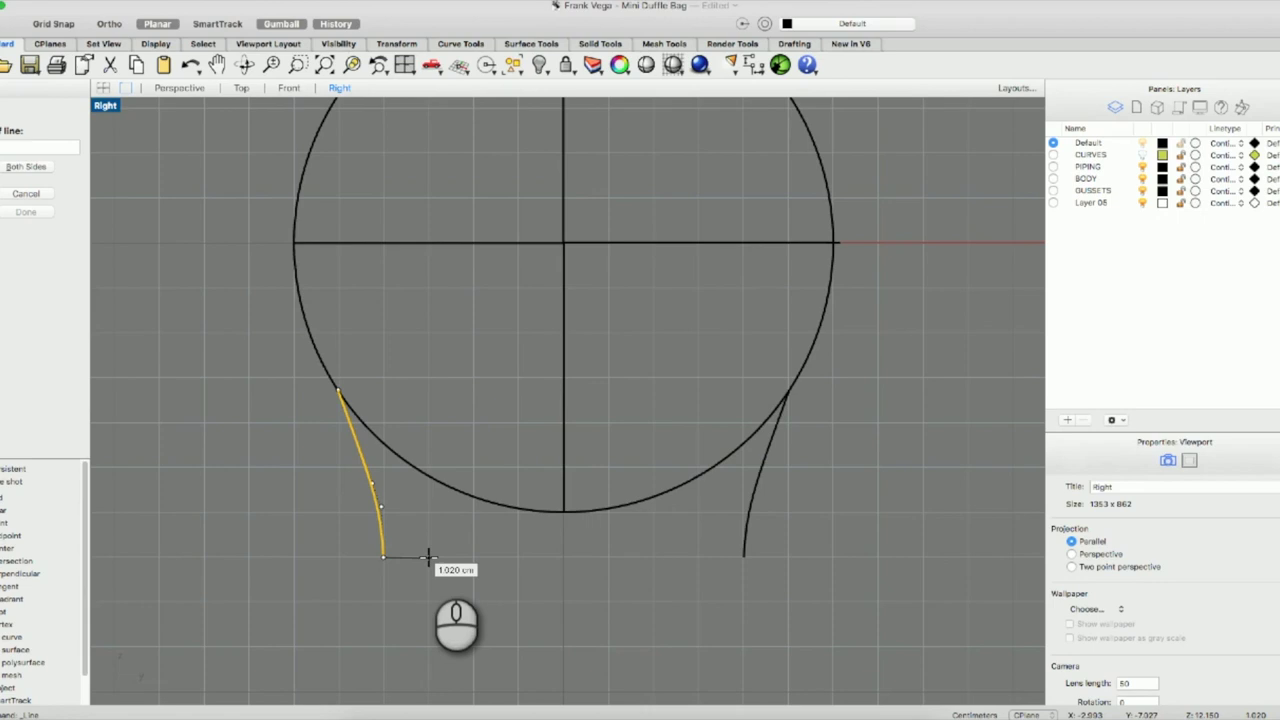
{"action": "key", "text": "F8"}
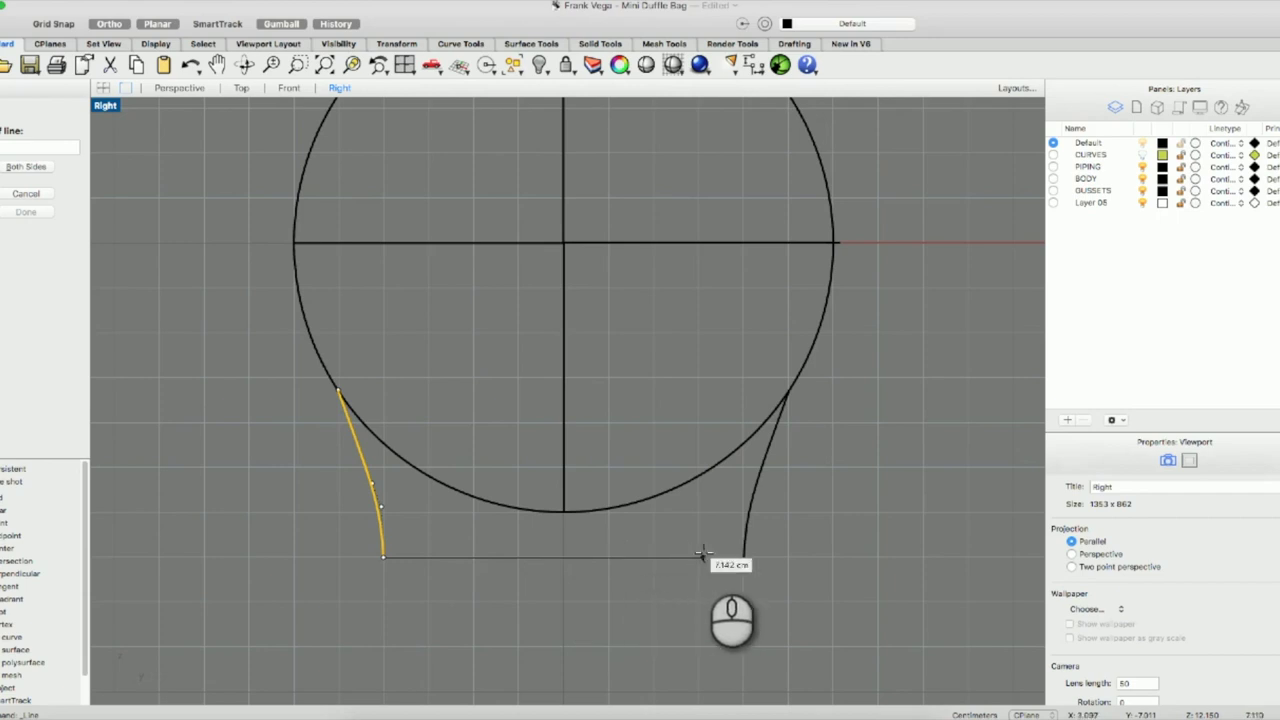
{"action": "key", "text": "F8"}
{"action": "left_click", "coordinate": [742, 552]}
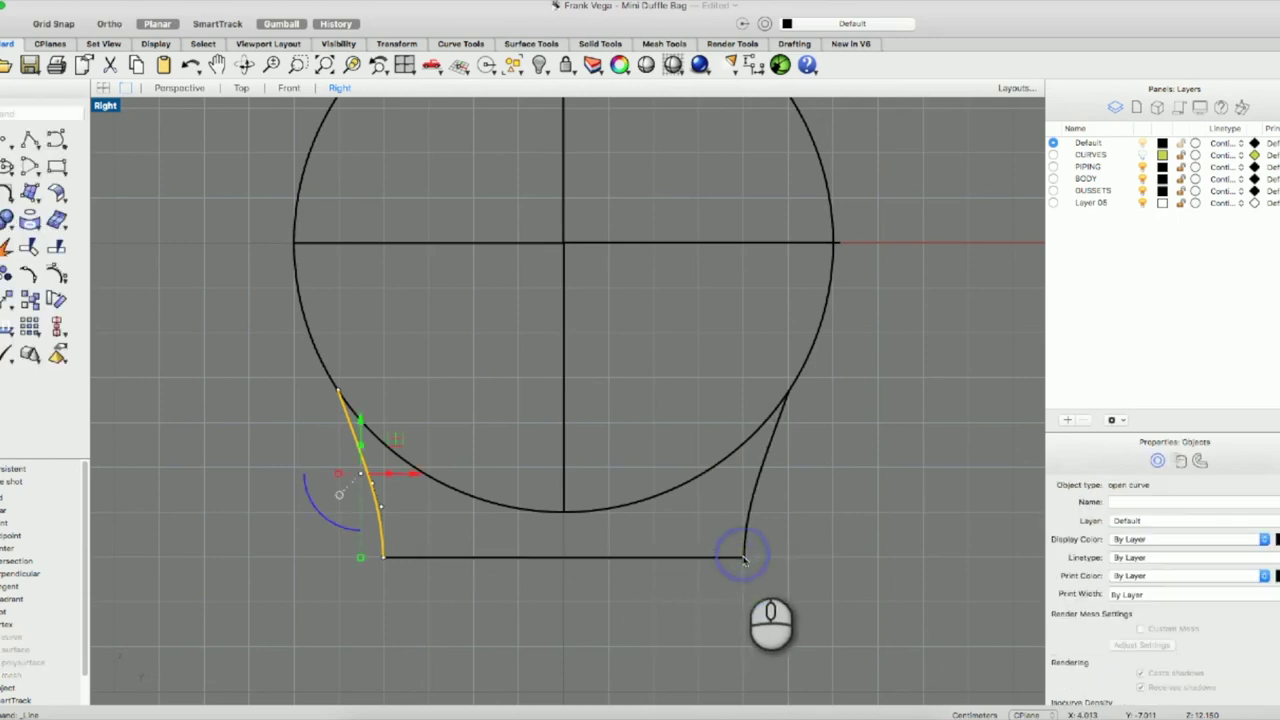
Start rebuilding the bottom line with a point count of 2 and degree 1.
{"action": "left_click", "coordinate": [671, 564]}
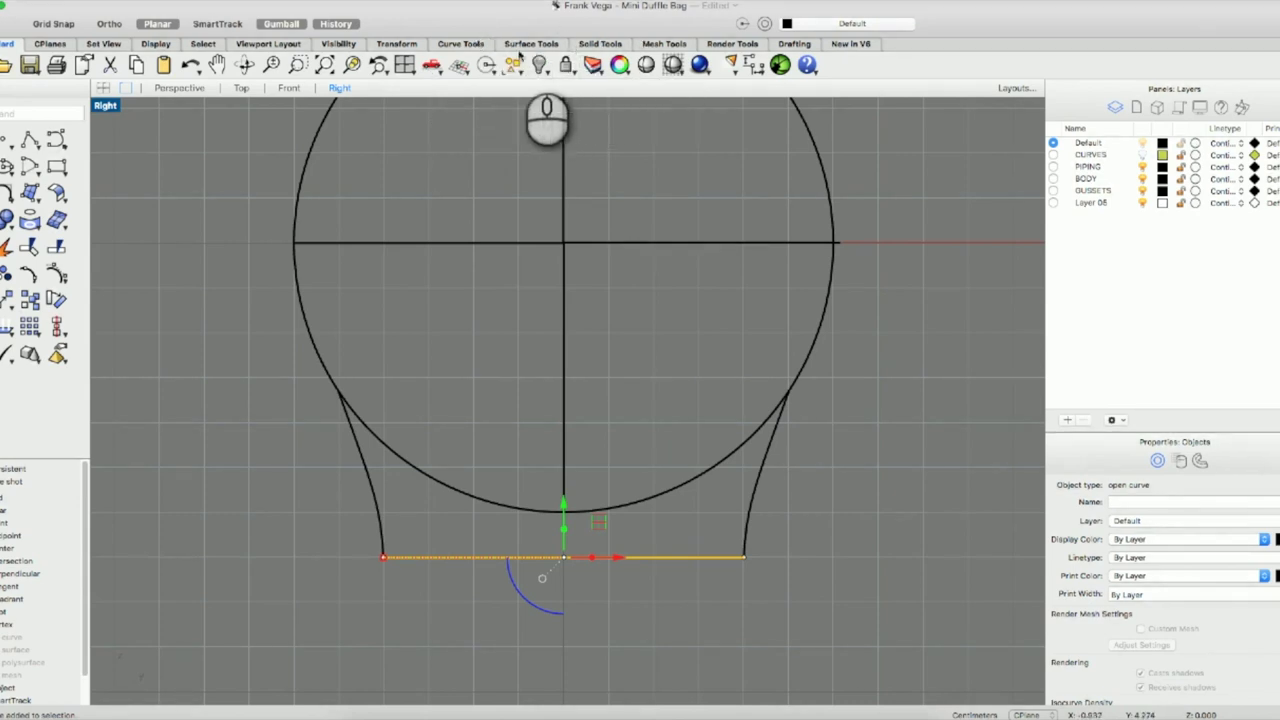
{"action": "left_click", "coordinate": [465, 45]}
{"action": "left_click", "coordinate": [458, 63]}
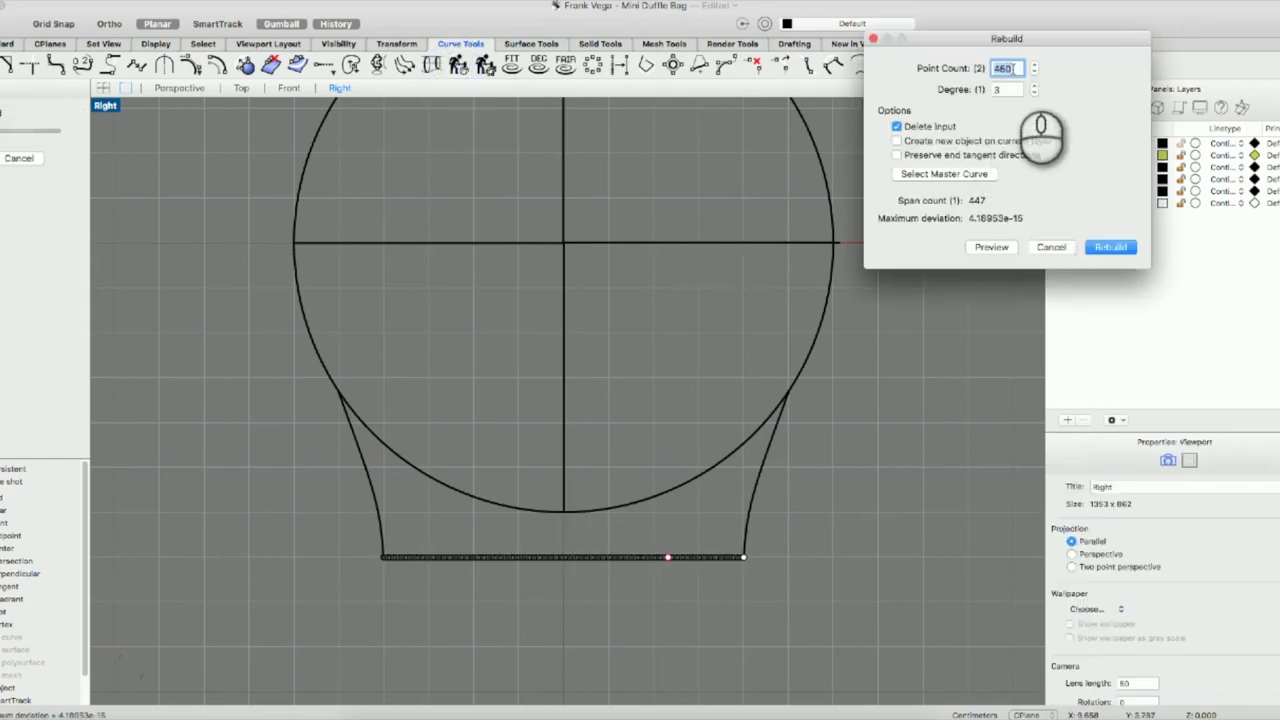
{"action": "key", "text": "Tab"}
{"action": "type", "text": "1"}
{"action": "key", "text": "Return"}
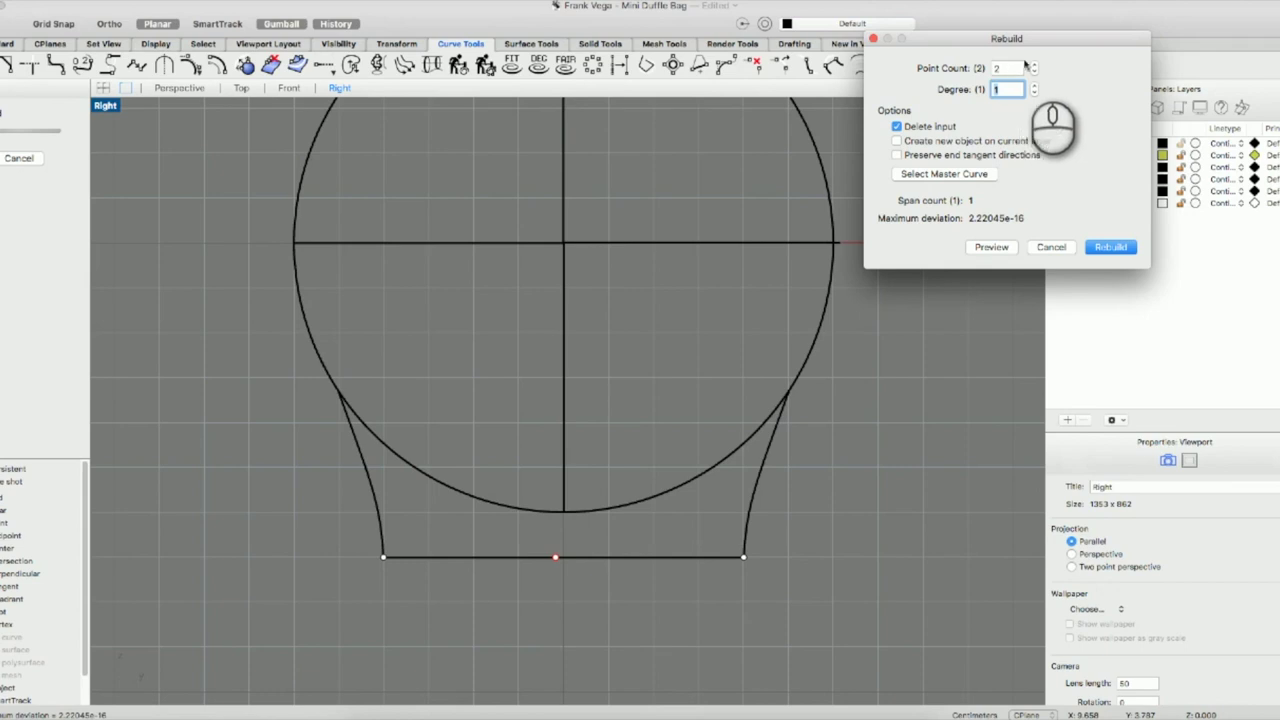
Set the rebuild to 5 points and degree 3, and apply it to the bottom line.
{"action": "left_click", "coordinate": [1008, 67]}
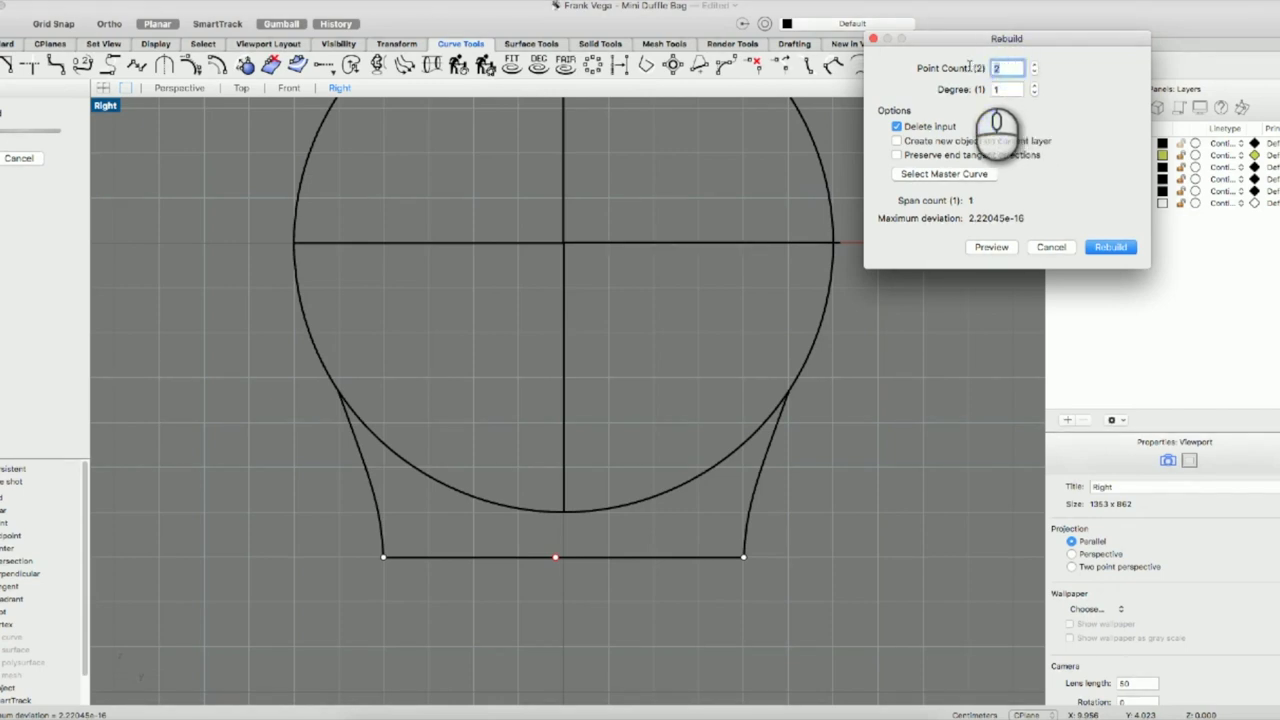
{"action": "type", "text": "4"}
{"action": "key", "text": "Tab"}
{"action": "type", "text": "3"}
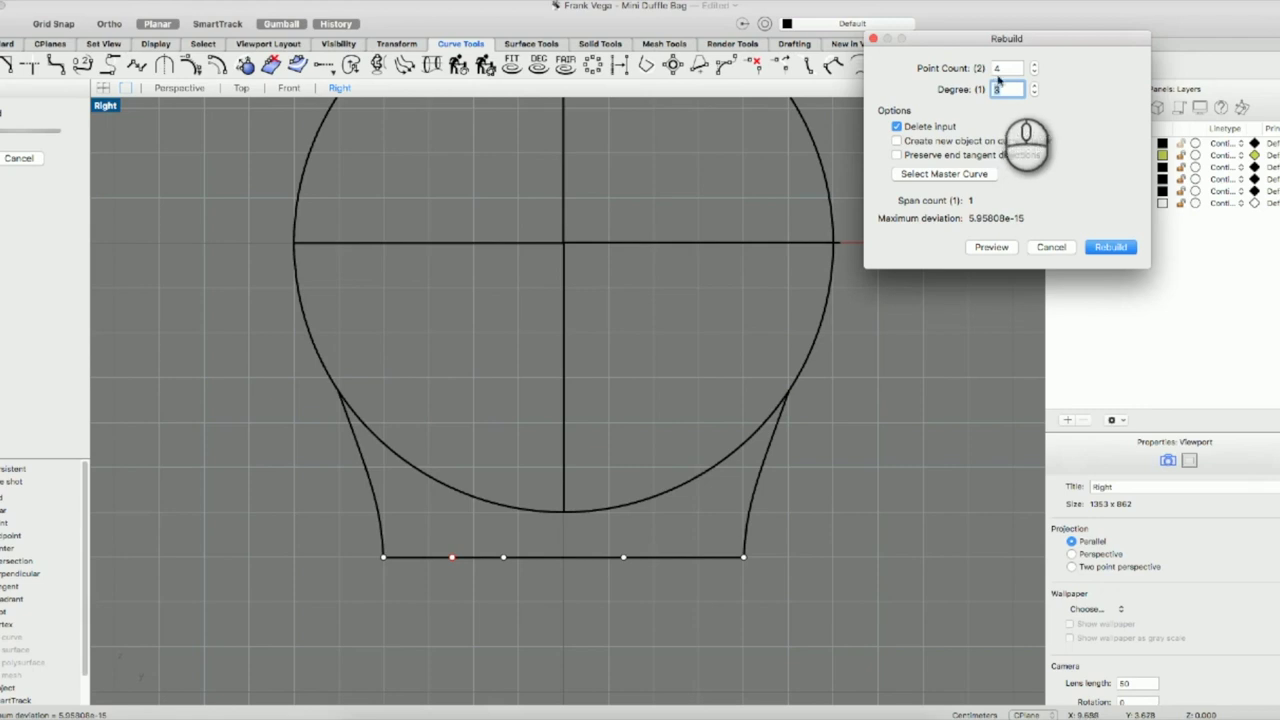
{"action": "left_click", "coordinate": [995, 68]}
{"action": "type", "text": "5"}
{"action": "key", "text": "Tab"}
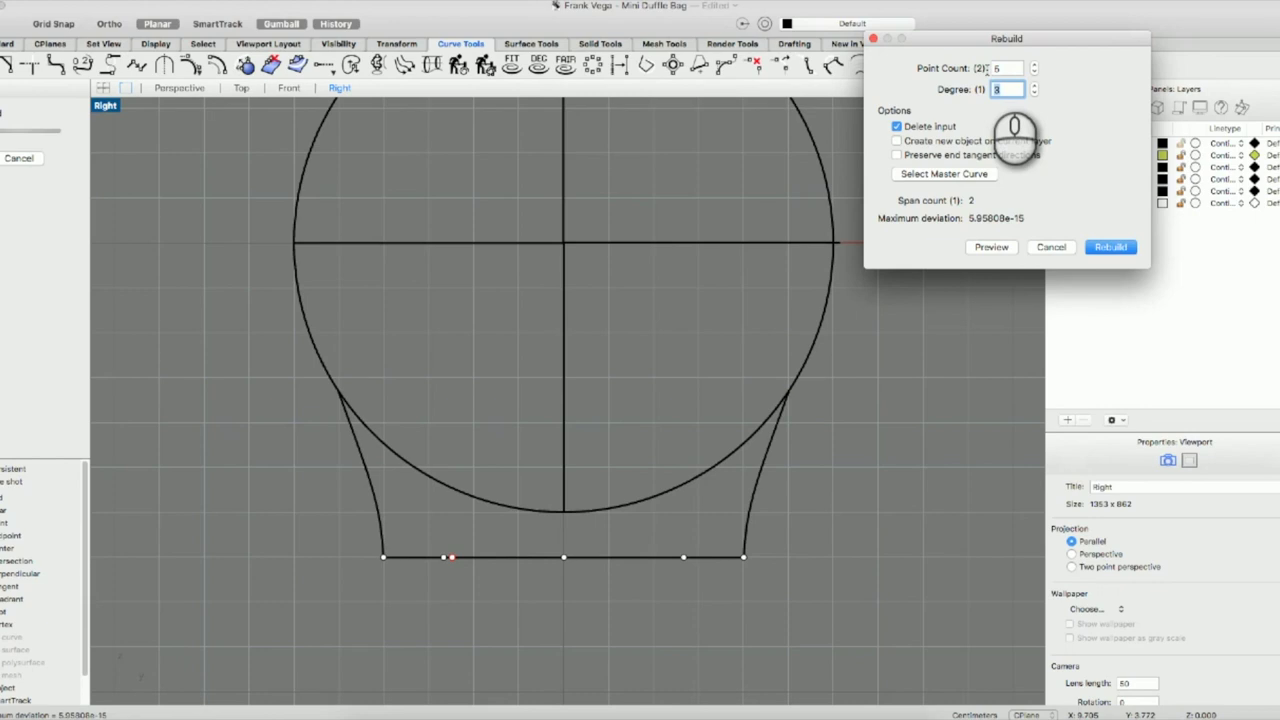
{"action": "left_click", "coordinate": [1090, 247]}
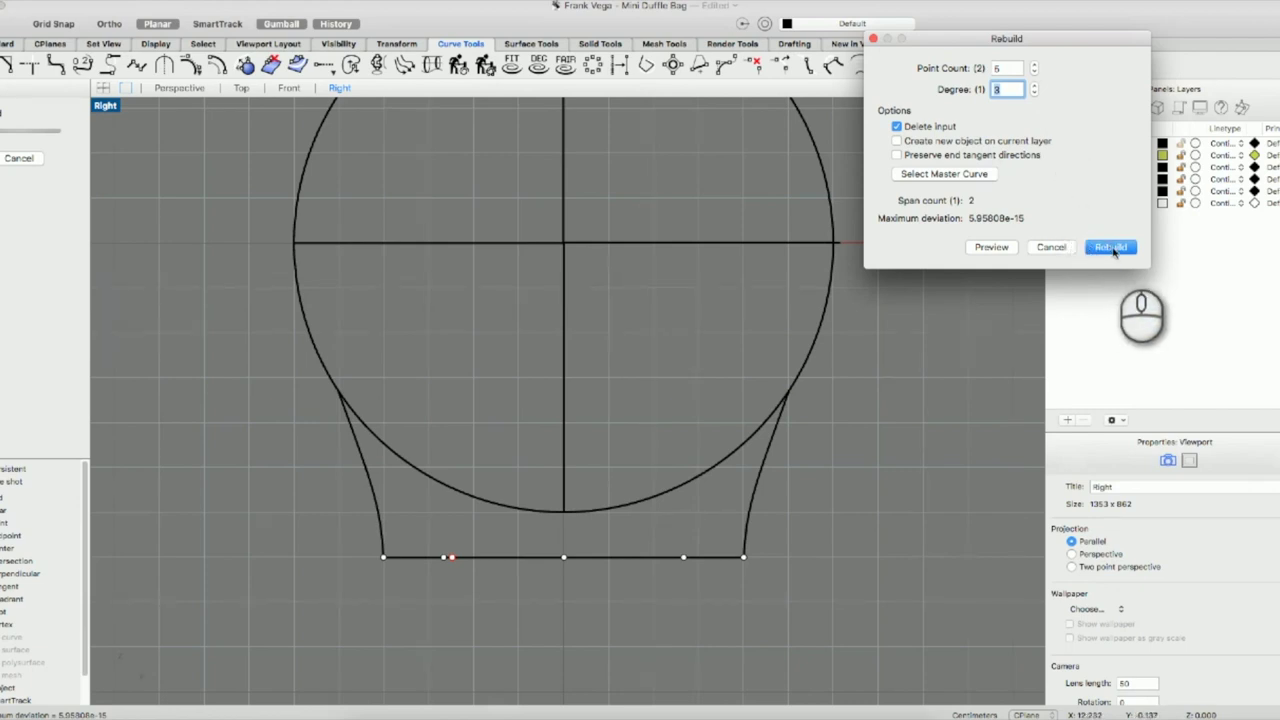
{"action": "left_click", "coordinate": [1112, 248]}
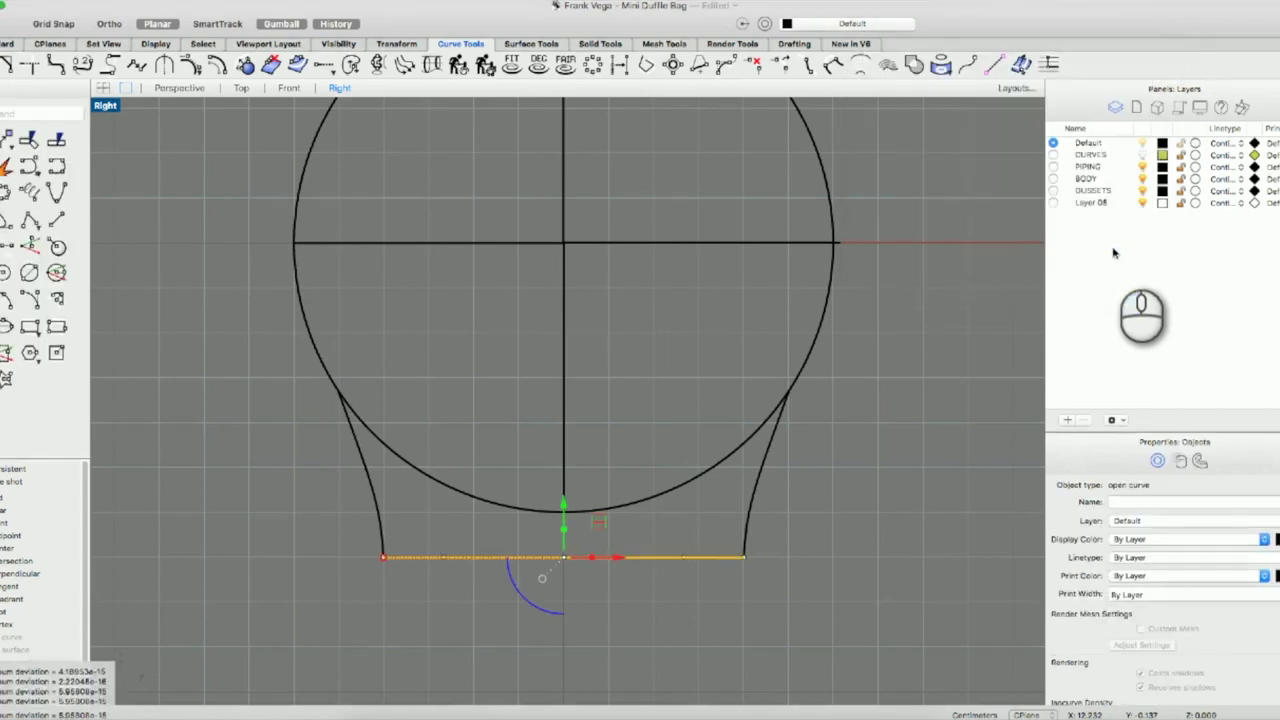
Turn on the bottom line's control points and select the middle one.
{"action": "left_click", "coordinate": [609, 606]}
{"action": "left_click", "coordinate": [566, 557]}
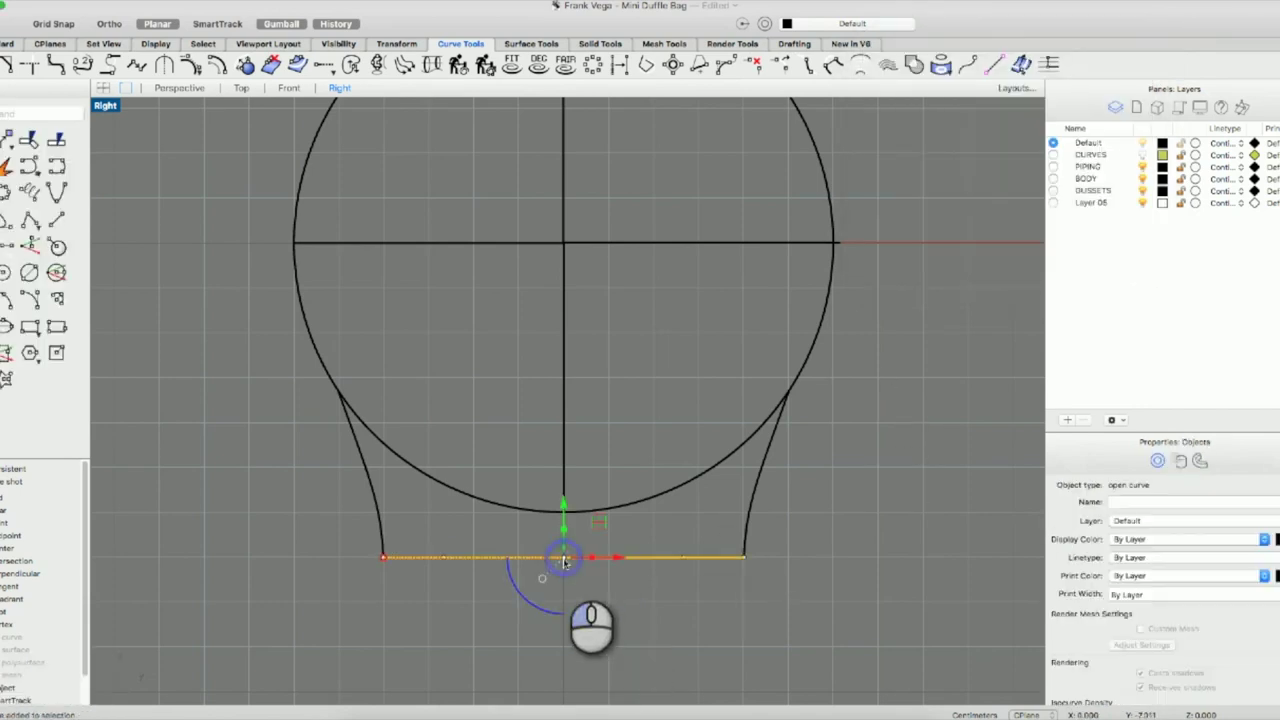
{"action": "key", "text": "F10"}
{"action": "left_click", "coordinate": [443, 557]}
{"action": "left_click", "coordinate": [565, 557]}
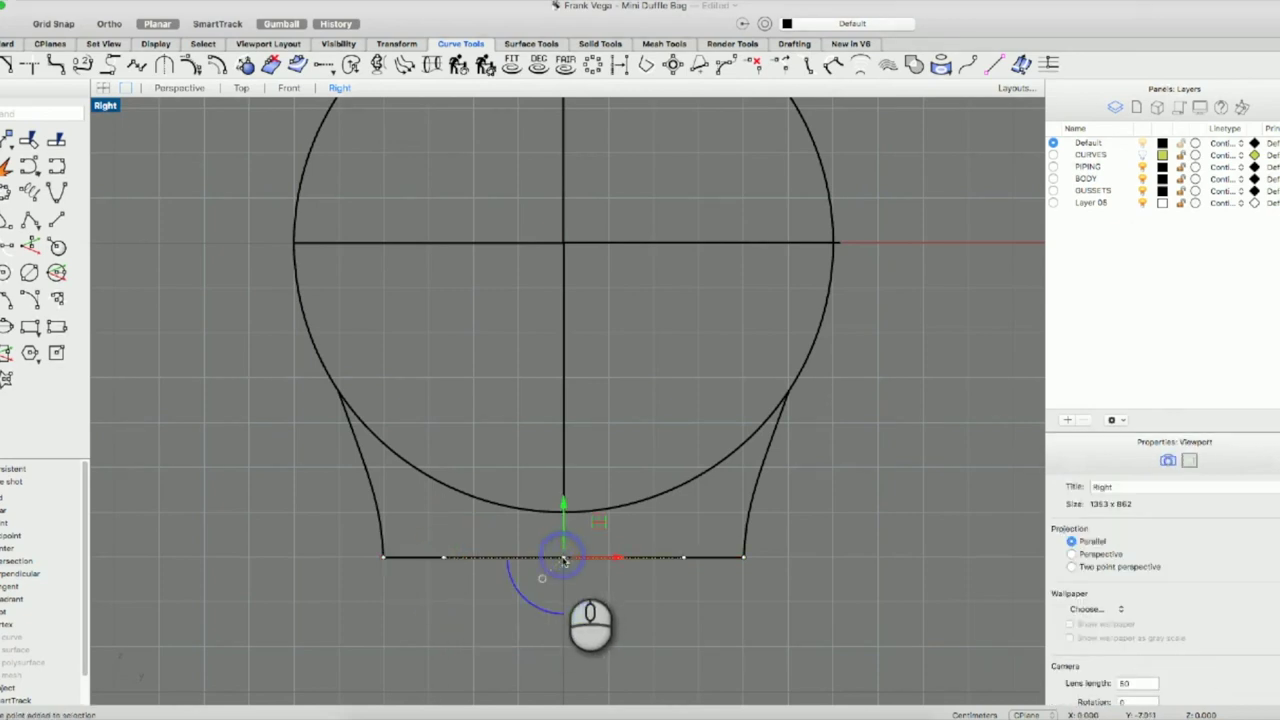
Try raising the bottom line's middle control point by about 0.69 cm and undo the move.
{"action": "left_click_drag", "start_coordinate": [564, 508], "coordinate": [563, 476]}
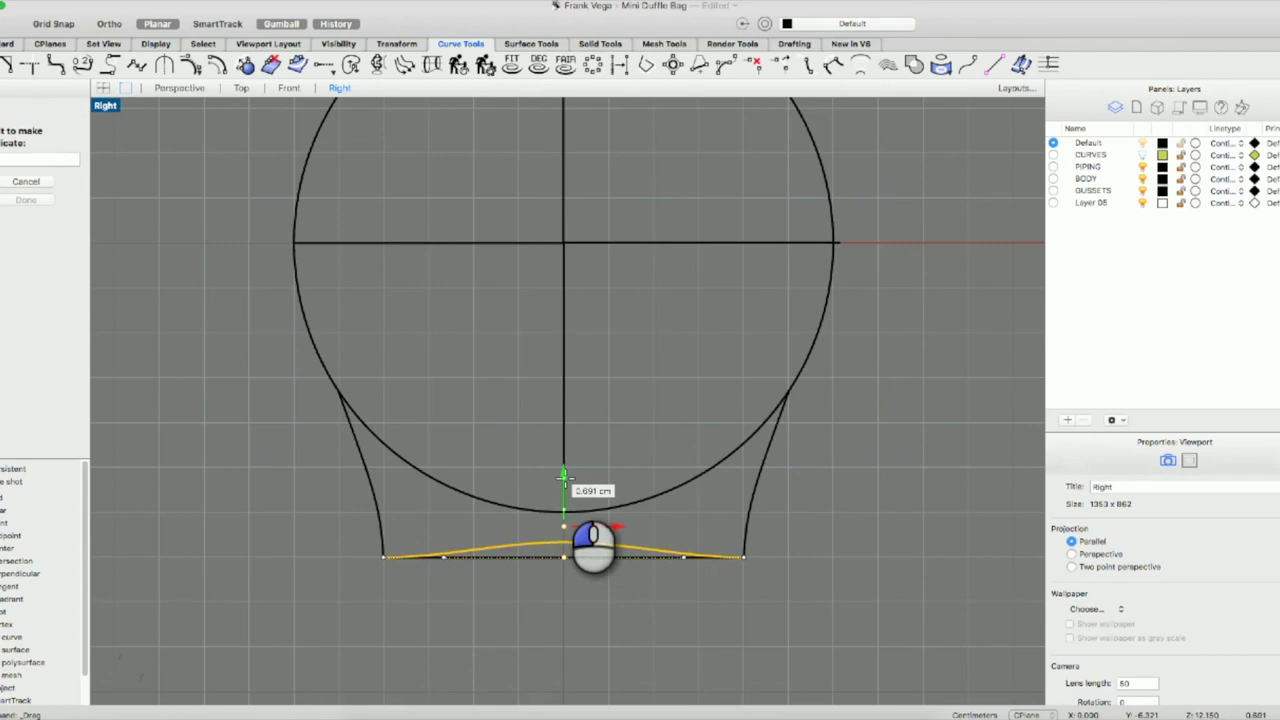
{"action": "left_click_drag", "start_coordinate": [563, 476], "coordinate": [563, 476]}
{"action": "key", "text": "super+z"}
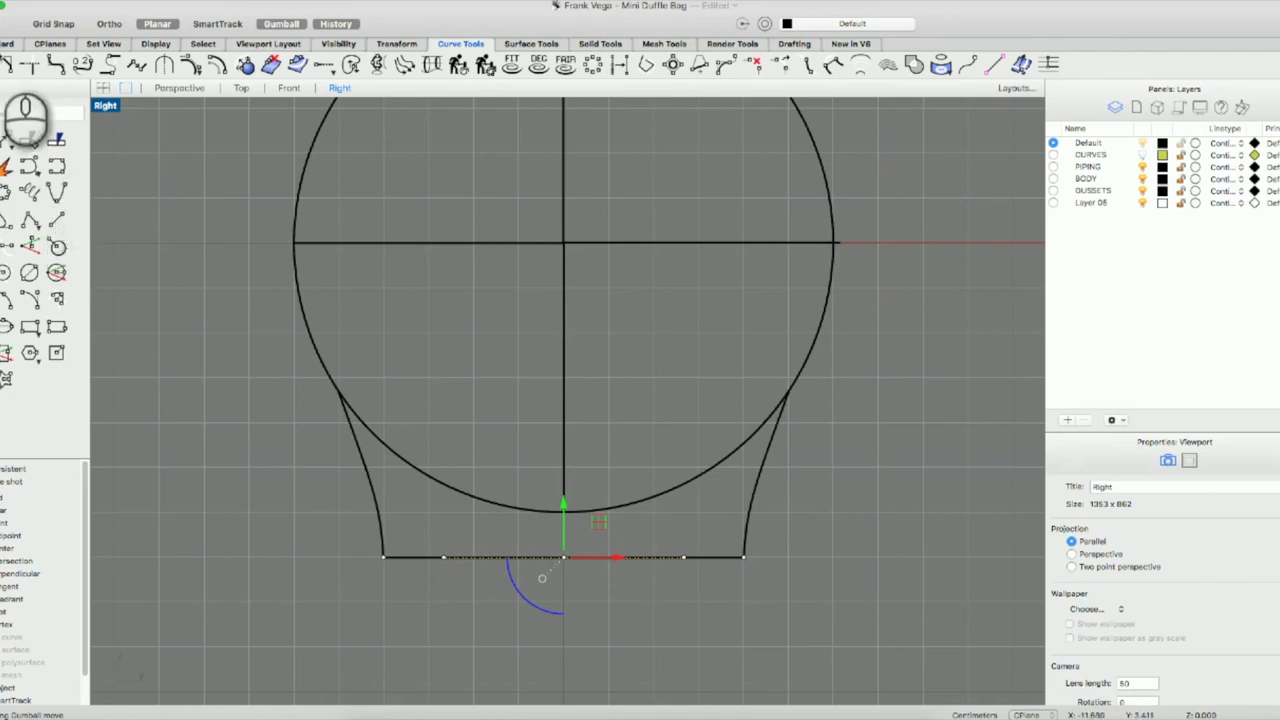
Split the rebuilt bottom line at its two inner control points.
{"action": "left_click", "coordinate": [8, 43]}
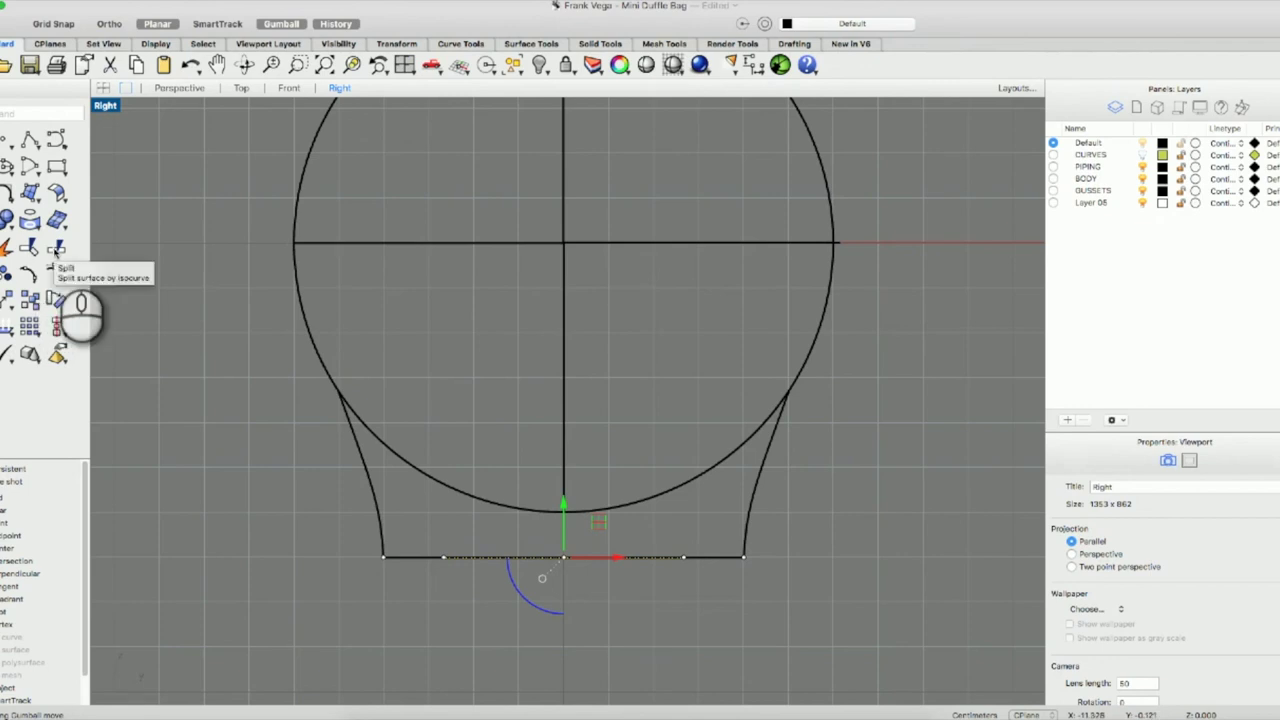
{"action": "left_click", "coordinate": [55, 255]}
{"action": "left_click", "coordinate": [29, 165]}
{"action": "left_click", "coordinate": [446, 559]}
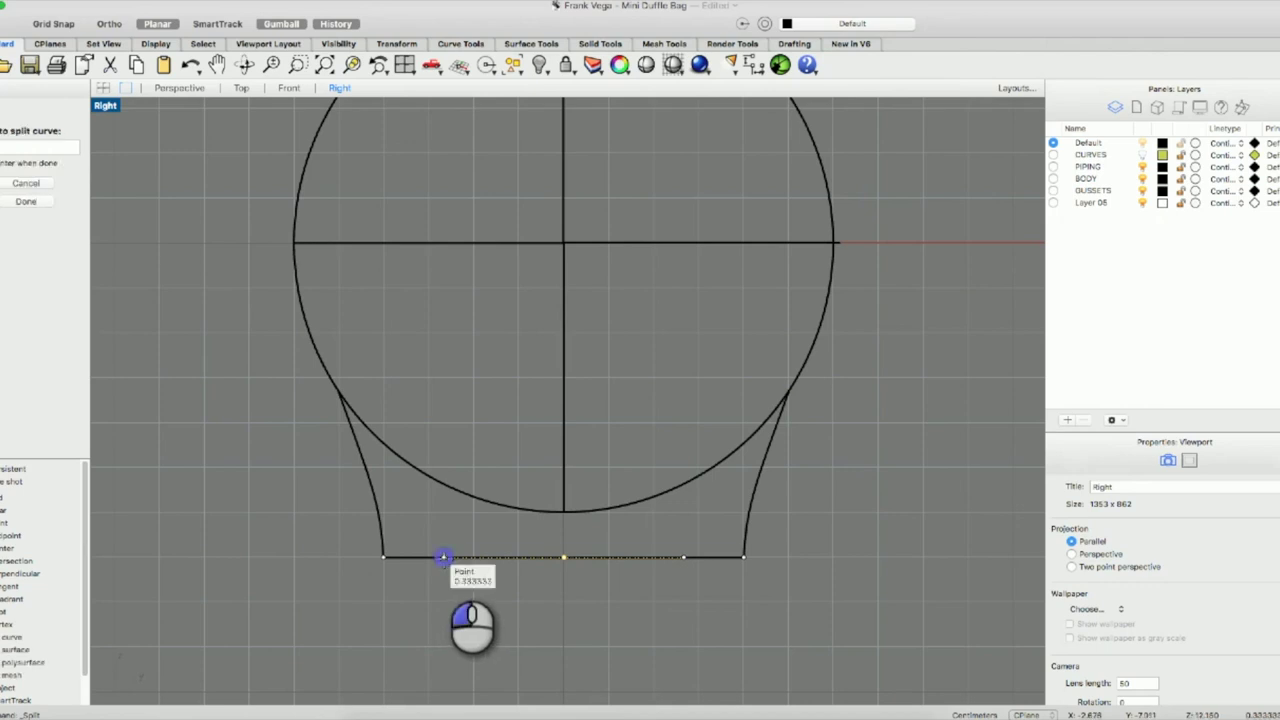
{"action": "left_click", "coordinate": [679, 557]}
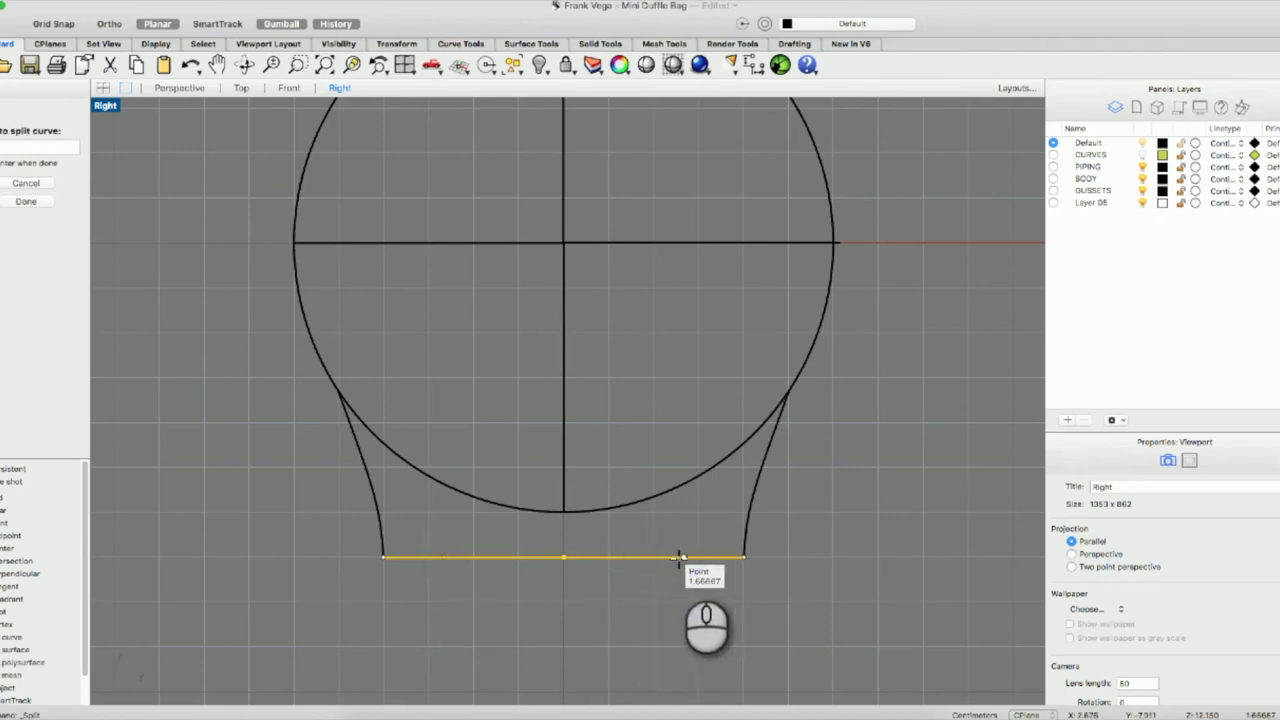
{"action": "right_click", "coordinate": [679, 557]}
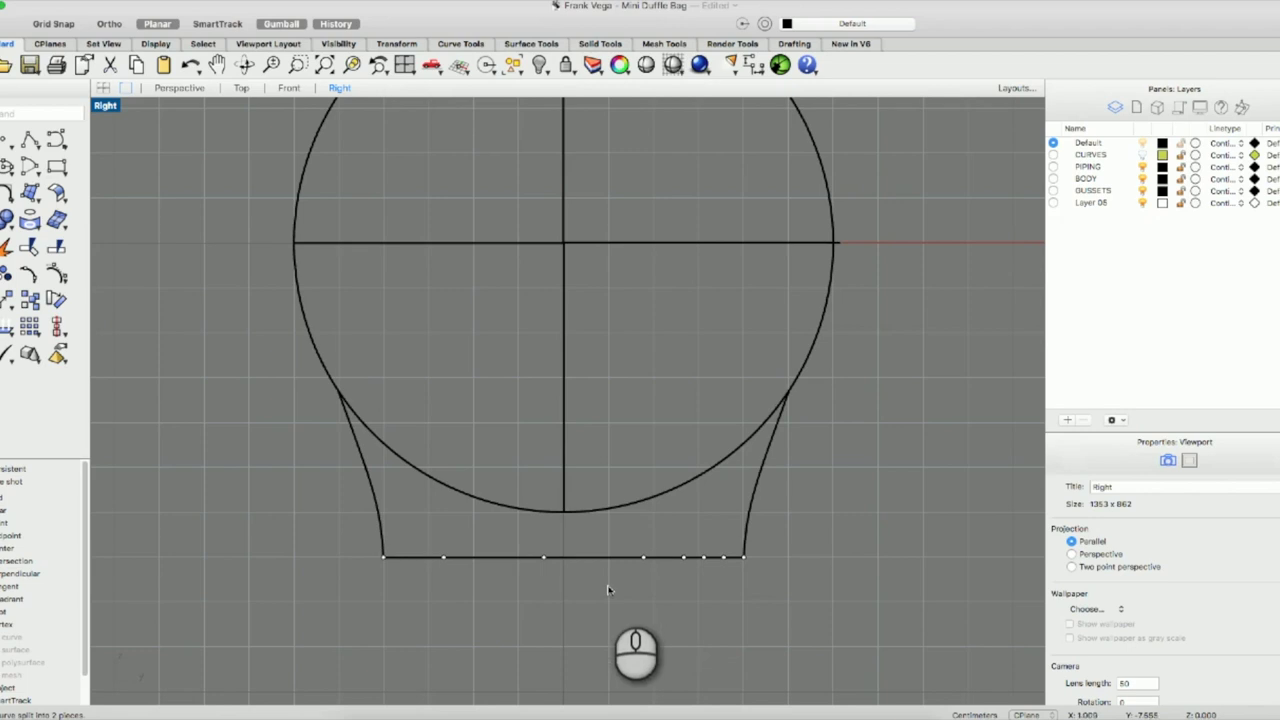
Show all four viewports and hide the PIPING, BODY and GUSSETS layers.
{"action": "double_click", "coordinate": [104, 106]}
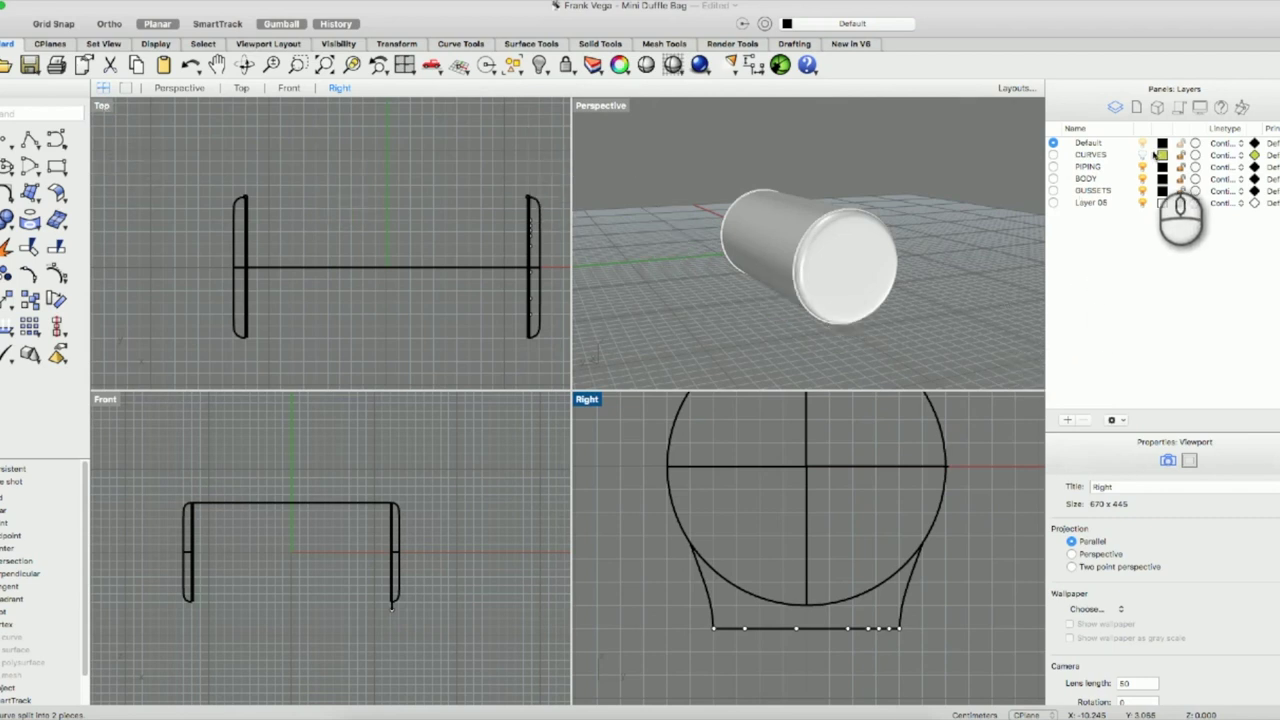
{"action": "left_click", "coordinate": [1143, 167]}
{"action": "left_click", "coordinate": [1143, 179]}
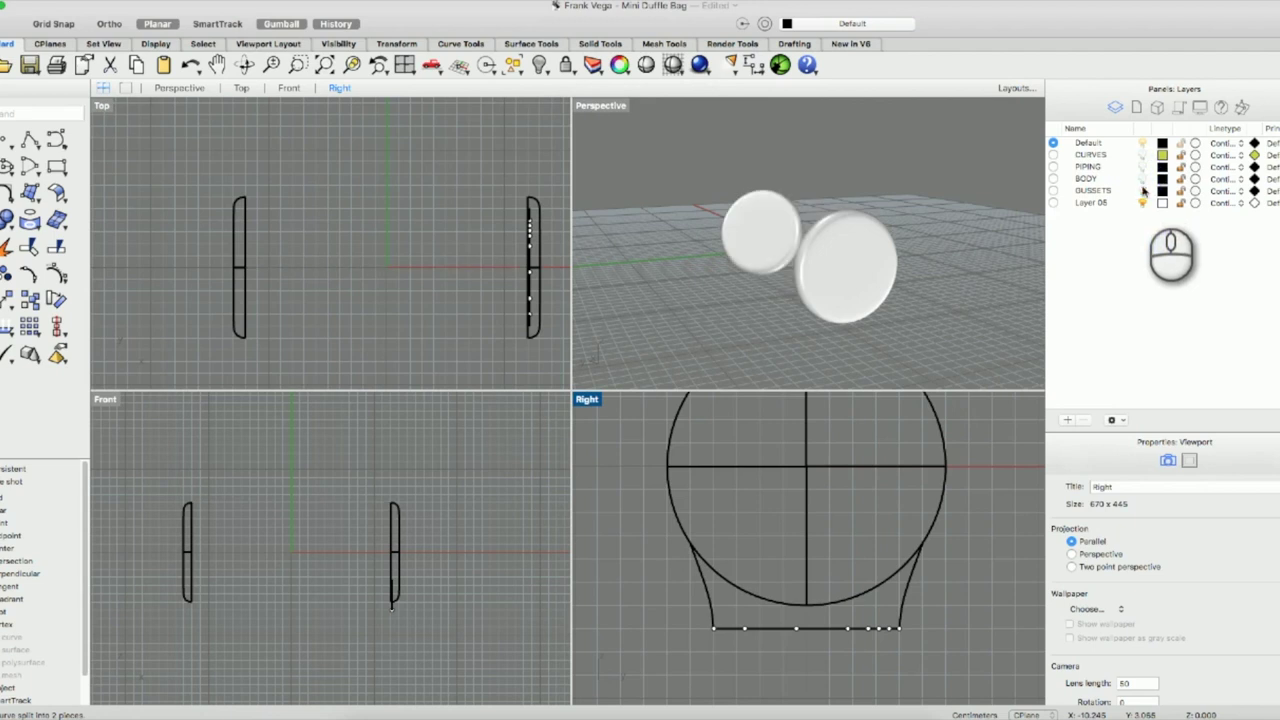
{"action": "left_click", "coordinate": [1143, 191]}
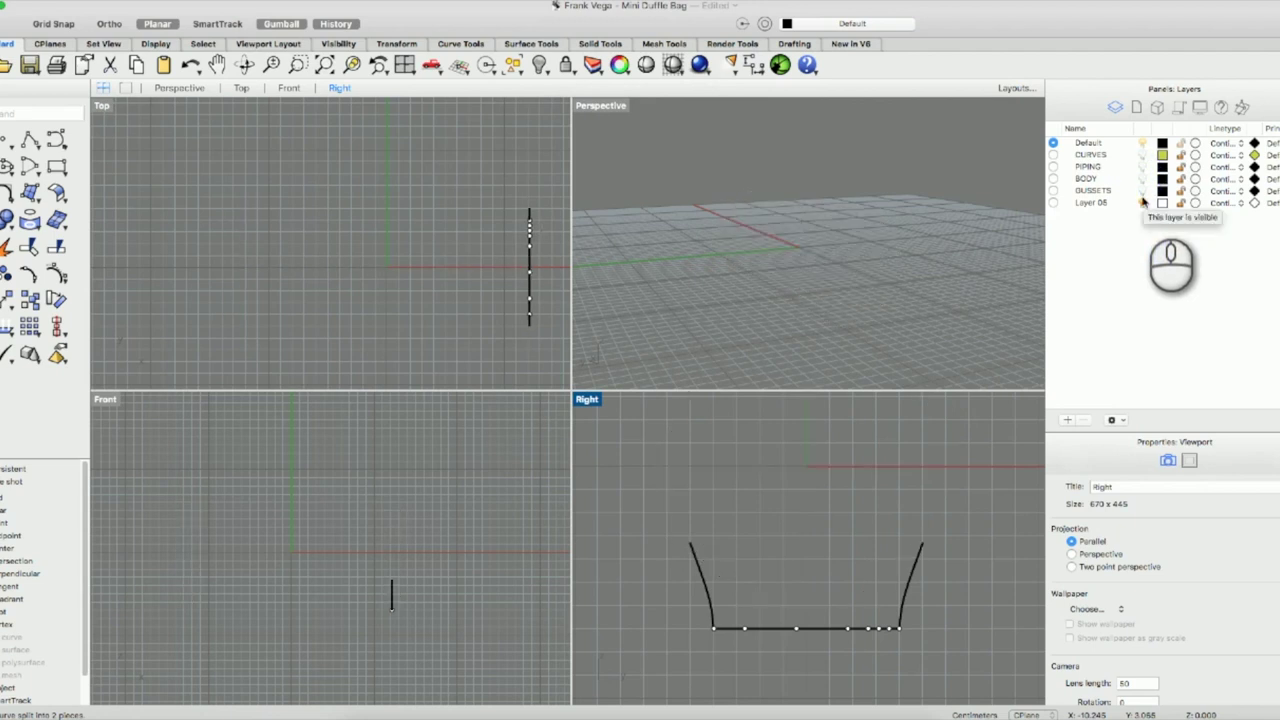
Try deleting a control point and the longer piece of the split bottom line, undoing the changes made.
{"action": "left_click", "coordinate": [870, 630]}
{"action": "left_click", "coordinate": [912, 651]}
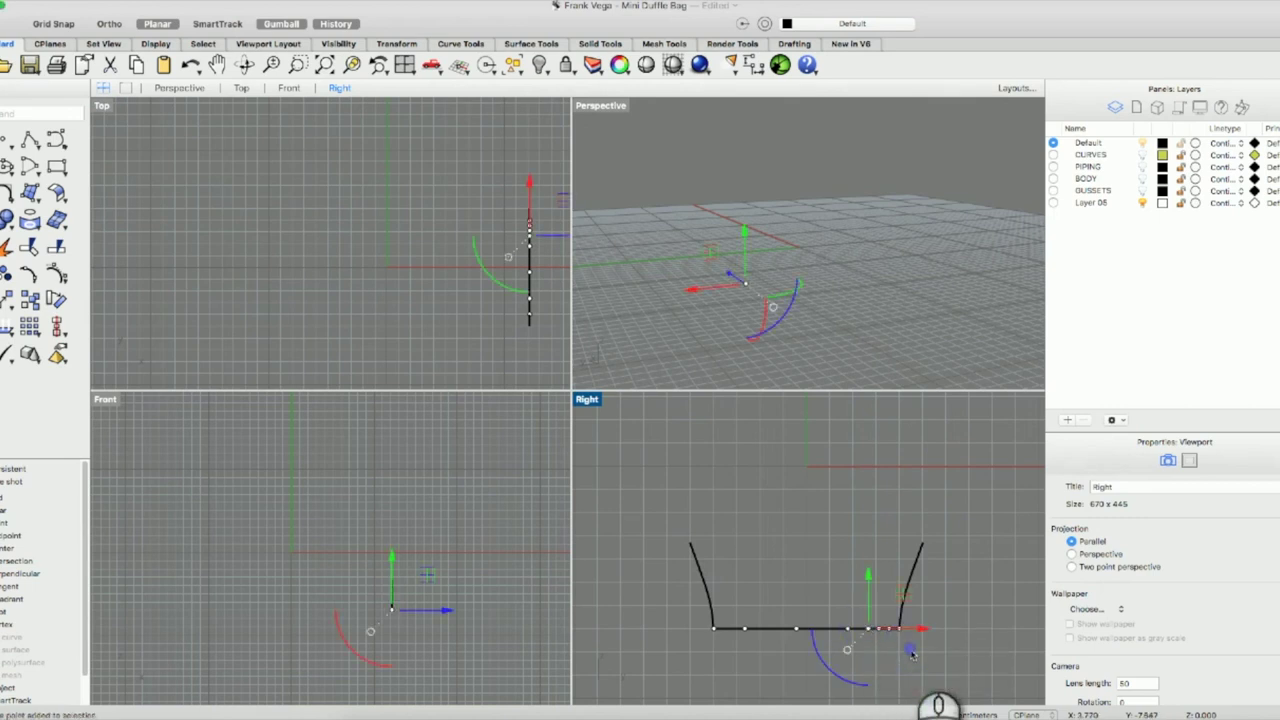
{"action": "key", "text": "Delete"}
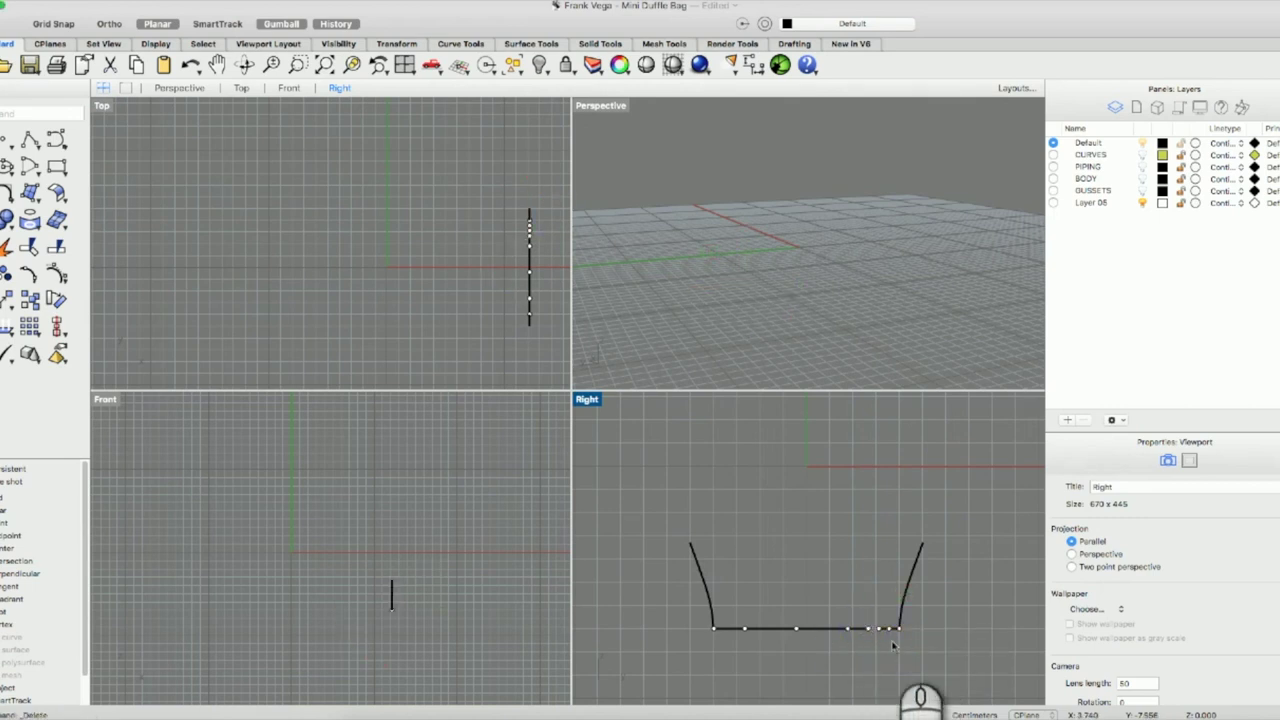
{"action": "key", "text": "super+z"}
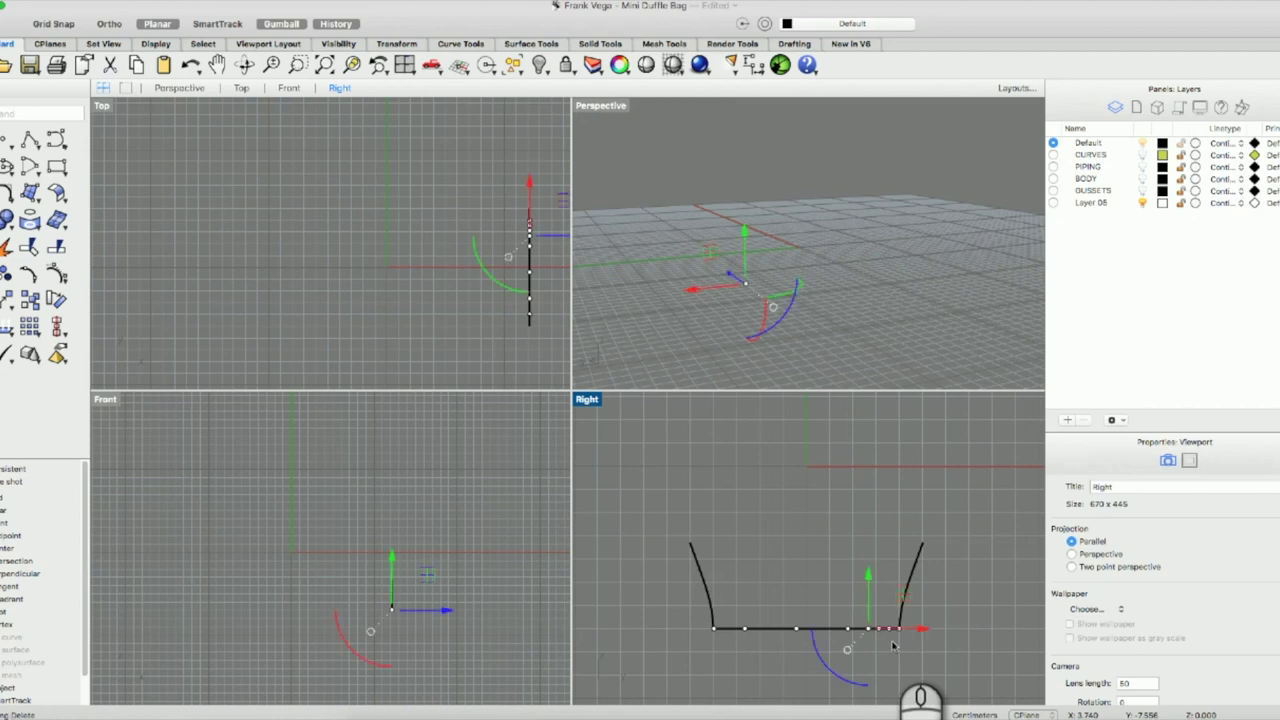
{"action": "left_click", "coordinate": [892, 643]}
{"action": "scroll", "coordinate": [875, 636], "scroll_direction": "up", "scroll_amount": 5}
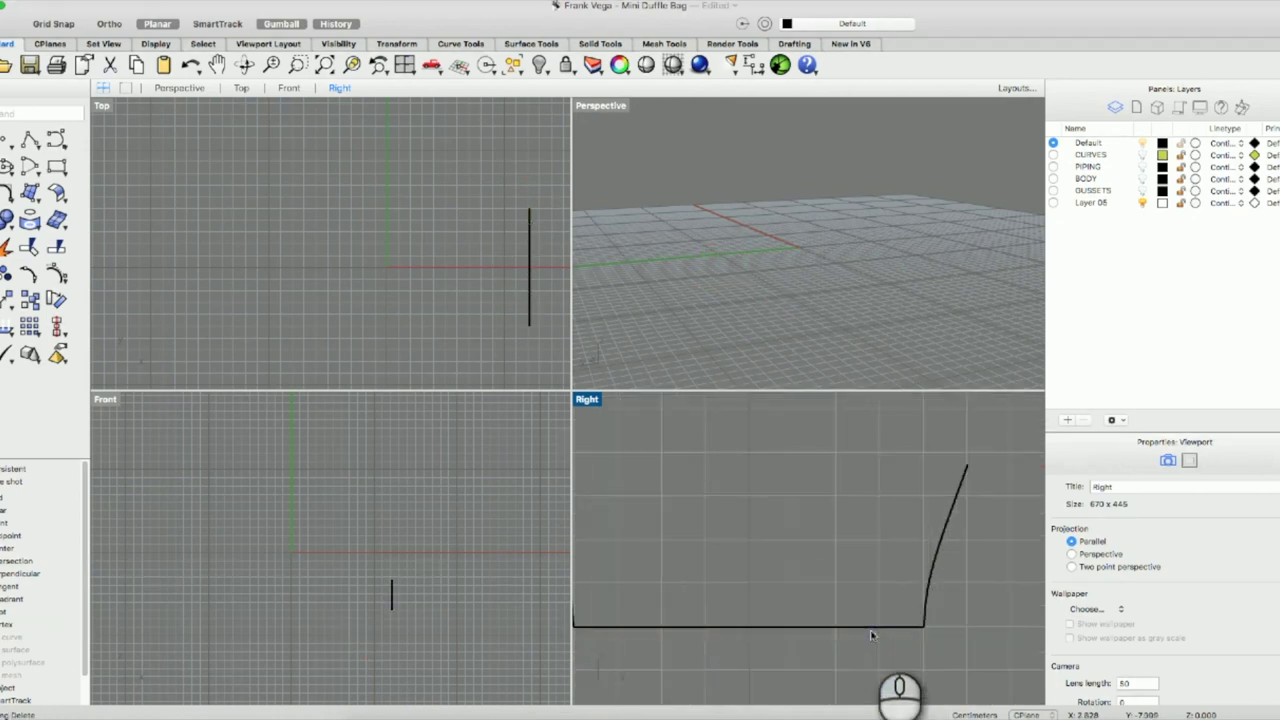
{"action": "key", "text": "super+z"}
{"action": "left_click", "coordinate": [778, 629], "text": "shift"}
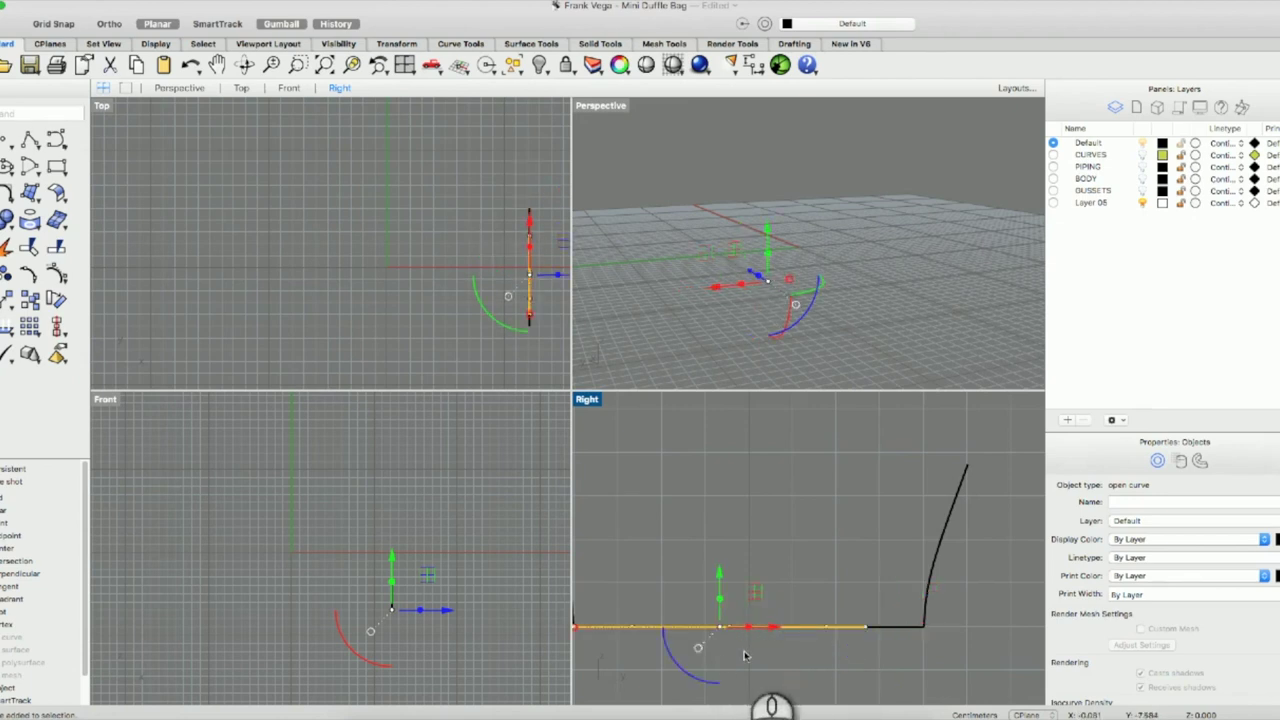
{"action": "key", "text": "Delete"}
Show the GUSSETS, BODY and PIPING layers again.
{"action": "left_click", "coordinate": [1142, 189]}
{"action": "left_click", "coordinate": [1143, 167]}
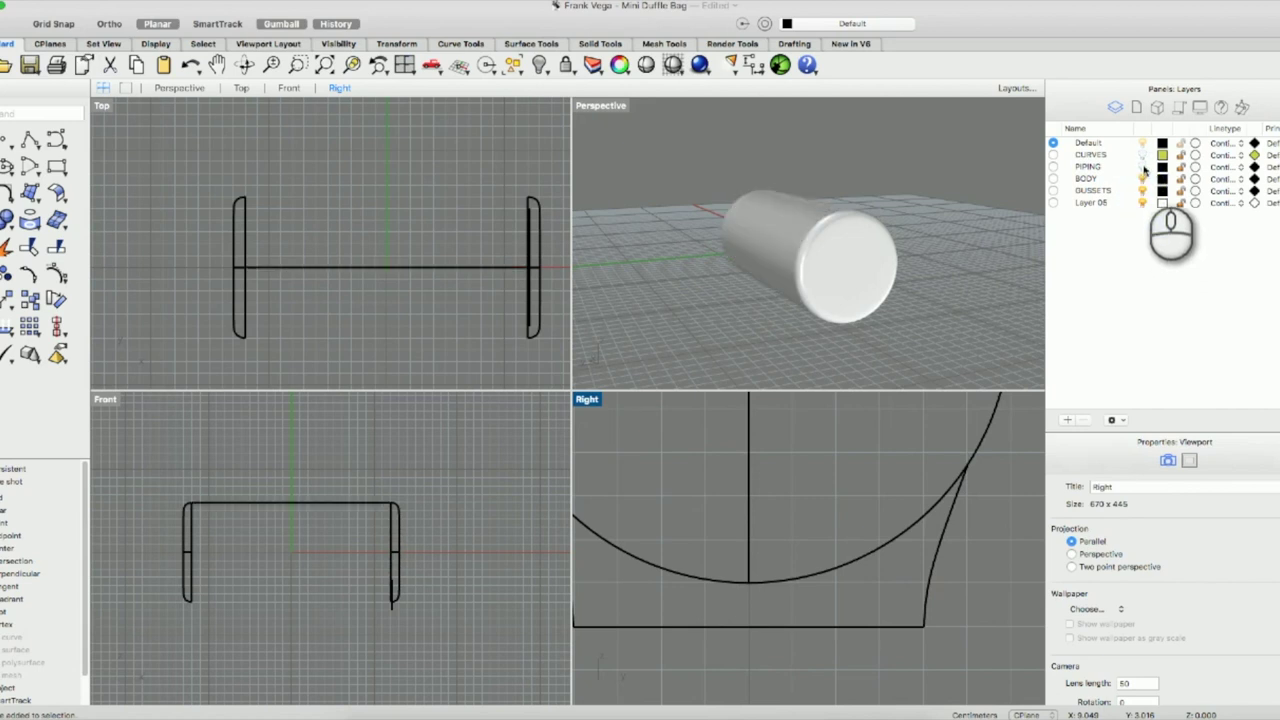
{"action": "left_click", "coordinate": [1143, 167]}
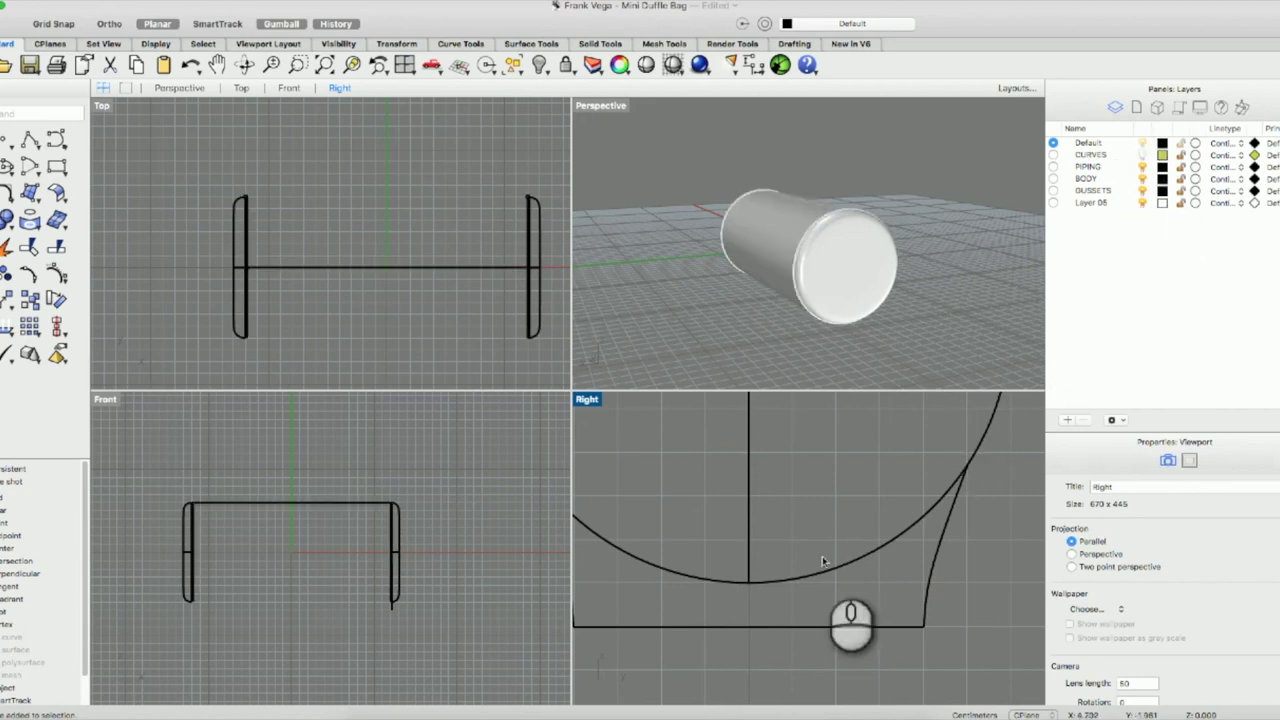
Inspect the control points on the longer piece of the bottom line and undo back to before the split.
{"action": "left_click", "coordinate": [752, 628]}
{"action": "left_click", "coordinate": [750, 650]}
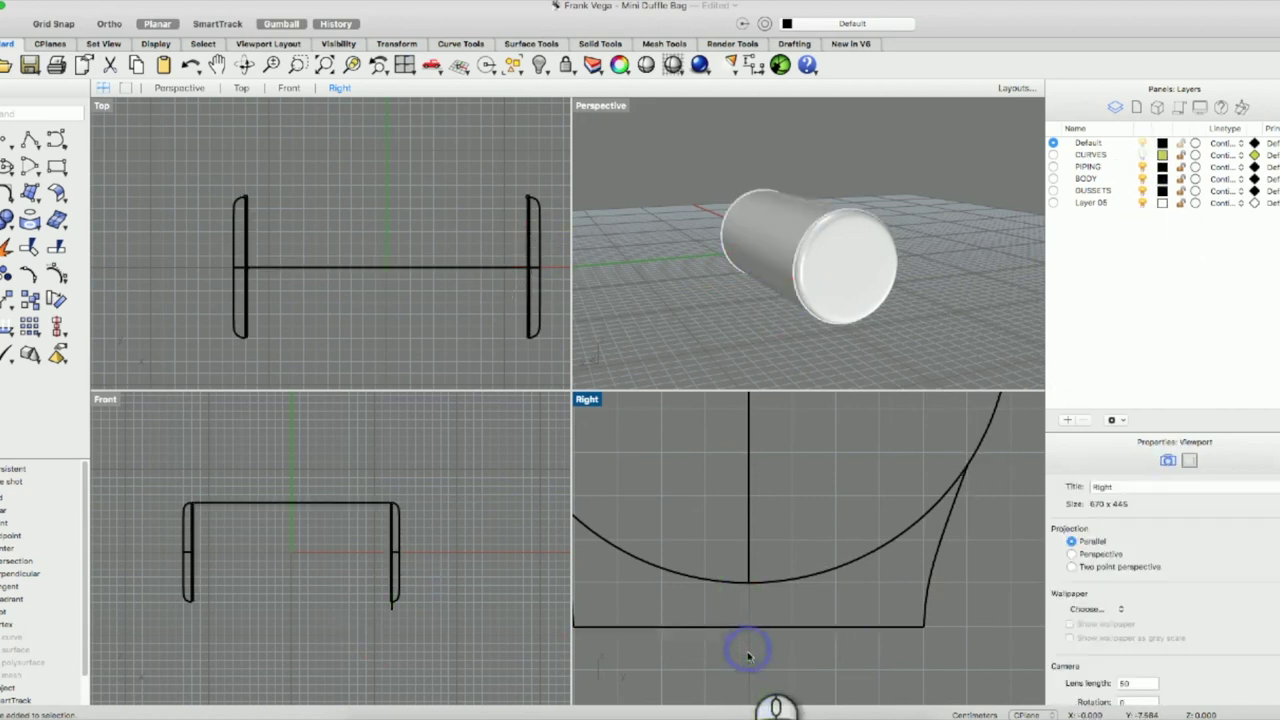
{"action": "left_click", "coordinate": [670, 625]}
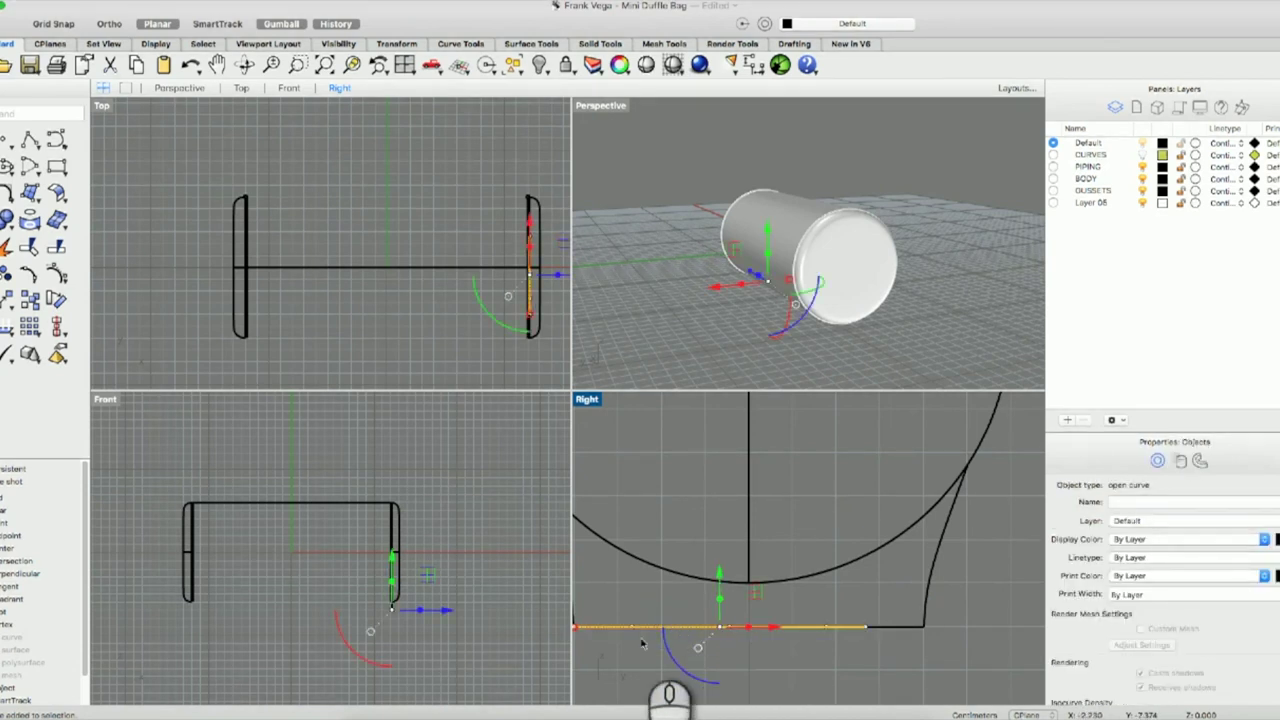
{"action": "key", "text": "F10"}
{"action": "left_click", "coordinate": [632, 627]}
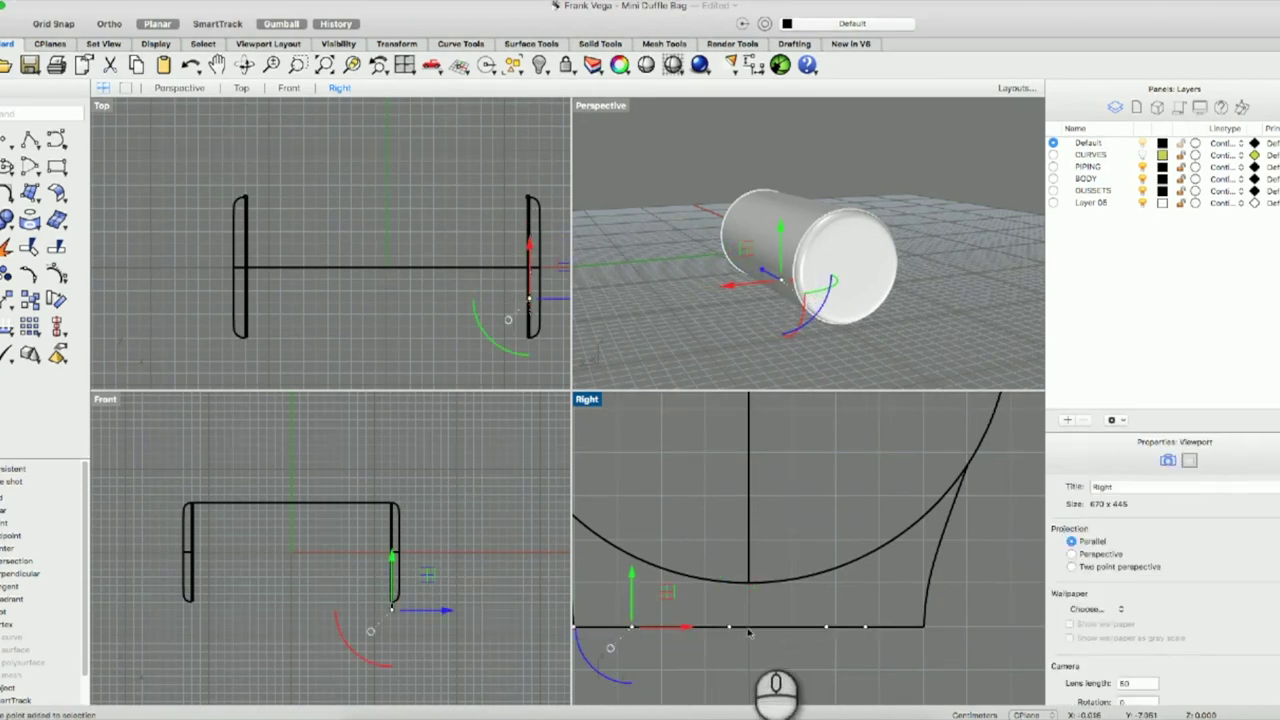
{"action": "left_click", "coordinate": [750, 628]}
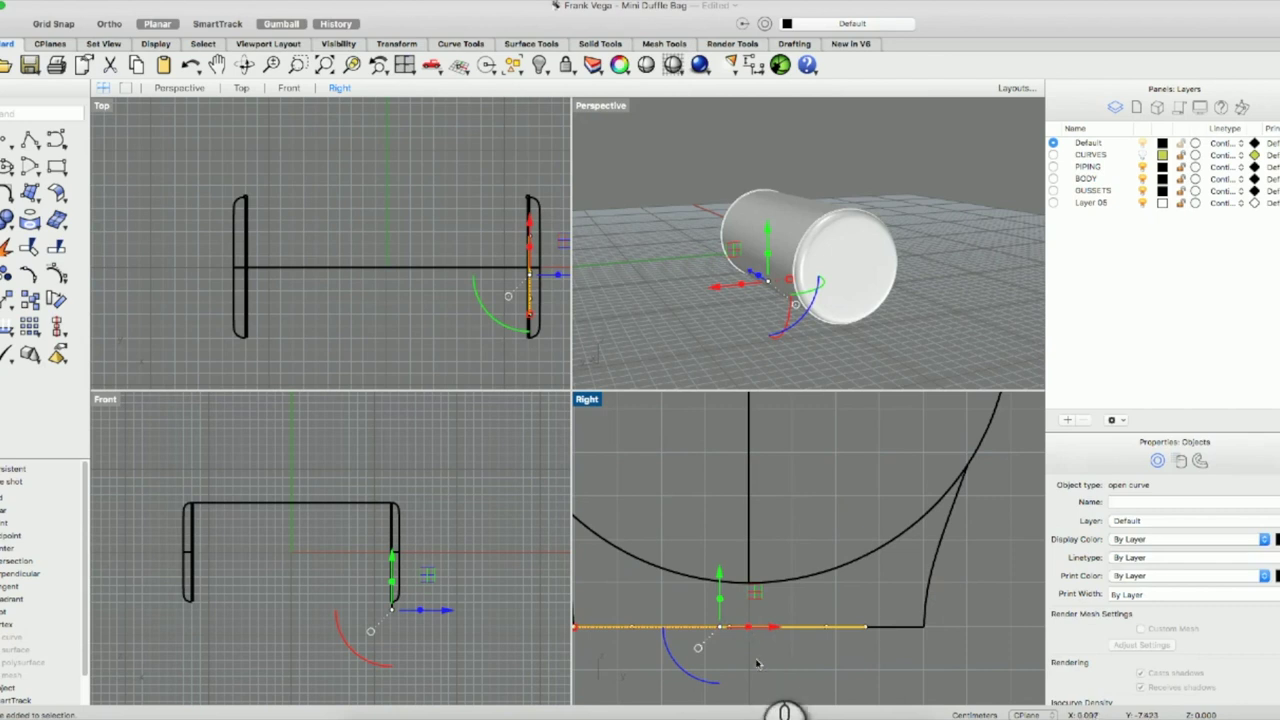
{"action": "left_click", "coordinate": [757, 660]}
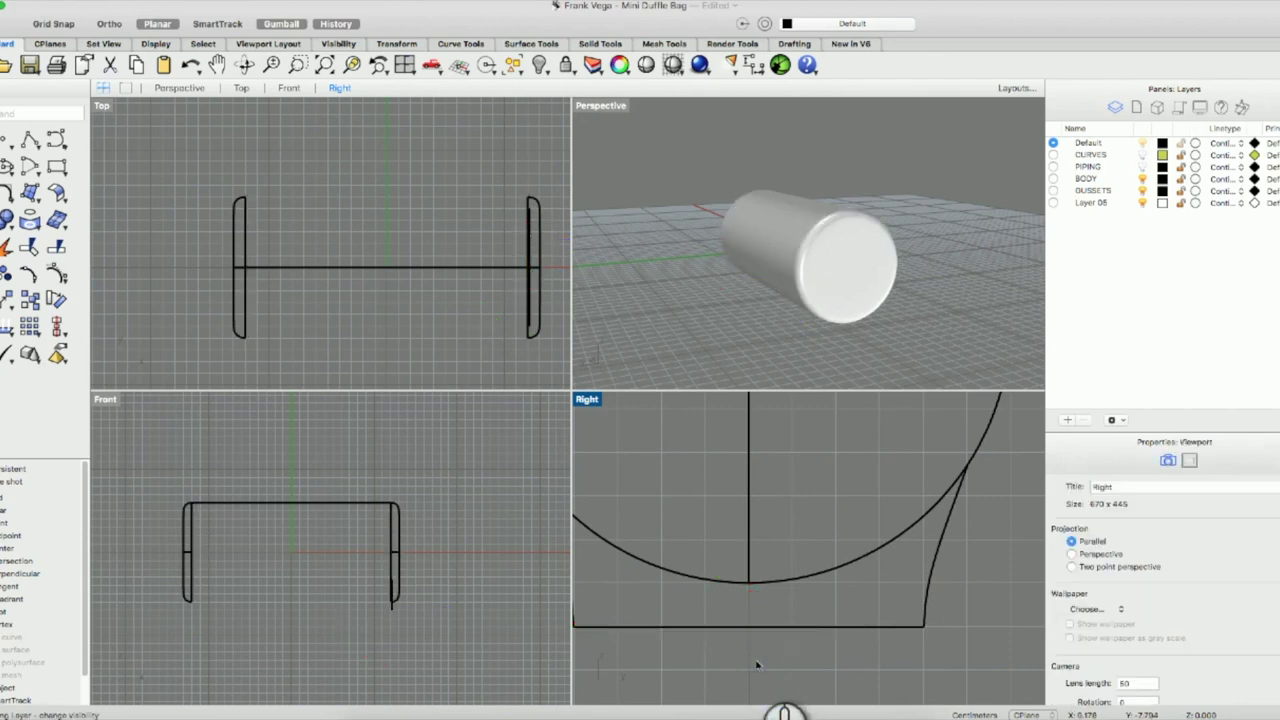
{"action": "key", "text": "super+z"}
{"action": "key", "text": "super+z"}
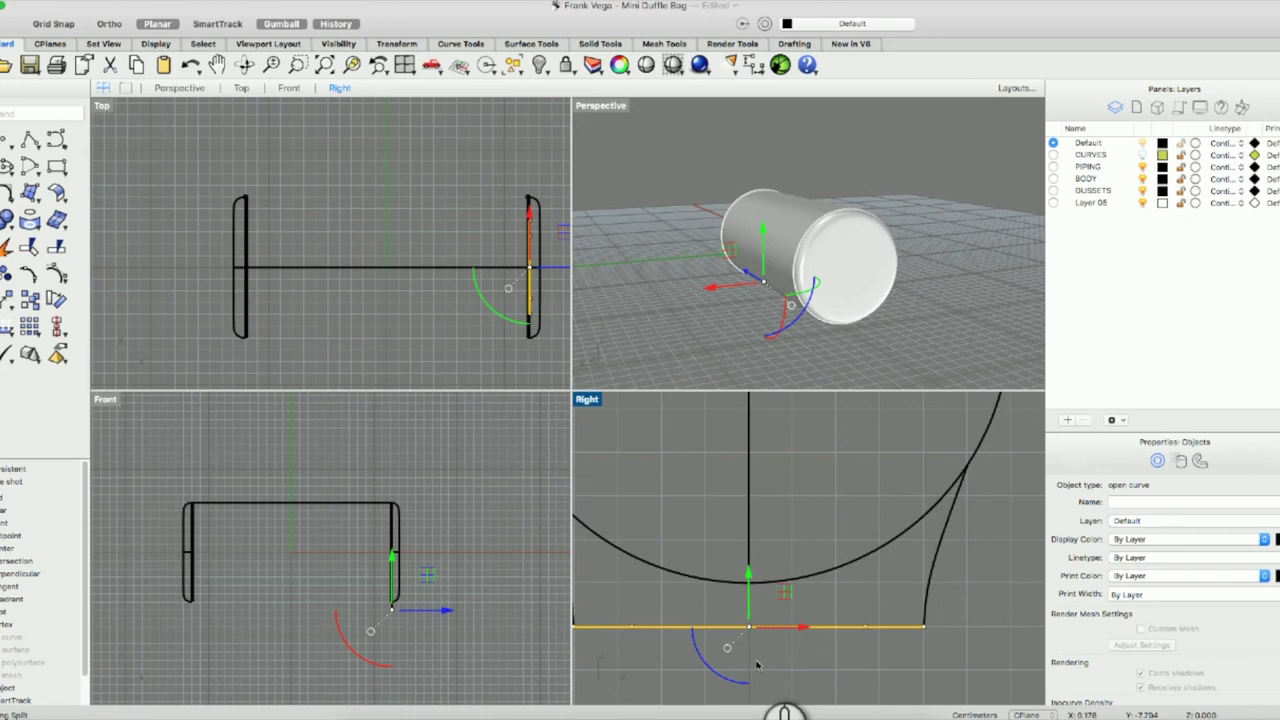
Delete the whole base profile, both side curves and the bottom line, below the round end in the Right view.
{"action": "scroll", "coordinate": [757, 665], "scroll_direction": "down", "scroll_amount": 3}
{"action": "scroll", "coordinate": [757, 665], "scroll_direction": "down", "scroll_amount": 2}
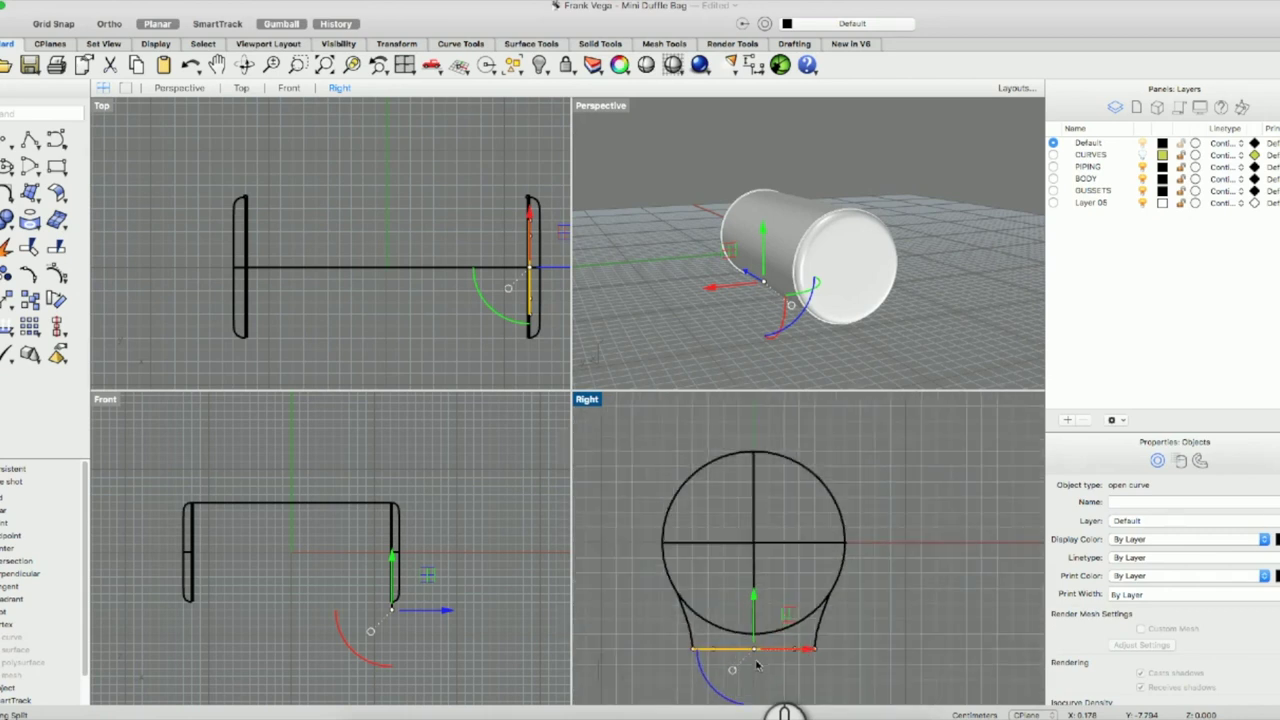
{"action": "scroll", "coordinate": [757, 665], "scroll_direction": "up", "scroll_amount": 5}
{"action": "scroll", "coordinate": [757, 665], "scroll_direction": "down", "scroll_amount": 3}
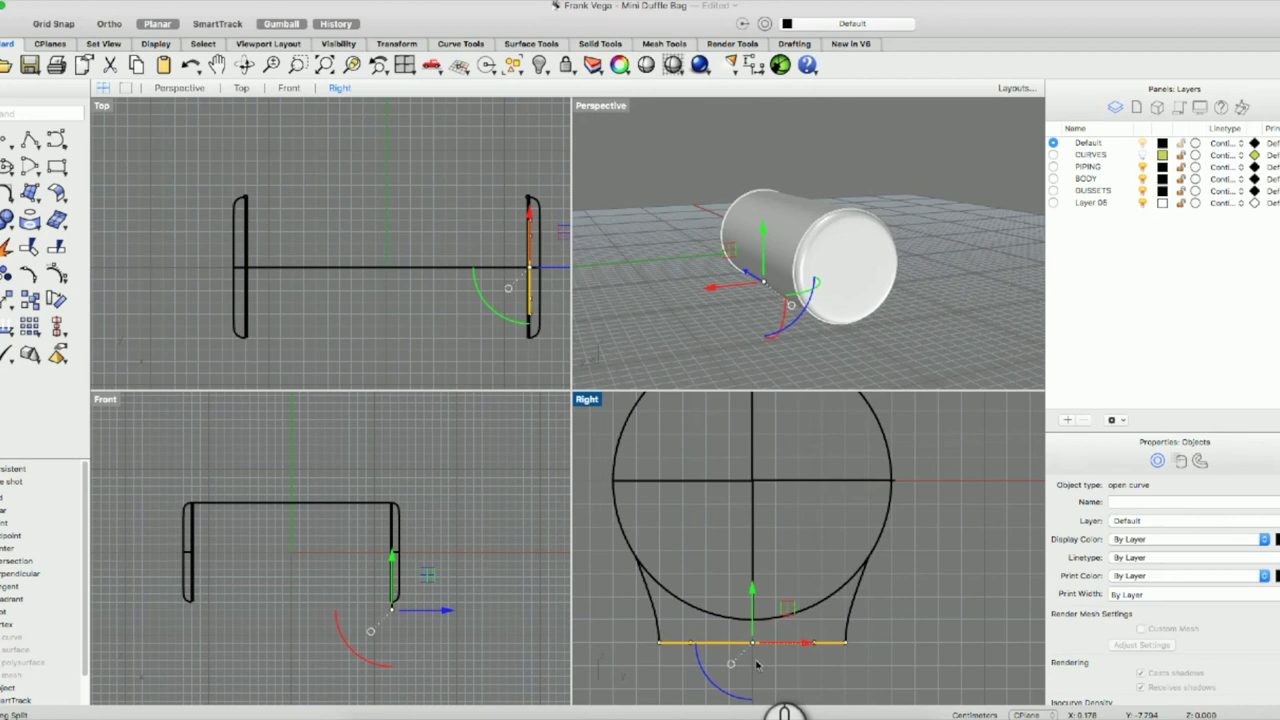
{"action": "left_click", "coordinate": [636, 667]}
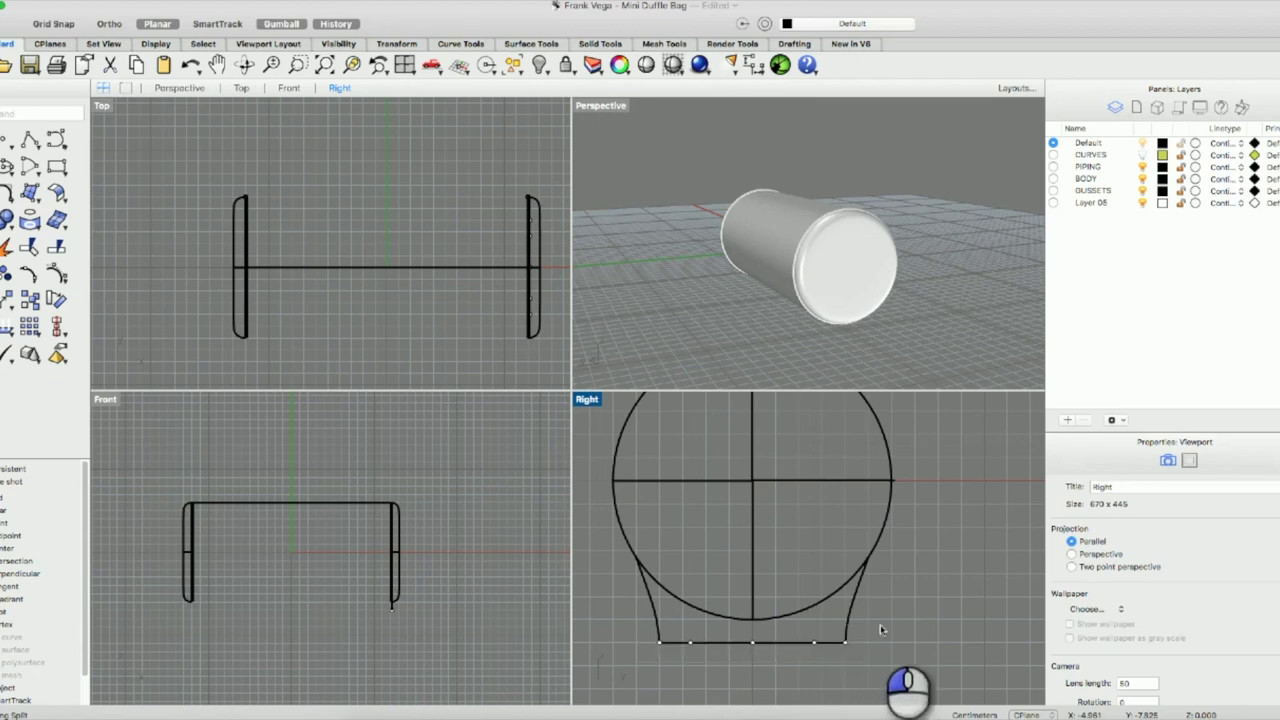
{"action": "left_click_drag", "start_coordinate": [869, 680], "coordinate": [610, 636]}
{"action": "key", "text": "Delete"}
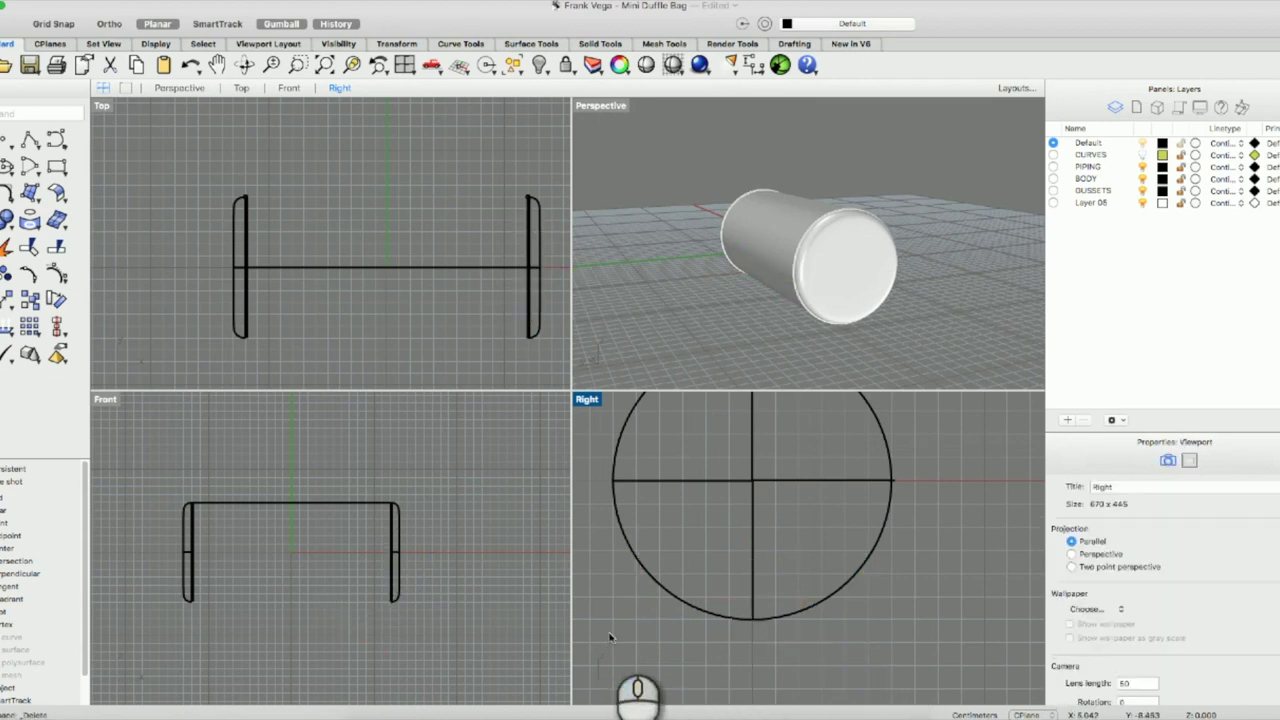
Rotate the Perspective view to face the bag's long side, return to four viewports and show the CURVES layer.
{"action": "double_click", "coordinate": [603, 108]}
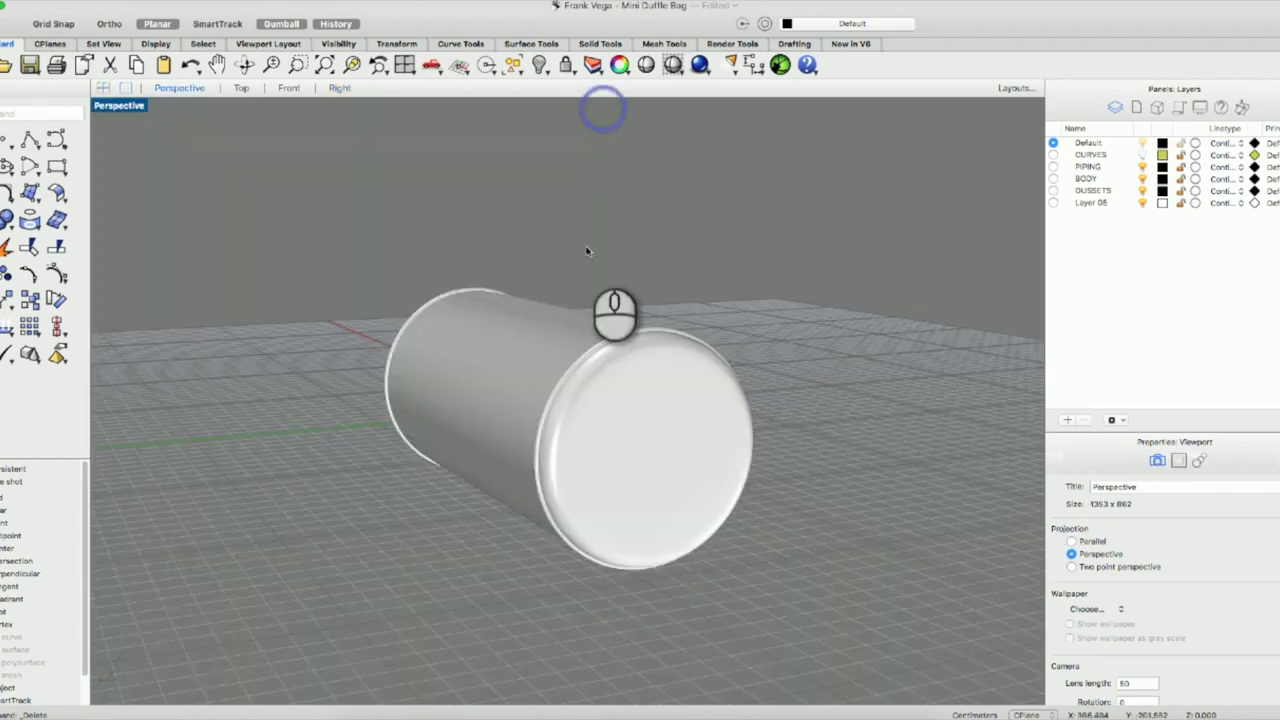
{"action": "left_click", "coordinate": [244, 64]}
{"action": "left_click_drag", "start_coordinate": [543, 482], "coordinate": [698, 493]}
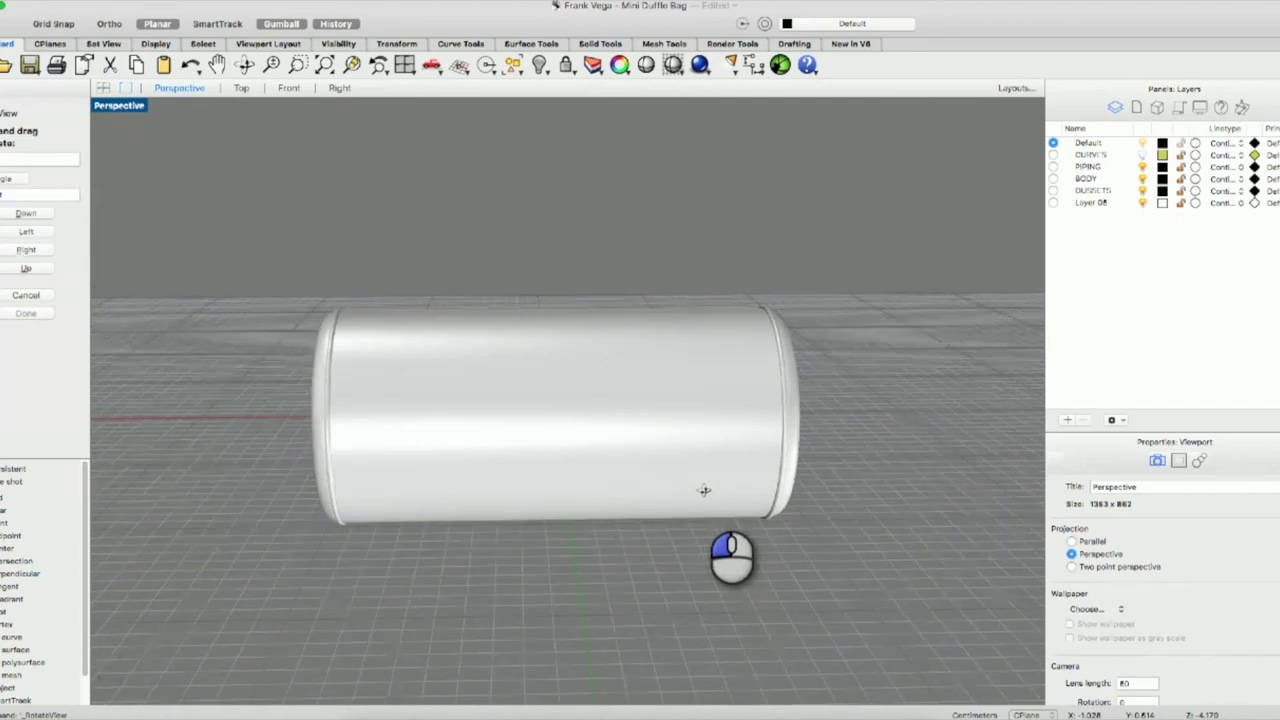
{"action": "key", "text": "Return"}
{"action": "left_click", "coordinate": [104, 88]}
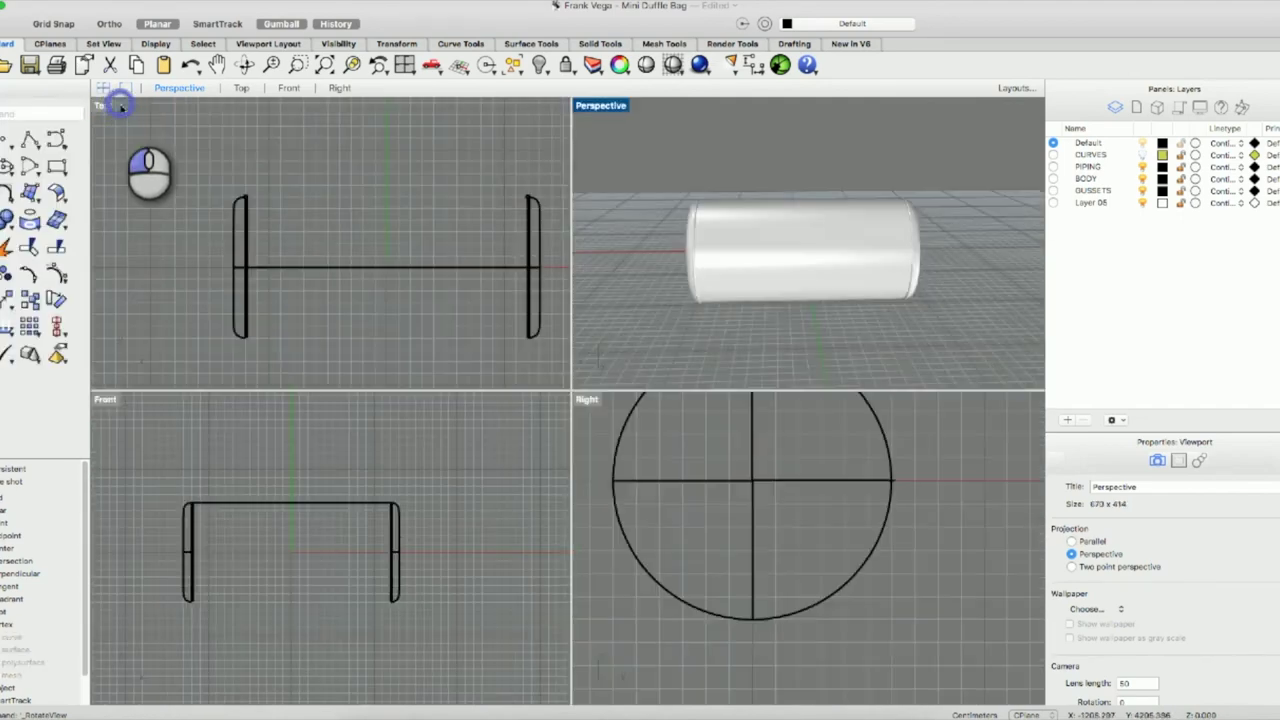
{"action": "left_click", "coordinate": [1143, 155]}
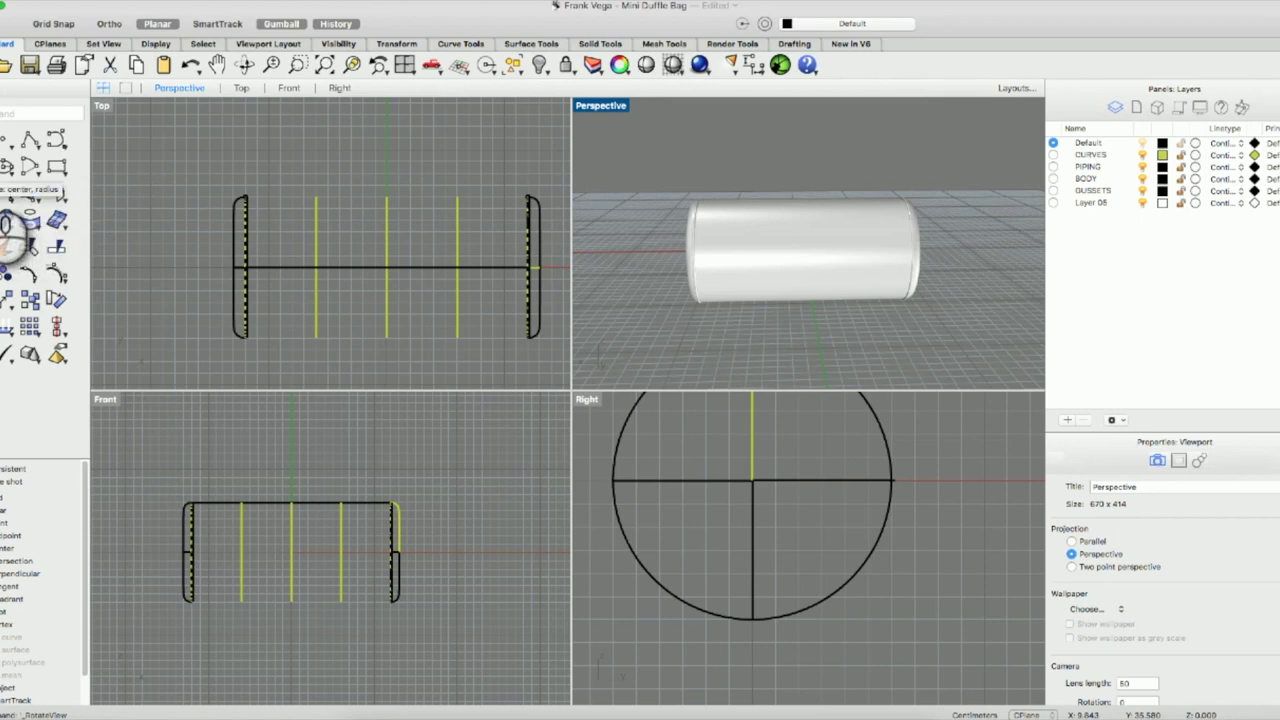
With Planar off, draw a half-circle arc in the Front view between the outer two of the three inner guide circles and raise it above the bag.
{"action": "left_click", "coordinate": [31, 170]}
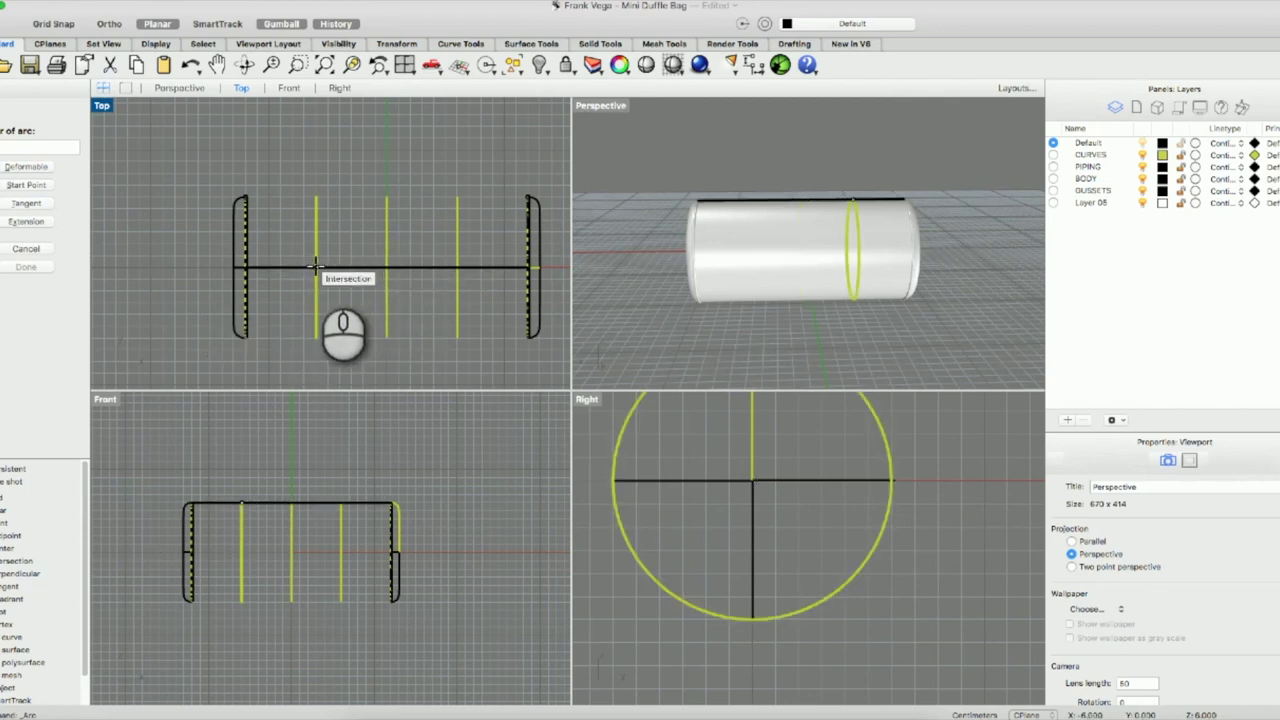
{"action": "left_click", "coordinate": [157, 23]}
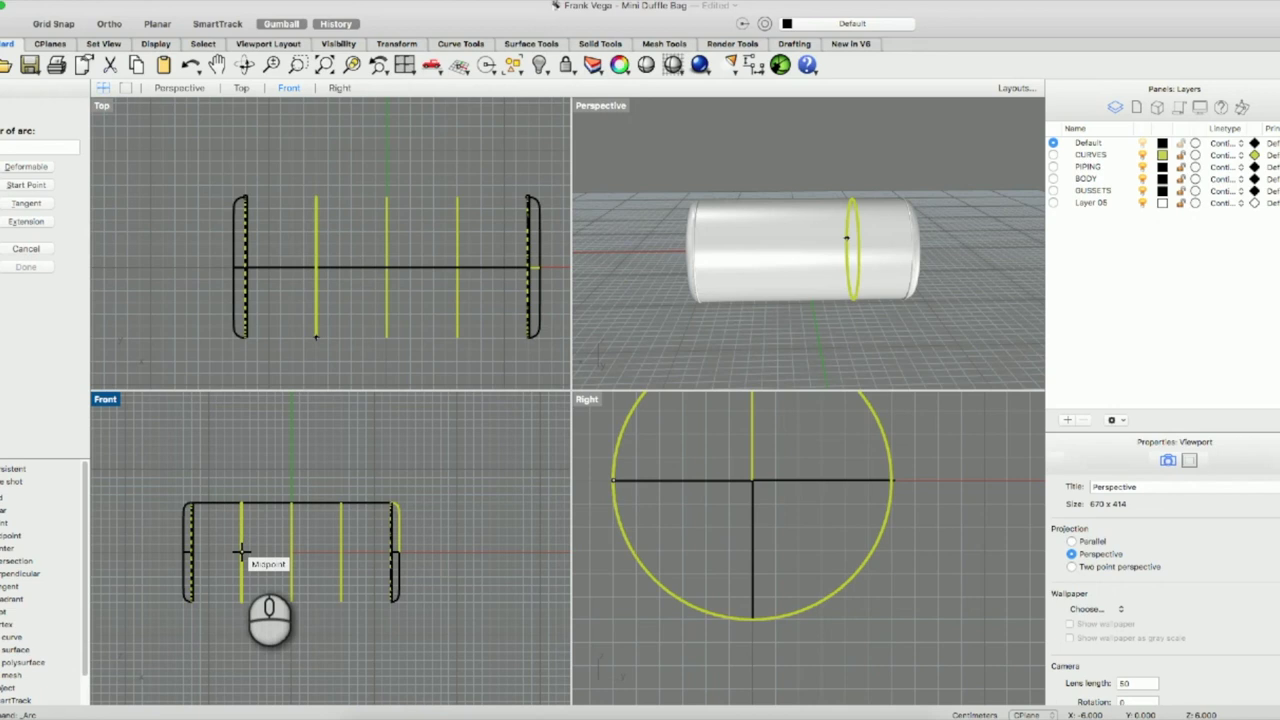
{"action": "left_click", "coordinate": [291, 551]}
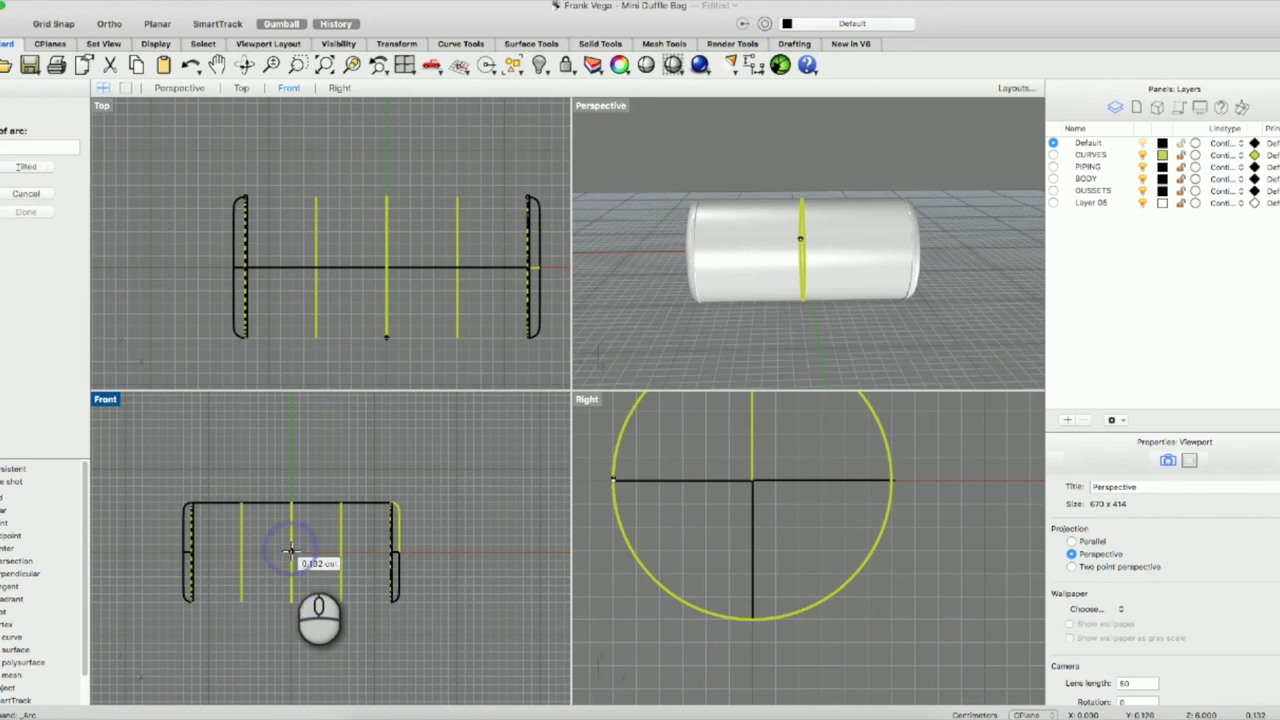
{"action": "left_click", "coordinate": [240, 548]}
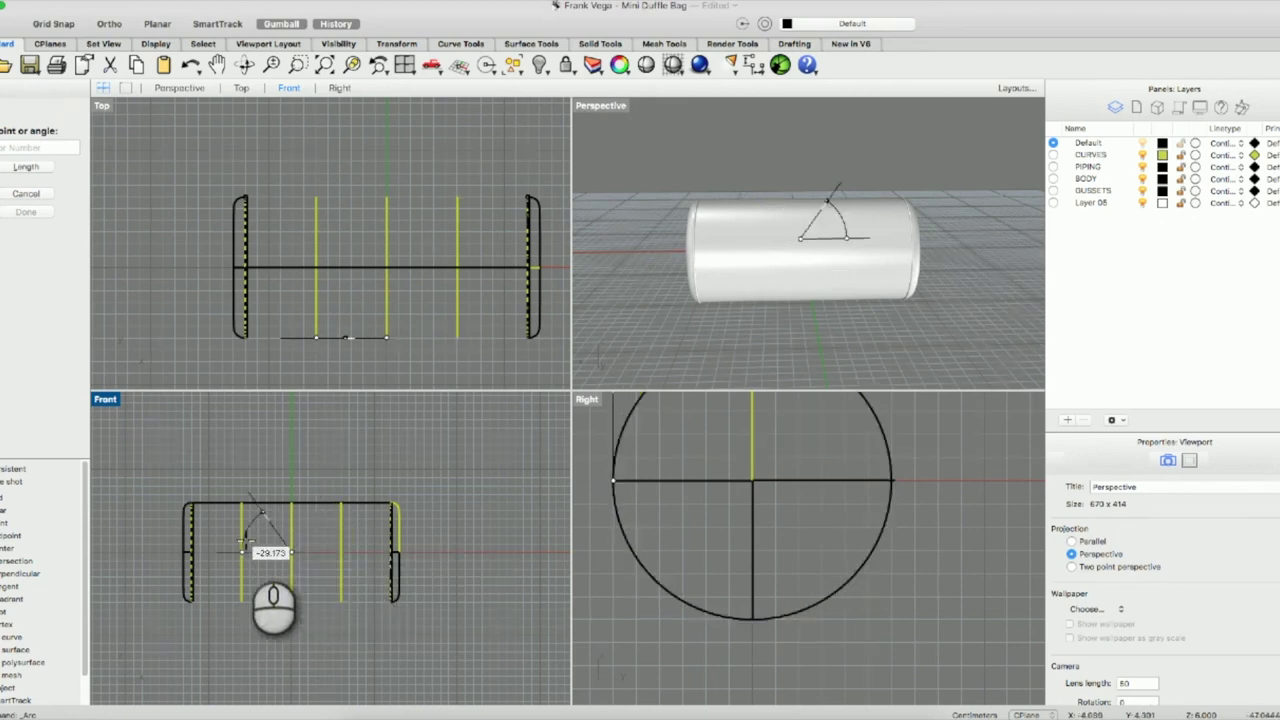
{"action": "left_click", "coordinate": [343, 550]}
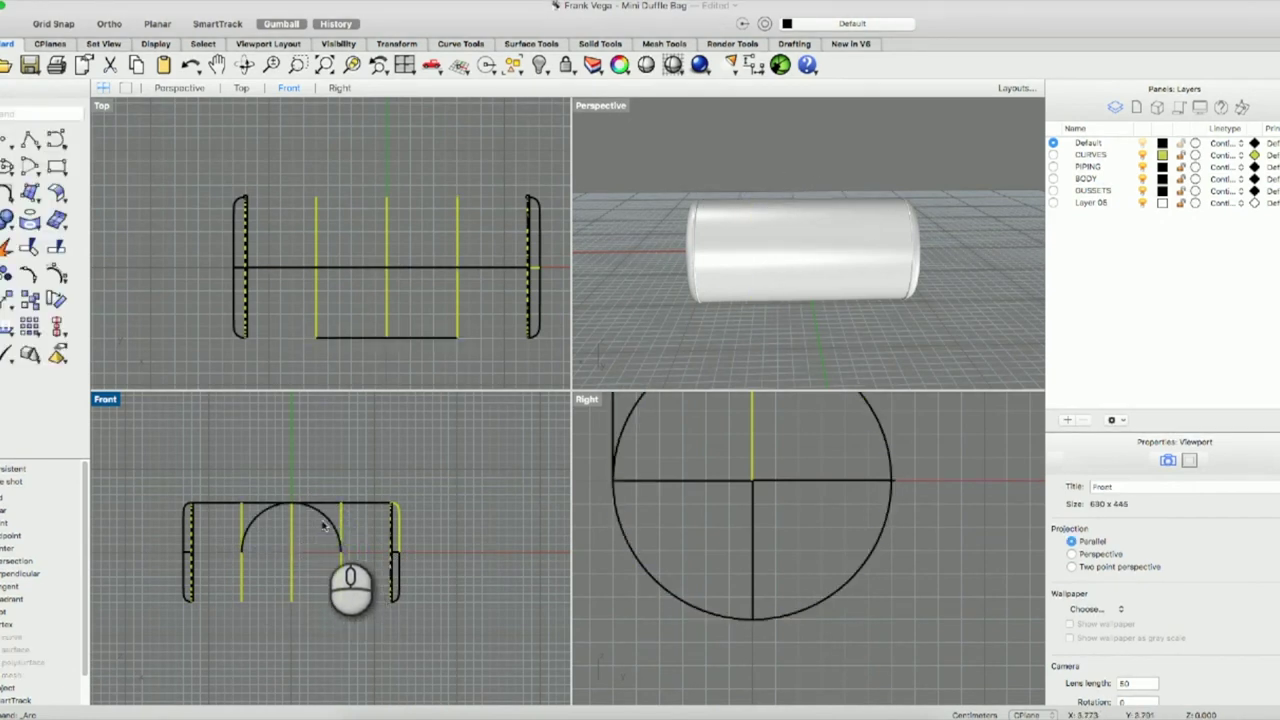
{"action": "left_click", "coordinate": [324, 519]}
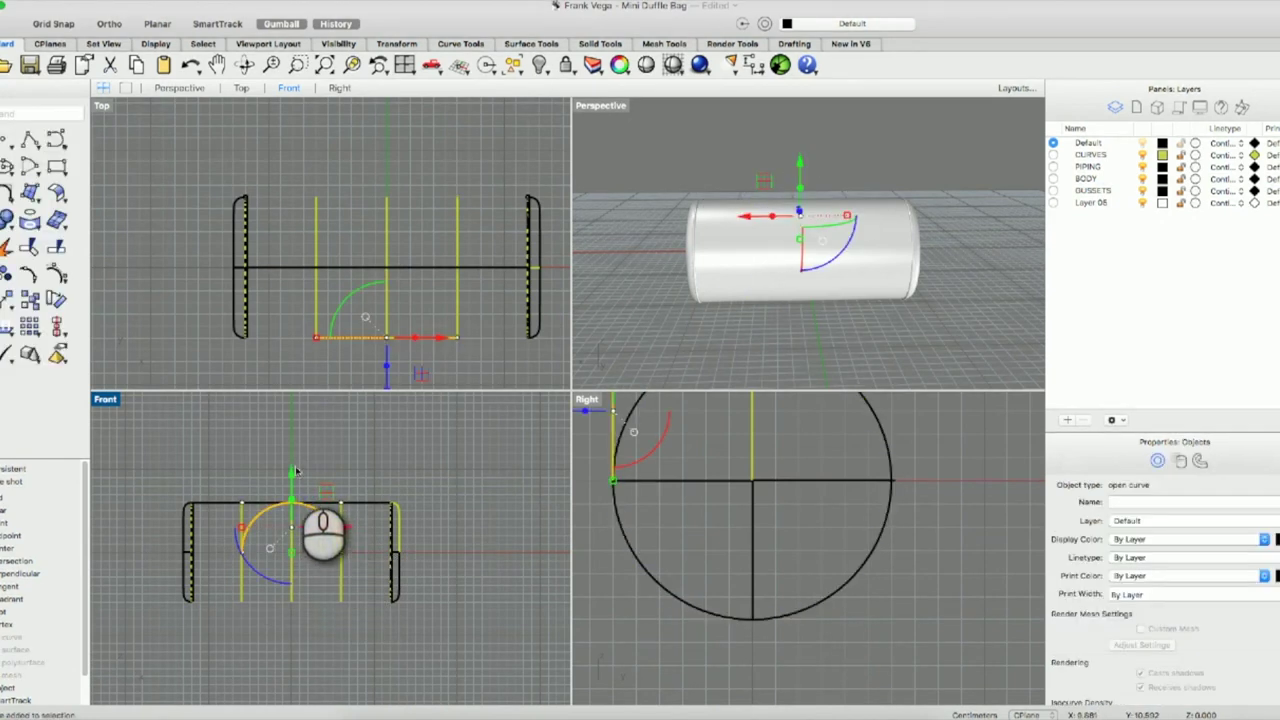
{"action": "left_click_drag", "start_coordinate": [292, 462], "coordinate": [290, 416]}
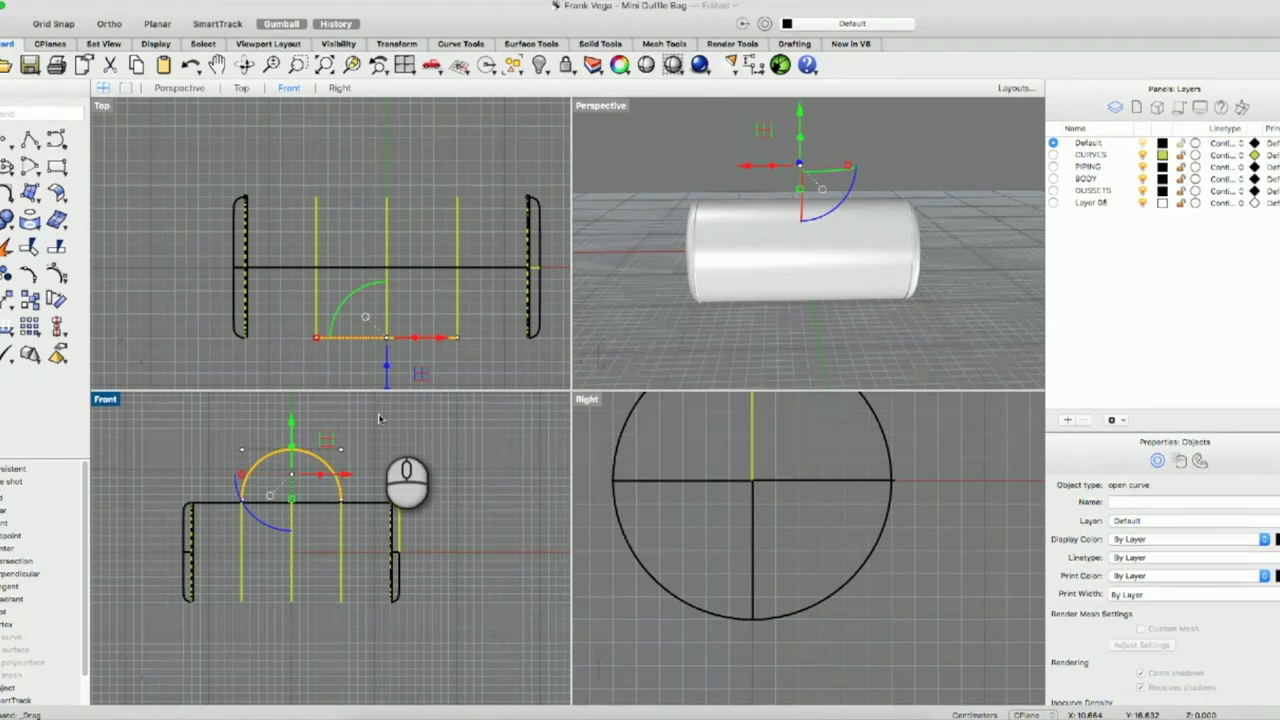
Raise the half-circle handle arc farther above the bag in the Front view, leaving a gap over the body's upper edge.
{"action": "left_click", "coordinate": [383, 443]}
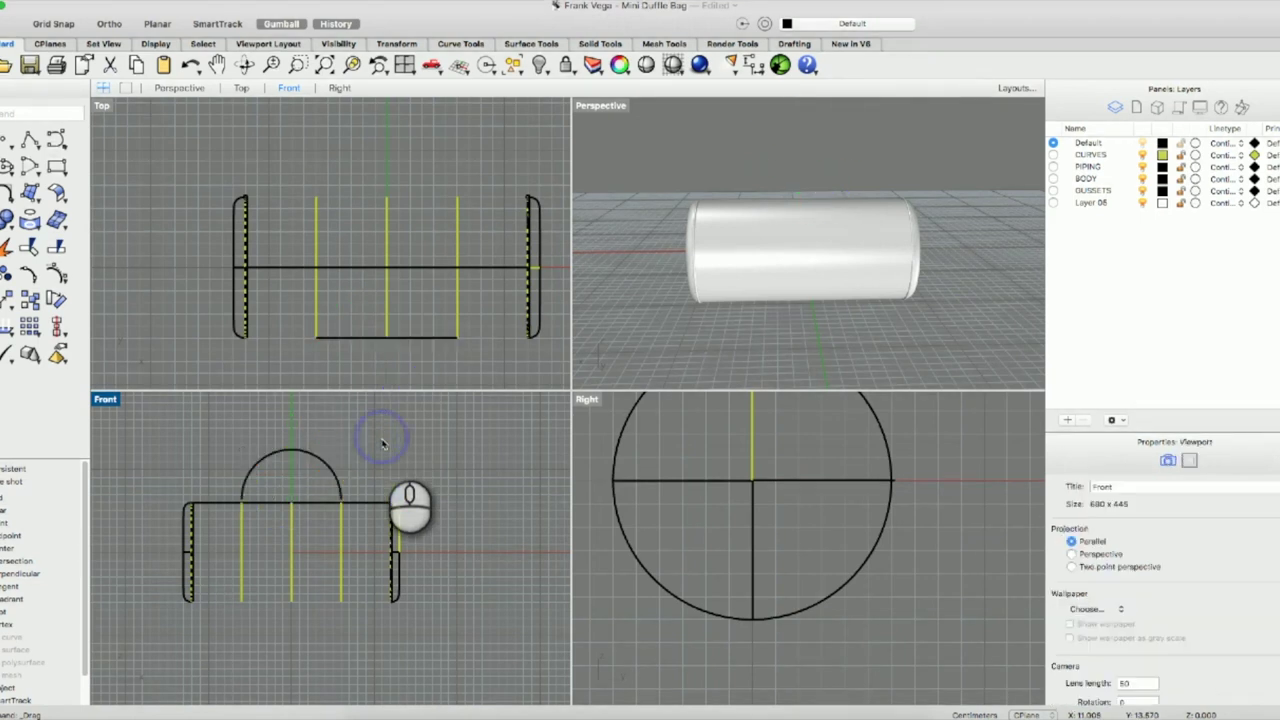
{"action": "left_click", "coordinate": [312, 455]}
{"action": "left_click_drag", "start_coordinate": [290, 420], "coordinate": [291, 400]}
{"action": "left_click", "coordinate": [408, 467]}
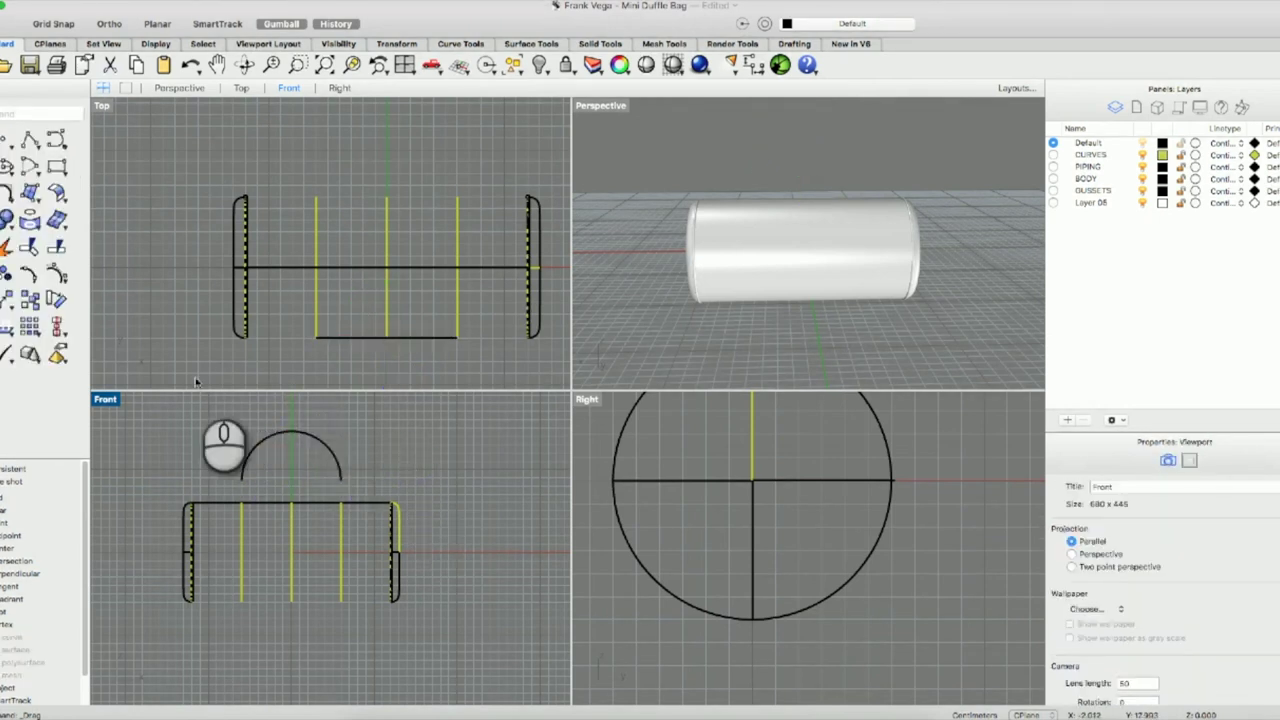
With Ortho on, draw a vertical line in the Front view from the handle arc's right end down to the bag's mid-height.
{"action": "left_click", "coordinate": [28, 137]}
{"action": "left_click", "coordinate": [171, 402]}
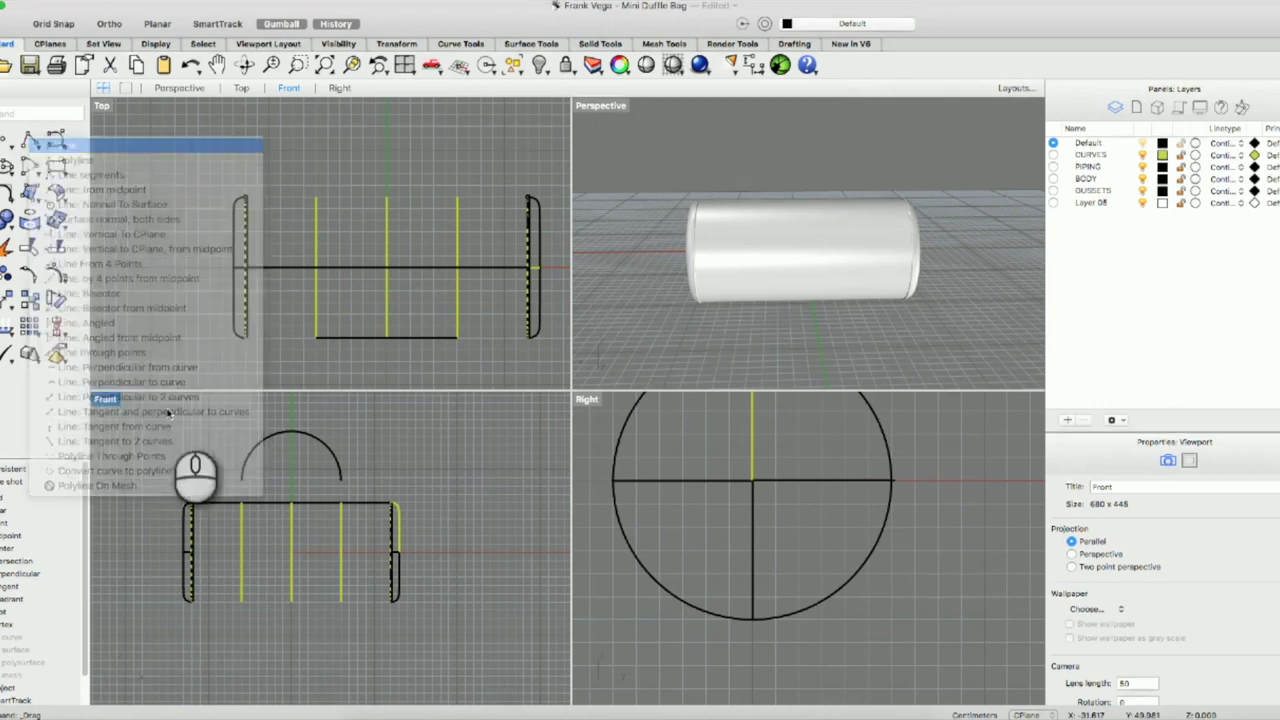
{"action": "left_click", "coordinate": [339, 484]}
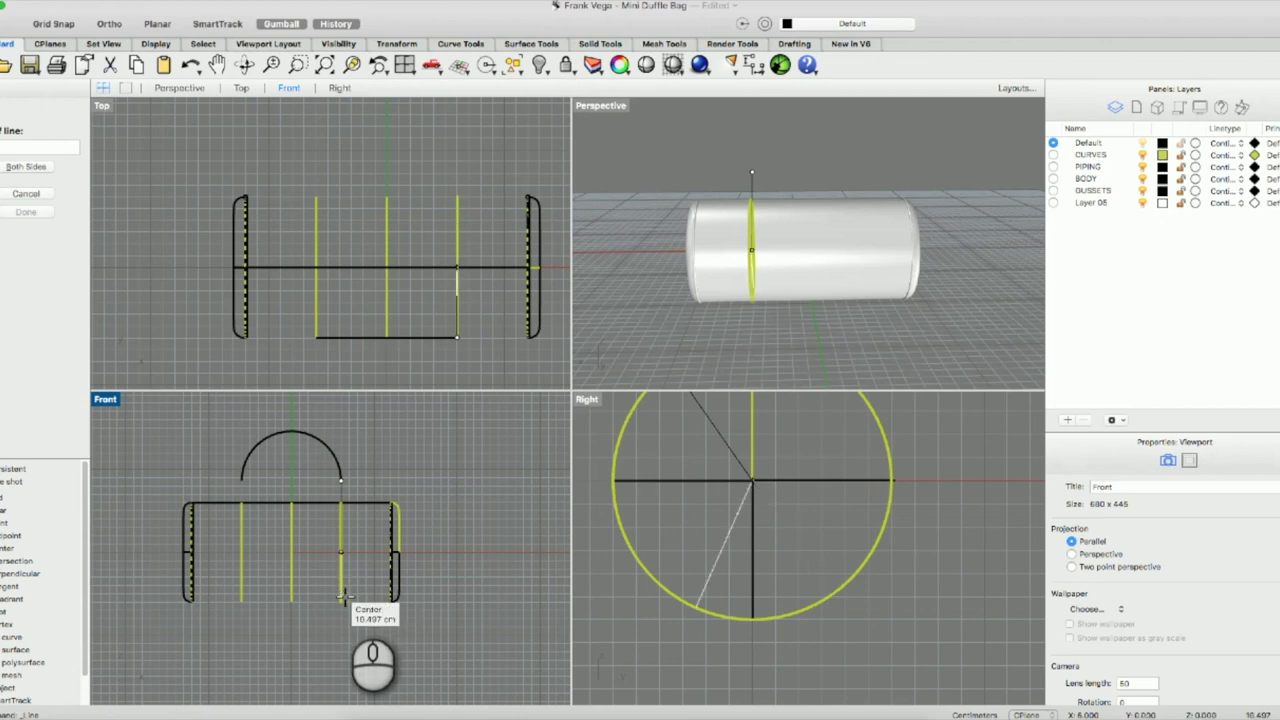
{"action": "key", "text": "shift"}
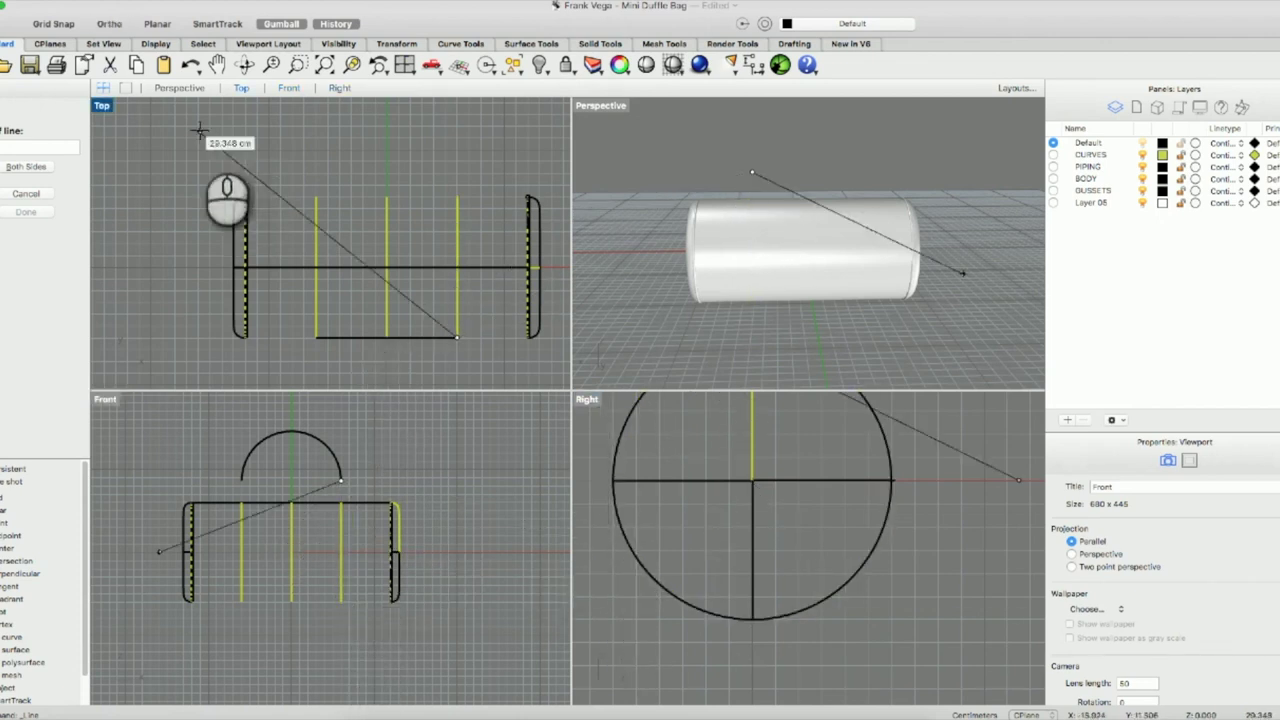
{"action": "left_click", "coordinate": [108, 23]}
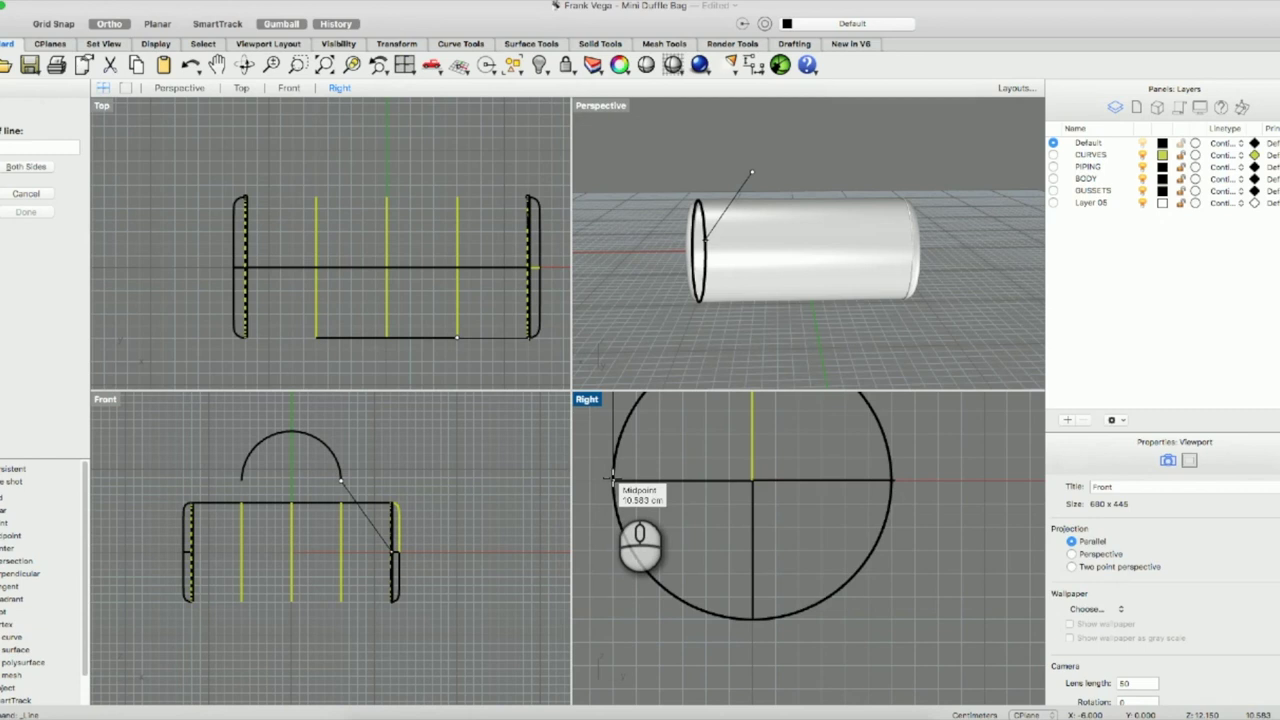
{"action": "left_click", "coordinate": [341, 549]}
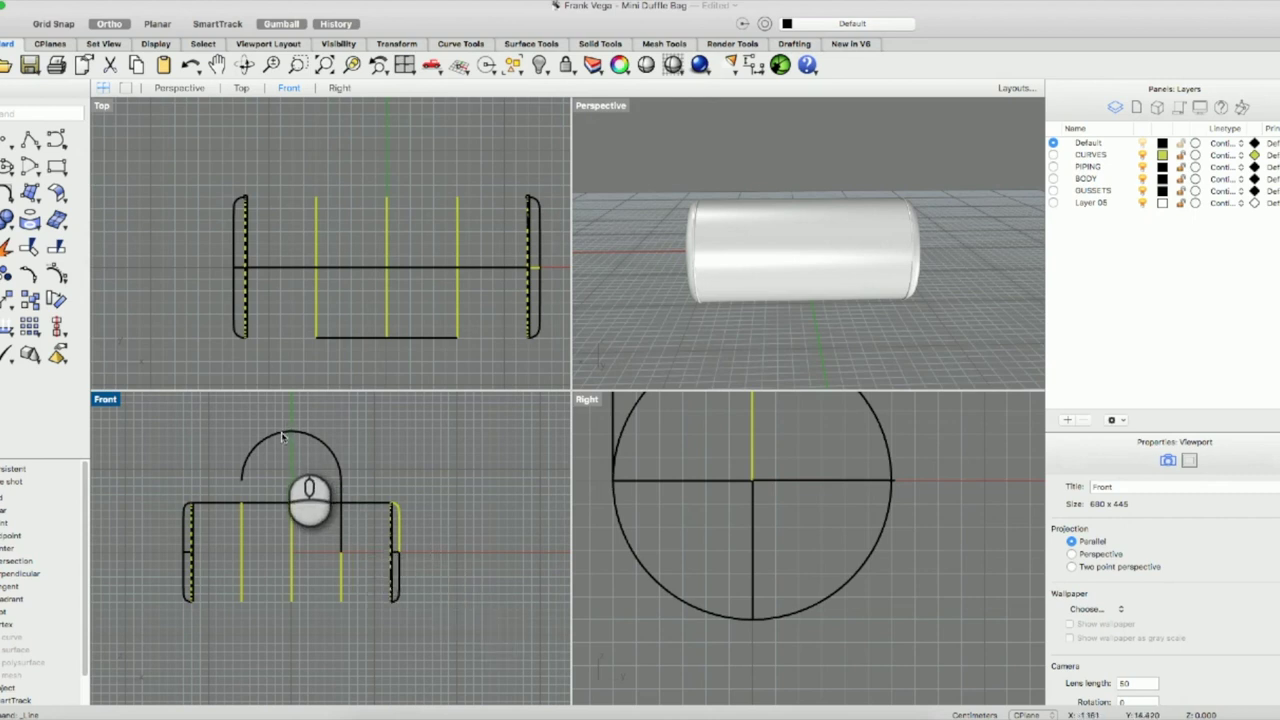
Try to copy the vertical handle line across to the arc's left end in the Front view.
{"action": "left_click", "coordinate": [343, 488]}
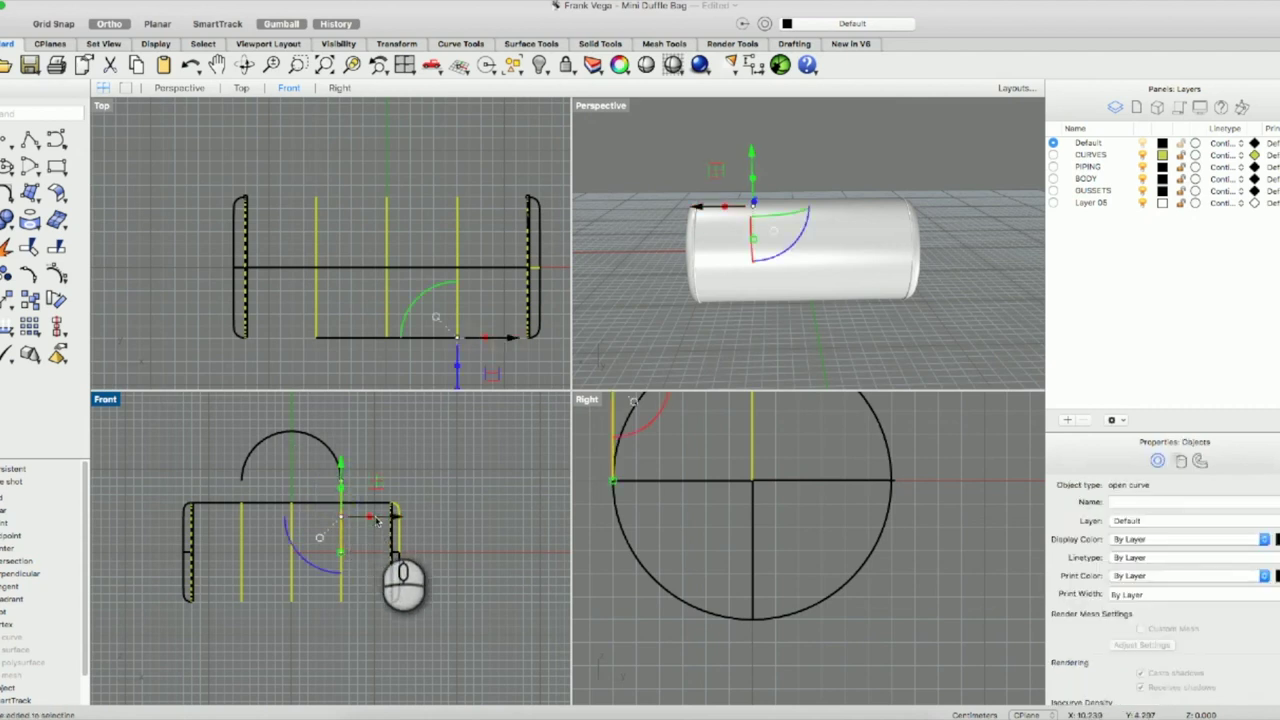
{"action": "left_click_drag", "start_coordinate": [378, 519], "coordinate": [342, 514]}
{"action": "left_click", "coordinate": [342, 549]}
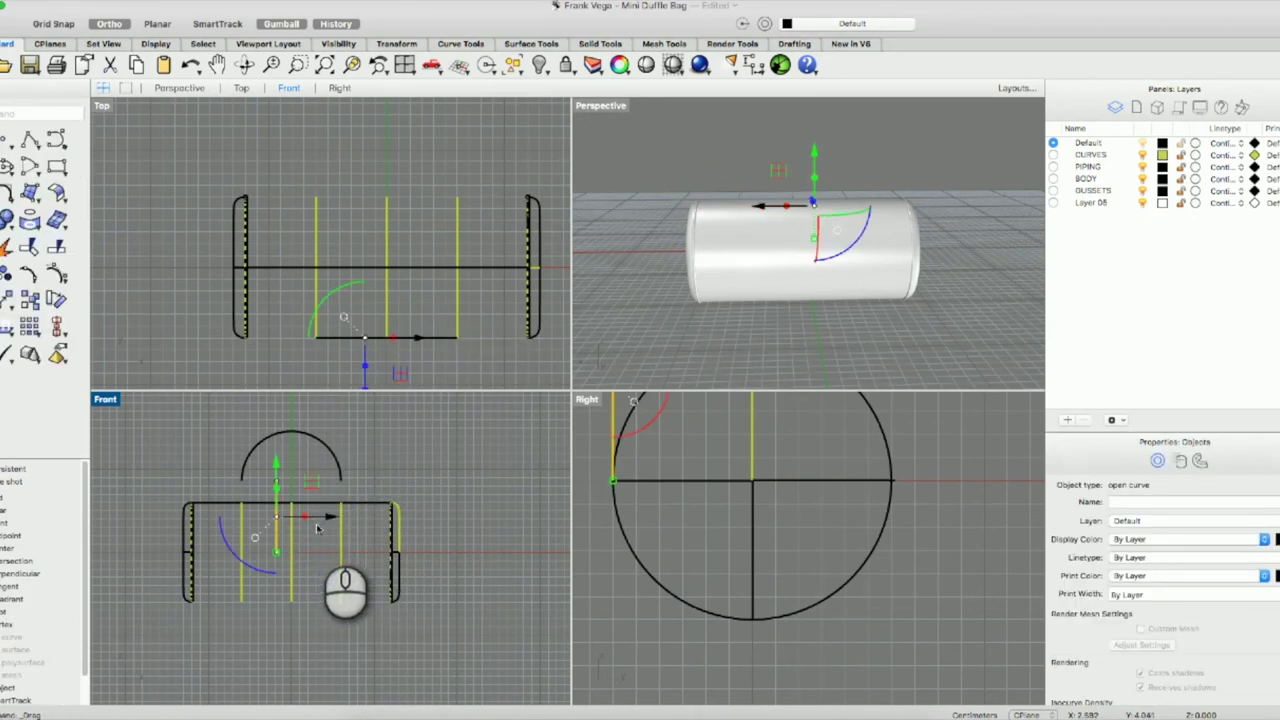
{"action": "left_click_drag", "start_coordinate": [380, 520], "coordinate": [286, 518]}
{"action": "key", "text": "alt"}
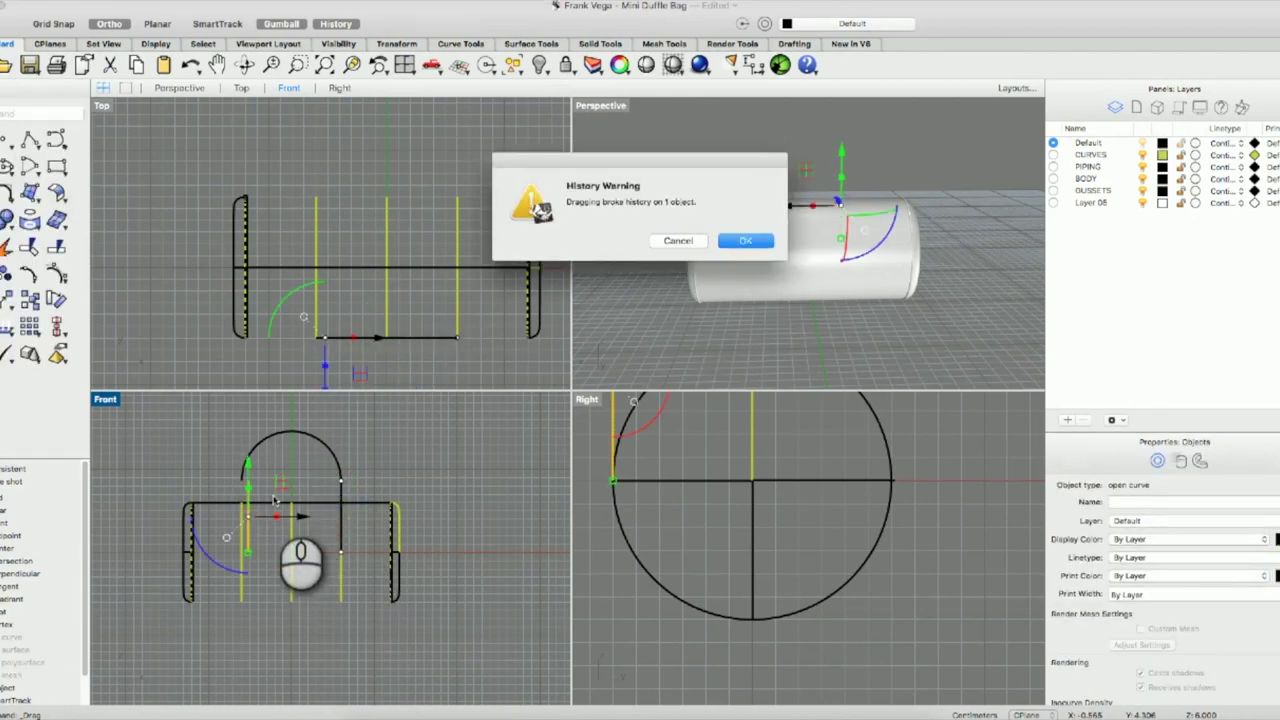
{"action": "left_click", "coordinate": [679, 241]}
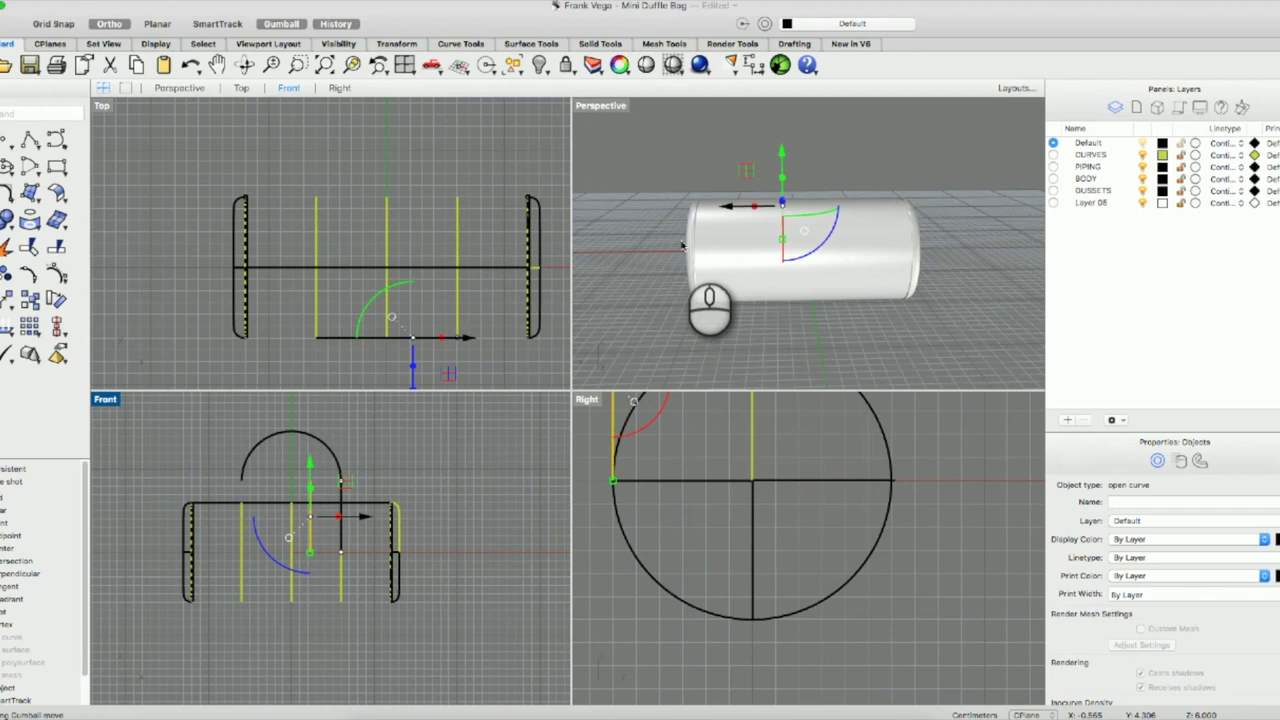
Turn History off, undo back to before the base profile was deleted, and show the CURVES layer.
{"action": "left_click", "coordinate": [338, 24]}
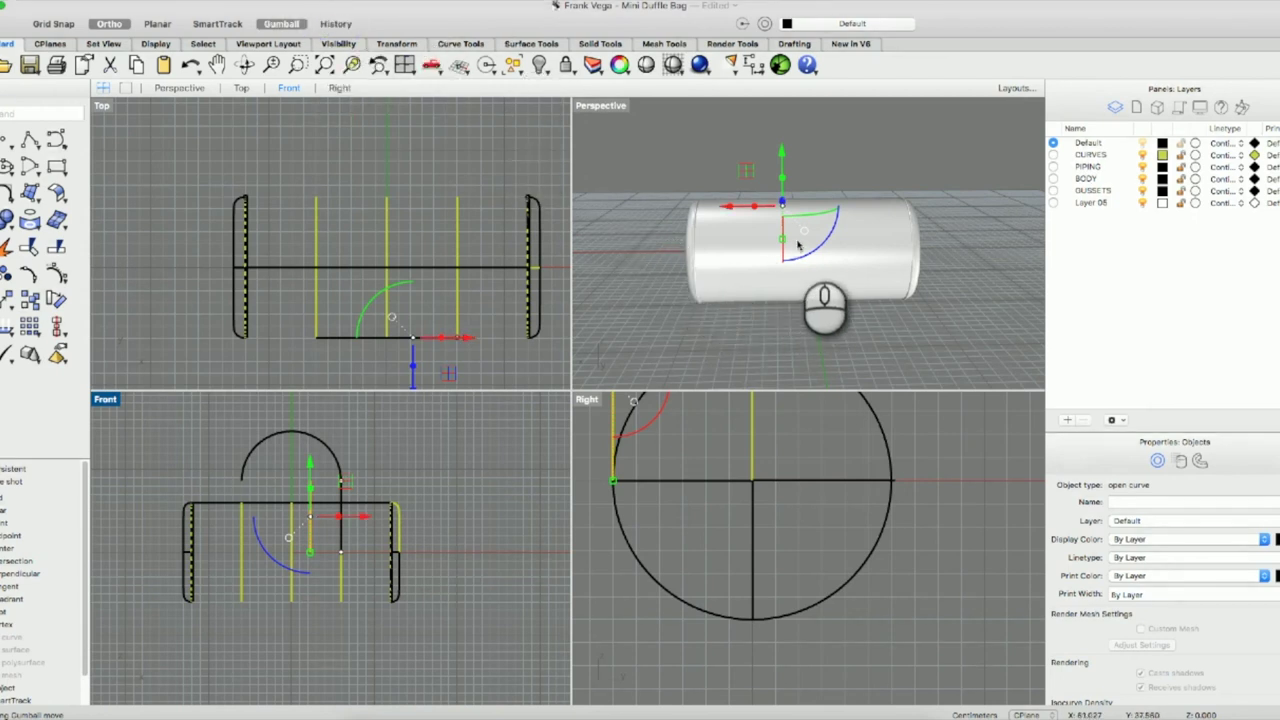
{"action": "key", "text": "super+z"}
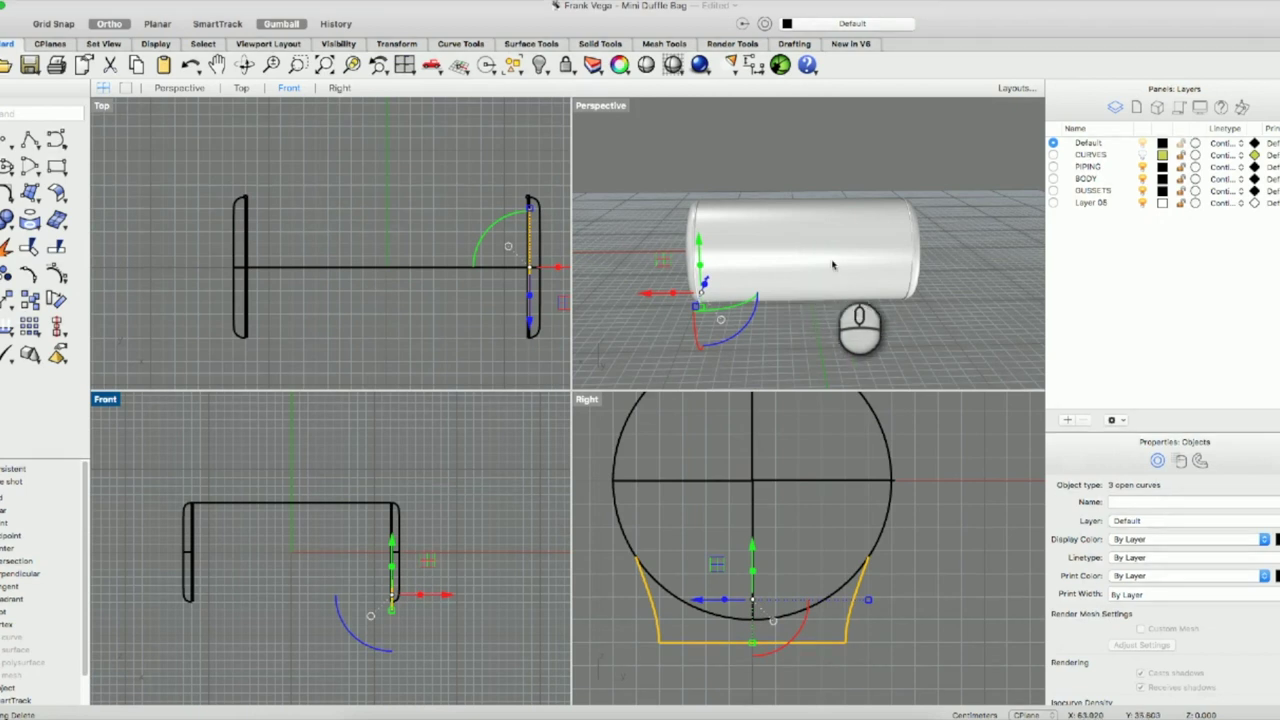
{"action": "left_click", "coordinate": [1141, 155]}
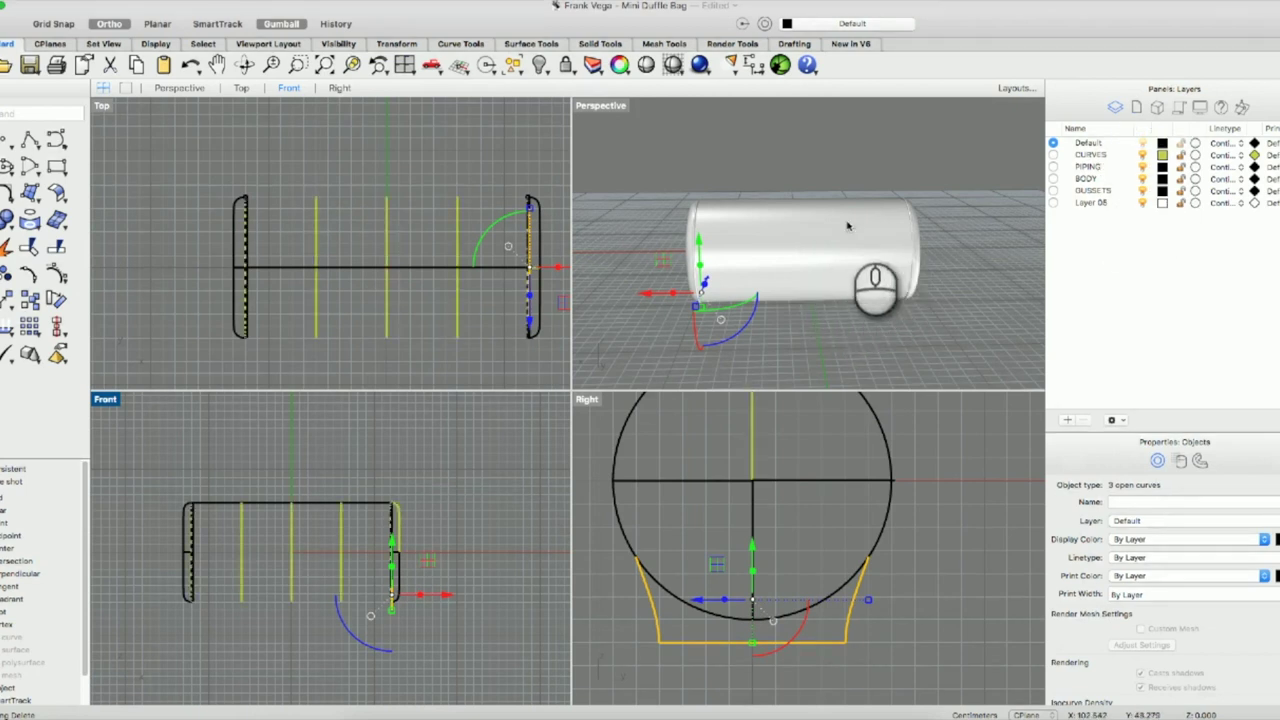
Set the Perspective view to Ghosted display and rotate it to show the guide circles from the bag's round end.
{"action": "left_click", "coordinate": [459, 222]}
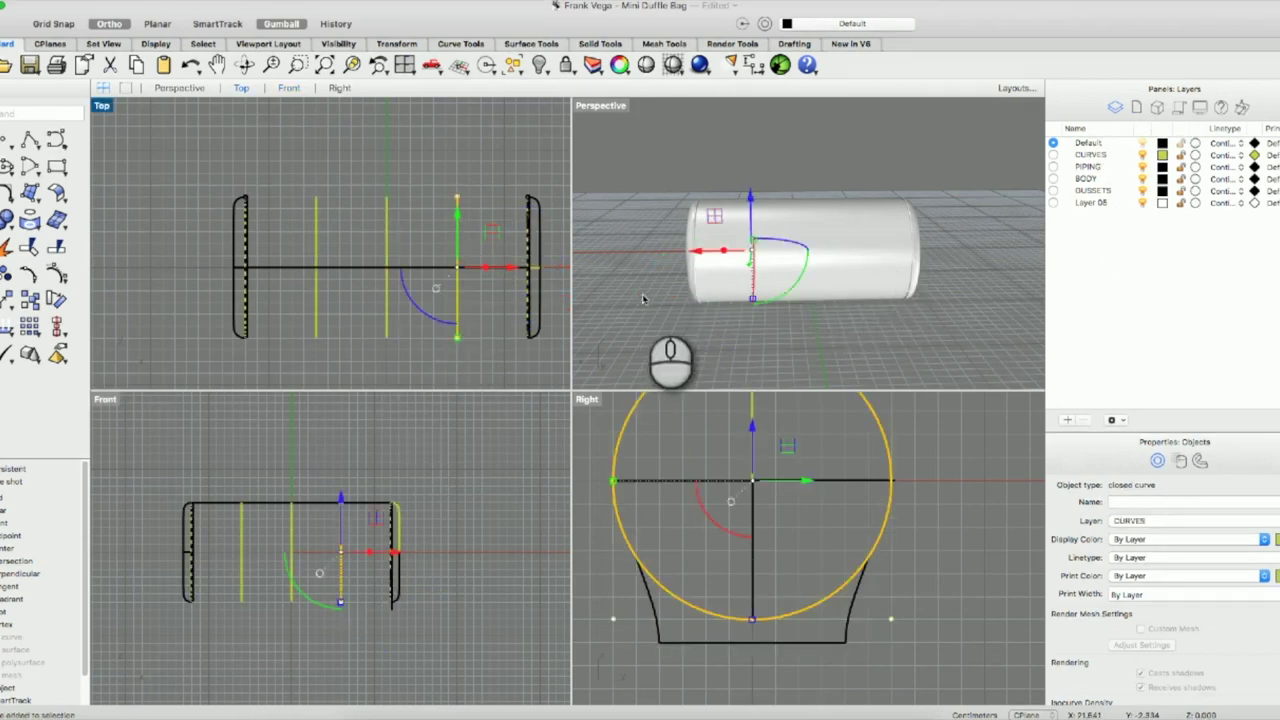
{"action": "right_click", "coordinate": [882, 343]}
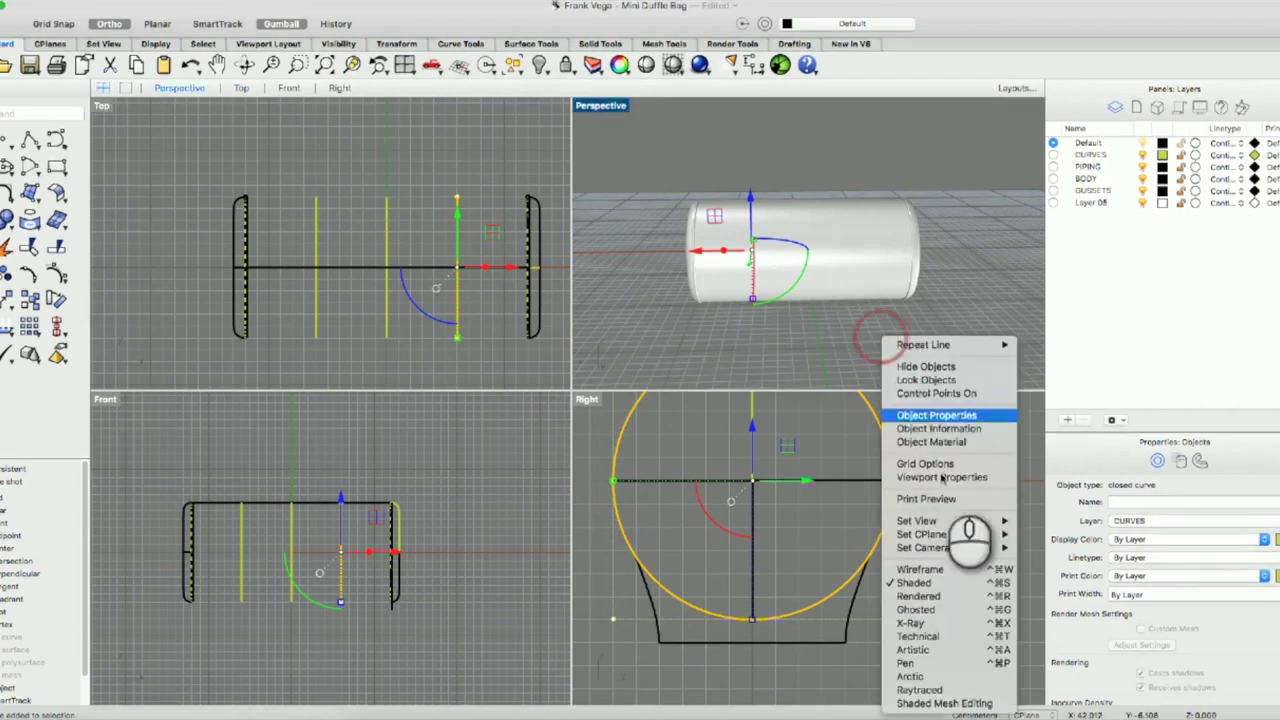
{"action": "left_click", "coordinate": [943, 600]}
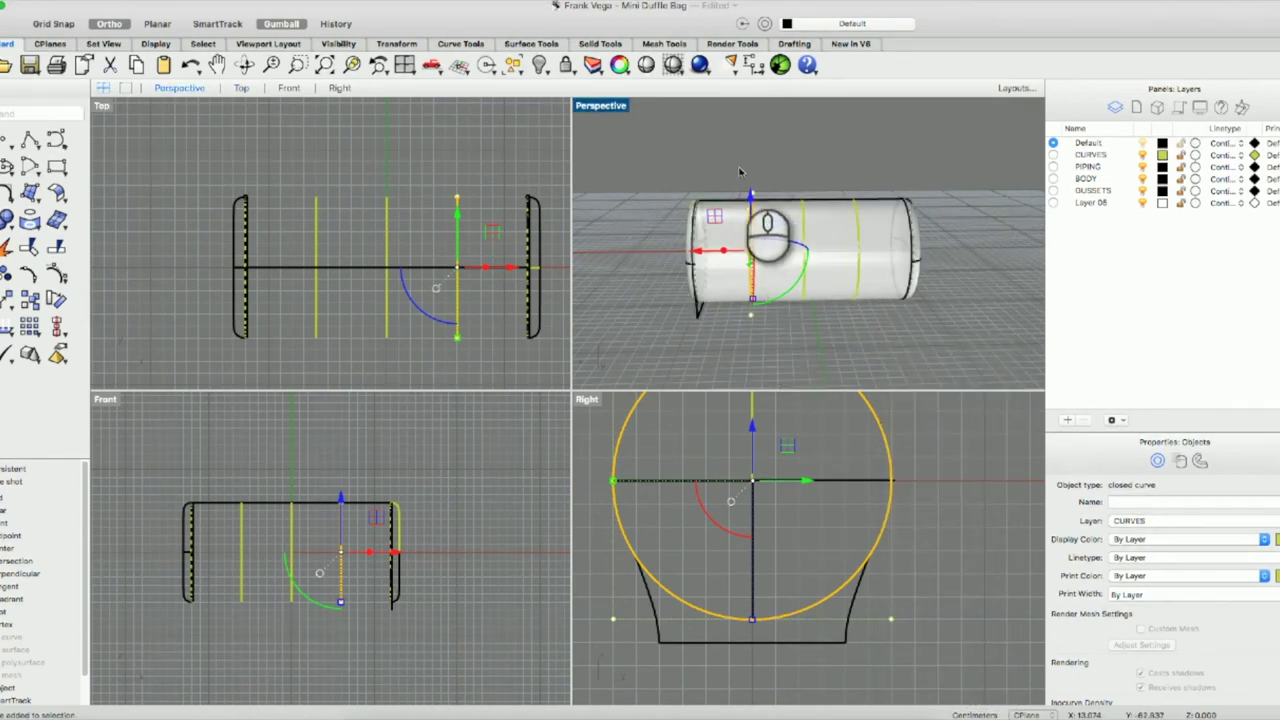
{"action": "right_click_drag", "start_coordinate": [737, 207], "coordinate": [881, 251]}
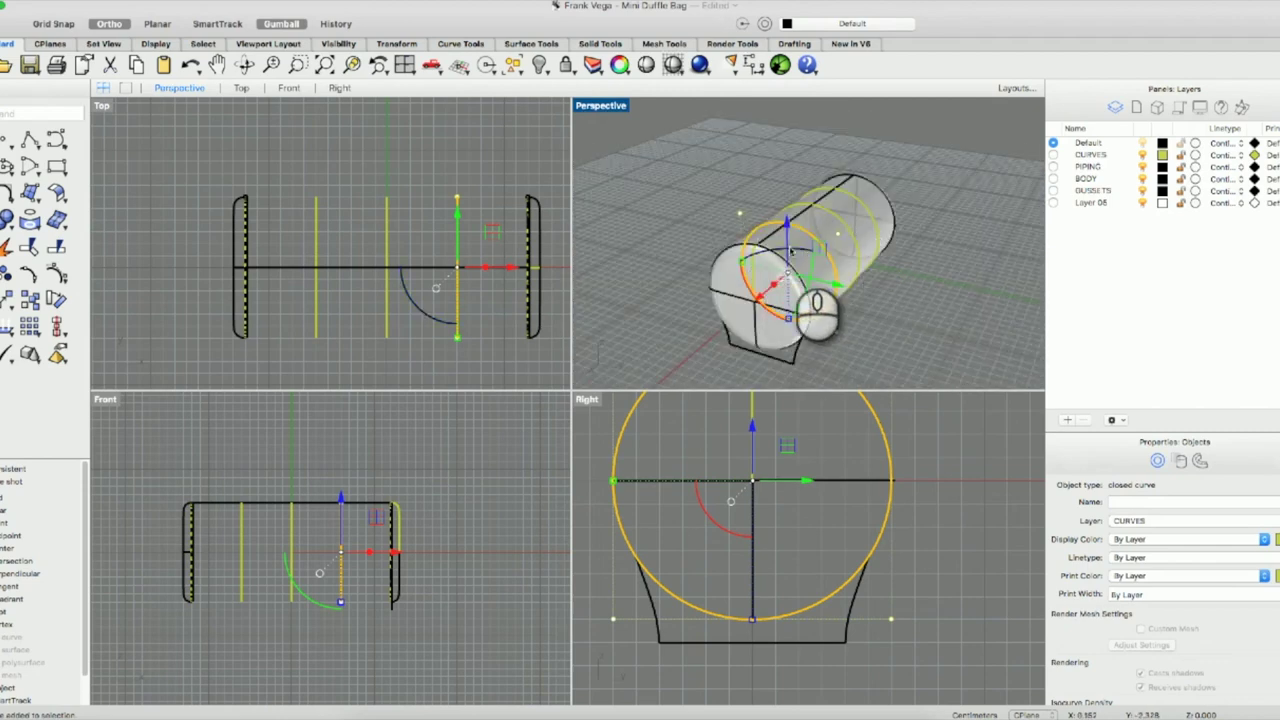
Turn on the control points of the guide circle nearest the base profile.
{"action": "left_click", "coordinate": [833, 263]}
{"action": "left_click_drag", "start_coordinate": [833, 263], "coordinate": [789, 230]}
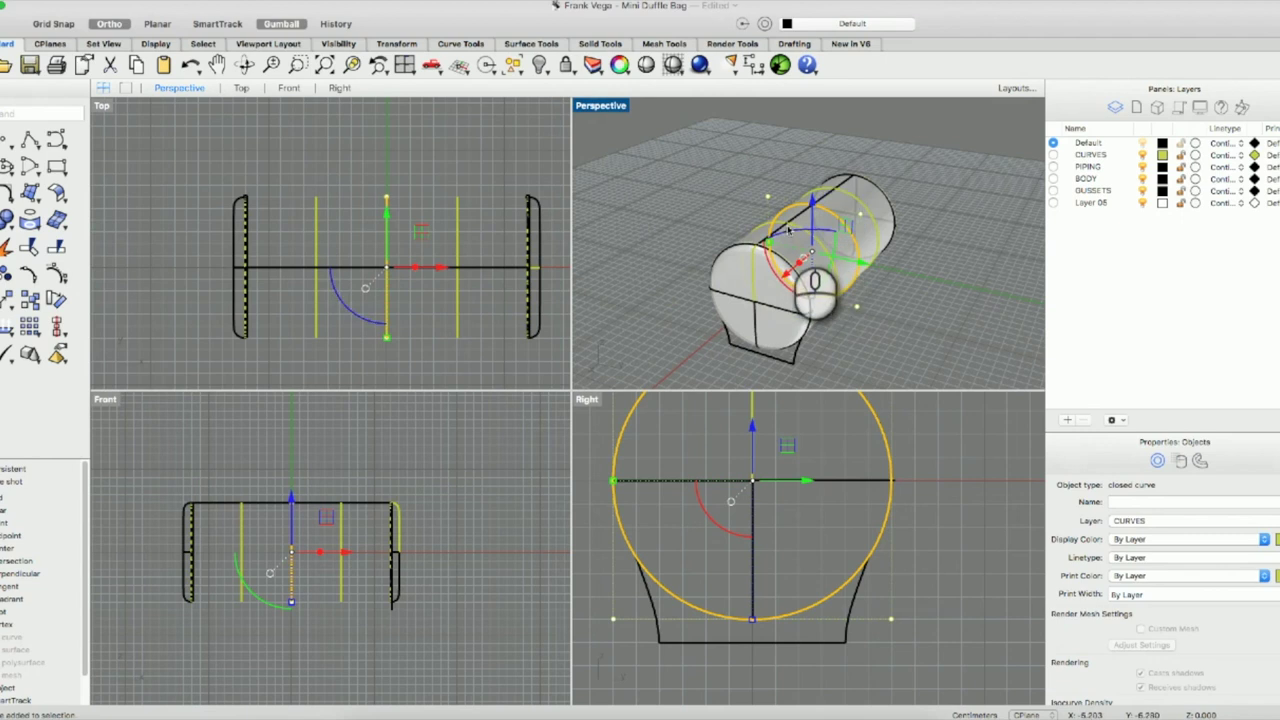
{"action": "key", "text": "super+z"}
{"action": "right_click", "coordinate": [774, 222]}
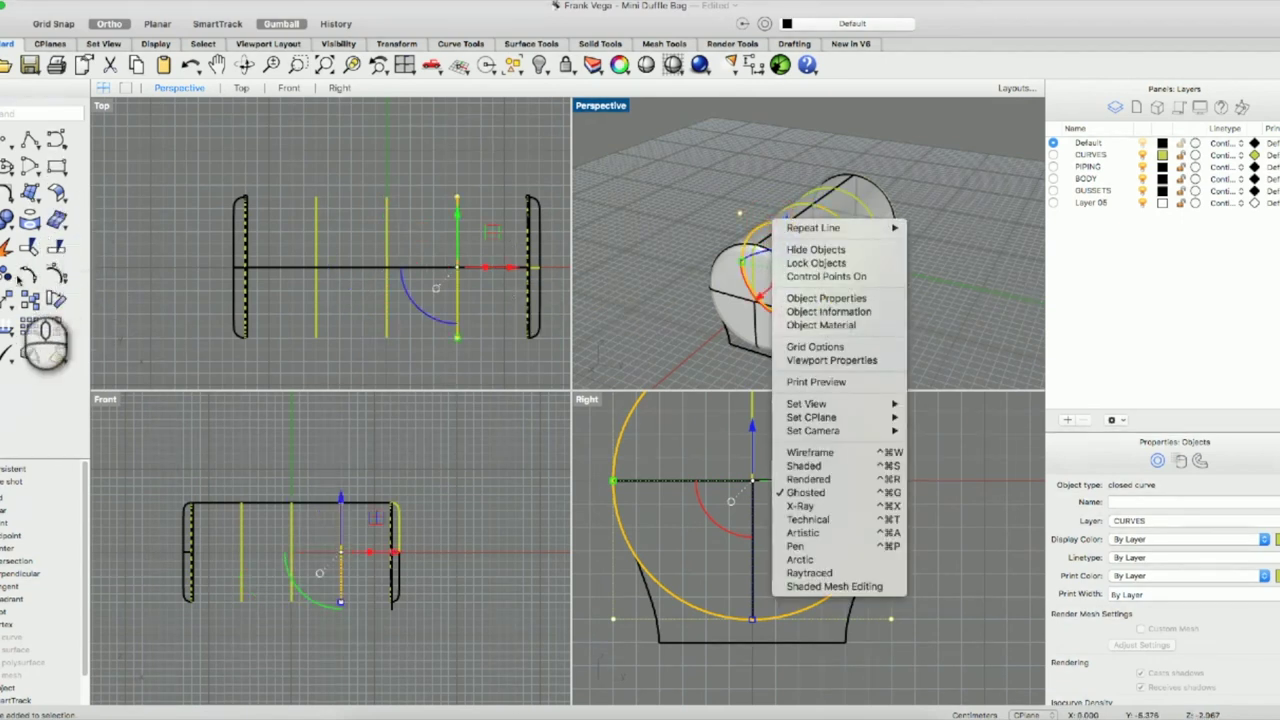
{"action": "key", "text": "Escape"}
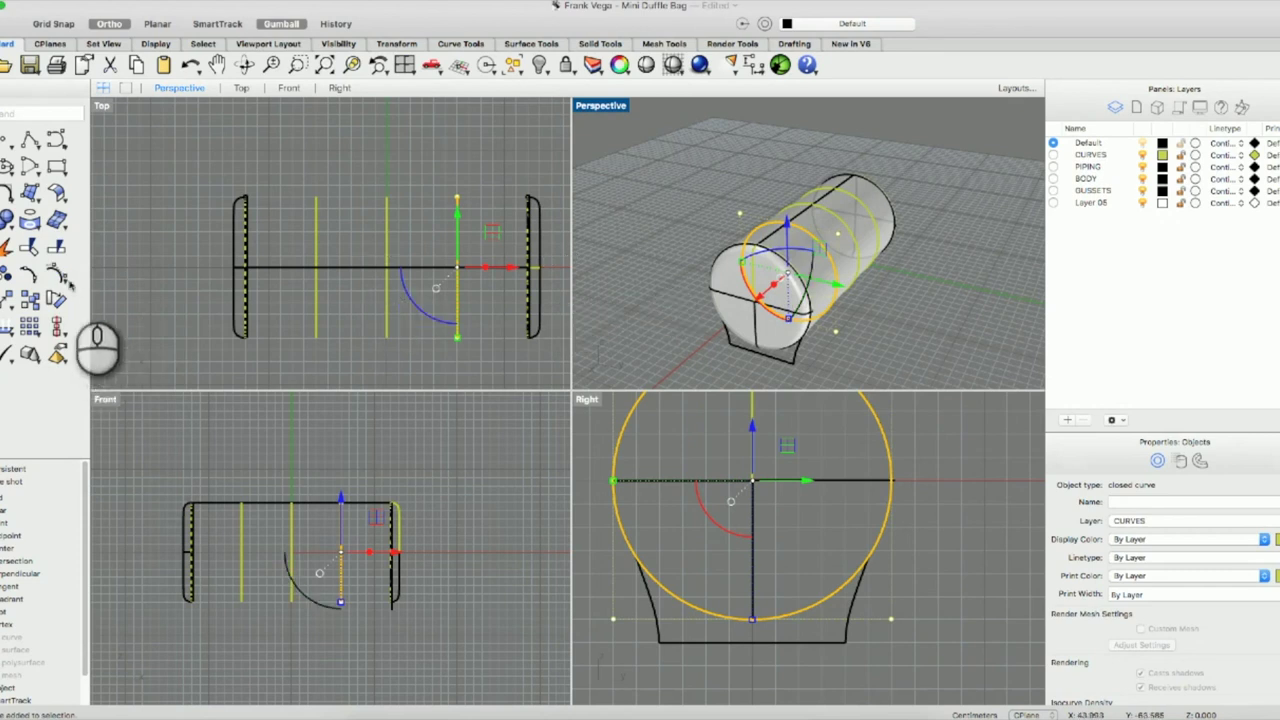
{"action": "left_click", "coordinate": [56, 272]}
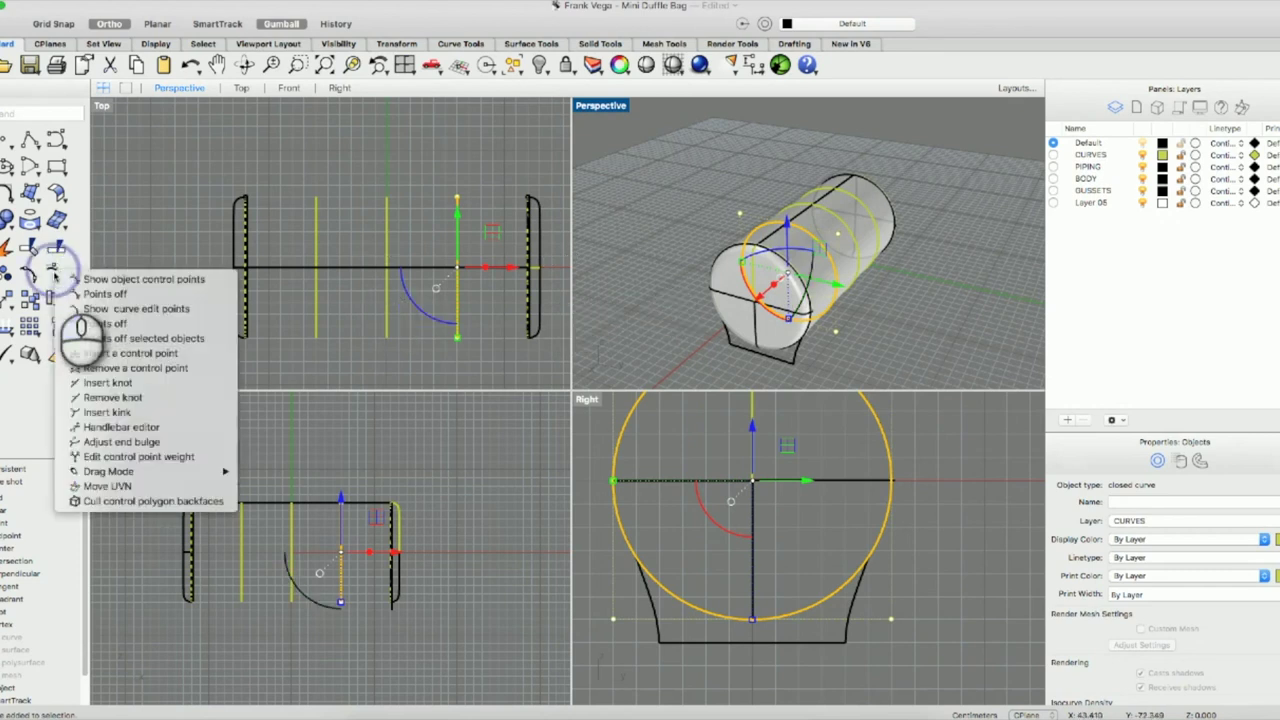
{"action": "left_click", "coordinate": [110, 280]}
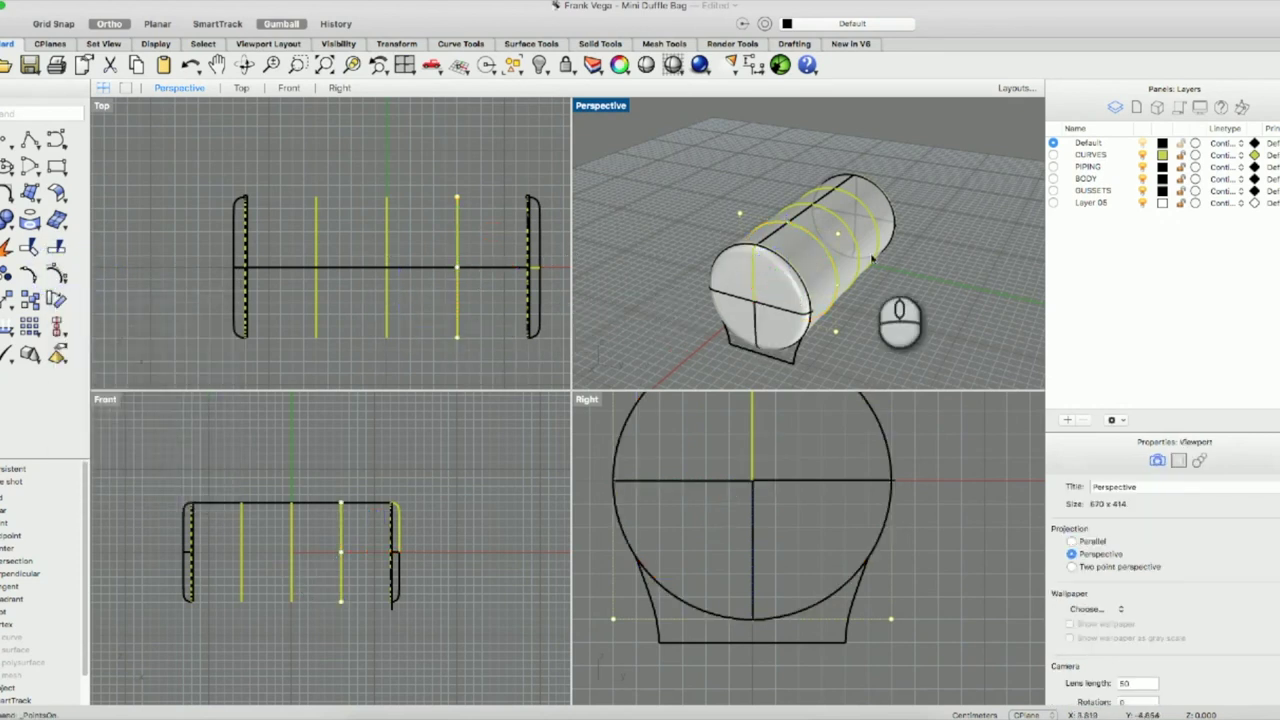
Try to raise the guide circle's upper part in the Perspective view and undo the move.
{"action": "left_click", "coordinate": [789, 224]}
{"action": "left_click_drag", "start_coordinate": [789, 224], "coordinate": [785, 184]}
{"action": "key", "text": "super+z"}
Rotate the Perspective view back toward the bag's long side and hide the CURVES layer.
{"action": "left_click", "coordinate": [923, 248]}
{"action": "right_click_drag", "start_coordinate": [943, 326], "coordinate": [870, 320]}
{"action": "left_click", "coordinate": [1143, 155]}
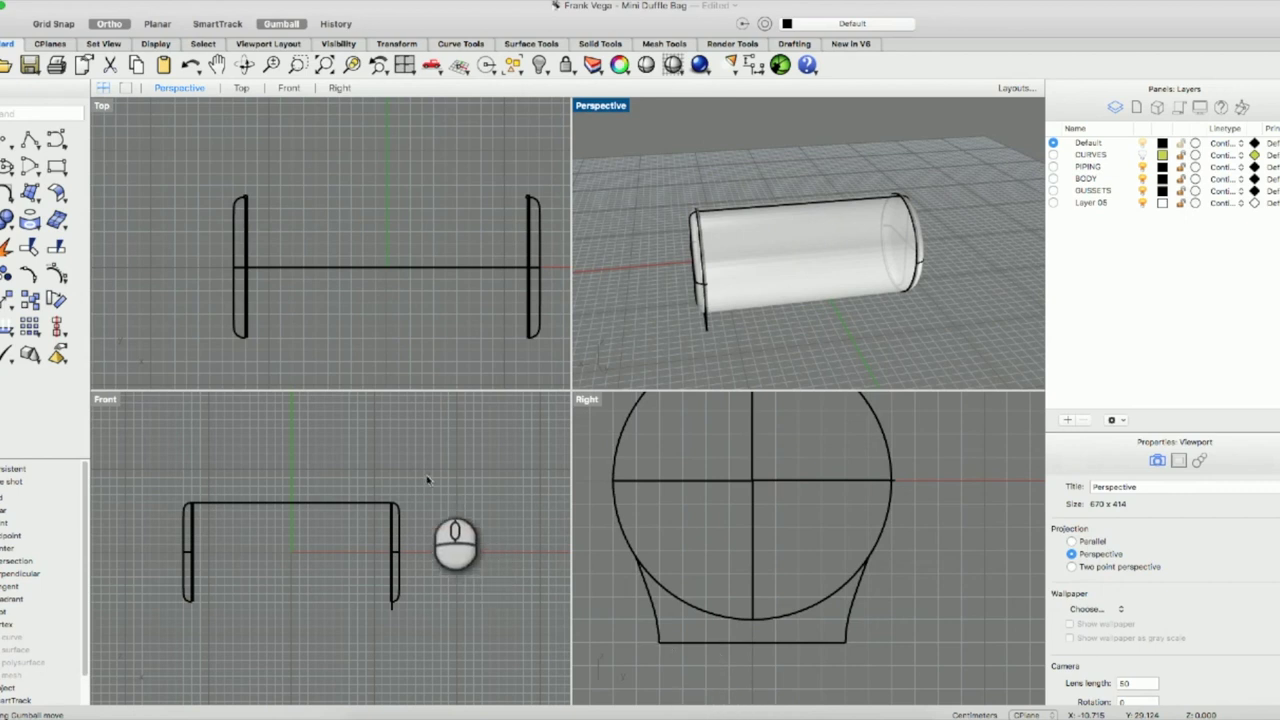
Try to lower the base profile's bottom line in the Right view and undo the move.
{"action": "left_click", "coordinate": [678, 645]}
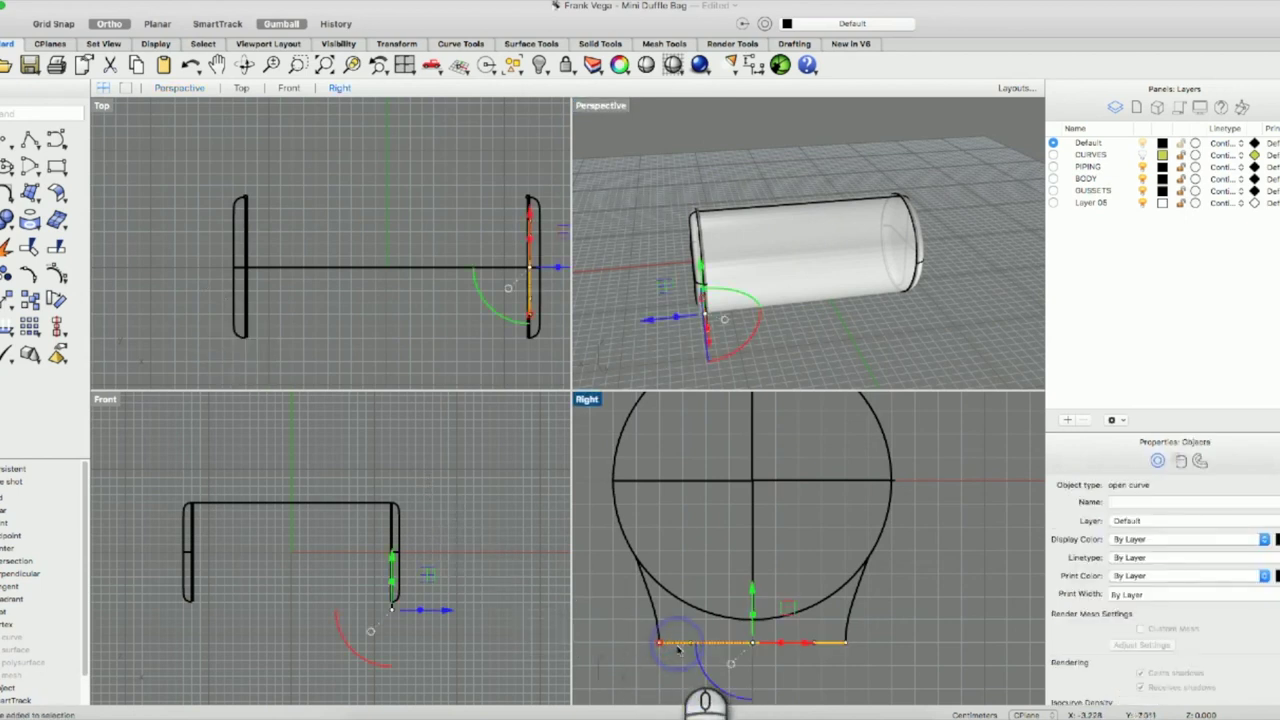
{"action": "left_click", "coordinate": [650, 668]}
{"action": "left_click", "coordinate": [747, 645]}
{"action": "left_click_drag", "start_coordinate": [747, 645], "coordinate": [750, 668]}
{"action": "key", "text": "super+z"}
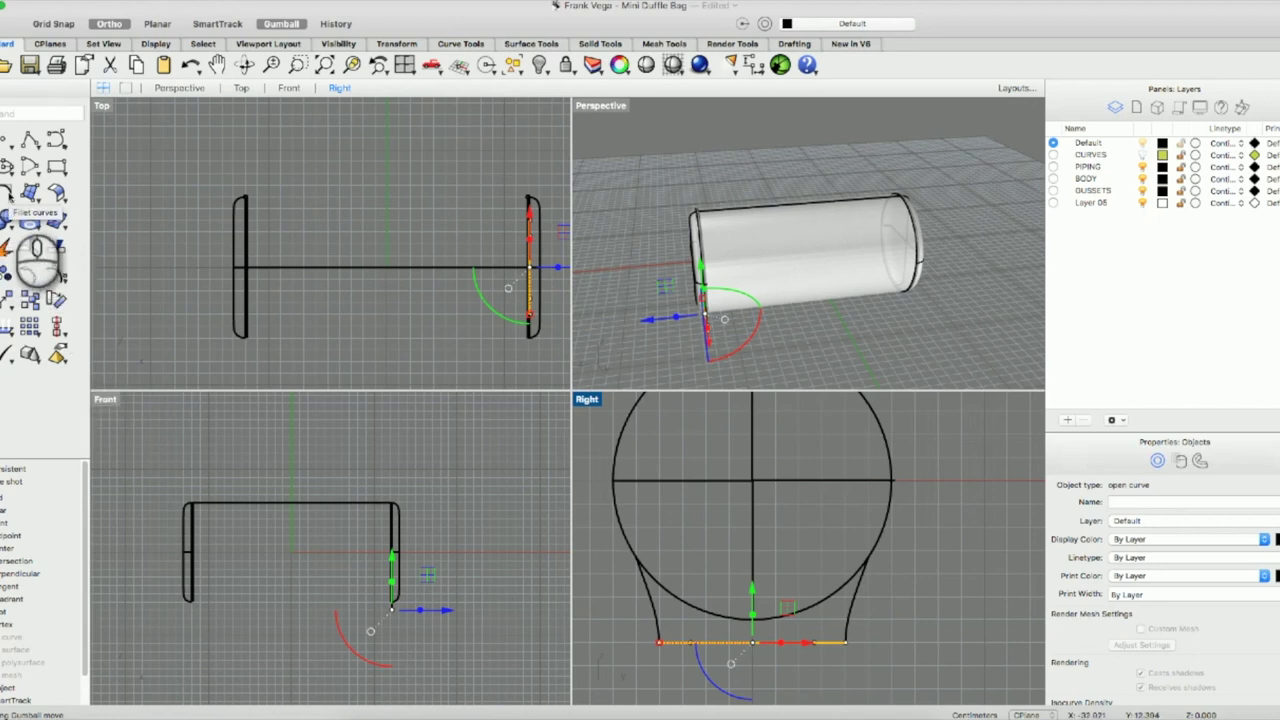
Try to fillet both lower corners of the base profile, inspect the resulting curves, and undo the fillets.
{"action": "left_click", "coordinate": [9, 194]}
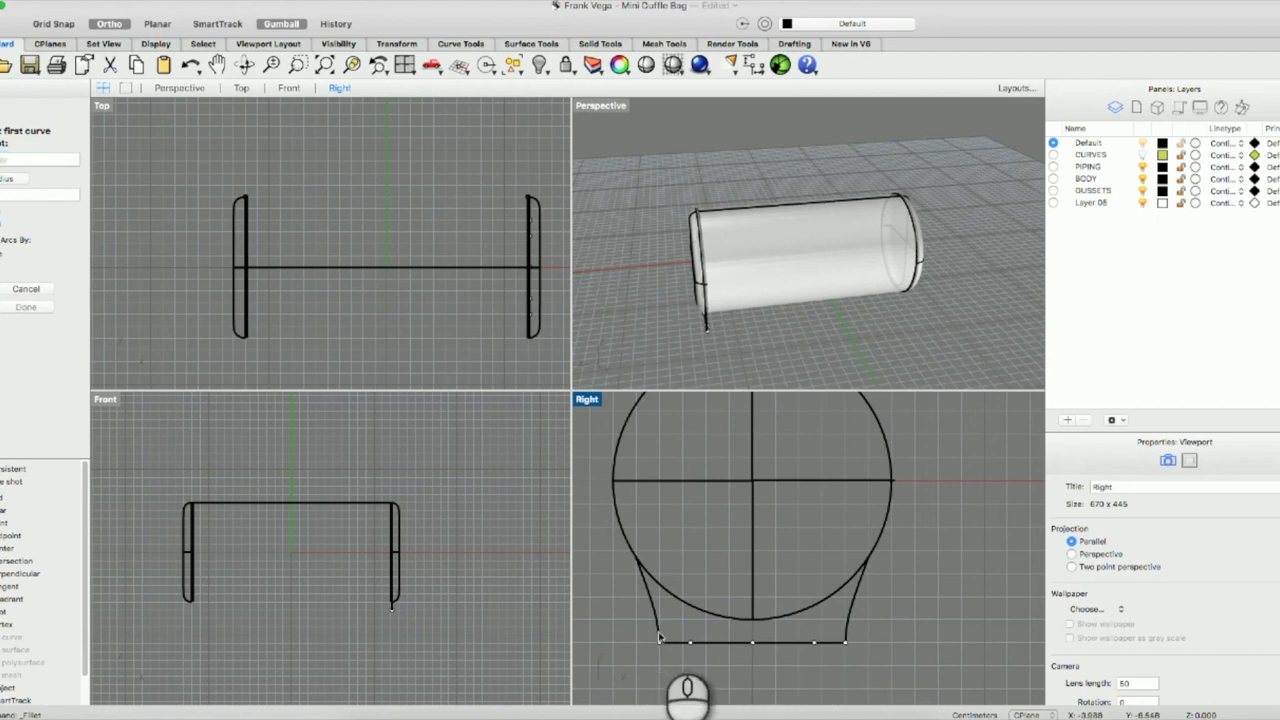
{"action": "left_click", "coordinate": [665, 638]}
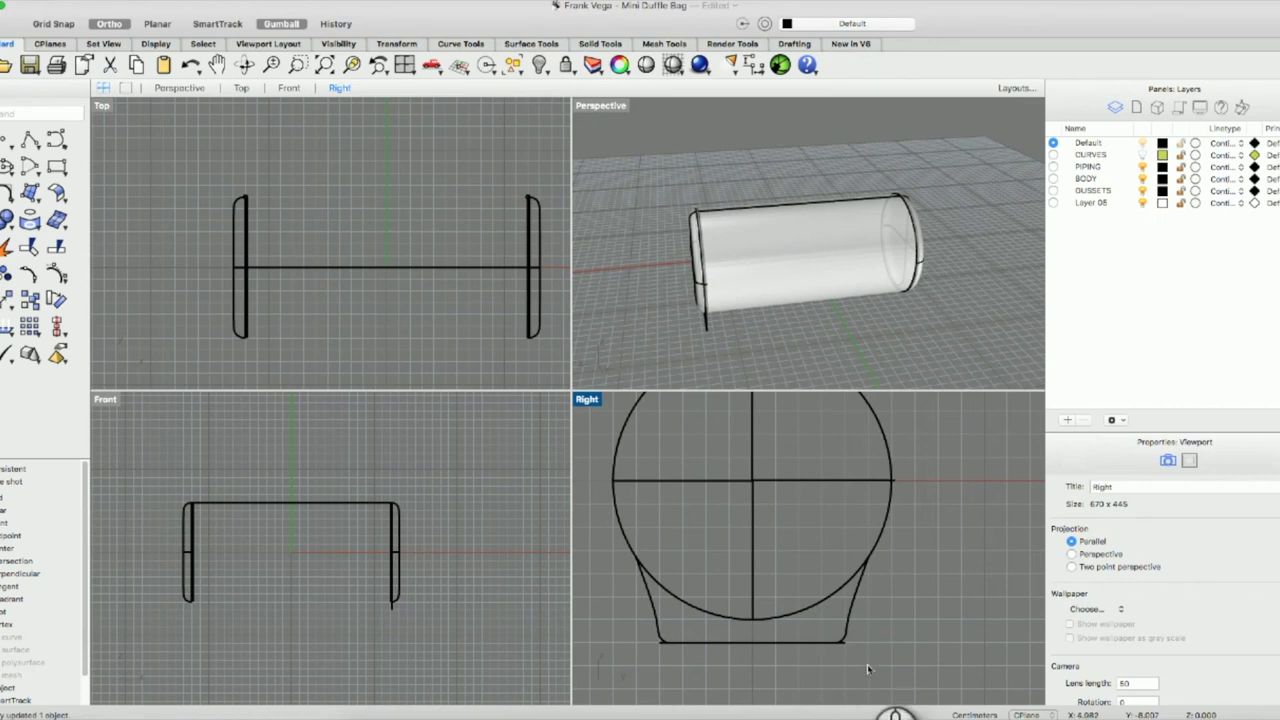
{"action": "left_click", "coordinate": [852, 613]}
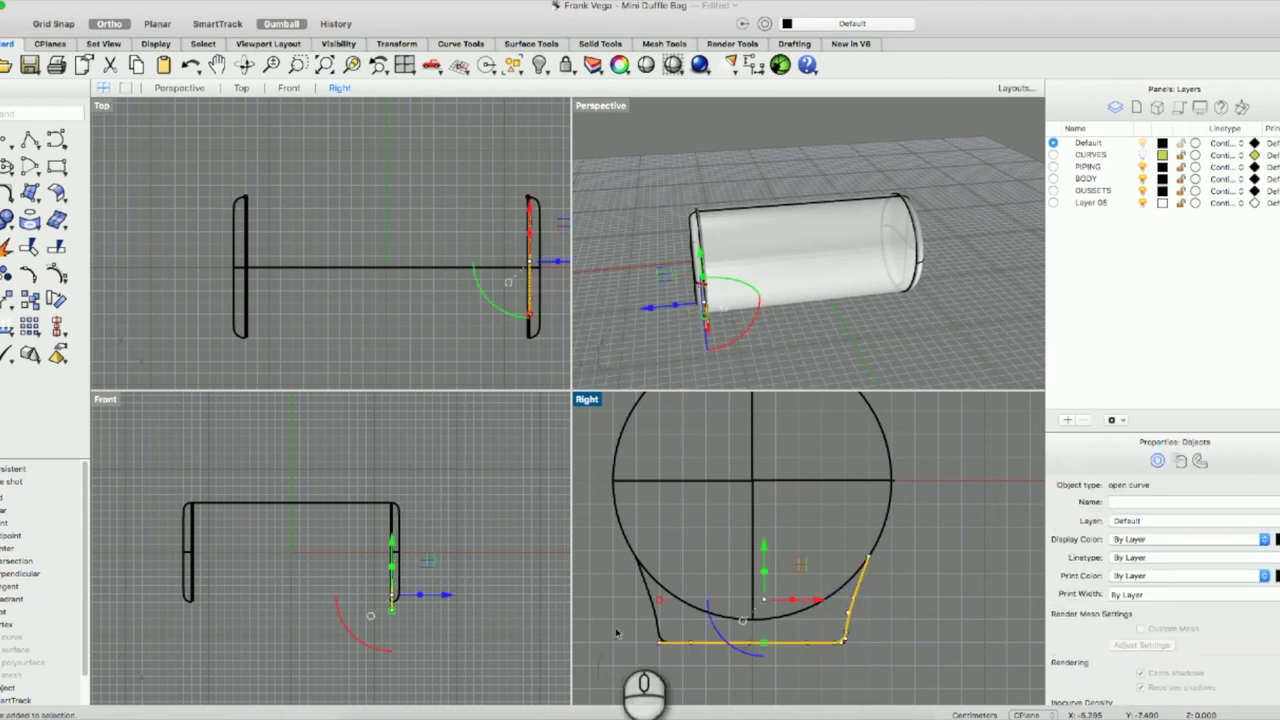
{"action": "left_click", "coordinate": [655, 617]}
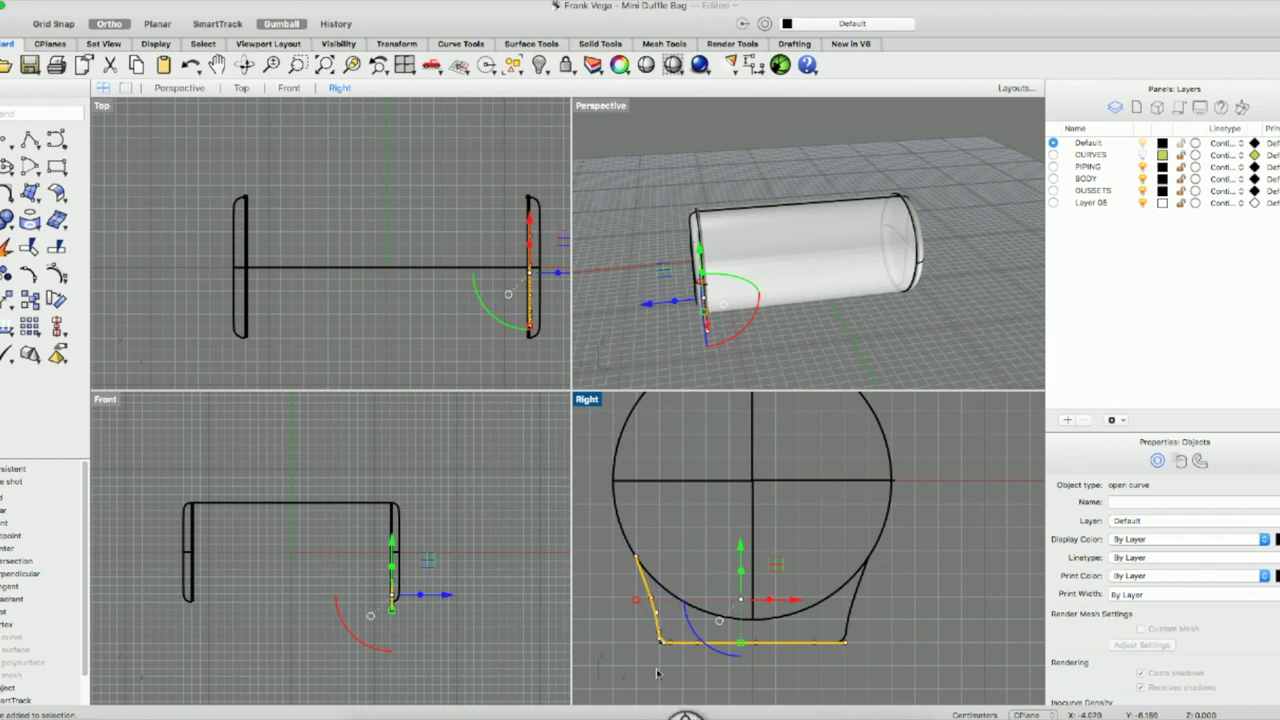
{"action": "left_click", "coordinate": [654, 652]}
{"action": "left_click", "coordinate": [654, 652]}
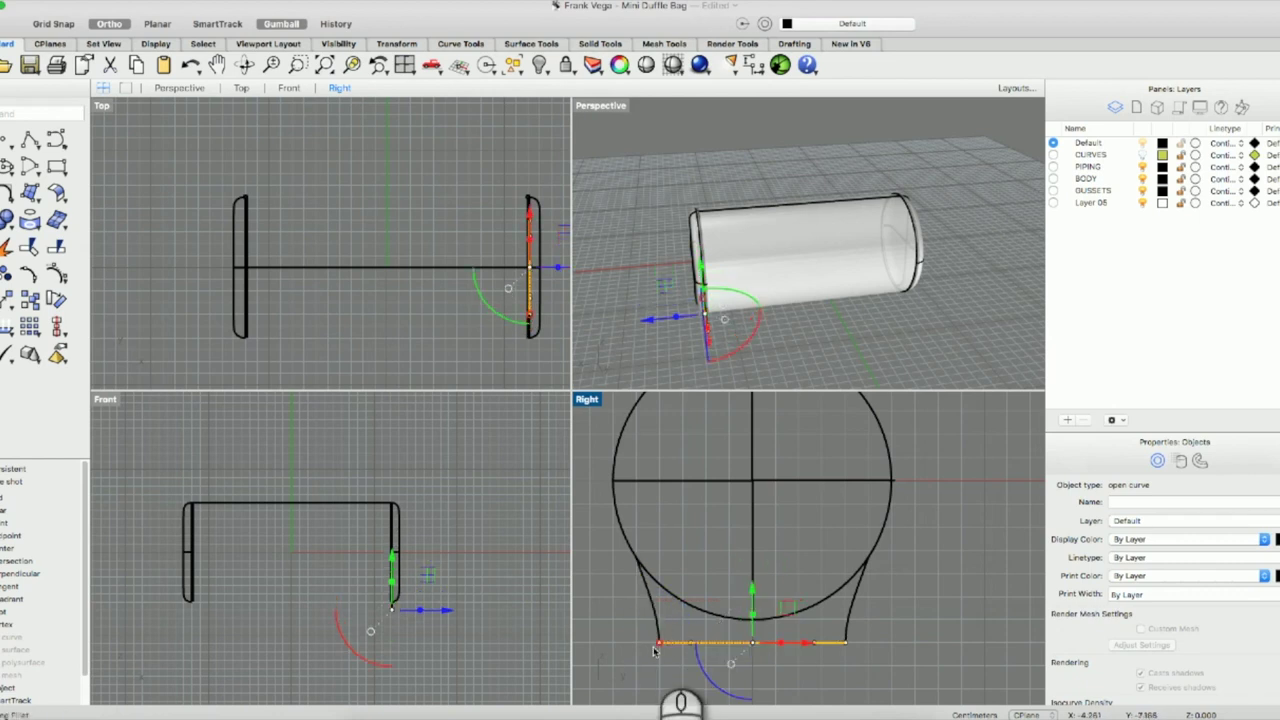
Try moving the bottom line apart from the base profile's side curves once more, undo it, and clear the selection.
{"action": "left_click", "coordinate": [618, 598]}
{"action": "left_click", "coordinate": [724, 643]}
{"action": "left_click", "coordinate": [756, 594]}
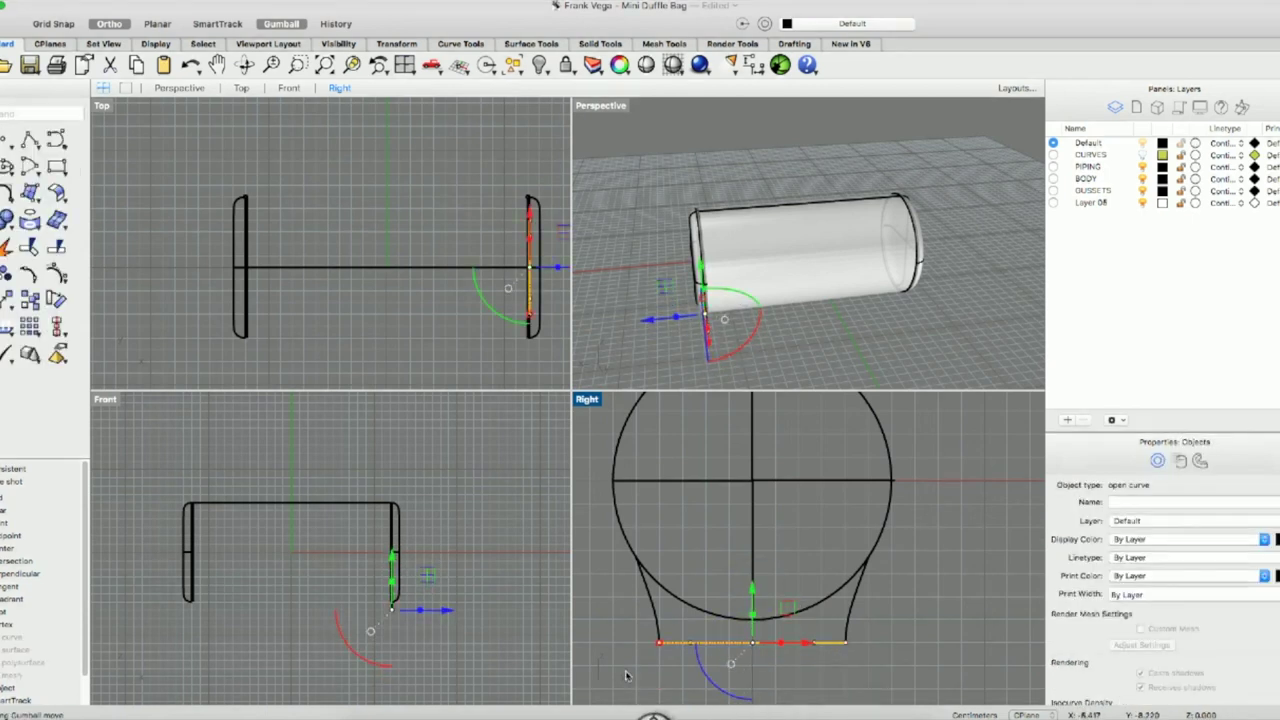
{"action": "left_click", "coordinate": [780, 662]}
Join the base profile's two side curves and bottom line into one open curve, accepting the broken history.
{"action": "left_click_drag", "start_coordinate": [876, 668], "coordinate": [620, 640]}
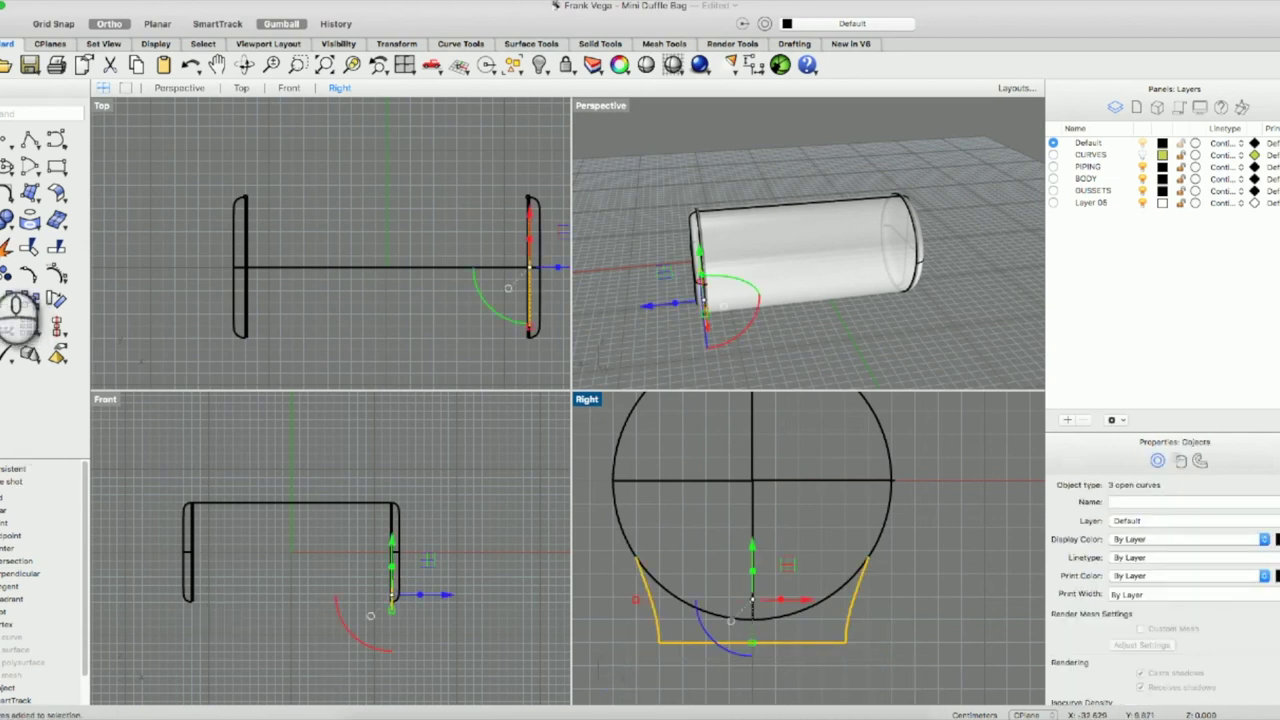
{"action": "left_click", "coordinate": [12, 305]}
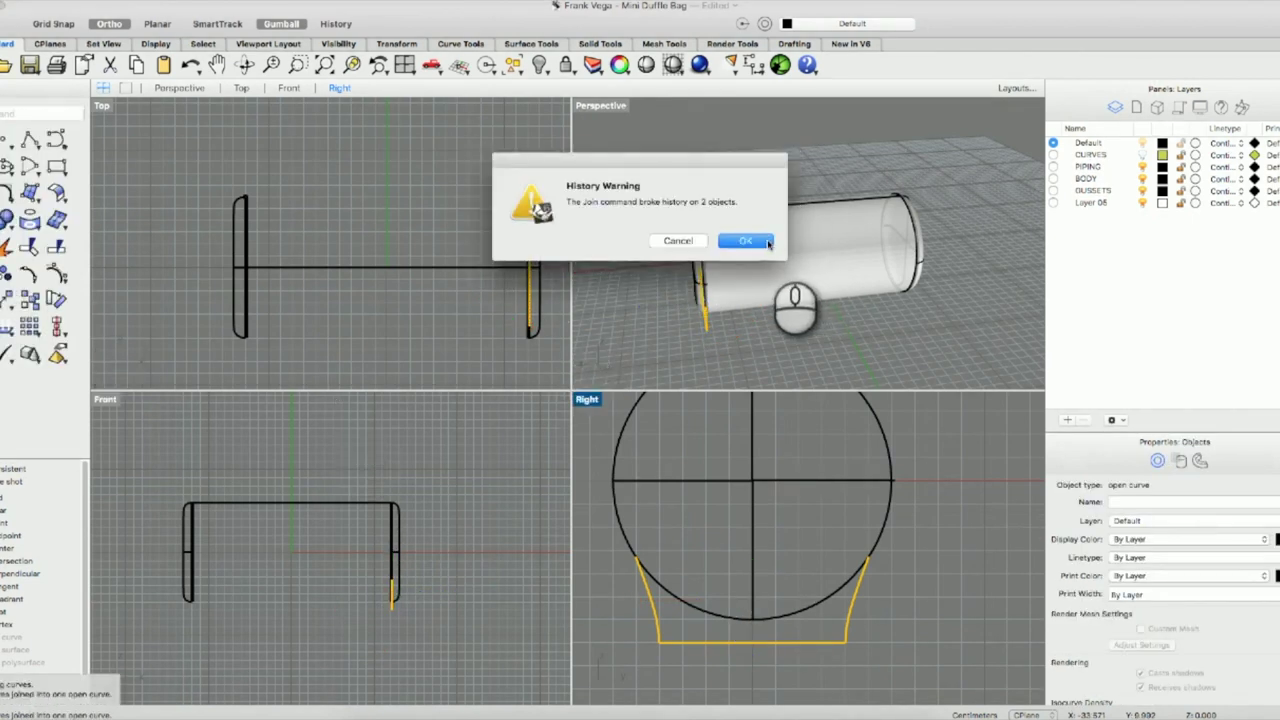
{"action": "left_click", "coordinate": [765, 241]}
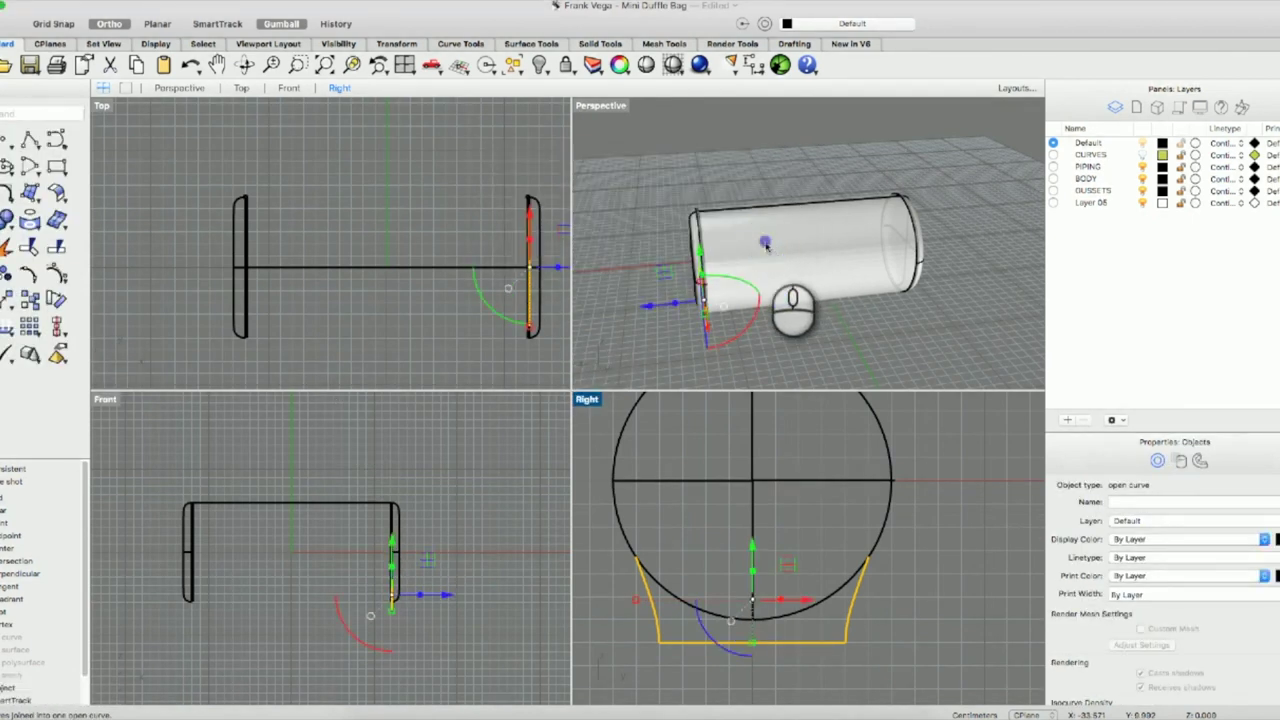
Try to move a control point of a cross-section curve around the bag body and undo the move.
{"action": "left_click", "coordinate": [845, 338]}
{"action": "left_click", "coordinate": [807, 267]}
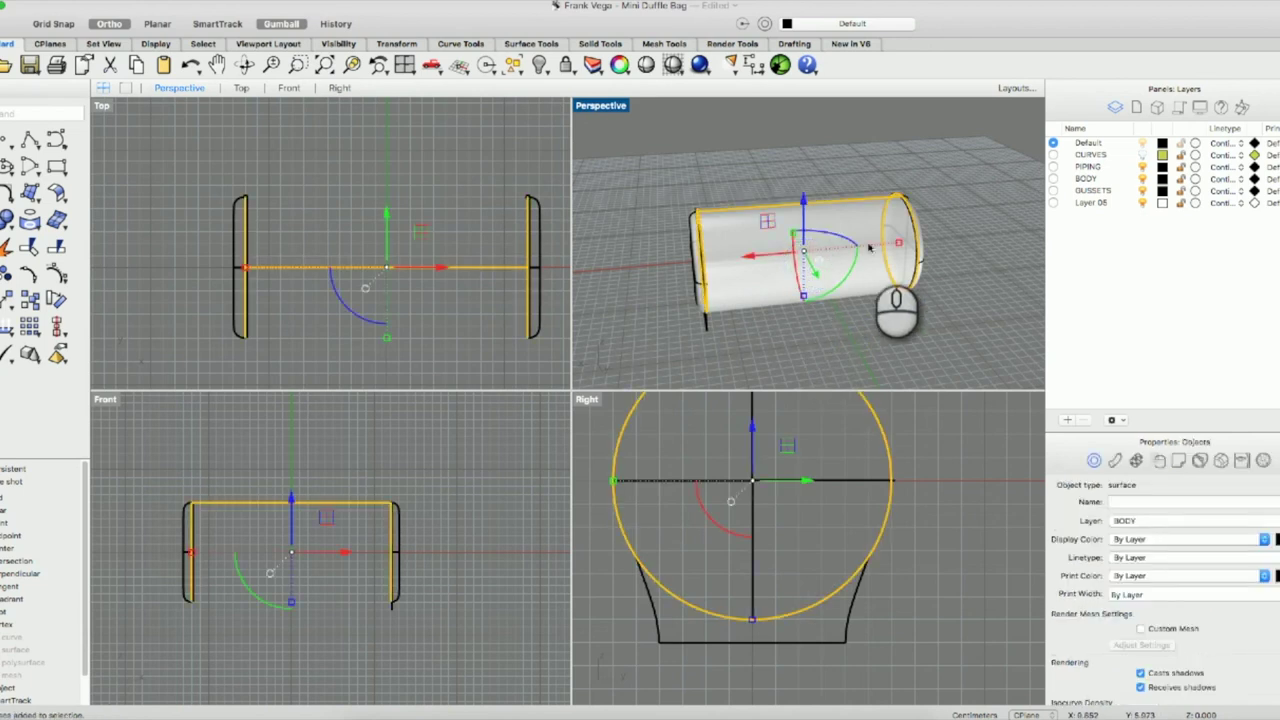
{"action": "key", "text": "F10"}
{"action": "left_click", "coordinate": [752, 210]}
{"action": "left_click_drag", "start_coordinate": [752, 195], "coordinate": [748, 175]}
{"action": "key", "text": "super+z"}
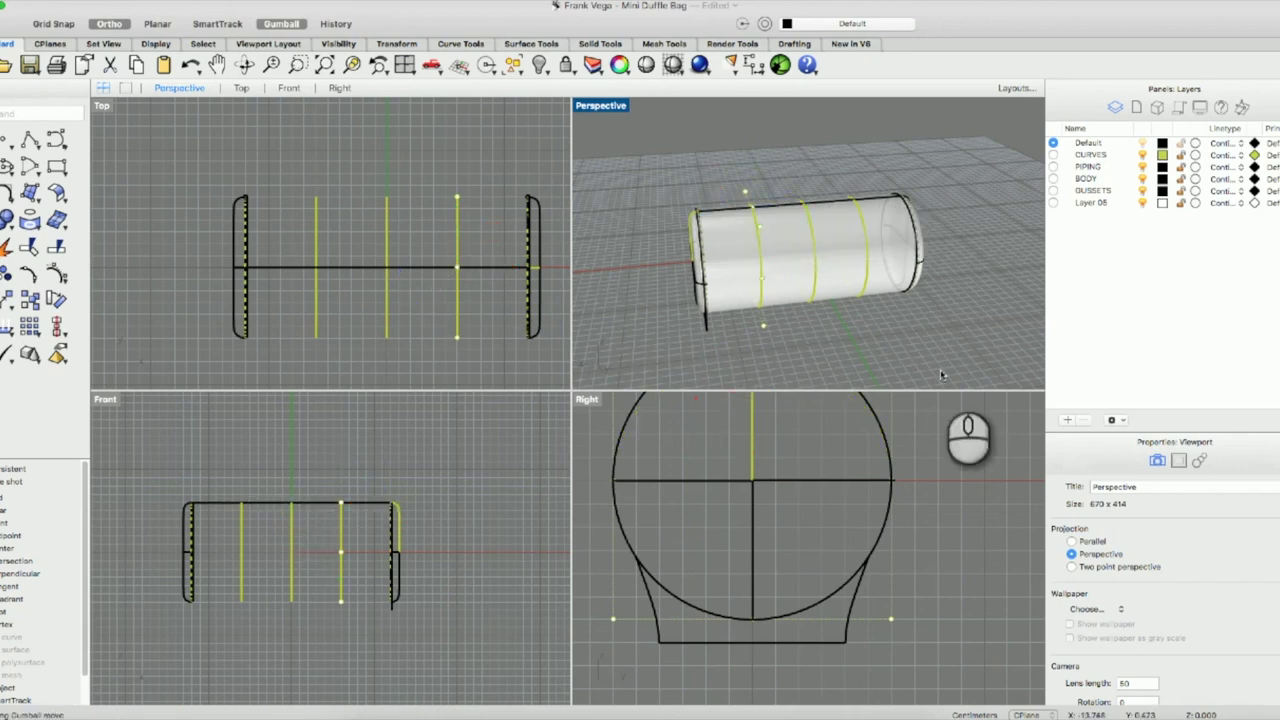
Fillet both lower corners of the joined base profile in the Right view.
{"action": "right_click", "coordinate": [620, 635]}
{"action": "mouse_move", "coordinate": [674, 339]}
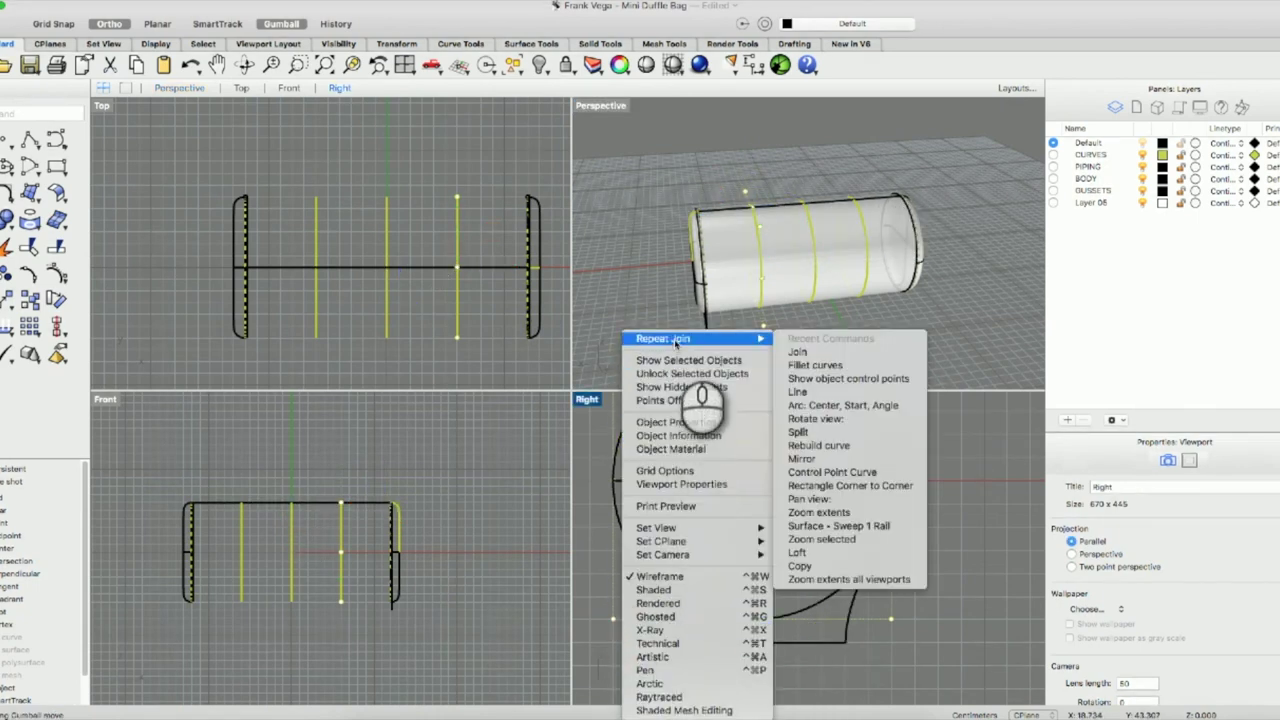
{"action": "left_click", "coordinate": [810, 366]}
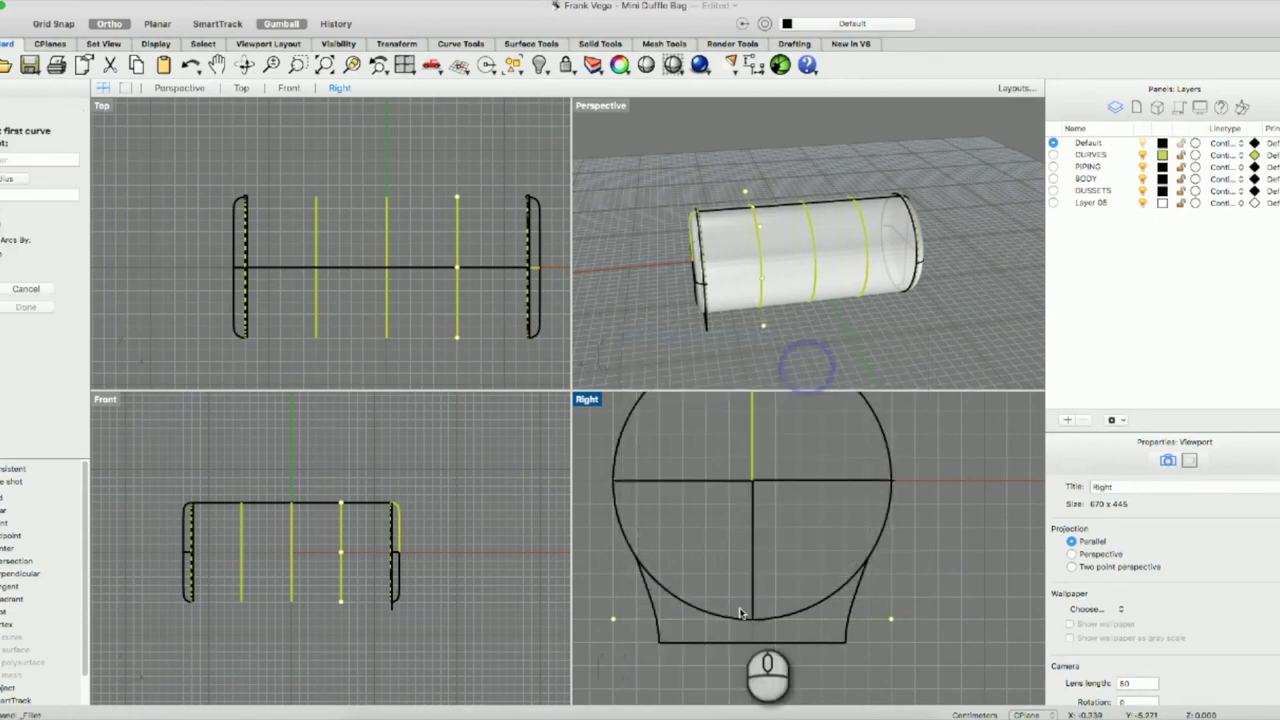
{"action": "left_click", "coordinate": [660, 632]}
{"action": "left_click", "coordinate": [670, 643]}
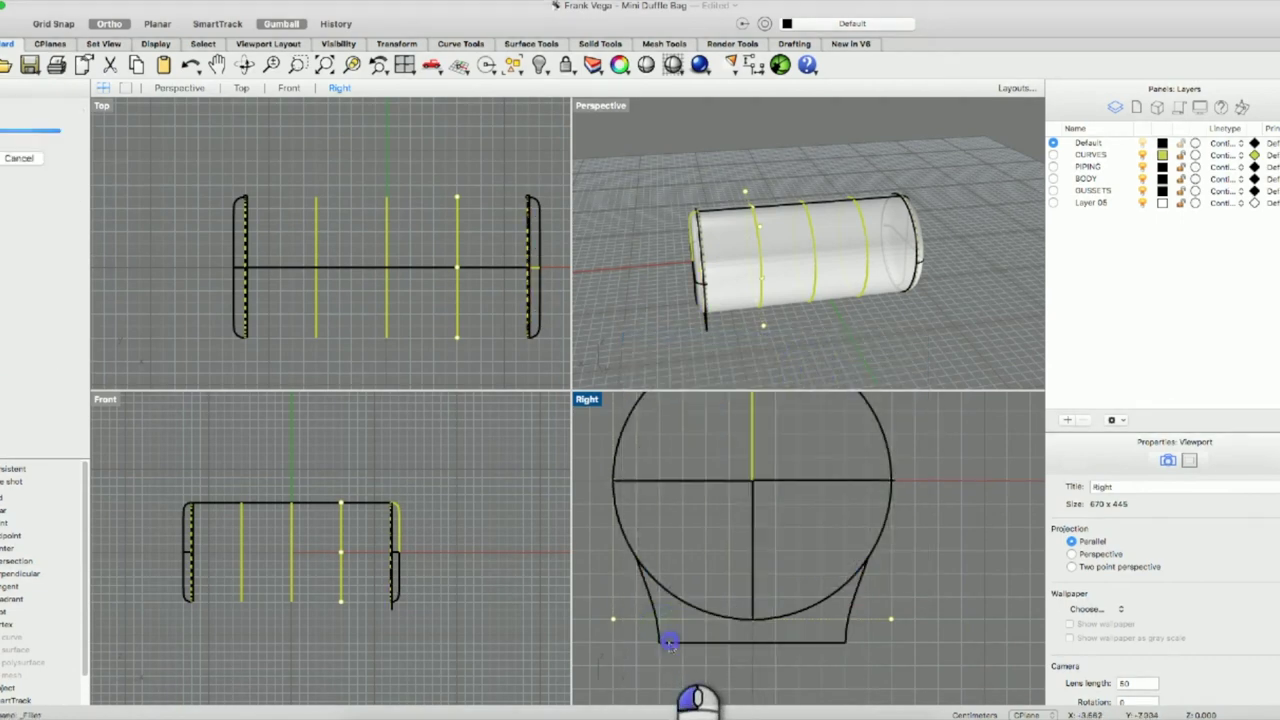
{"action": "left_click", "coordinate": [848, 630]}
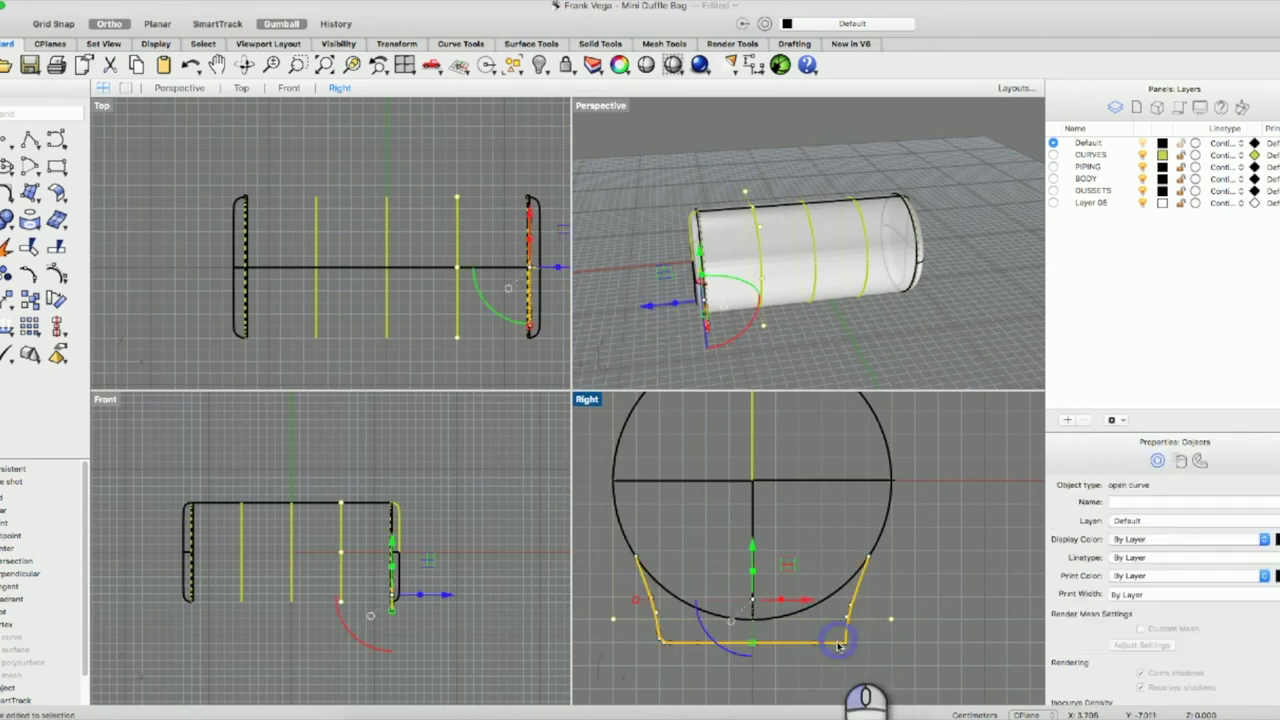
{"action": "right_click", "coordinate": [876, 658]}
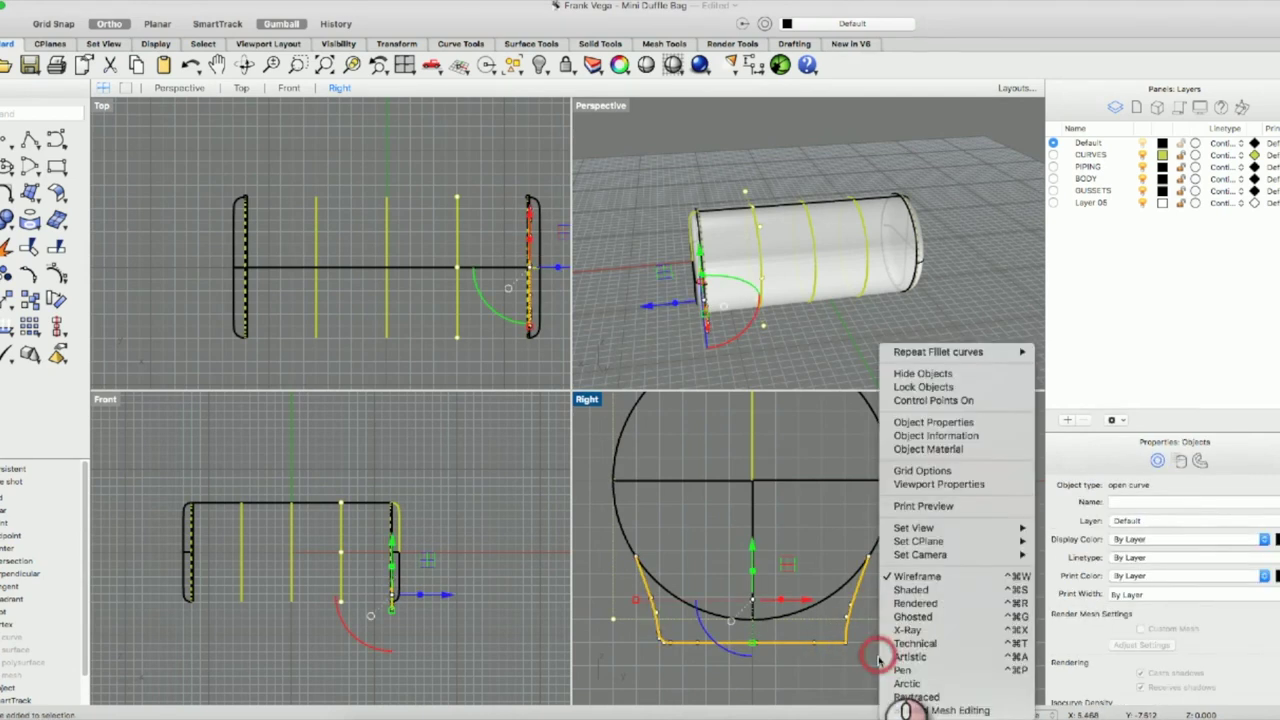
{"action": "left_click", "coordinate": [940, 353]}
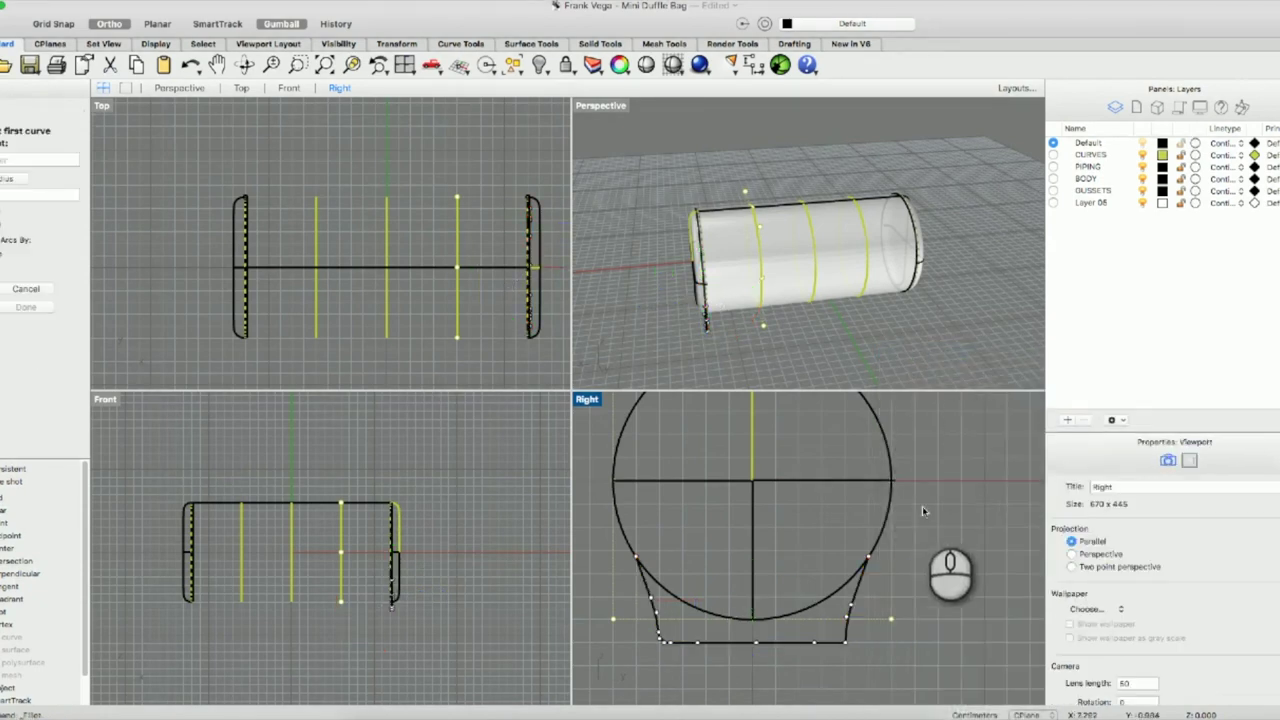
{"action": "left_click", "coordinate": [846, 630]}
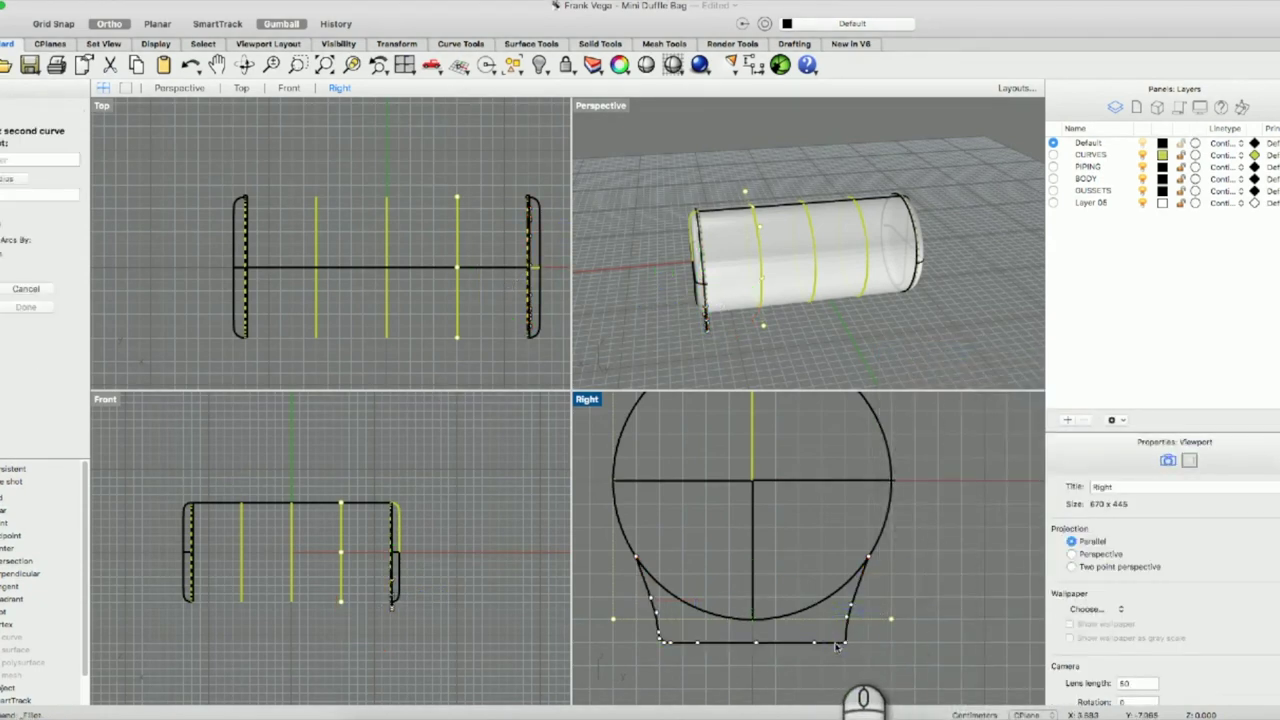
{"action": "left_click", "coordinate": [836, 644]}
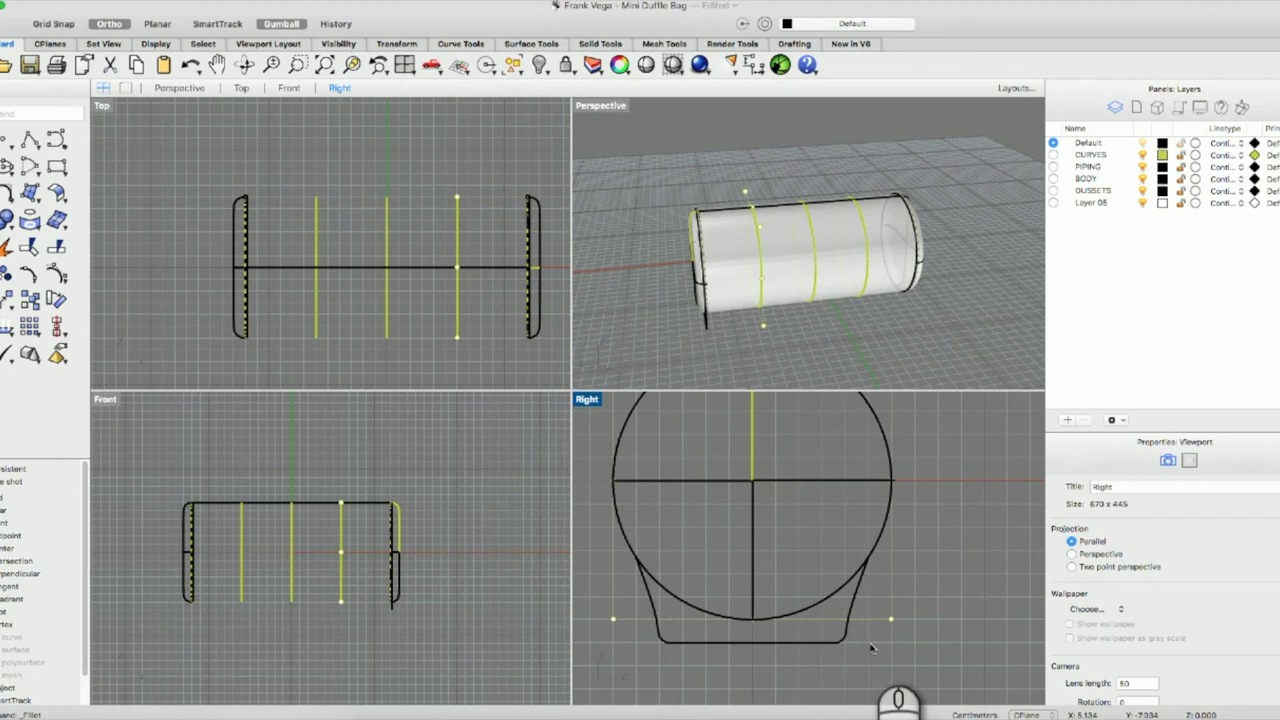
Show the base profile's control points, try raising the middle point of its bottom edge, and undo the move.
{"action": "left_click", "coordinate": [753, 643]}
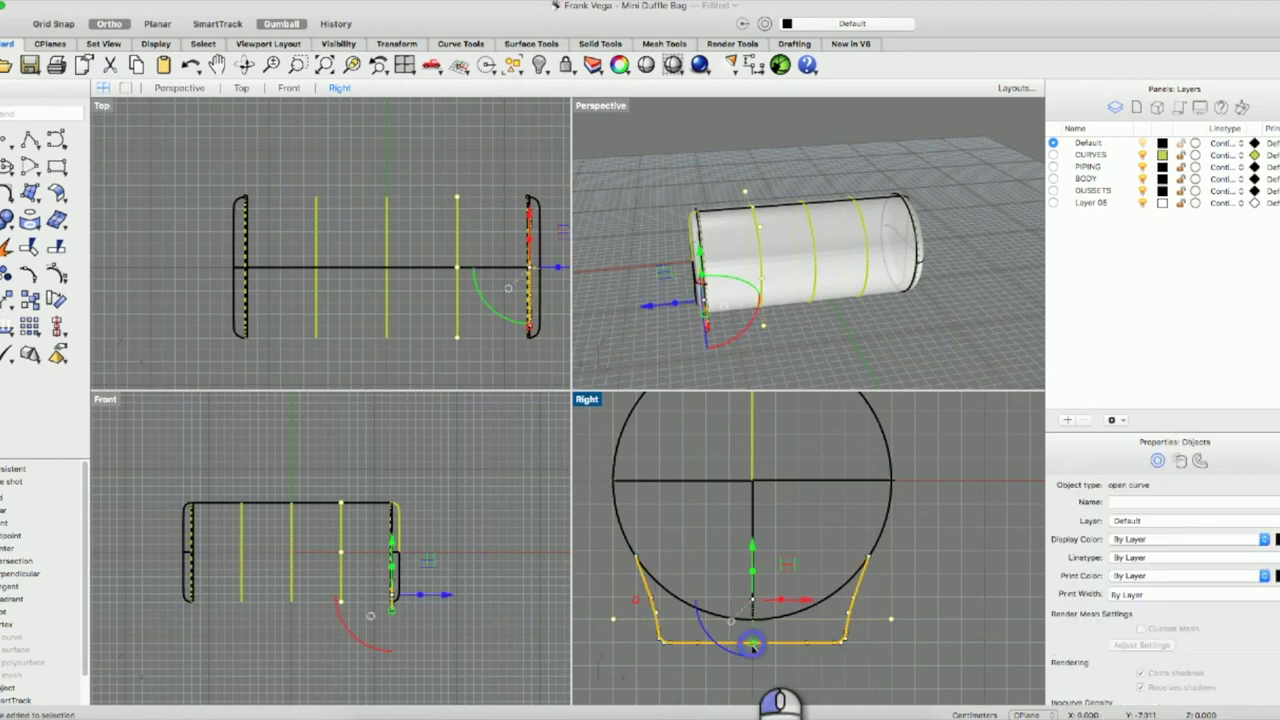
{"action": "left_click", "coordinate": [808, 643]}
{"action": "left_click", "coordinate": [755, 648]}
{"action": "scroll", "coordinate": [768, 660], "scroll_direction": "up", "scroll_amount": 3}
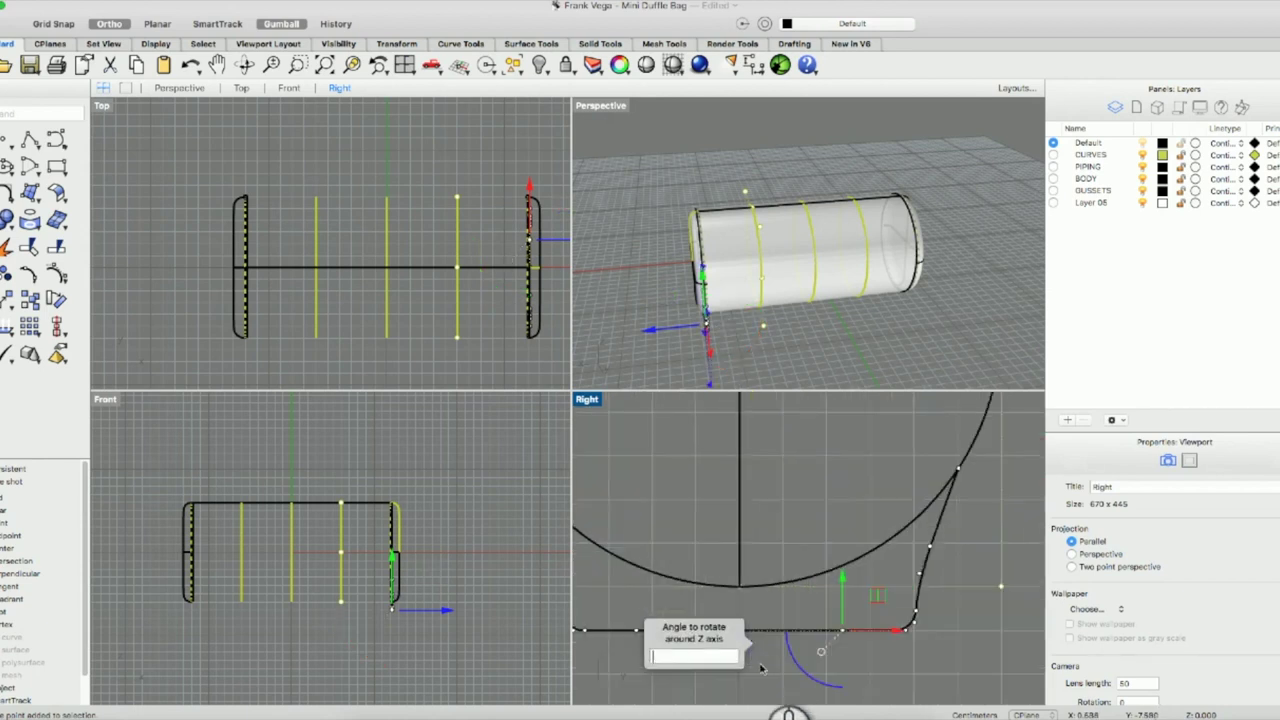
{"action": "left_click", "coordinate": [768, 660]}
{"action": "left_click", "coordinate": [884, 630]}
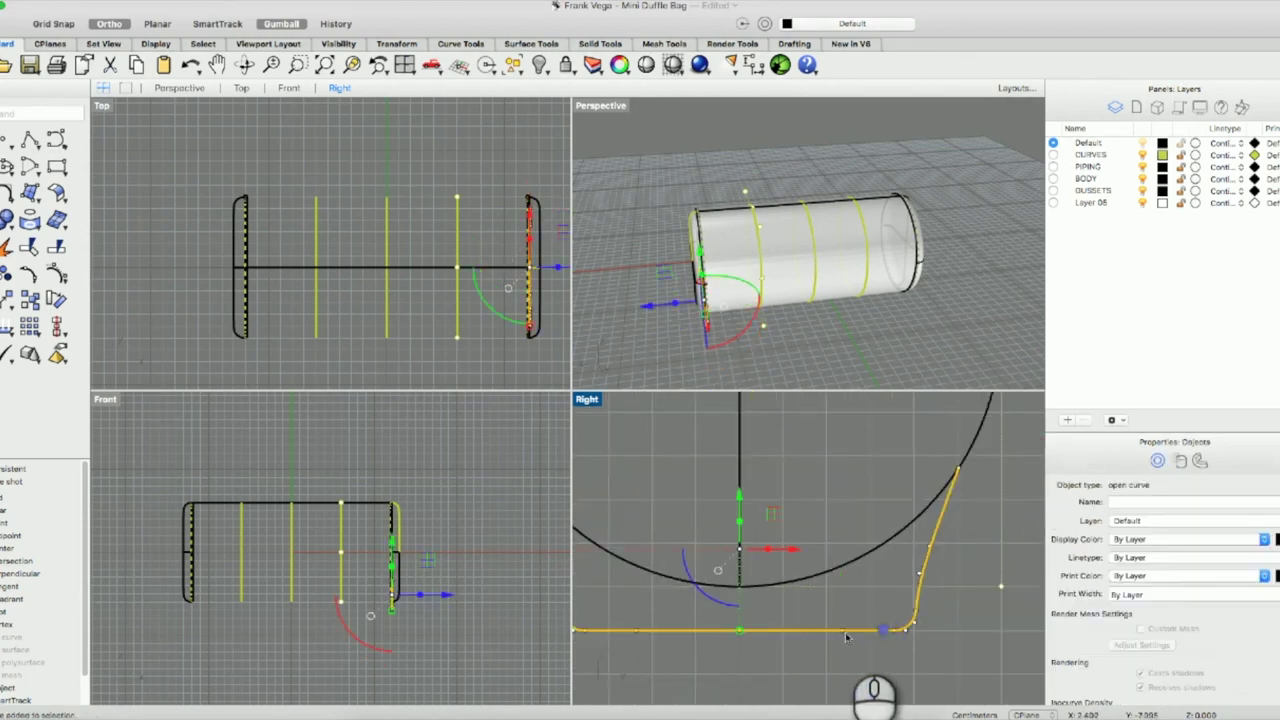
{"action": "key", "text": "F10"}
{"action": "left_click", "coordinate": [842, 630]}
{"action": "left_click_drag", "start_coordinate": [740, 633], "coordinate": [739, 532]}
{"action": "key", "text": "Escape"}
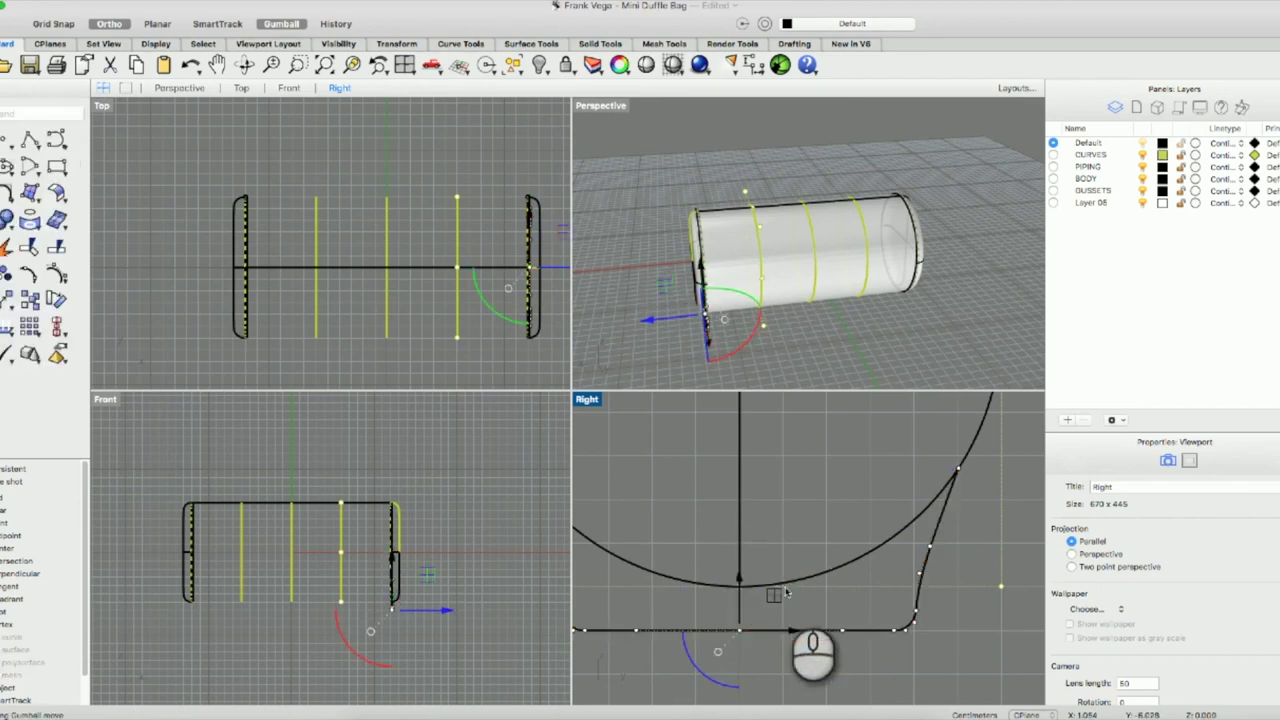
{"action": "left_click", "coordinate": [812, 631]}
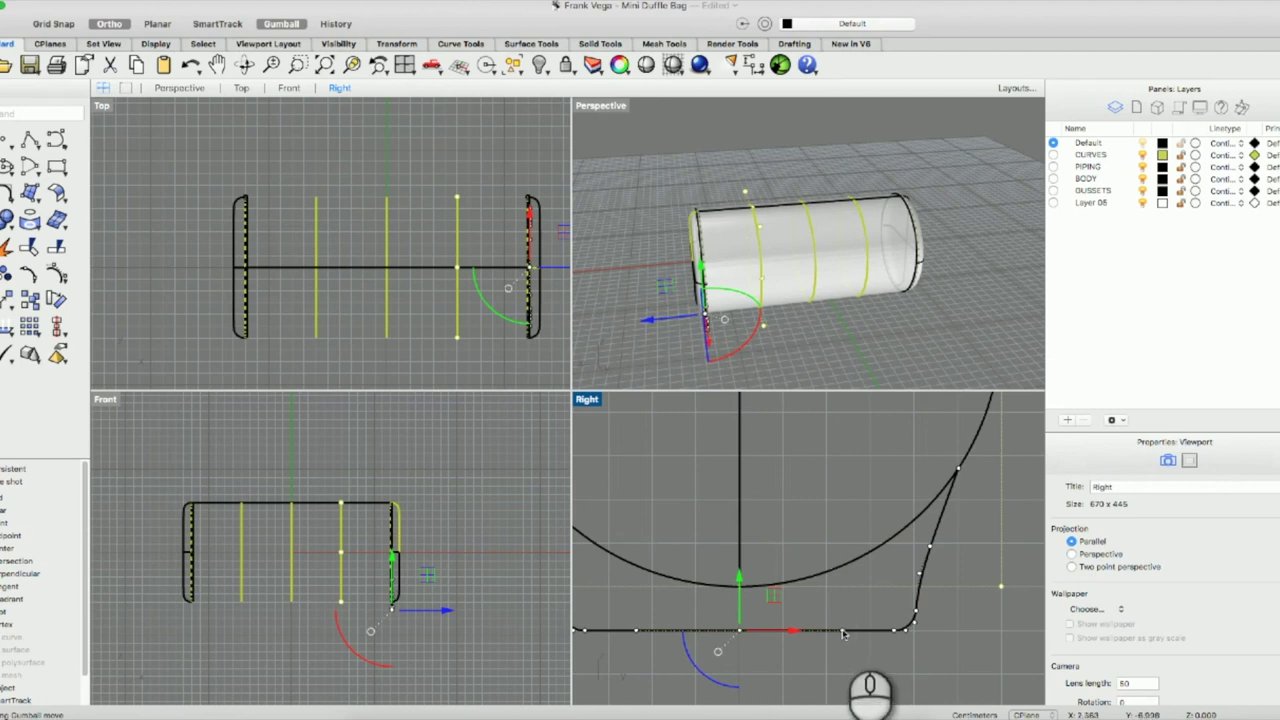
{"action": "scroll", "coordinate": [843, 632], "scroll_direction": "down", "scroll_amount": 5}
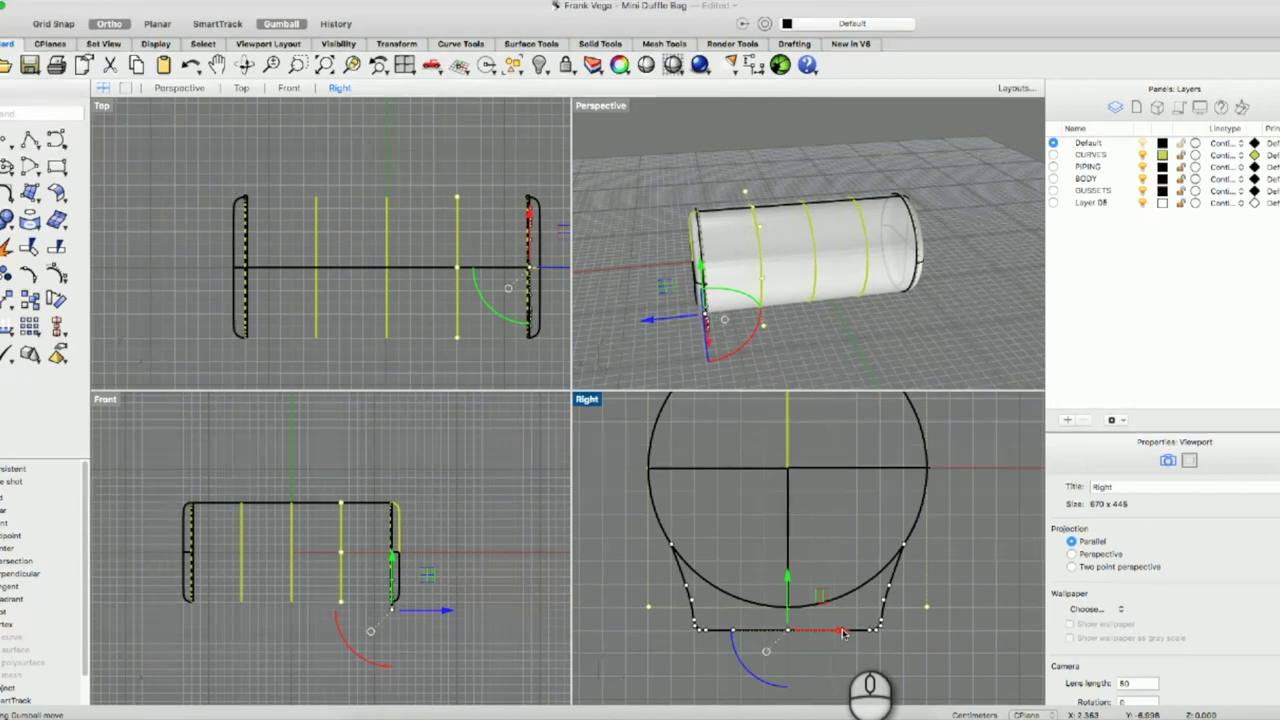
Select the whole base profile, try shifting it toward the bag's middle in the Top view, and undo the shift.
{"action": "left_click", "coordinate": [848, 635]}
{"action": "left_click", "coordinate": [853, 630]}
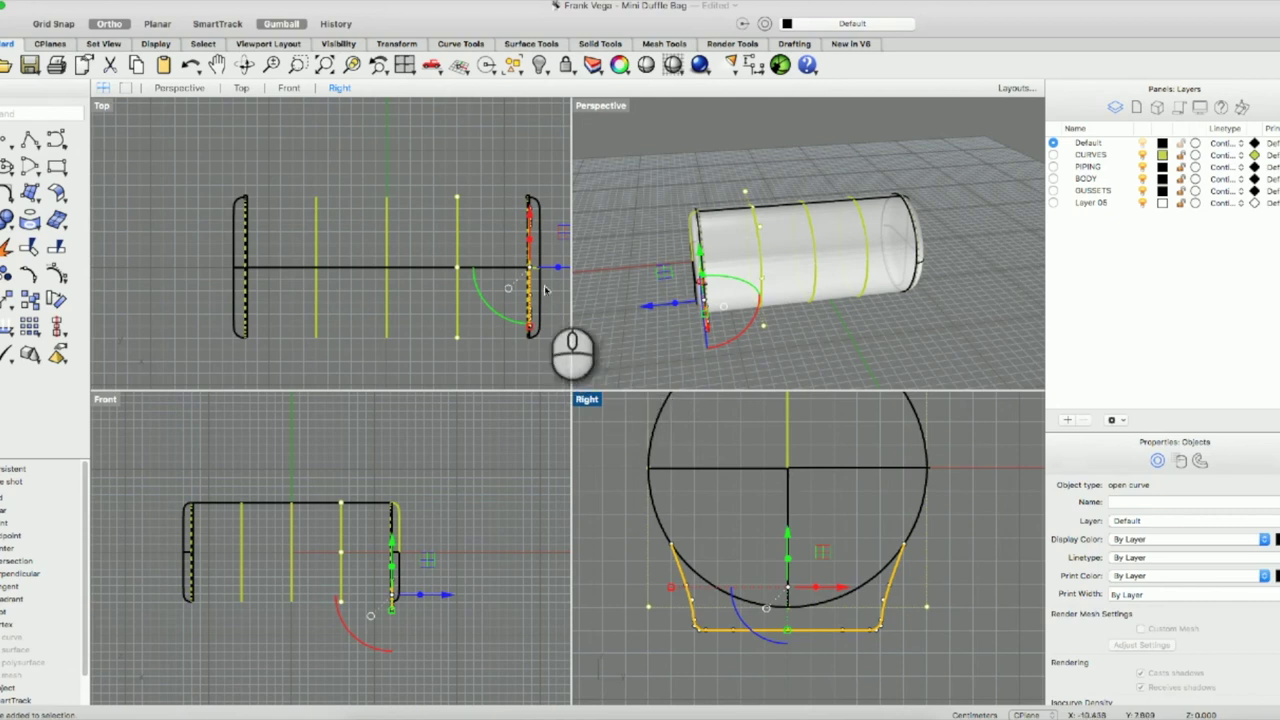
{"action": "left_click_drag", "start_coordinate": [549, 268], "coordinate": [410, 270]}
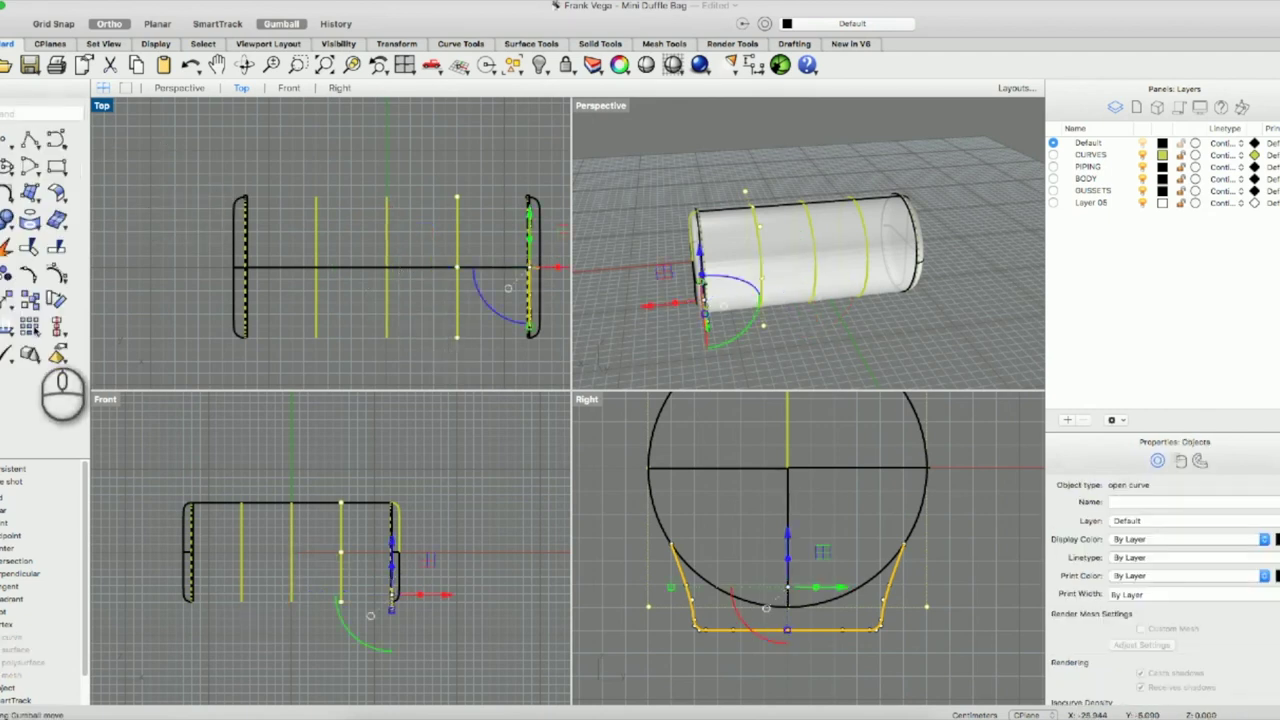
Try to move the base profile from its bottom midpoint to the circle's centre with the Move command, and undo it.
{"action": "left_click", "coordinate": [7, 297]}
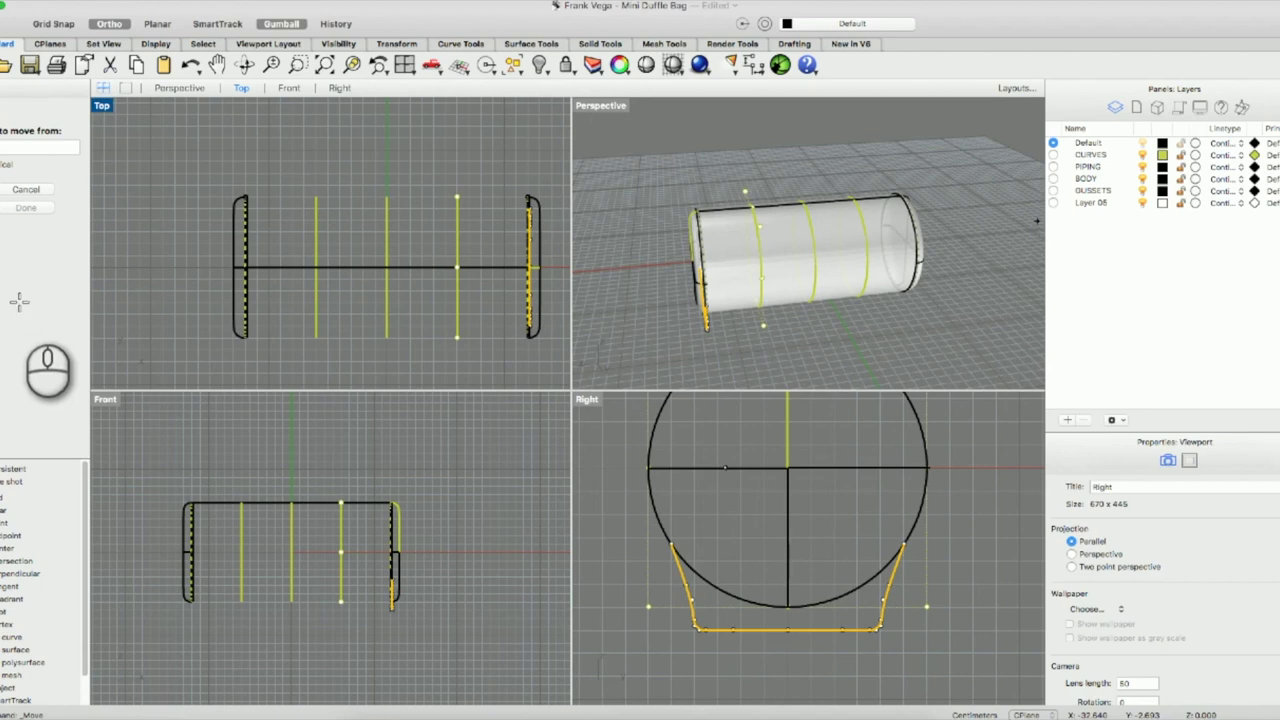
{"action": "left_click", "coordinate": [787, 628]}
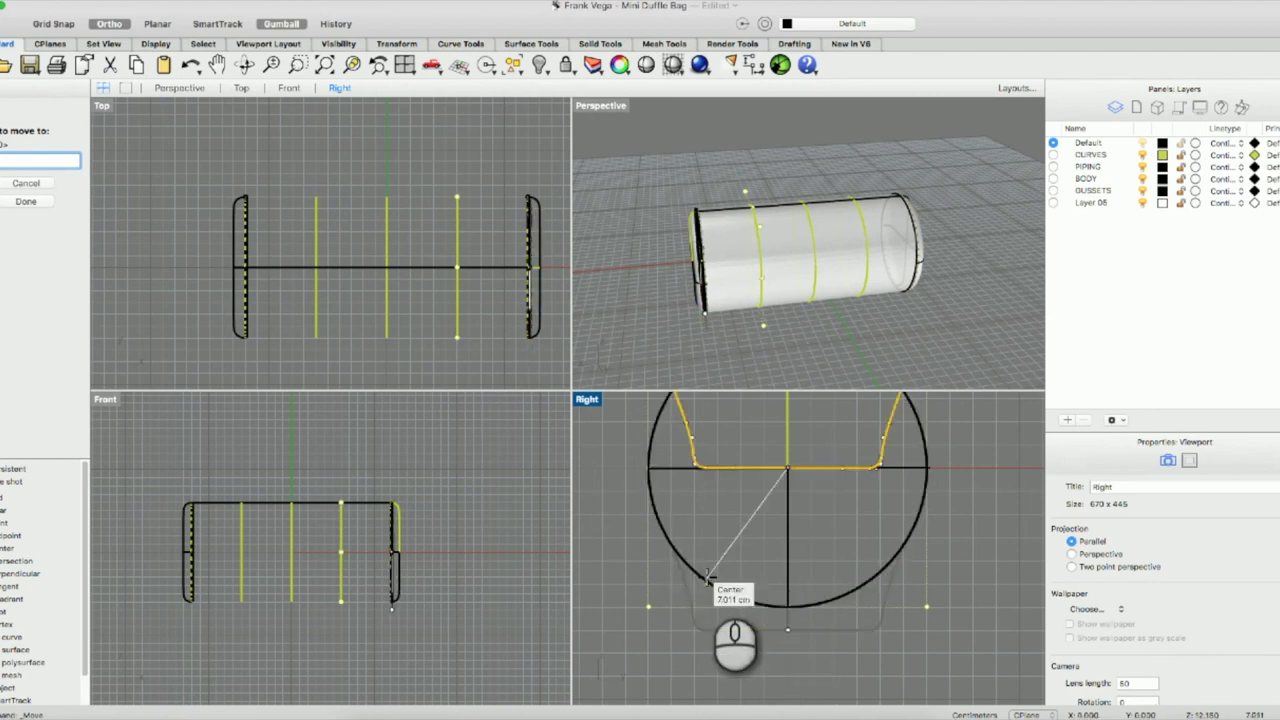
{"action": "left_click", "coordinate": [787, 467]}
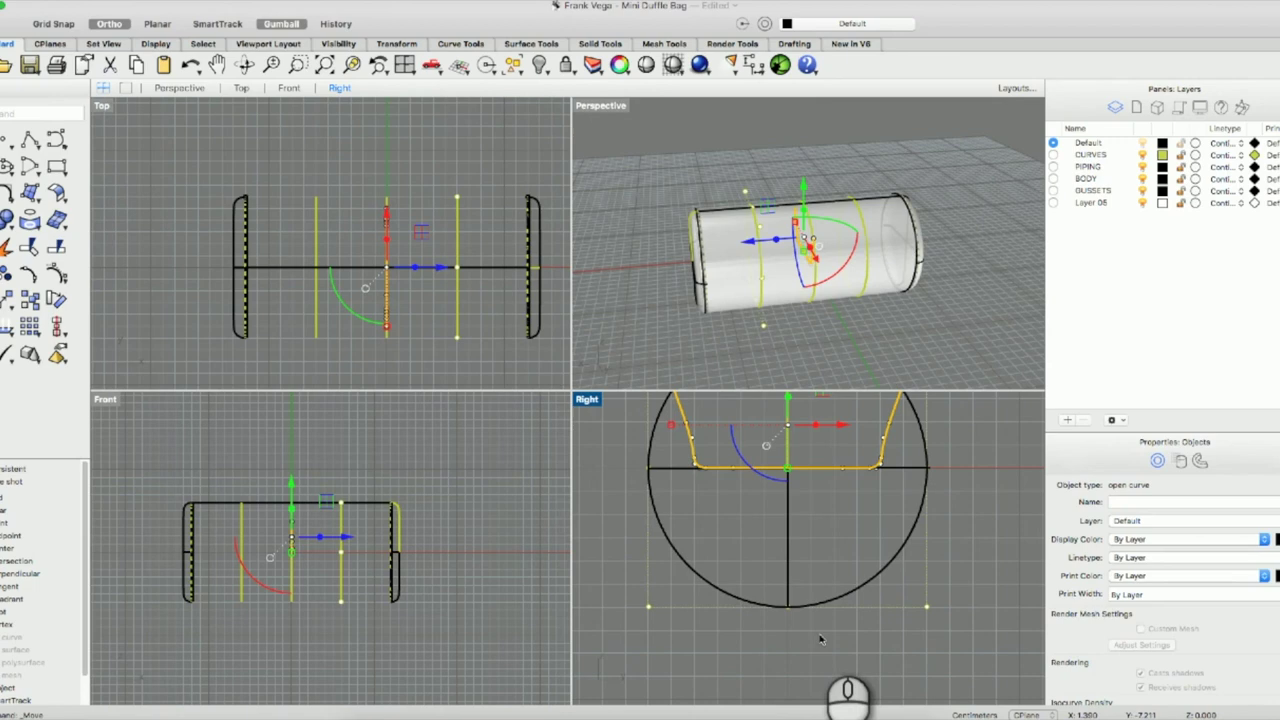
{"action": "key", "text": "super+z"}
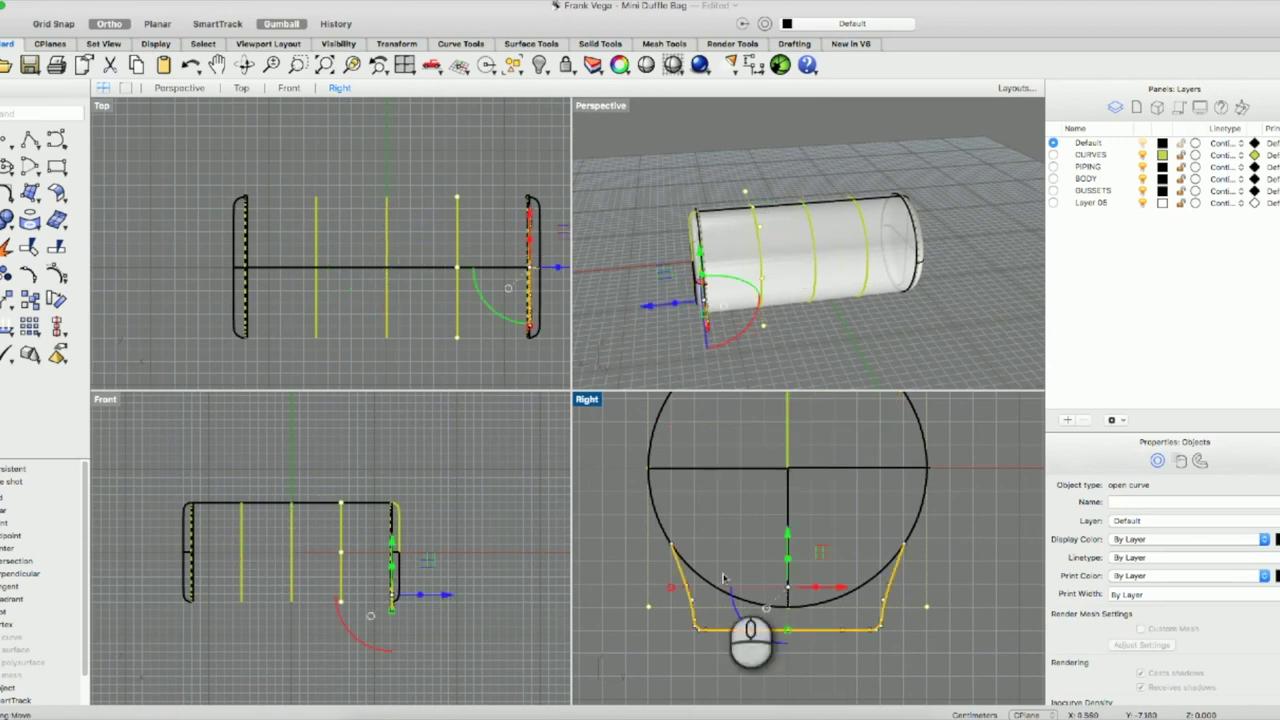
Move the base profile horizontally in the Front view onto the bag's central cross-section and clear the selection.
{"action": "double_click", "coordinate": [107, 402]}
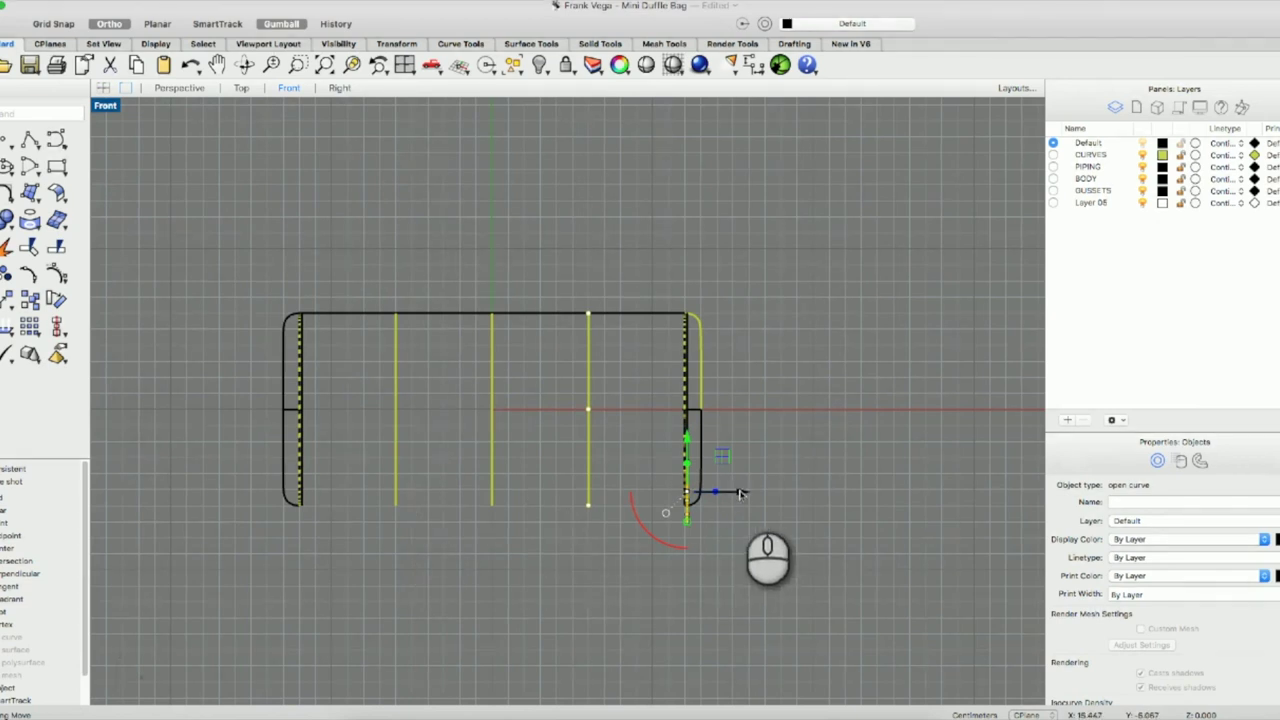
{"action": "left_click_drag", "start_coordinate": [740, 493], "coordinate": [544, 511]}
{"action": "left_click", "coordinate": [525, 550]}
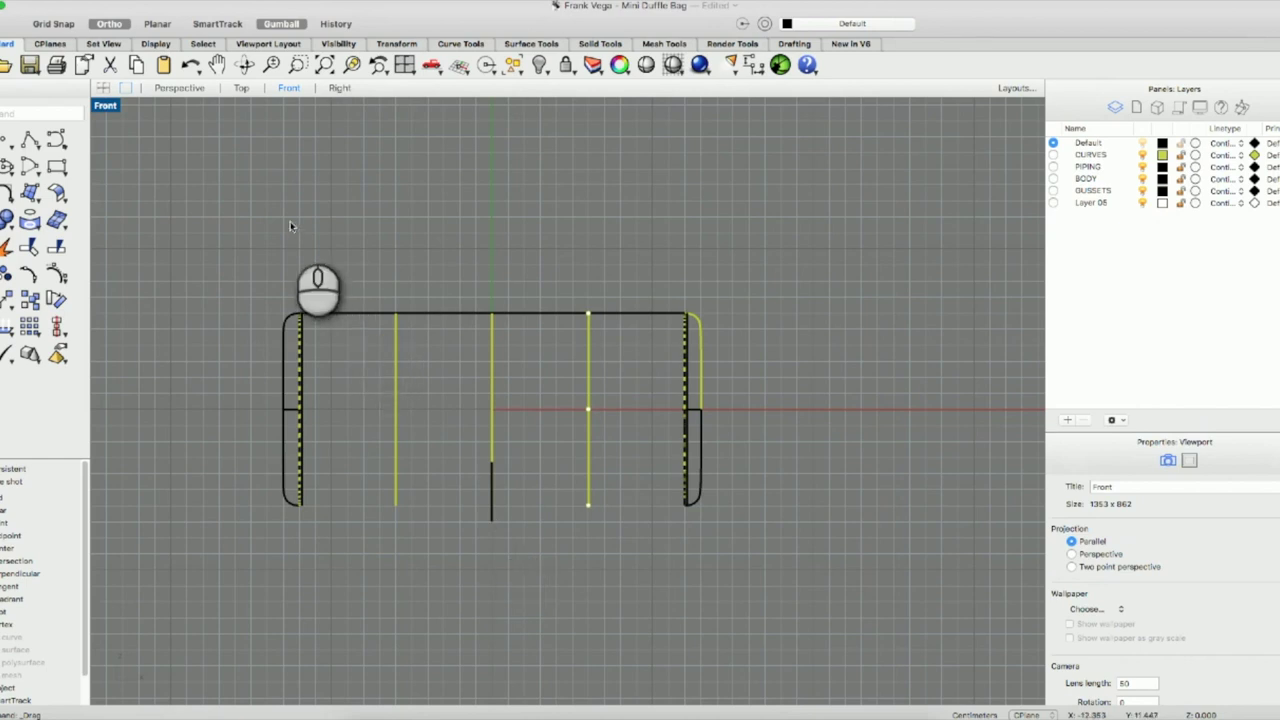
Examine the centred base profile beneath the bag body from another angle in the maximized Perspective view.
{"action": "double_click", "coordinate": [105, 106]}
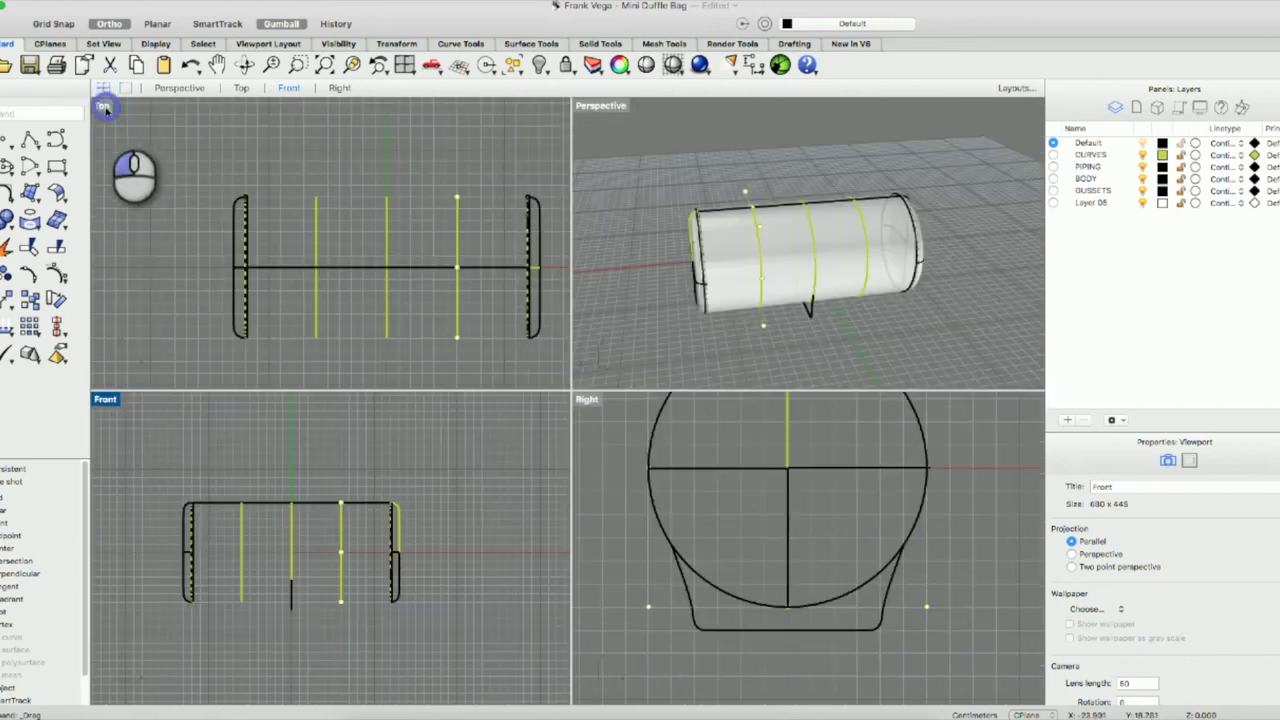
{"action": "double_click", "coordinate": [590, 106]}
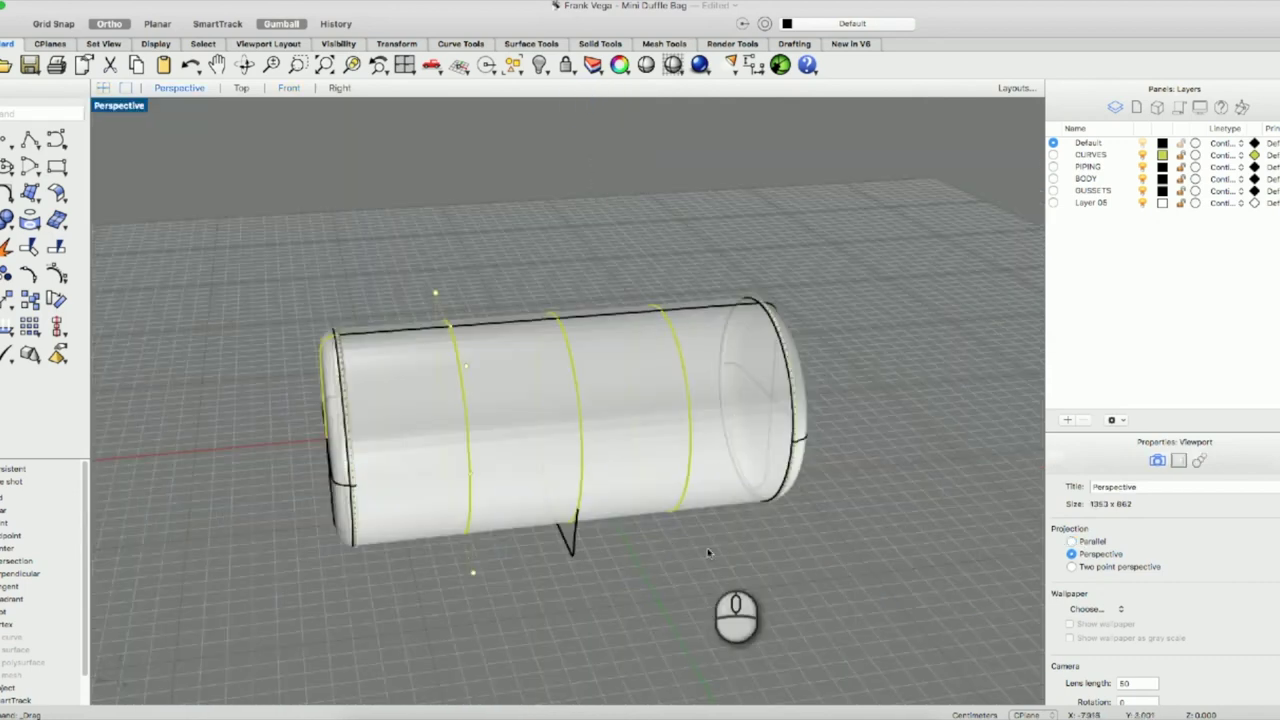
{"action": "right_click", "coordinate": [648, 542]}
{"action": "left_click", "coordinate": [601, 585]}
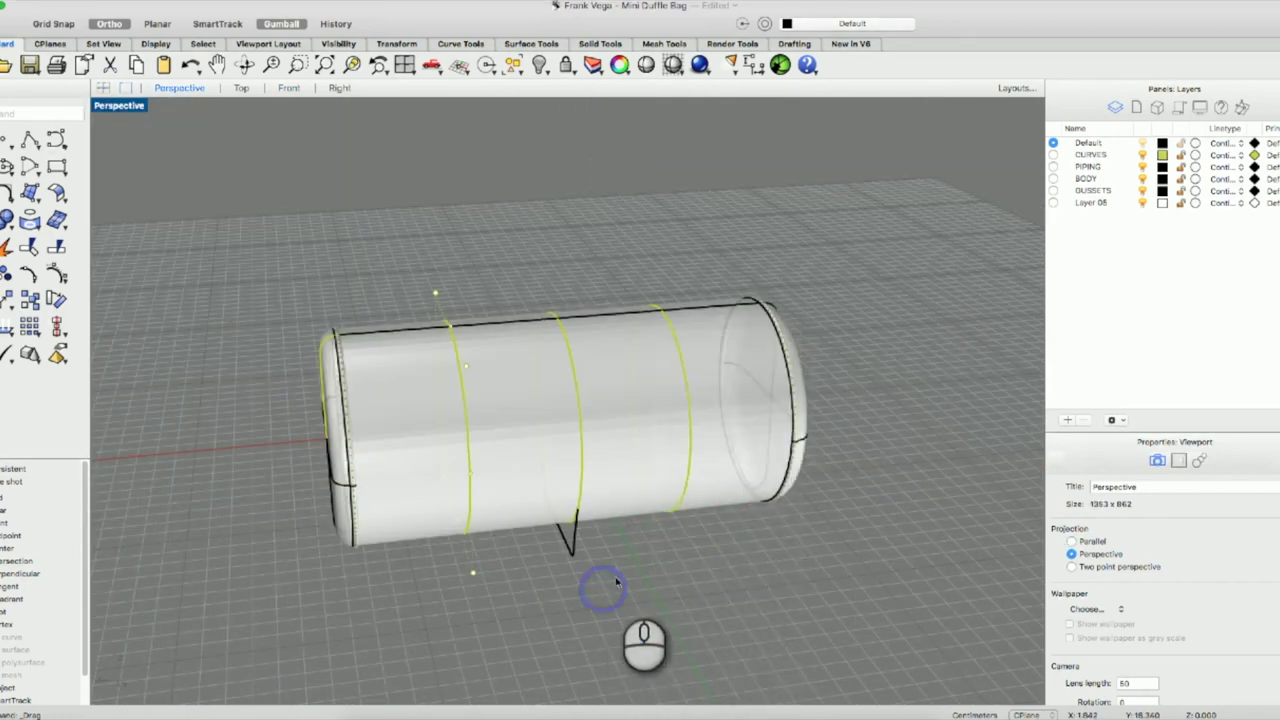
{"action": "right_click", "coordinate": [619, 576]}
{"action": "left_click", "coordinate": [528, 571]}
{"action": "right_click", "coordinate": [568, 582]}
{"action": "left_click", "coordinate": [537, 566]}
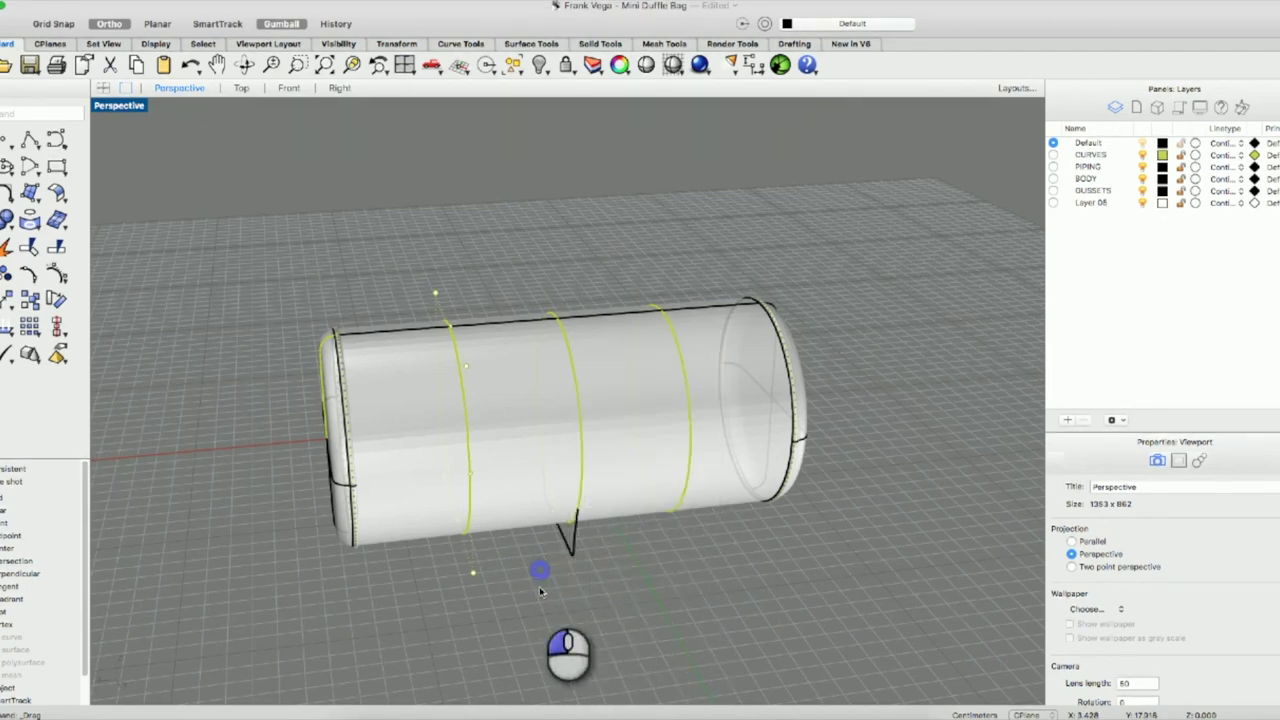
{"action": "left_click", "coordinate": [244, 64]}
{"action": "left_click_drag", "start_coordinate": [515, 468], "coordinate": [826, 455]}
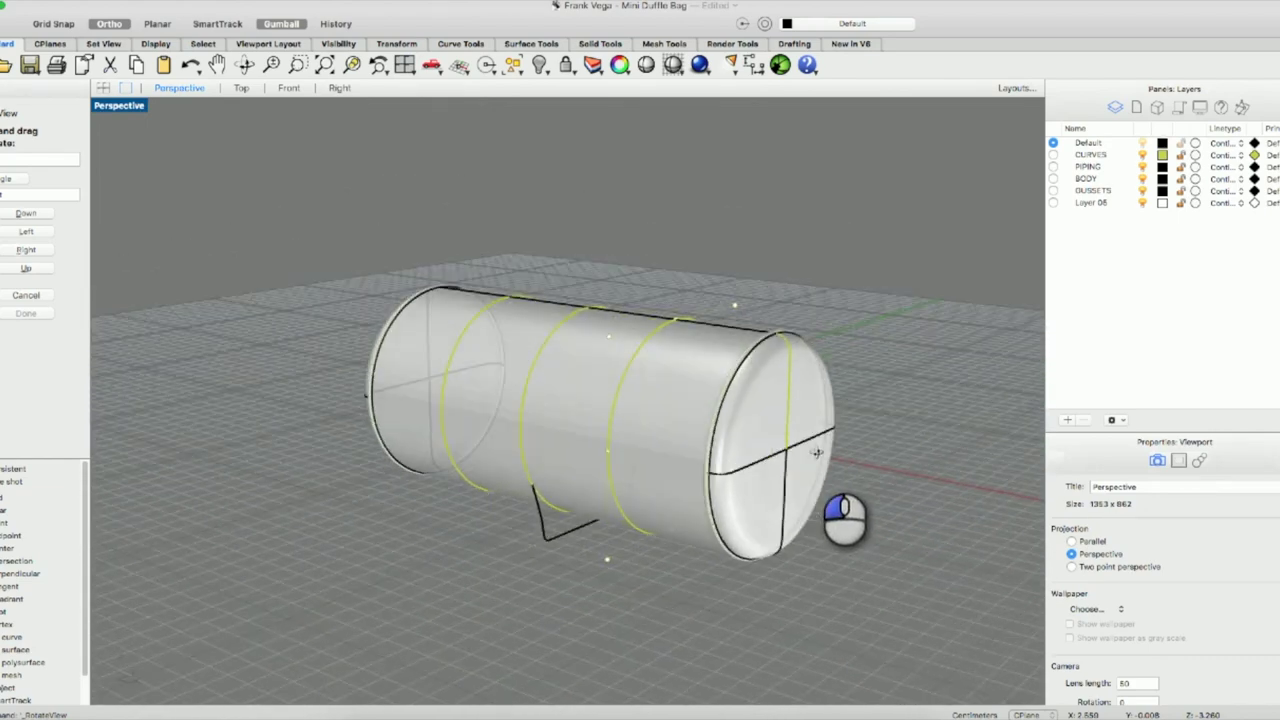
Extrude the base profile straight along the bag's length, to both sides, about 12 cm each way to the end circles.
{"action": "left_click", "coordinate": [541, 528]}
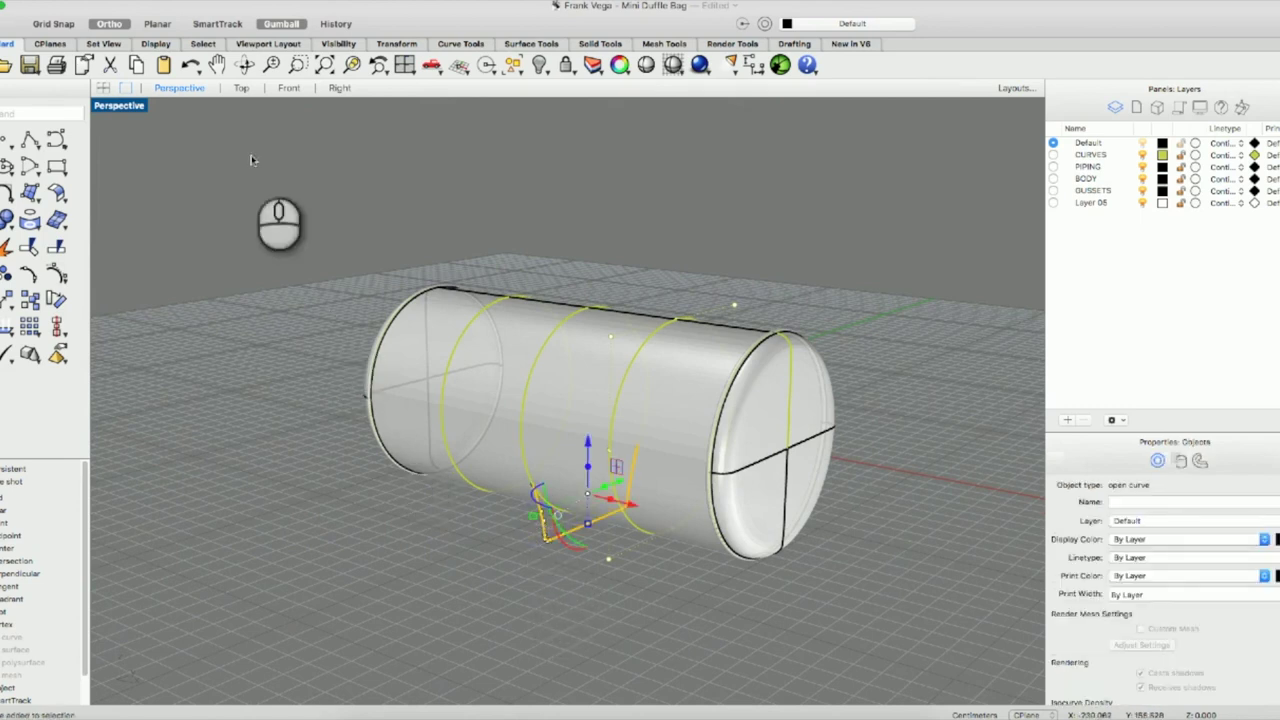
{"action": "left_click", "coordinate": [208, 2]}
{"action": "mouse_move", "coordinate": [275, 170]}
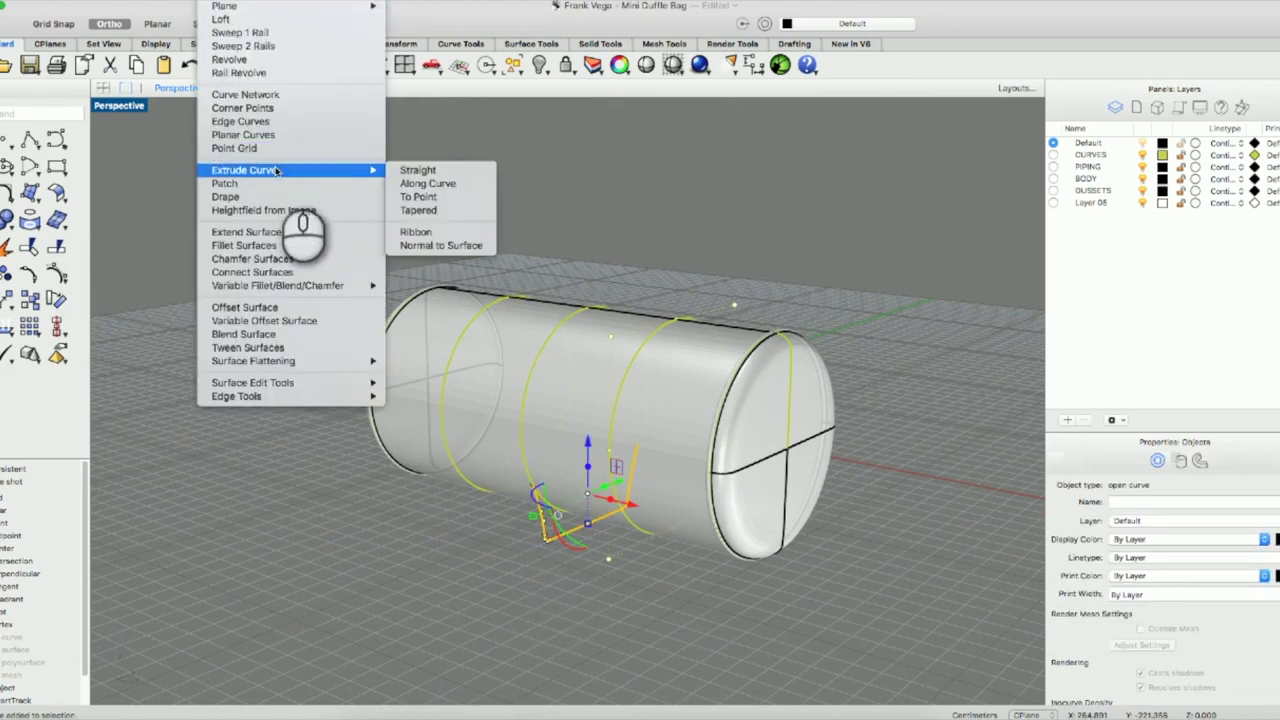
{"action": "left_click", "coordinate": [420, 170]}
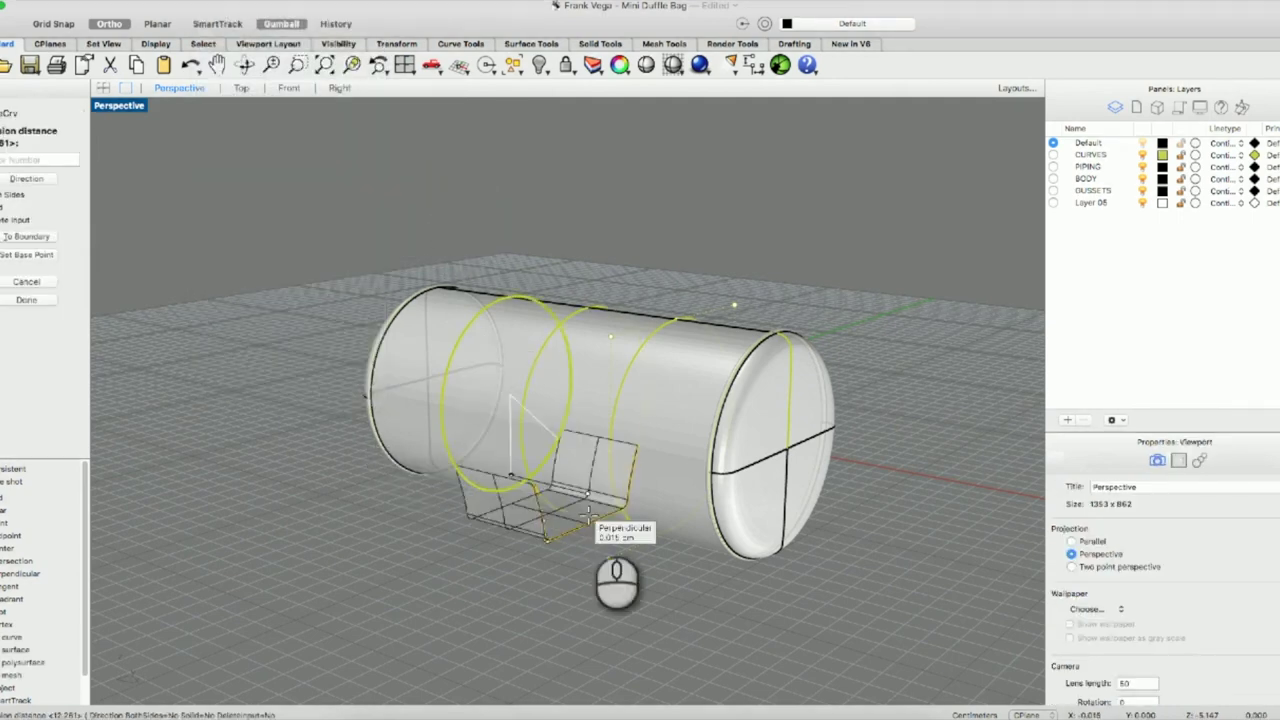
{"action": "left_click", "coordinate": [24, 195]}
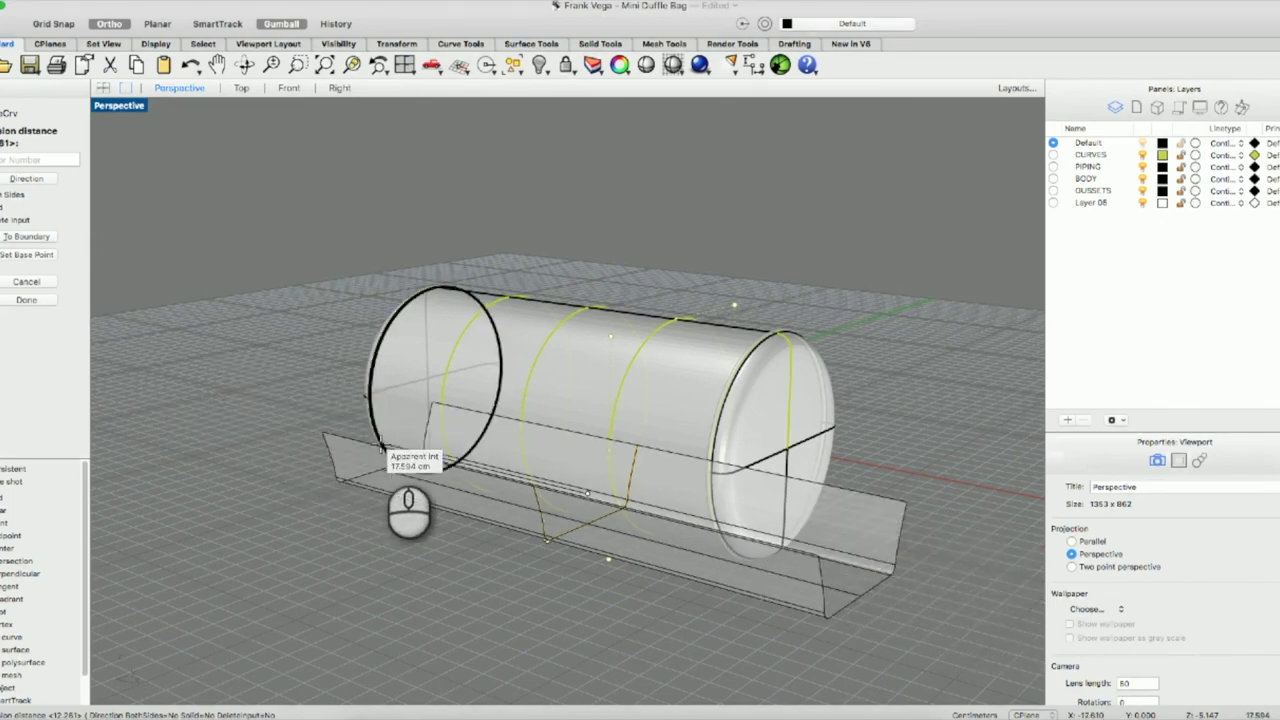
{"action": "right_click_drag", "start_coordinate": [380, 448], "coordinate": [462, 466]}
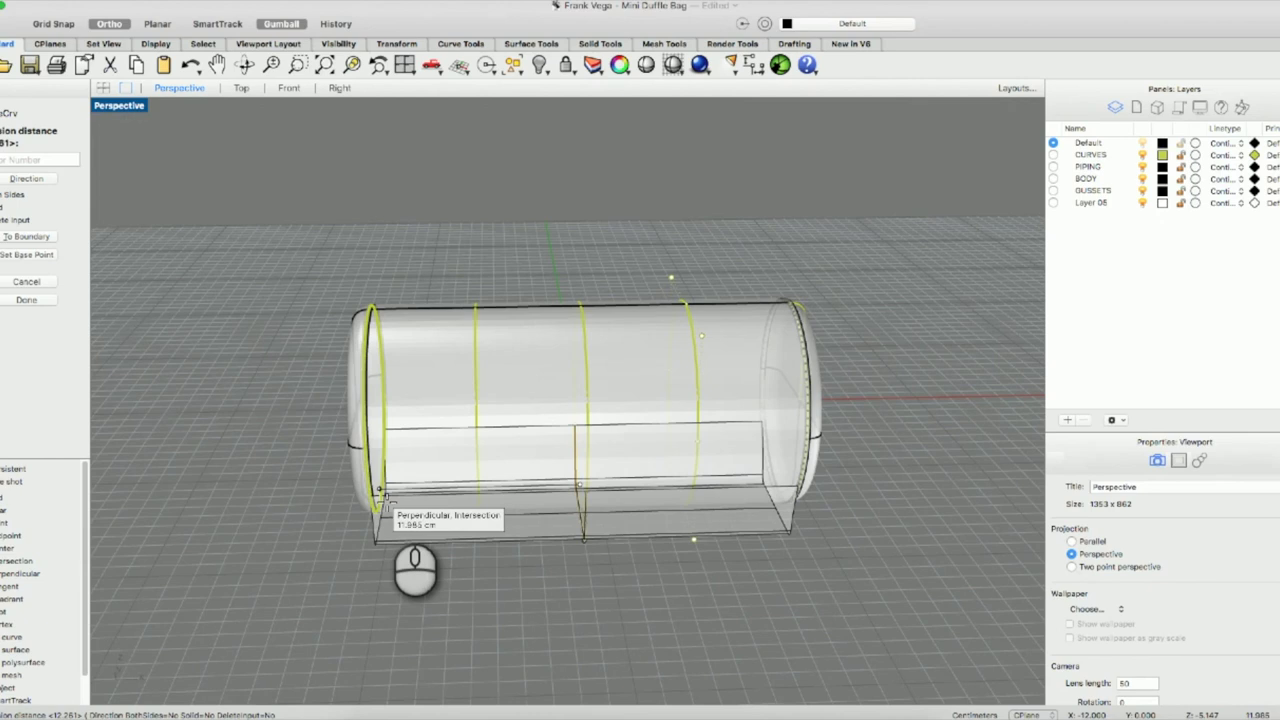
{"action": "left_click", "coordinate": [387, 502]}
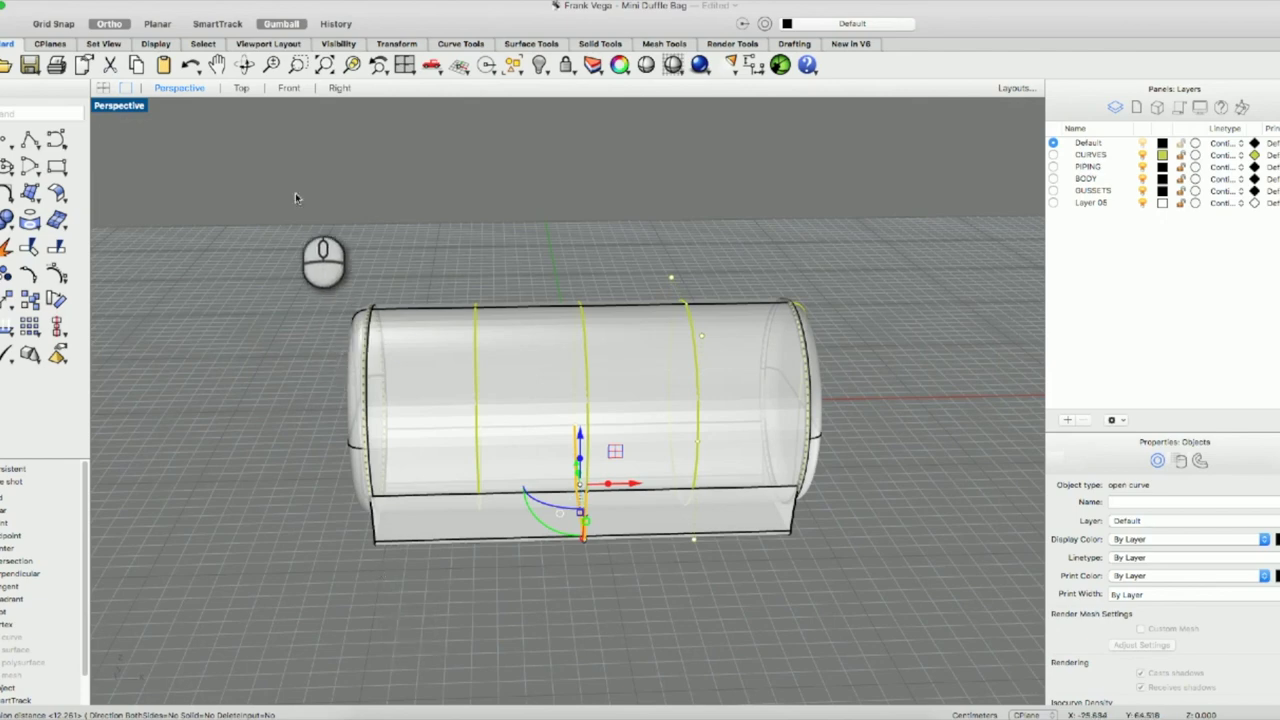
Hide the BODY, PIPING and GUSSETS layers and select the extruded base surface.
{"action": "left_click", "coordinate": [245, 64]}
{"action": "left_click_drag", "start_coordinate": [579, 578], "coordinate": [436, 572]}
{"action": "key", "text": "Return"}
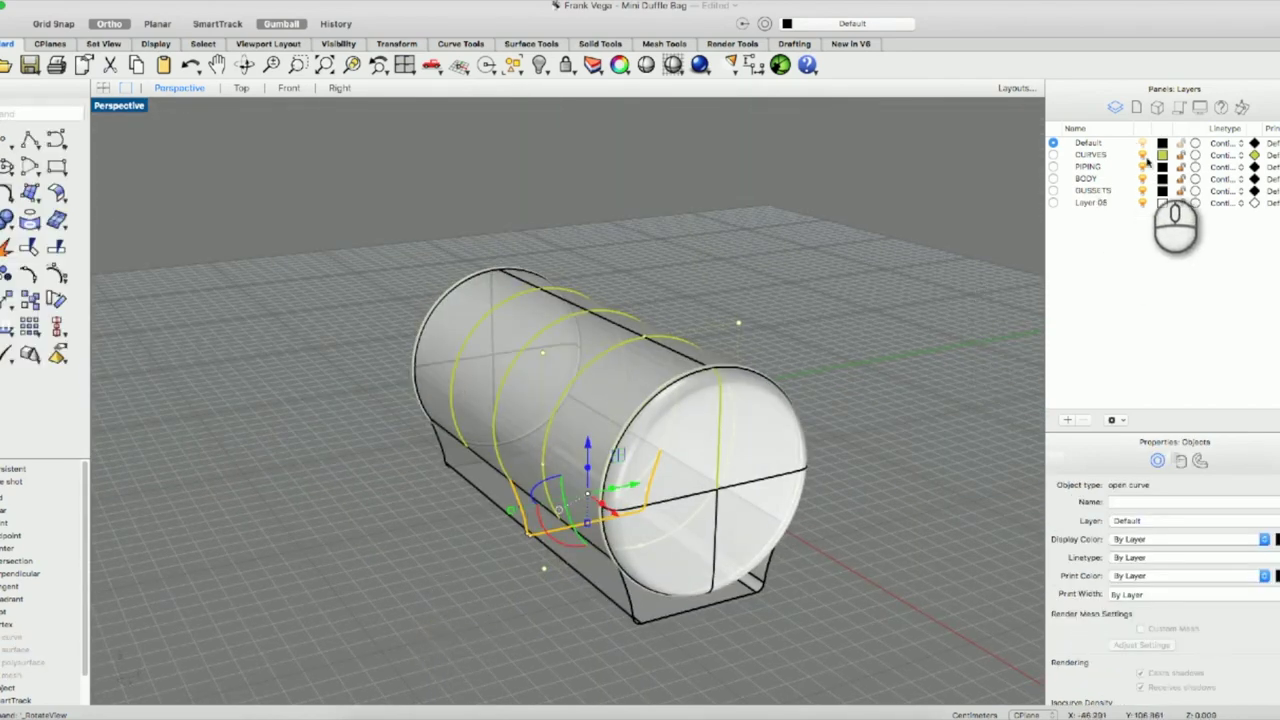
{"action": "left_click", "coordinate": [1141, 177]}
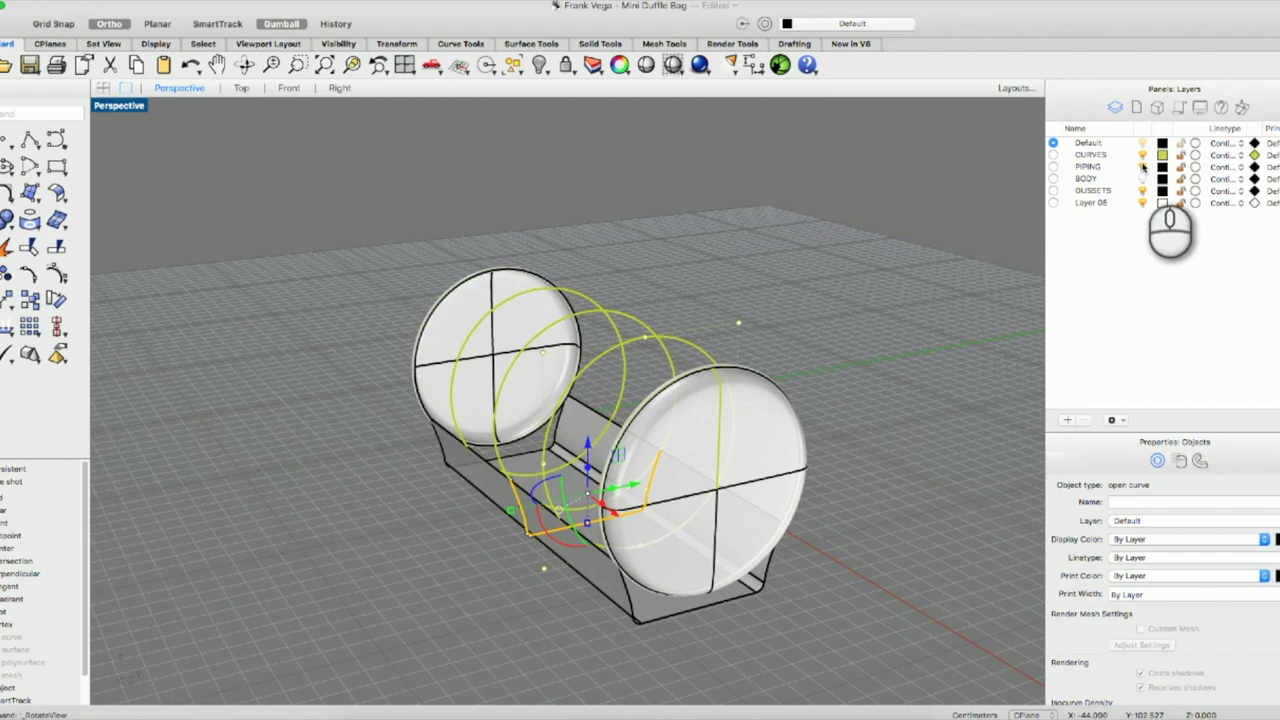
{"action": "left_click", "coordinate": [1143, 166]}
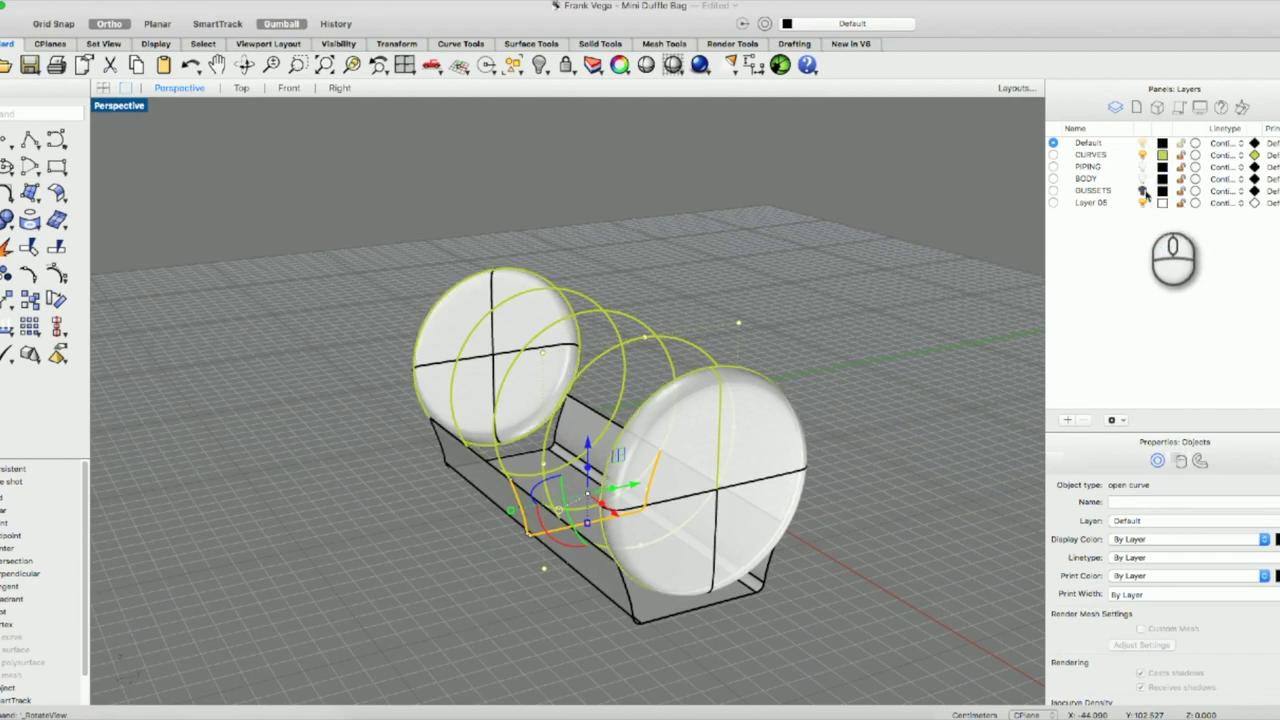
{"action": "left_click", "coordinate": [1143, 190]}
{"action": "left_click", "coordinate": [755, 590]}
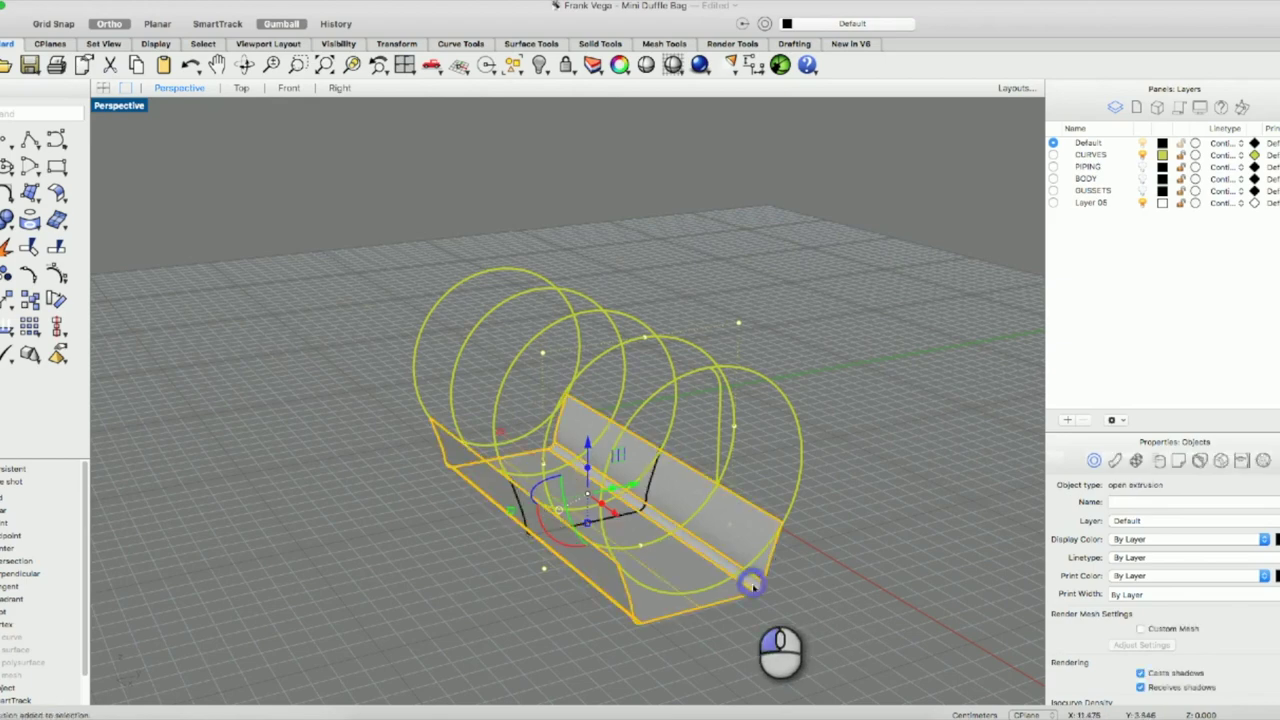
{"action": "scroll", "coordinate": [765, 619], "scroll_direction": "up", "scroll_amount": 4}
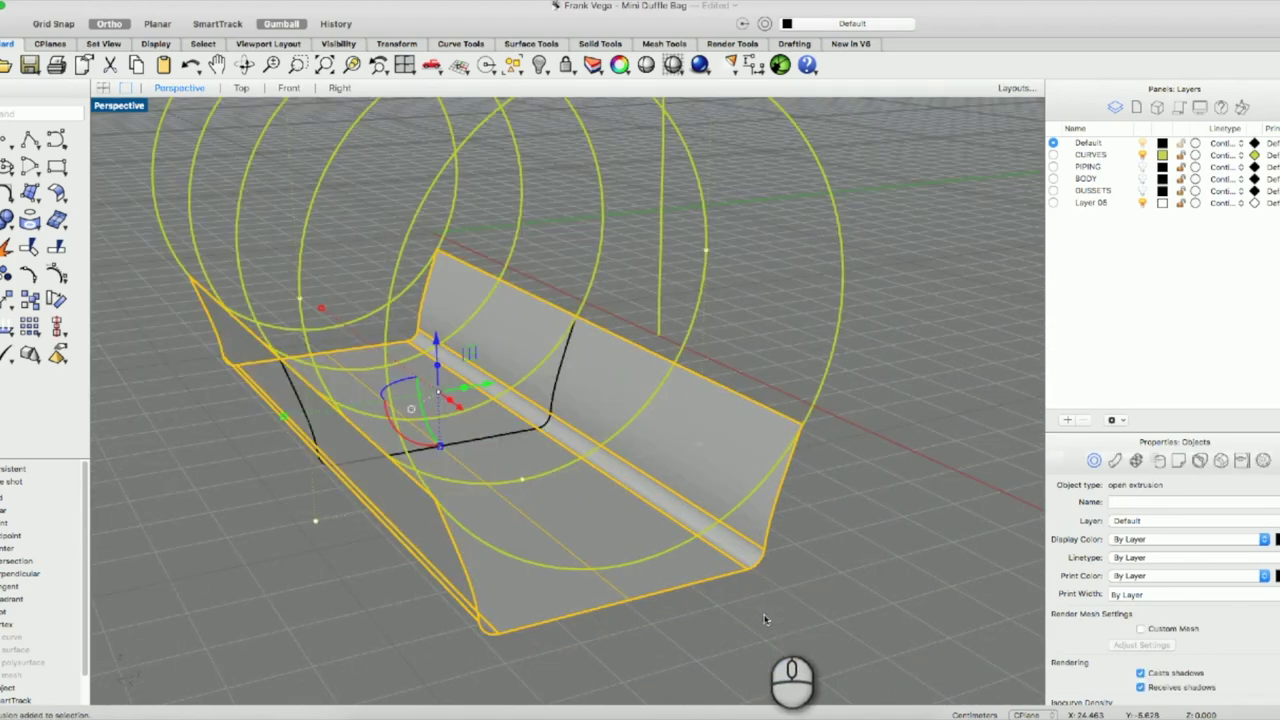
Undo the layer hiding and the base extrusion, and hide the GUSSETS, BODY and PIPING layers again.
{"action": "key", "text": "super+z"}
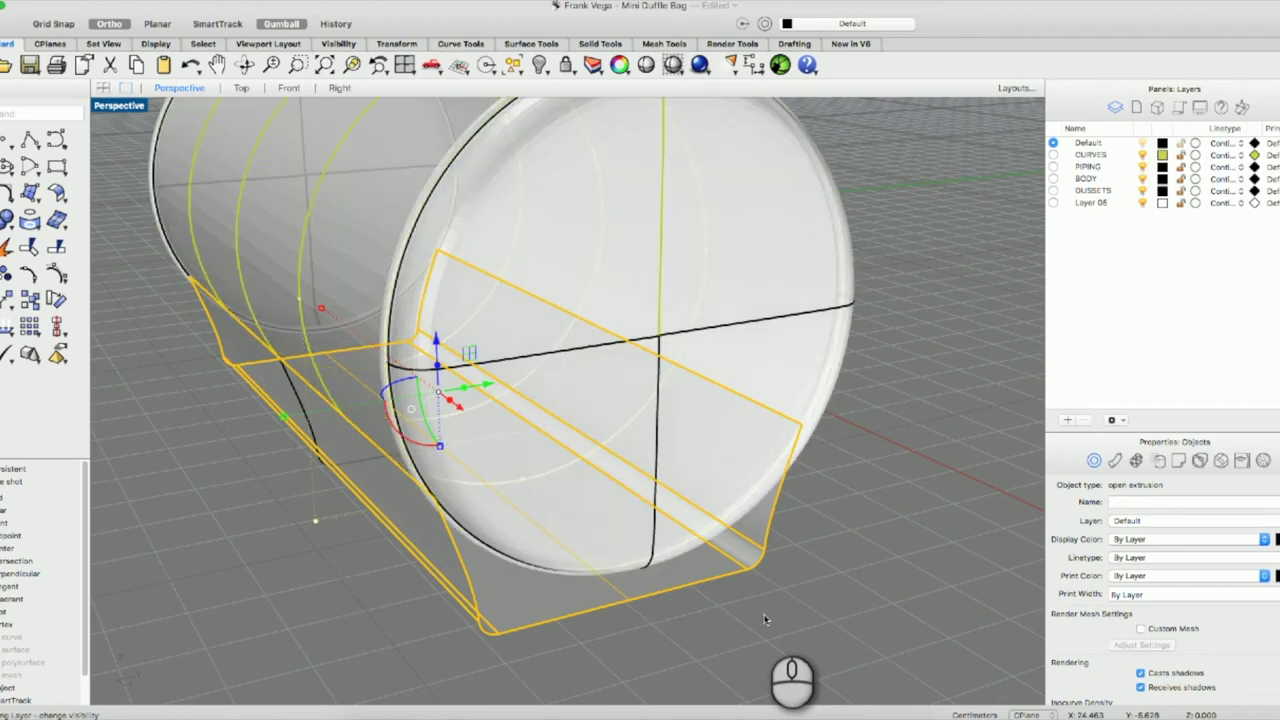
{"action": "key", "text": "super+z"}
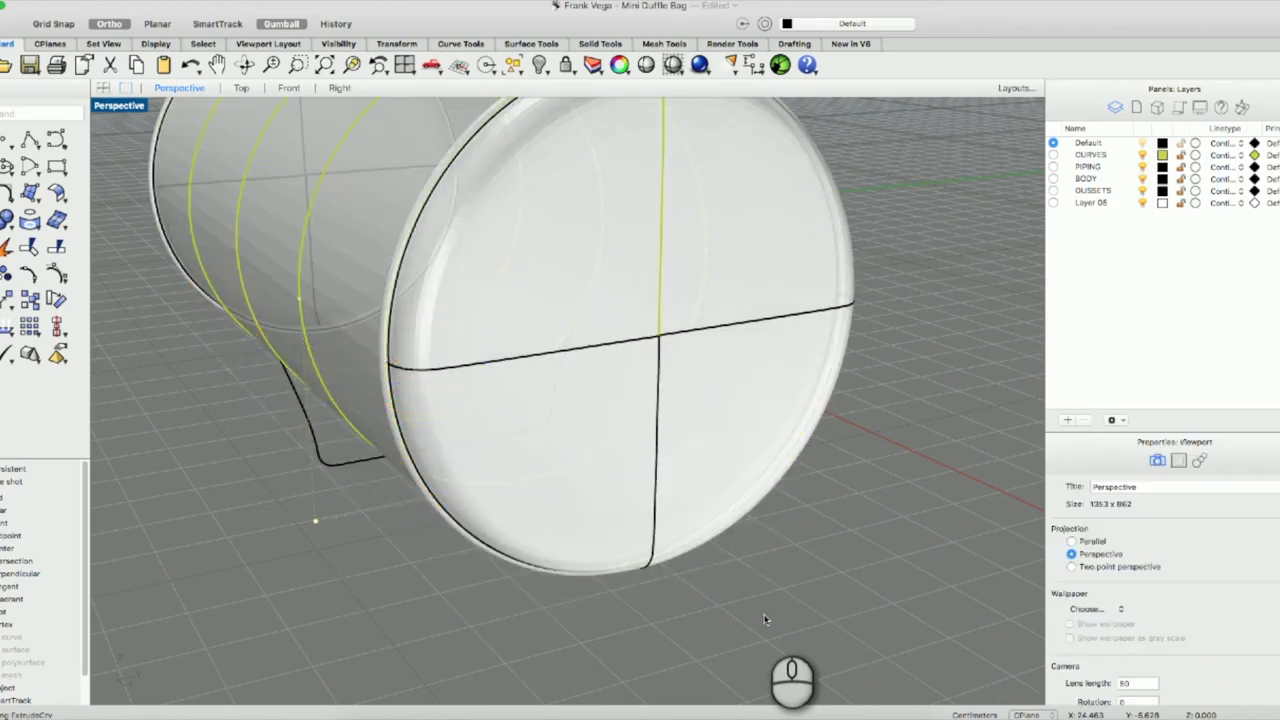
{"action": "left_click", "coordinate": [1143, 191]}
{"action": "left_click", "coordinate": [1144, 179]}
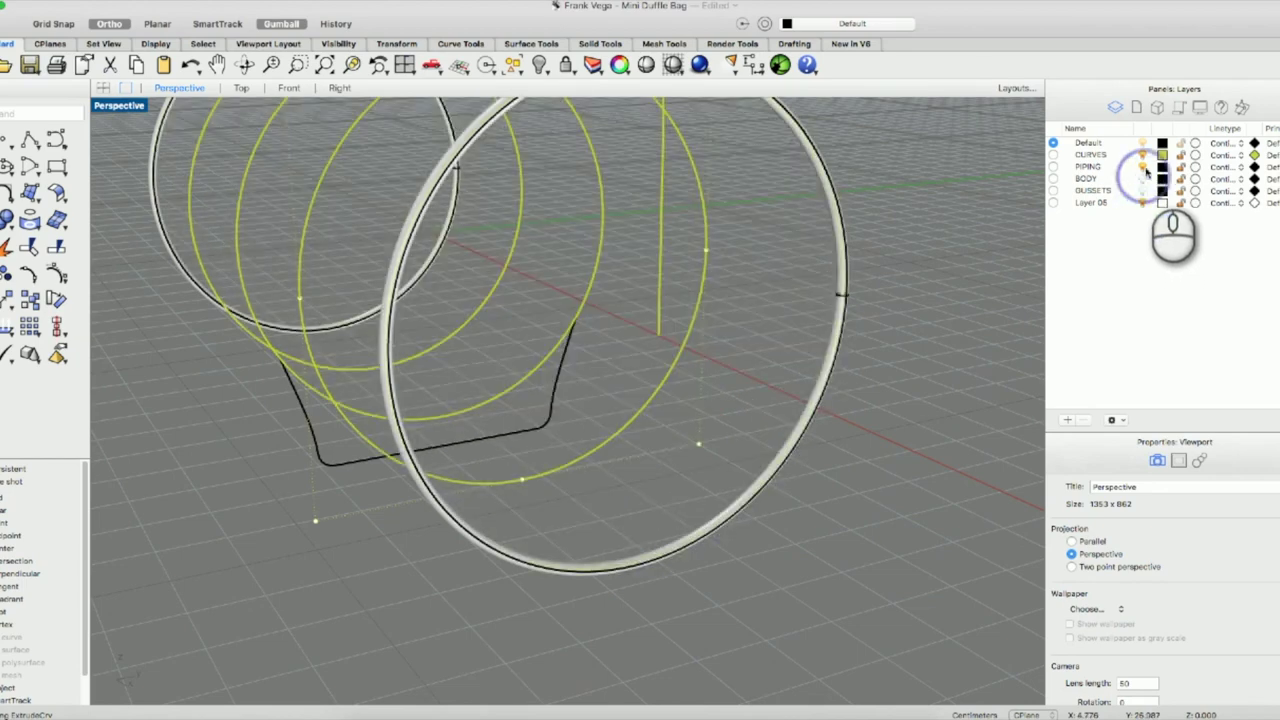
{"action": "left_click", "coordinate": [1144, 167]}
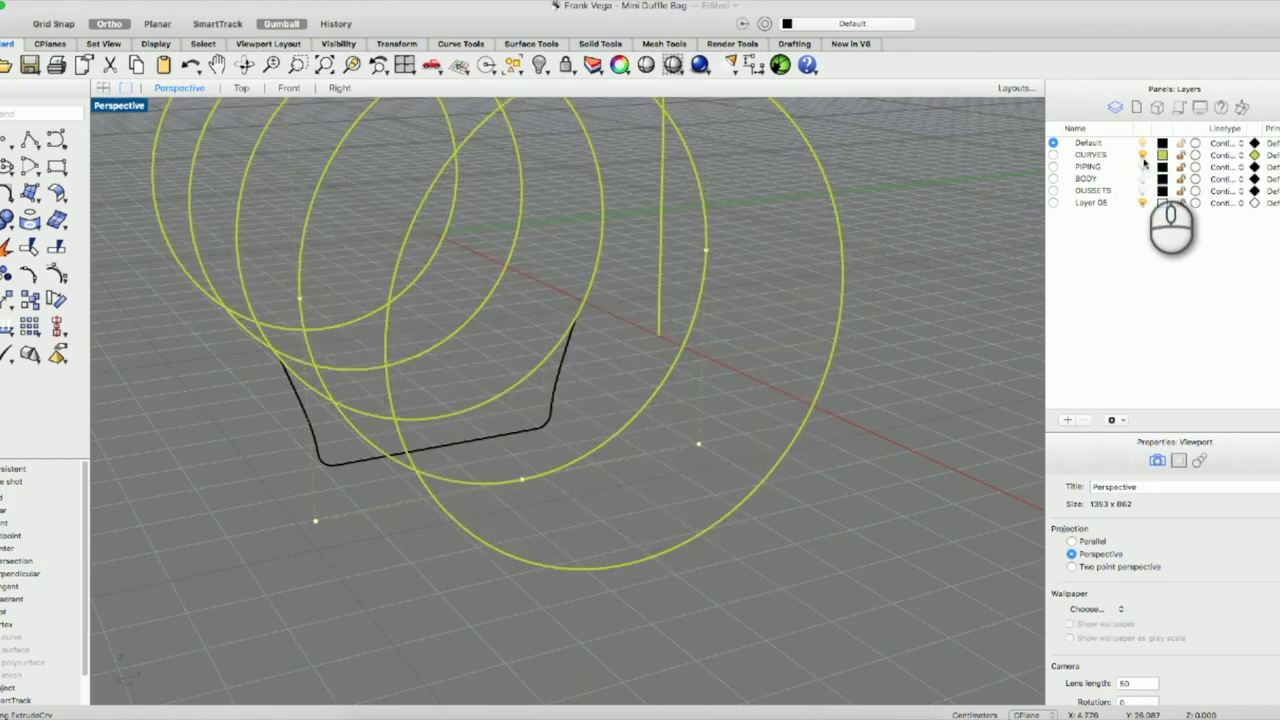
Rename the last layer in the list as BOTTOM.
{"action": "left_click", "coordinate": [1090, 202]}
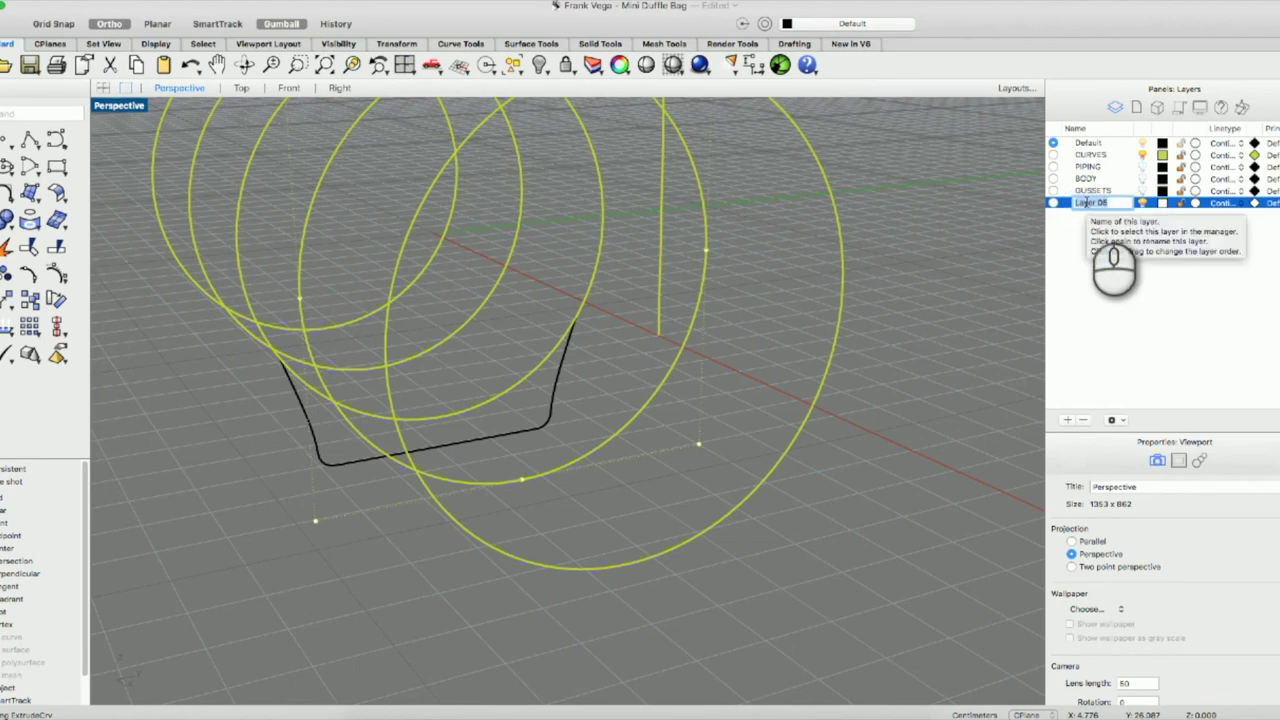
{"action": "type", "text": "BOTTOM"}
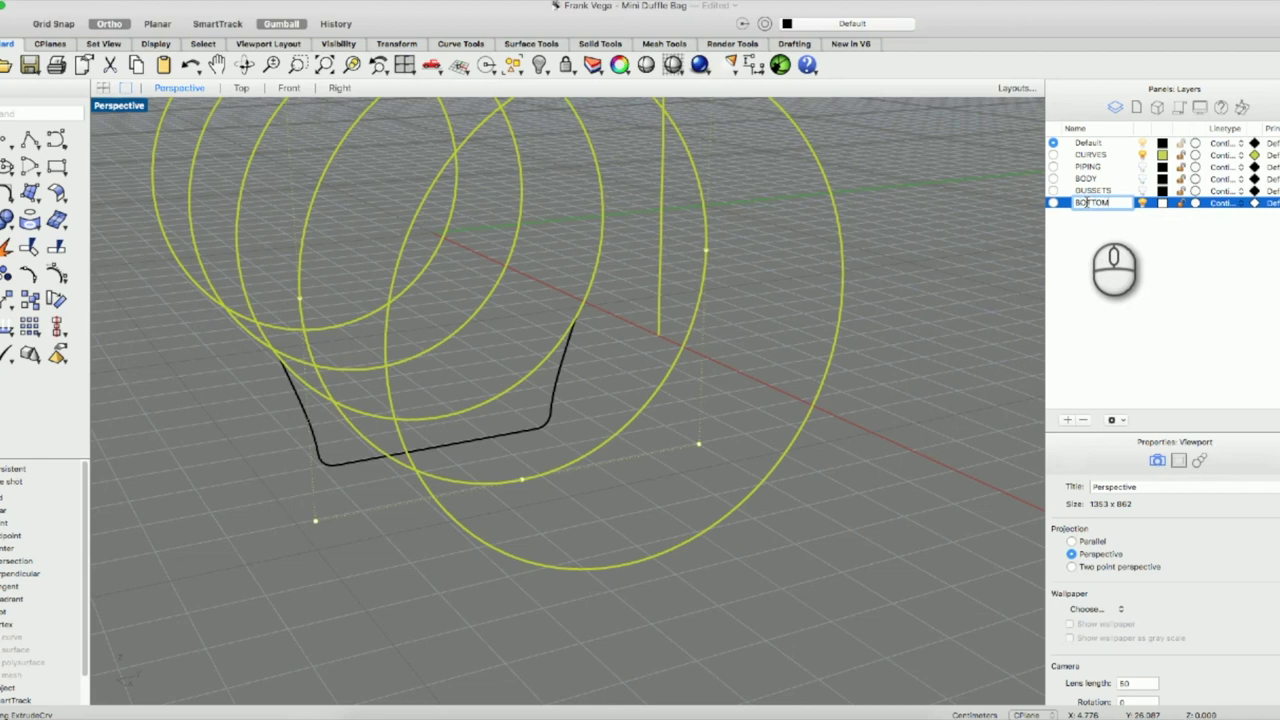
{"action": "key", "text": "Return"}
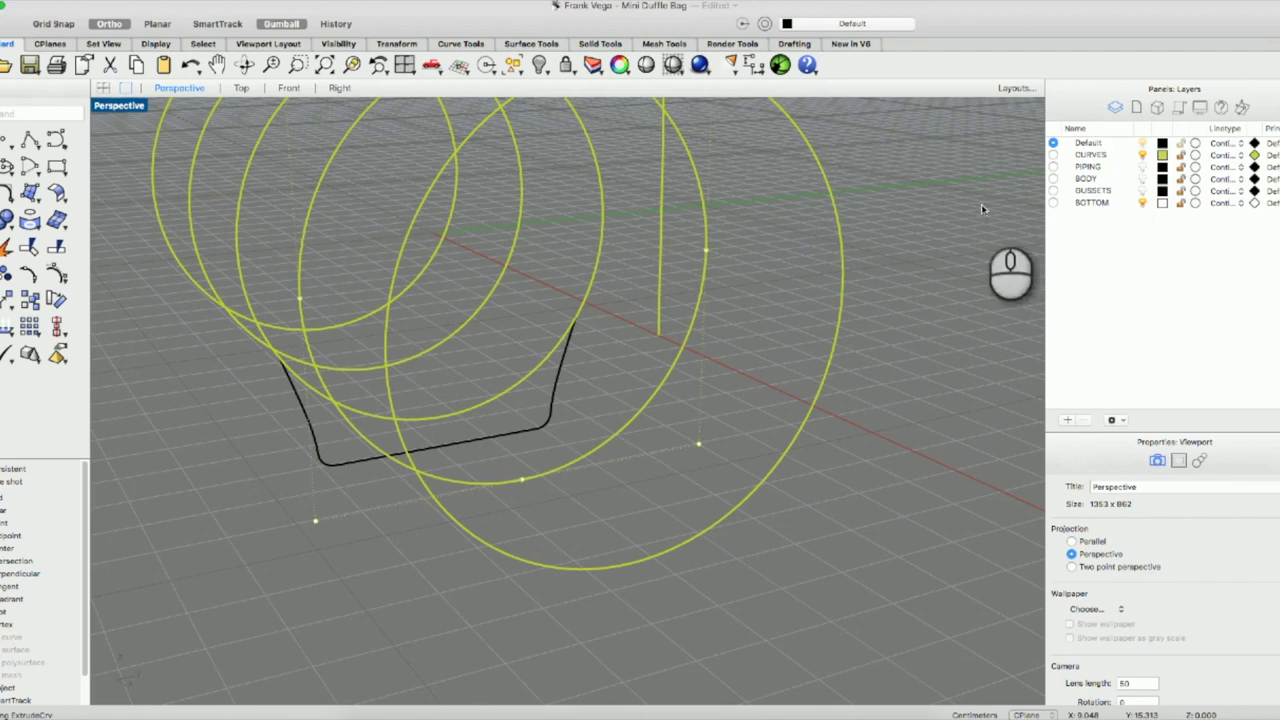
Move the filleted base profile curve from the Default layer to the CURVES layer.
{"action": "left_click", "coordinate": [345, 459]}
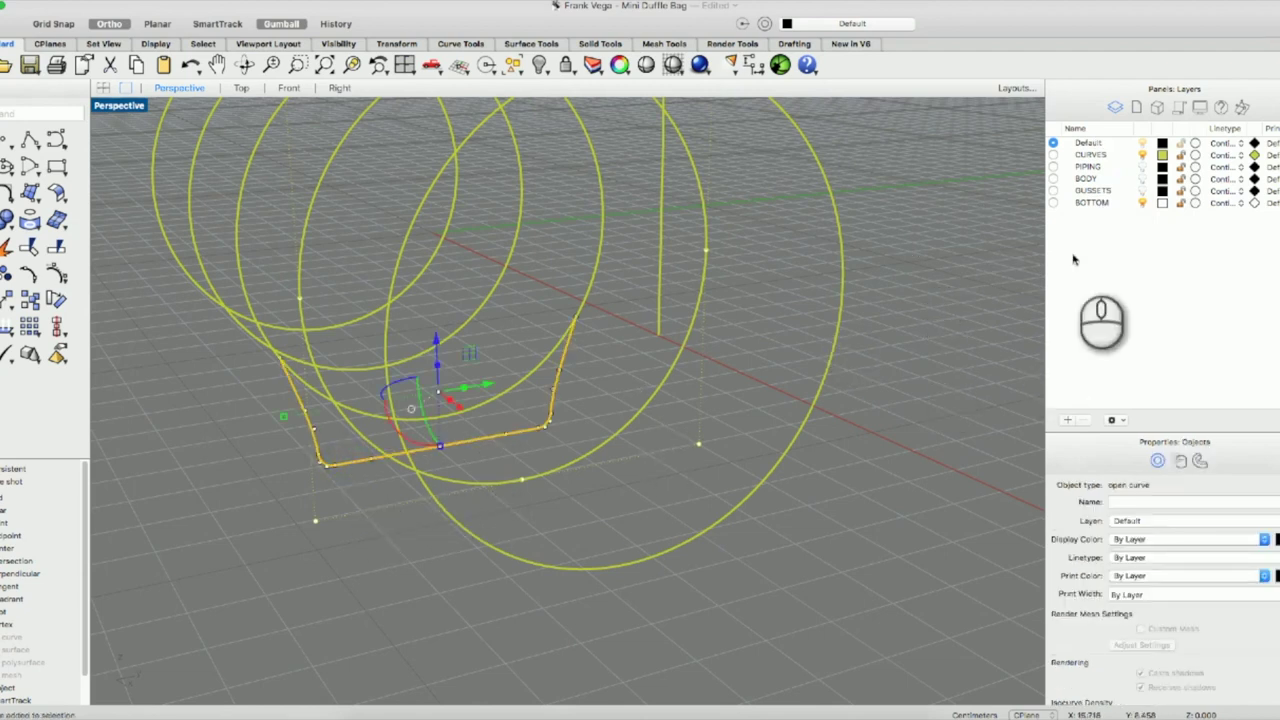
{"action": "right_click", "coordinate": [1092, 156]}
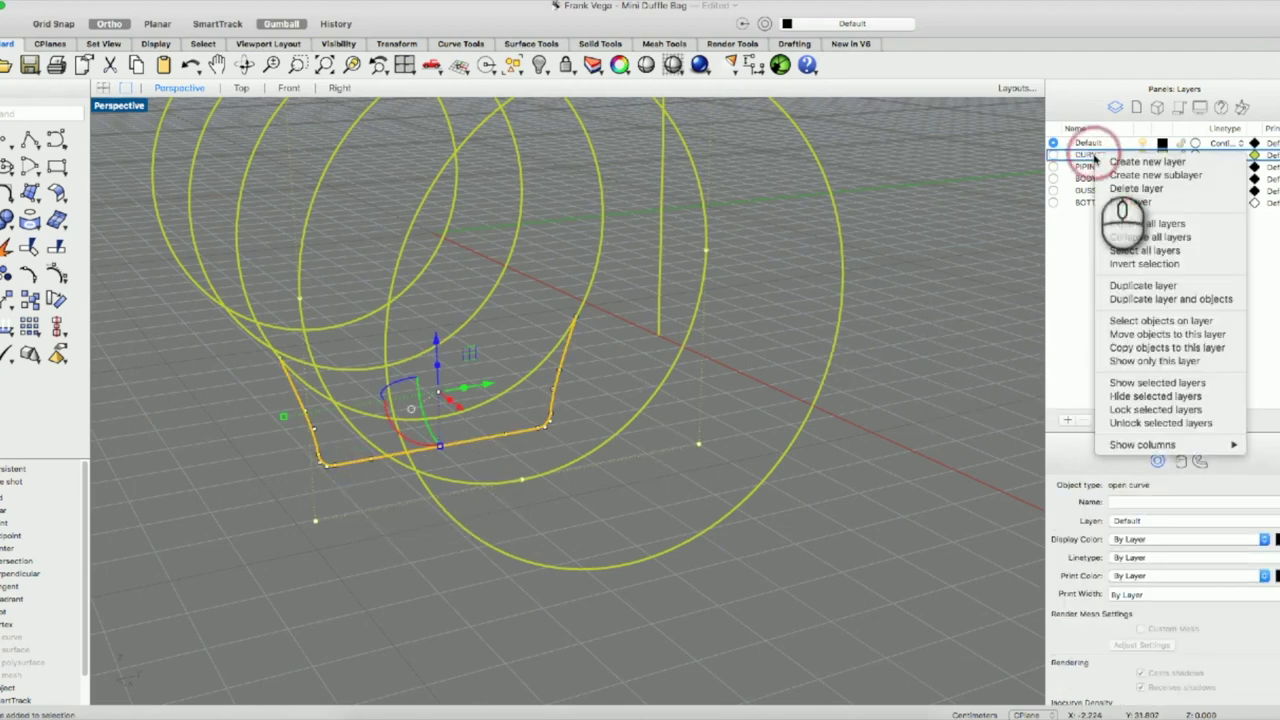
{"action": "left_click", "coordinate": [1130, 334]}
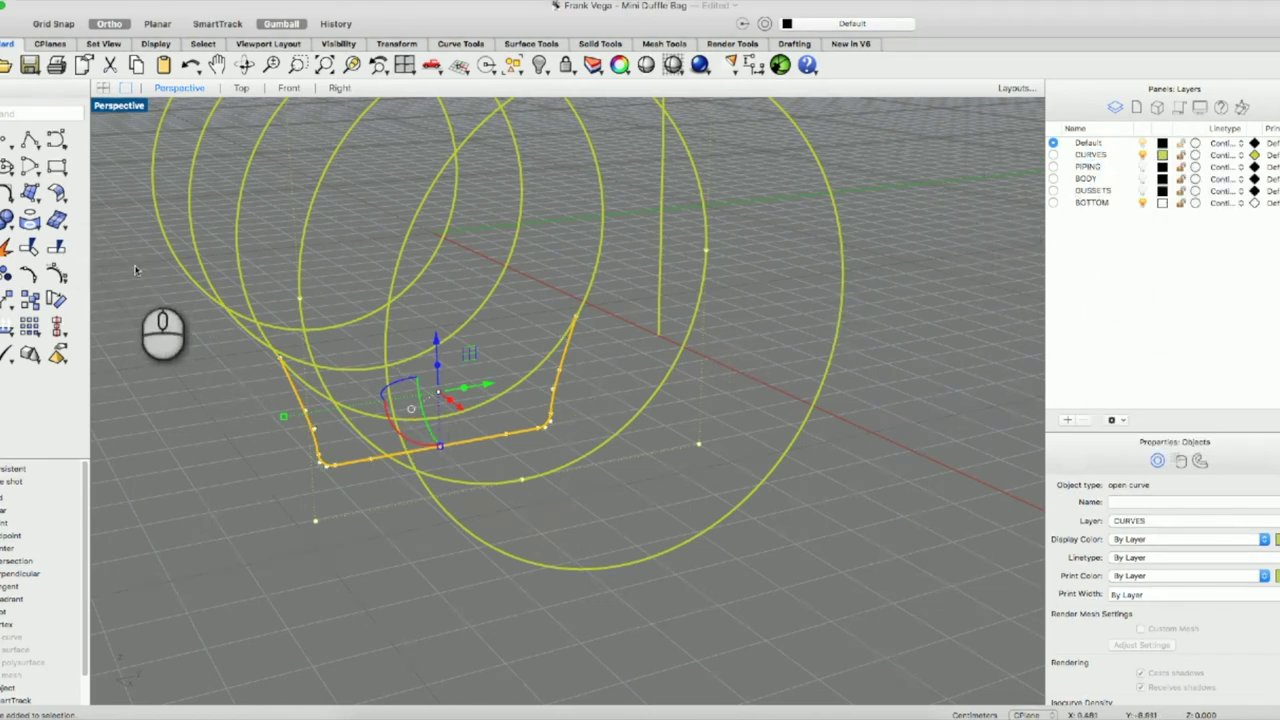
Extrude the base profile straight to both sides, about 12 cm each way, snapping to the near end circle's centre.
{"action": "right_click", "coordinate": [189, 408]}
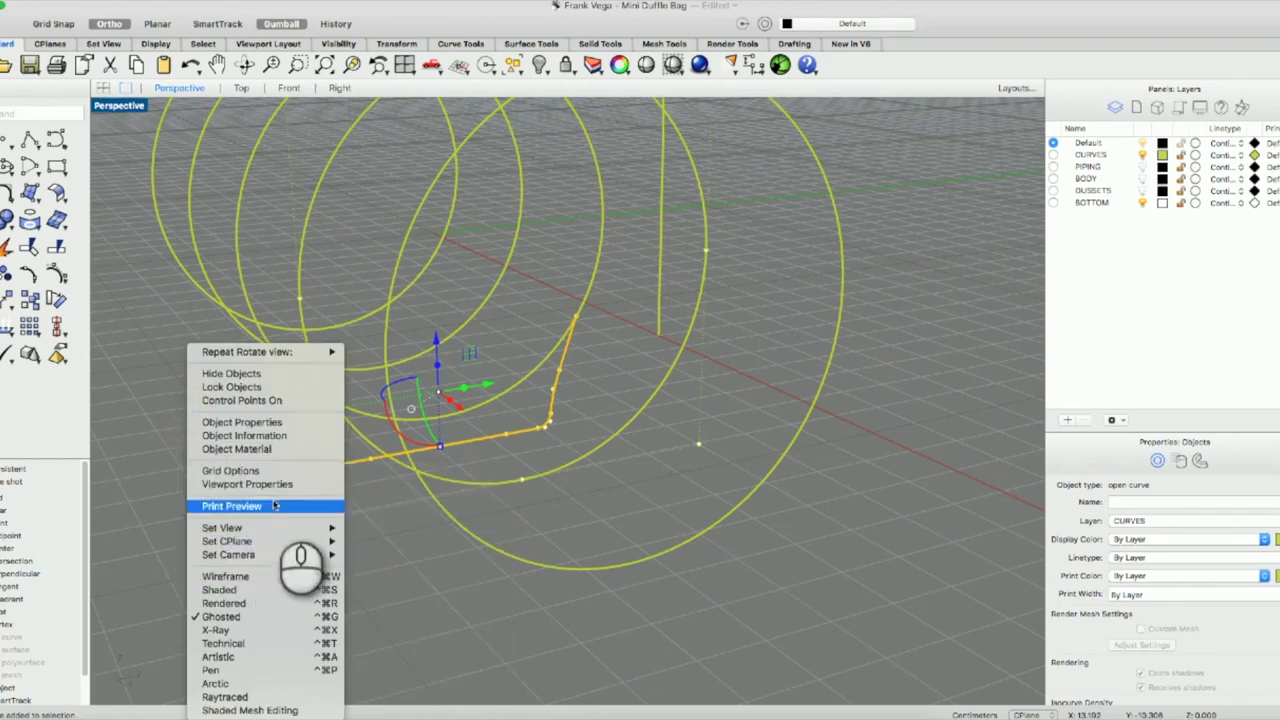
{"action": "mouse_move", "coordinate": [277, 352]}
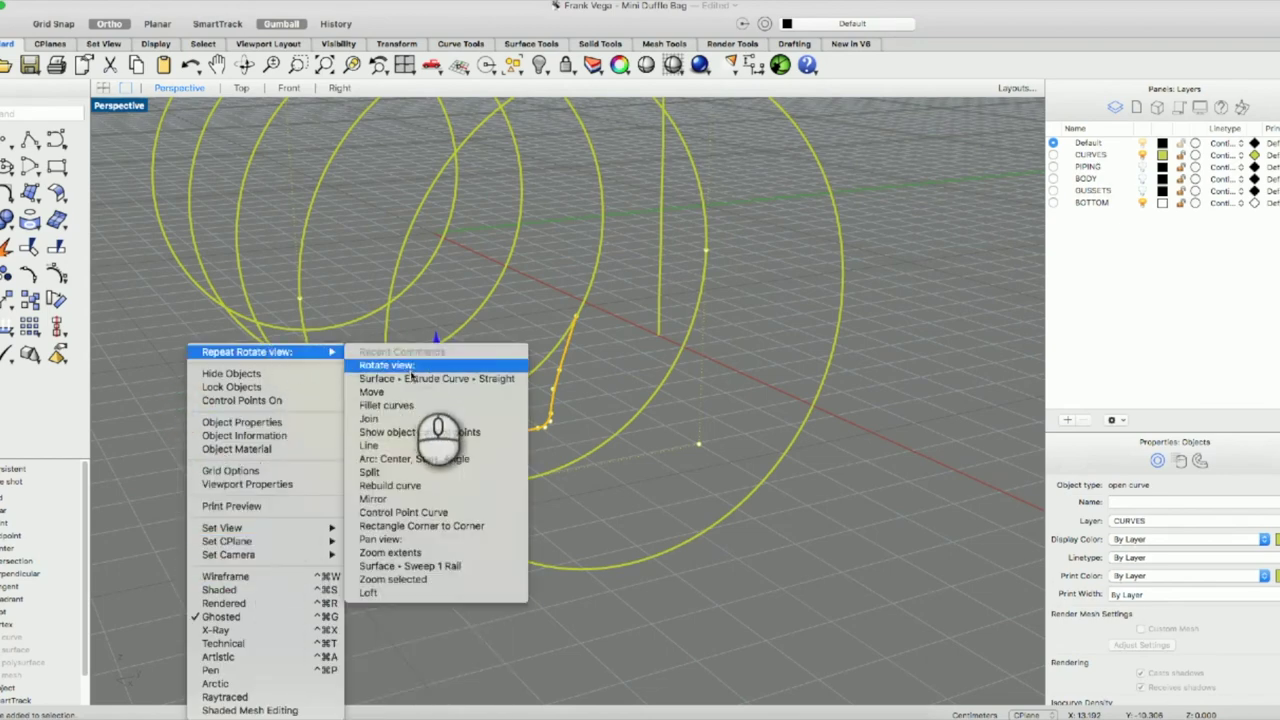
{"action": "left_click", "coordinate": [410, 378]}
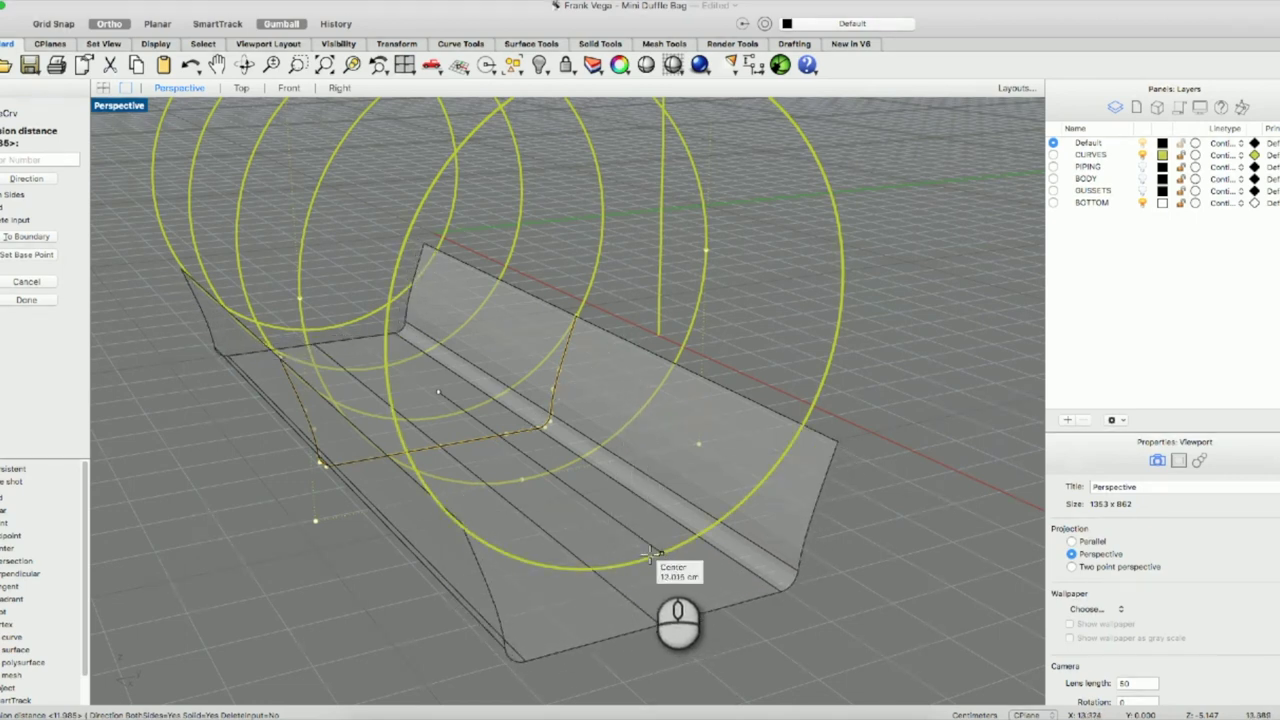
{"action": "left_click", "coordinate": [649, 558]}
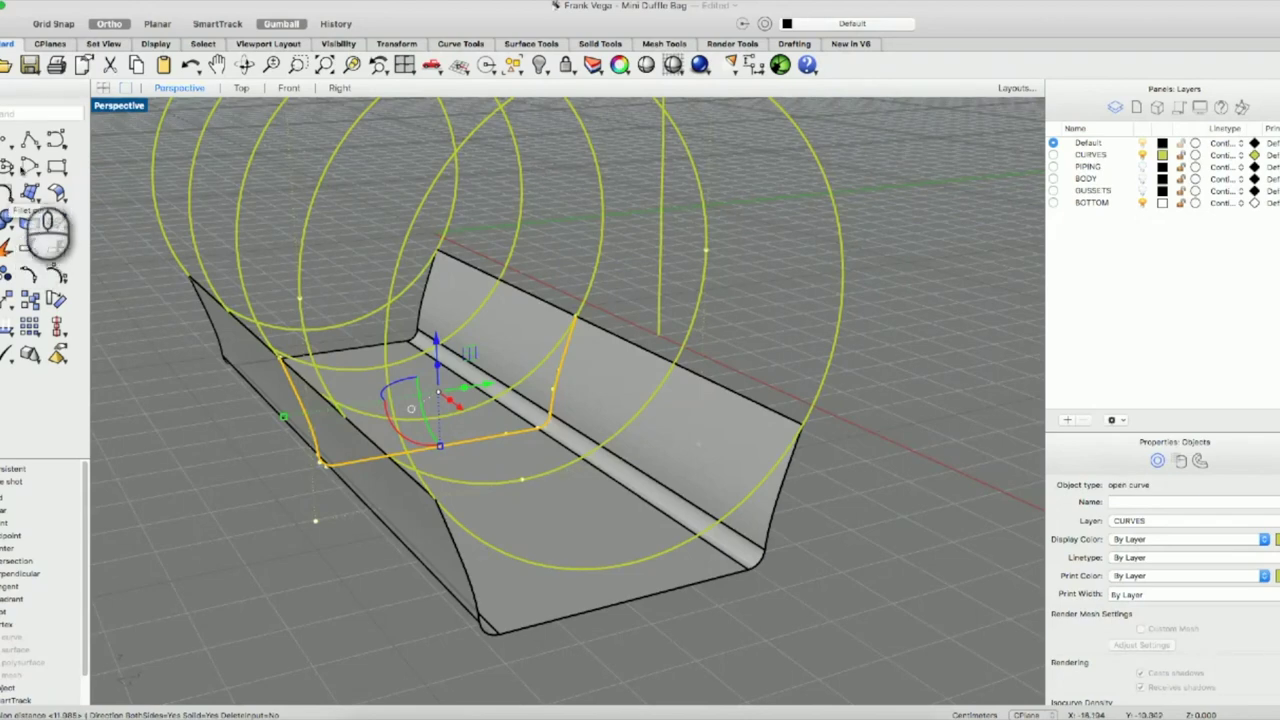
Draw a straight line between the two upper corners of the base surface at its near end.
{"action": "left_click", "coordinate": [57, 140]}
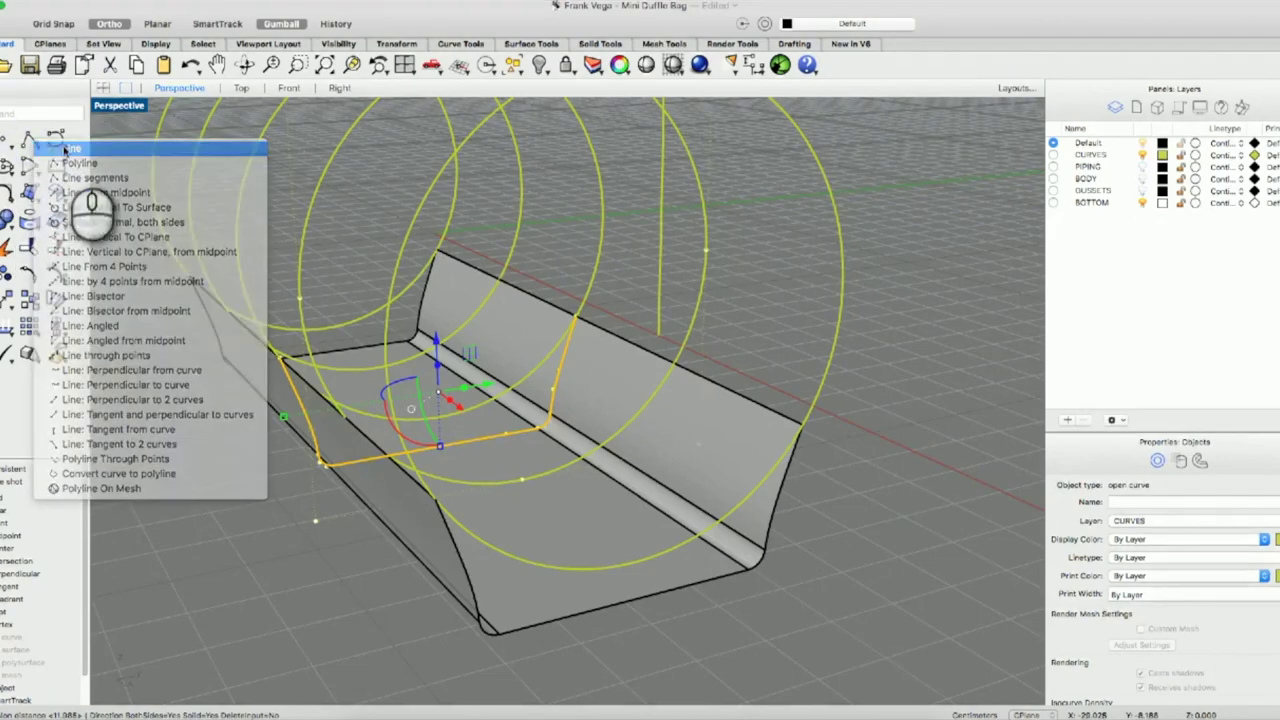
{"action": "left_click", "coordinate": [68, 148]}
{"action": "left_click", "coordinate": [436, 499]}
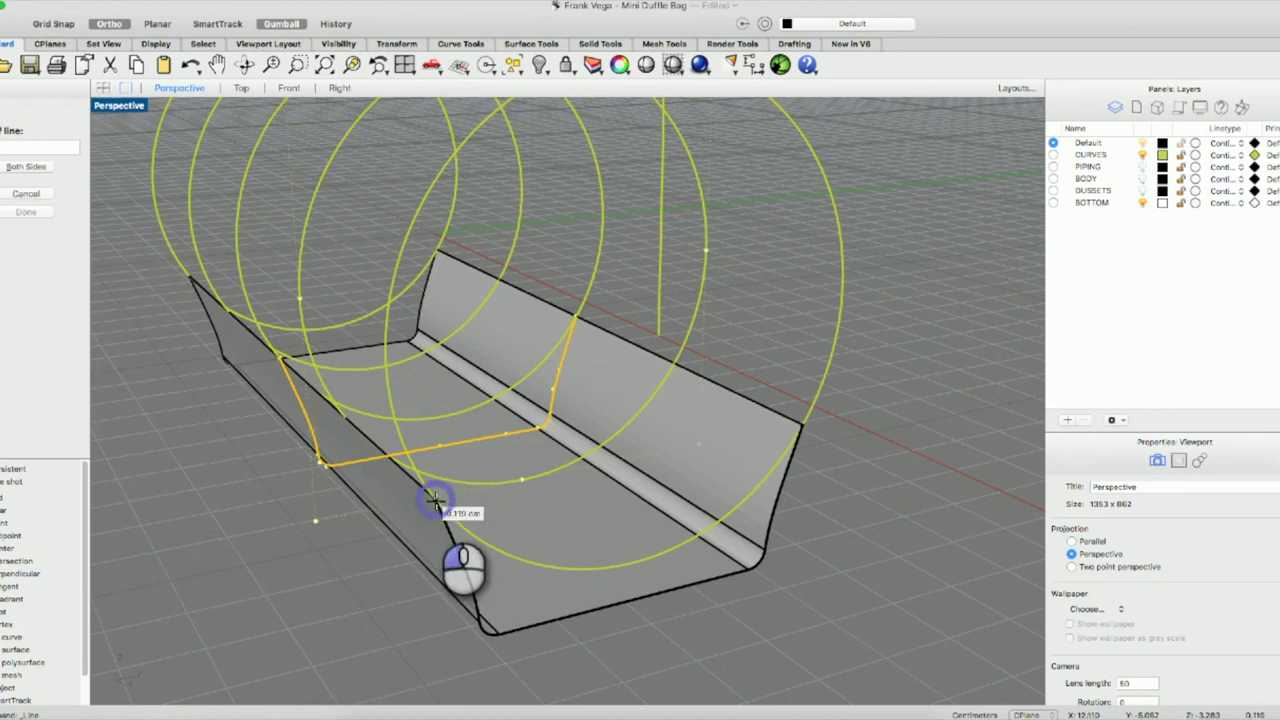
{"action": "left_click", "coordinate": [804, 428]}
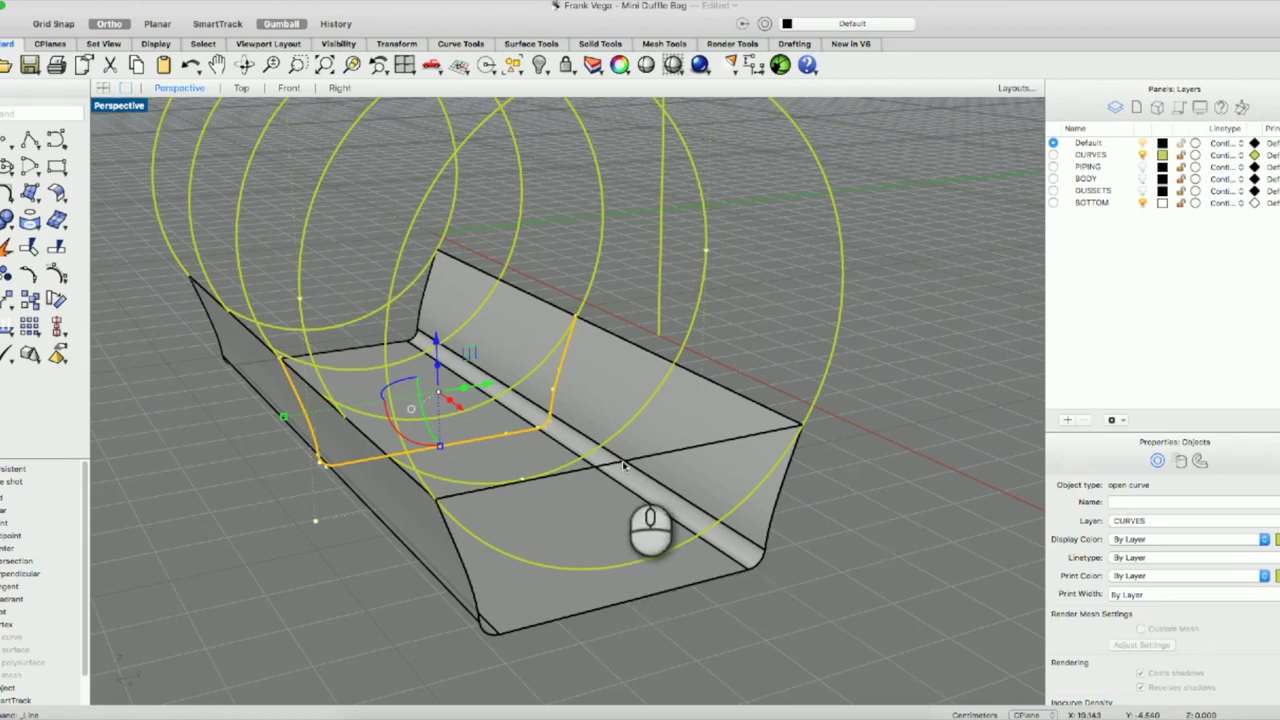
Move only the extruded base surface to the BOTTOM layer, leaving the new line out of the selection.
{"action": "left_click", "coordinate": [622, 462]}
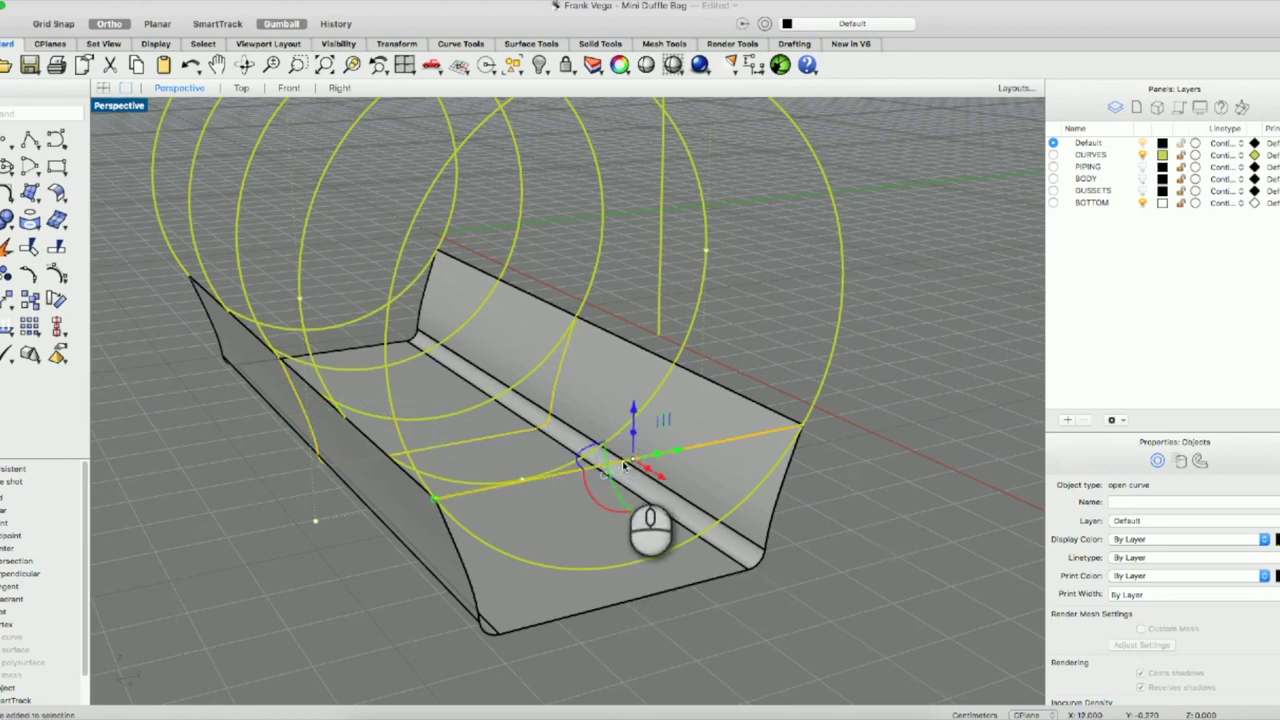
{"action": "left_click", "coordinate": [583, 617]}
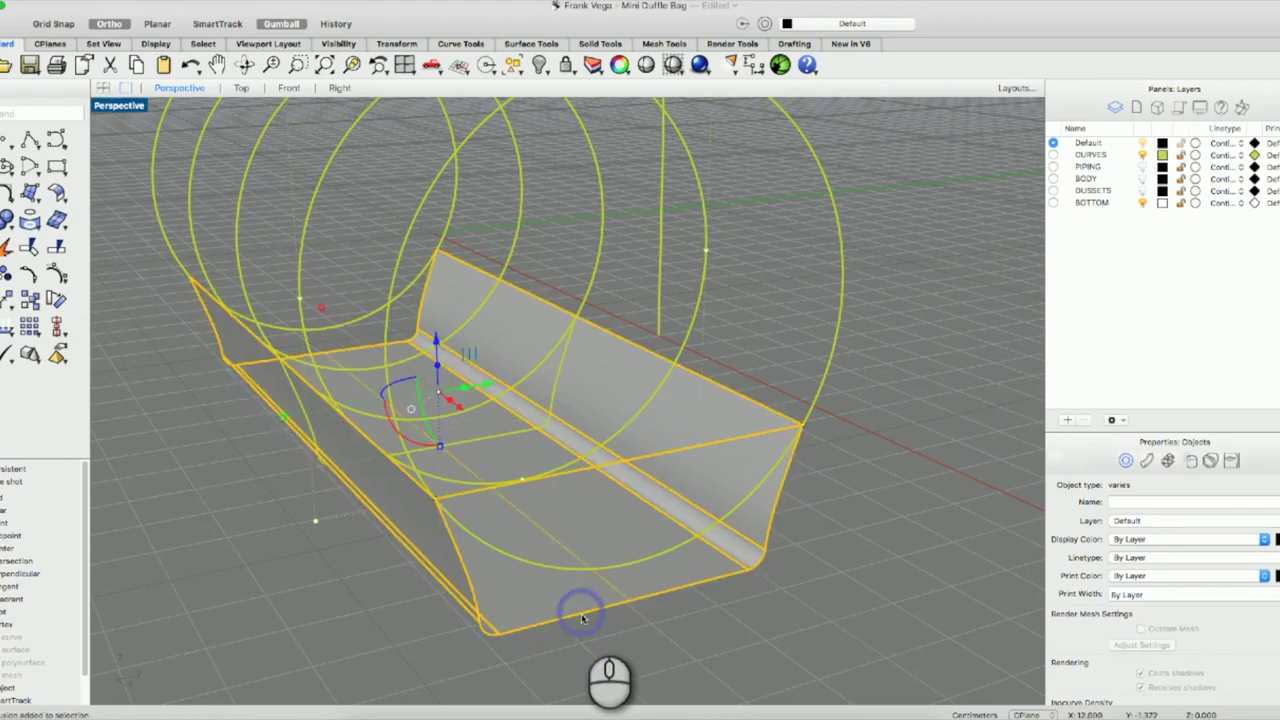
{"action": "left_click", "coordinate": [648, 612]}
{"action": "left_click", "coordinate": [660, 573]}
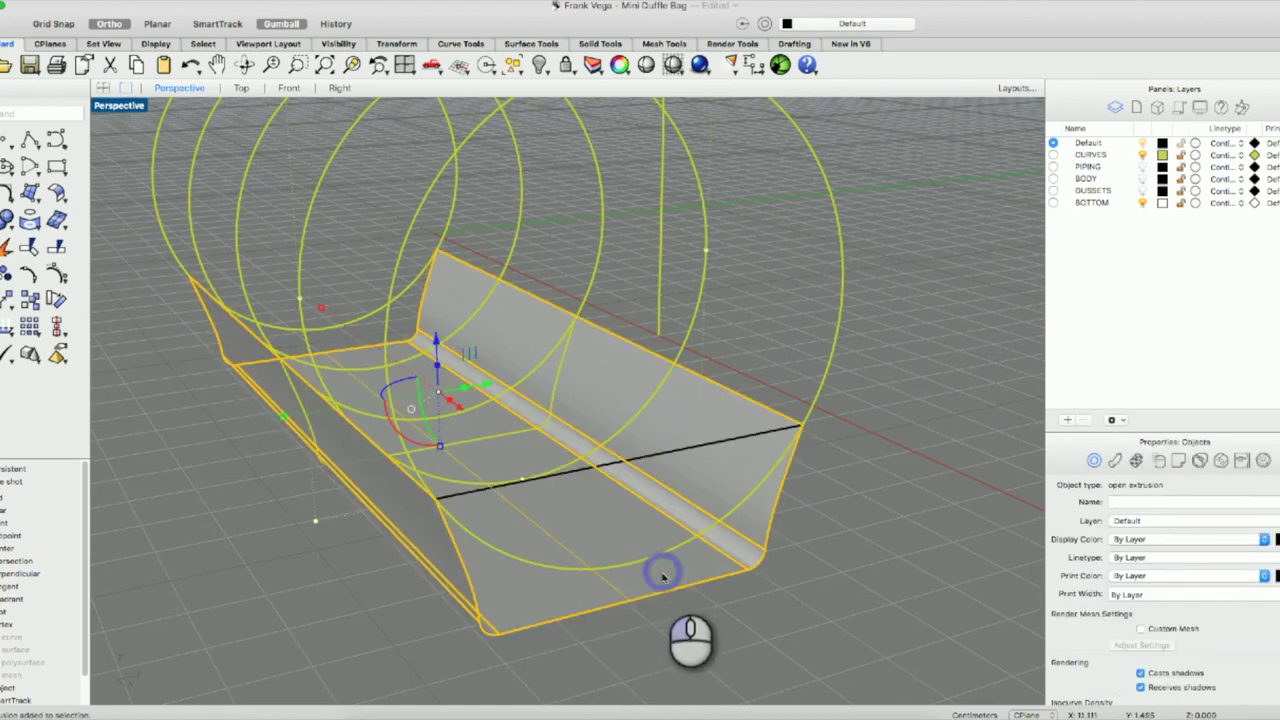
{"action": "right_click", "coordinate": [1089, 200]}
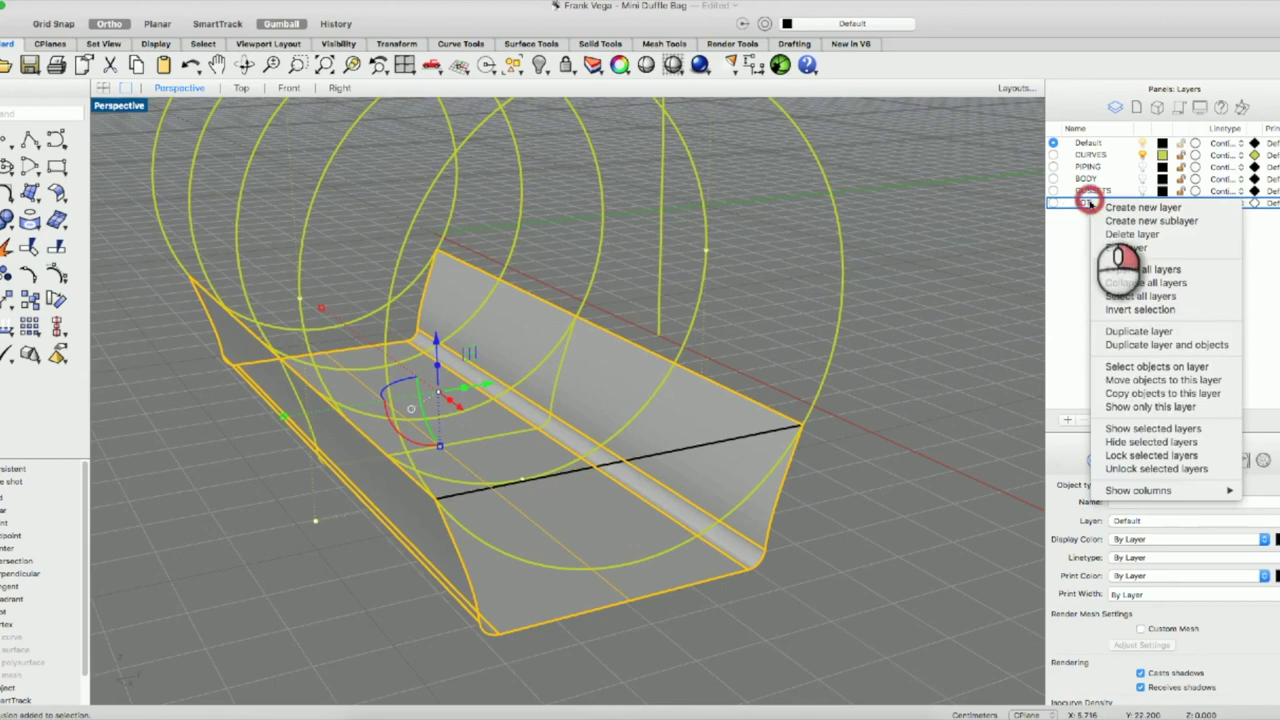
{"action": "left_click", "coordinate": [1130, 382]}
Set the BOTTOM layer's colour to black, and check the layer's contents by hiding and showing it.
{"action": "left_click", "coordinate": [1162, 202]}
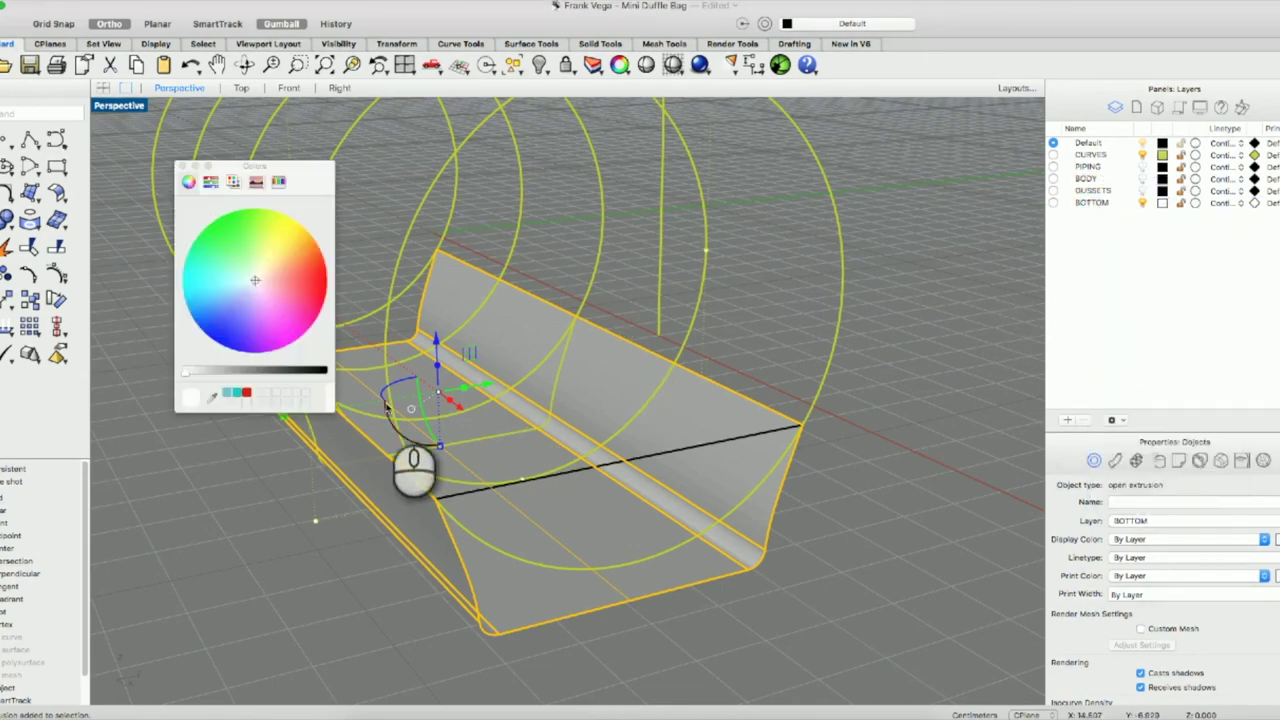
{"action": "left_click_drag", "start_coordinate": [185, 372], "coordinate": [409, 405]}
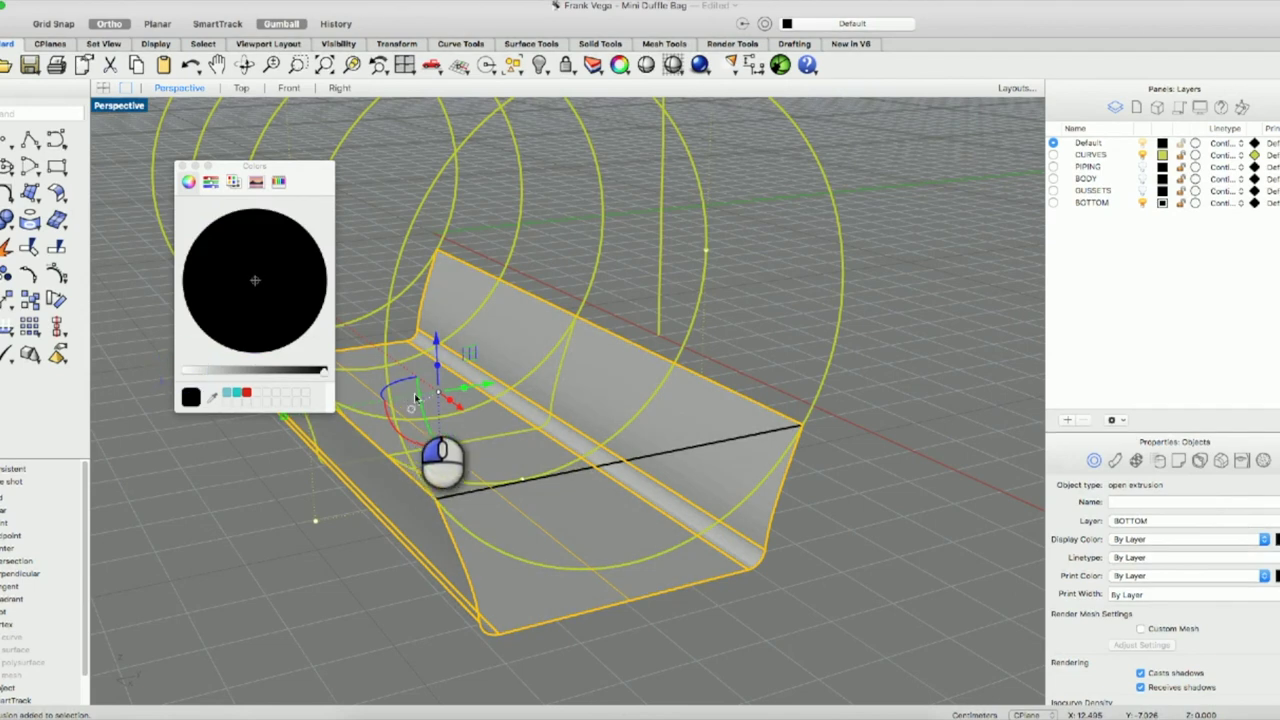
{"action": "left_click", "coordinate": [183, 167]}
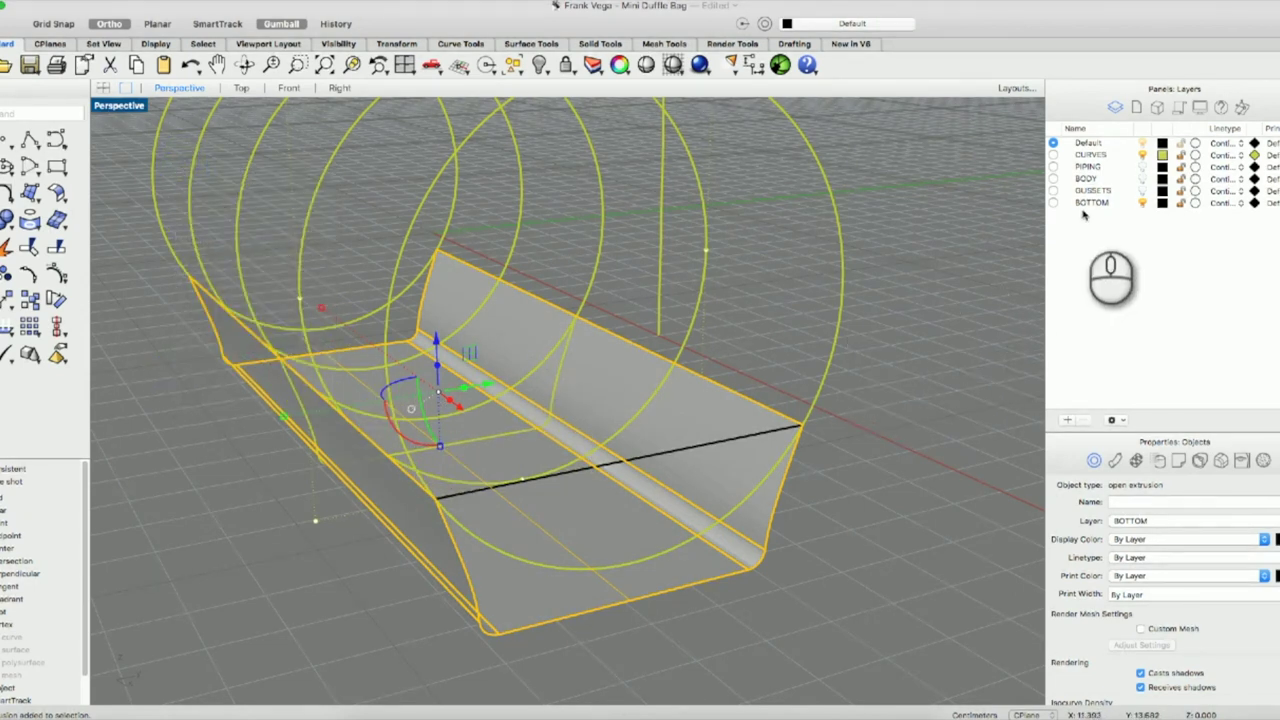
{"action": "left_click", "coordinate": [1142, 203]}
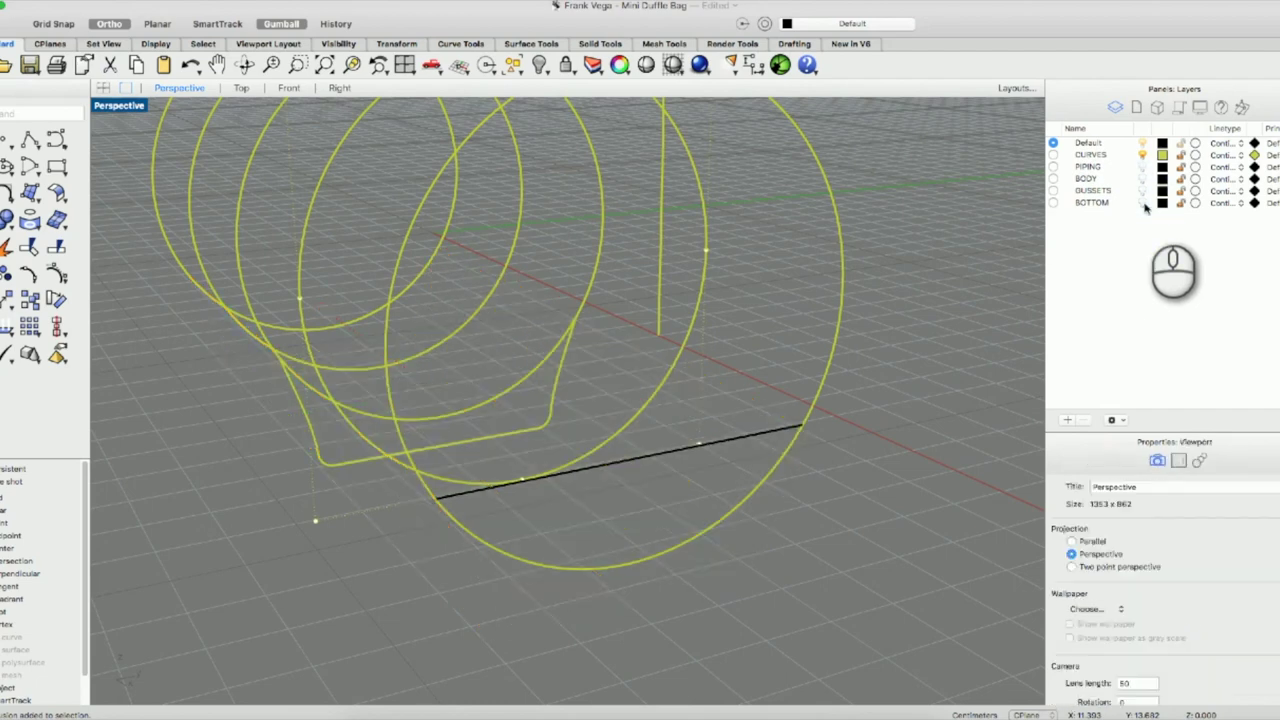
{"action": "left_click", "coordinate": [1143, 203]}
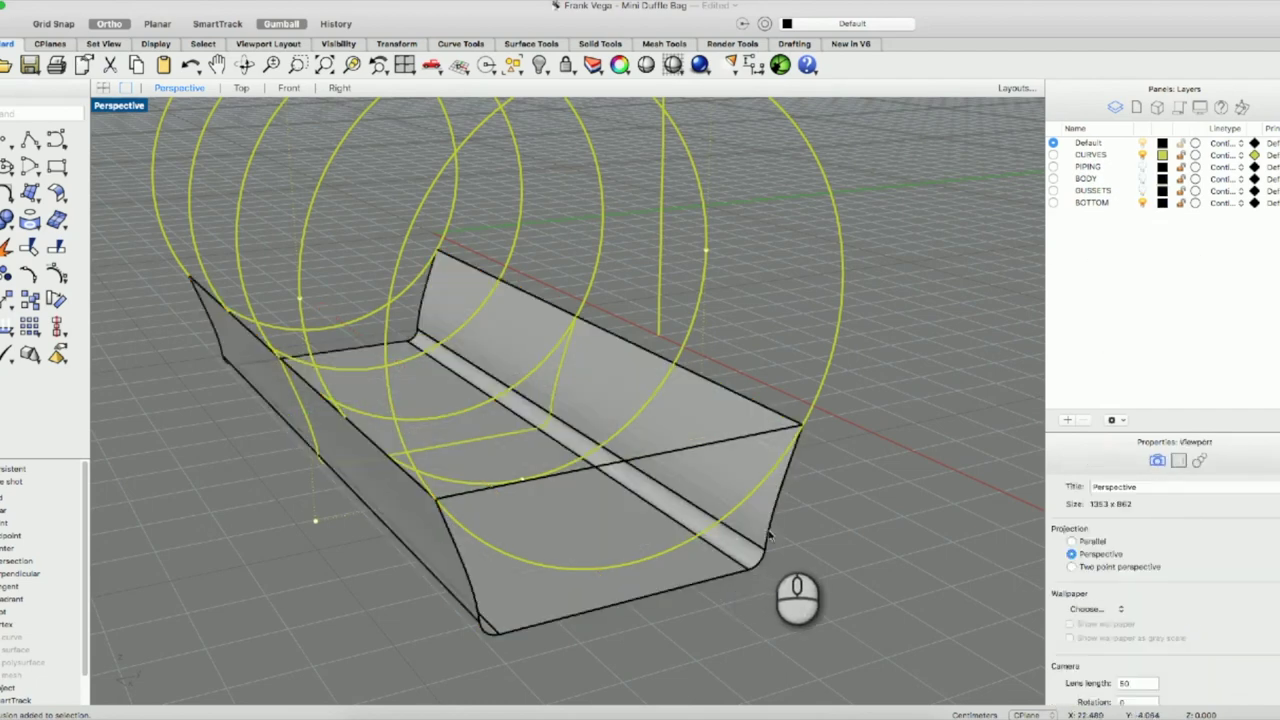
{"action": "left_click", "coordinate": [768, 532]}
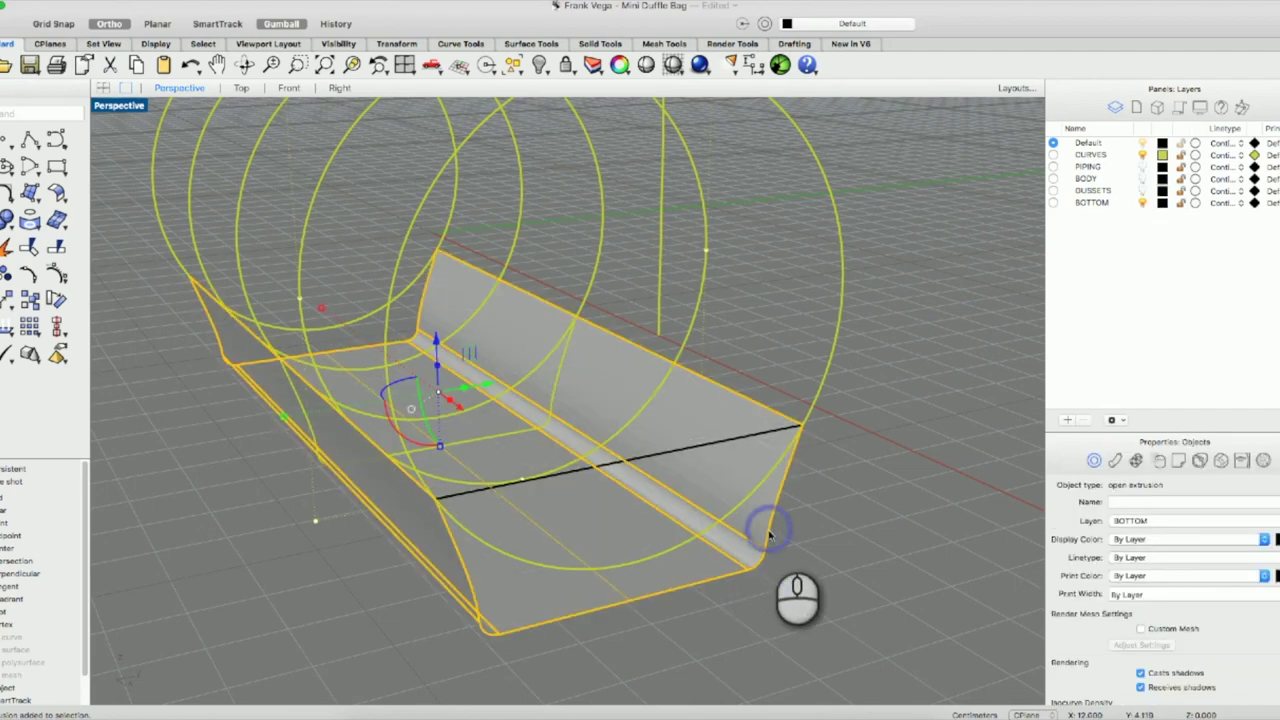
{"action": "left_click", "coordinate": [865, 503]}
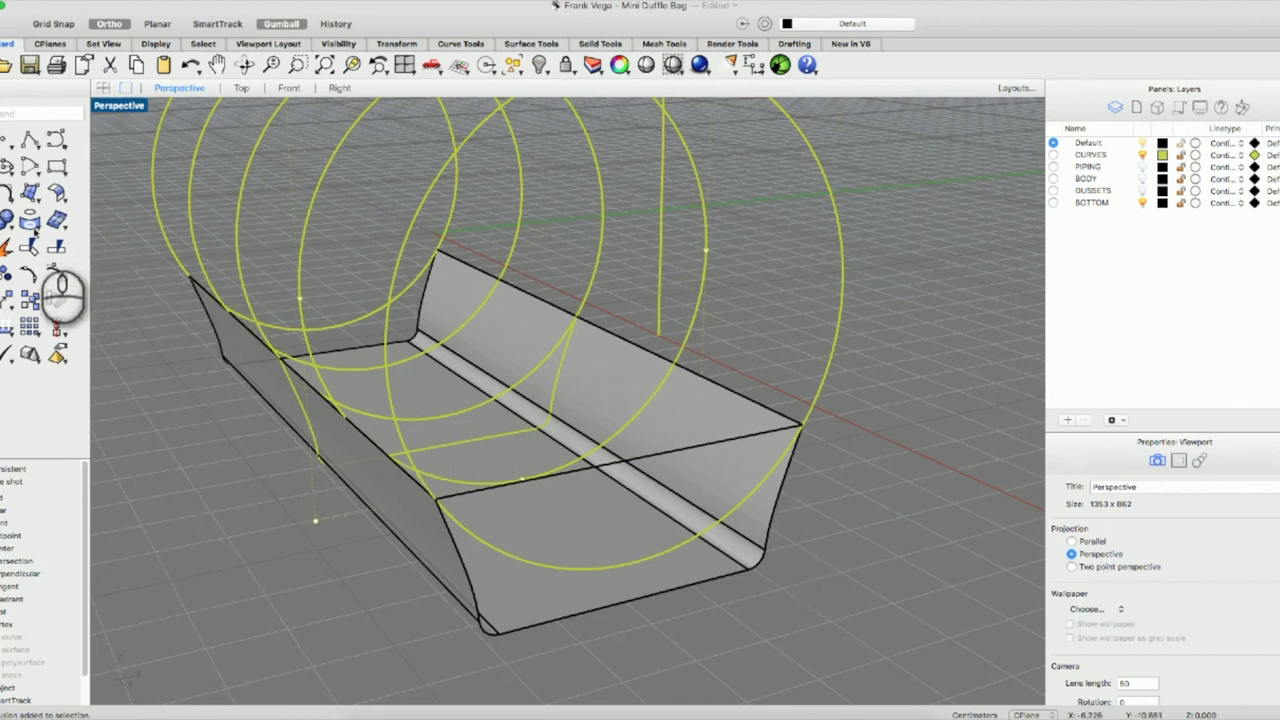
Duplicate all the base surface's edges at its near end and join them with the straight line between the upper corners into one closed curve.
{"action": "left_click_drag", "start_coordinate": [31, 222], "coordinate": [91, 290]}
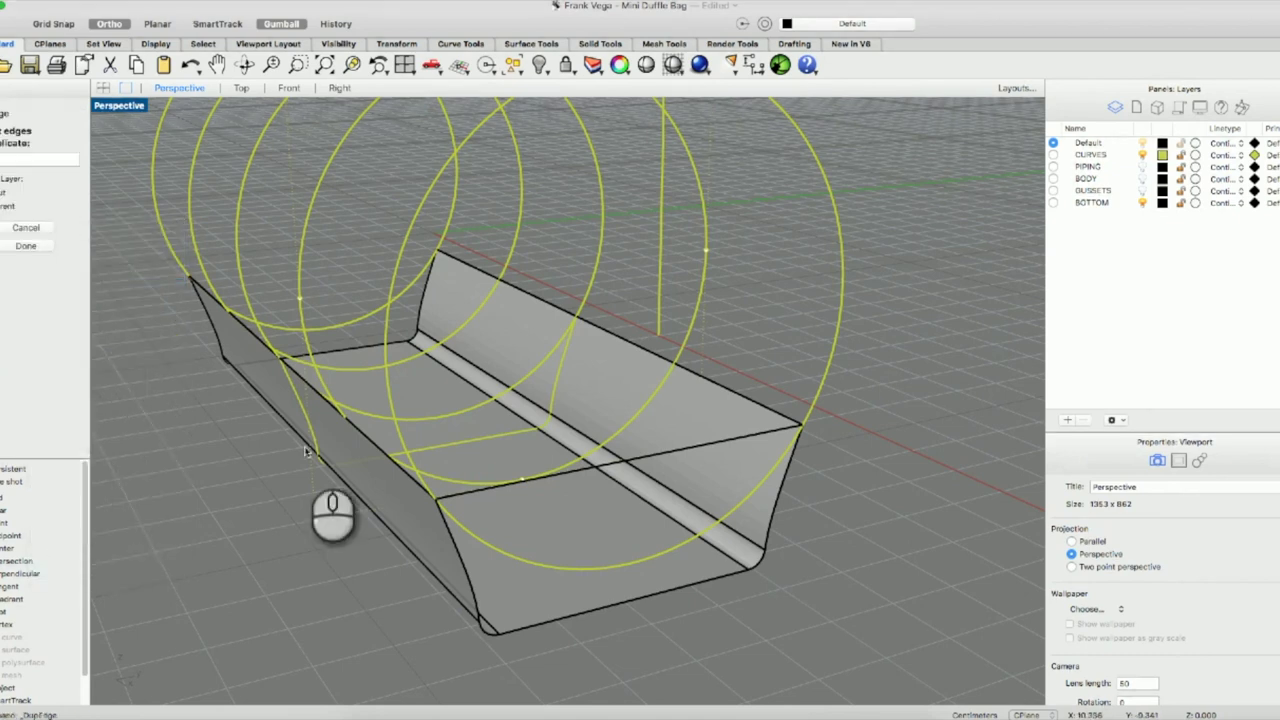
{"action": "left_click", "coordinate": [470, 582]}
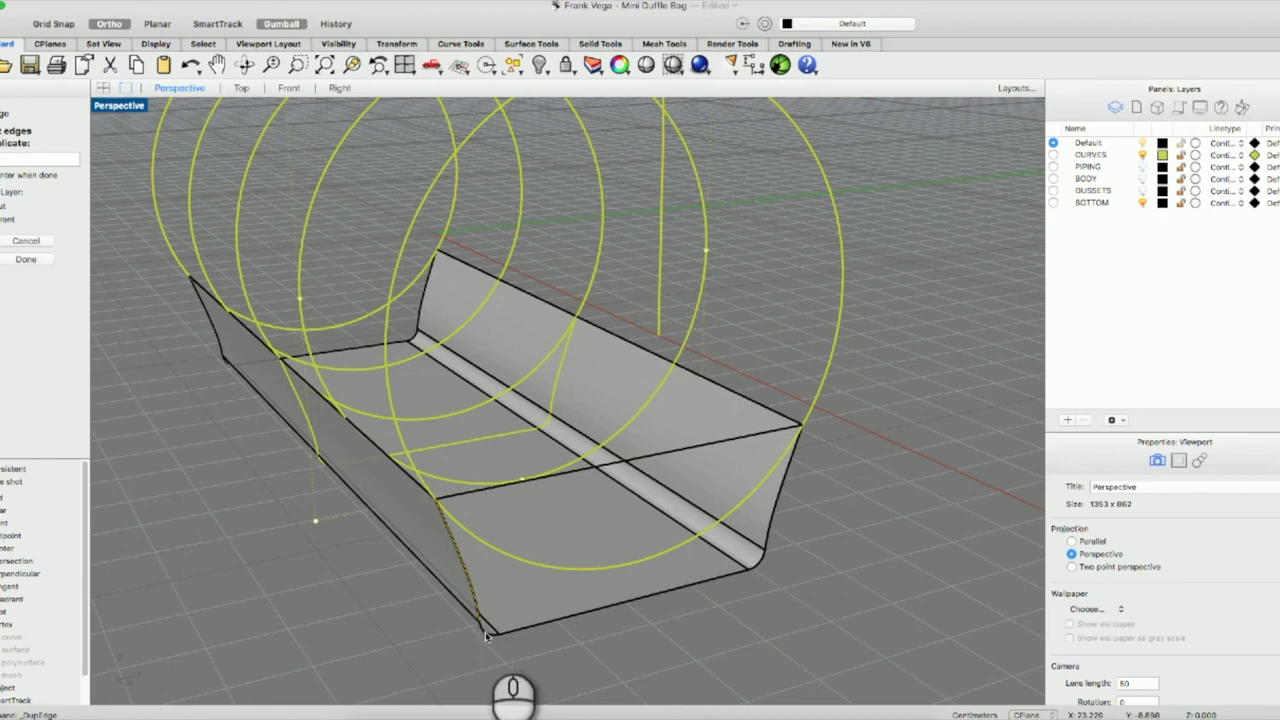
{"action": "left_click", "coordinate": [485, 625]}
{"action": "left_click", "coordinate": [535, 624]}
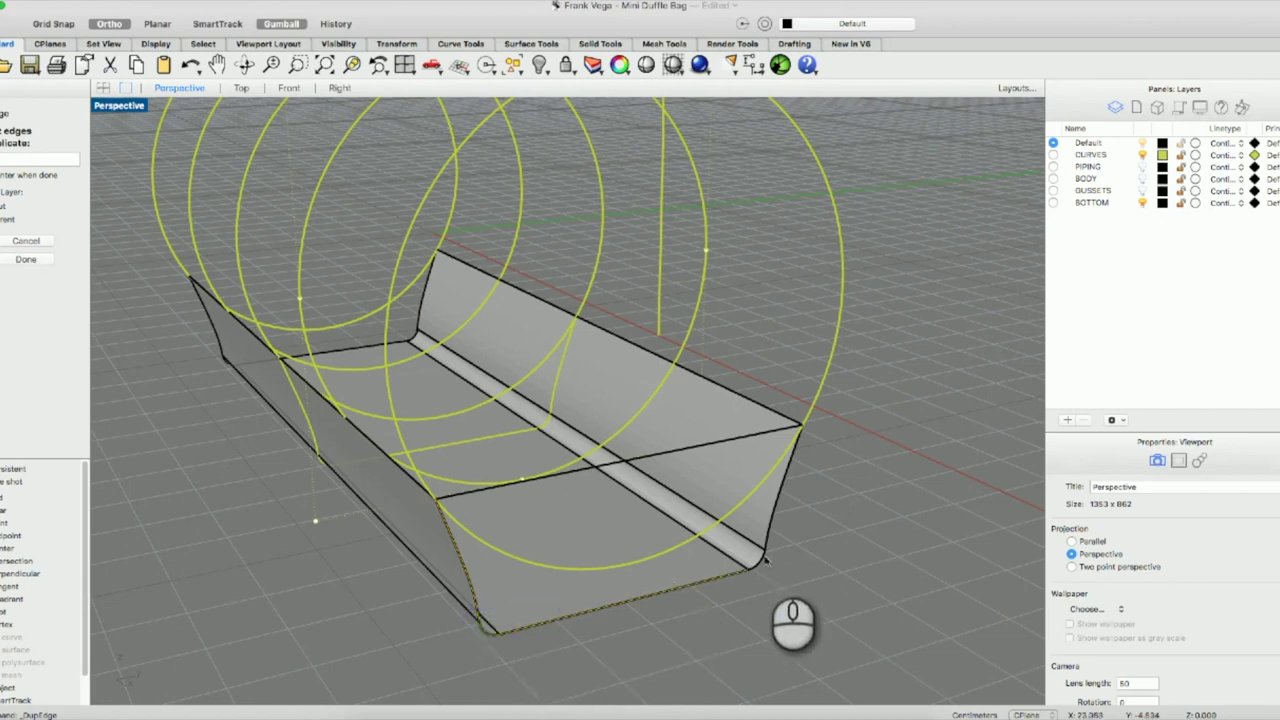
{"action": "left_click", "coordinate": [768, 527]}
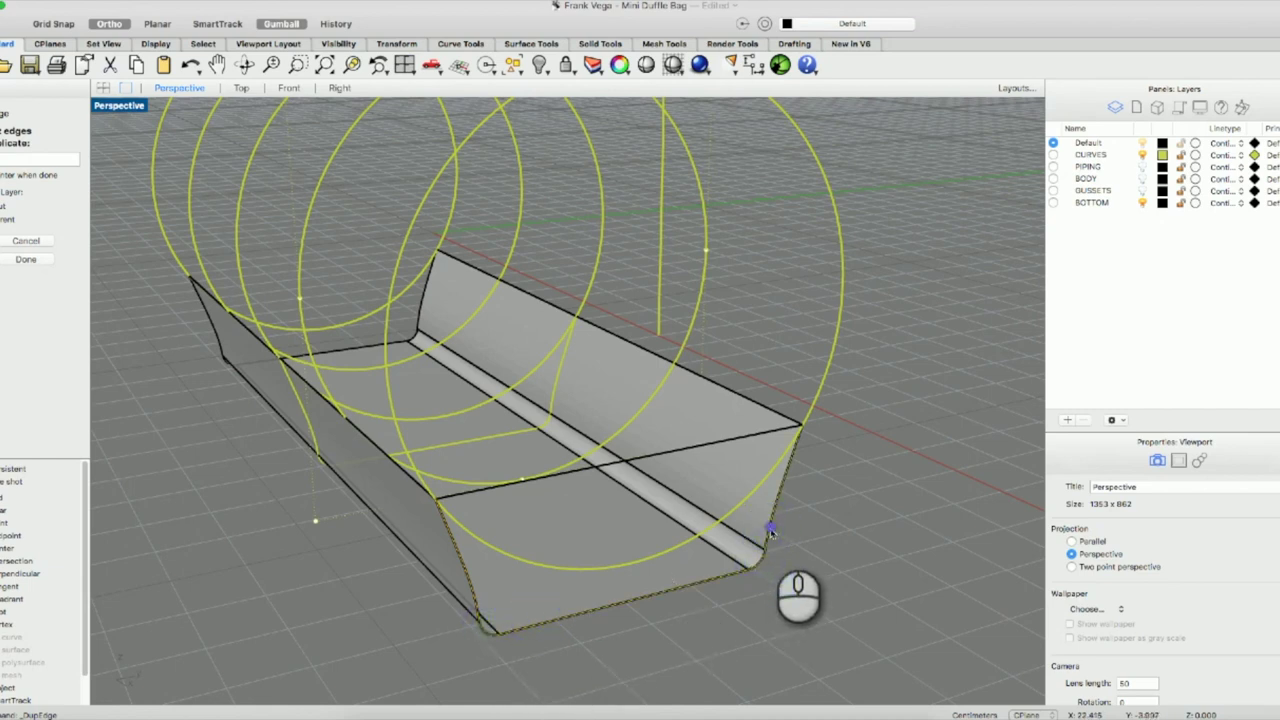
{"action": "right_click", "coordinate": [770, 535]}
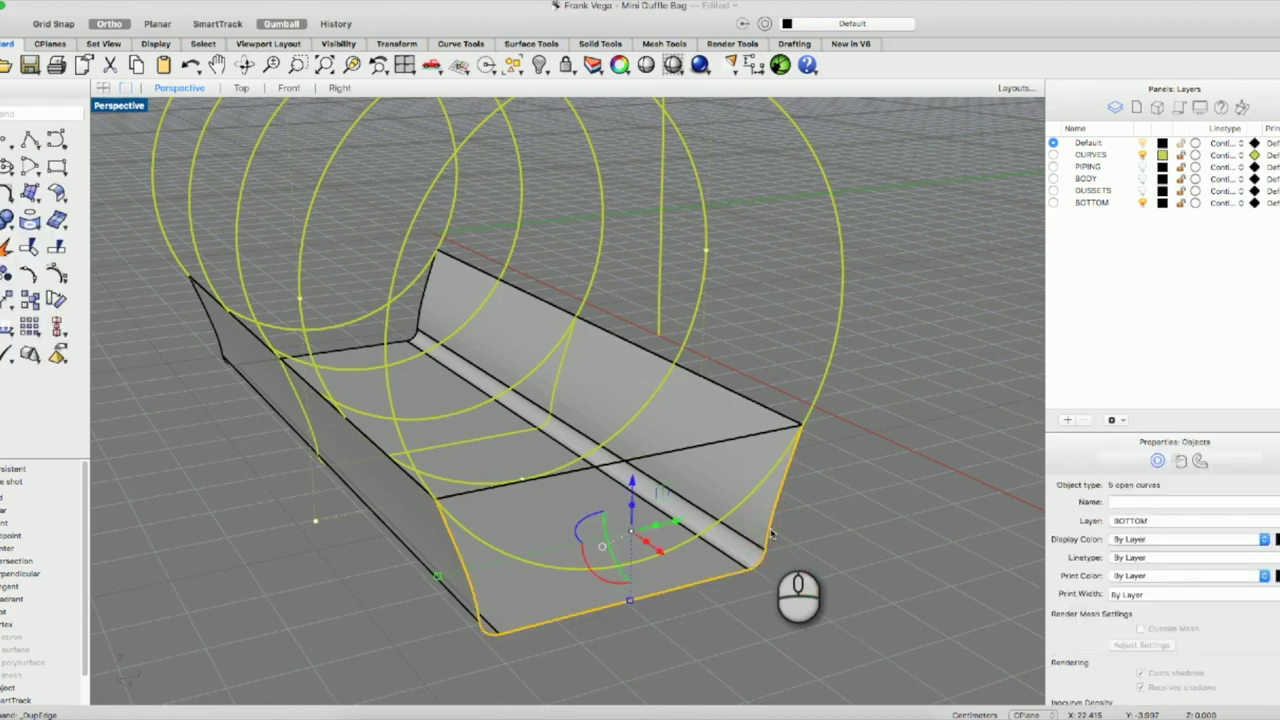
{"action": "left_click", "coordinate": [712, 443], "text": "shift"}
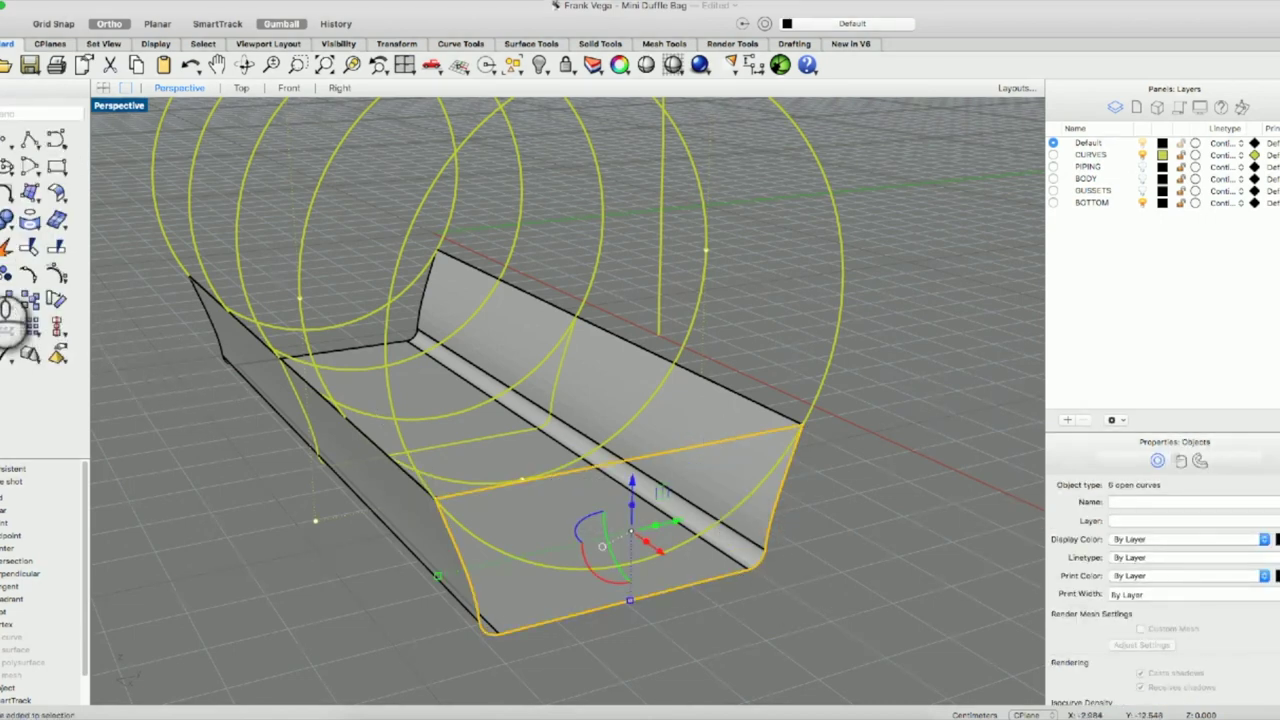
{"action": "left_click", "coordinate": [8, 299]}
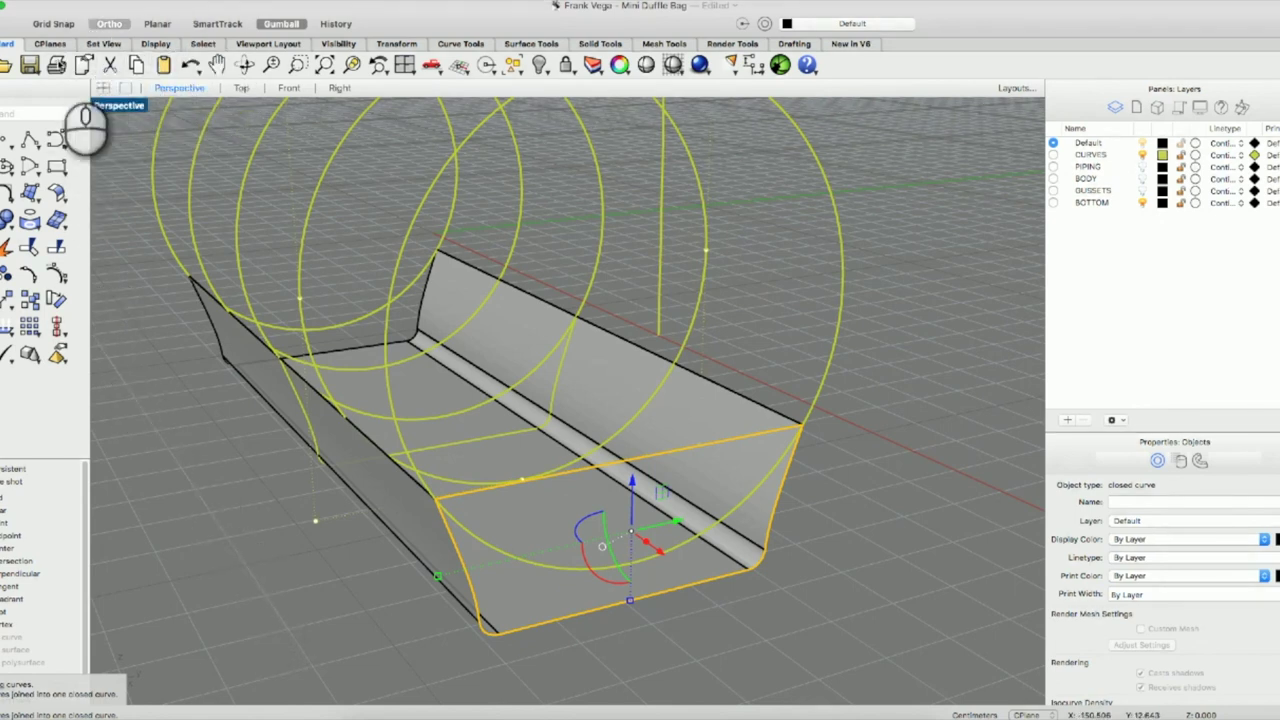
Create a planar surface from the closed end curve to cap the near end of the base.
{"action": "left_click", "coordinate": [42, 112]}
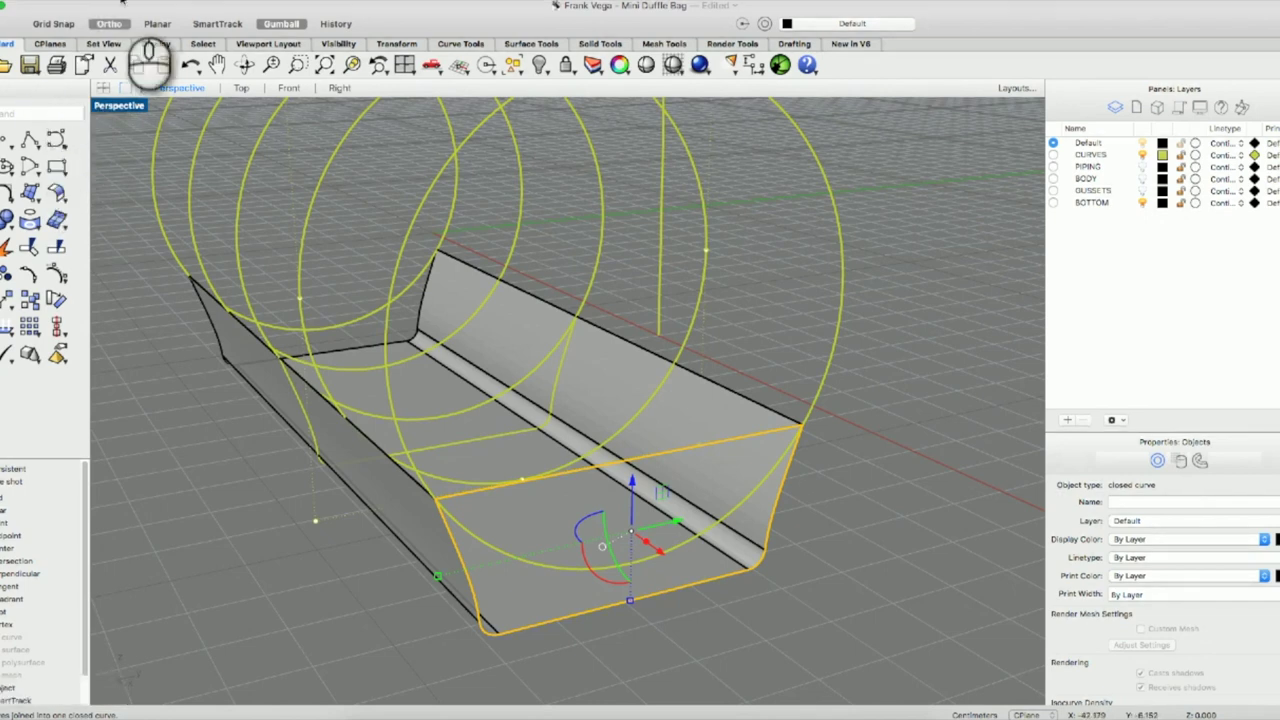
{"action": "left_click", "coordinate": [236, 1]}
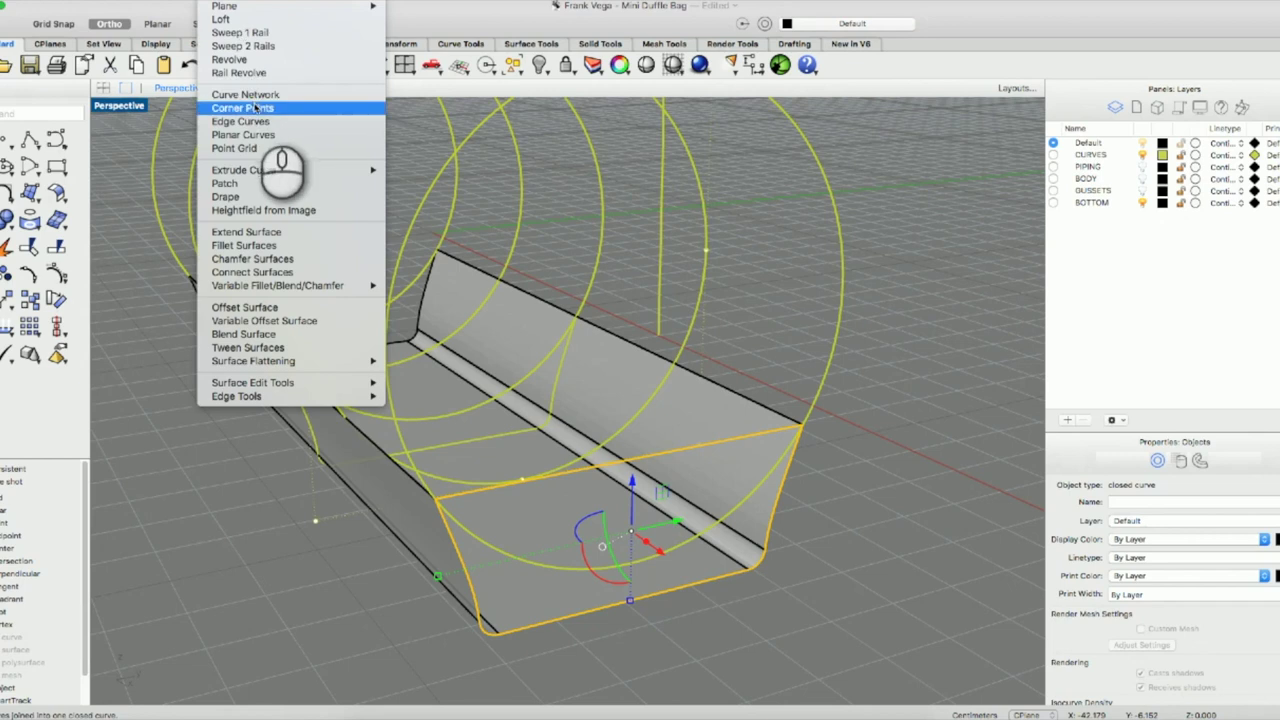
{"action": "left_click", "coordinate": [255, 134]}
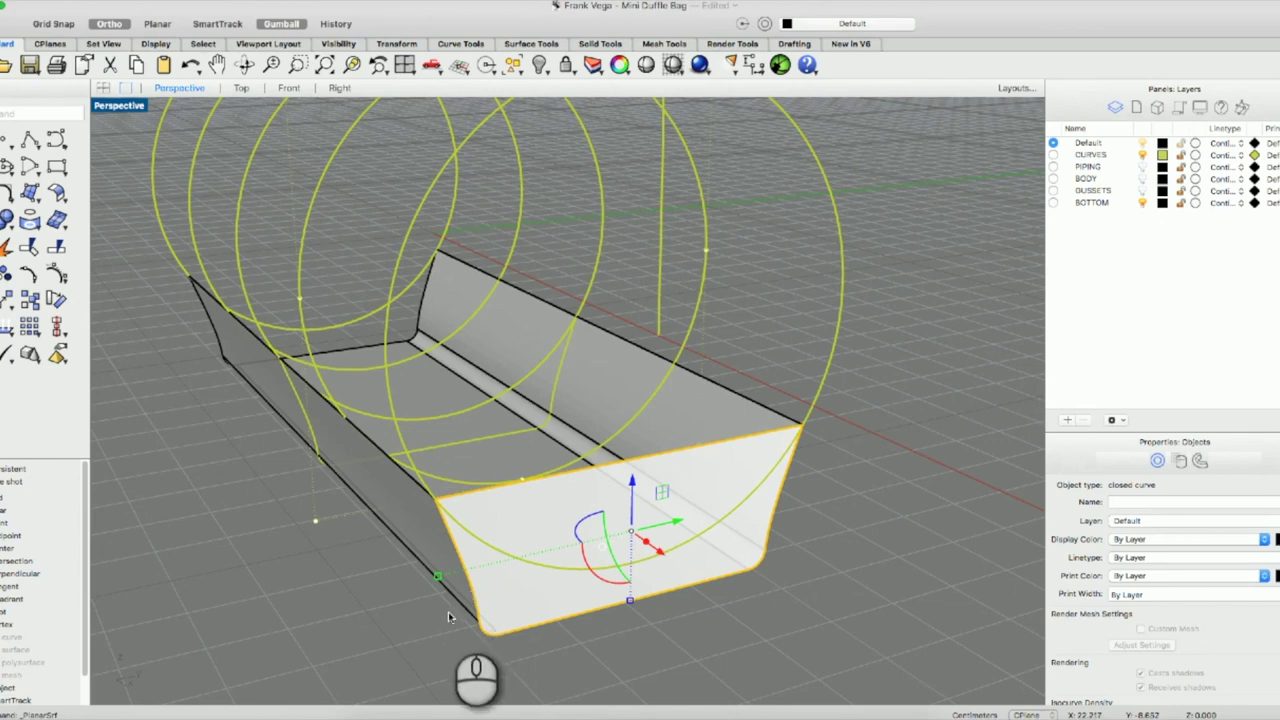
{"action": "right_click", "coordinate": [436, 611]}
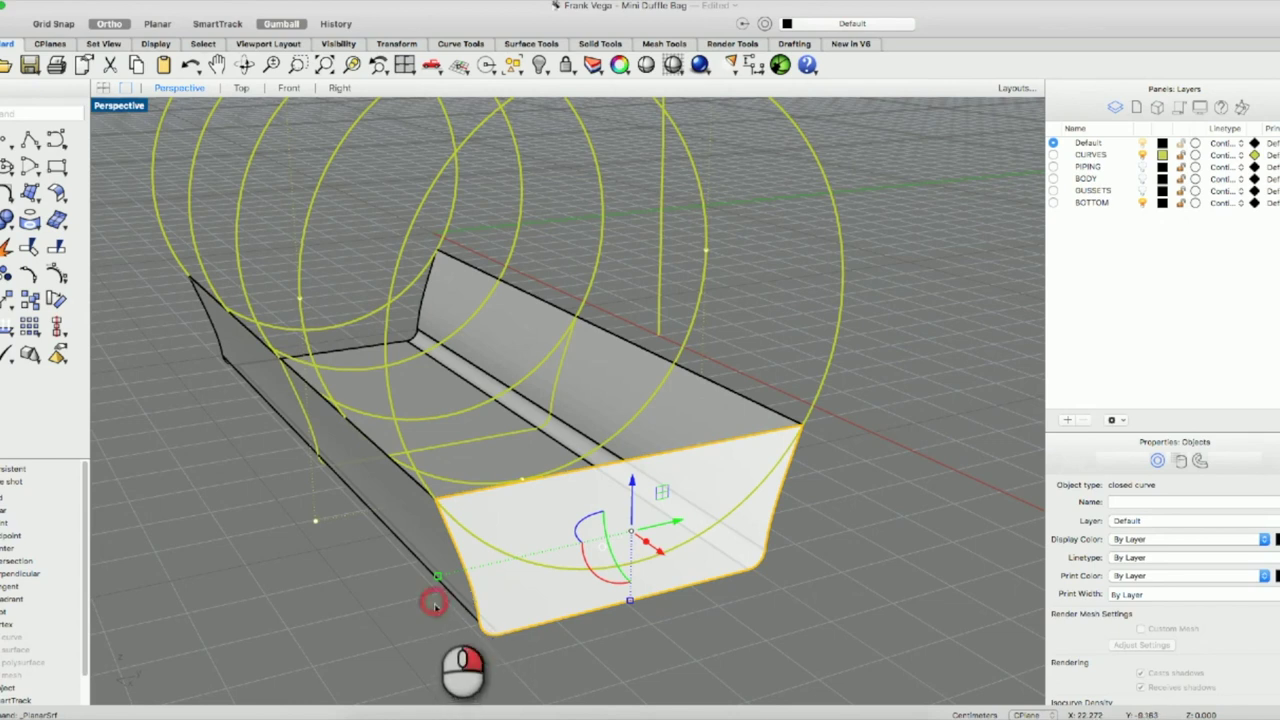
{"action": "left_click", "coordinate": [258, 427]}
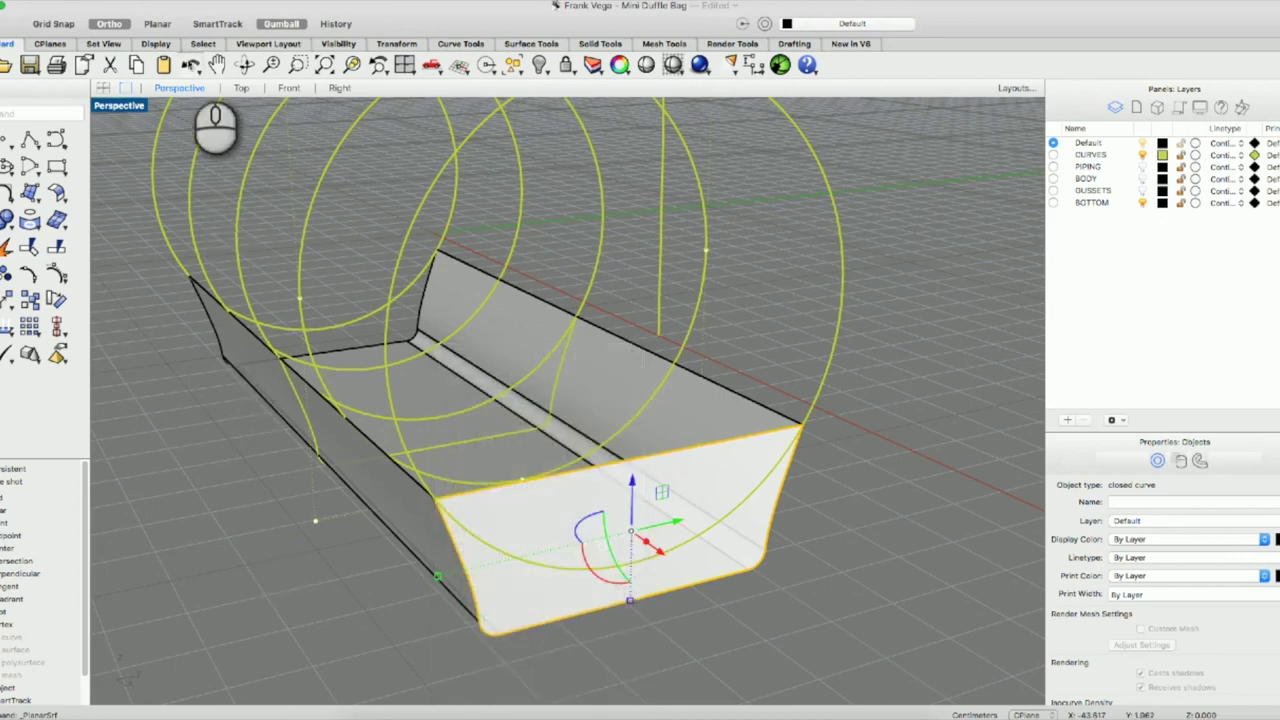
Try to mirror the closed end curve to the opposite end of the base, starting the mirror plane at origin 0.
{"action": "left_click", "coordinate": [244, 64]}
{"action": "left_click_drag", "start_coordinate": [322, 401], "coordinate": [452, 412]}
{"action": "scroll", "coordinate": [455, 413], "scroll_direction": "up", "scroll_amount": 2}
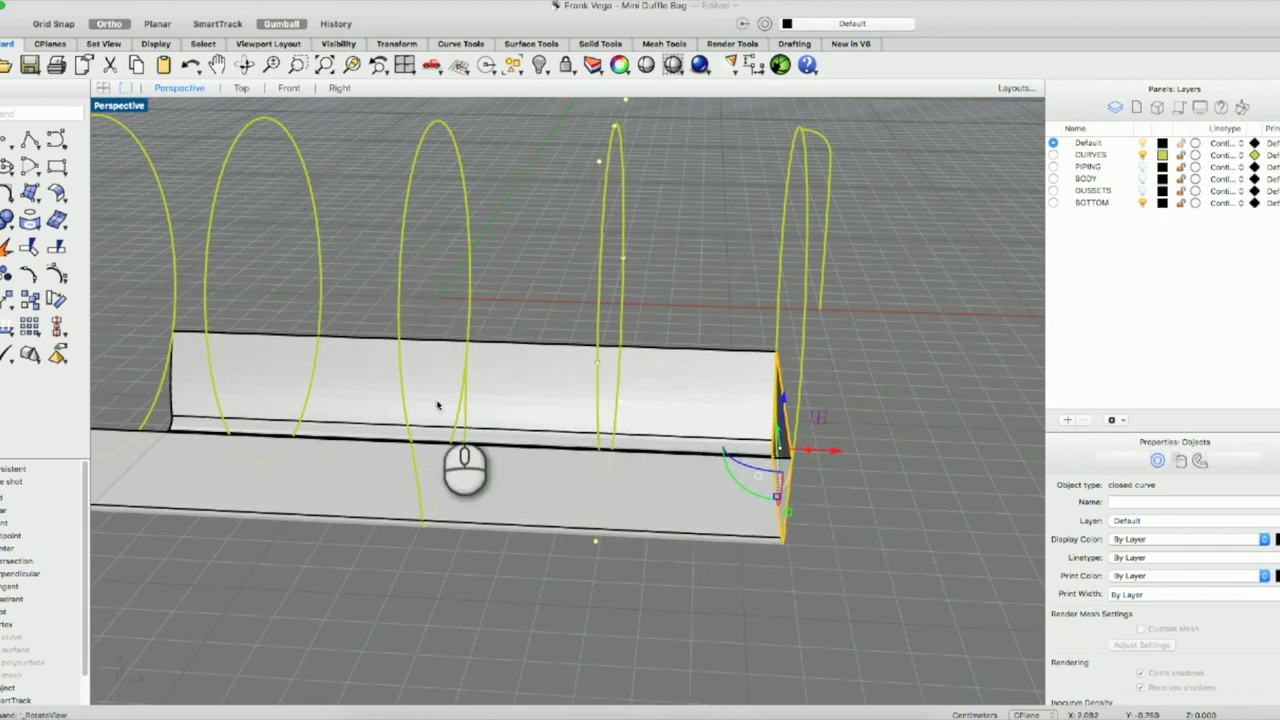
{"action": "left_click", "coordinate": [42, 113]}
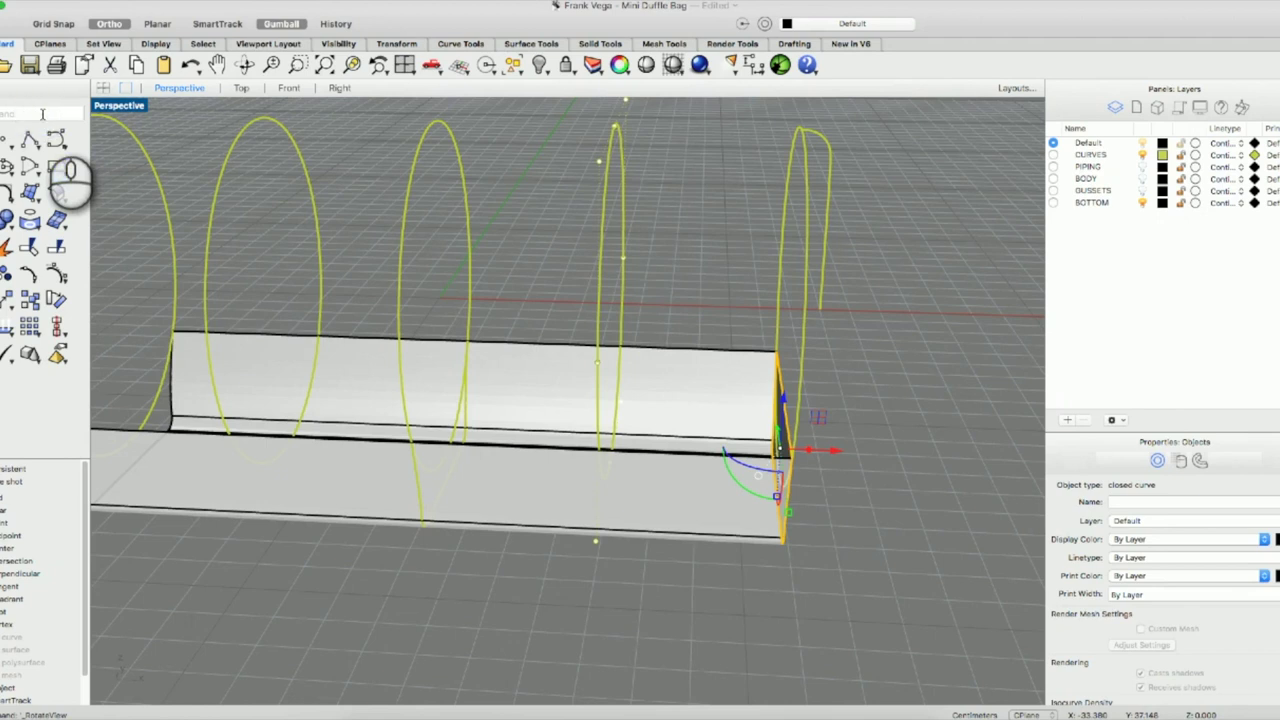
{"action": "type", "text": "o"}
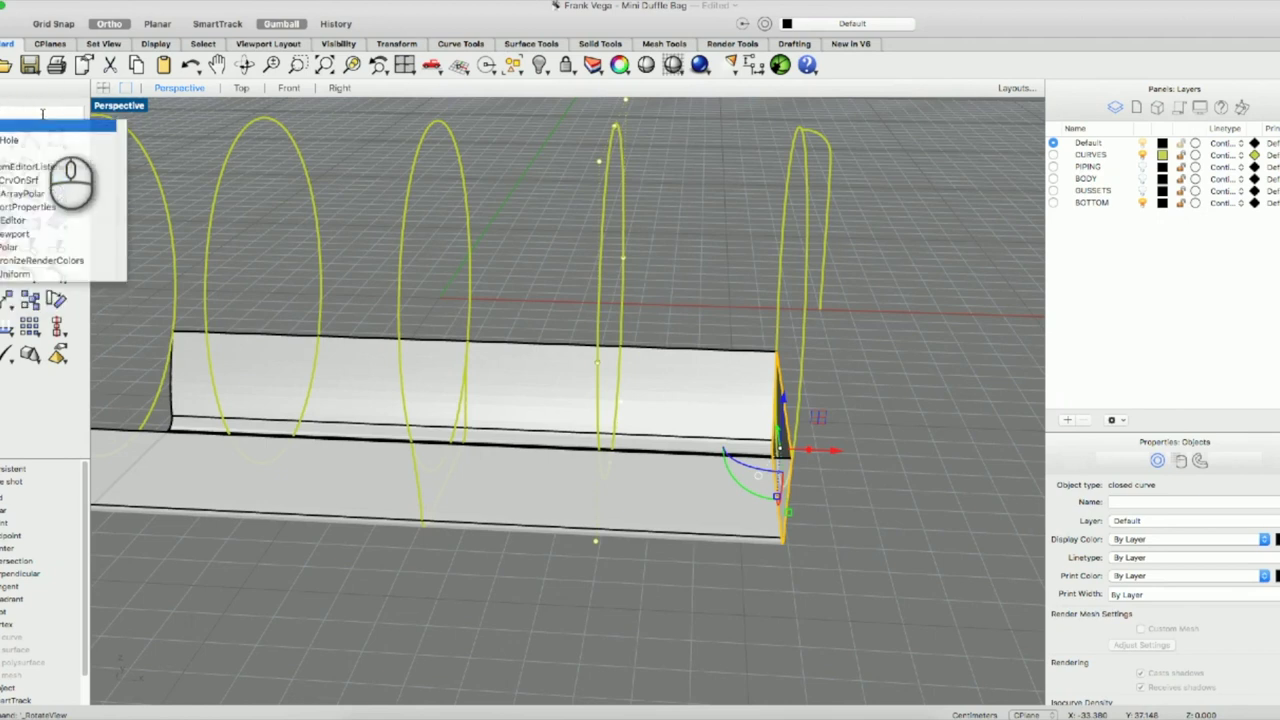
{"action": "key", "text": "Return"}
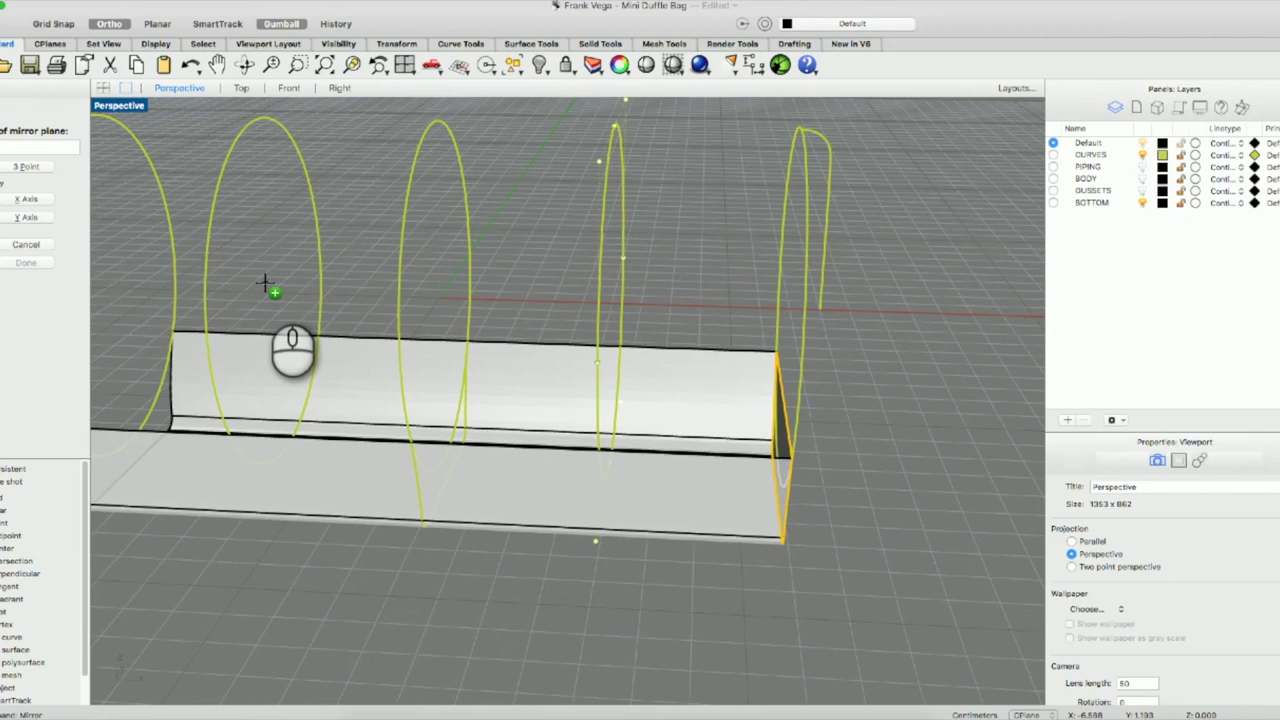
{"action": "type", "text": "0"}
{"action": "key", "text": "Return"}
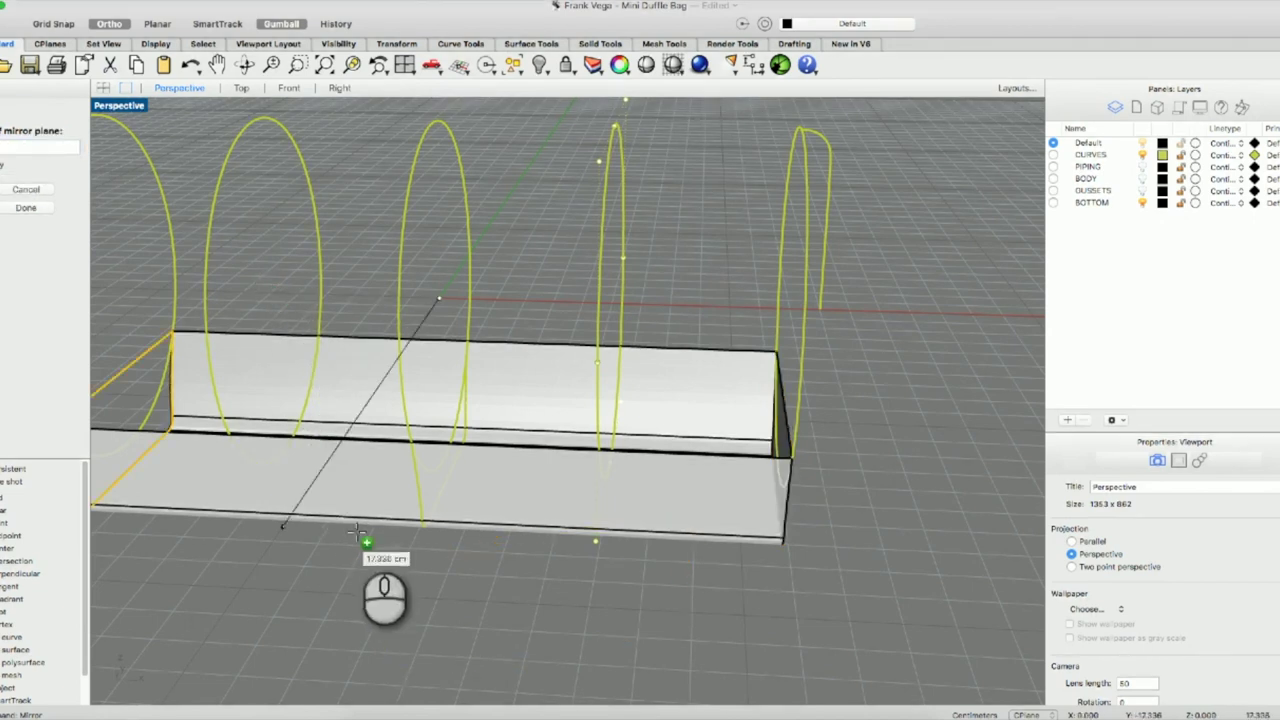
{"action": "left_click", "coordinate": [420, 607]}
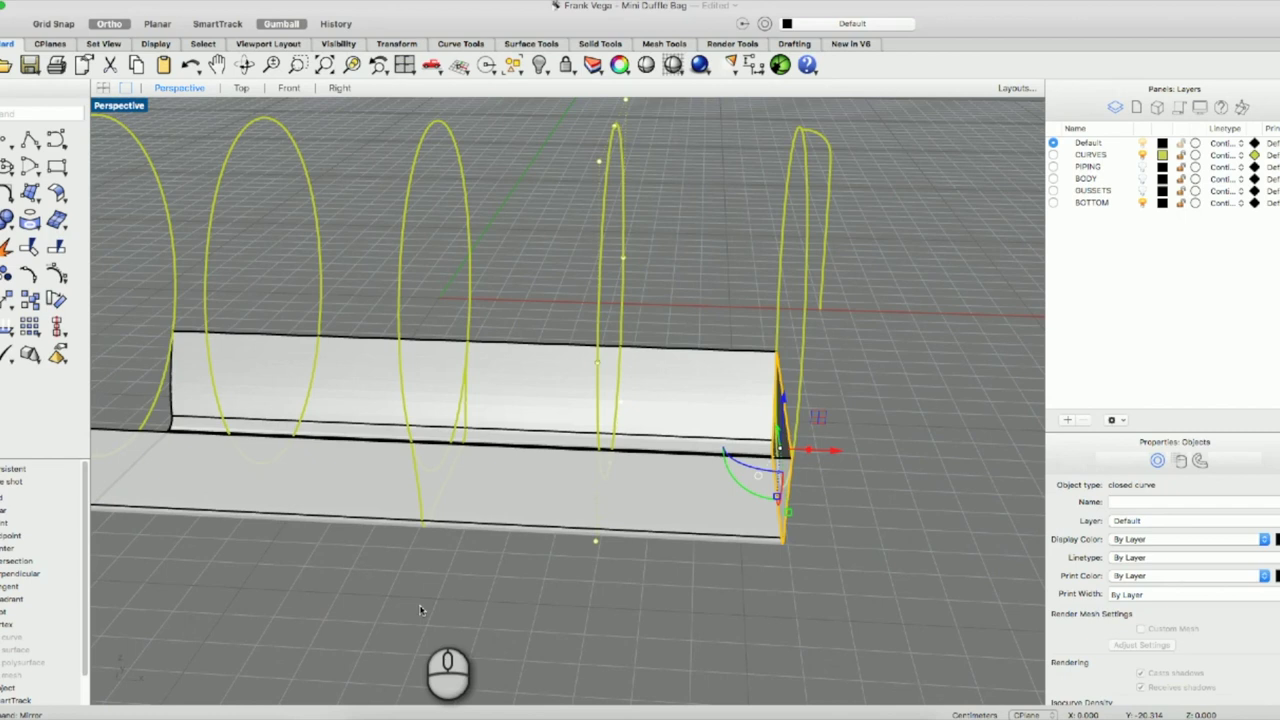
{"action": "right_click", "coordinate": [420, 610]}
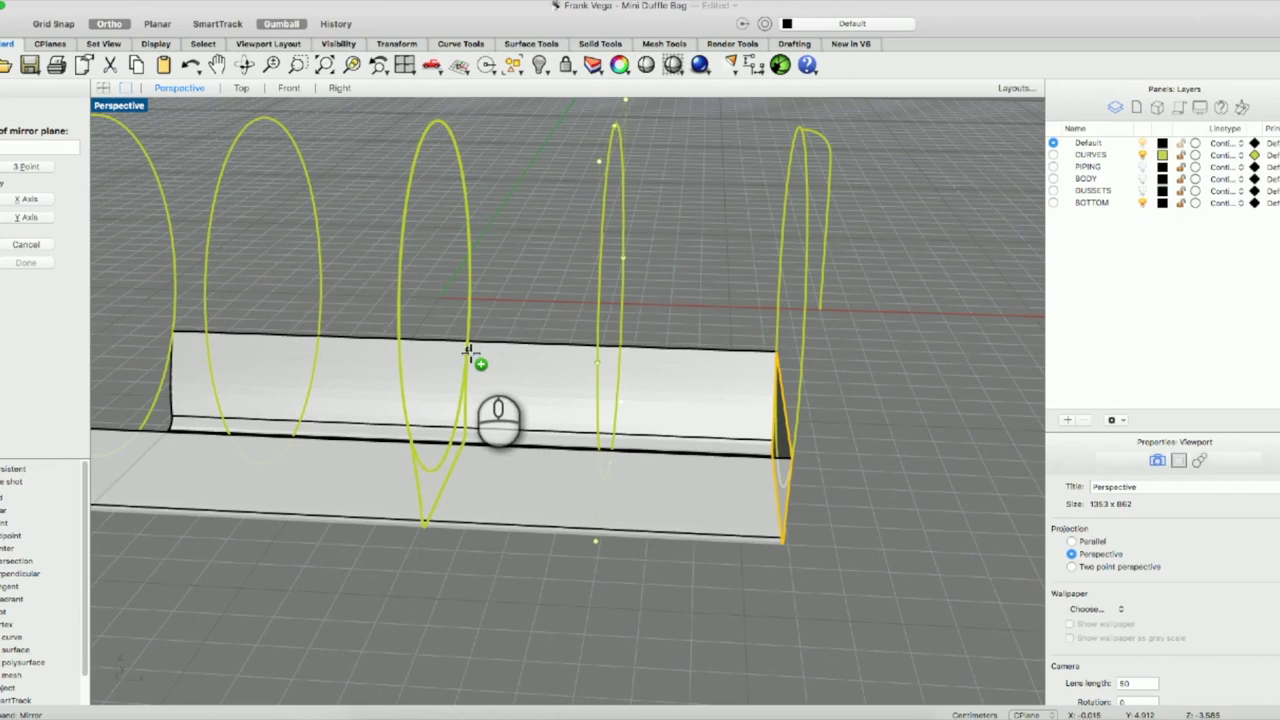
{"action": "left_click", "coordinate": [470, 352]}
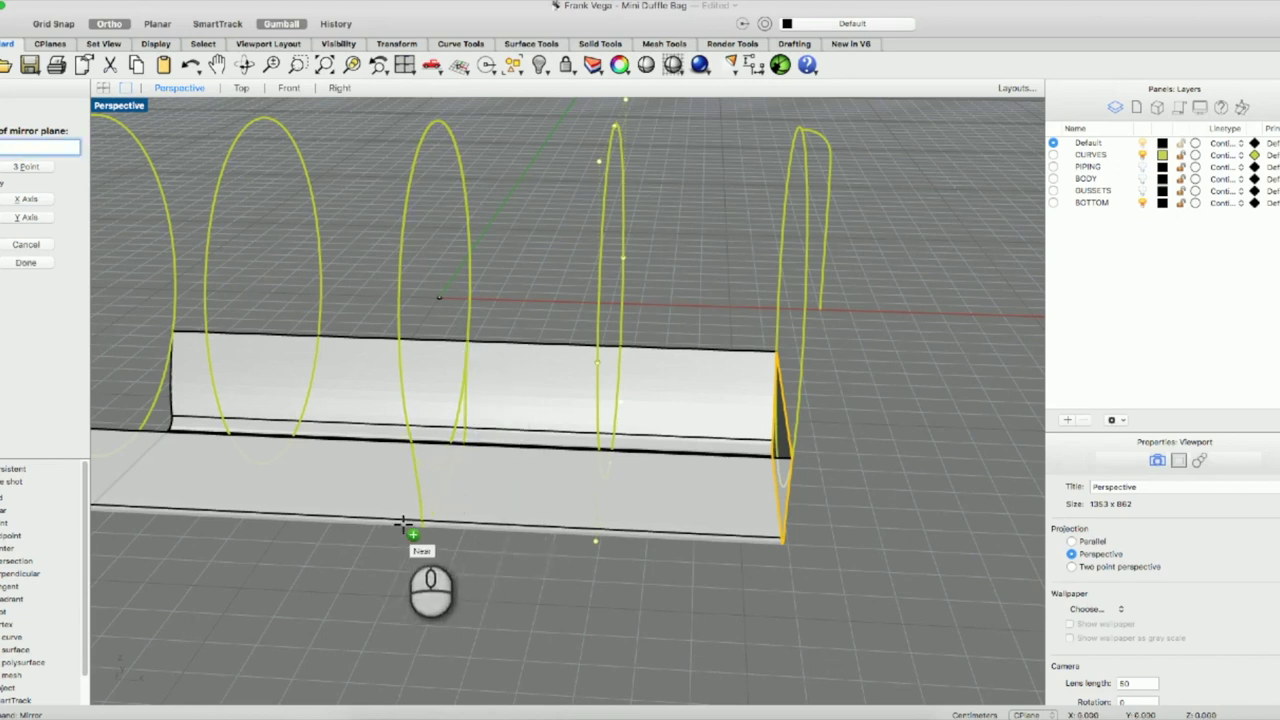
{"action": "left_click", "coordinate": [416, 578]}
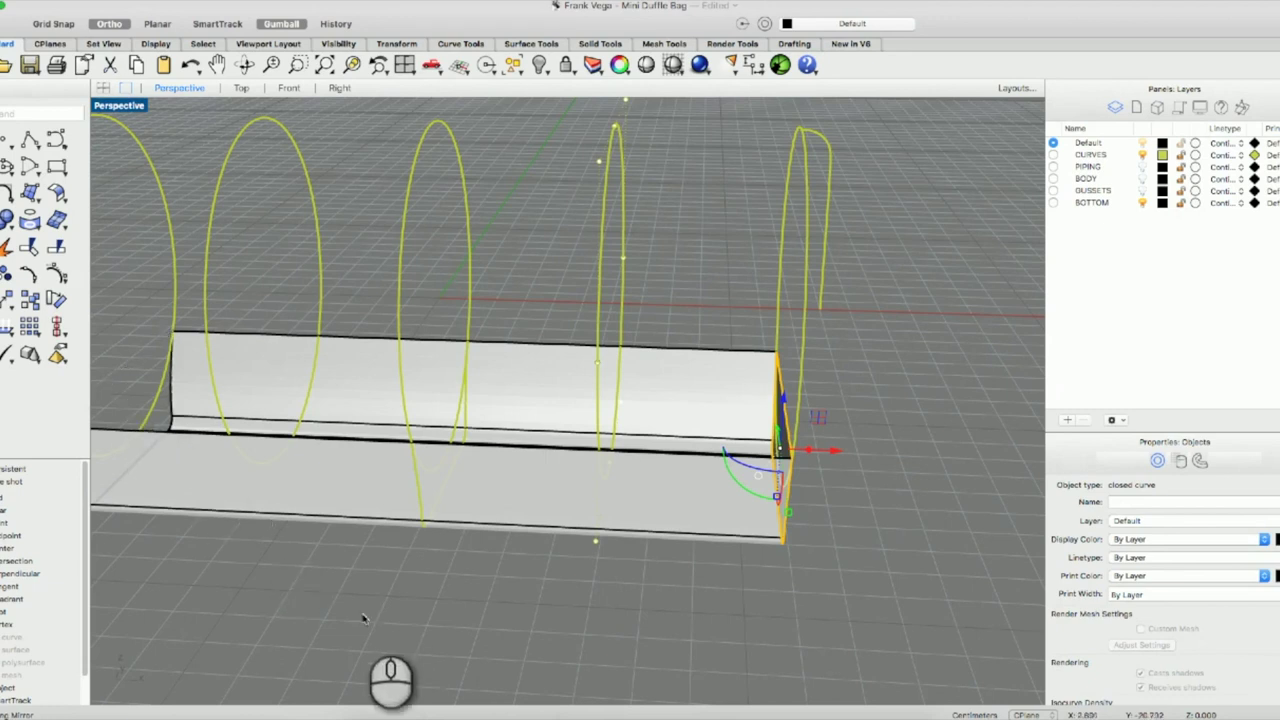
Mirror the planar end surface to the base's opposite end, using a mirror plane from origin 0 along the Y direction.
{"action": "left_click", "coordinate": [840, 488]}
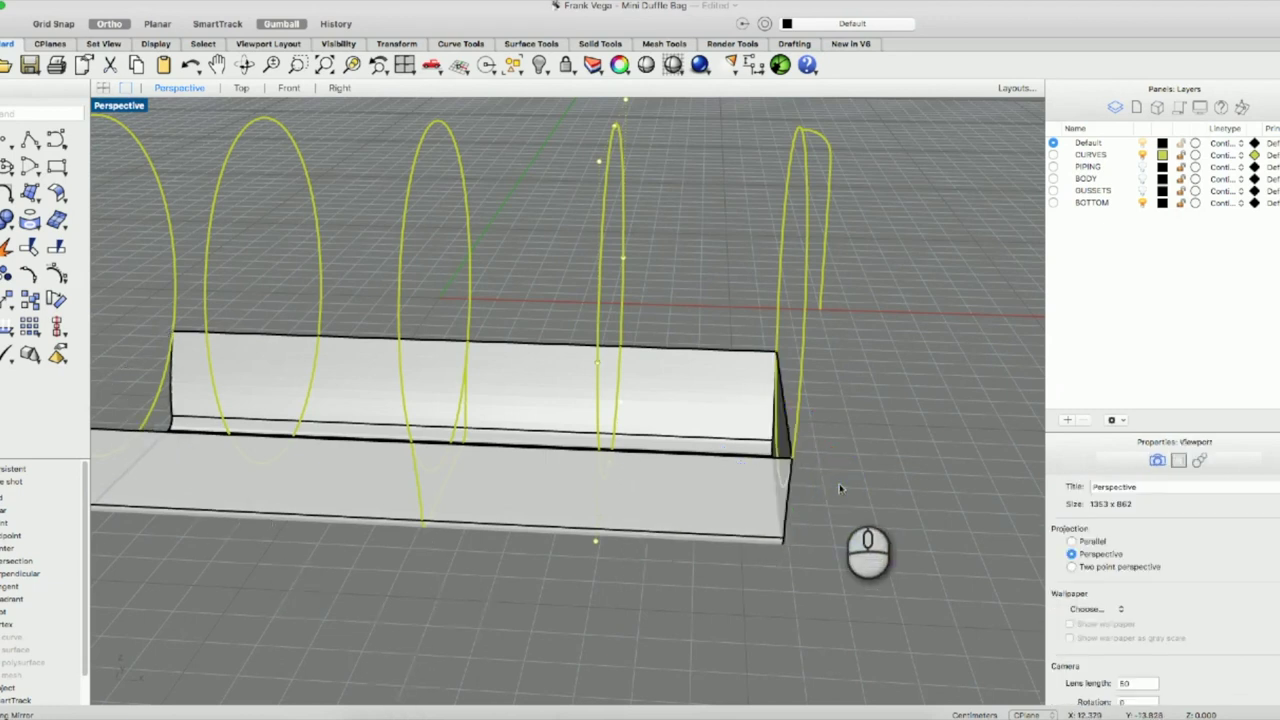
{"action": "left_click", "coordinate": [782, 445]}
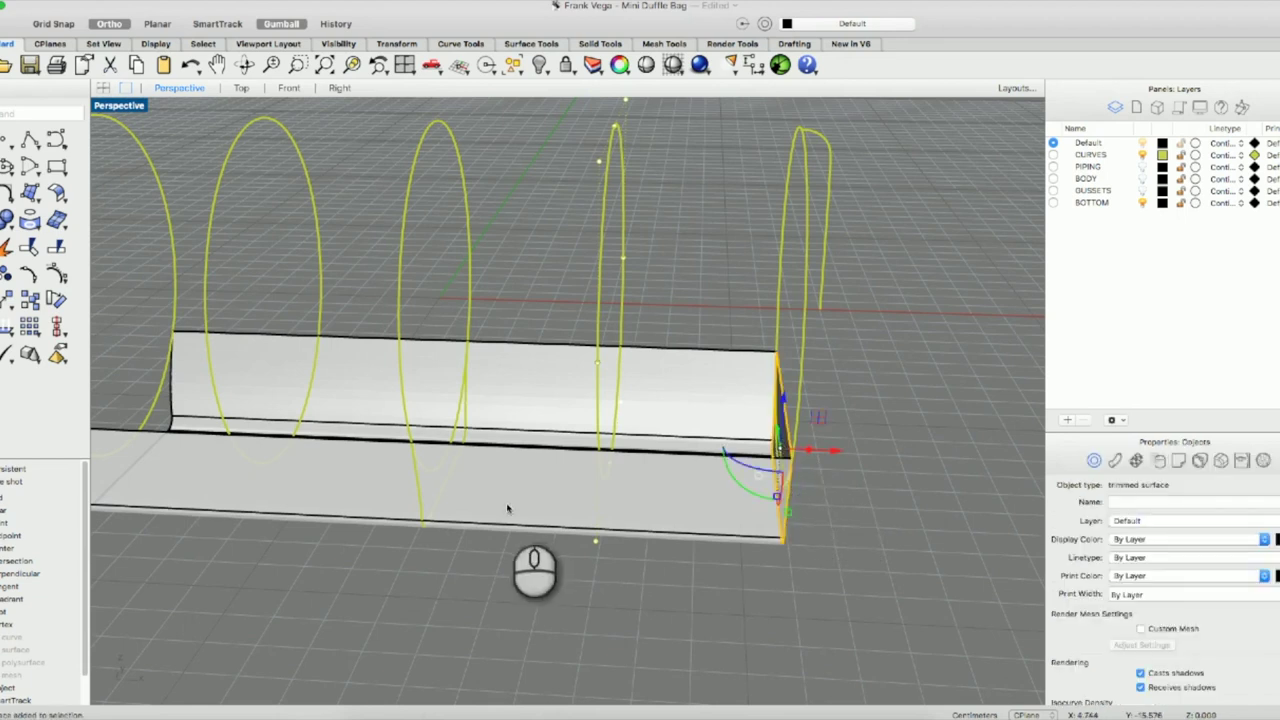
{"action": "right_click", "coordinate": [445, 572]}
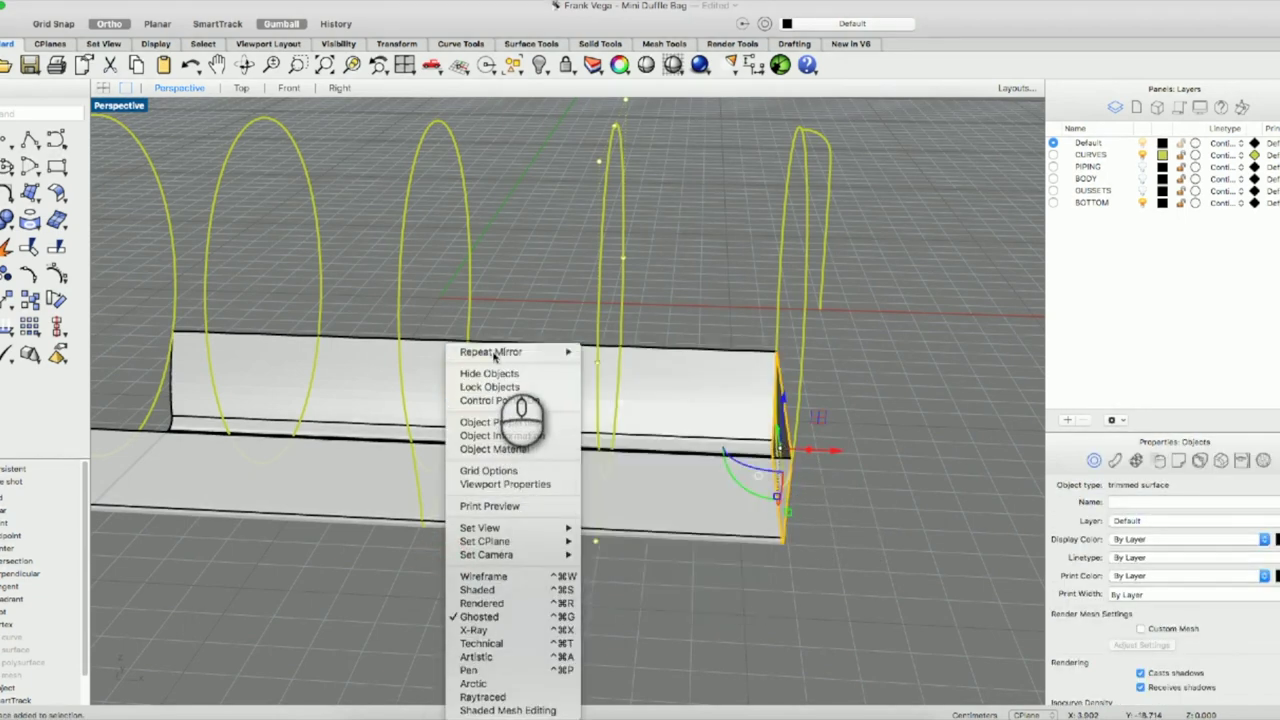
{"action": "left_click", "coordinate": [492, 352]}
{"action": "type", "text": "0"}
{"action": "key", "text": "Return"}
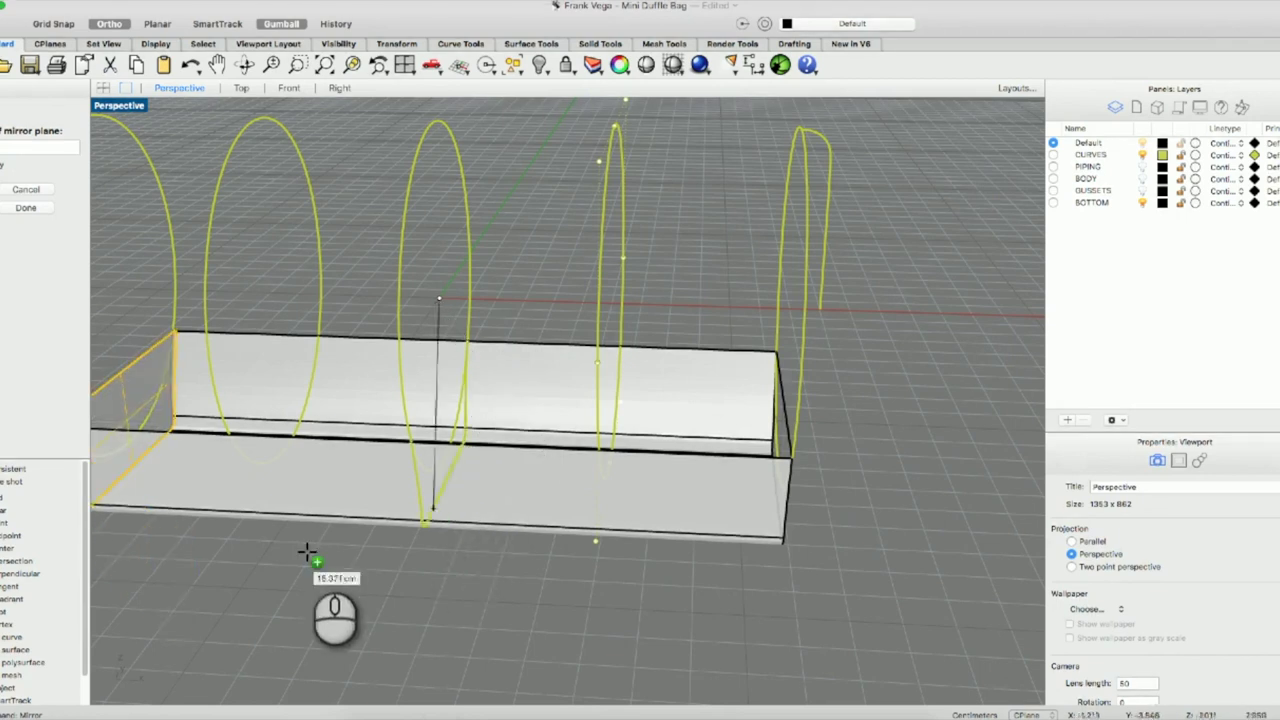
{"action": "left_click", "coordinate": [287, 577]}
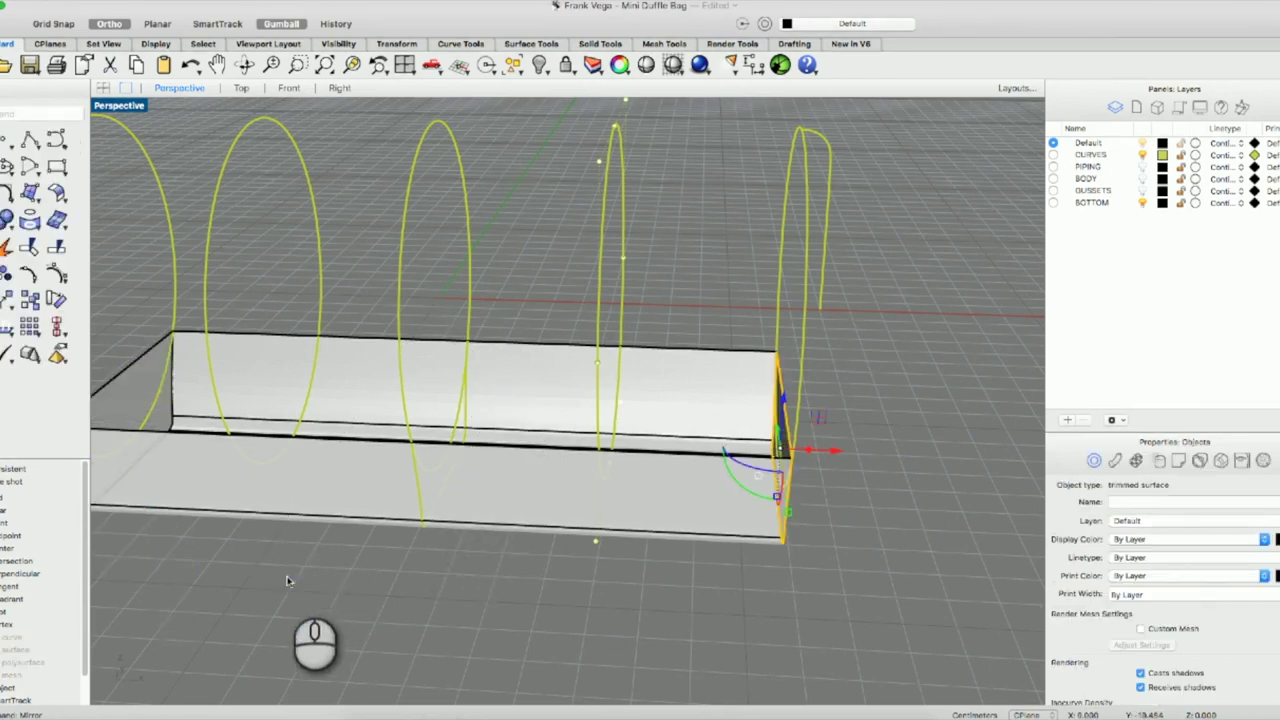
{"action": "left_click", "coordinate": [190, 166]}
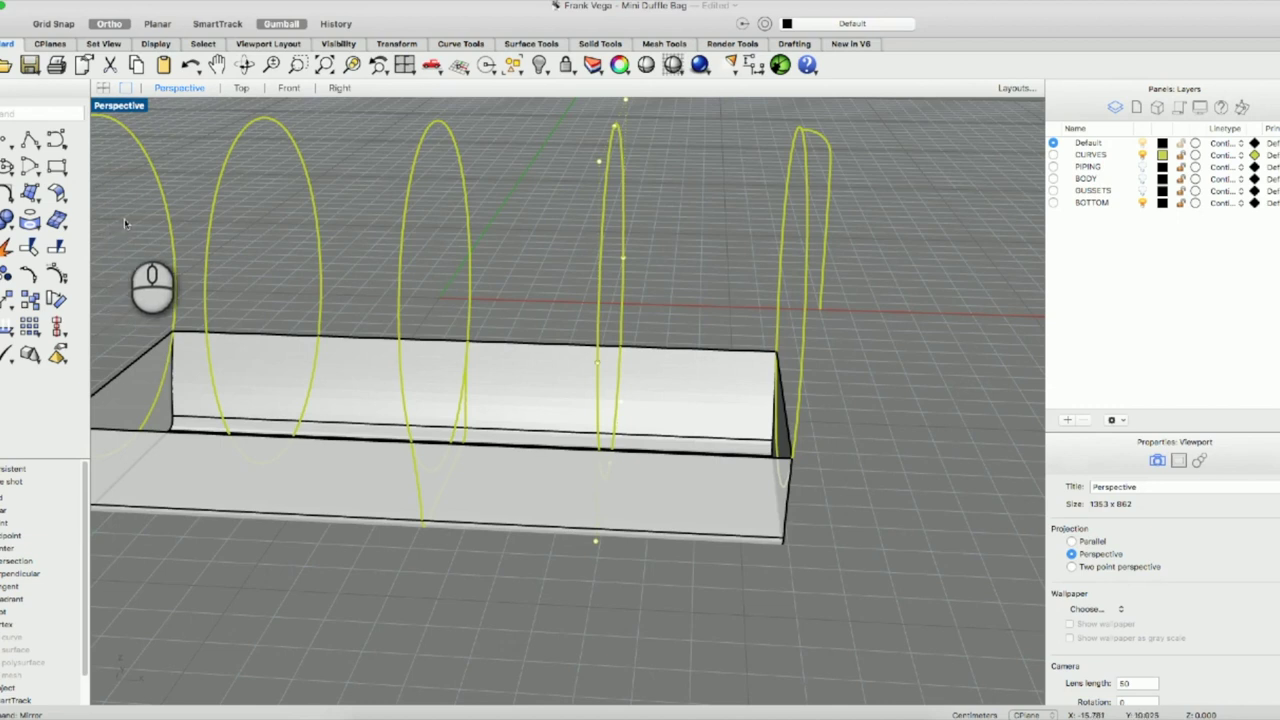
Try to loft between the upper edges of the two end surfaces, choosing the surface edge at the second end.
{"action": "type", "text": "lo"}
{"action": "key", "text": "Return"}
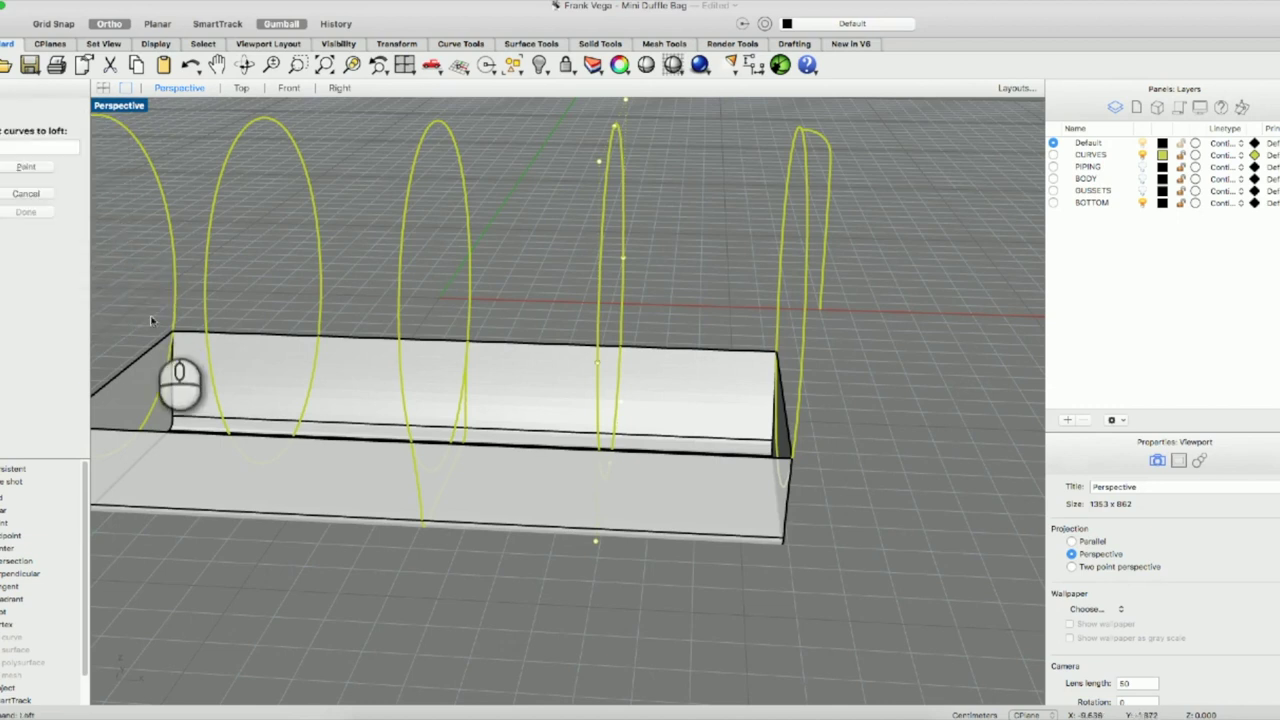
{"action": "left_click", "coordinate": [140, 359]}
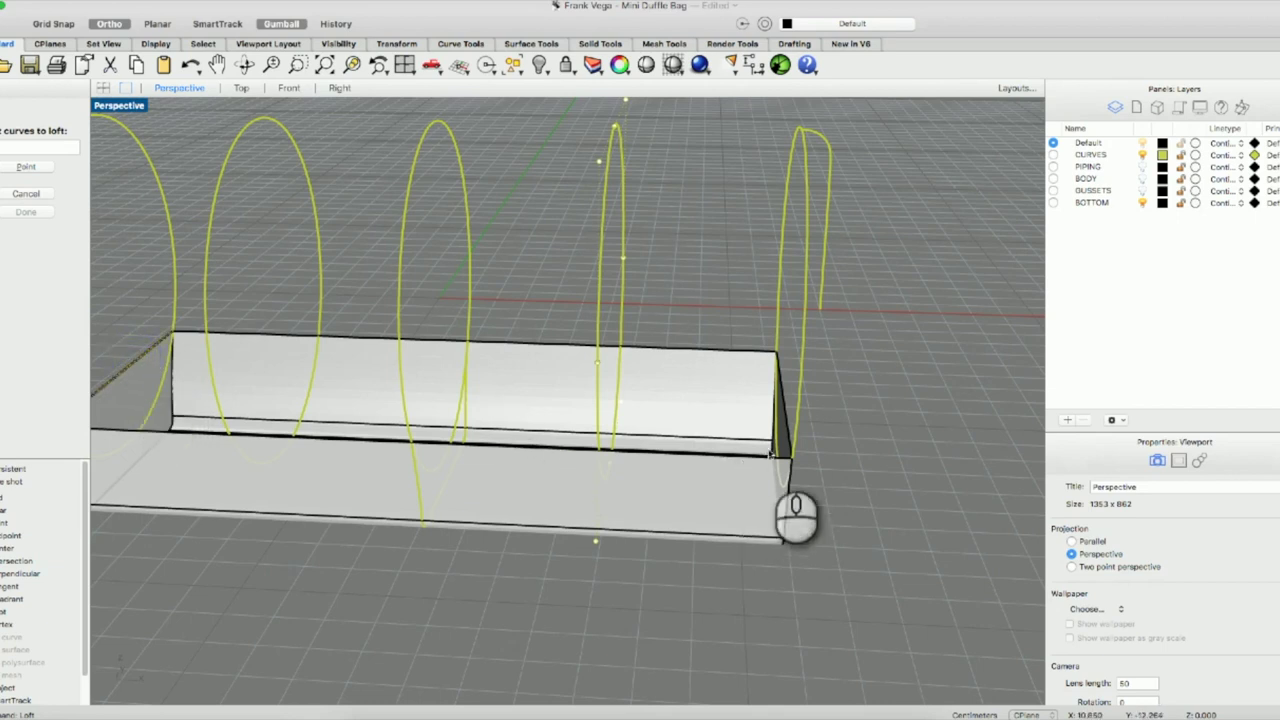
{"action": "left_click", "coordinate": [788, 420]}
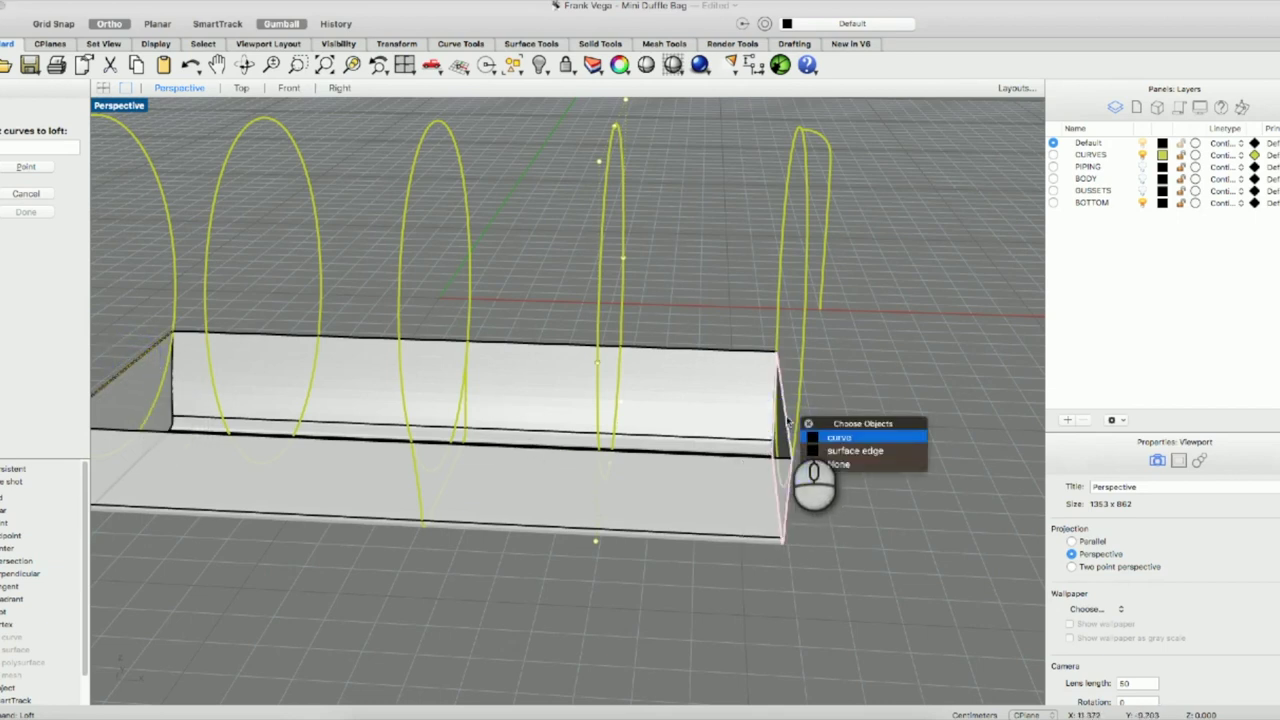
{"action": "left_click", "coordinate": [846, 451]}
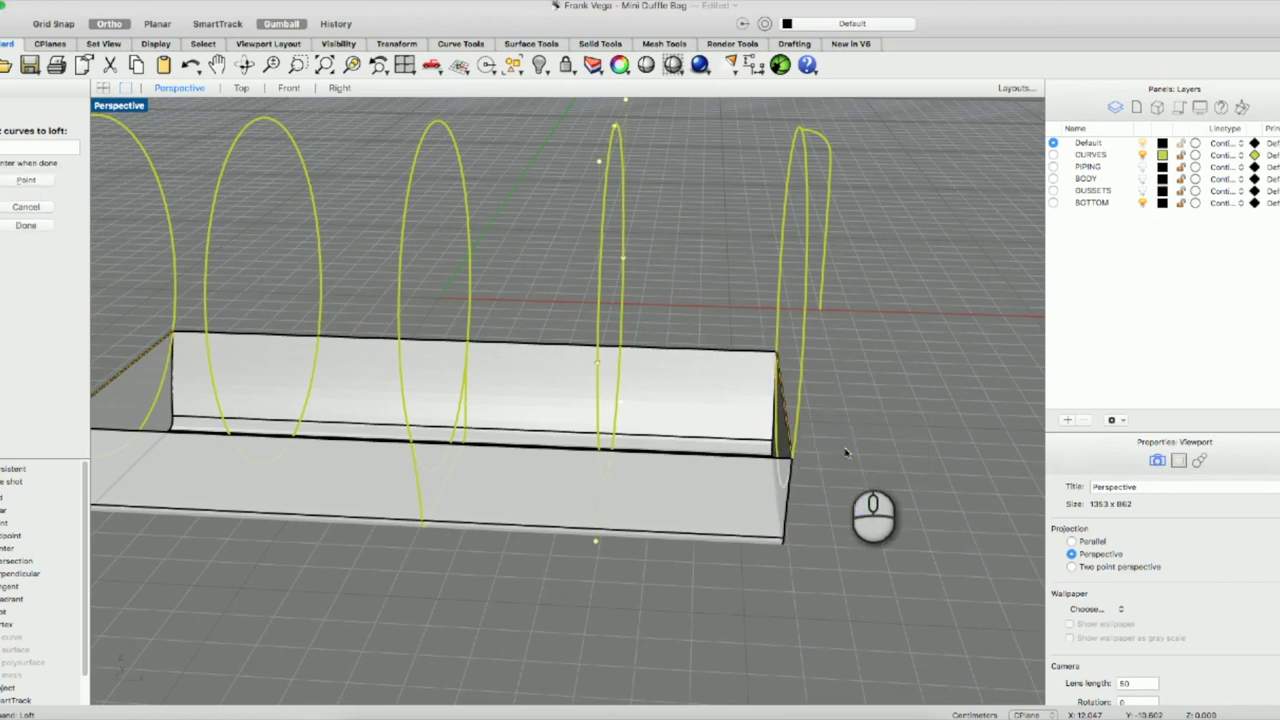
{"action": "key", "text": "Return"}
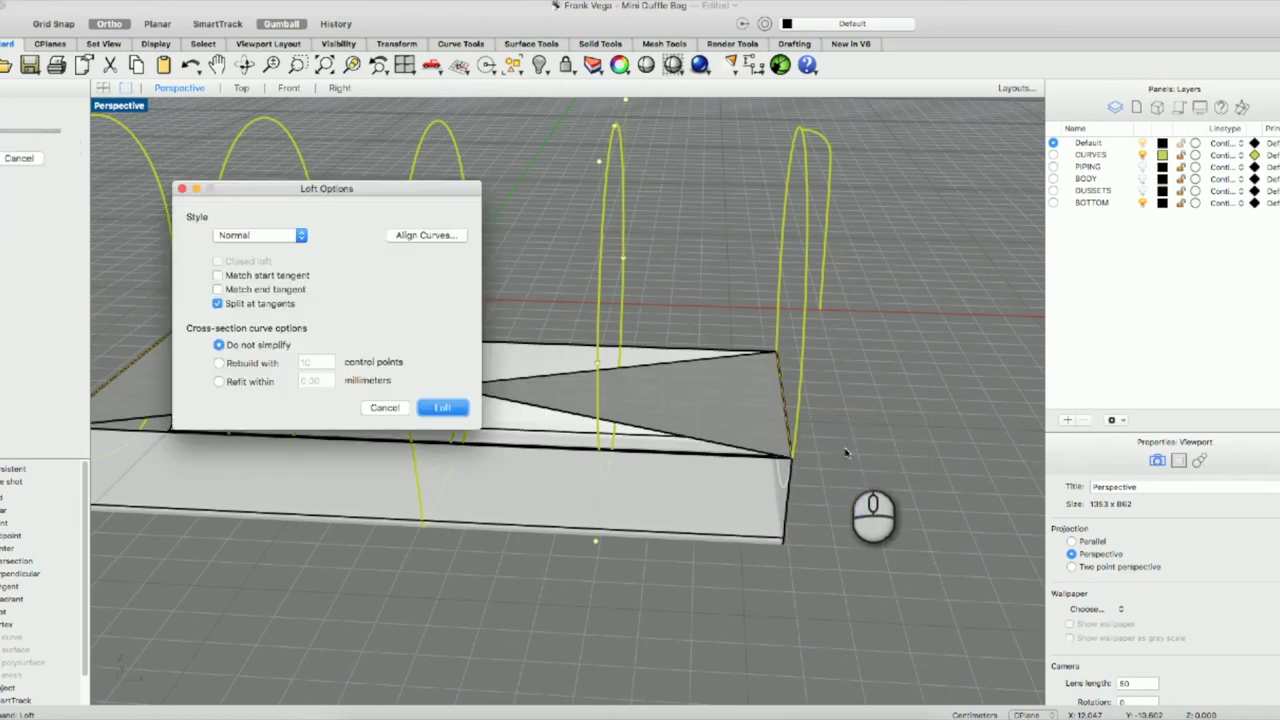
{"action": "left_click", "coordinate": [384, 407]}
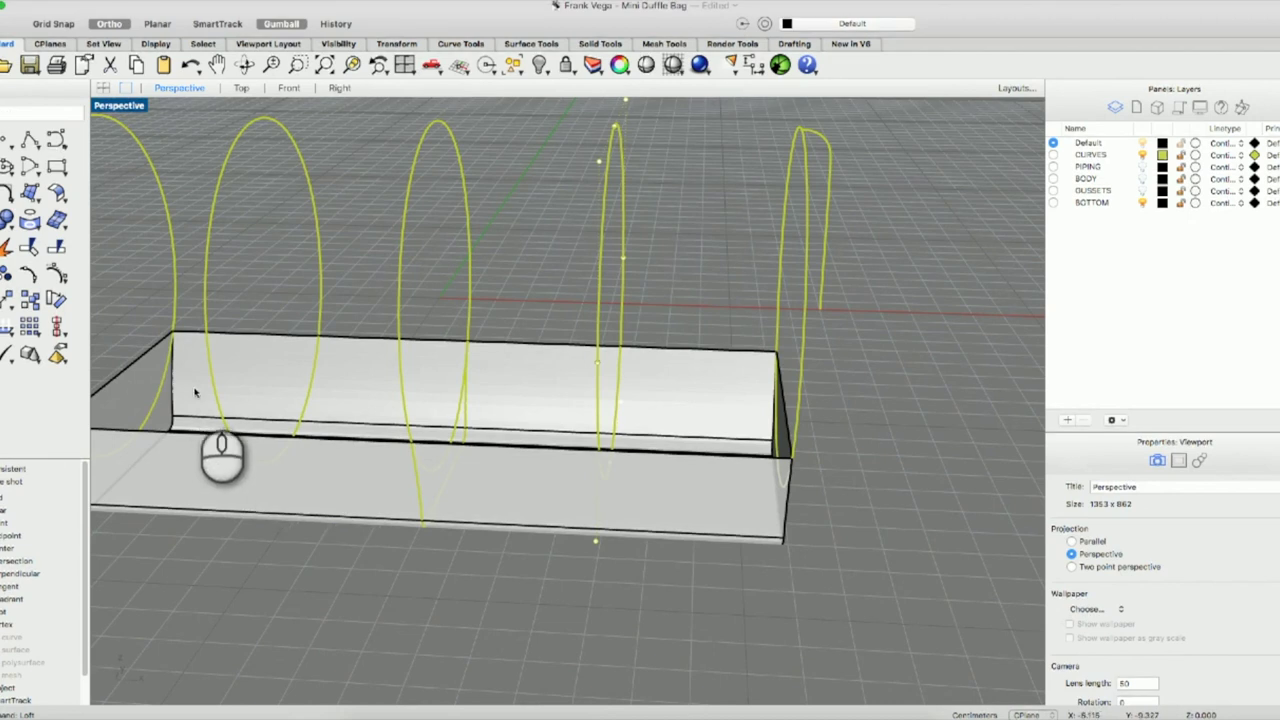
{"action": "key", "text": "Up"}
{"action": "key", "text": "Return"}
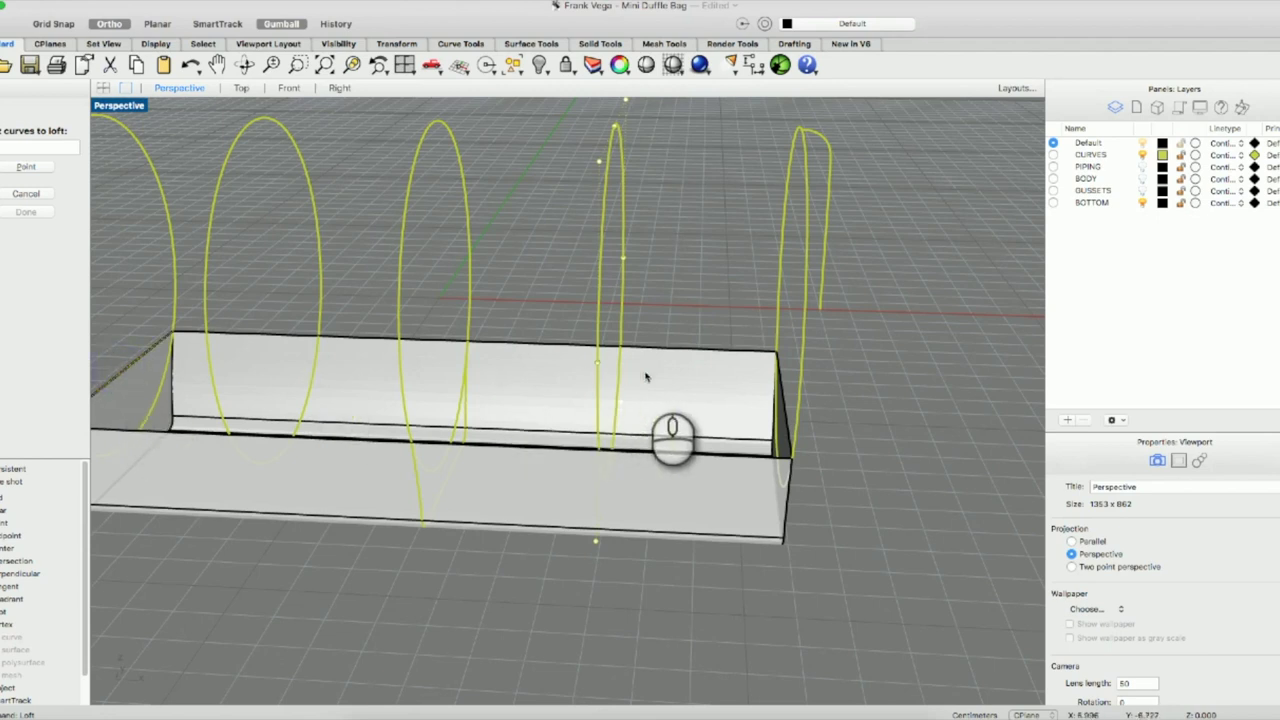
{"action": "left_click", "coordinate": [787, 413]}
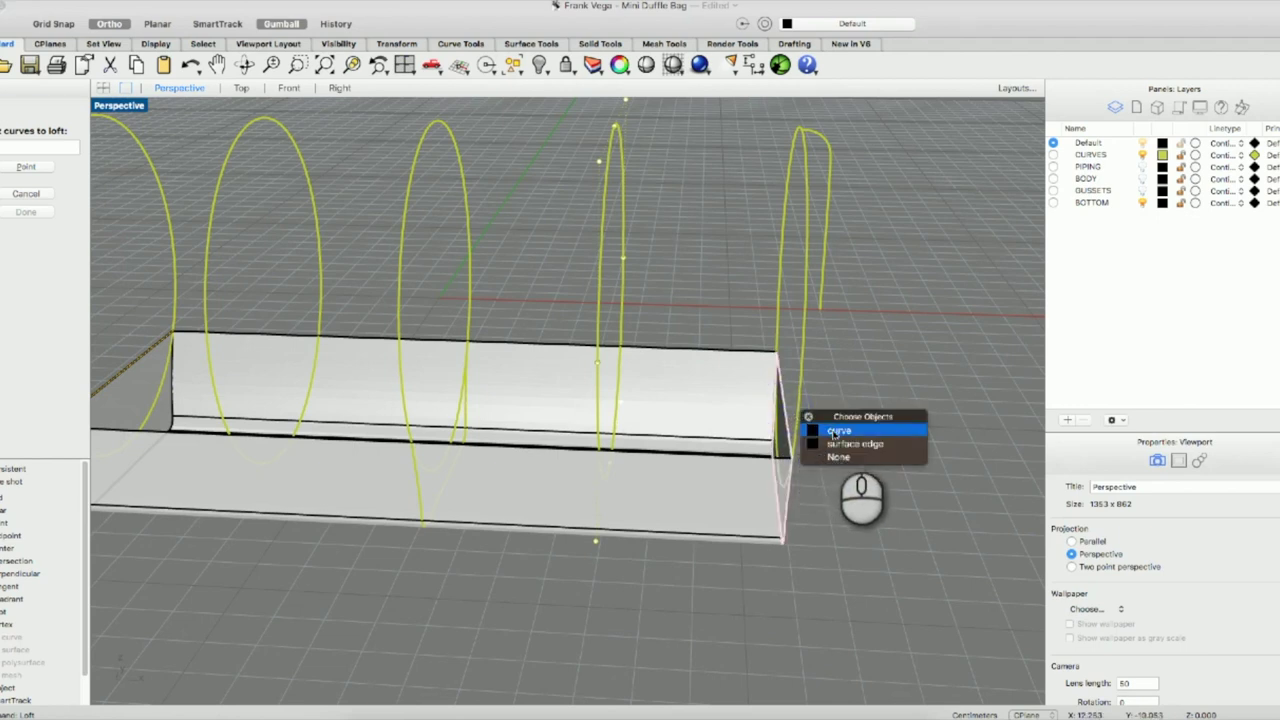
{"action": "left_click", "coordinate": [829, 371]}
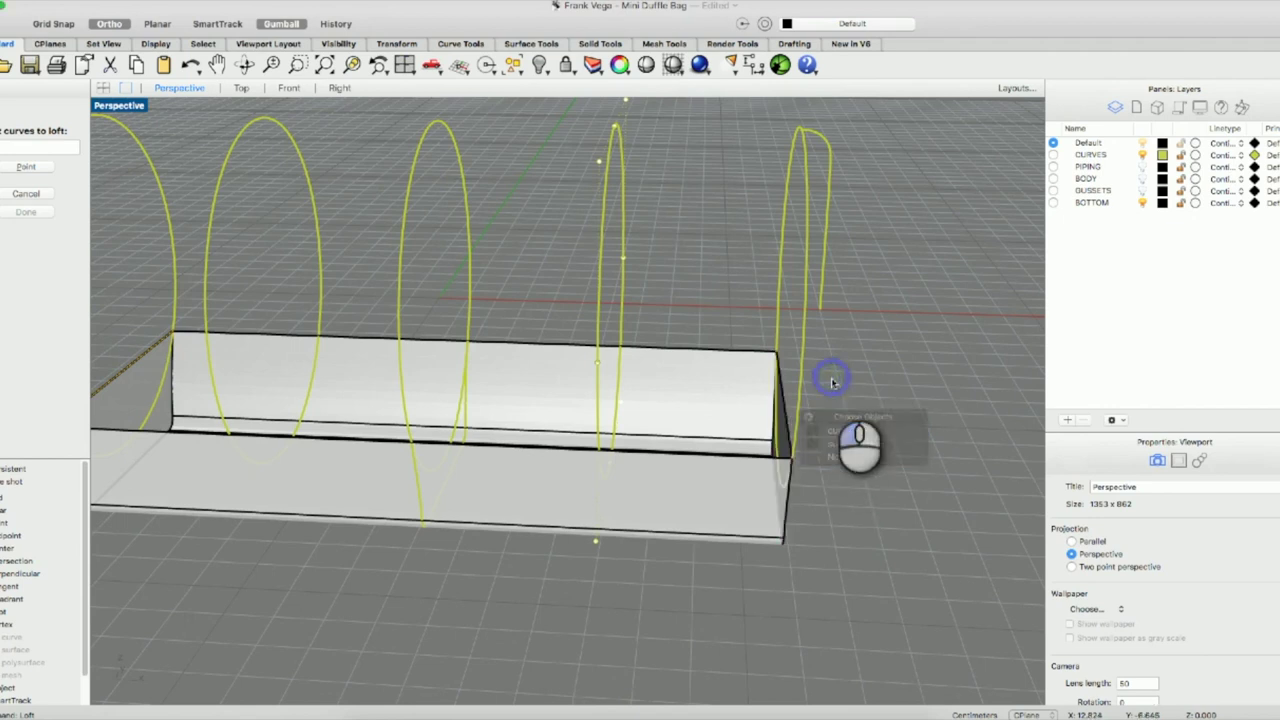
Hide the CURVES layer and cancel the unfinished loft between the base's two end edges.
{"action": "left_click", "coordinate": [1142, 154]}
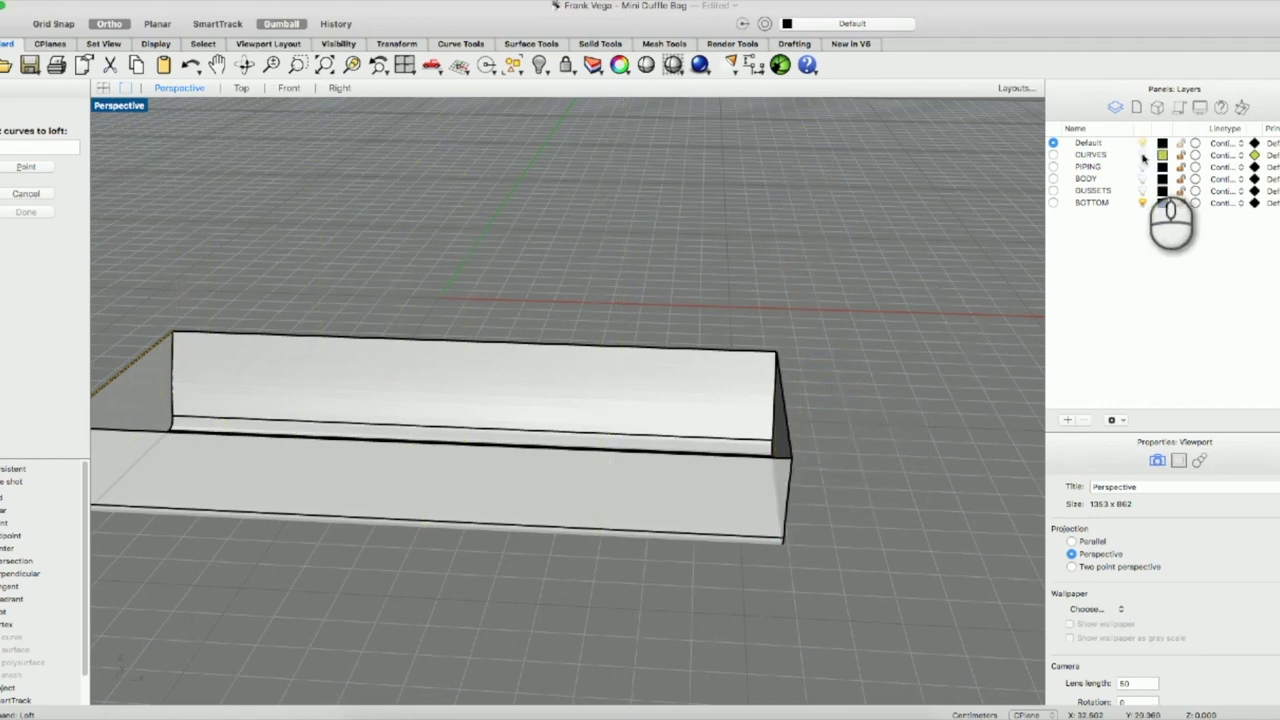
{"action": "left_click", "coordinate": [891, 217]}
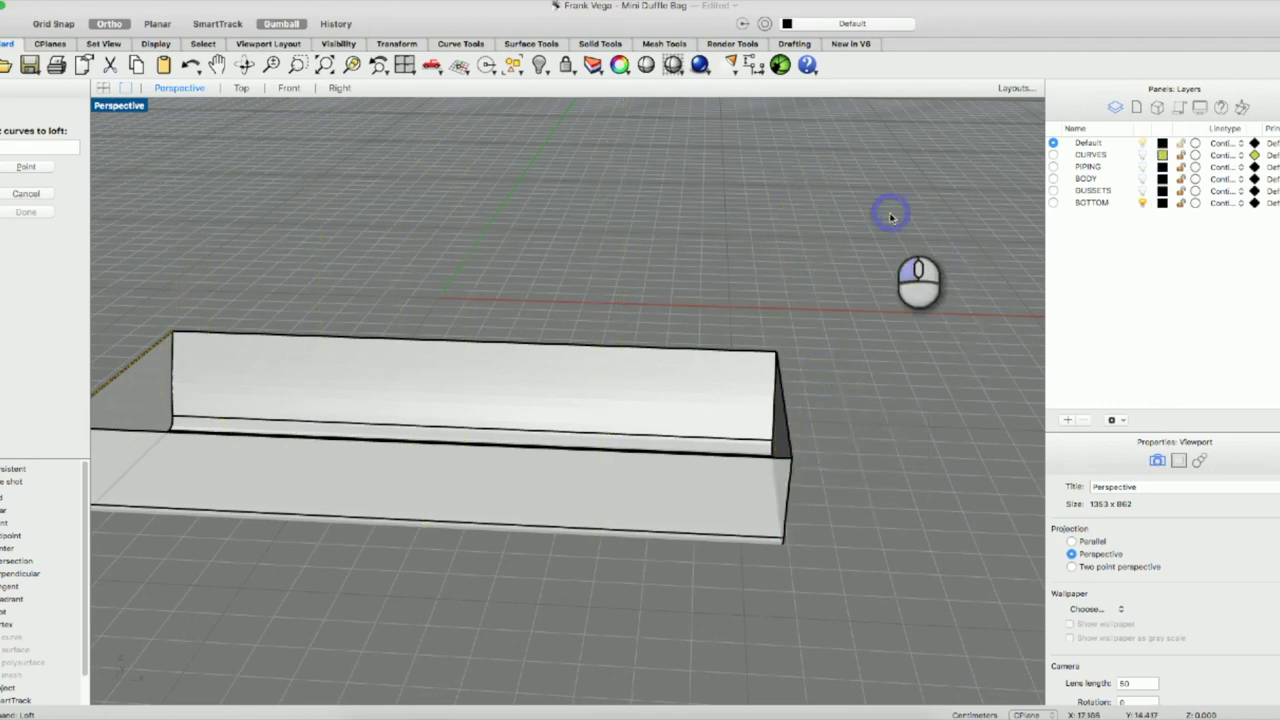
{"action": "left_click", "coordinate": [777, 436]}
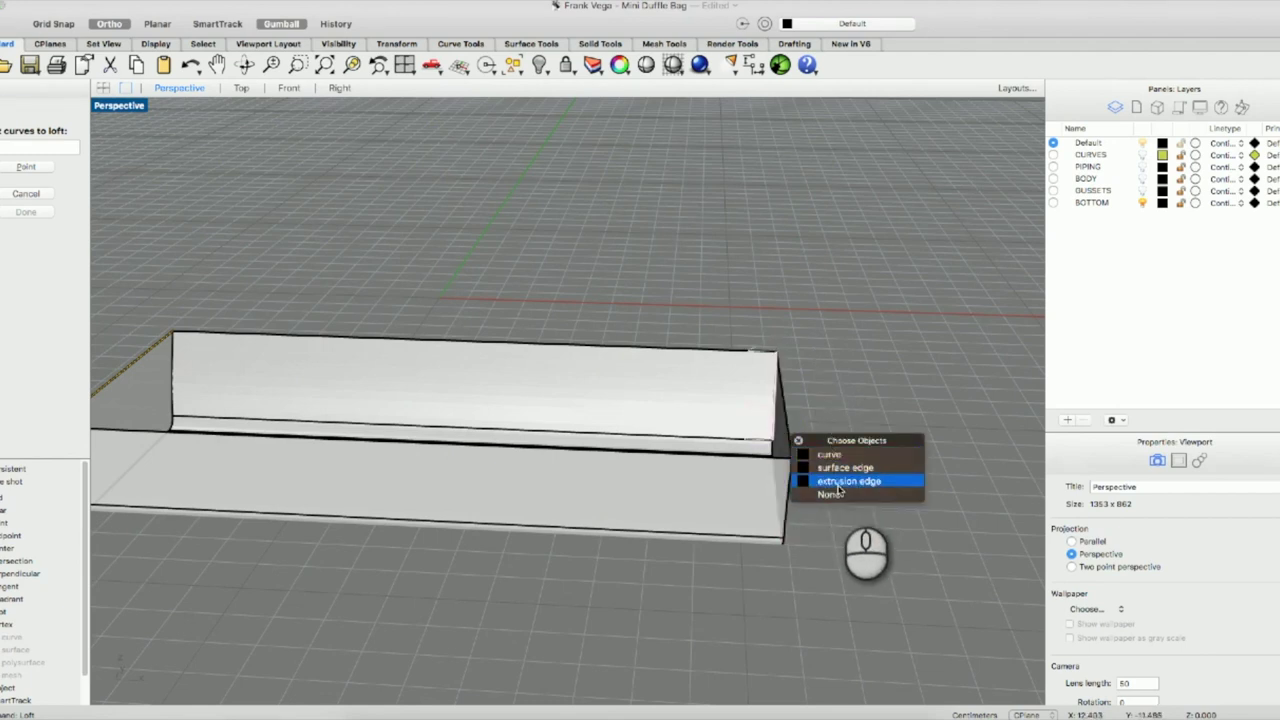
{"action": "left_click", "coordinate": [840, 467]}
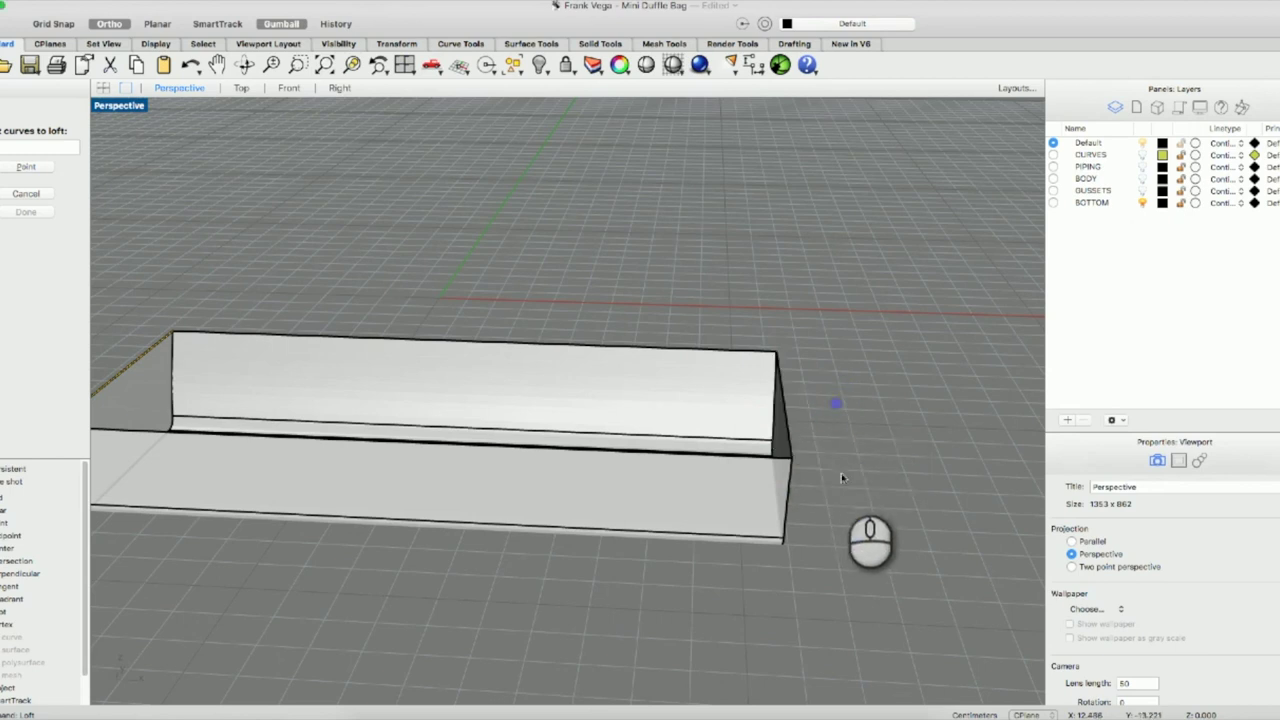
{"action": "left_click", "coordinate": [141, 404]}
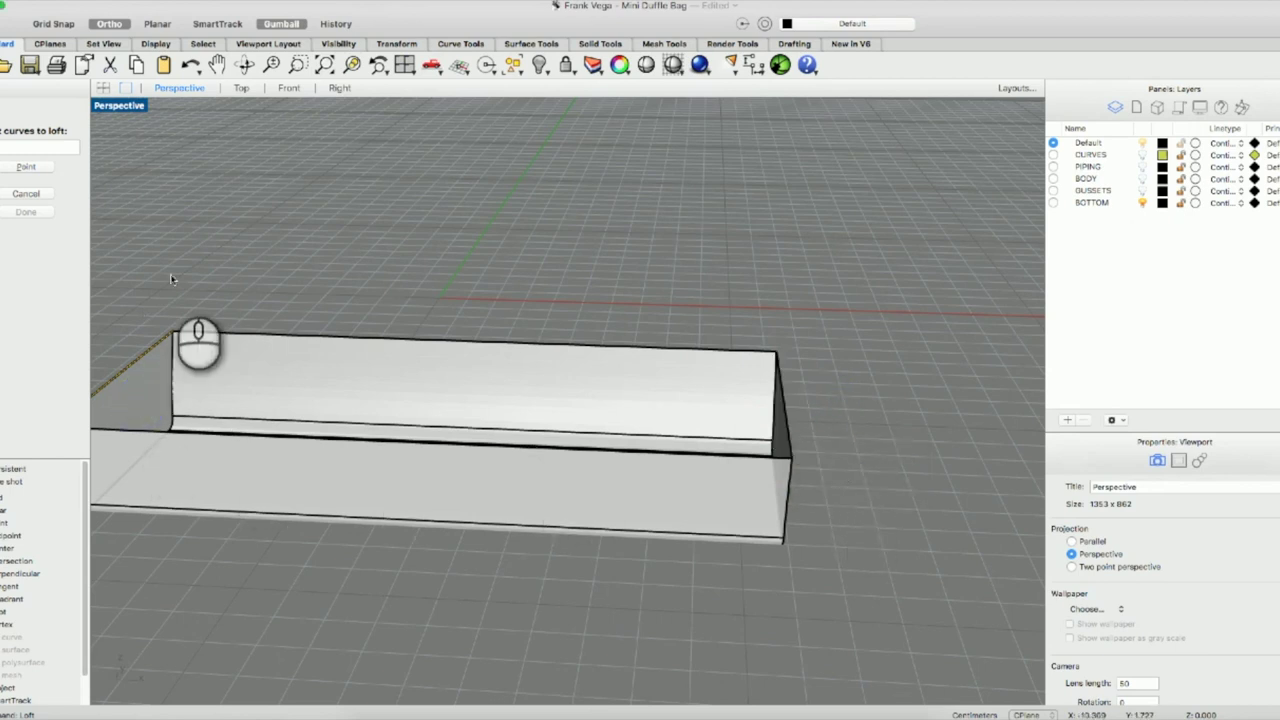
{"action": "key", "text": "Escape"}
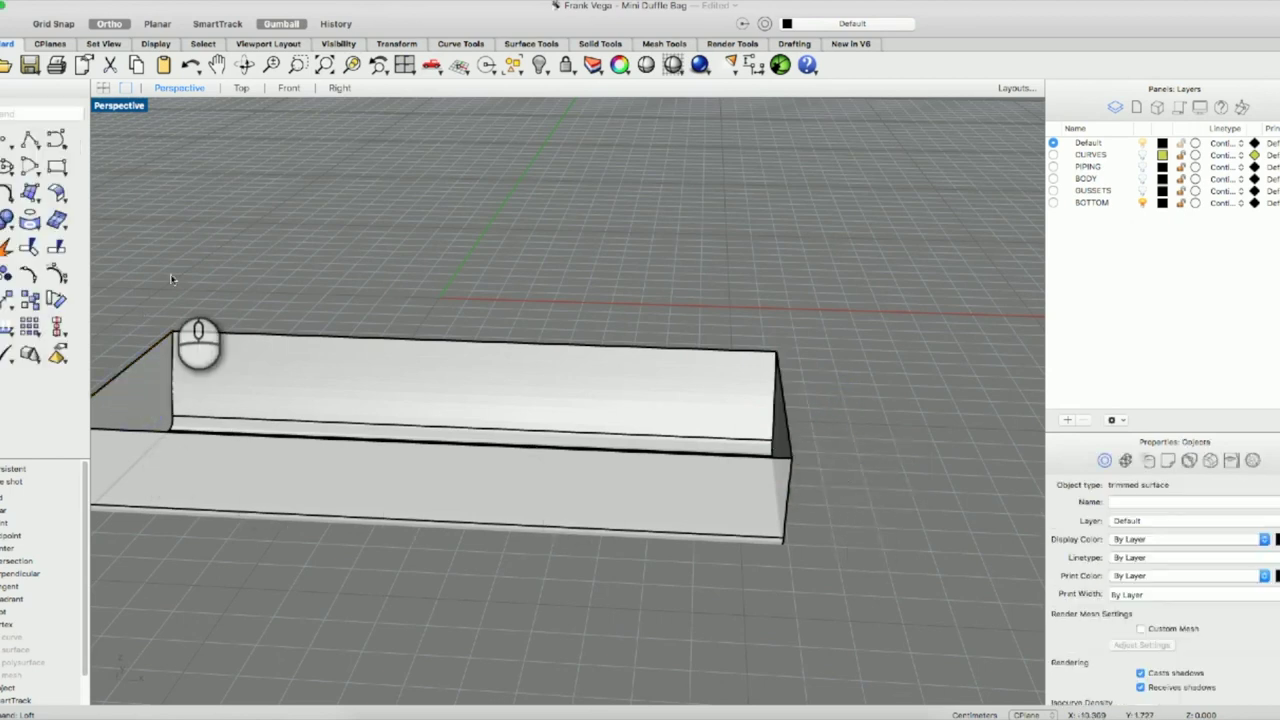
Move the planar surfaces at both ends of the base to the BOTTOM layer.
{"action": "left_click", "coordinate": [132, 392]}
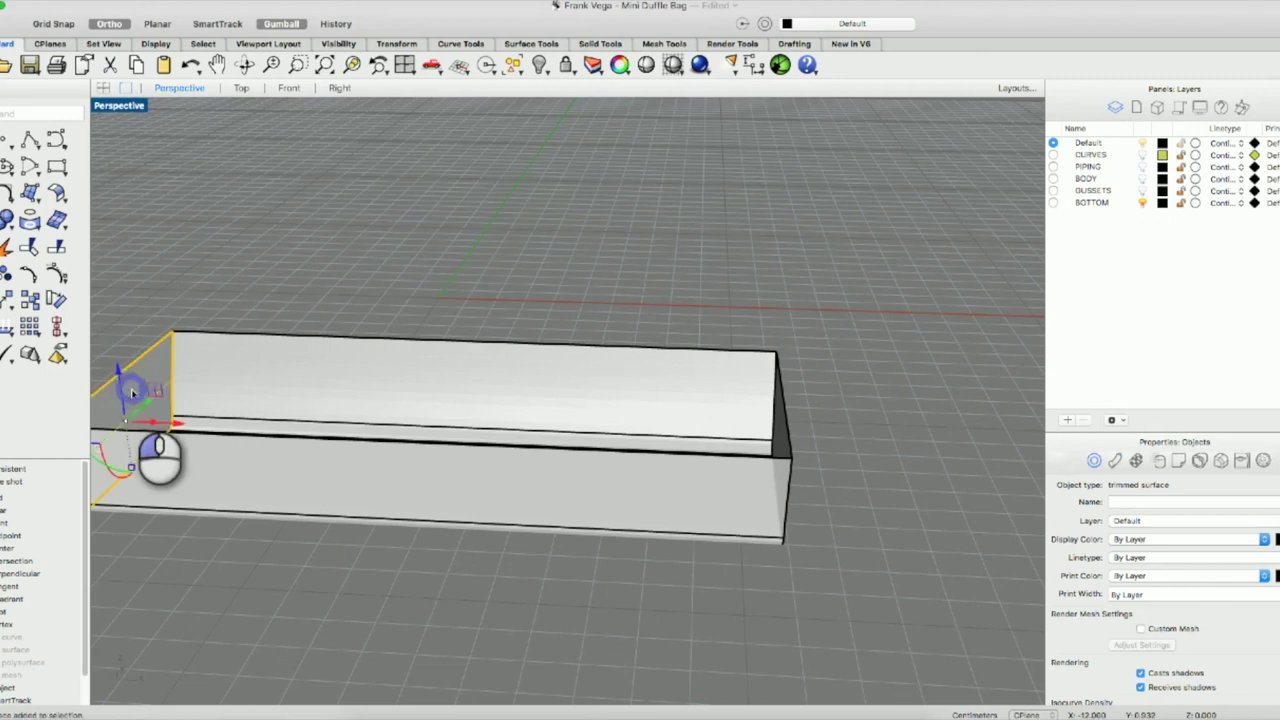
{"action": "right_click", "coordinate": [1083, 203]}
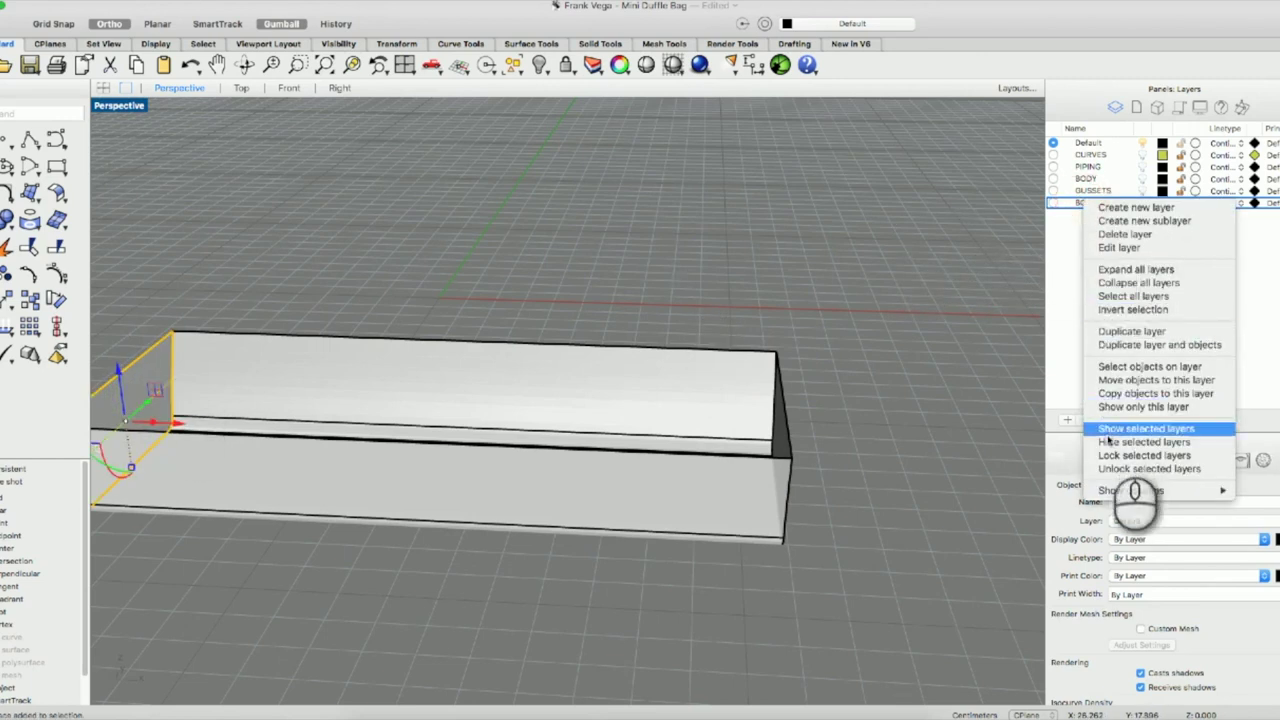
{"action": "left_click", "coordinate": [1120, 380]}
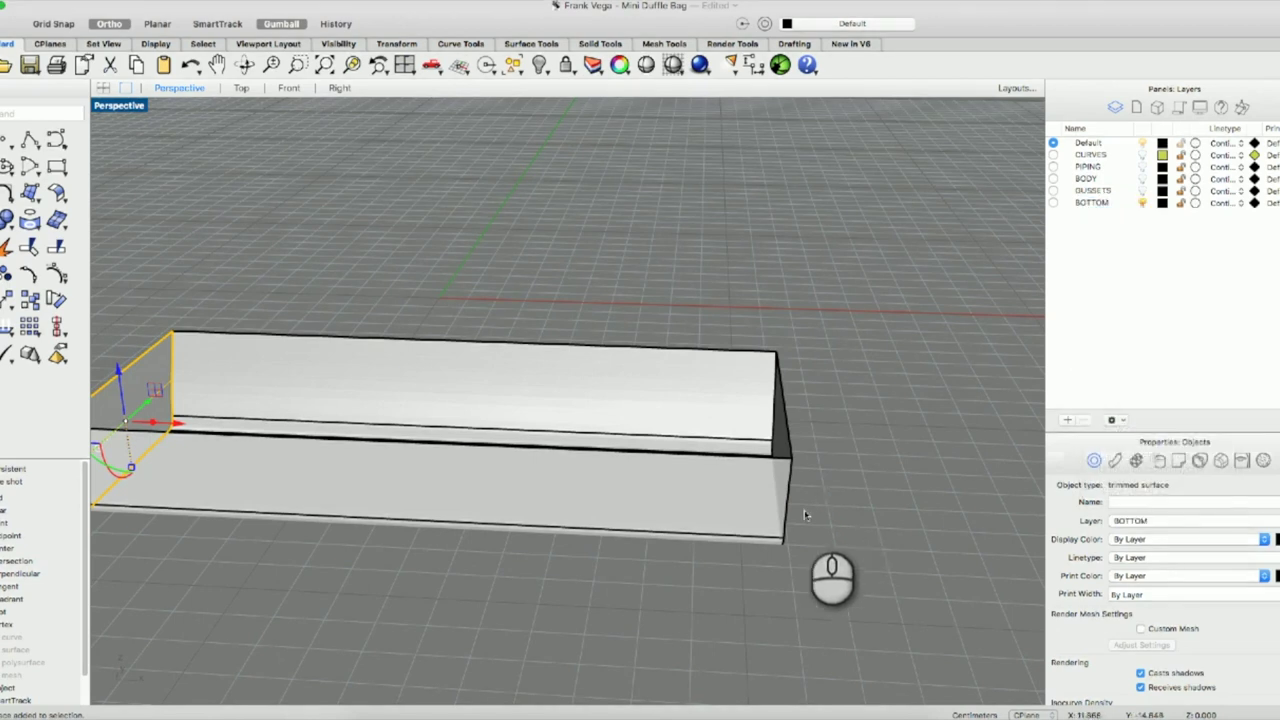
{"action": "left_click", "coordinate": [782, 440]}
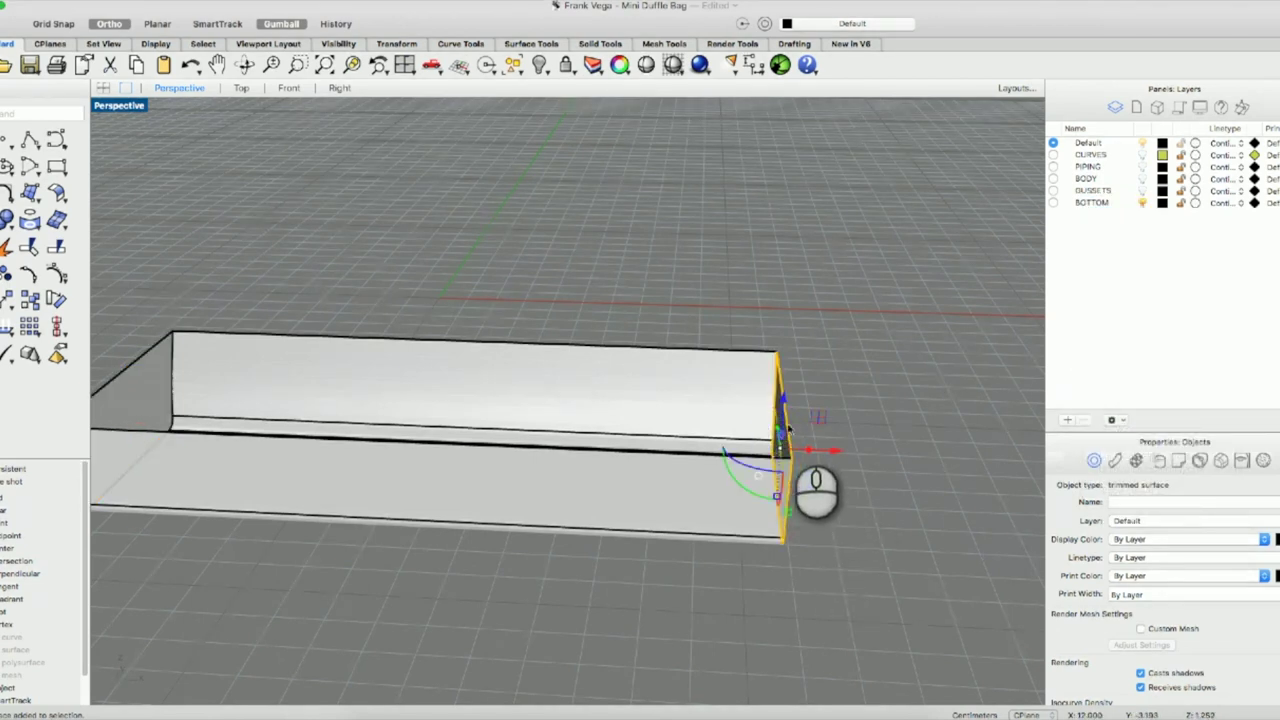
{"action": "right_click", "coordinate": [1088, 203]}
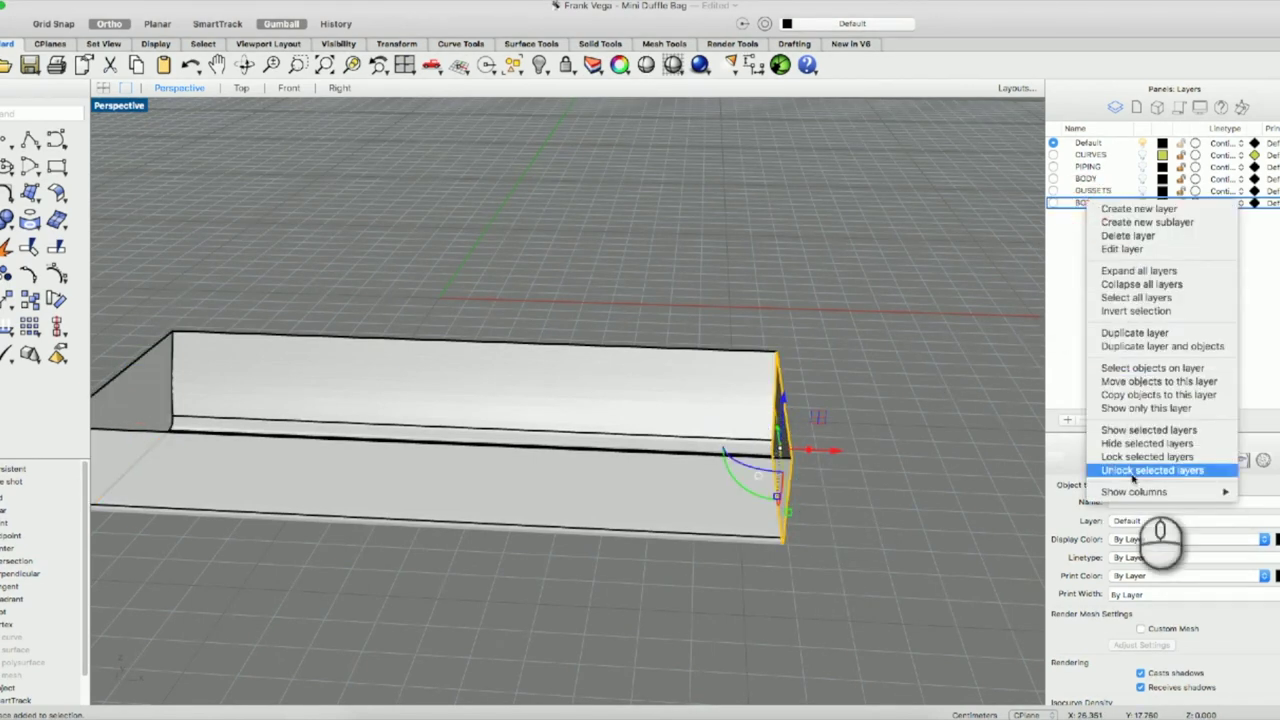
{"action": "left_click", "coordinate": [1127, 381]}
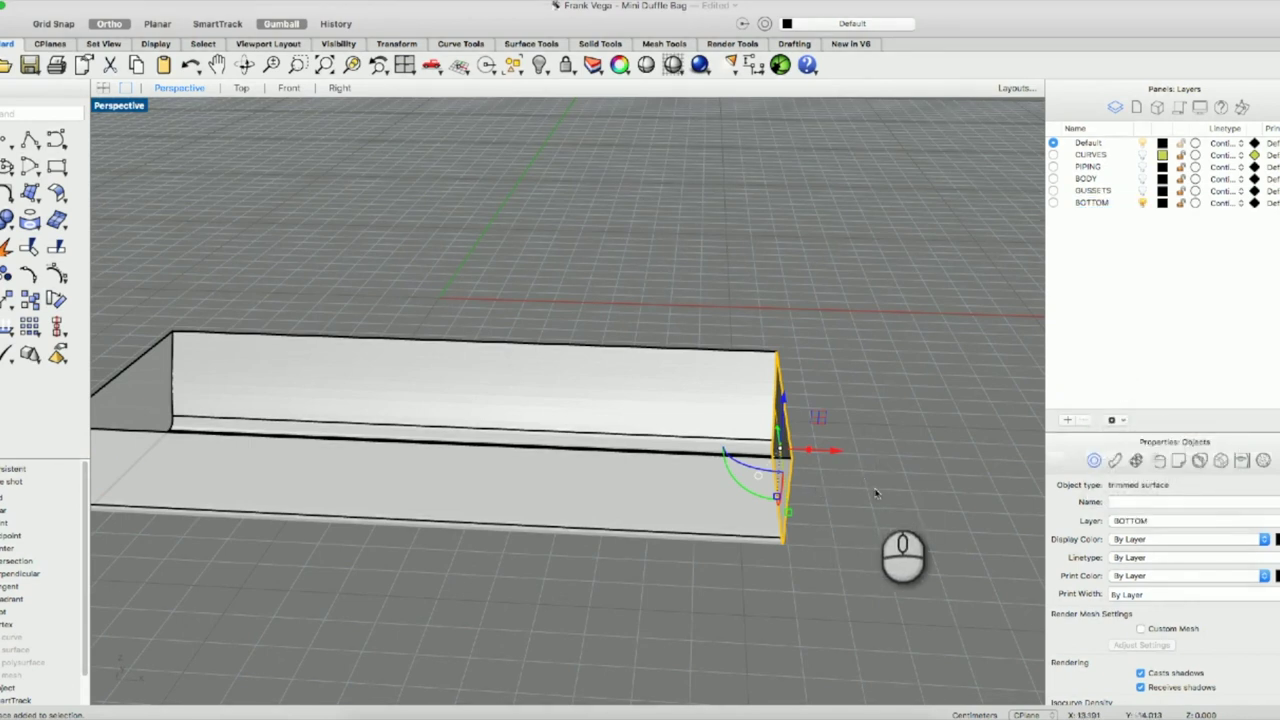
Turn off isocurve display for all the base surfaces at once.
{"action": "key", "text": "super+a"}
{"action": "scroll", "coordinate": [1152, 680], "scroll_direction": "down", "scroll_amount": 3}
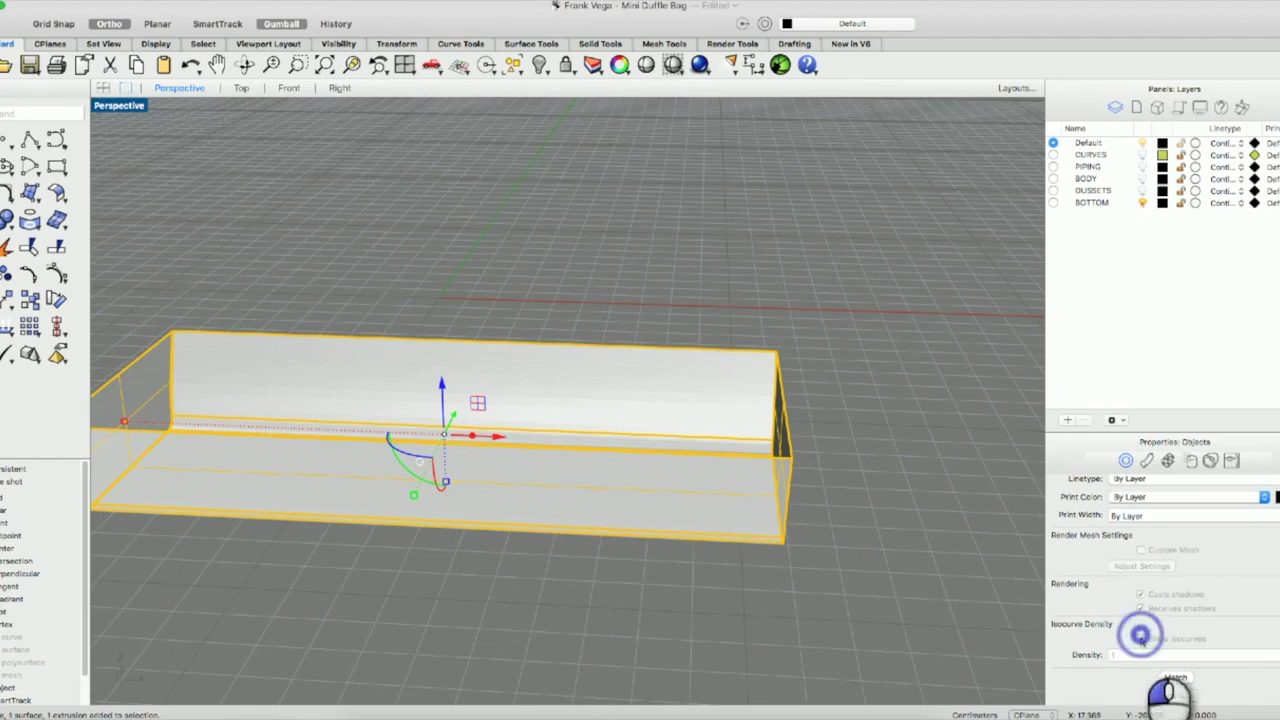
{"action": "left_click", "coordinate": [808, 609]}
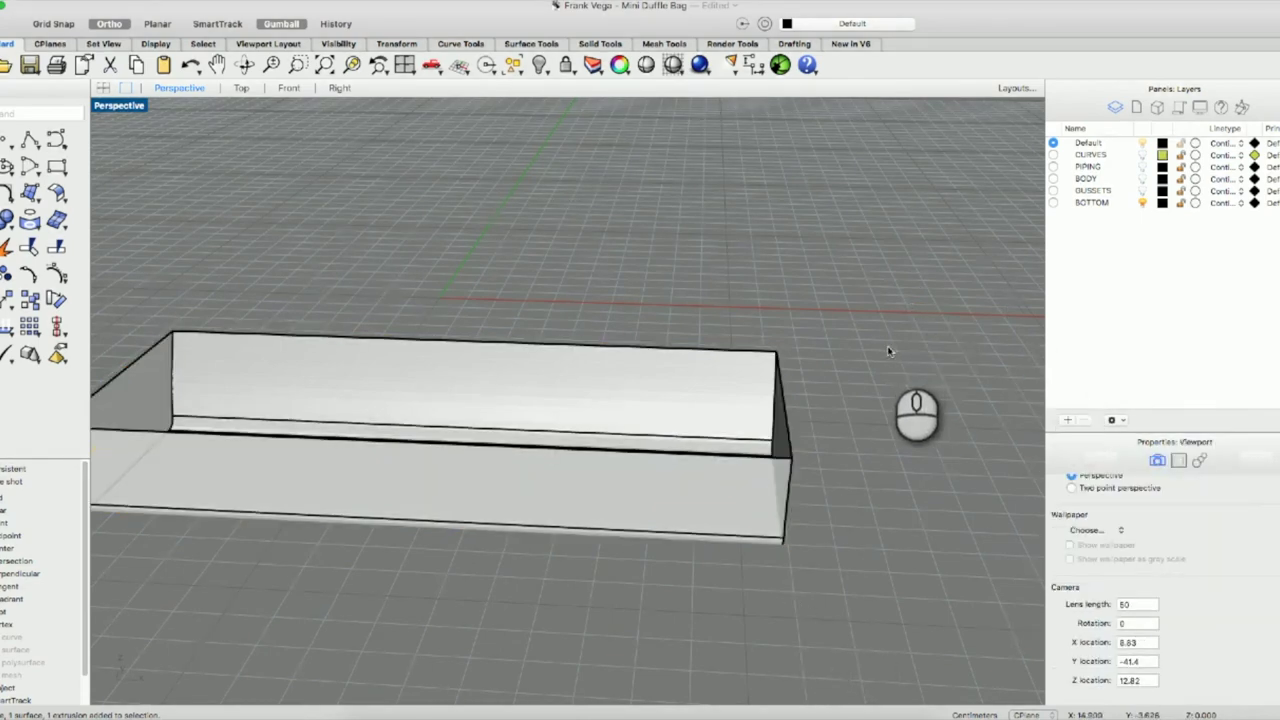
Move the closed curve outlining the base's positive-X end to the CURVES layer.
{"action": "scroll", "coordinate": [677, 386], "scroll_direction": "down", "scroll_amount": 5}
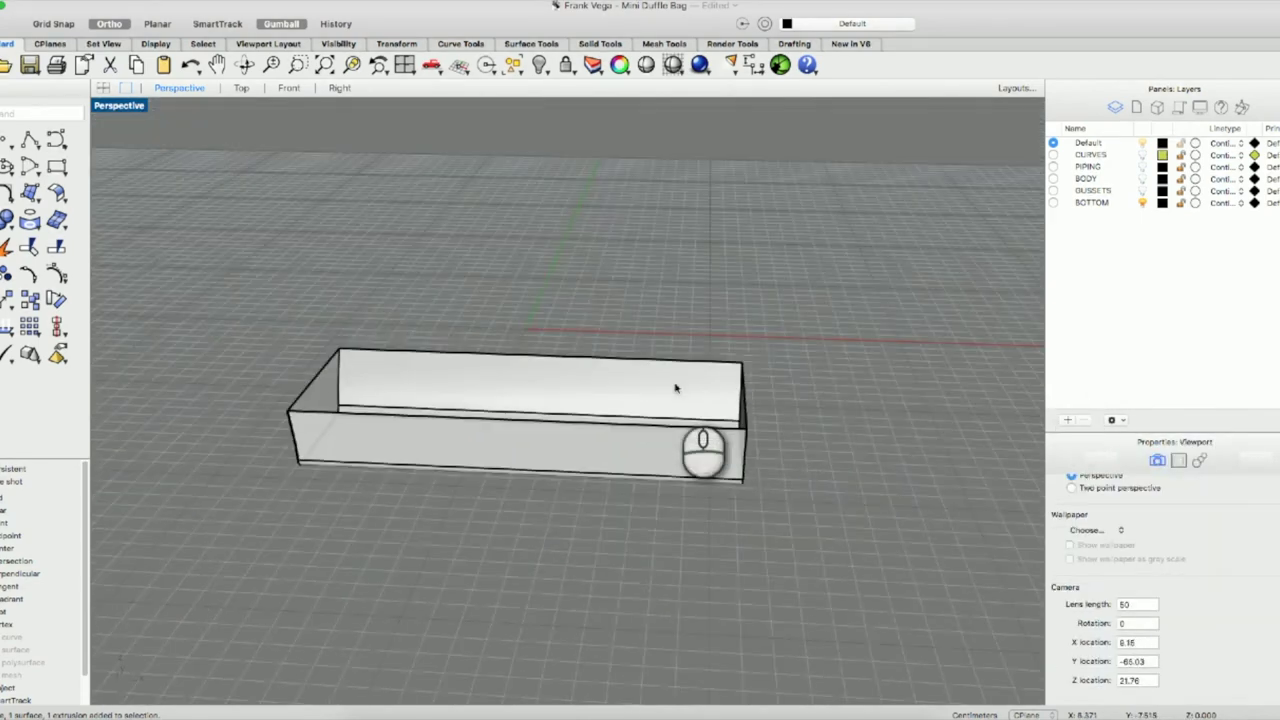
{"action": "left_click", "coordinate": [564, 368]}
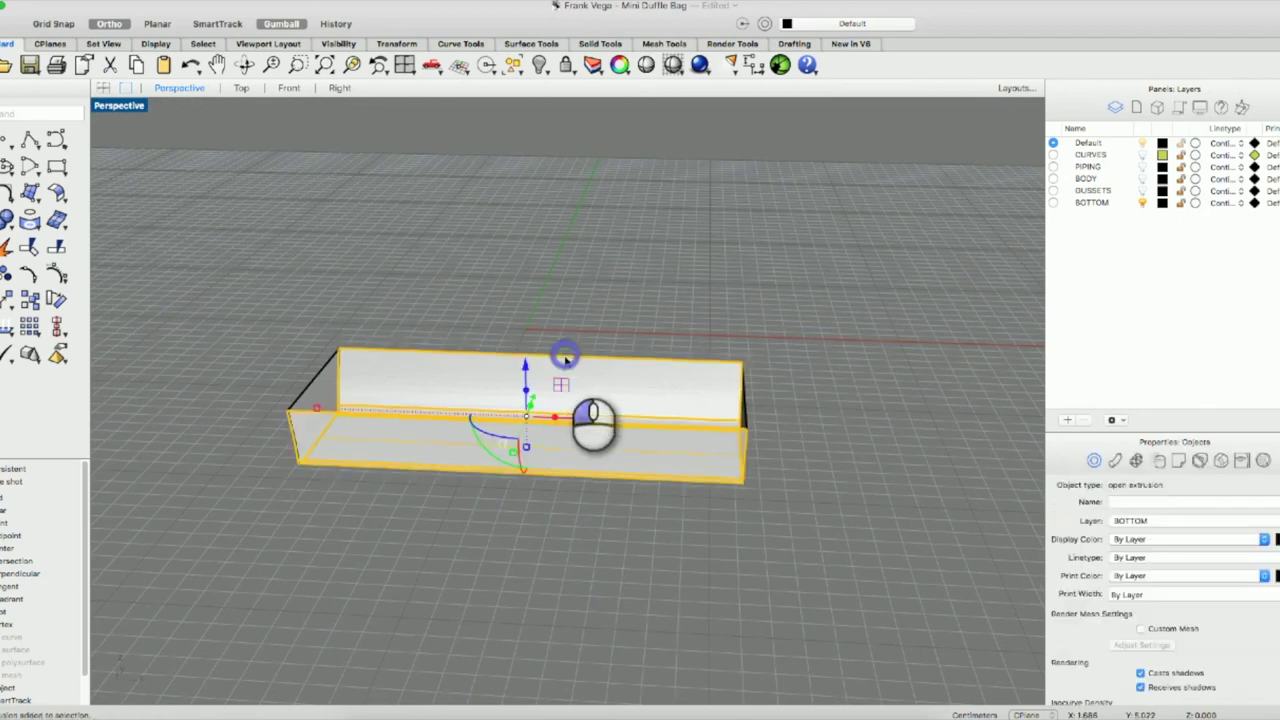
{"action": "left_click", "coordinate": [745, 412]}
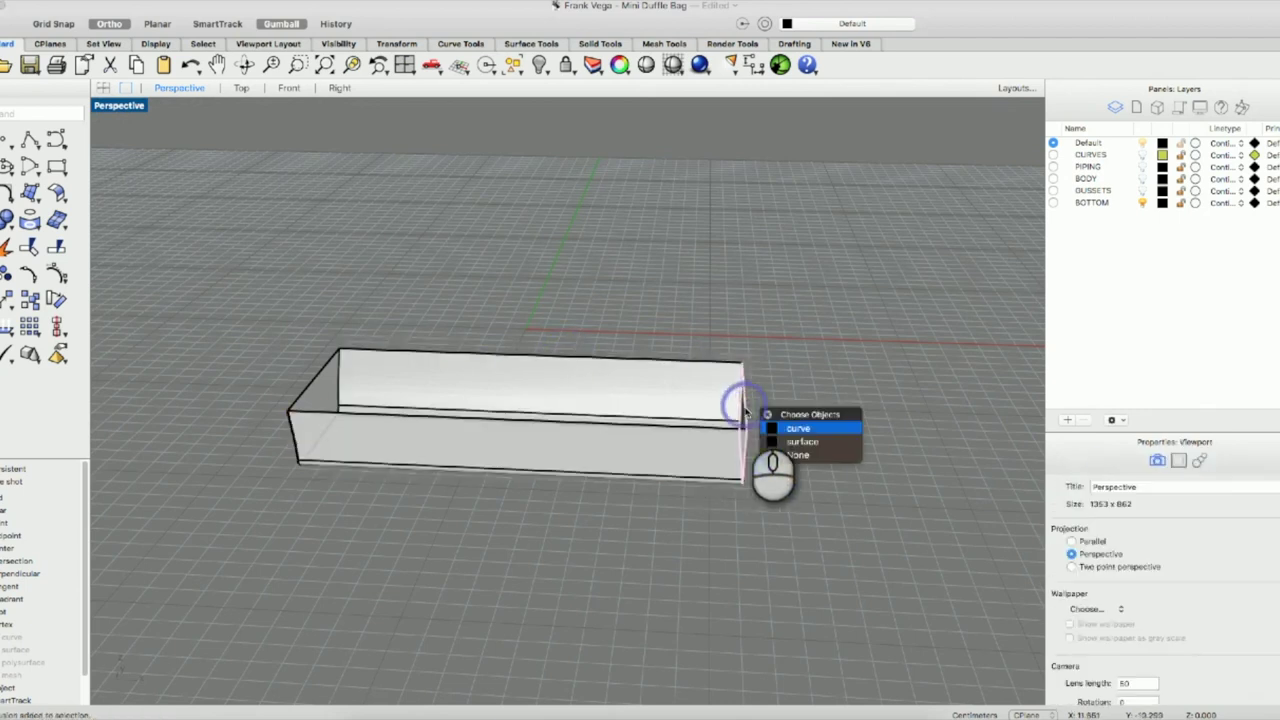
{"action": "left_click", "coordinate": [797, 429]}
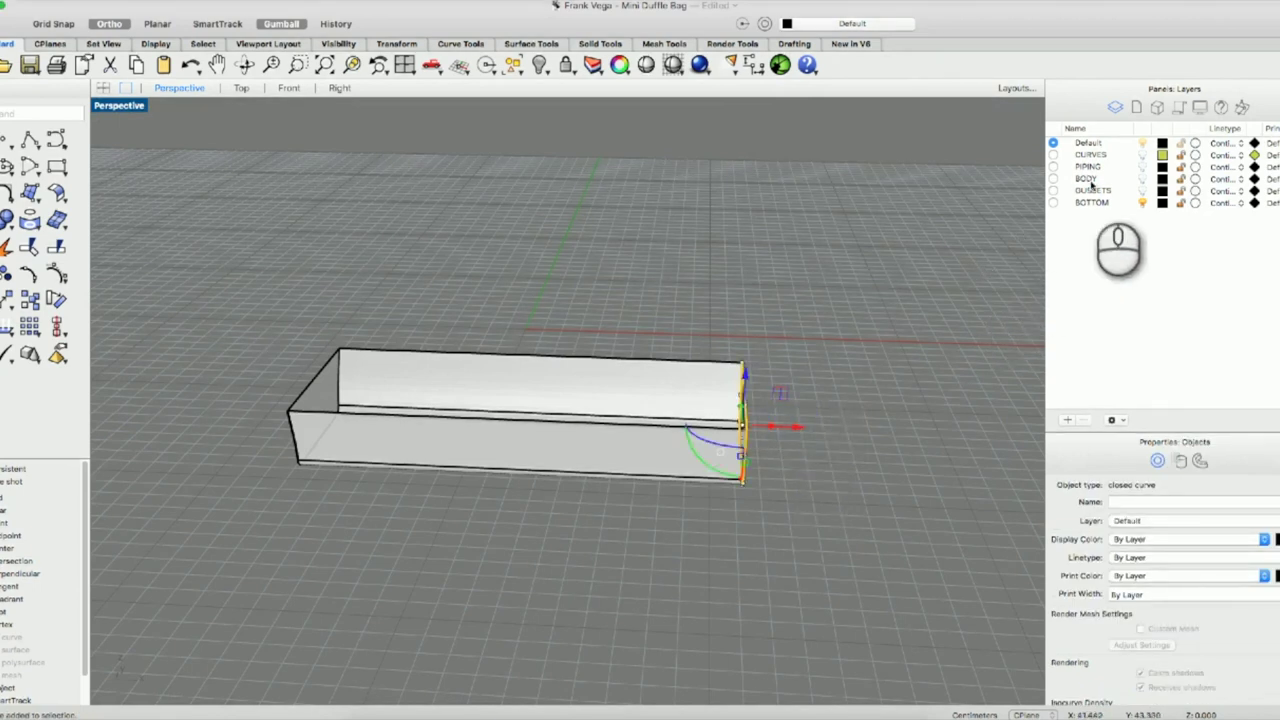
{"action": "right_click", "coordinate": [1095, 156]}
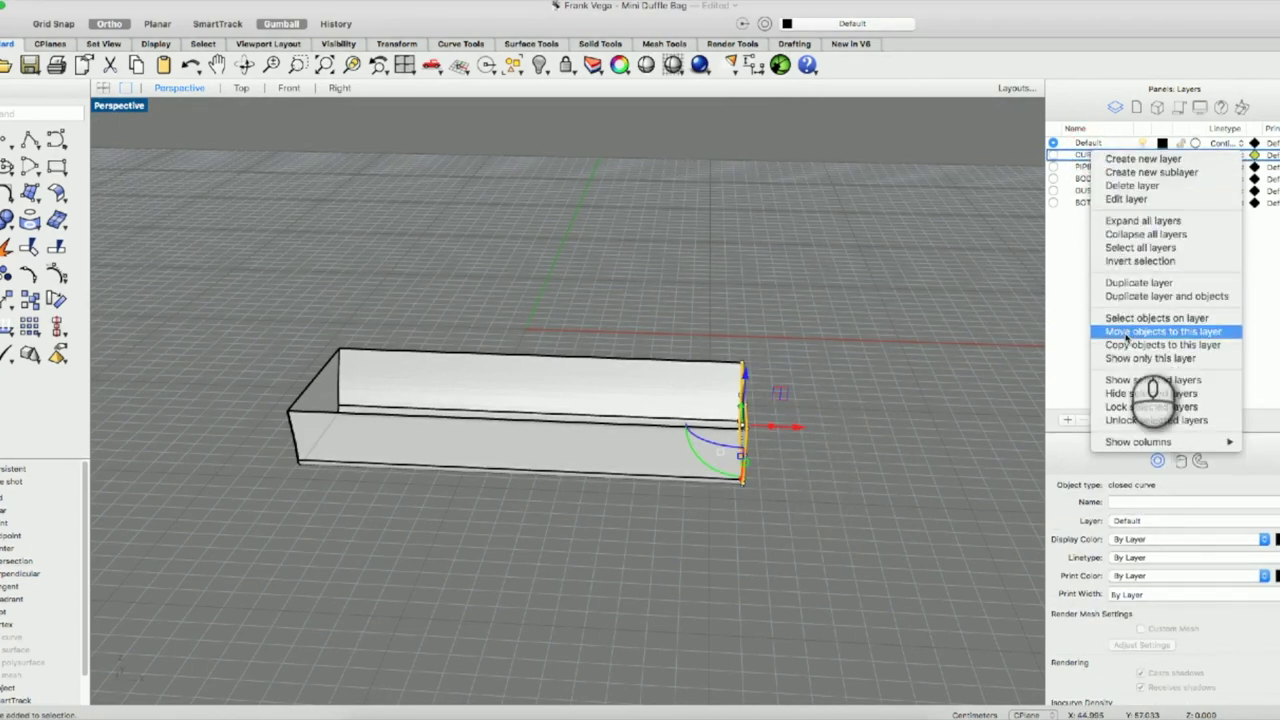
{"action": "left_click", "coordinate": [1160, 331]}
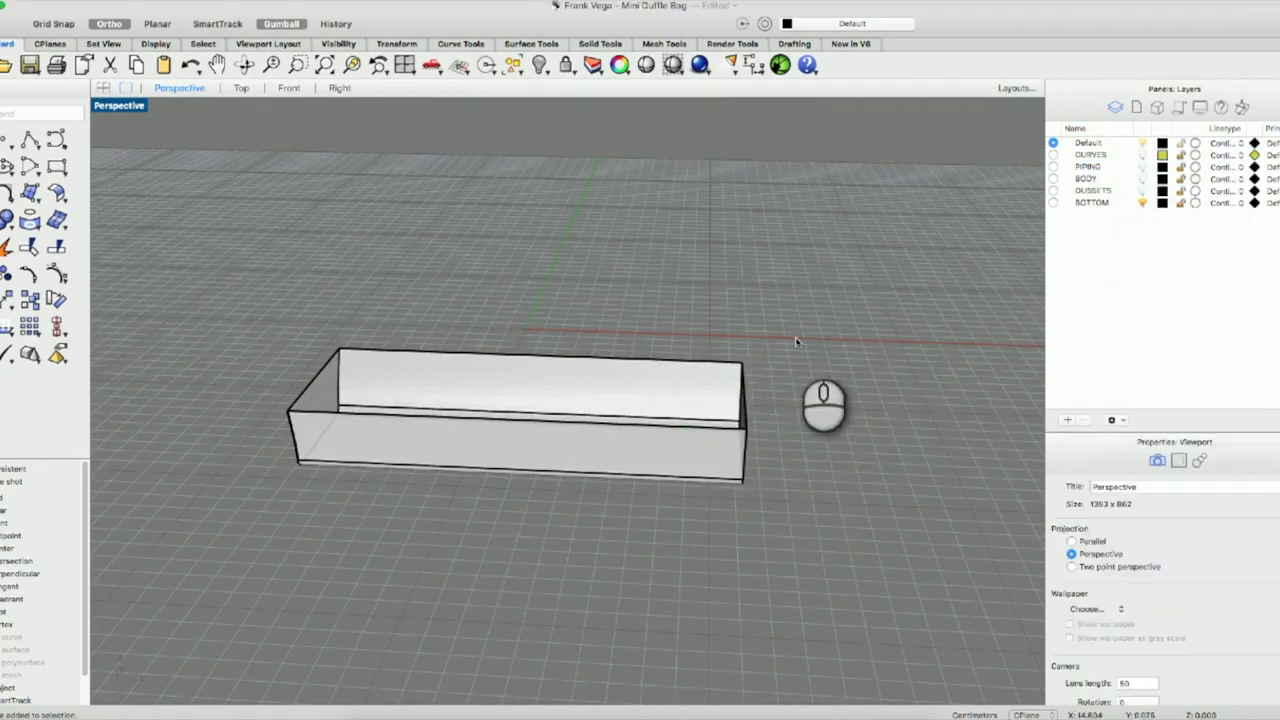
Try shifting the planar surface at the base's negative-X end along its length and undo the move.
{"action": "left_click", "coordinate": [312, 360]}
{"action": "right_click", "coordinate": [318, 378]}
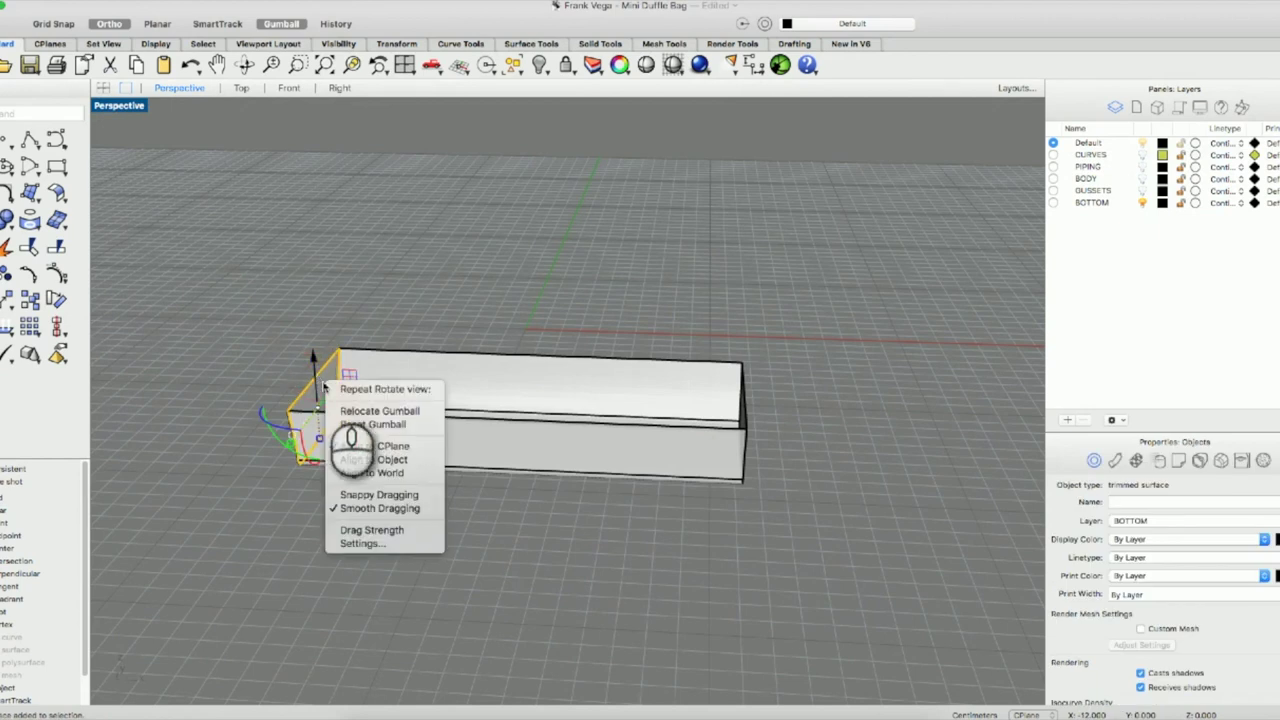
{"action": "left_click", "coordinate": [426, 321]}
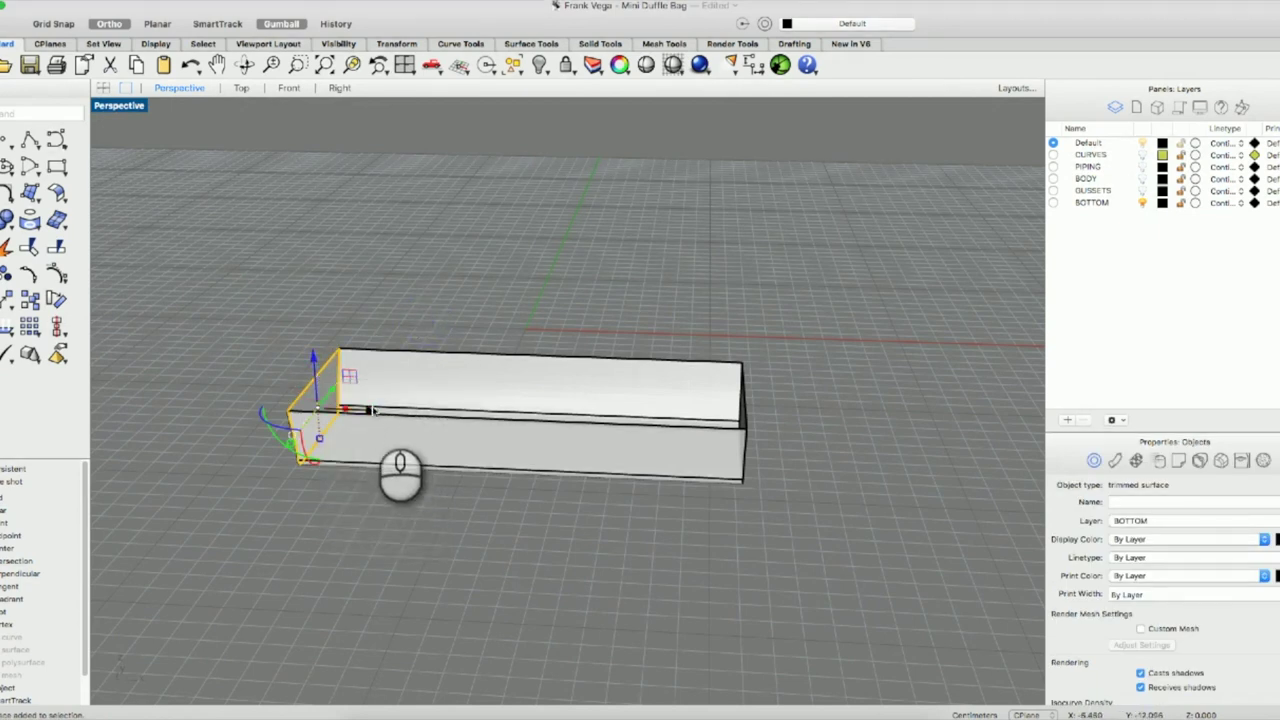
{"action": "left_click_drag", "start_coordinate": [366, 406], "coordinate": [321, 406]}
{"action": "key", "text": "super+z"}
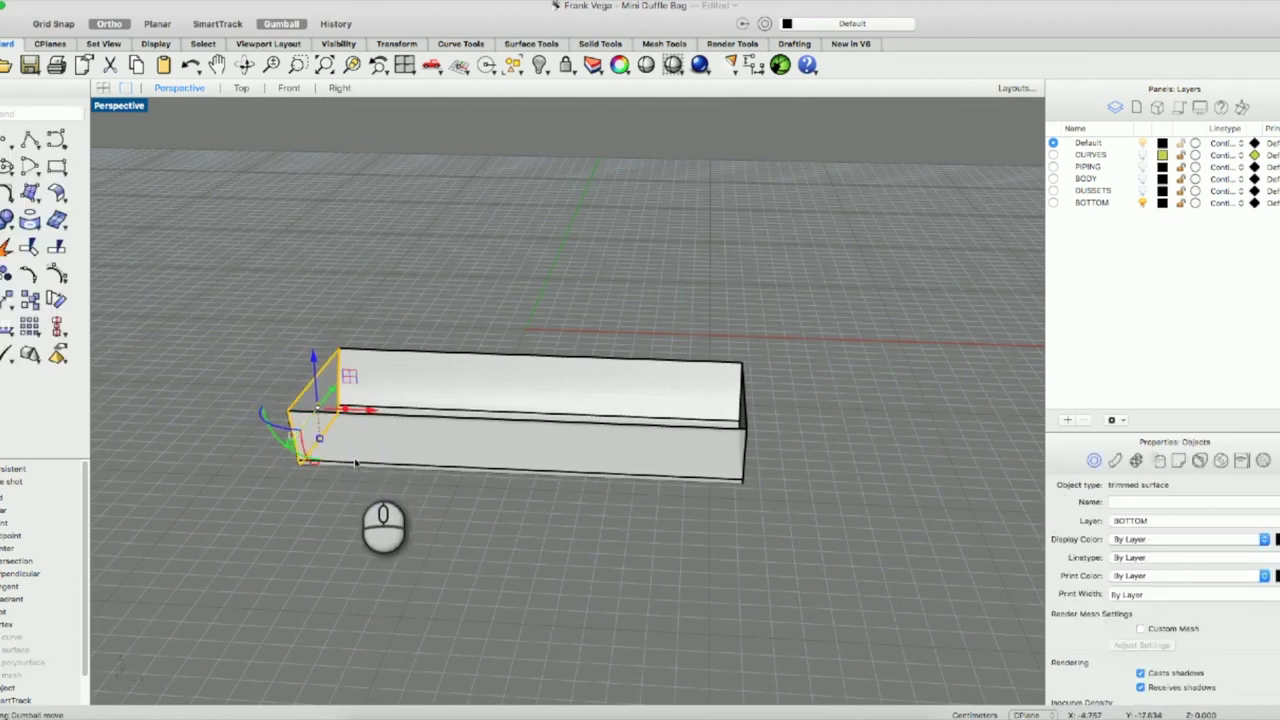
{"action": "left_click", "coordinate": [797, 280]}
With BOTTOM as the current layer, loft a Normal-style surface between the upper edges of the two end surfaces, without simplifying the curves.
{"action": "left_click", "coordinate": [1053, 202]}
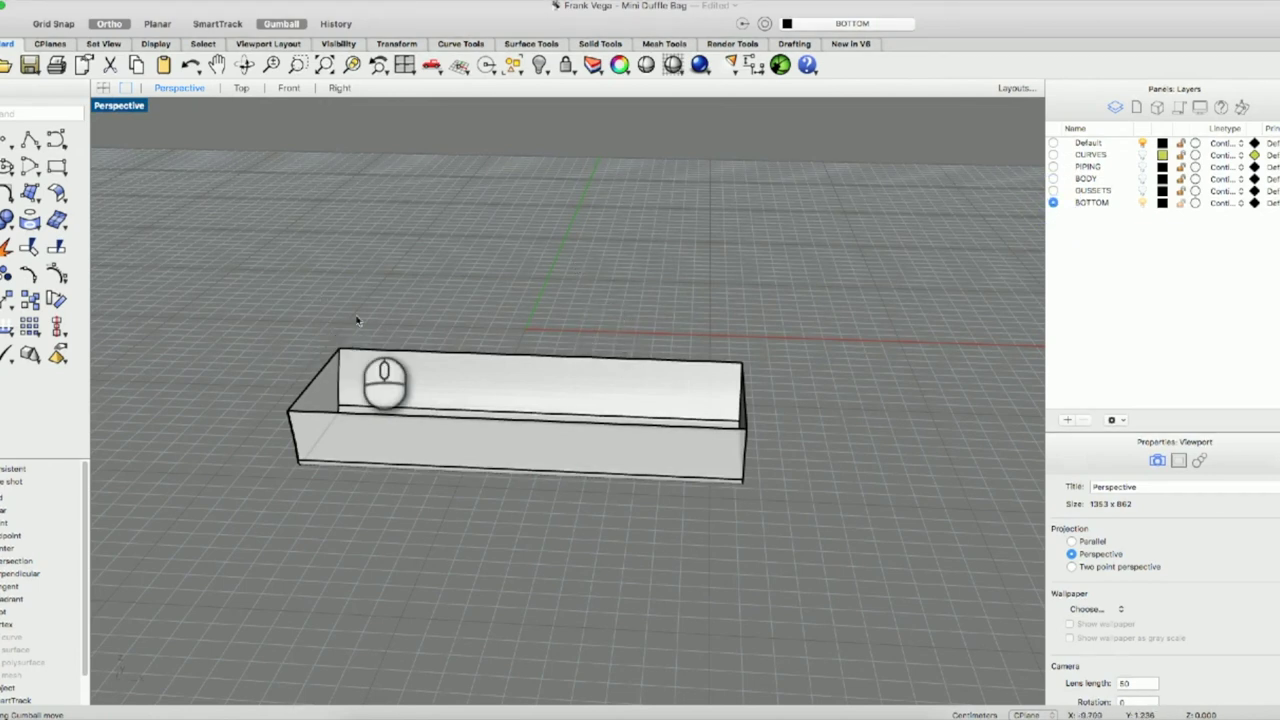
{"action": "key", "text": "Up"}
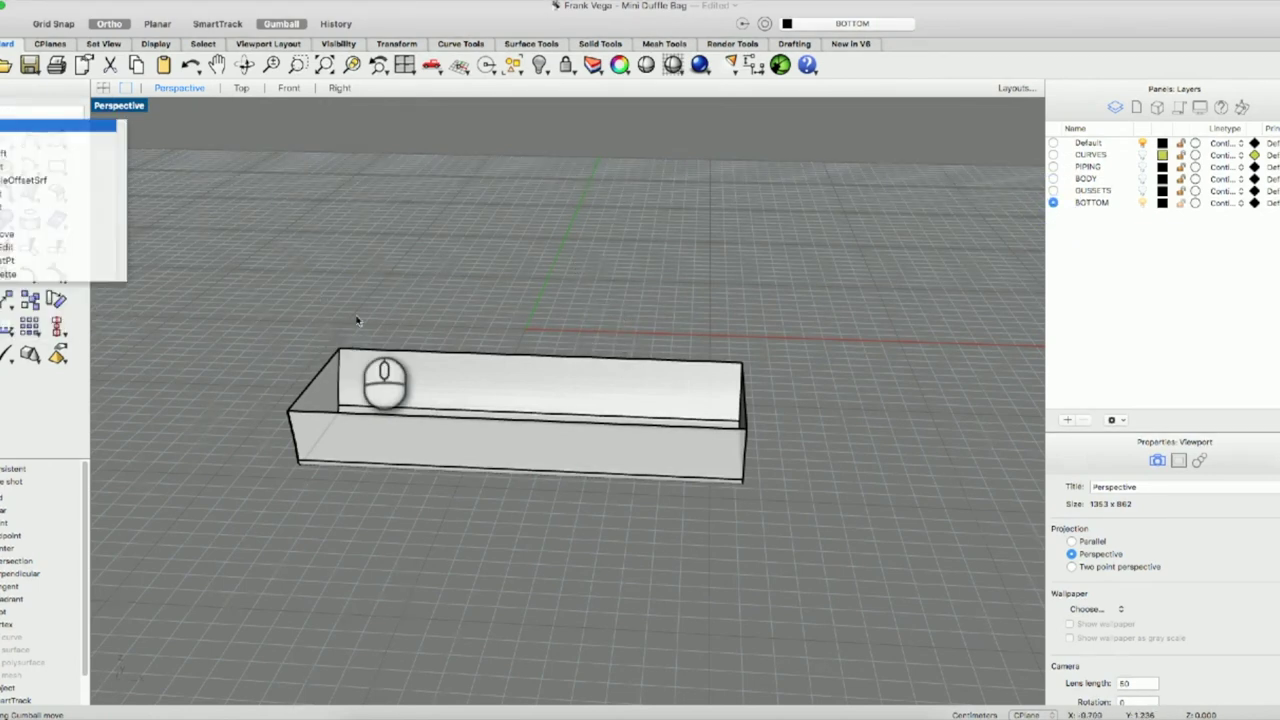
{"action": "key", "text": "Return"}
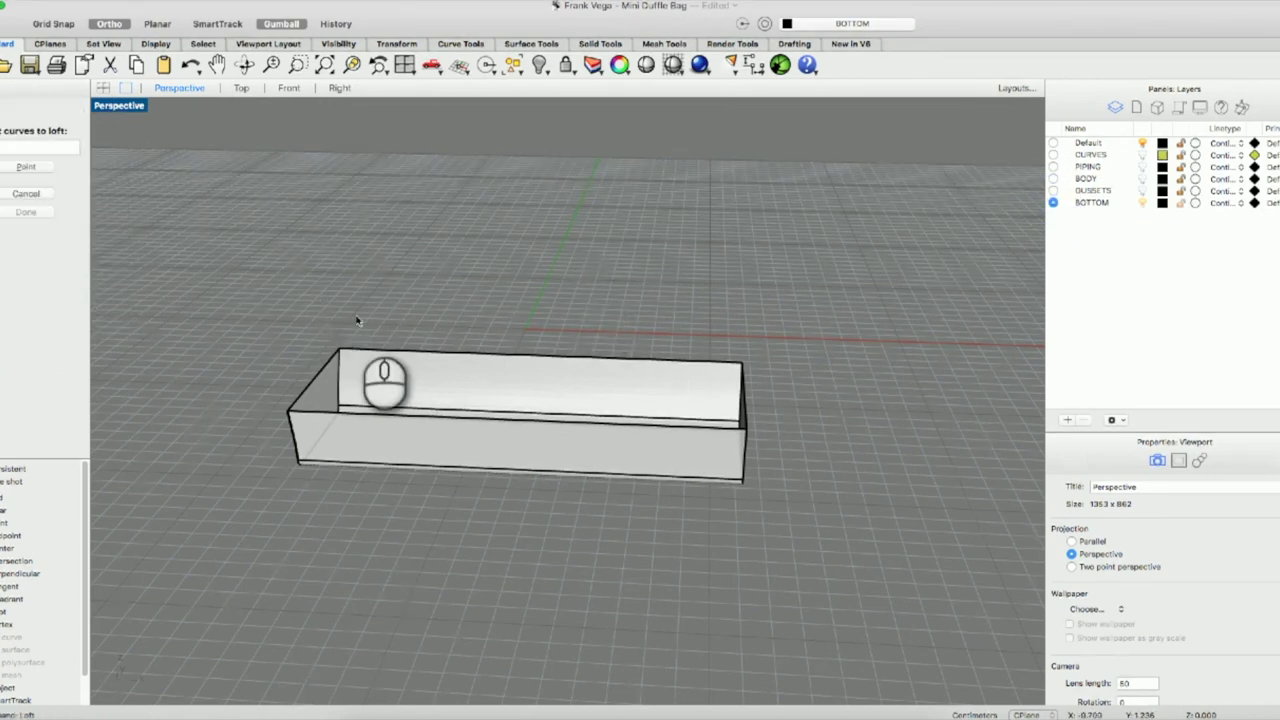
{"action": "left_click", "coordinate": [312, 386]}
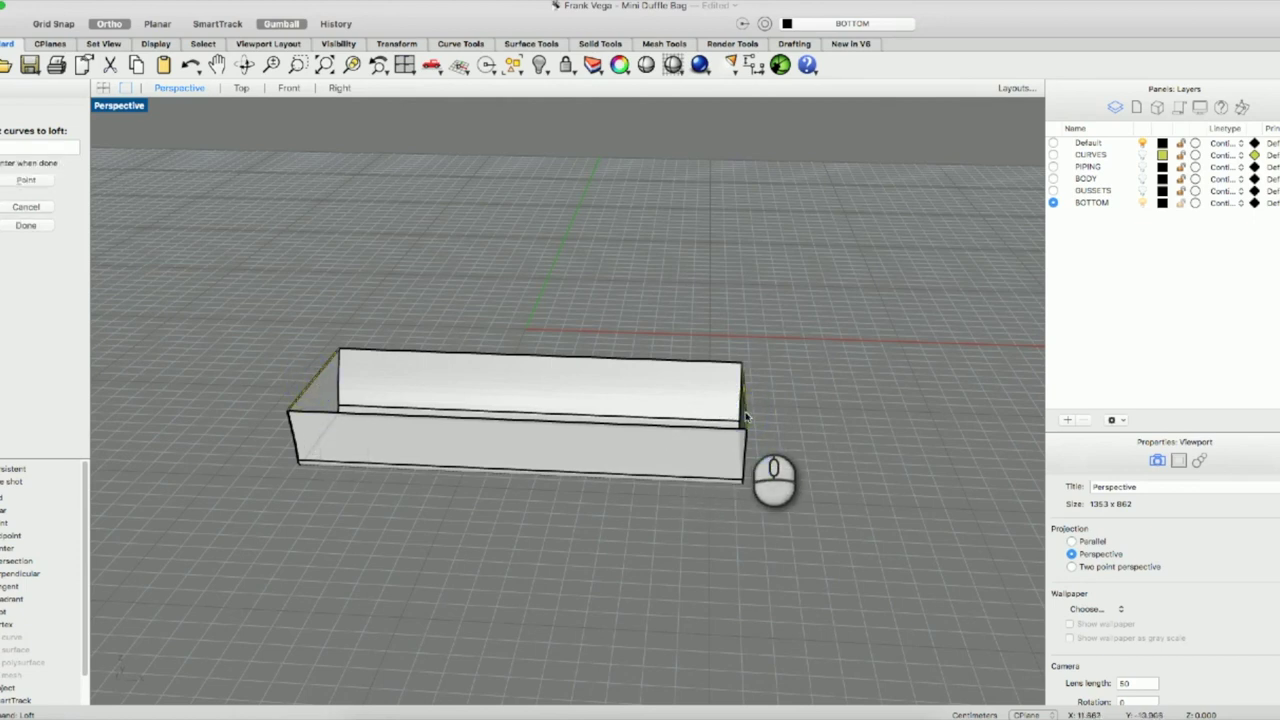
{"action": "key", "text": "Return"}
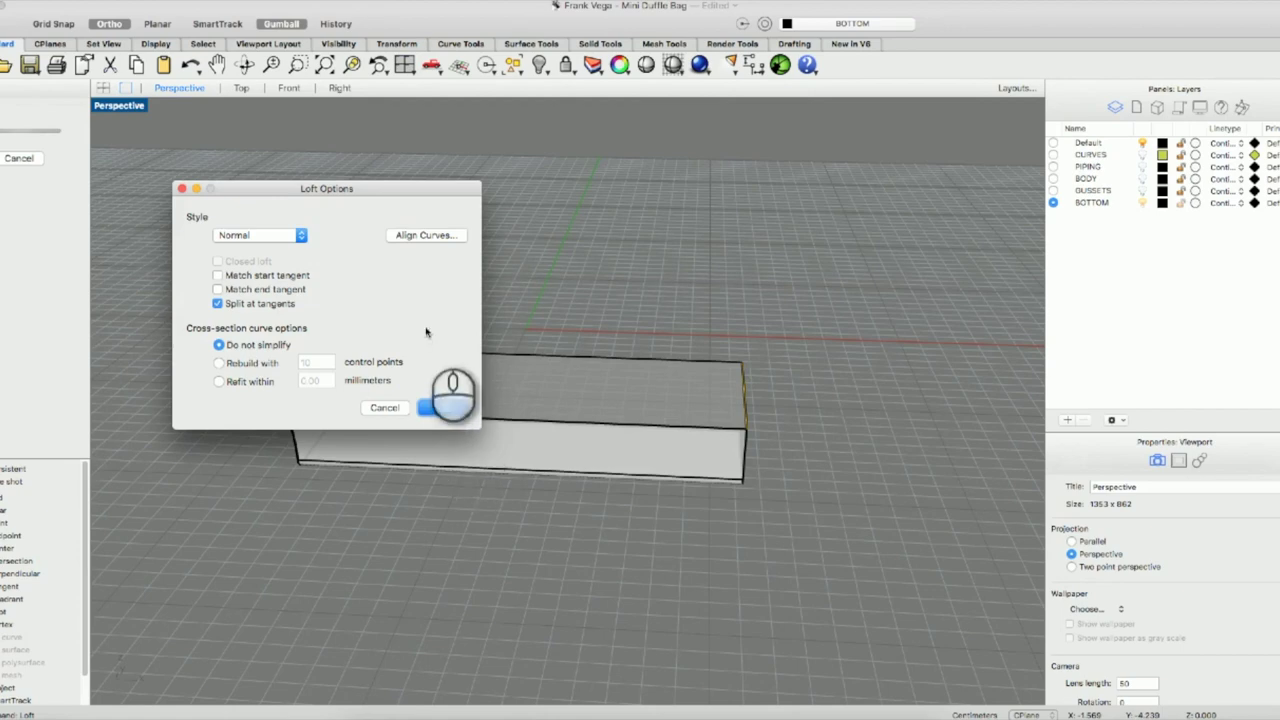
{"action": "left_click_drag", "start_coordinate": [390, 188], "coordinate": [465, 319]}
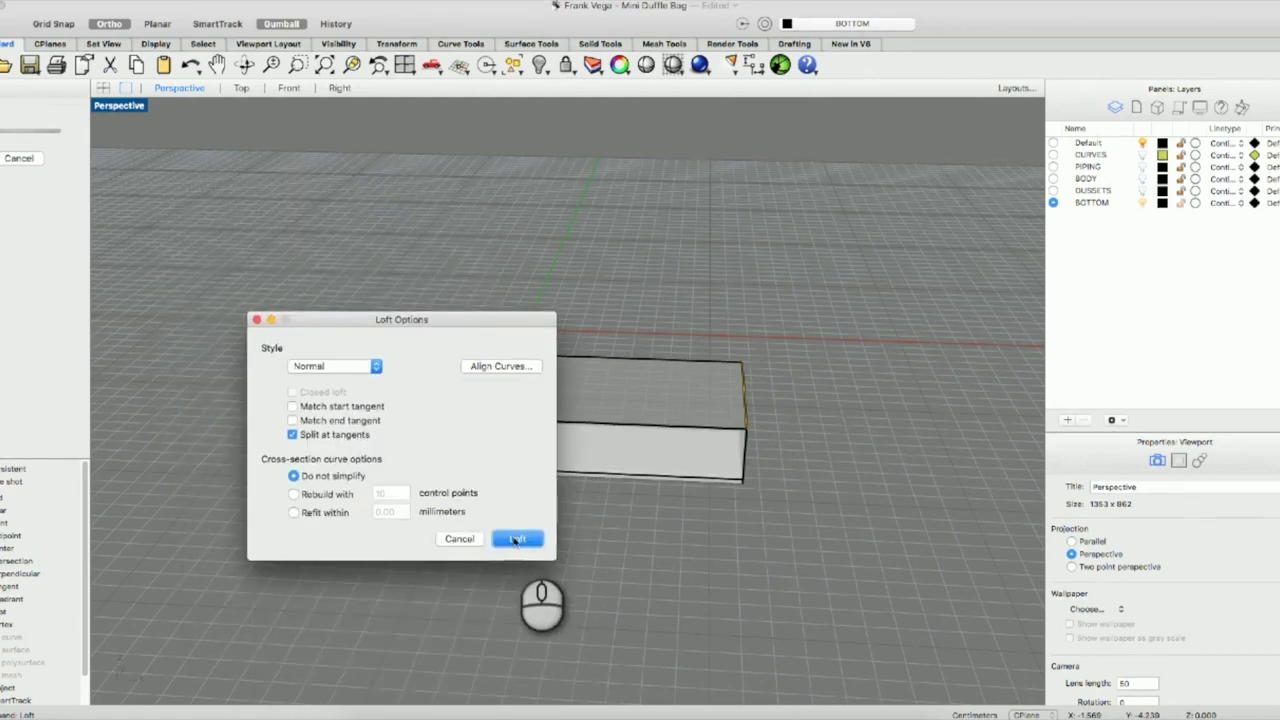
{"action": "left_click", "coordinate": [517, 540]}
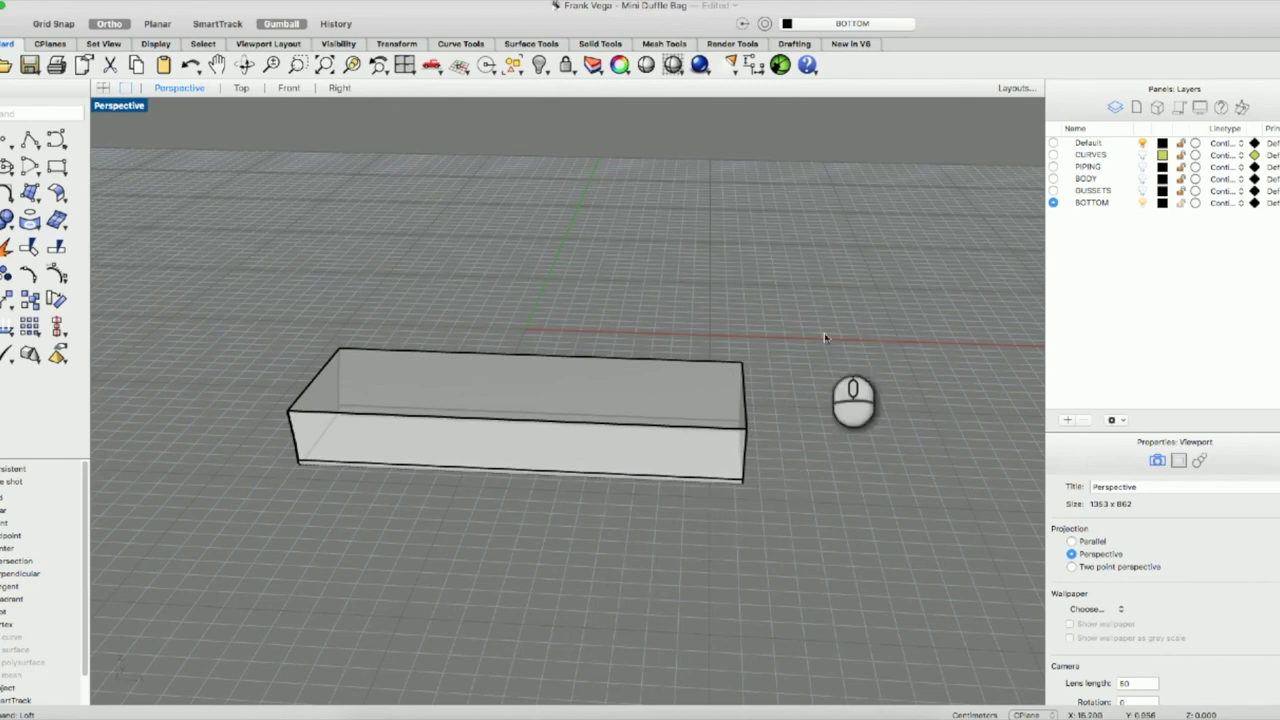
{"action": "right_click_drag", "start_coordinate": [495, 413], "coordinate": [620, 371]}
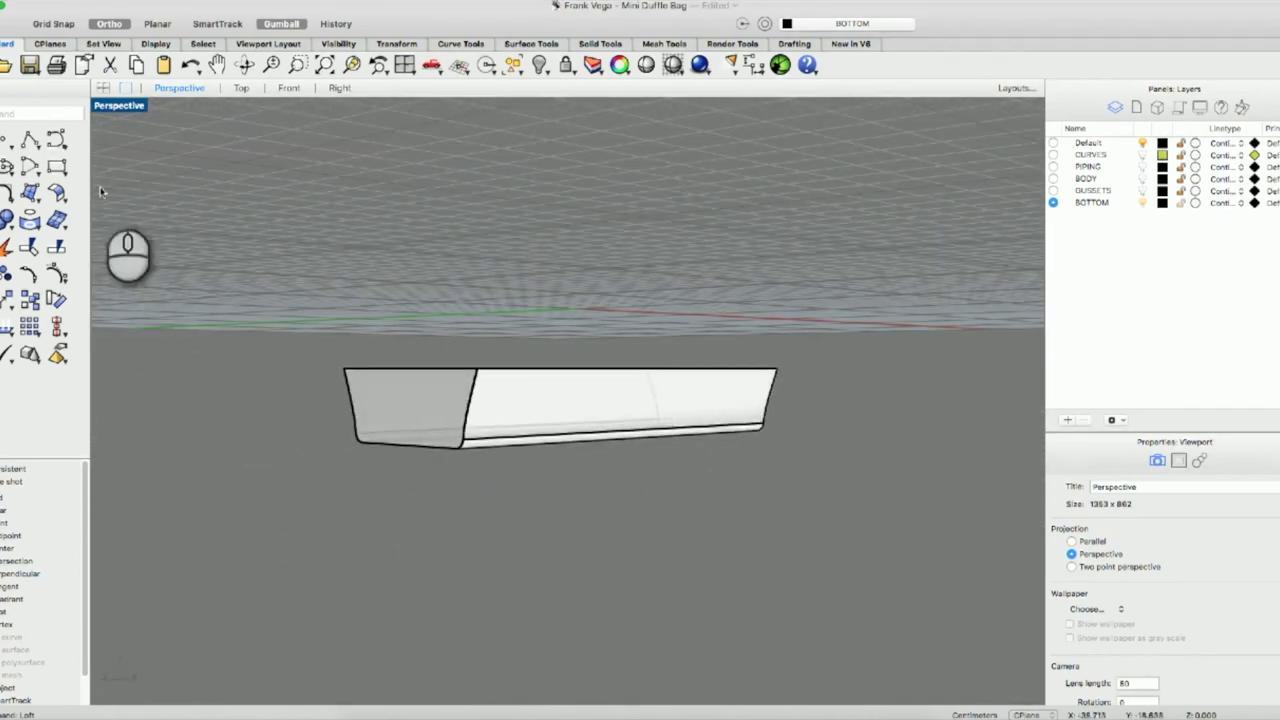
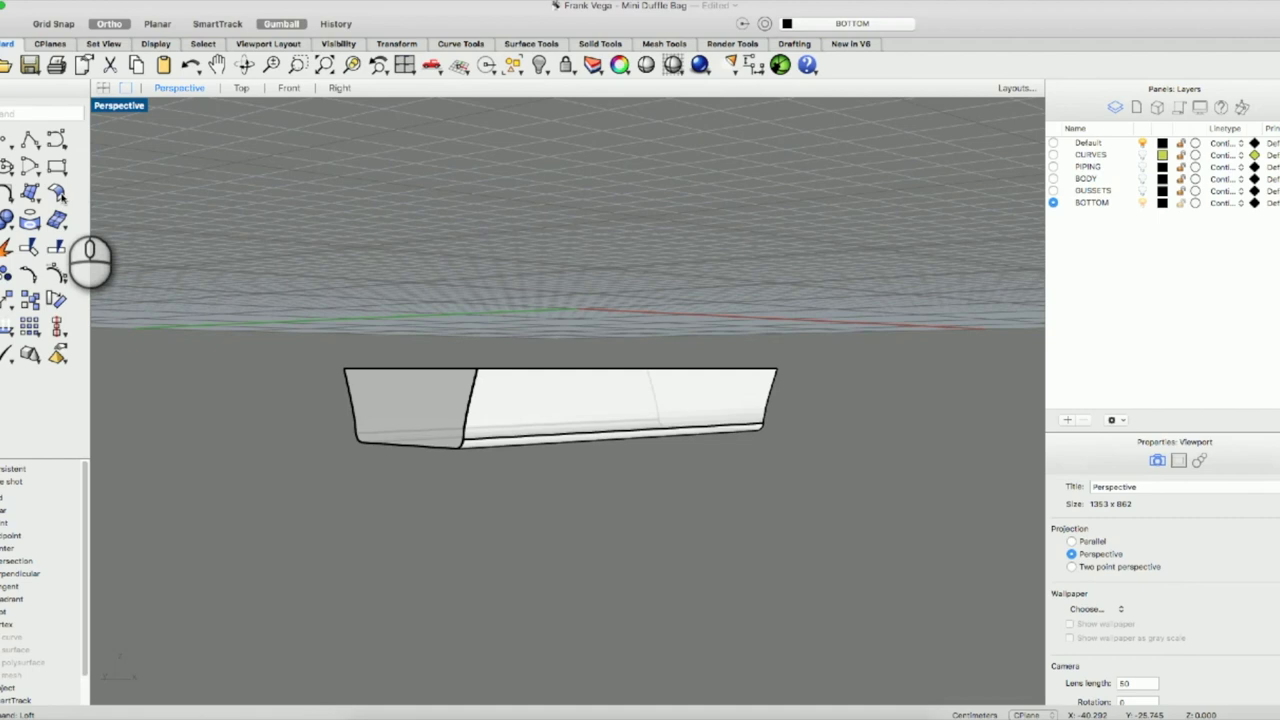
{"action": "left_click", "coordinate": [6, 219]}
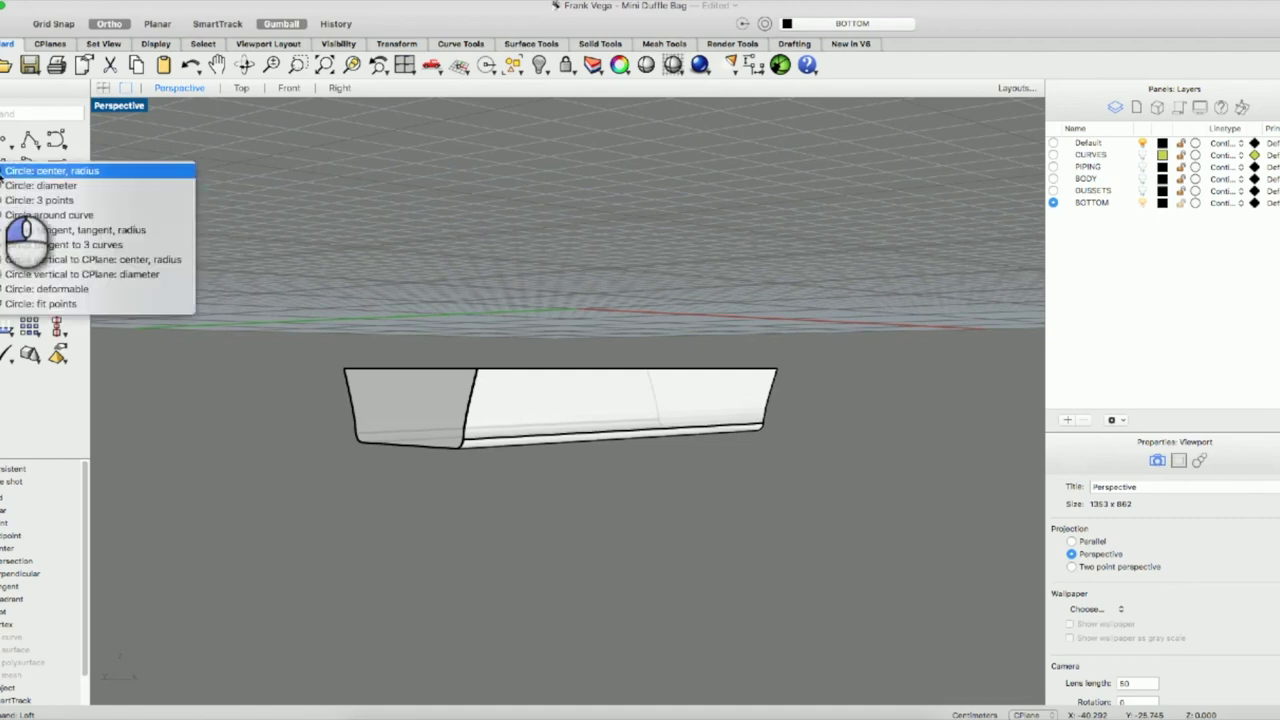
{"action": "left_click", "coordinate": [30, 170]}
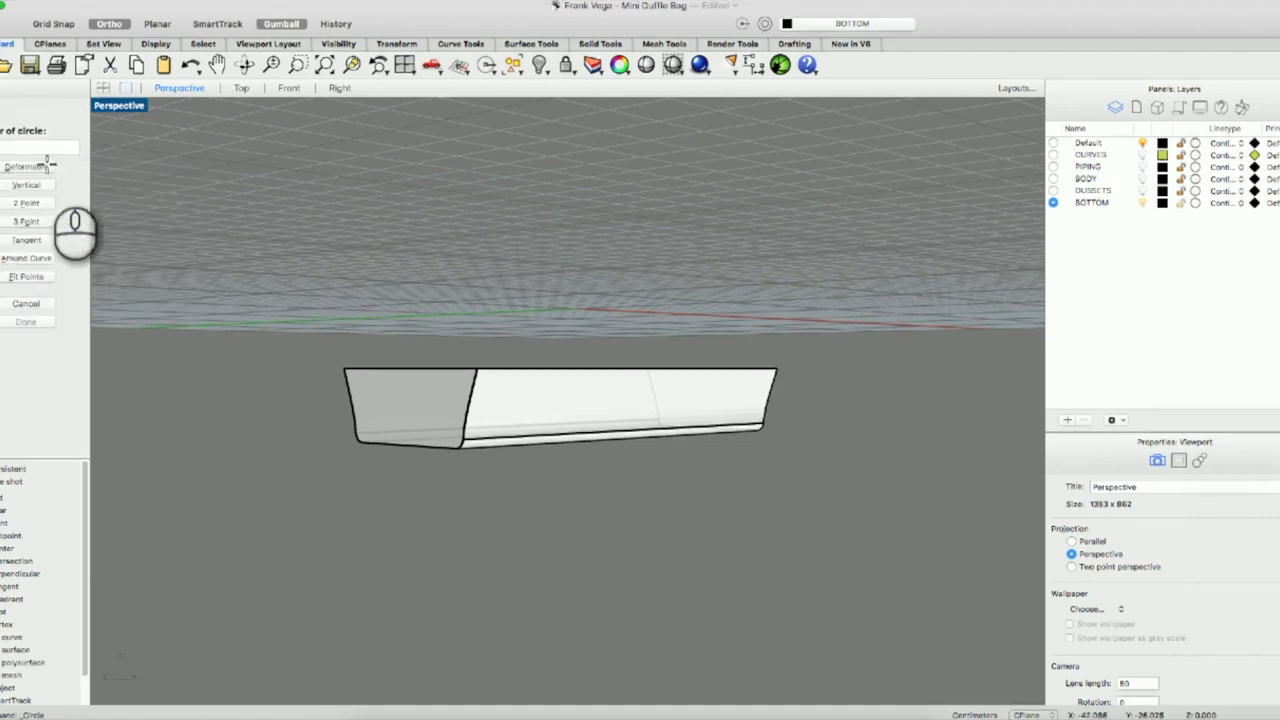
{"action": "left_click", "coordinate": [123, 112]}
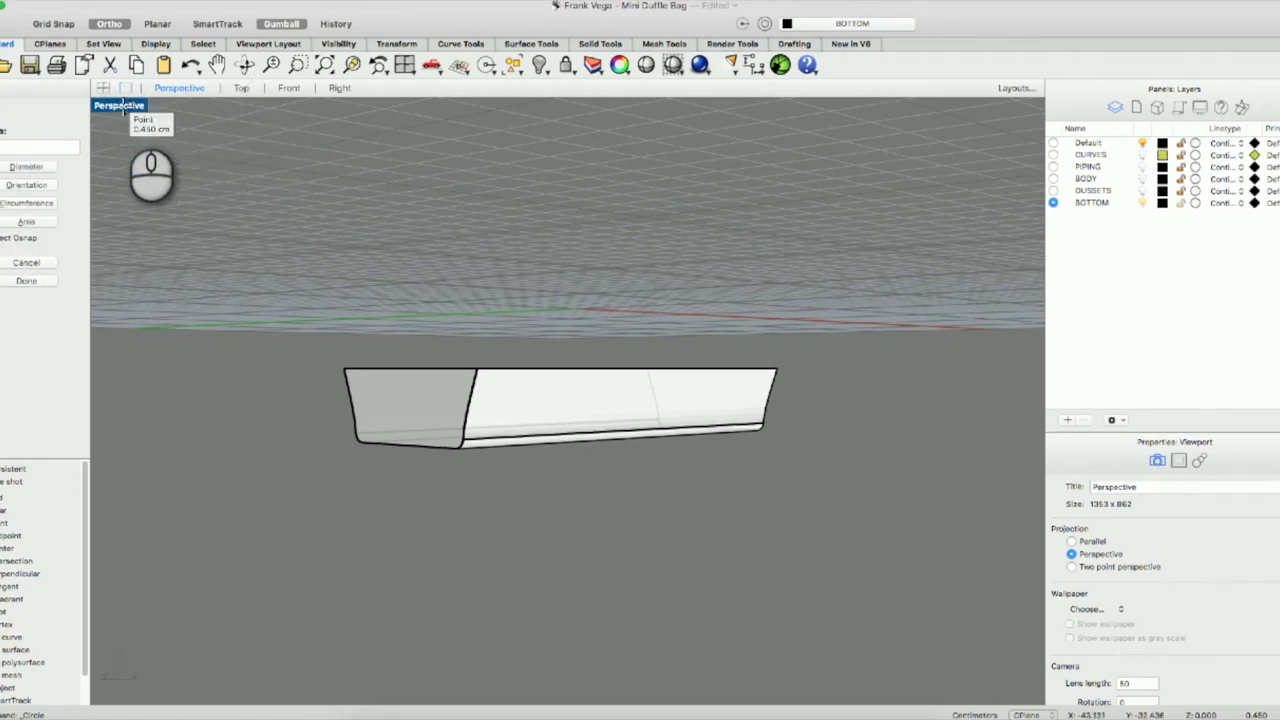
{"action": "key", "text": "Escape"}
{"action": "double_click", "coordinate": [121, 105]}
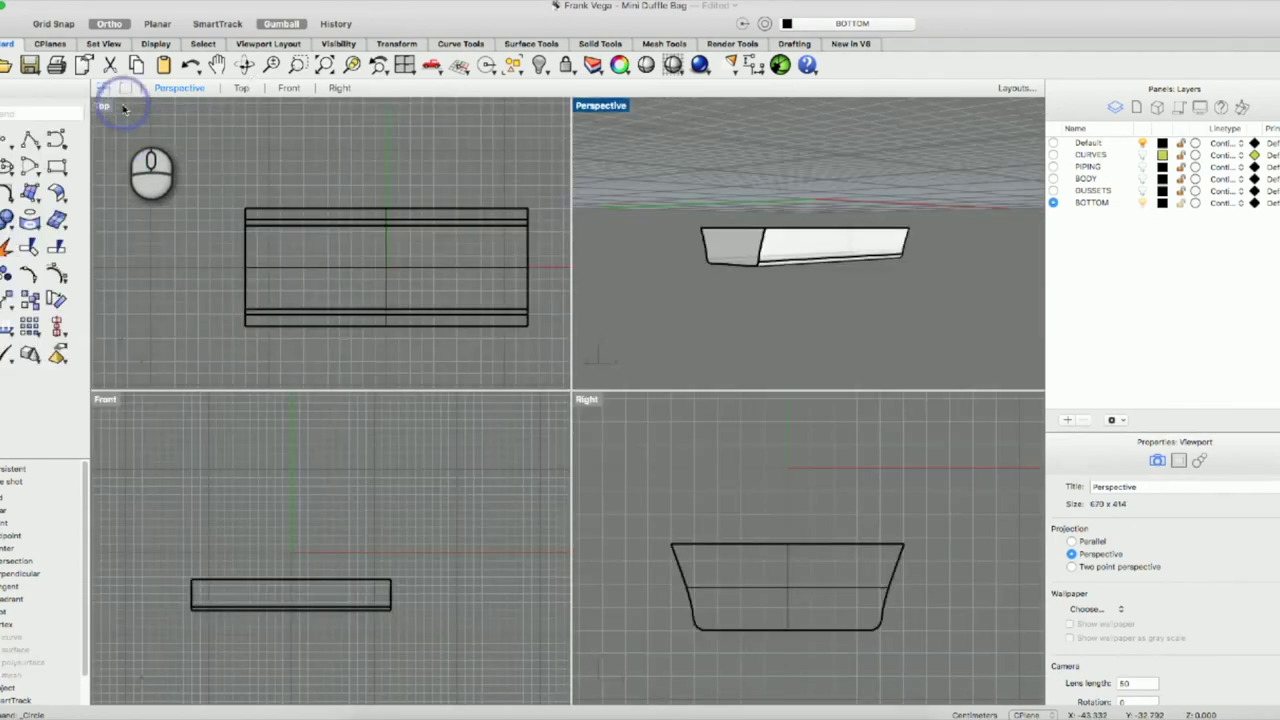
{"action": "left_click", "coordinate": [97, 258]}
{"action": "right_click", "coordinate": [97, 258]}
{"action": "left_click", "coordinate": [157, 257]}
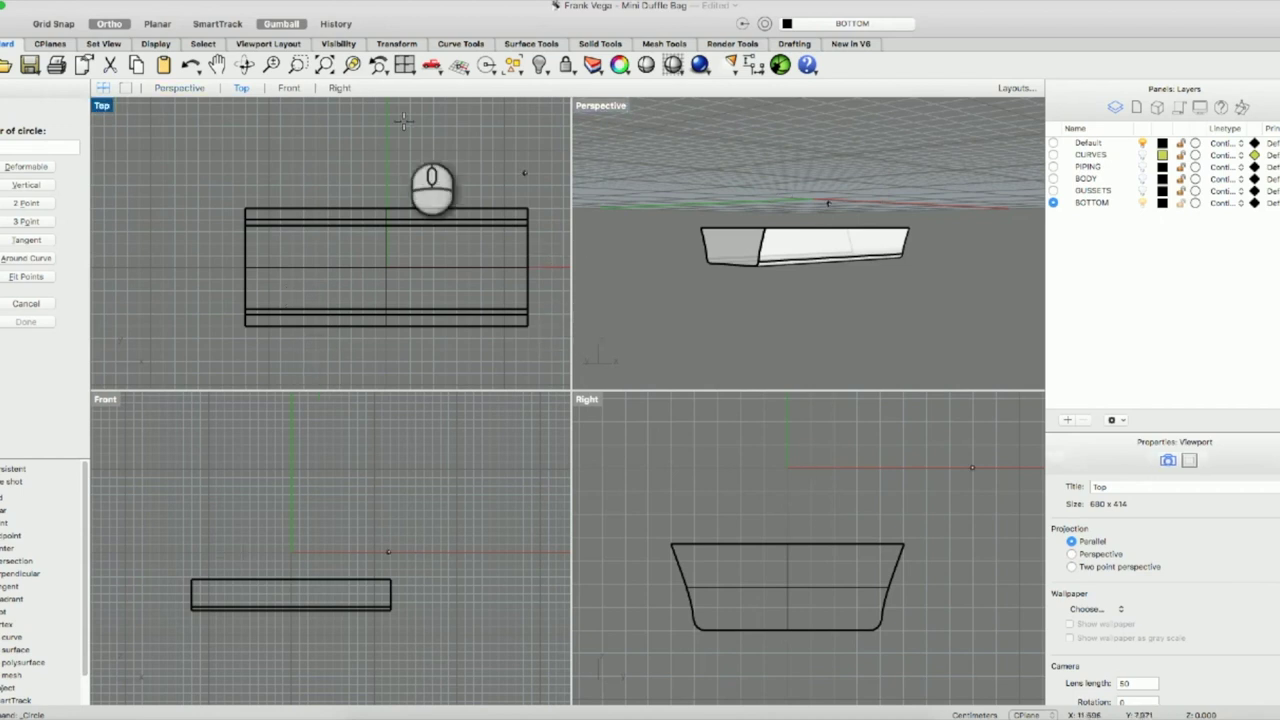
{"action": "left_click", "coordinate": [244, 64]}
{"action": "left_click", "coordinate": [636, 273]}
{"action": "left_click_drag", "start_coordinate": [636, 273], "coordinate": [686, 236]}
{"action": "right_click", "coordinate": [228, 247]}
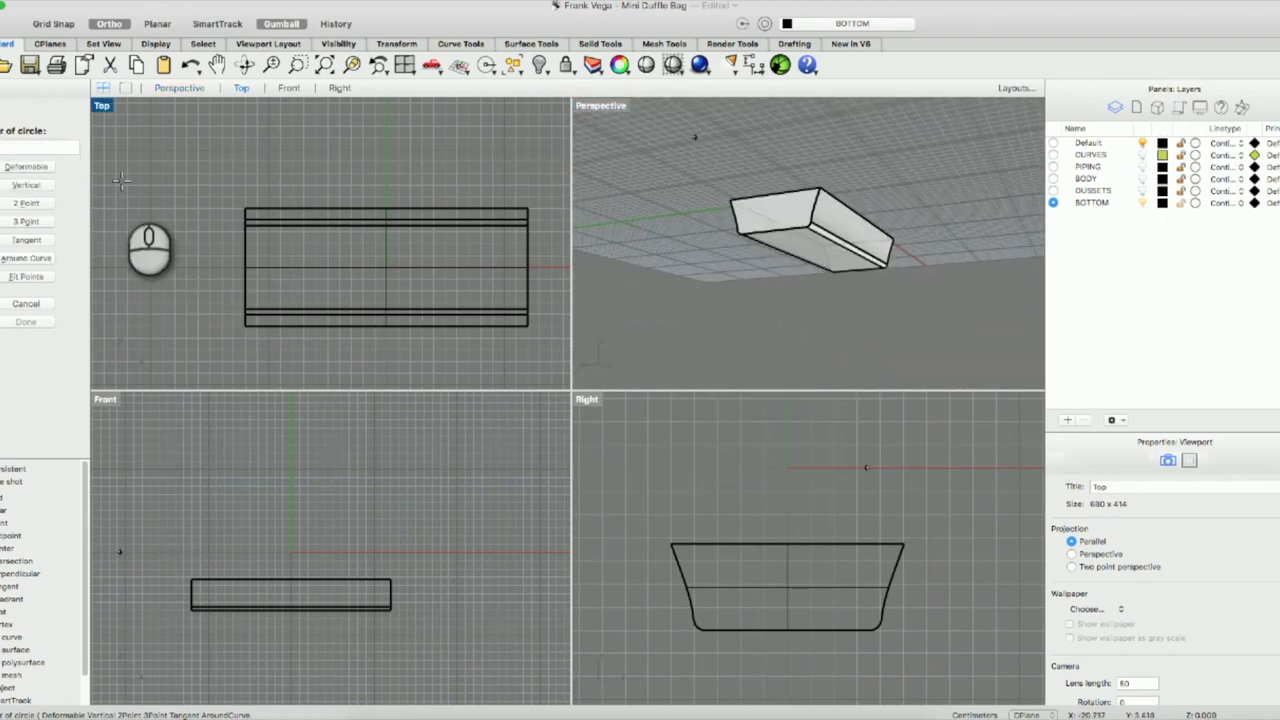
{"action": "key", "text": "Escape"}
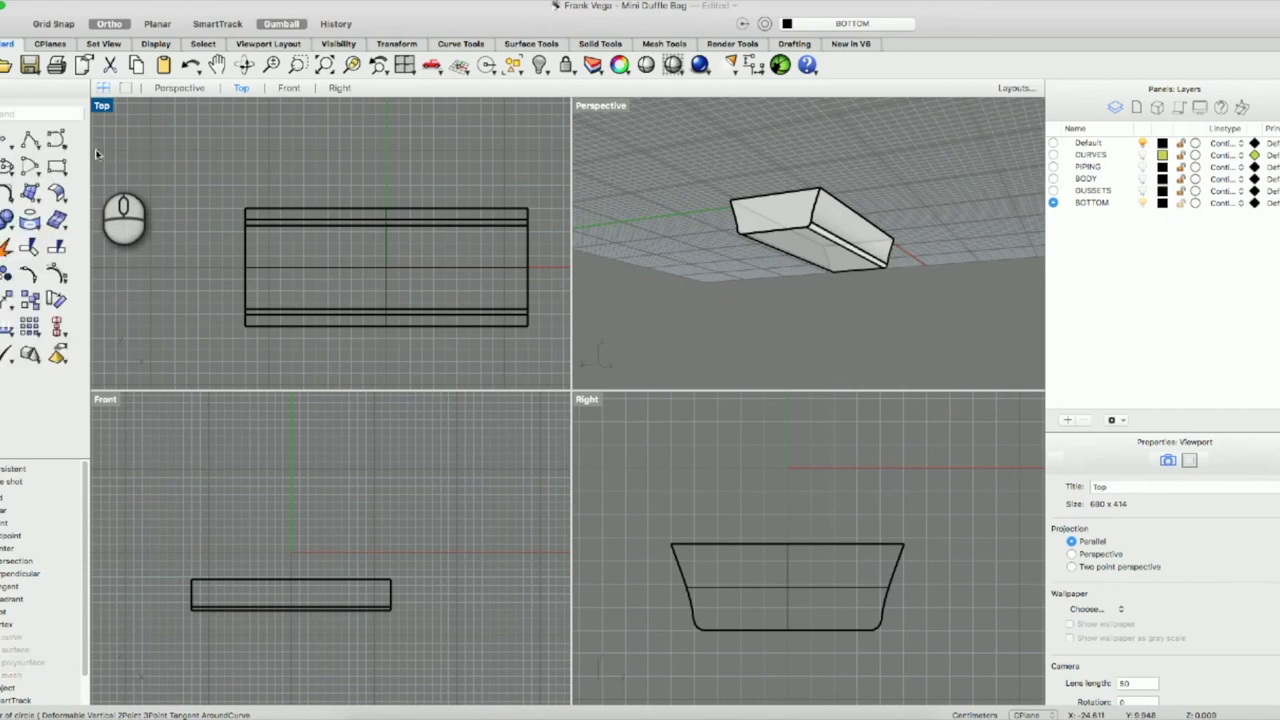
Change the Top viewport to a Bottom view, display it in Shaded mode and fit the base's extents in it.
{"action": "right_click", "coordinate": [101, 106]}
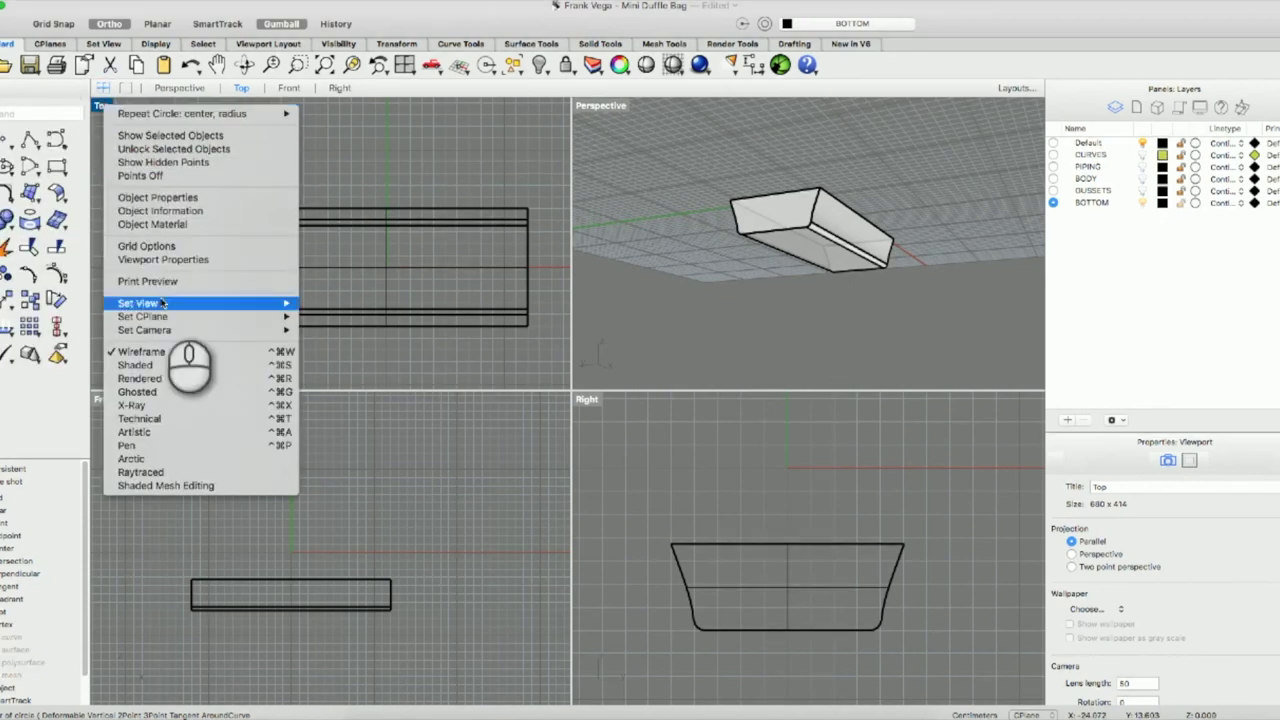
{"action": "mouse_move", "coordinate": [156, 308]}
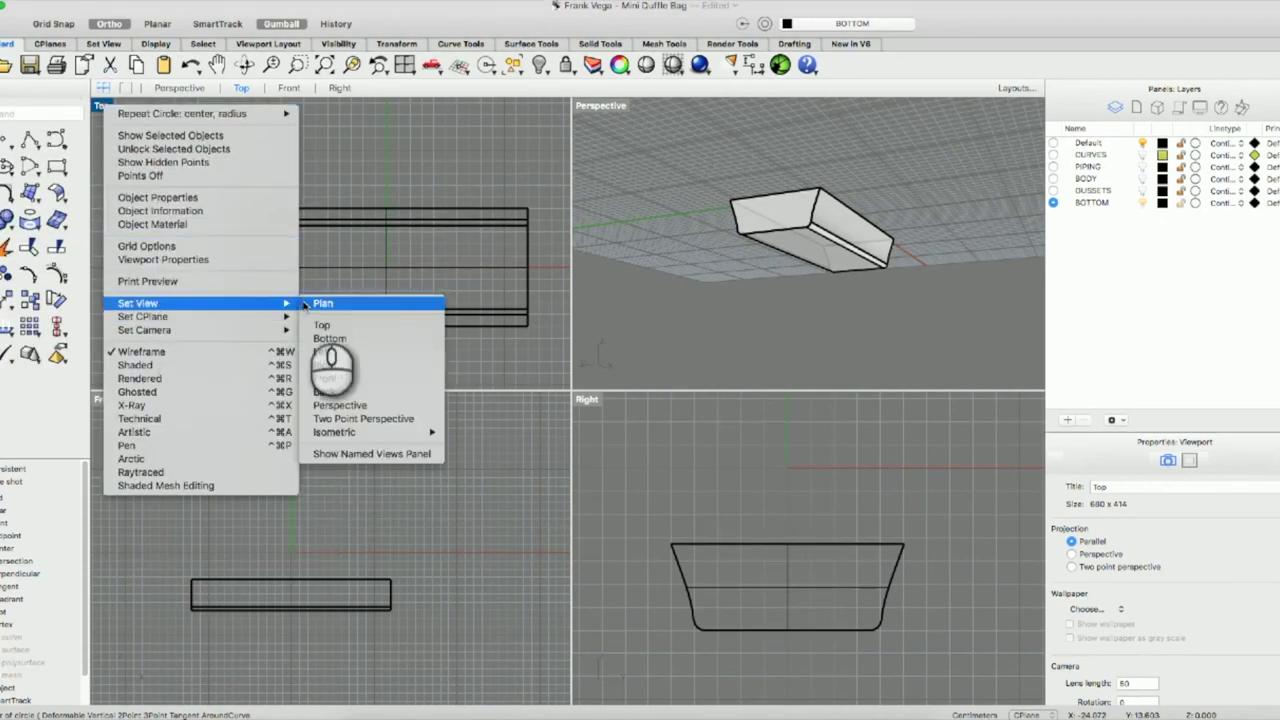
{"action": "left_click", "coordinate": [323, 339]}
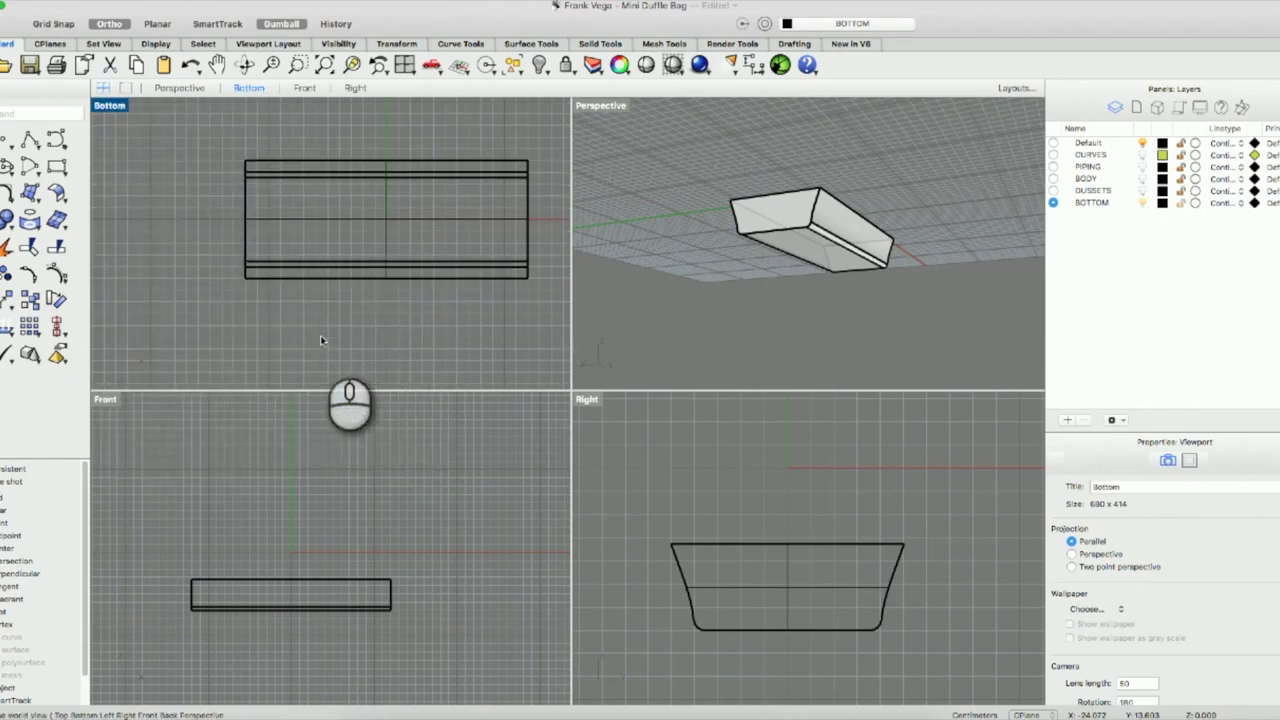
{"action": "right_click", "coordinate": [450, 173]}
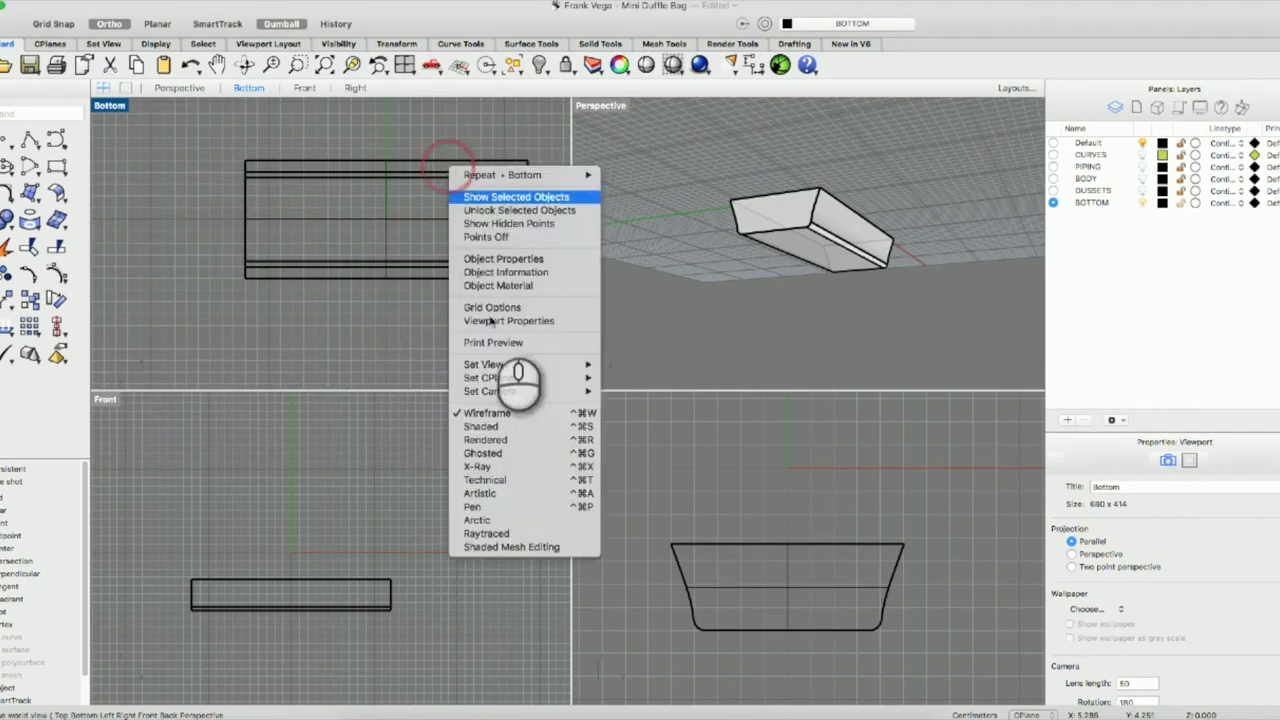
{"action": "left_click", "coordinate": [503, 429]}
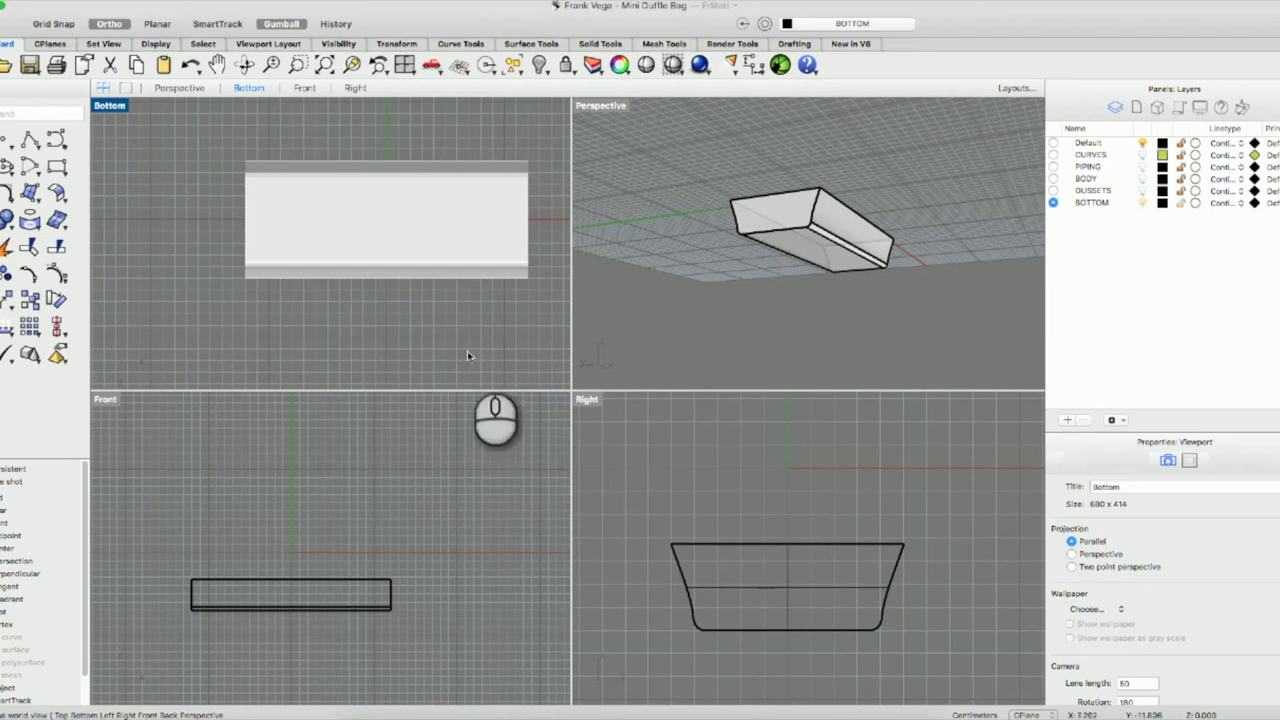
{"action": "left_click", "coordinate": [423, 246]}
{"action": "left_click", "coordinate": [440, 351]}
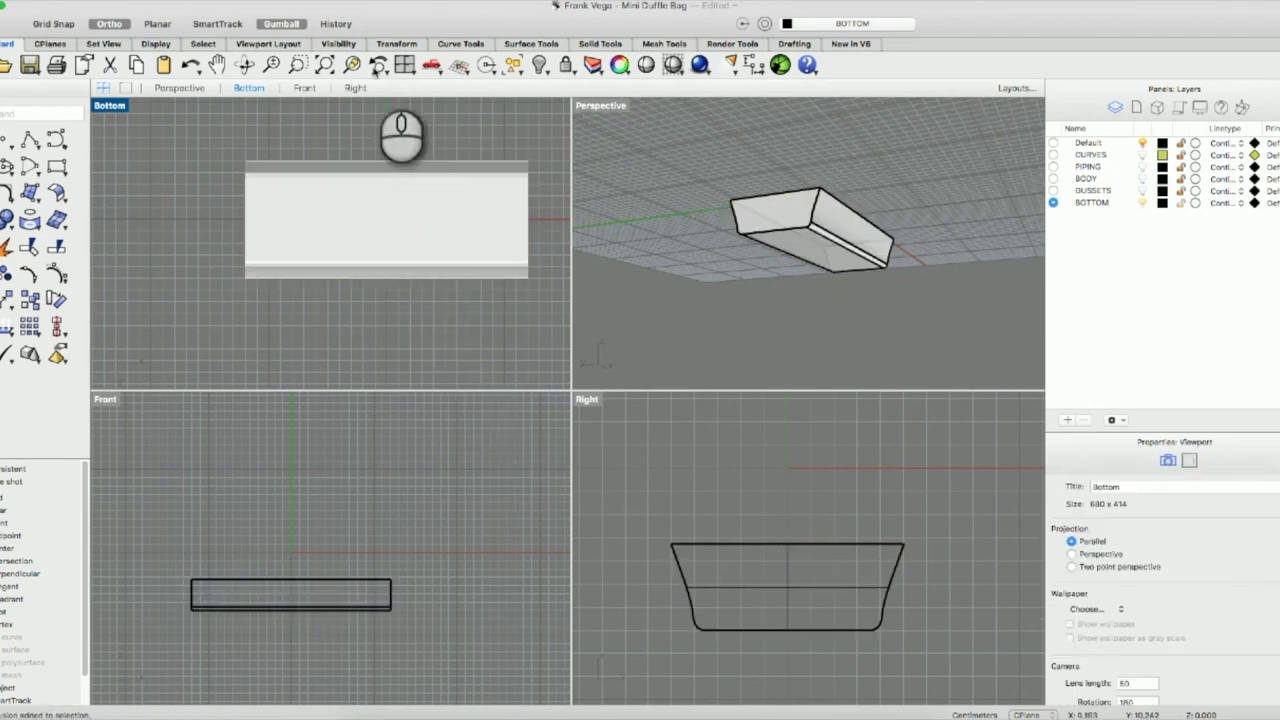
{"action": "left_click", "coordinate": [325, 64]}
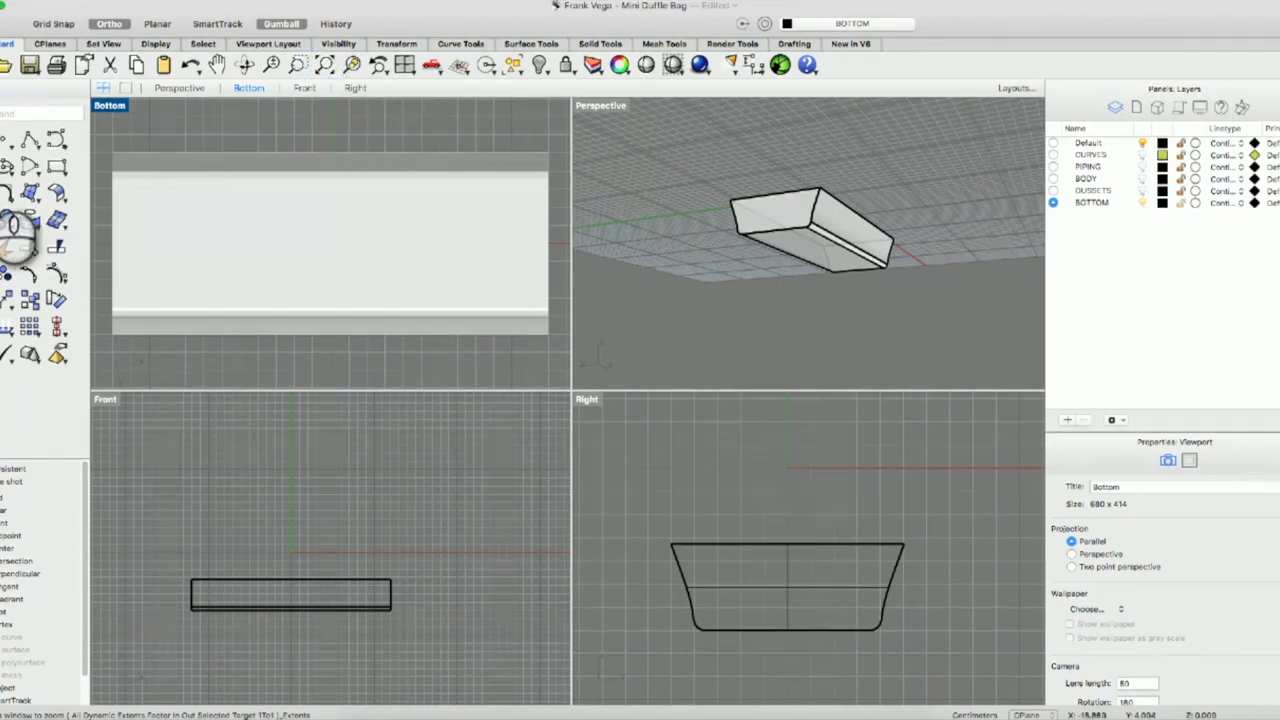
{"action": "left_click", "coordinate": [8, 220]}
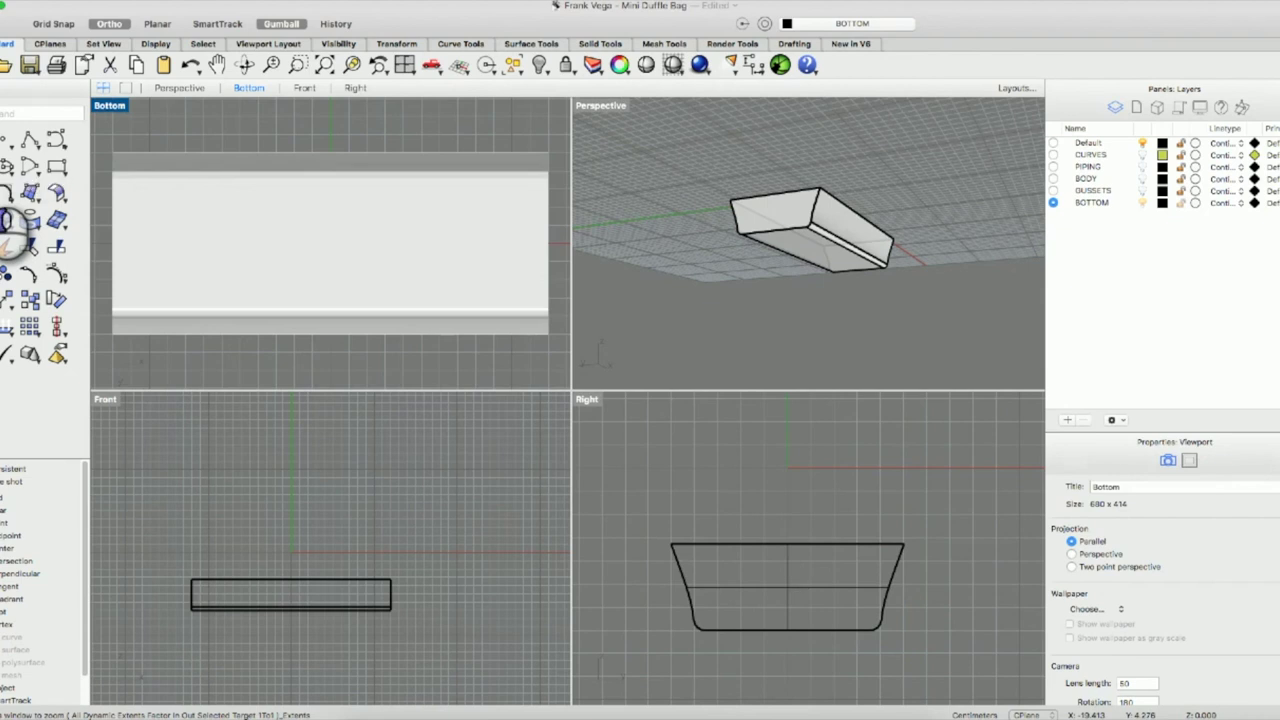
{"action": "left_click", "coordinate": [4, 174]}
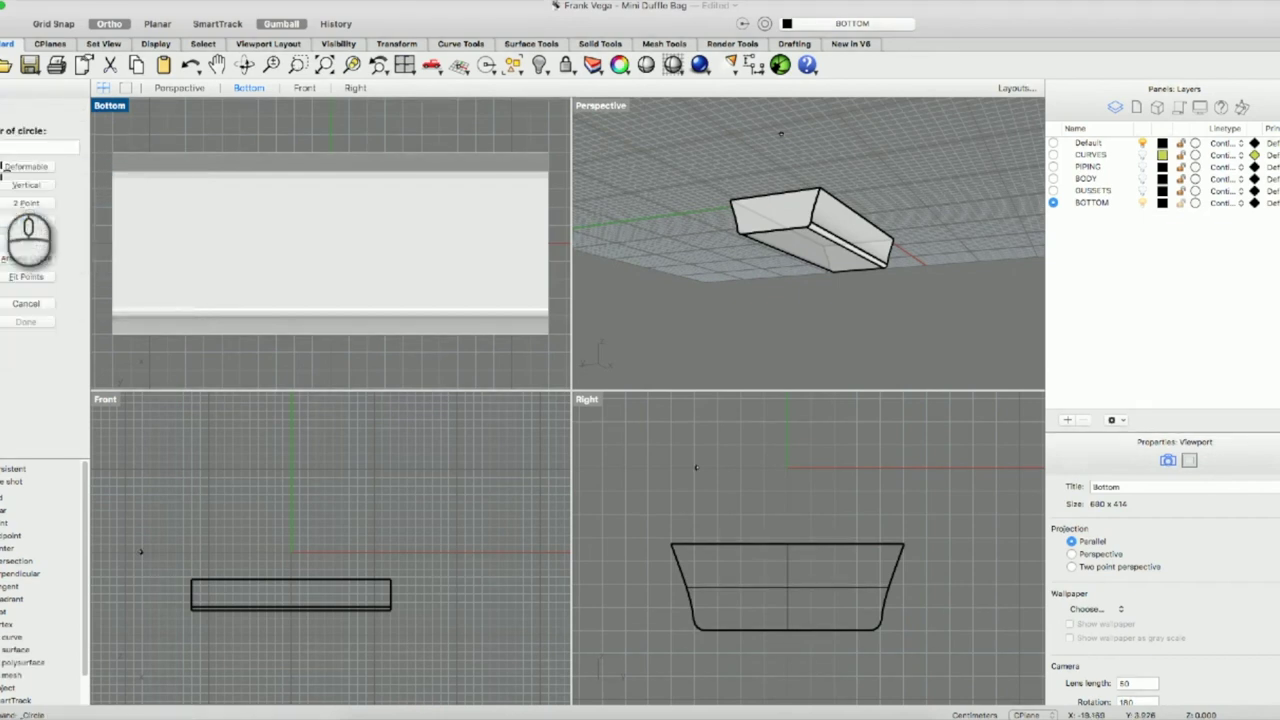
{"action": "left_click", "coordinate": [601, 110]}
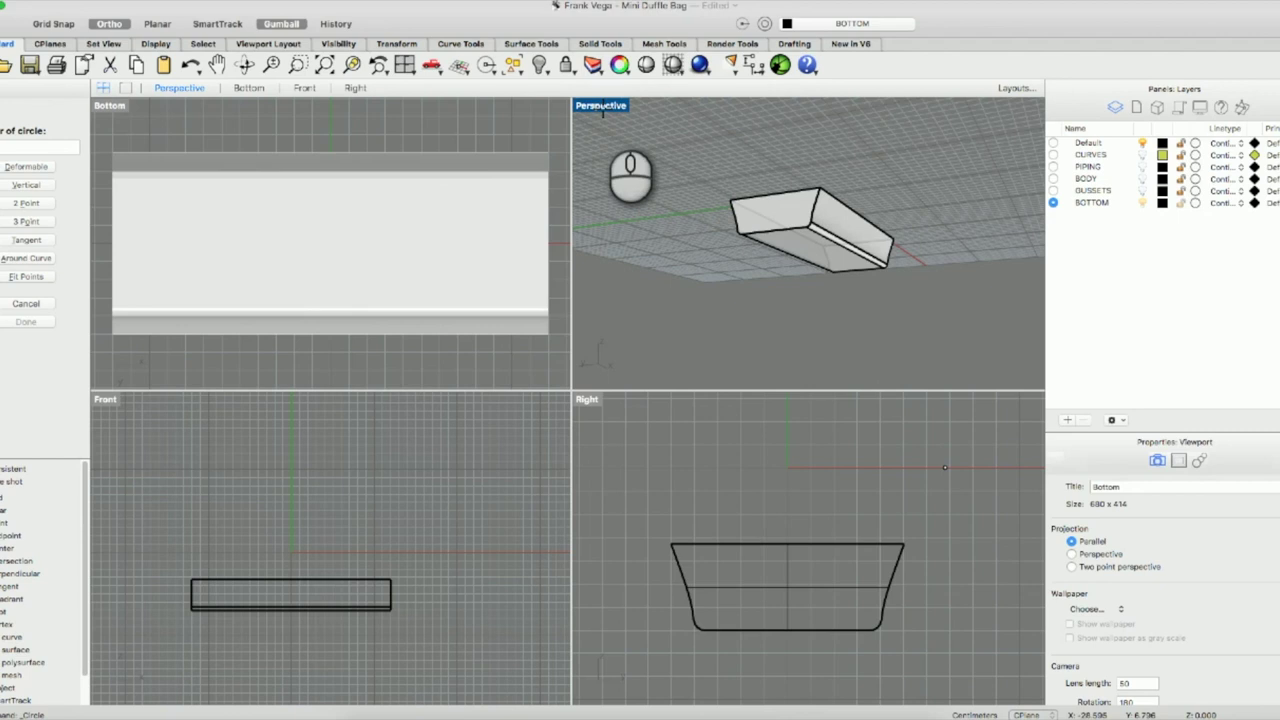
{"action": "double_click", "coordinate": [601, 108]}
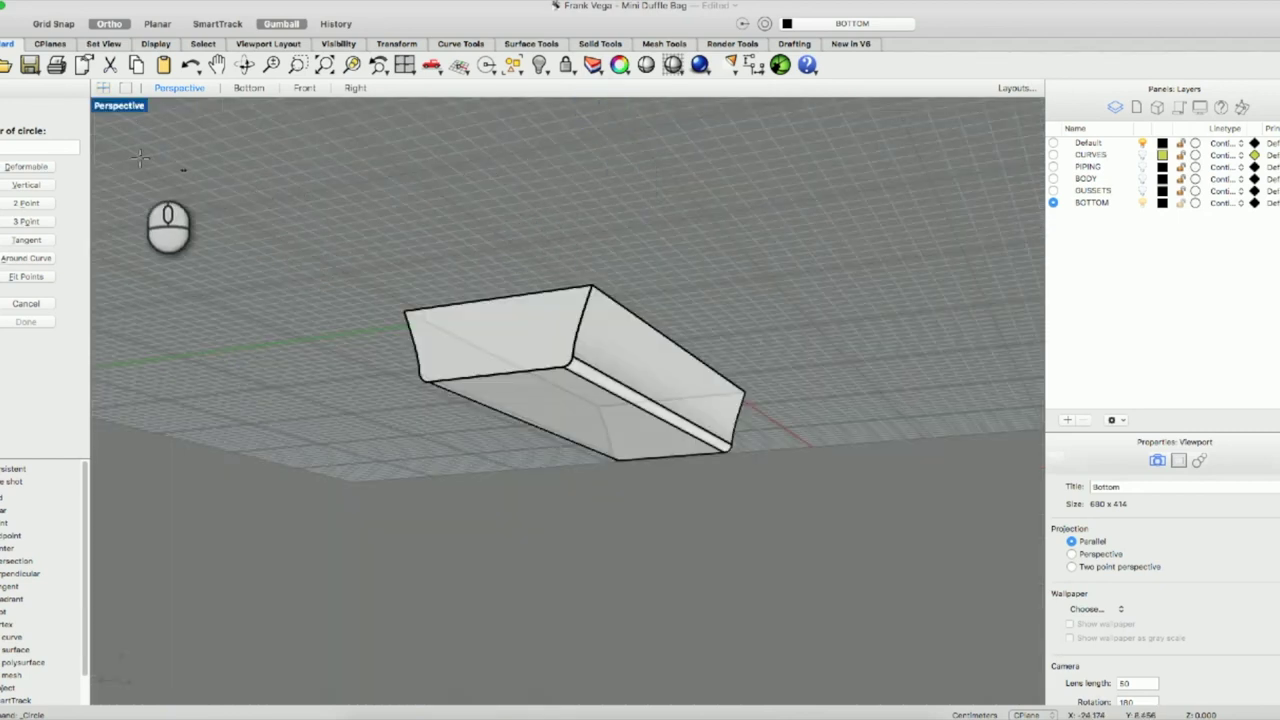
{"action": "double_click", "coordinate": [116, 106]}
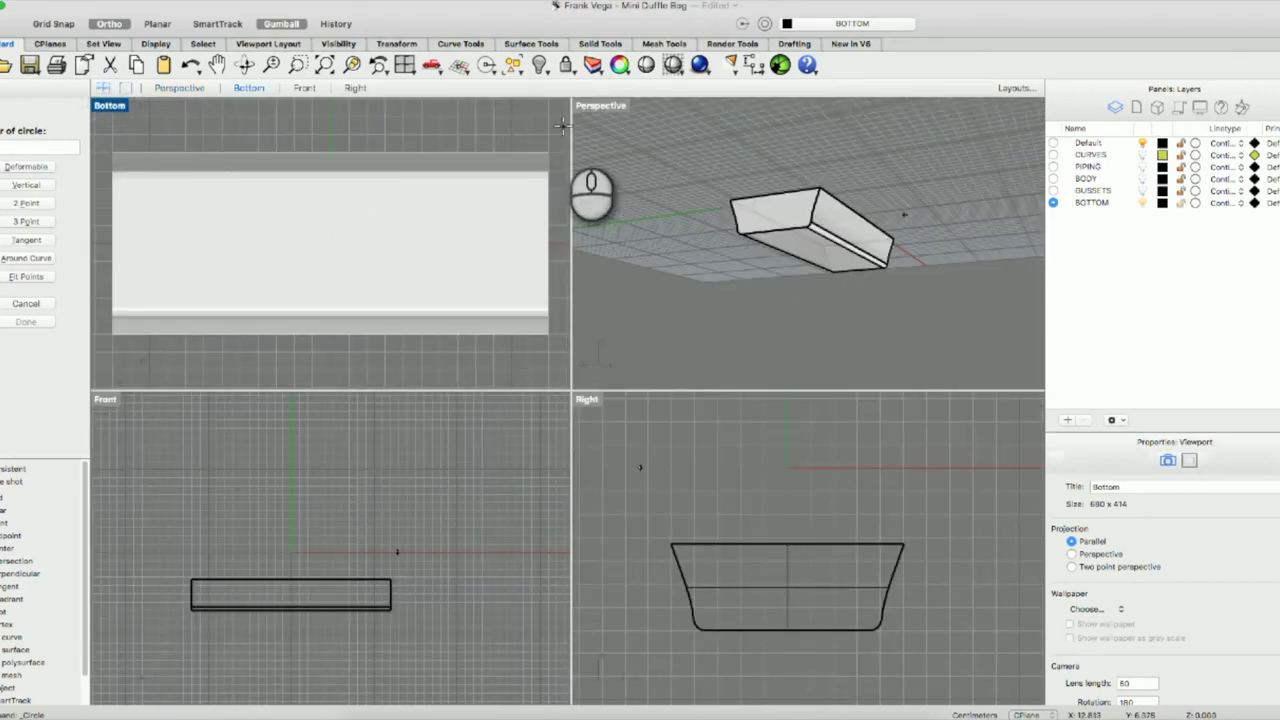
{"action": "double_click", "coordinate": [612, 108]}
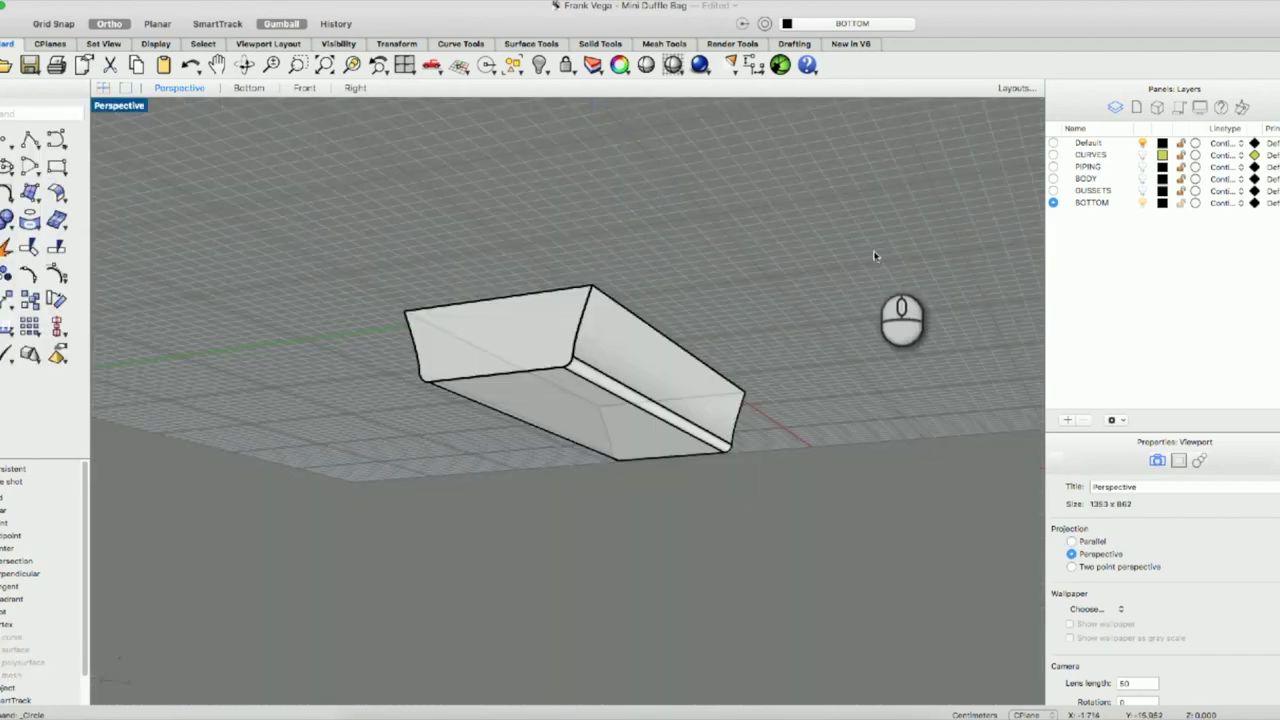
Create a new layer named STUDS.
{"action": "left_click", "coordinate": [244, 64]}
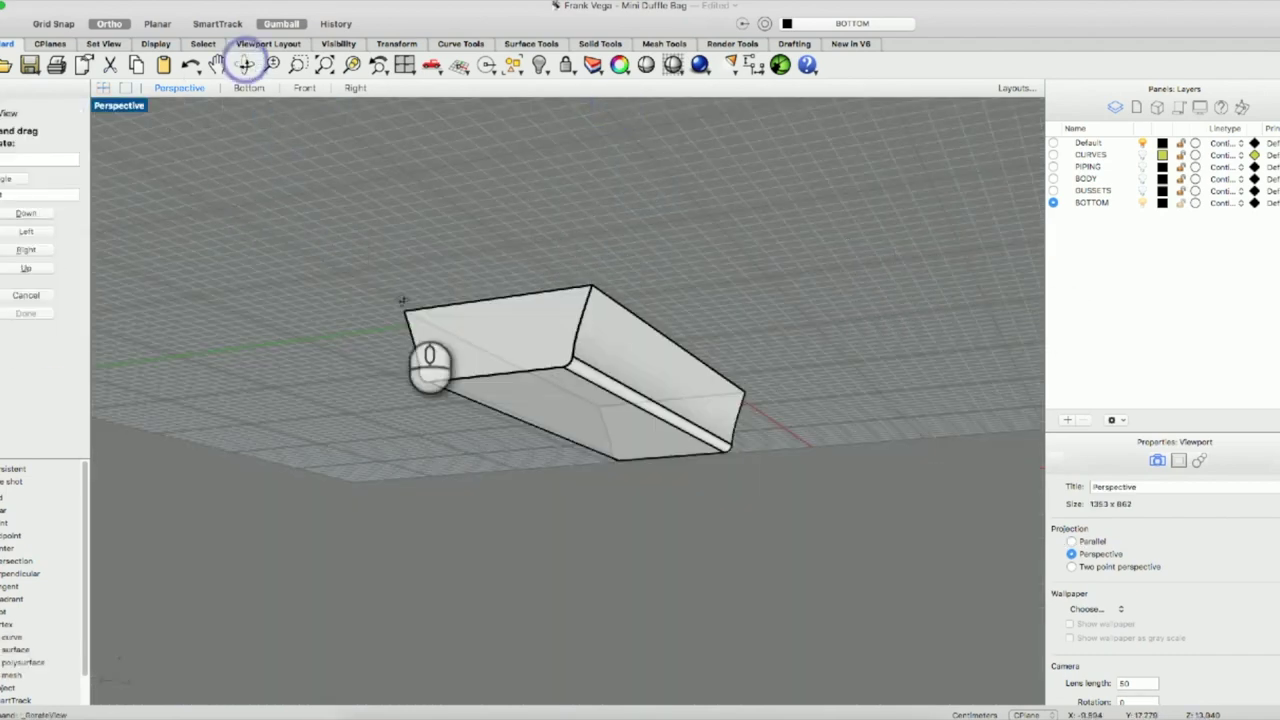
{"action": "left_click_drag", "start_coordinate": [437, 343], "coordinate": [620, 395]}
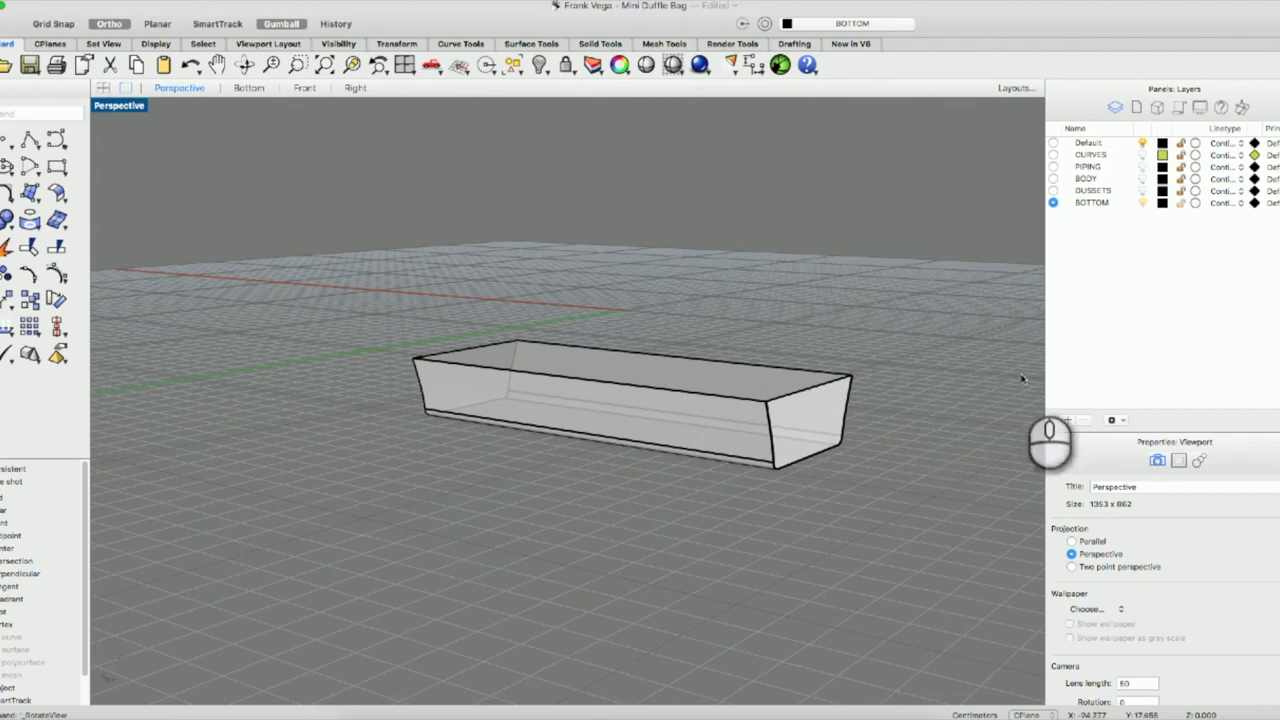
{"action": "left_click", "coordinate": [1131, 265]}
{"action": "right_click", "coordinate": [1131, 263]}
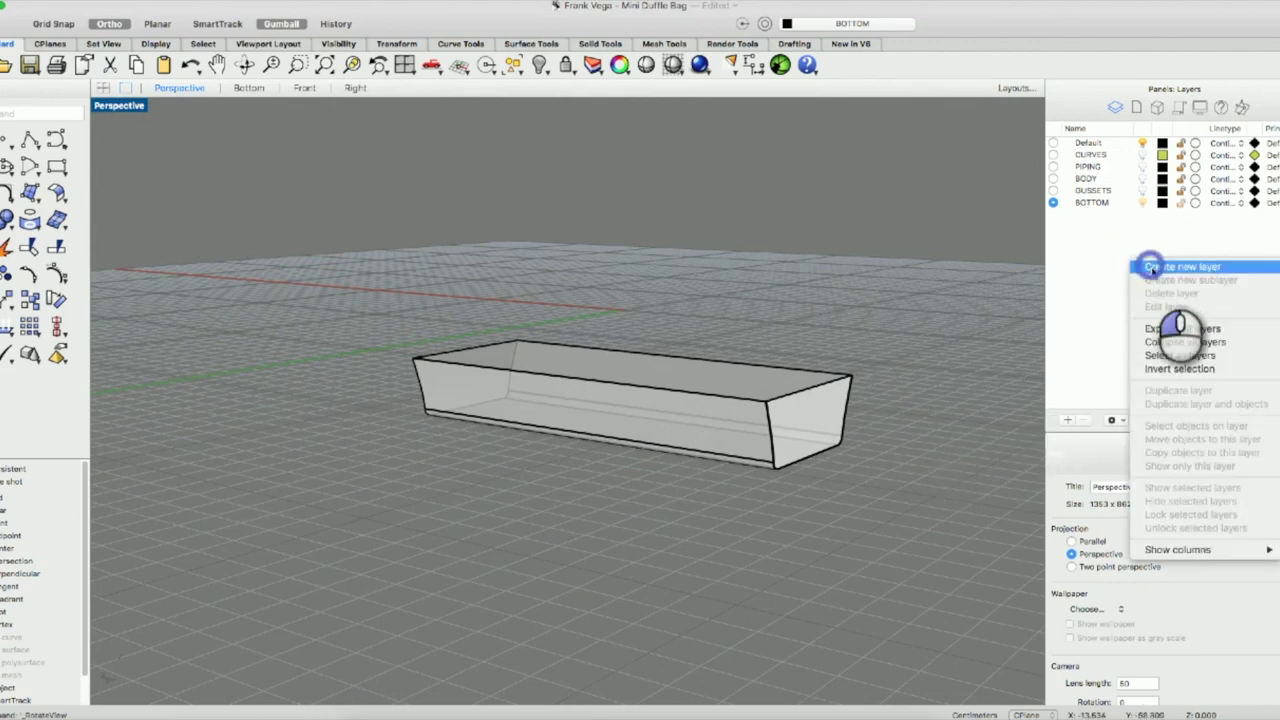
{"action": "left_click", "coordinate": [1142, 267]}
{"action": "double_click", "coordinate": [1086, 216]}
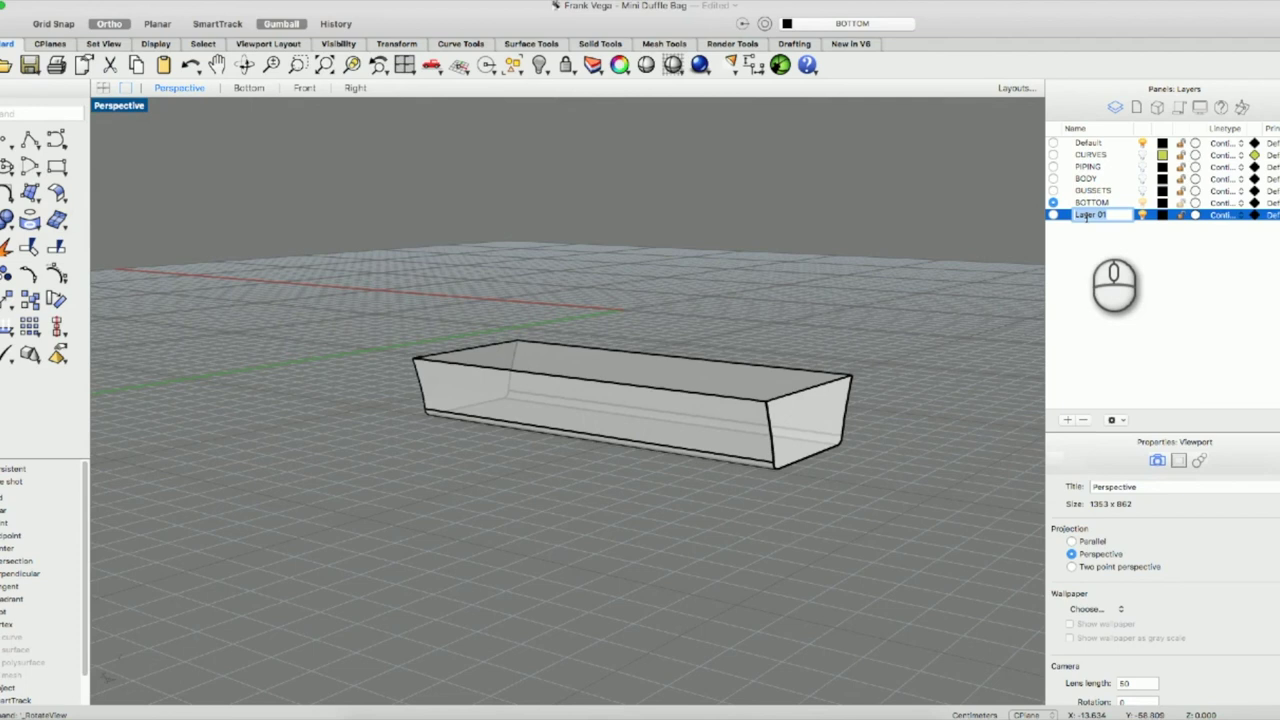
{"action": "type", "text": "STUDS"}
{"action": "key", "text": "Return"}
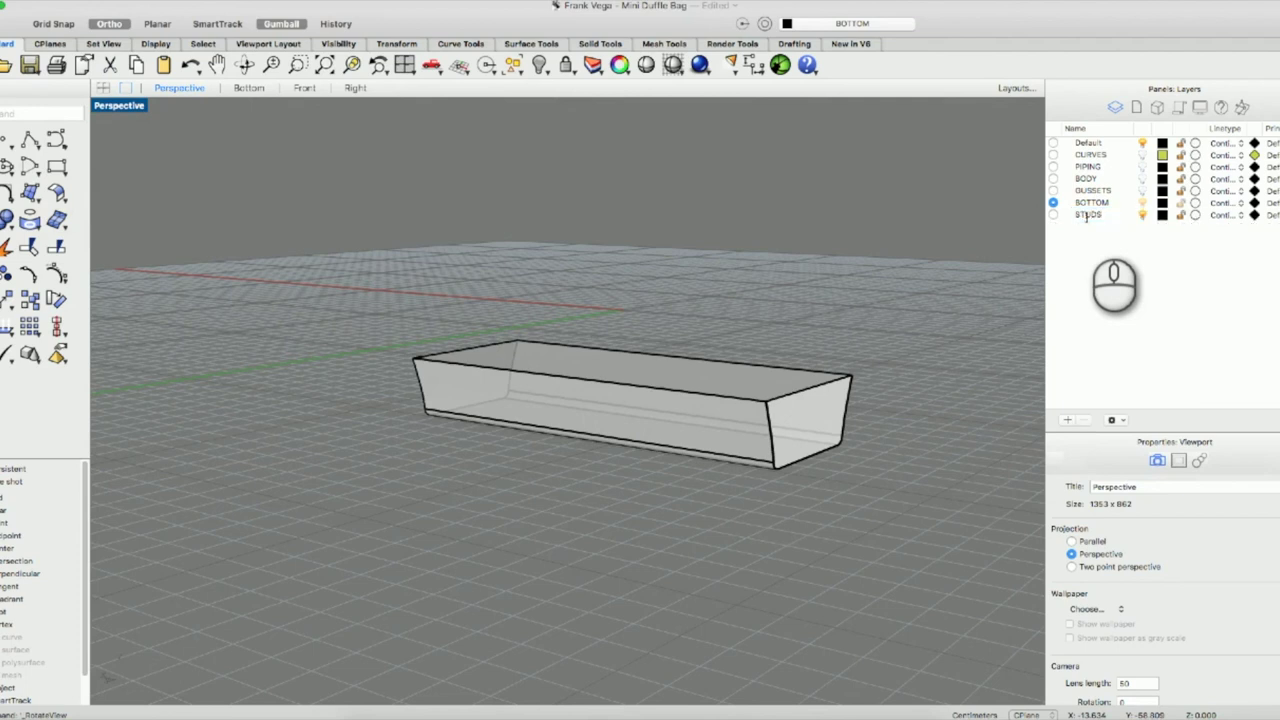
Rename the STUDS layer to BAG FEET and make it the current layer.
{"action": "double_click", "coordinate": [1086, 216]}
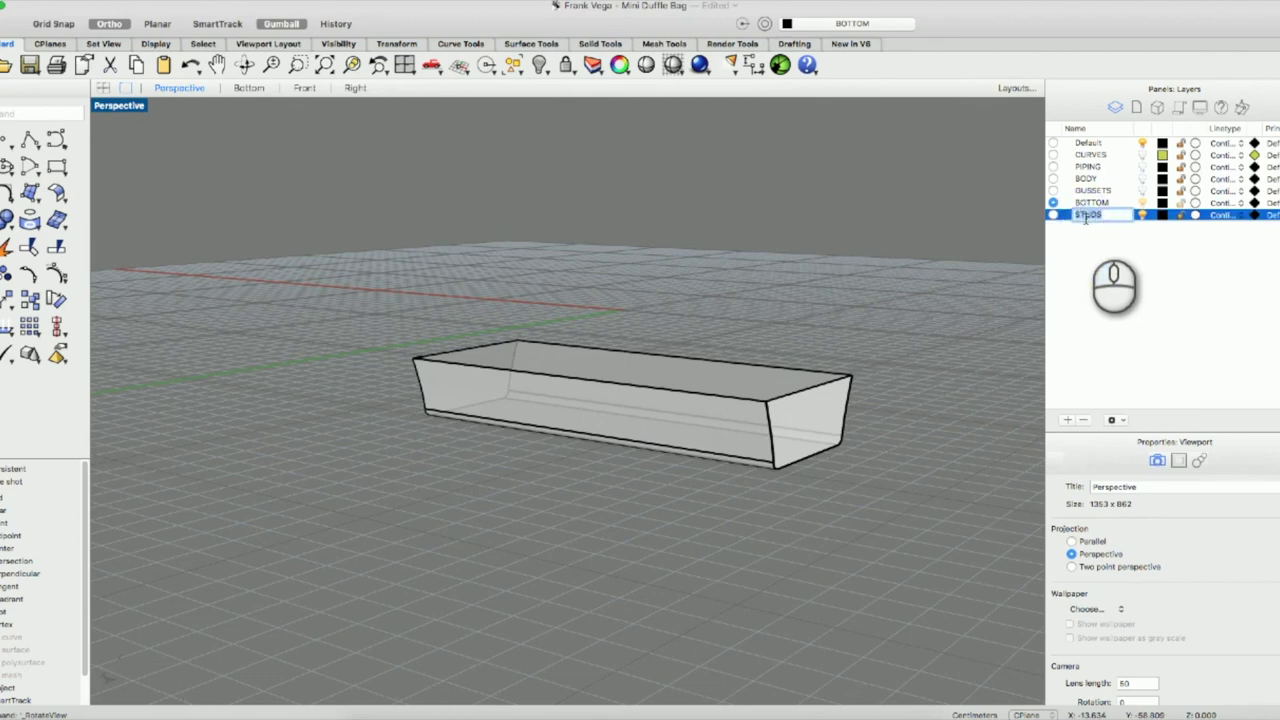
{"action": "type", "text": "BAS FEET"}
{"action": "key", "text": "Return"}
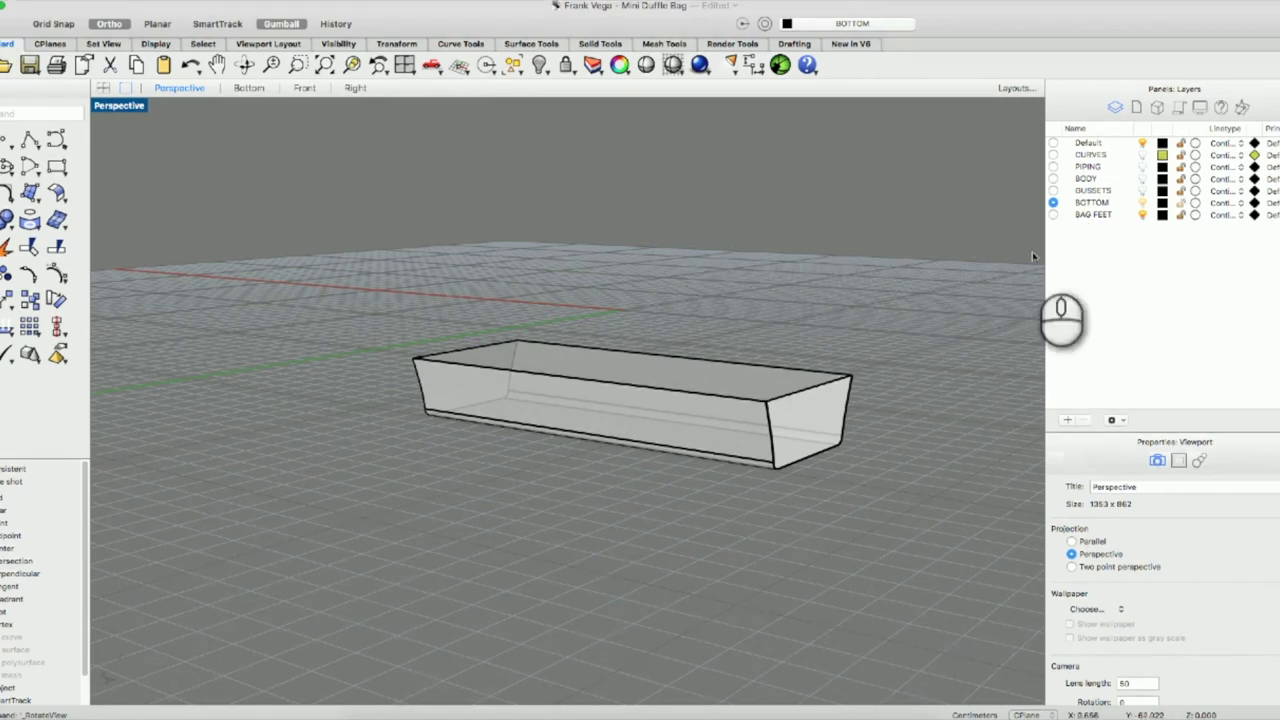
{"action": "left_click", "coordinate": [1053, 214]}
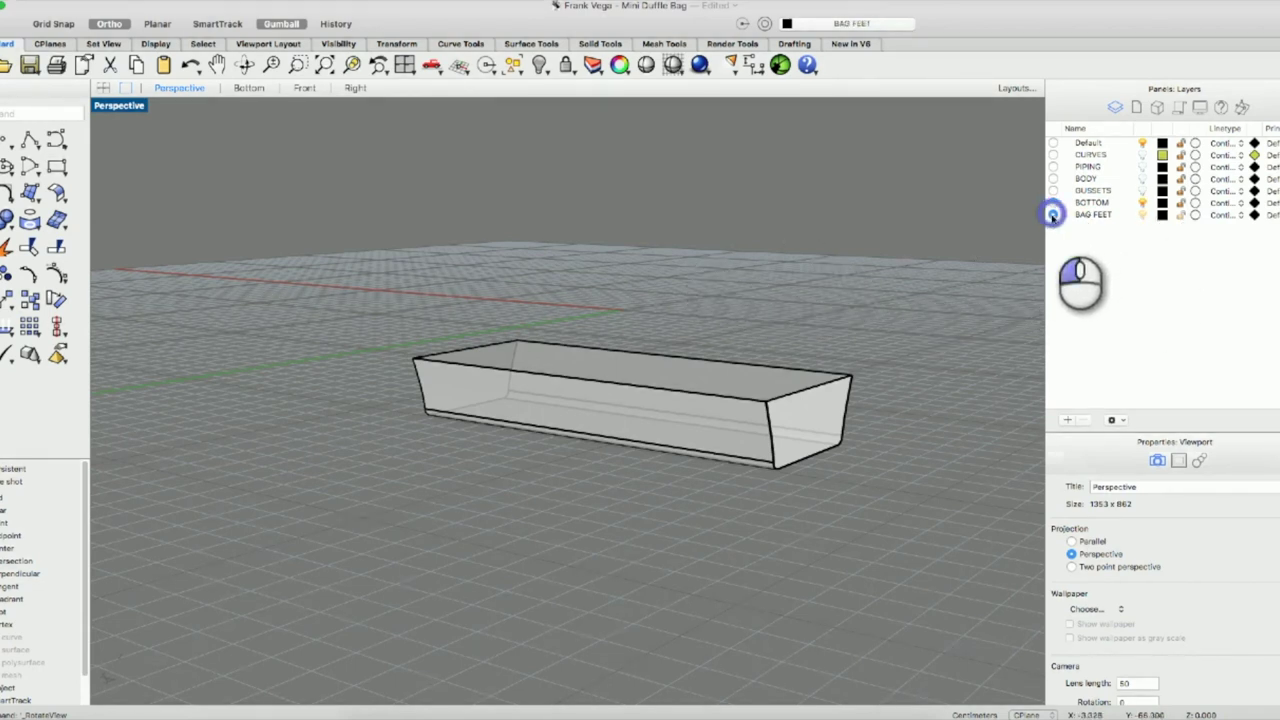
Hide the BOTTOM layer and show the CURVES layer across the four-viewport layout.
{"action": "left_click", "coordinate": [1142, 203]}
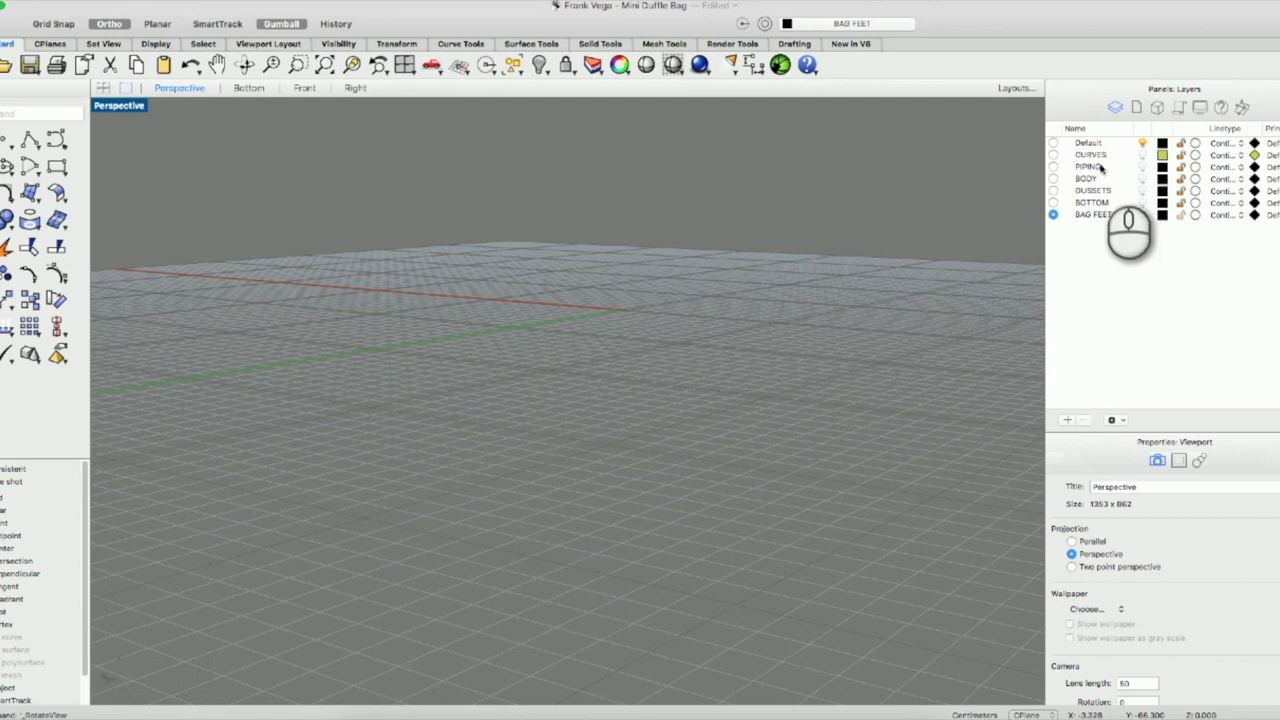
{"action": "left_click", "coordinate": [1142, 155]}
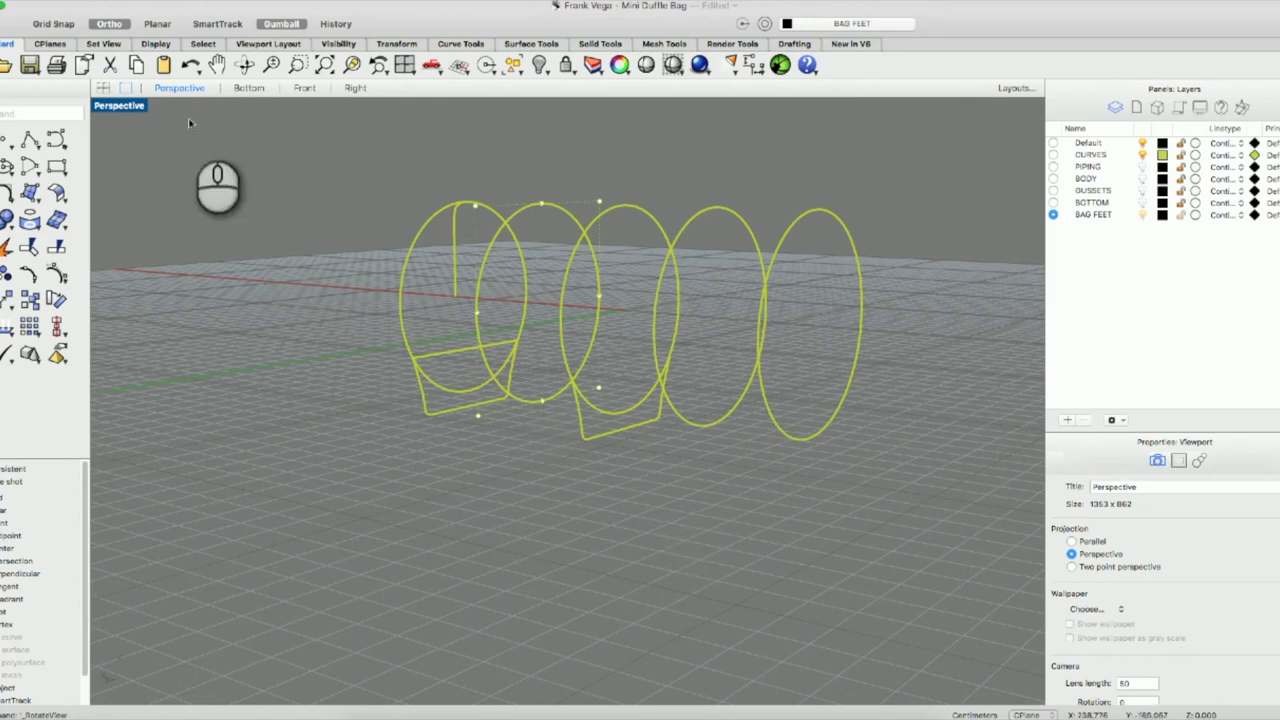
{"action": "double_click", "coordinate": [119, 105]}
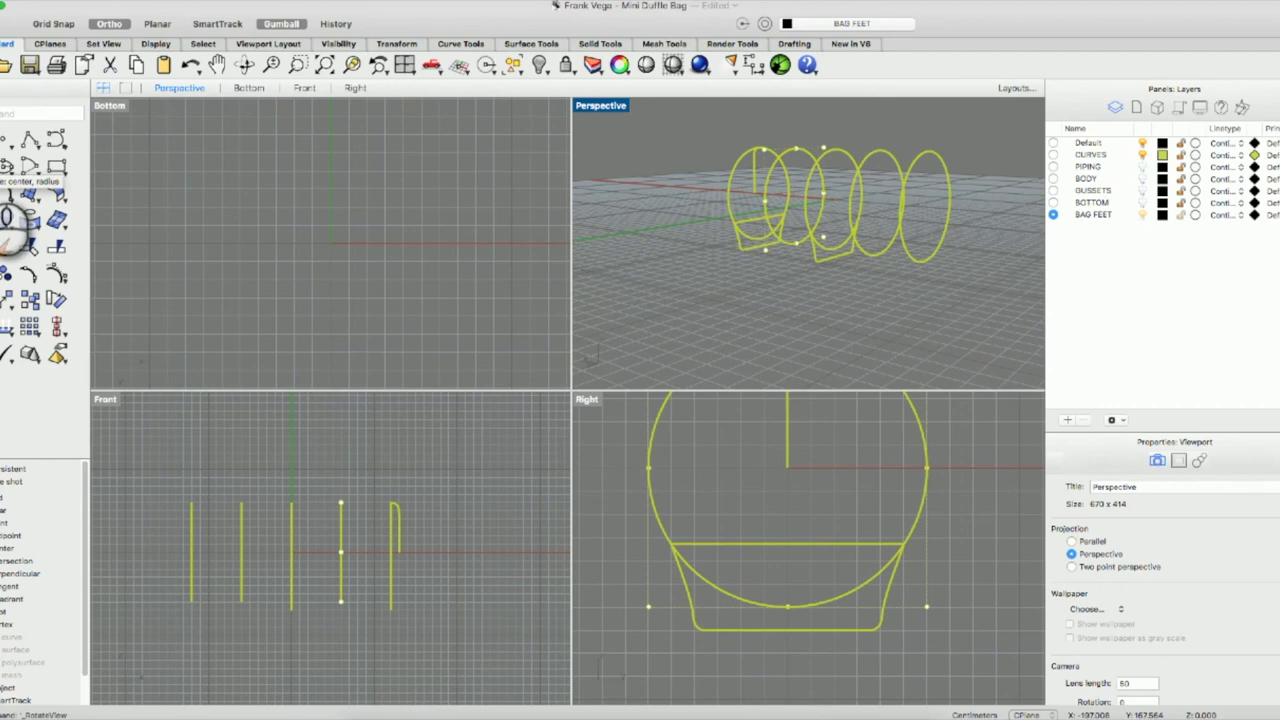
Set the Bottom viewport's display mode to Ghosted.
{"action": "left_click", "coordinate": [8, 217]}
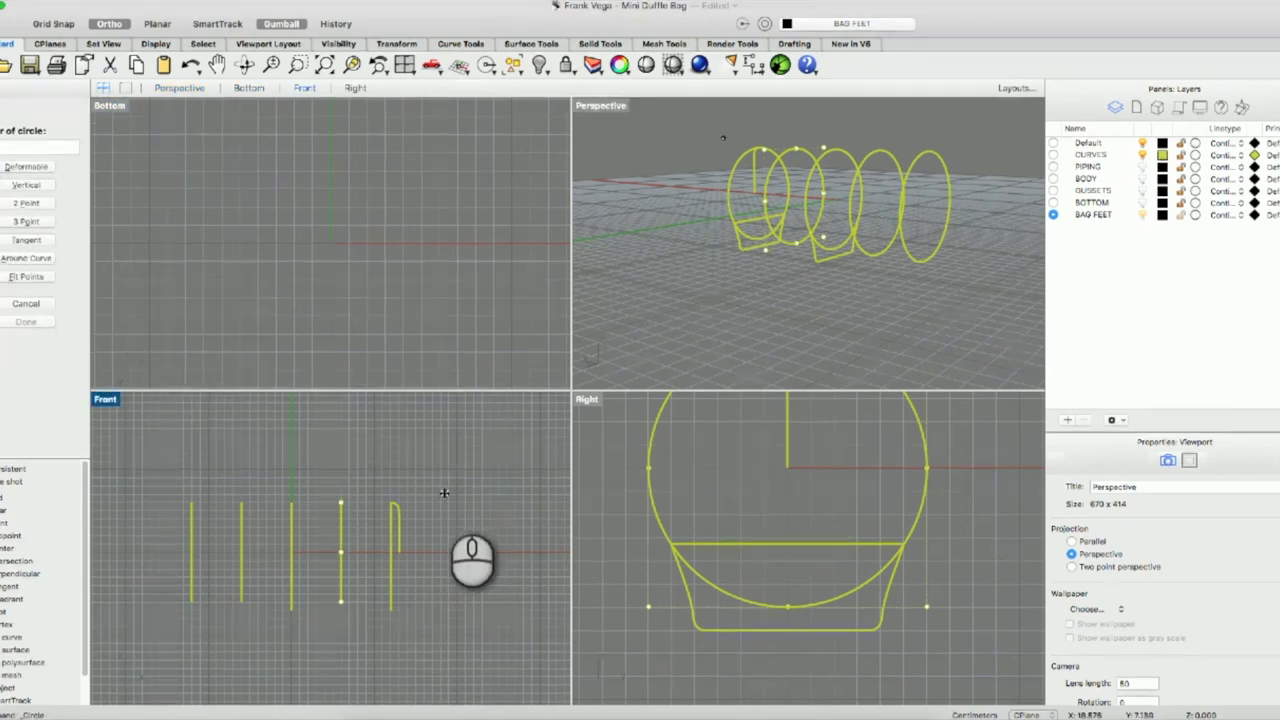
{"action": "right_click", "coordinate": [346, 191]}
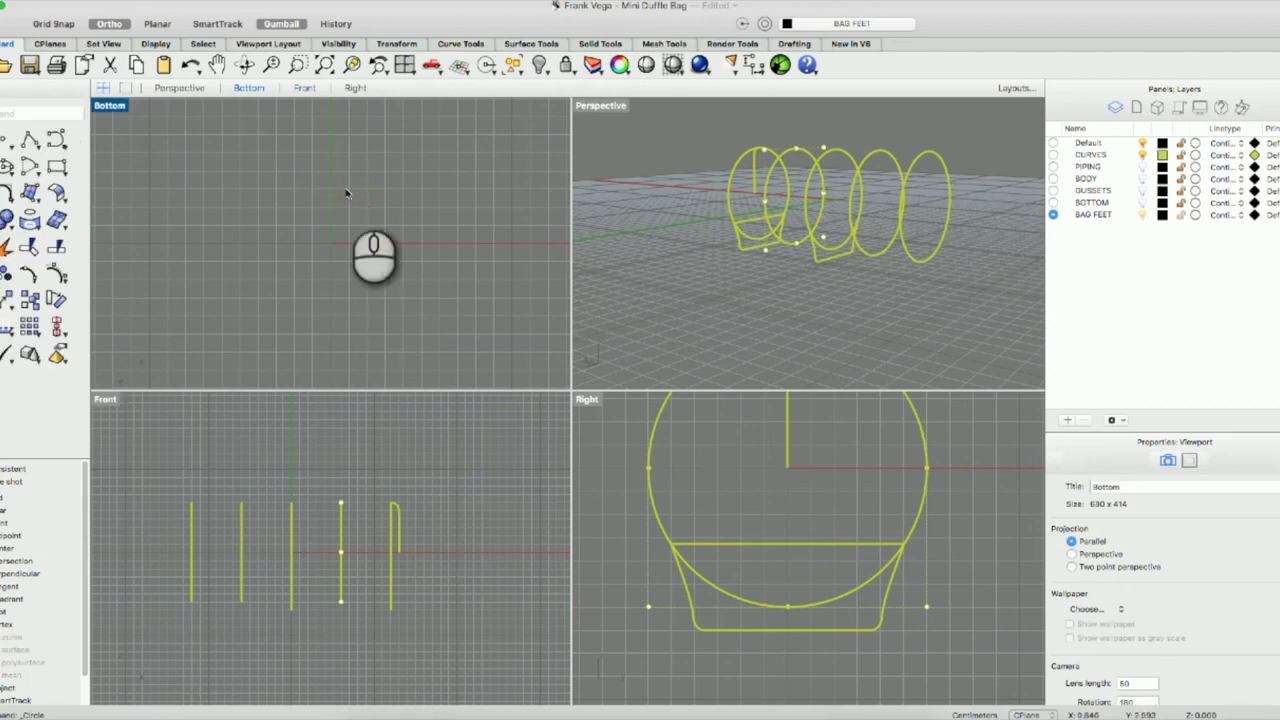
{"action": "right_click", "coordinate": [346, 191]}
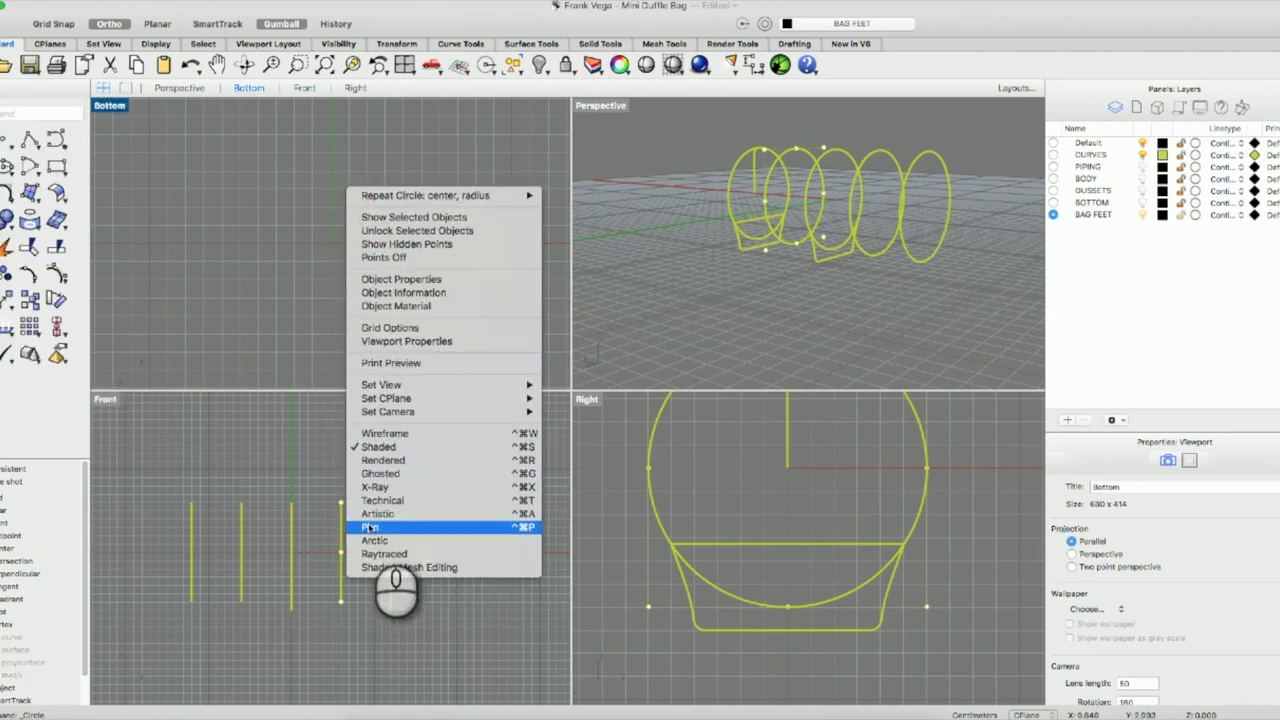
{"action": "left_click", "coordinate": [378, 473]}
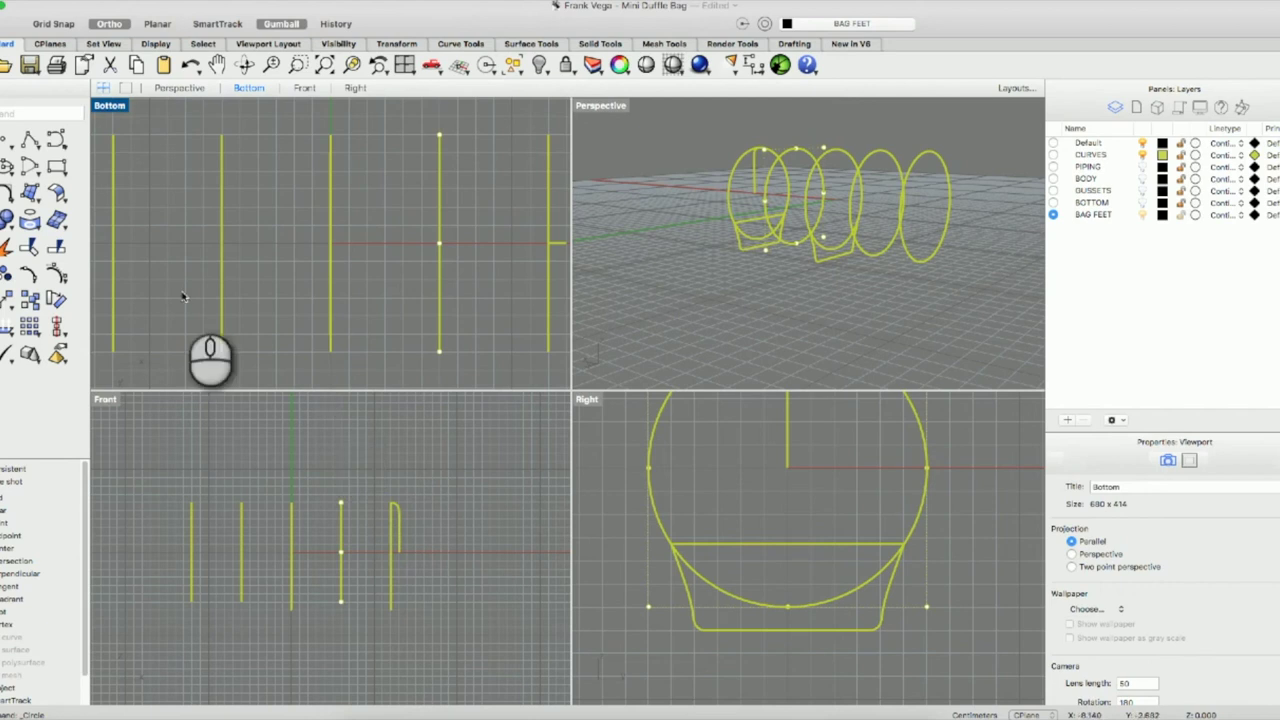
Draw a circle with a 1 cm radius centred on the origin in the Bottom viewport.
{"action": "right_click", "coordinate": [146, 189]}
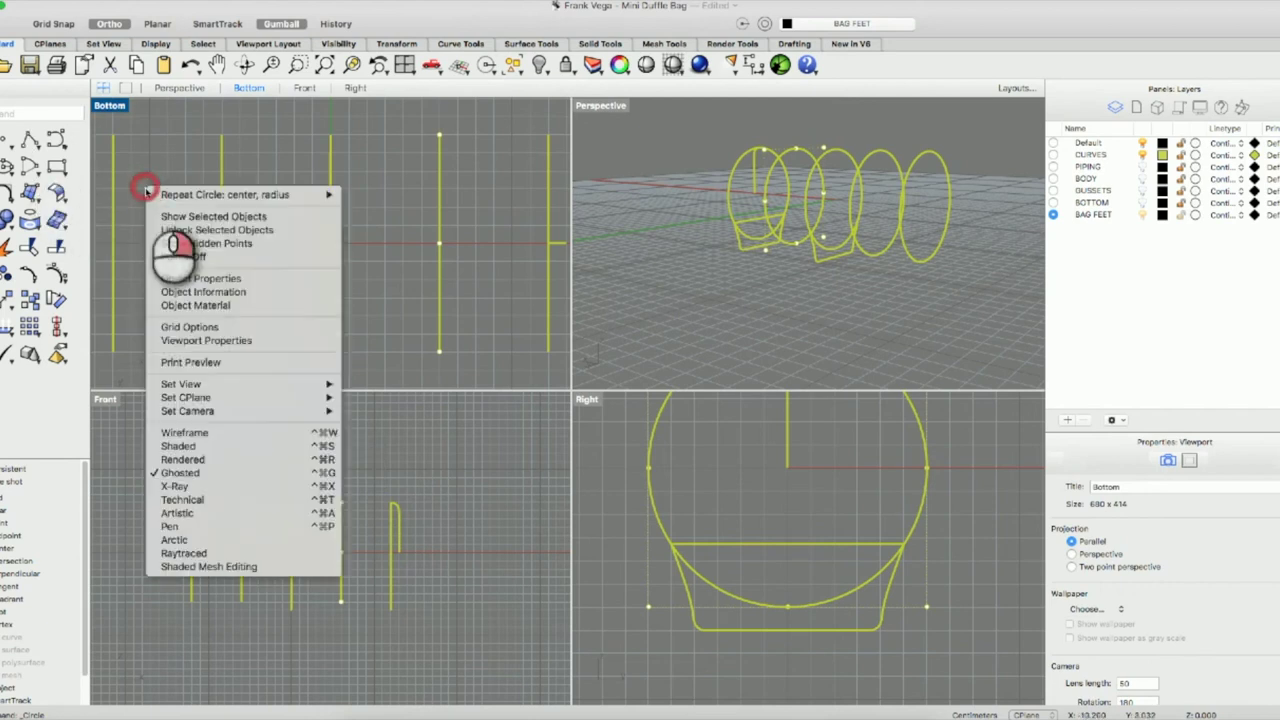
{"action": "left_click", "coordinate": [210, 194]}
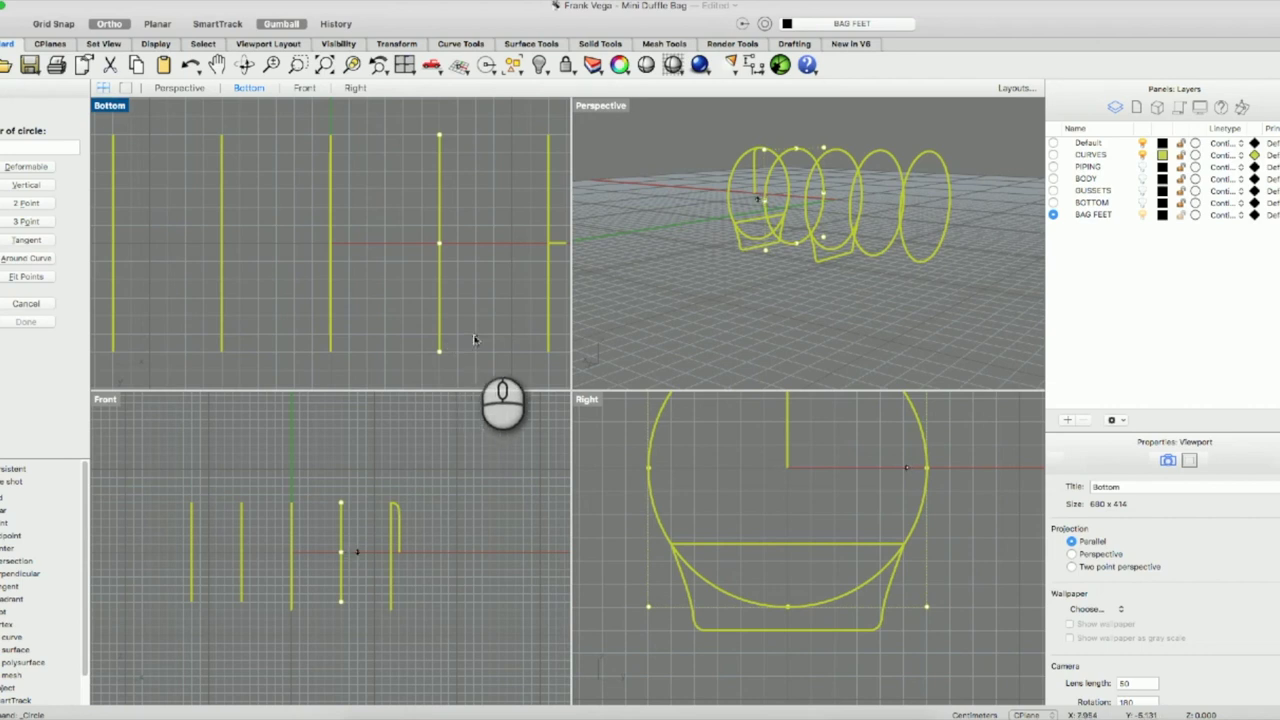
{"action": "type", "text": "0"}
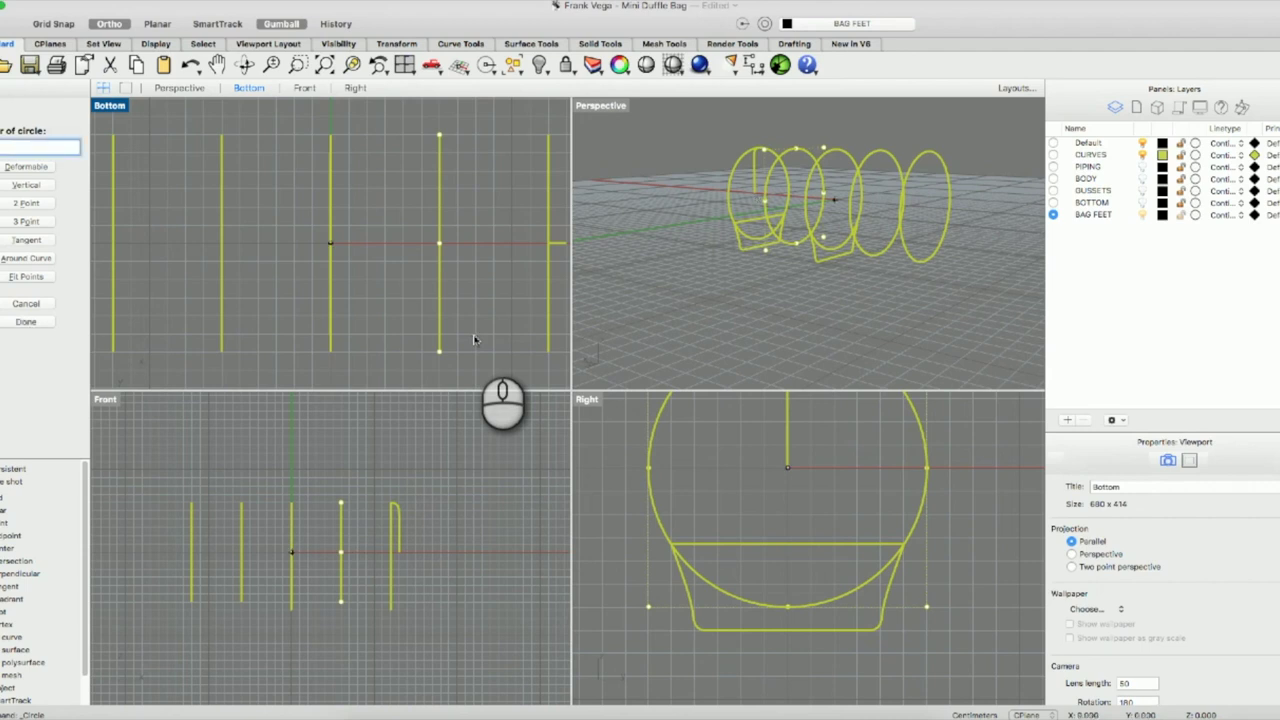
{"action": "key", "text": "Return"}
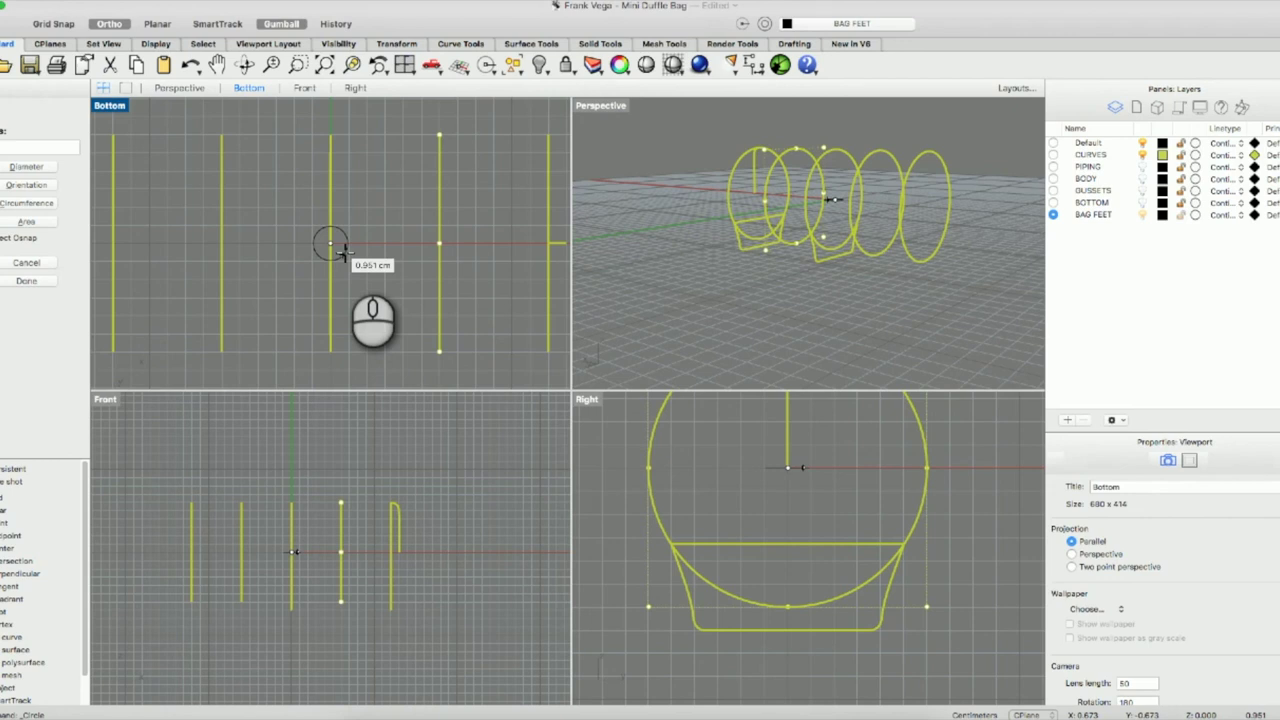
{"action": "type", "text": "0.5"}
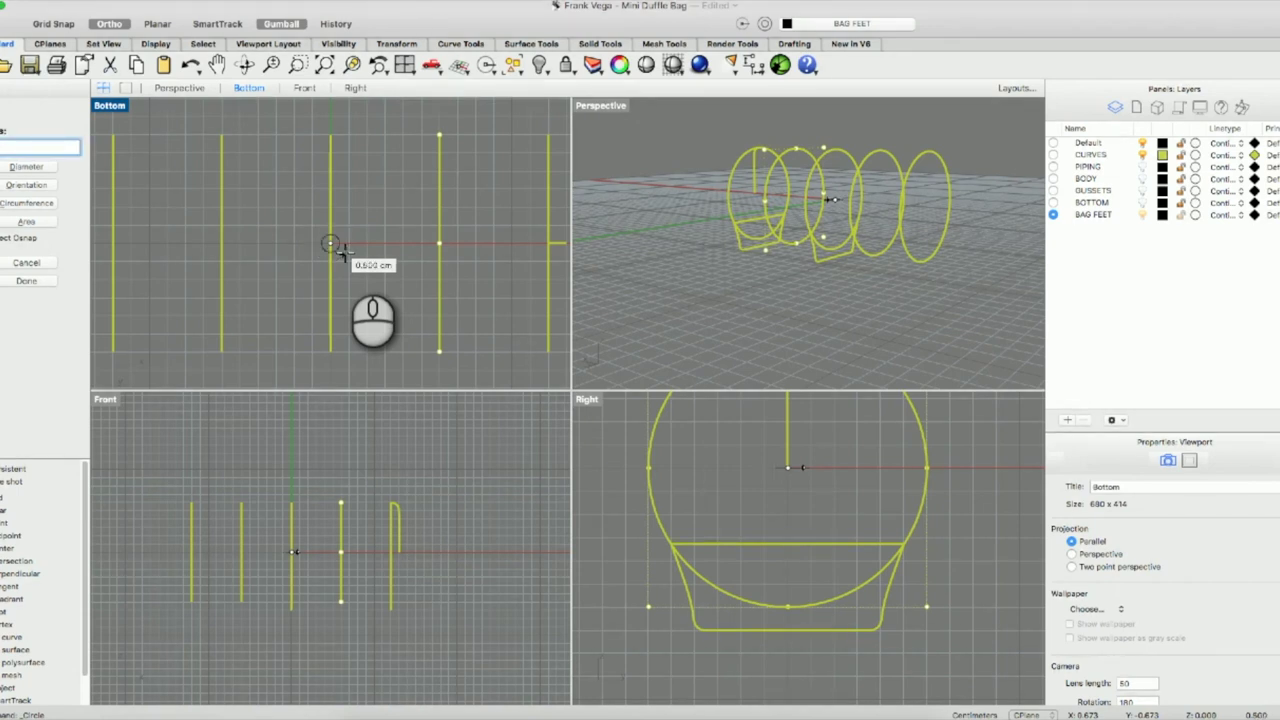
{"action": "key", "text": "BackSpace"}
{"action": "key", "text": "BackSpace"}
{"action": "key", "text": "BackSpace"}
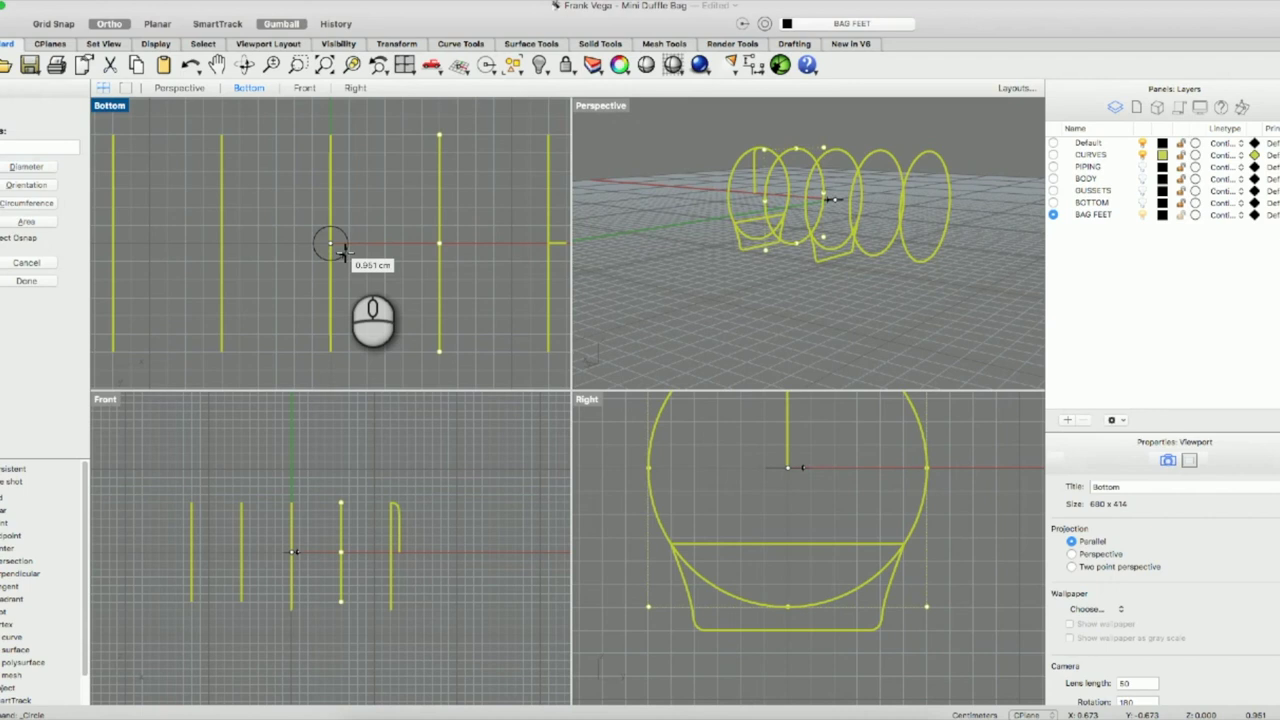
{"action": "type", "text": "1"}
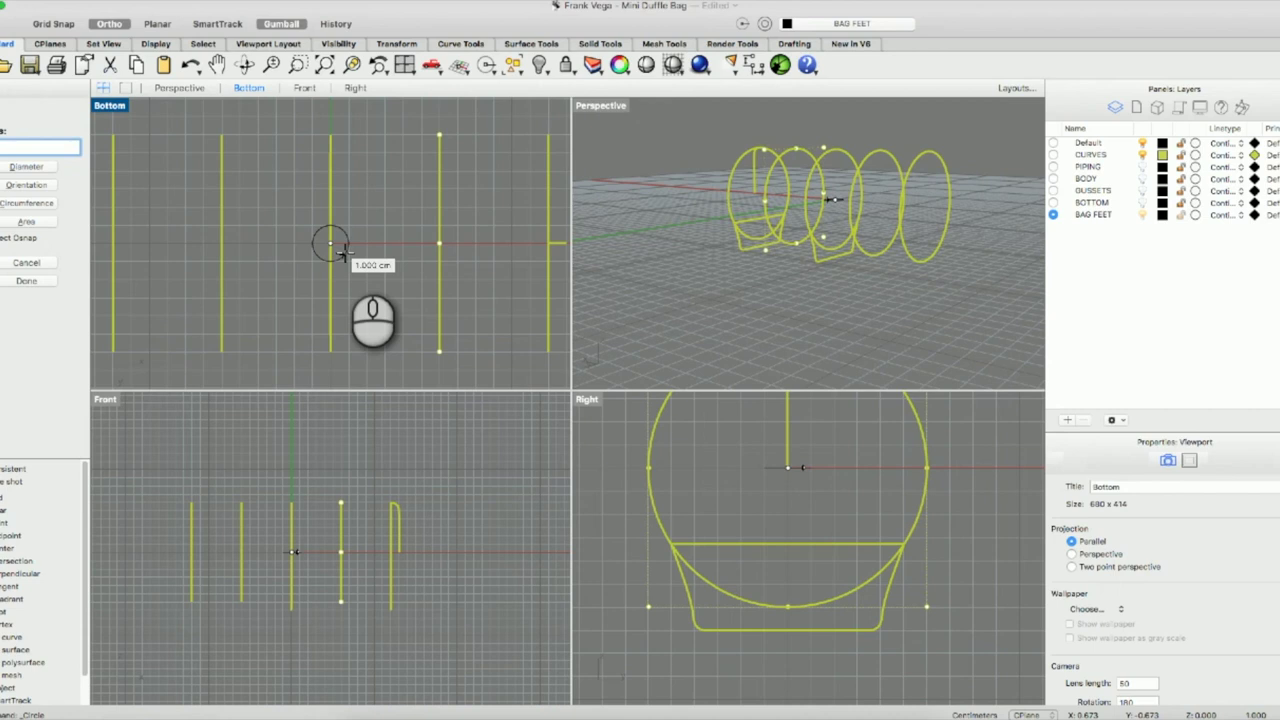
{"action": "left_click", "coordinate": [343, 256]}
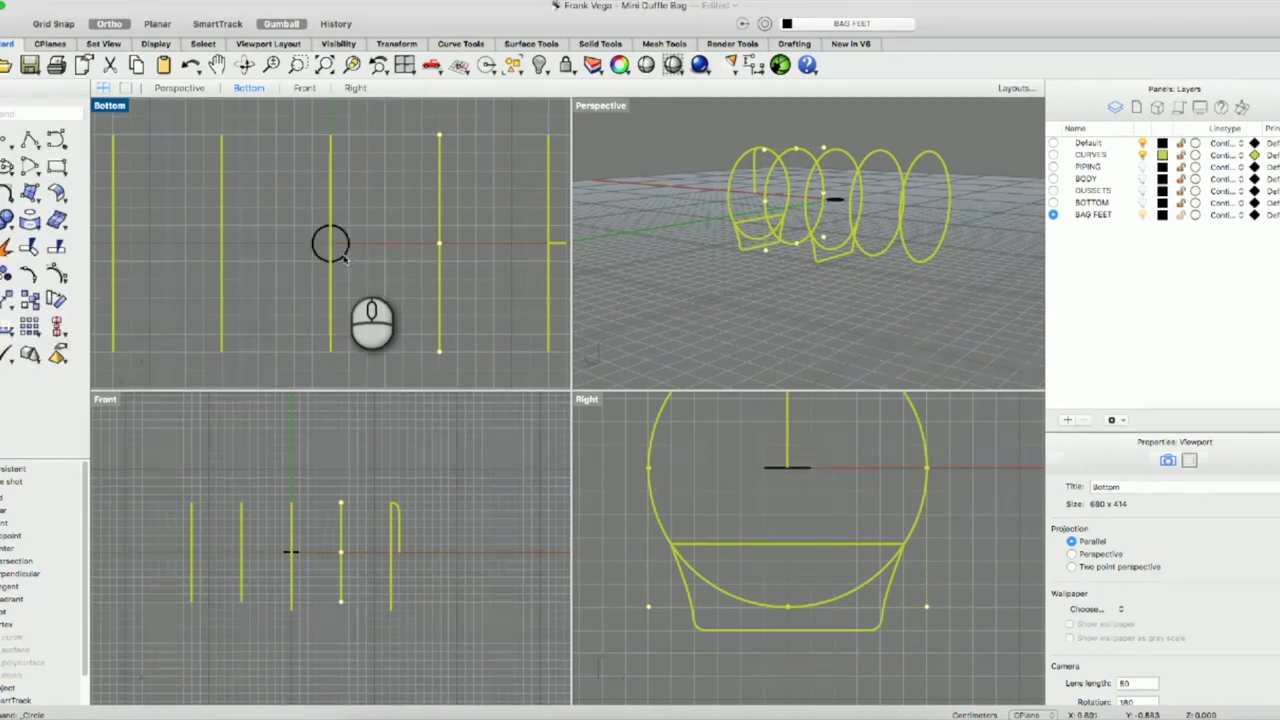
Move the circle straight down in the Right viewport to just below the bag's base profile.
{"action": "left_click", "coordinate": [787, 458]}
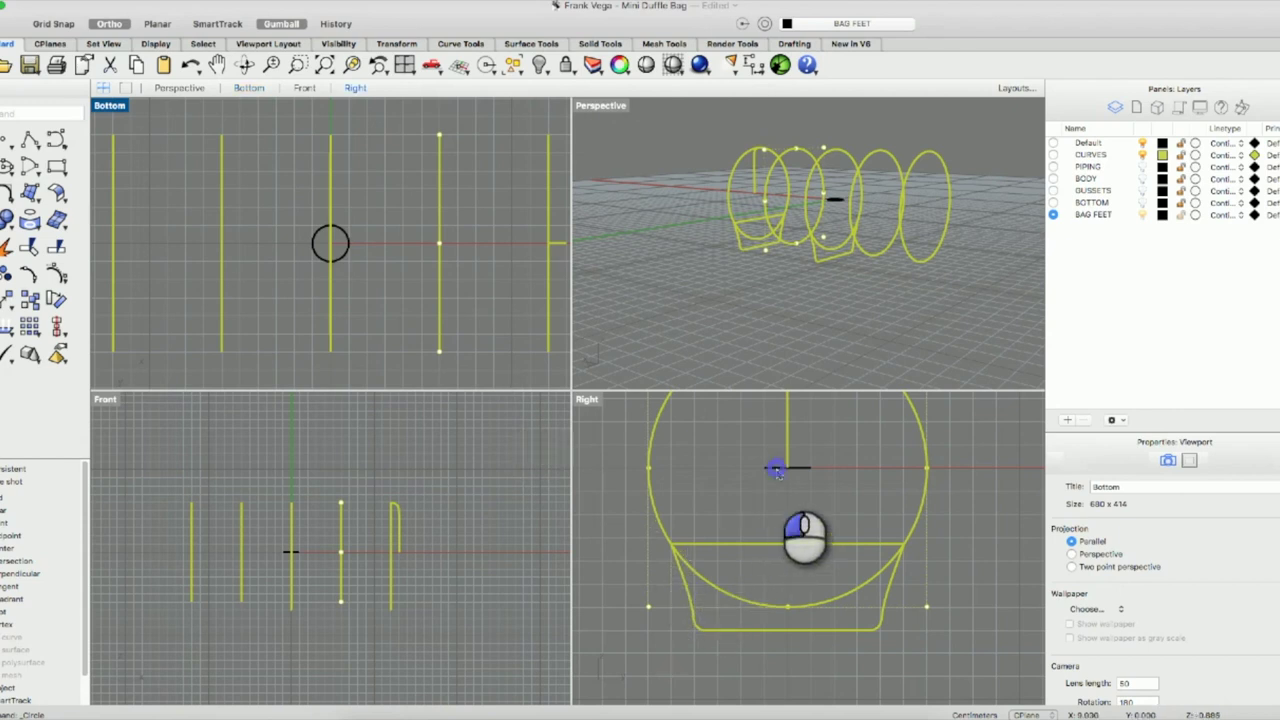
{"action": "left_click_drag", "start_coordinate": [790, 440], "coordinate": [788, 596]}
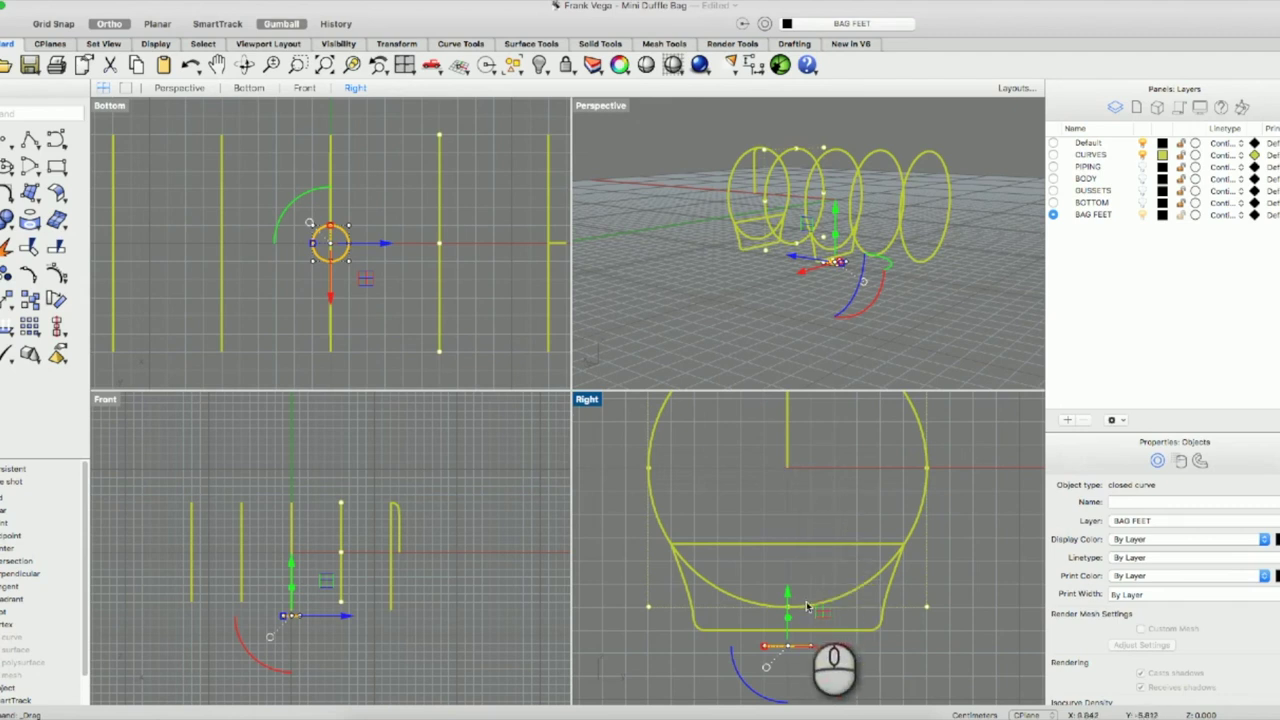
{"action": "left_click", "coordinate": [864, 674]}
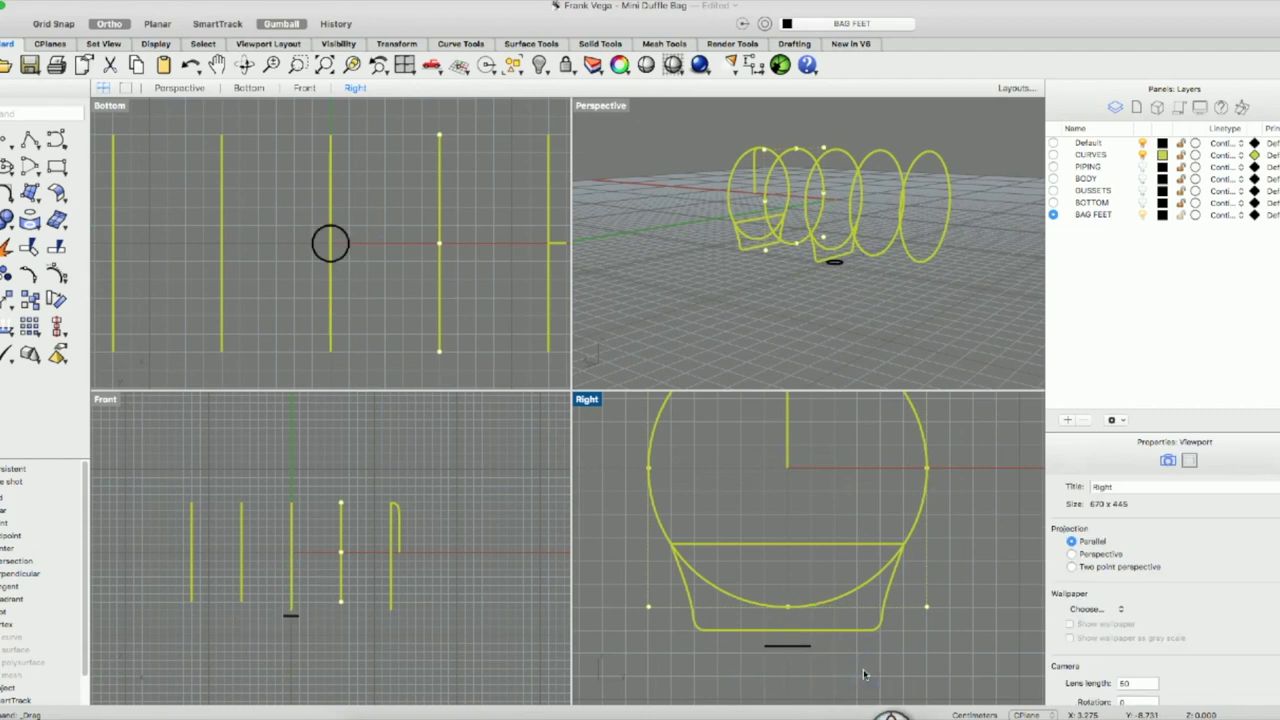
Shift the circle about 2 cm off the centreline and about 10 cm along the bag's length toward the end with the pocket curve.
{"action": "left_click", "coordinate": [804, 646]}
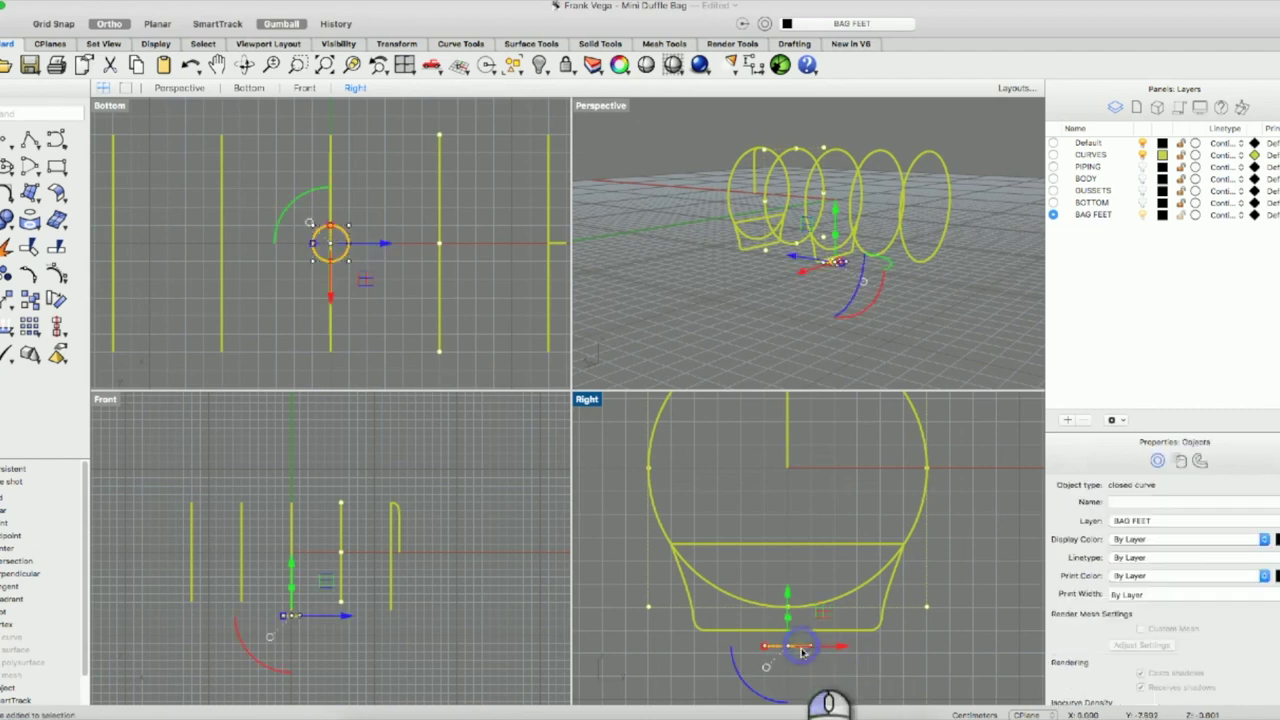
{"action": "left_click_drag", "start_coordinate": [836, 650], "coordinate": [792, 647]}
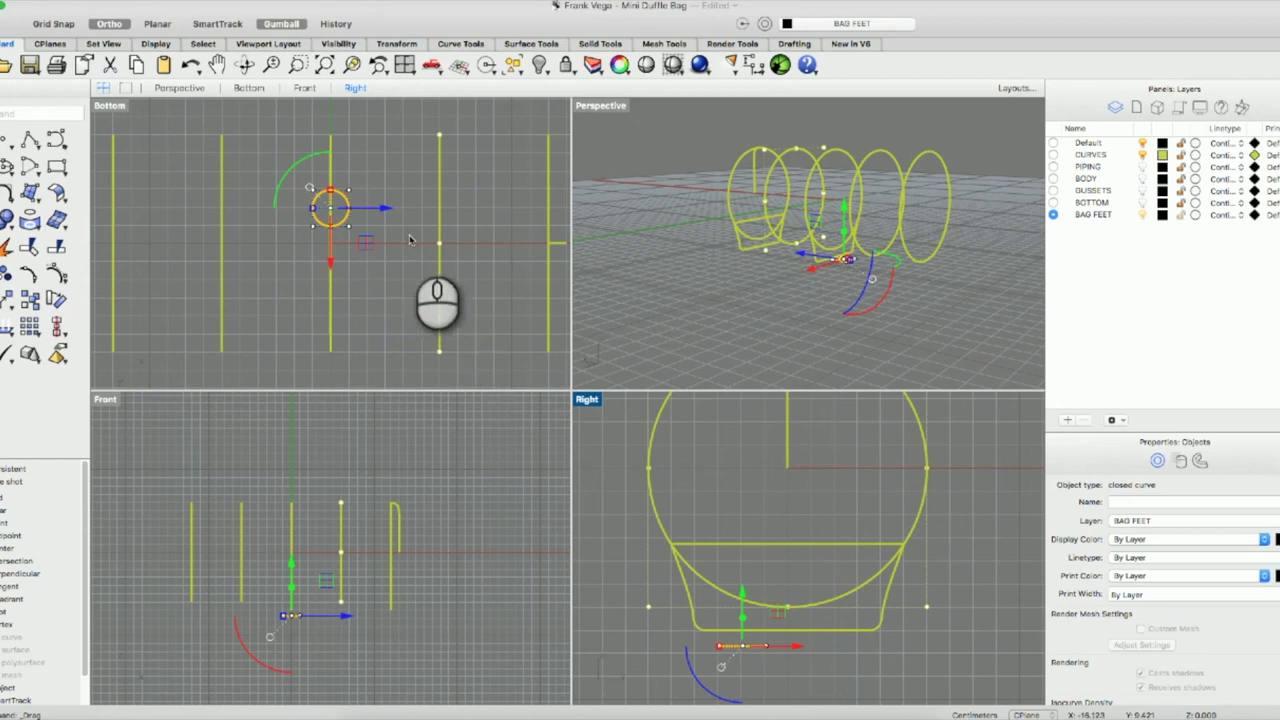
{"action": "left_click_drag", "start_coordinate": [380, 210], "coordinate": [556, 218]}
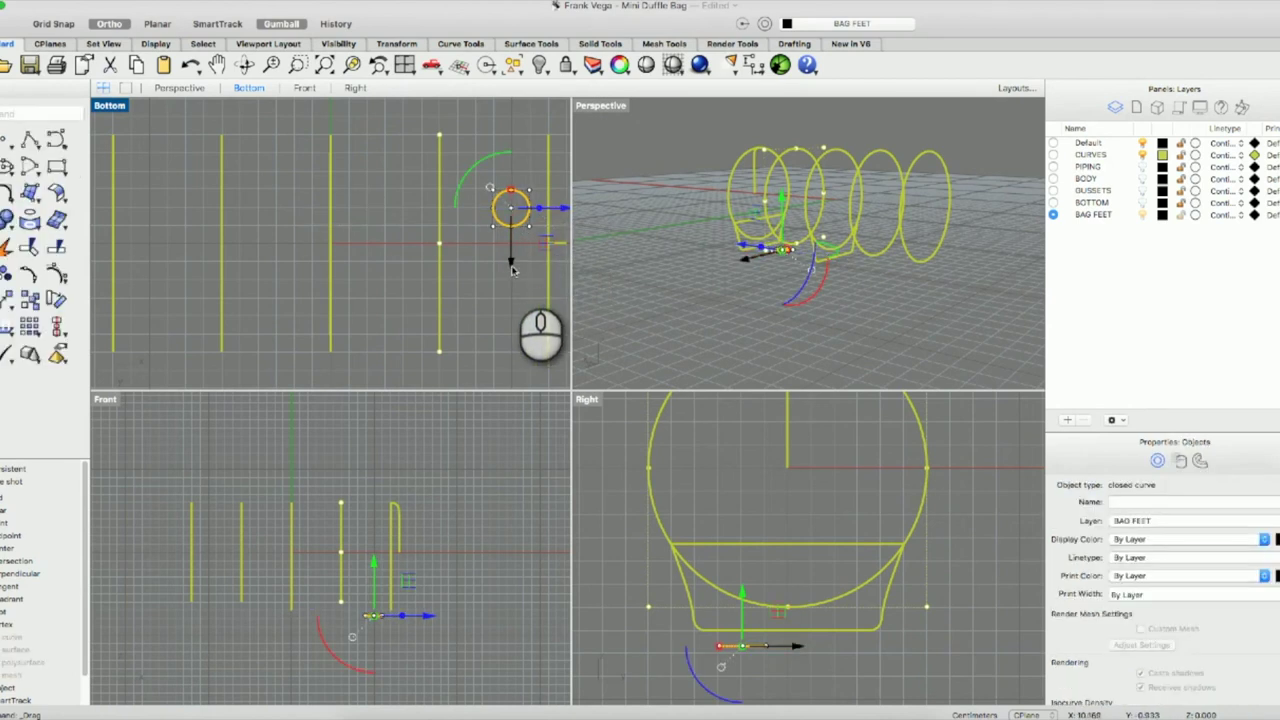
{"action": "mouse_move", "coordinate": [510, 265]}
{"action": "left_mouse_down"}
{"action": "mouse_move", "coordinate": [511, 323]}
{"action": "mouse_move", "coordinate": [514, 271]}
{"action": "left_mouse_up"}
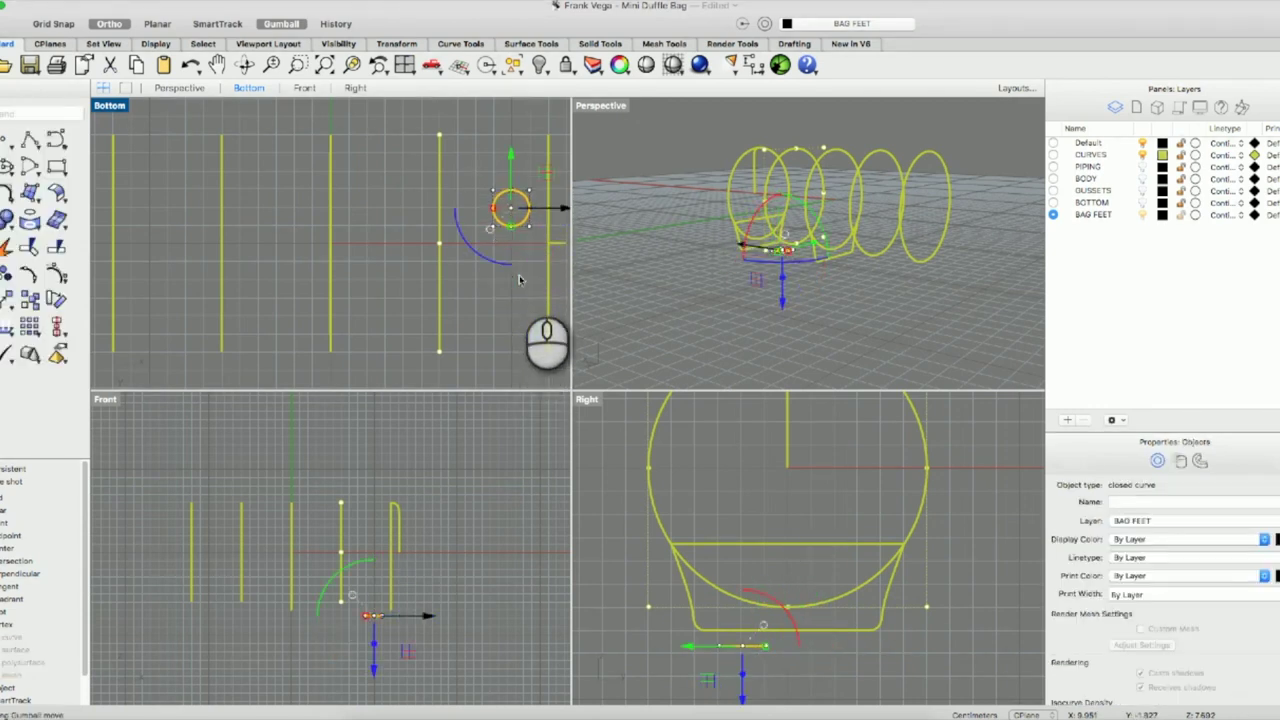
{"action": "left_click", "coordinate": [651, 625]}
{"action": "left_click", "coordinate": [737, 646]}
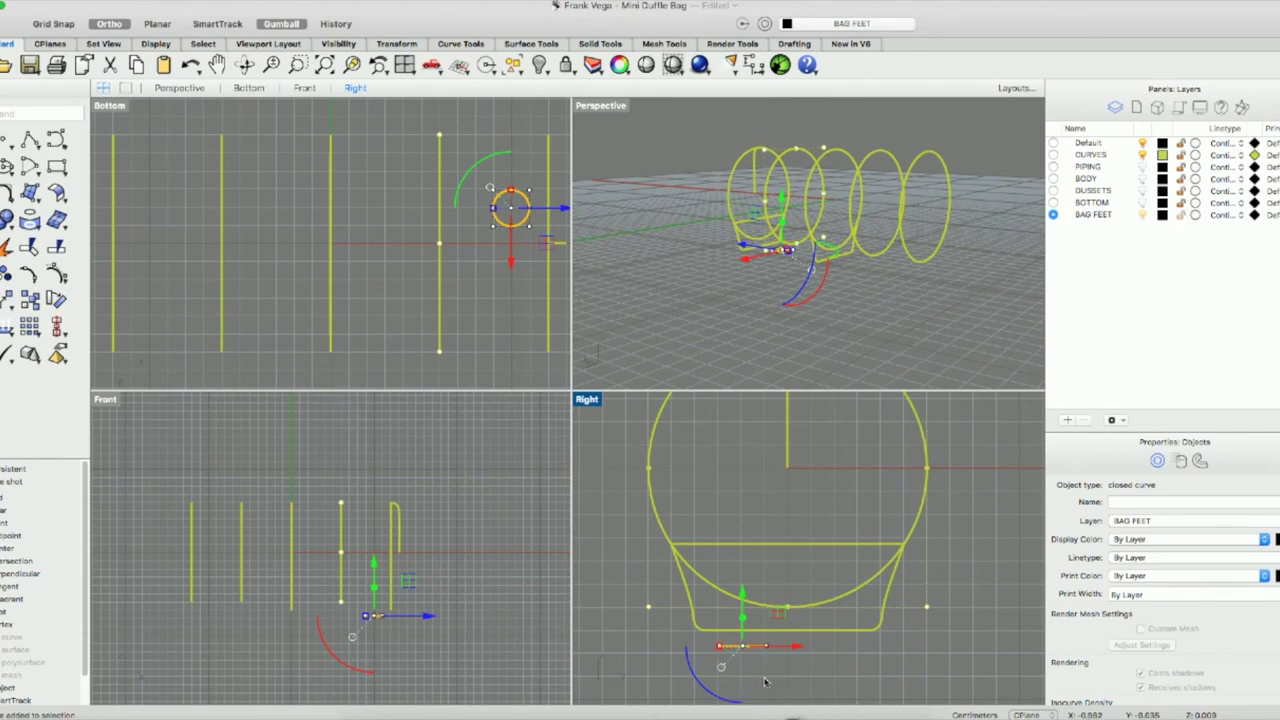
{"action": "left_click", "coordinate": [764, 681]}
{"action": "left_click", "coordinate": [750, 648]}
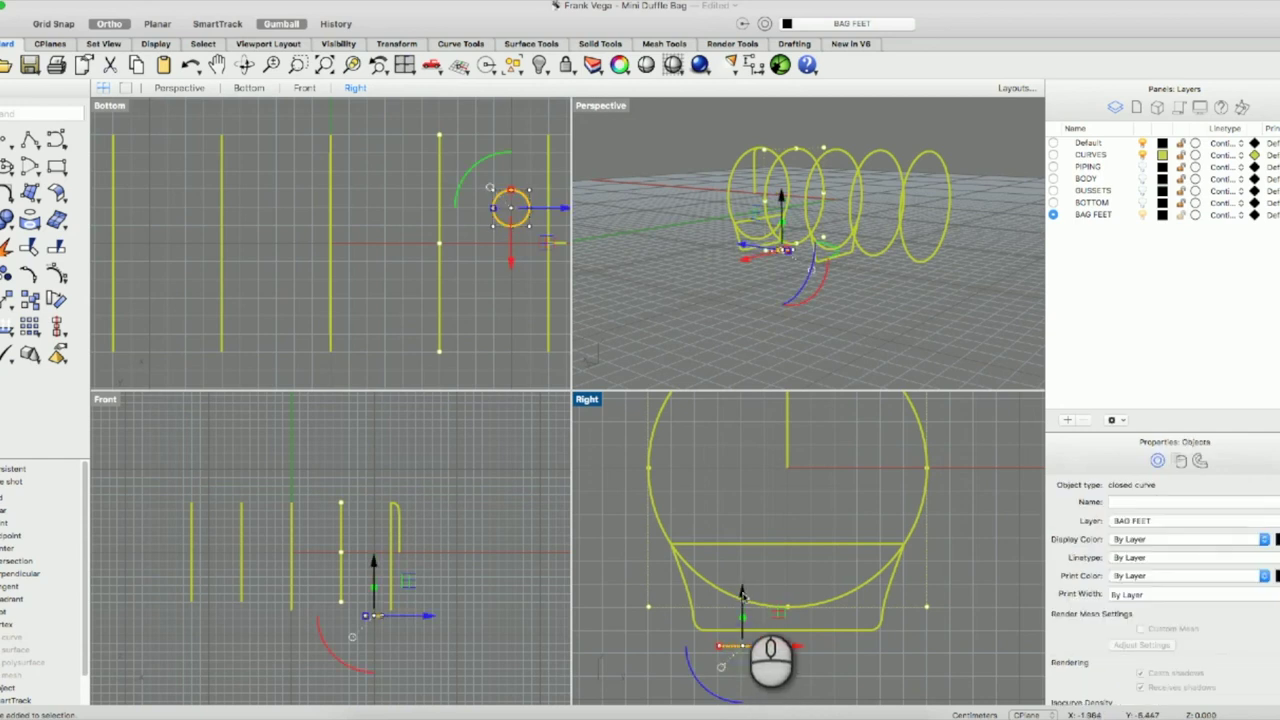
{"action": "left_click_drag", "start_coordinate": [741, 594], "coordinate": [741, 614]}
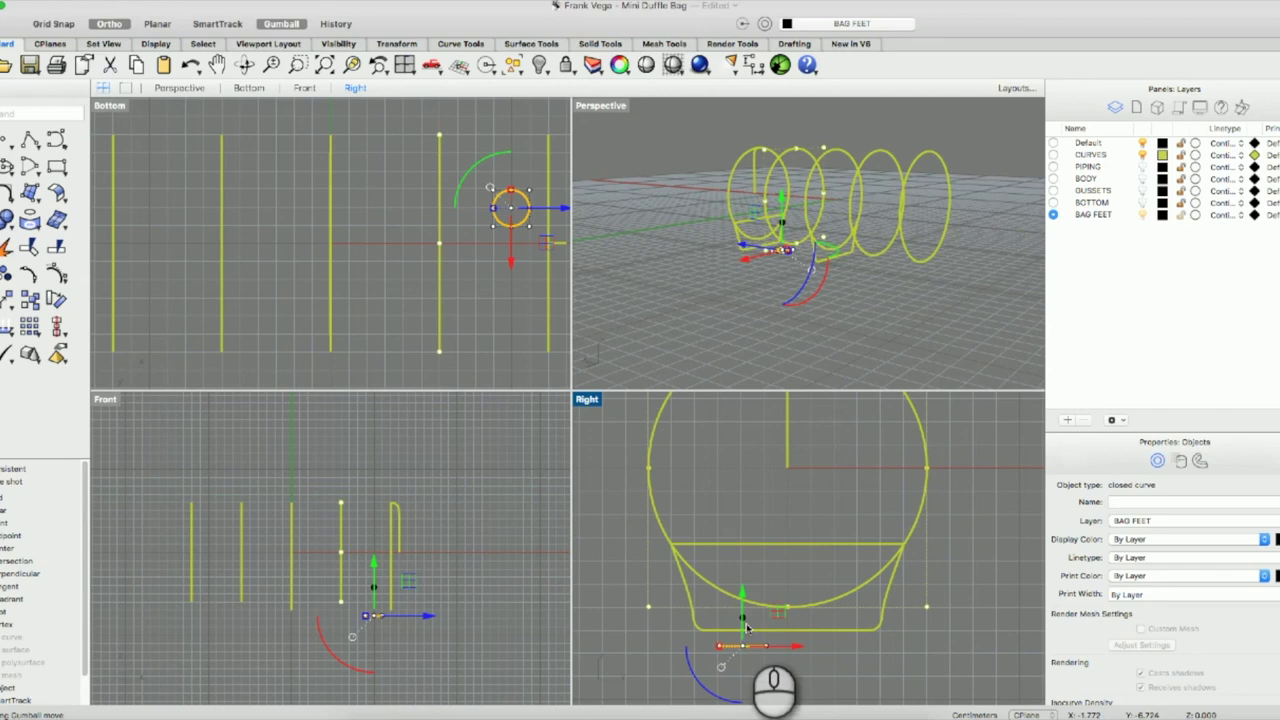
Try to copy the foot circle 1 cm below itself with the Copy command, turning Ortho off.
{"action": "left_click", "coordinate": [31, 300]}
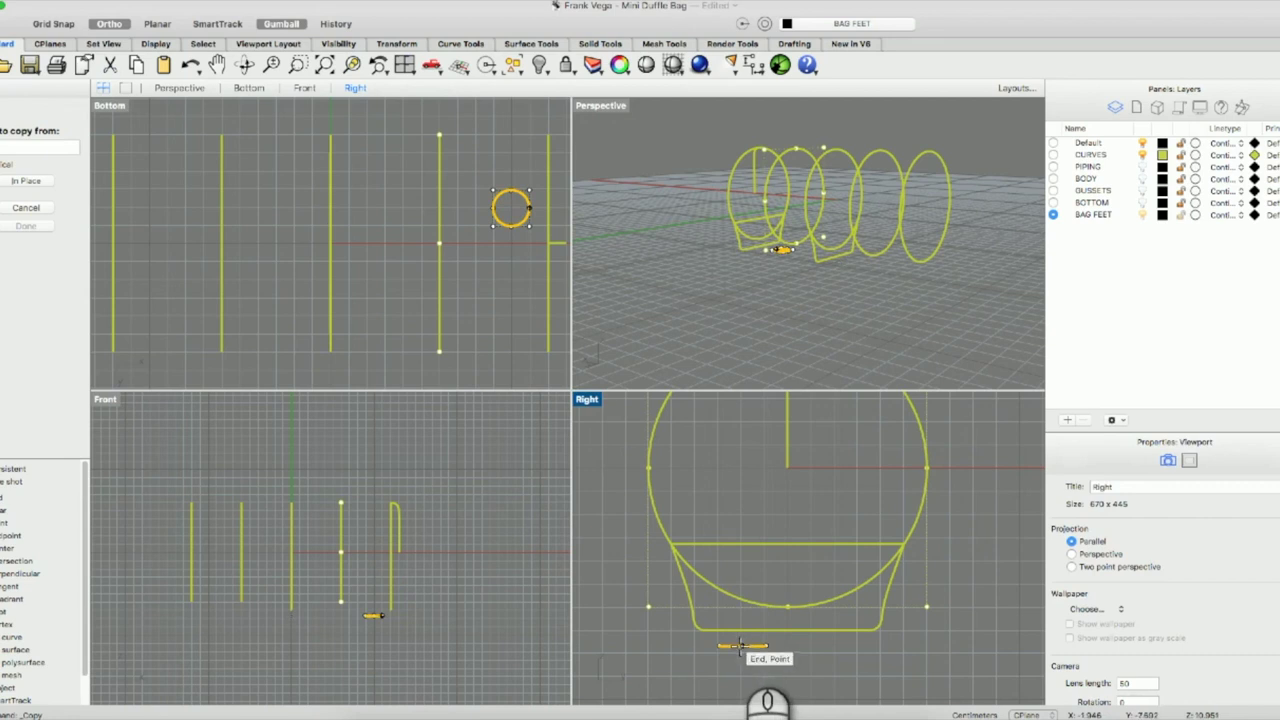
{"action": "left_click", "coordinate": [108, 105]}
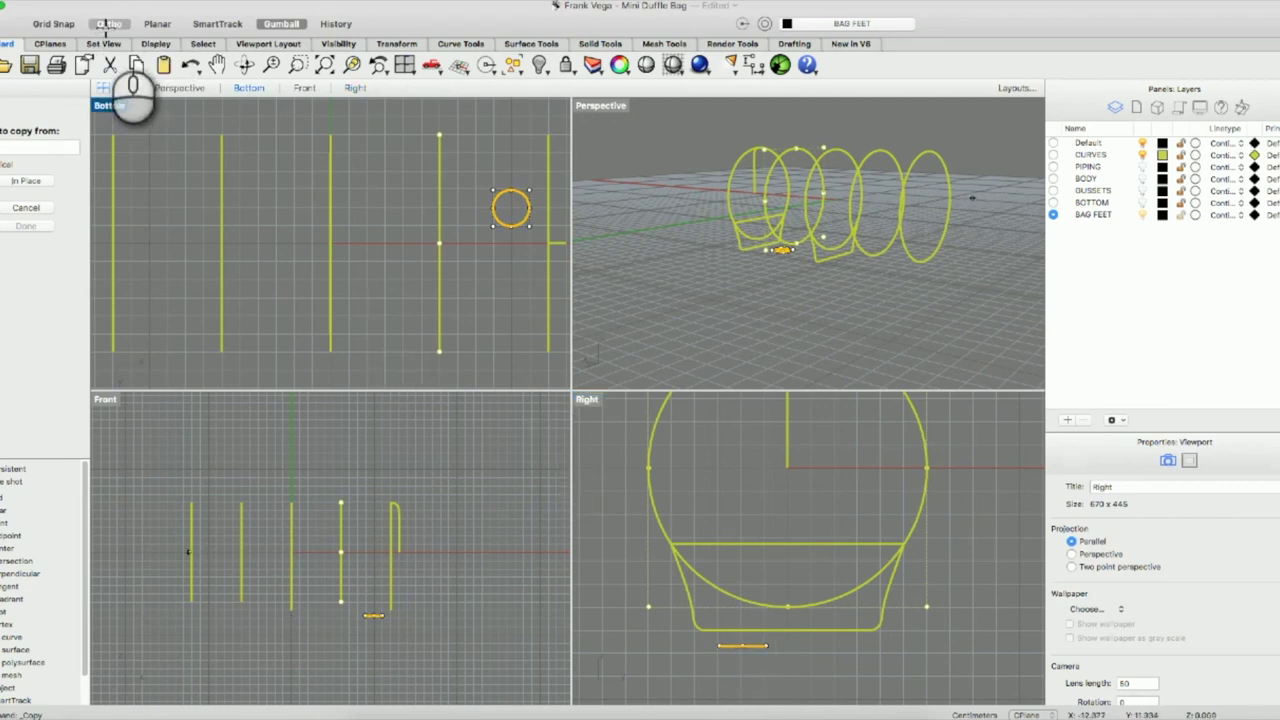
{"action": "left_click", "coordinate": [105, 24]}
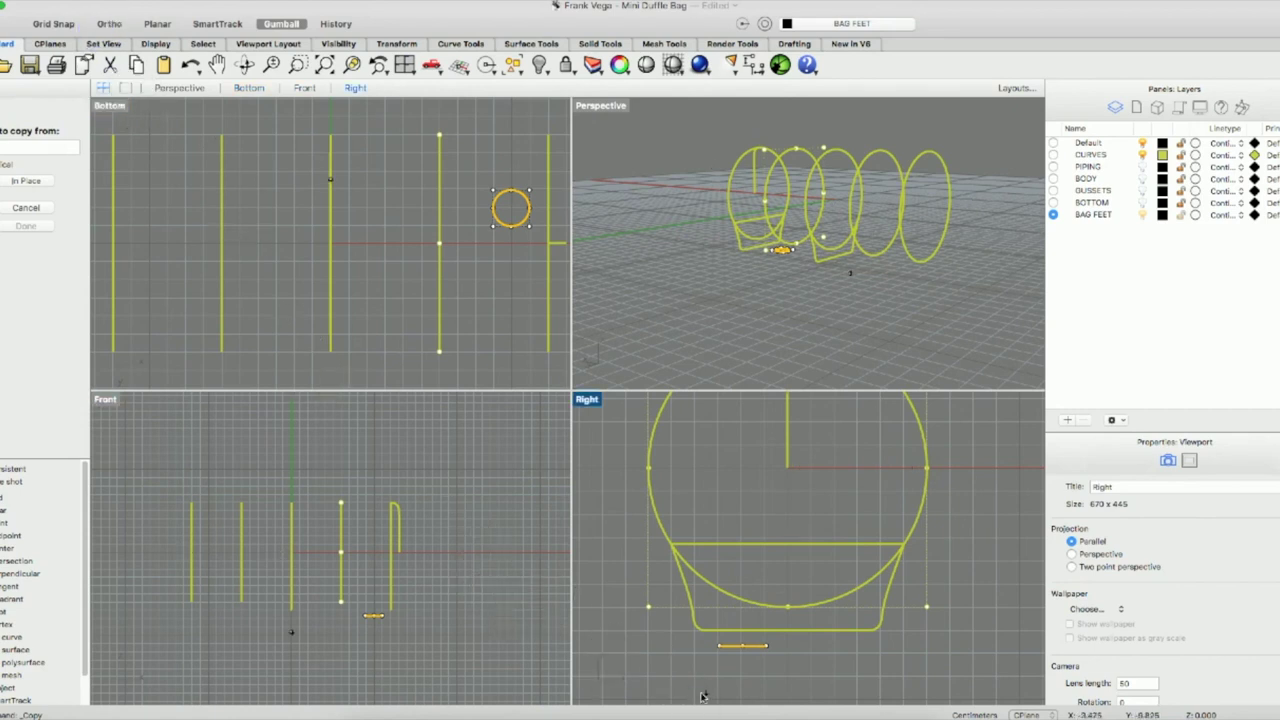
{"action": "left_click", "coordinate": [511, 208]}
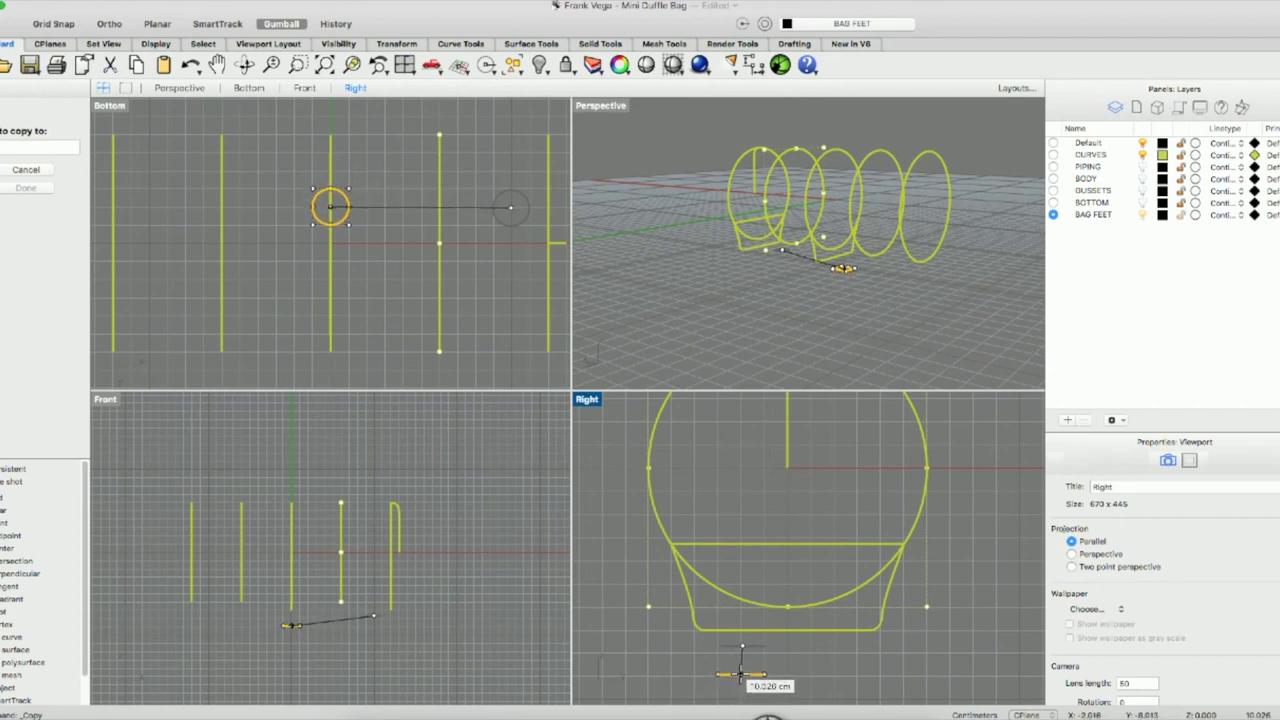
{"action": "type", "text": "1"}
{"action": "key", "text": "Return"}
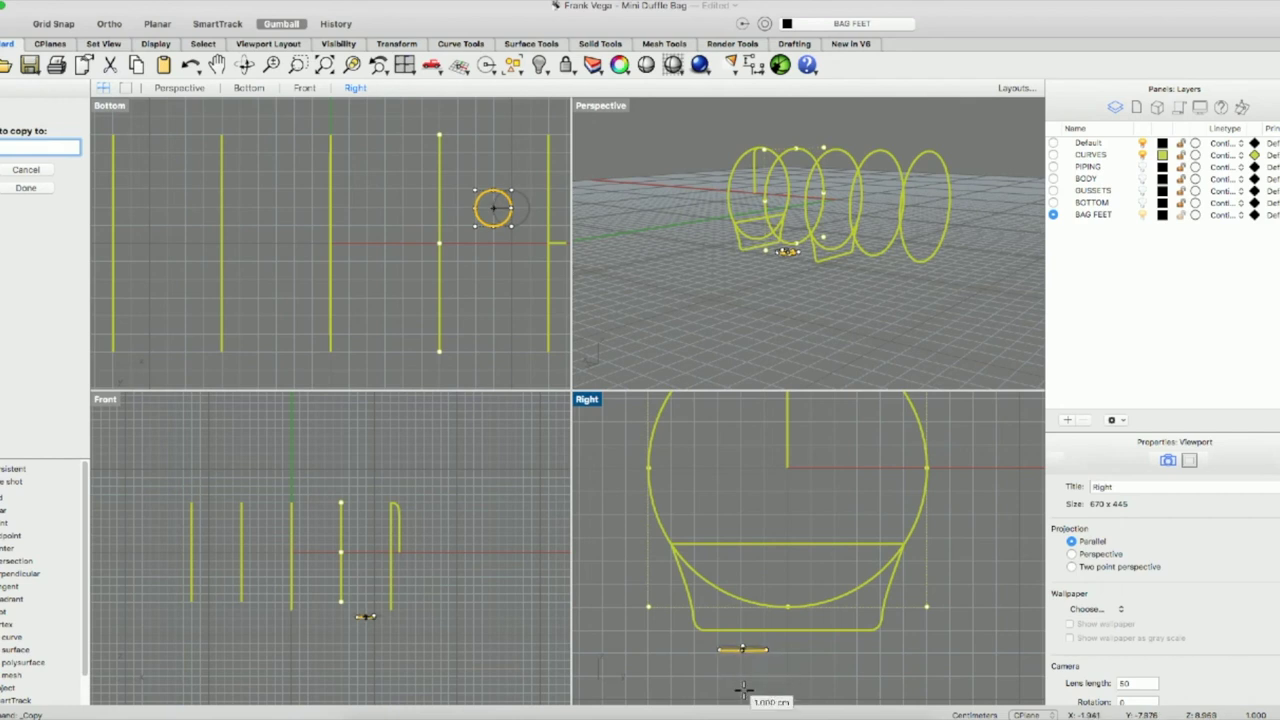
{"action": "left_click_drag", "start_coordinate": [744, 650], "coordinate": [726, 676]}
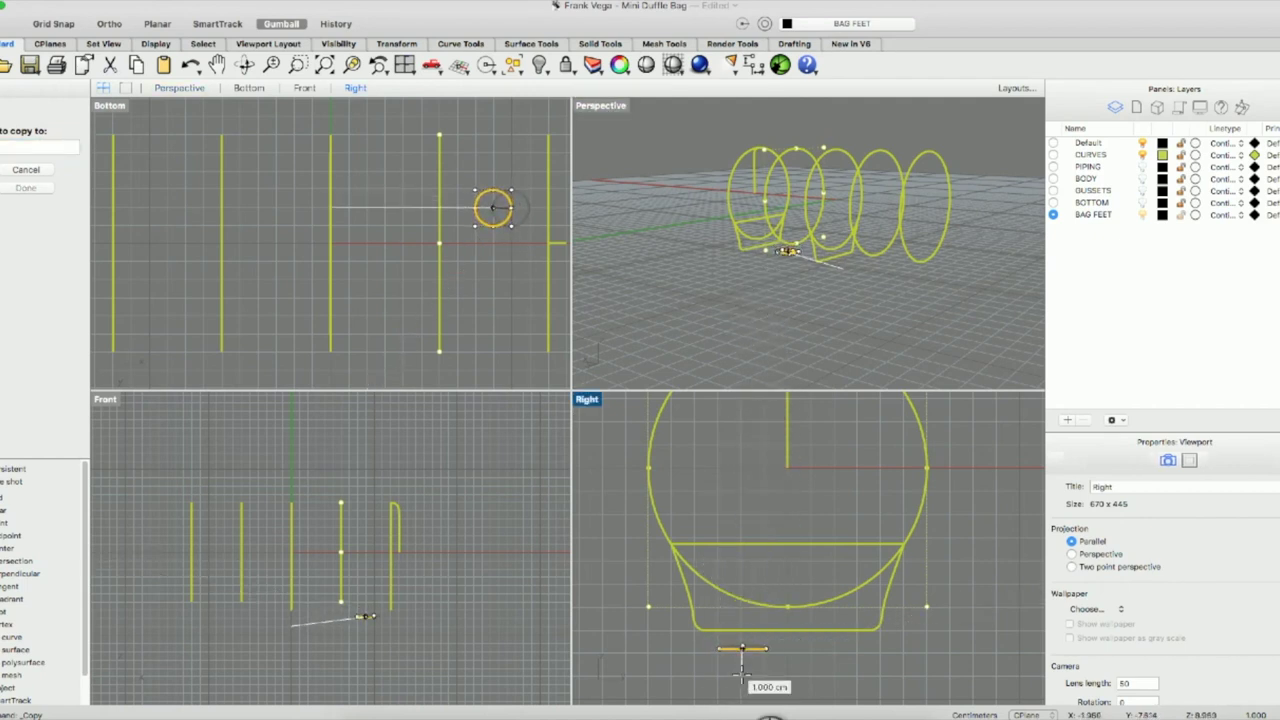
{"action": "left_click", "coordinate": [742, 679]}
{"action": "left_click_drag", "start_coordinate": [748, 688], "coordinate": [748, 640]}
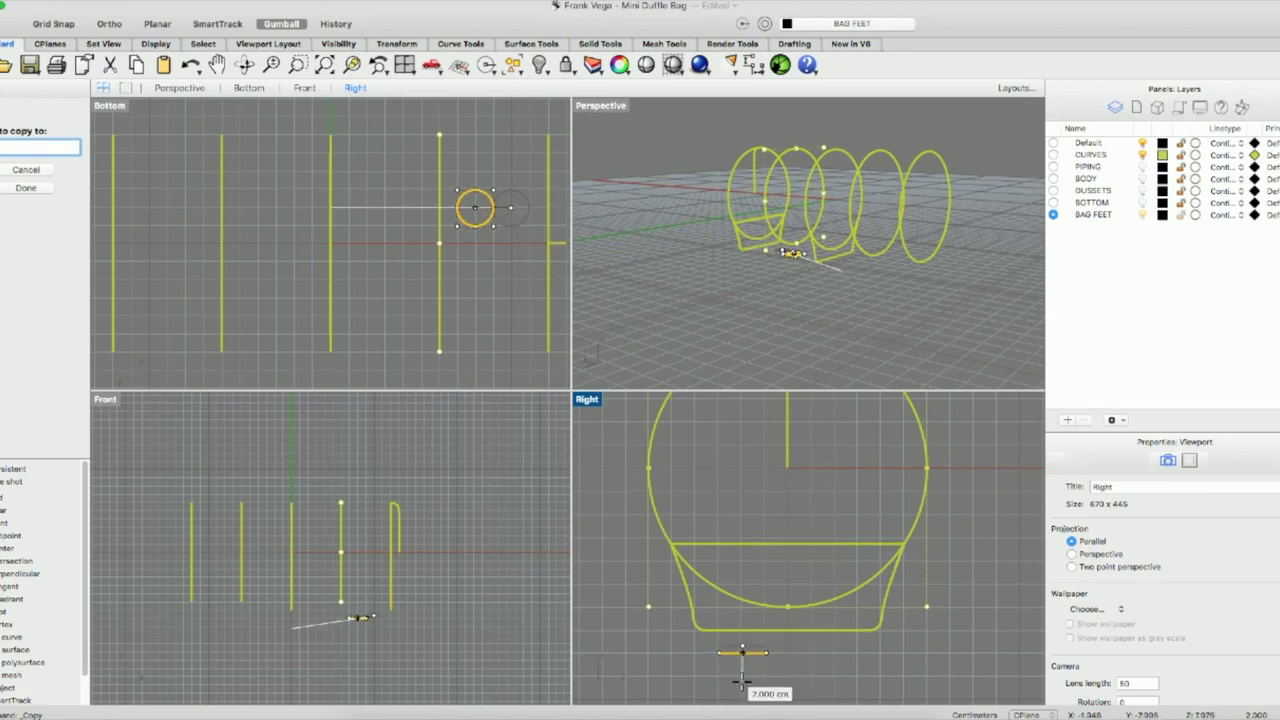
{"action": "right_click", "coordinate": [742, 682]}
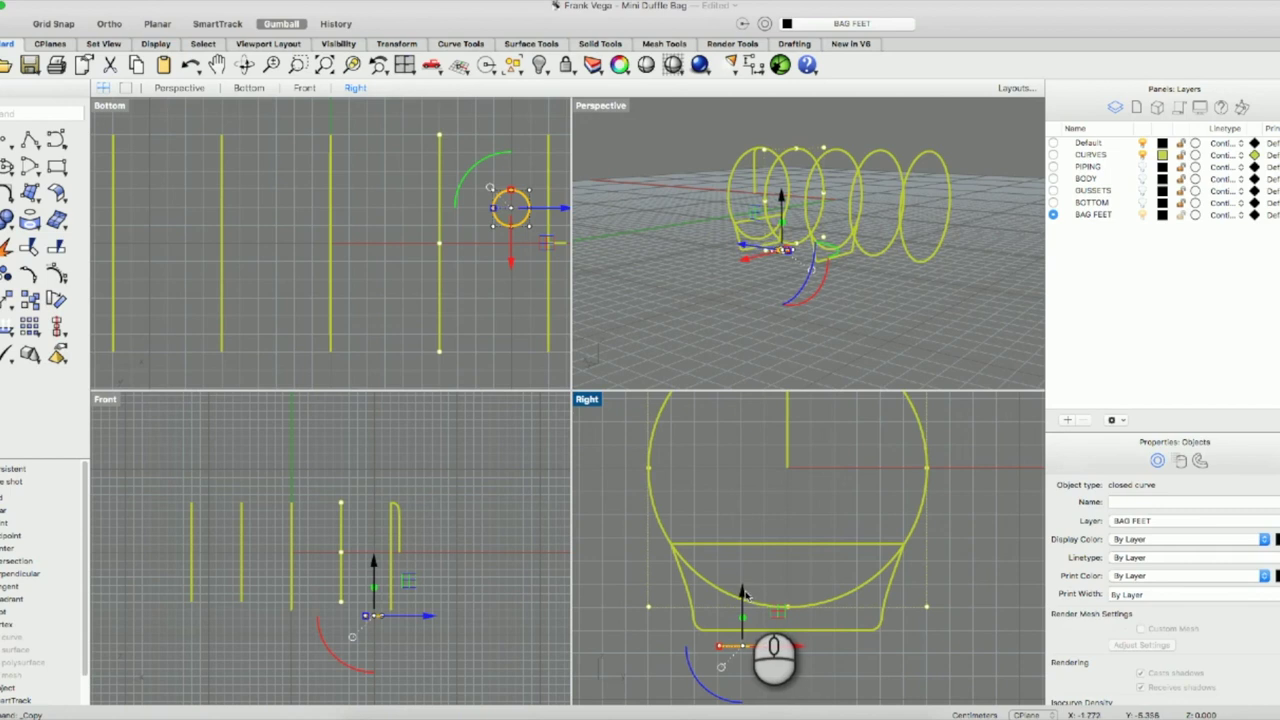
Duplicate the foot circle about 0.8 cm straight below the original in the Right viewport.
{"action": "left_click_drag", "start_coordinate": [742, 594], "coordinate": [745, 611]}
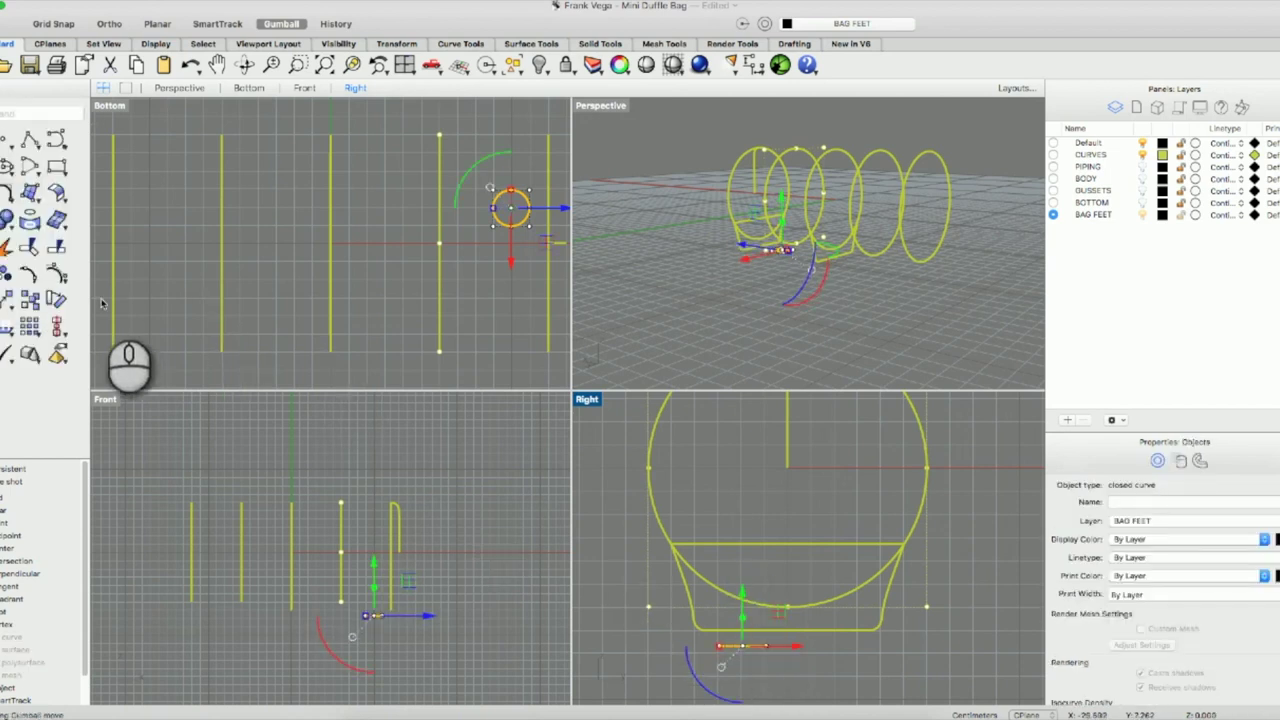
{"action": "left_click", "coordinate": [28, 301]}
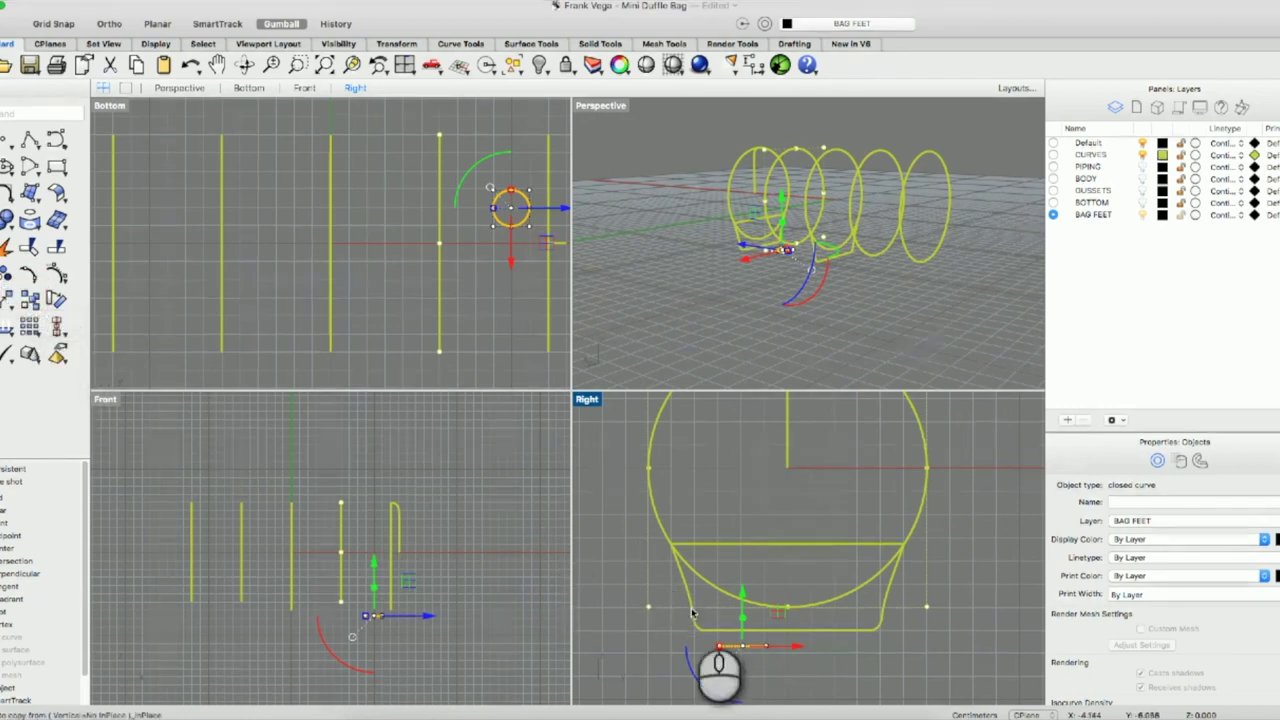
{"action": "left_click", "coordinate": [741, 603]}
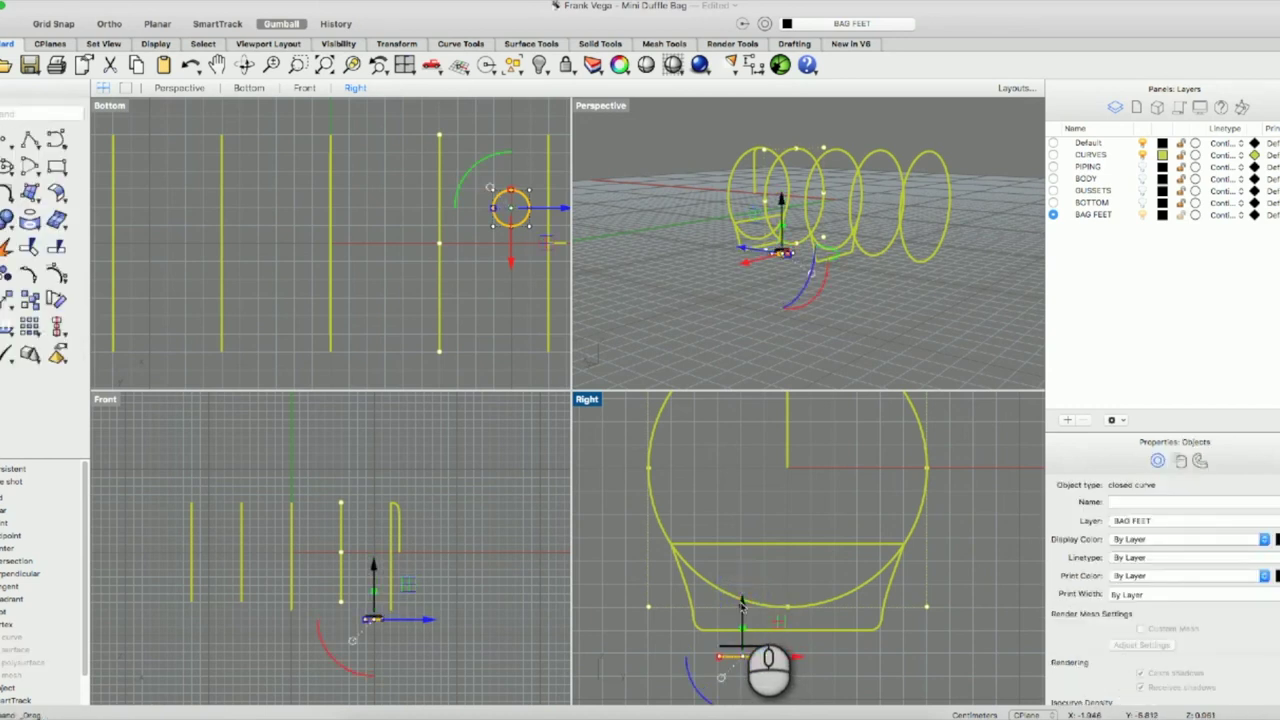
{"action": "left_click_drag", "start_coordinate": [741, 603], "coordinate": [741, 607]}
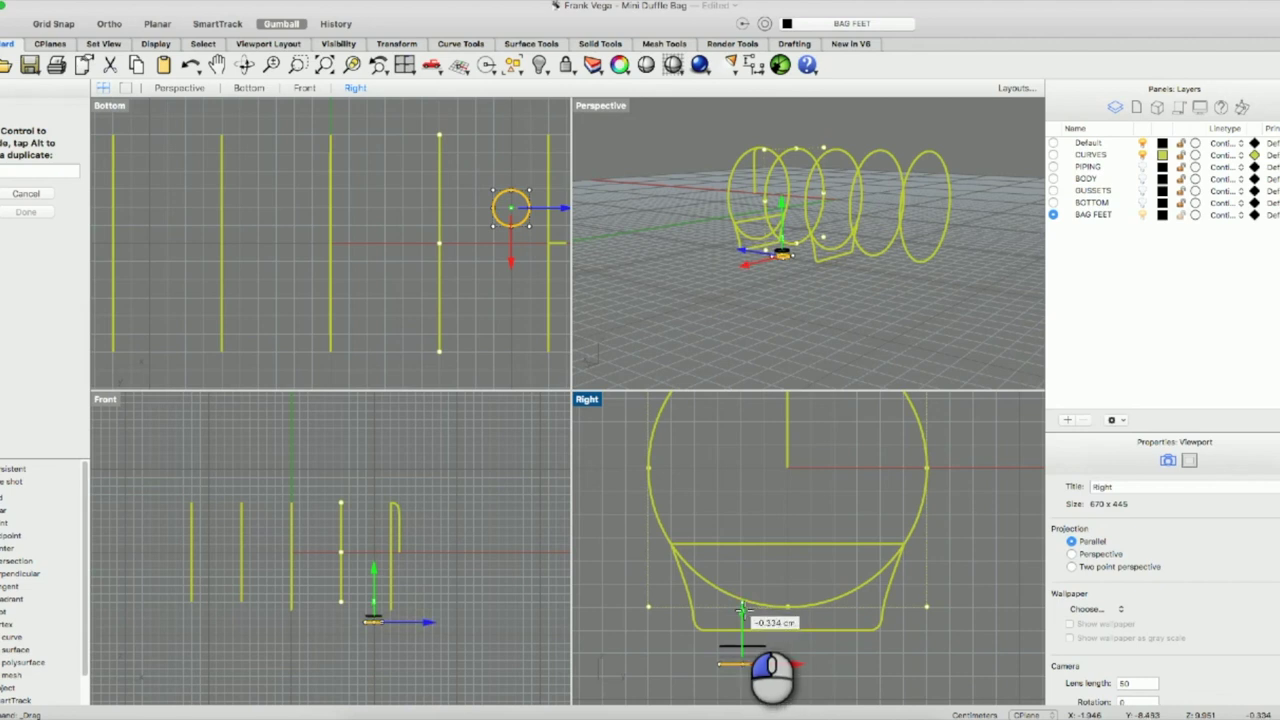
{"action": "left_click_drag", "start_coordinate": [741, 607], "coordinate": [741, 611]}
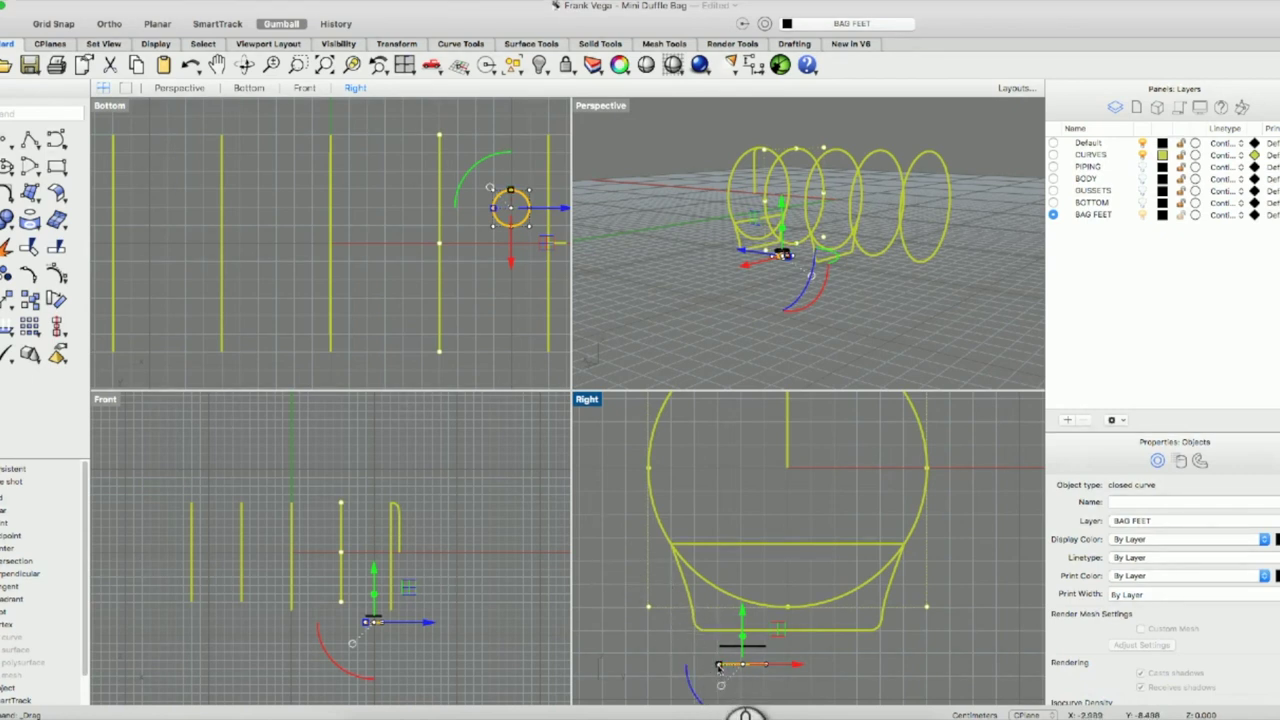
Scale the lower foot circle down uniformly to about half its size, keeping it concentric with the upper one.
{"action": "left_click_drag", "start_coordinate": [720, 666], "coordinate": [729, 664], "text": "shift"}
{"action": "left_click", "coordinate": [798, 663]}
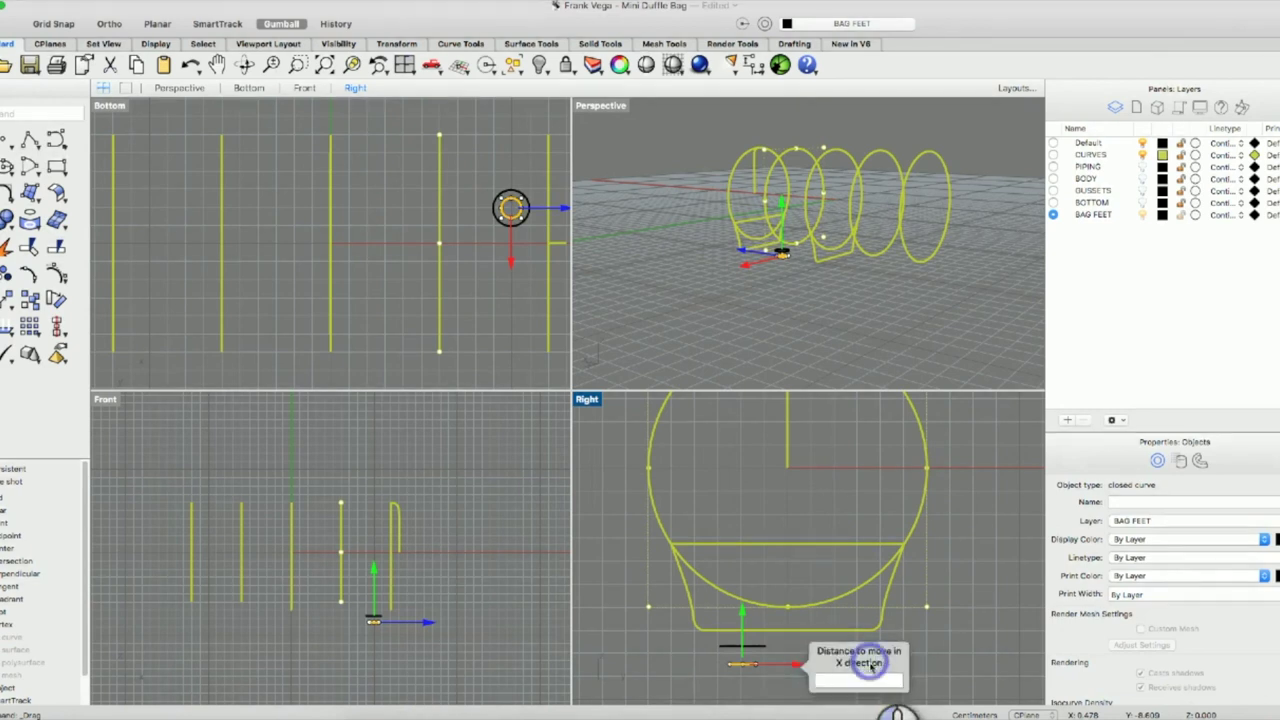
{"action": "left_click", "coordinate": [808, 678]}
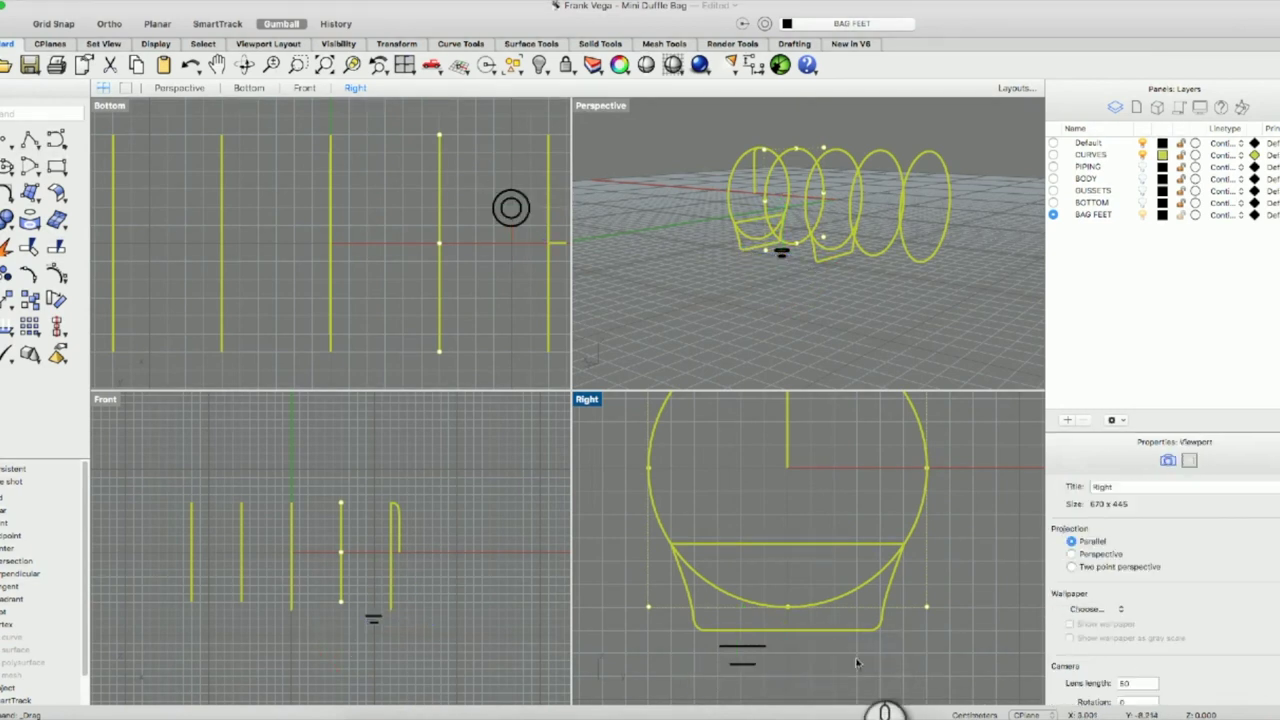
Select the larger, upper foot circle beneath the bag's base.
{"action": "left_click", "coordinate": [748, 670]}
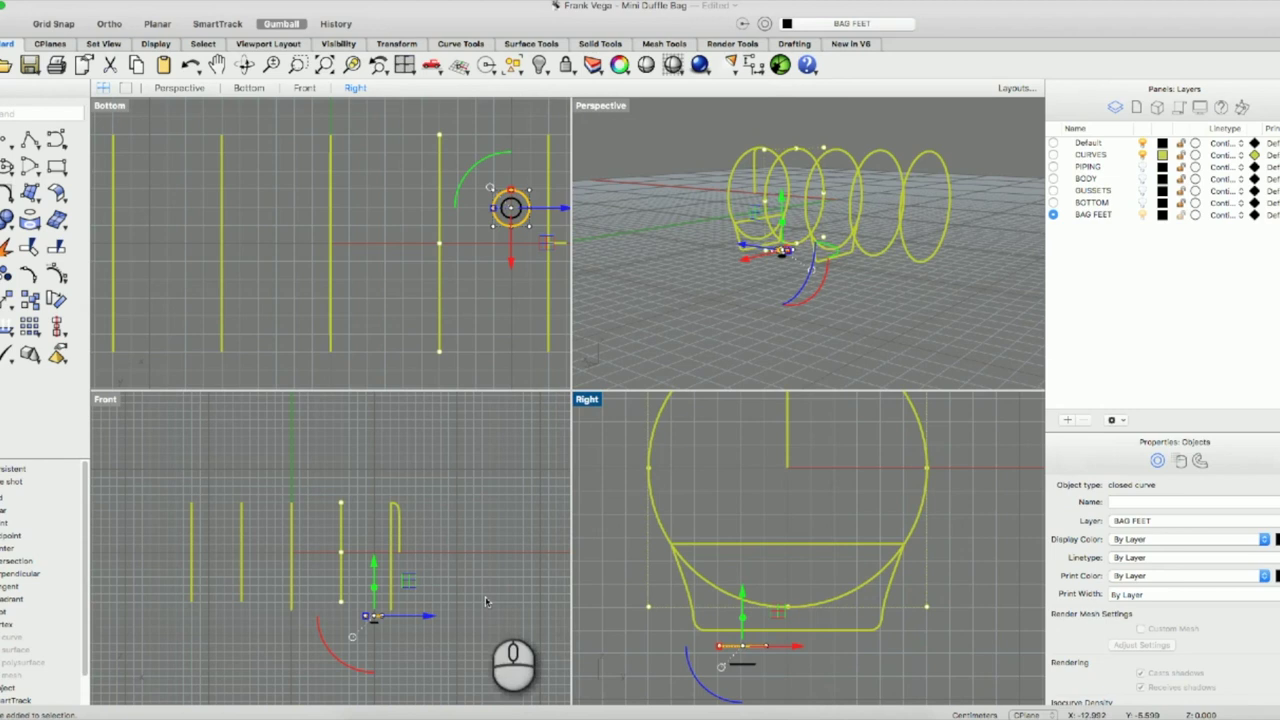
{"action": "scroll", "coordinate": [816, 670], "scroll_direction": "up", "scroll_amount": 3}
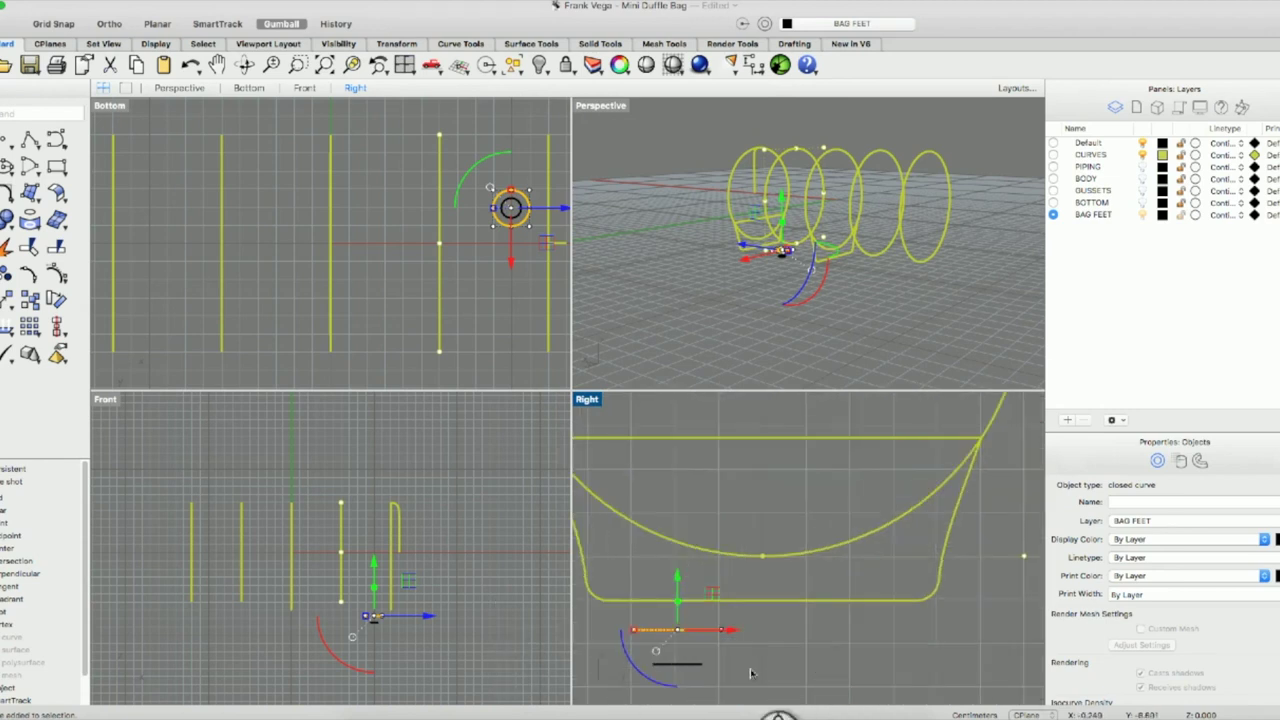
{"action": "scroll", "coordinate": [670, 680], "scroll_direction": "up", "scroll_amount": 2}
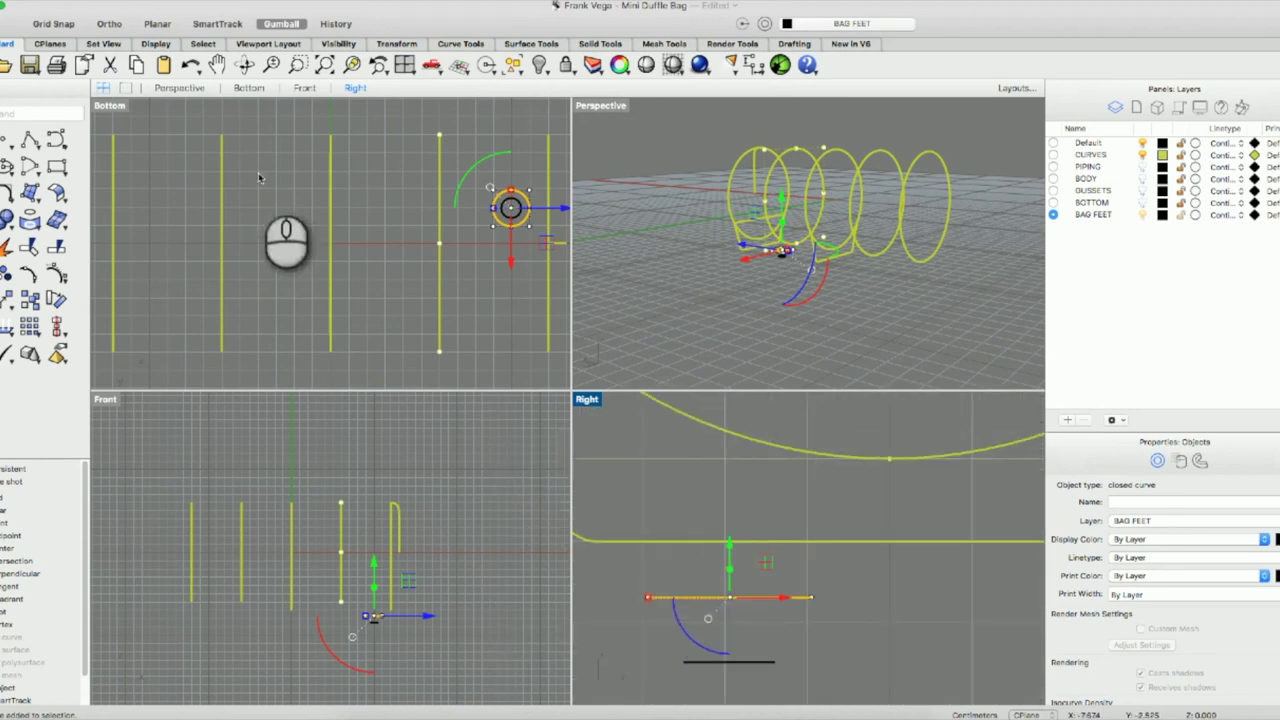
{"action": "left_click", "coordinate": [58, 143]}
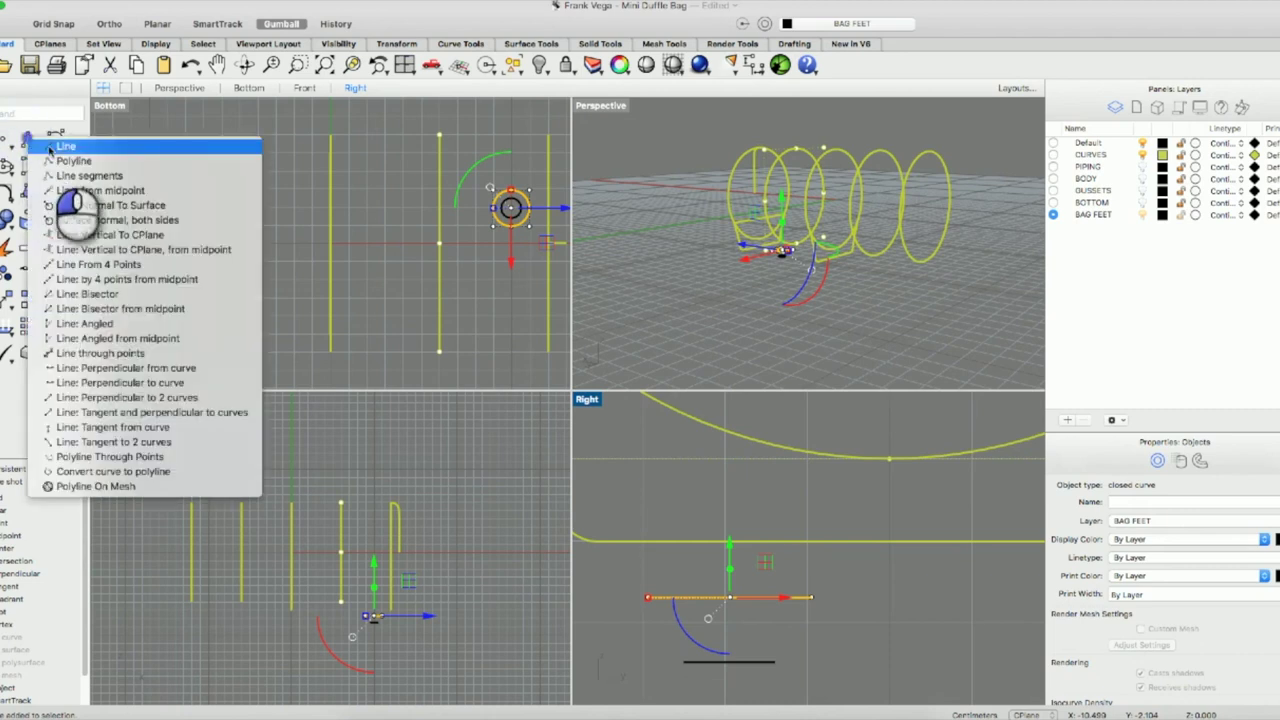
{"action": "left_click", "coordinate": [60, 147]}
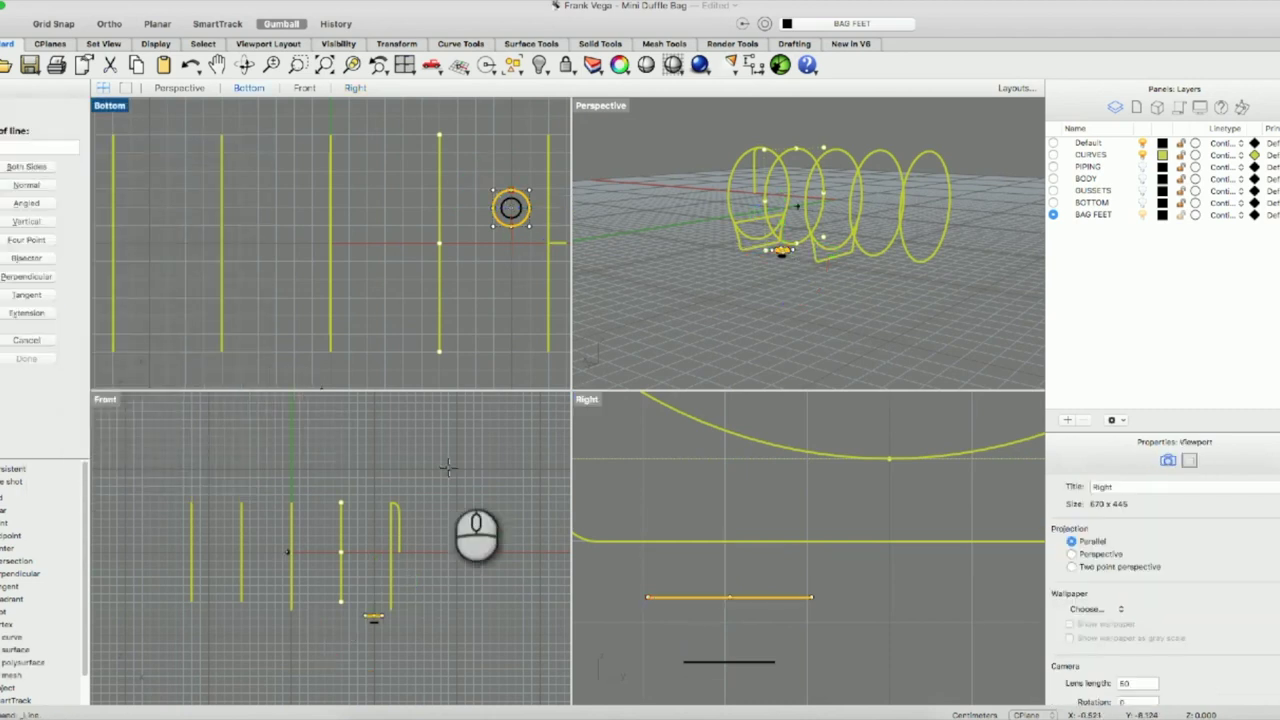
{"action": "left_click", "coordinate": [646, 597]}
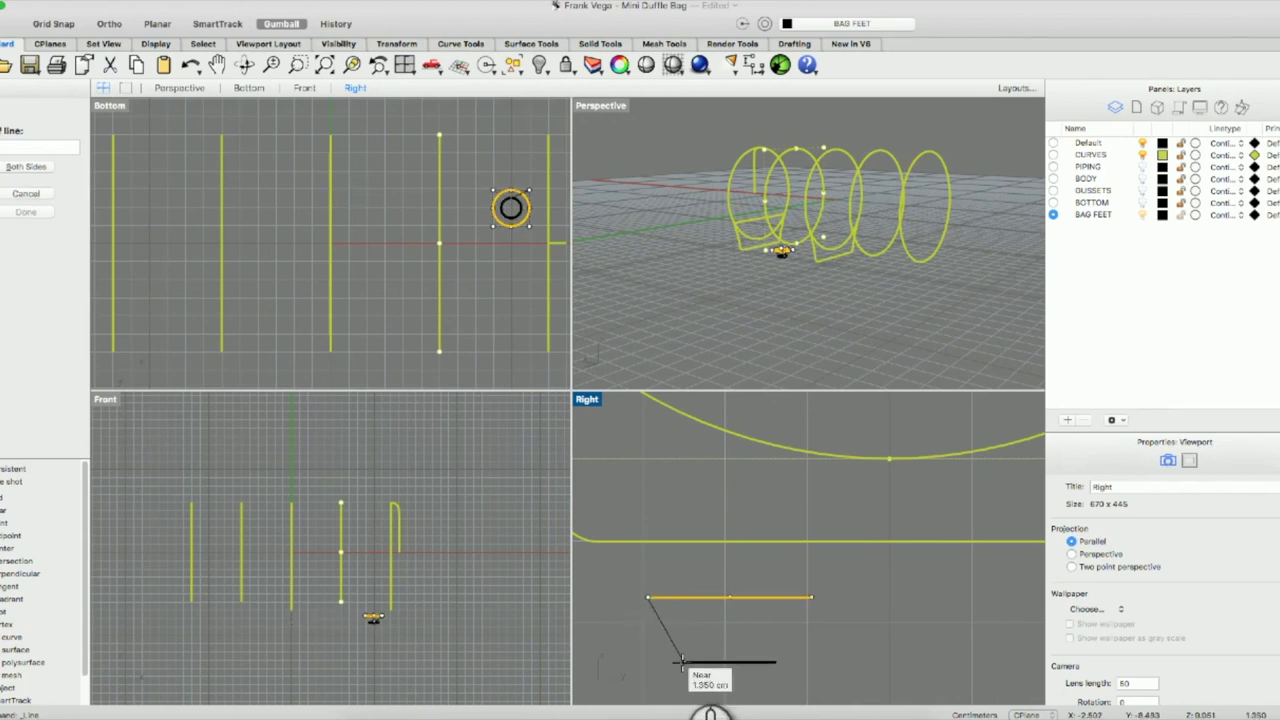
{"action": "key", "text": "Escape"}
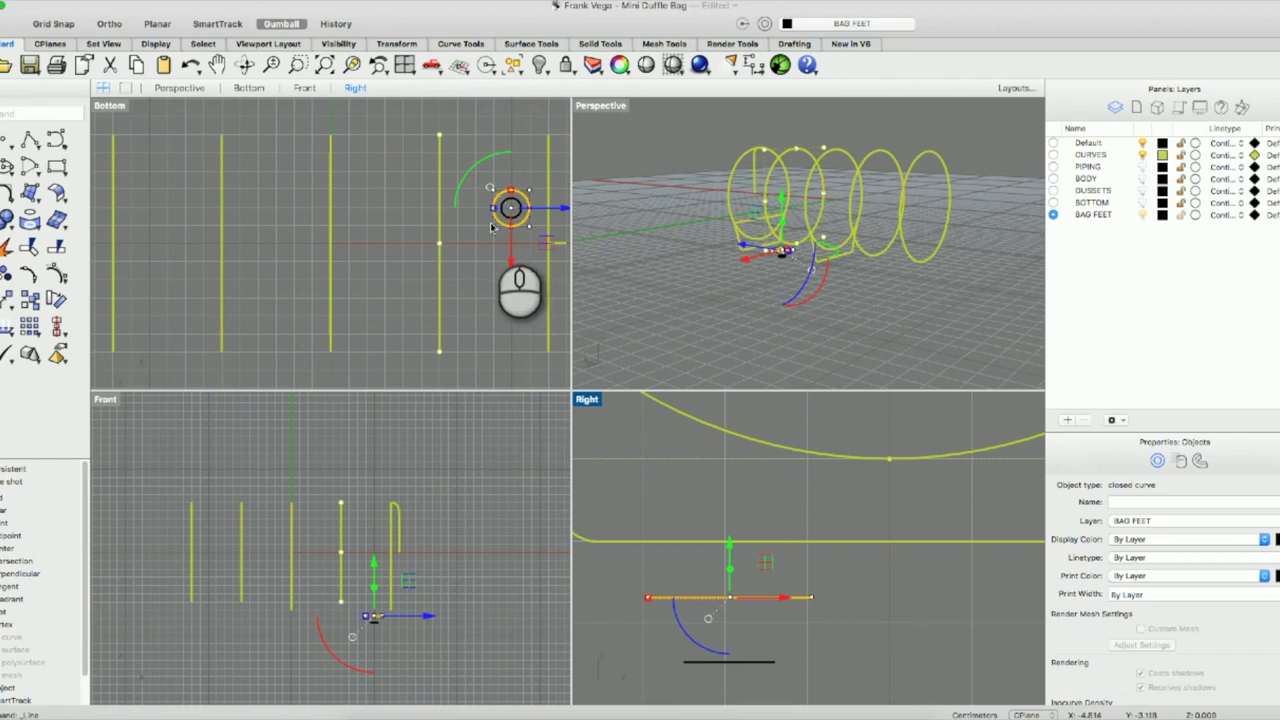
Draw a straight line joining the upper foot circle to the smaller lower circle on the side nearest the bag's centreline.
{"action": "right_click", "coordinate": [497, 222]}
{"action": "left_click", "coordinate": [523, 233]}
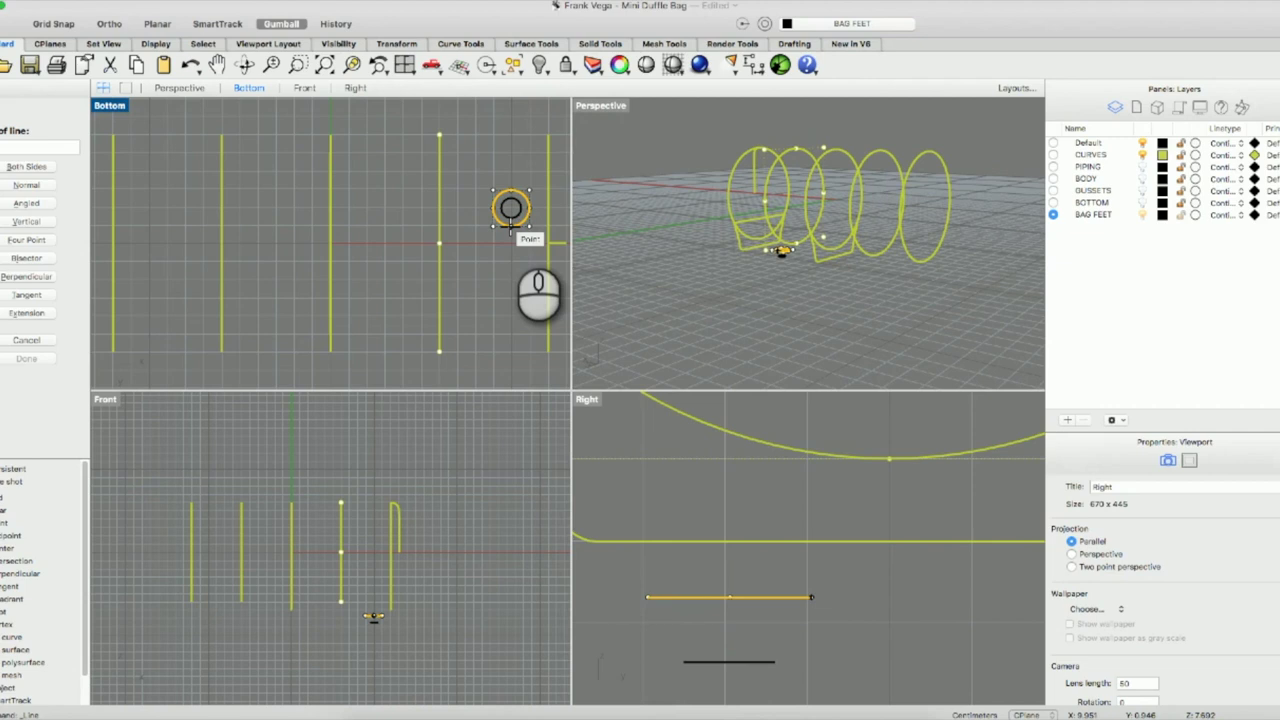
{"action": "left_click", "coordinate": [510, 227]}
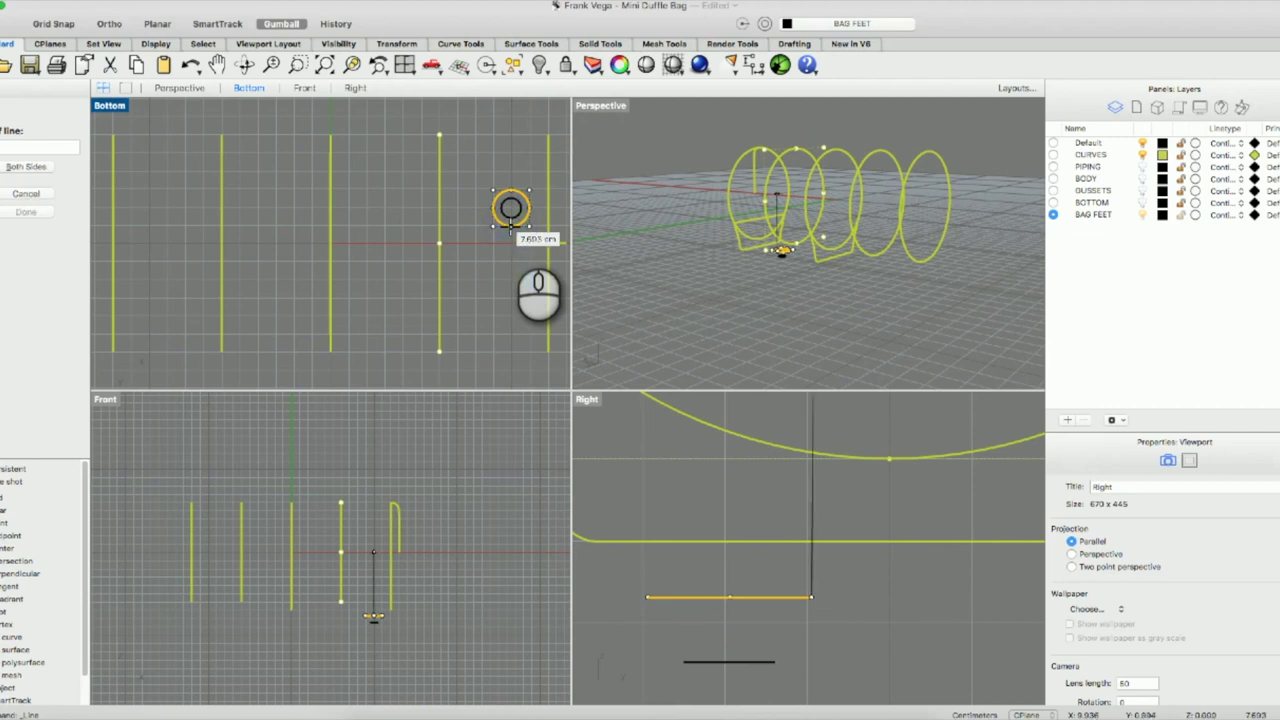
{"action": "left_click", "coordinate": [775, 662]}
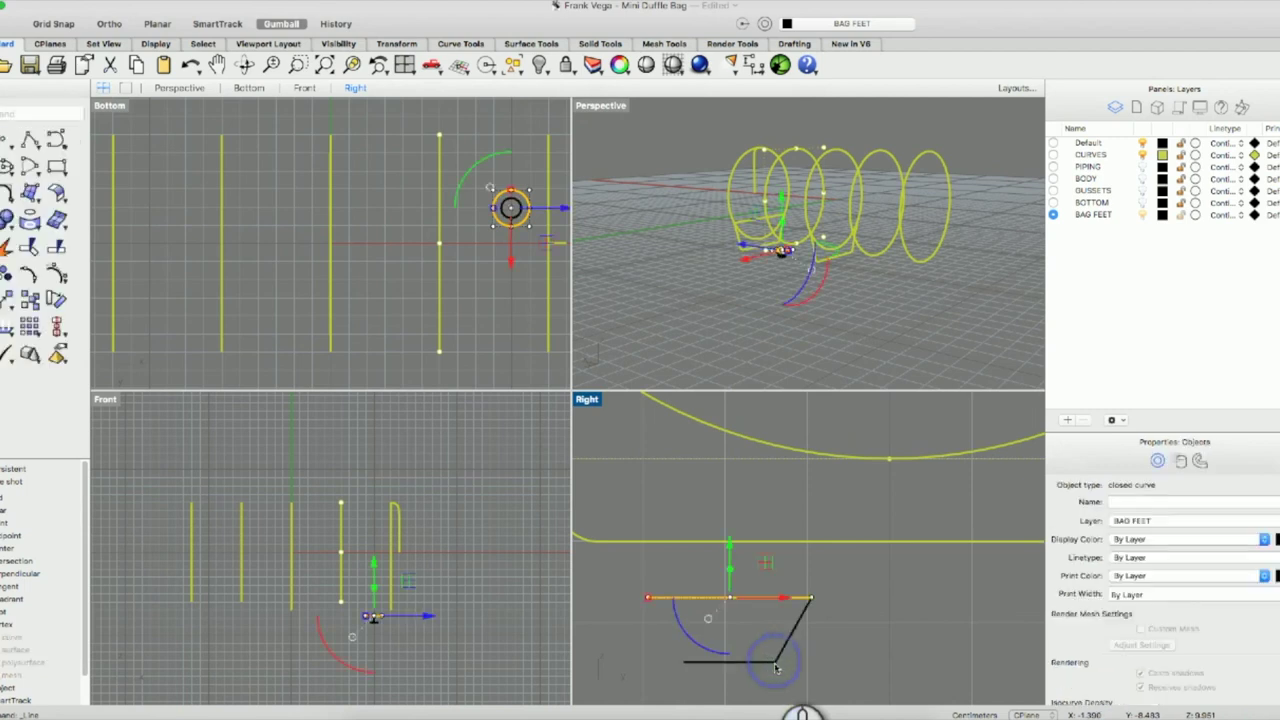
{"action": "left_click", "coordinate": [638, 577]}
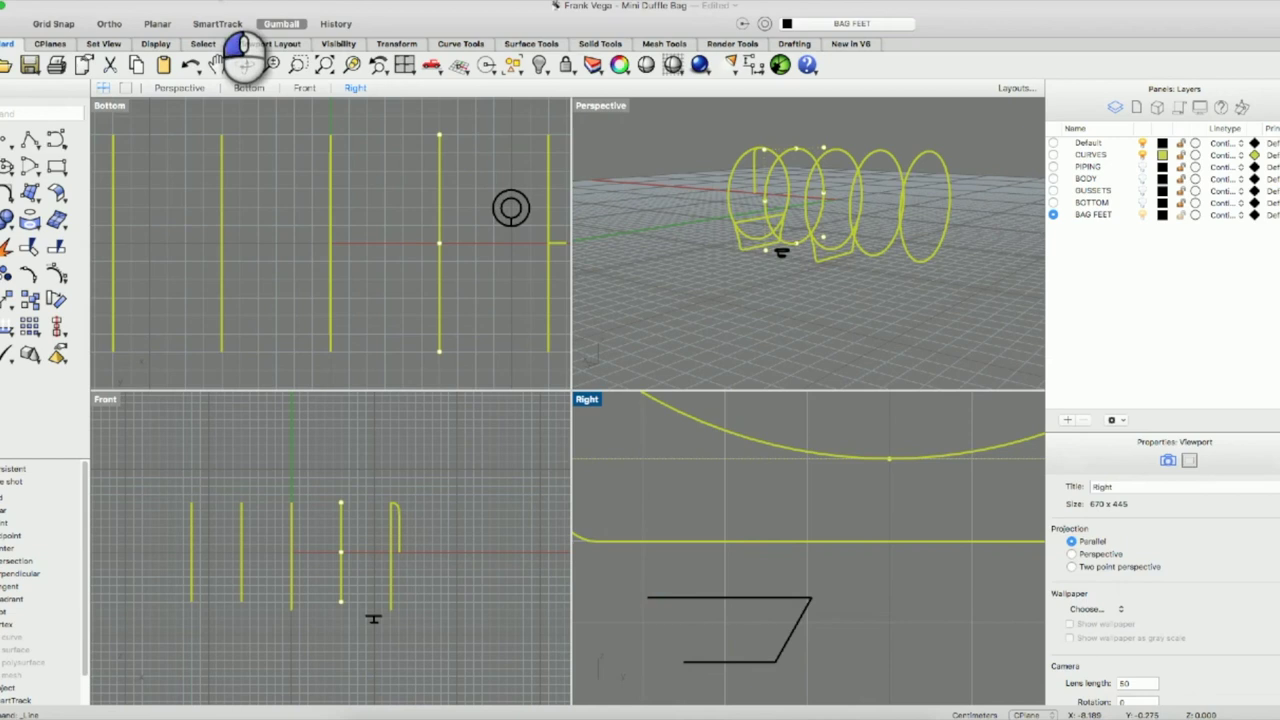
Start a Sweep 2 Rails surface for the bag foot.
{"action": "left_click", "coordinate": [243, 47]}
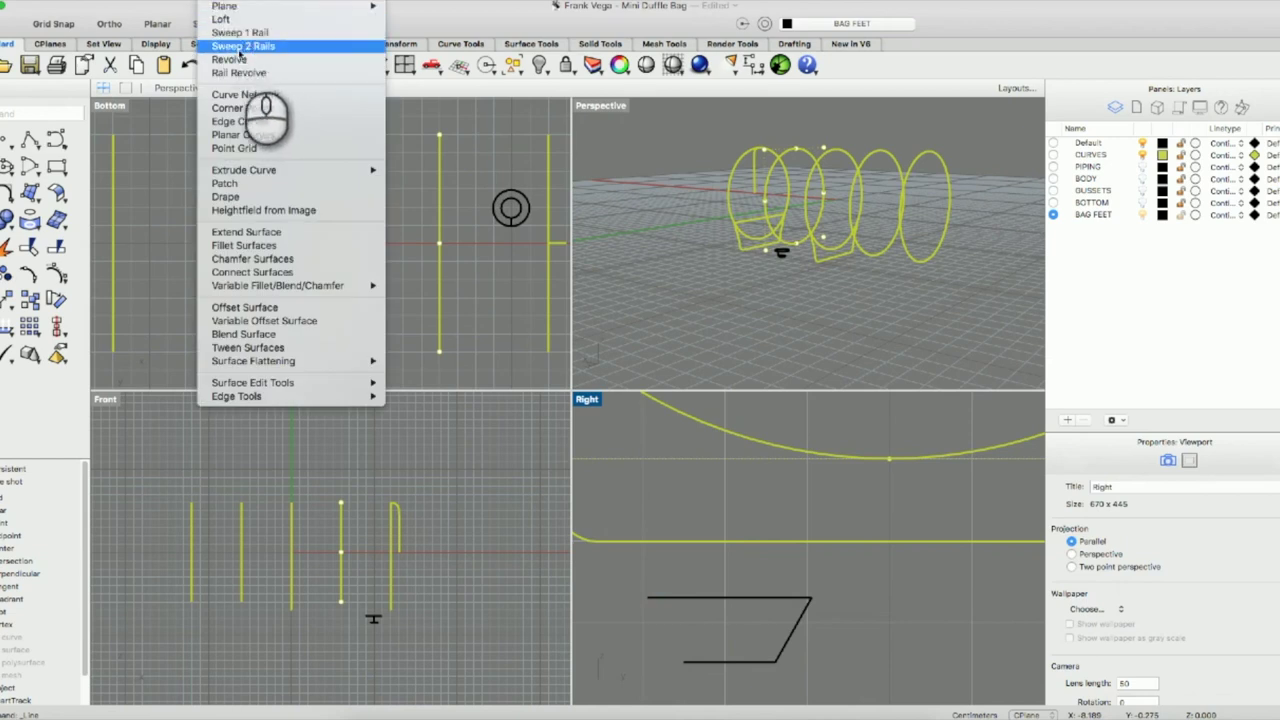
{"action": "left_click", "coordinate": [242, 47]}
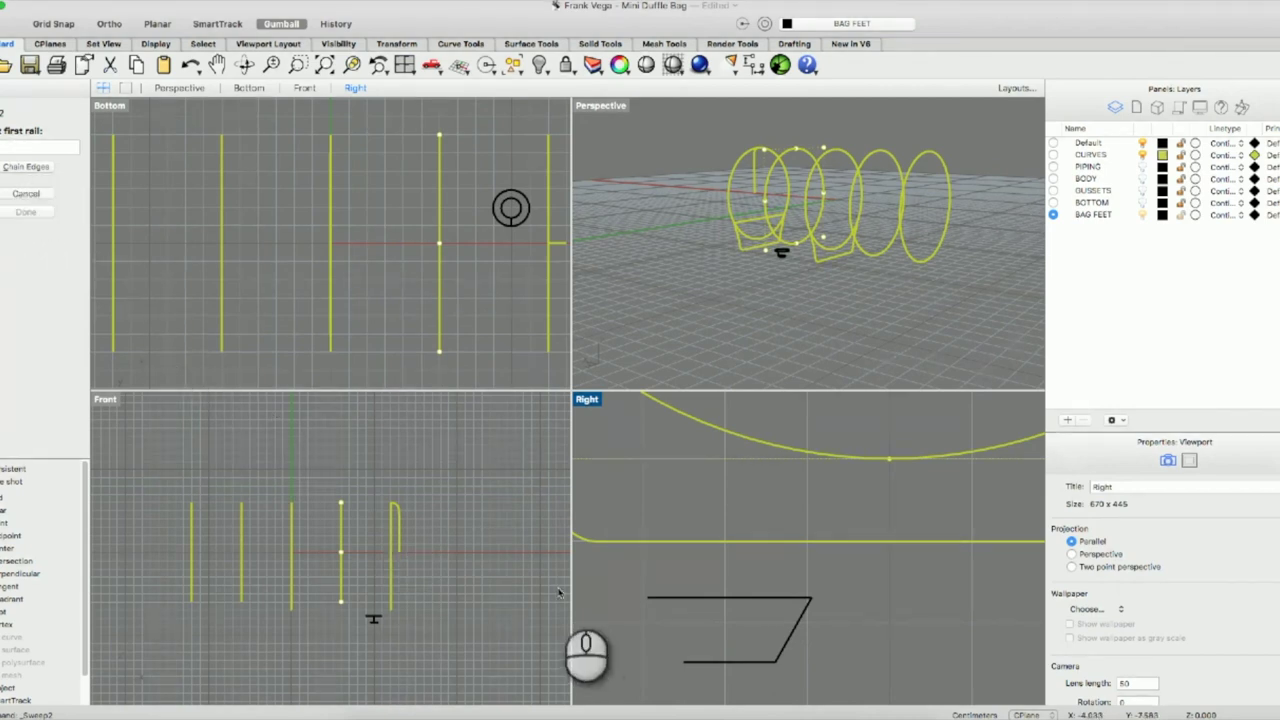
Sweep the slanted profile line along the large upper and small lower circles with Sweep 2 Rails, as a closed sweep with unchanged cross sections.
{"action": "left_click", "coordinate": [724, 600]}
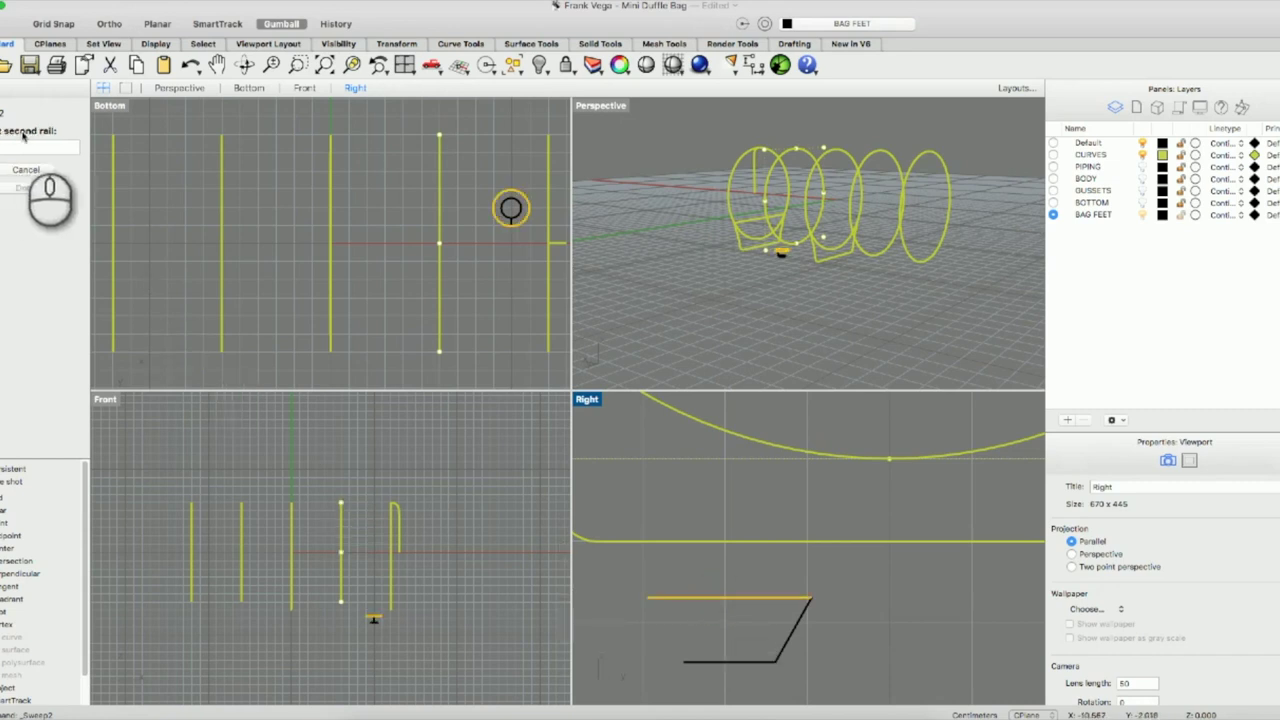
{"action": "left_click", "coordinate": [724, 662]}
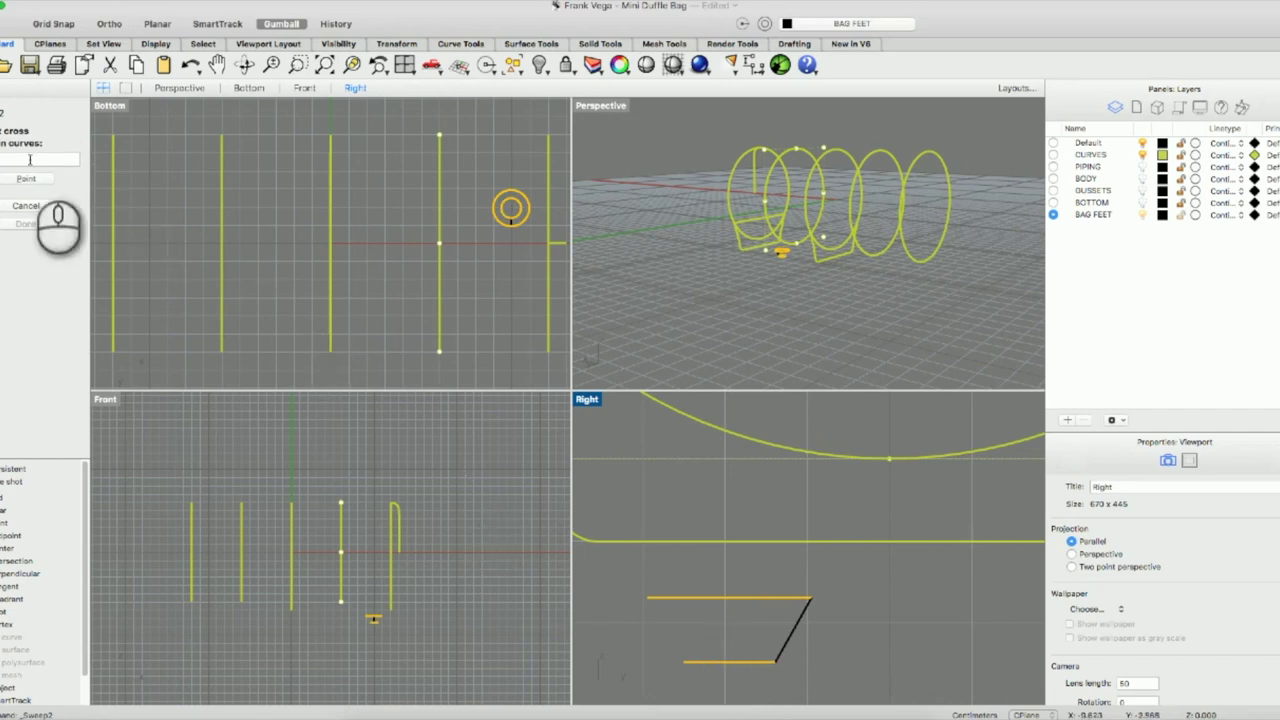
{"action": "left_click", "coordinate": [790, 638]}
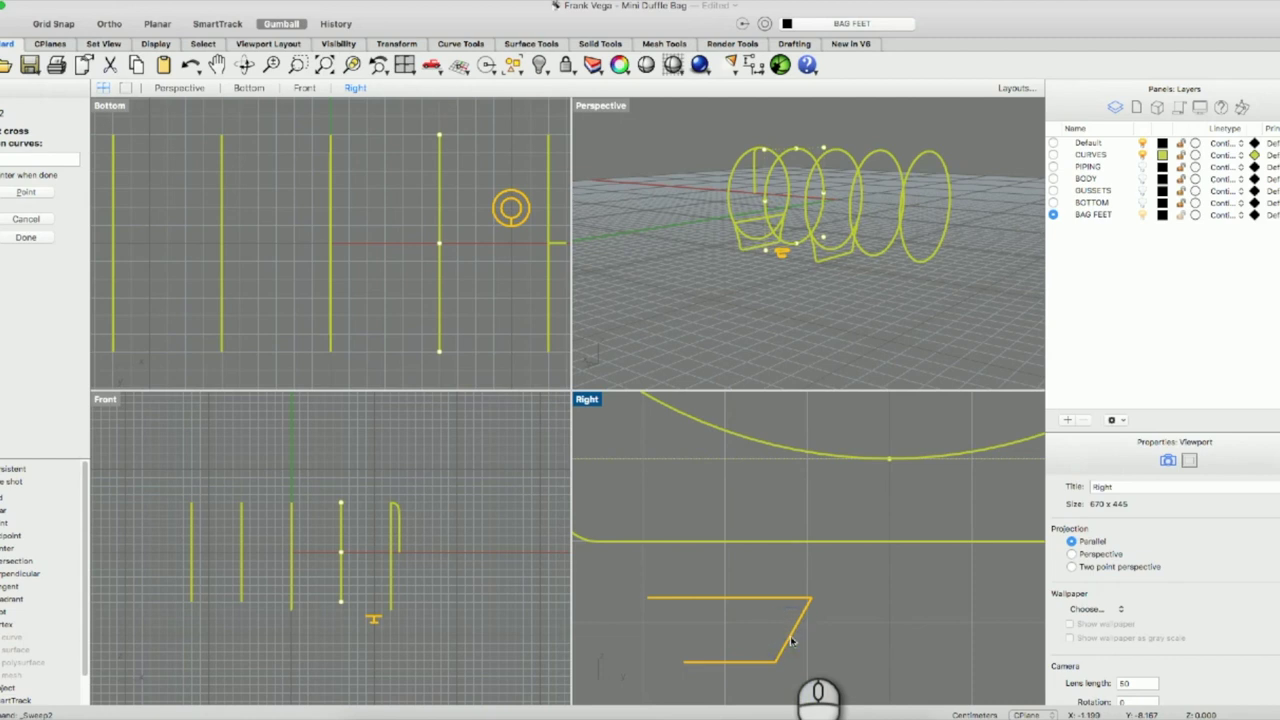
{"action": "key", "text": "Return"}
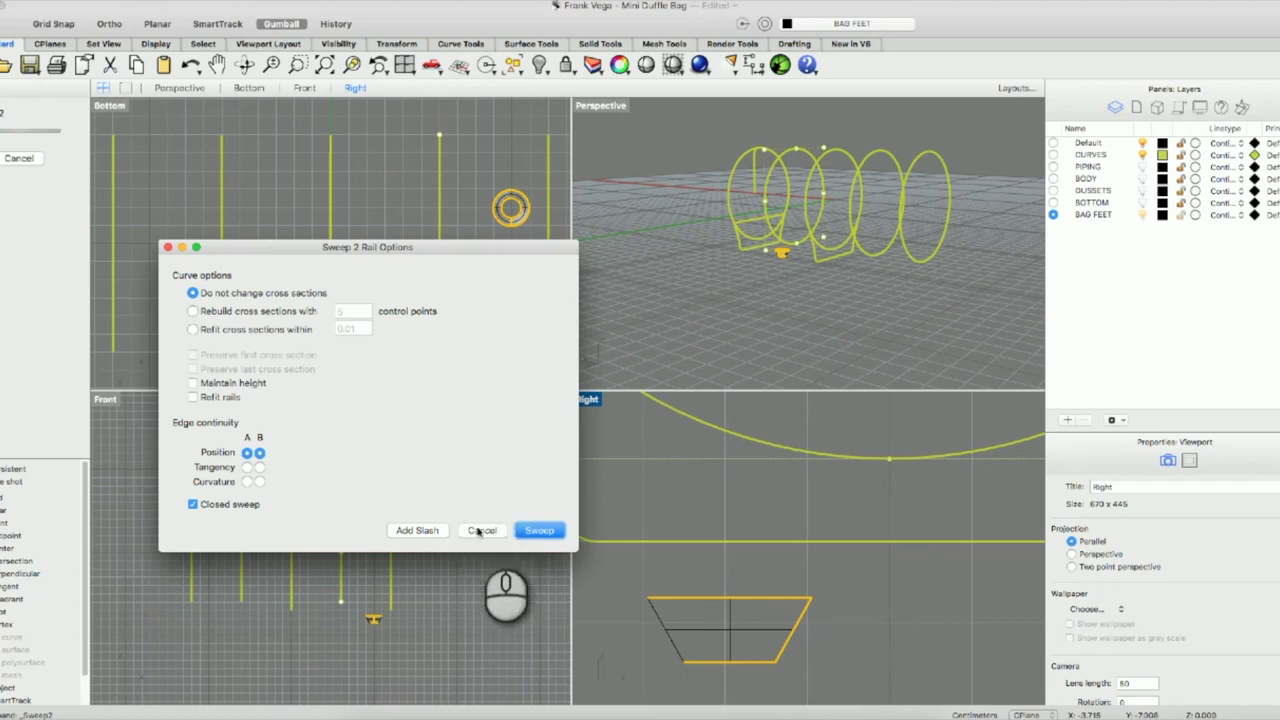
{"action": "left_click", "coordinate": [557, 532]}
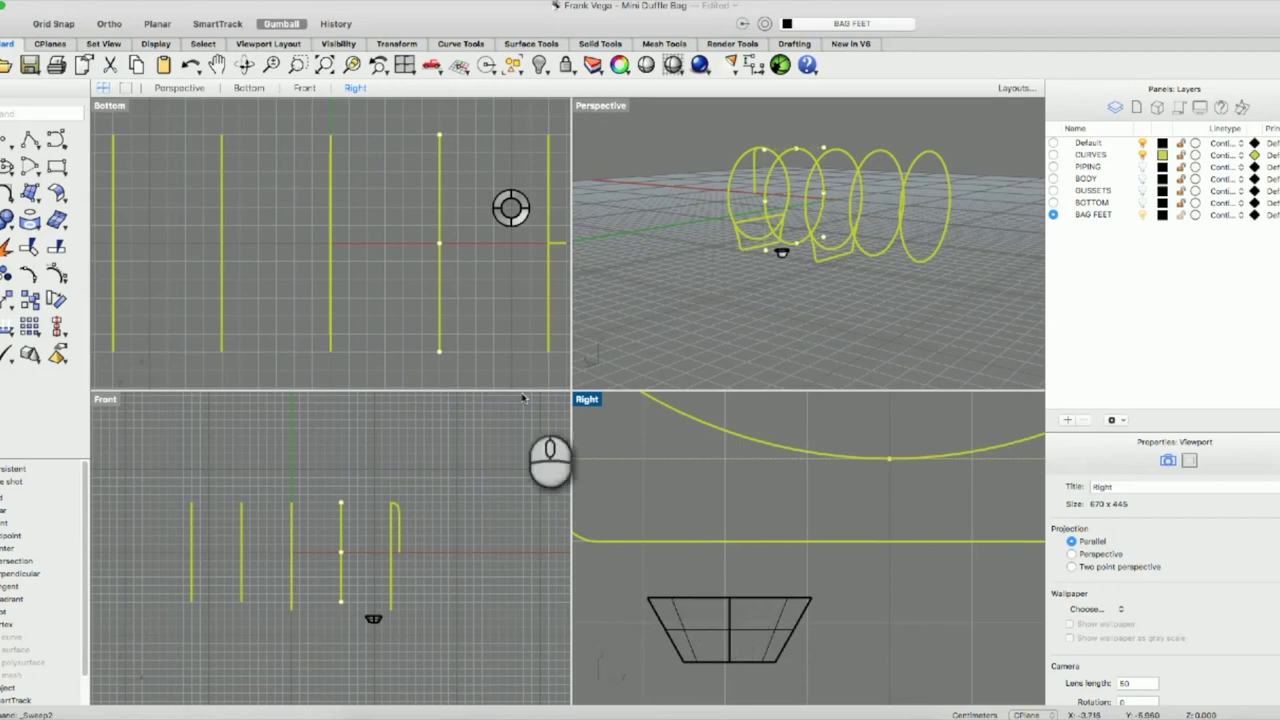
Maximize the Perspective view and zoom in on the swept bag foot polysurface to inspect its shape.
{"action": "double_click", "coordinate": [597, 108]}
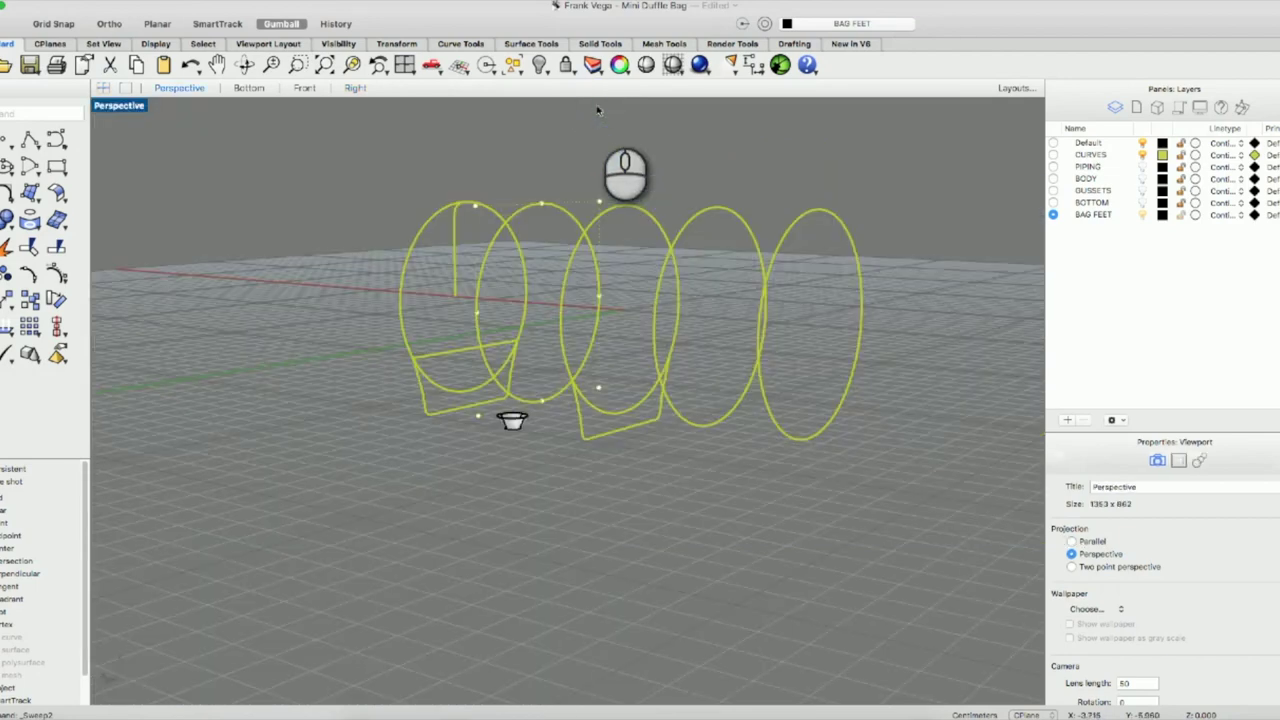
{"action": "left_click", "coordinate": [352, 65]}
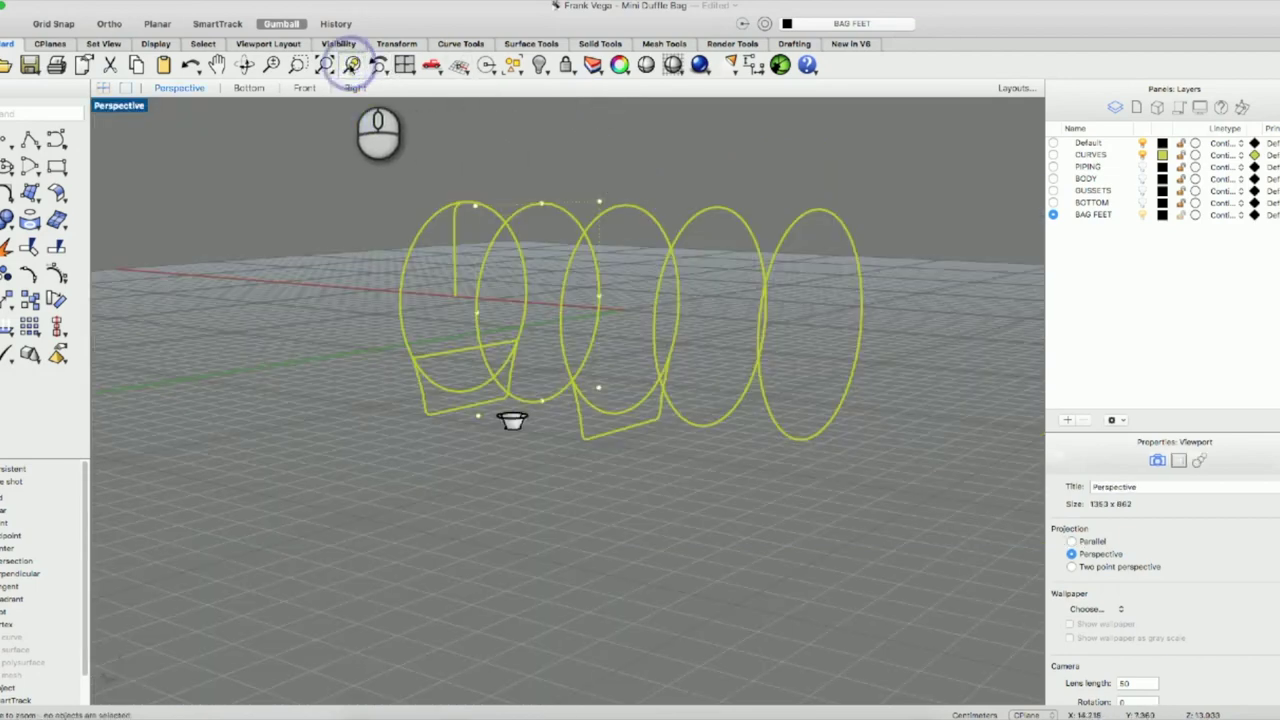
{"action": "left_click", "coordinate": [512, 420]}
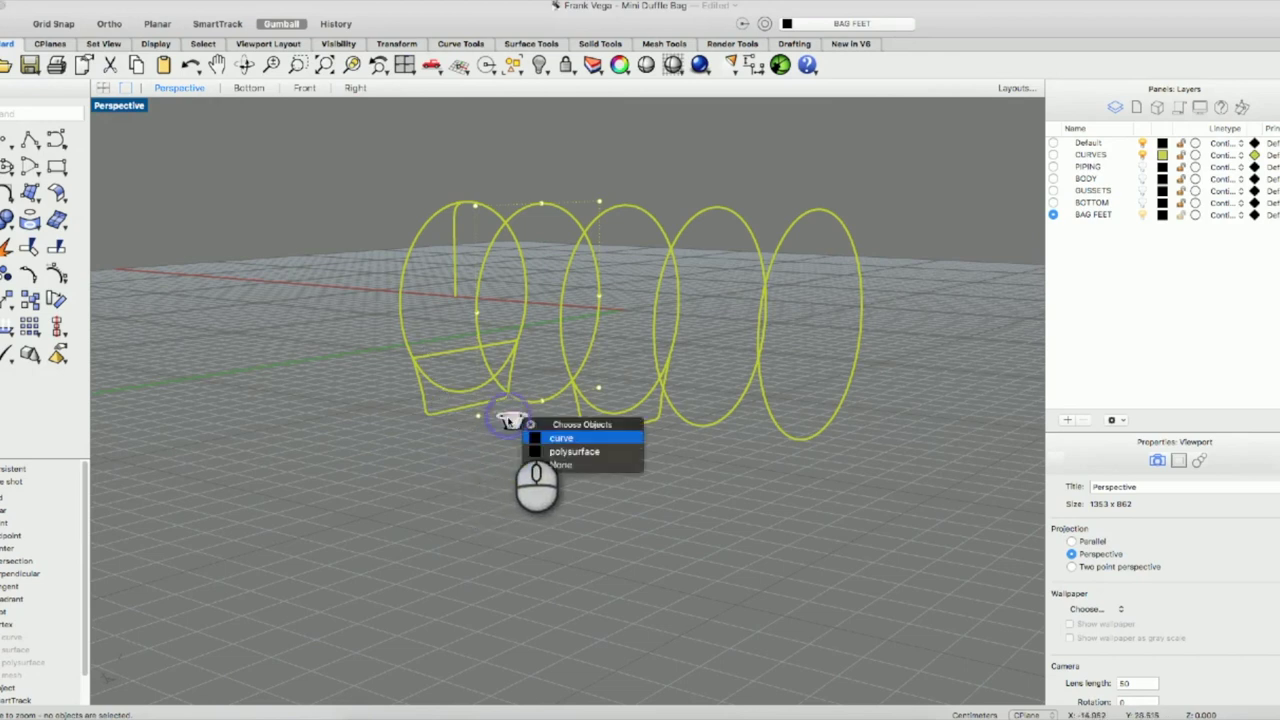
{"action": "left_click", "coordinate": [574, 451]}
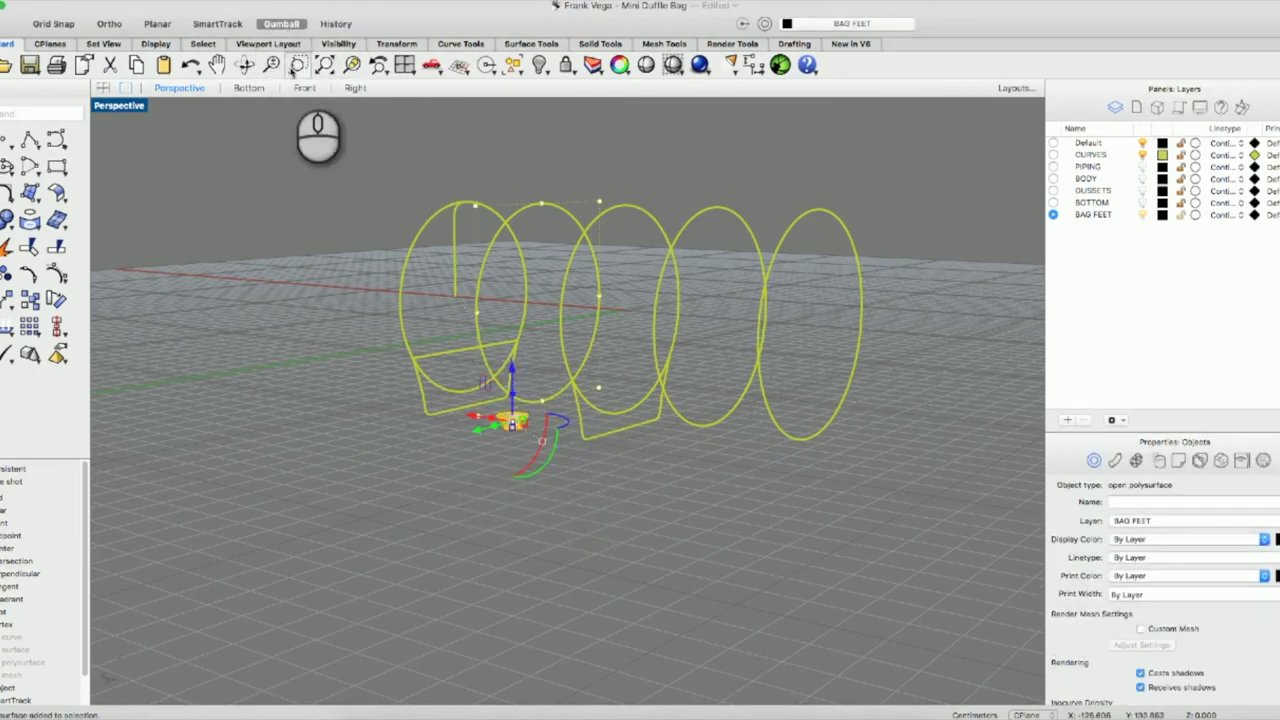
{"action": "left_click", "coordinate": [324, 64]}
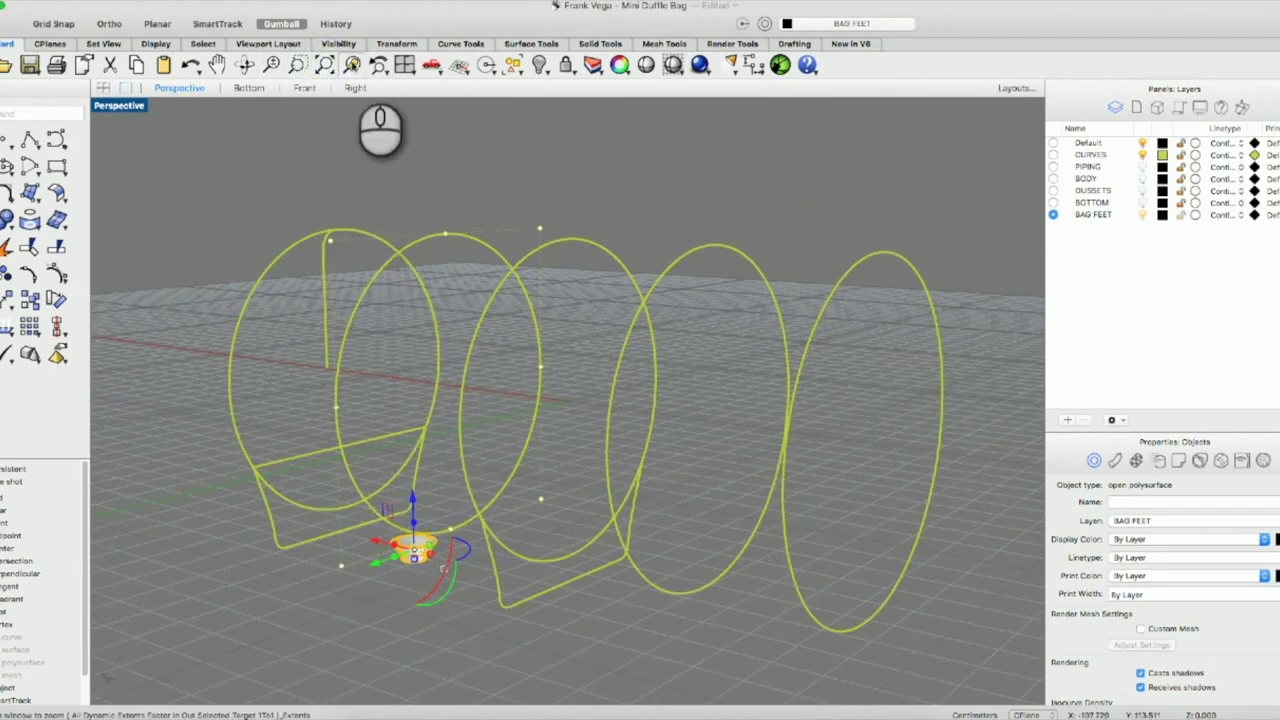
{"action": "left_click", "coordinate": [352, 64]}
{"action": "scroll", "coordinate": [451, 347], "scroll_direction": "down", "scroll_amount": 3}
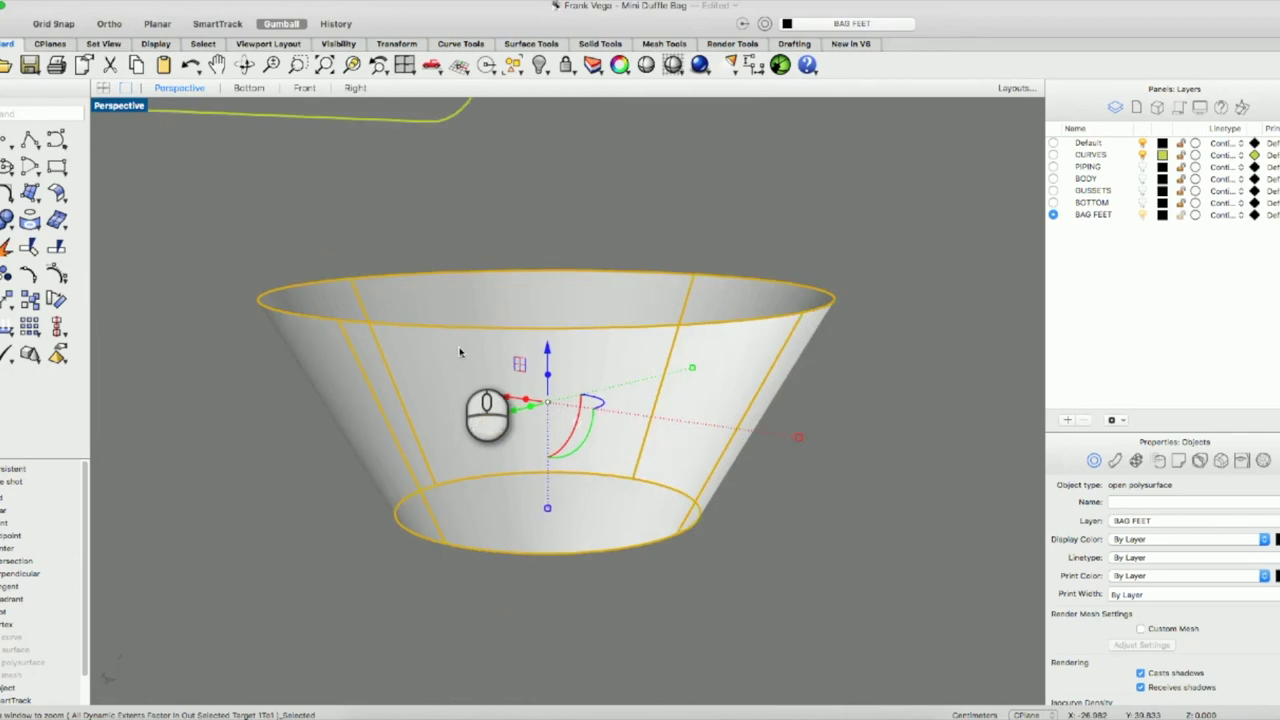
{"action": "left_click", "coordinate": [468, 256]}
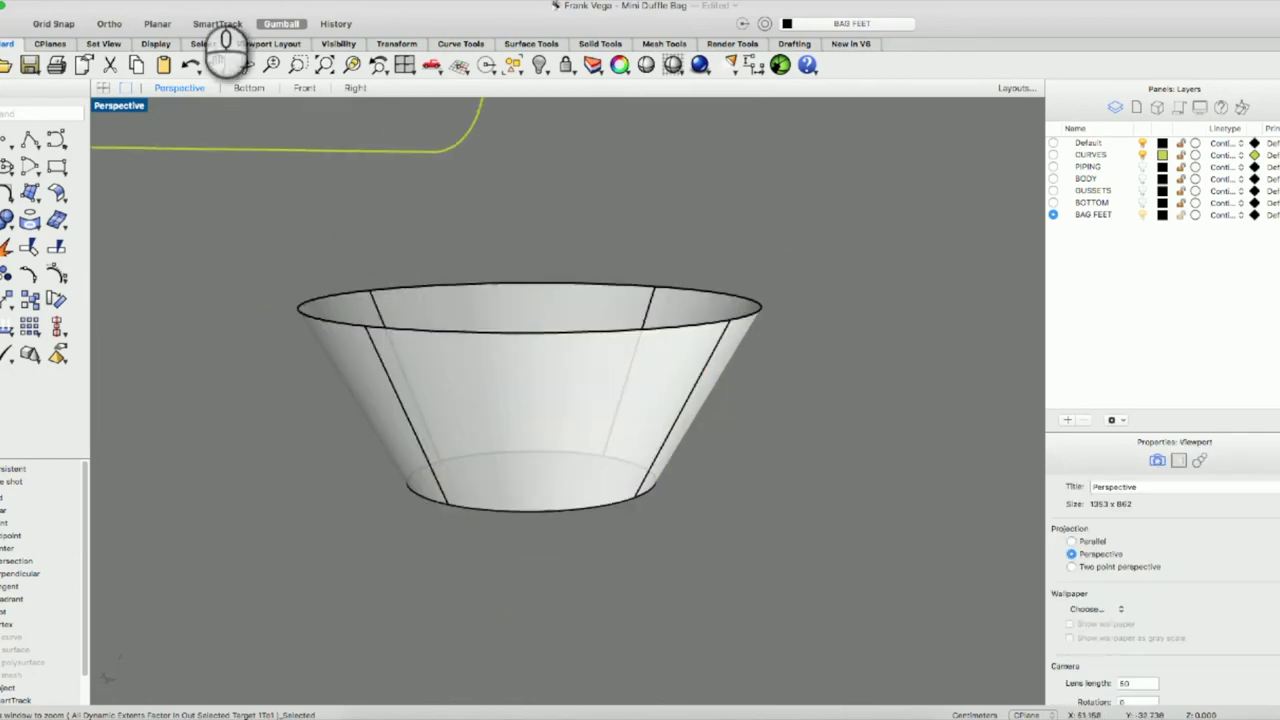
Close the wide upper opening of the bag foot with a planar surface built from its circle curve.
{"action": "left_click", "coordinate": [230, 1]}
{"action": "left_click", "coordinate": [257, 137]}
{"action": "left_click", "coordinate": [452, 289]}
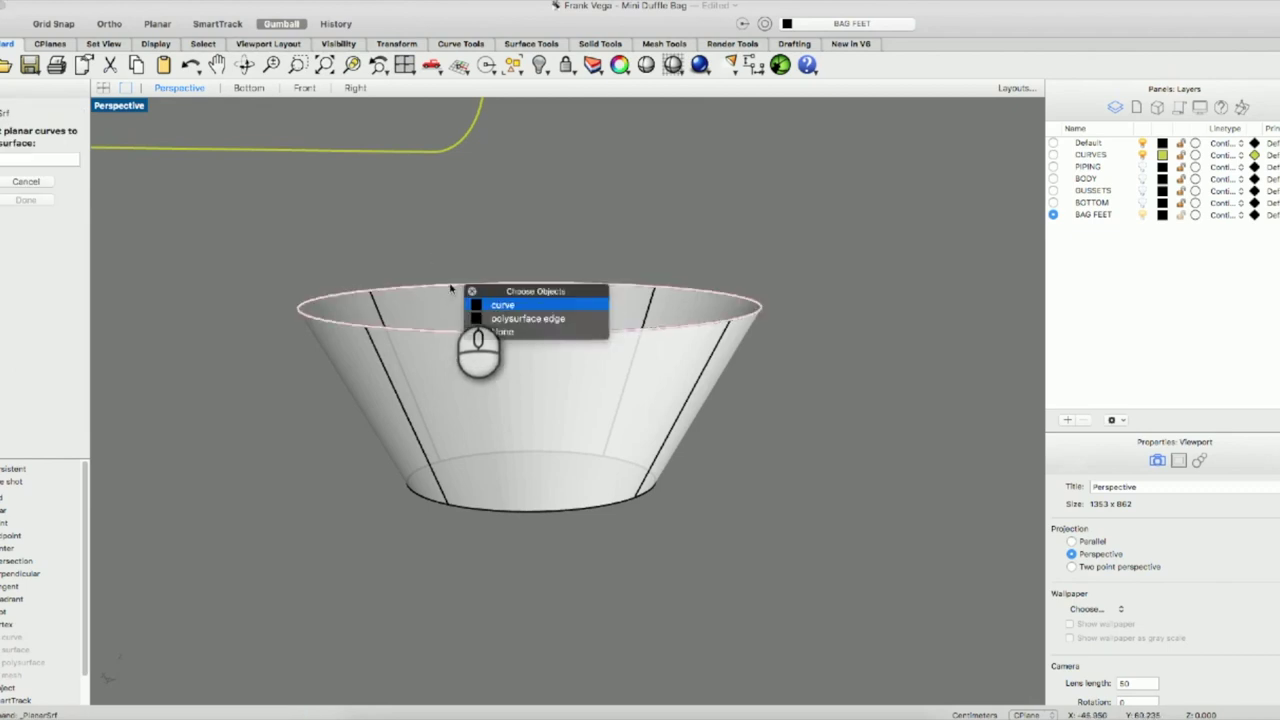
{"action": "left_click", "coordinate": [494, 308]}
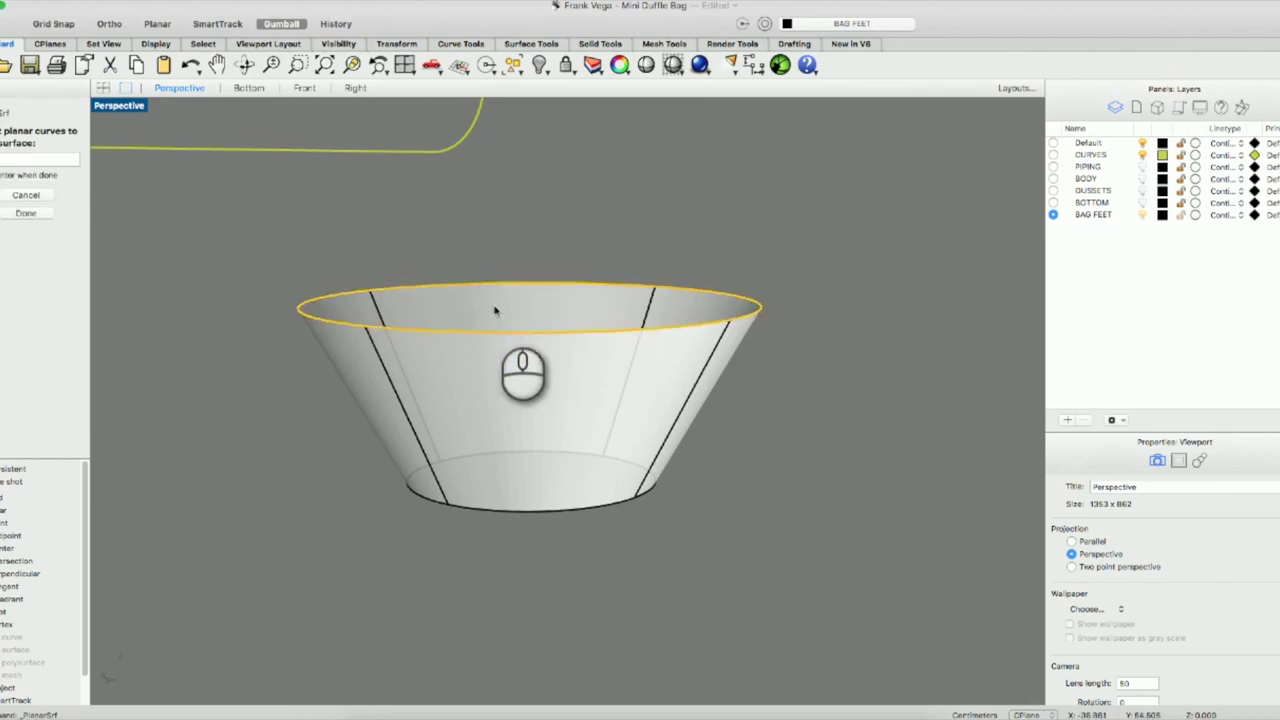
{"action": "key", "text": "Return"}
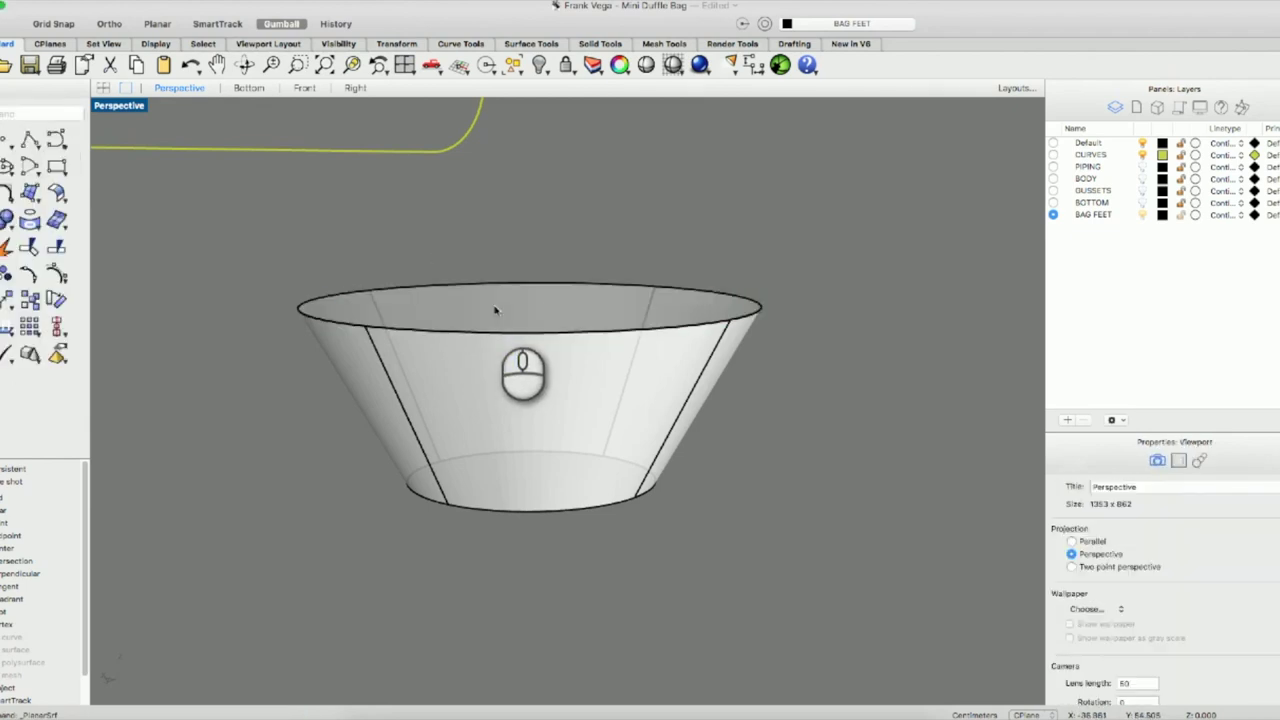
Close the narrow lower opening of the bag foot with a planar surface built from its circle curve.
{"action": "right_click", "coordinate": [530, 478]}
{"action": "left_click", "coordinate": [476, 527]}
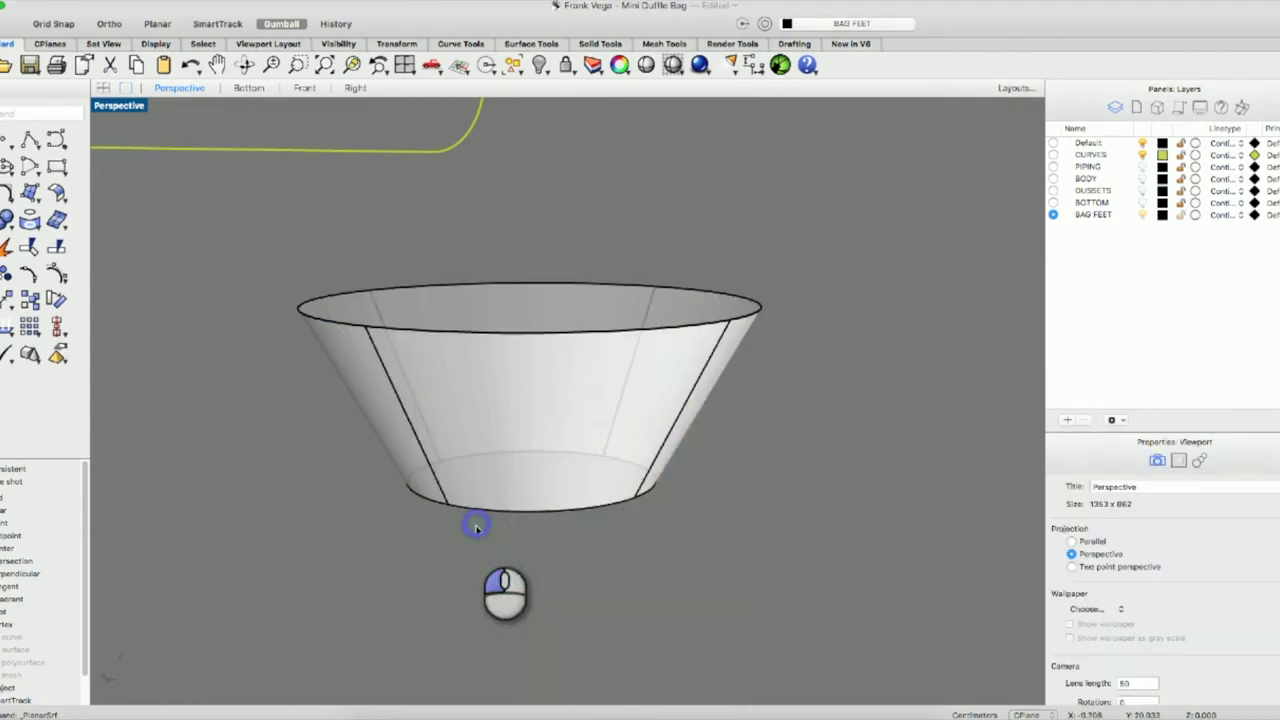
{"action": "right_click", "coordinate": [310, 243]}
{"action": "left_click", "coordinate": [330, 249]}
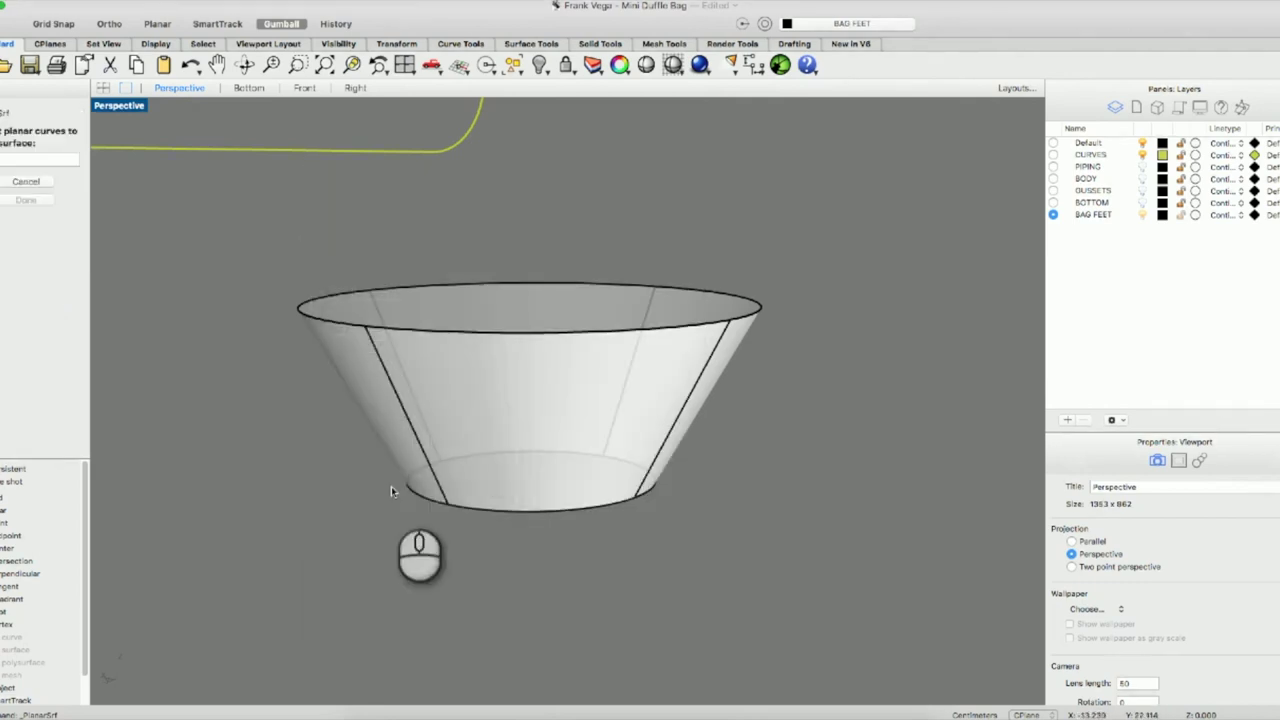
{"action": "left_click", "coordinate": [457, 500]}
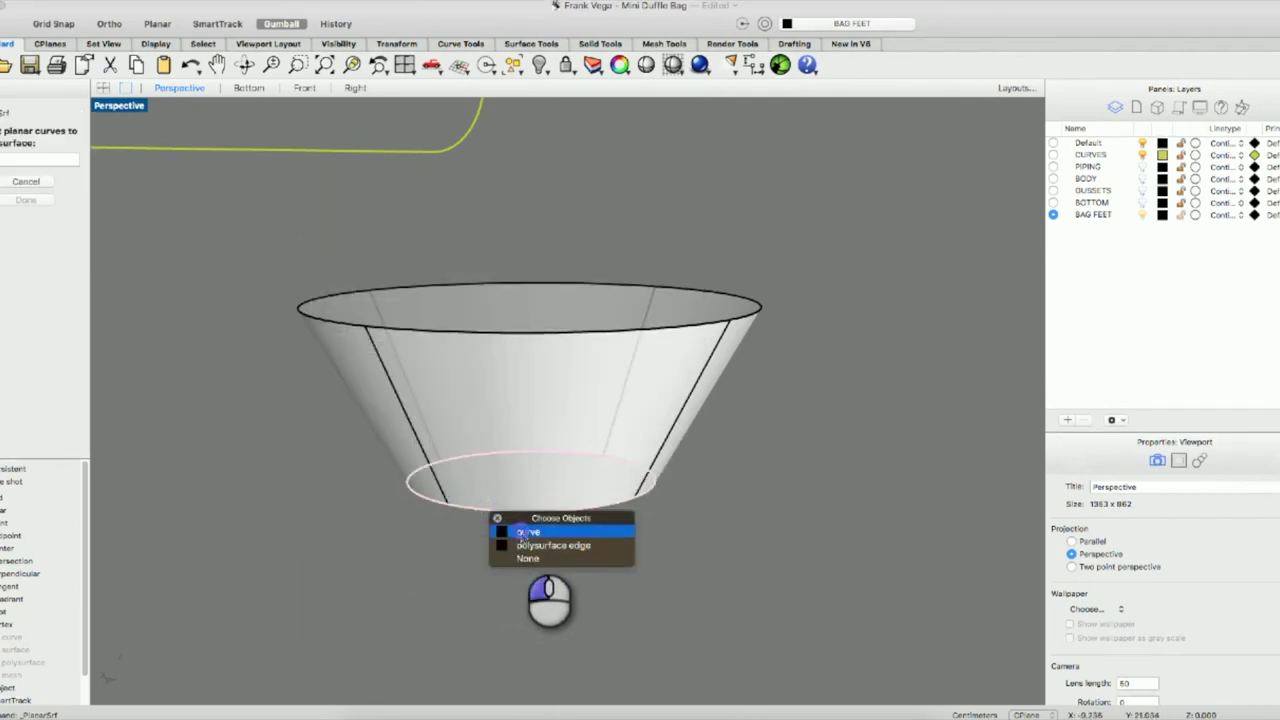
{"action": "left_click", "coordinate": [523, 533]}
{"action": "right_click", "coordinate": [521, 537]}
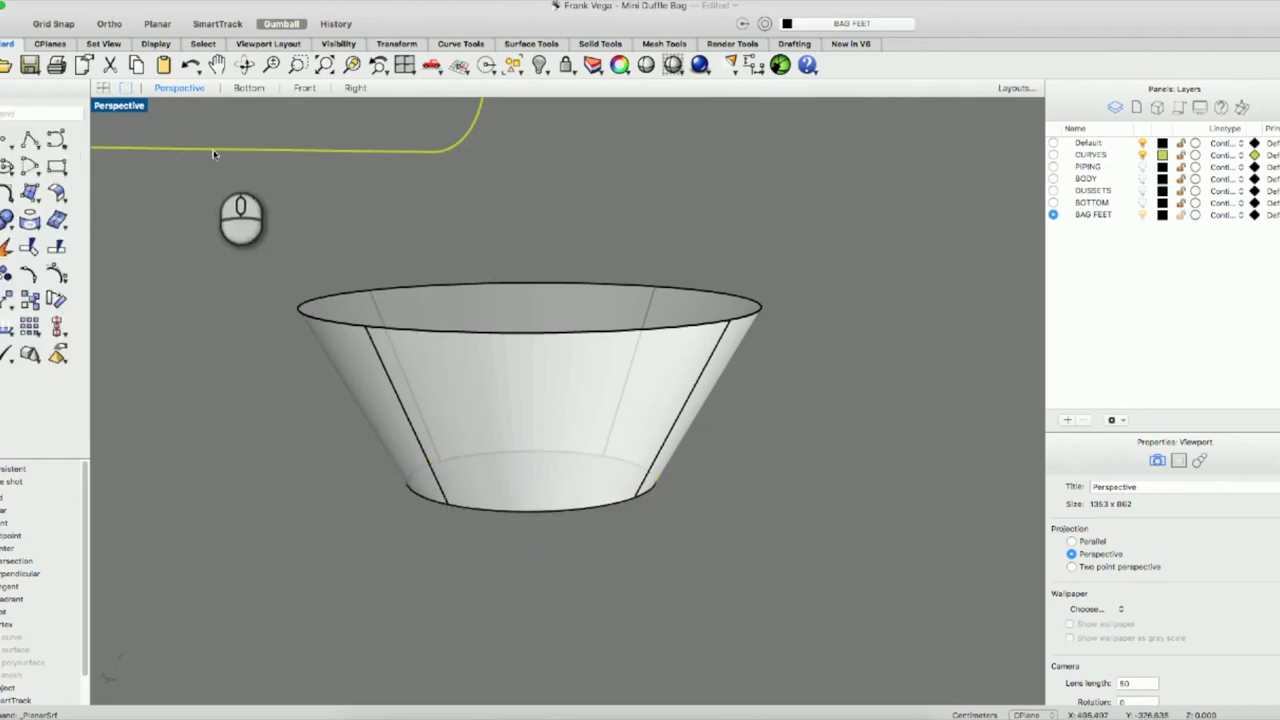
{"action": "left_click", "coordinate": [527, 44]}
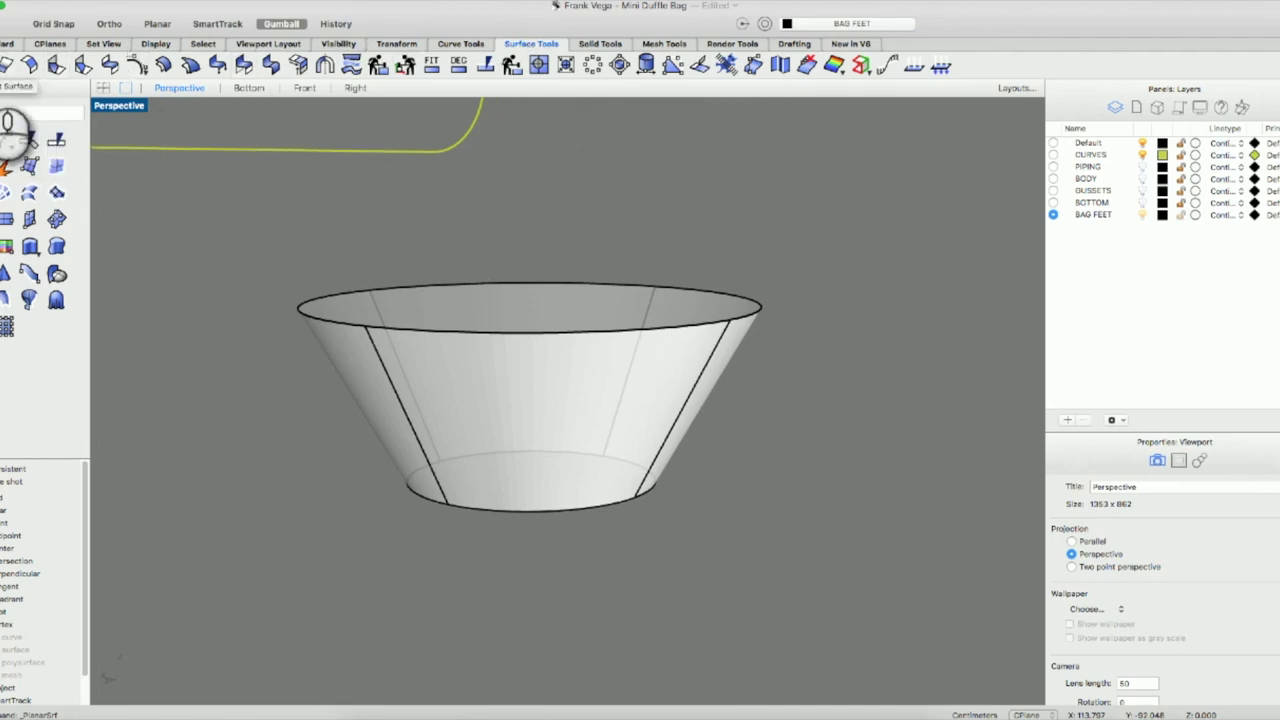
{"action": "left_click", "coordinate": [12, 130]}
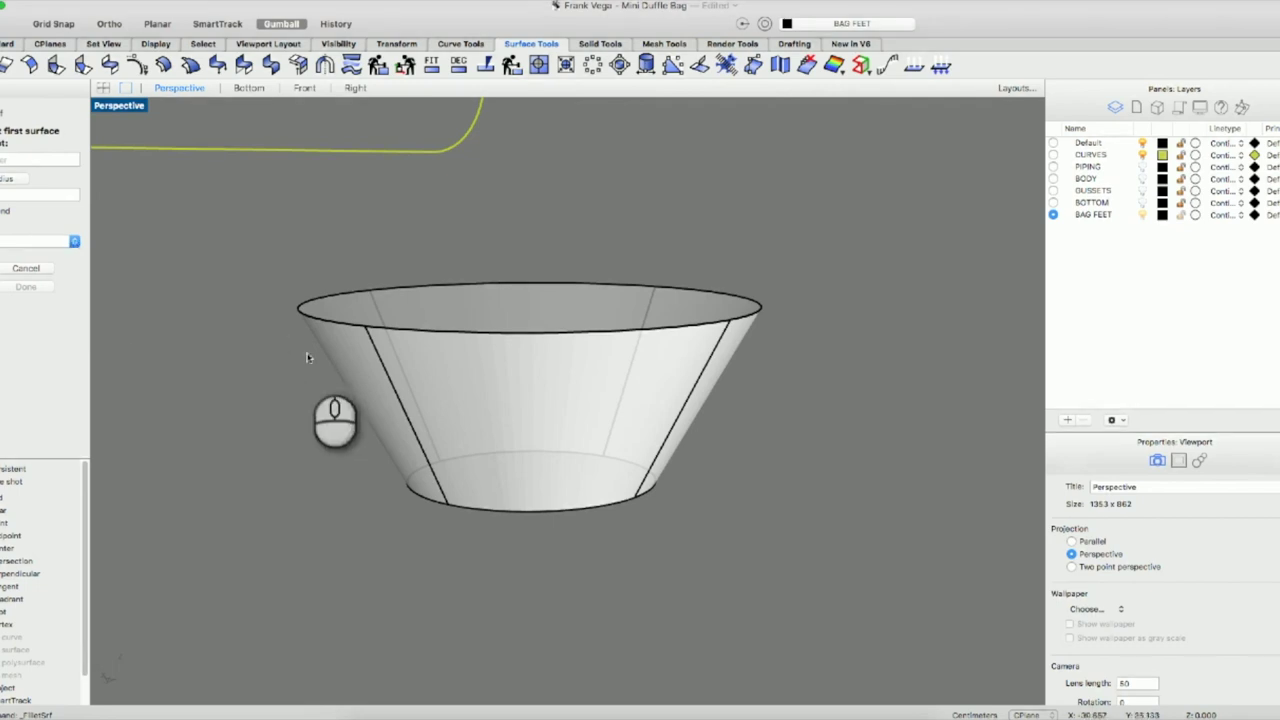
{"action": "left_click", "coordinate": [443, 342]}
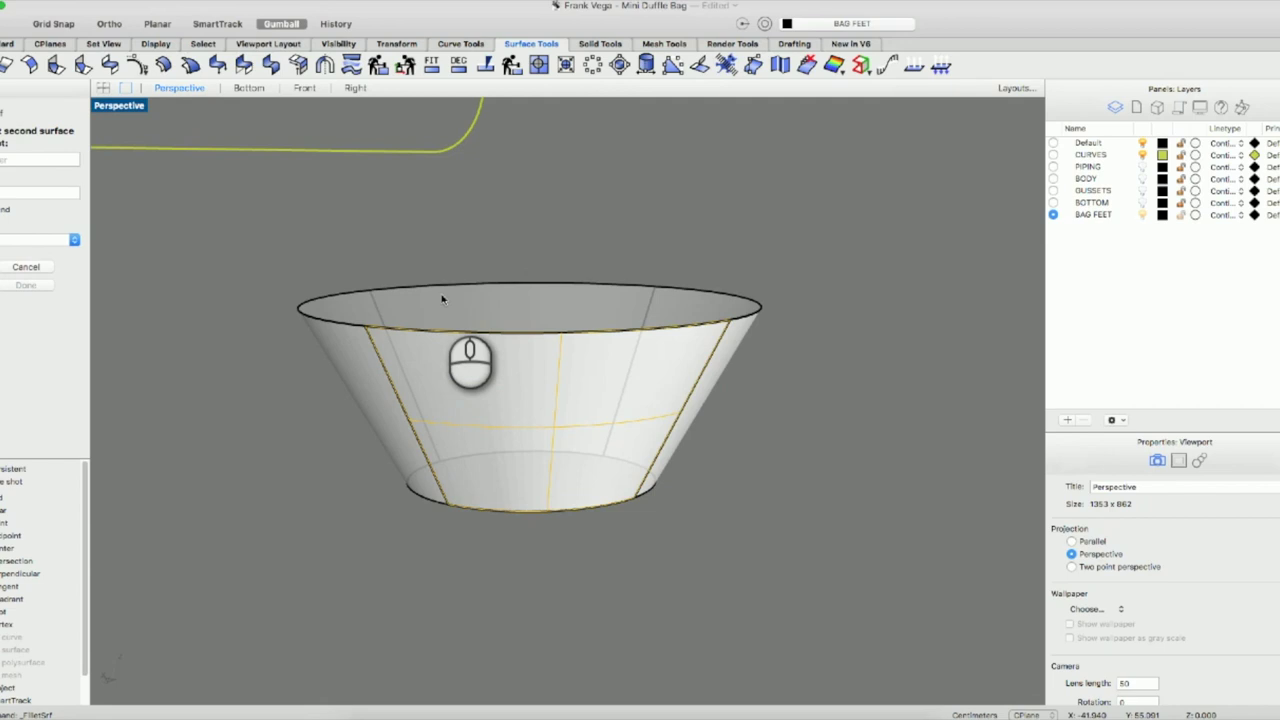
{"action": "key", "text": "Escape"}
{"action": "key", "text": "Escape"}
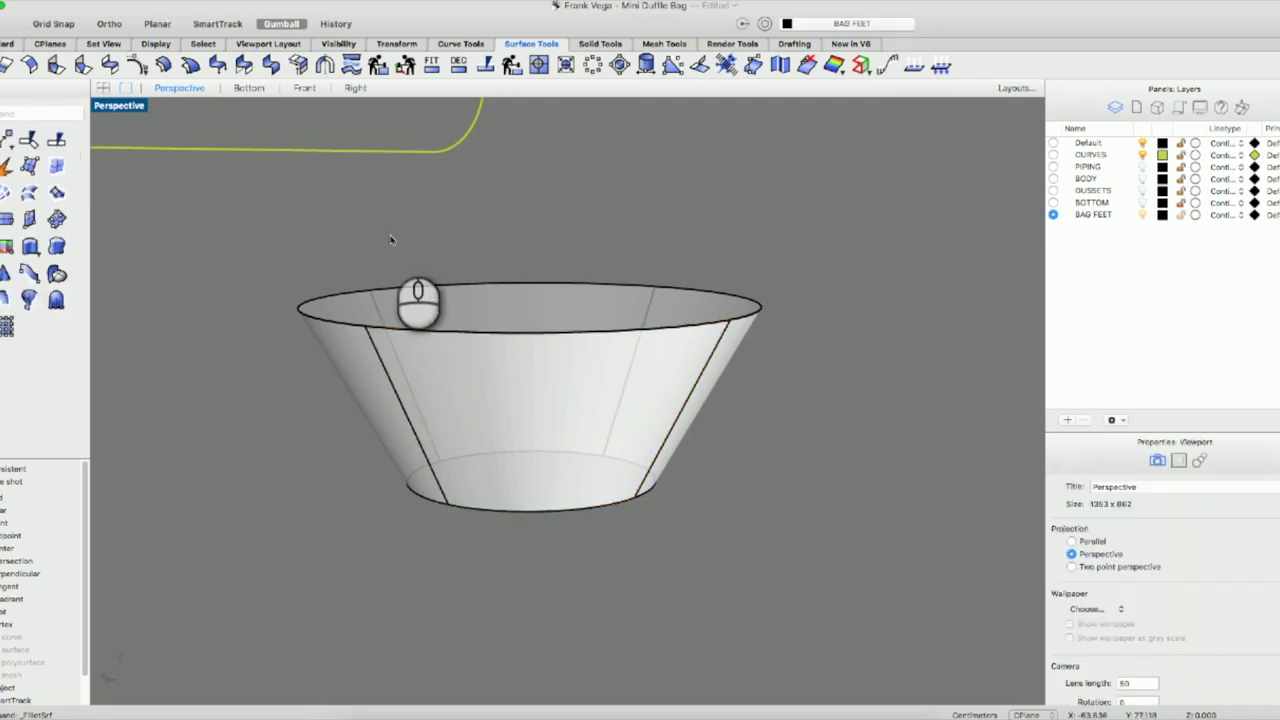
Try to move everything of the bag foot except the swept polysurface to the CURVES layer, then undo the layer change.
{"action": "left_click", "coordinate": [607, 383]}
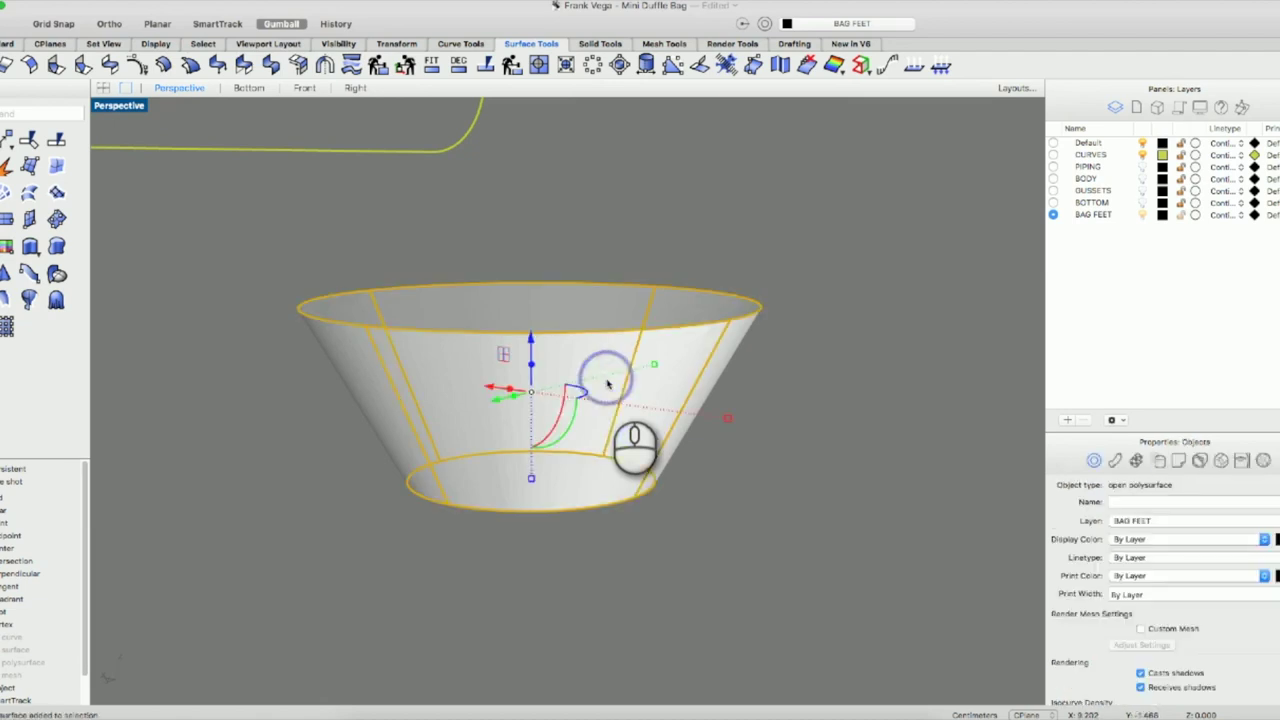
{"action": "left_click", "coordinate": [252, 250]}
{"action": "left_click_drag", "start_coordinate": [846, 595], "coordinate": [695, 505]}
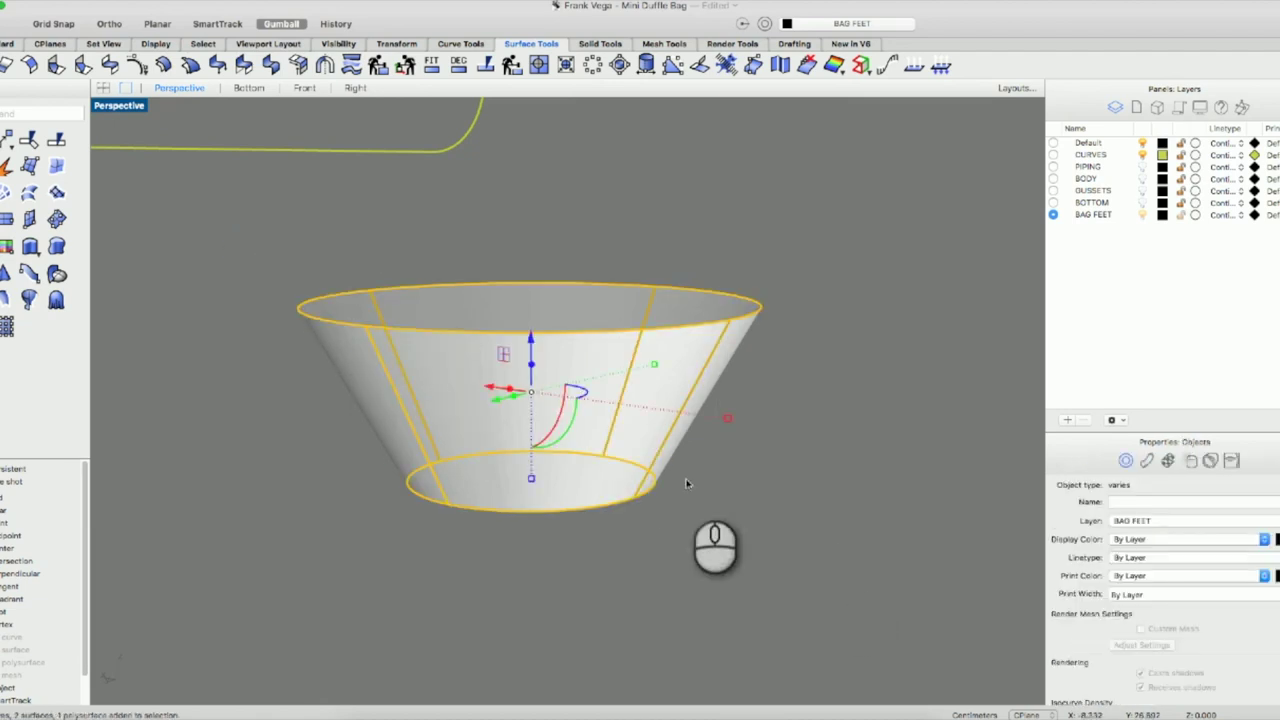
{"action": "left_click", "coordinate": [603, 367], "text": "super"}
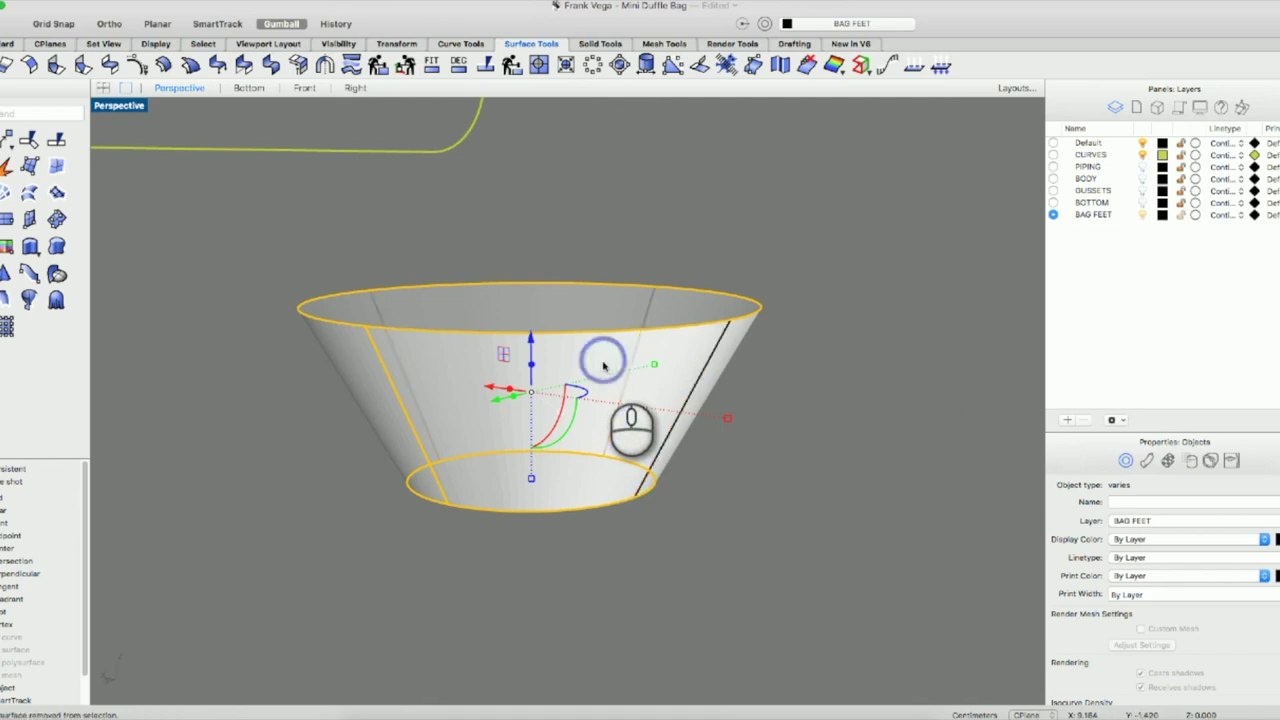
{"action": "right_click", "coordinate": [1094, 160]}
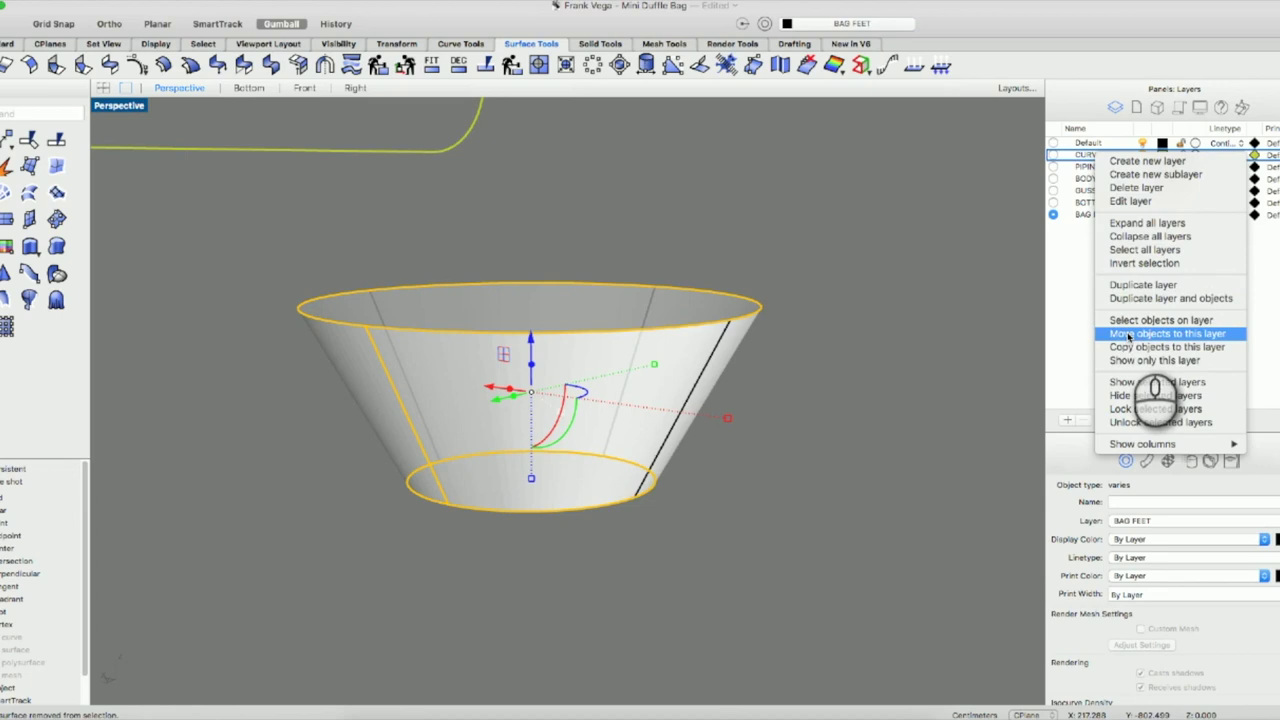
{"action": "left_click", "coordinate": [1128, 334]}
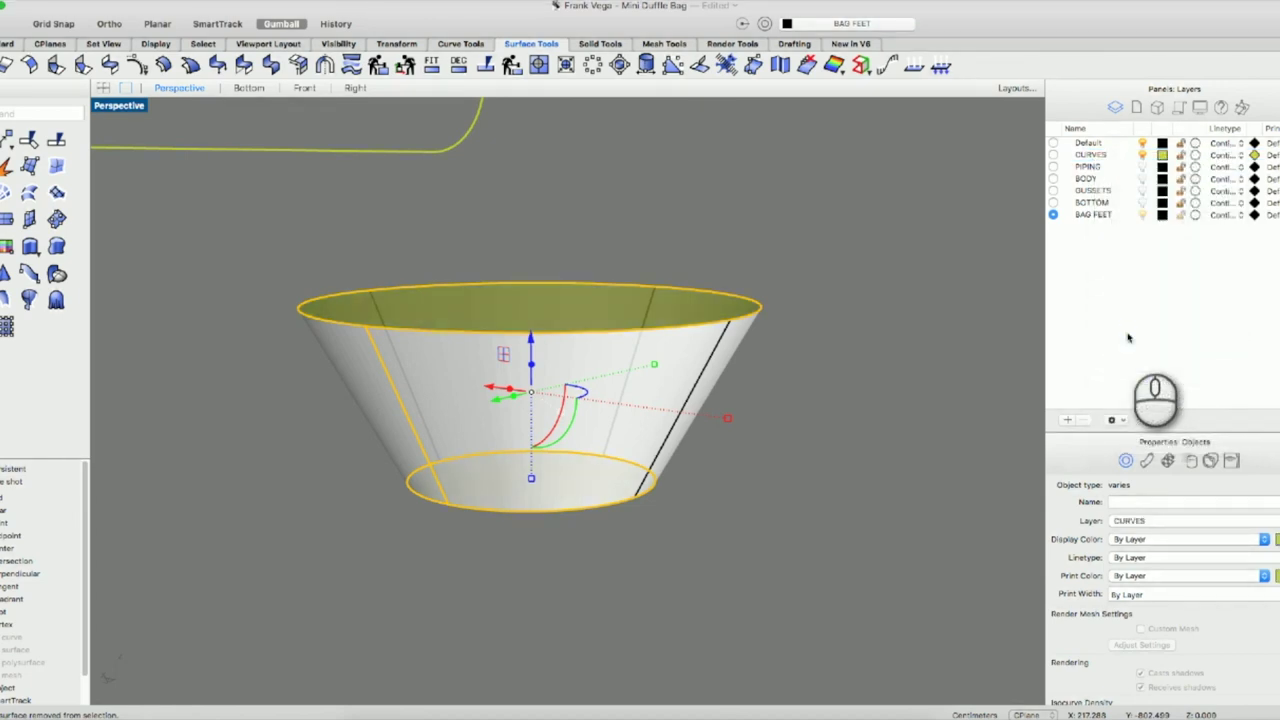
{"action": "left_click", "coordinate": [963, 316]}
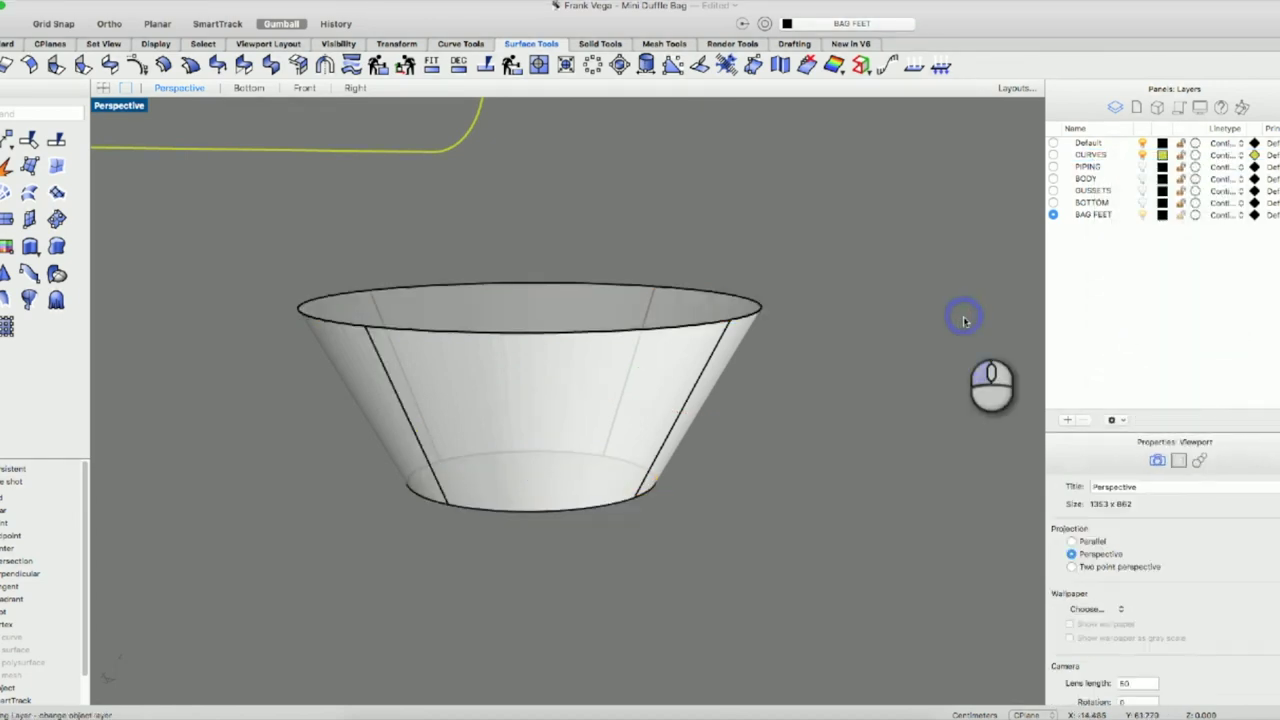
{"action": "left_click", "coordinate": [570, 313]}
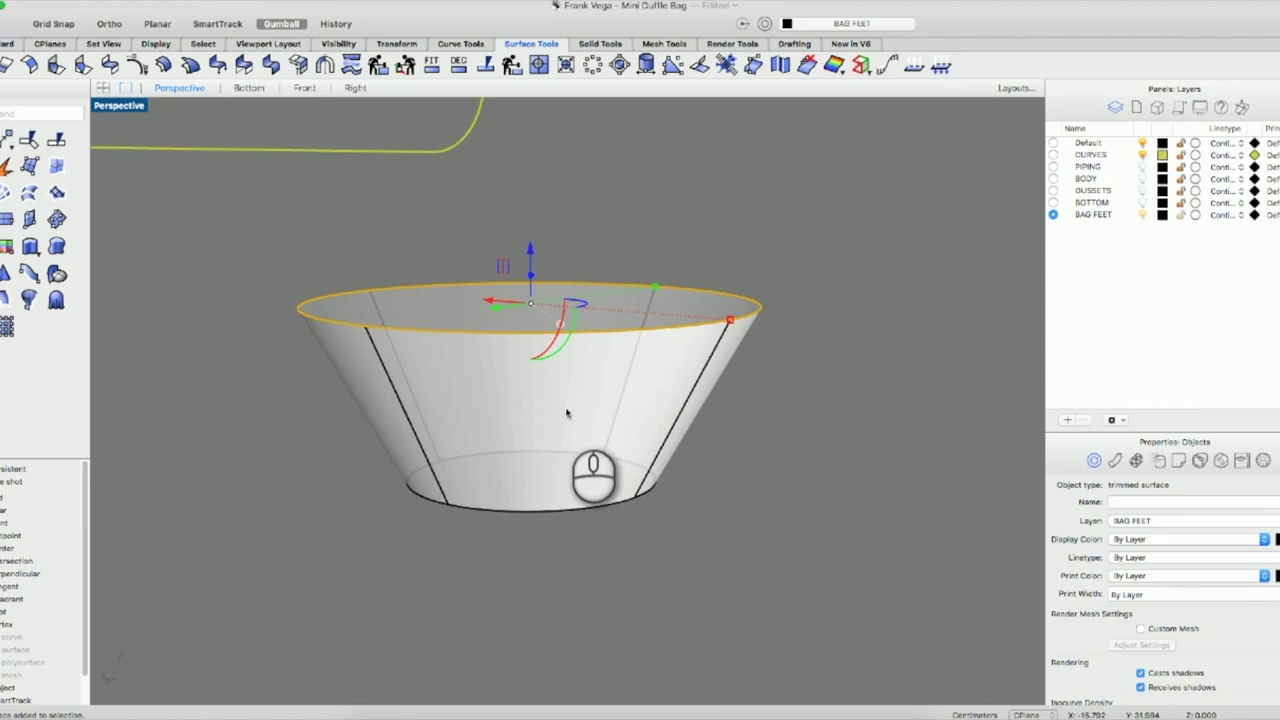
{"action": "left_click", "coordinate": [1143, 143]}
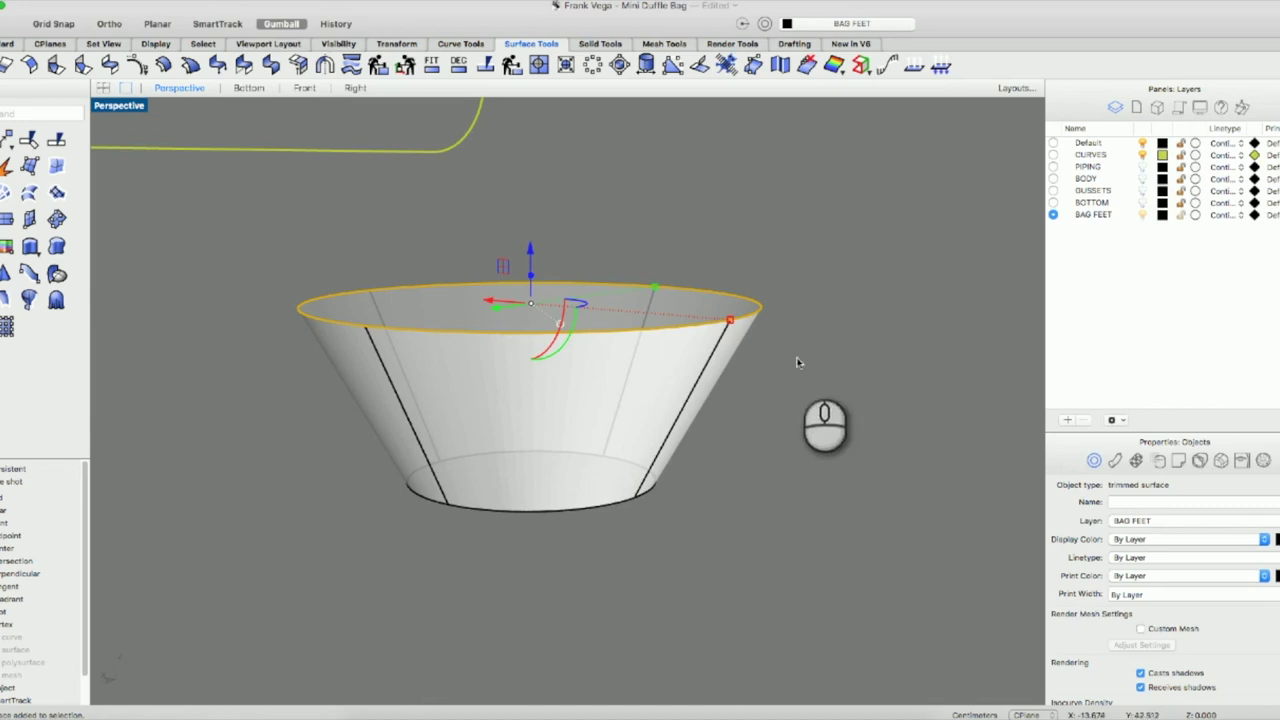
{"action": "left_click", "coordinate": [891, 343]}
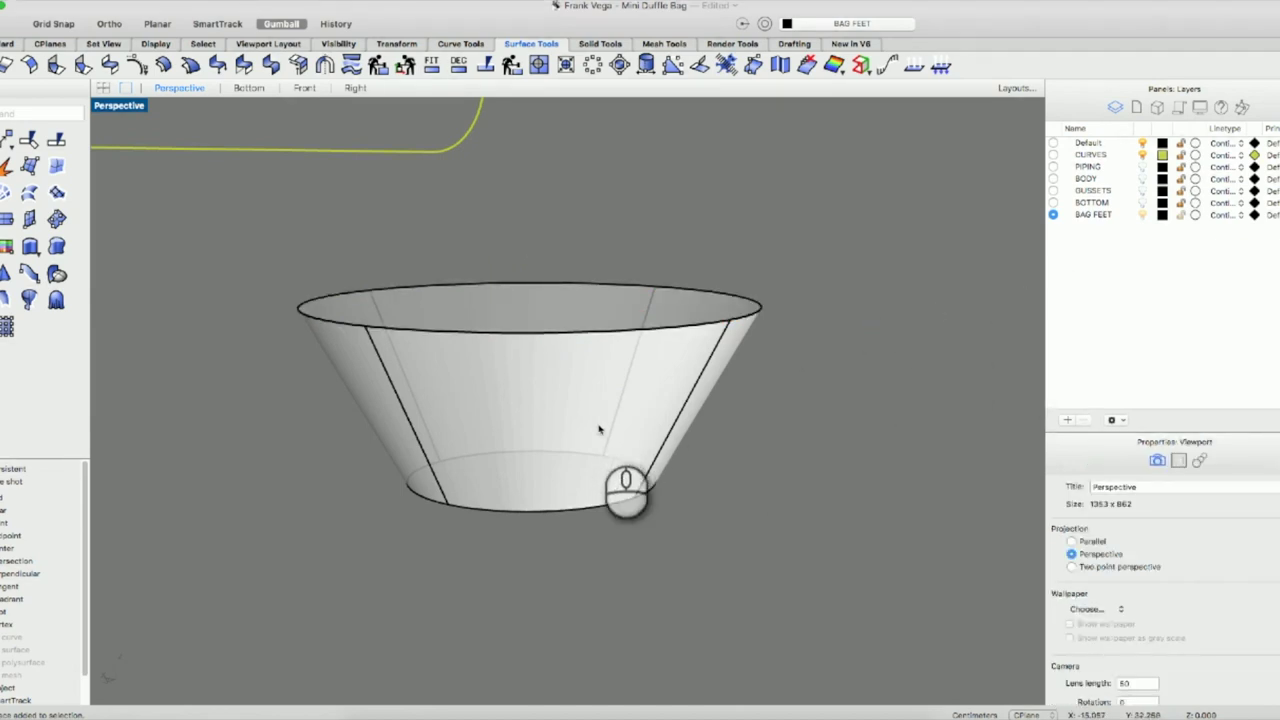
Show the Perspective view in Wireframe and move the wide upper circle curve of the bag foot to the CURVES layer.
{"action": "right_click", "coordinate": [680, 333]}
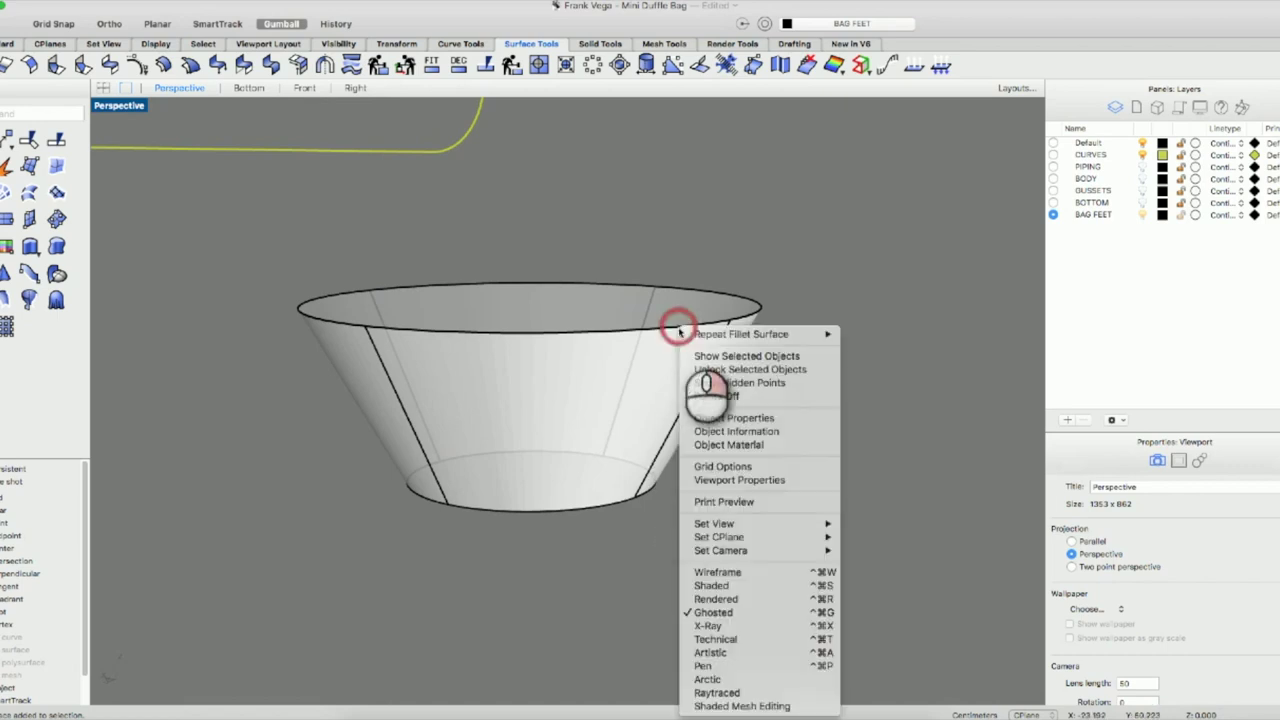
{"action": "left_click", "coordinate": [727, 573]}
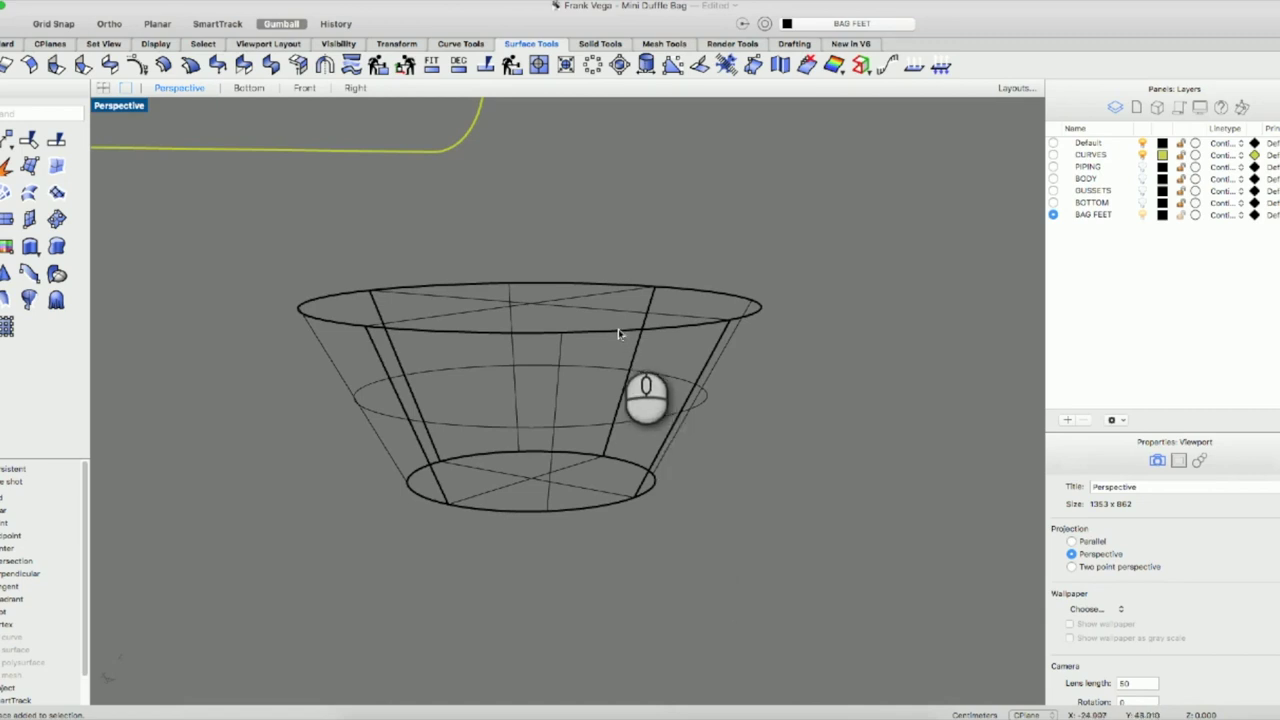
{"action": "left_click", "coordinate": [618, 333]}
{"action": "left_click", "coordinate": [660, 347]}
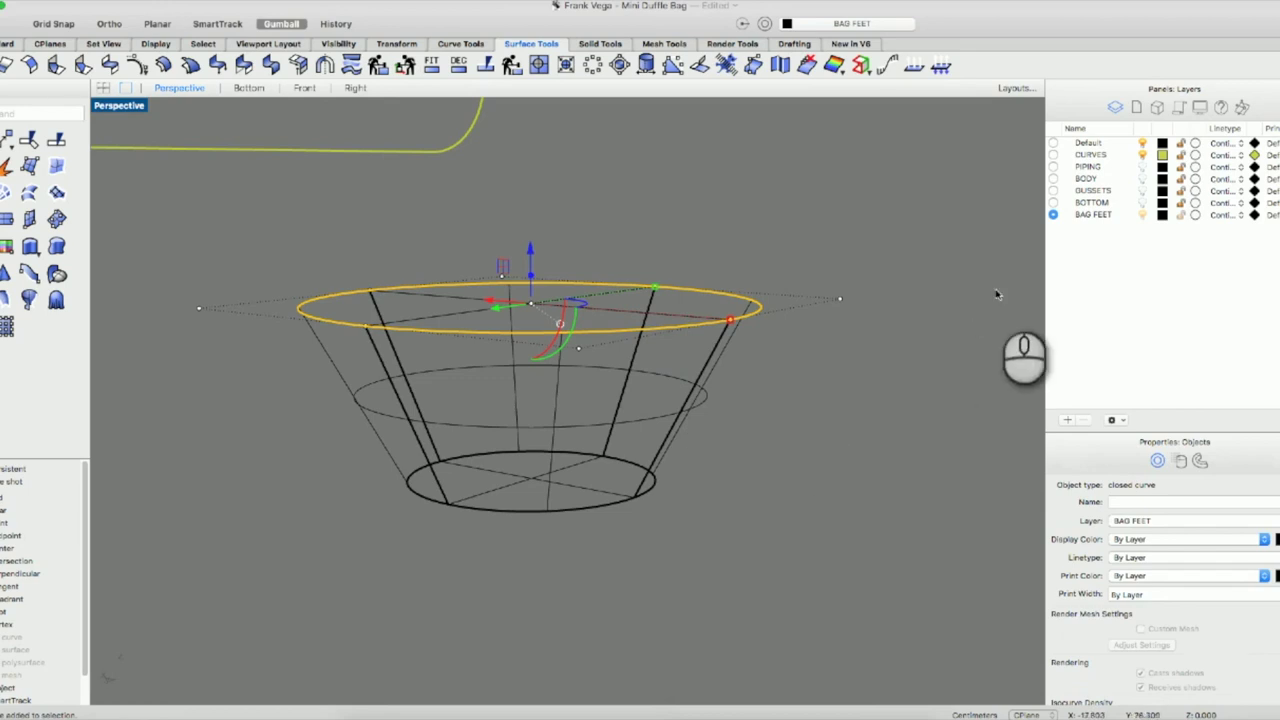
{"action": "left_click", "coordinate": [1097, 156]}
{"action": "right_click", "coordinate": [1097, 156]}
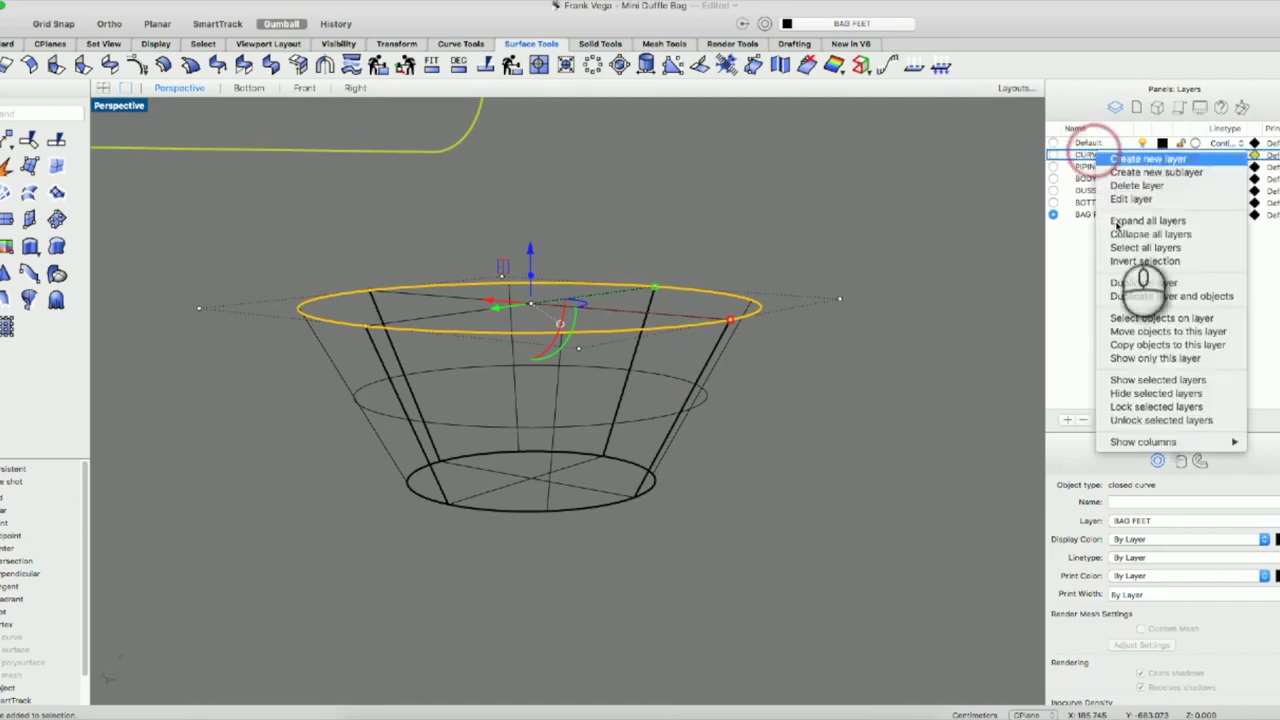
{"action": "left_click", "coordinate": [1150, 331]}
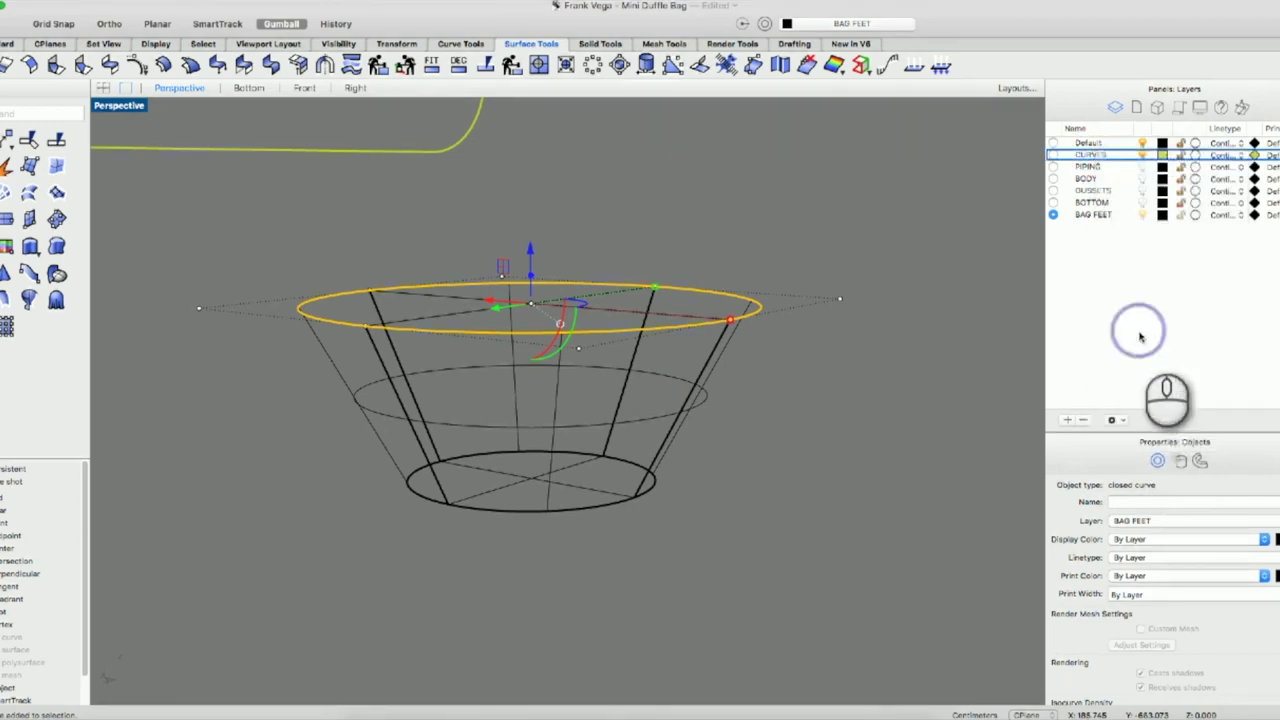
Move the narrow lower circle curve of the bag foot to the CURVES layer.
{"action": "left_click", "coordinate": [612, 508]}
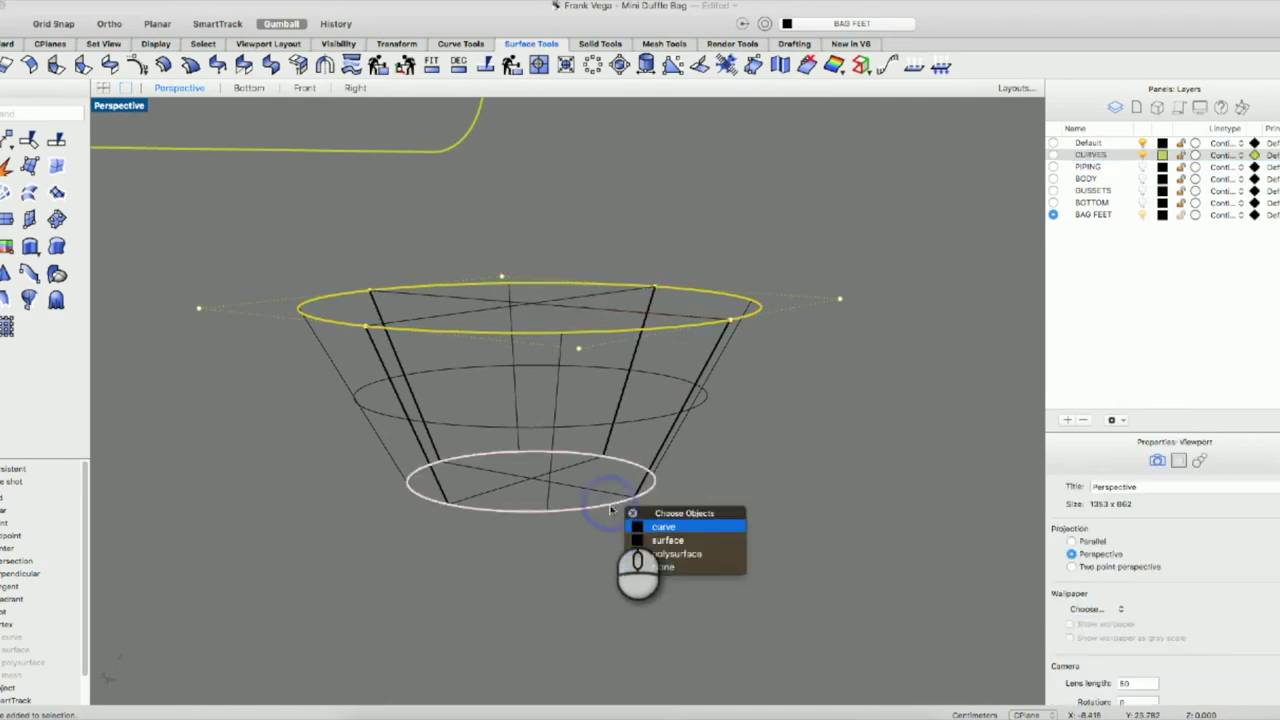
{"action": "left_click", "coordinate": [659, 527]}
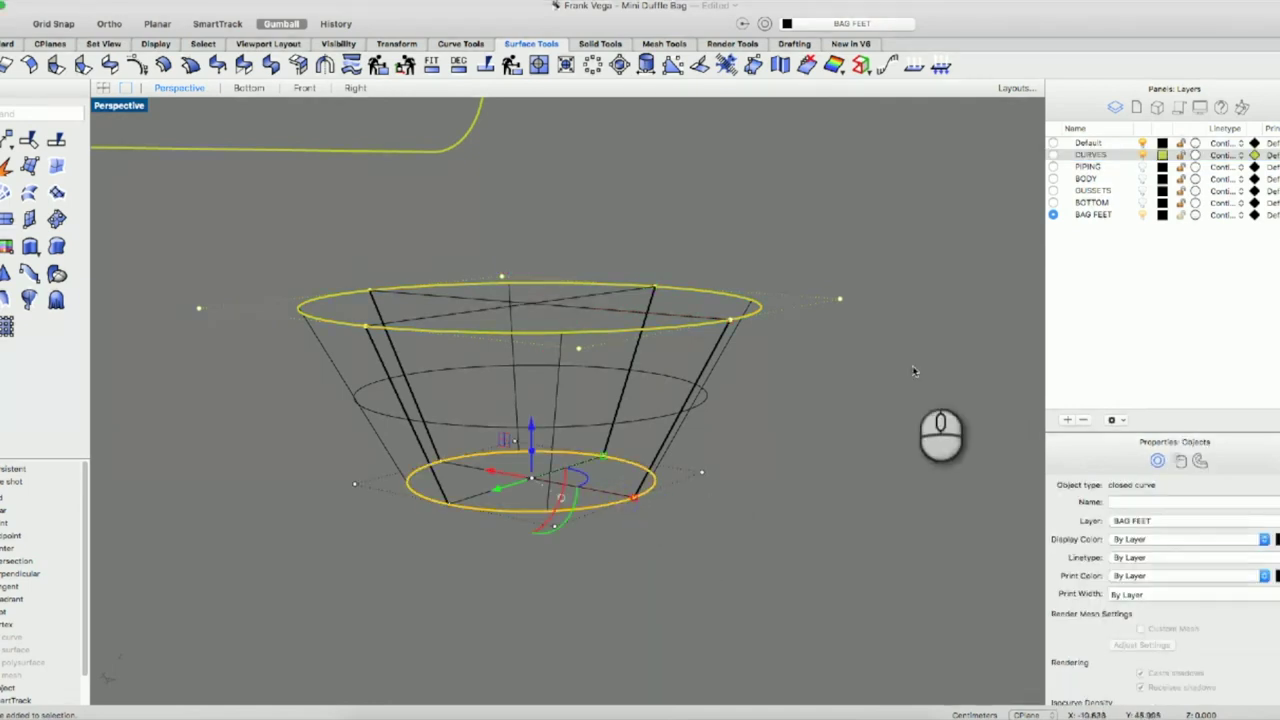
{"action": "right_click", "coordinate": [1085, 157]}
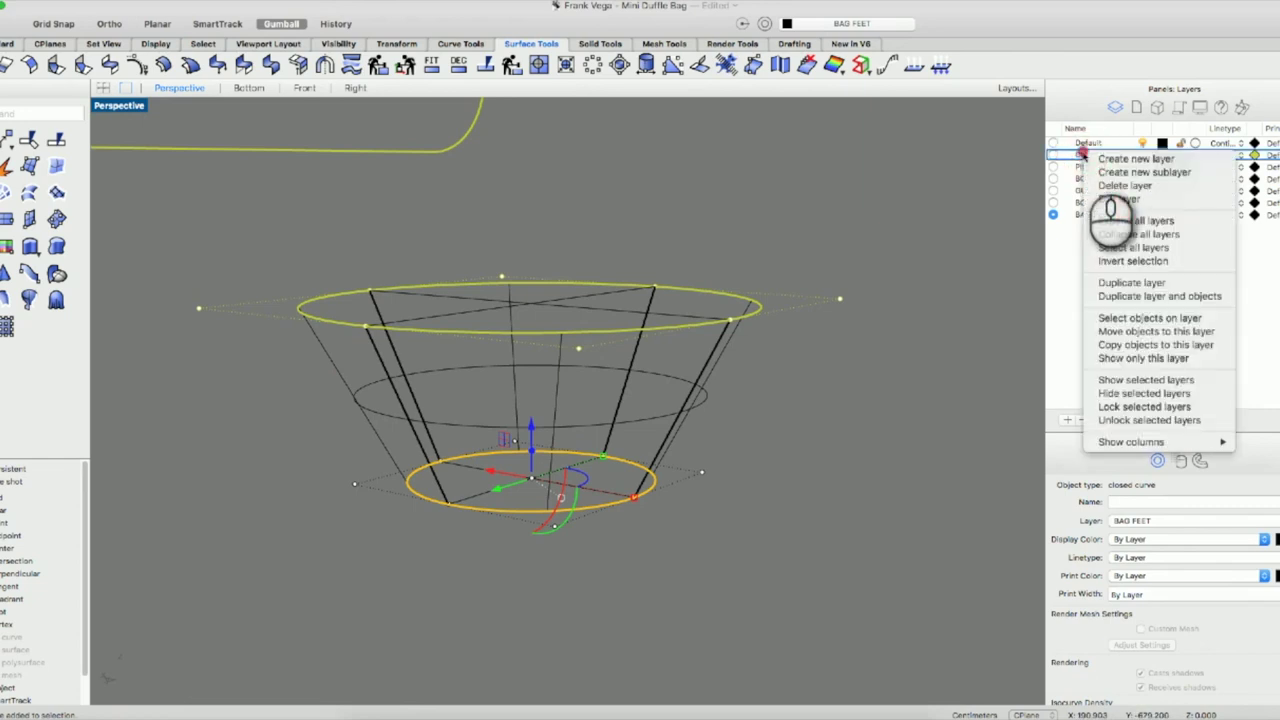
{"action": "left_click", "coordinate": [1124, 331]}
{"action": "left_click", "coordinate": [968, 362]}
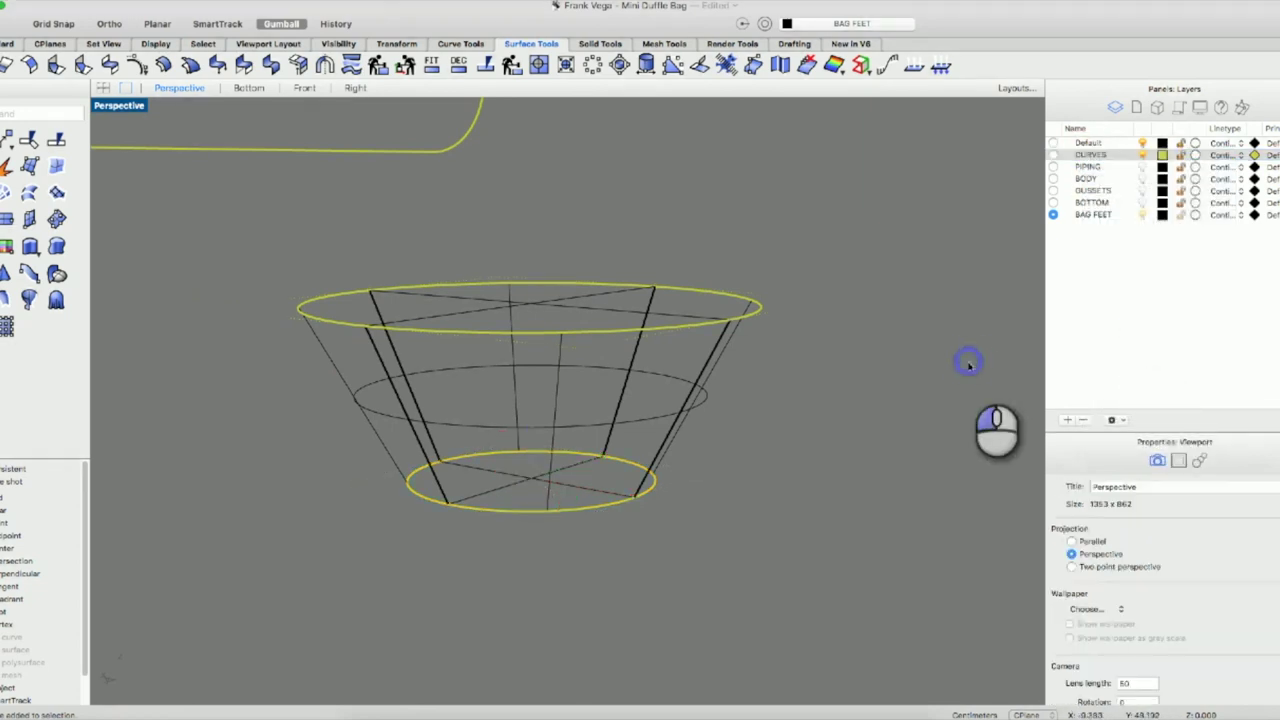
Set the Perspective view to Shaded and hide the isocurves of the bag foot's tapered side polysurface.
{"action": "left_click", "coordinate": [701, 376]}
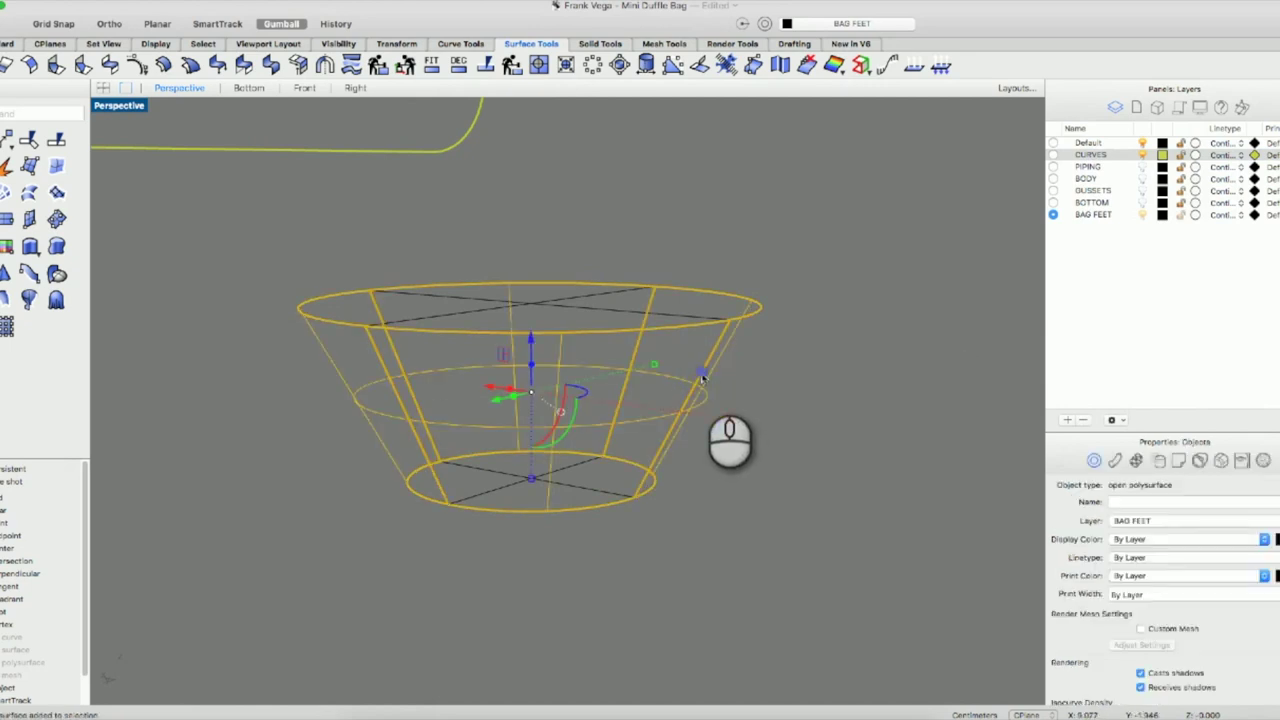
{"action": "right_click", "coordinate": [987, 246]}
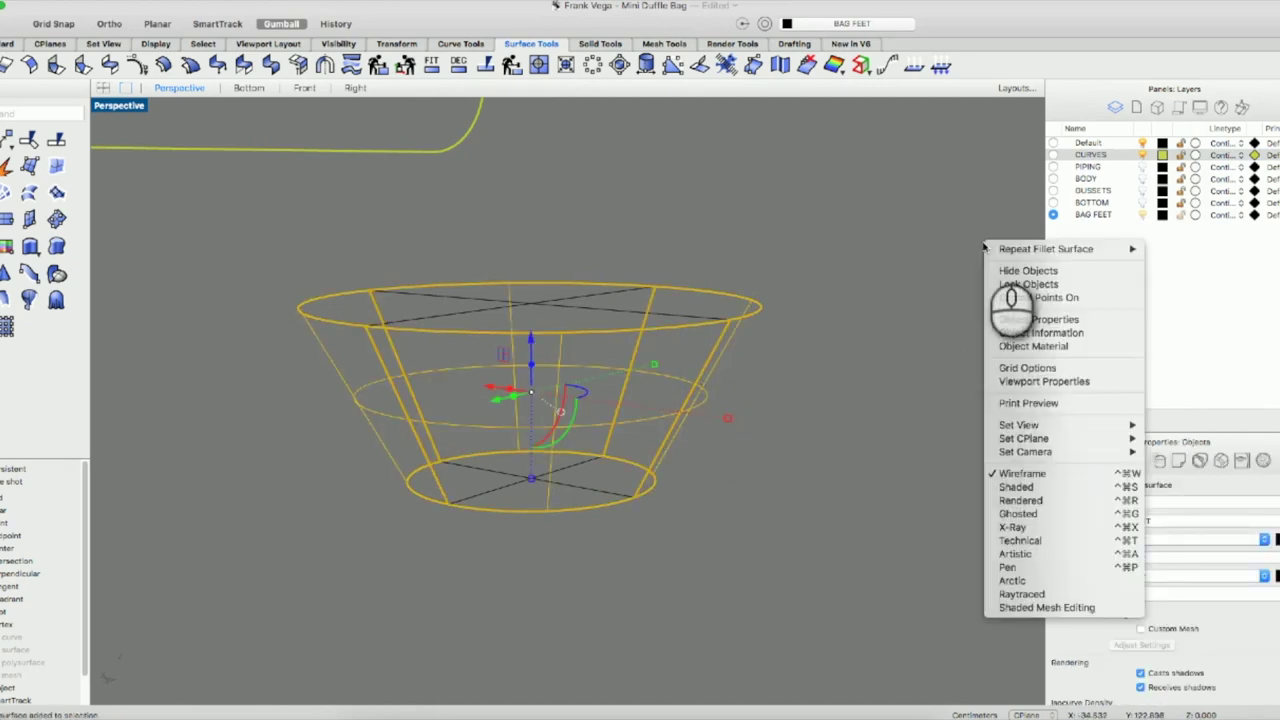
{"action": "left_click", "coordinate": [1037, 487]}
{"action": "mouse_move", "coordinate": [809, 502]}
{"action": "right_mouse_down"}
{"action": "mouse_move", "coordinate": [726, 528]}
{"action": "mouse_move", "coordinate": [723, 566]}
{"action": "mouse_move", "coordinate": [697, 371]}
{"action": "mouse_move", "coordinate": [657, 457]}
{"action": "mouse_move", "coordinate": [637, 569]}
{"action": "mouse_move", "coordinate": [634, 543]}
{"action": "right_mouse_up"}
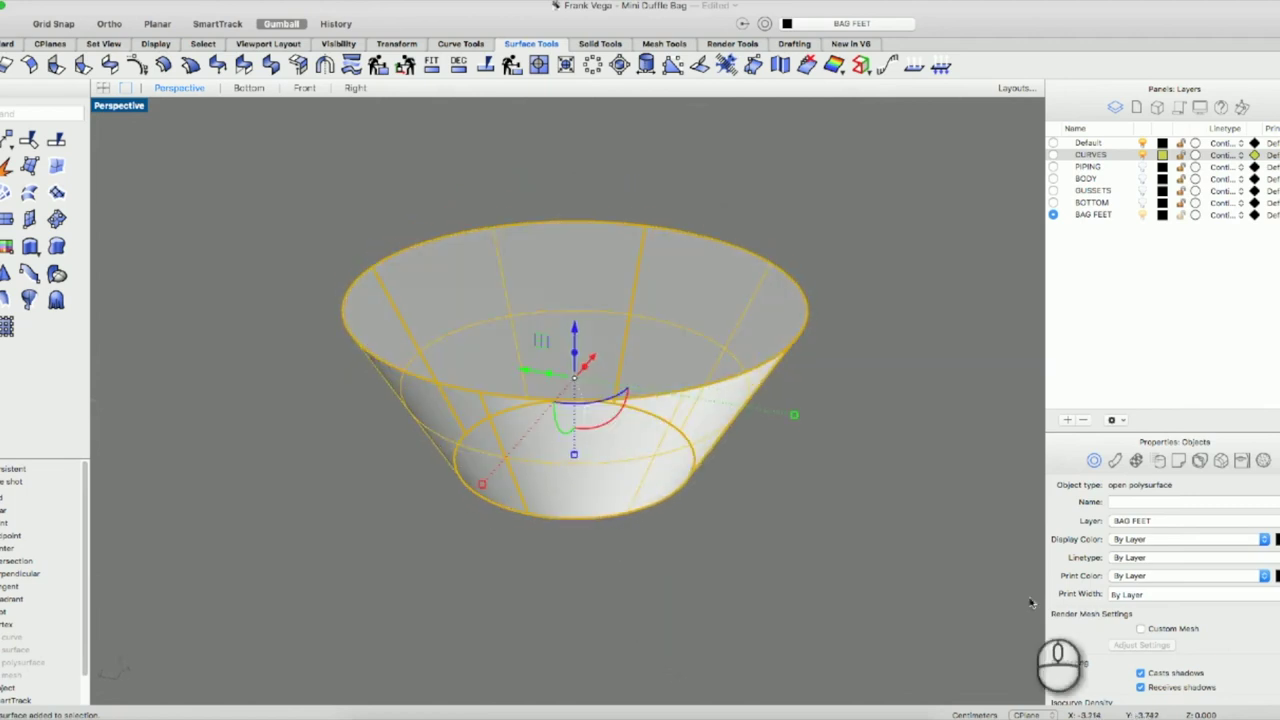
{"action": "scroll", "coordinate": [1136, 657], "scroll_direction": "down", "scroll_amount": 2}
{"action": "left_click", "coordinate": [1140, 686]}
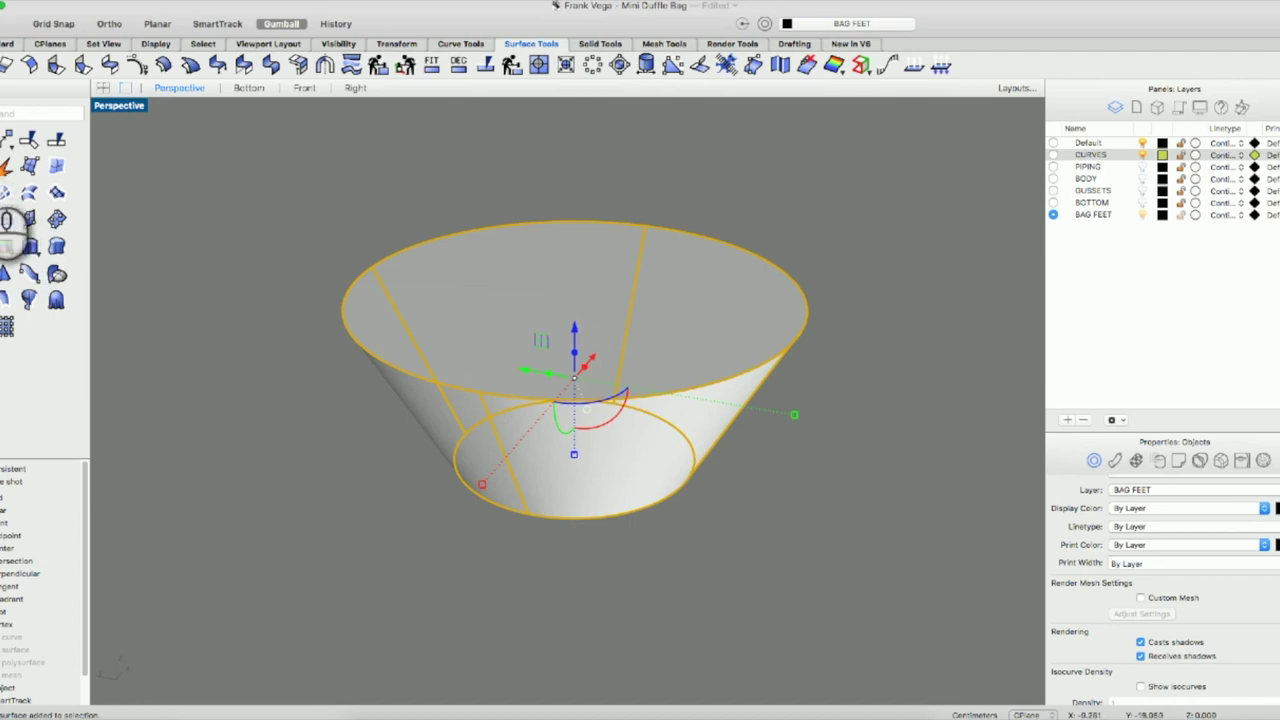
Try to join the tapered side polysurface of the bag foot with the Join command.
{"action": "left_click", "coordinate": [8, 218]}
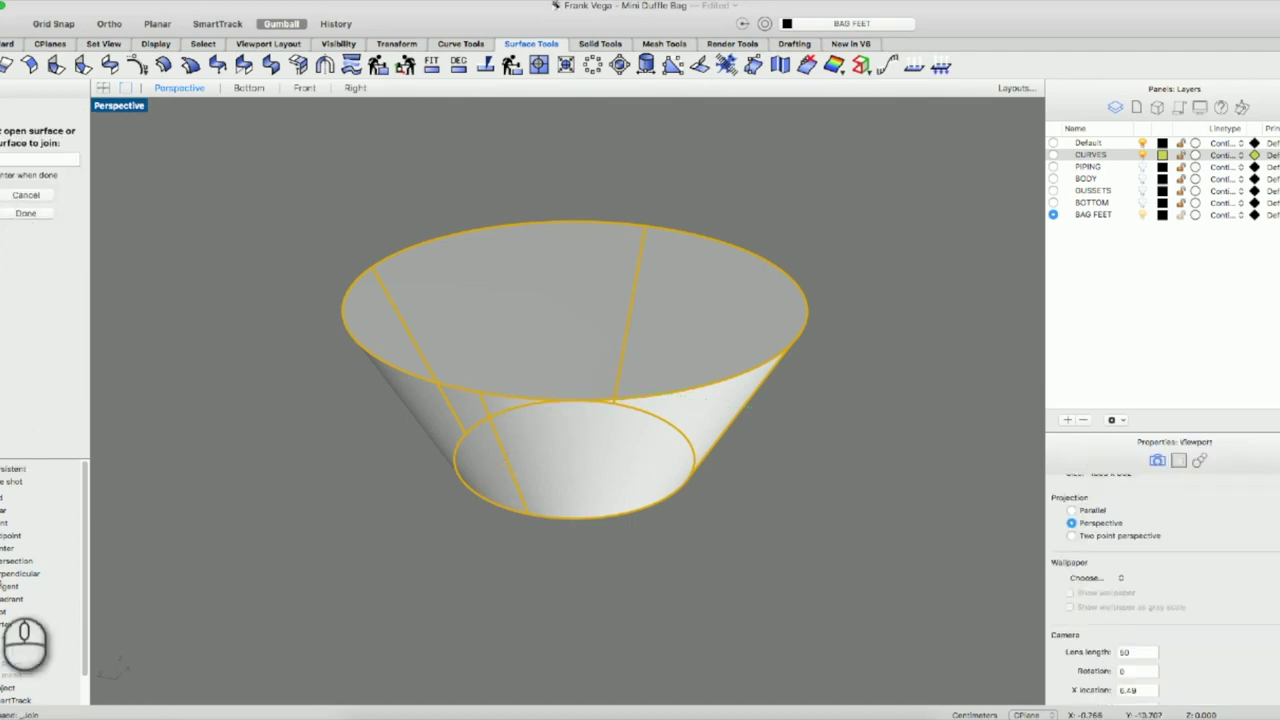
{"action": "key", "text": "Return"}
{"action": "left_click", "coordinate": [305, 345]}
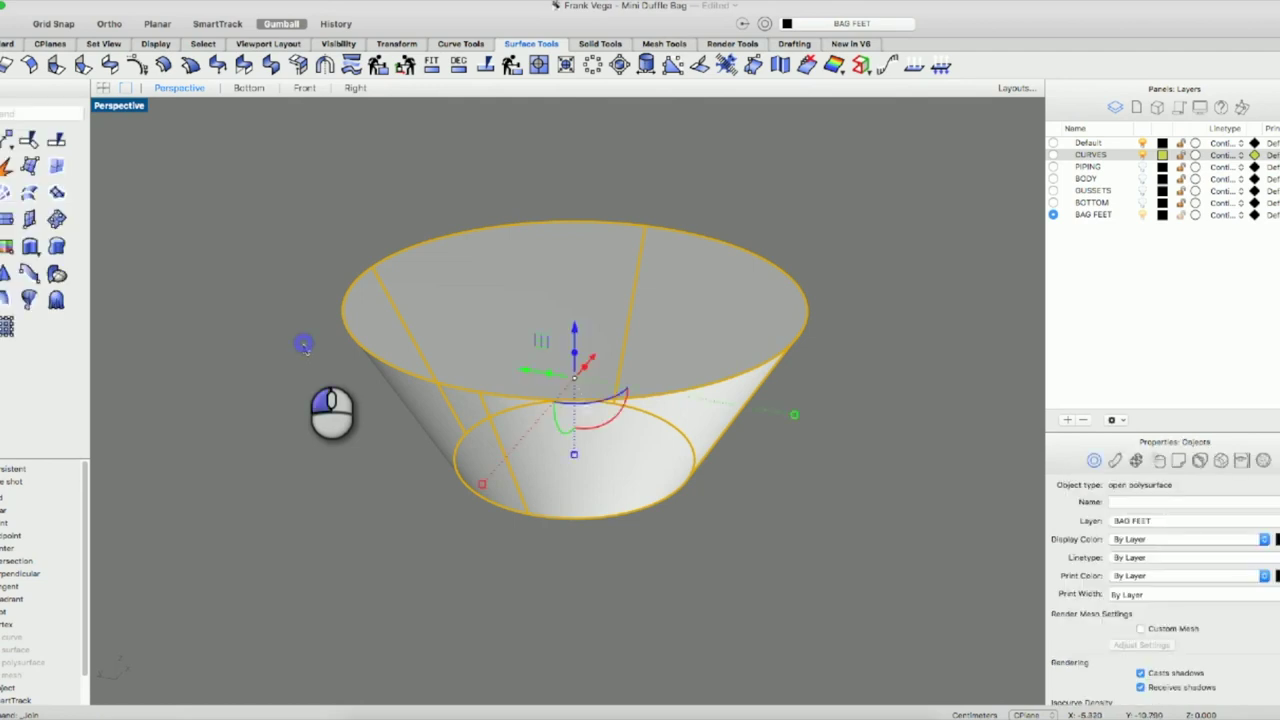
Hide the isocurves of the planar surface closing the bag foot's wide upper opening.
{"action": "left_click", "coordinate": [443, 342]}
{"action": "left_click_drag", "start_coordinate": [576, 242], "coordinate": [583, 180]}
{"action": "scroll", "coordinate": [1125, 640], "scroll_direction": "down", "scroll_amount": 2}
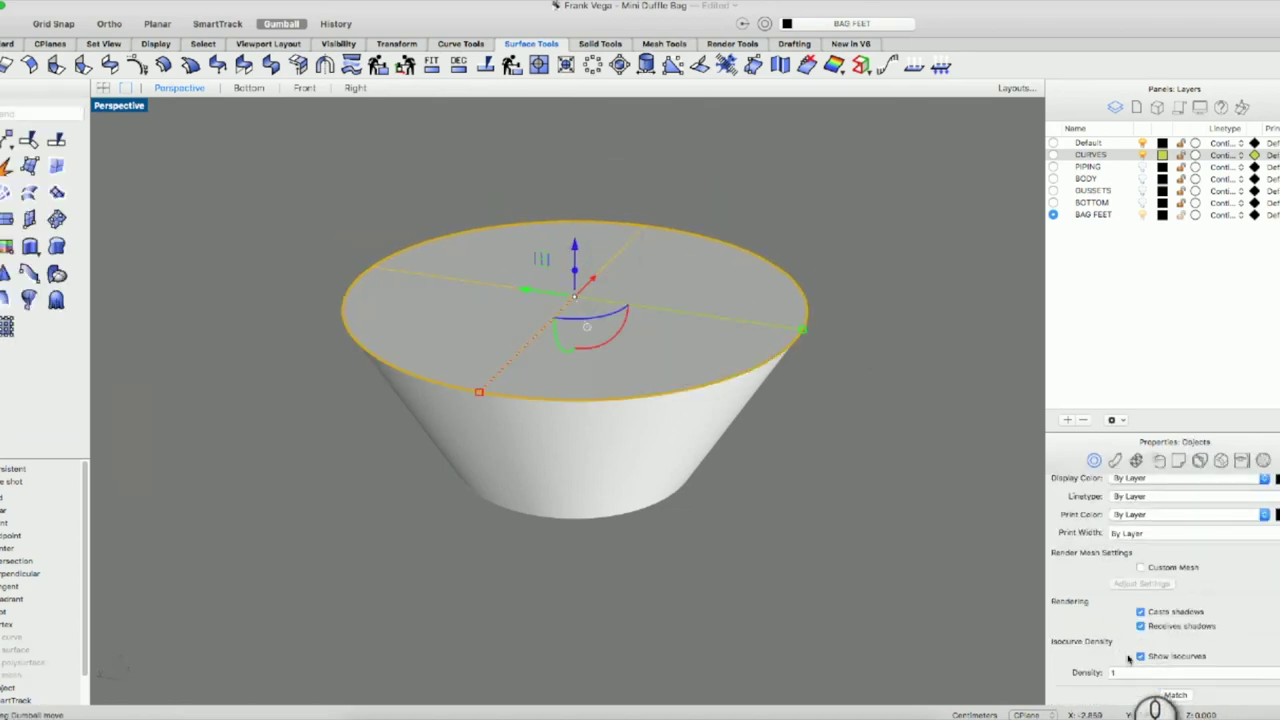
{"action": "left_click", "coordinate": [842, 540]}
Hide the isocurves of the planar surface closing the bag foot's narrow lower opening.
{"action": "left_click", "coordinate": [665, 460]}
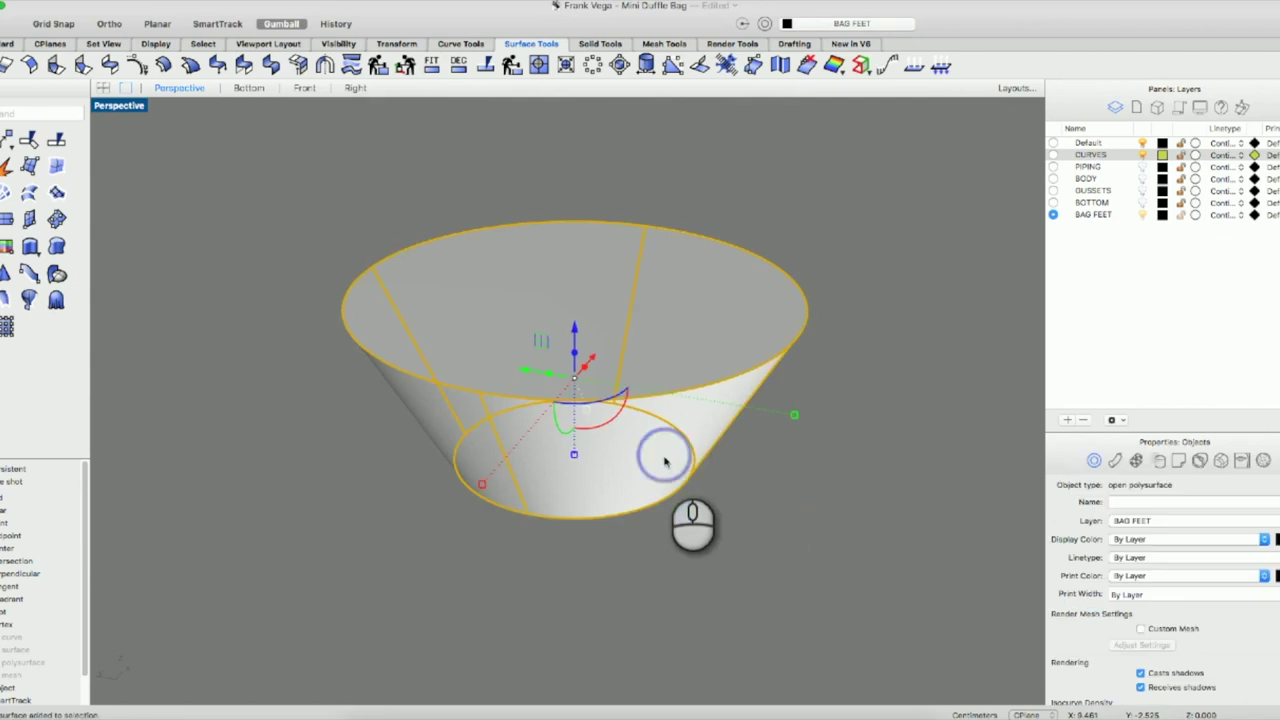
{"action": "scroll", "coordinate": [722, 568], "scroll_direction": "up", "scroll_amount": 3}
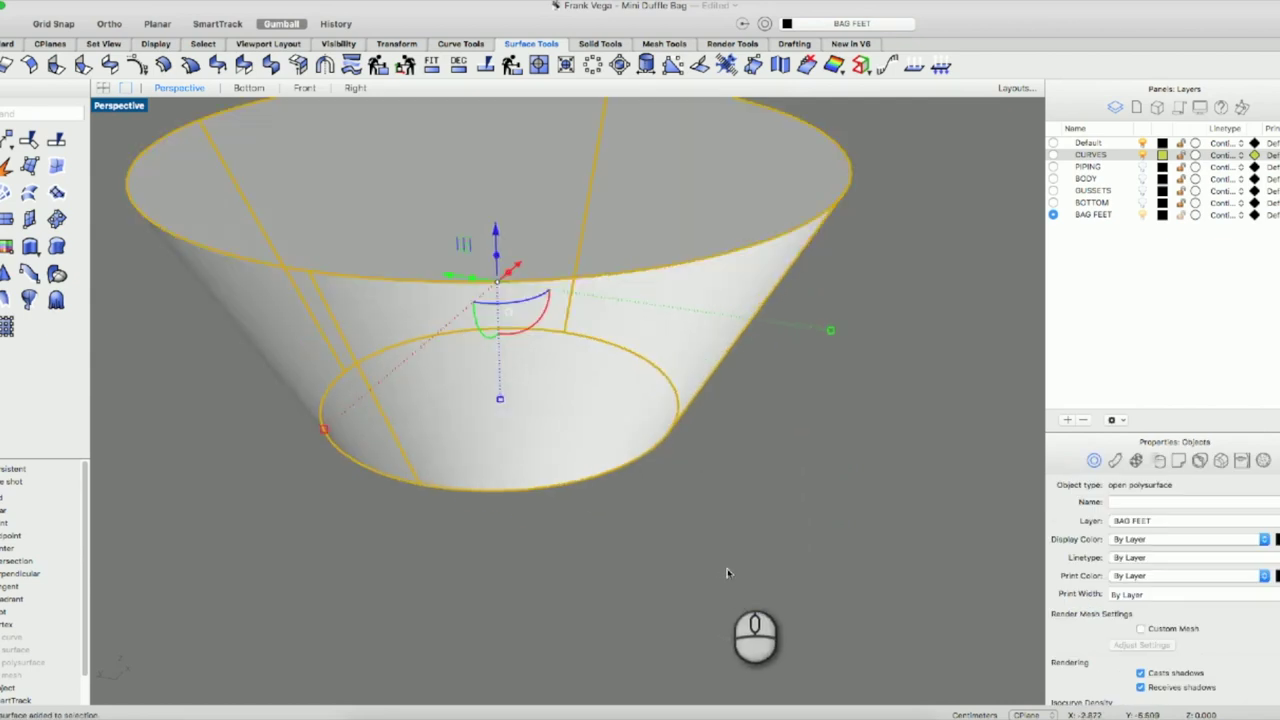
{"action": "scroll", "coordinate": [727, 573], "scroll_direction": "down", "scroll_amount": 3}
{"action": "scroll", "coordinate": [1115, 620], "scroll_direction": "down", "scroll_amount": 1}
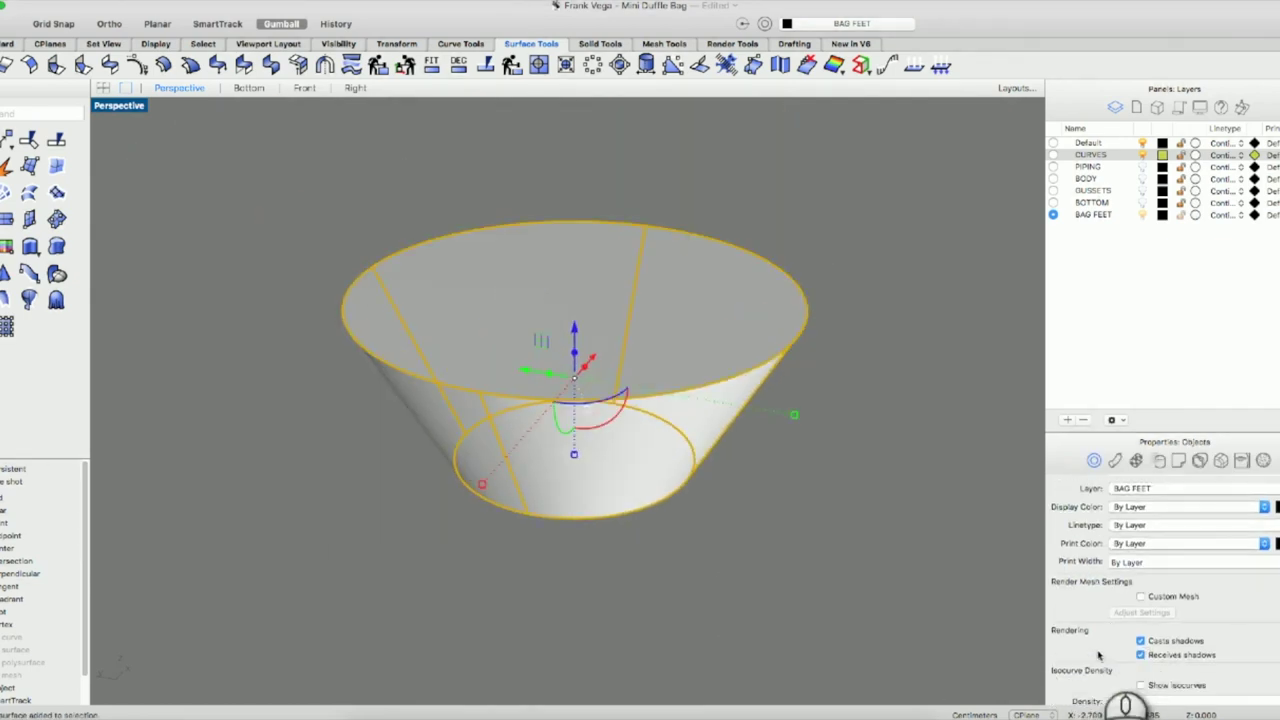
{"action": "left_click", "coordinate": [760, 513]}
{"action": "right_click", "coordinate": [618, 488]}
{"action": "left_click", "coordinate": [586, 540]}
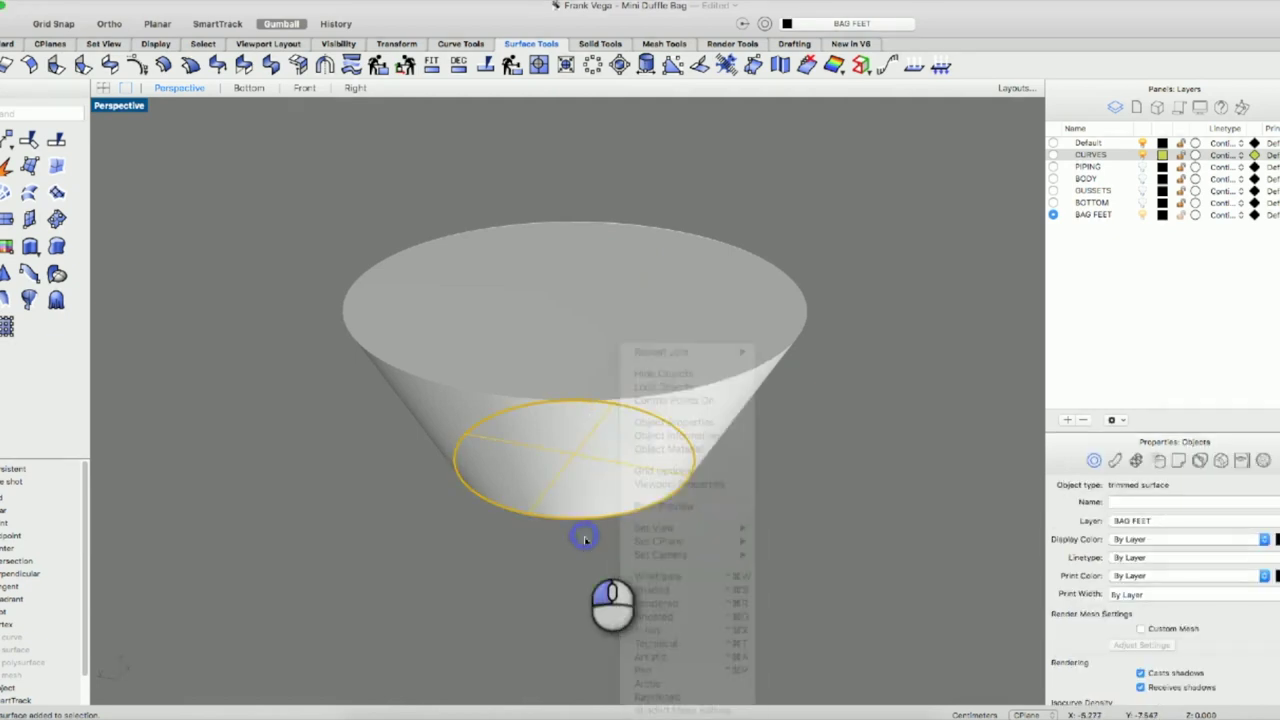
{"action": "scroll", "coordinate": [1172, 693], "scroll_direction": "down", "scroll_amount": 2}
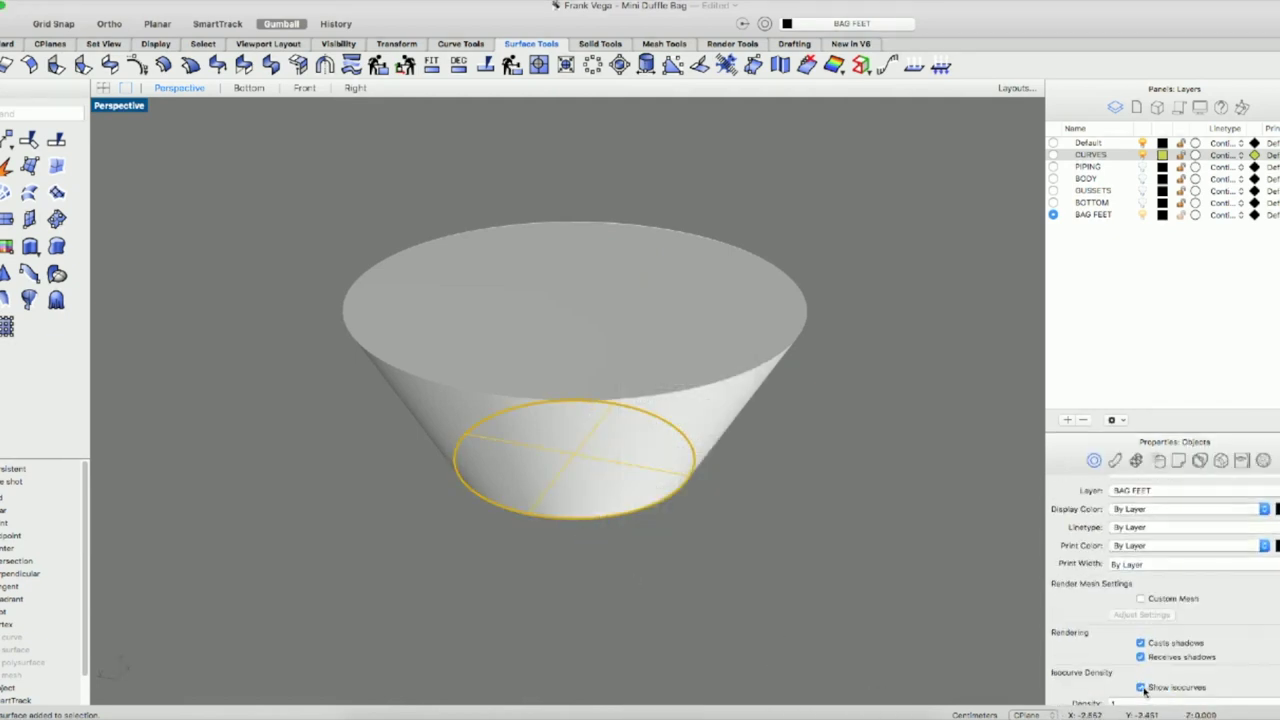
{"action": "left_click", "coordinate": [852, 522]}
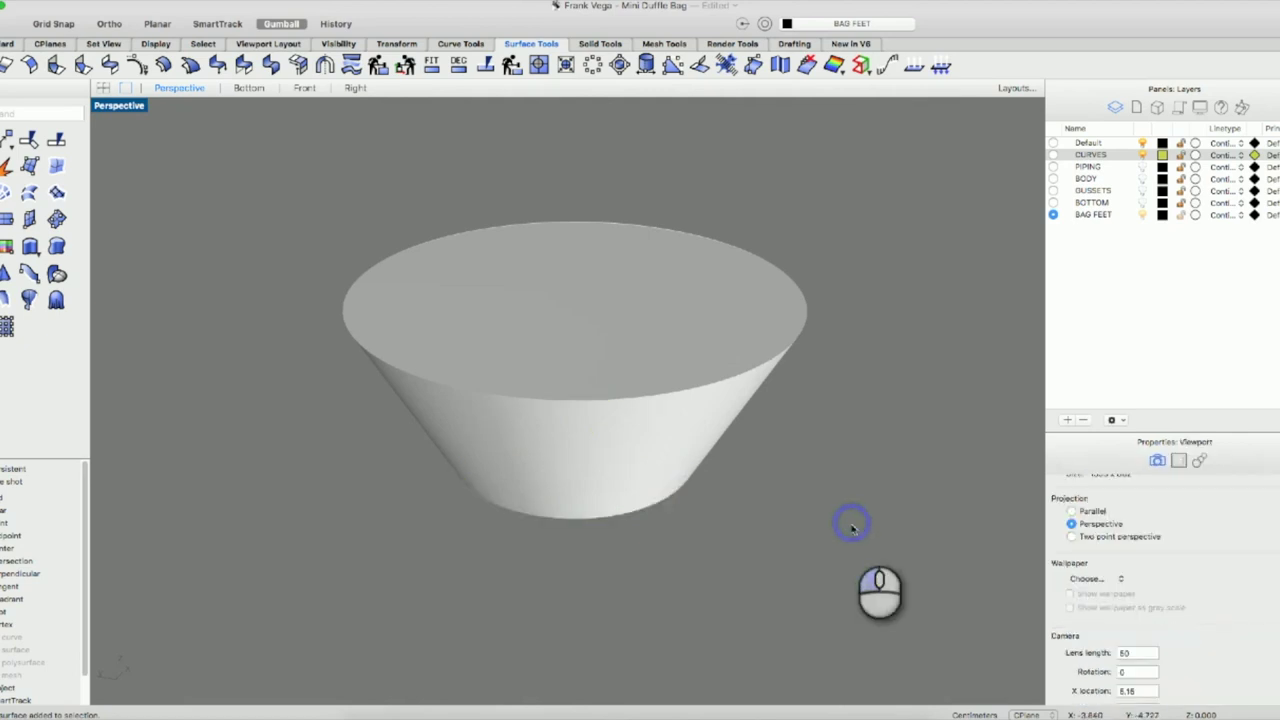
Combine the bag foot's side polysurface and both planar end surfaces with Create solid, and hide the solid's isocurves.
{"action": "left_click", "coordinate": [615, 513]}
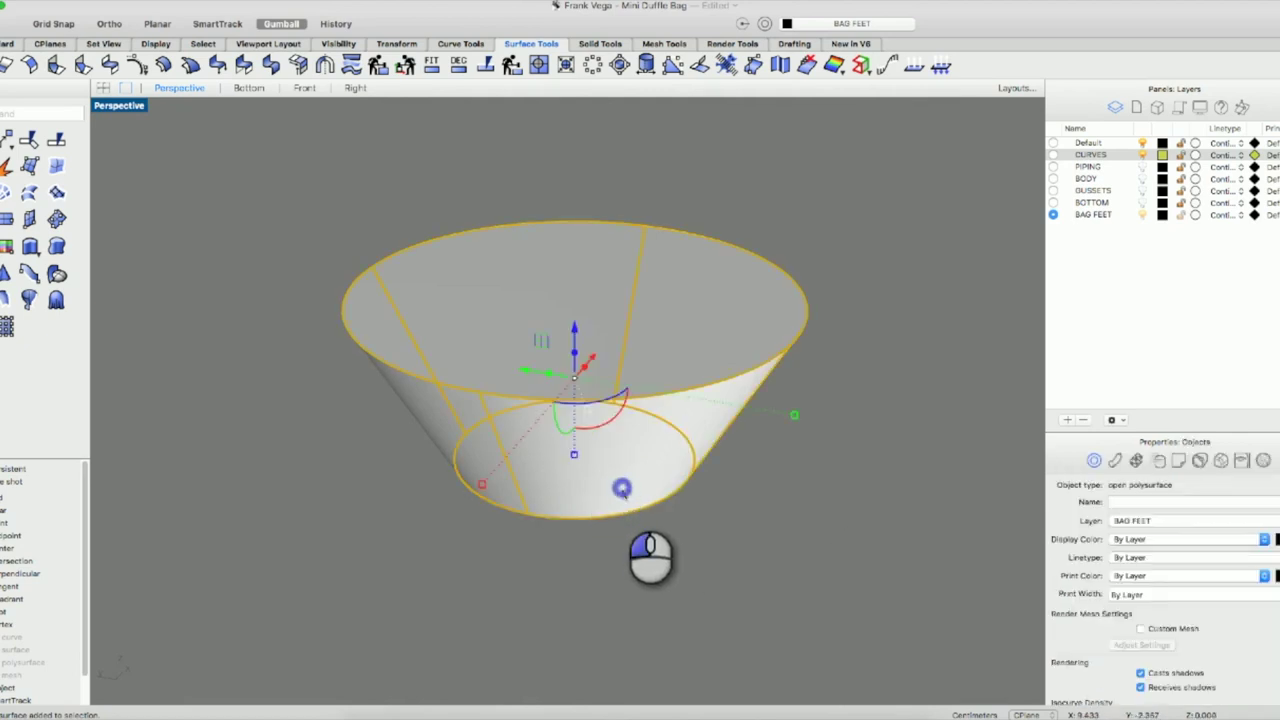
{"action": "left_click", "coordinate": [650, 370]}
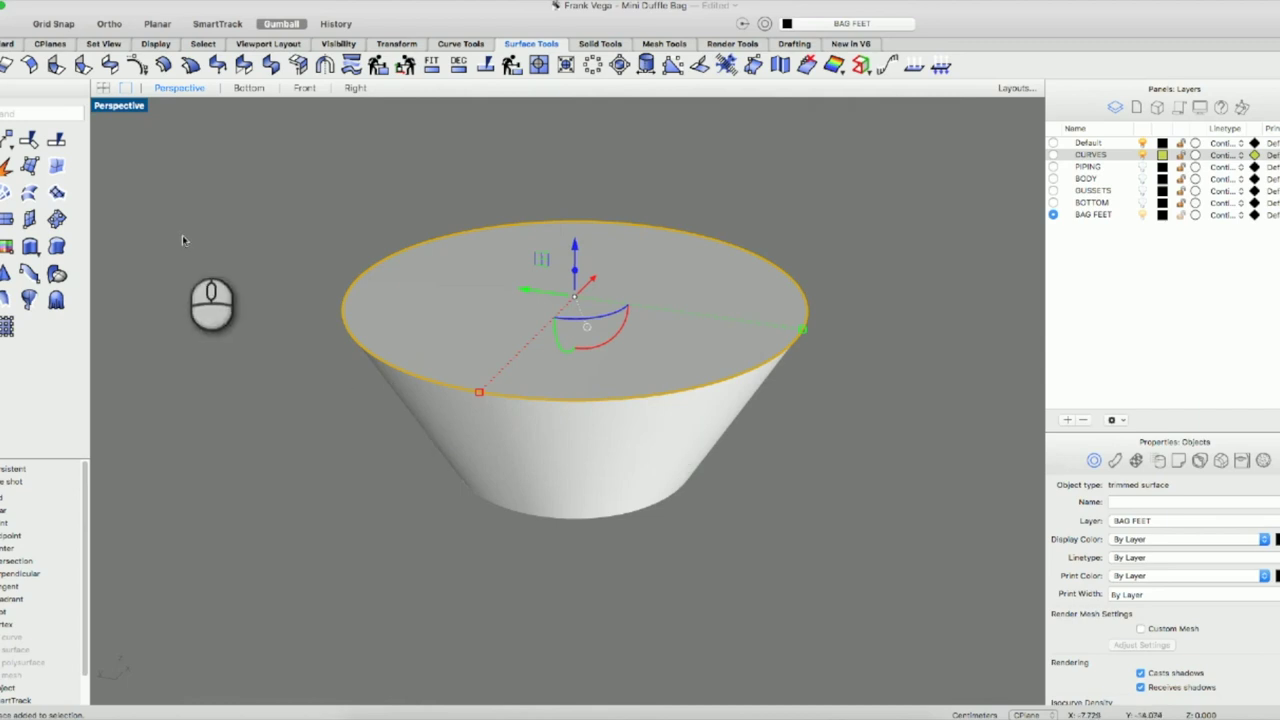
{"action": "left_click", "coordinate": [372, 178]}
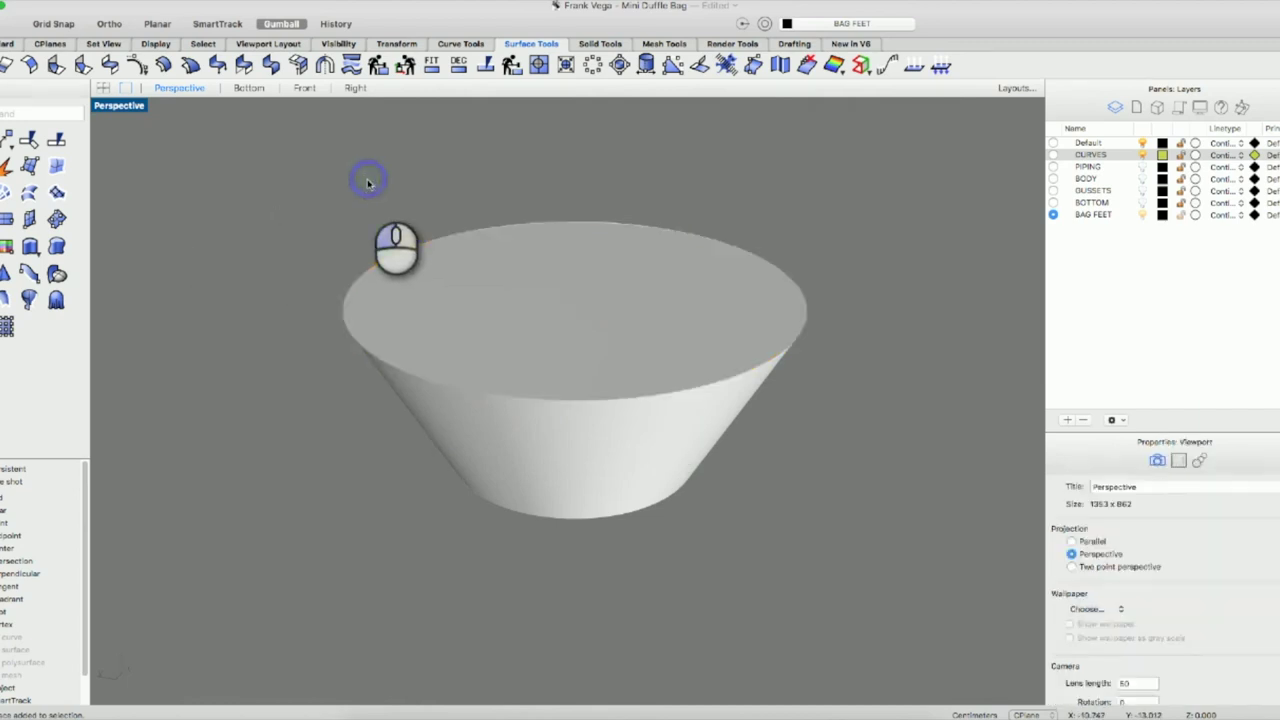
{"action": "left_click_drag", "start_coordinate": [305, 185], "coordinate": [817, 557]}
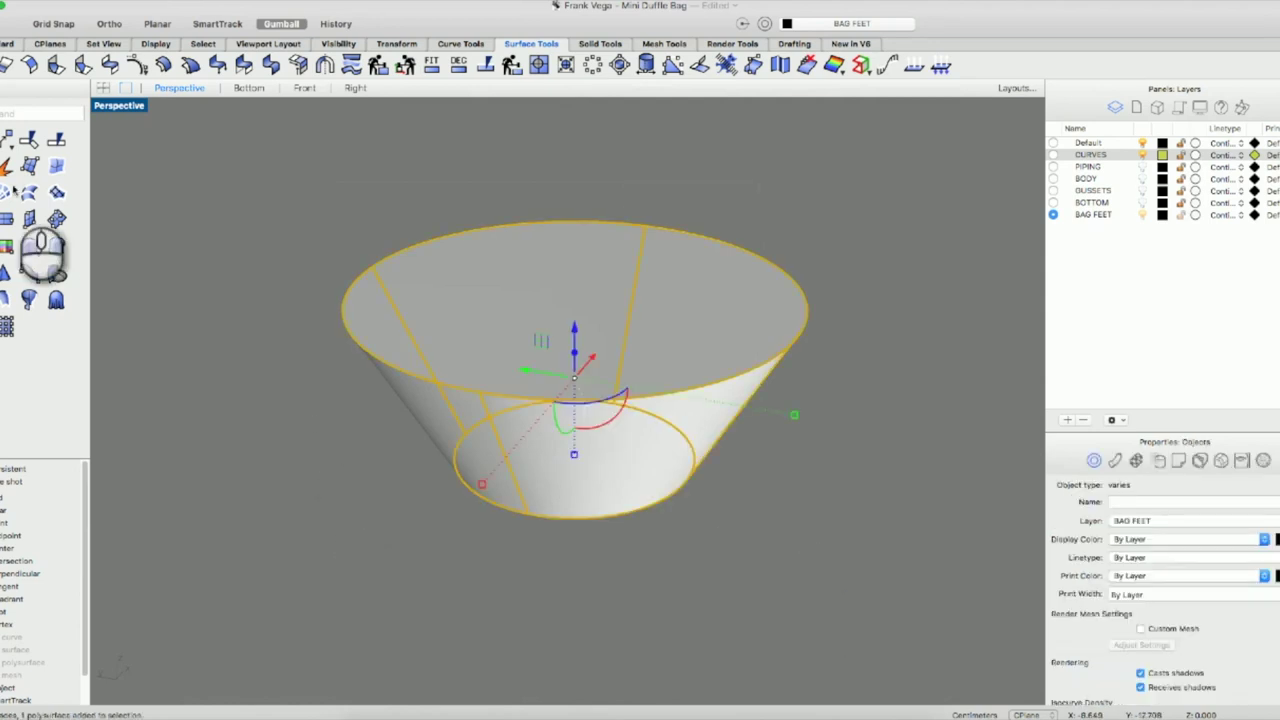
{"action": "left_click", "coordinate": [6, 44]}
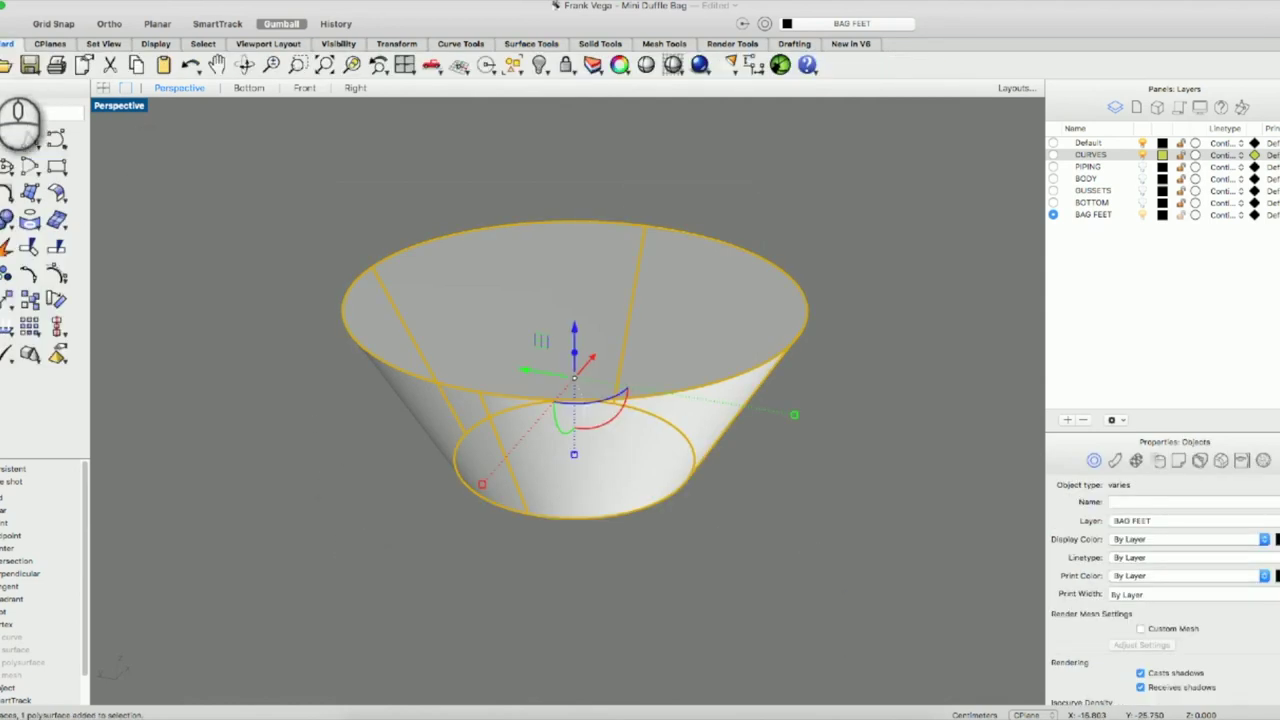
{"action": "left_click", "coordinate": [3, 230]}
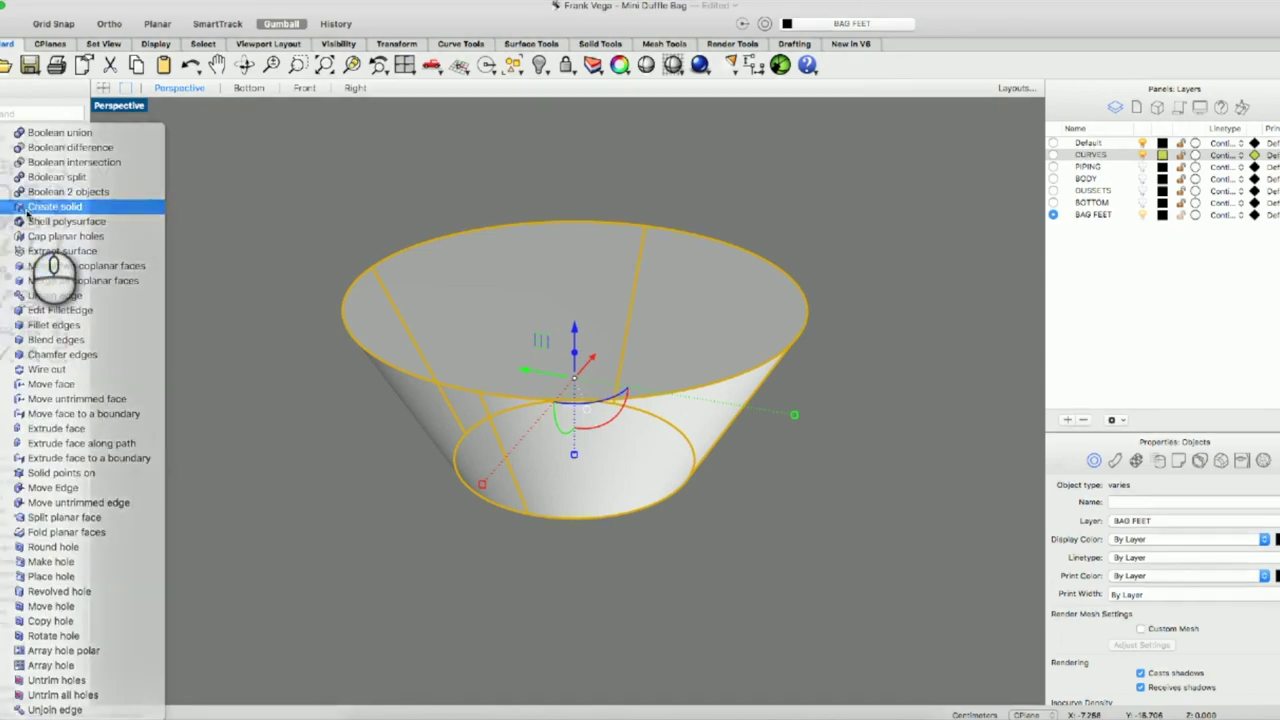
{"action": "left_click", "coordinate": [40, 207]}
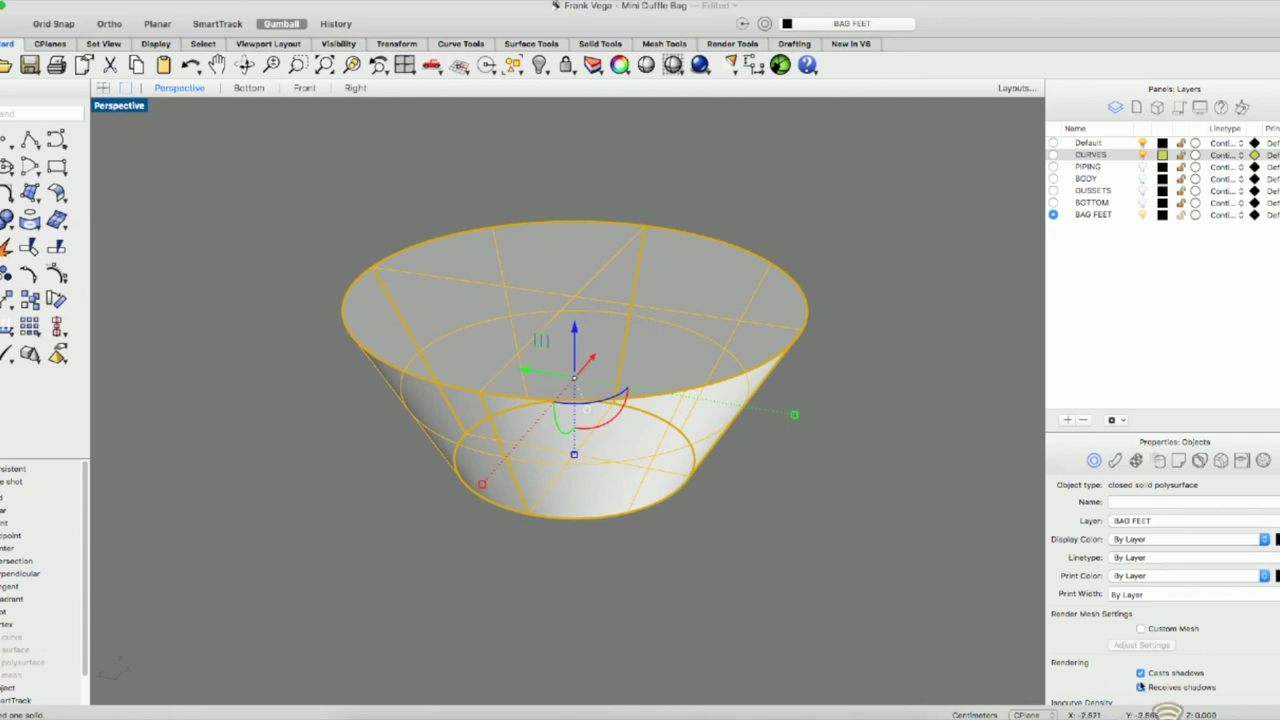
{"action": "scroll", "coordinate": [1141, 687], "scroll_direction": "down", "scroll_amount": 3}
{"action": "left_click", "coordinate": [1141, 638]}
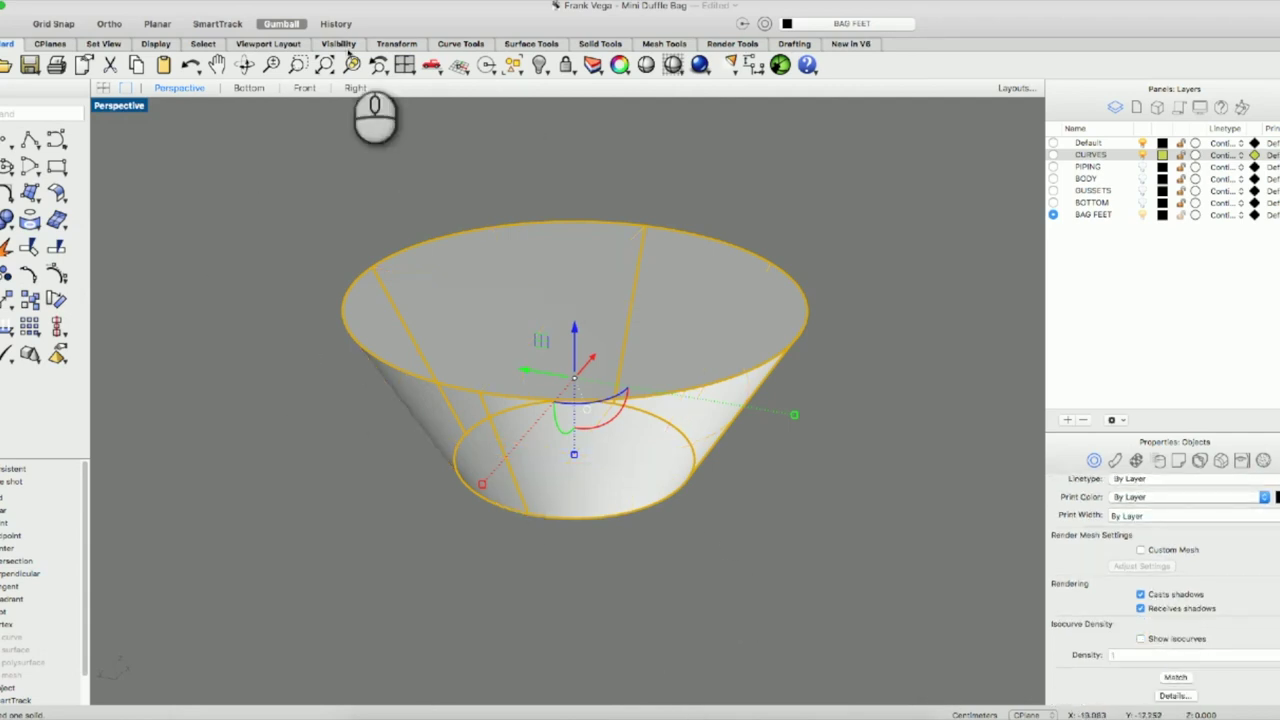
Try a 0.250 radius fillet on the chained edges of the bag foot's wide upper rim, and undo it.
{"action": "left_click", "coordinate": [595, 44]}
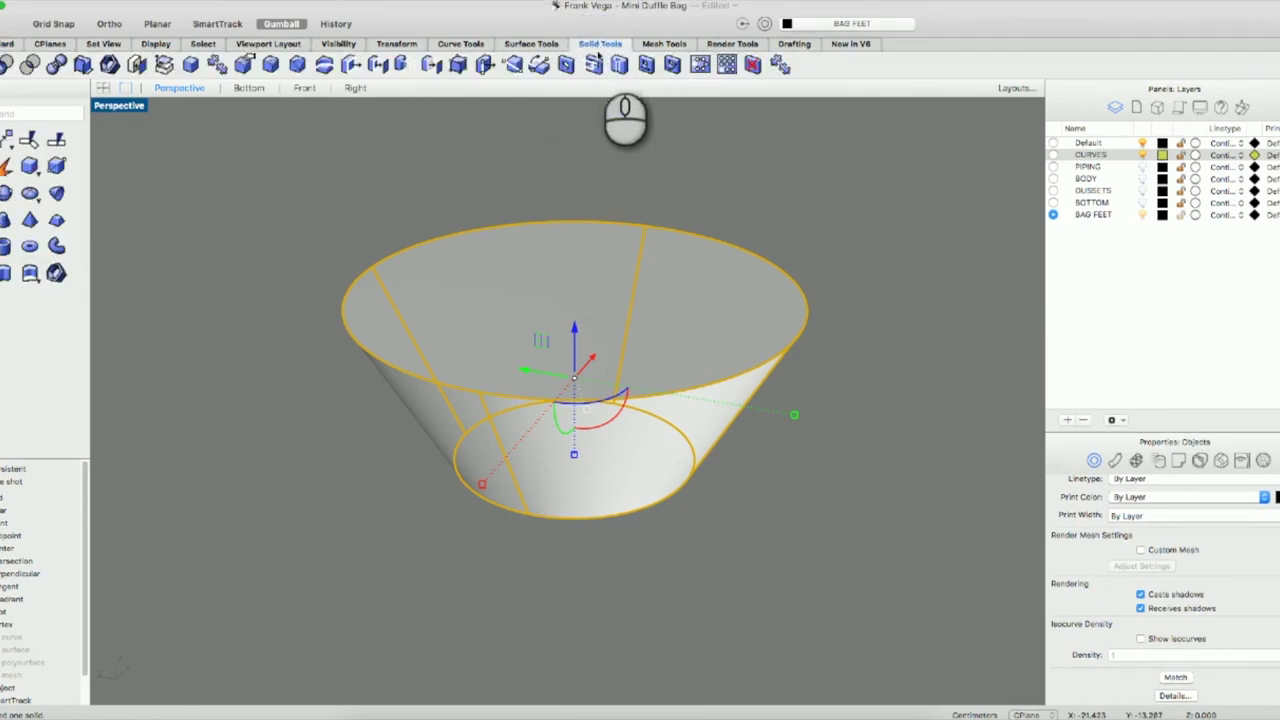
{"action": "left_click", "coordinate": [270, 65]}
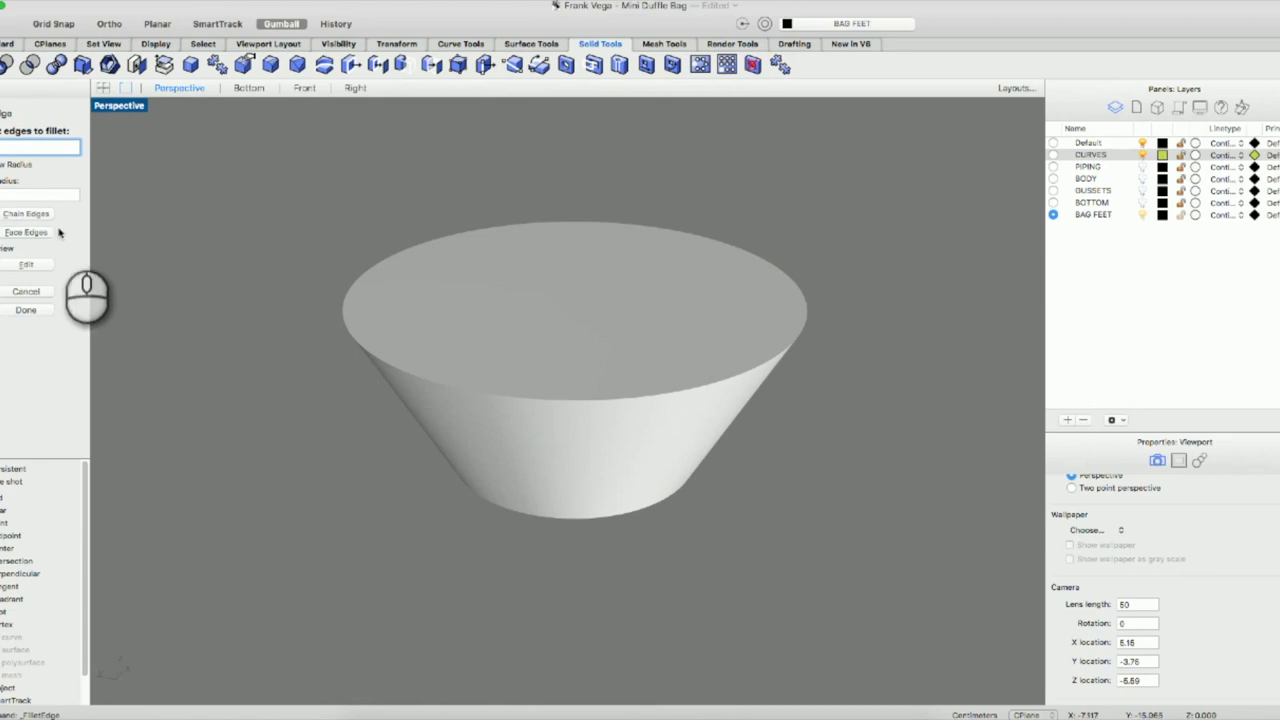
{"action": "left_click", "coordinate": [30, 213]}
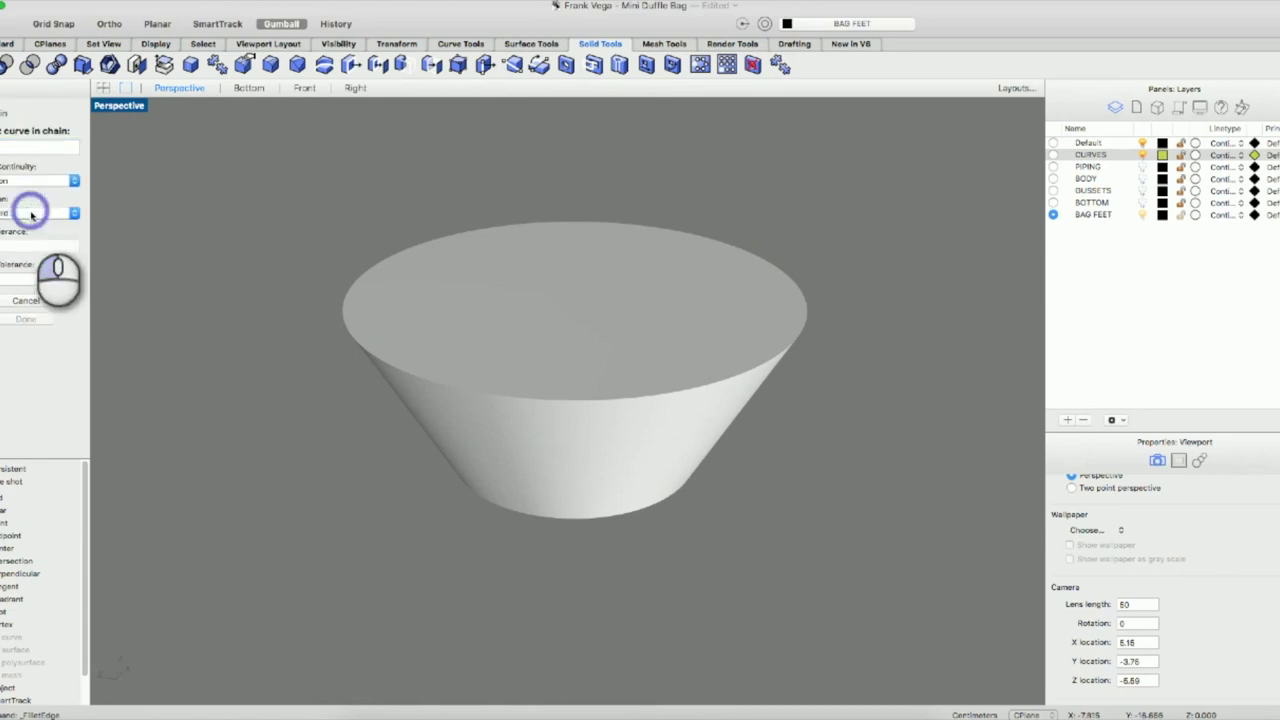
{"action": "left_click", "coordinate": [600, 403]}
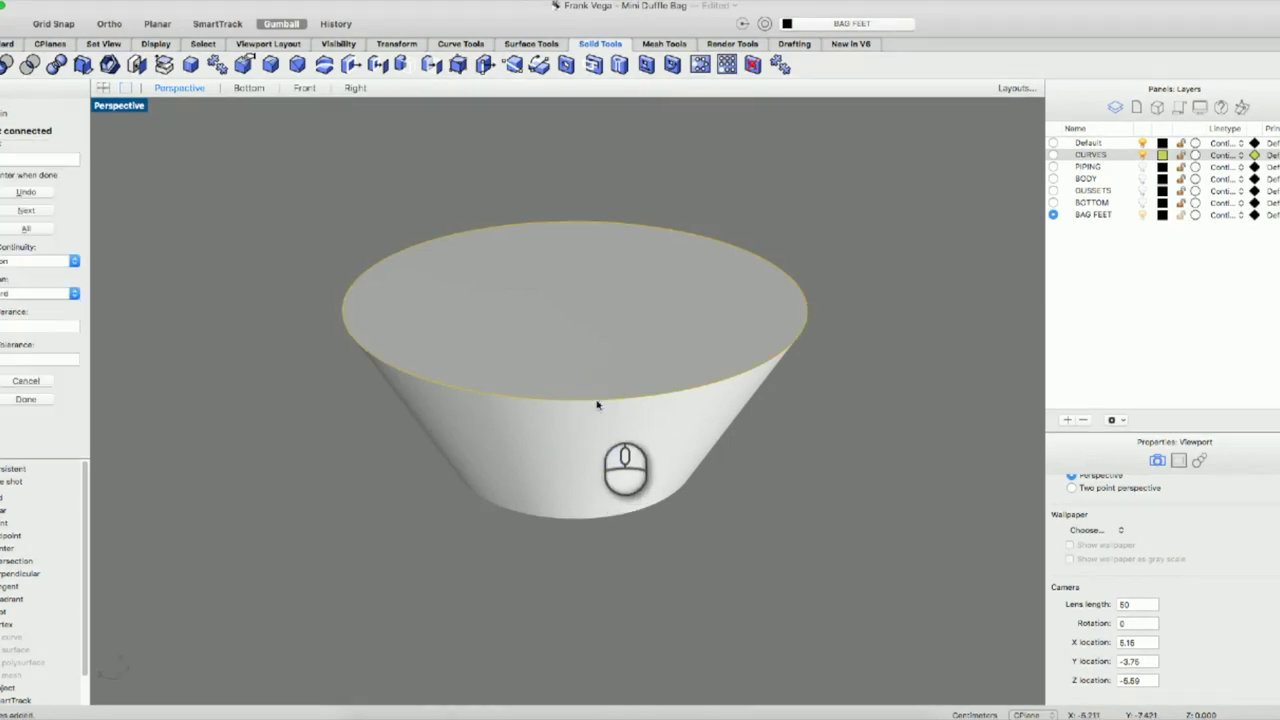
{"action": "left_click", "coordinate": [598, 521]}
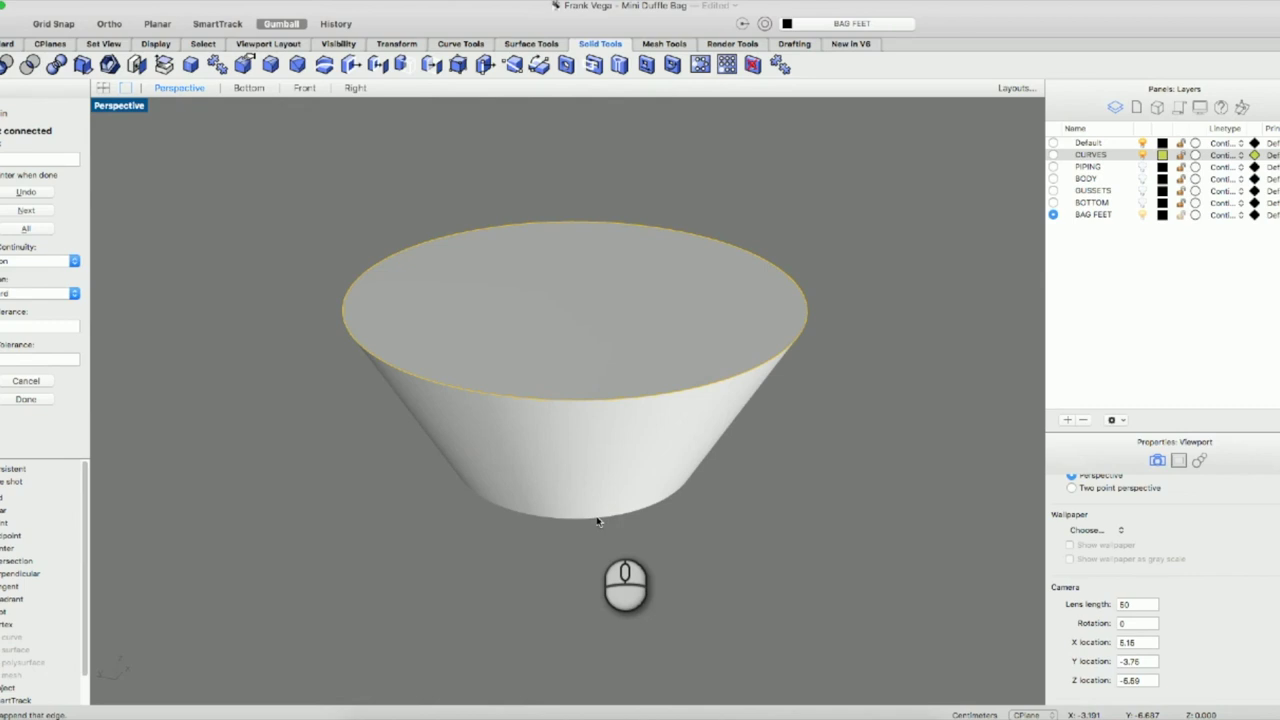
{"action": "key", "text": "Return"}
{"action": "key", "text": "Return"}
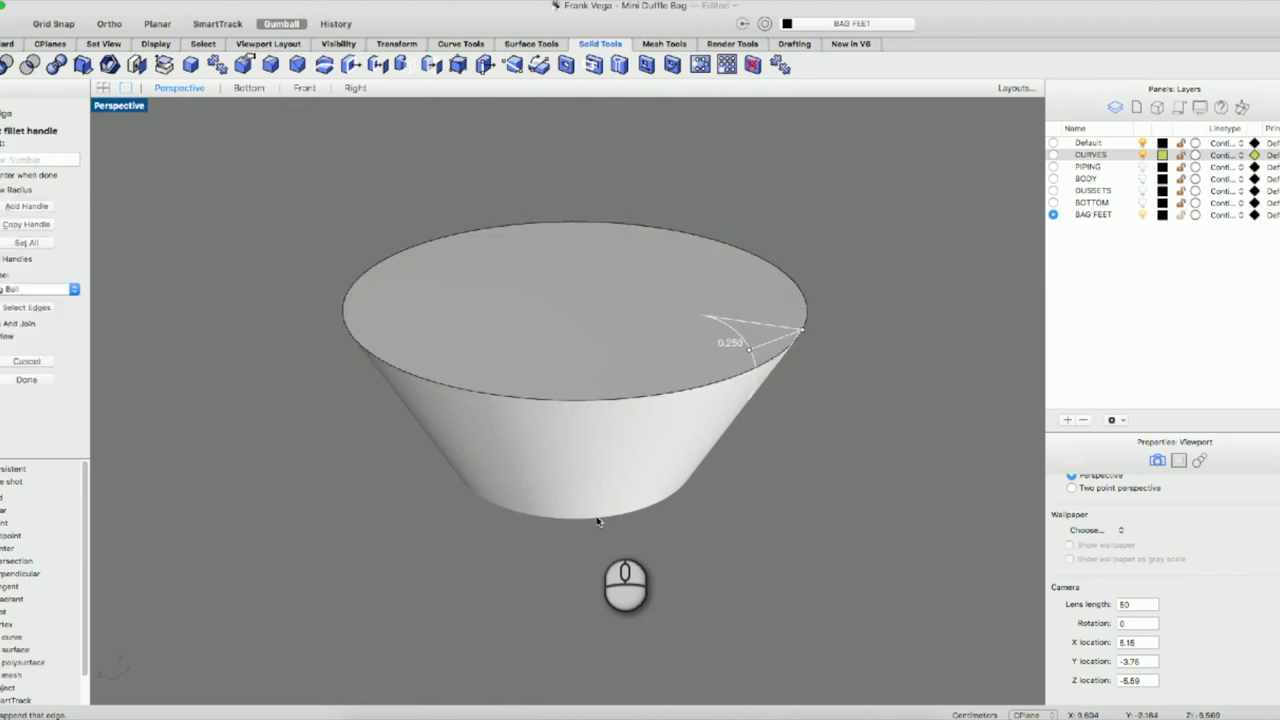
{"action": "key", "text": "Return"}
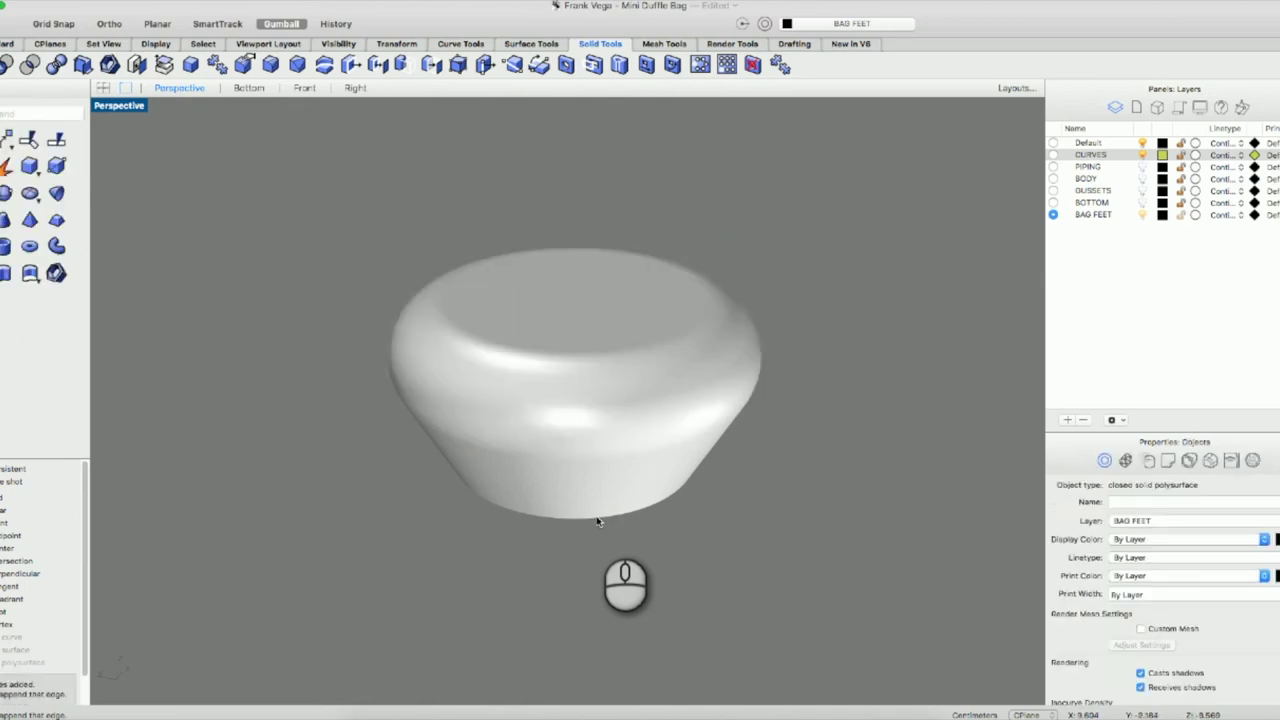
{"action": "key", "text": "super+z"}
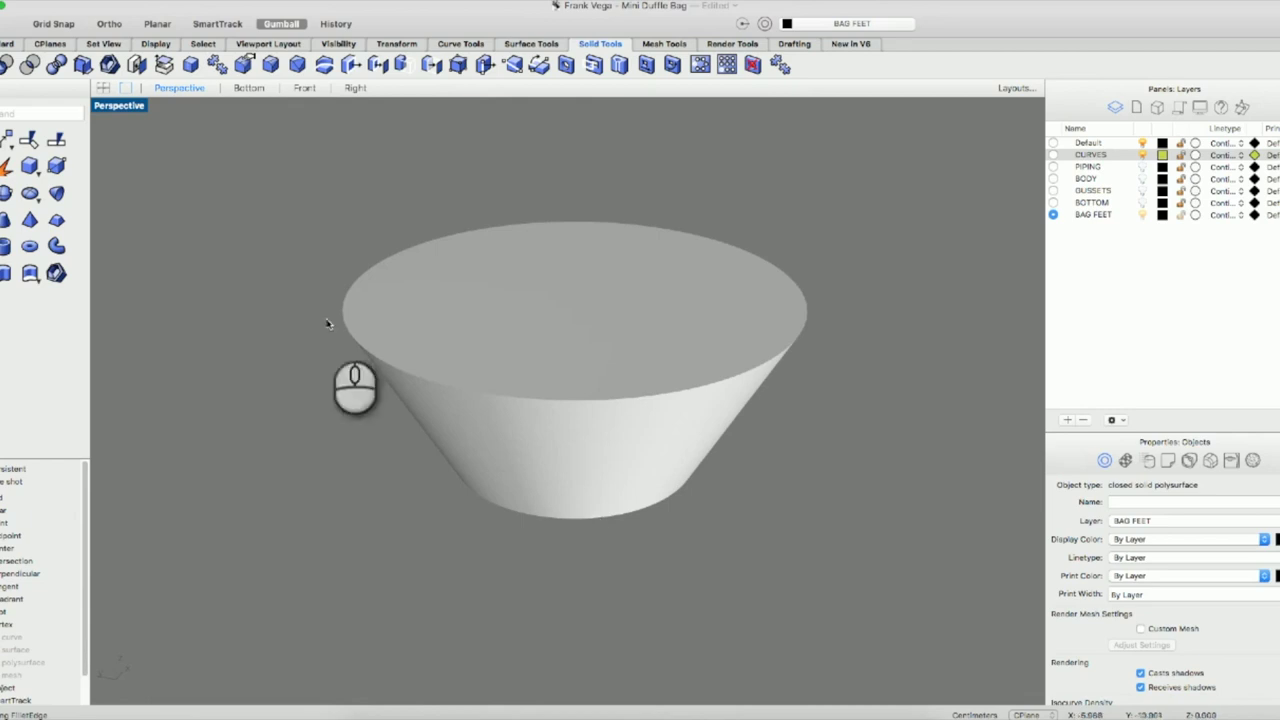
Fillet the complete edge chain of the bag foot's wide upper rim with a 0.025 radius.
{"action": "right_click", "coordinate": [266, 252]}
{"action": "left_click", "coordinate": [292, 262]}
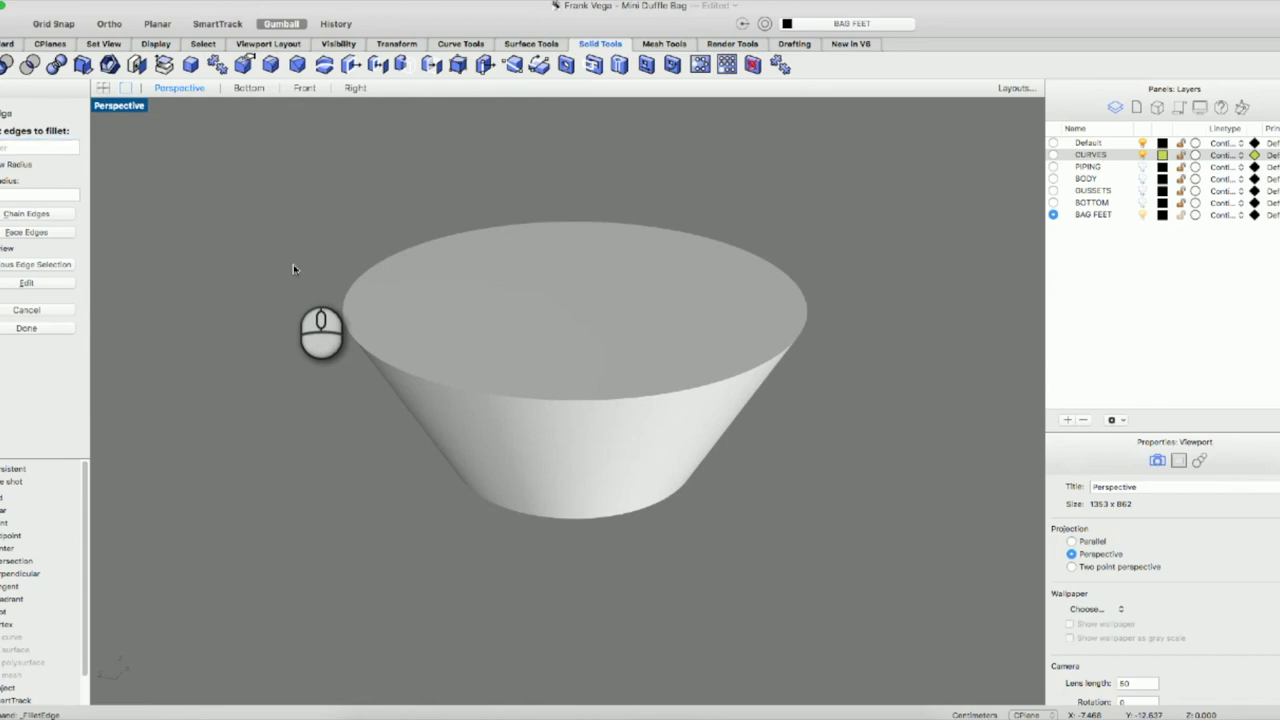
{"action": "left_click", "coordinate": [431, 383]}
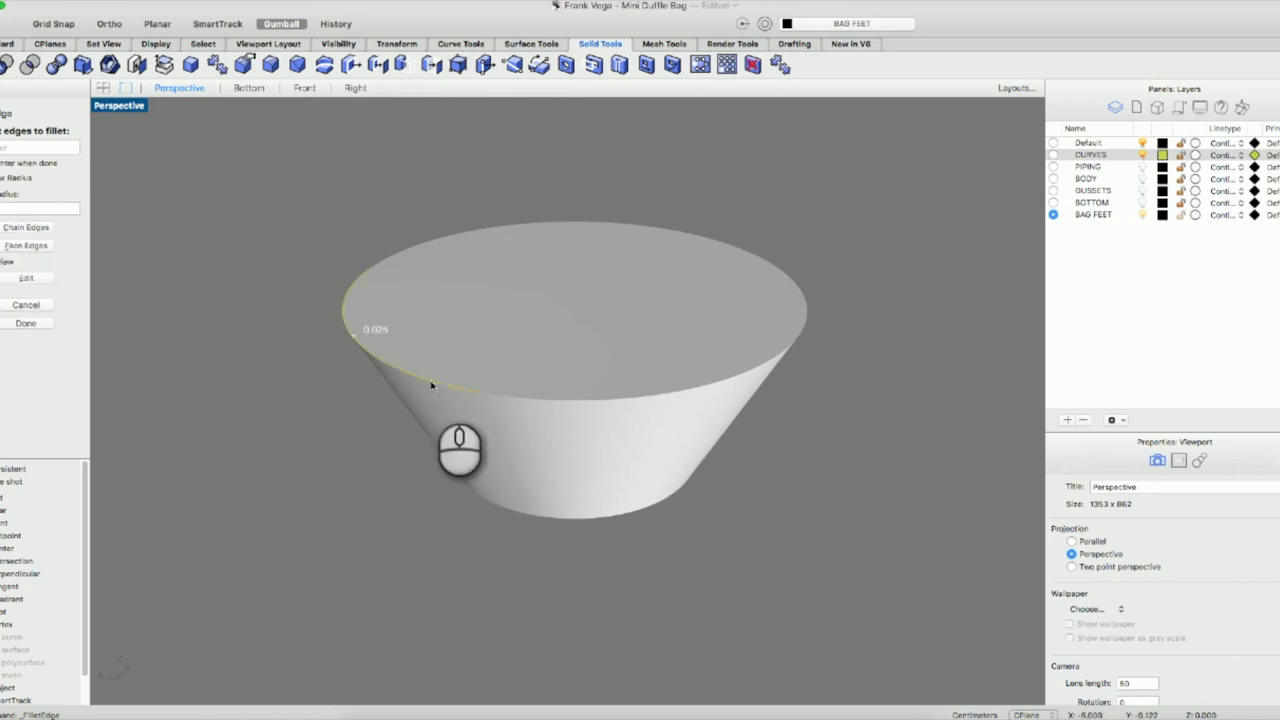
{"action": "left_click", "coordinate": [29, 229]}
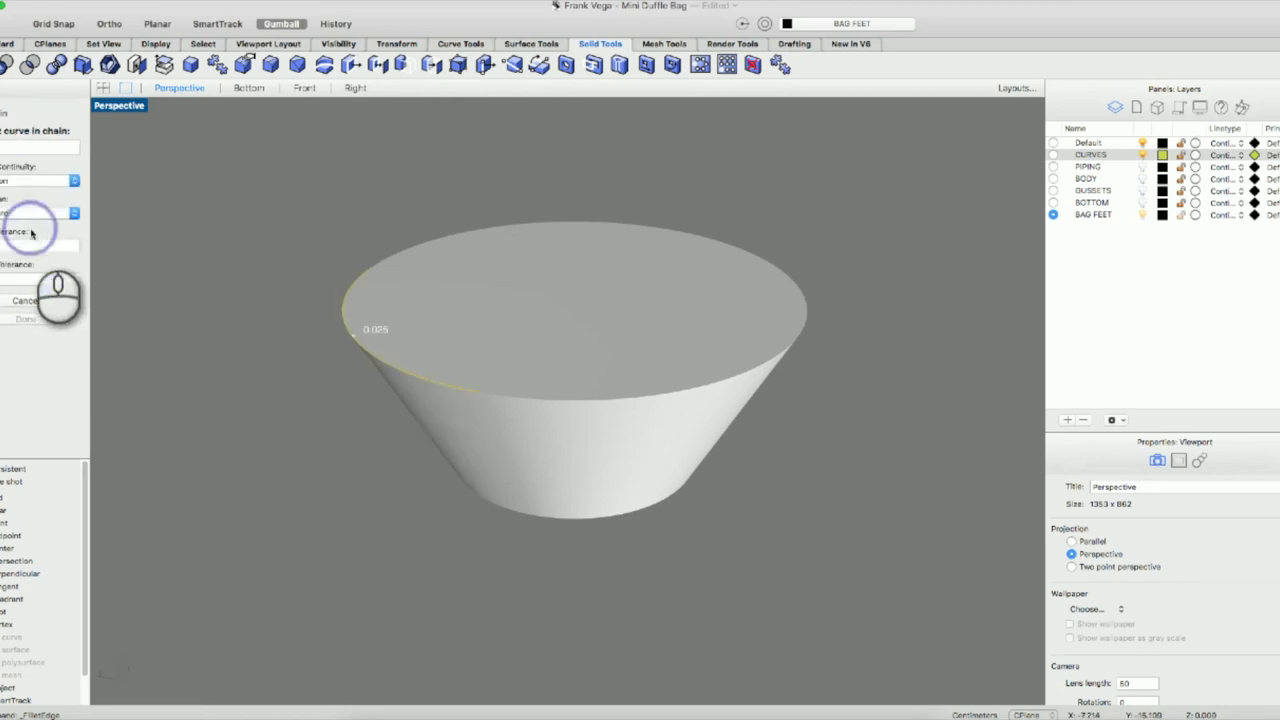
{"action": "left_click", "coordinate": [526, 401]}
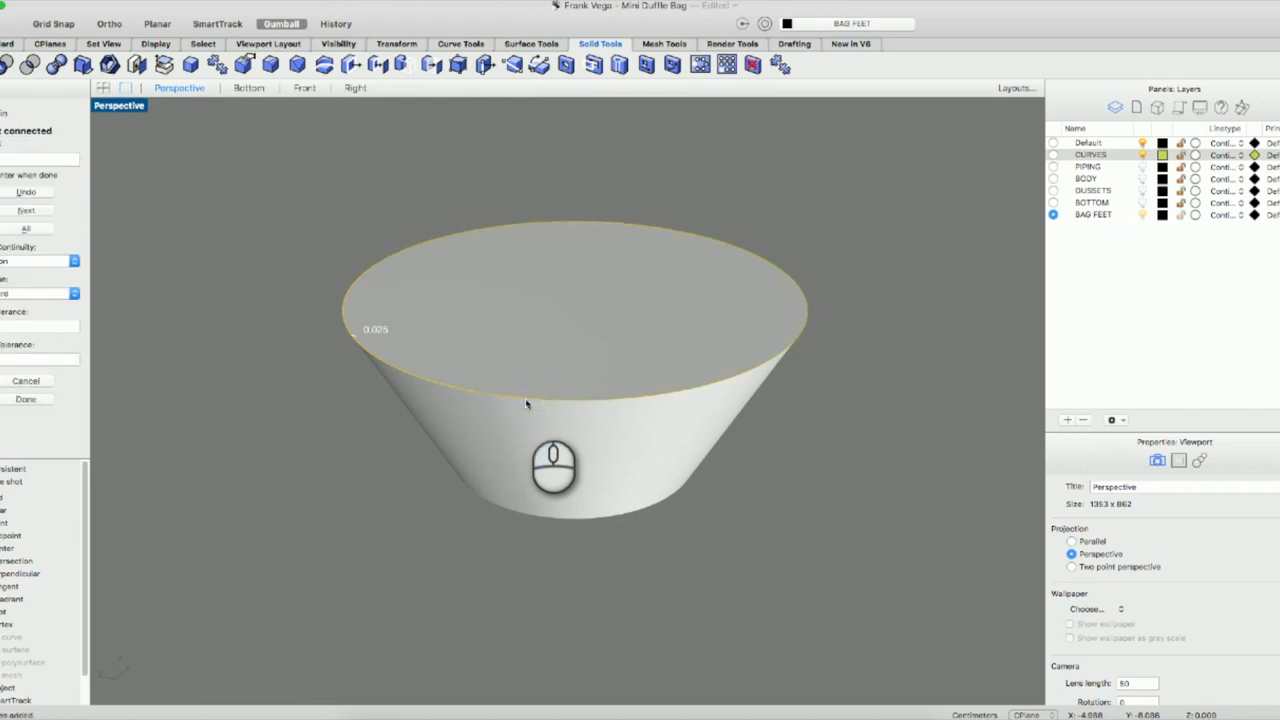
{"action": "key", "text": "Return"}
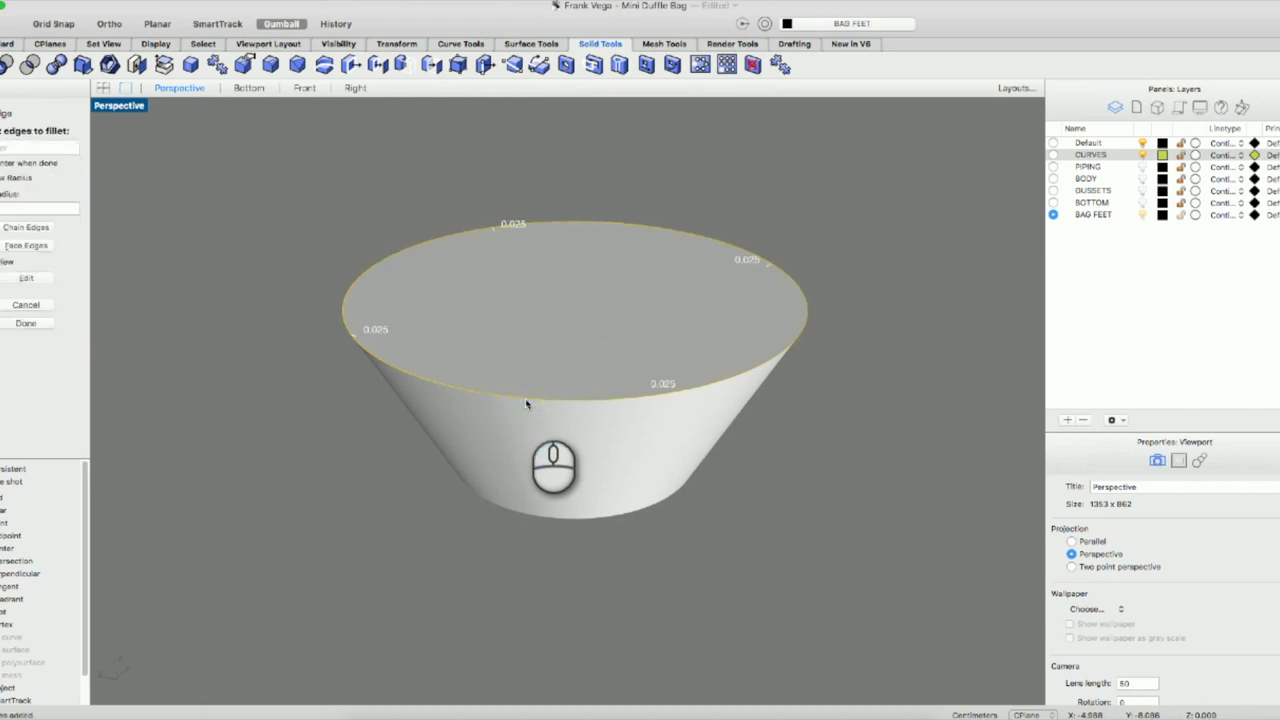
{"action": "right_click", "coordinate": [594, 405]}
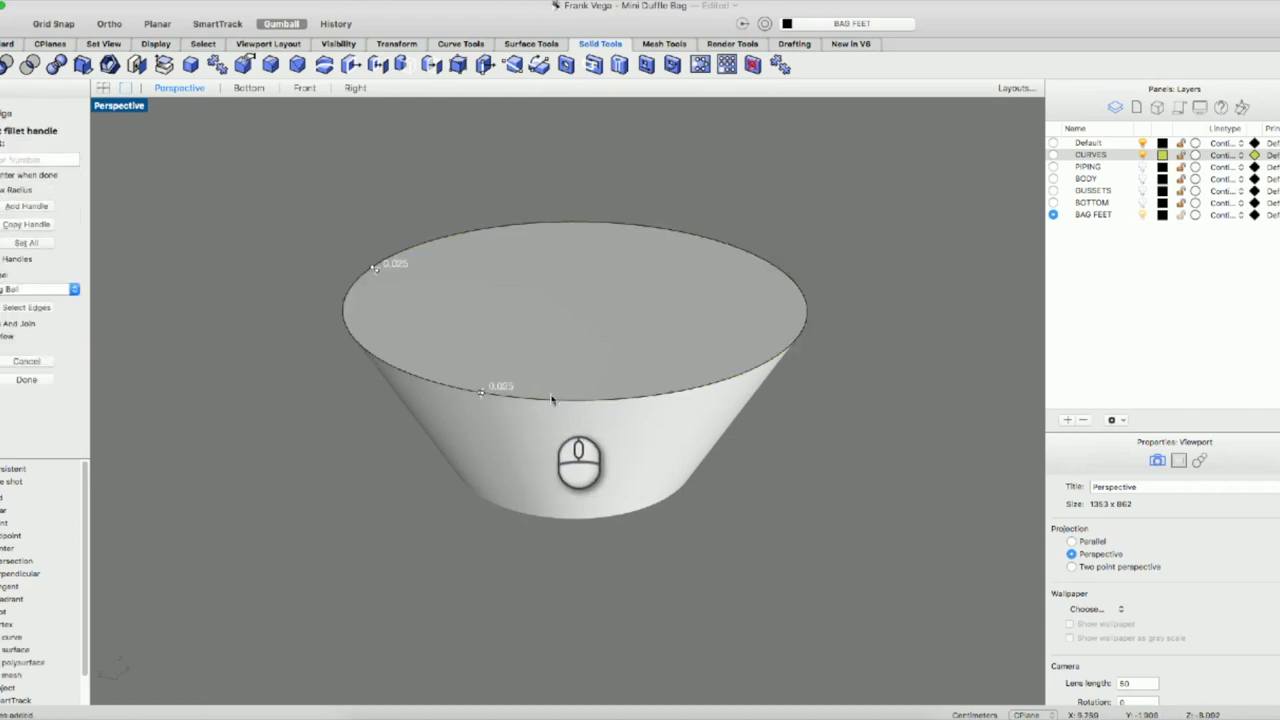
{"action": "right_click", "coordinate": [590, 406]}
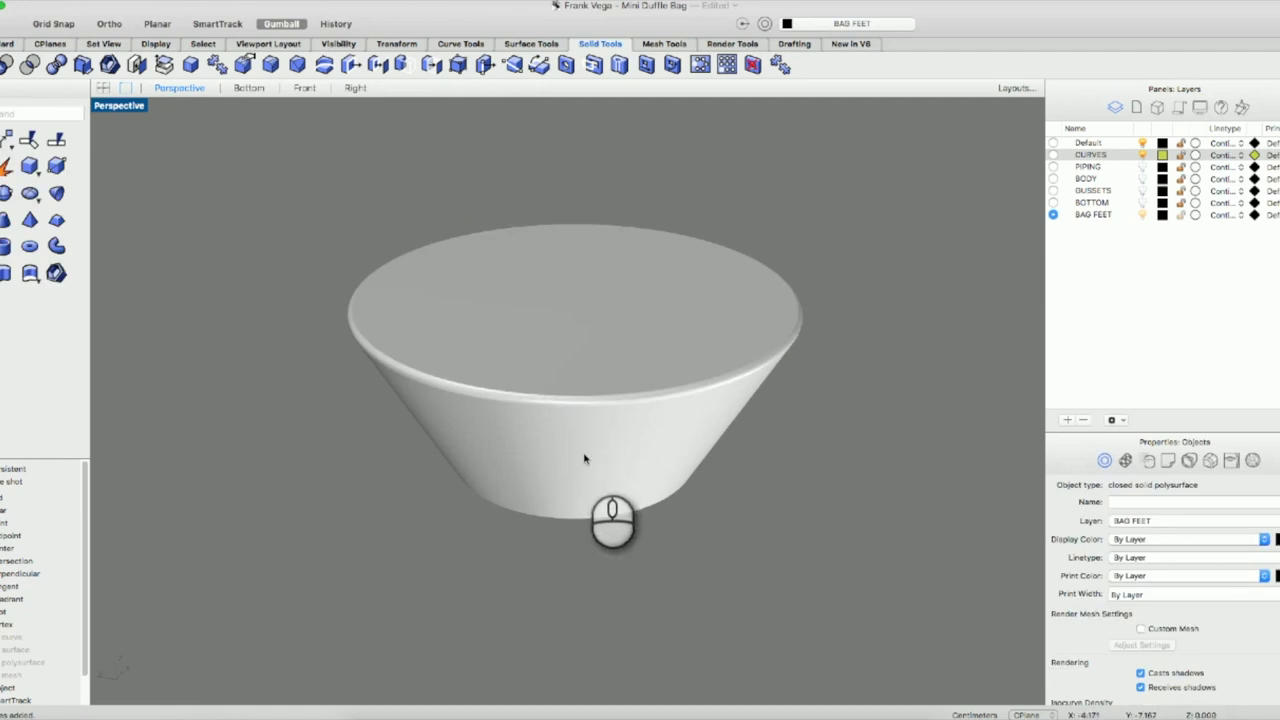
Fillet the complete edge chain of the bag foot's narrow lower rim with the same radius as the upper rim.
{"action": "scroll", "coordinate": [585, 458], "scroll_direction": "up", "scroll_amount": 3}
{"action": "scroll", "coordinate": [585, 458], "scroll_direction": "down", "scroll_amount": 2}
{"action": "right_click_drag", "start_coordinate": [584, 453], "coordinate": [514, 338]}
{"action": "right_click", "coordinate": [545, 405]}
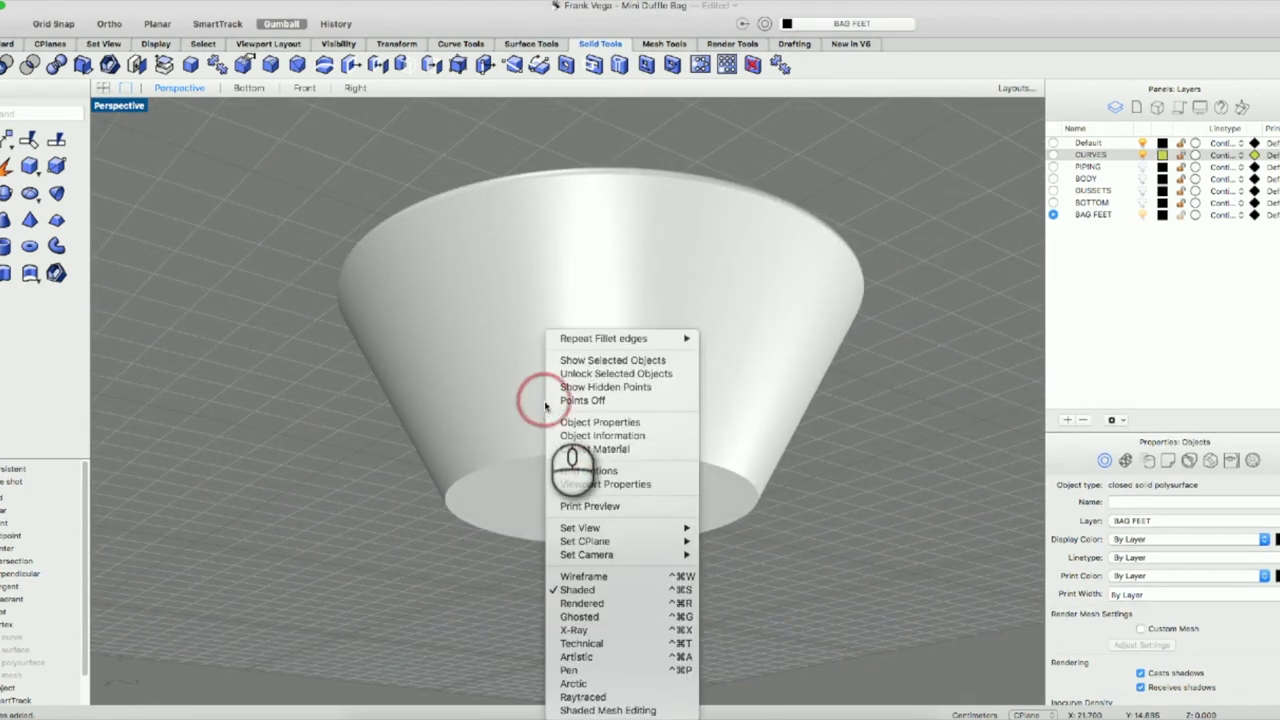
{"action": "left_click", "coordinate": [600, 338]}
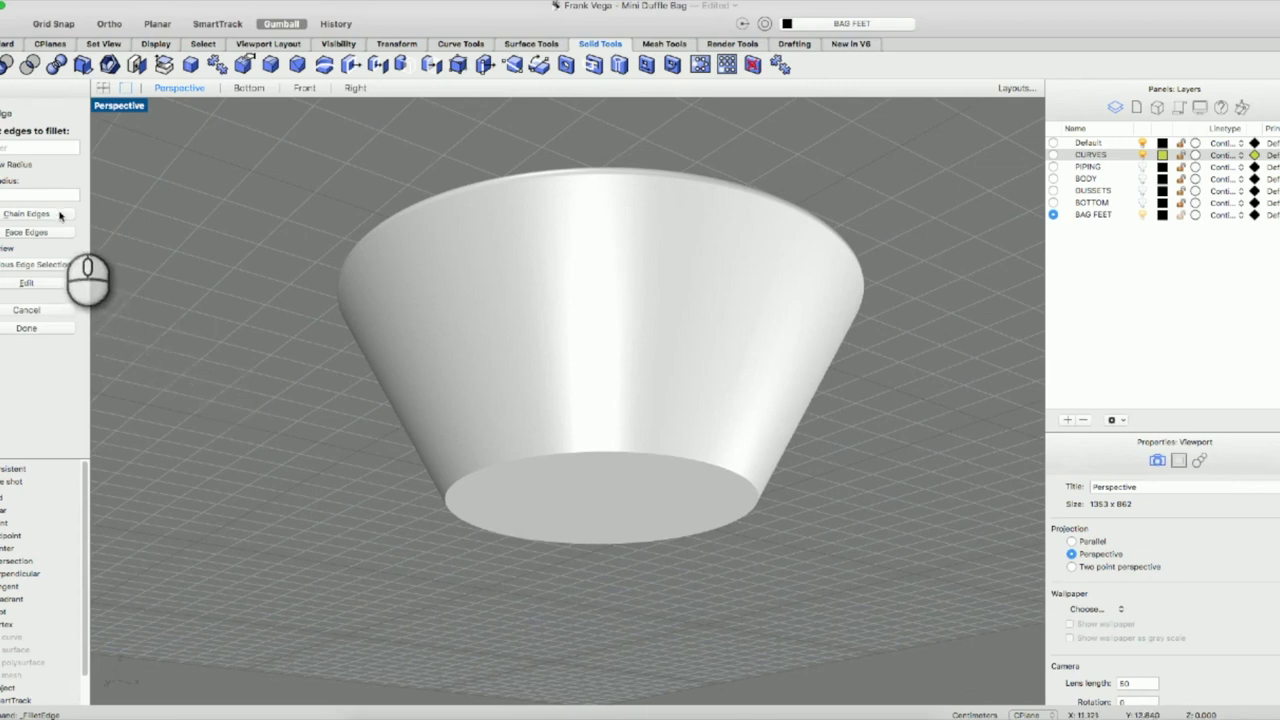
{"action": "left_click", "coordinate": [60, 214]}
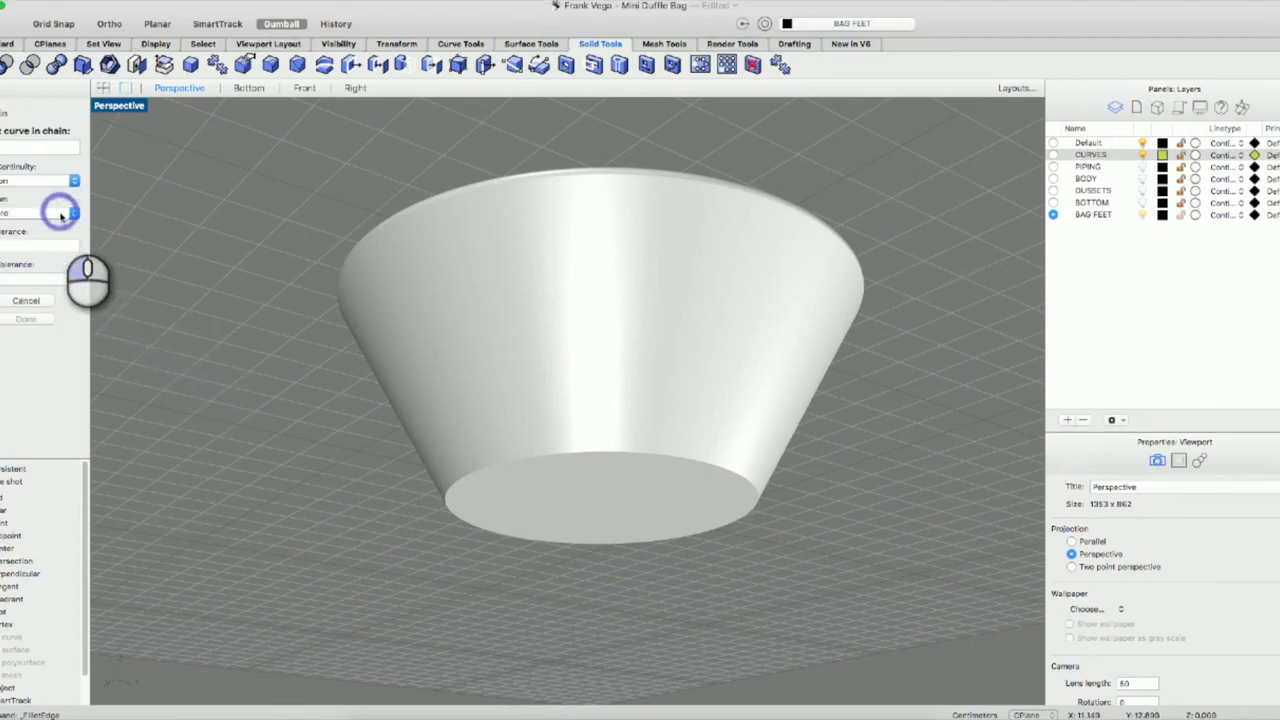
{"action": "left_click", "coordinate": [545, 456]}
{"action": "right_click", "coordinate": [548, 456]}
{"action": "right_click", "coordinate": [548, 456]}
{"action": "right_click", "coordinate": [548, 456]}
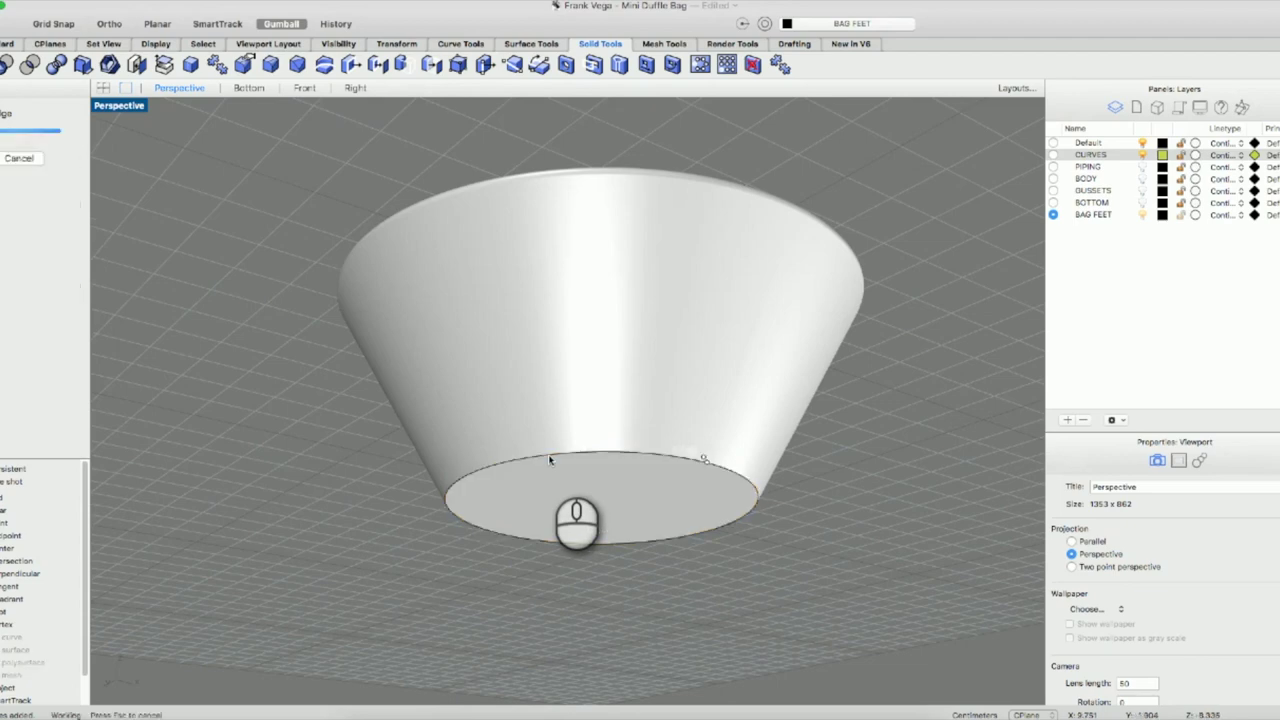
{"action": "right_click_drag", "start_coordinate": [571, 437], "coordinate": [535, 512]}
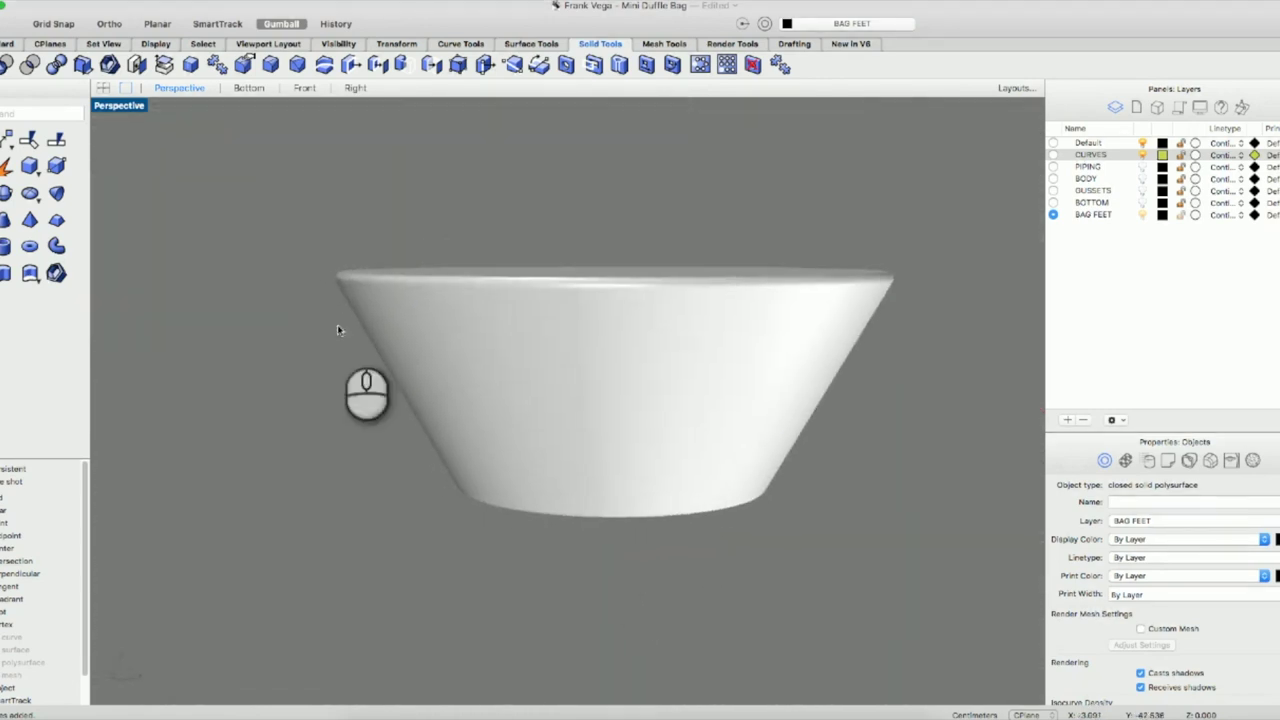
Return to the four-viewport layout, show the PIPING, BODY, GUSSETS and BOTTOM layers, and fit the whole bag in the Perspective view.
{"action": "left_click", "coordinate": [5, 45]}
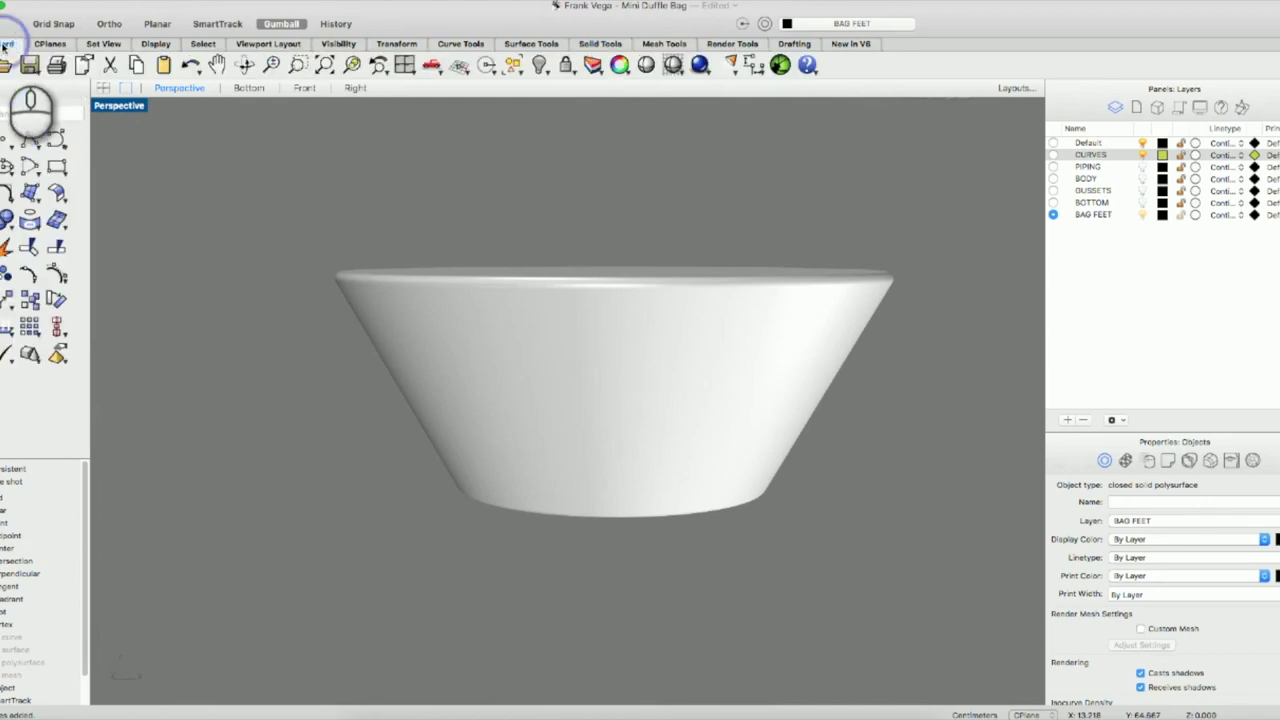
{"action": "double_click", "coordinate": [125, 105]}
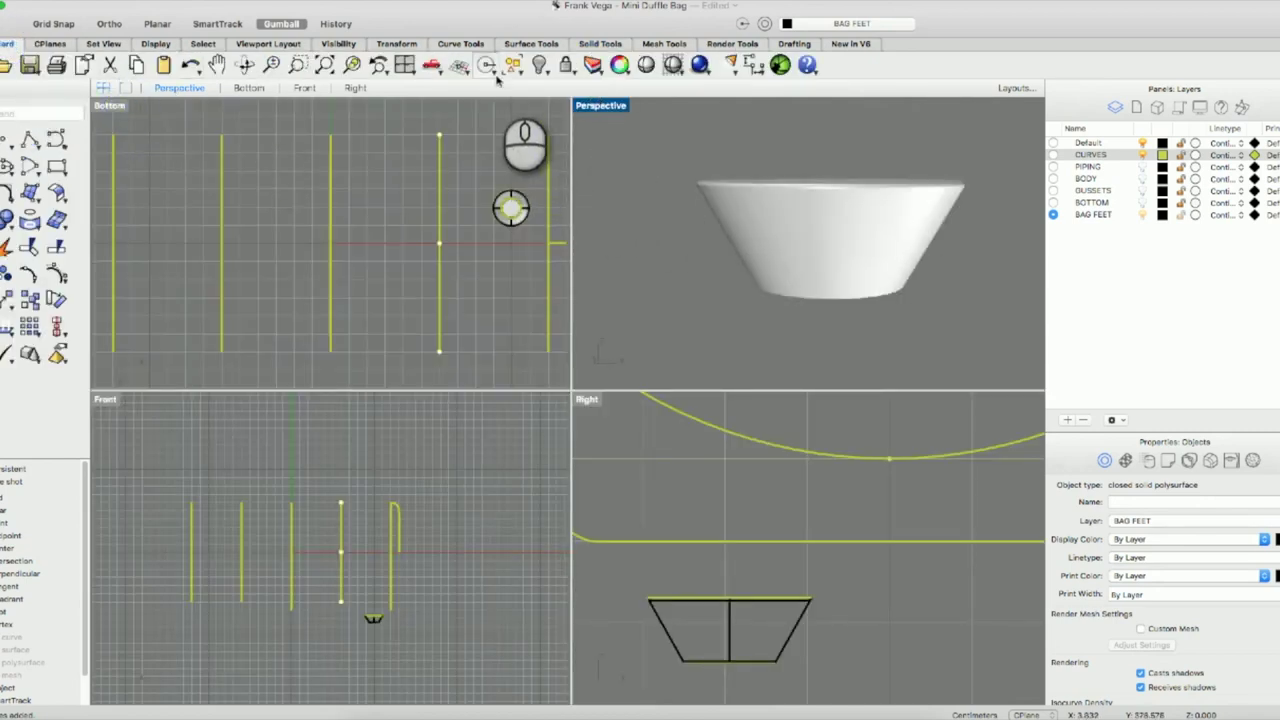
{"action": "left_click", "coordinate": [326, 66]}
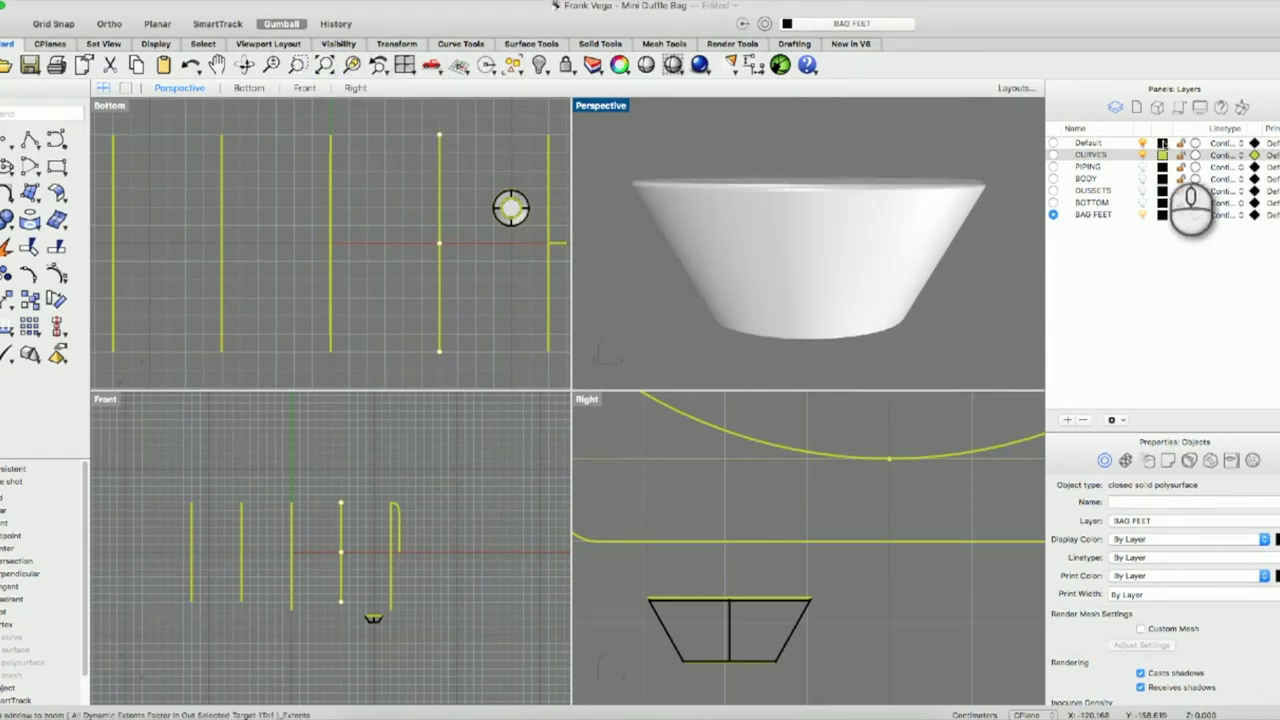
{"action": "left_click", "coordinate": [1143, 157]}
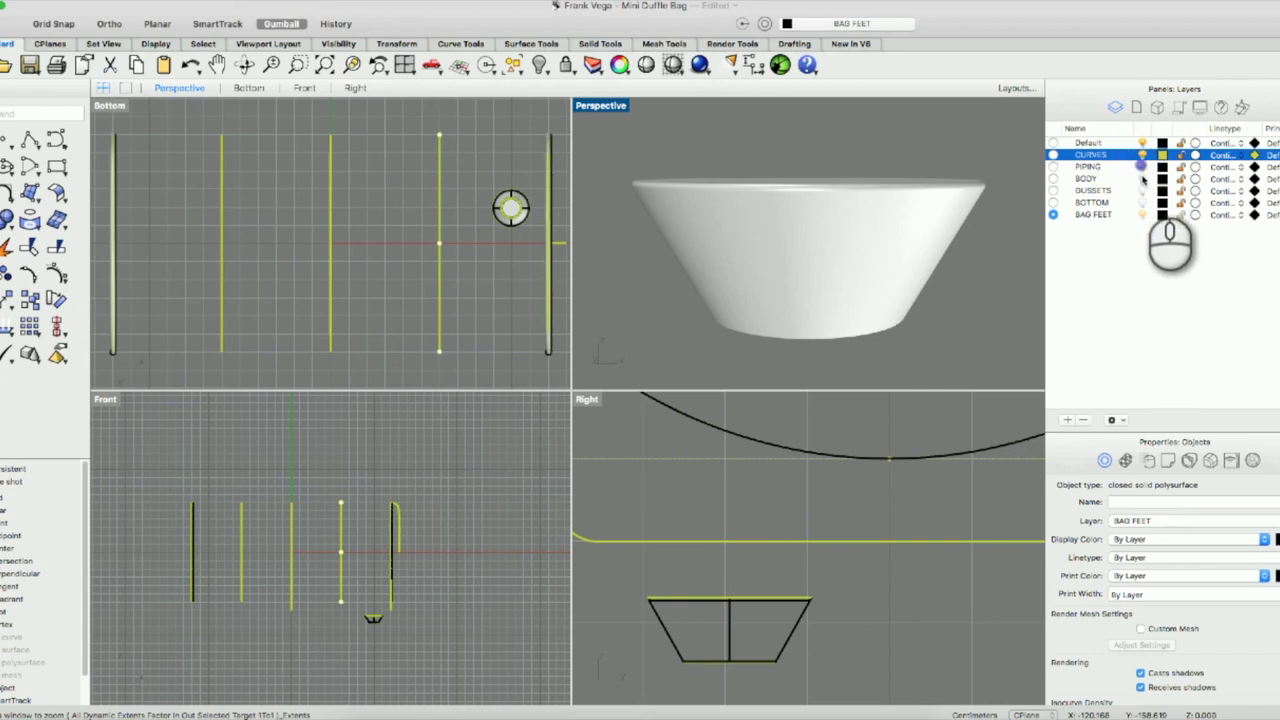
{"action": "left_click", "coordinate": [1143, 178]}
{"action": "left_click", "coordinate": [1143, 202]}
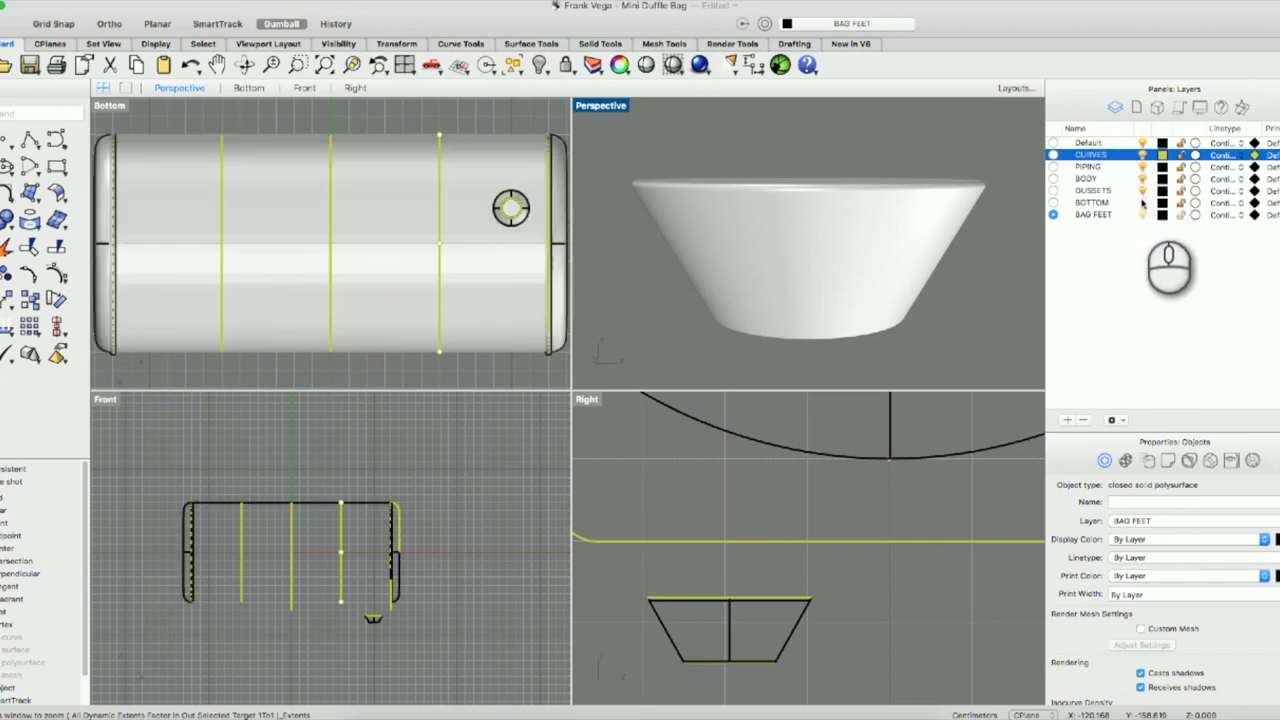
{"action": "left_click", "coordinate": [1142, 191]}
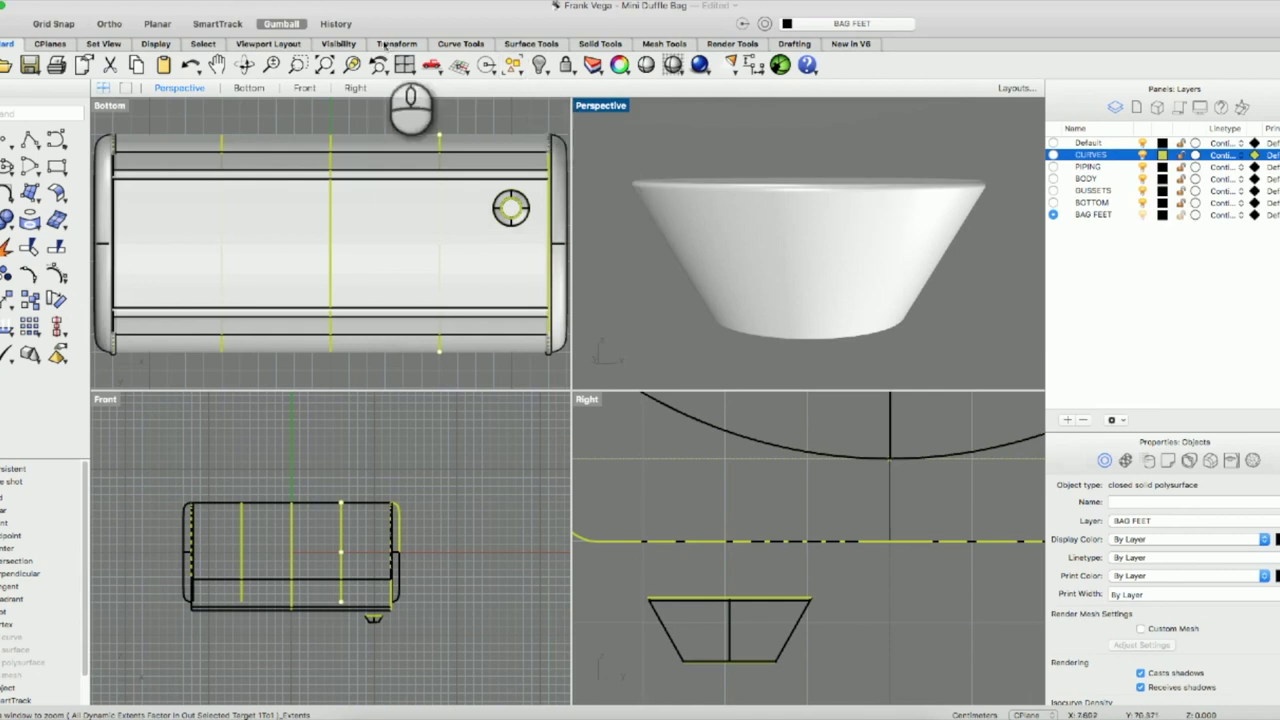
{"action": "left_click", "coordinate": [324, 64]}
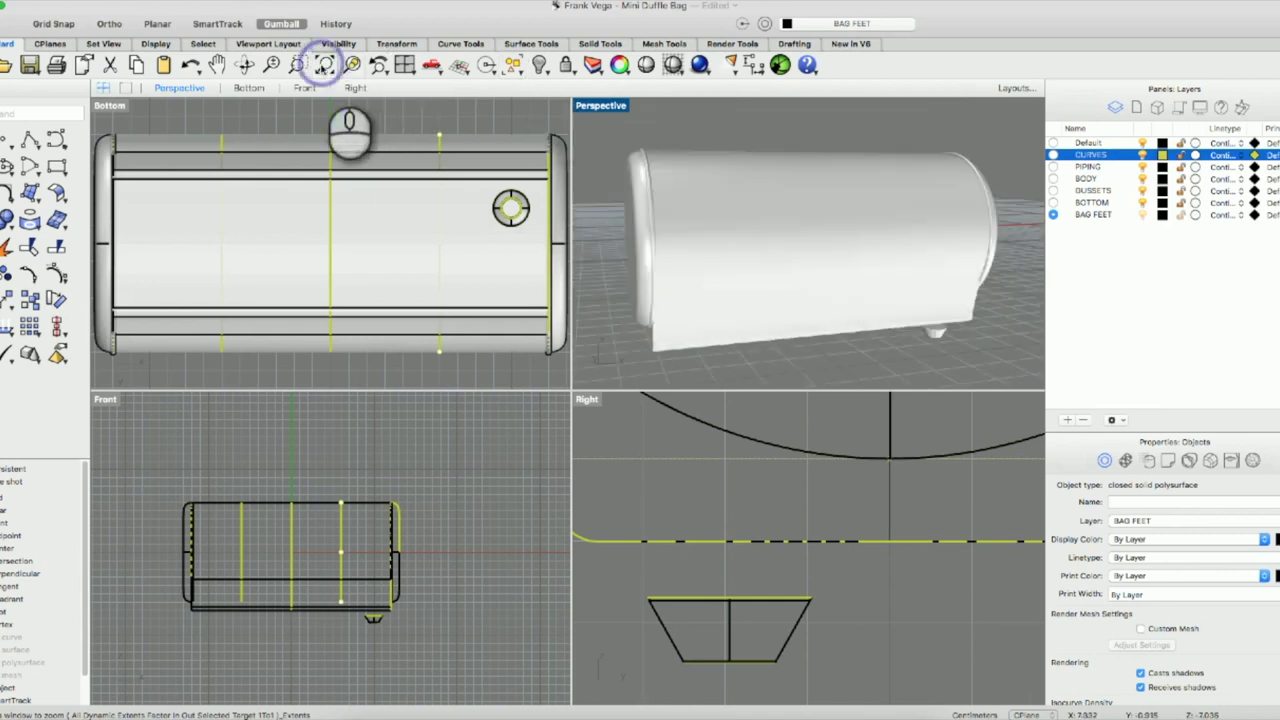
Hide the isocurves of the open extrusion that forms the bag's bottom, and deselect it.
{"action": "right_click", "coordinate": [783, 323]}
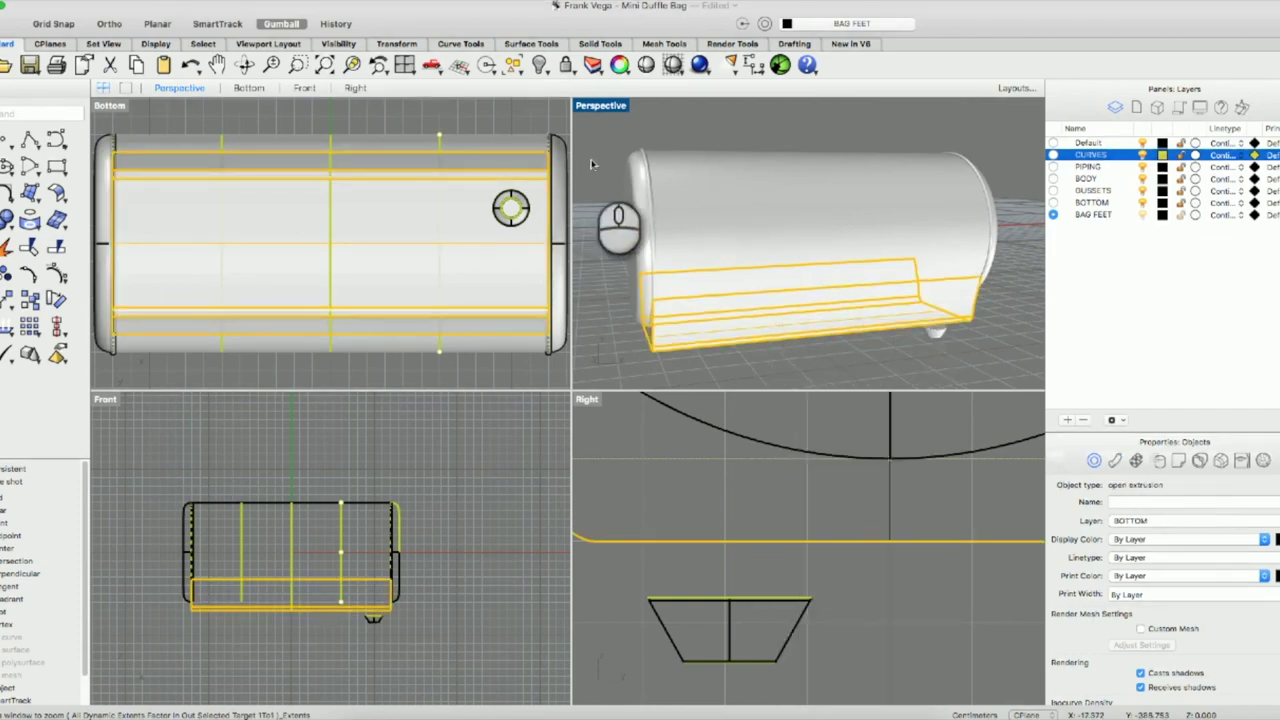
{"action": "left_click", "coordinate": [600, 240]}
{"action": "left_click", "coordinate": [677, 345]}
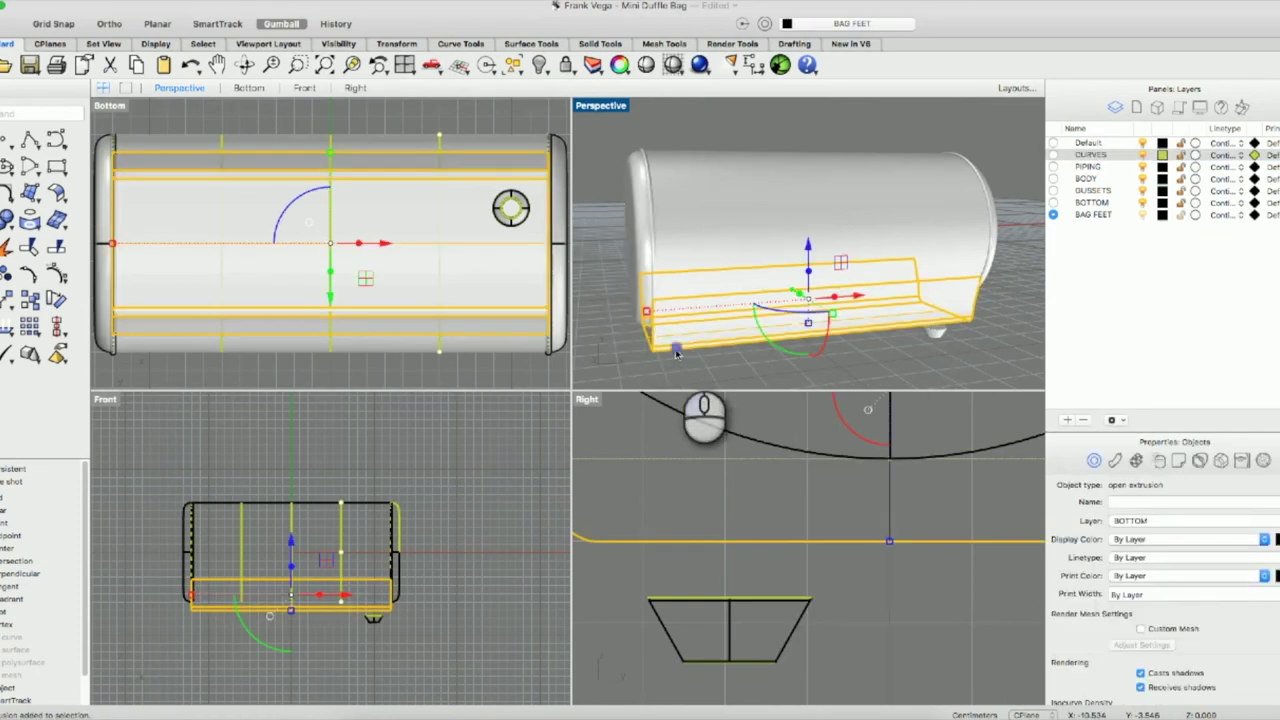
{"action": "scroll", "coordinate": [1183, 593], "scroll_direction": "down", "scroll_amount": 2}
{"action": "left_click", "coordinate": [1141, 689]}
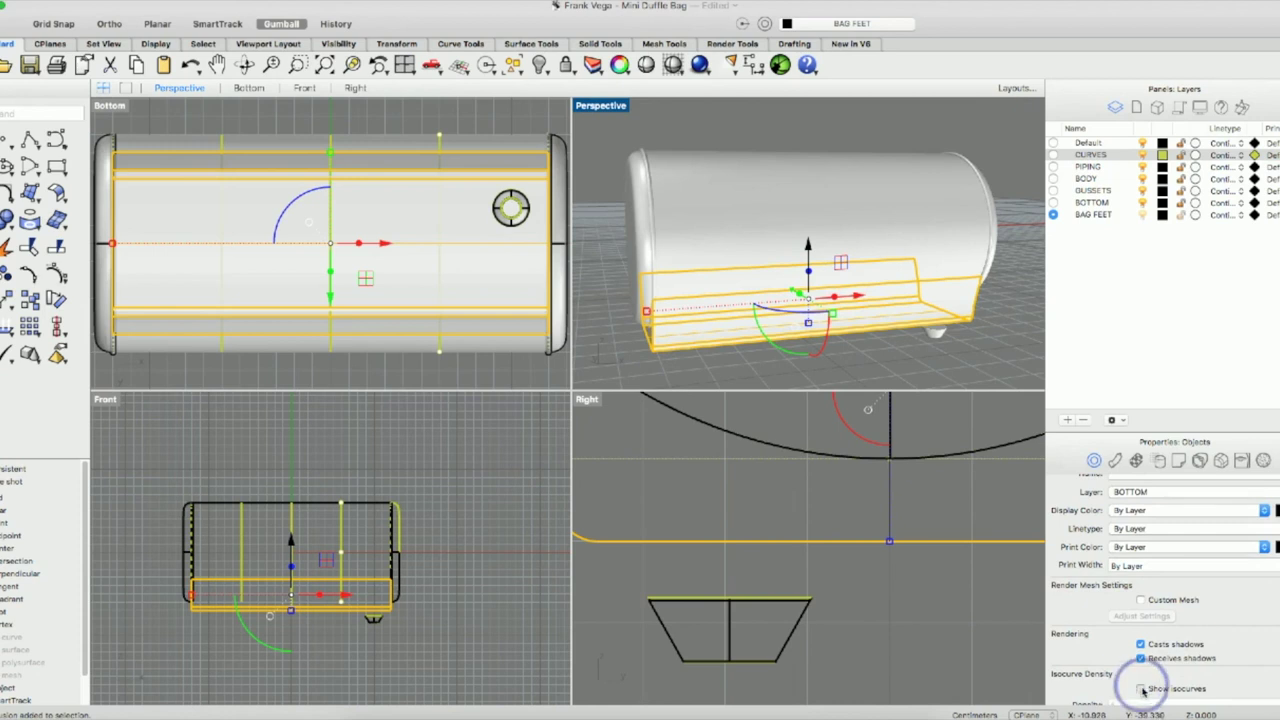
{"action": "left_click", "coordinate": [975, 340]}
{"action": "left_click", "coordinate": [907, 310]}
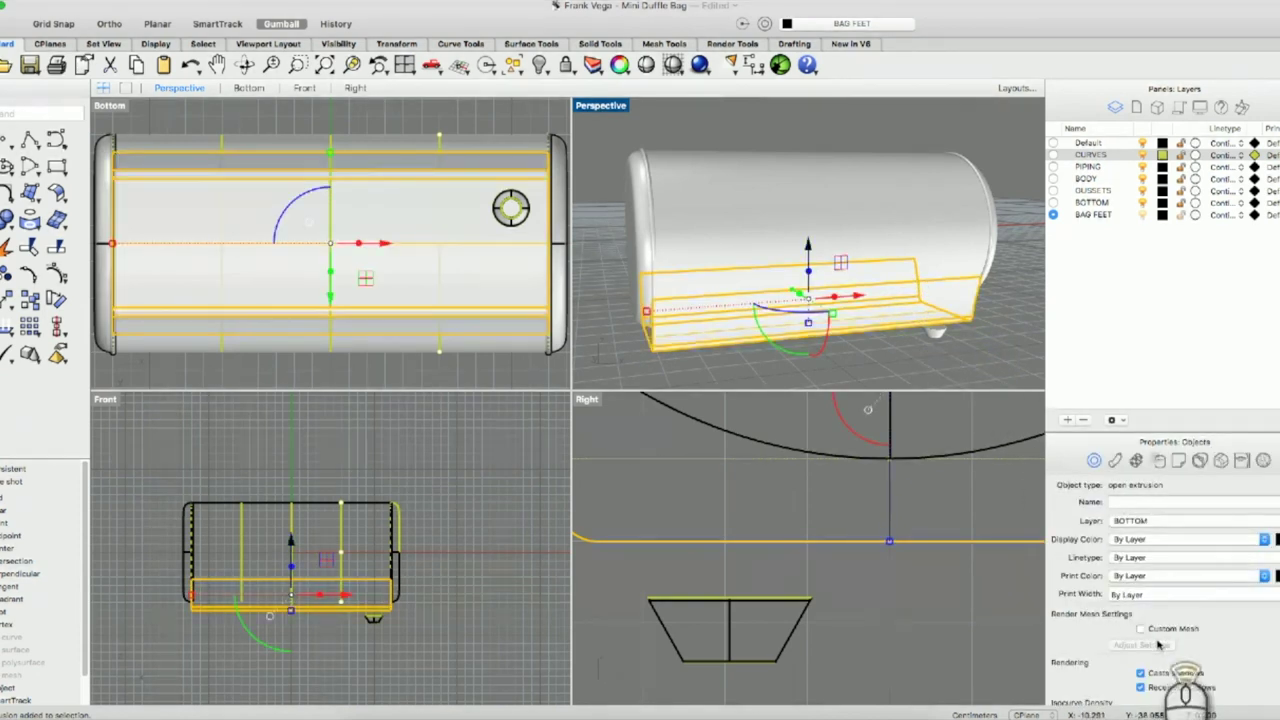
{"action": "scroll", "coordinate": [1162, 628], "scroll_direction": "down", "scroll_amount": 4}
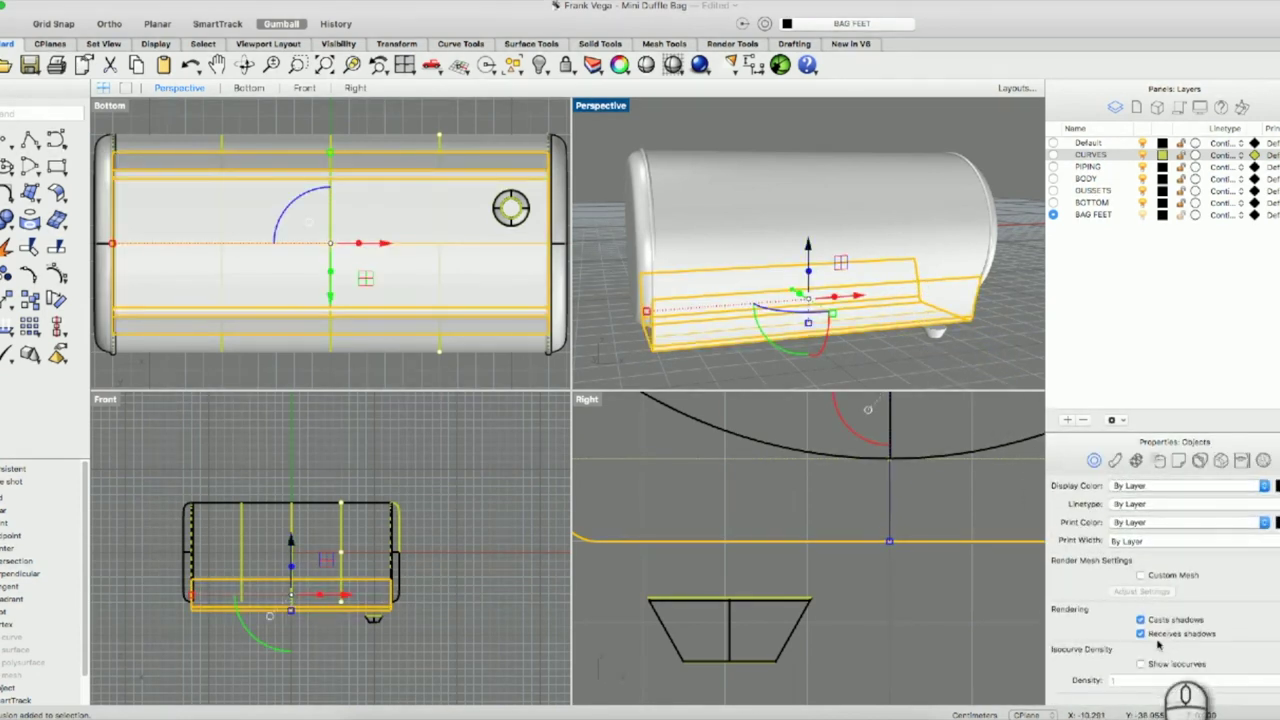
{"action": "left_click", "coordinate": [620, 277]}
Move the bag foot vertically so its wide upper rim meets the bag's underside in the Right view.
{"action": "left_click", "coordinate": [940, 334]}
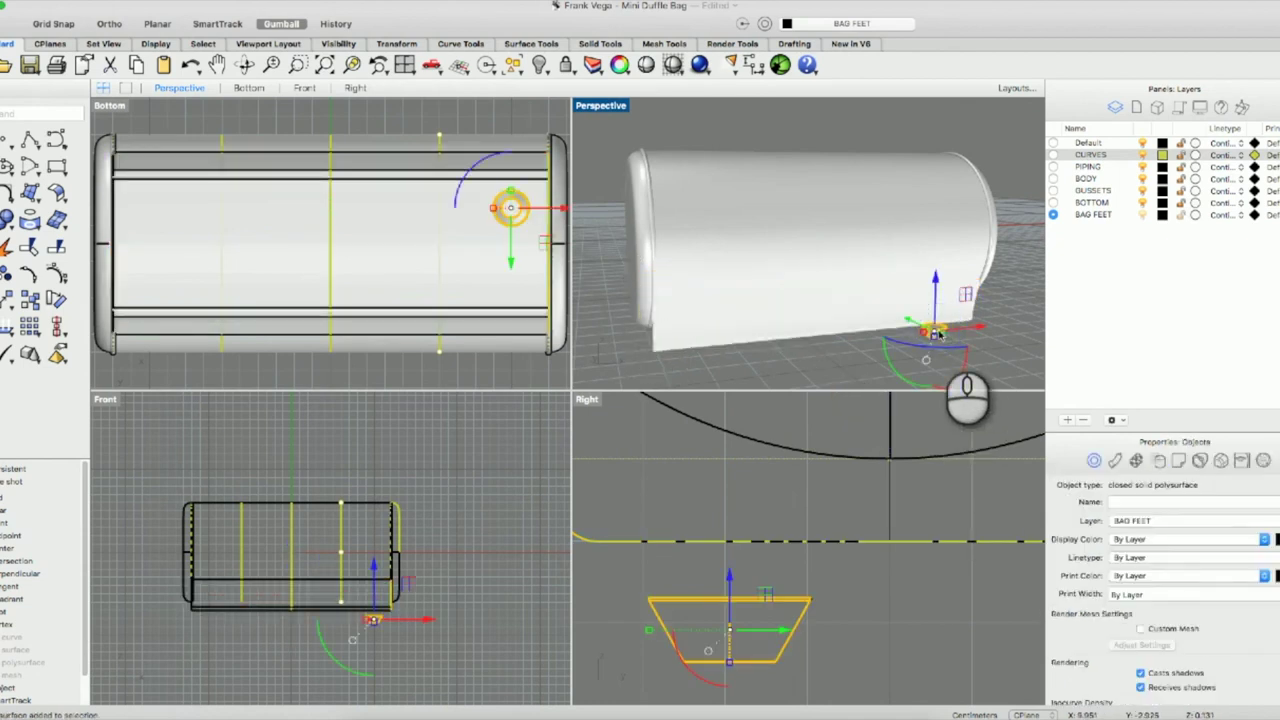
{"action": "left_click_drag", "start_coordinate": [729, 573], "coordinate": [756, 621]}
{"action": "scroll", "coordinate": [756, 621], "scroll_direction": "up", "scroll_amount": 3}
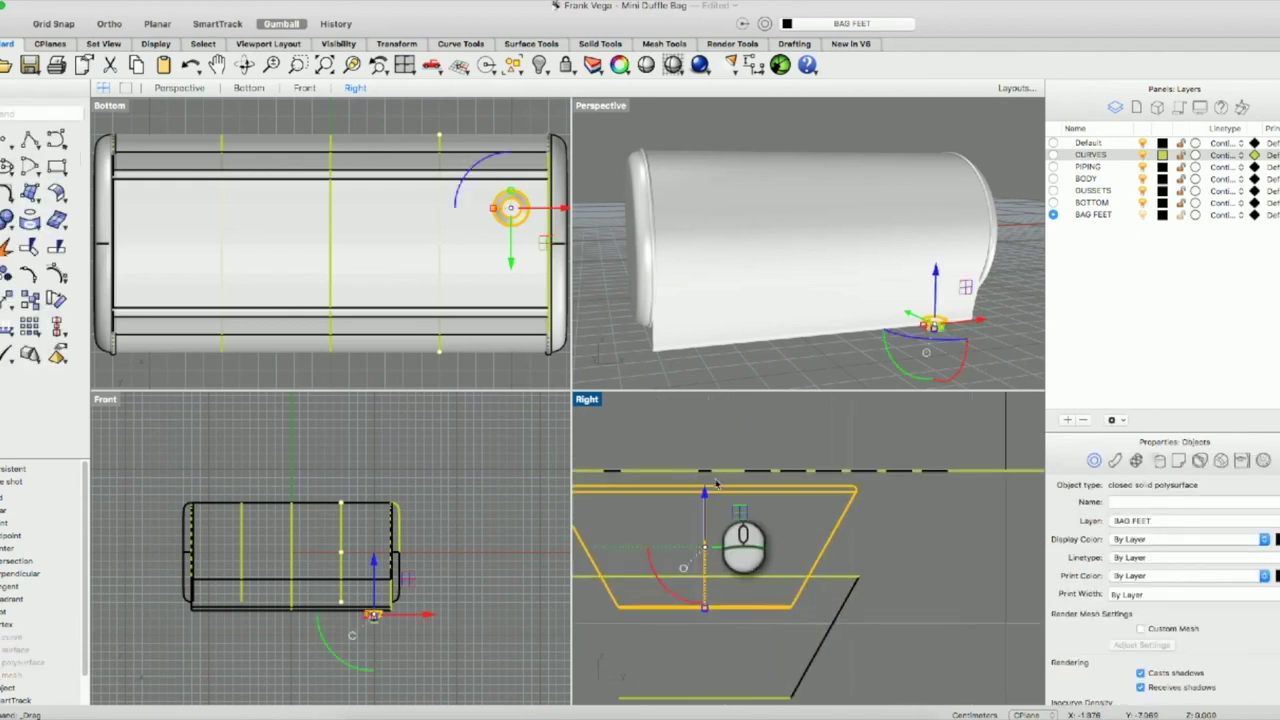
{"action": "left_click_drag", "start_coordinate": [705, 510], "coordinate": [700, 483]}
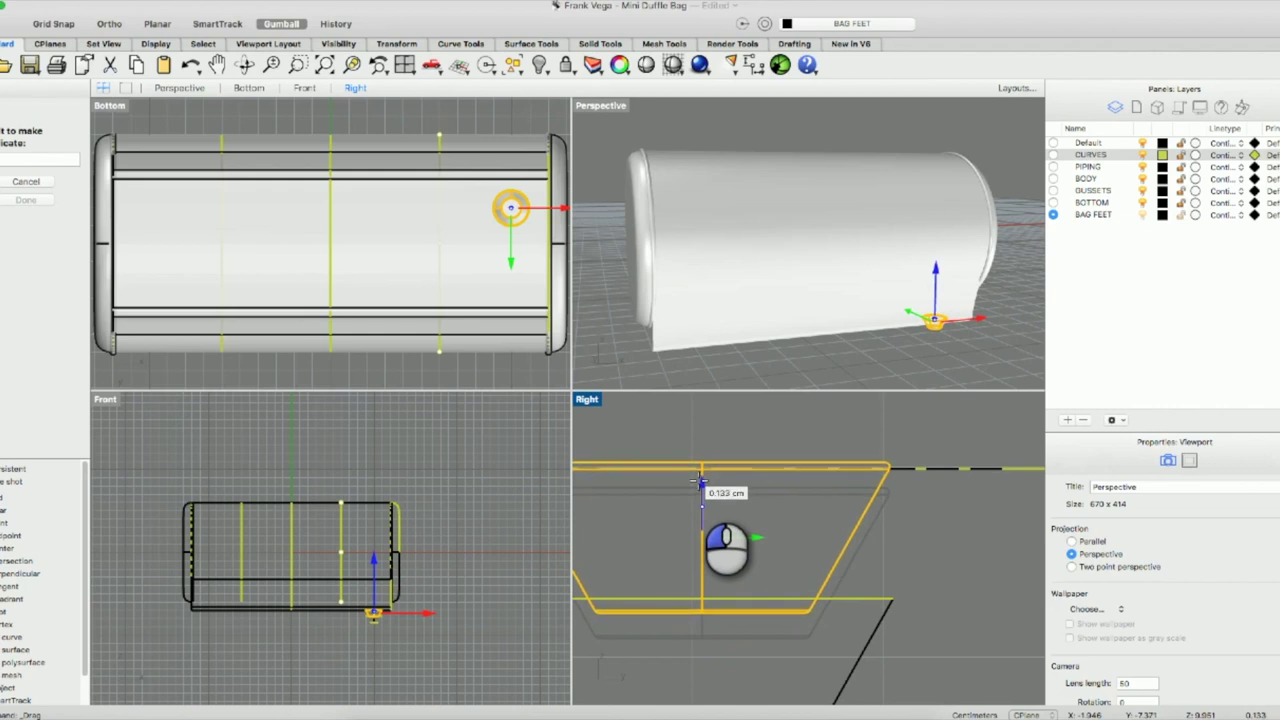
{"action": "left_click_drag", "start_coordinate": [700, 483], "coordinate": [700, 486]}
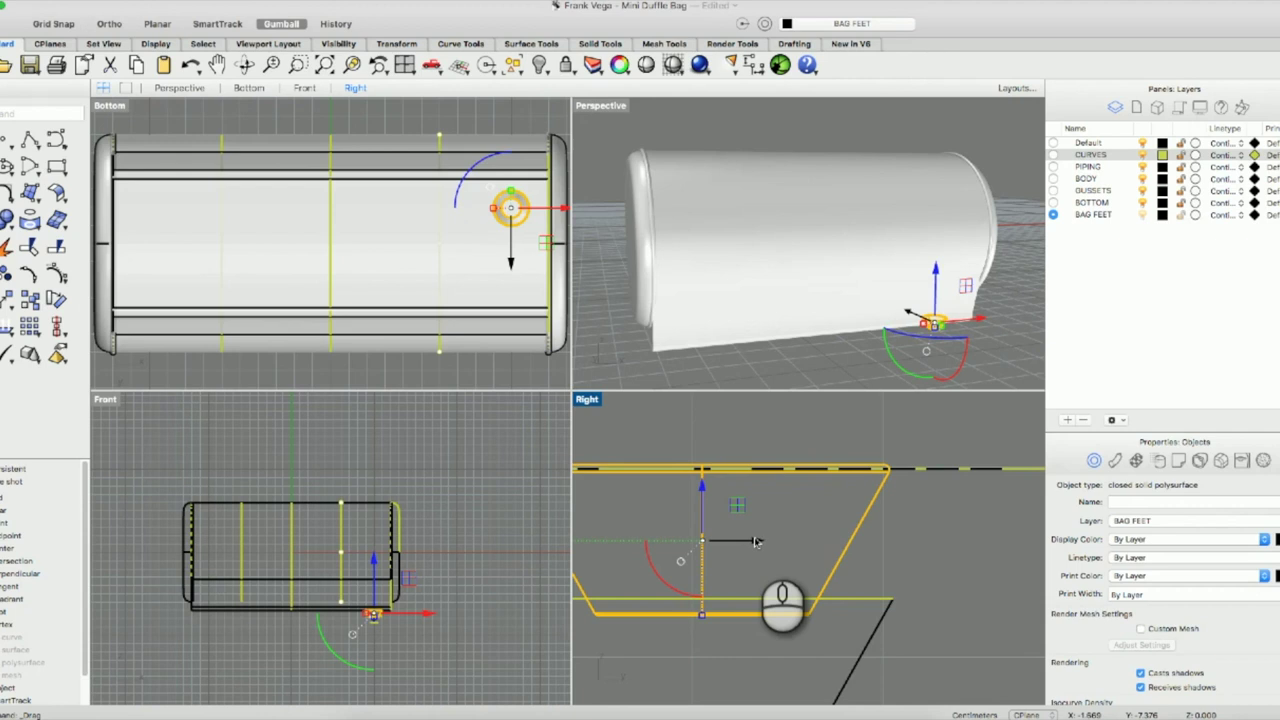
{"action": "scroll", "coordinate": [912, 662], "scroll_direction": "down", "scroll_amount": 5}
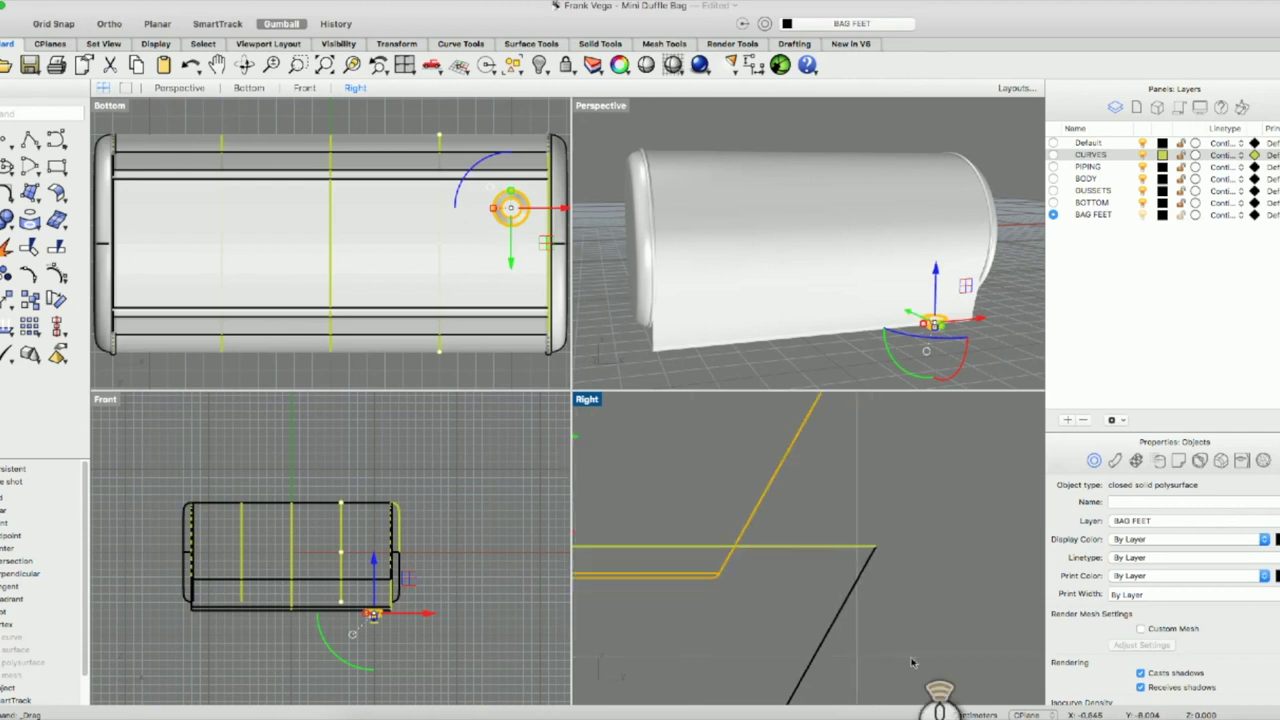
Move the foot's leftover open profile curve to the CURVES layer and hide that layer.
{"action": "left_click", "coordinate": [884, 677]}
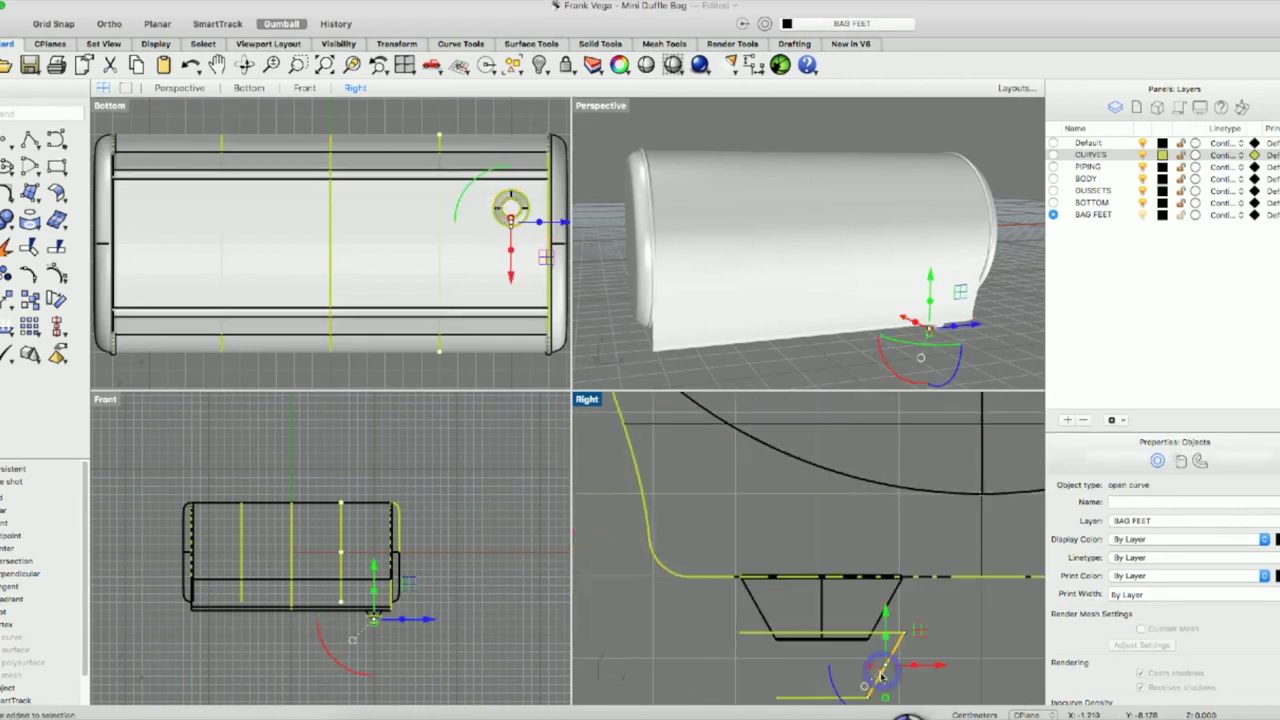
{"action": "right_click", "coordinate": [1096, 155]}
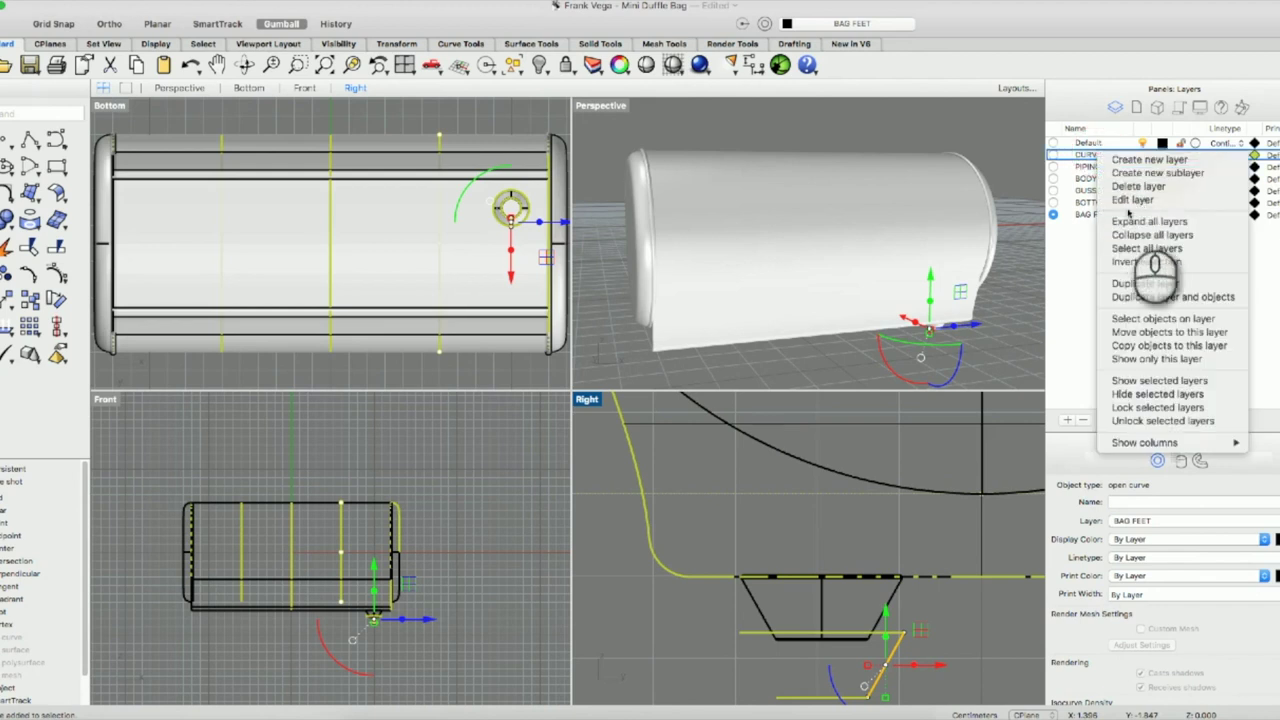
{"action": "left_click", "coordinate": [1140, 333]}
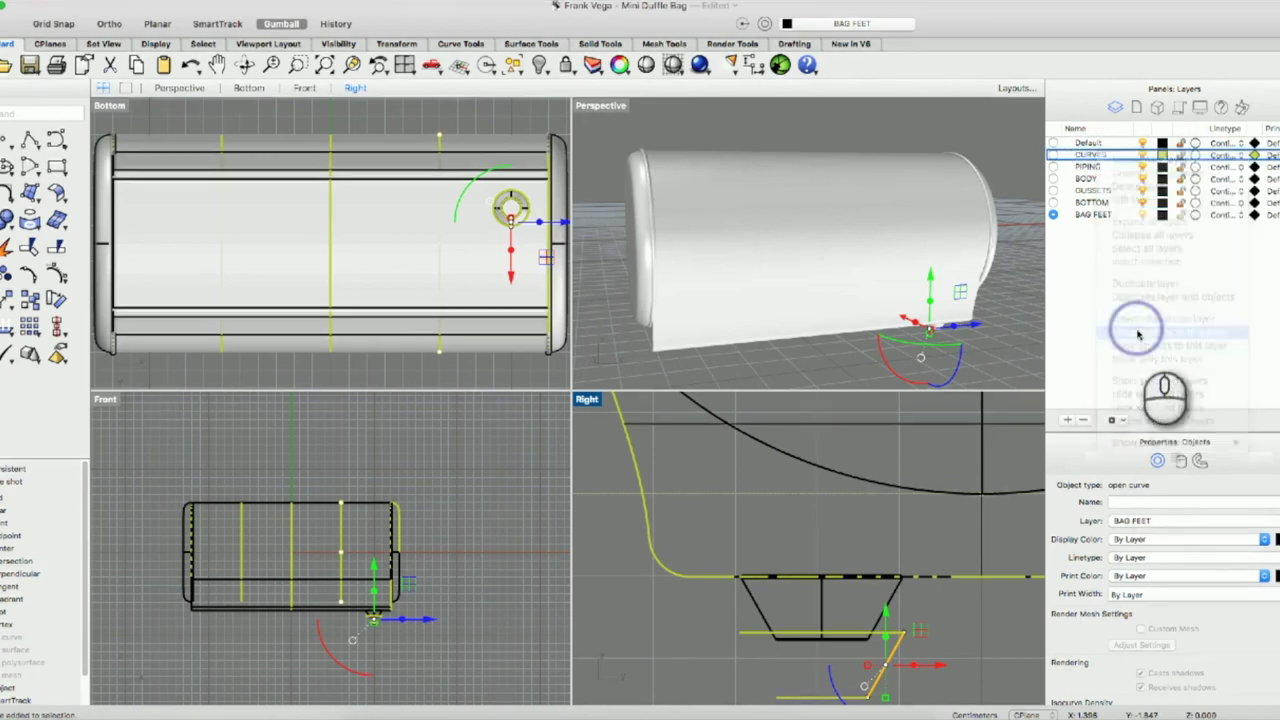
{"action": "left_click", "coordinate": [978, 598]}
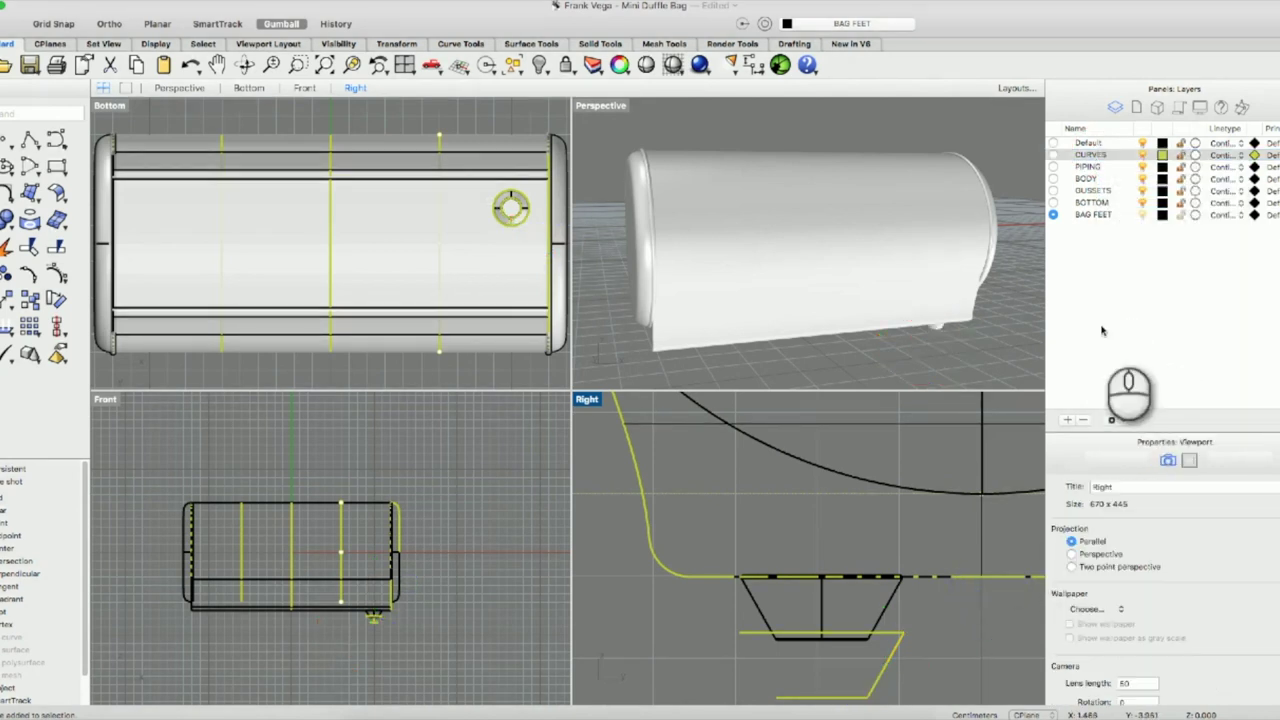
{"action": "left_click", "coordinate": [1143, 155]}
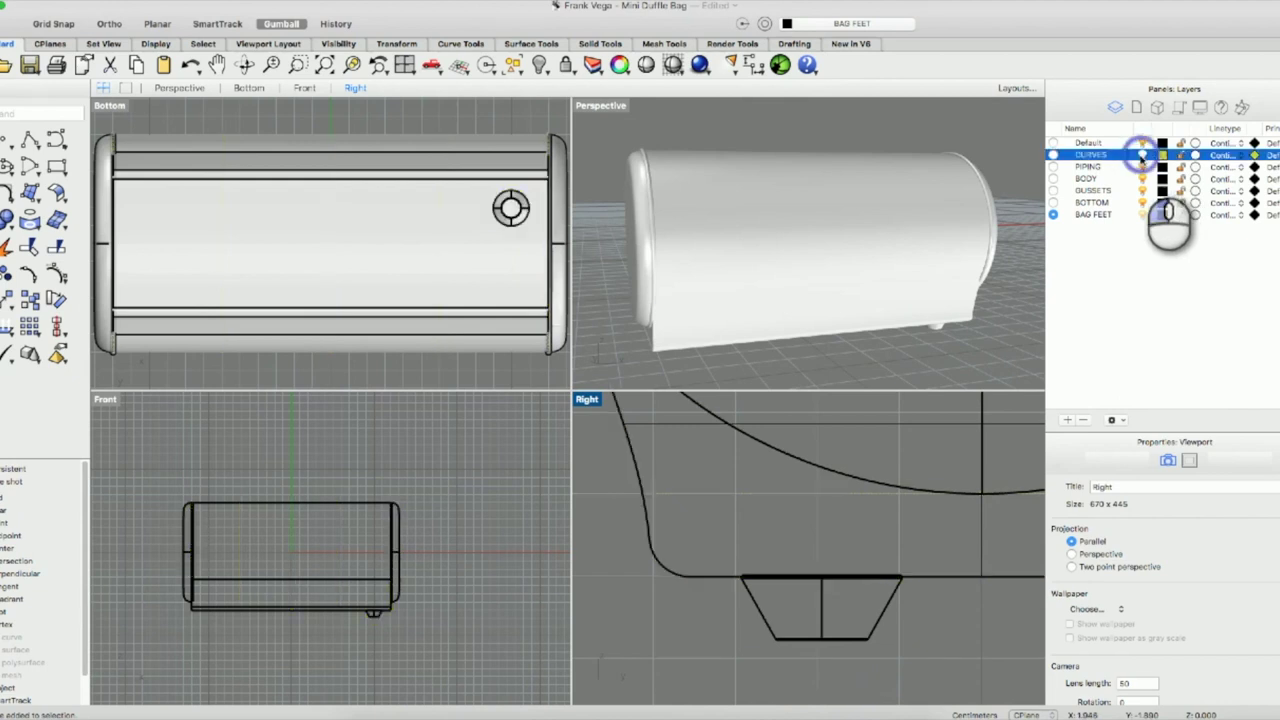
Try moving the foot lengthwise across the bag in the Bottom view, and undo the move.
{"action": "left_click", "coordinate": [873, 632]}
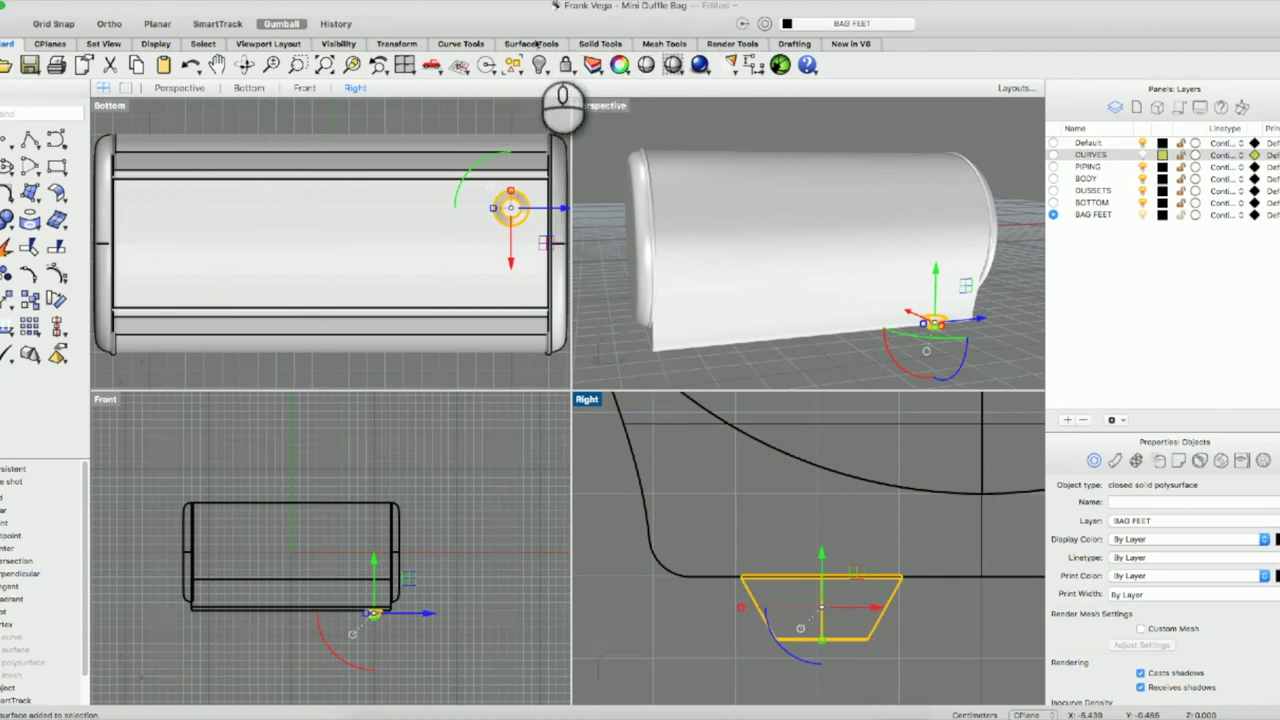
{"action": "left_click", "coordinate": [398, 44]}
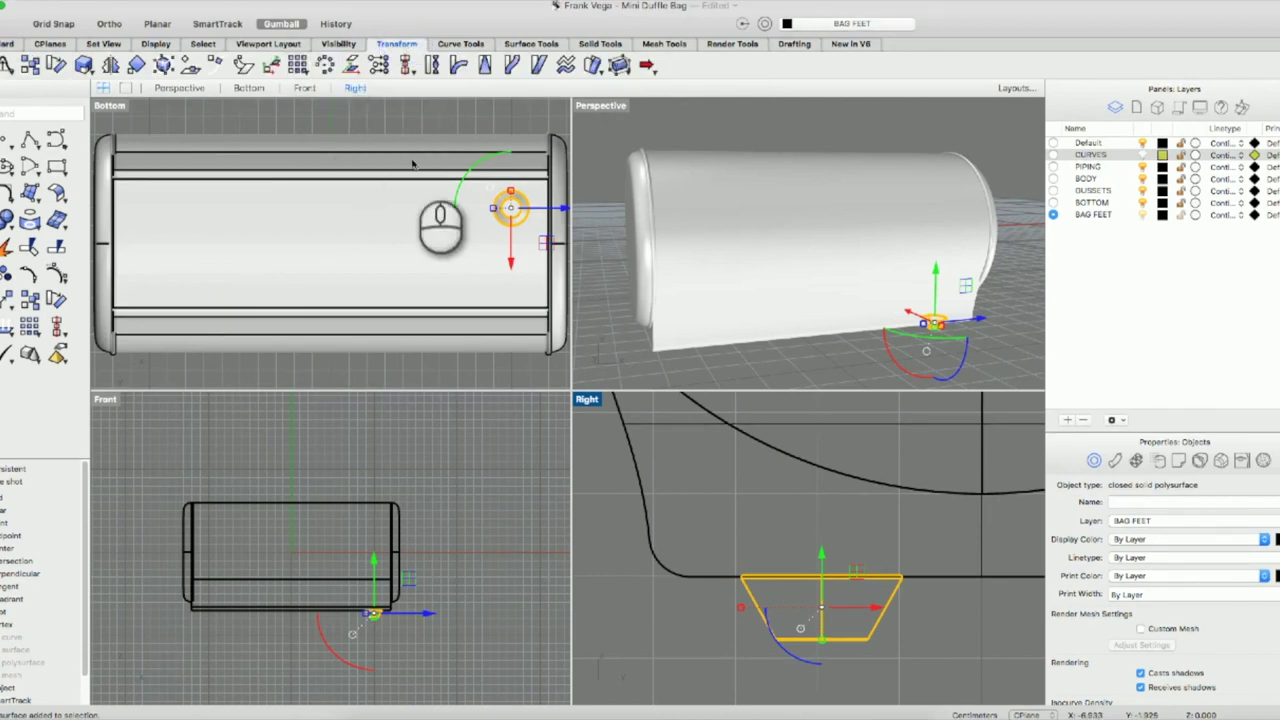
{"action": "scroll", "coordinate": [412, 164], "scroll_direction": "down", "scroll_amount": 4}
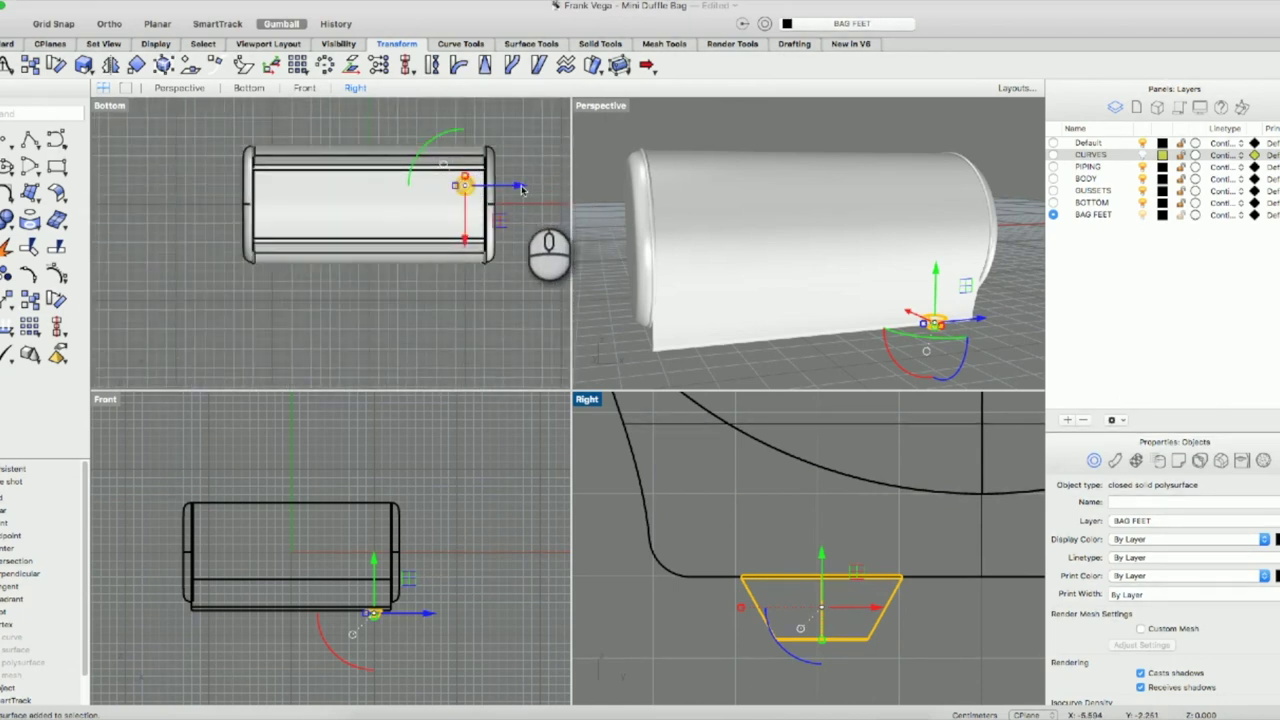
{"action": "left_click_drag", "start_coordinate": [521, 186], "coordinate": [328, 201]}
{"action": "key", "text": "super+z"}
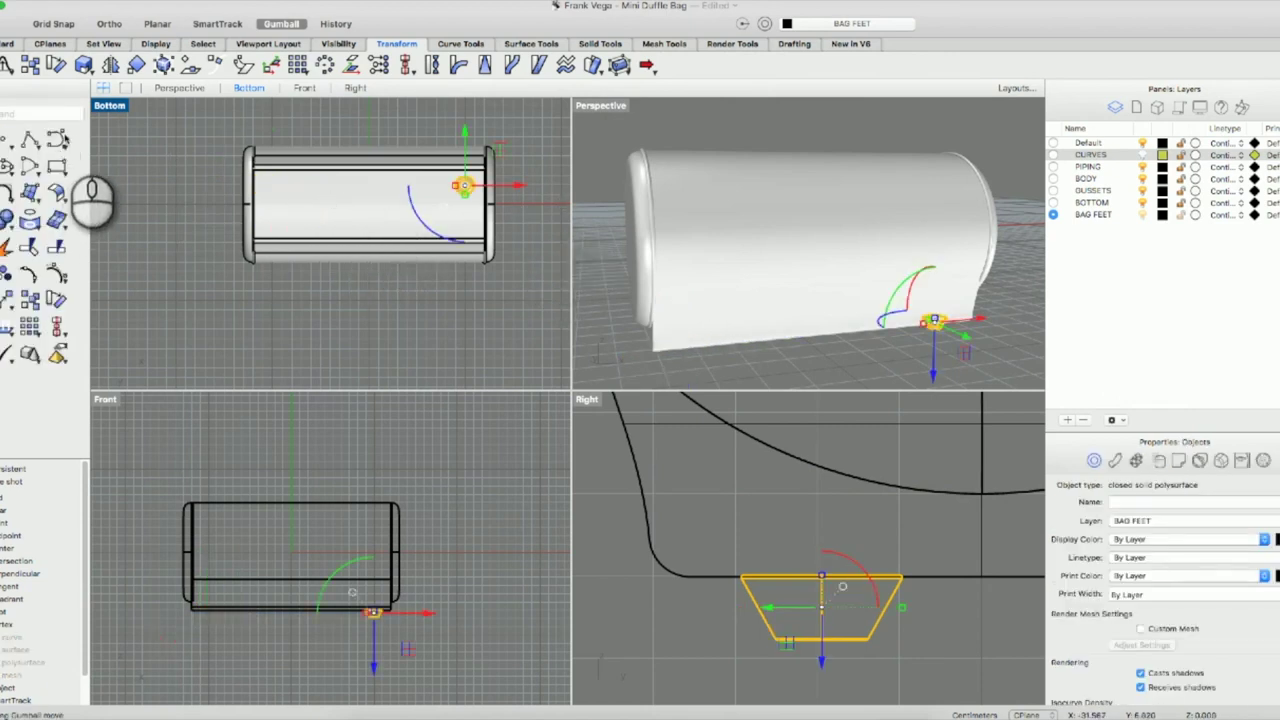
Try to mirror the foot across the bag's lengthwise centre plane, with the vertical mirror line starting at the origin.
{"action": "right_click", "coordinate": [68, 140]}
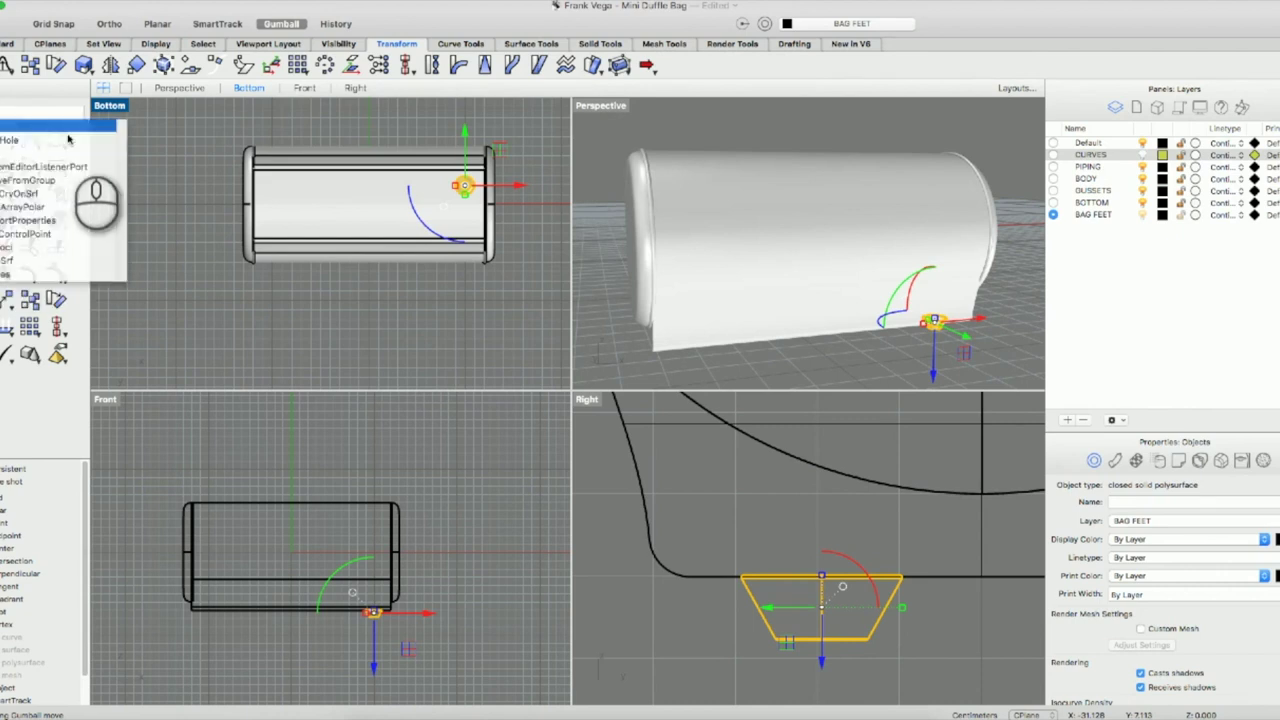
{"action": "left_click", "coordinate": [69, 127]}
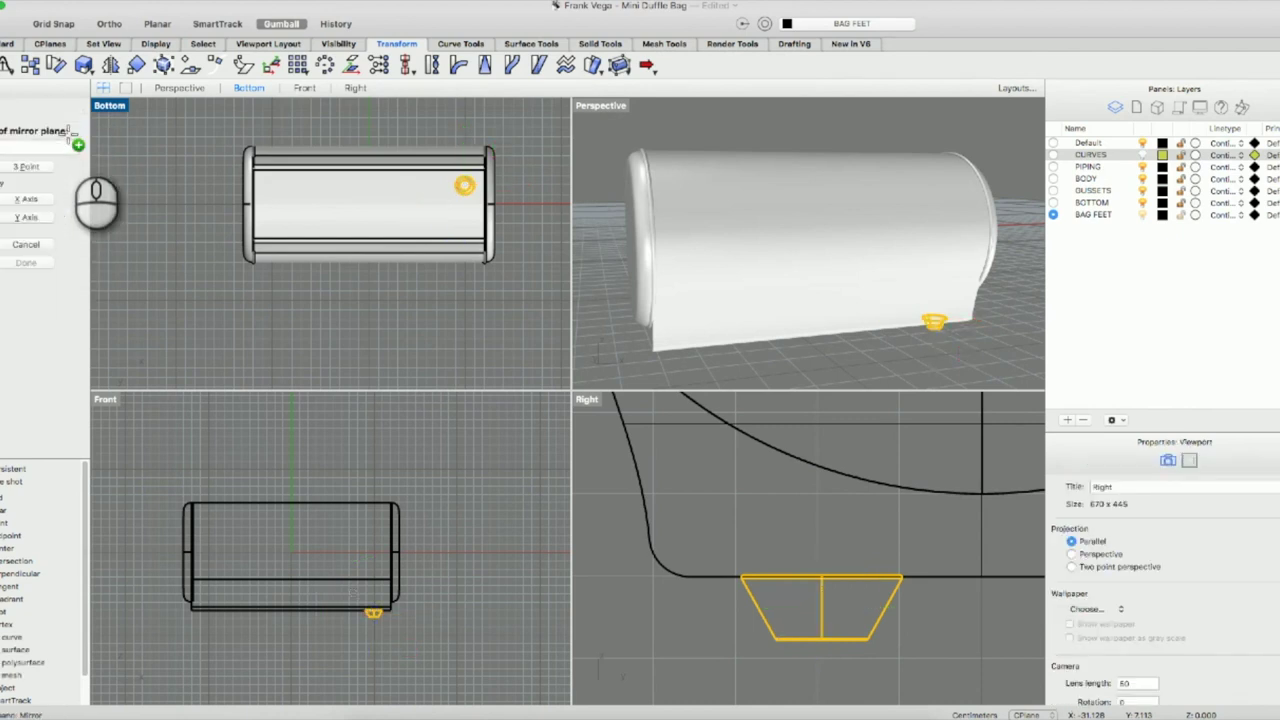
{"action": "type", "text": "0"}
{"action": "key", "text": "Return"}
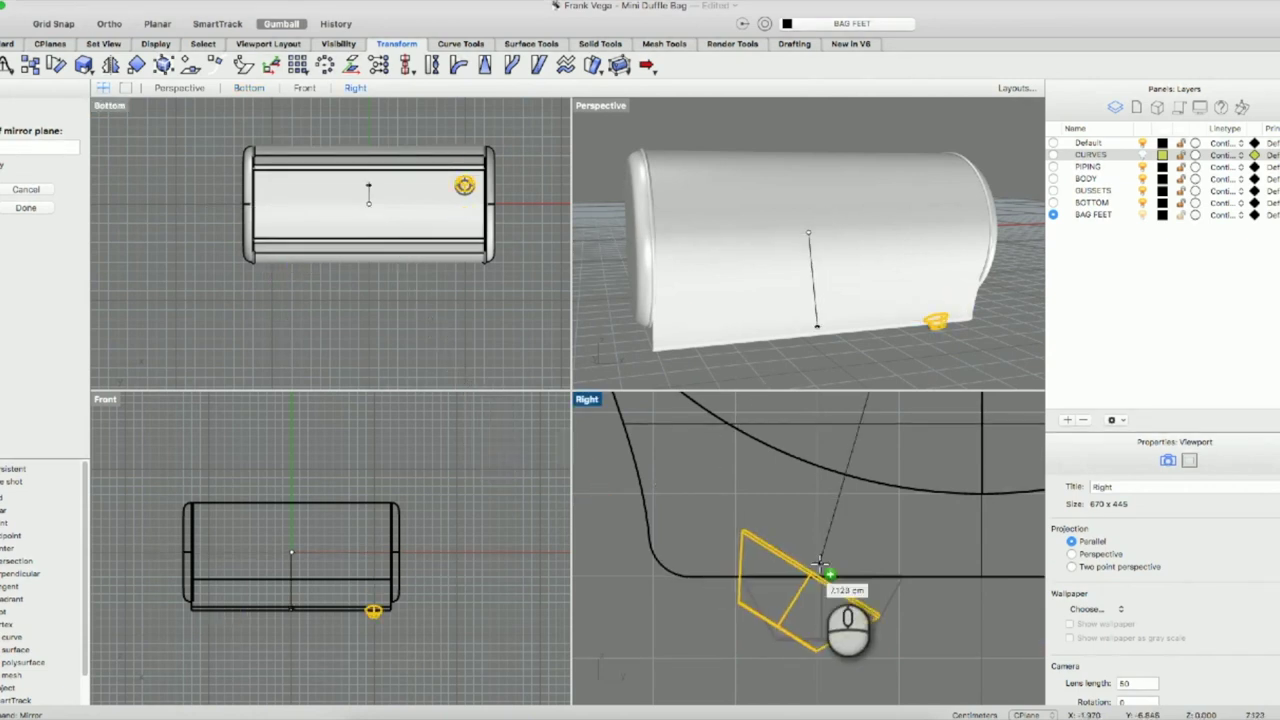
{"action": "scroll", "coordinate": [830, 570], "scroll_direction": "down", "scroll_amount": 3}
{"action": "scroll", "coordinate": [820, 567], "scroll_direction": "down", "scroll_amount": 2}
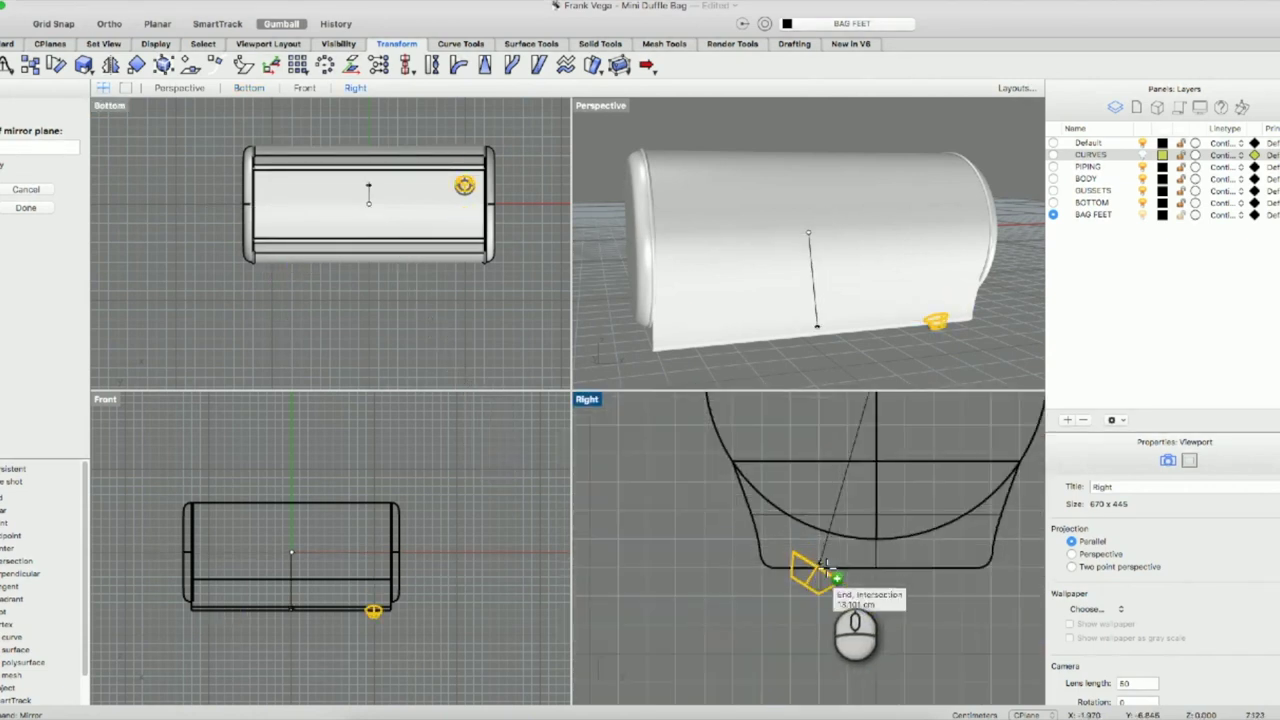
{"action": "key", "text": "shift"}
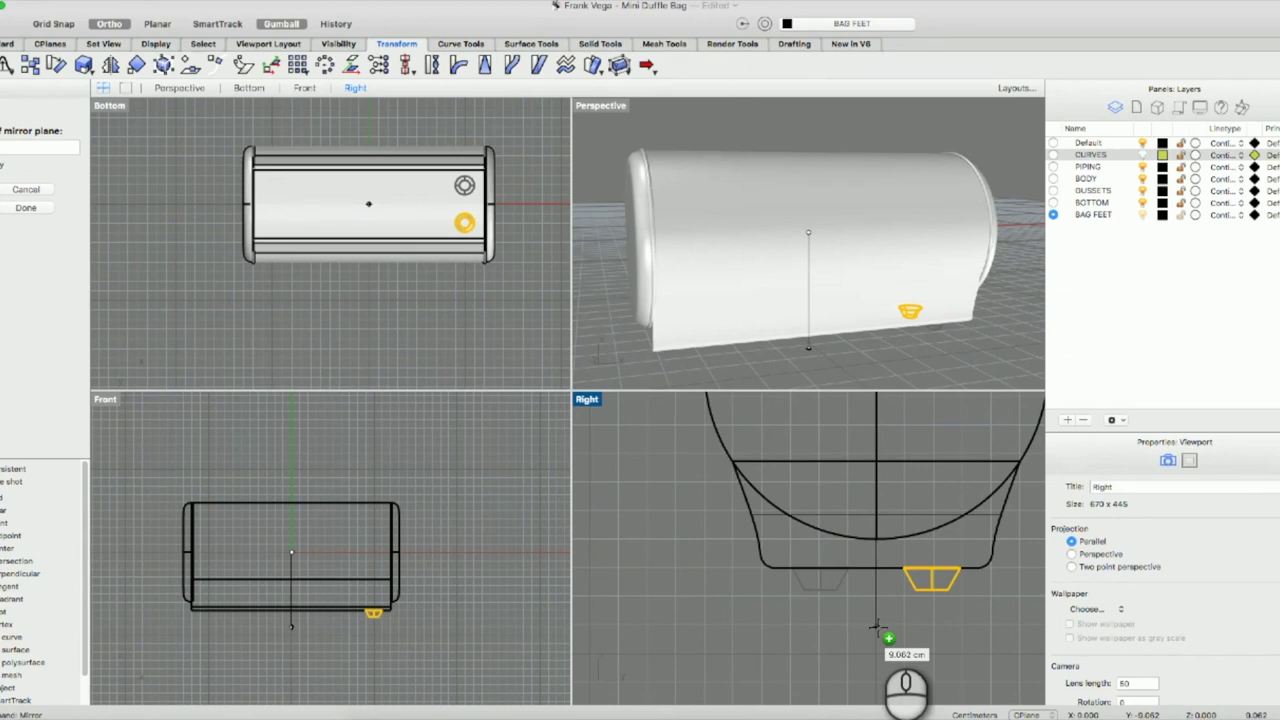
{"action": "left_click", "coordinate": [876, 628]}
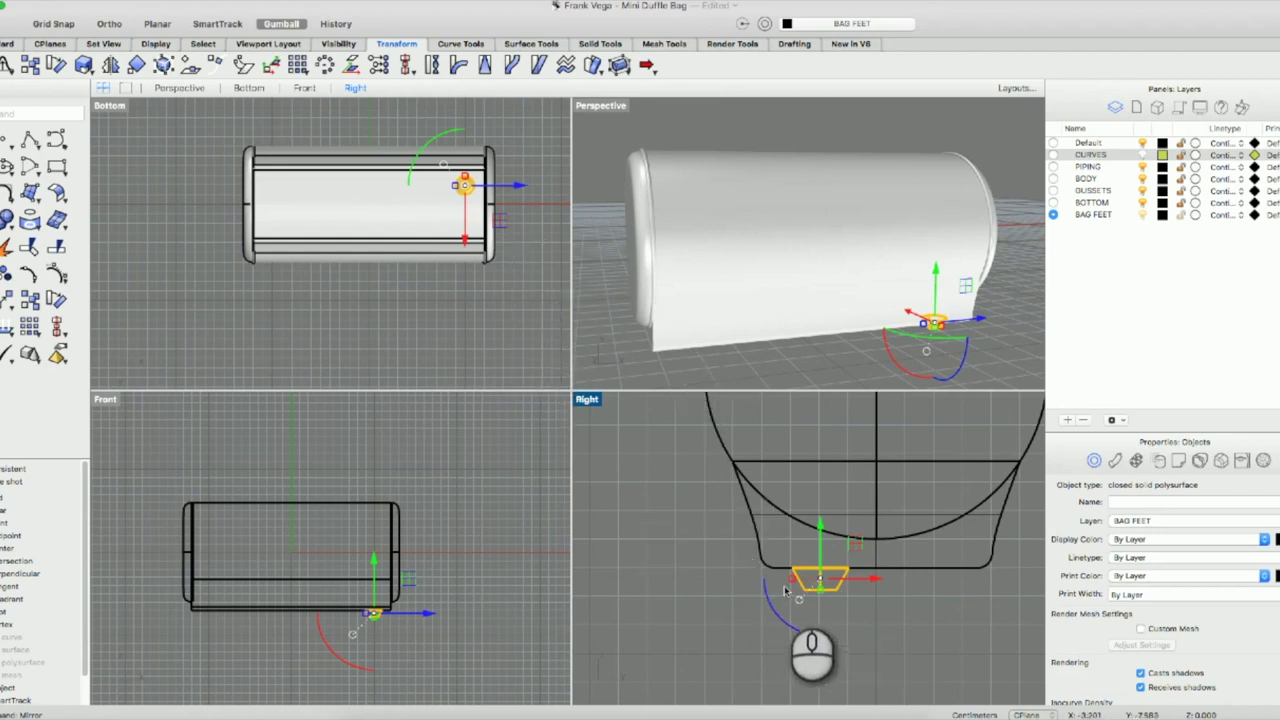
Scale the foot down slightly in proportion and reposition it so its upper rim sits on the bag's underside.
{"action": "scroll", "coordinate": [786, 592], "scroll_direction": "up", "scroll_amount": 6}
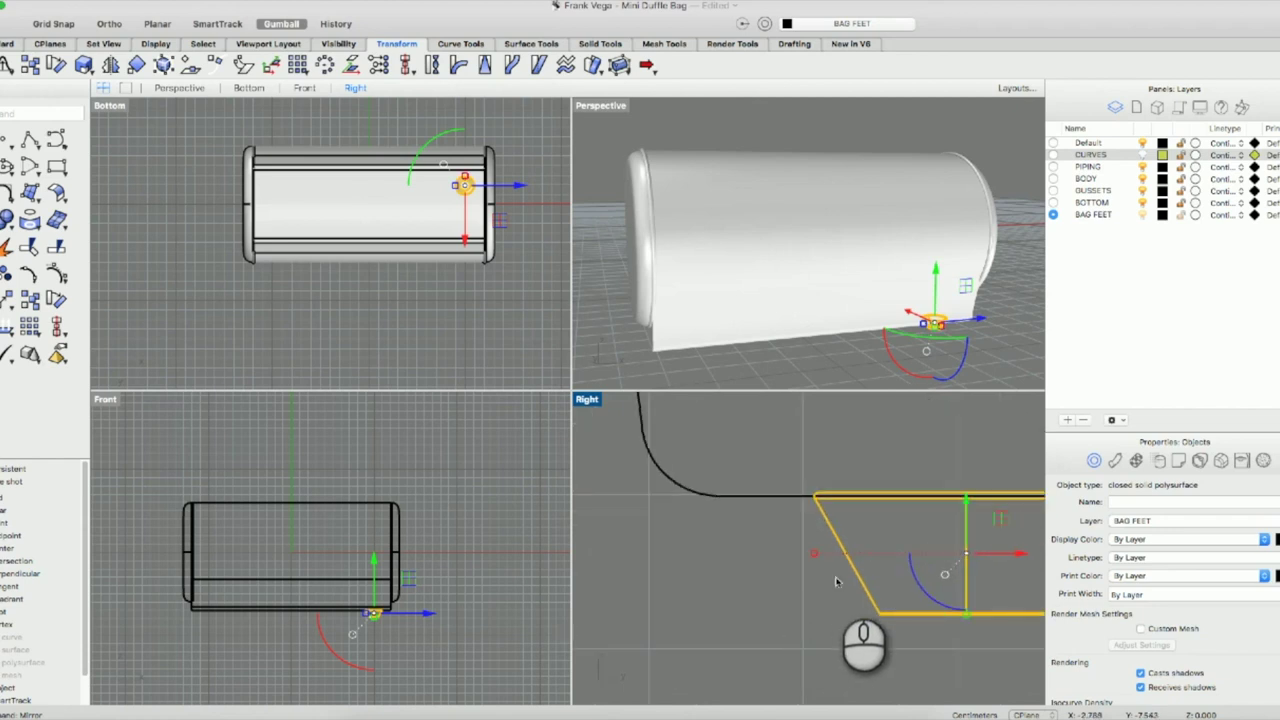
{"action": "right_click_drag", "start_coordinate": [822, 595], "coordinate": [712, 612]}
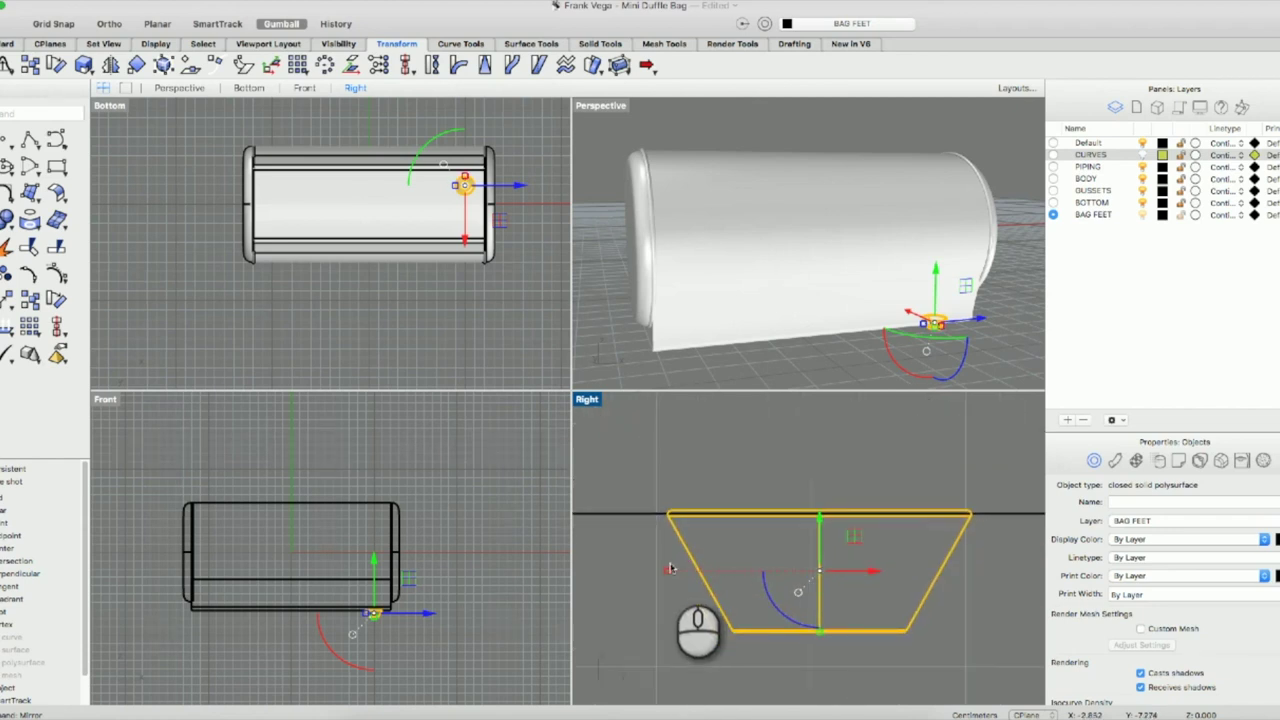
{"action": "left_click_drag", "start_coordinate": [670, 568], "coordinate": [684, 573]}
{"action": "left_click_drag", "start_coordinate": [819, 516], "coordinate": [819, 507]}
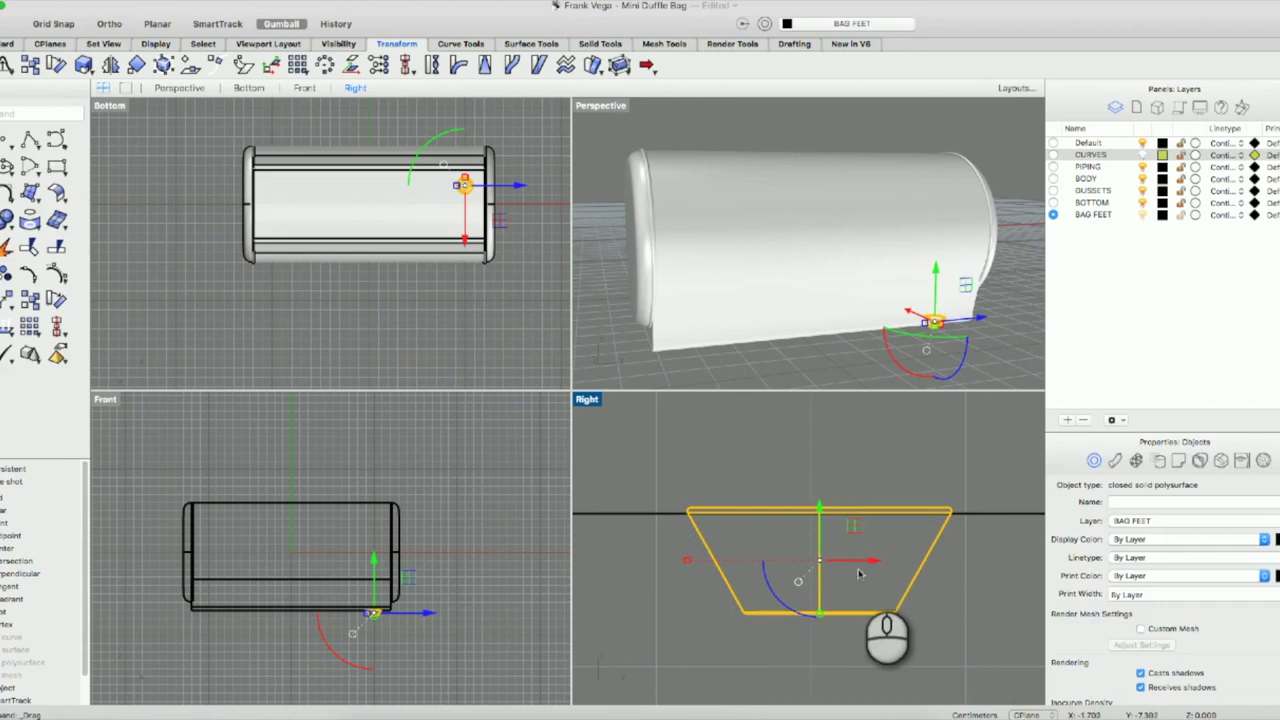
{"action": "left_click_drag", "start_coordinate": [867, 561], "coordinate": [860, 562]}
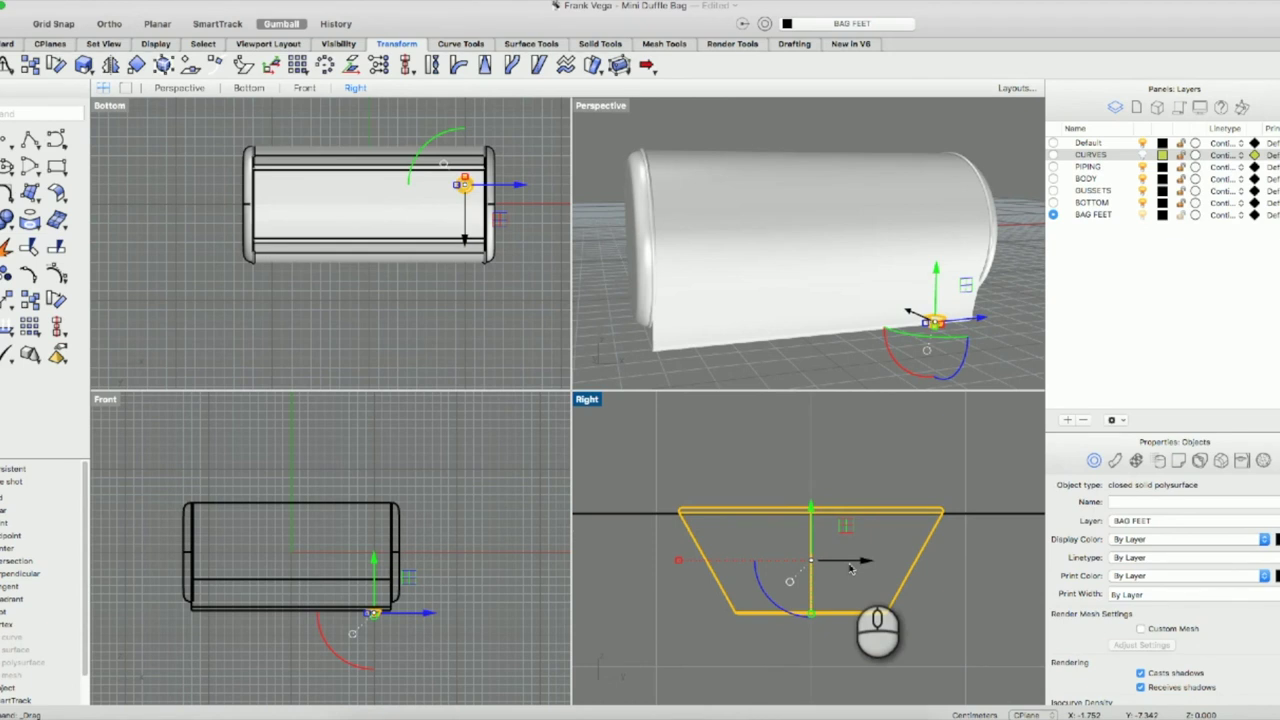
{"action": "left_click_drag", "start_coordinate": [811, 506], "coordinate": [812, 511]}
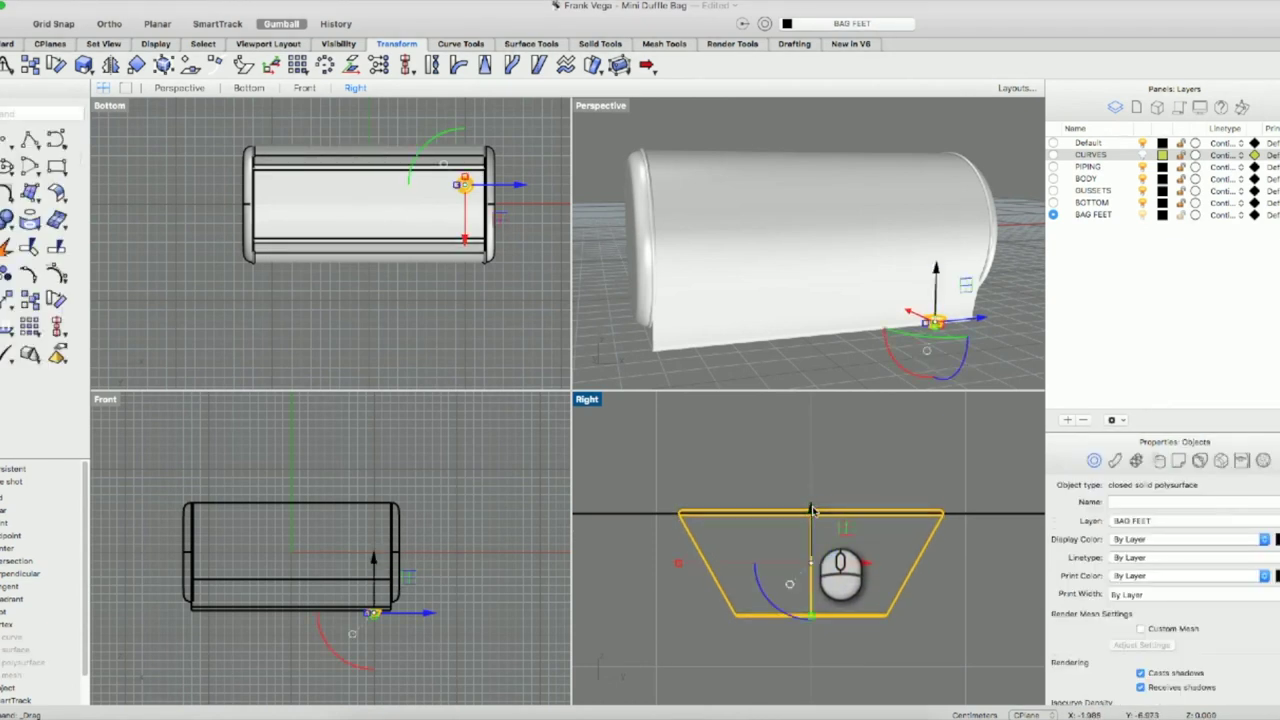
Mirror the resized foot in the Right view about a vertical line through the origin, 0.
{"action": "left_click", "coordinate": [814, 457]}
{"action": "left_click", "coordinate": [795, 512]}
{"action": "scroll", "coordinate": [795, 512], "scroll_direction": "down", "scroll_amount": 5}
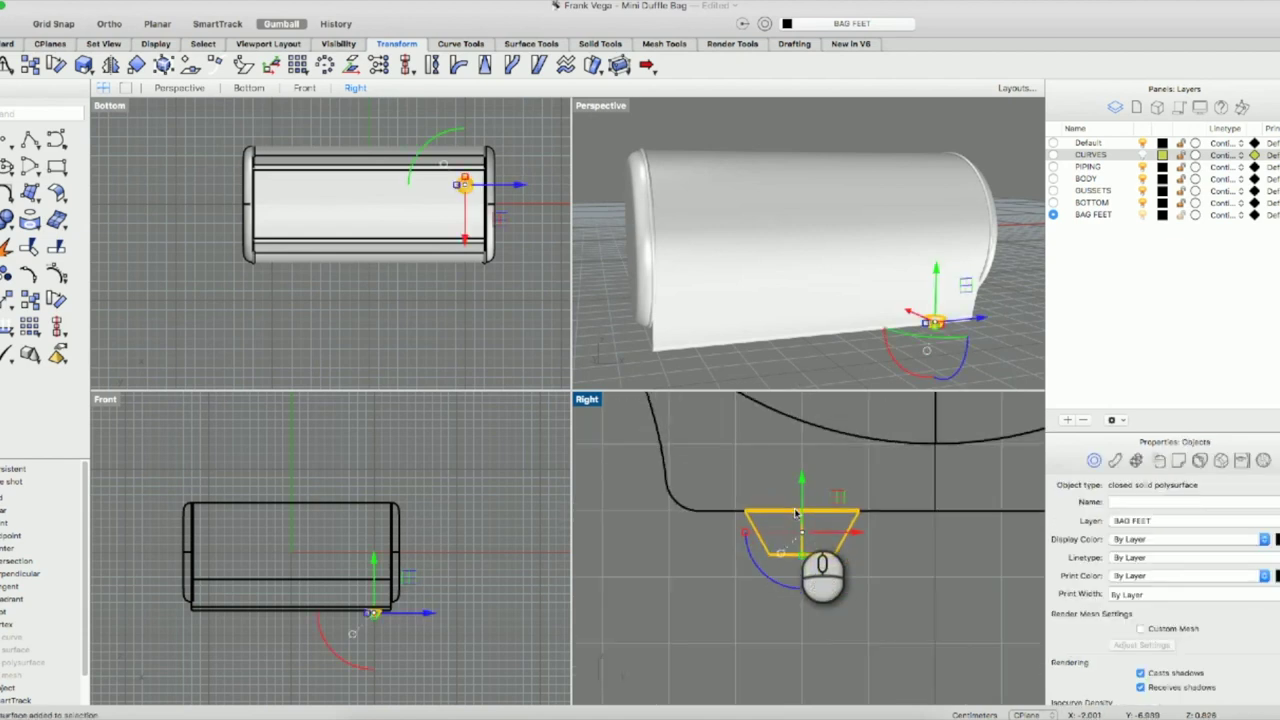
{"action": "type", "text": "o"}
{"action": "key", "text": "Return"}
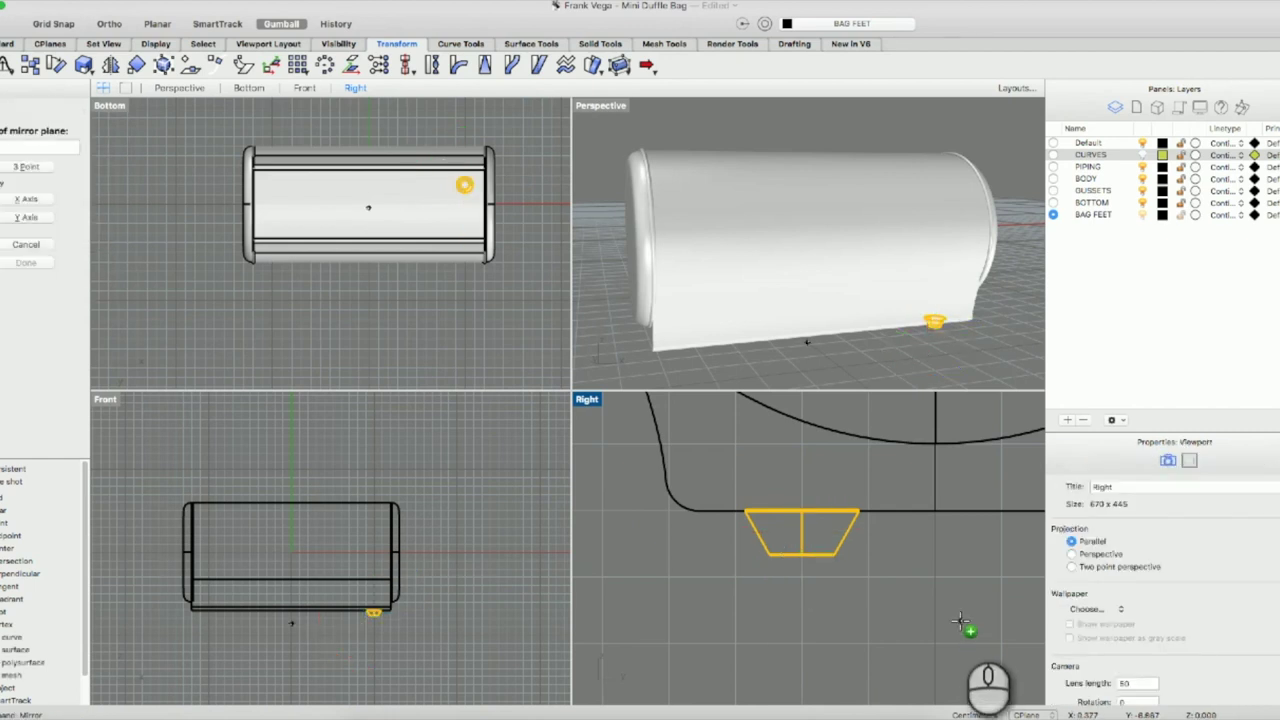
{"action": "type", "text": "0"}
{"action": "key", "text": "Return"}
{"action": "key", "text": "shift"}
{"action": "left_click", "coordinate": [929, 651]}
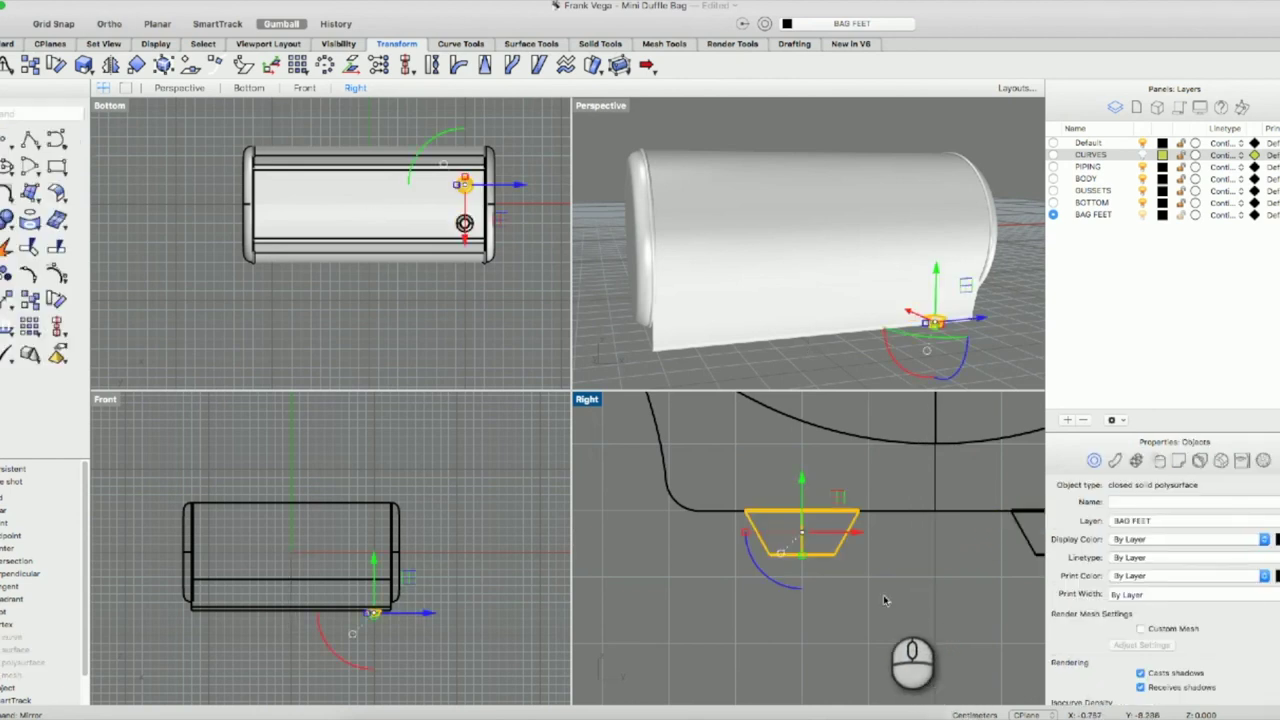
Mirror both feet to the bag's opposite end in the Bottom view, about the crosswise centre line through the origin.
{"action": "left_click", "coordinate": [823, 557]}
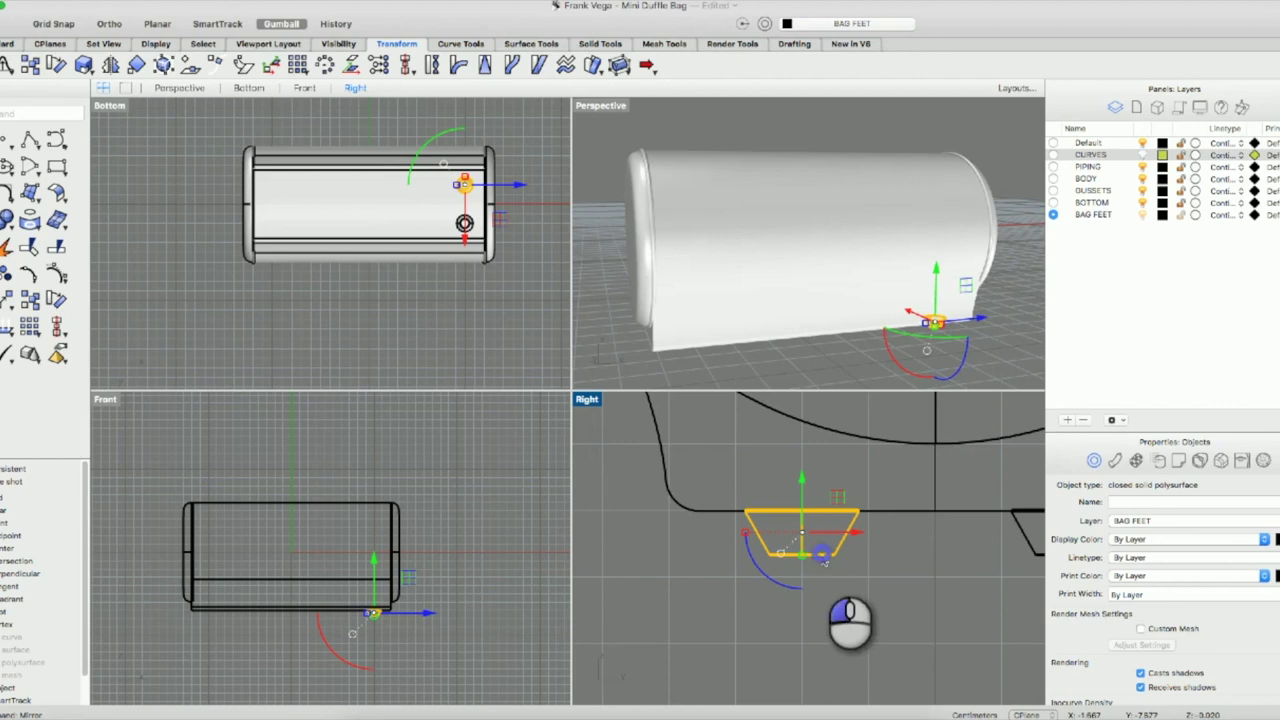
{"action": "left_click", "coordinate": [1028, 537], "text": "shift"}
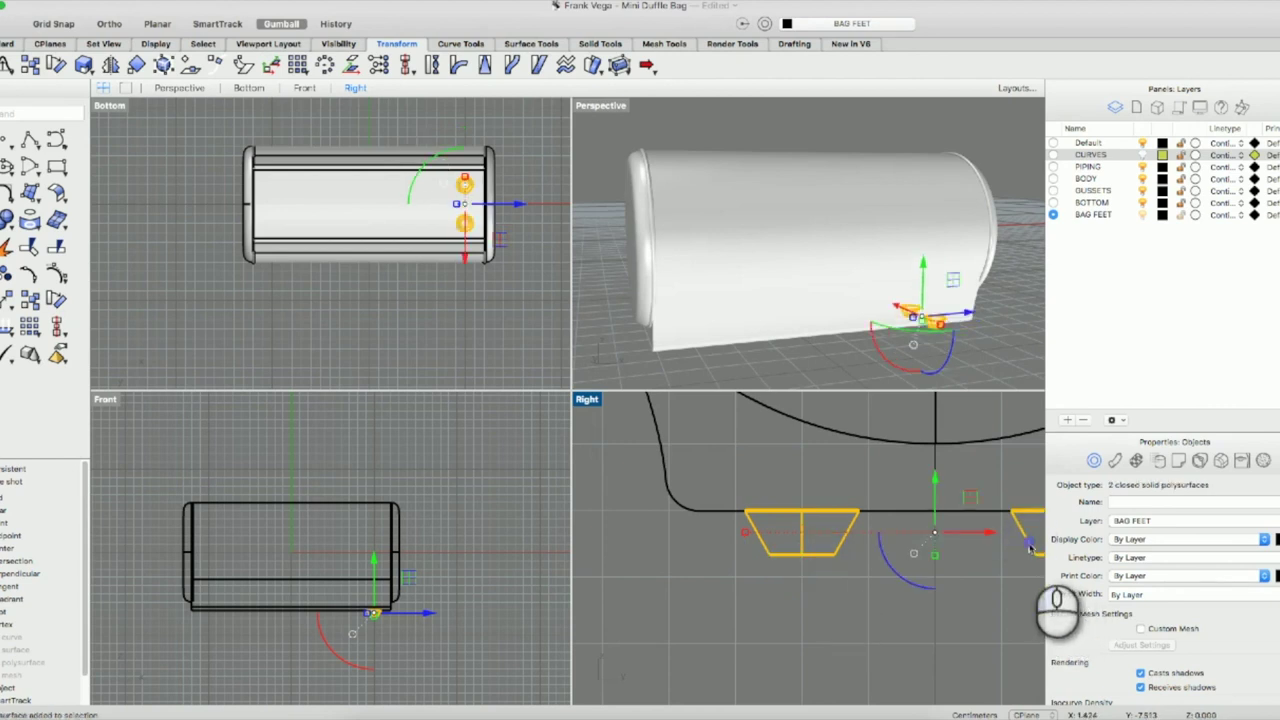
{"action": "right_click", "coordinate": [448, 360]}
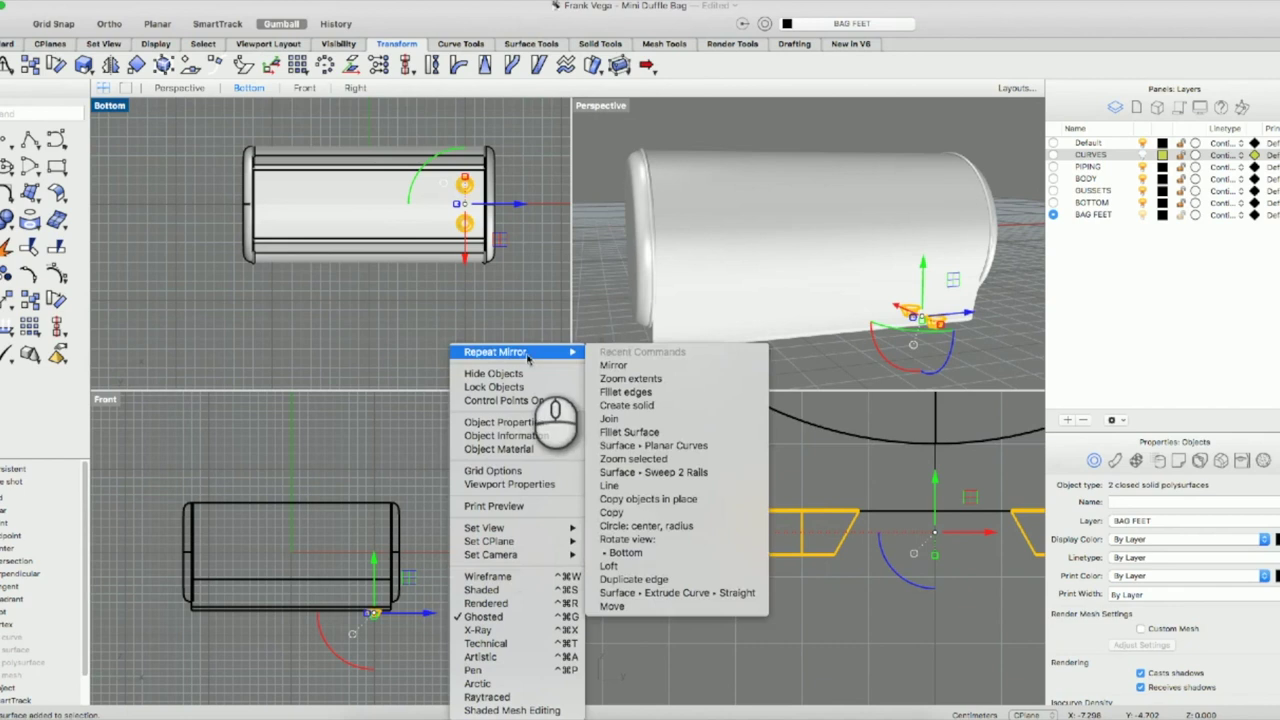
{"action": "left_click", "coordinate": [527, 355]}
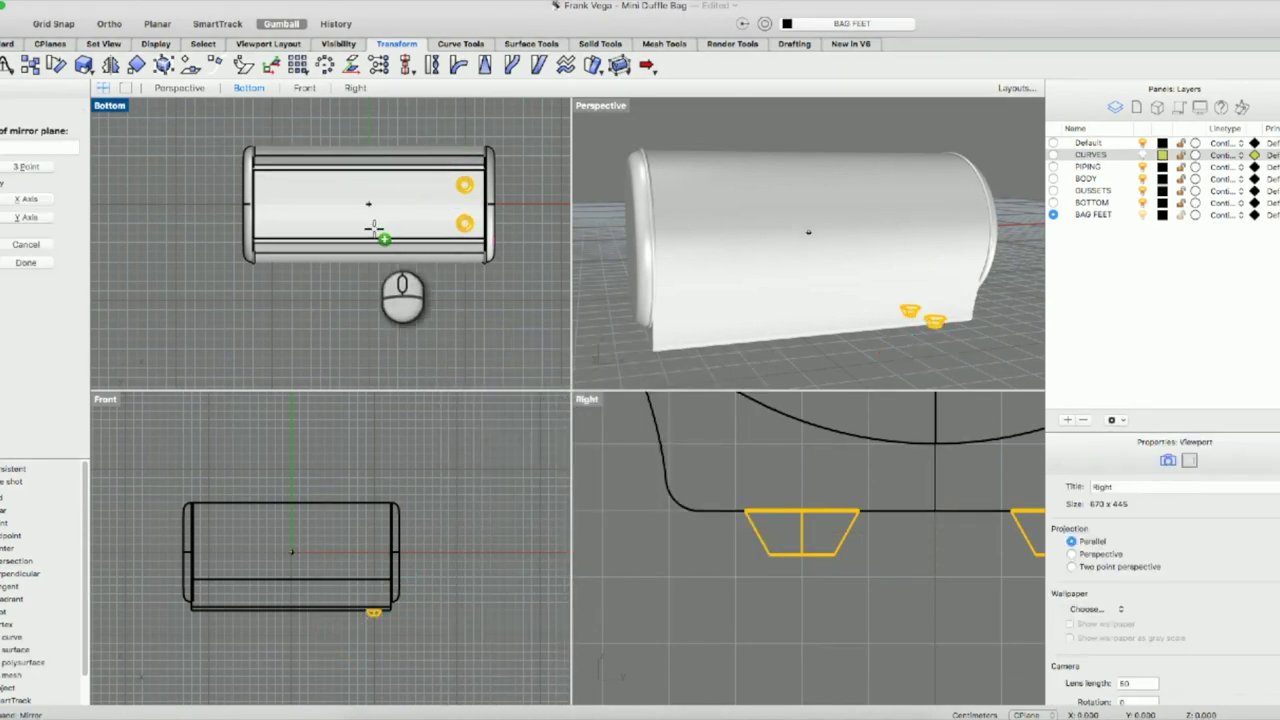
{"action": "left_click", "coordinate": [374, 230]}
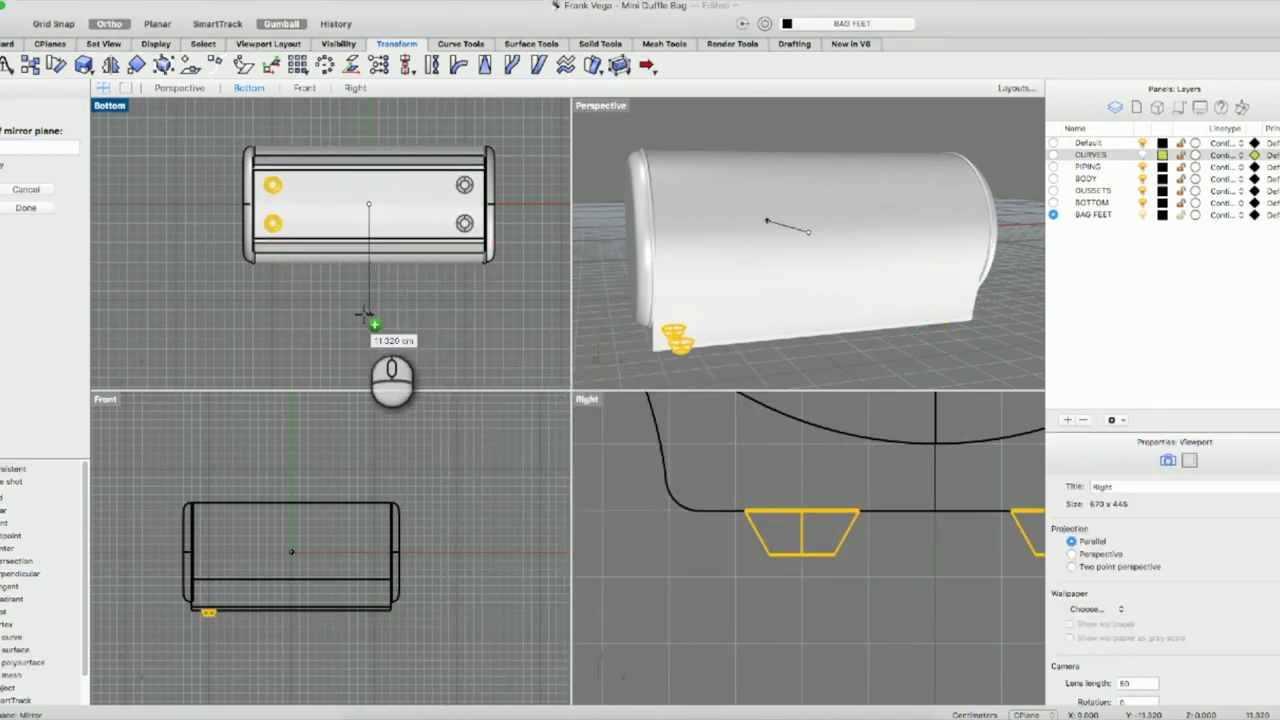
{"action": "left_click", "coordinate": [366, 313]}
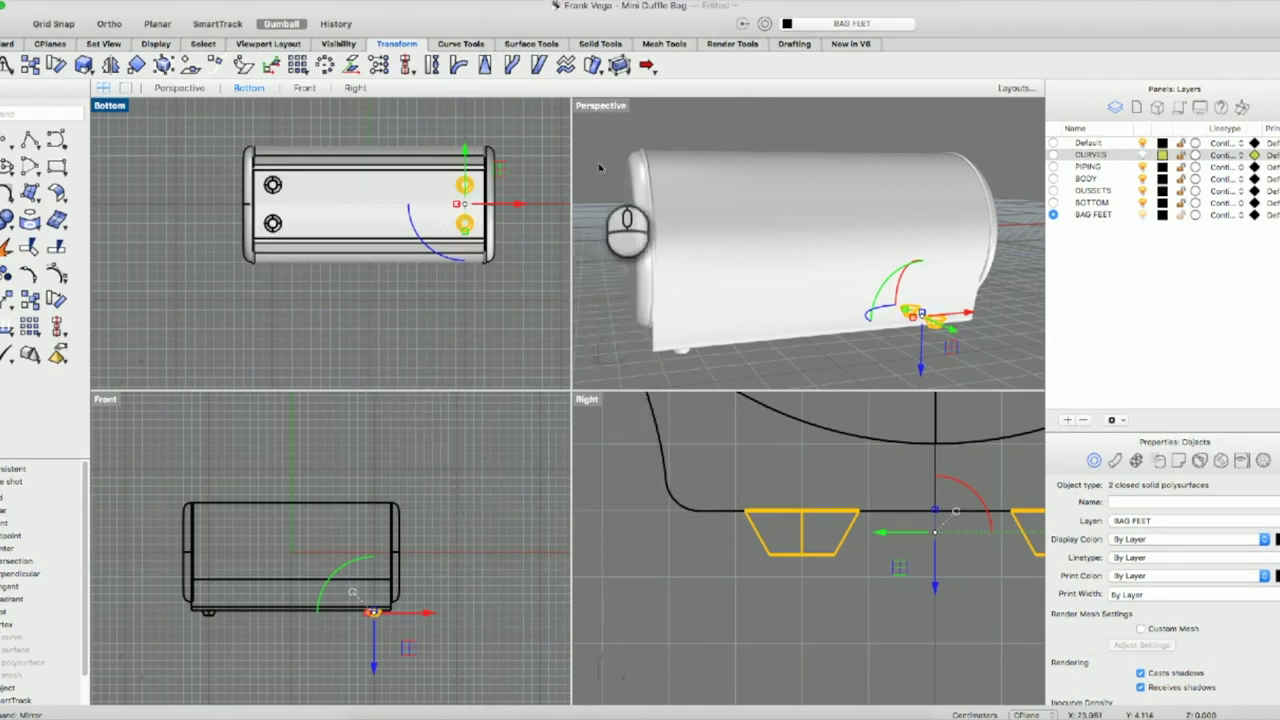
Maximize the Perspective viewport and examine the whole bag with its feet from the end with the selected pair.
{"action": "double_click", "coordinate": [599, 105]}
{"action": "scroll", "coordinate": [615, 250], "scroll_direction": "down", "scroll_amount": 3}
{"action": "right_click_drag", "start_coordinate": [601, 404], "coordinate": [455, 435]}
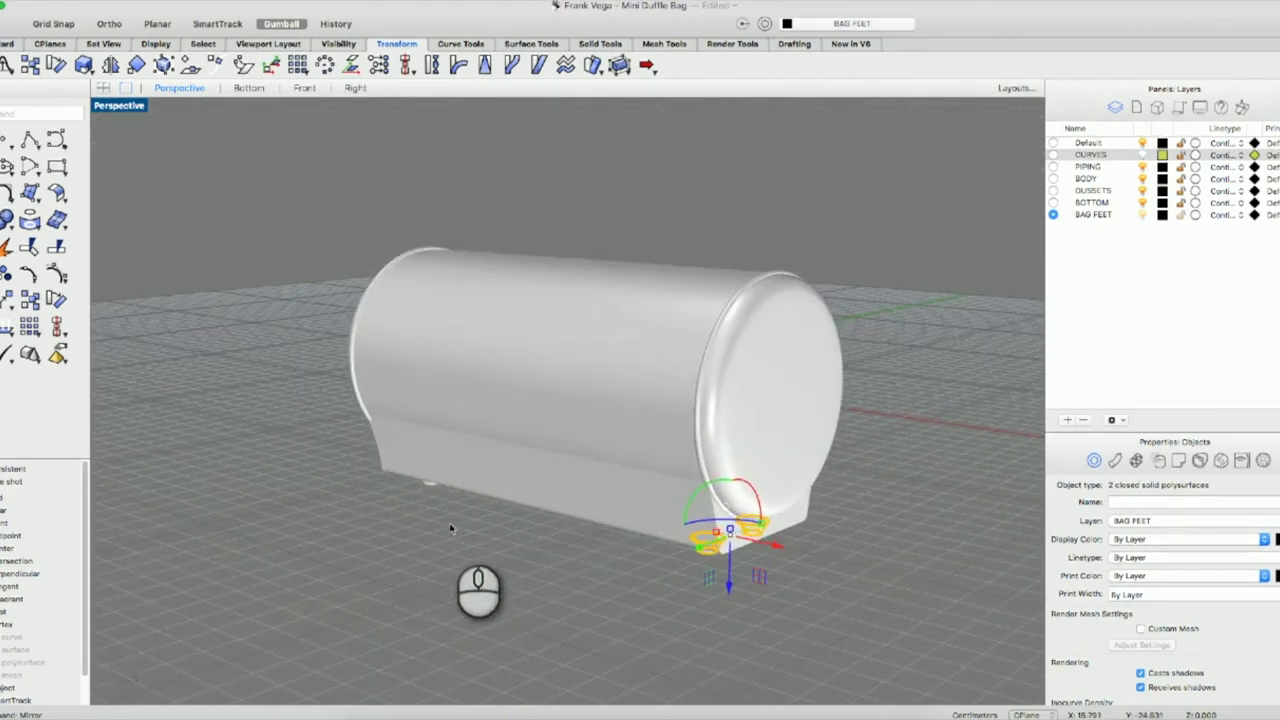
Show the CURVES layer and set the Perspective viewport to Ghosted display.
{"action": "left_click", "coordinate": [1142, 156]}
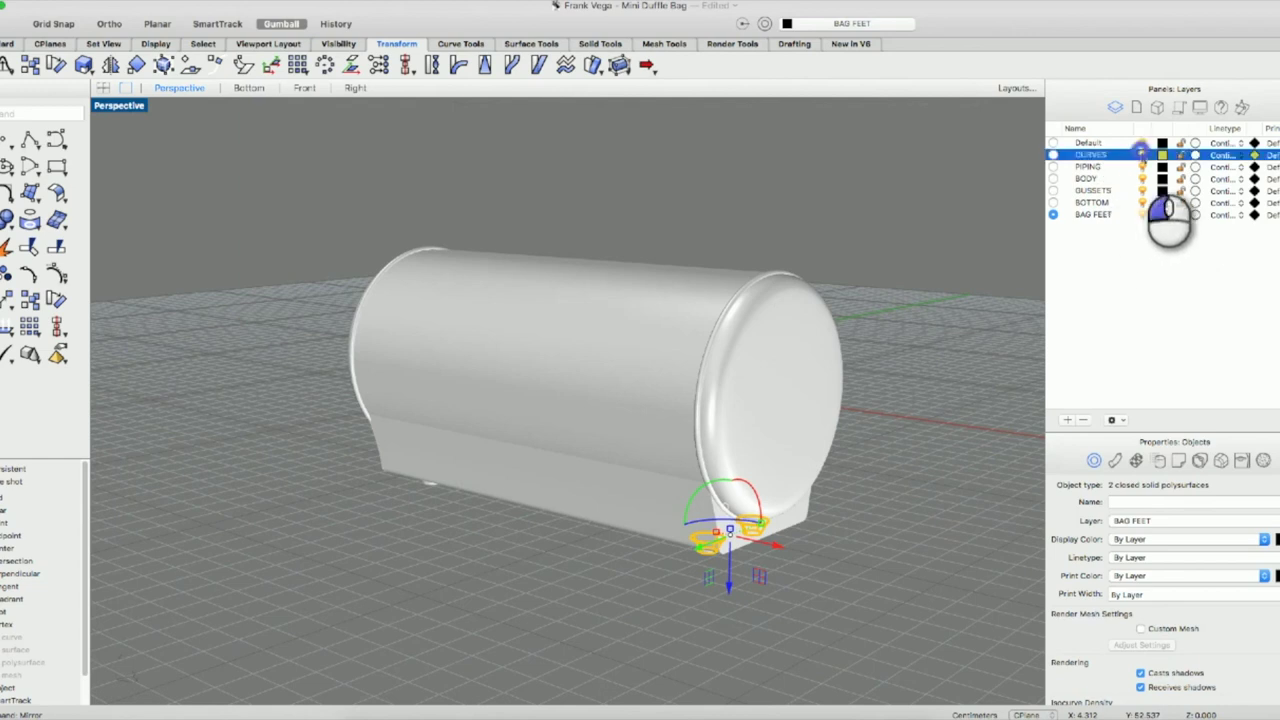
{"action": "right_click", "coordinate": [958, 185]}
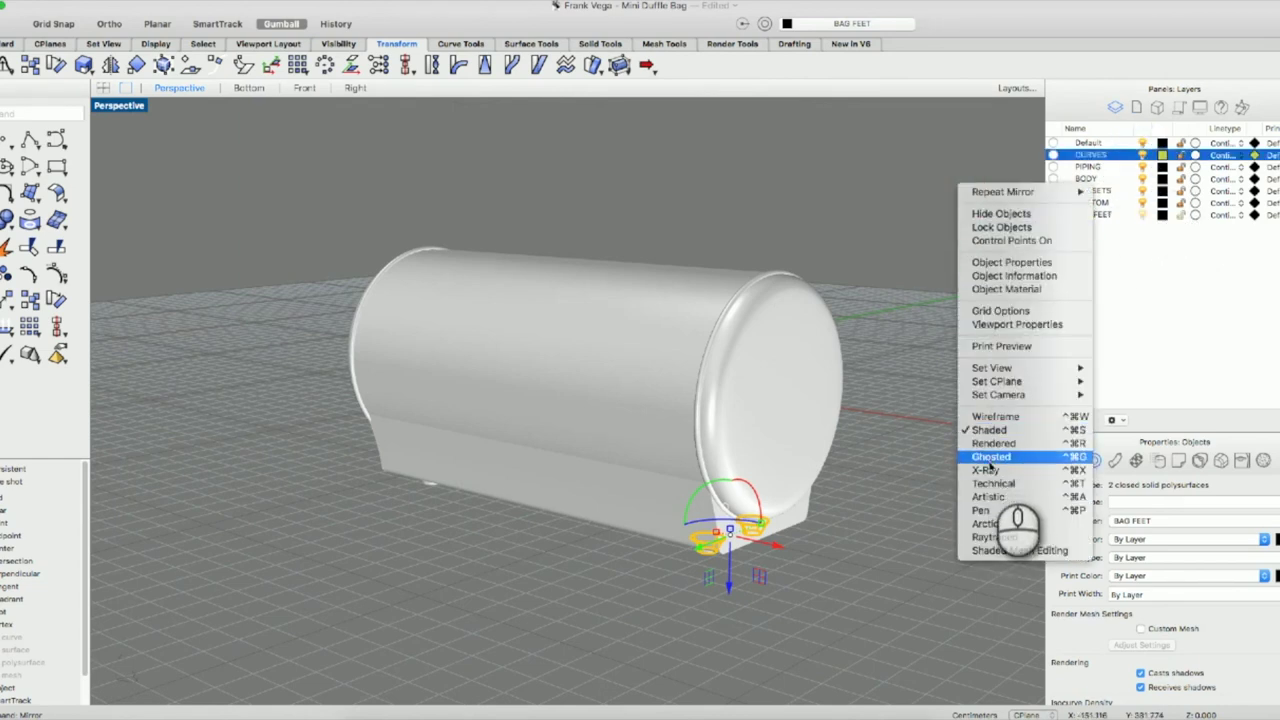
{"action": "left_click", "coordinate": [990, 457]}
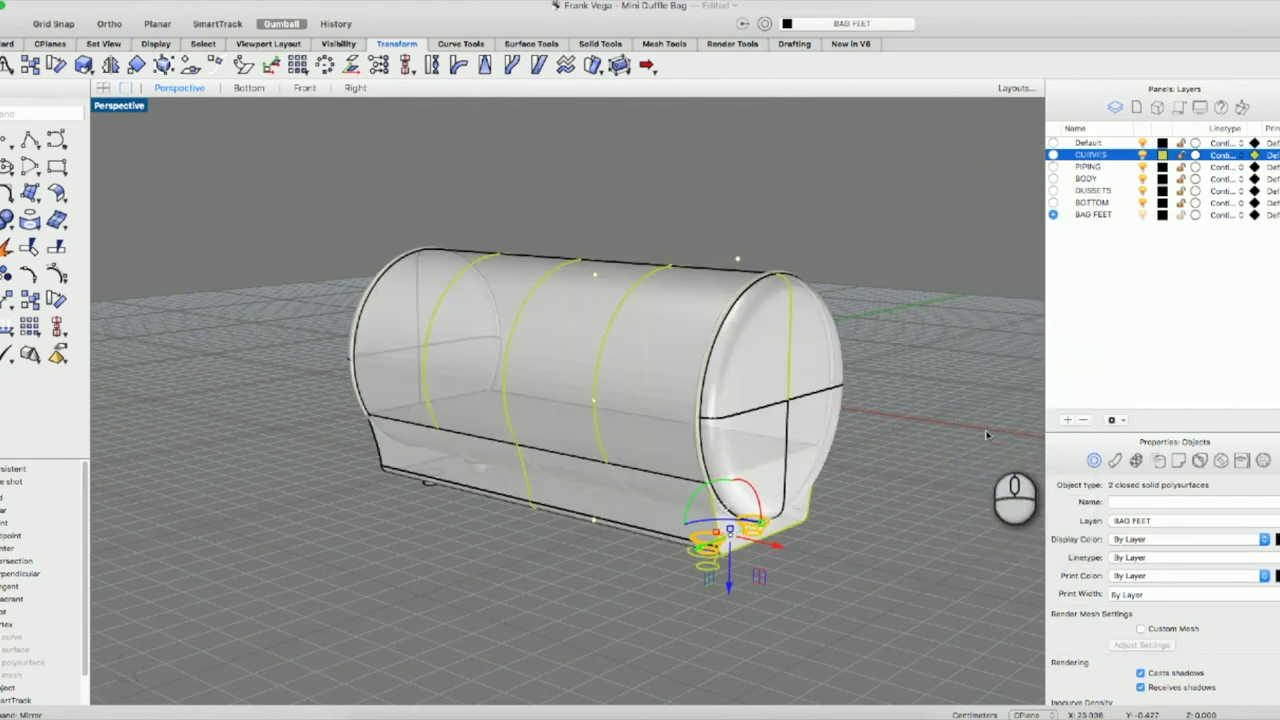
Restore the four-viewport layout and zoom all viewports to the extents of the whole bag.
{"action": "double_click", "coordinate": [137, 106]}
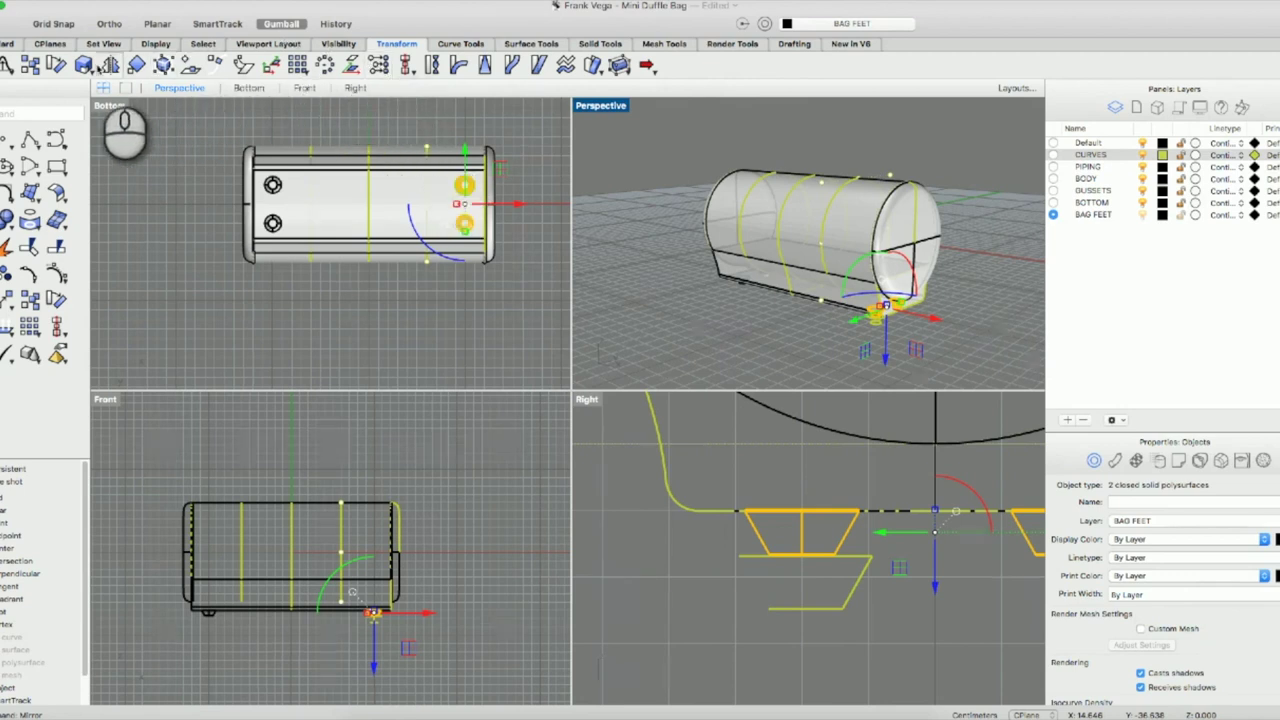
{"action": "left_click", "coordinate": [8, 44]}
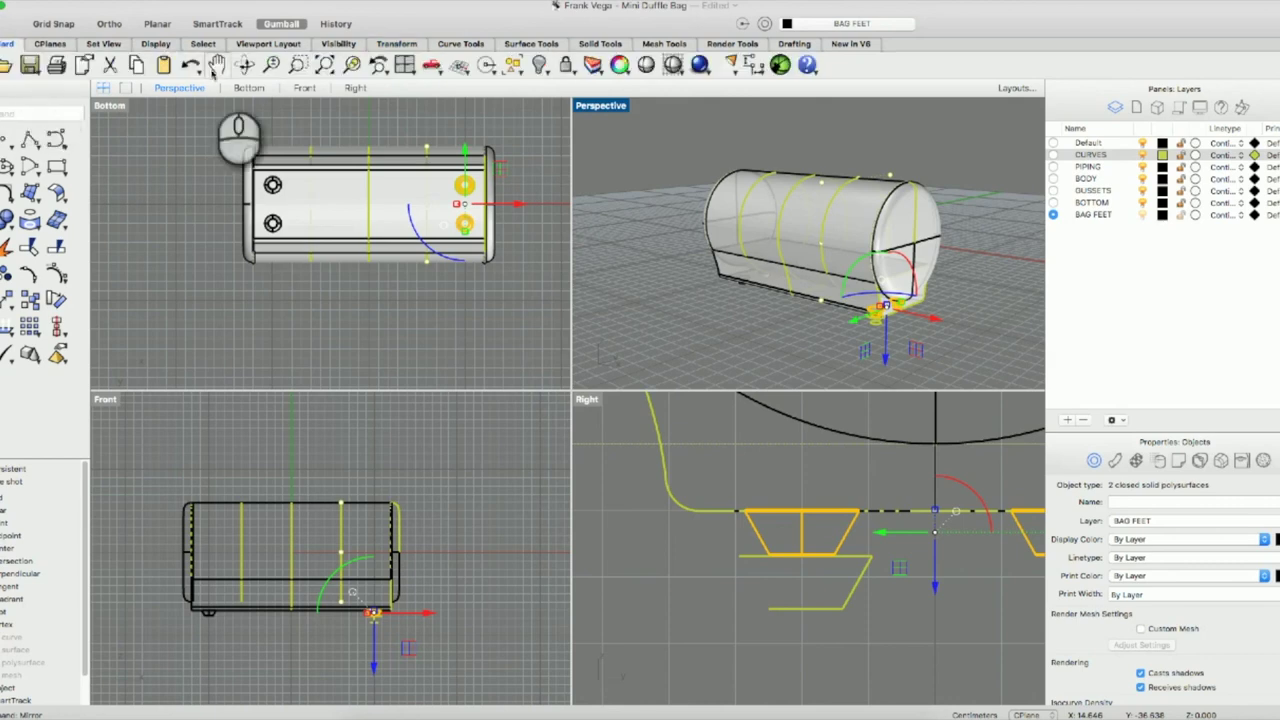
{"action": "right_click", "coordinate": [324, 65]}
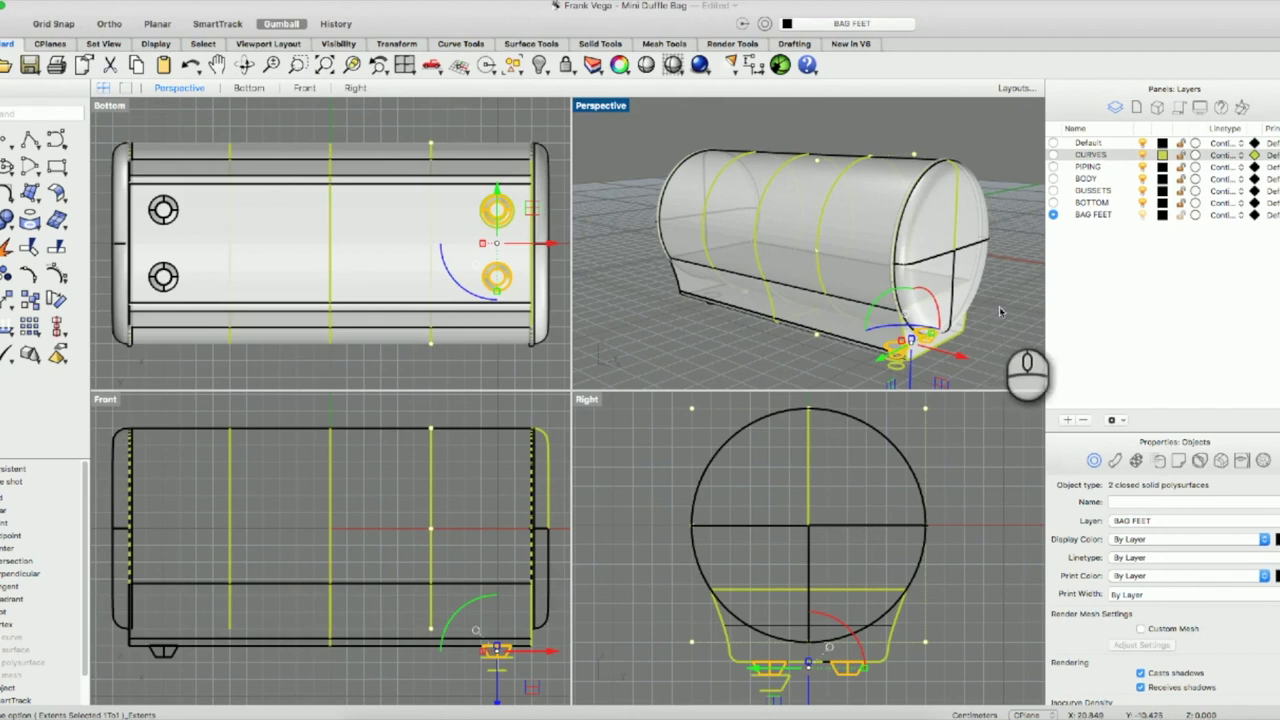
{"action": "scroll", "coordinate": [975, 468], "scroll_direction": "down", "scroll_amount": 3}
{"action": "scroll", "coordinate": [975, 468], "scroll_direction": "up", "scroll_amount": 3}
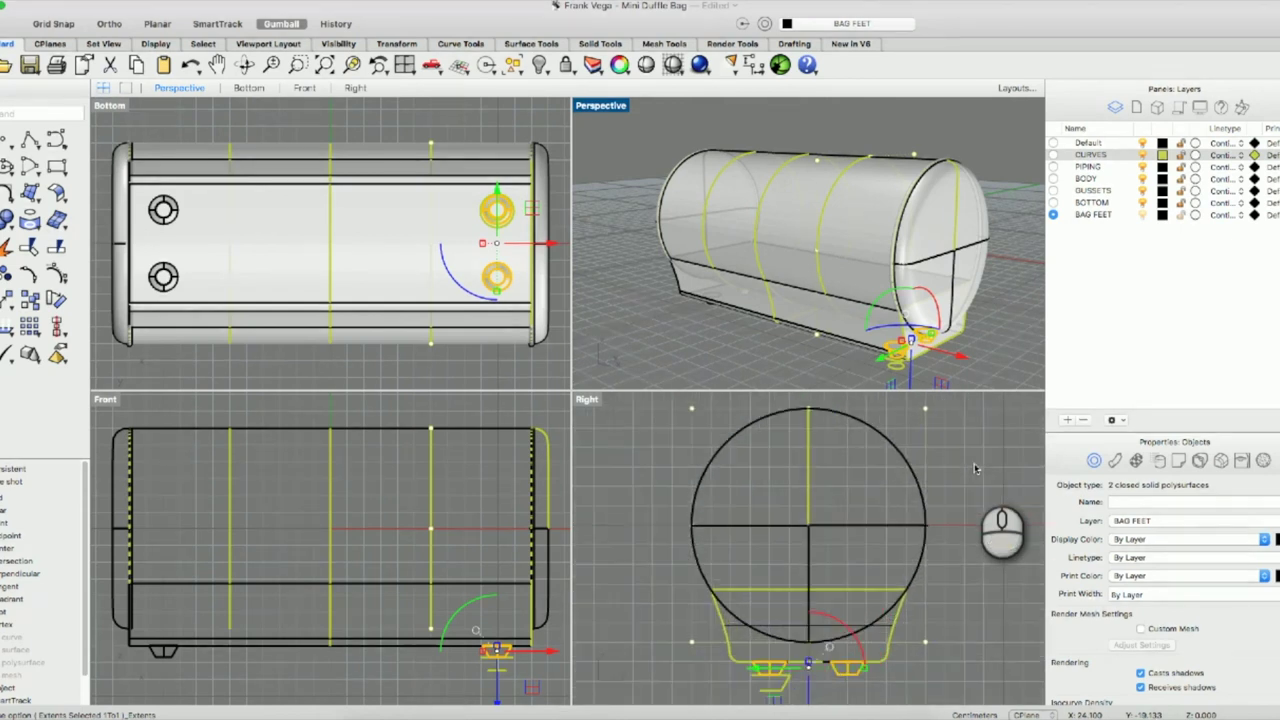
Clear the foot selection, hide the CURVES layer, and check the isocurve settings of the end gusset.
{"action": "left_click", "coordinate": [965, 582]}
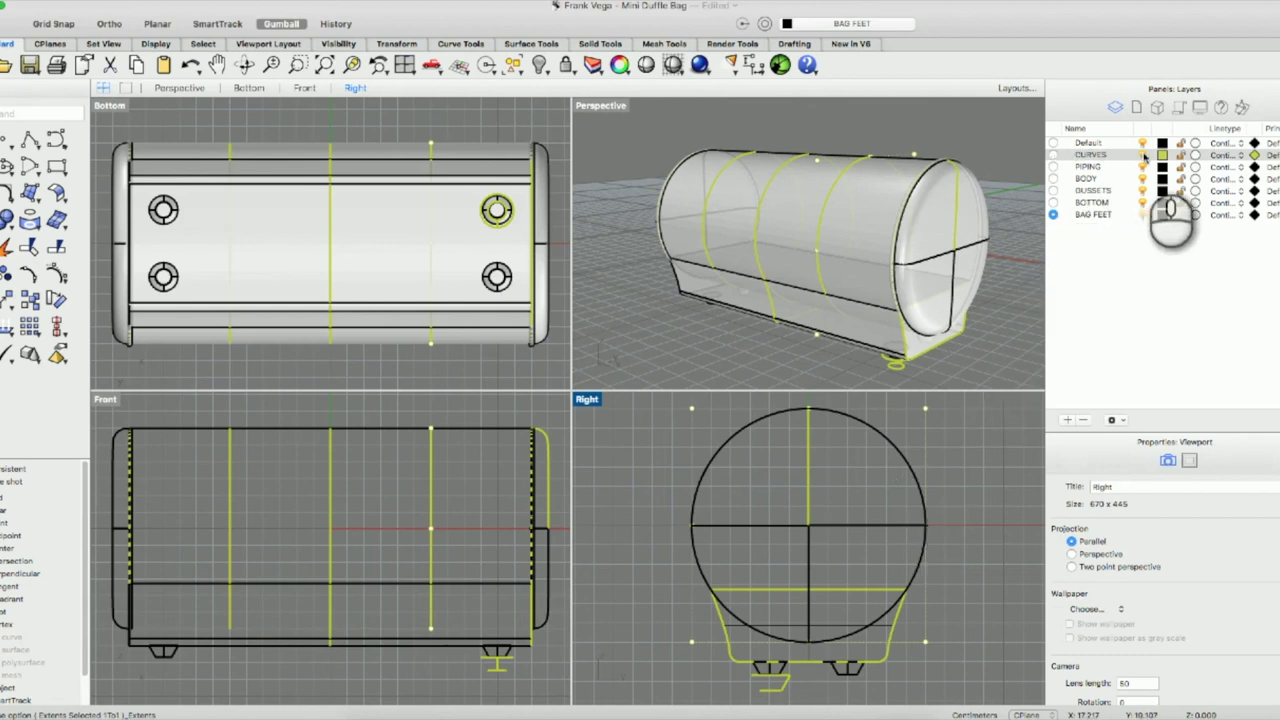
{"action": "left_click", "coordinate": [1143, 155]}
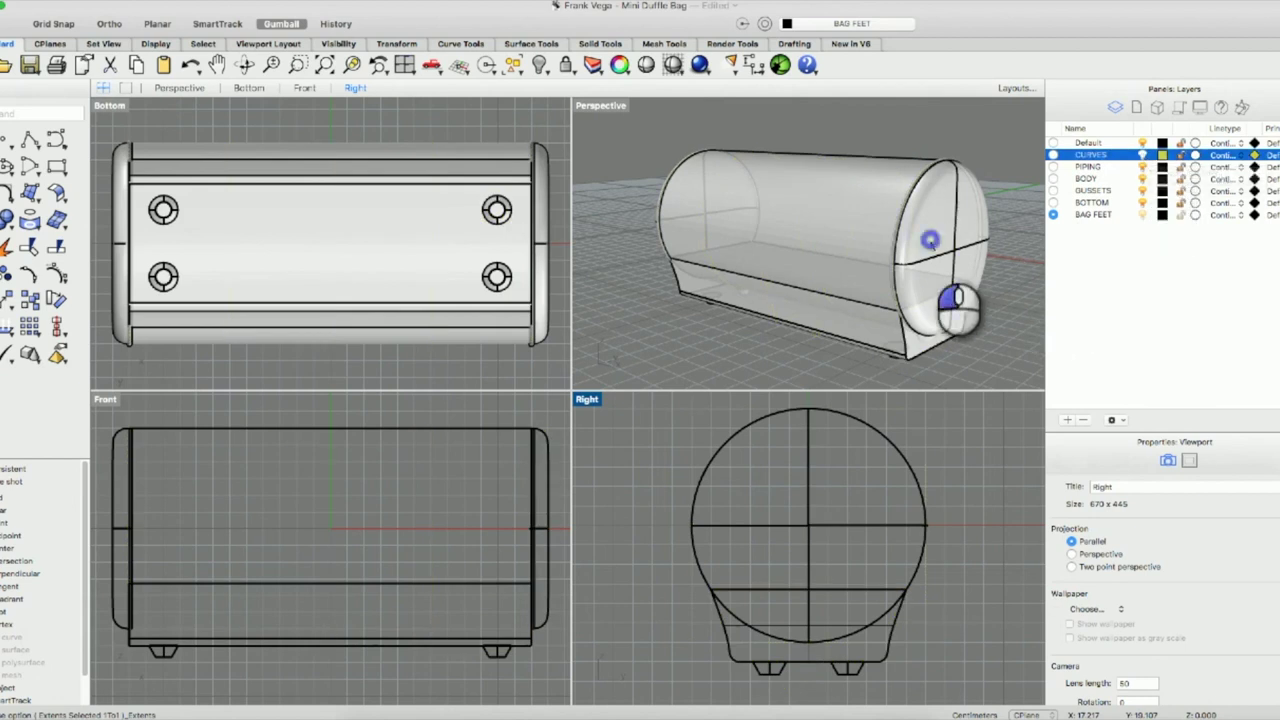
{"action": "left_click", "coordinate": [930, 243]}
{"action": "scroll", "coordinate": [1185, 668], "scroll_direction": "down", "scroll_amount": 2}
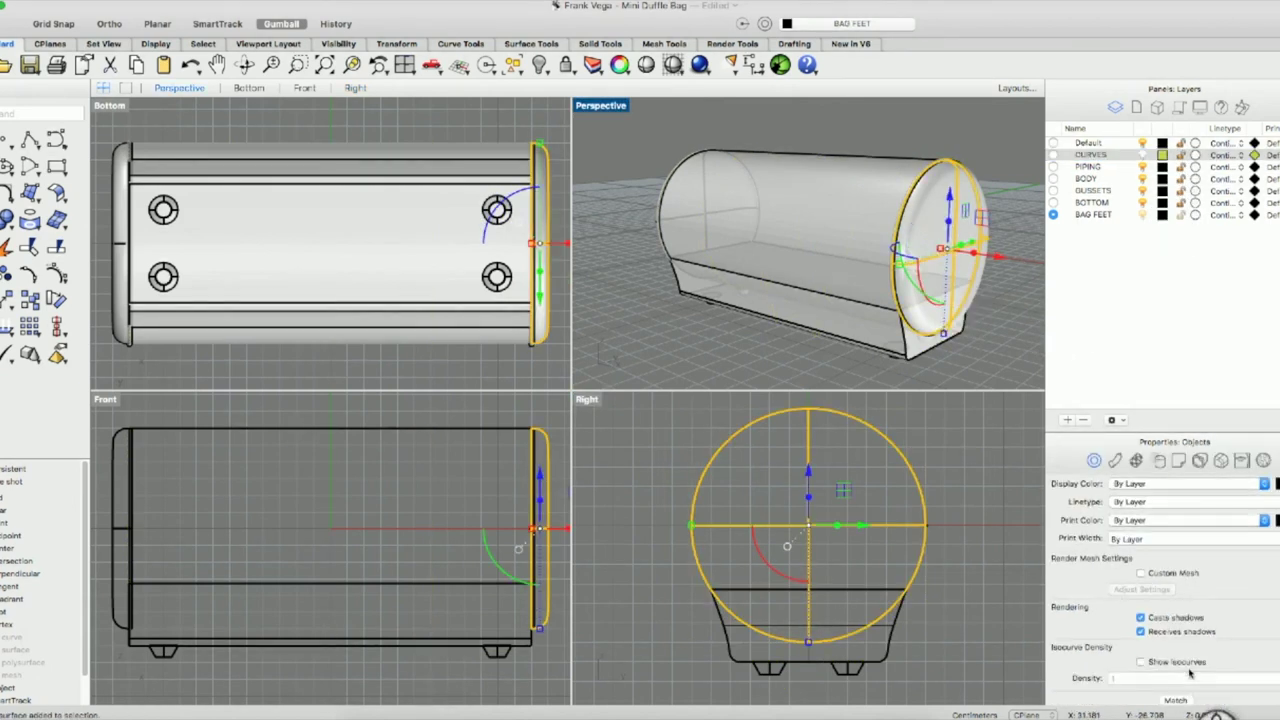
{"action": "scroll", "coordinate": [1190, 673], "scroll_direction": "up", "scroll_amount": 2}
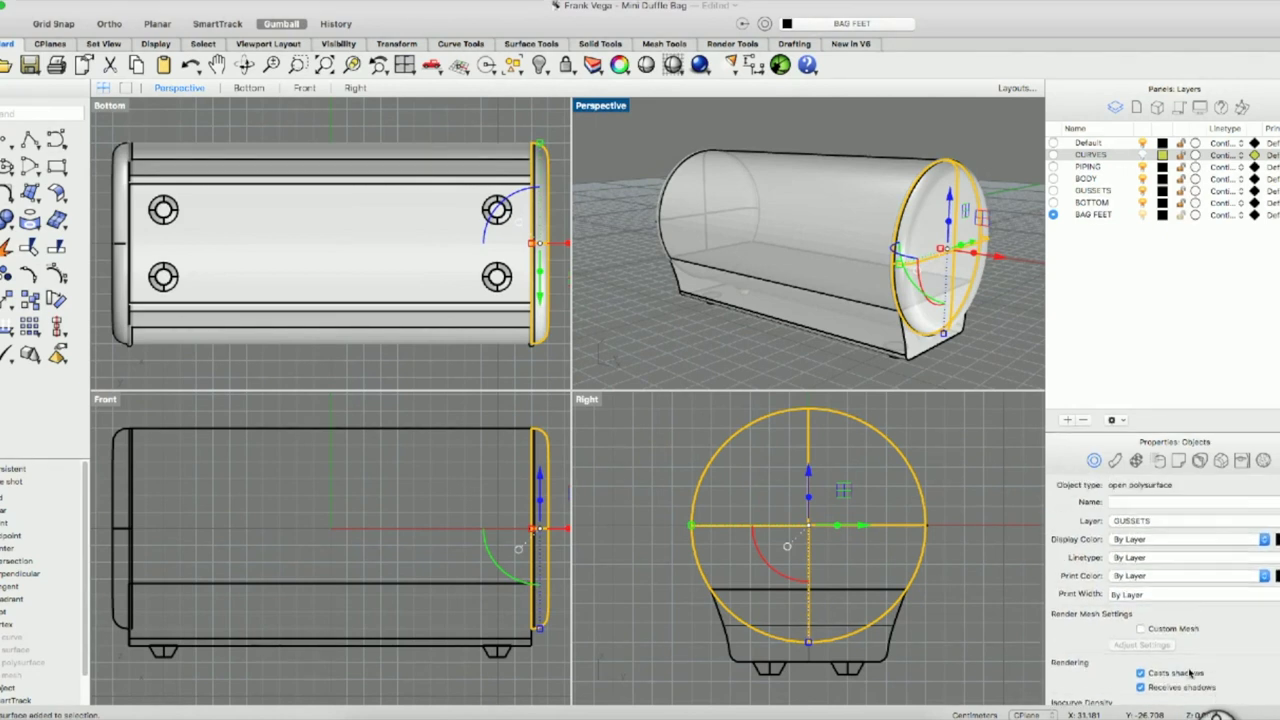
{"action": "left_click", "coordinate": [710, 318]}
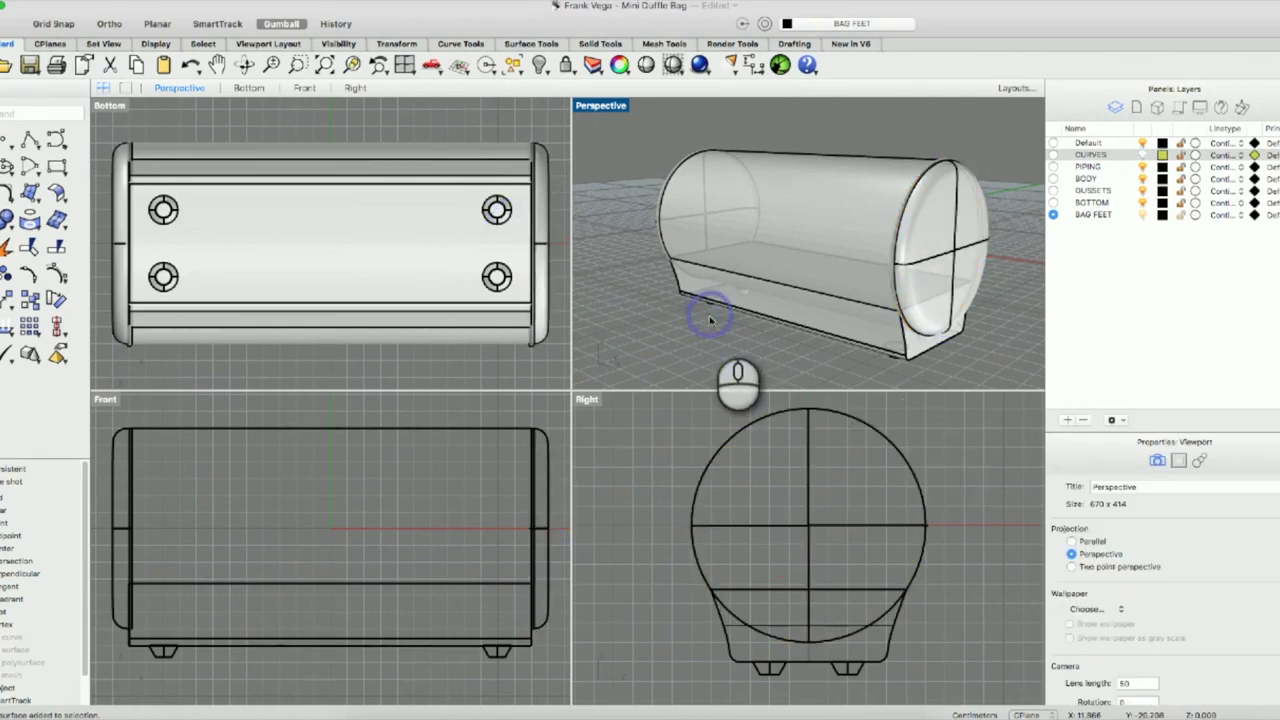
Hide the BODY, GUSSETS and PIPING layers to isolate the bag's bottom and feet.
{"action": "left_click", "coordinate": [1141, 178]}
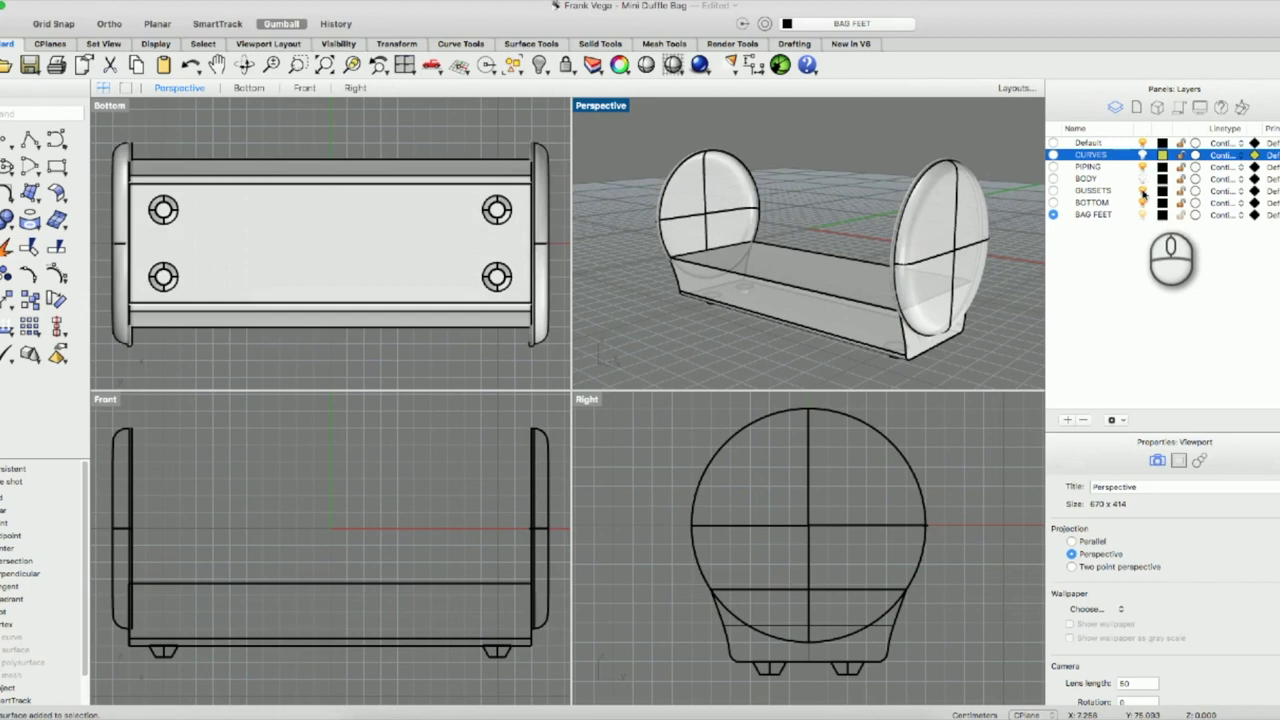
{"action": "left_click", "coordinate": [1142, 190]}
{"action": "left_click", "coordinate": [1142, 167]}
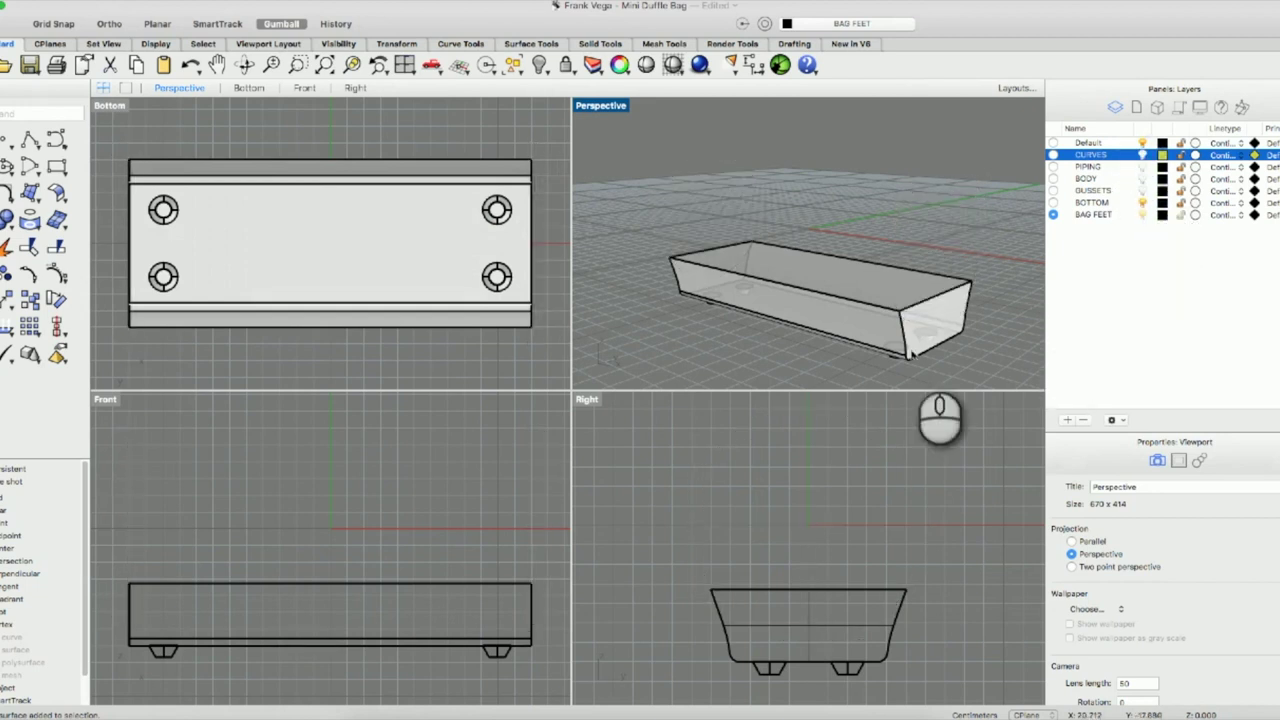
Compare the object properties and isocurve settings of the bottom's flat top surface and its open extrusion.
{"action": "left_click", "coordinate": [906, 348]}
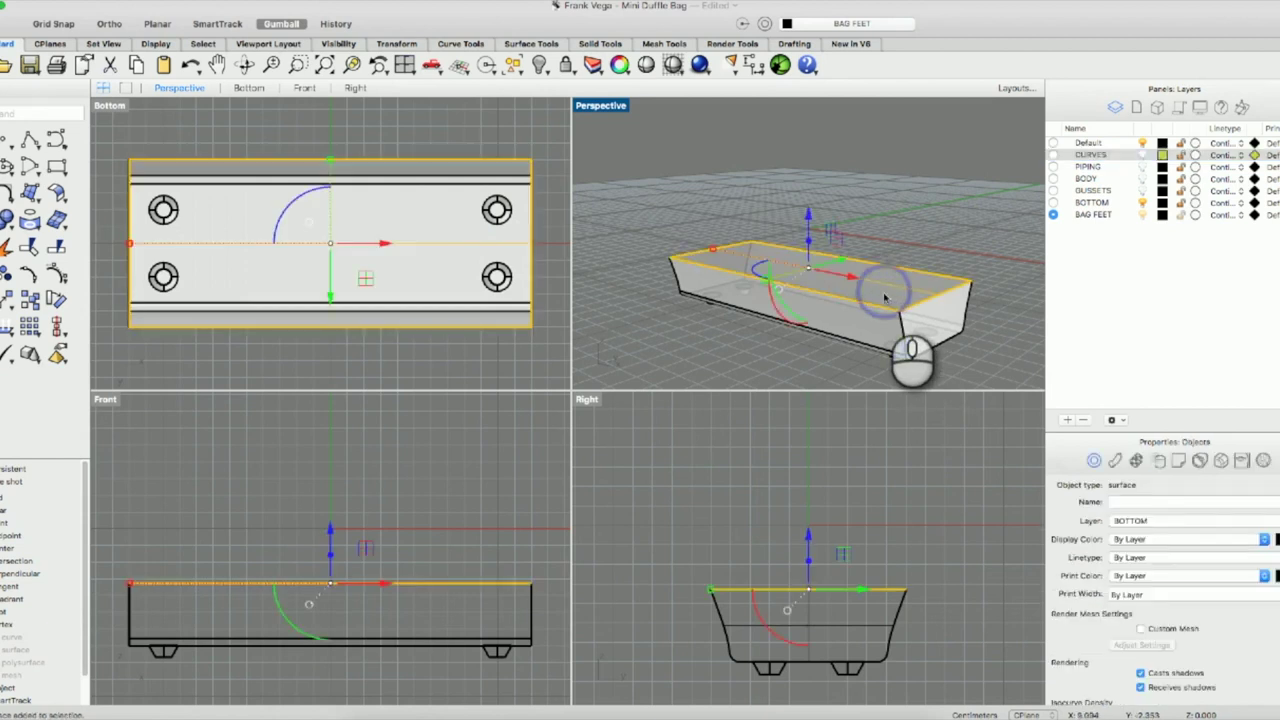
{"action": "left_click", "coordinate": [897, 290]}
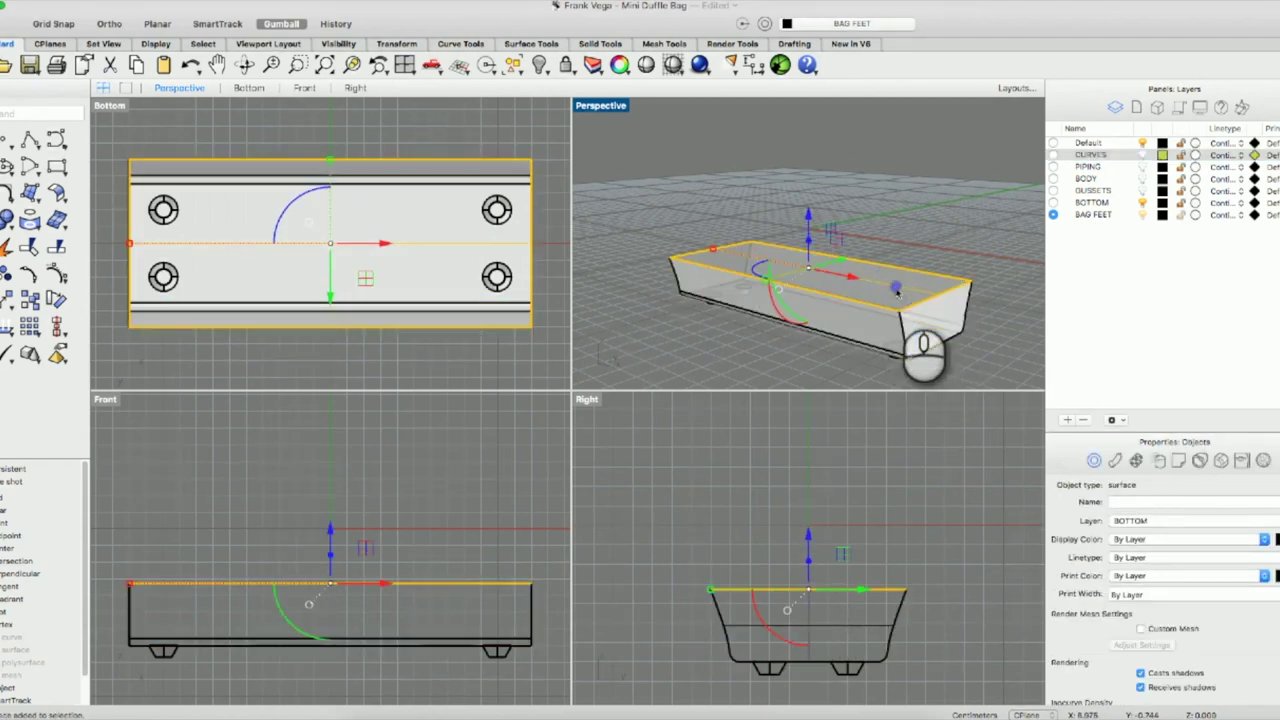
{"action": "scroll", "coordinate": [1138, 663], "scroll_direction": "down", "scroll_amount": 3}
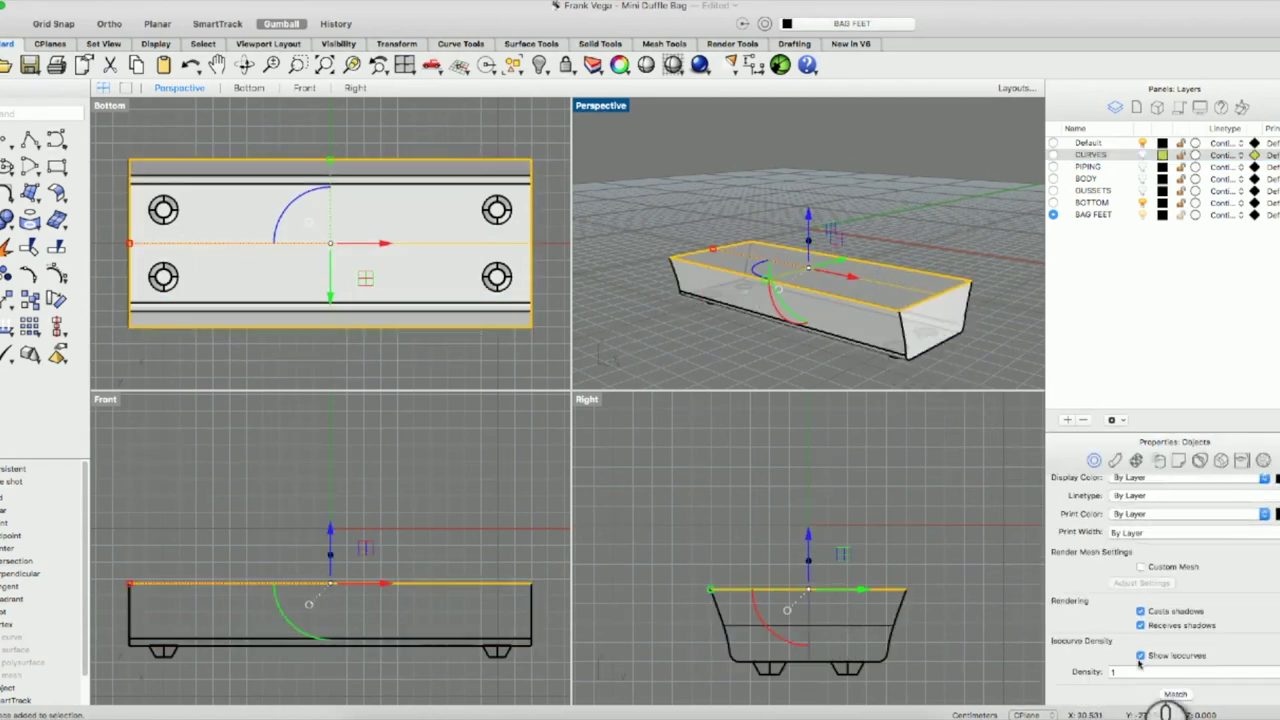
{"action": "left_click", "coordinate": [928, 326], "text": "shift"}
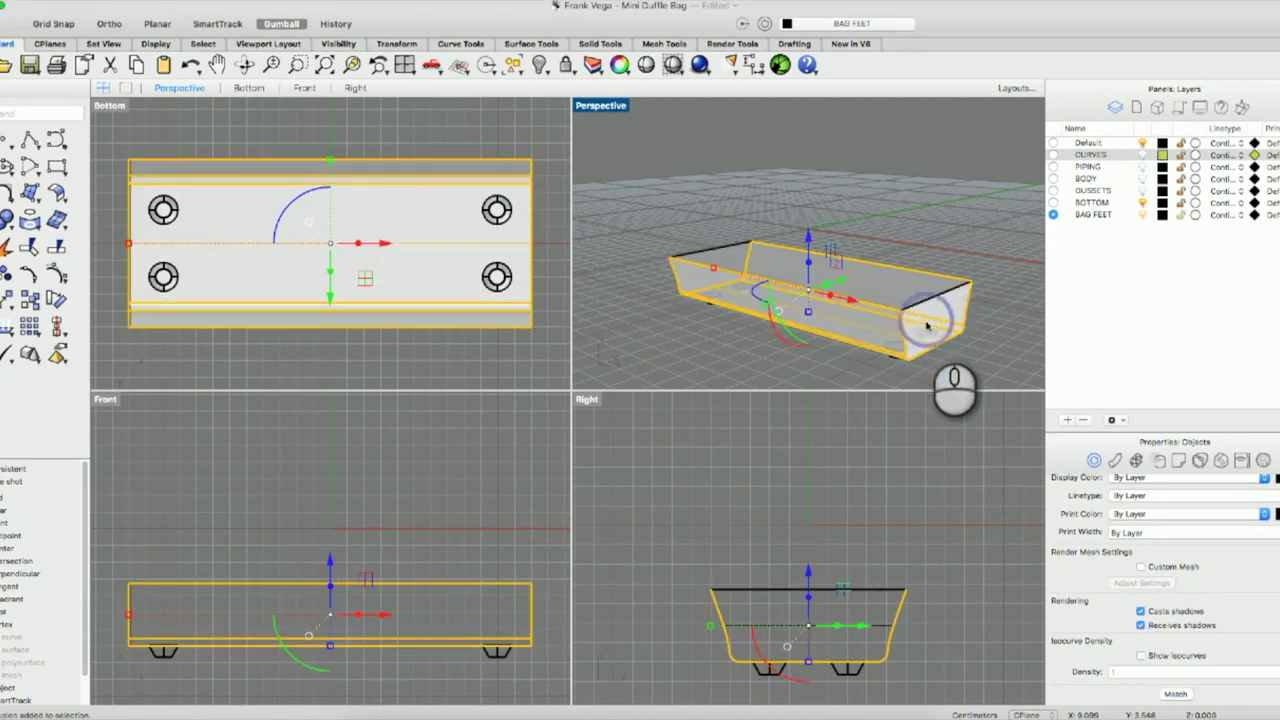
{"action": "scroll", "coordinate": [1107, 625], "scroll_direction": "up", "scroll_amount": 2}
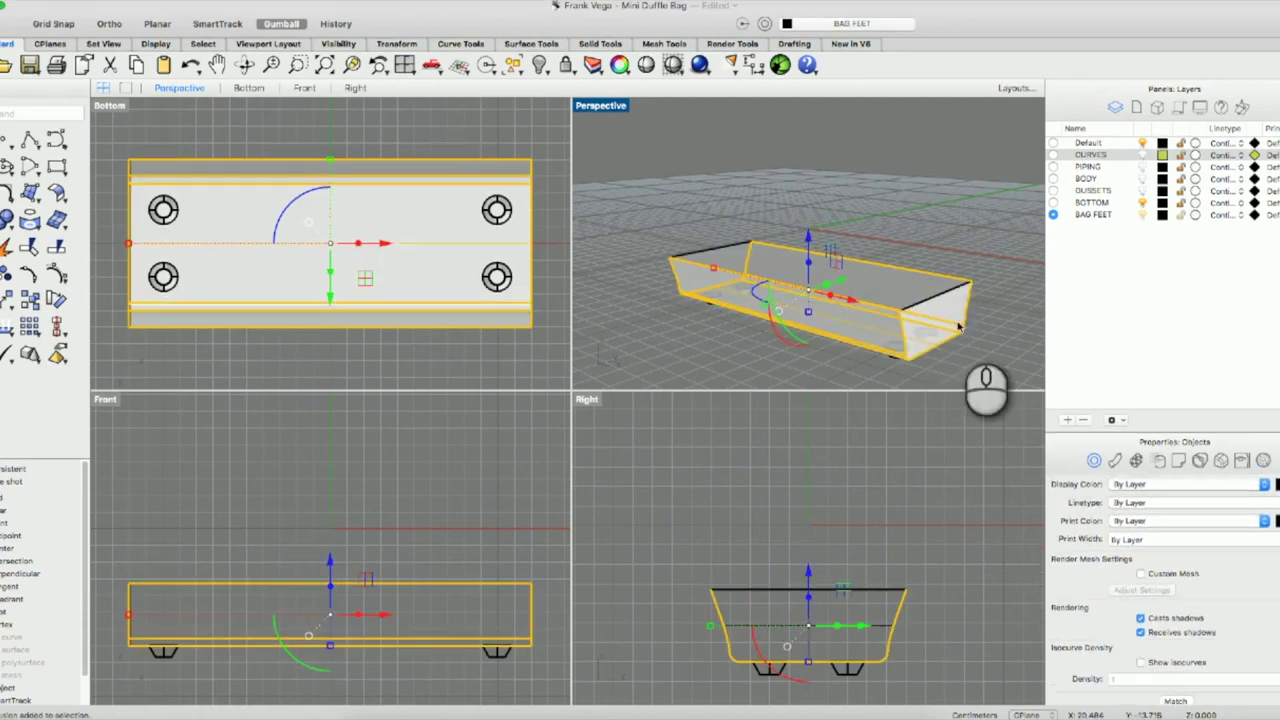
{"action": "mouse_move", "coordinate": [858, 315]}
{"action": "right_mouse_down"}
{"action": "mouse_move", "coordinate": [868, 328]}
{"action": "mouse_move", "coordinate": [895, 305]}
{"action": "mouse_move", "coordinate": [871, 337]}
{"action": "right_mouse_up"}
{"action": "left_click", "coordinate": [852, 317]}
{"action": "left_click", "coordinate": [846, 302]}
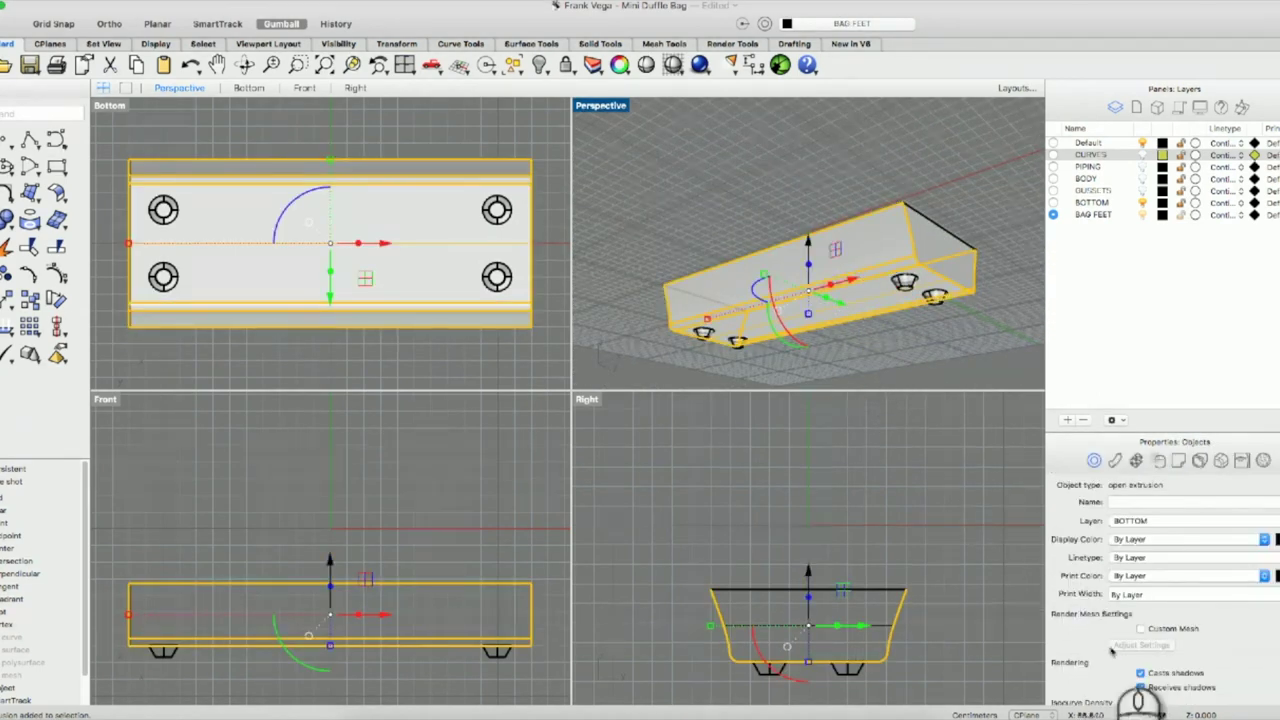
{"action": "scroll", "coordinate": [1112, 653], "scroll_direction": "down", "scroll_amount": 3}
{"action": "scroll", "coordinate": [1112, 653], "scroll_direction": "up", "scroll_amount": 3}
Try to create a solid from the bottom's flat top surface and its open extrusion.
{"action": "right_click", "coordinate": [895, 437]}
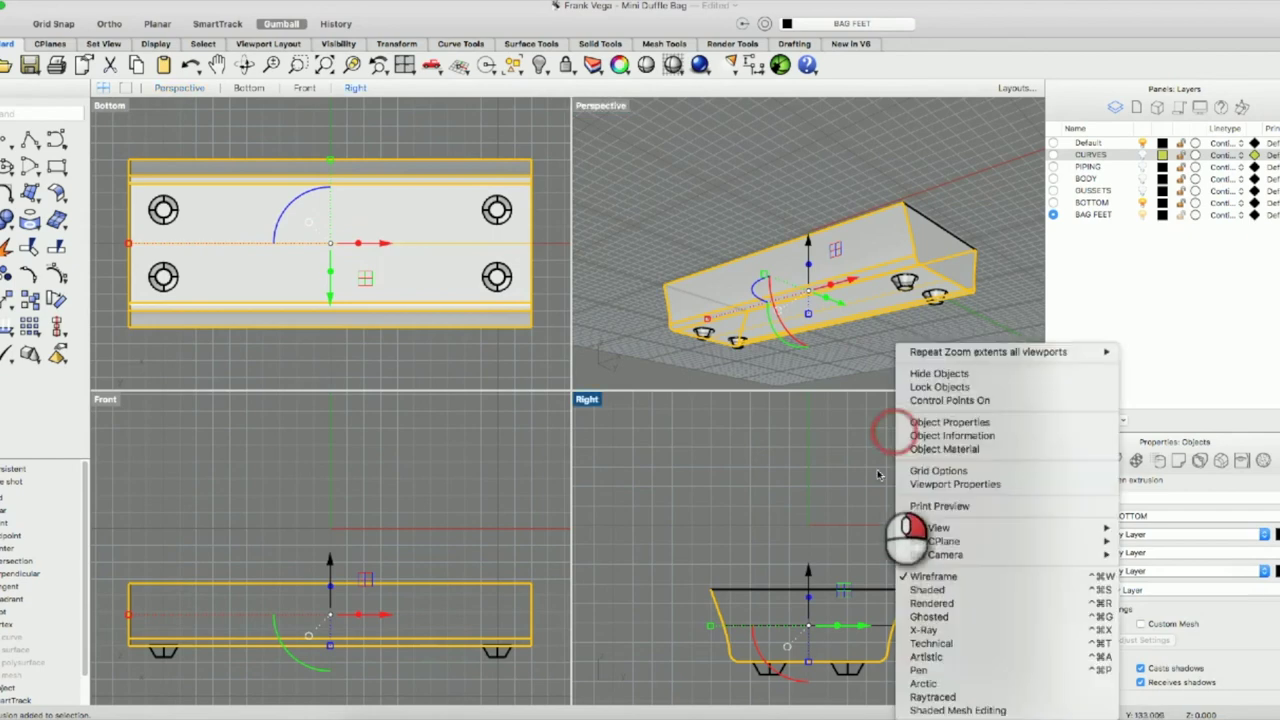
{"action": "left_click", "coordinate": [843, 362]}
{"action": "mouse_move", "coordinate": [845, 363]}
{"action": "right_mouse_down"}
{"action": "mouse_move", "coordinate": [821, 421]}
{"action": "mouse_move", "coordinate": [843, 356]}
{"action": "mouse_move", "coordinate": [818, 290]}
{"action": "mouse_move", "coordinate": [806, 294]}
{"action": "right_mouse_up"}
{"action": "right_click_drag", "start_coordinate": [781, 360], "coordinate": [810, 404]}
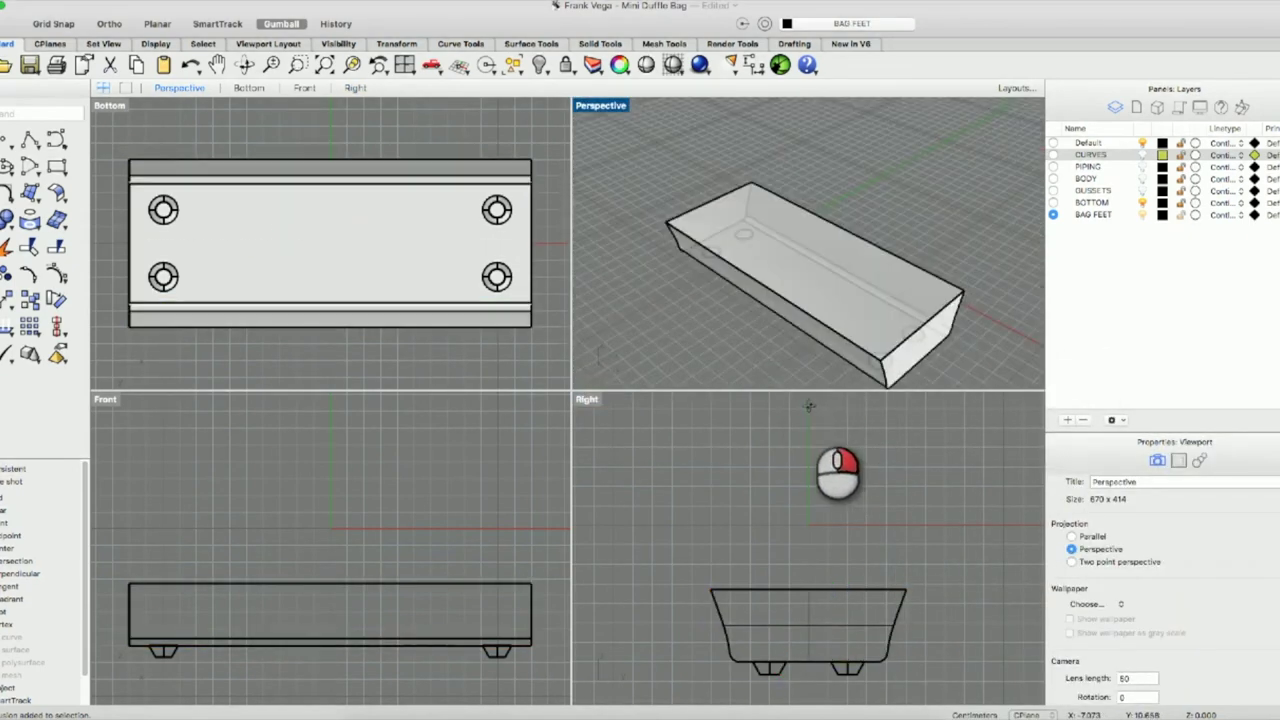
{"action": "left_click", "coordinate": [853, 288]}
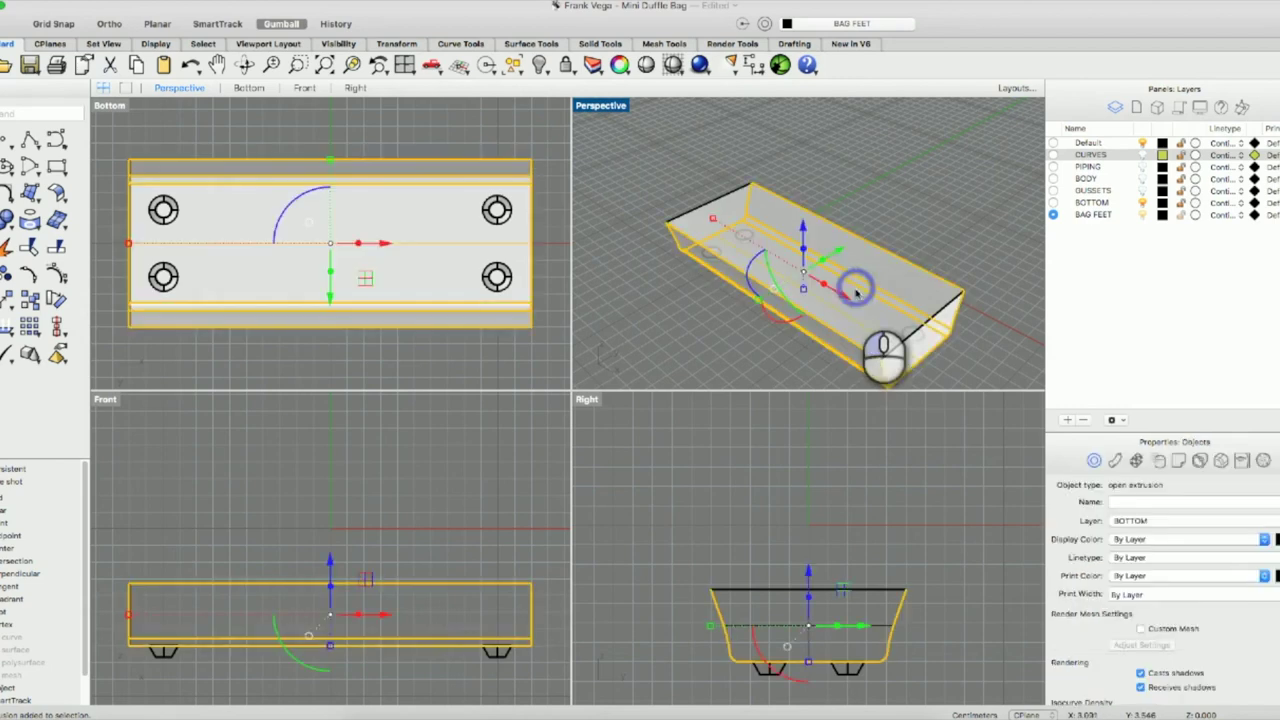
{"action": "left_click", "coordinate": [920, 206]}
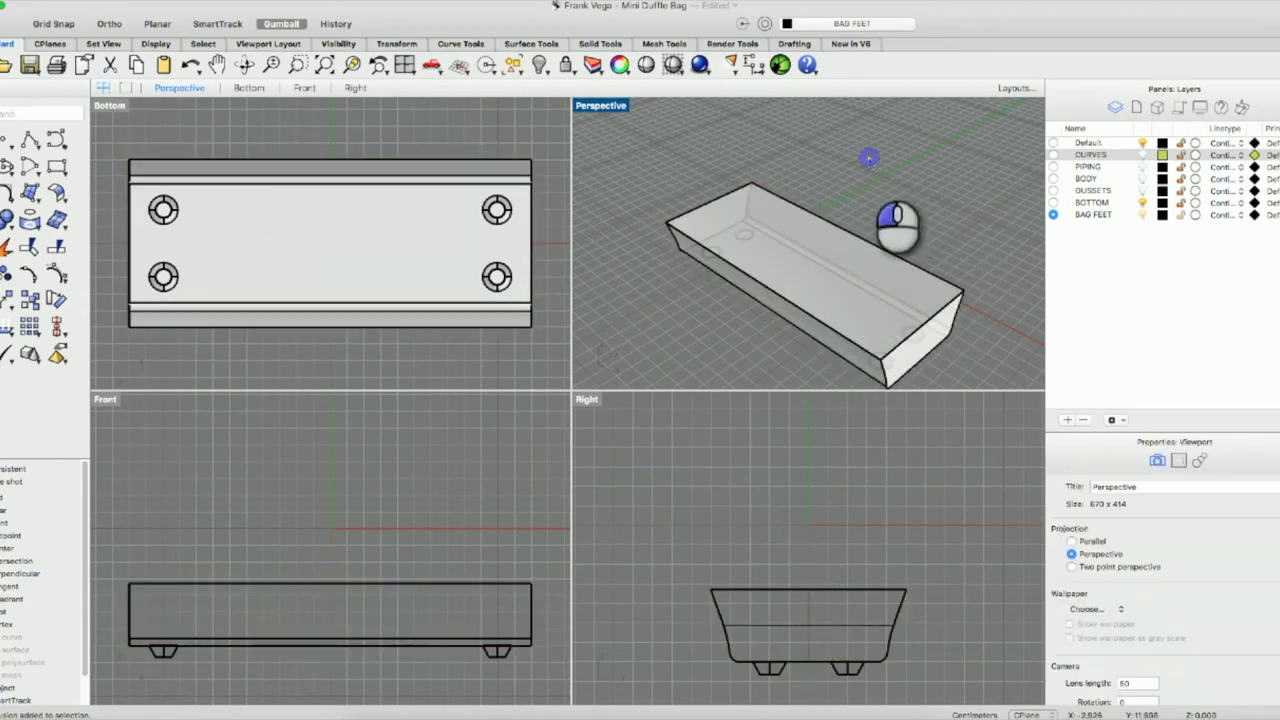
{"action": "left_click", "coordinate": [814, 241]}
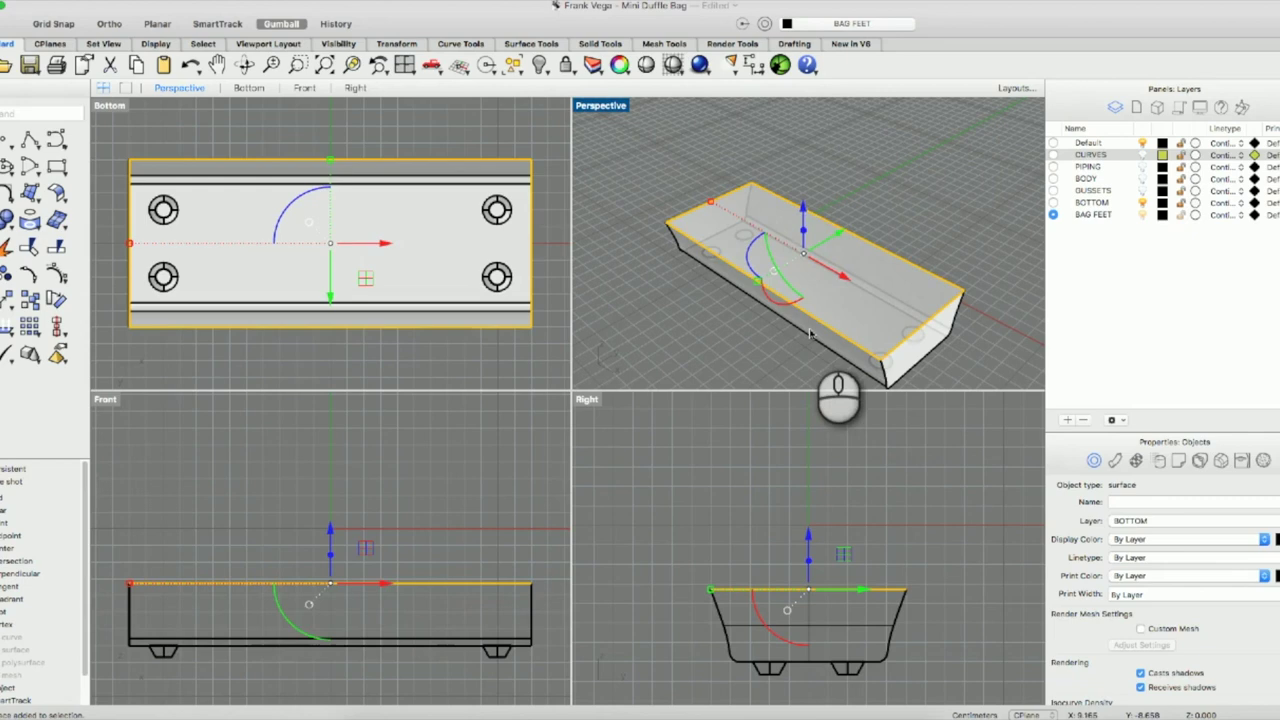
{"action": "left_click", "coordinate": [815, 240], "text": "shift"}
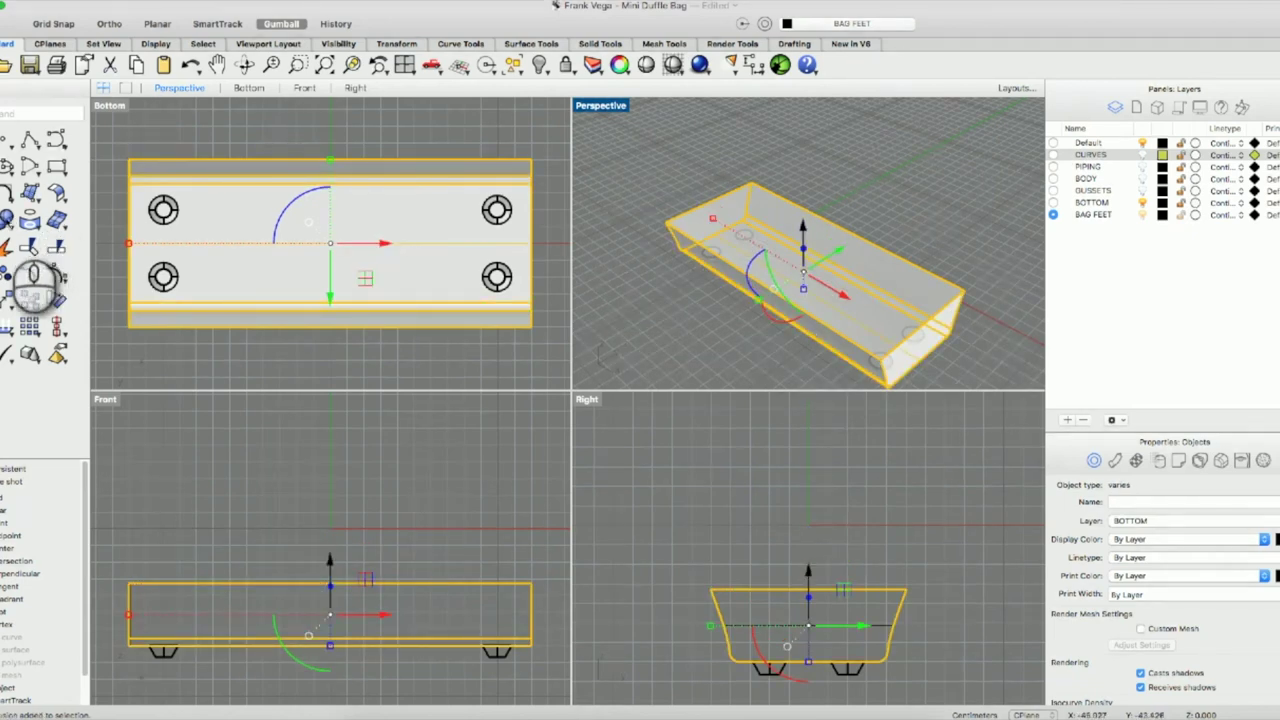
{"action": "left_click_drag", "start_coordinate": [8, 218], "coordinate": [50, 210]}
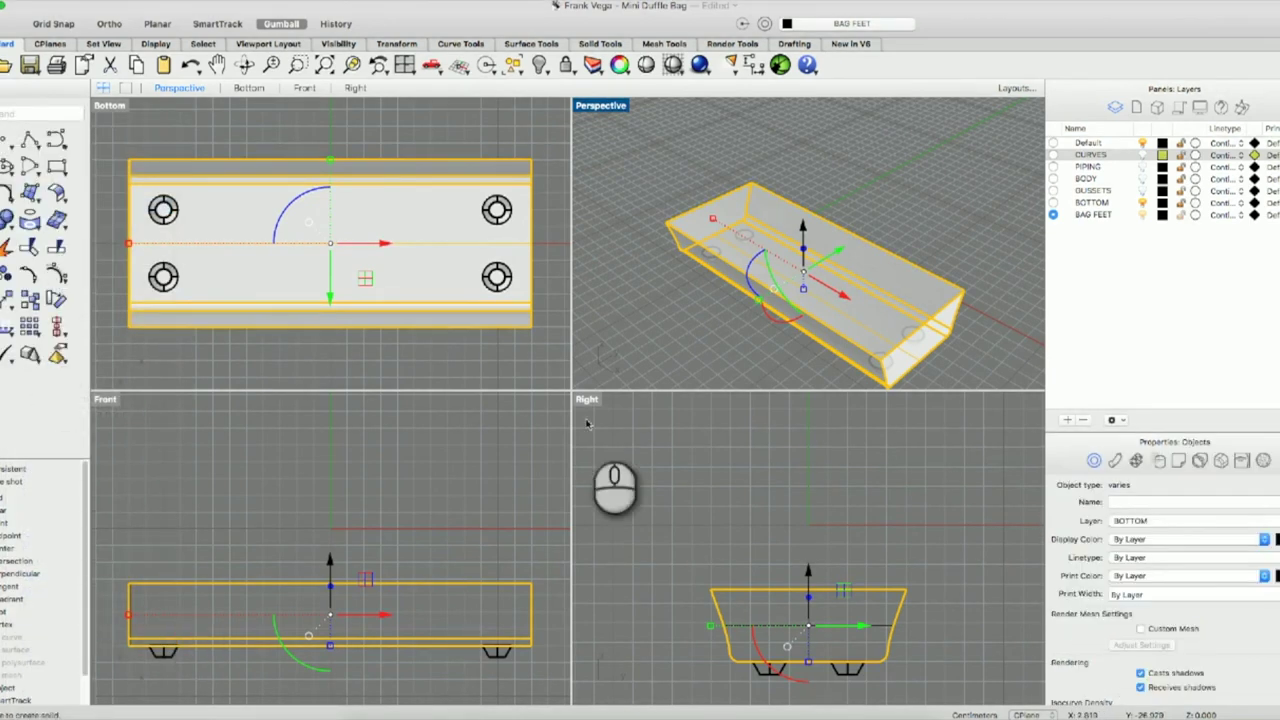
{"action": "left_click", "coordinate": [890, 206]}
Check the object properties of the bottom's open extrusion on its own.
{"action": "left_click", "coordinate": [848, 267]}
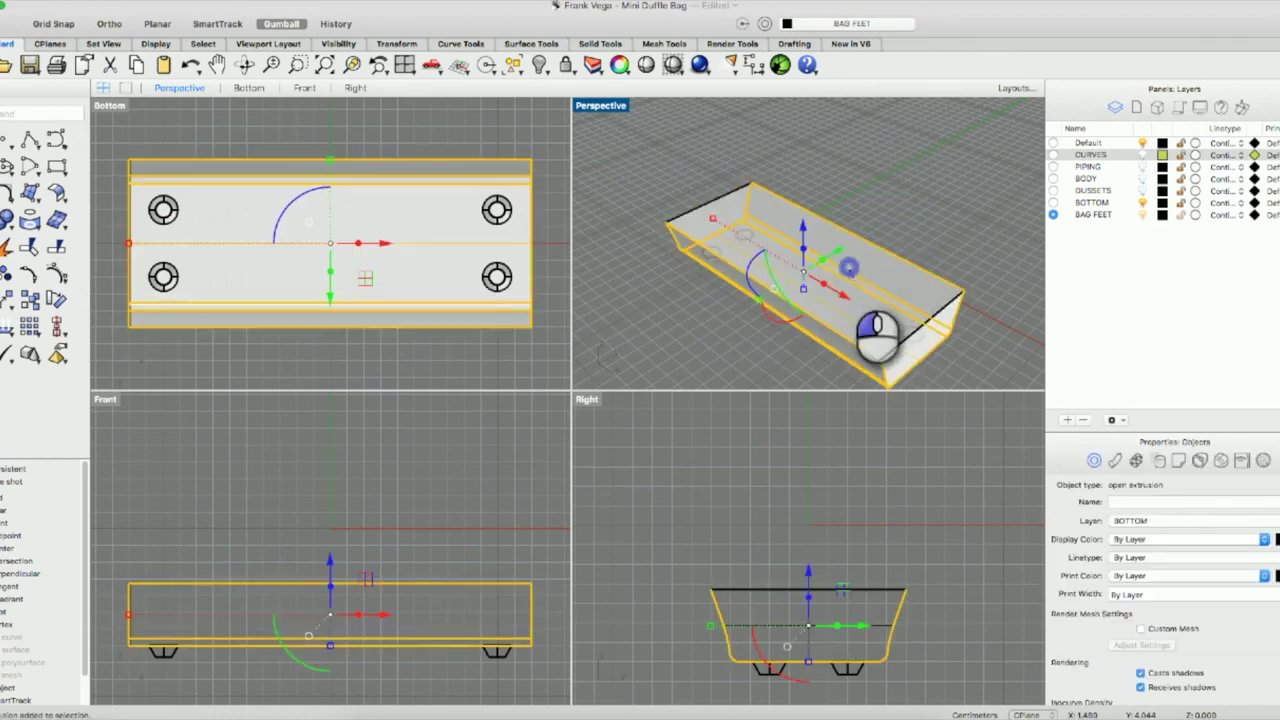
{"action": "scroll", "coordinate": [1125, 615], "scroll_direction": "down", "scroll_amount": 2}
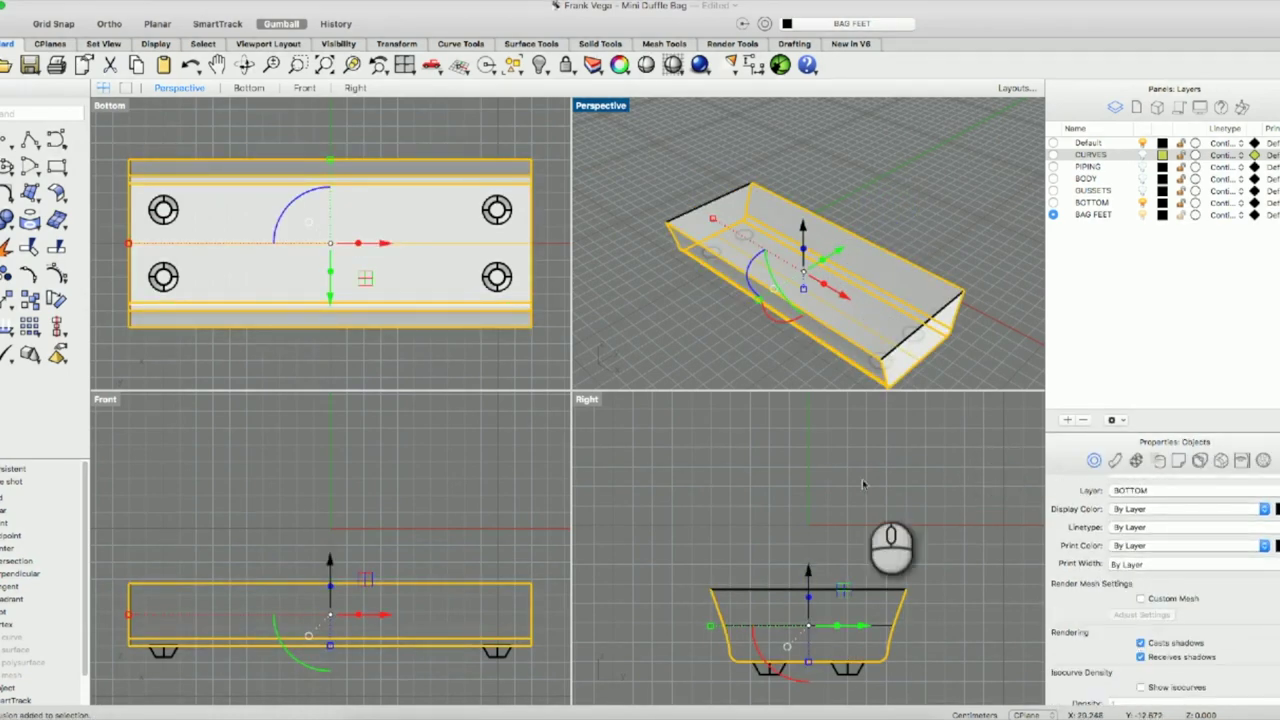
{"action": "left_click", "coordinate": [705, 342]}
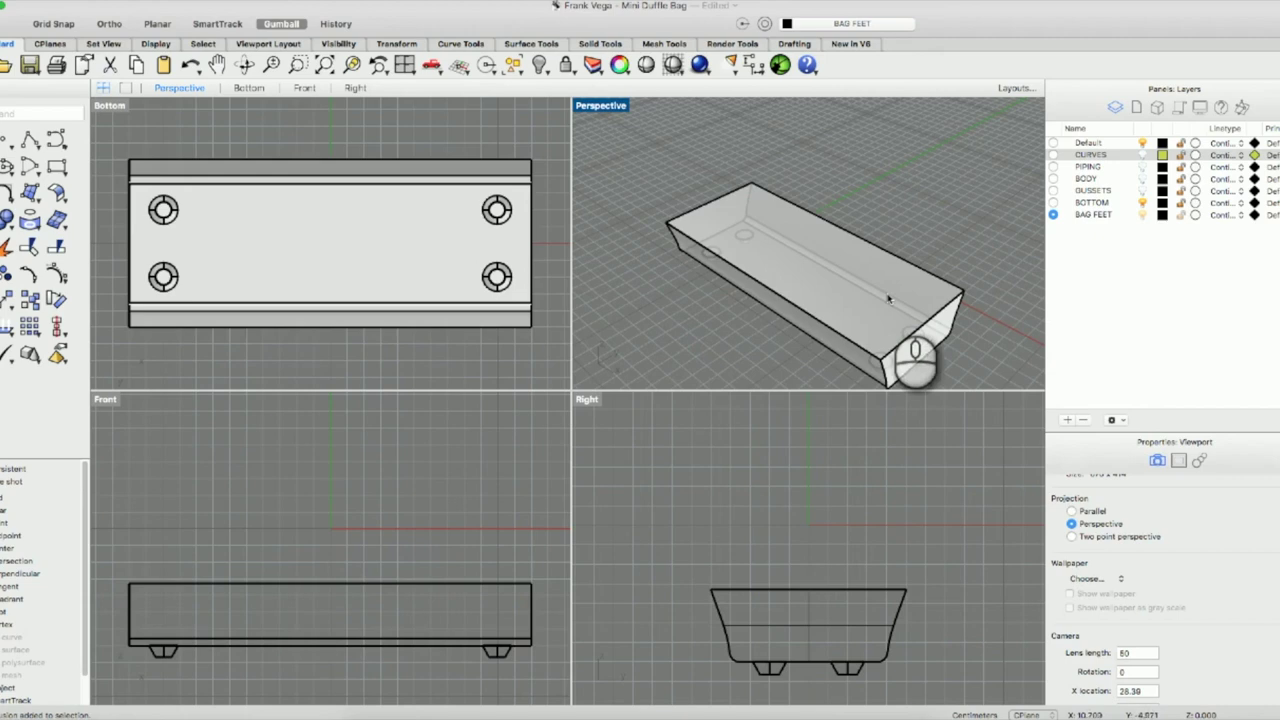
Maximize the Perspective viewport and move the bottom's flat top surface sideways to open up the box.
{"action": "double_click", "coordinate": [603, 106]}
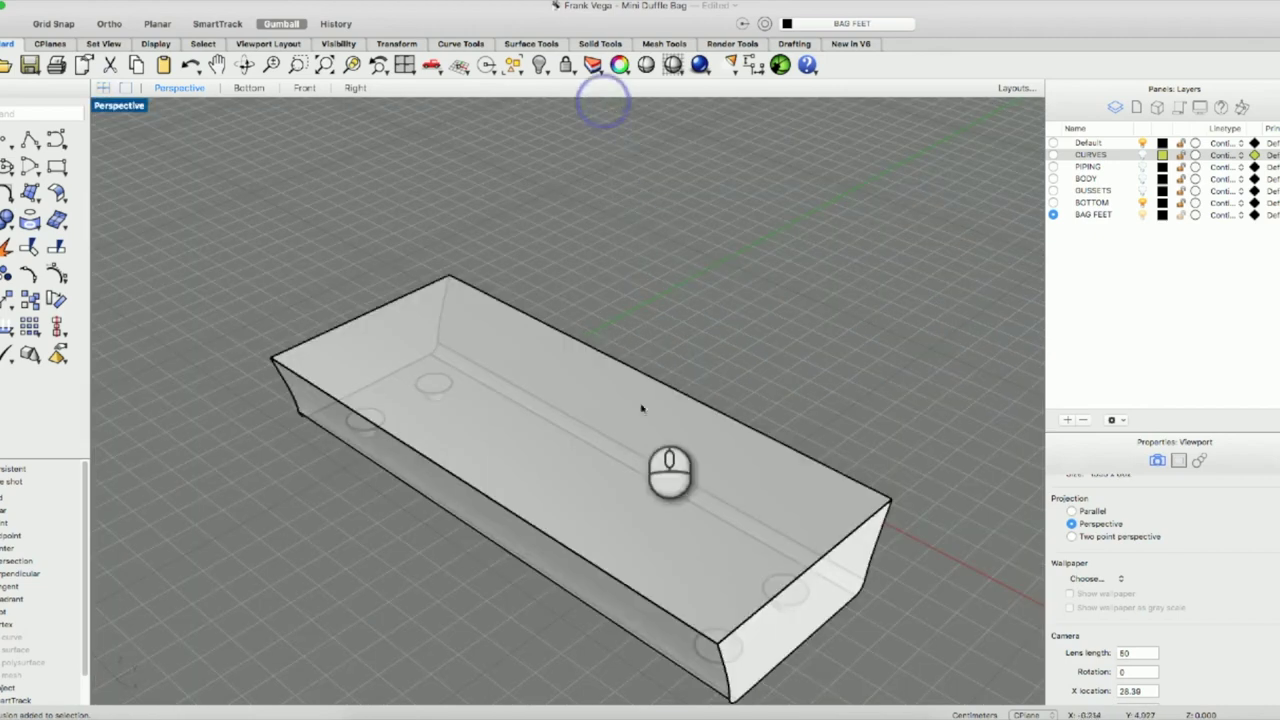
{"action": "left_click", "coordinate": [690, 470]}
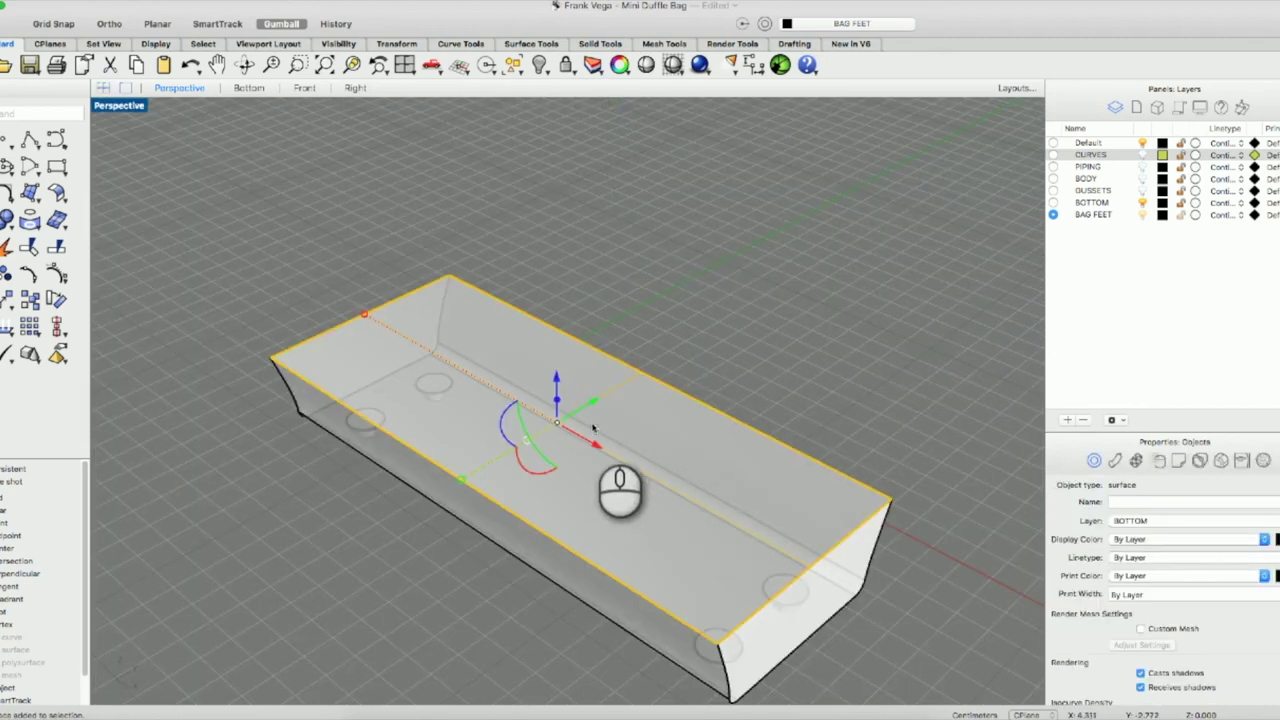
{"action": "left_click_drag", "start_coordinate": [590, 402], "coordinate": [445, 444]}
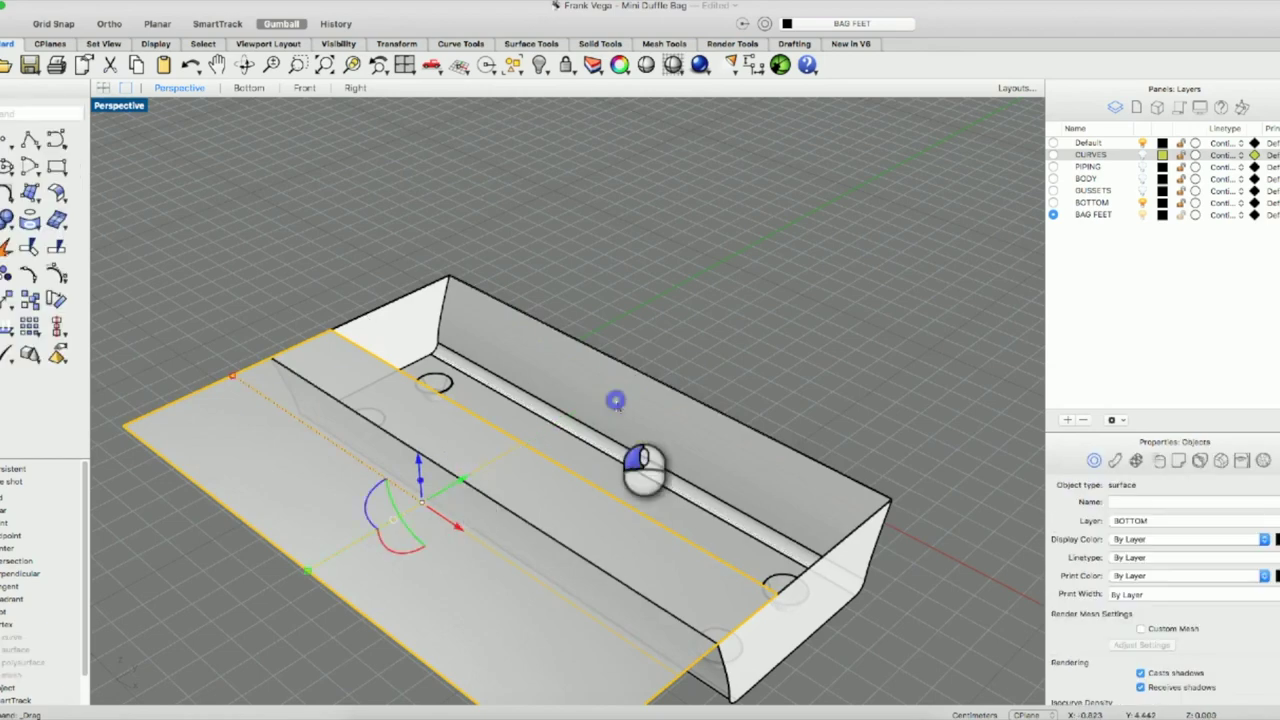
Move the bottom's open extrusion away from the end panels, and undo that move.
{"action": "left_click", "coordinate": [591, 437]}
{"action": "left_click_drag", "start_coordinate": [663, 411], "coordinate": [848, 318]}
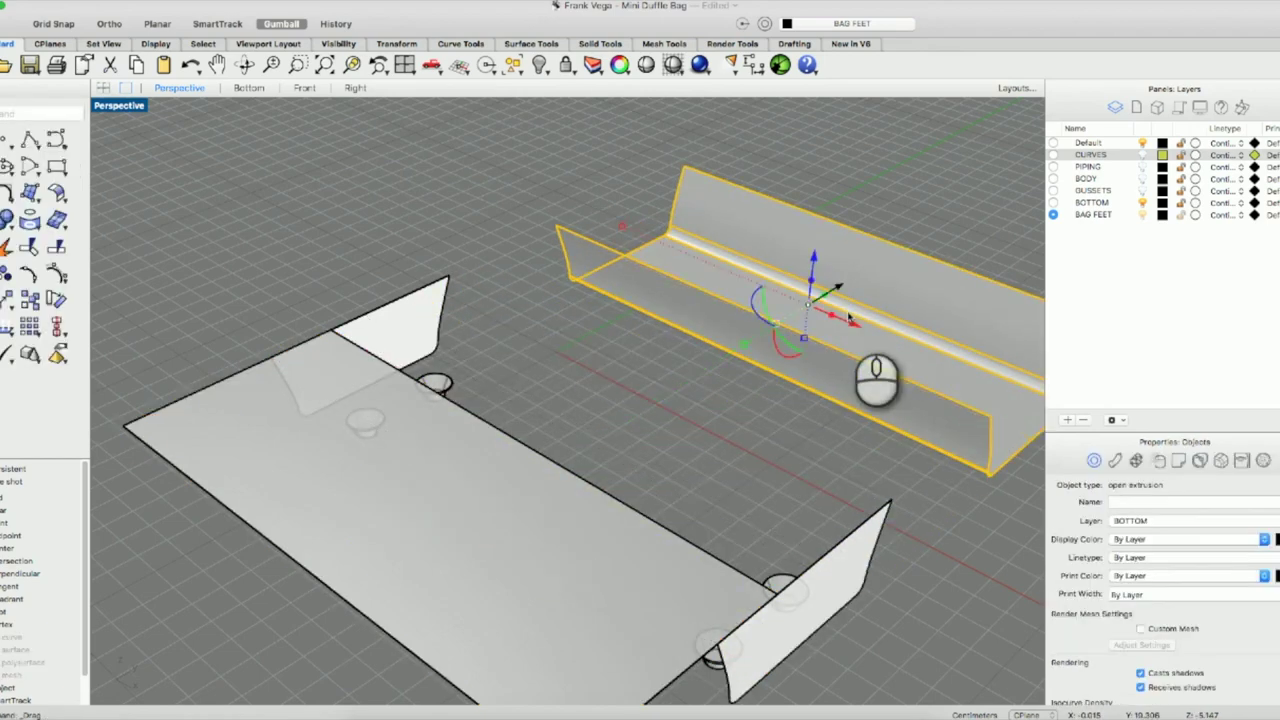
{"action": "key", "text": "super+z"}
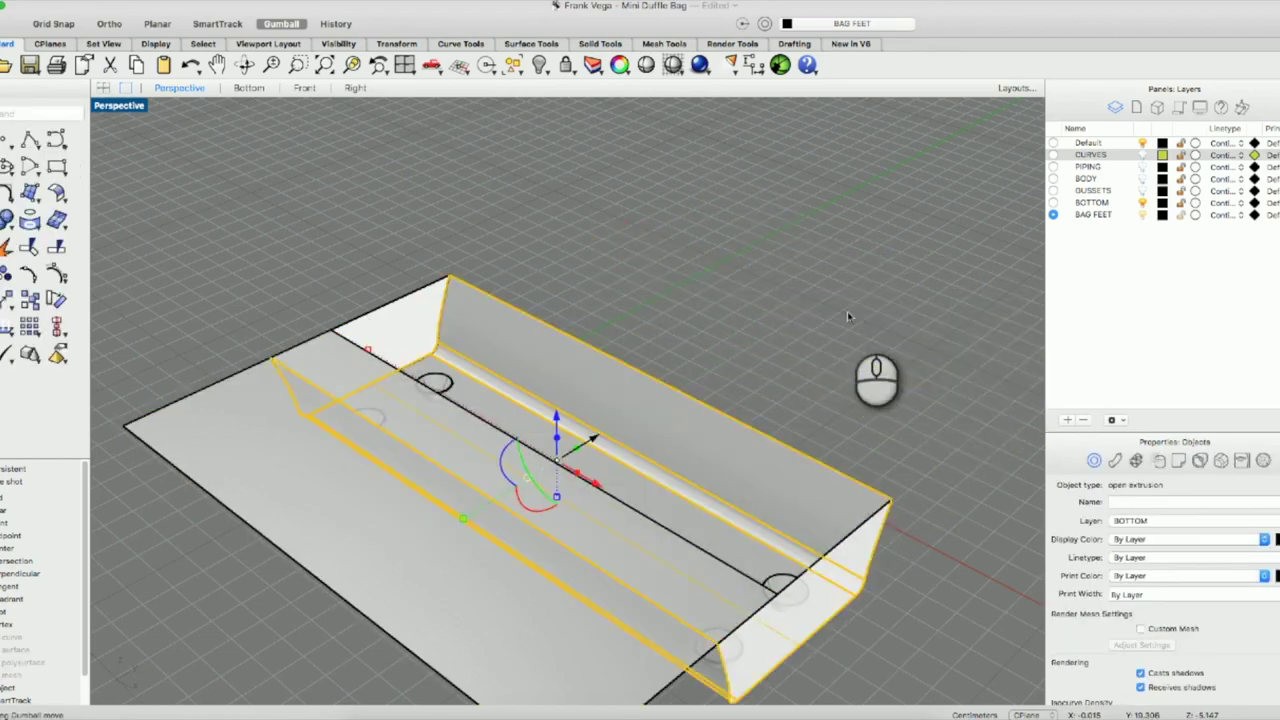
Undo the sideways move of the bottom's flat top surface and check the BOTTOM layer by switching its visibility off and on.
{"action": "key", "text": "super+a"}
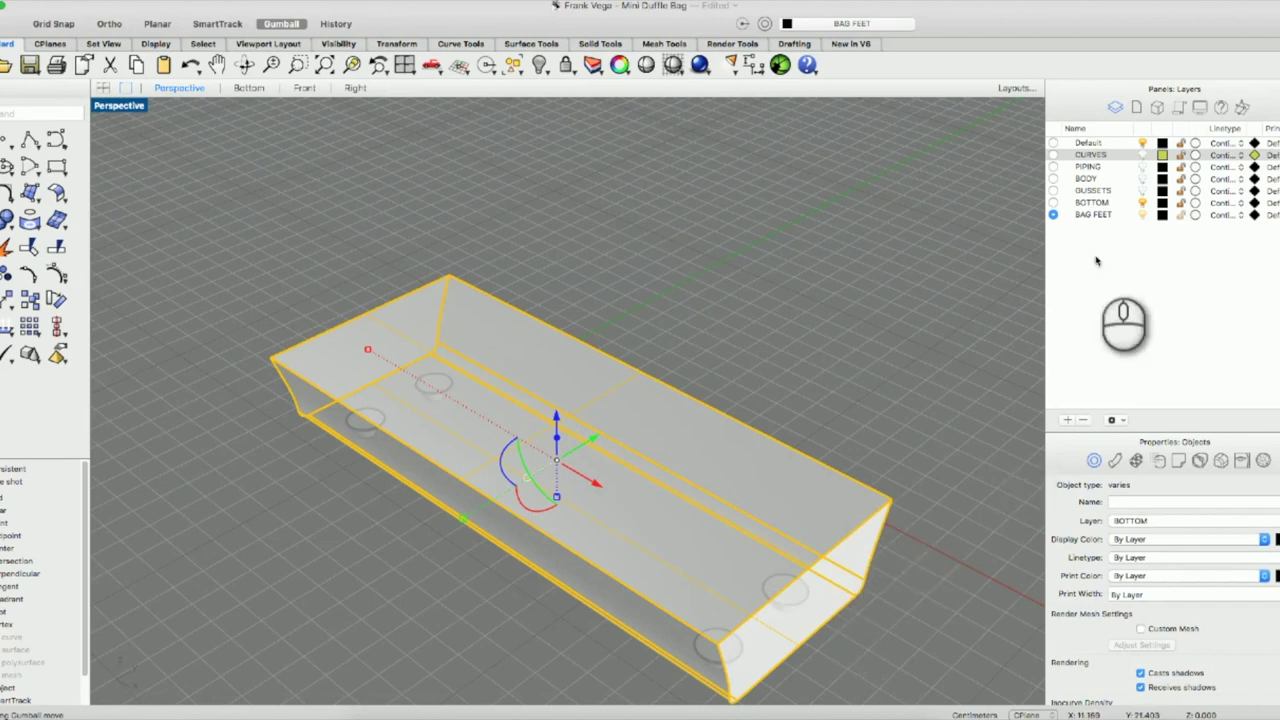
{"action": "left_click", "coordinate": [1142, 202]}
{"action": "left_click", "coordinate": [1142, 202]}
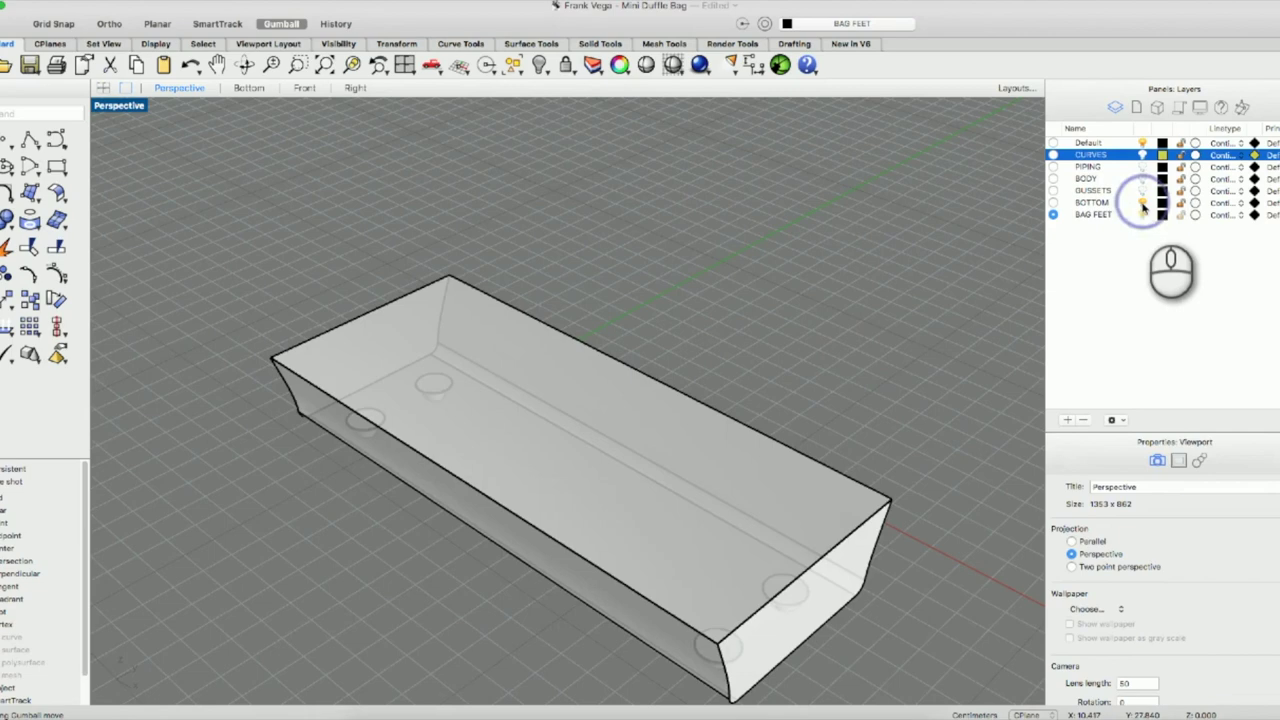
Select all objects on the BOTTOM layer and create a closed solid from them.
{"action": "right_click", "coordinate": [1088, 202]}
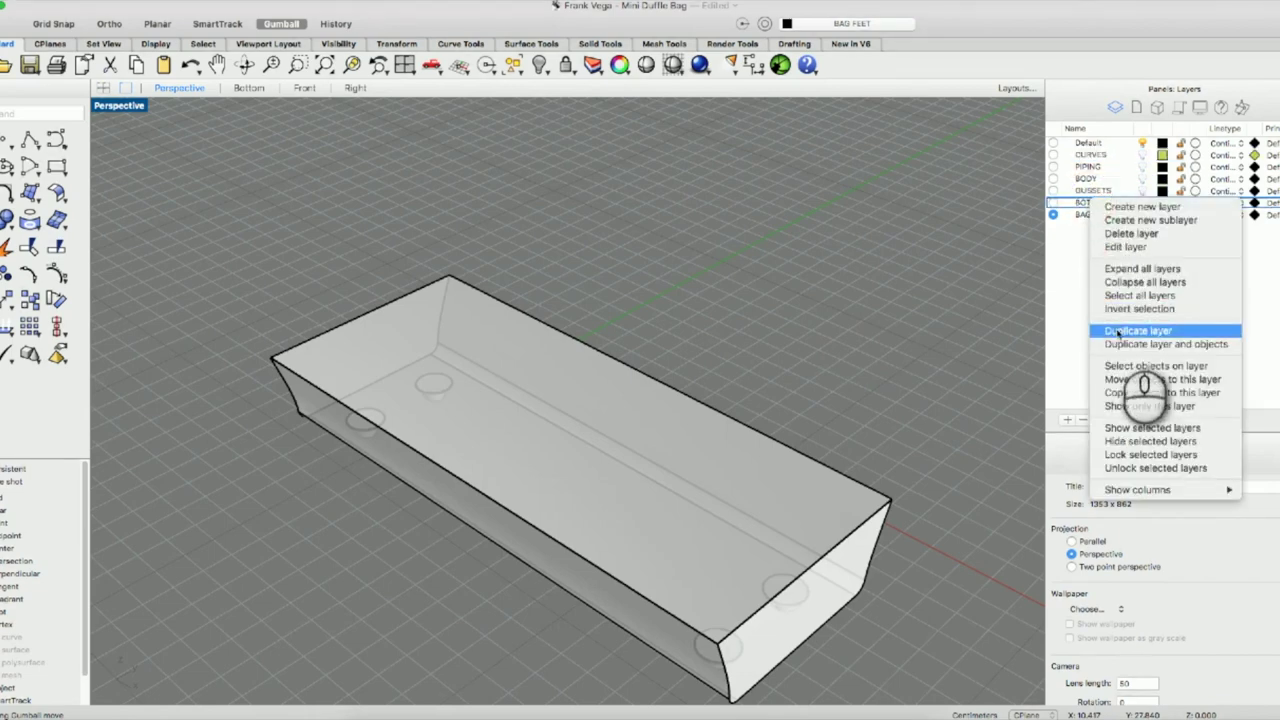
{"action": "left_click", "coordinate": [1126, 366]}
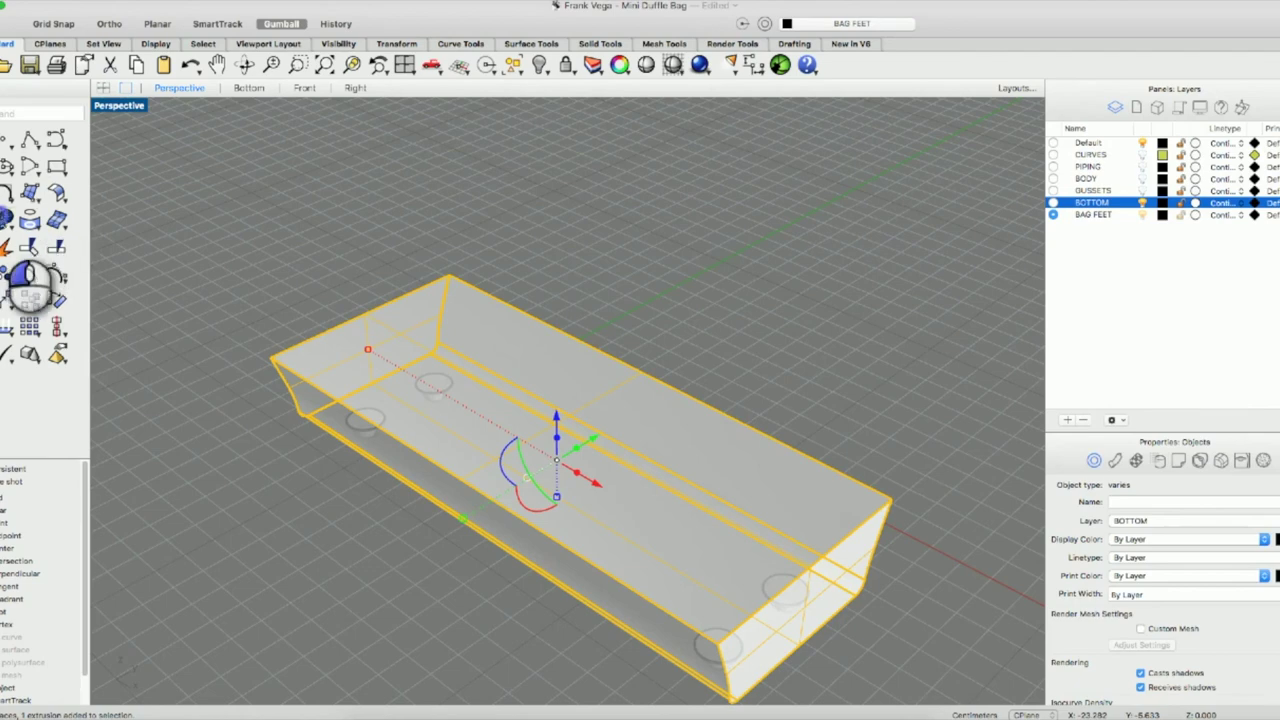
{"action": "left_click", "coordinate": [31, 280]}
{"action": "left_click_drag", "start_coordinate": [2, 218], "coordinate": [37, 207]}
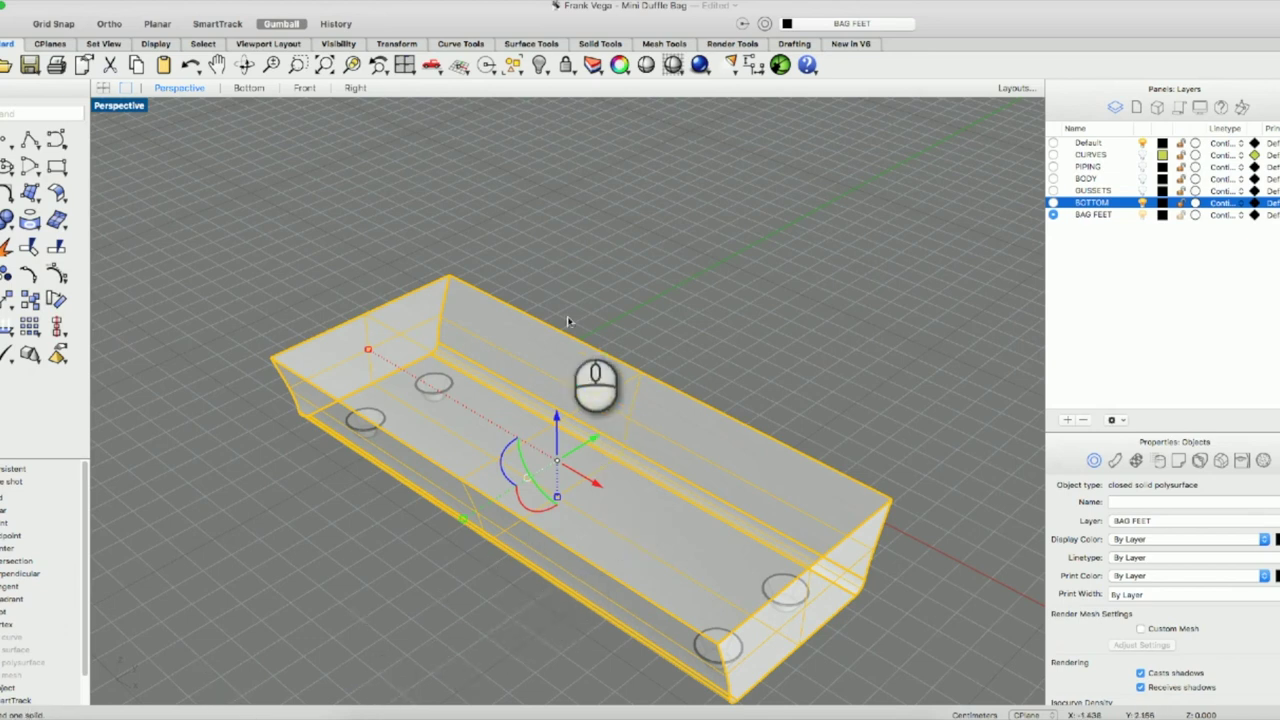
Make BOTTOM the current layer and check the BAG FEET layer's contents by switching its visibility off and on.
{"action": "left_click", "coordinate": [596, 45]}
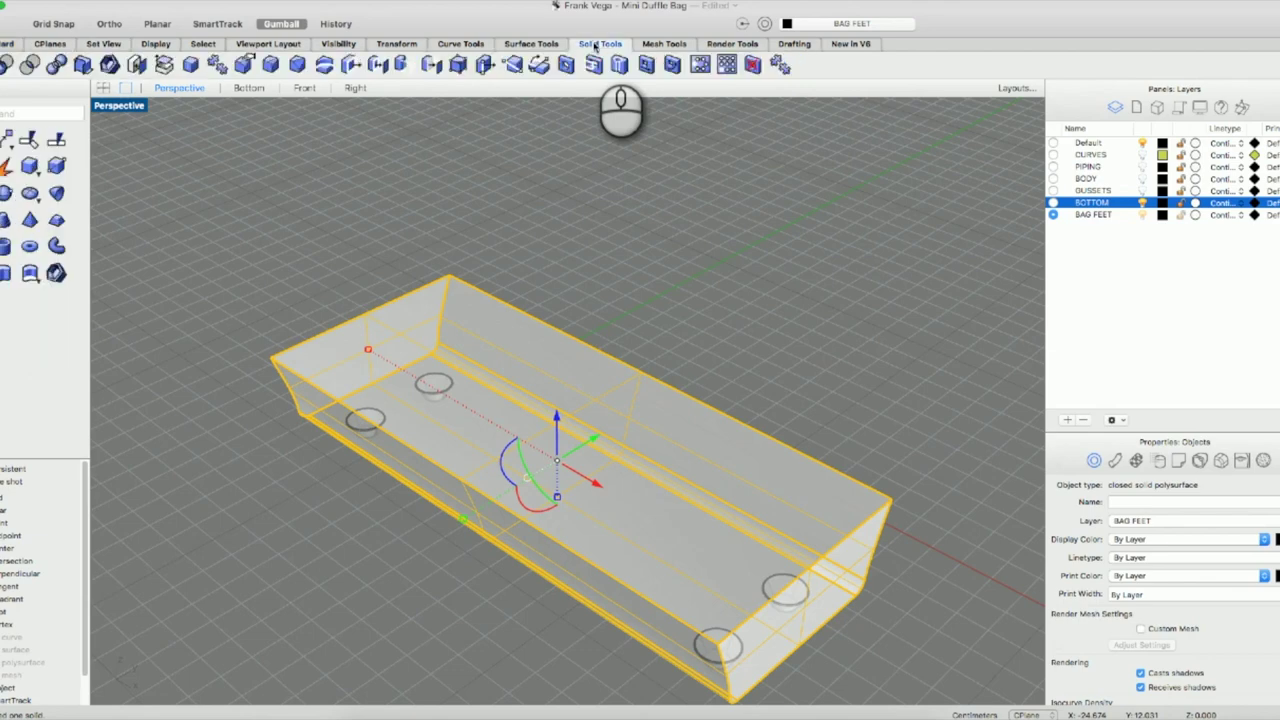
{"action": "left_click", "coordinate": [270, 64]}
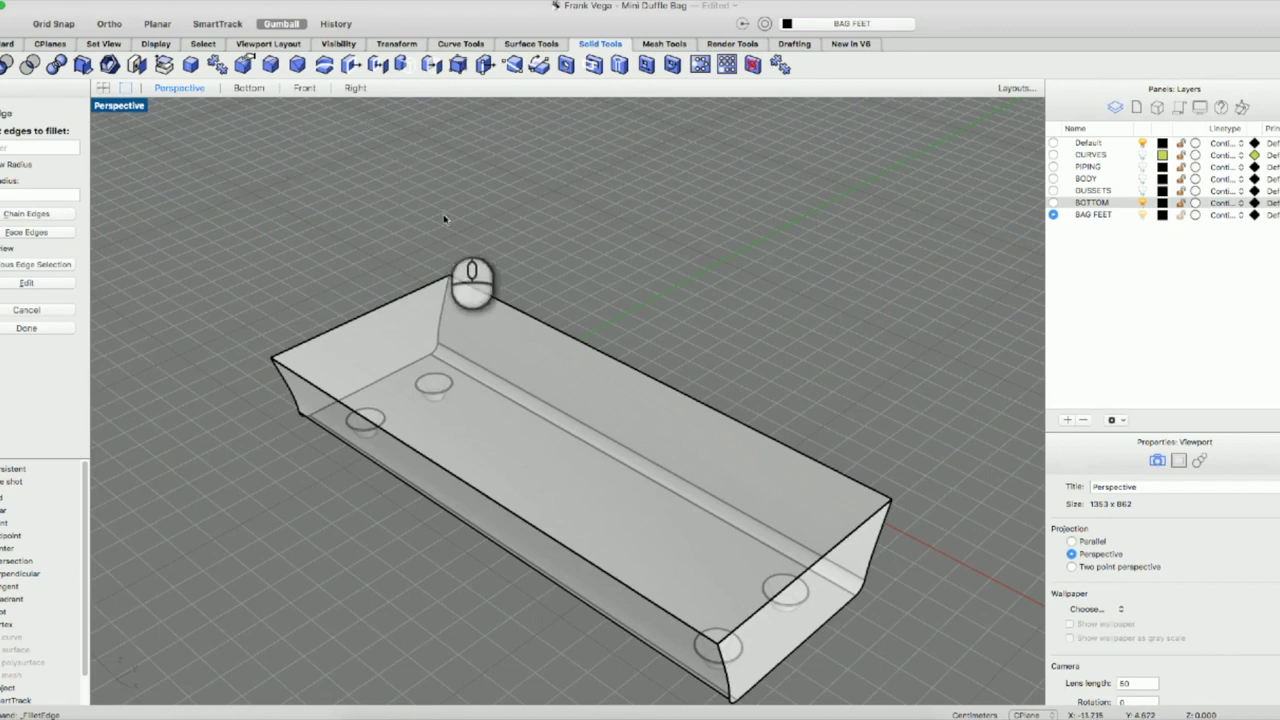
{"action": "left_click", "coordinate": [1054, 202]}
{"action": "left_click", "coordinate": [1141, 214]}
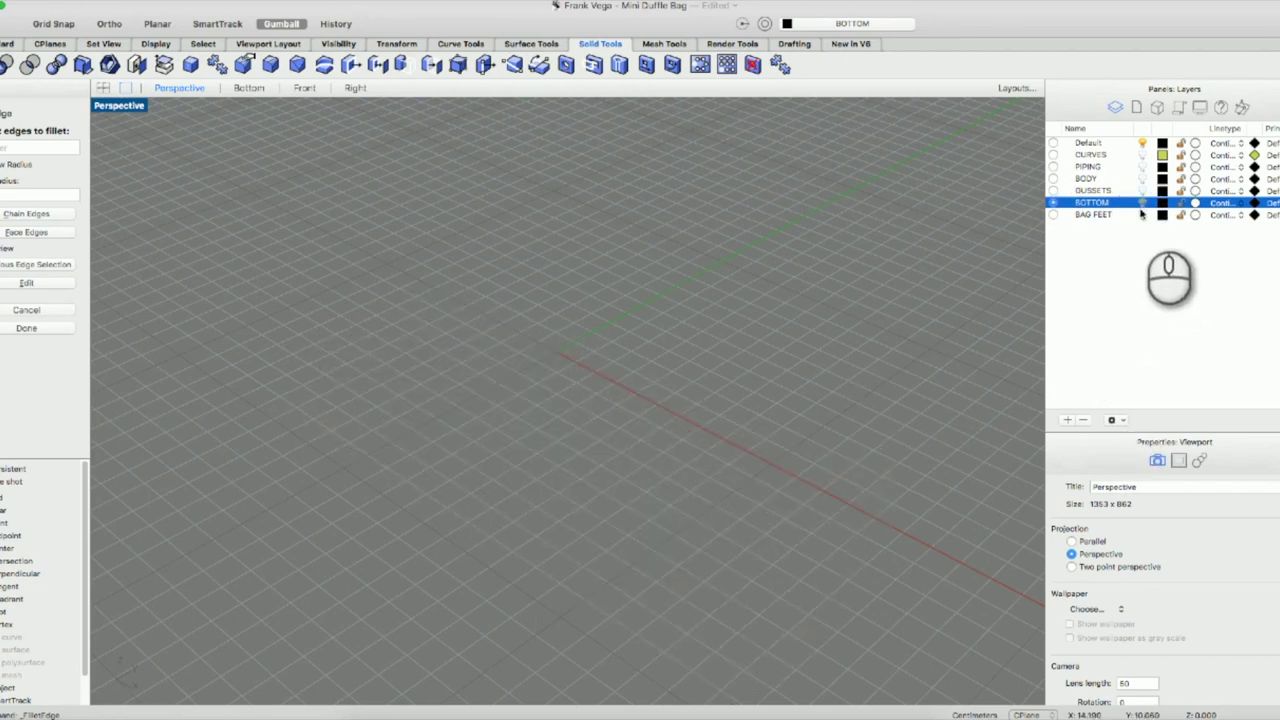
{"action": "left_click", "coordinate": [1141, 214]}
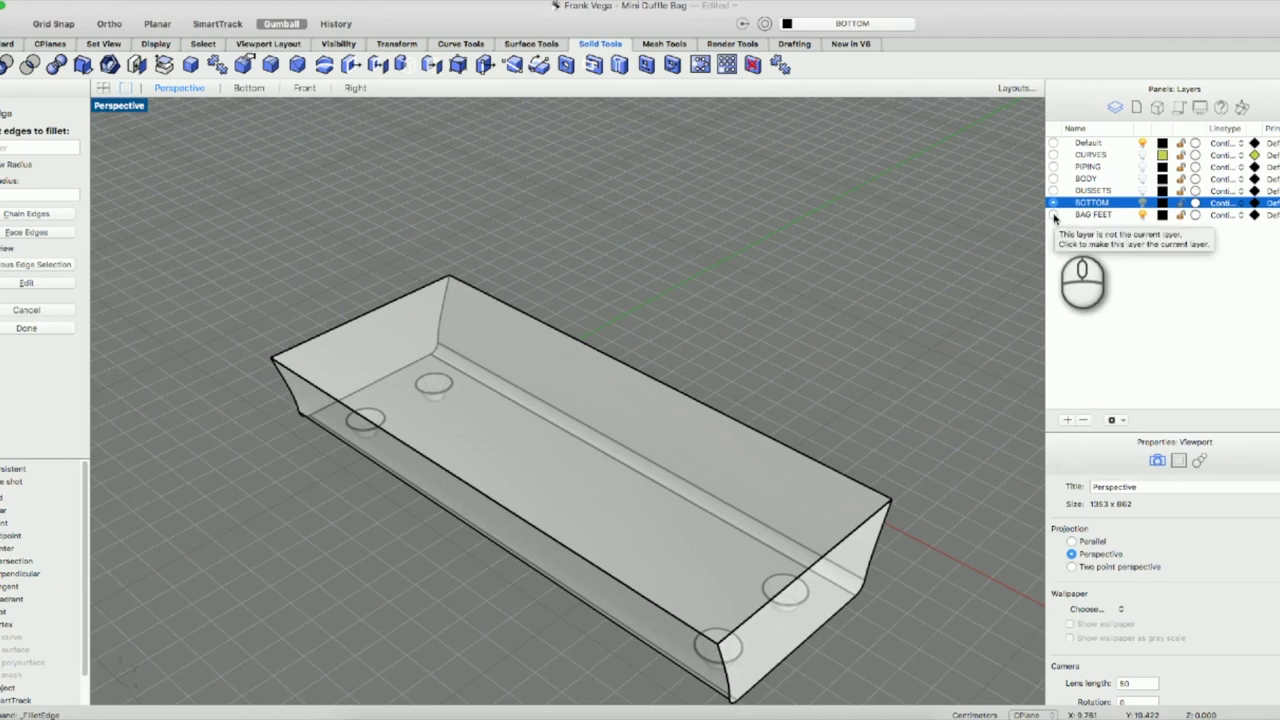
{"action": "key", "text": "Escape"}
Move the bottom solid to the BOTTOM layer and turn off its isocurves.
{"action": "left_click", "coordinate": [693, 548]}
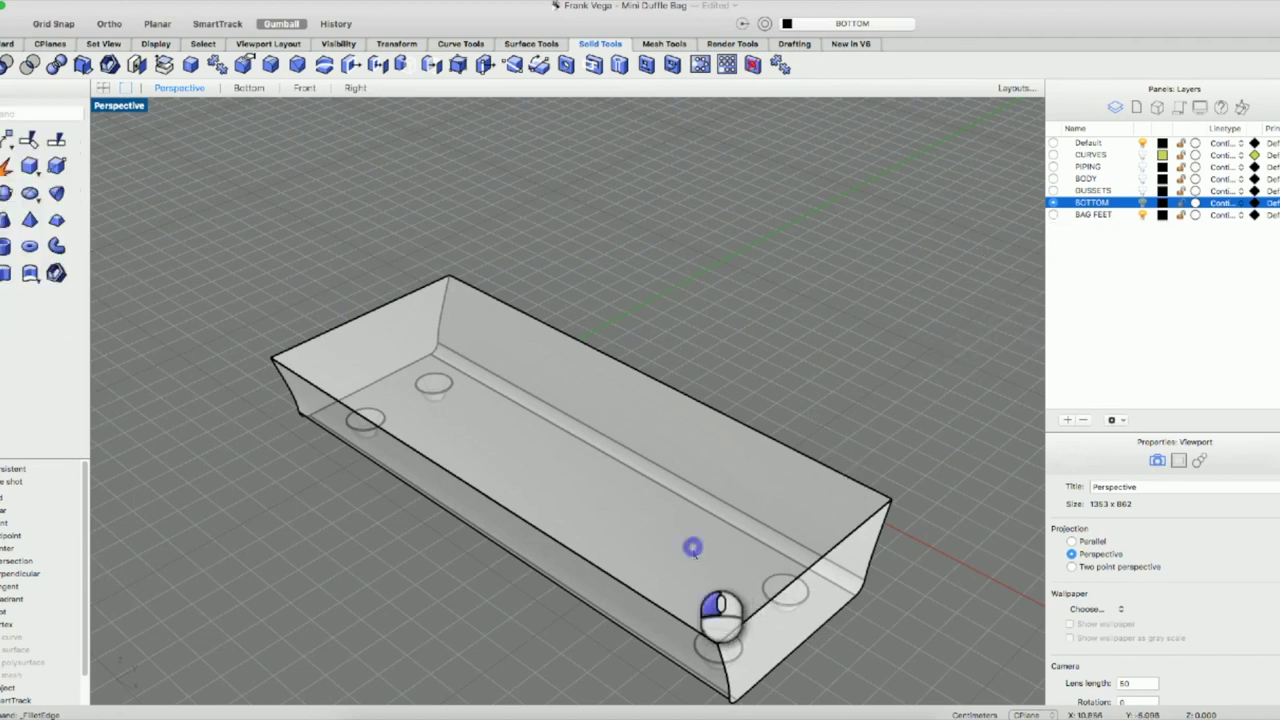
{"action": "right_click", "coordinate": [1100, 205]}
{"action": "left_click", "coordinate": [1133, 390]}
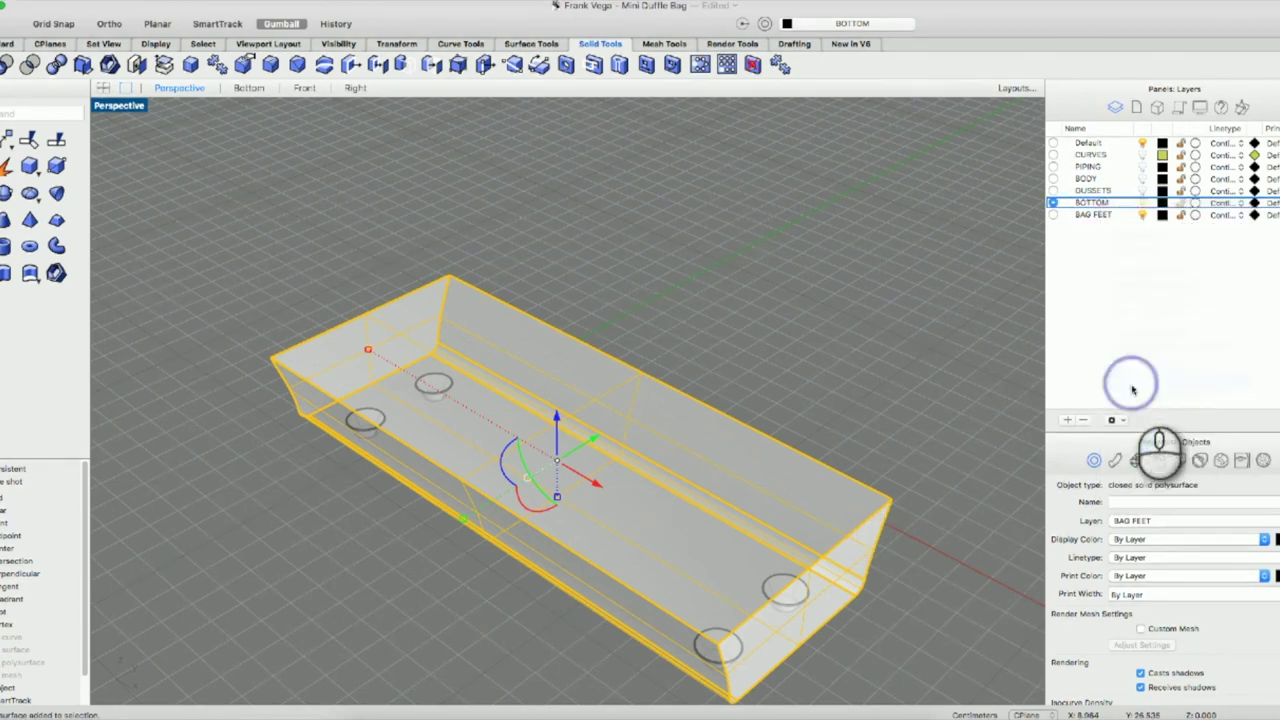
{"action": "scroll", "coordinate": [1140, 643], "scroll_direction": "down", "scroll_amount": 2}
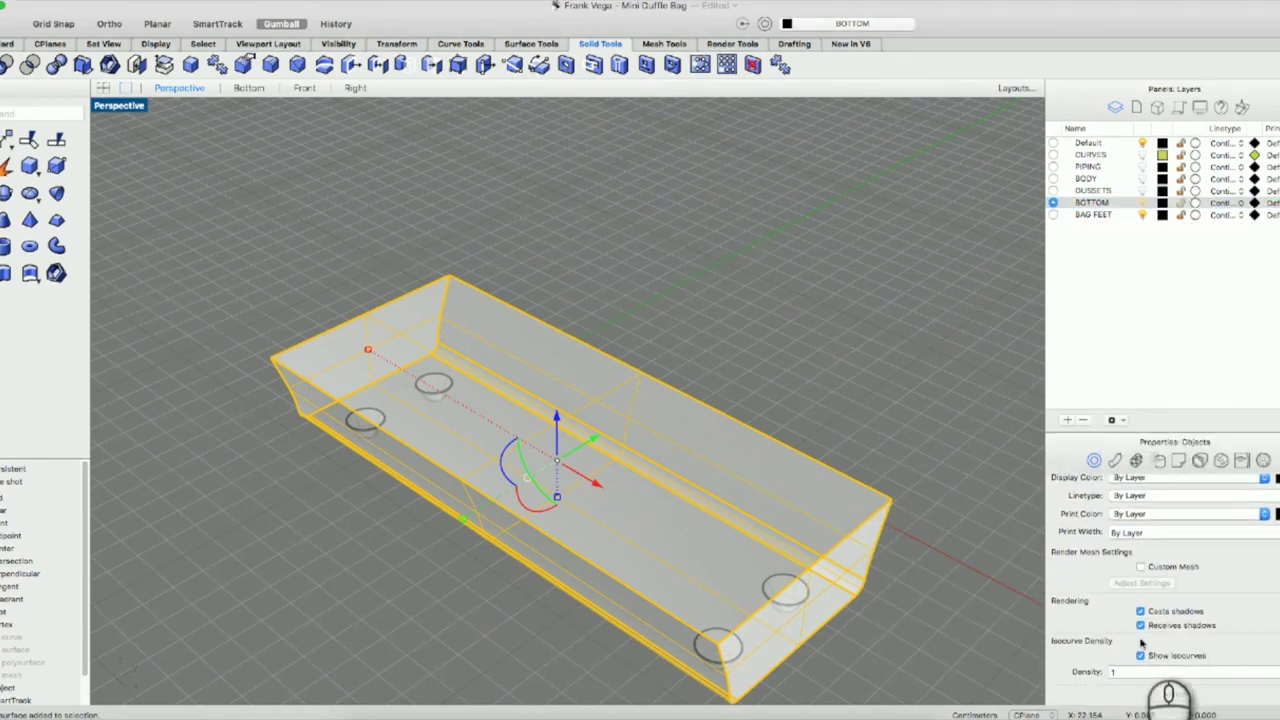
{"action": "left_click", "coordinate": [1141, 655]}
{"action": "left_click", "coordinate": [1022, 475]}
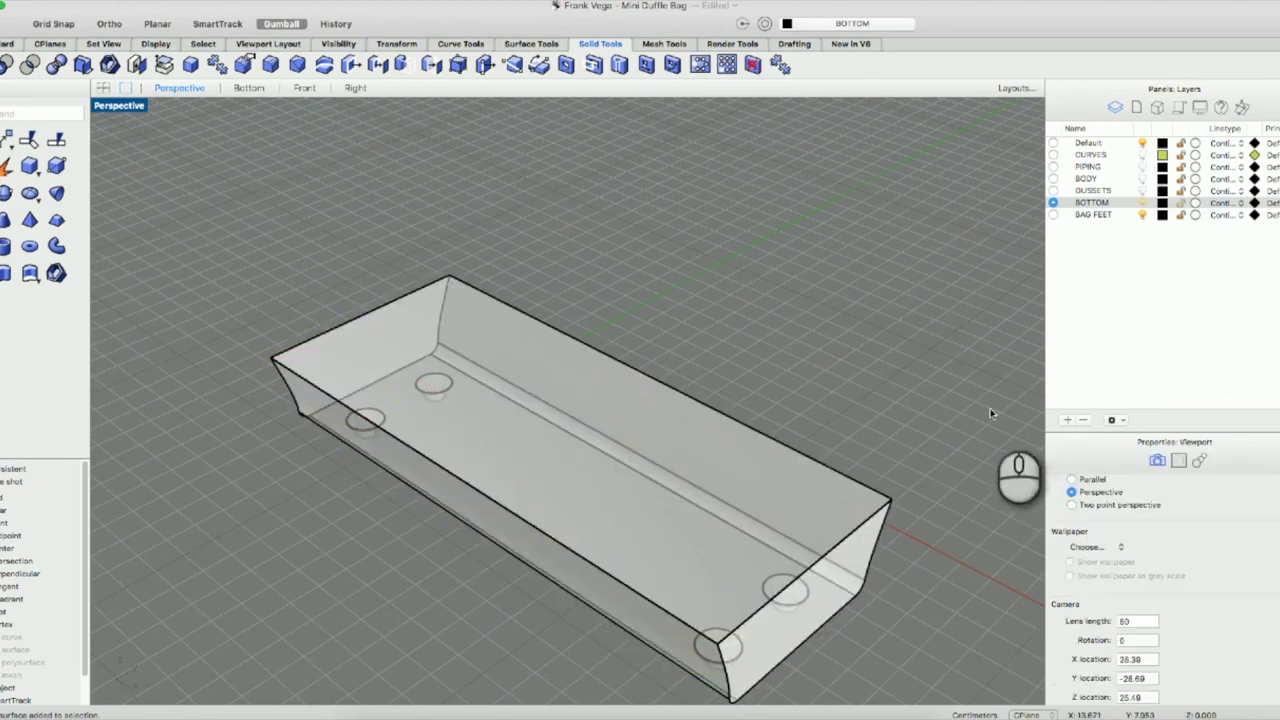
Test-move the bottom solid away from the feet, undo that move, and hide the BAG FEET layer.
{"action": "left_click", "coordinate": [710, 487]}
{"action": "left_click_drag", "start_coordinate": [591, 439], "coordinate": [358, 566]}
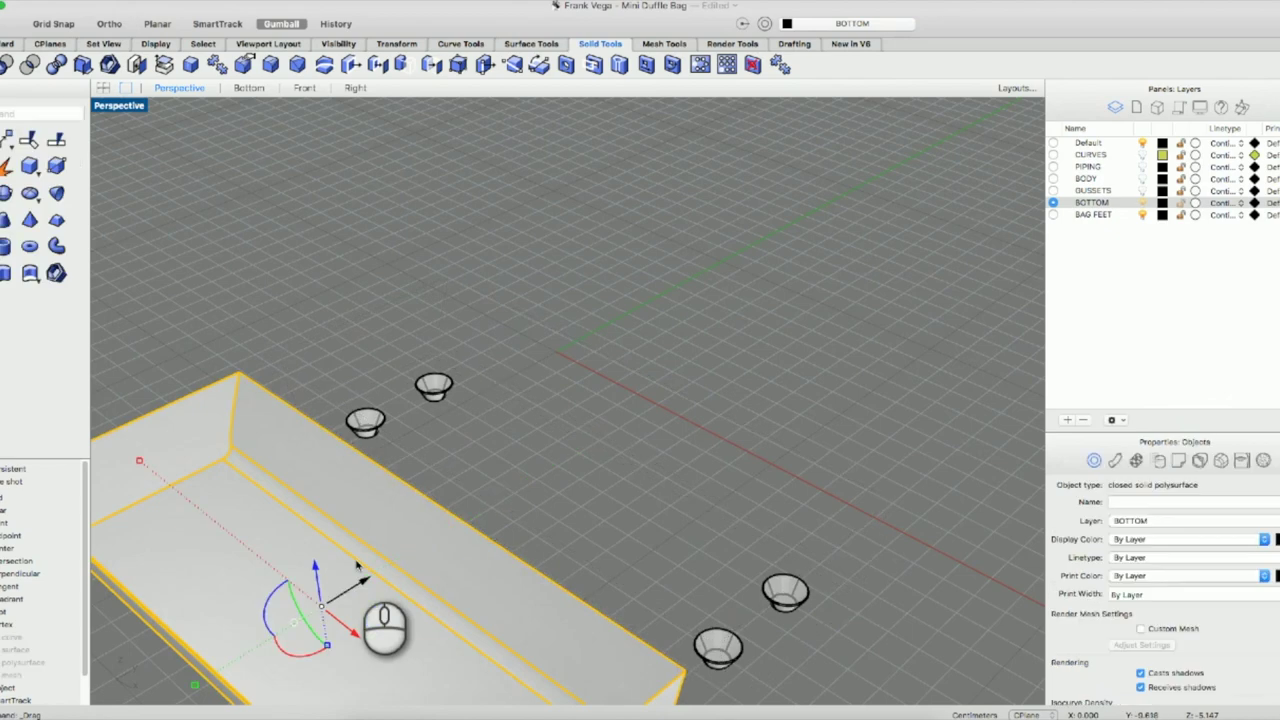
{"action": "key", "text": "super+z"}
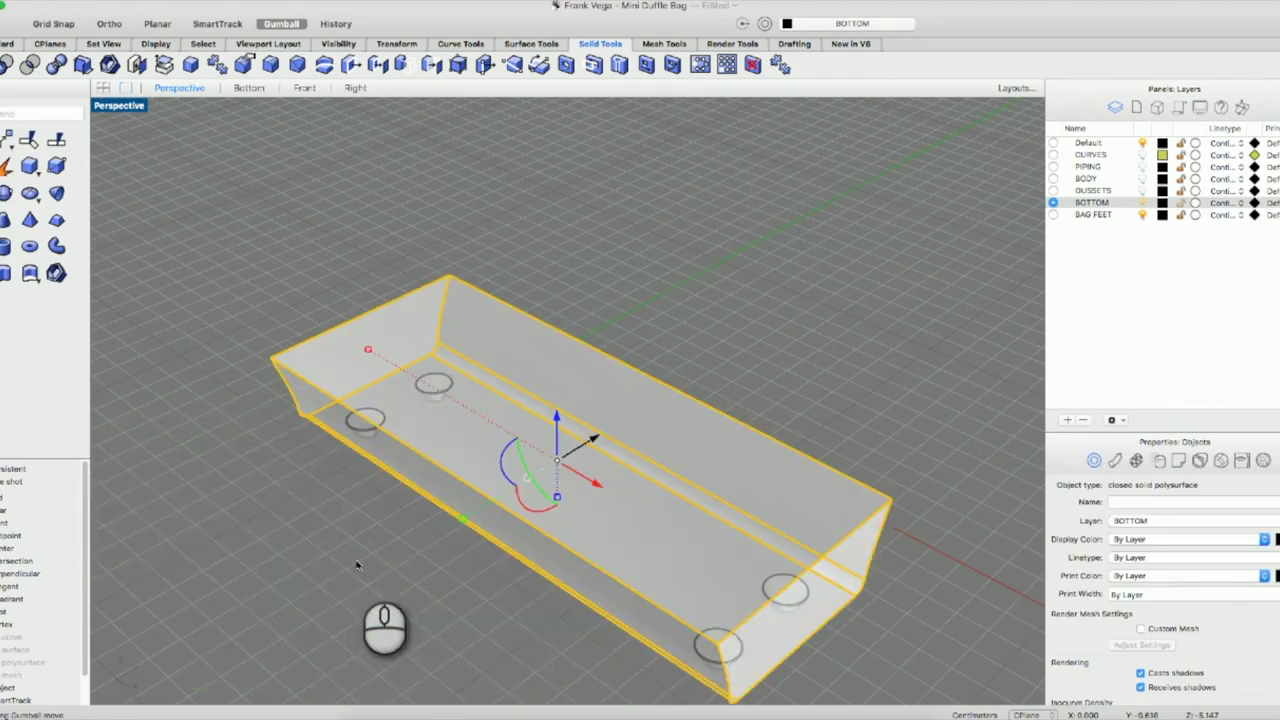
{"action": "left_click", "coordinate": [1141, 216]}
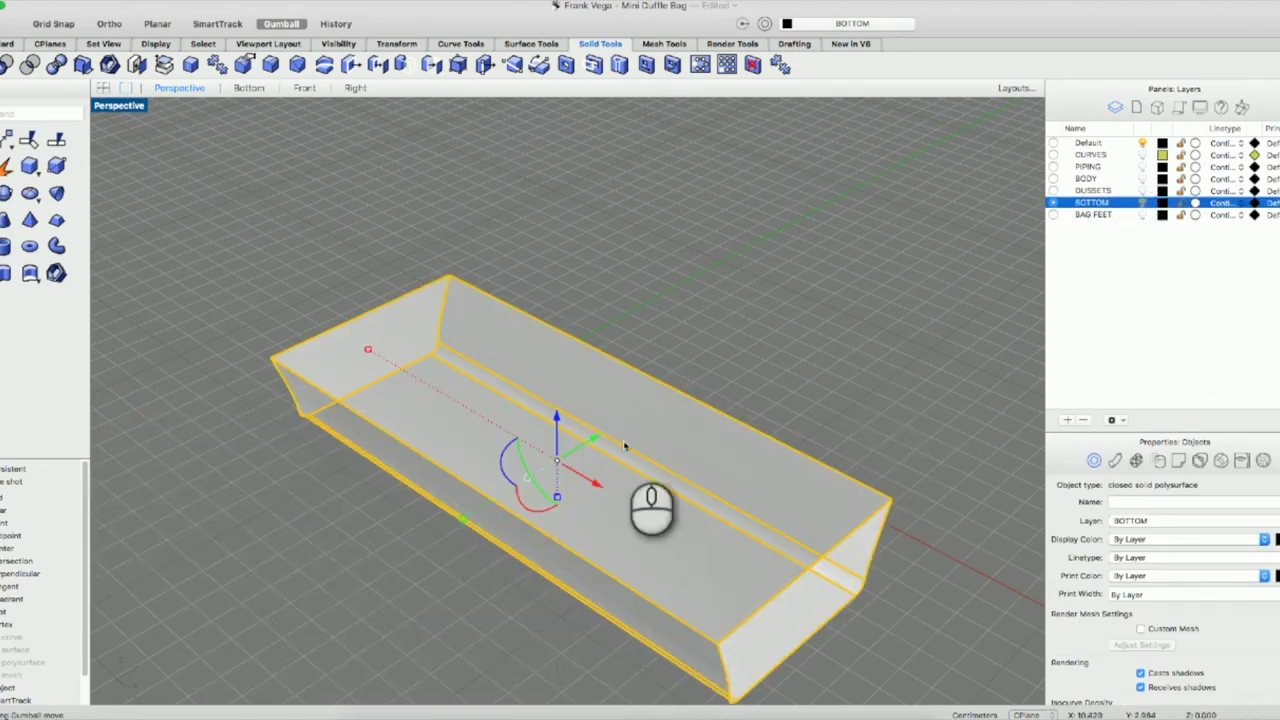
Try to fillet the chain of four edges around the bottom solid's top rim with a 0.025 radius.
{"action": "left_click", "coordinate": [271, 65]}
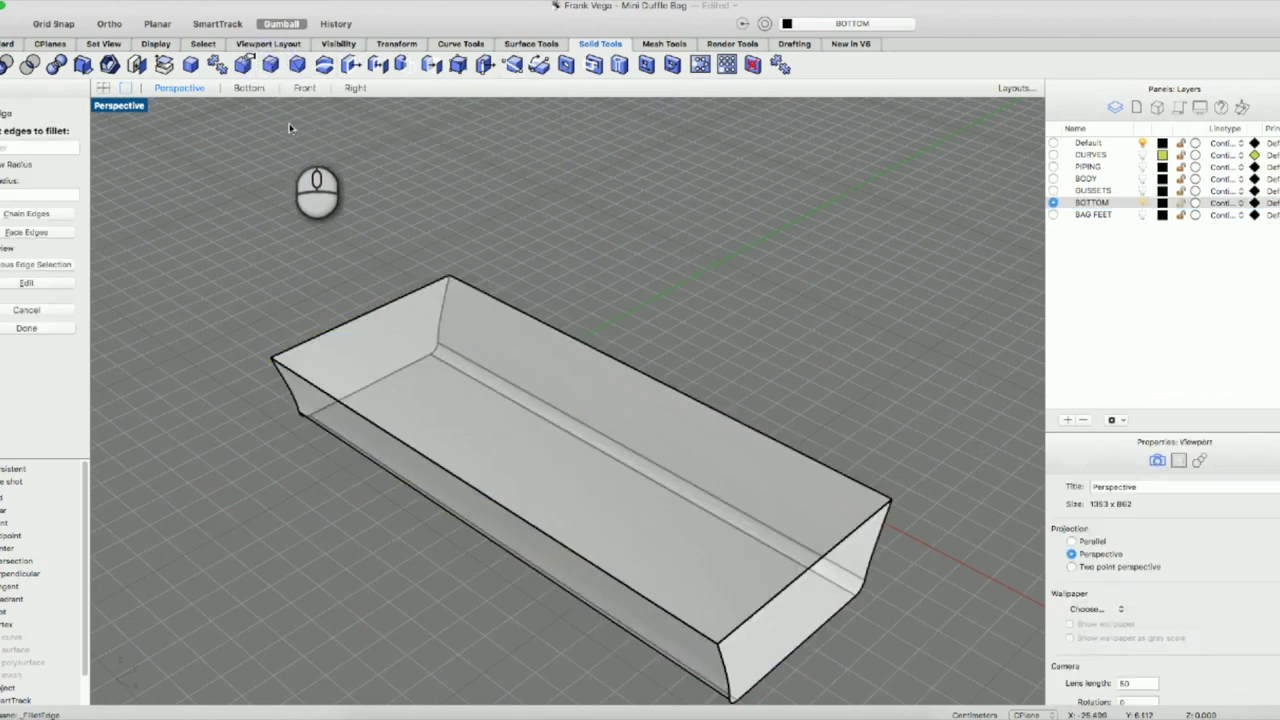
{"action": "left_click_drag", "start_coordinate": [612, 446], "coordinate": [827, 673]}
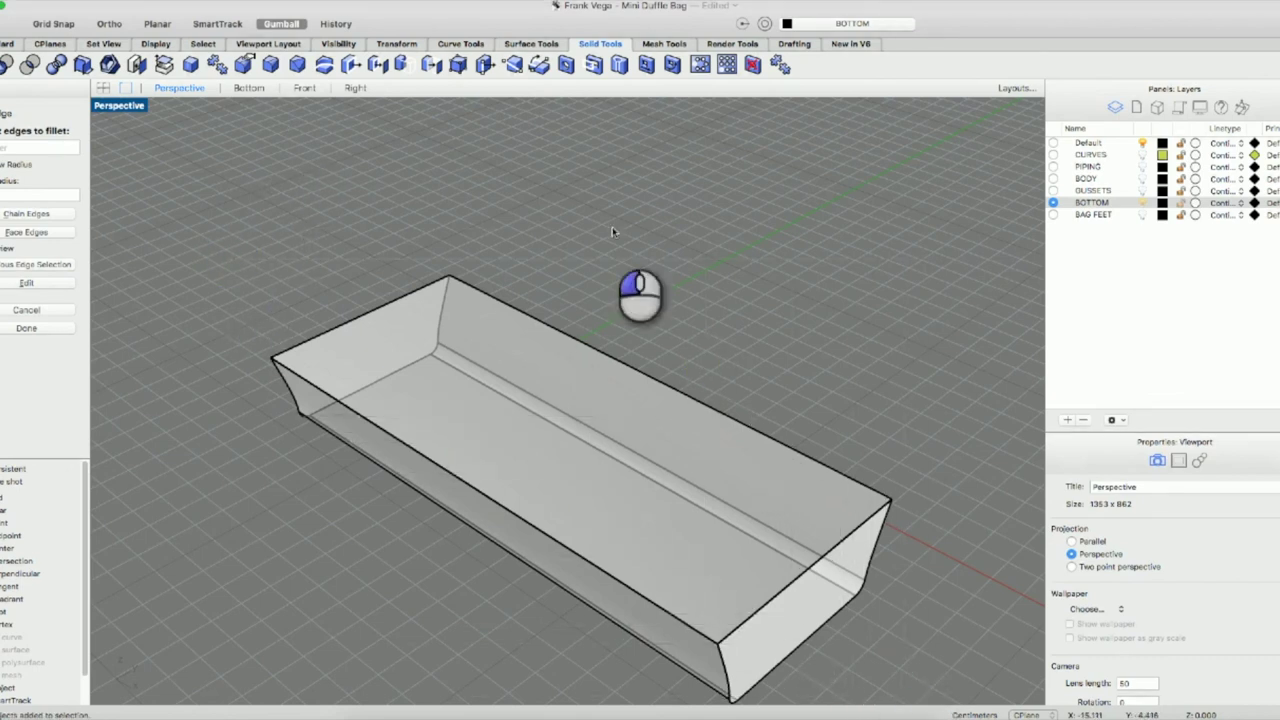
{"action": "left_click", "coordinate": [64, 214]}
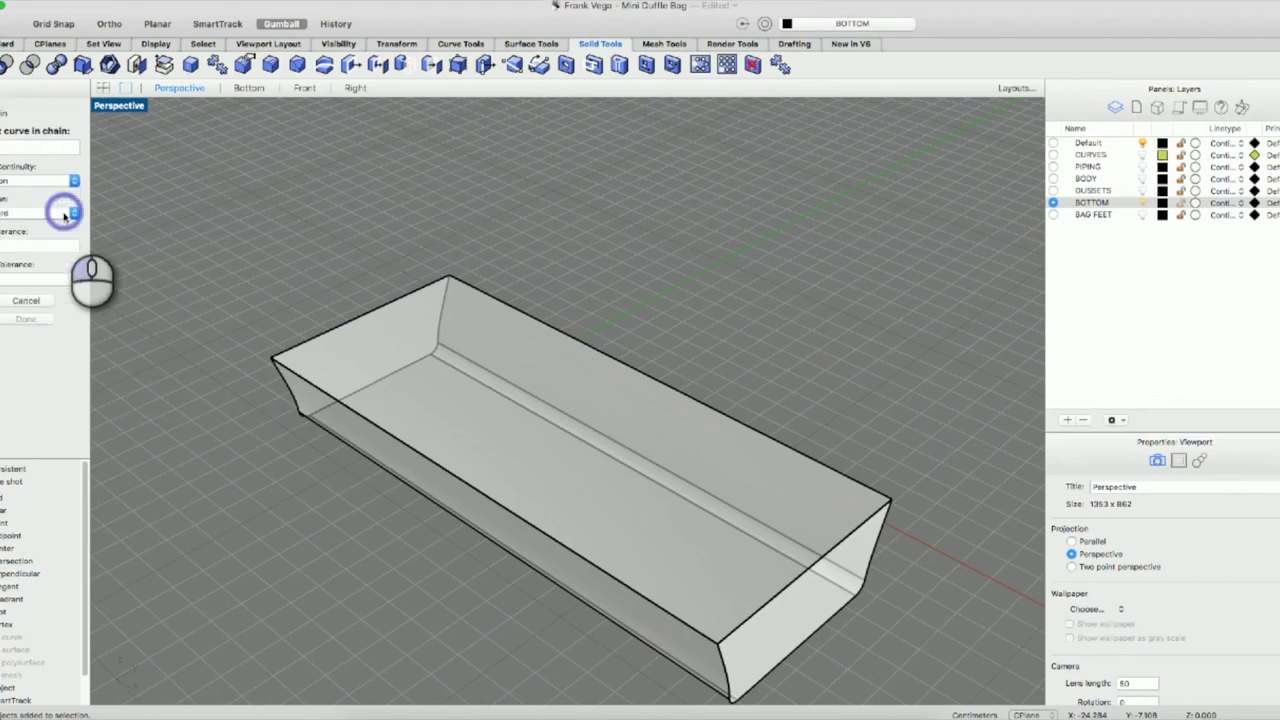
{"action": "left_click", "coordinate": [301, 381]}
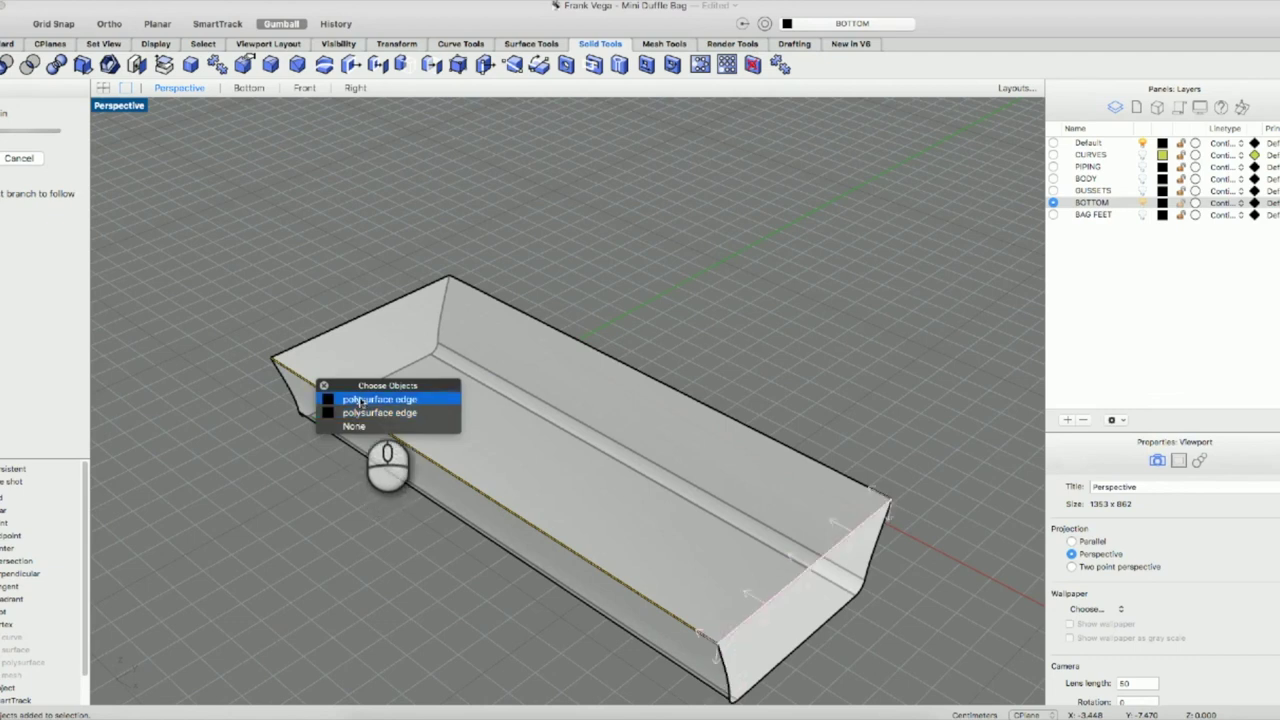
{"action": "left_click", "coordinate": [360, 401]}
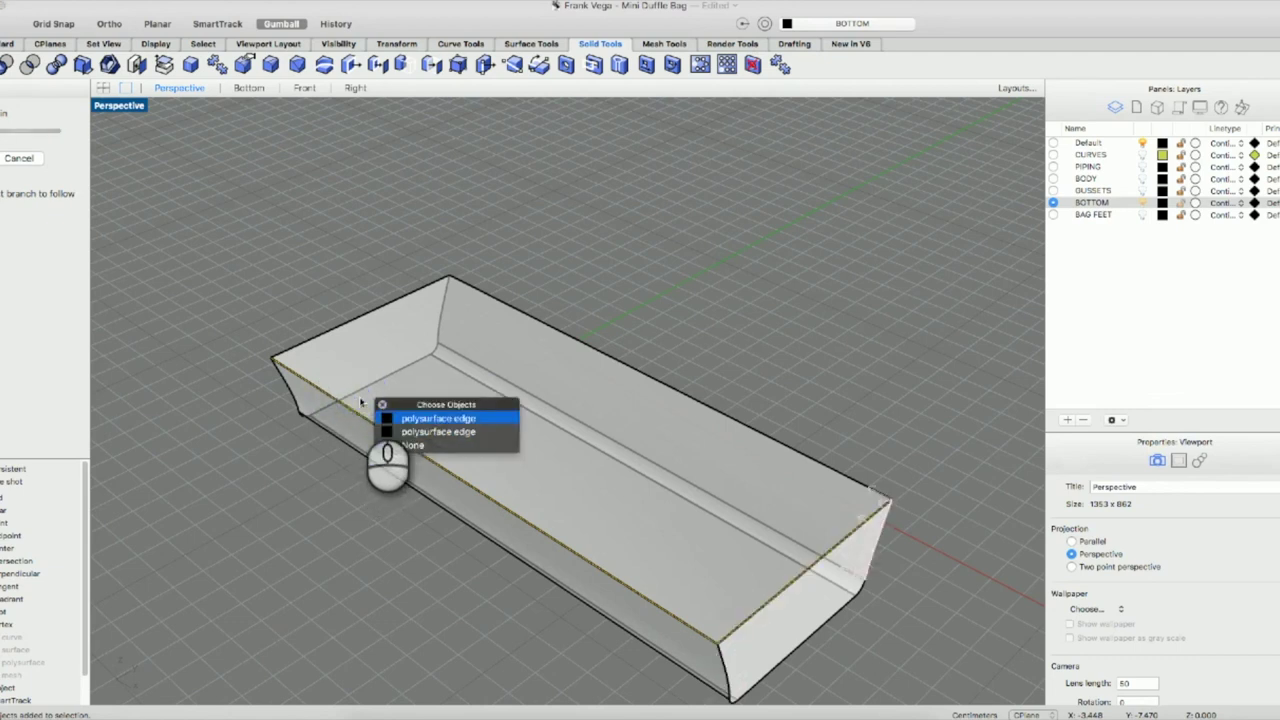
{"action": "left_click", "coordinate": [413, 432]}
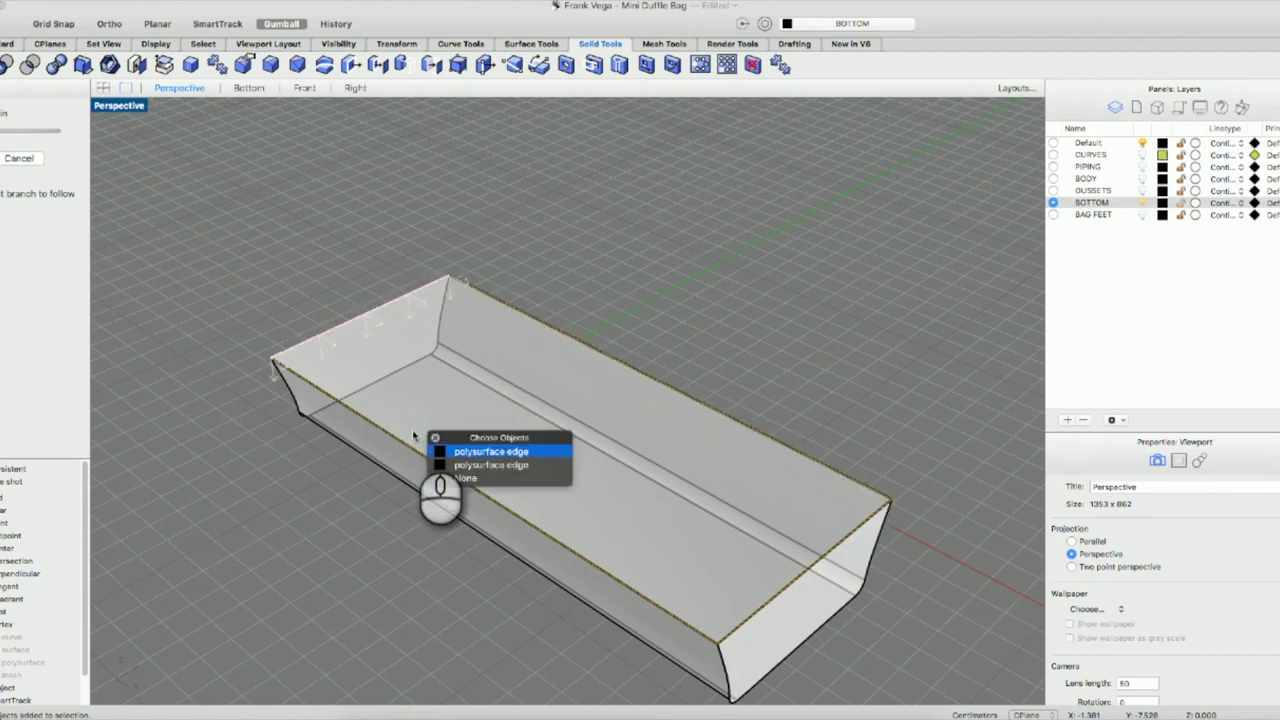
{"action": "left_click", "coordinate": [458, 465]}
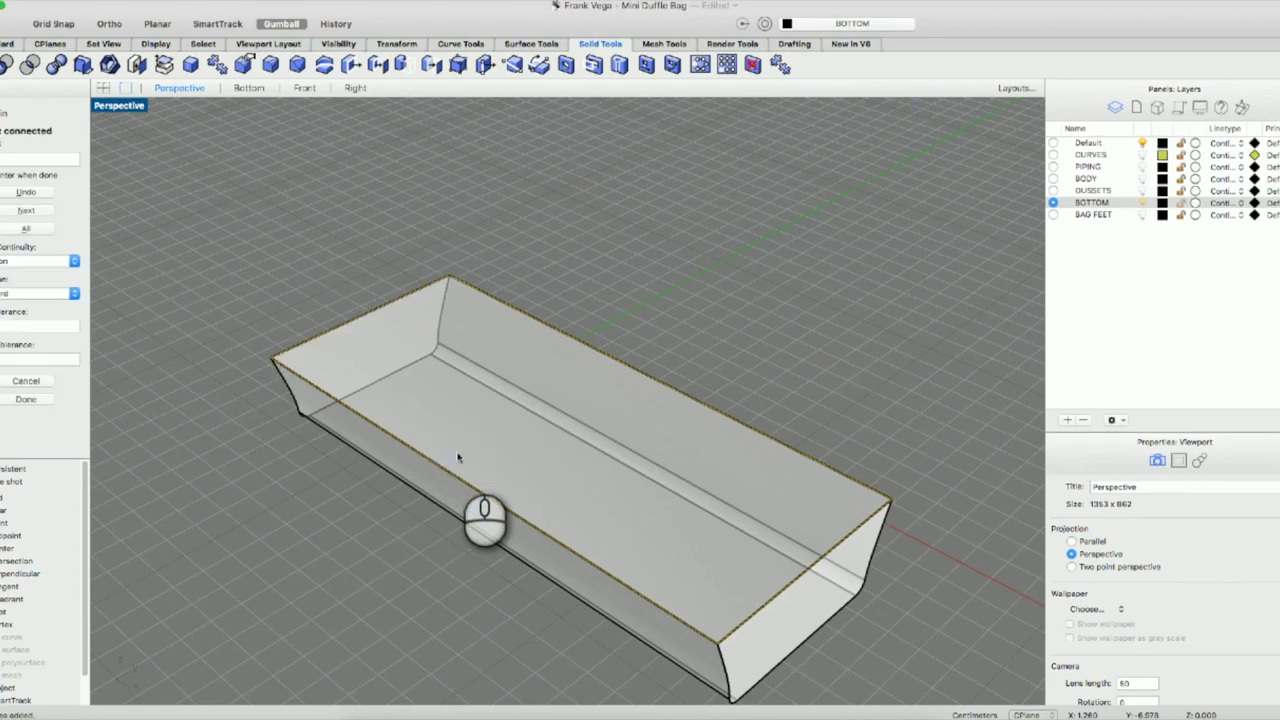
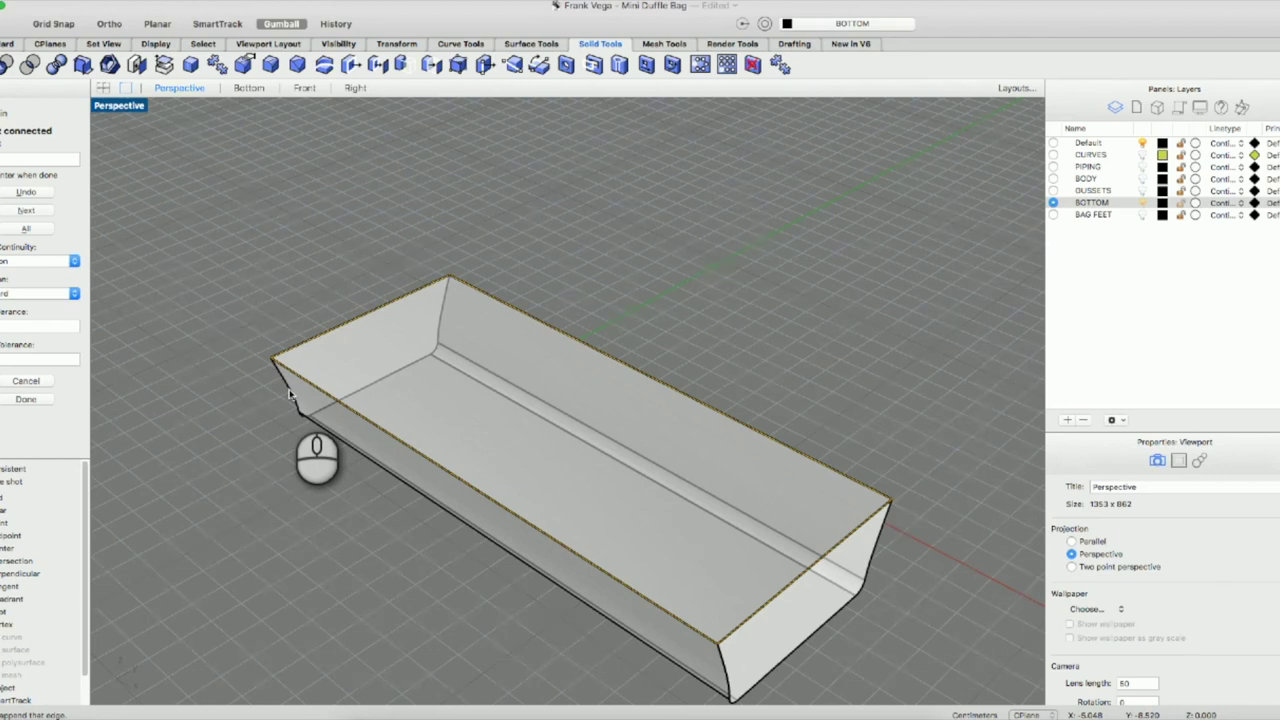
{"action": "key", "text": "Return"}
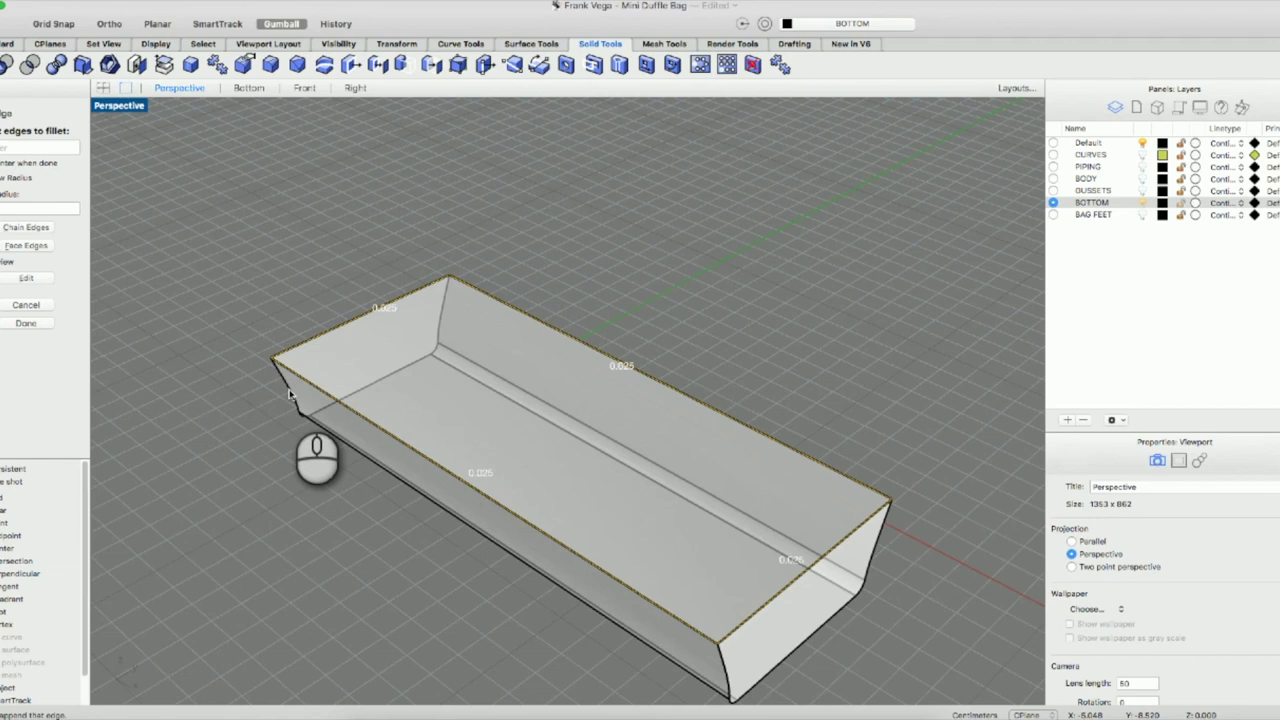
{"action": "key", "text": "Return"}
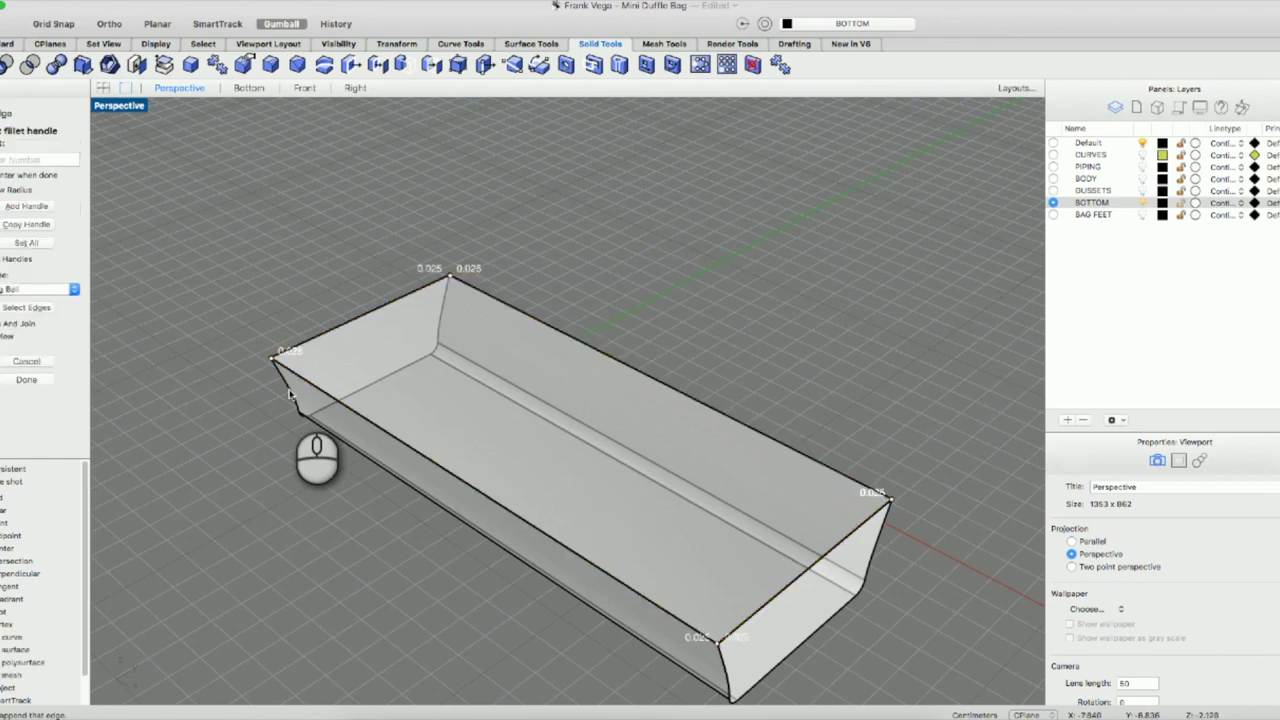
{"action": "key", "text": "Return"}
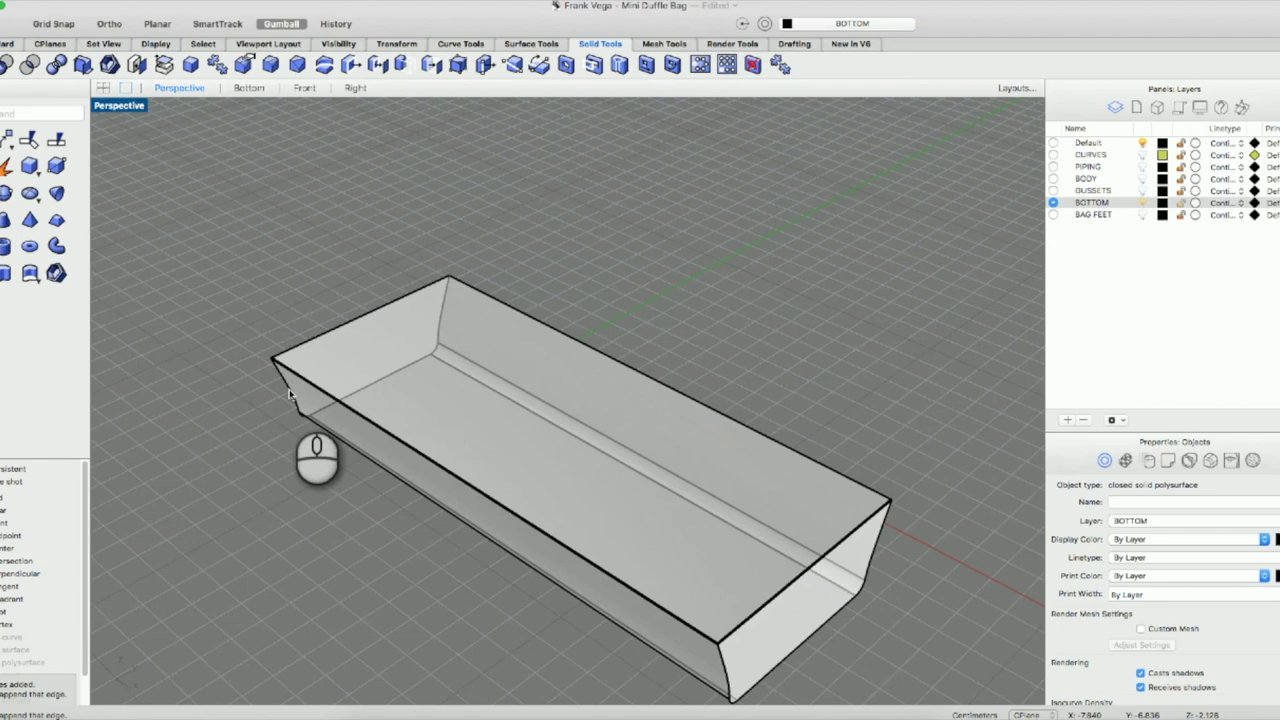
Inspect the filleted top rim of the bottom solid up close and undo the fillet.
{"action": "left_click", "coordinate": [334, 424]}
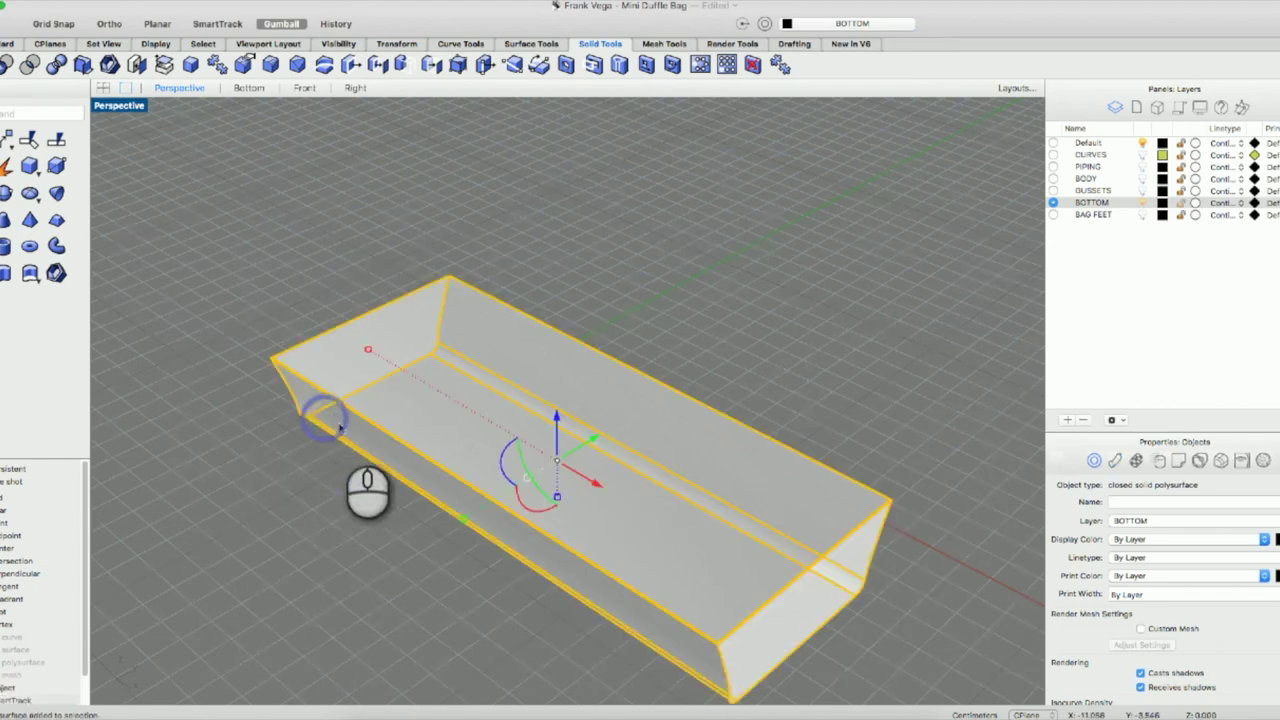
{"action": "left_click", "coordinate": [290, 469]}
{"action": "right_click", "coordinate": [340, 468]}
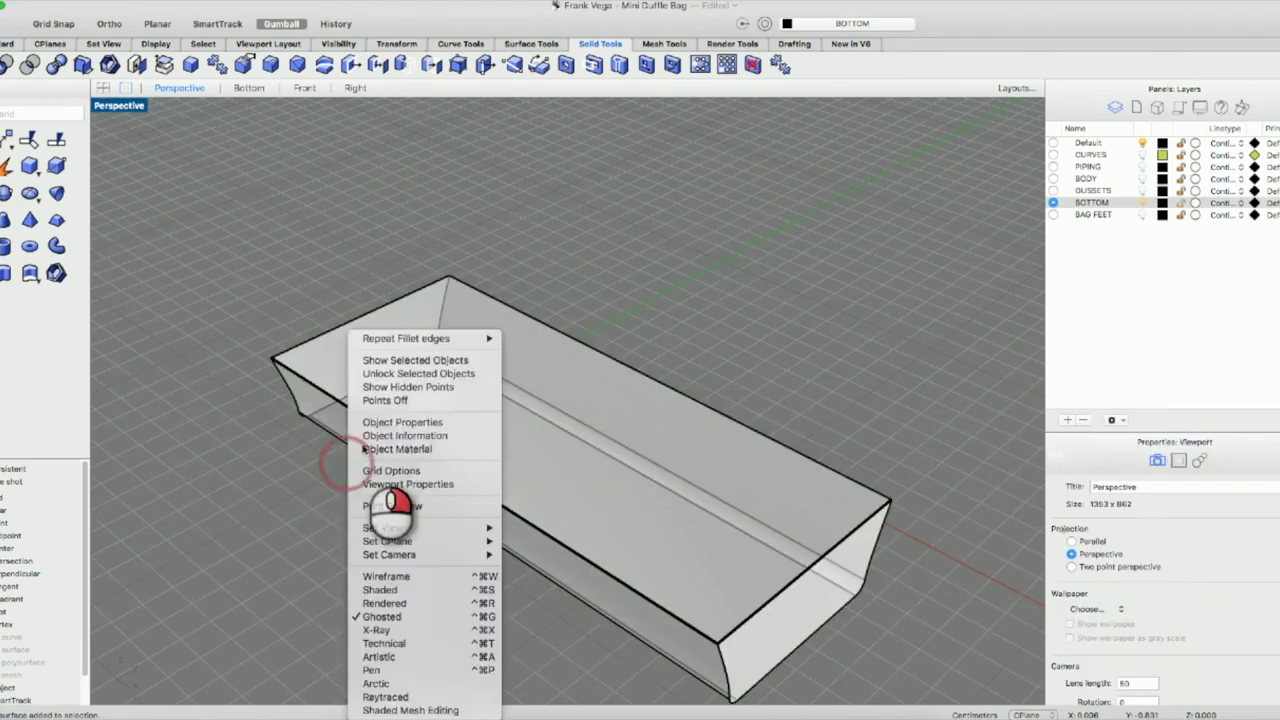
{"action": "left_click", "coordinate": [214, 437]}
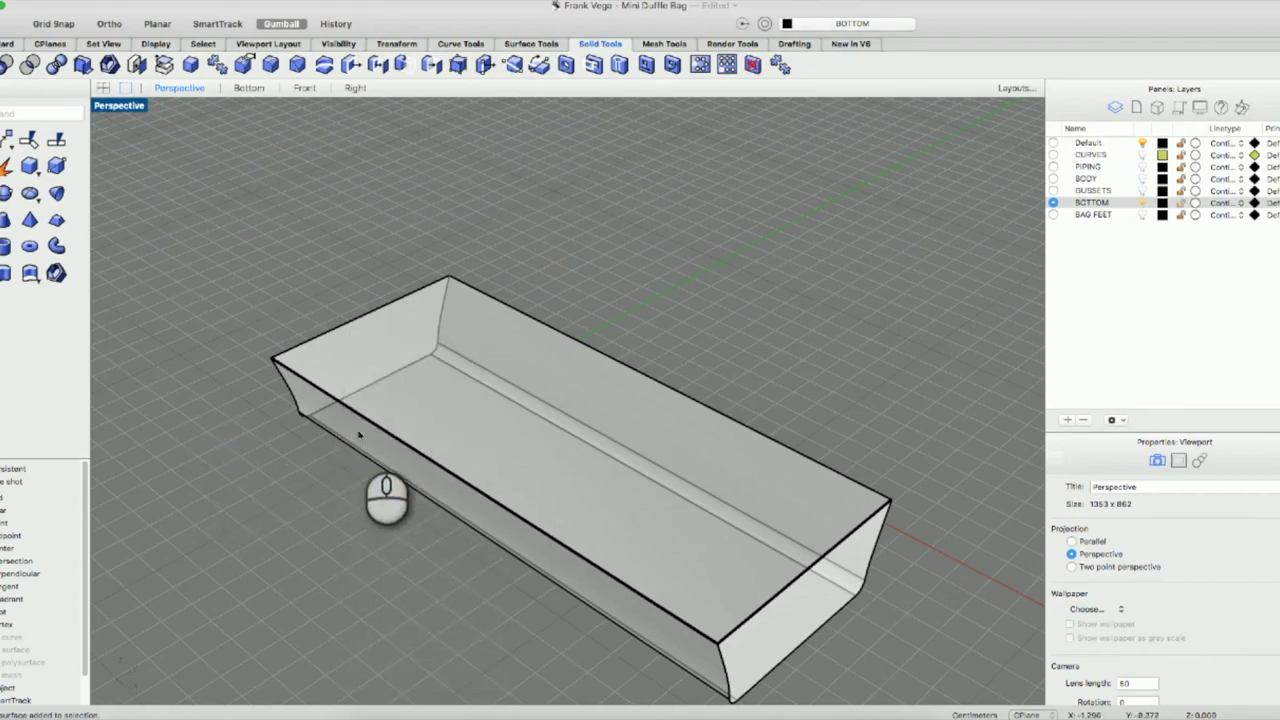
{"action": "left_click", "coordinate": [358, 435]}
{"action": "mouse_move", "coordinate": [358, 432]}
{"action": "left_mouse_down"}
{"action": "mouse_move", "coordinate": [401, 367]}
{"action": "mouse_move", "coordinate": [370, 487]}
{"action": "left_mouse_up"}
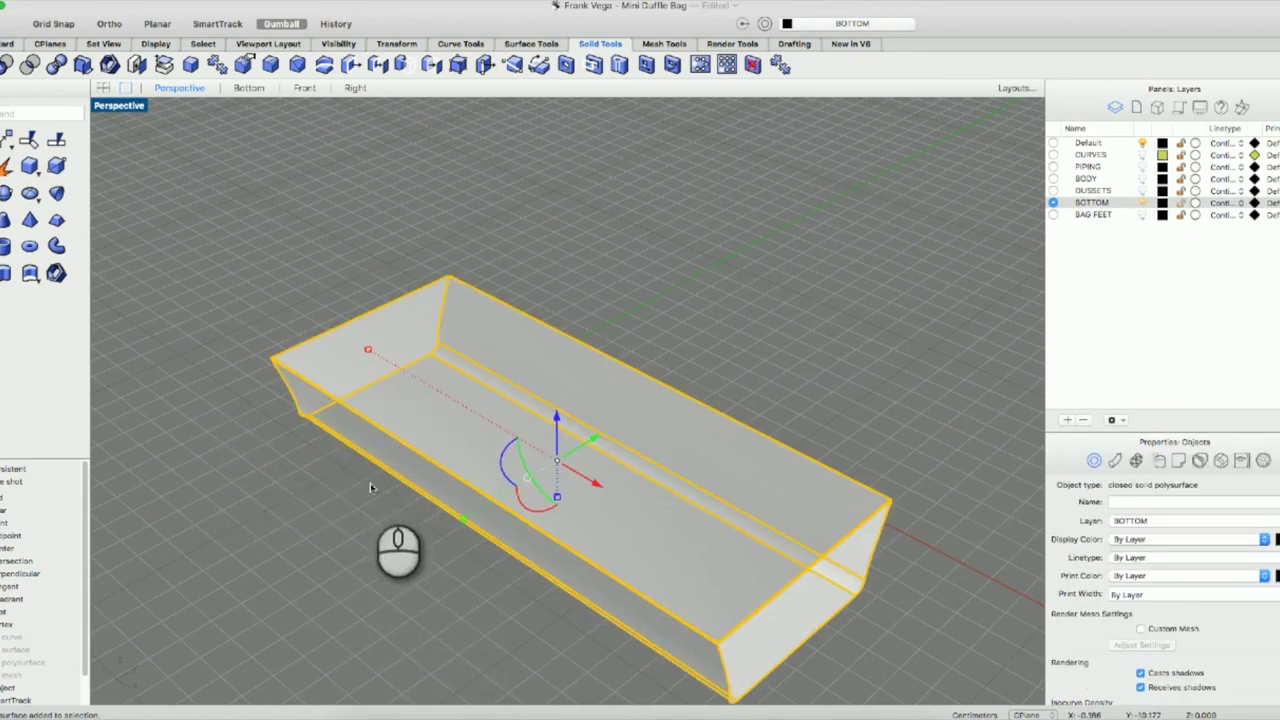
{"action": "left_click", "coordinate": [386, 491]}
{"action": "right_click_drag", "start_coordinate": [420, 500], "coordinate": [491, 466]}
{"action": "scroll", "coordinate": [491, 466], "scroll_direction": "up", "scroll_amount": 3}
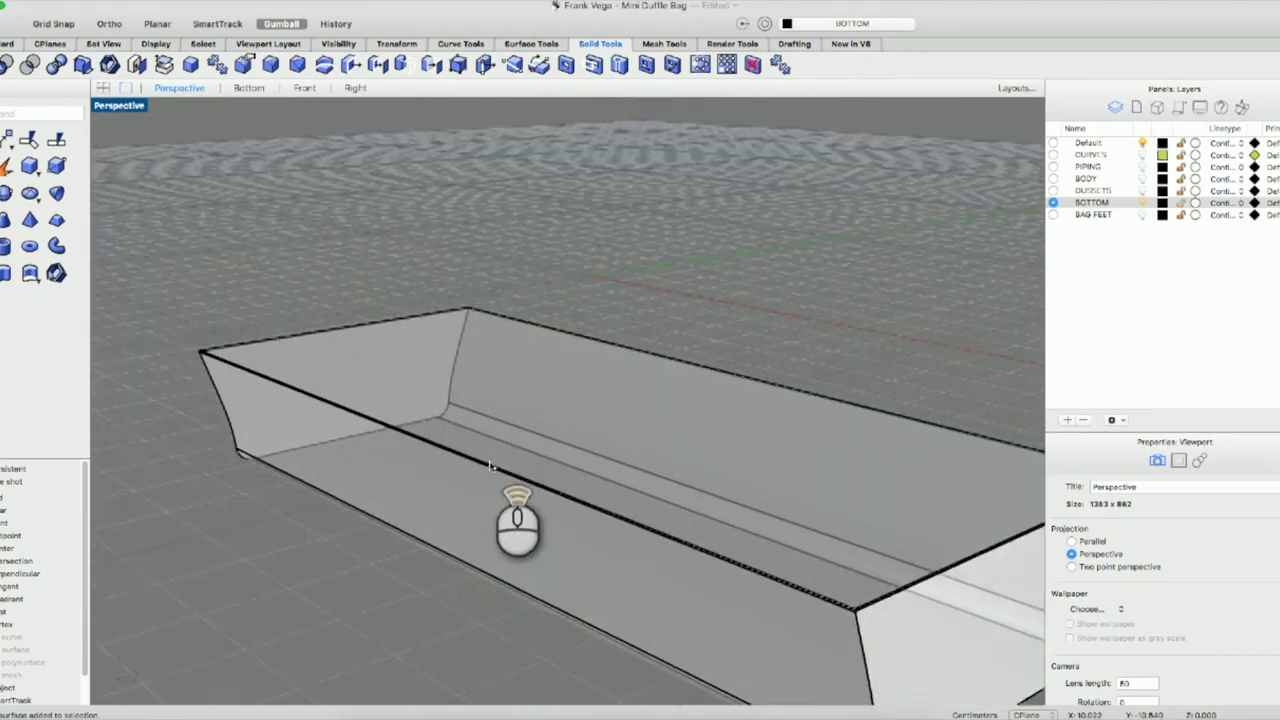
{"action": "scroll", "coordinate": [491, 466], "scroll_direction": "up", "scroll_amount": 2}
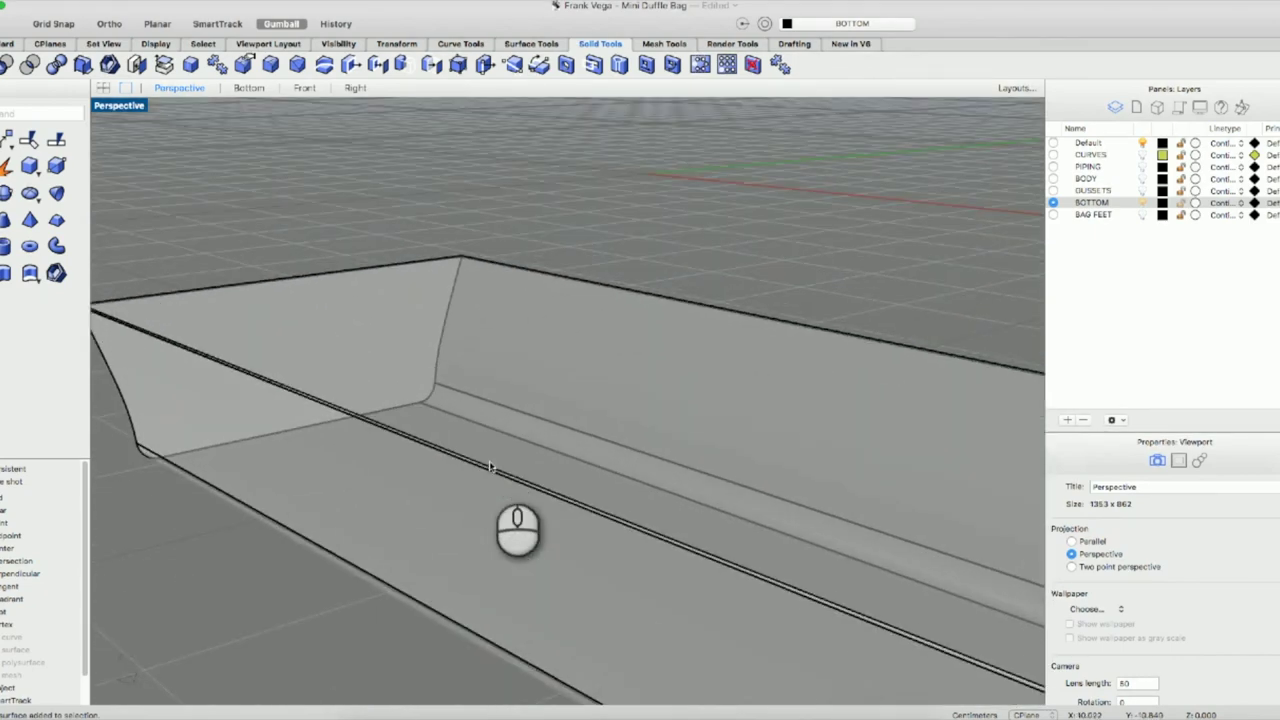
{"action": "scroll", "coordinate": [378, 575], "scroll_direction": "down", "scroll_amount": 3}
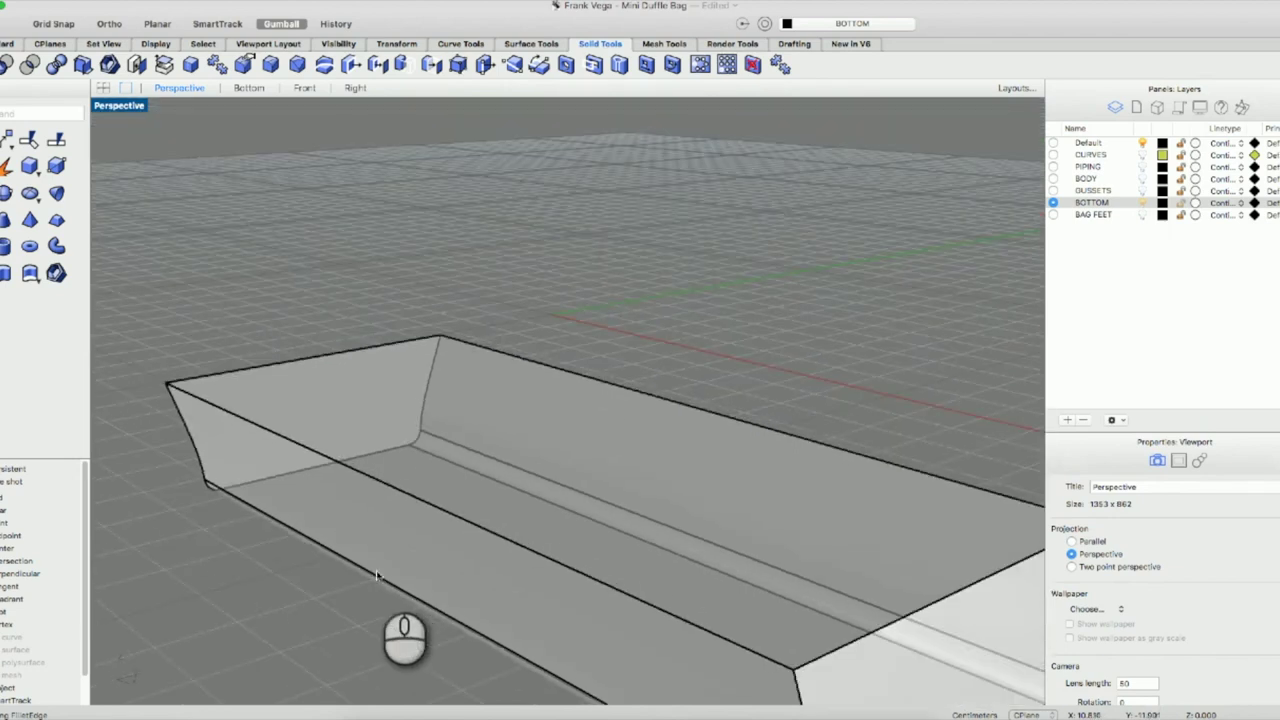
{"action": "left_click", "coordinate": [270, 321]}
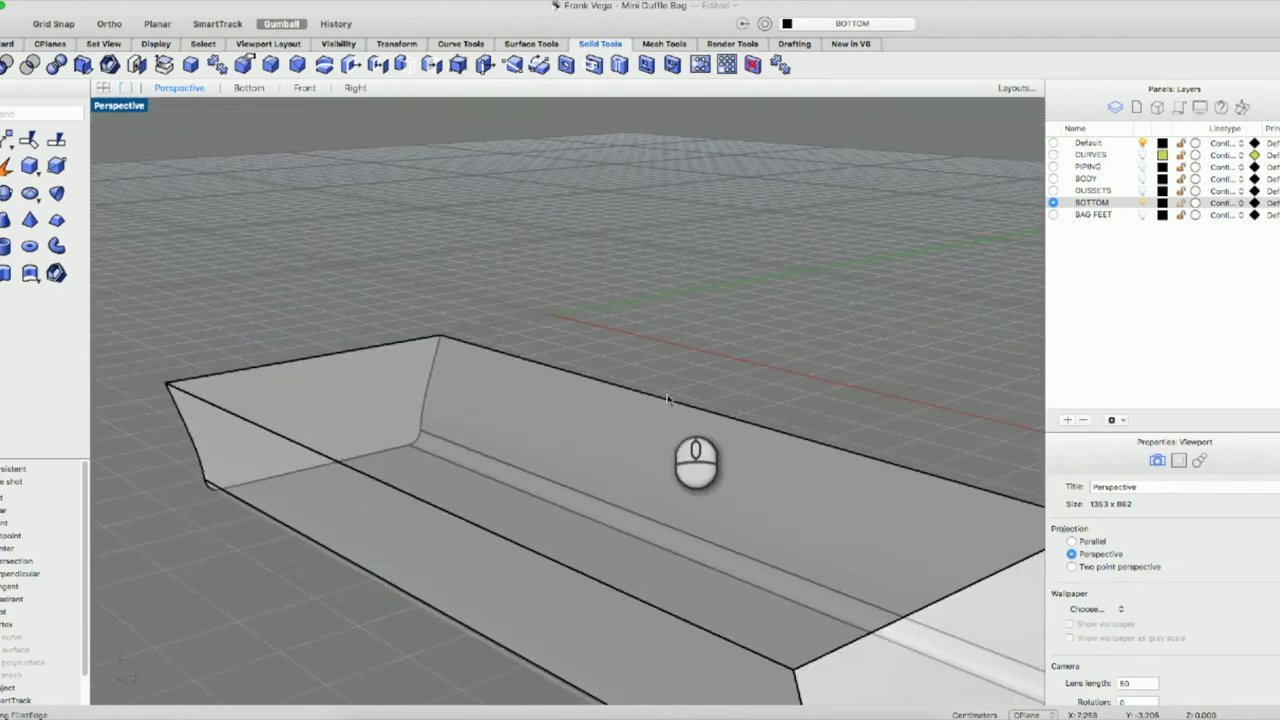
Show the GUSSETS and PIPING layers, leaving PIPING as the current layer, and select the bottom solid.
{"action": "left_click", "coordinate": [1054, 191]}
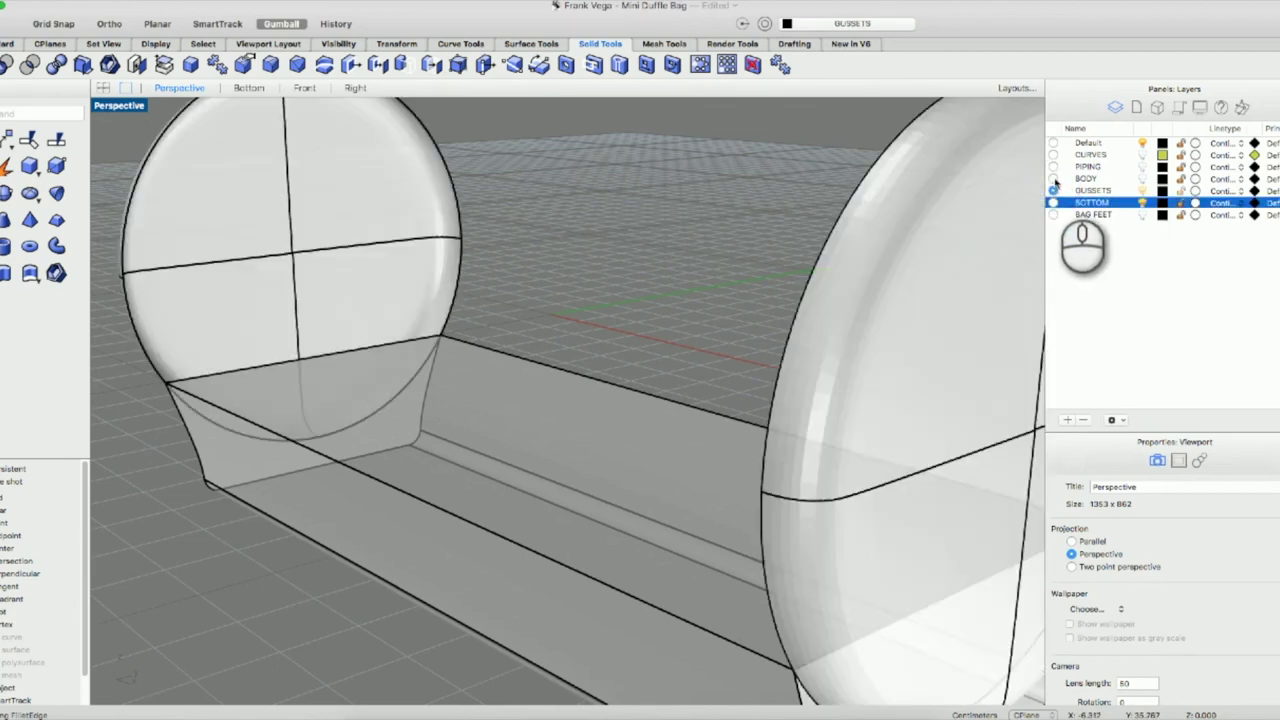
{"action": "left_click", "coordinate": [1053, 166]}
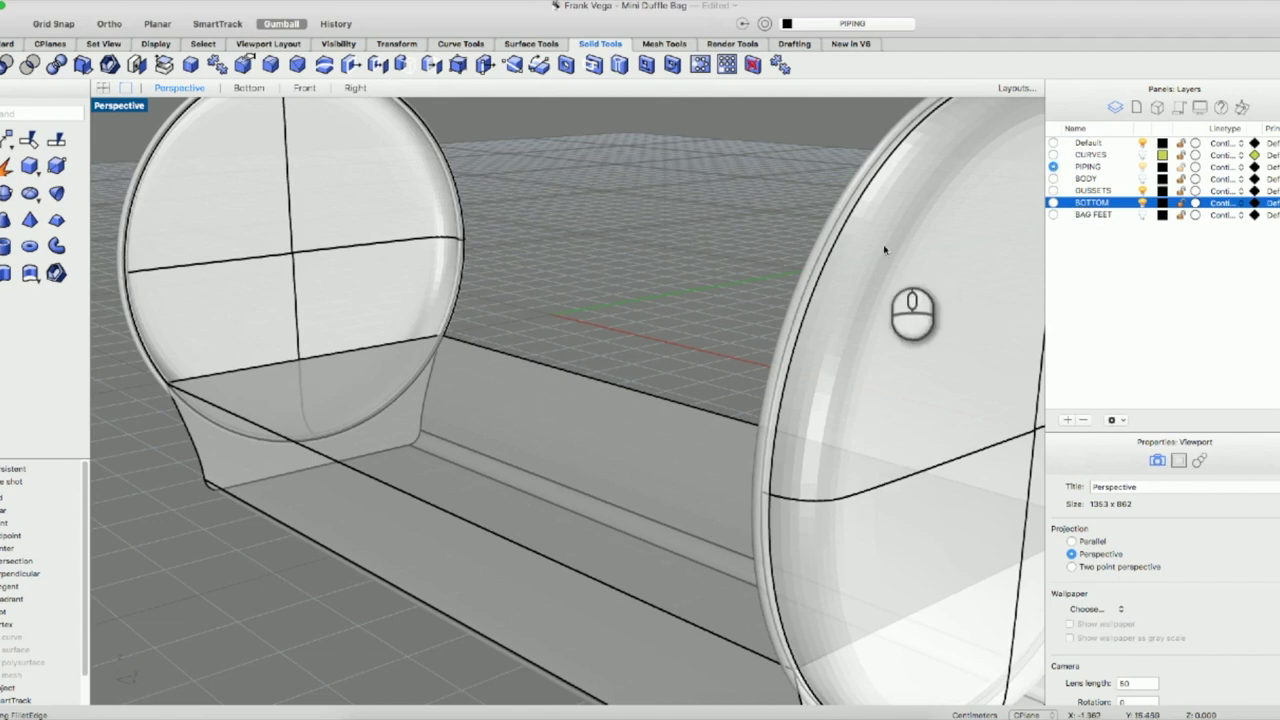
{"action": "right_click", "coordinate": [503, 533]}
{"action": "left_click", "coordinate": [350, 572]}
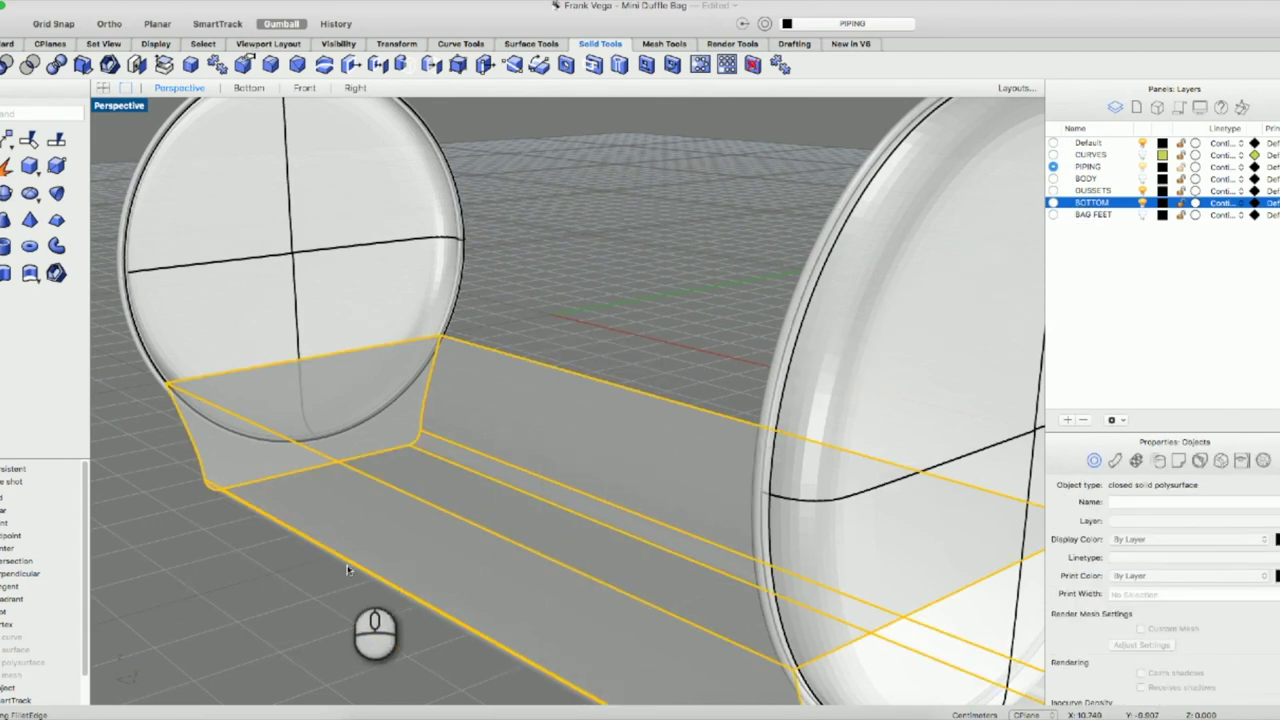
Examine in the Front view how the bottom solid's ends meet the piping and gussets.
{"action": "left_click", "coordinate": [132, 106]}
{"action": "double_click", "coordinate": [131, 107]}
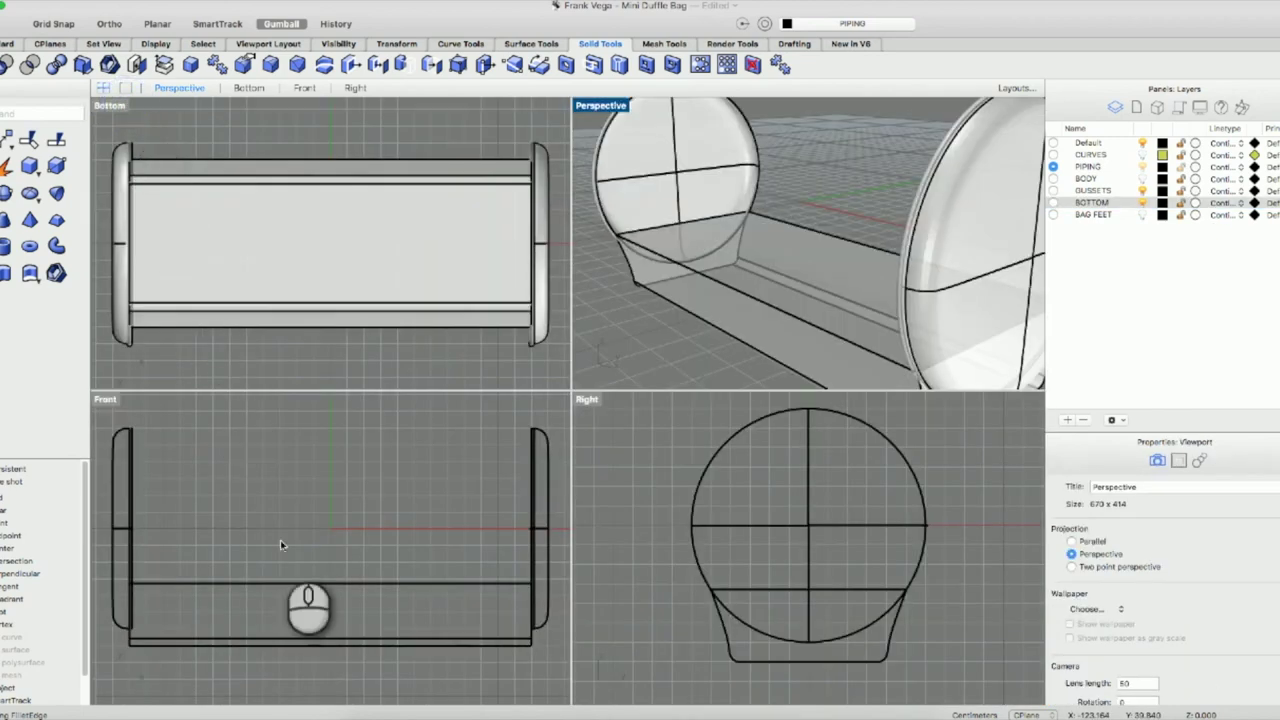
{"action": "left_click", "coordinate": [243, 584]}
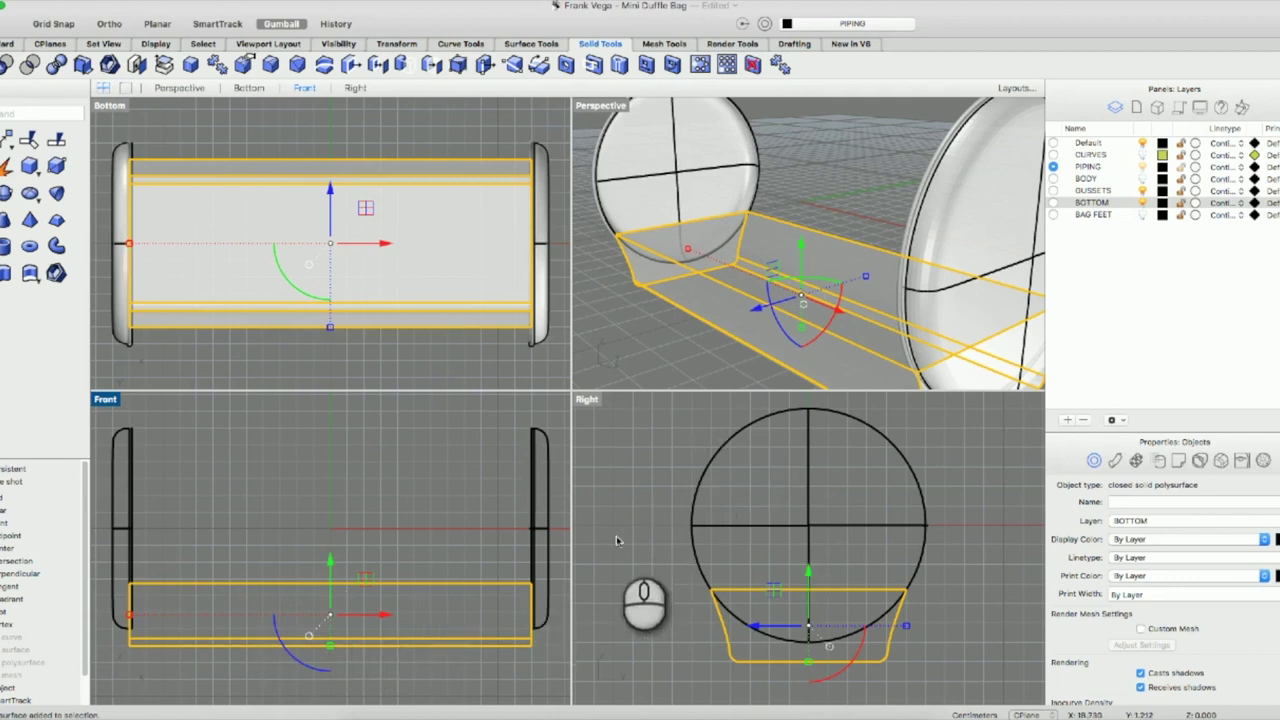
{"action": "scroll", "coordinate": [556, 614], "scroll_direction": "up", "scroll_amount": 5}
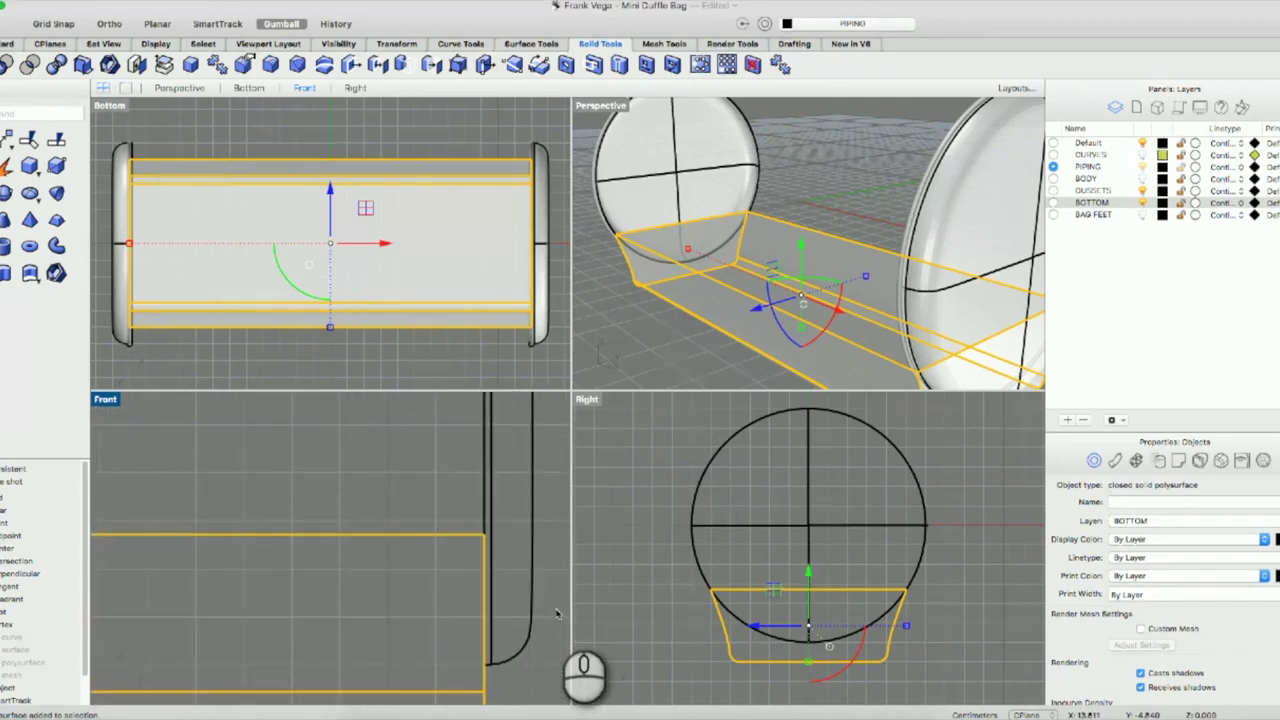
{"action": "scroll", "coordinate": [557, 614], "scroll_direction": "up", "scroll_amount": 2}
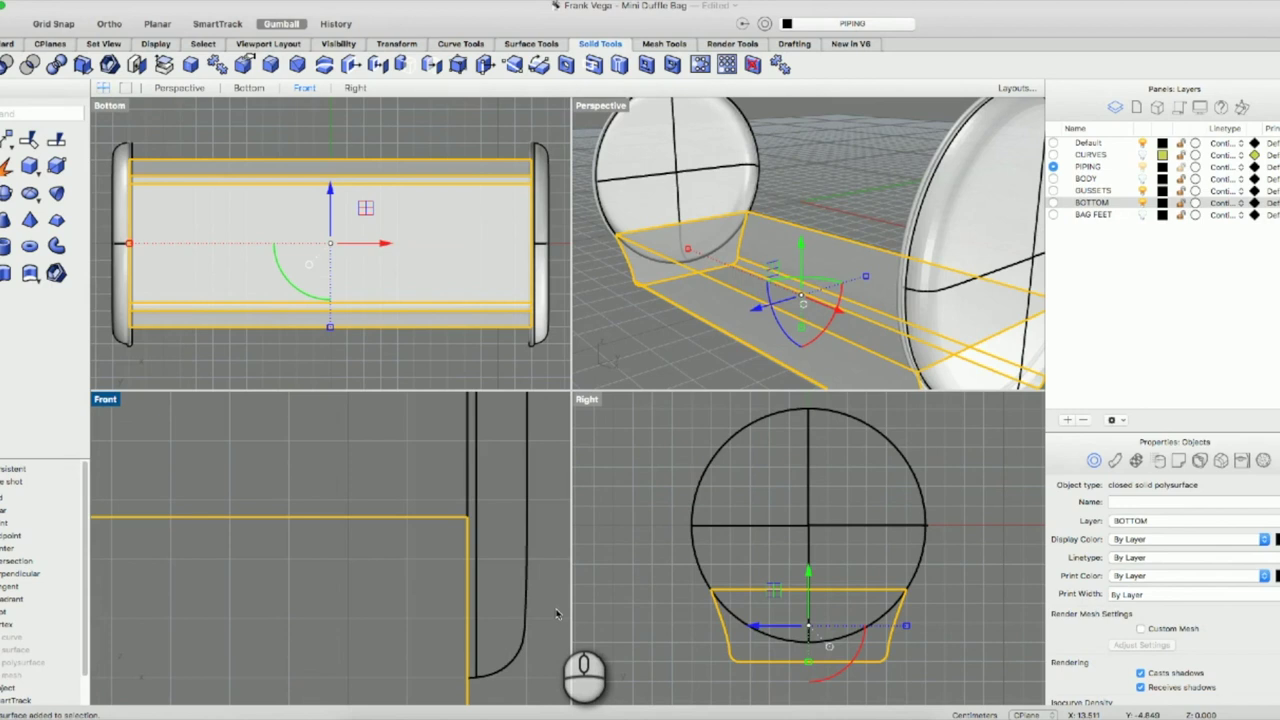
{"action": "scroll", "coordinate": [557, 614], "scroll_direction": "down", "scroll_amount": 3}
{"action": "scroll", "coordinate": [557, 614], "scroll_direction": "down", "scroll_amount": 4}
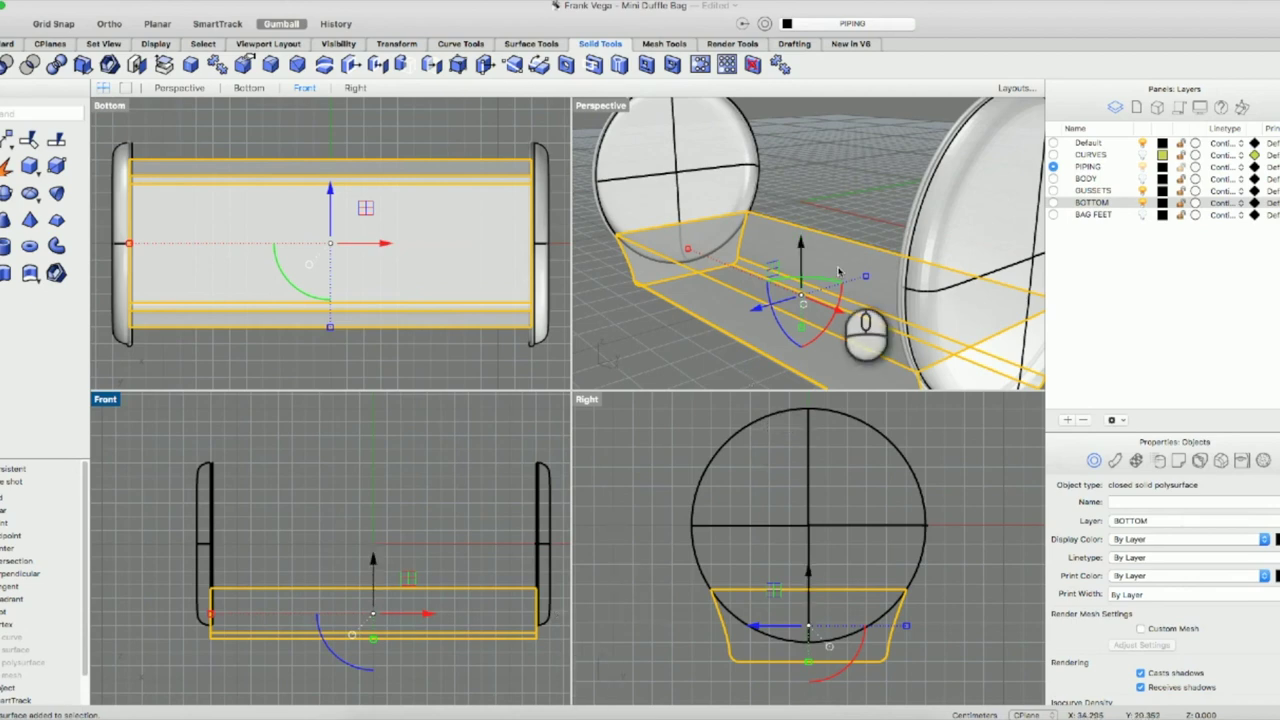
{"action": "scroll", "coordinate": [839, 272], "scroll_direction": "down", "scroll_amount": 5}
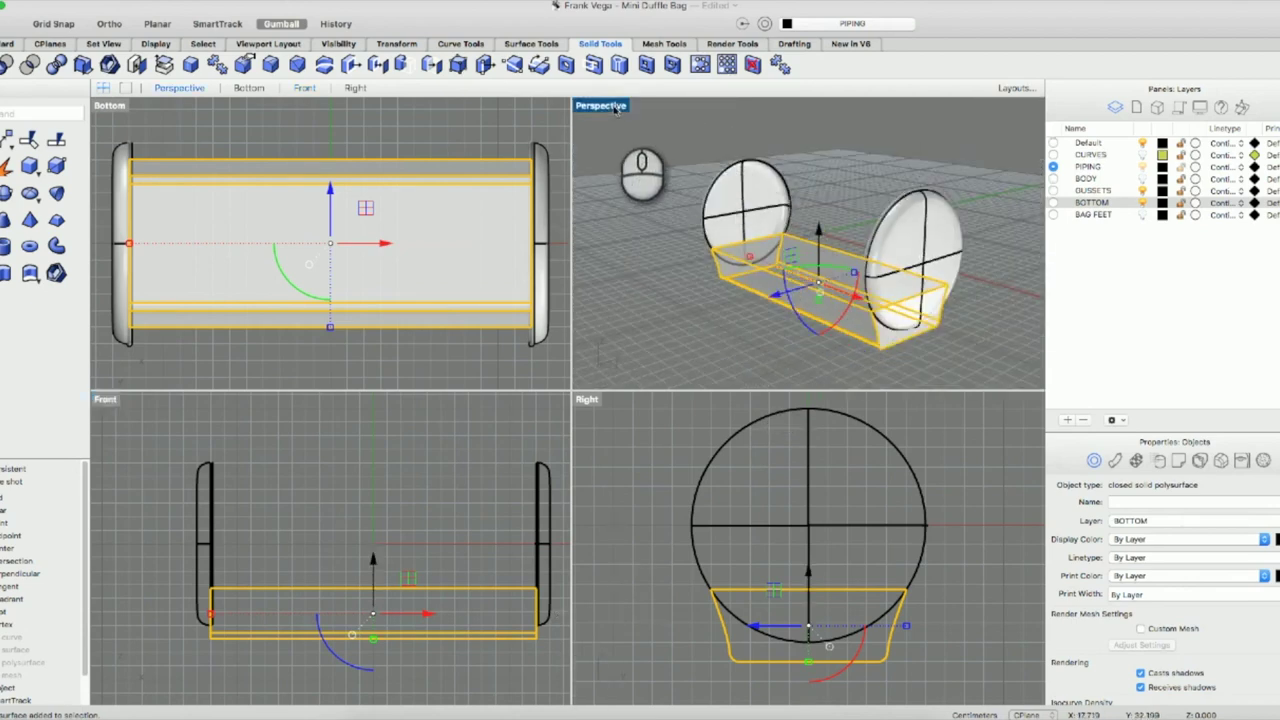
{"action": "double_click", "coordinate": [605, 106]}
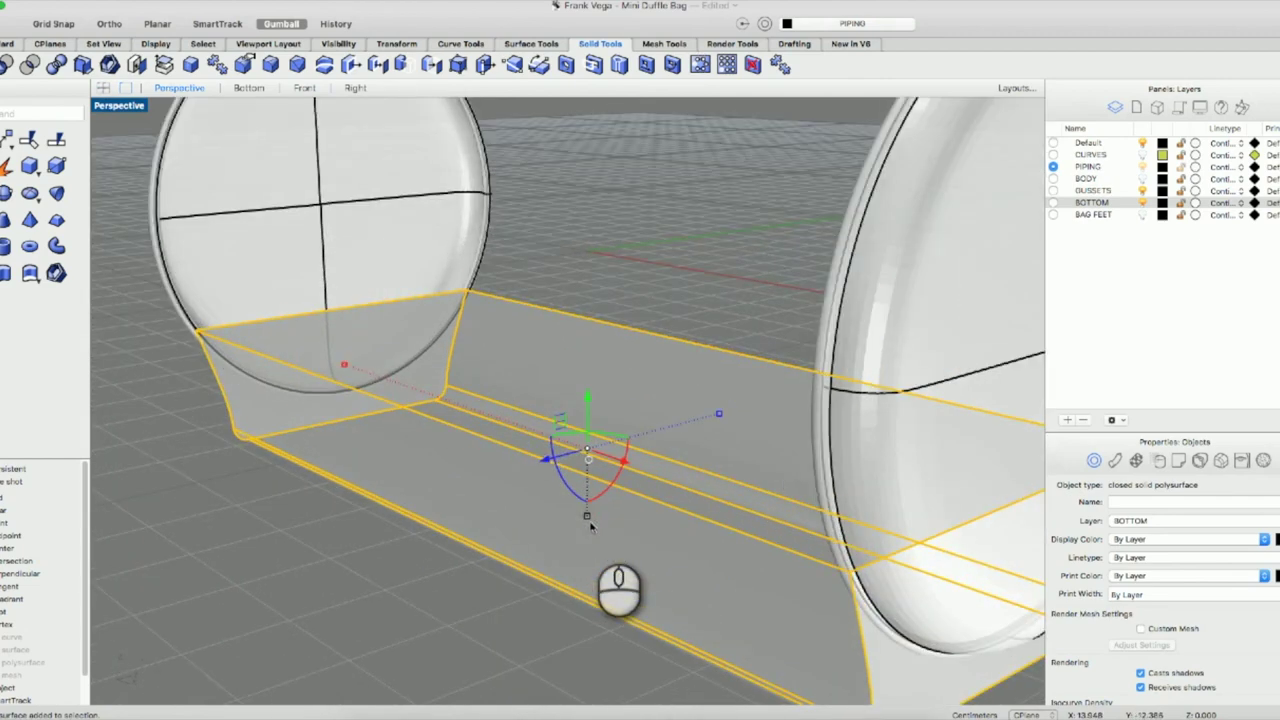
Check the bottom solid and one gusset by selecting each, and hide the GUSSETS layer.
{"action": "mouse_move", "coordinate": [900, 635]}
{"action": "right_mouse_down"}
{"action": "mouse_move", "coordinate": [880, 490]}
{"action": "mouse_move", "coordinate": [846, 573]}
{"action": "mouse_move", "coordinate": [949, 634]}
{"action": "mouse_move", "coordinate": [1014, 631]}
{"action": "mouse_move", "coordinate": [917, 626]}
{"action": "mouse_move", "coordinate": [891, 609]}
{"action": "mouse_move", "coordinate": [936, 628]}
{"action": "mouse_move", "coordinate": [900, 611]}
{"action": "right_mouse_up"}
{"action": "left_click", "coordinate": [741, 298]}
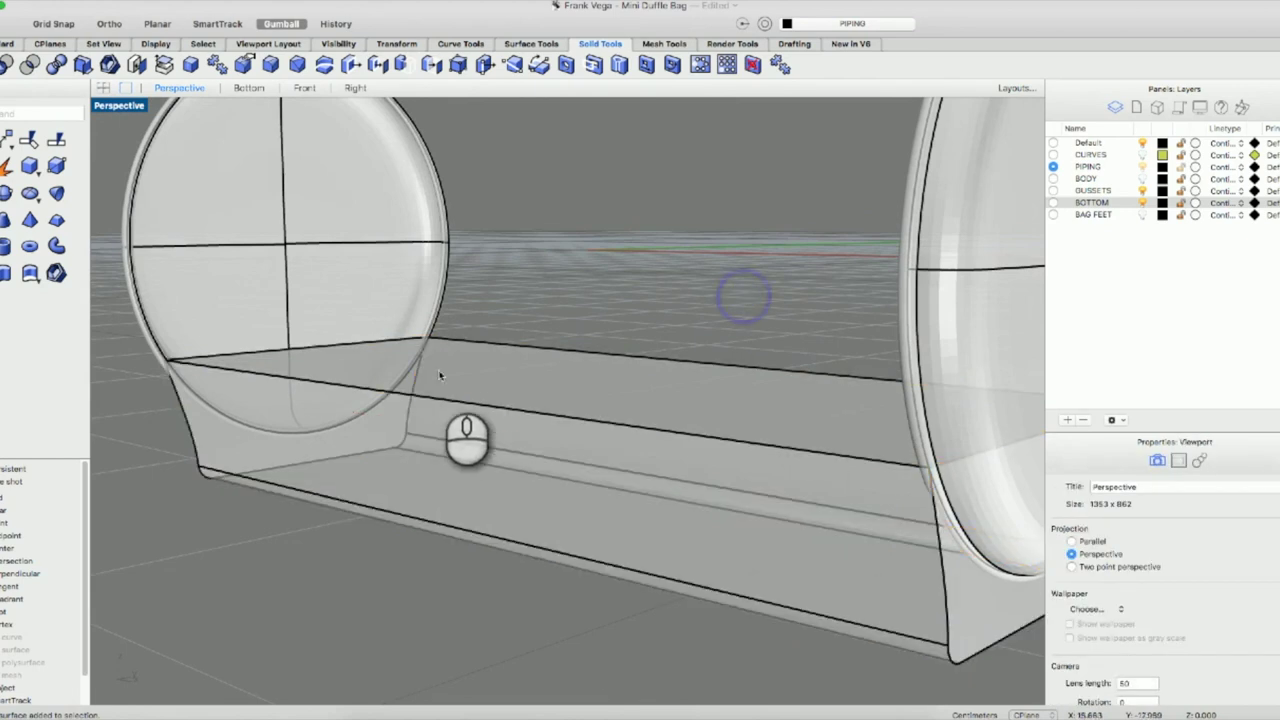
{"action": "left_click", "coordinate": [497, 365]}
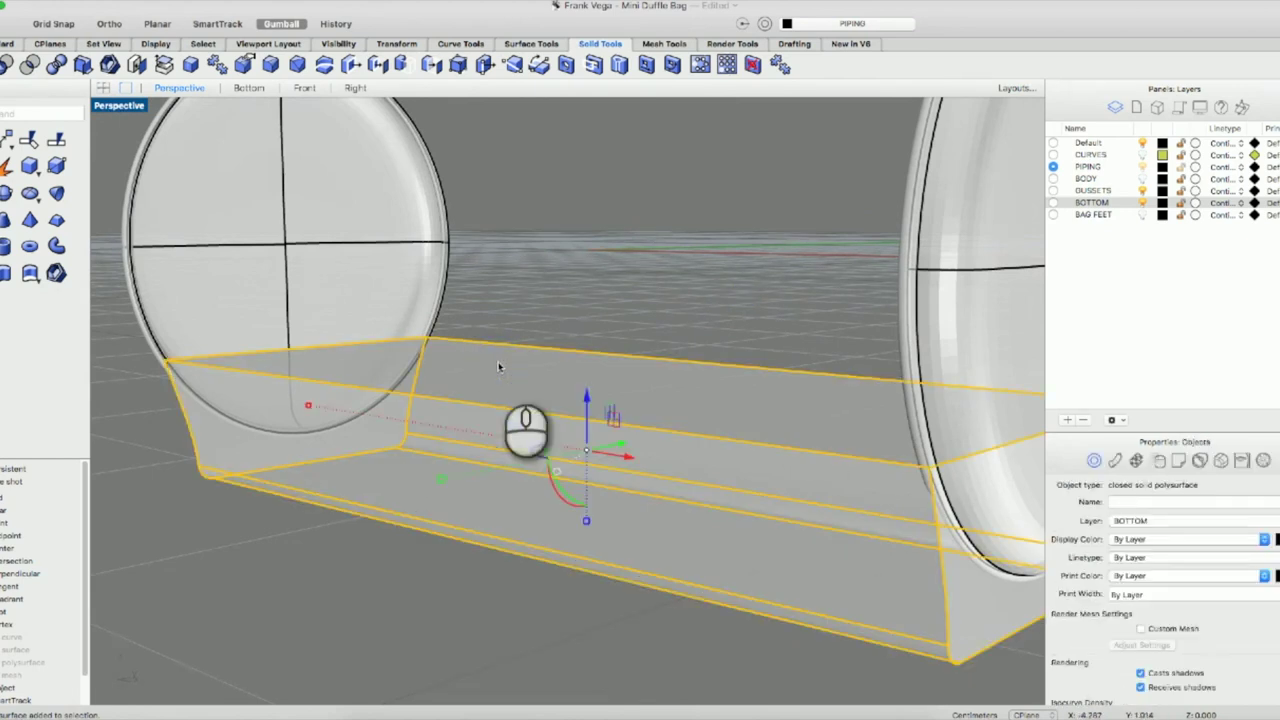
{"action": "left_click", "coordinate": [145, 335]}
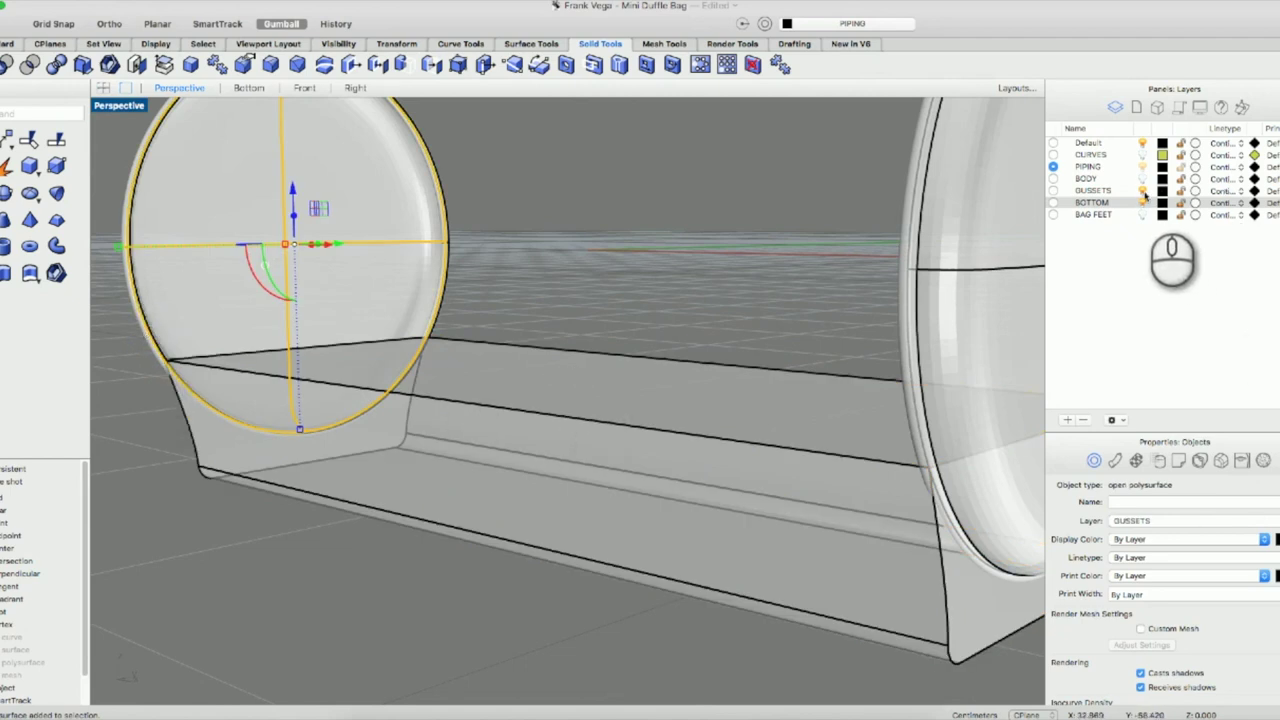
{"action": "left_click", "coordinate": [1142, 191]}
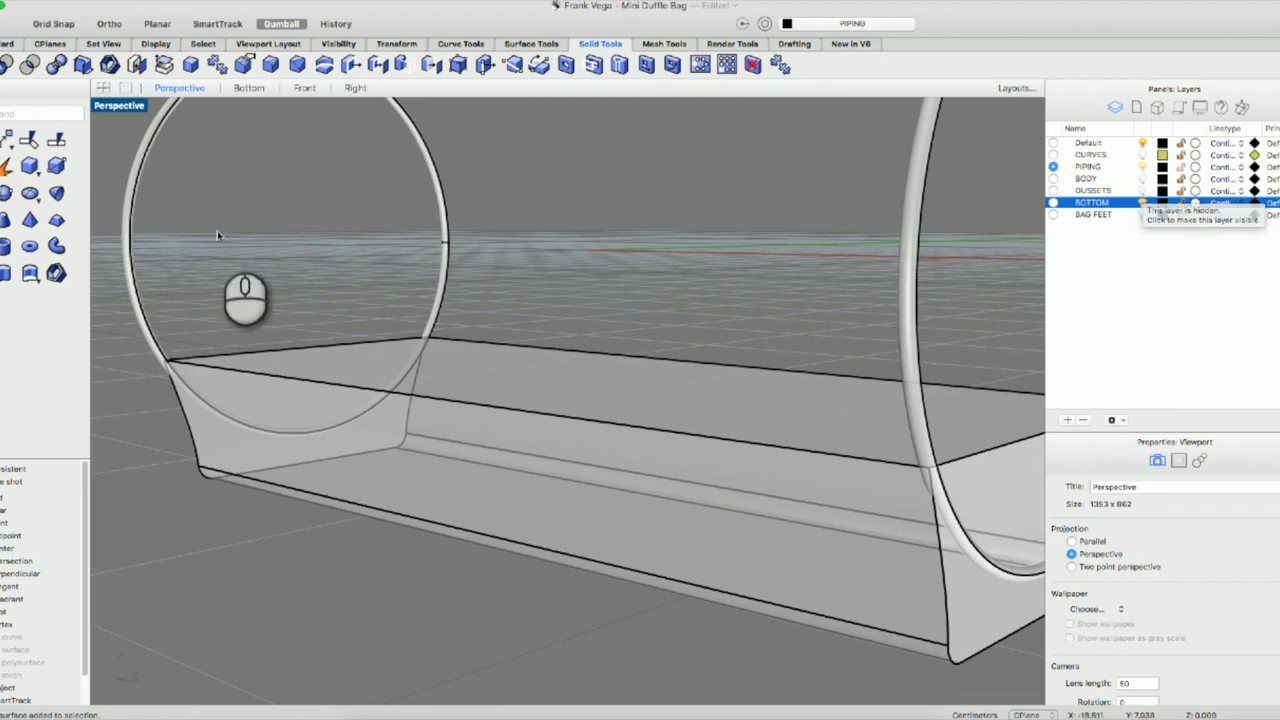
Delete the piping ring at the far end of the bottom solid and undo the deletion.
{"action": "left_click", "coordinate": [130, 277]}
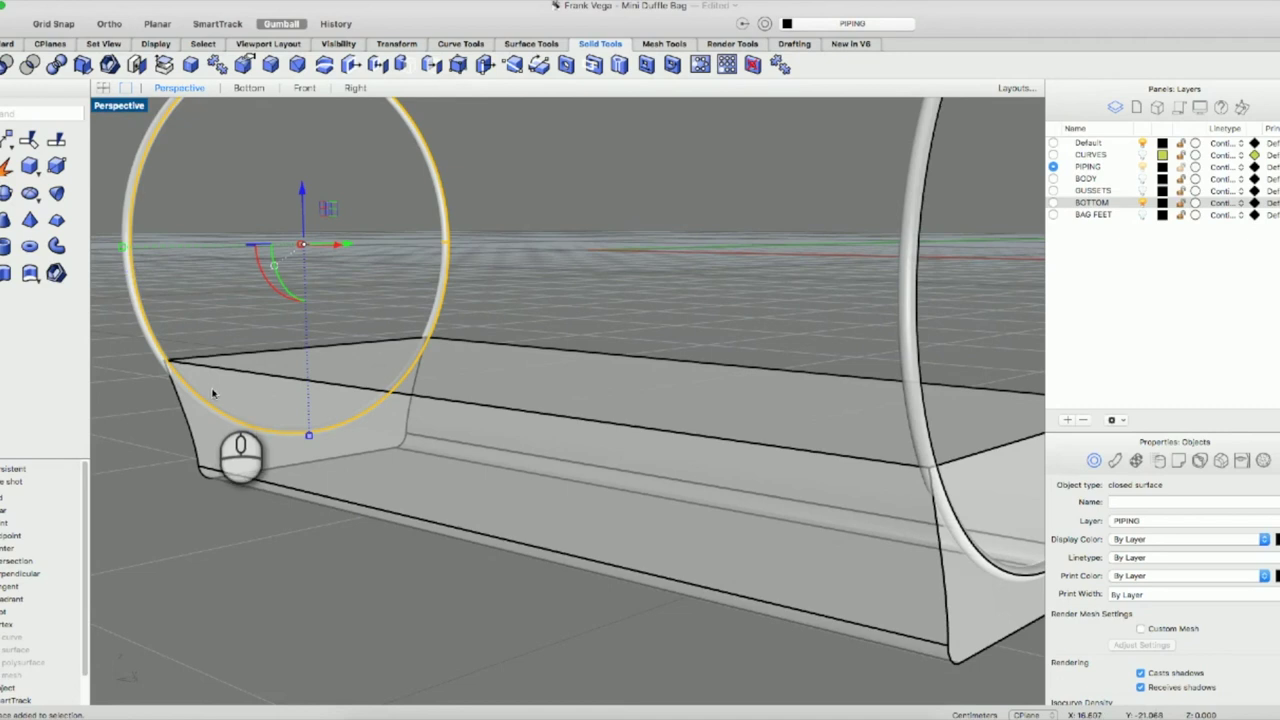
{"action": "key", "text": "Delete"}
{"action": "key", "text": "super+z"}
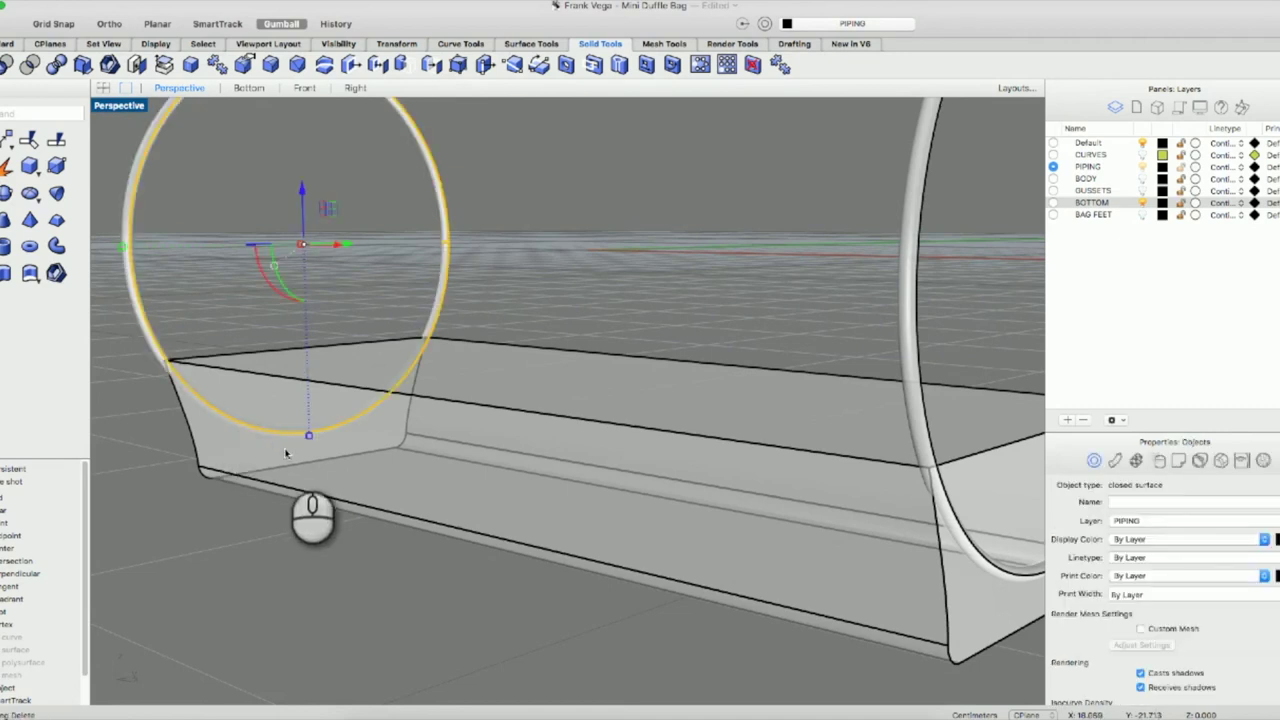
{"action": "left_click", "coordinate": [360, 470], "text": "shift"}
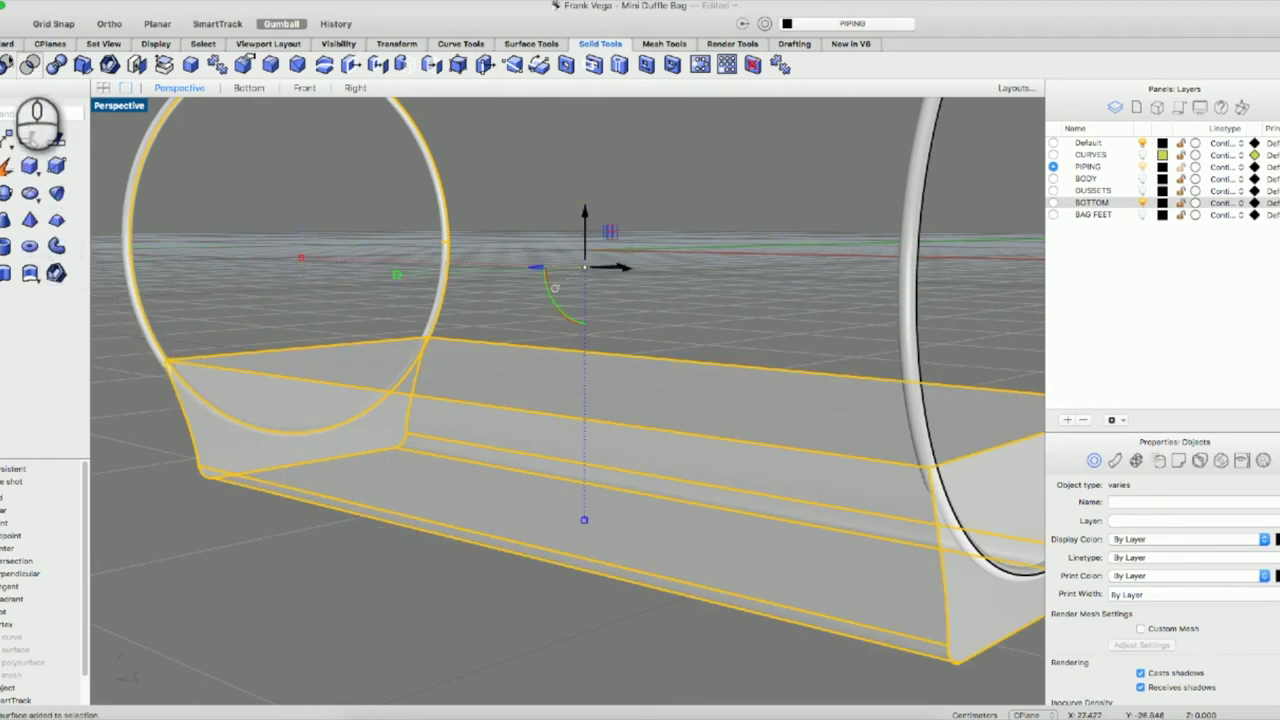
{"action": "left_click", "coordinate": [8, 44]}
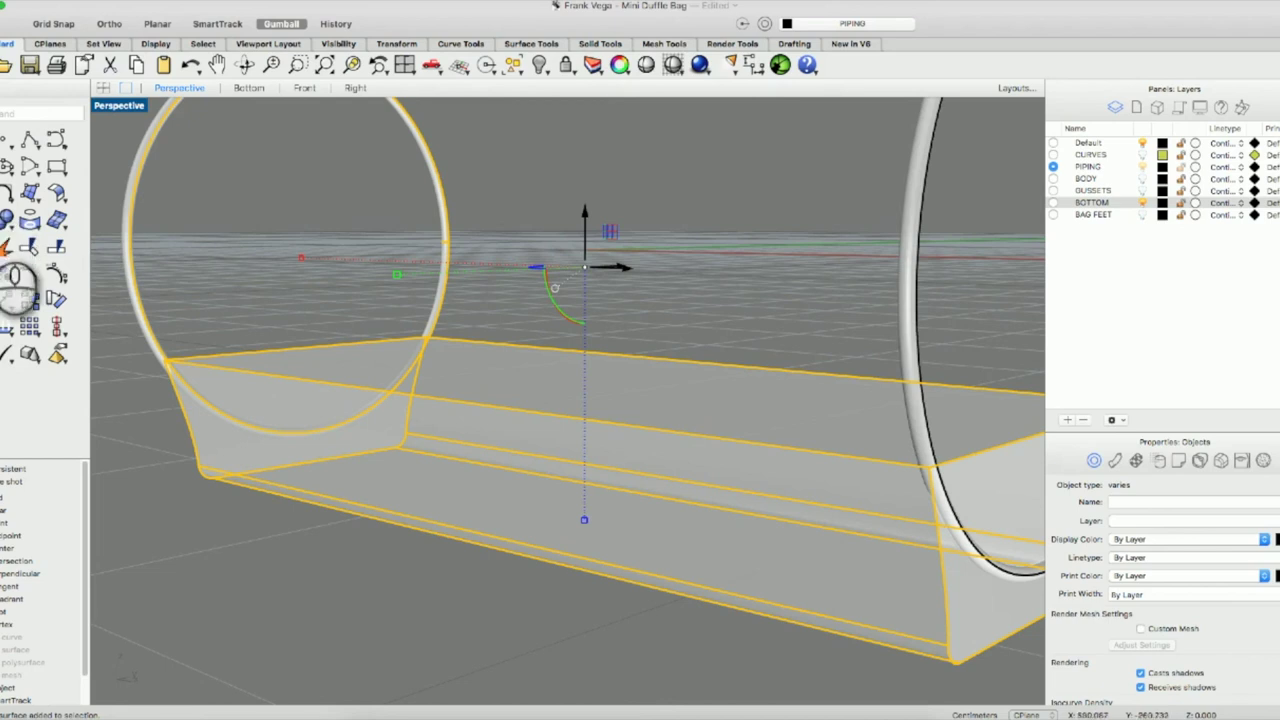
{"action": "left_click", "coordinate": [603, 45]}
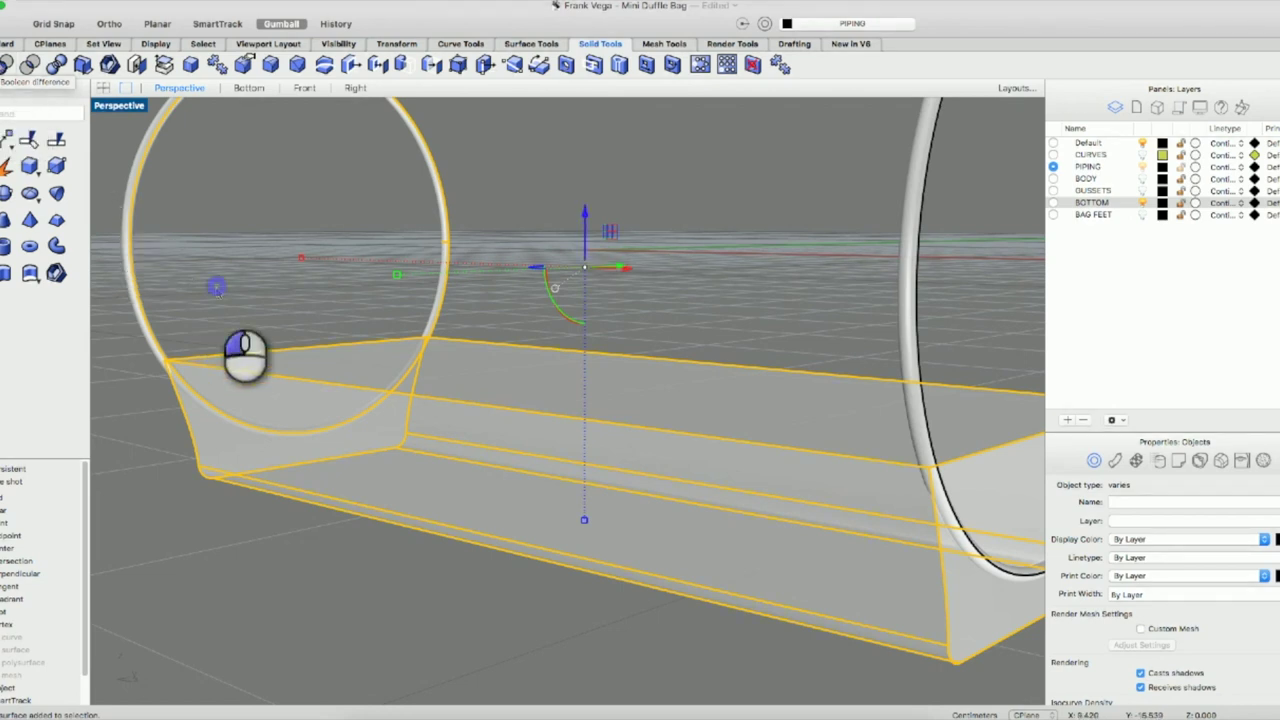
{"action": "key", "text": "Escape"}
Try to subtract both piping rings from the bottom solid with Boolean Difference, keeping the rings.
{"action": "left_click", "coordinate": [9, 64]}
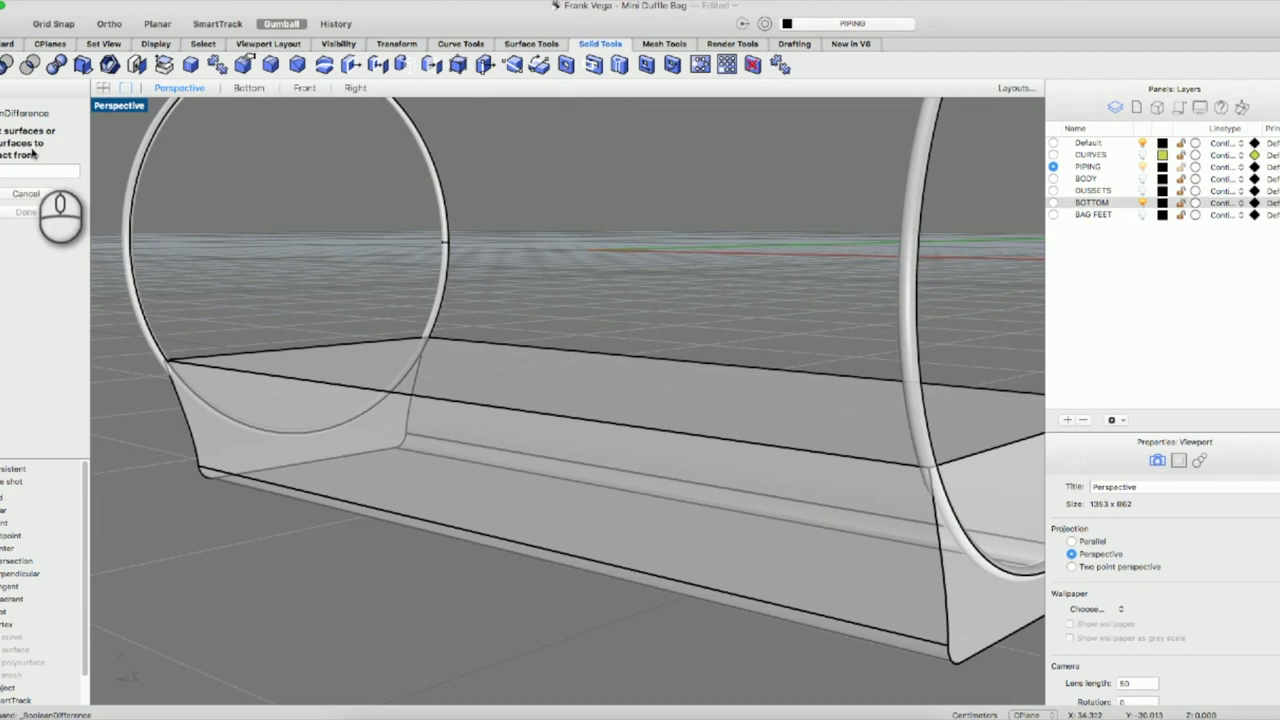
{"action": "left_click", "coordinate": [287, 460]}
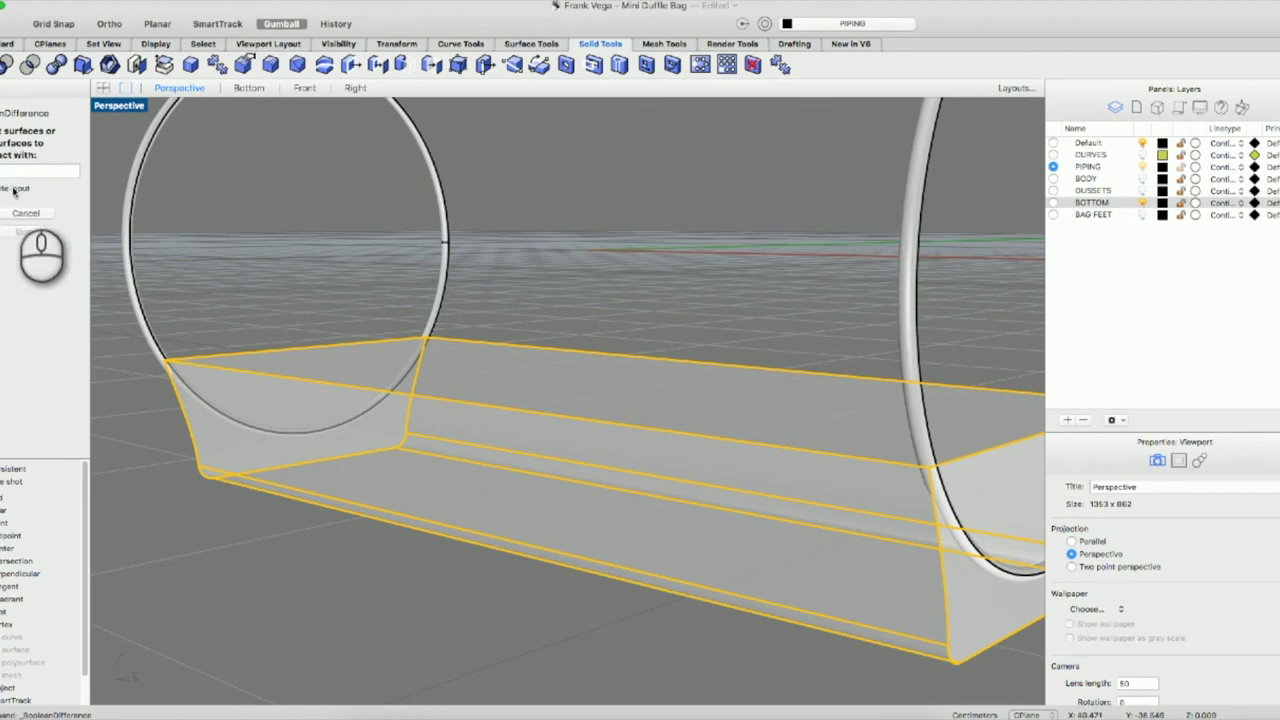
{"action": "left_click", "coordinate": [125, 225]}
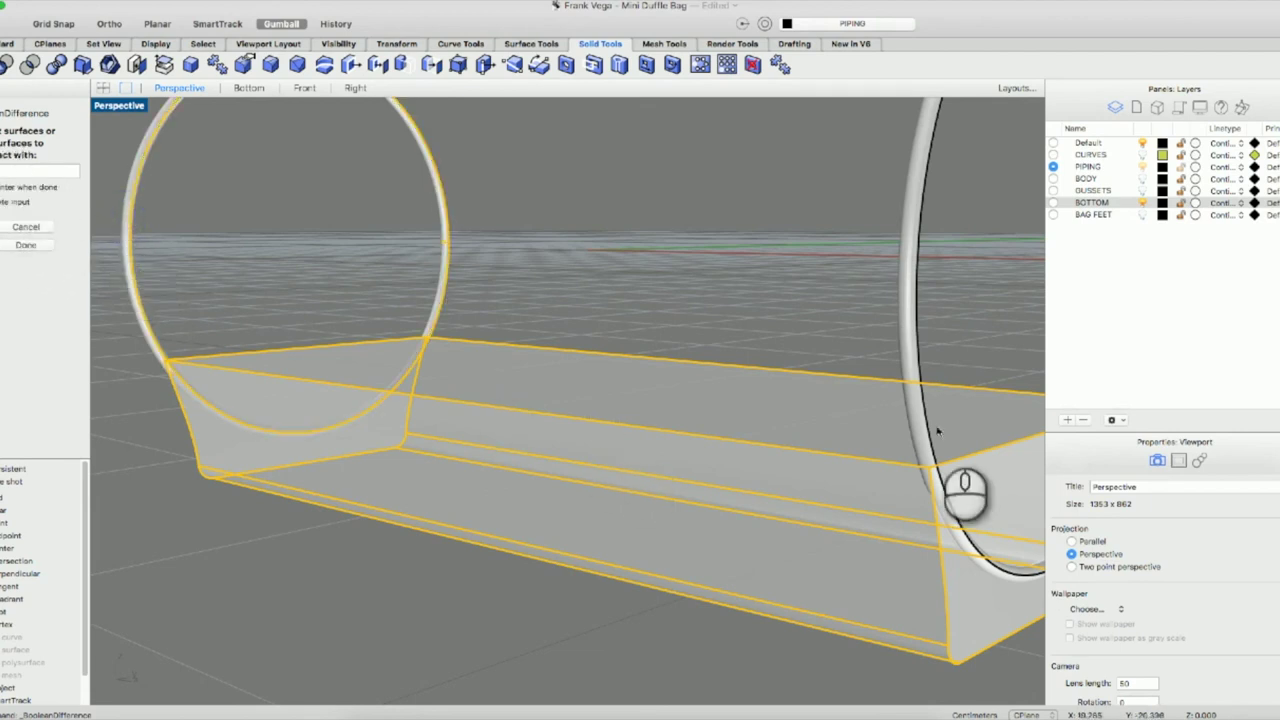
{"action": "left_click", "coordinate": [907, 274]}
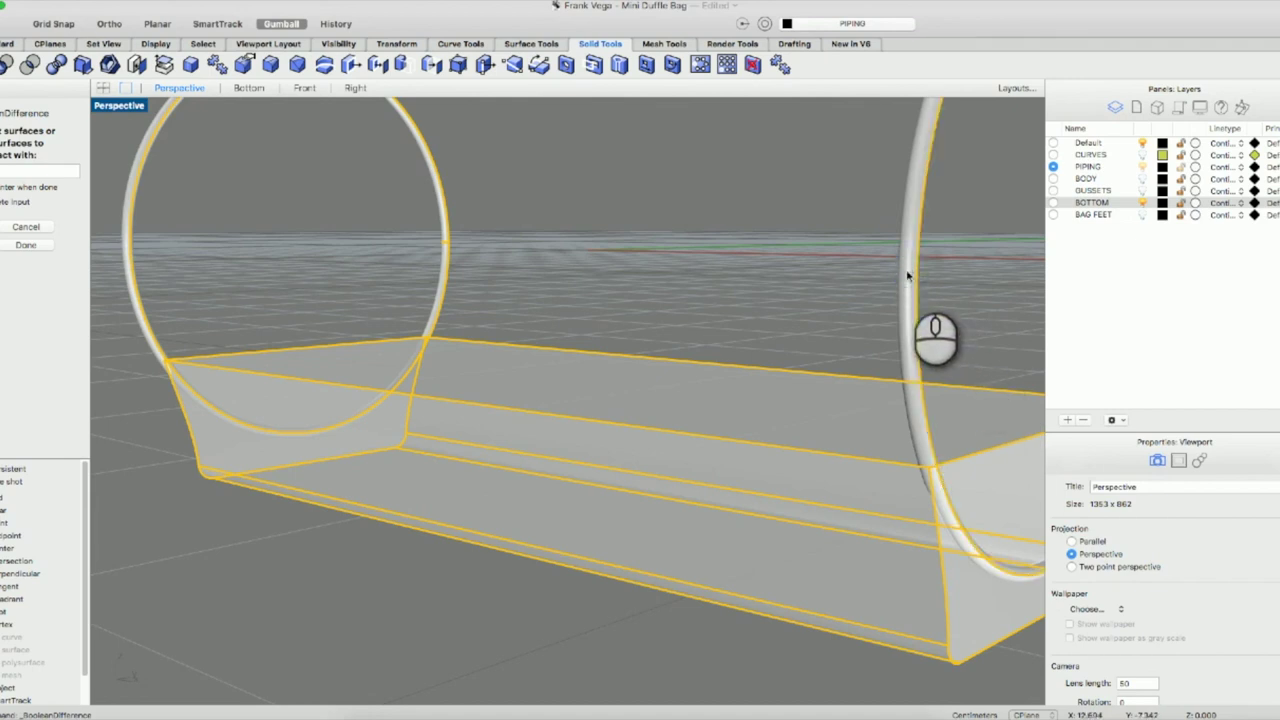
{"action": "right_click", "coordinate": [907, 274]}
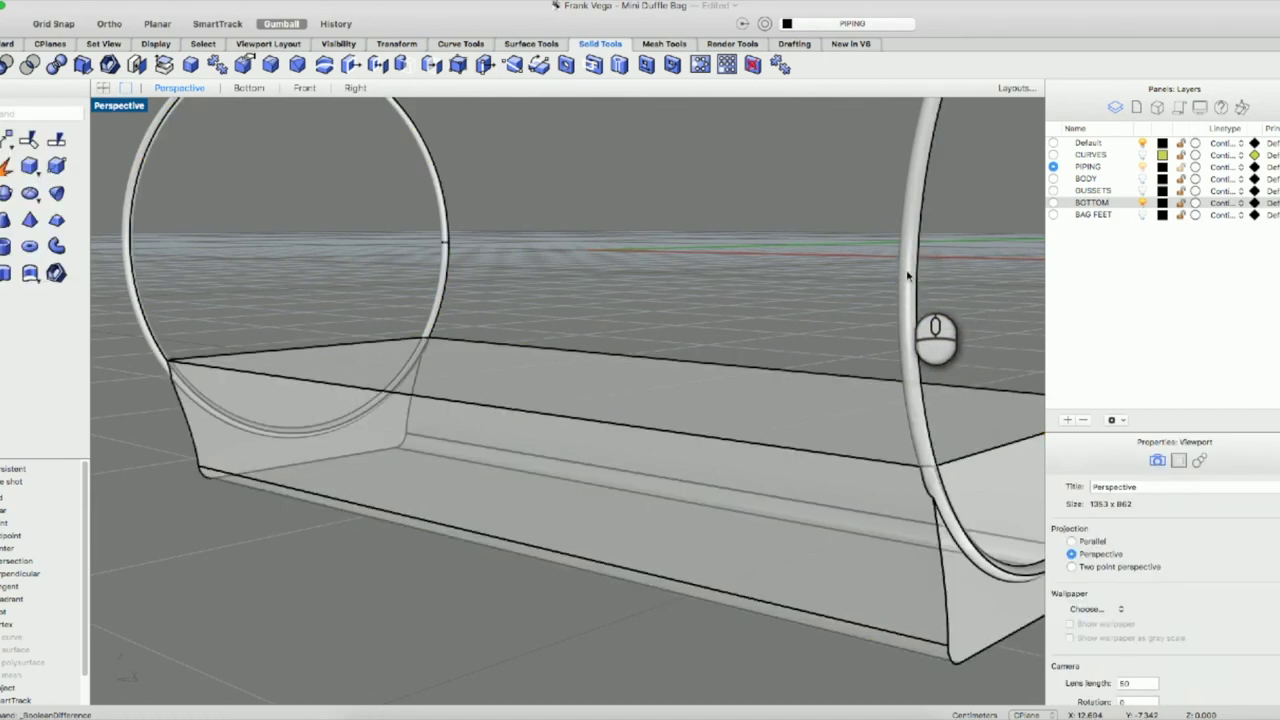
Test-move the near piping ring to inspect the cut in the bottom solid's end, and undo the move.
{"action": "left_click", "coordinate": [911, 323]}
{"action": "right_click_drag", "start_coordinate": [903, 371], "coordinate": [828, 390]}
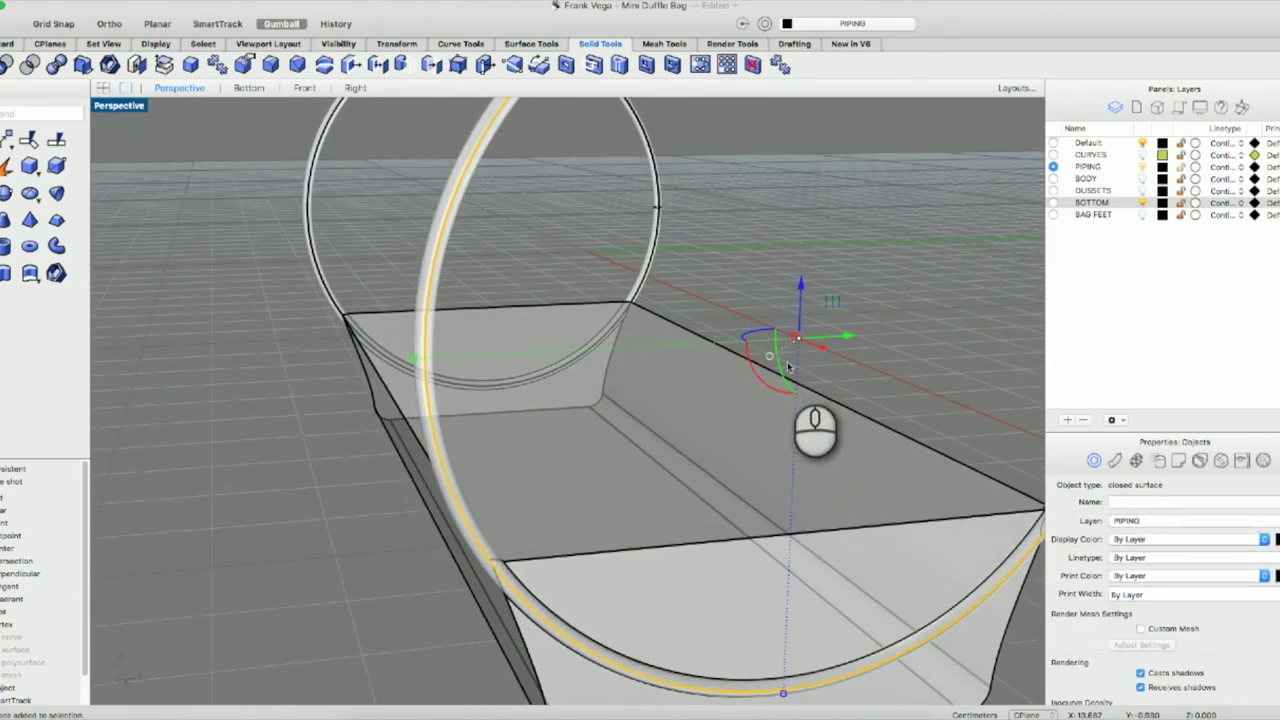
{"action": "left_click_drag", "start_coordinate": [816, 346], "coordinate": [780, 643]}
{"action": "right_click_drag", "start_coordinate": [809, 641], "coordinate": [766, 627]}
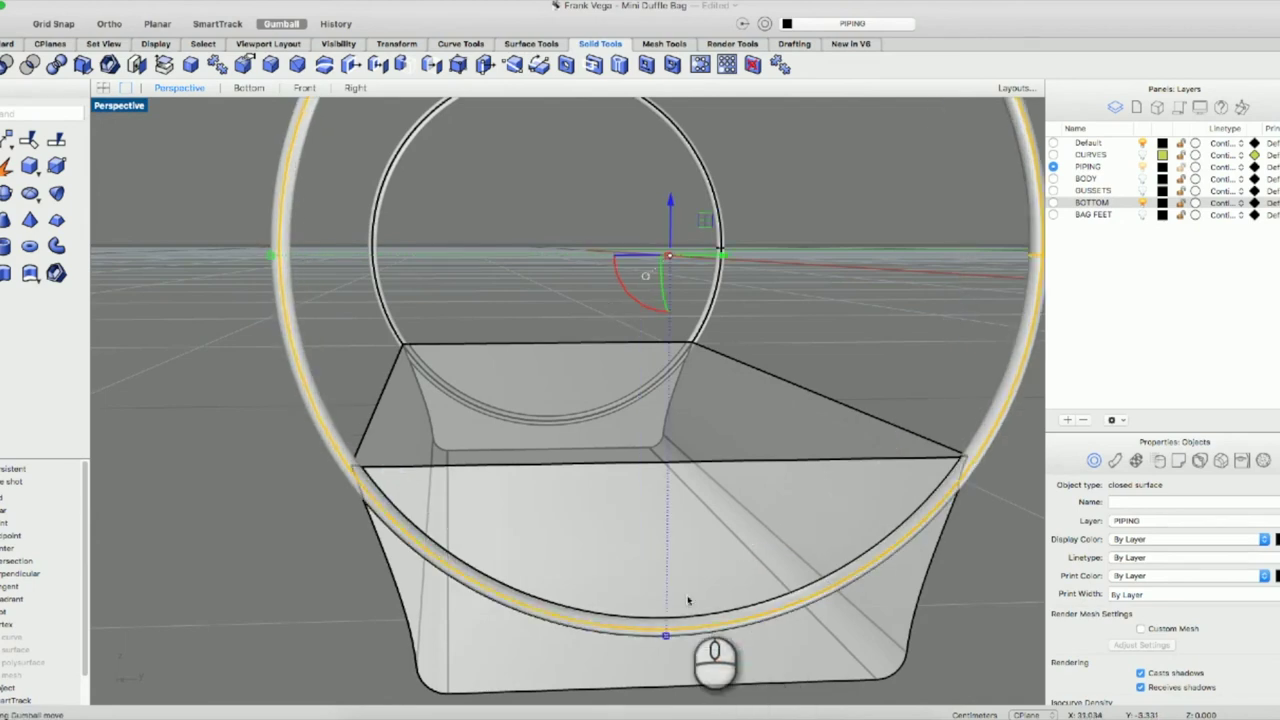
{"action": "right_click_drag", "start_coordinate": [640, 571], "coordinate": [740, 572]}
{"action": "scroll", "coordinate": [740, 572], "scroll_direction": "down", "scroll_amount": 5}
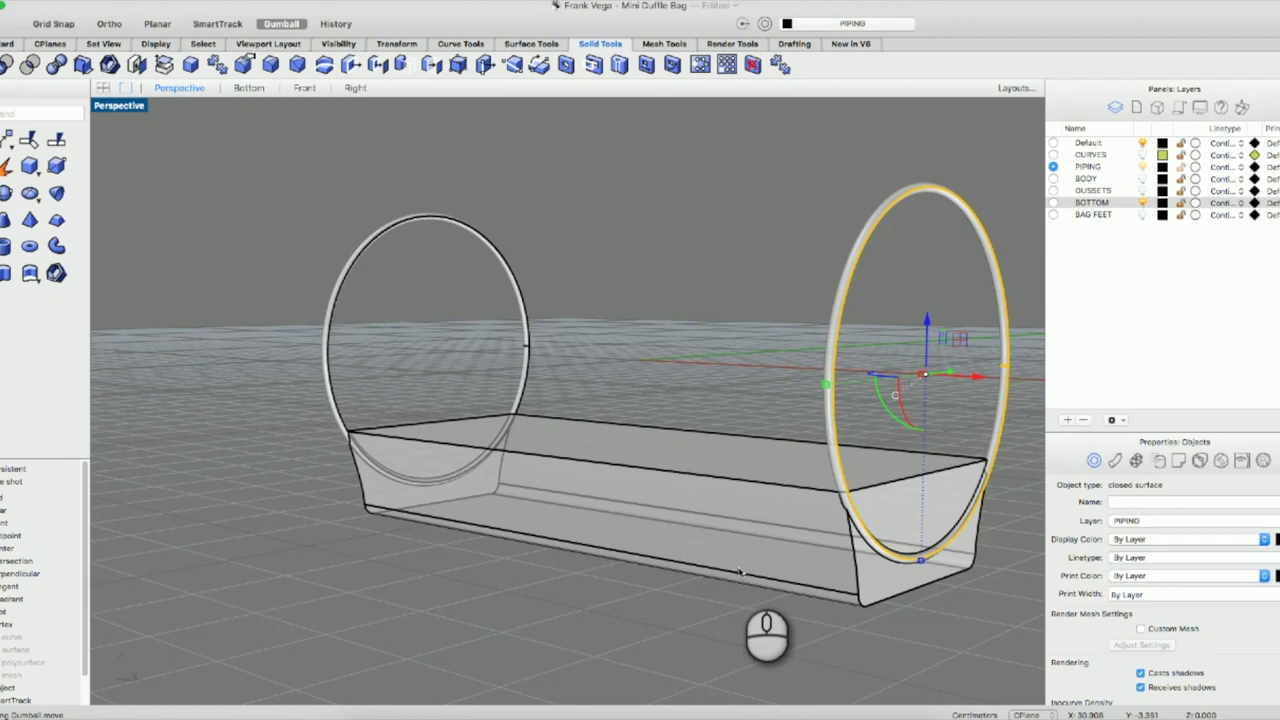
Undo the Boolean difference and unite the bottom solid with both piping rings using Boolean Union.
{"action": "left_click", "coordinate": [740, 572], "text": "shift"}
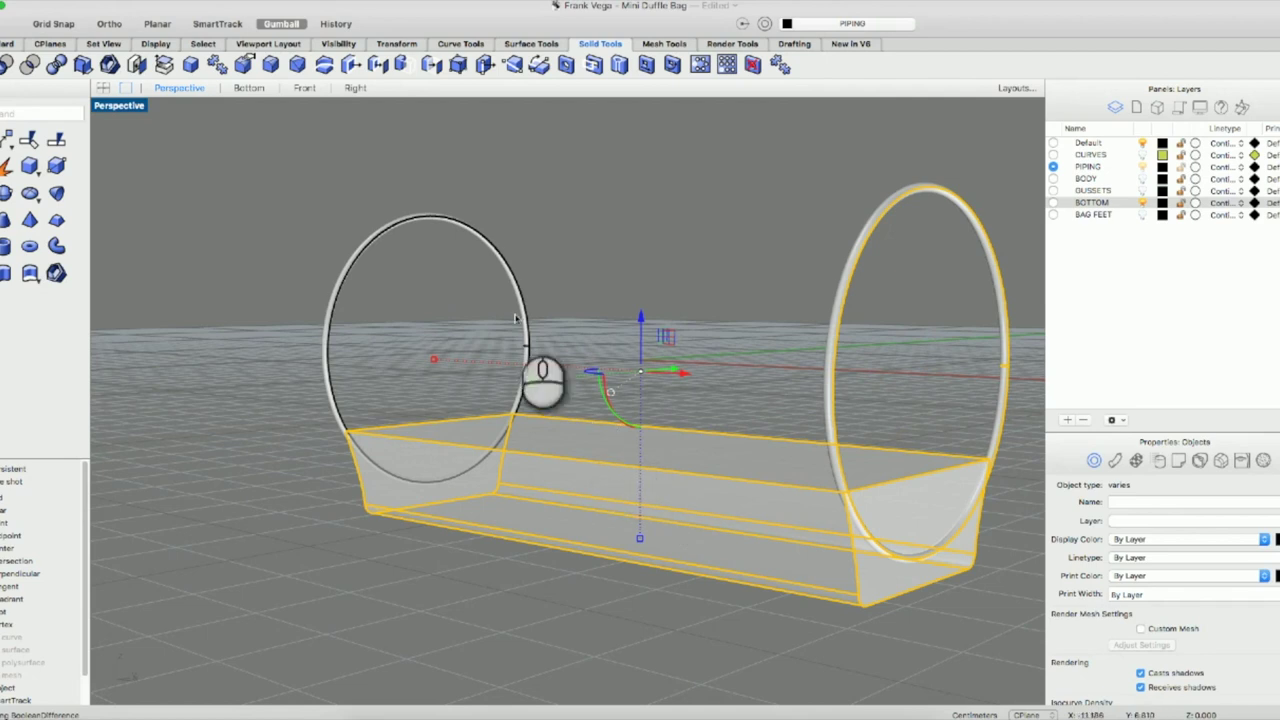
{"action": "left_click", "coordinate": [485, 246], "text": "shift"}
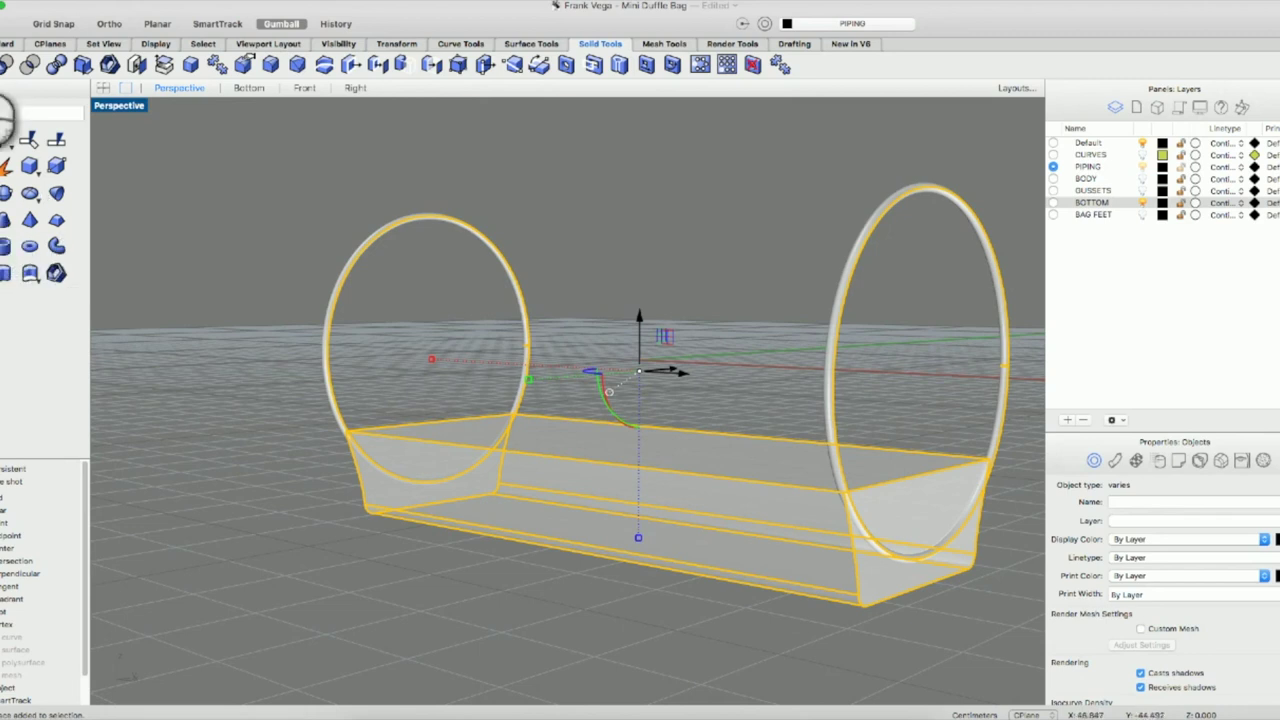
{"action": "left_click", "coordinate": [3, 64]}
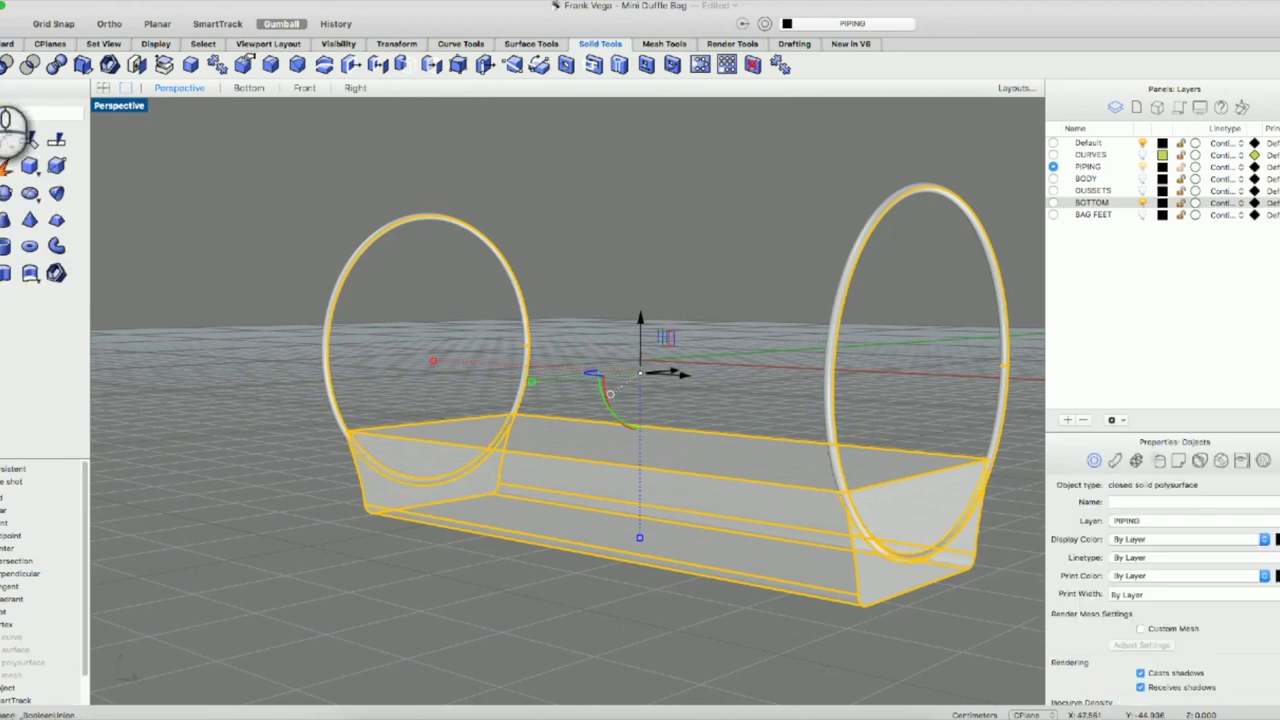
{"action": "left_click", "coordinate": [213, 253]}
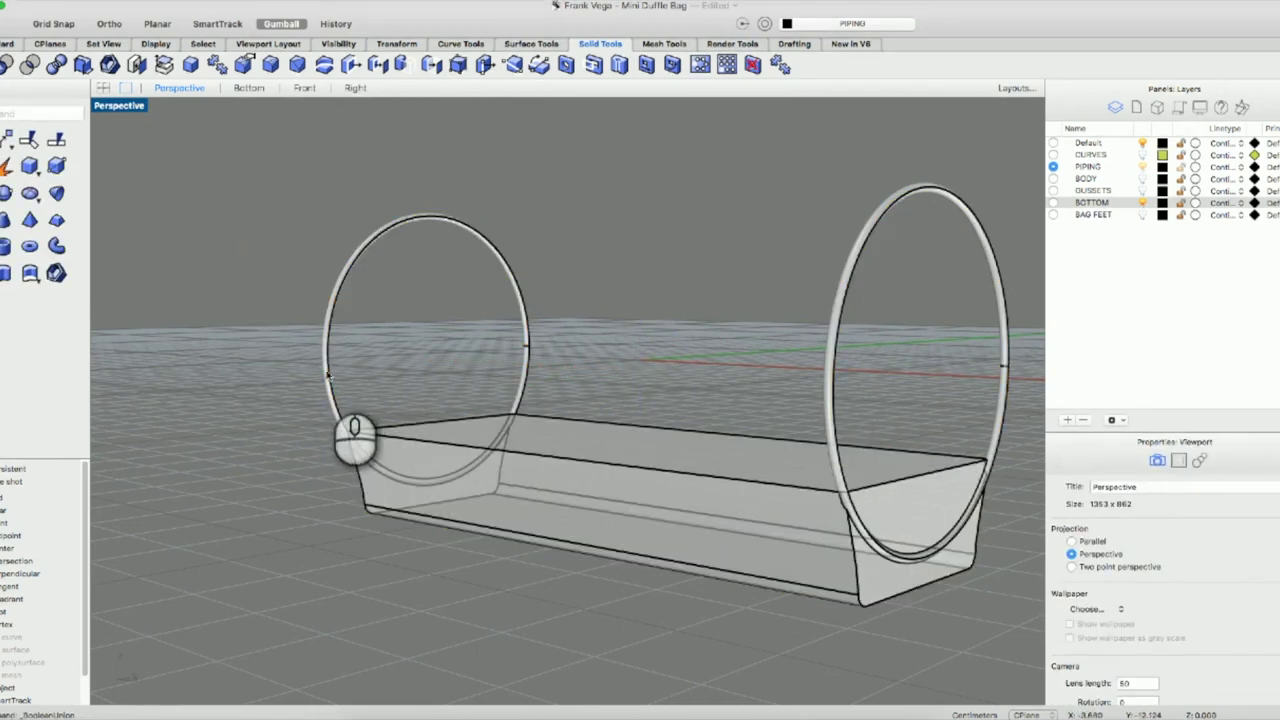
Show the GUSSETS layer and try to unite both gussets with the joined bottom-and-piping solid using Boolean Union.
{"action": "left_click", "coordinate": [329, 374]}
{"action": "mouse_move", "coordinate": [639, 318]}
{"action": "left_mouse_down"}
{"action": "mouse_move", "coordinate": [638, 357]}
{"action": "mouse_move", "coordinate": [638, 318]}
{"action": "left_mouse_up"}
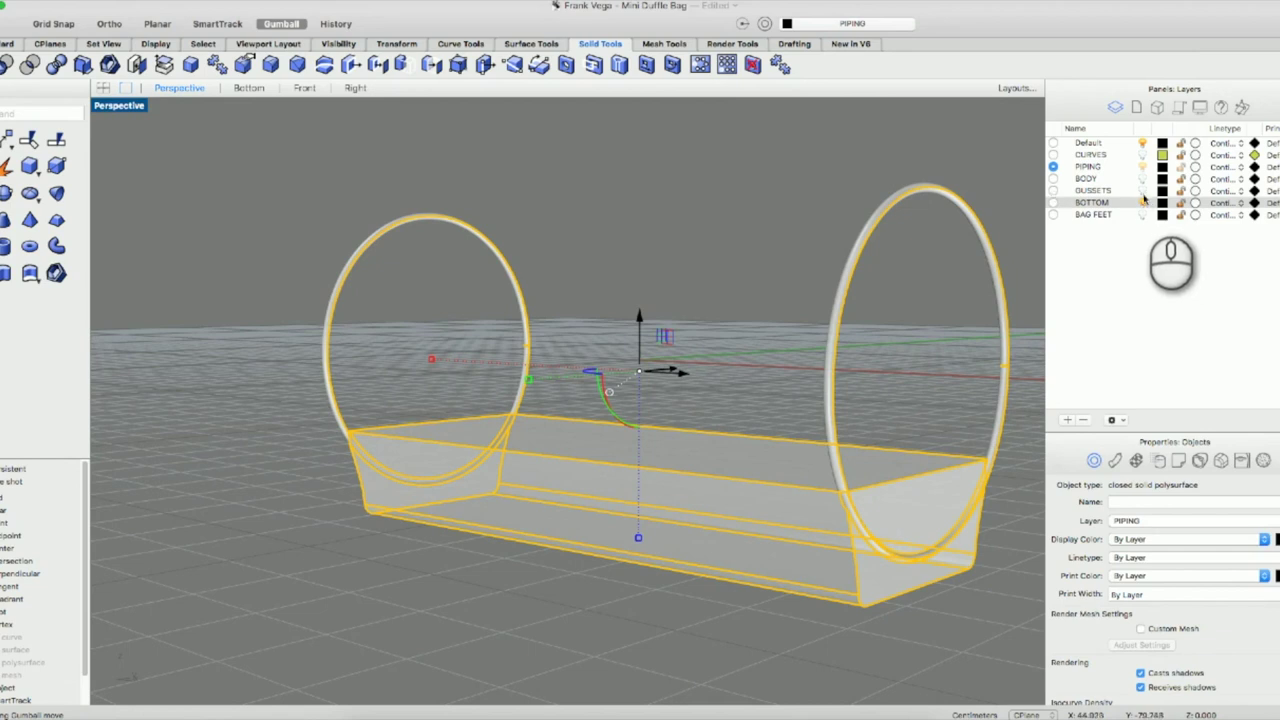
{"action": "left_click", "coordinate": [1142, 191]}
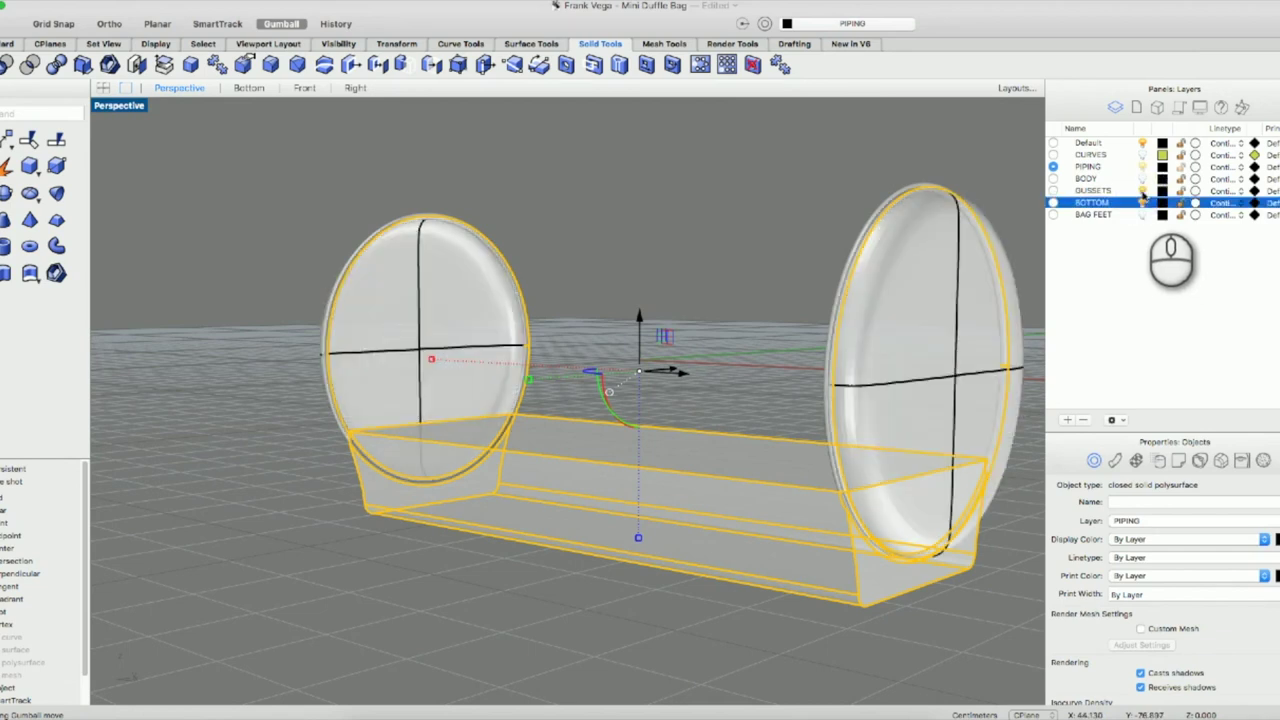
{"action": "left_click", "coordinate": [882, 290], "text": "shift"}
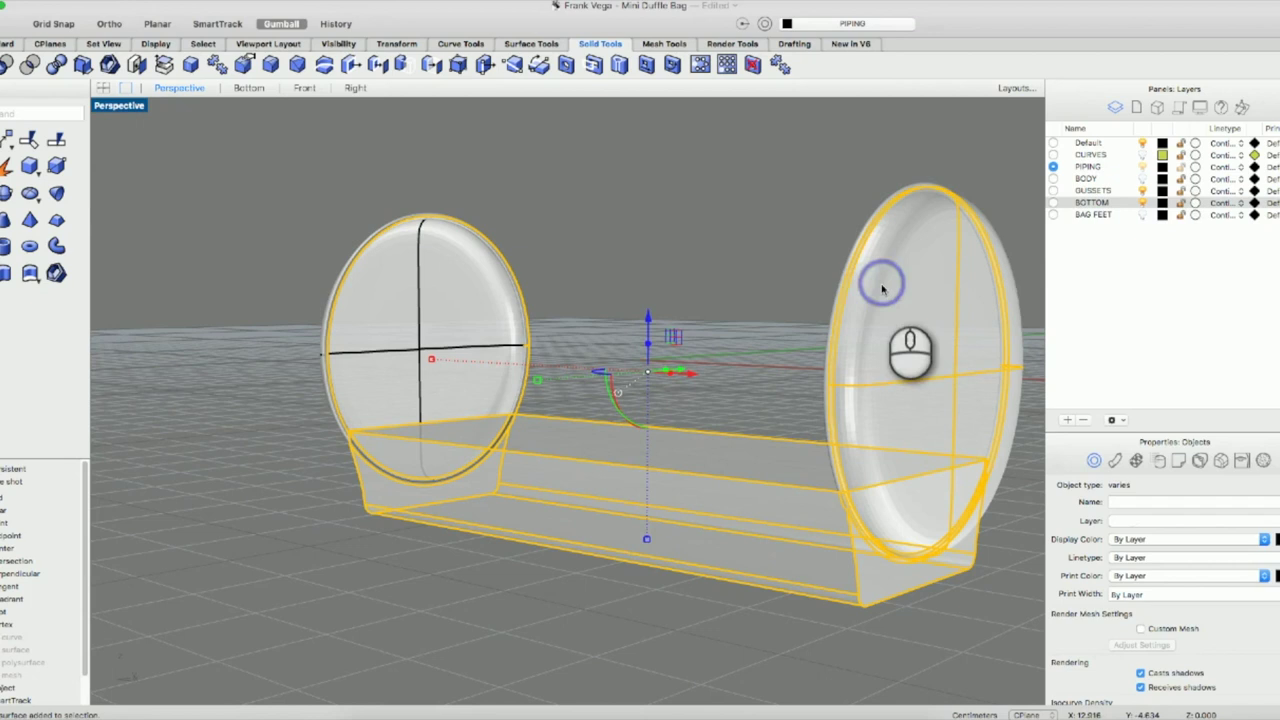
{"action": "left_click", "coordinate": [474, 303], "text": "shift"}
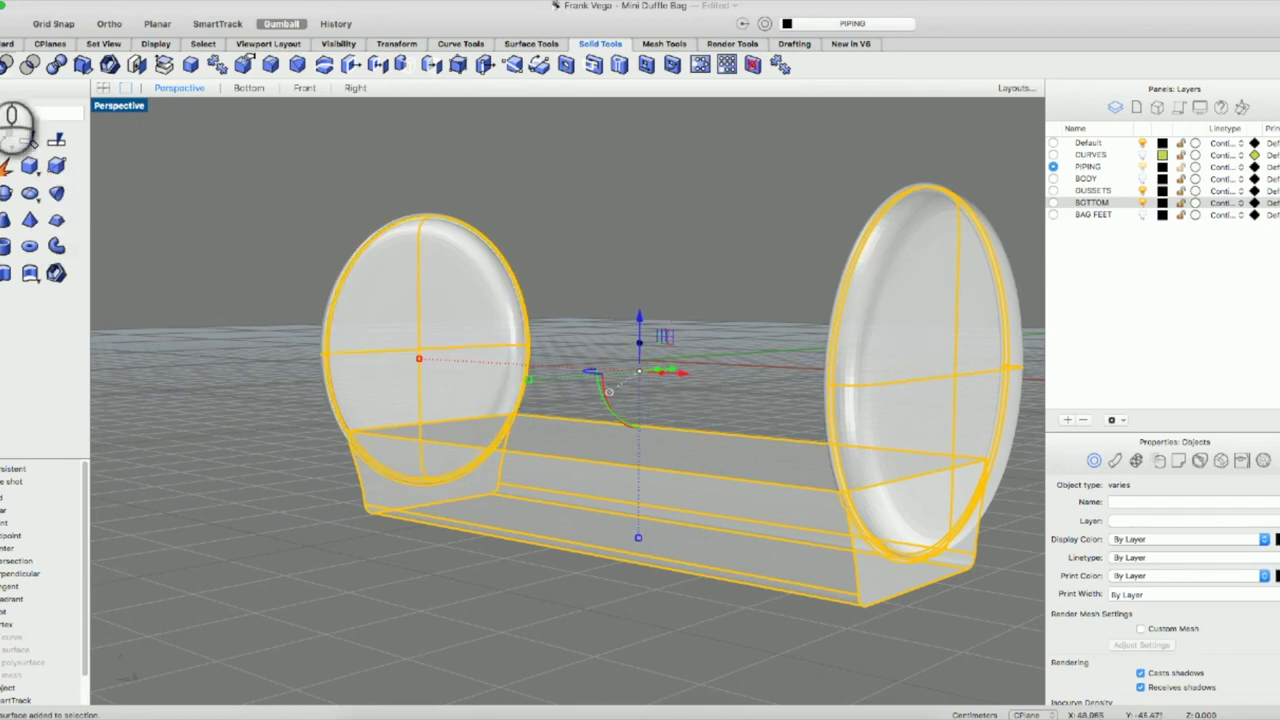
{"action": "left_click", "coordinate": [10, 124]}
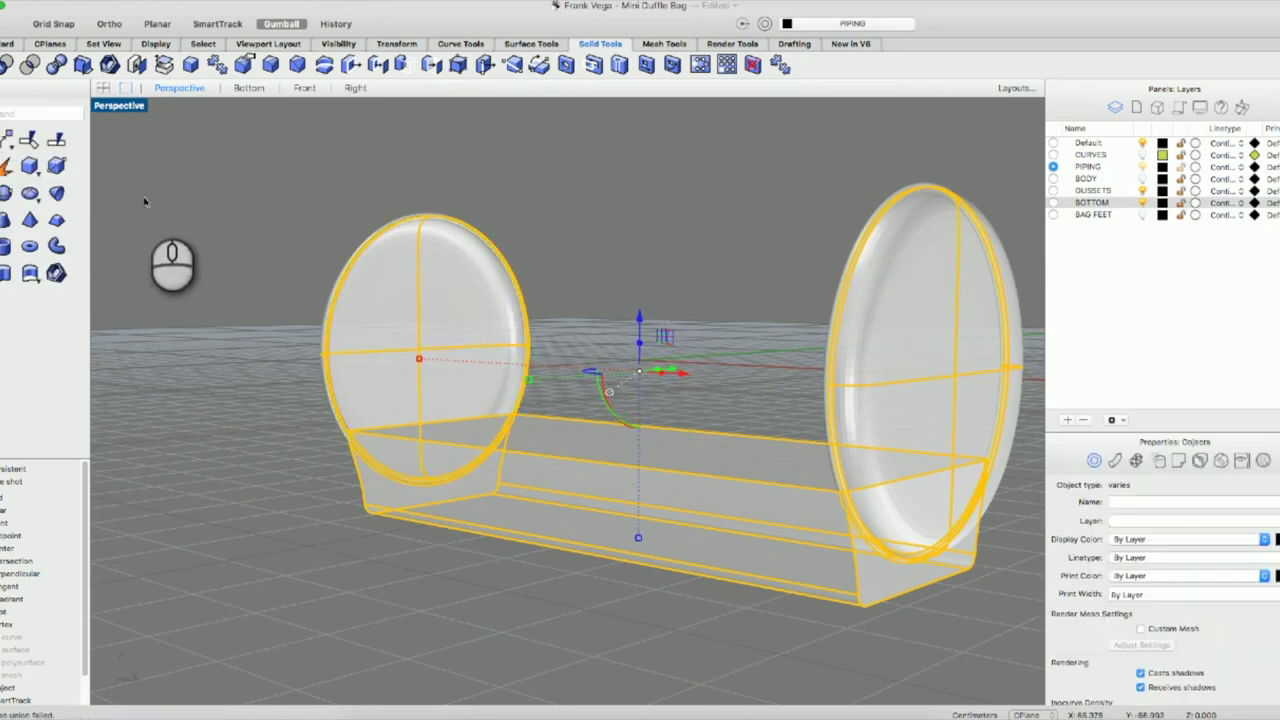
{"action": "left_click", "coordinate": [171, 229]}
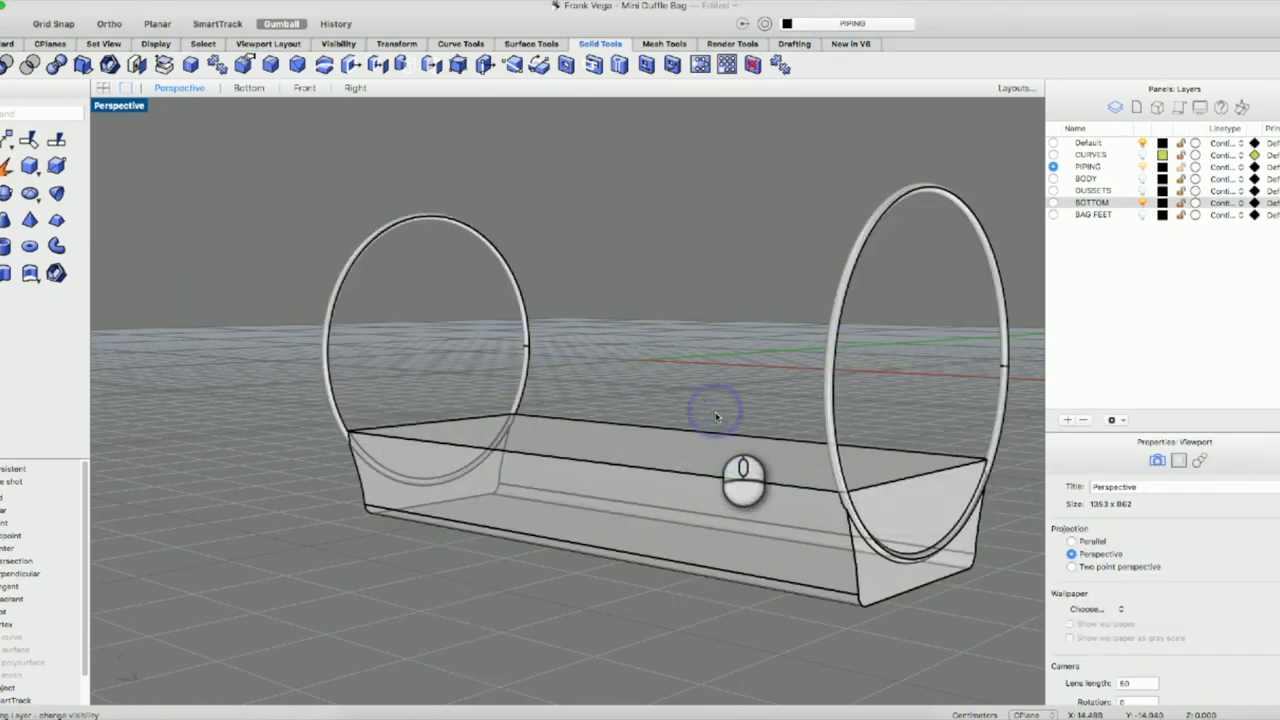
Show the GUSSETS and BODY layers and set the Perspective viewport to Shaded display to inspect the whole bag.
{"action": "left_click", "coordinate": [1142, 200]}
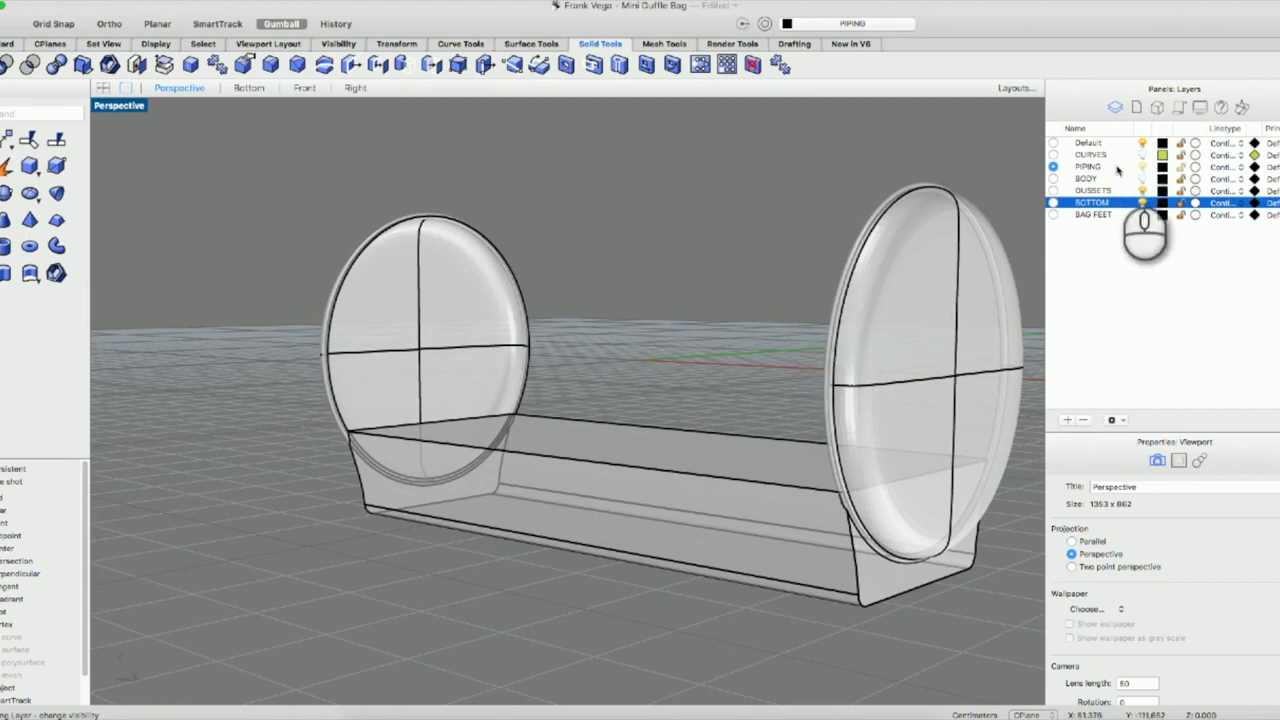
{"action": "left_click", "coordinate": [1142, 178]}
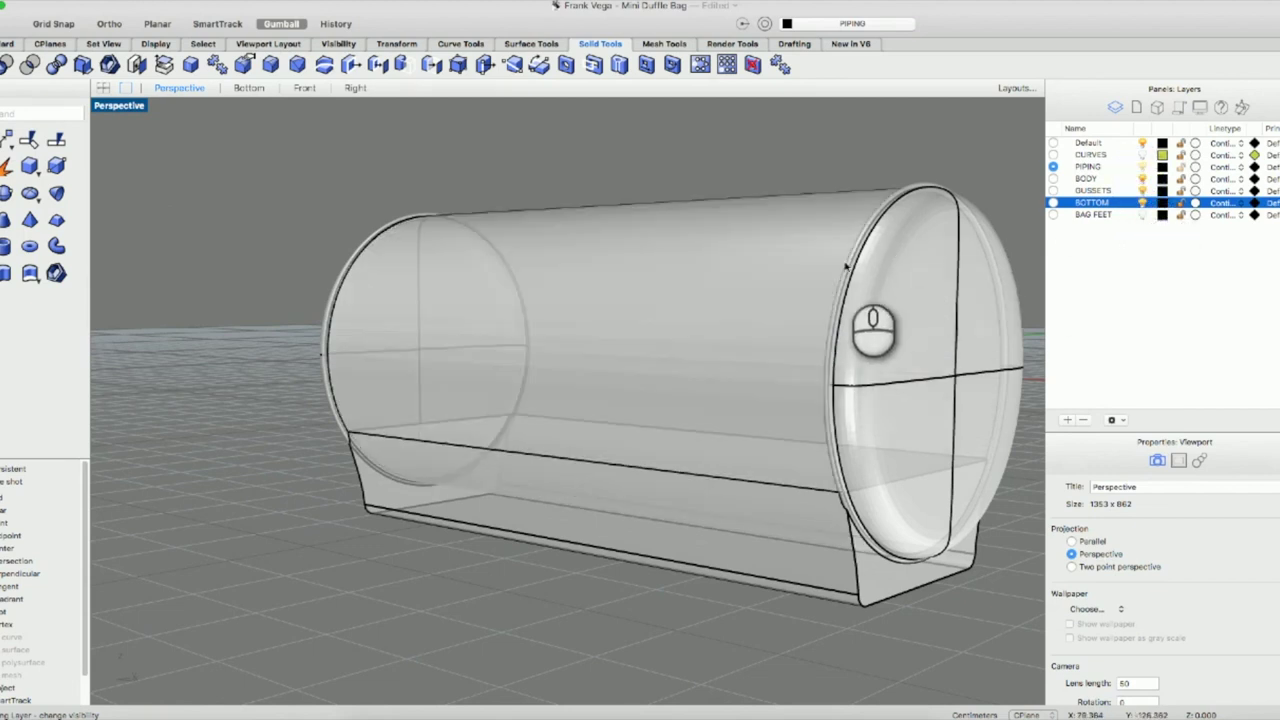
{"action": "right_click", "coordinate": [829, 277]}
{"action": "left_click", "coordinate": [733, 152]}
{"action": "left_click", "coordinate": [733, 152]}
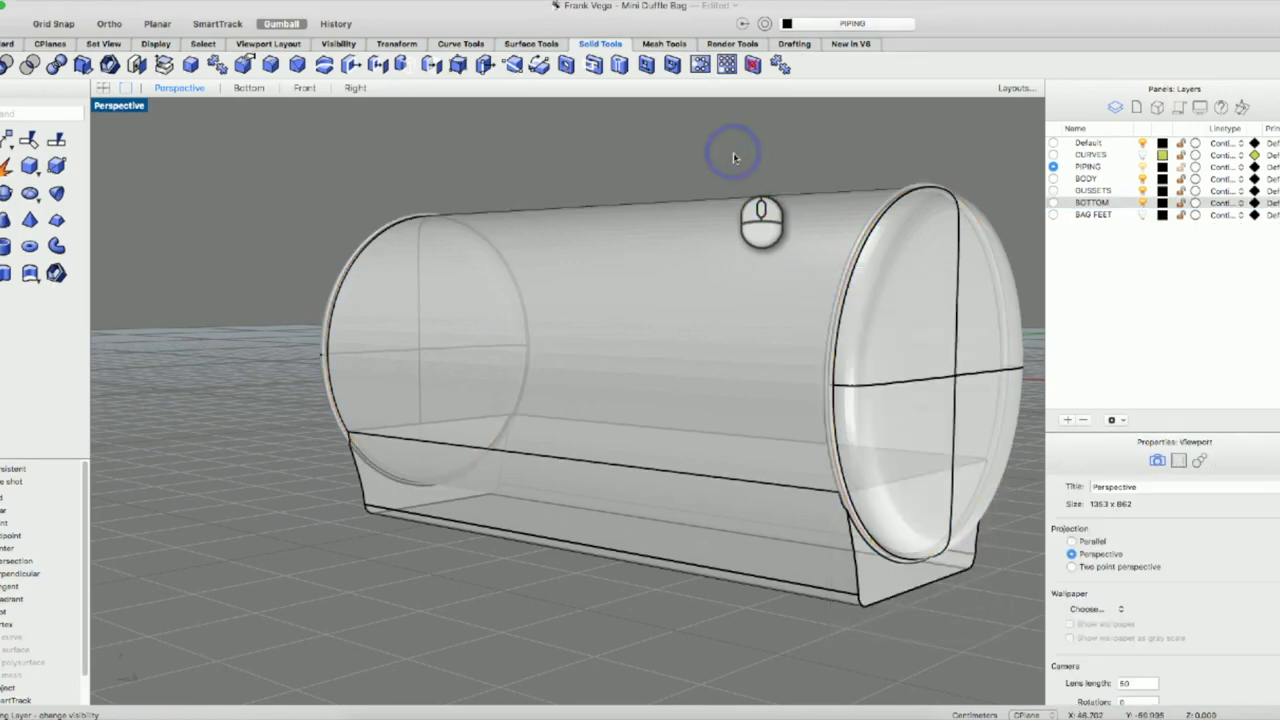
{"action": "right_click", "coordinate": [733, 157]}
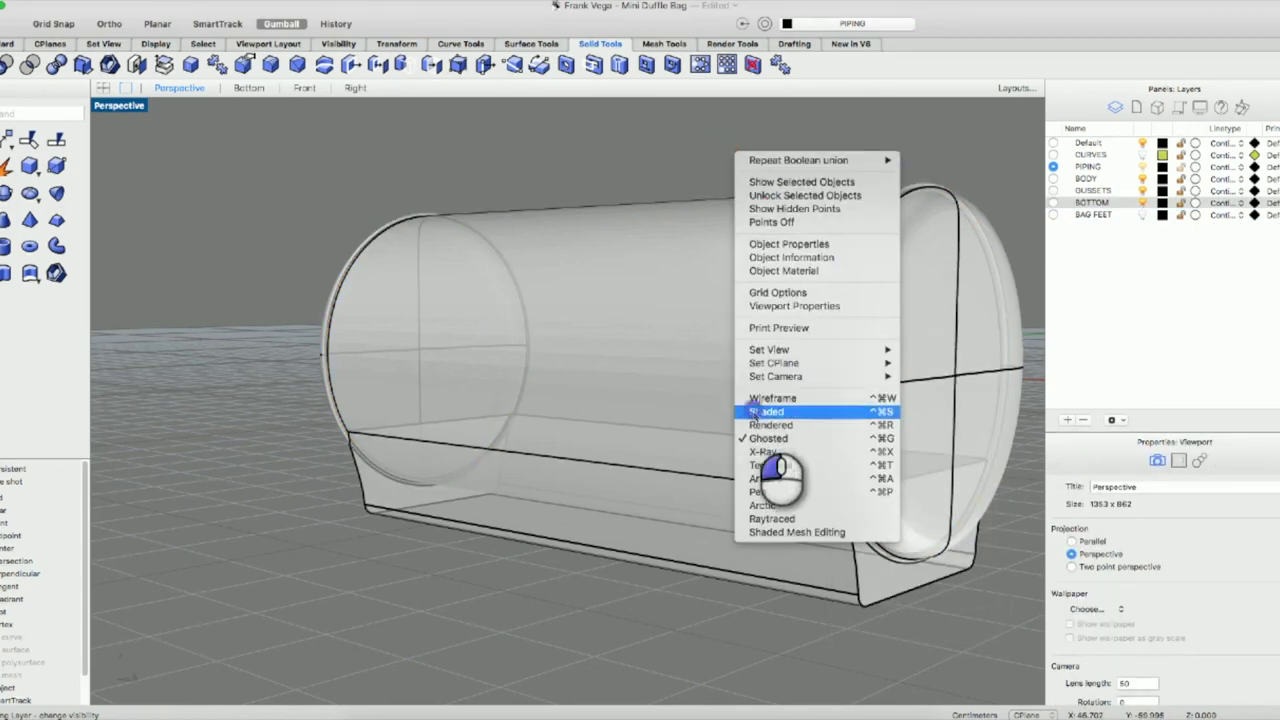
{"action": "left_click", "coordinate": [778, 415]}
{"action": "right_click_drag", "start_coordinate": [271, 263], "coordinate": [749, 233]}
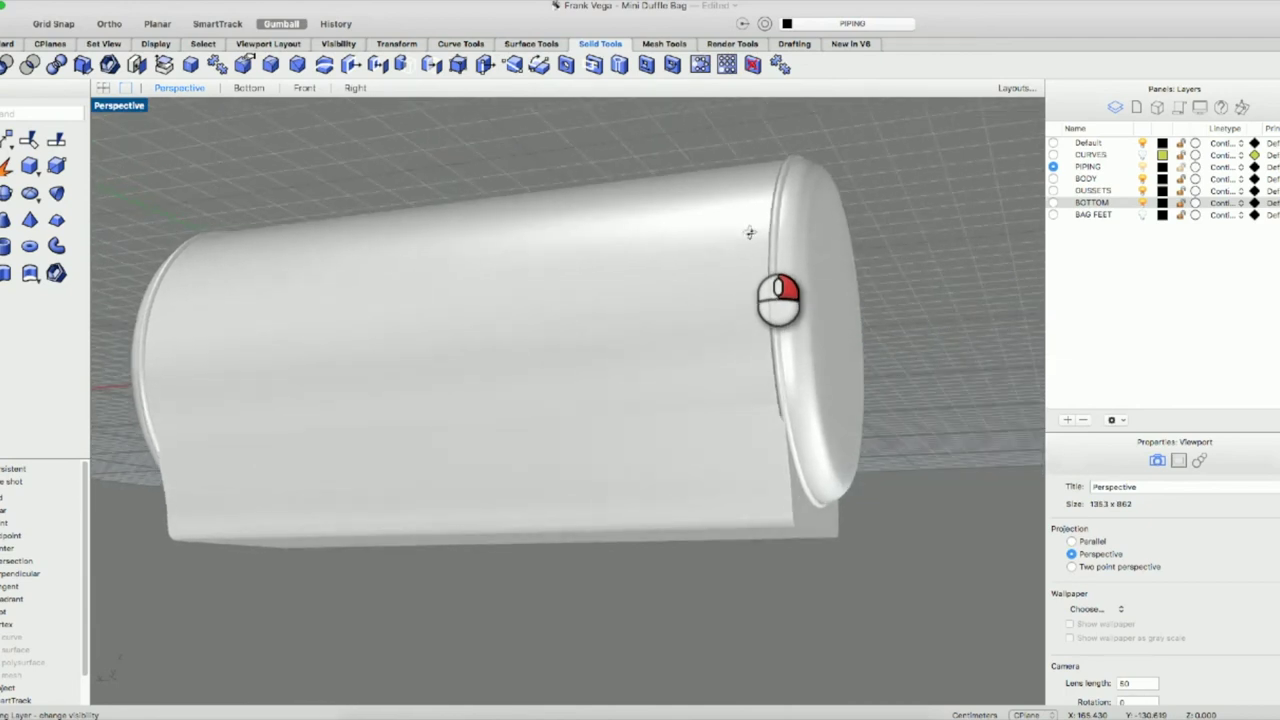
Undo the Boolean Union and the preceding layer changes, back to the plain bottom solid on the current BOTTOM layer.
{"action": "key", "text": "super+z"}
{"action": "key", "text": "super+z"}
{"action": "key", "text": "super+z"}
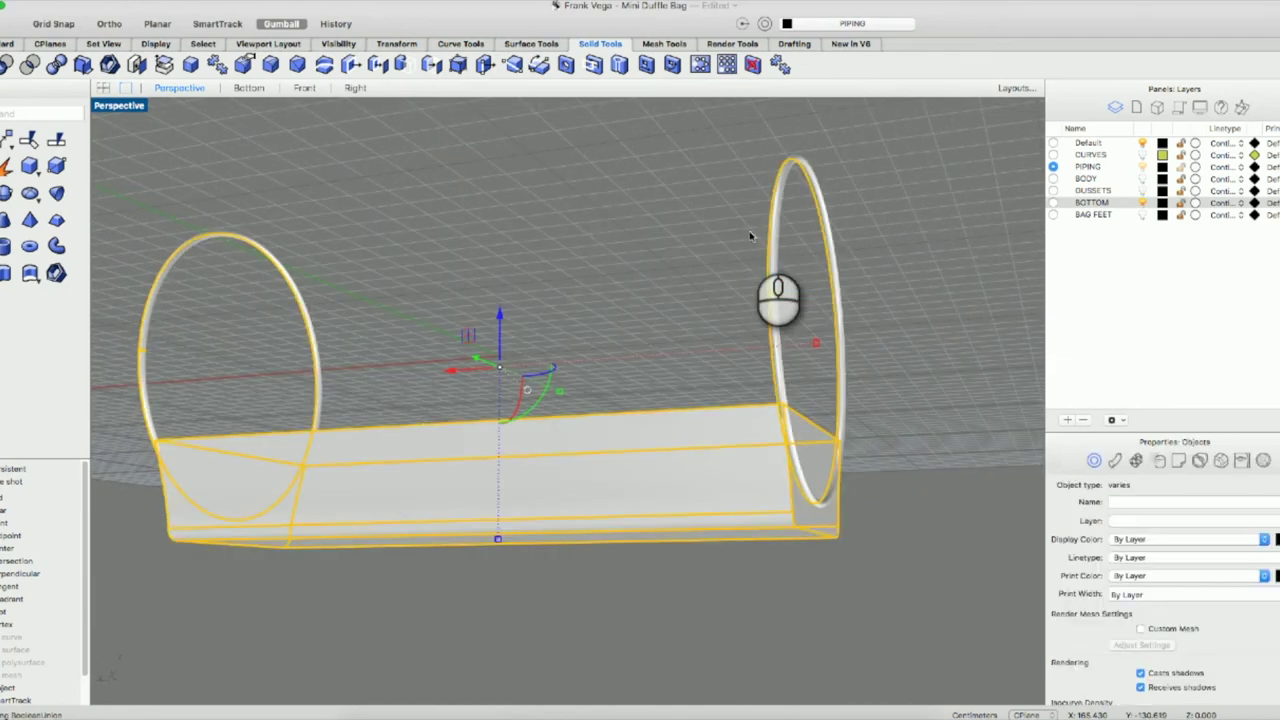
{"action": "left_click", "coordinate": [708, 232]}
{"action": "left_click", "coordinate": [772, 278]}
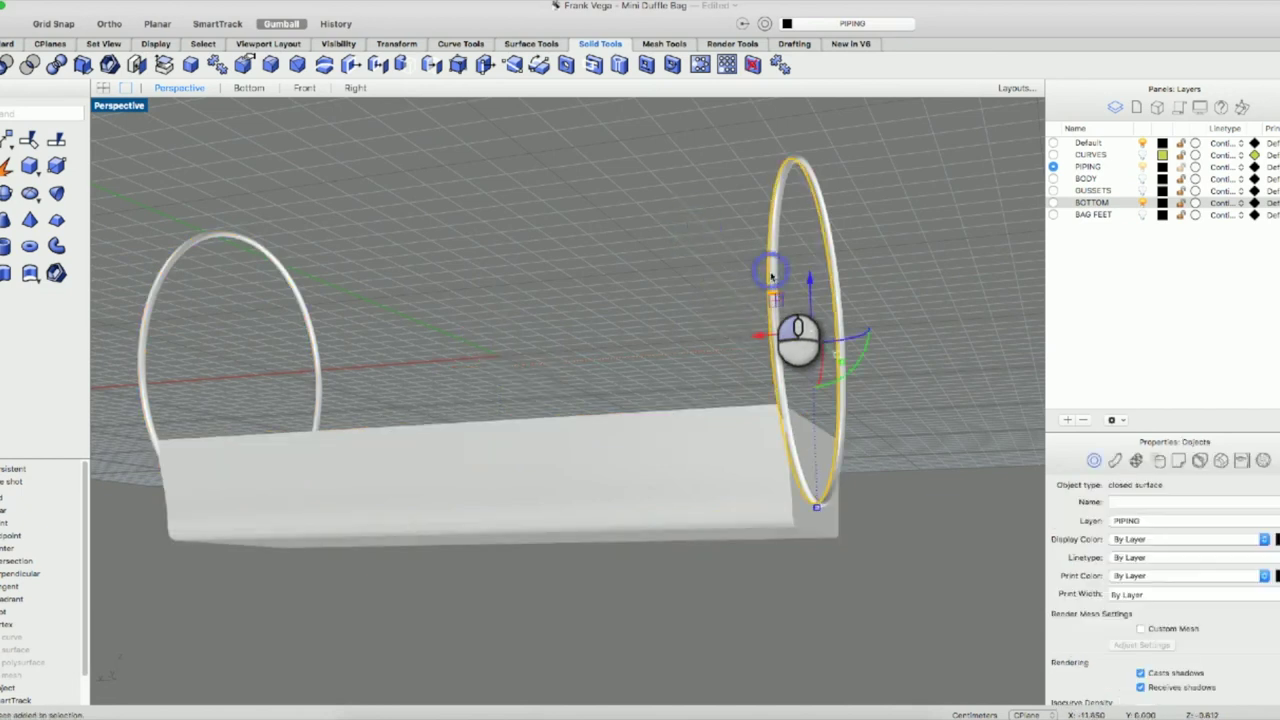
{"action": "key", "text": "super+z"}
{"action": "key", "text": "super+z"}
{"action": "key", "text": "super+z"}
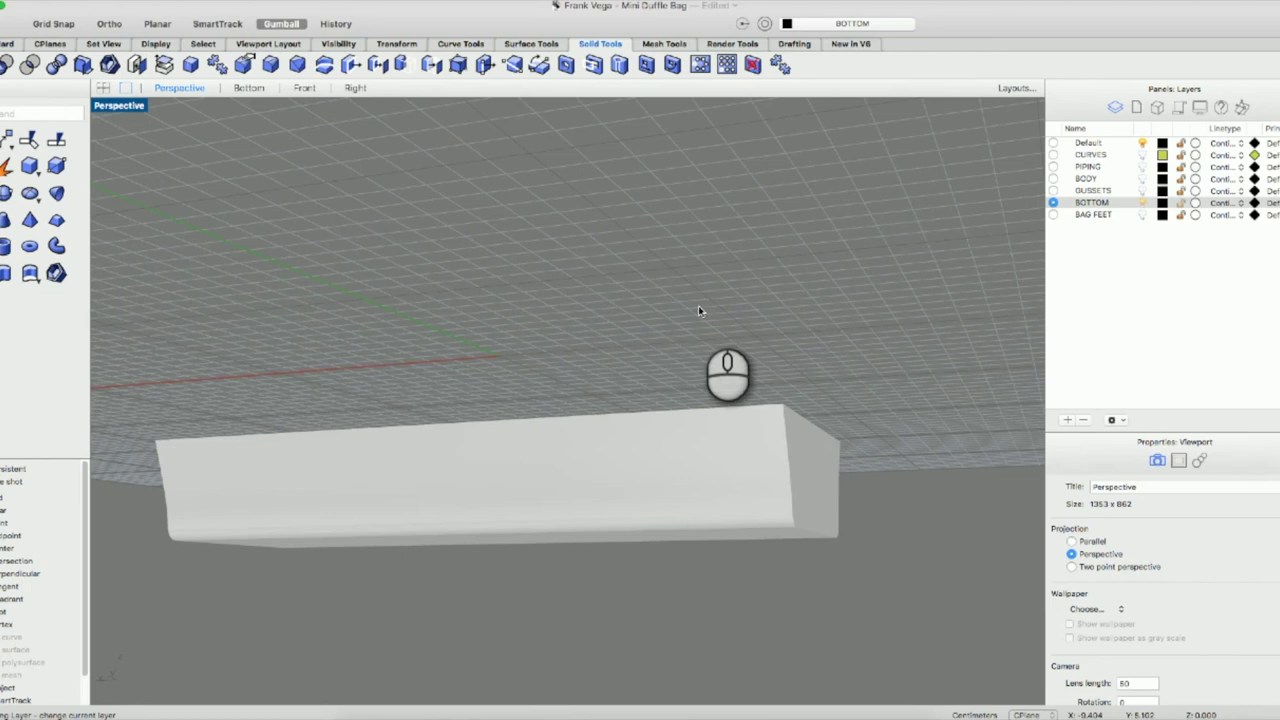
{"action": "left_click", "coordinate": [696, 322]}
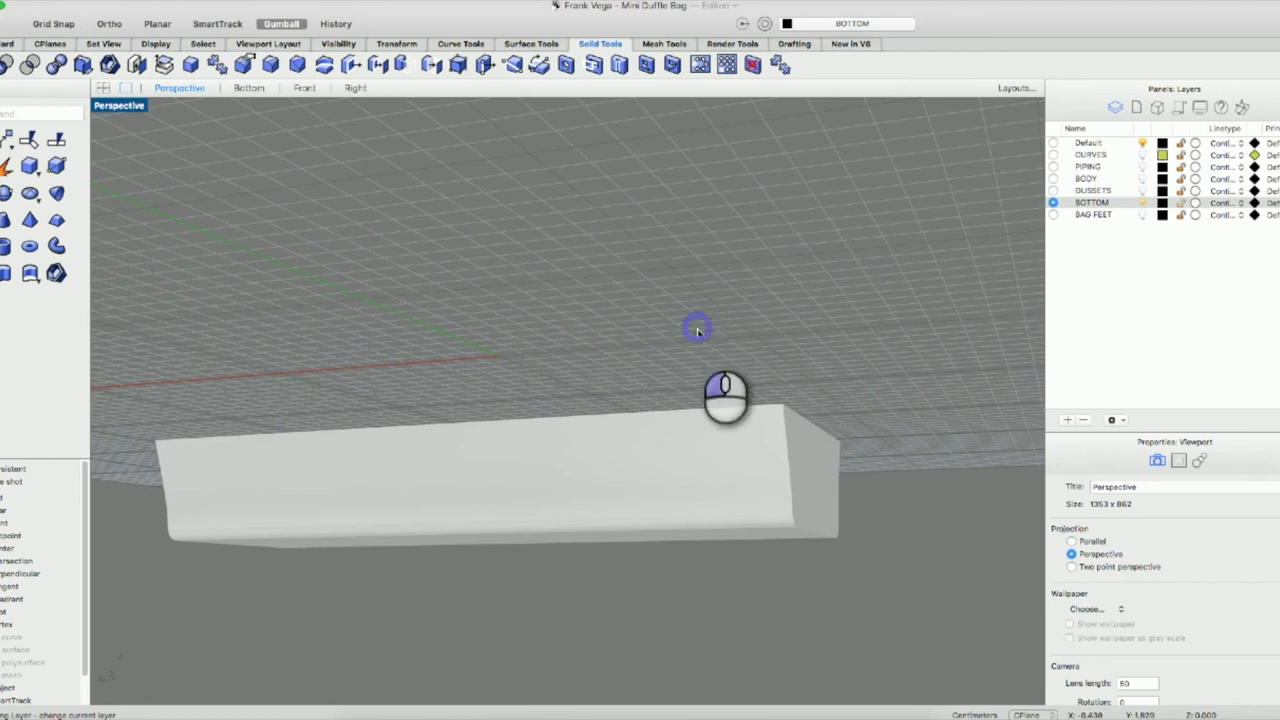
{"action": "left_click", "coordinate": [790, 474]}
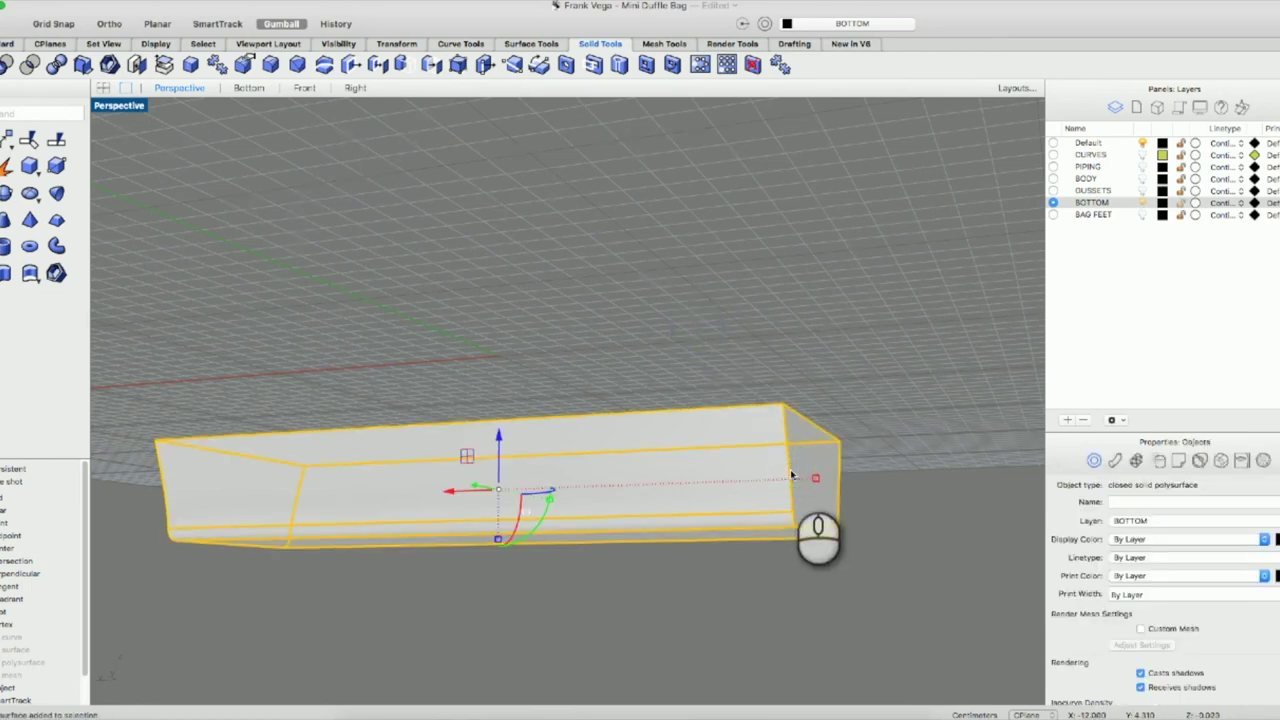
{"action": "left_click", "coordinate": [160, 205]}
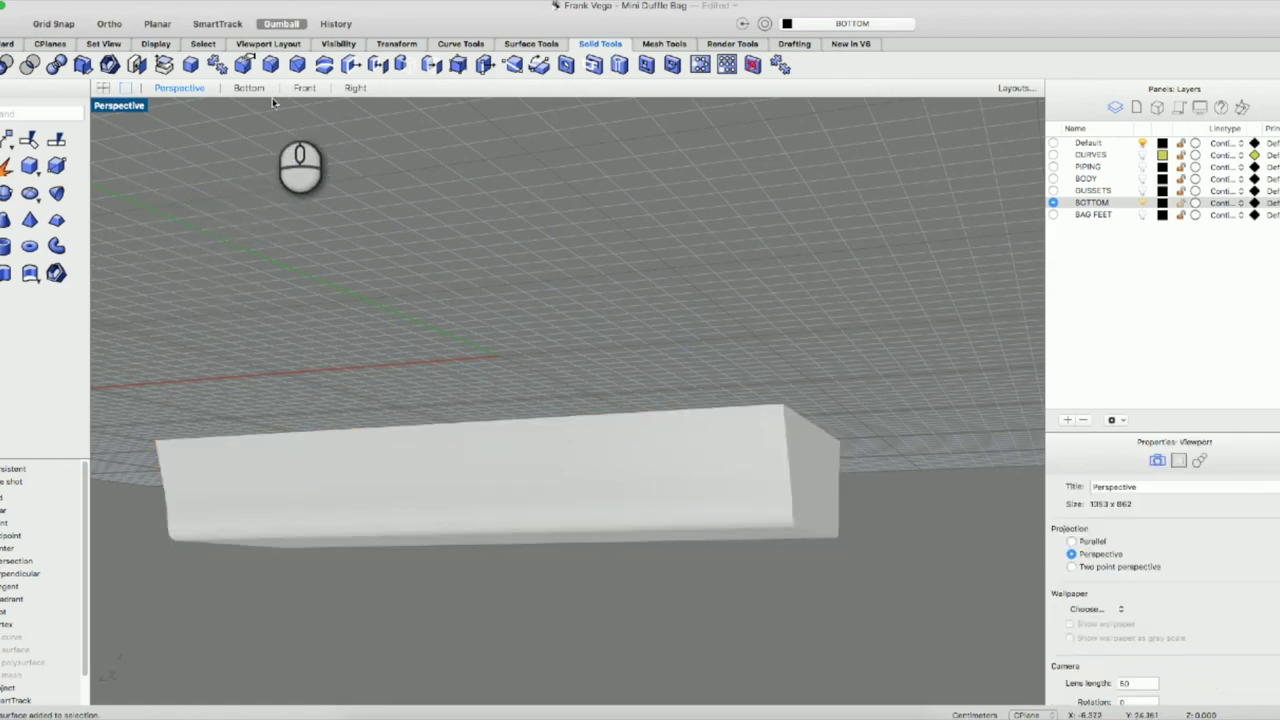
Try to fillet the perimeter of one end face of the bottom solid at radius 0.025 using chained edge selection.
{"action": "left_click", "coordinate": [270, 64]}
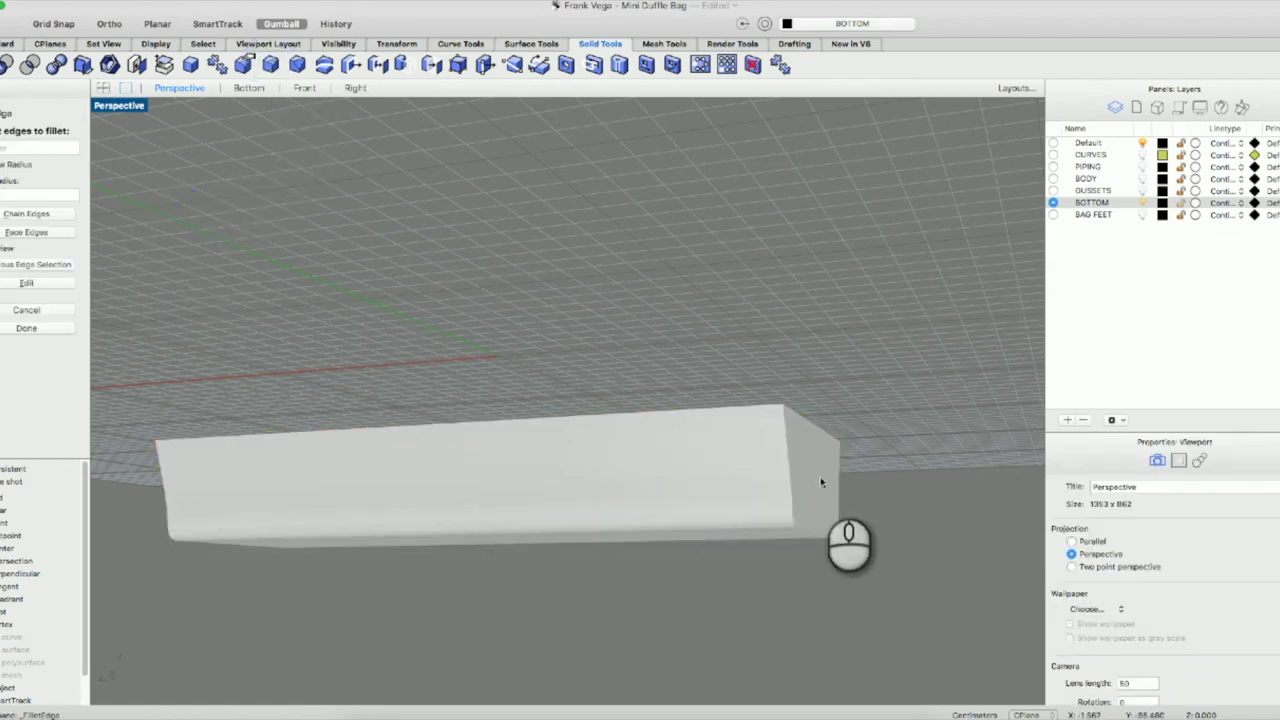
{"action": "right_click_drag", "start_coordinate": [791, 468], "coordinate": [735, 474]}
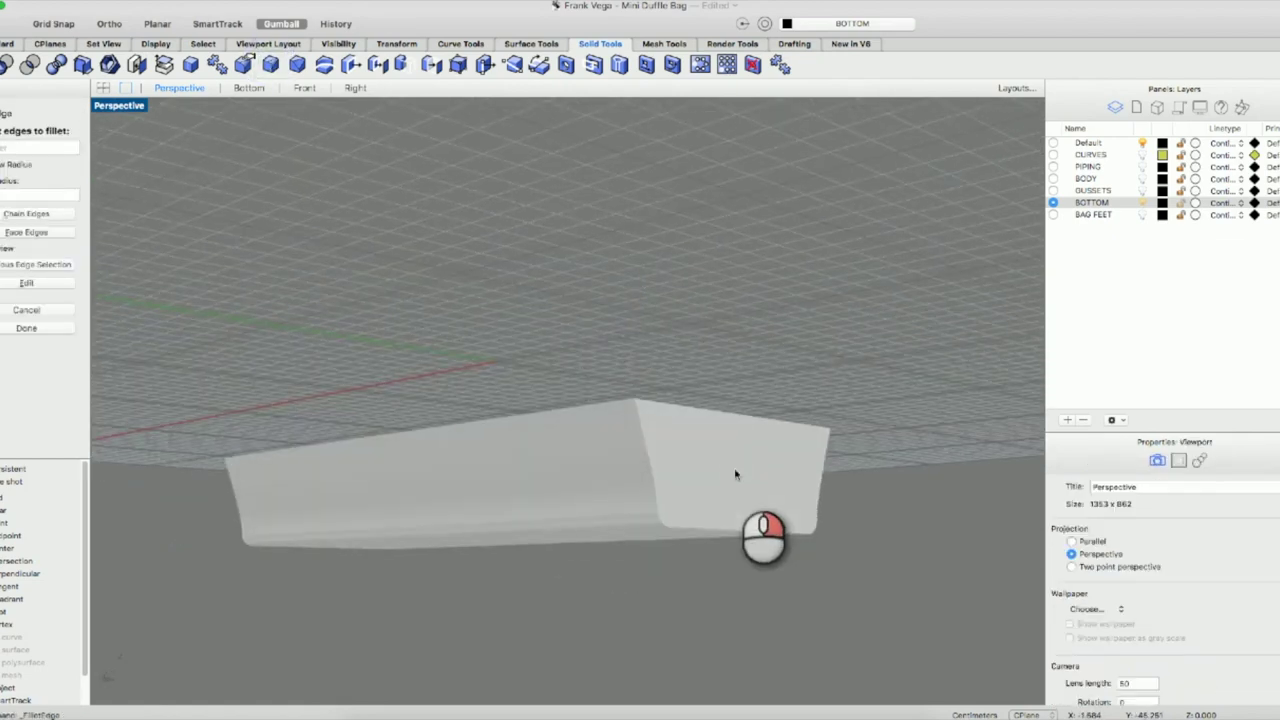
{"action": "scroll", "coordinate": [735, 474], "scroll_direction": "up", "scroll_amount": 3}
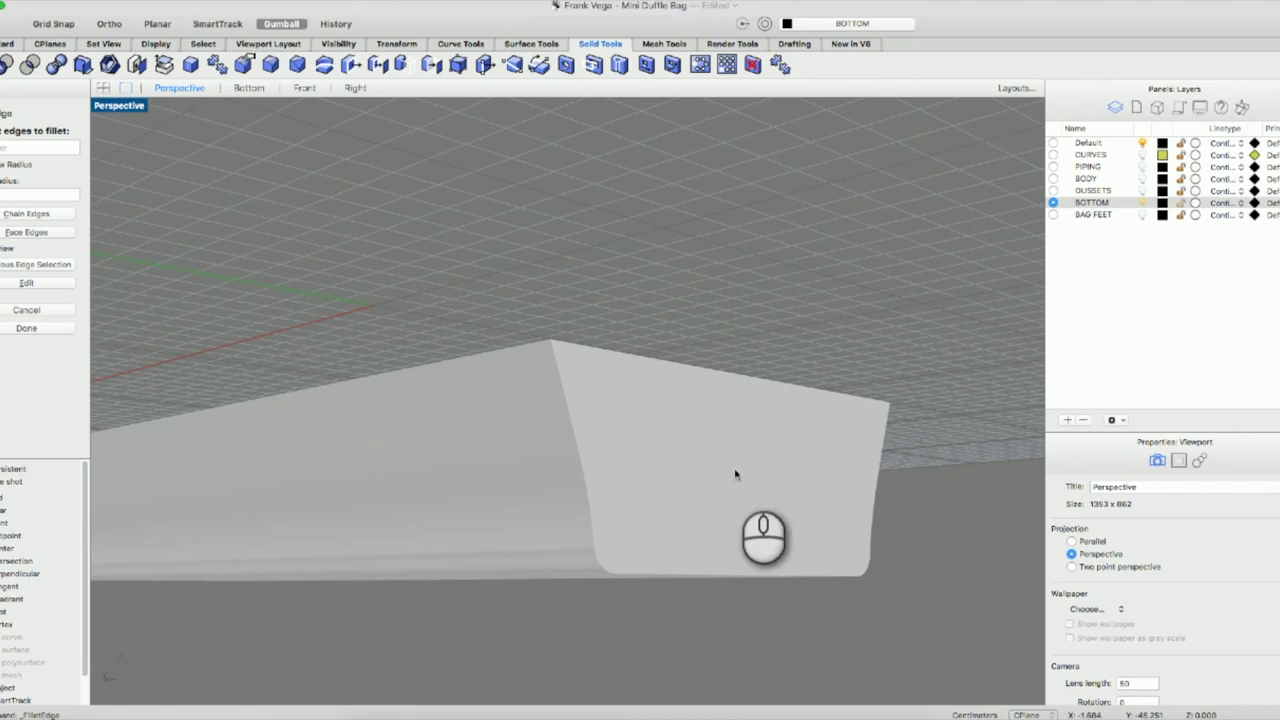
{"action": "left_click", "coordinate": [583, 476]}
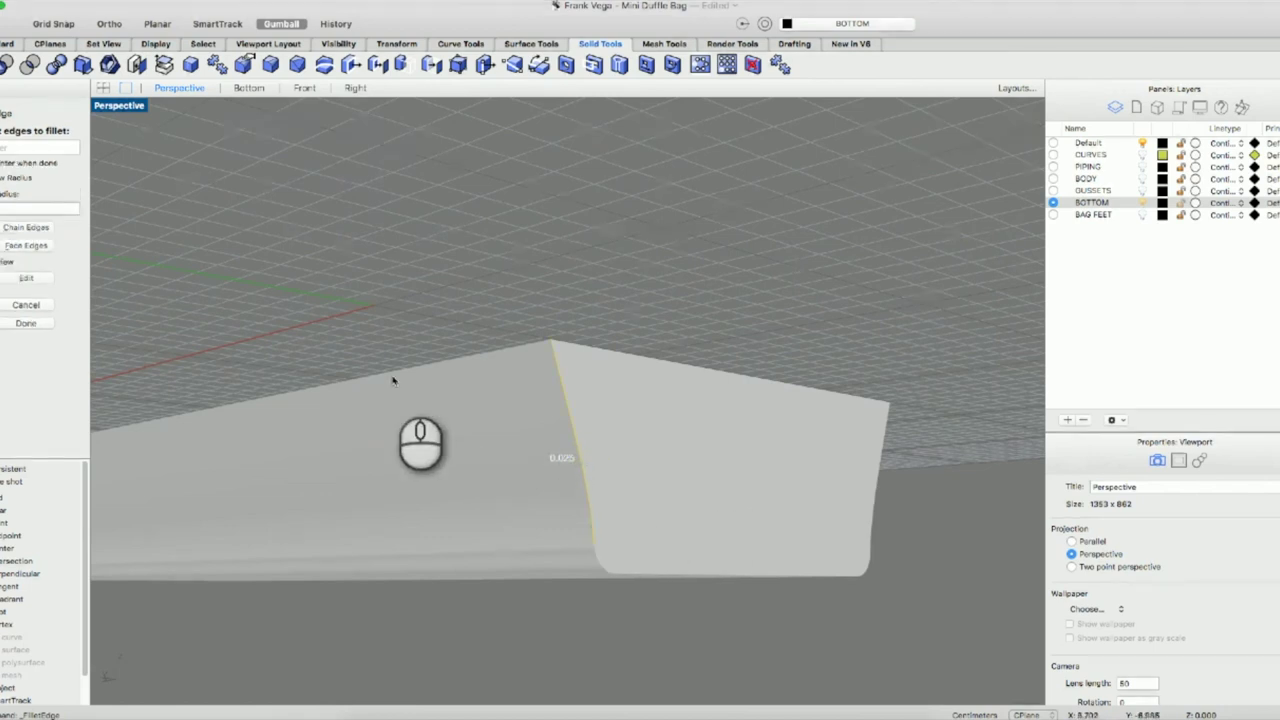
{"action": "left_click", "coordinate": [38, 228]}
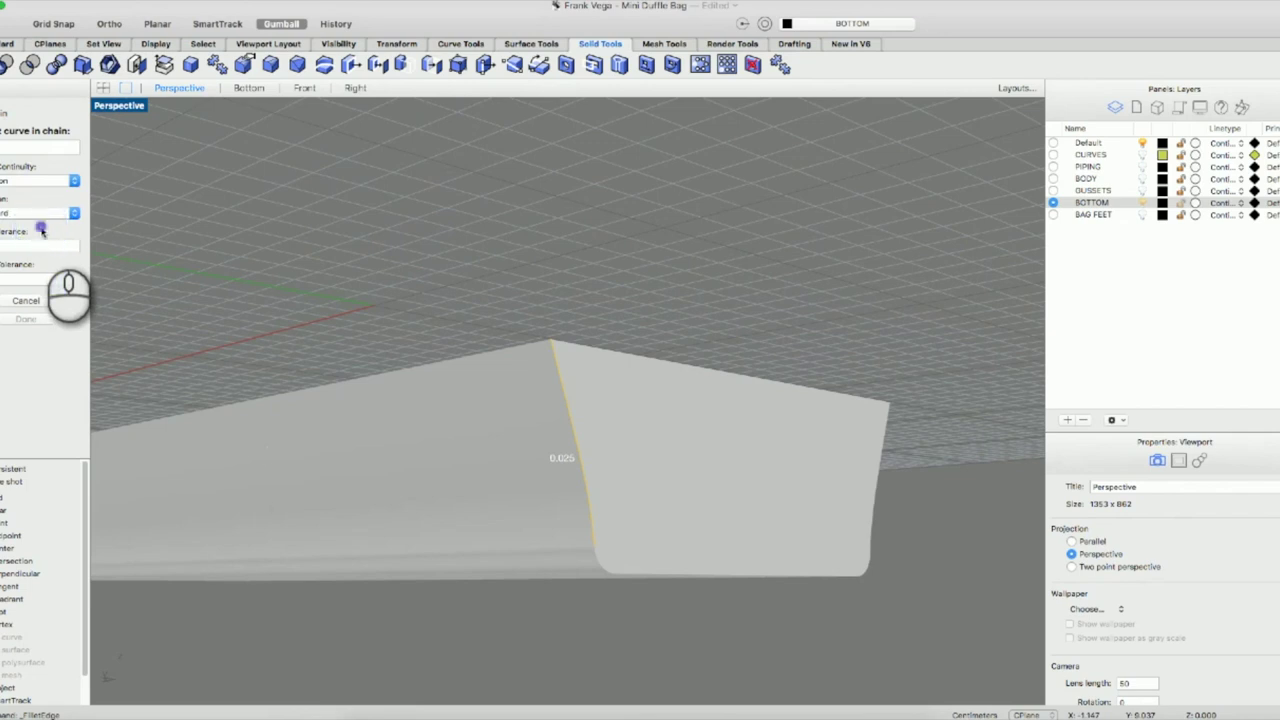
{"action": "left_click", "coordinate": [598, 563]}
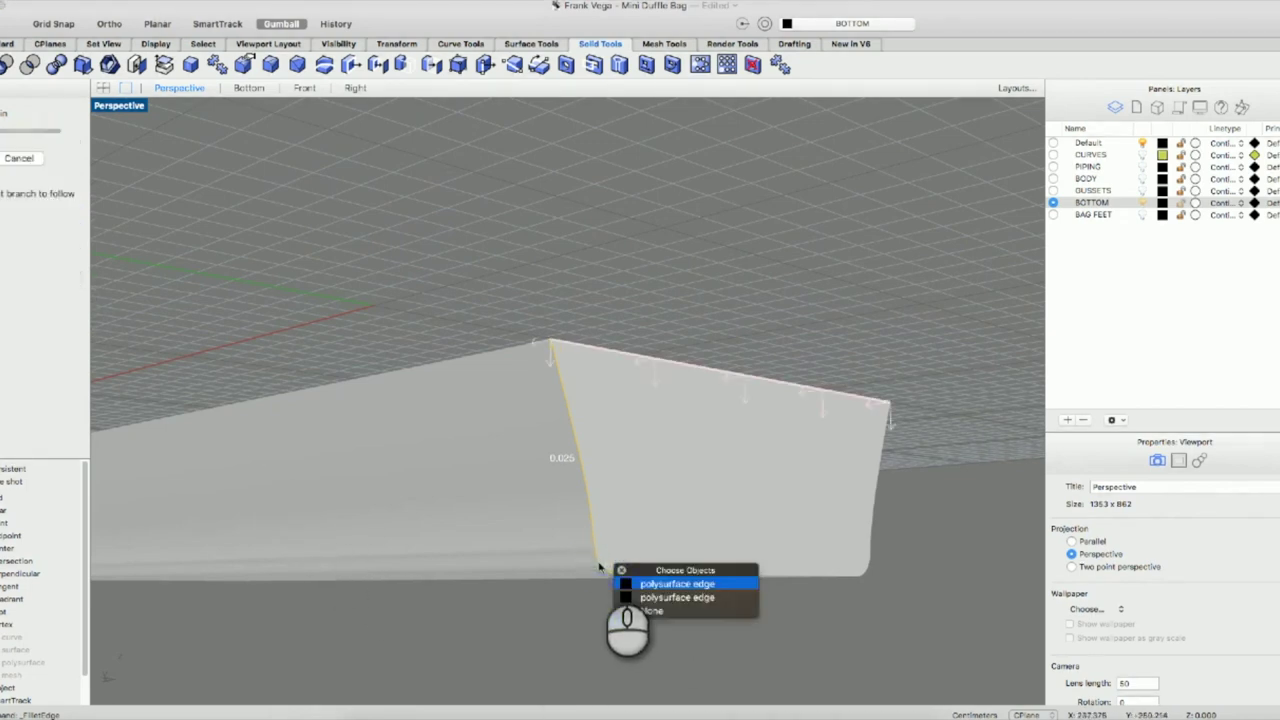
{"action": "left_click", "coordinate": [681, 583]}
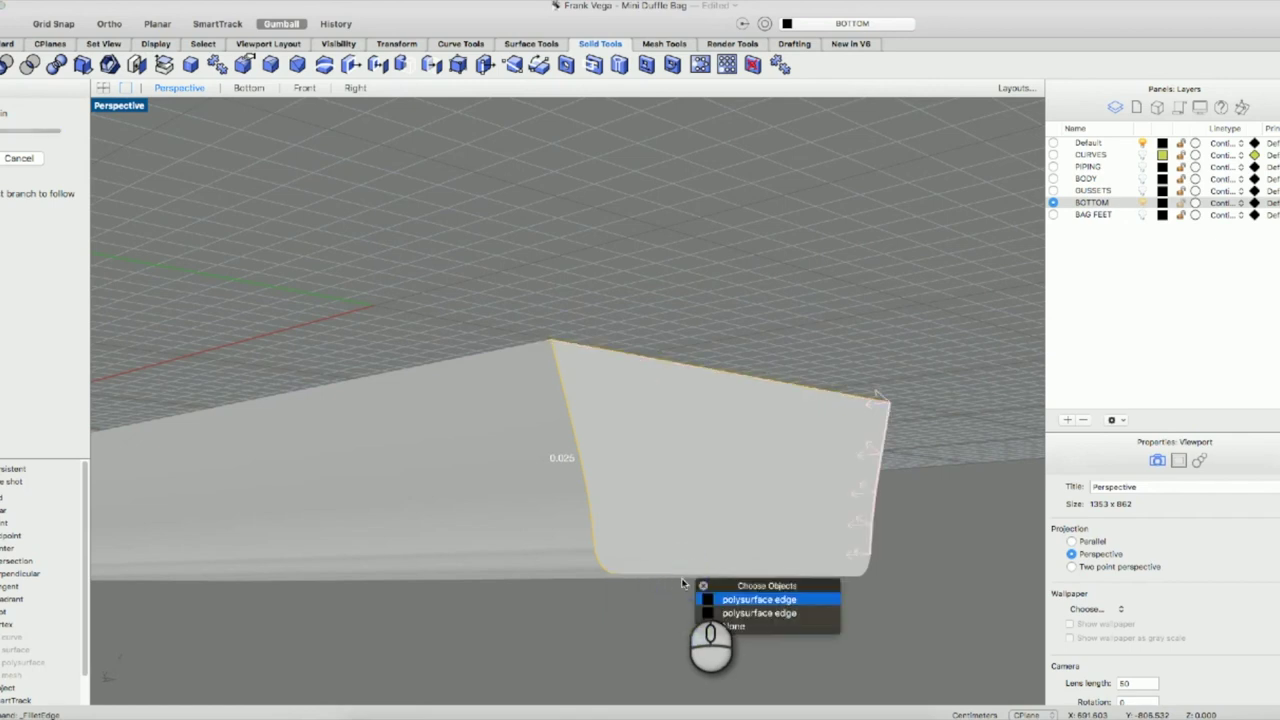
{"action": "left_click", "coordinate": [752, 597]}
{"action": "right_click_drag", "start_coordinate": [751, 591], "coordinate": [788, 623]}
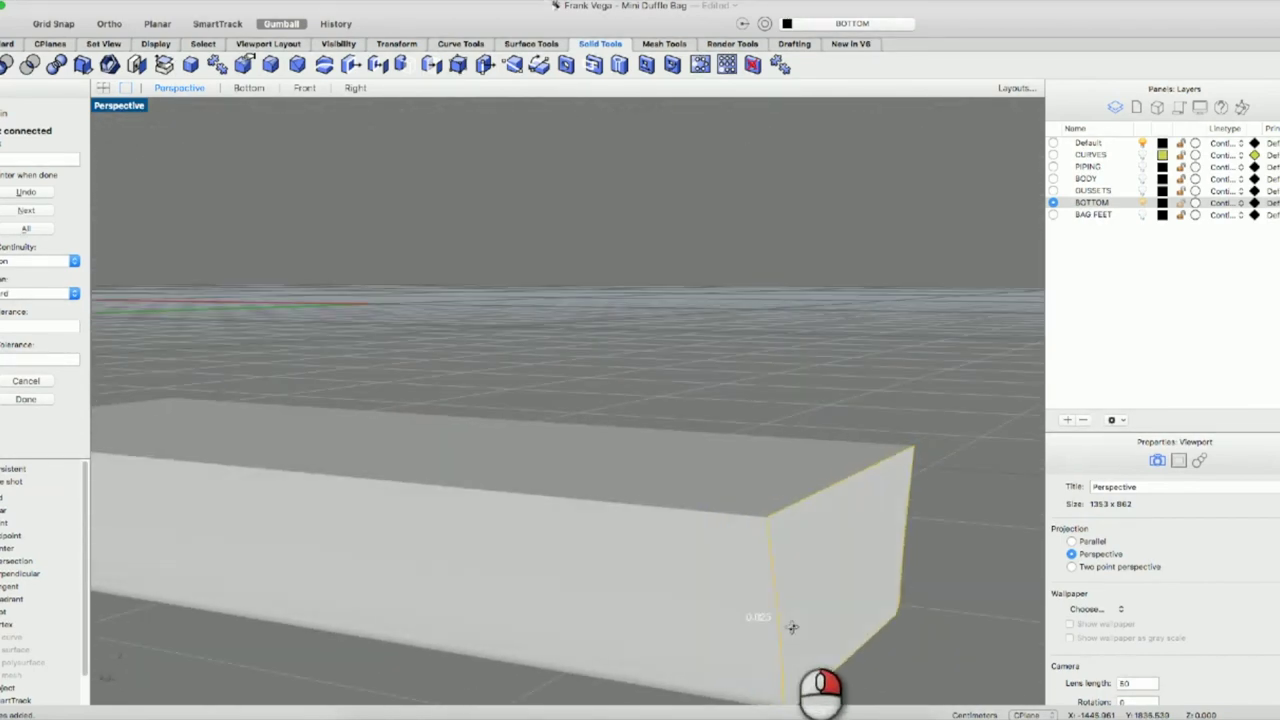
{"action": "left_click_drag", "start_coordinate": [792, 627], "coordinate": [800, 628]}
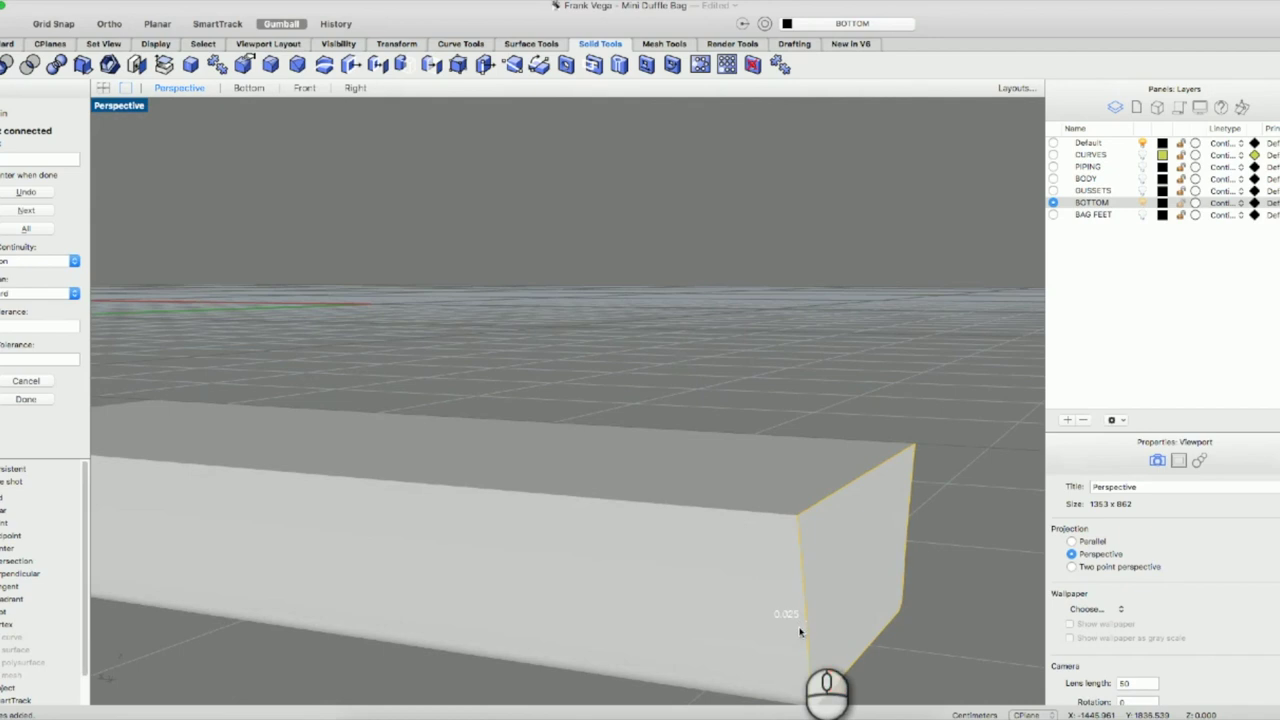
{"action": "key", "text": "Return"}
Fillet the bottom solid's top rim and both end-face perimeters with a radius of 0.025.
{"action": "scroll", "coordinate": [800, 630], "scroll_direction": "down", "scroll_amount": 3}
{"action": "right_click", "coordinate": [800, 630]}
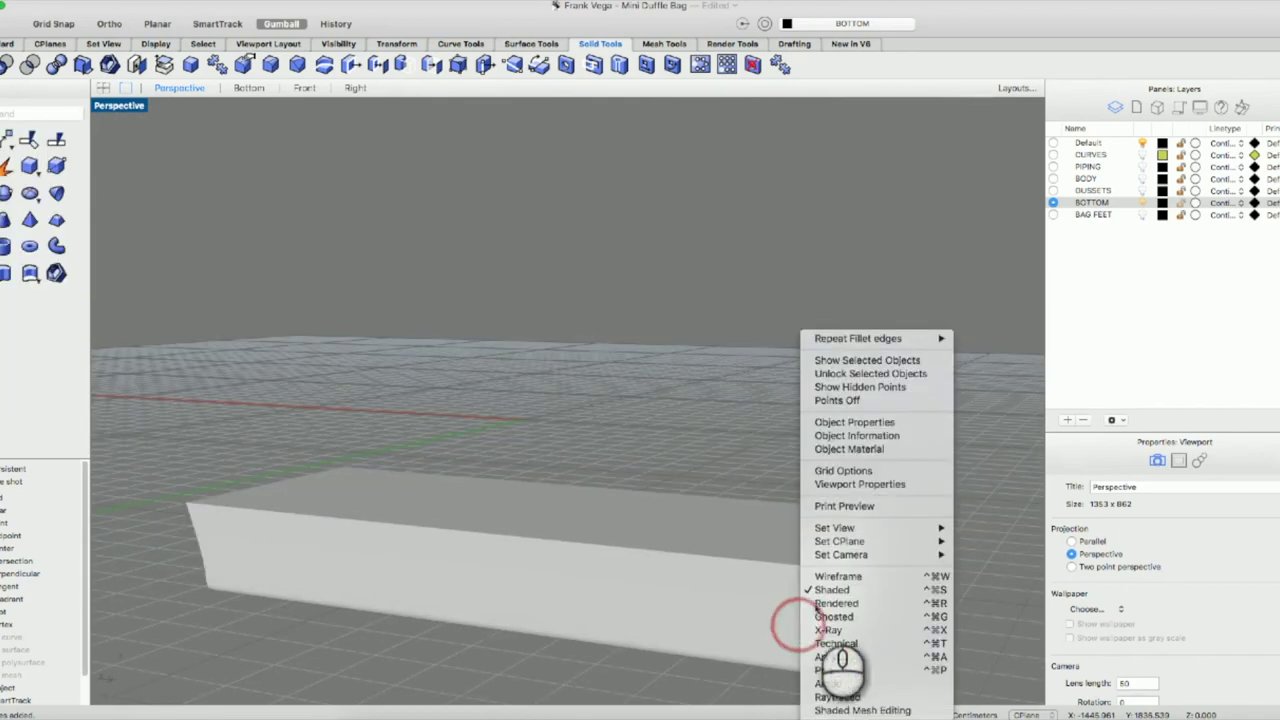
{"action": "left_click", "coordinate": [870, 338]}
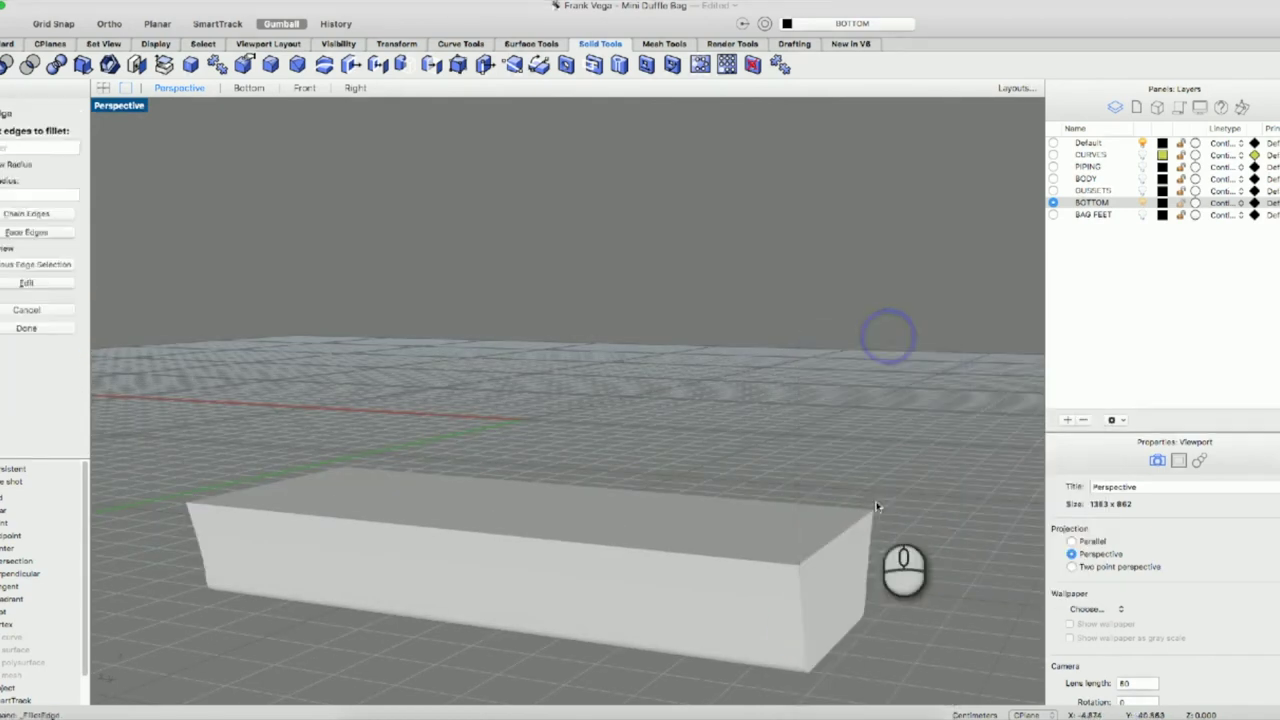
{"action": "left_click", "coordinate": [778, 558]}
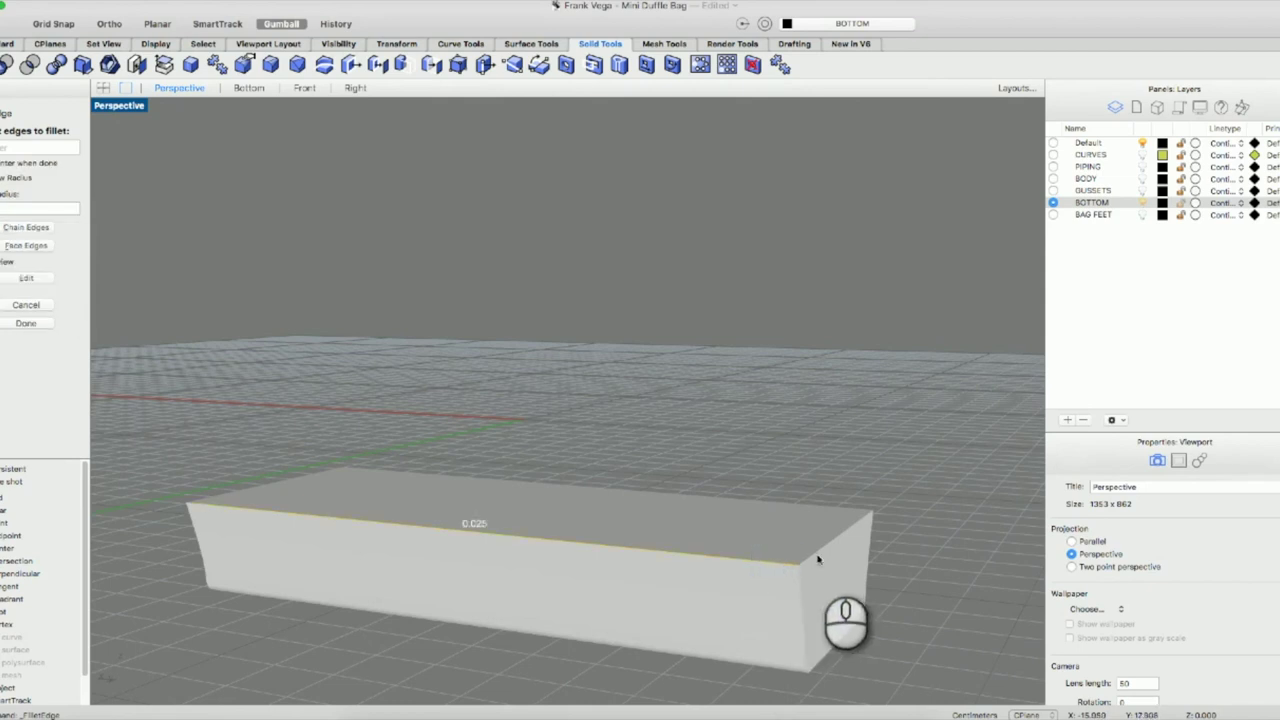
{"action": "left_click", "coordinate": [816, 558]}
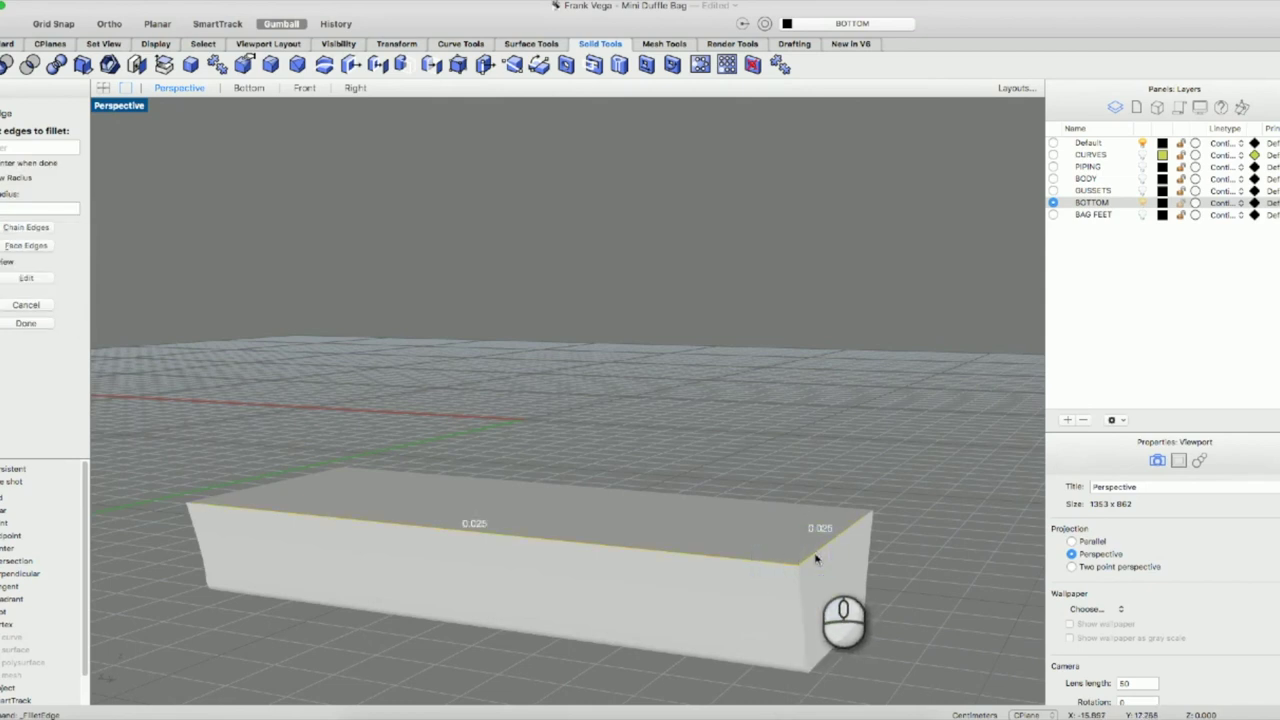
{"action": "left_click", "coordinate": [823, 509]}
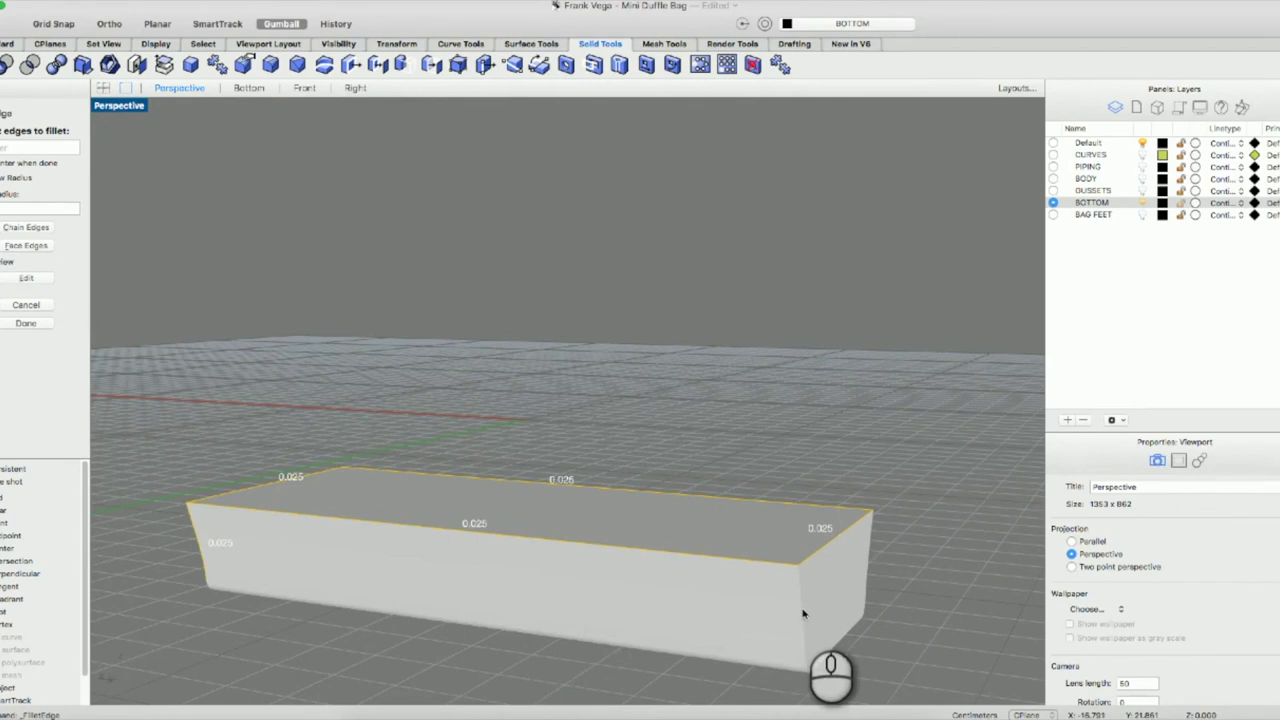
{"action": "left_click", "coordinate": [145, 428]}
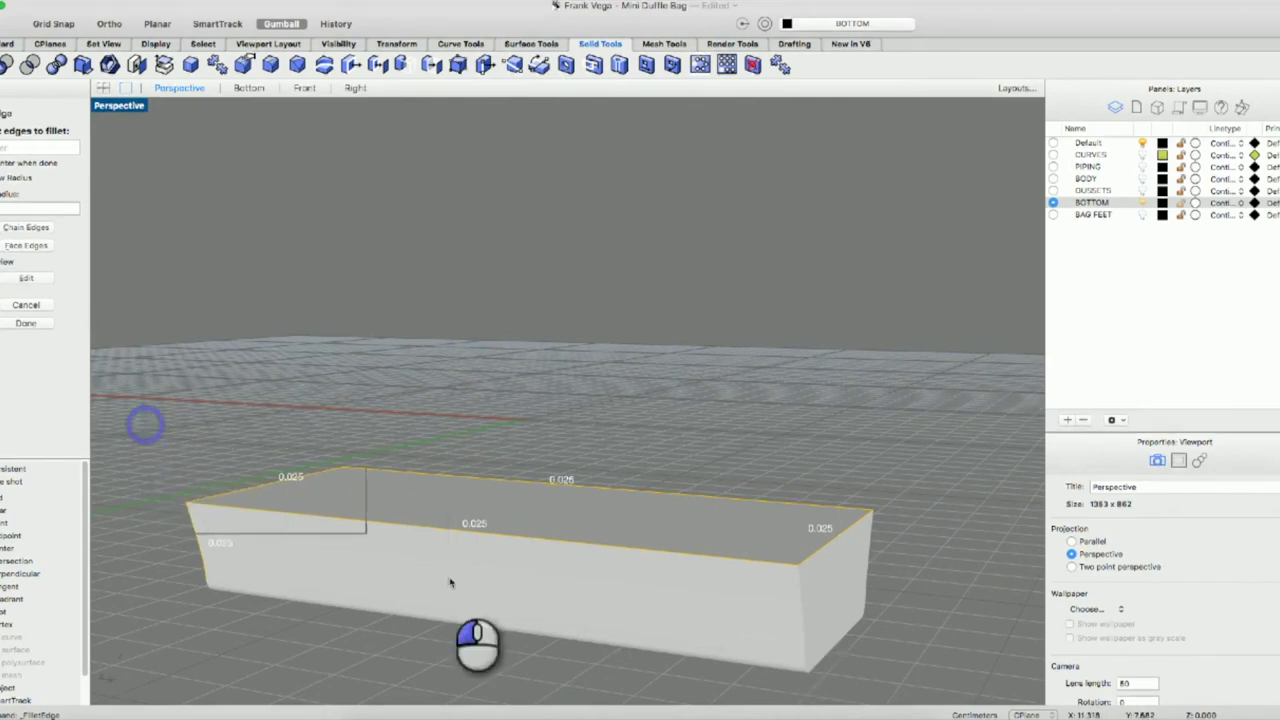
{"action": "right_click_drag", "start_coordinate": [967, 698], "coordinate": [968, 676]}
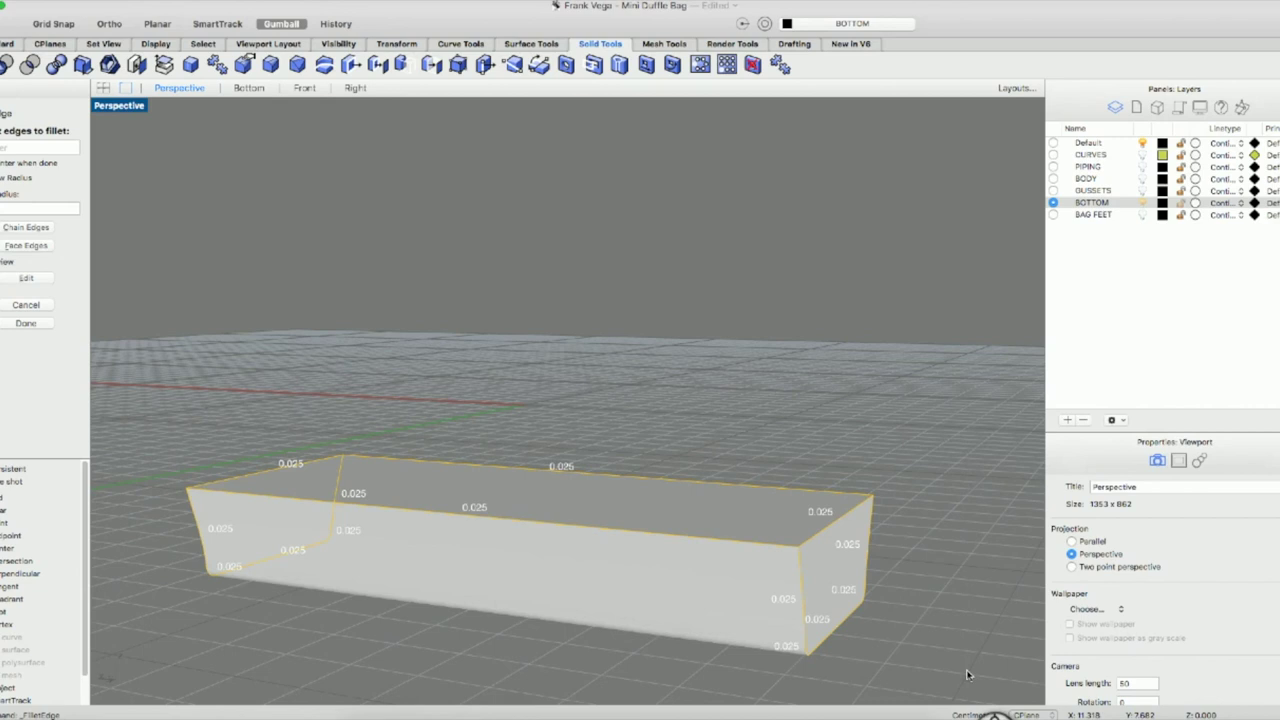
{"action": "key", "text": "Return"}
{"action": "key", "text": "Return"}
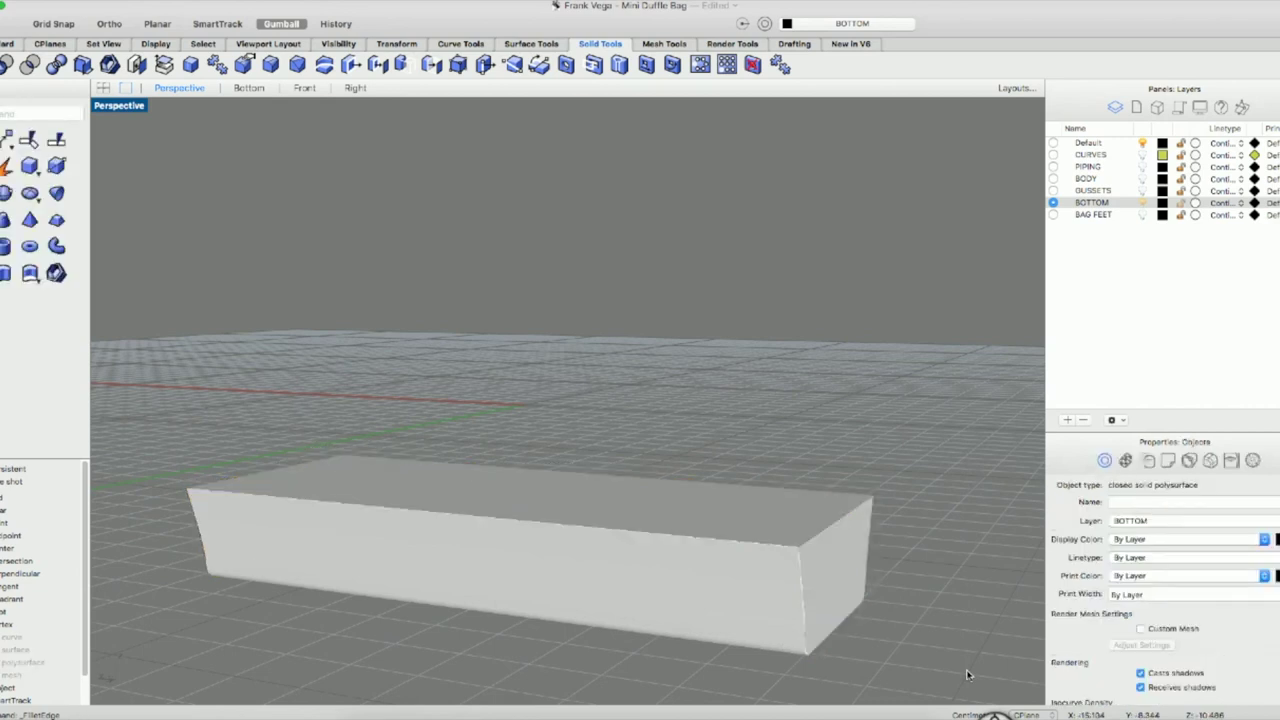
{"action": "mouse_move", "coordinate": [849, 623]}
{"action": "right_mouse_down"}
{"action": "mouse_move", "coordinate": [750, 634]}
{"action": "mouse_move", "coordinate": [838, 630]}
{"action": "right_mouse_up"}
{"action": "scroll", "coordinate": [840, 627], "scroll_direction": "up", "scroll_amount": 3}
{"action": "scroll", "coordinate": [840, 627], "scroll_direction": "up", "scroll_amount": 3}
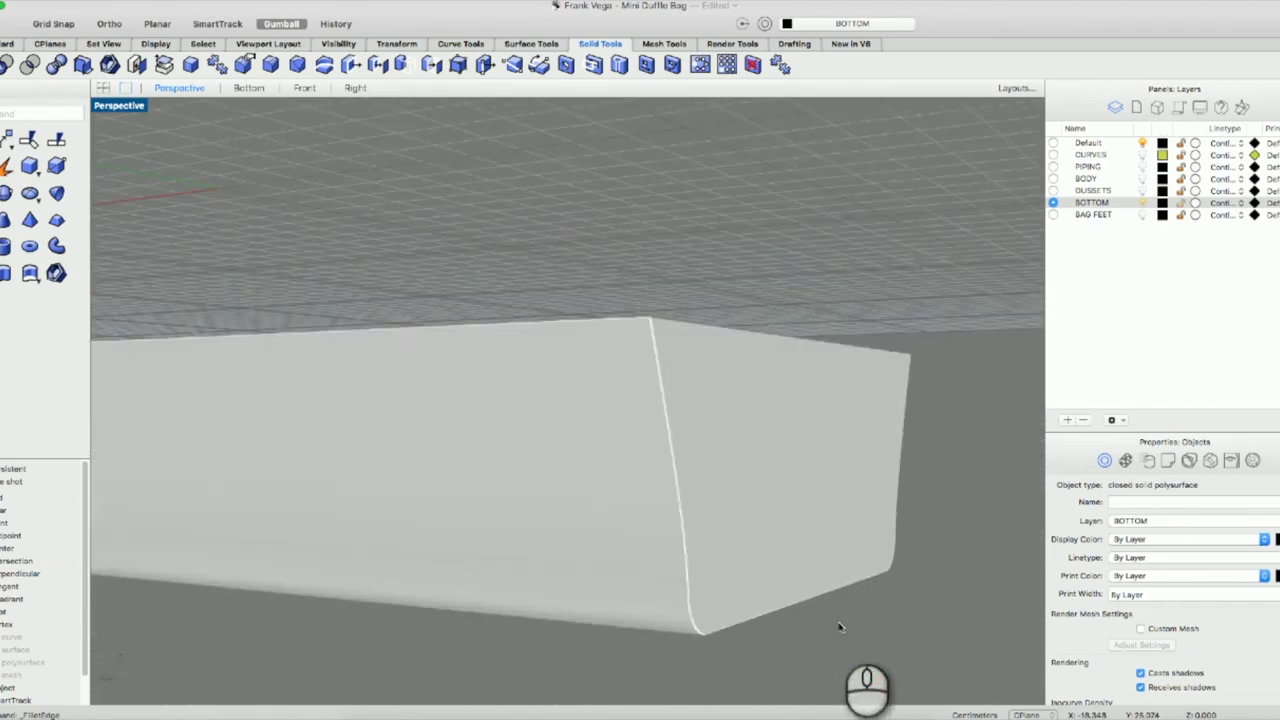
Try to fillet all edges of the bottom solid at once with a radius of 0.025.
{"action": "scroll", "coordinate": [840, 627], "scroll_direction": "down", "scroll_amount": 3}
{"action": "right_click_drag", "start_coordinate": [800, 495], "coordinate": [772, 489]}
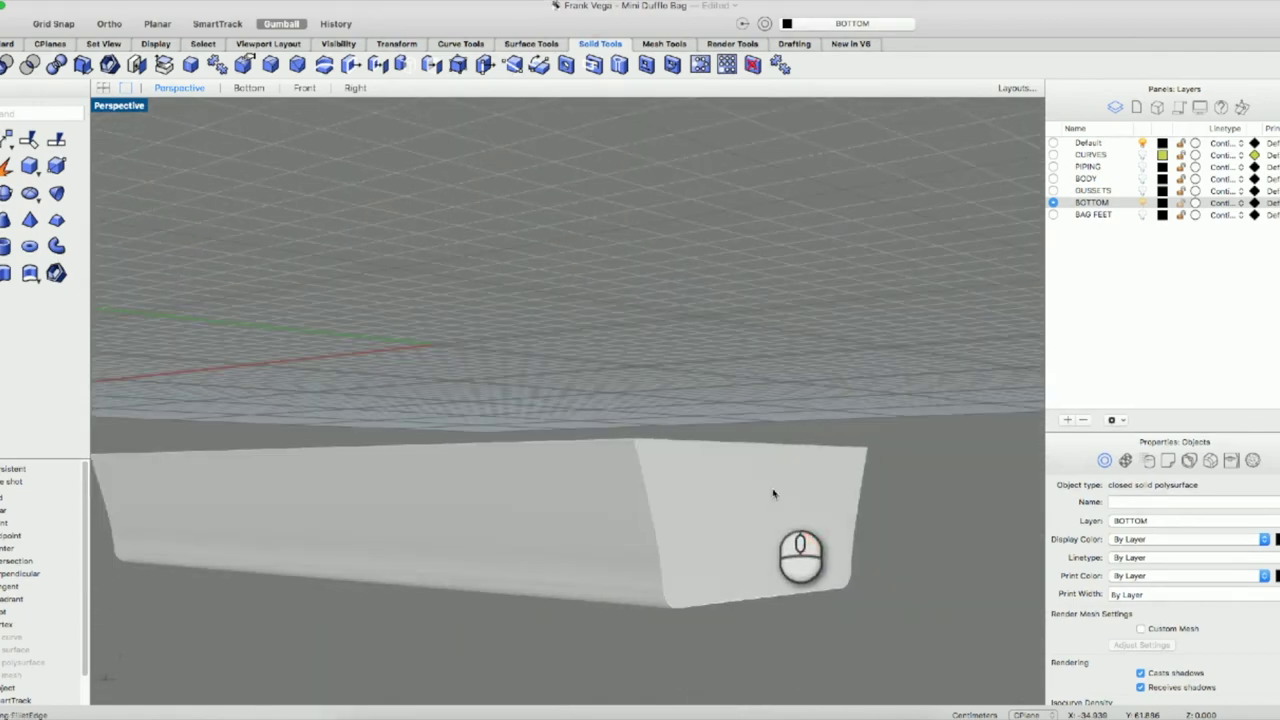
{"action": "right_click", "coordinate": [708, 487]}
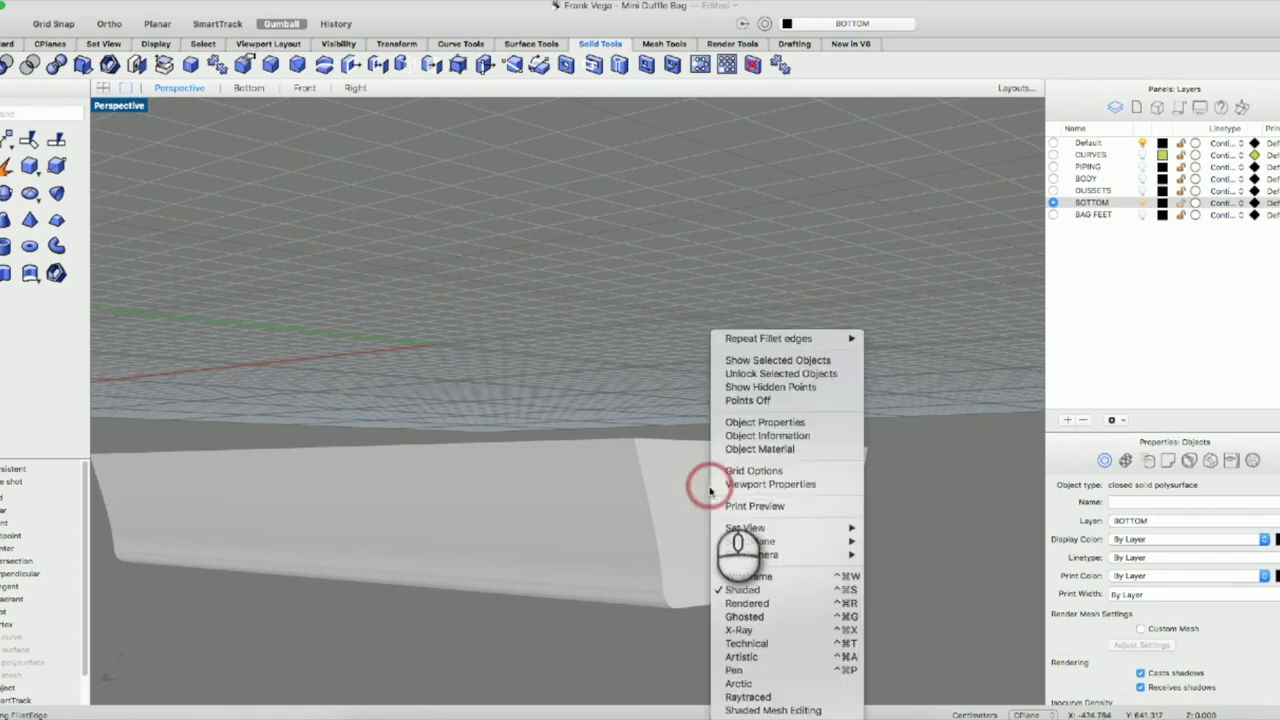
{"action": "left_click", "coordinate": [788, 339]}
{"action": "right_click_drag", "start_coordinate": [795, 373], "coordinate": [718, 400]}
{"action": "left_click_drag", "start_coordinate": [261, 347], "coordinate": [937, 606]}
{"action": "right_click_drag", "start_coordinate": [760, 500], "coordinate": [774, 457]}
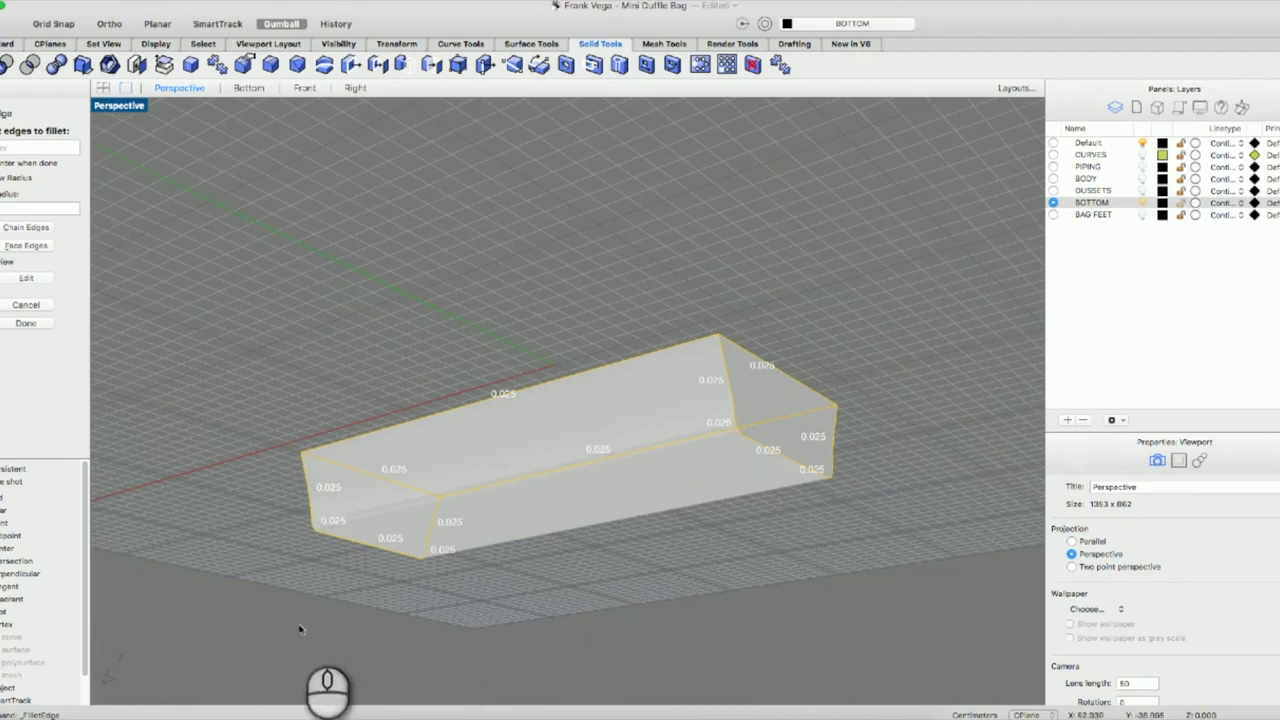
{"action": "scroll", "coordinate": [351, 538], "scroll_direction": "up", "scroll_amount": 6}
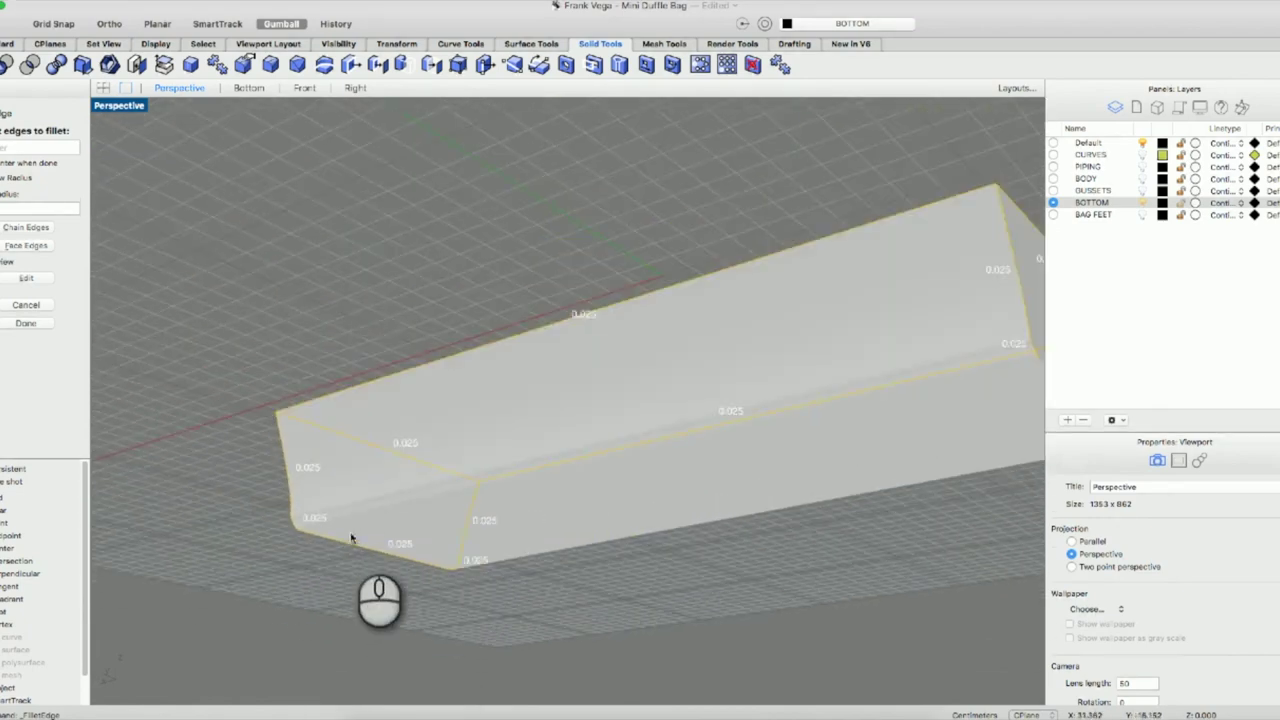
{"action": "scroll", "coordinate": [351, 538], "scroll_direction": "down", "scroll_amount": 6}
{"action": "right_click_drag", "start_coordinate": [571, 415], "coordinate": [563, 528]}
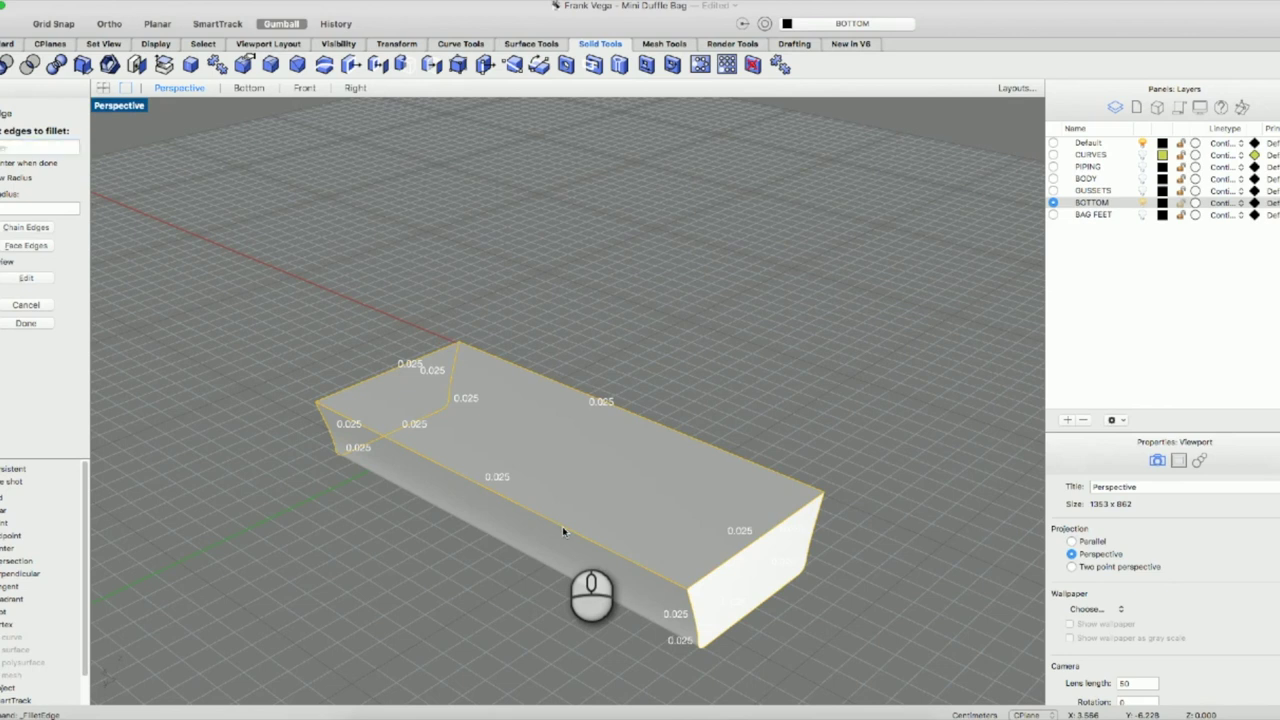
{"action": "key", "text": "Return"}
{"action": "key", "text": "Return"}
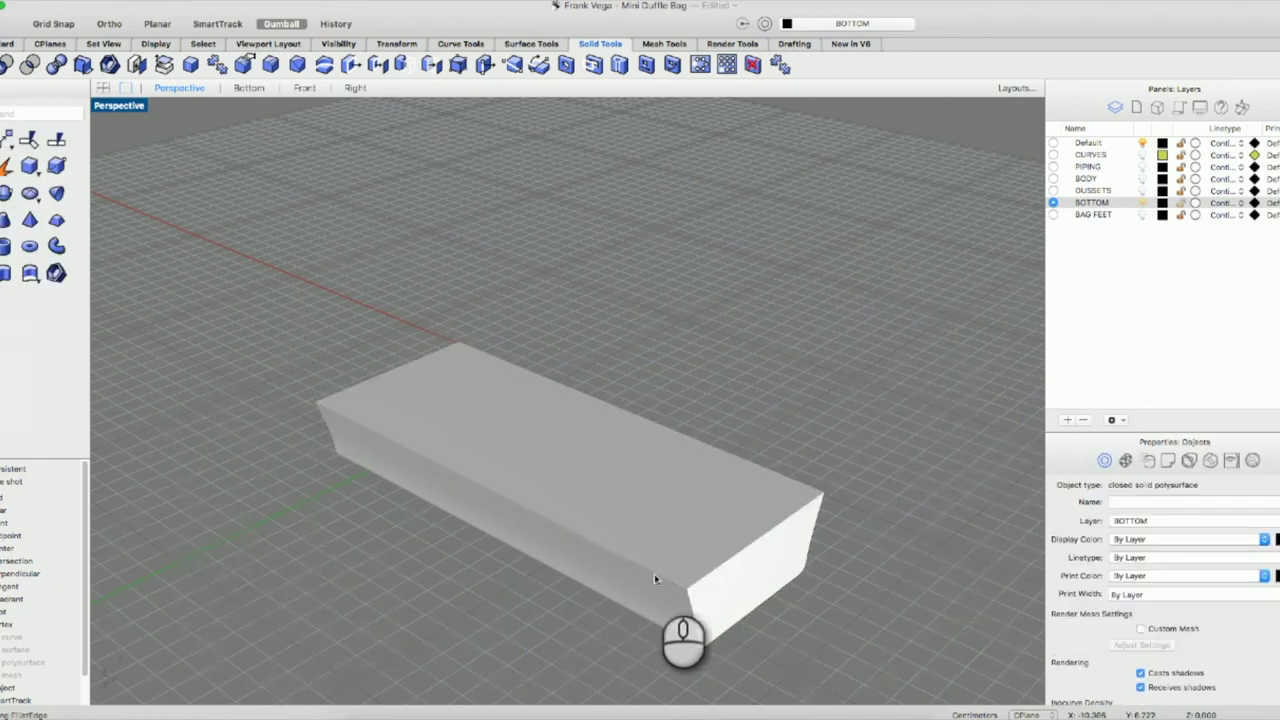
Start an edge fillet with radius 0.5, selecting the bottom solid's four top-rim edges and the perimeter of one end face.
{"action": "right_click", "coordinate": [477, 483]}
{"action": "left_click", "coordinate": [565, 338]}
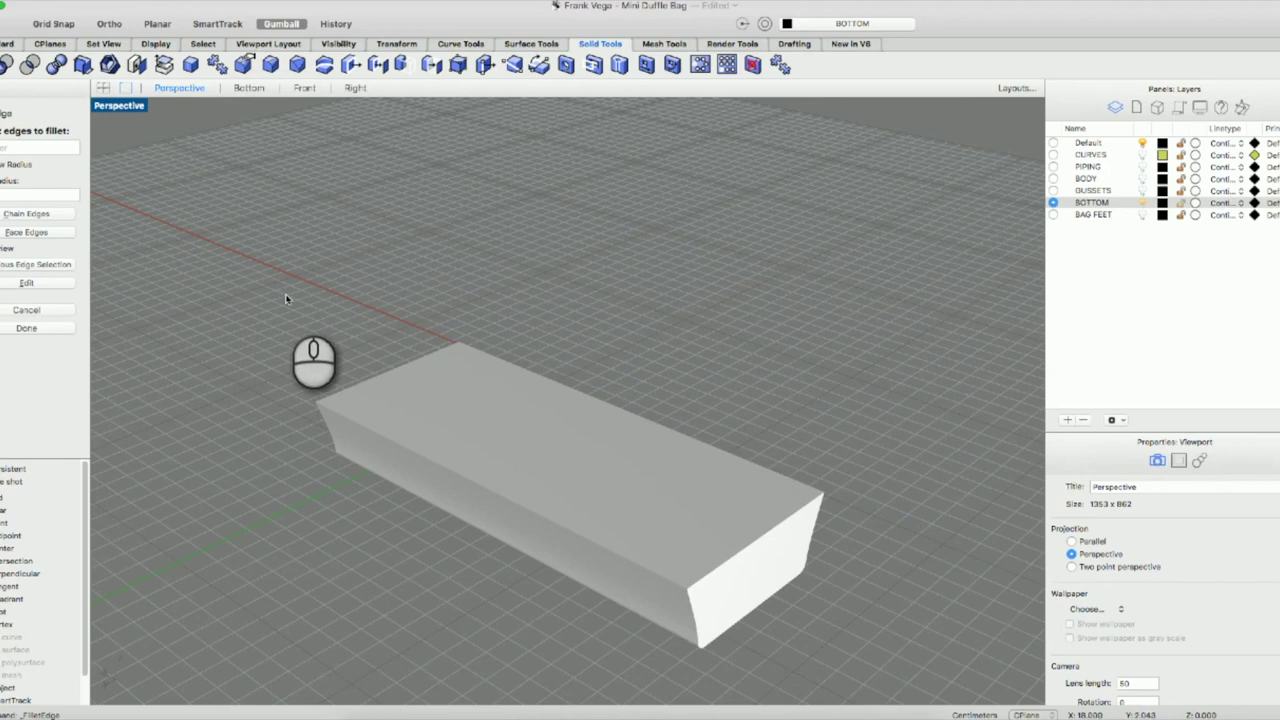
{"action": "left_click", "coordinate": [349, 389]}
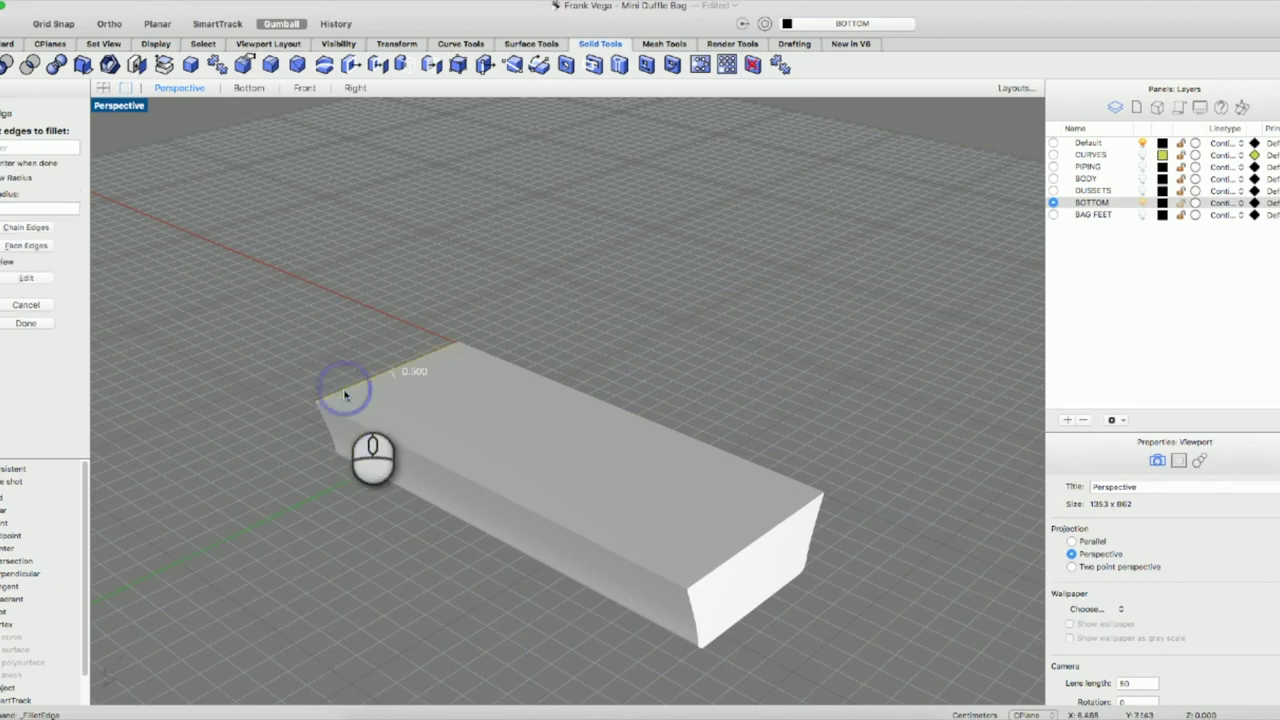
{"action": "left_click", "coordinate": [364, 425]}
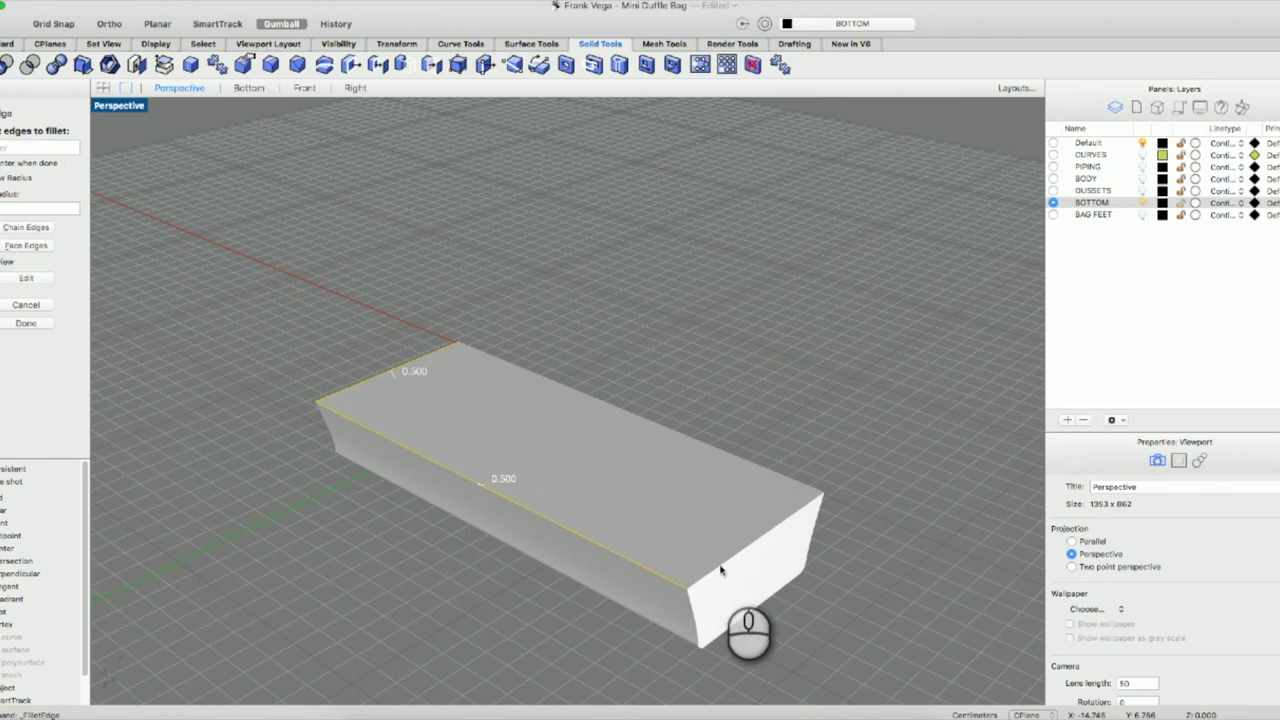
{"action": "left_click", "coordinate": [769, 470]}
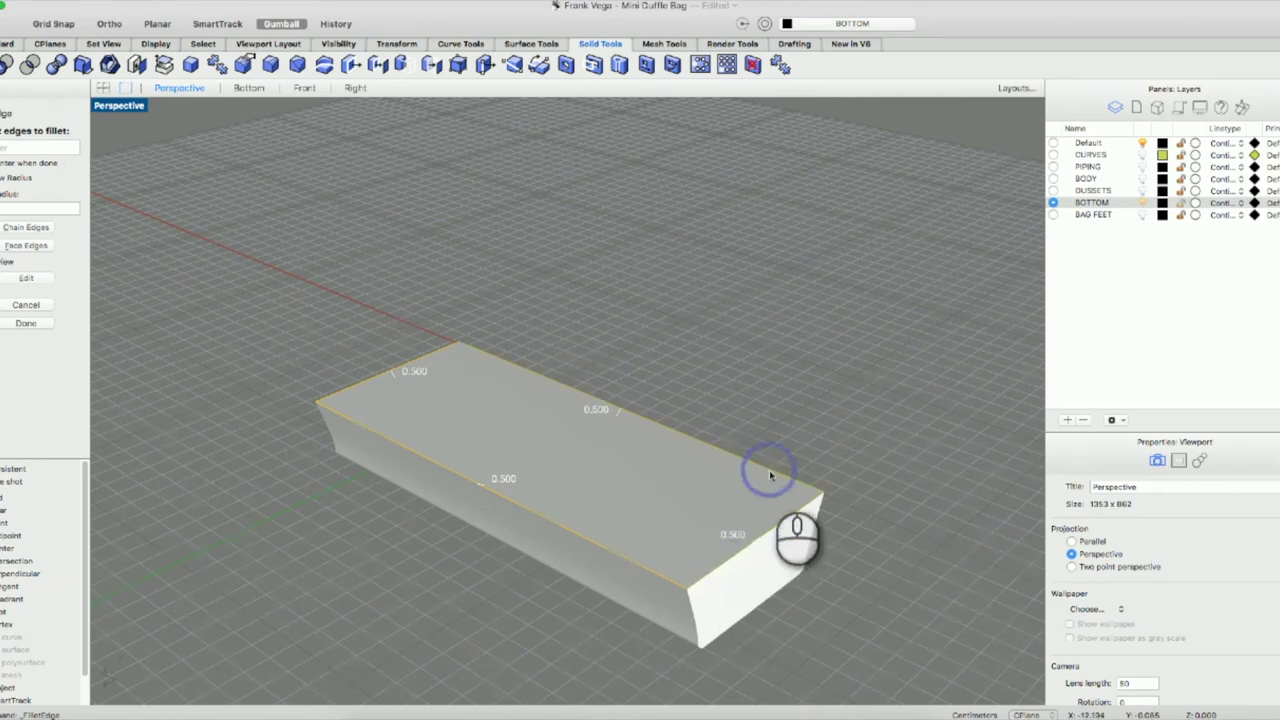
{"action": "left_click", "coordinate": [692, 612]}
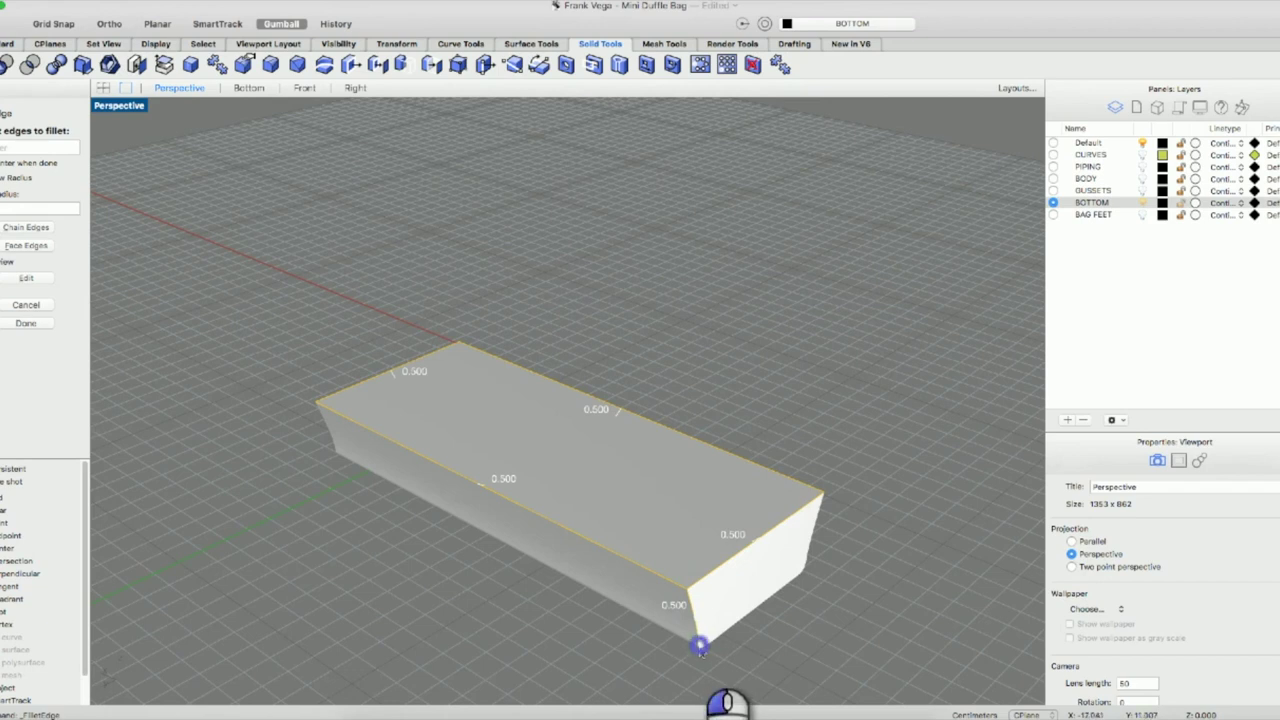
{"action": "left_click", "coordinate": [700, 647]}
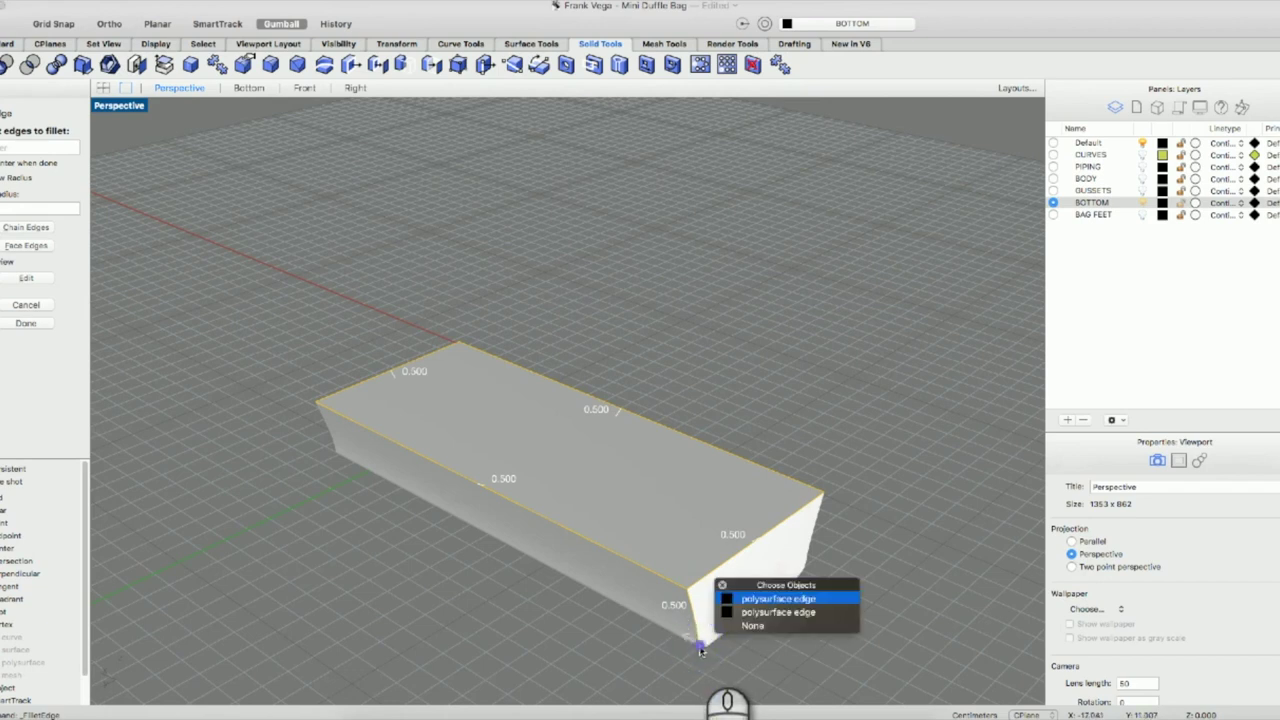
{"action": "left_click", "coordinate": [759, 612]}
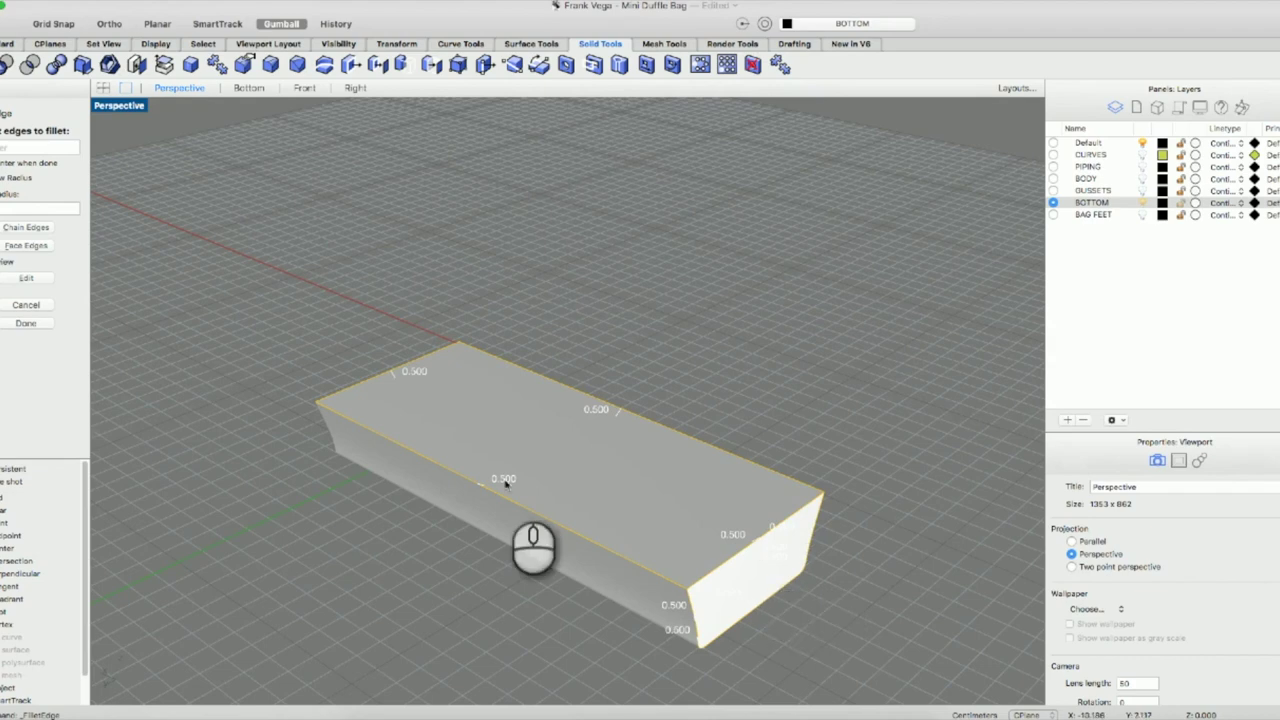
Add the opposite end face's side, corner and lower edges to the selection and try to apply the 0.5 fillet.
{"action": "left_click", "coordinate": [330, 435]}
{"action": "right_click_drag", "start_coordinate": [330, 433], "coordinate": [604, 408]}
{"action": "scroll", "coordinate": [604, 408], "scroll_direction": "down", "scroll_amount": 2}
{"action": "scroll", "coordinate": [604, 413], "scroll_direction": "down", "scroll_amount": 3}
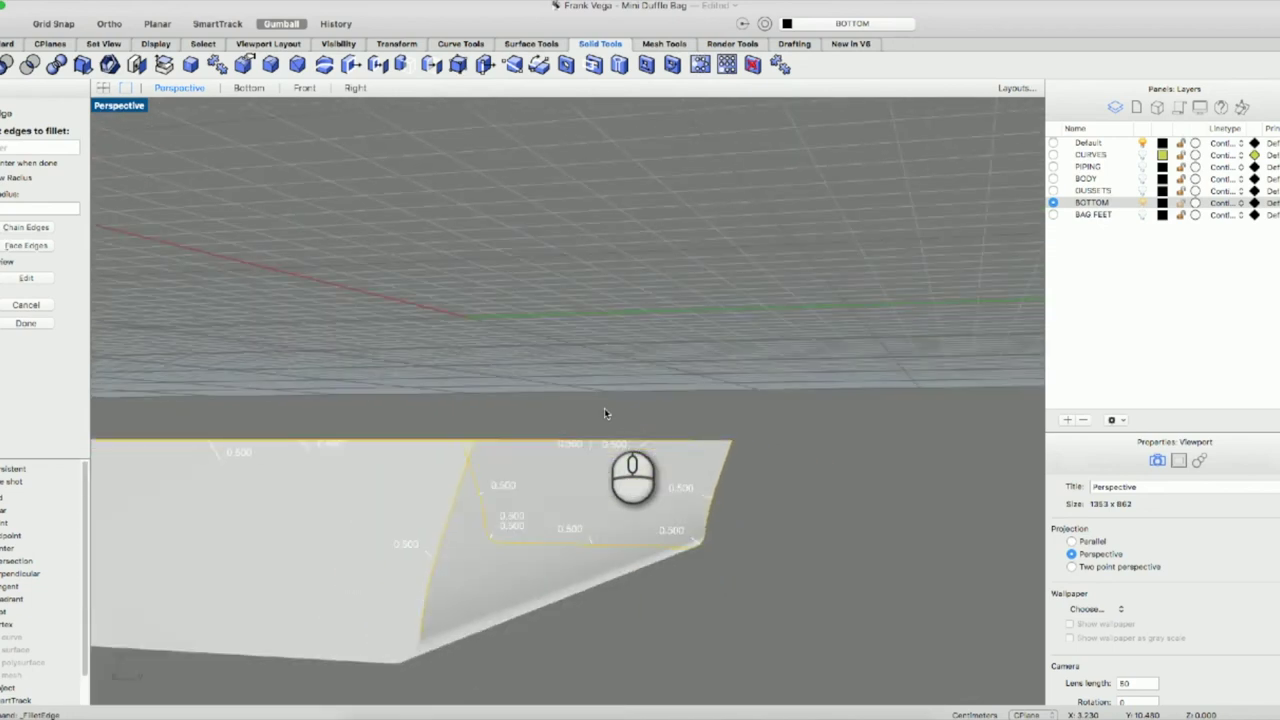
{"action": "left_click", "coordinate": [456, 597]}
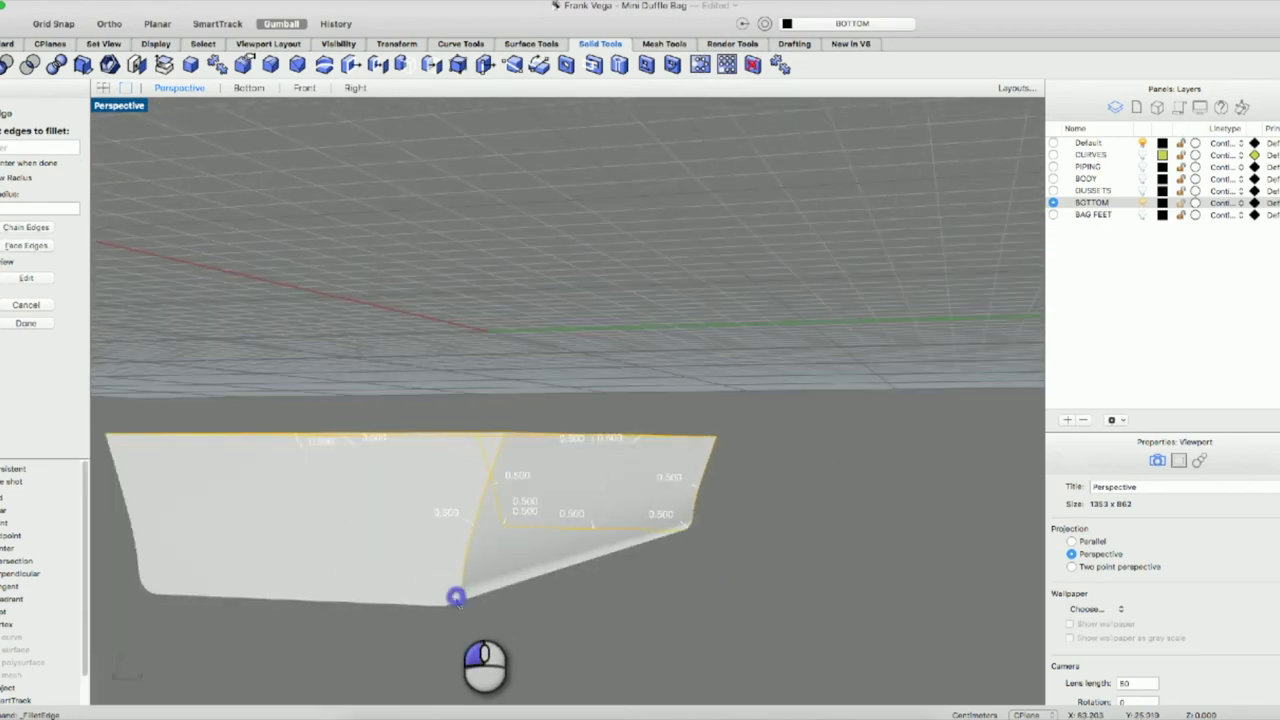
{"action": "left_click", "coordinate": [383, 604]}
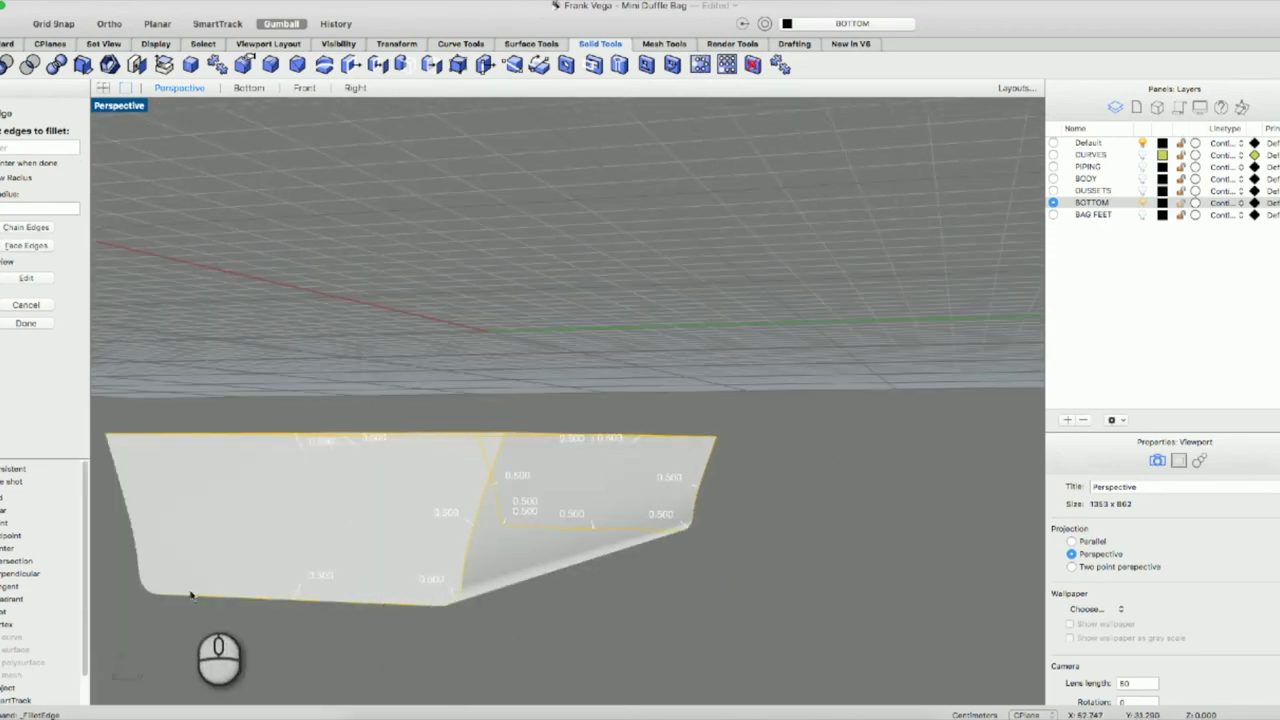
{"action": "left_click", "coordinate": [142, 592]}
{"action": "left_click", "coordinate": [127, 516]}
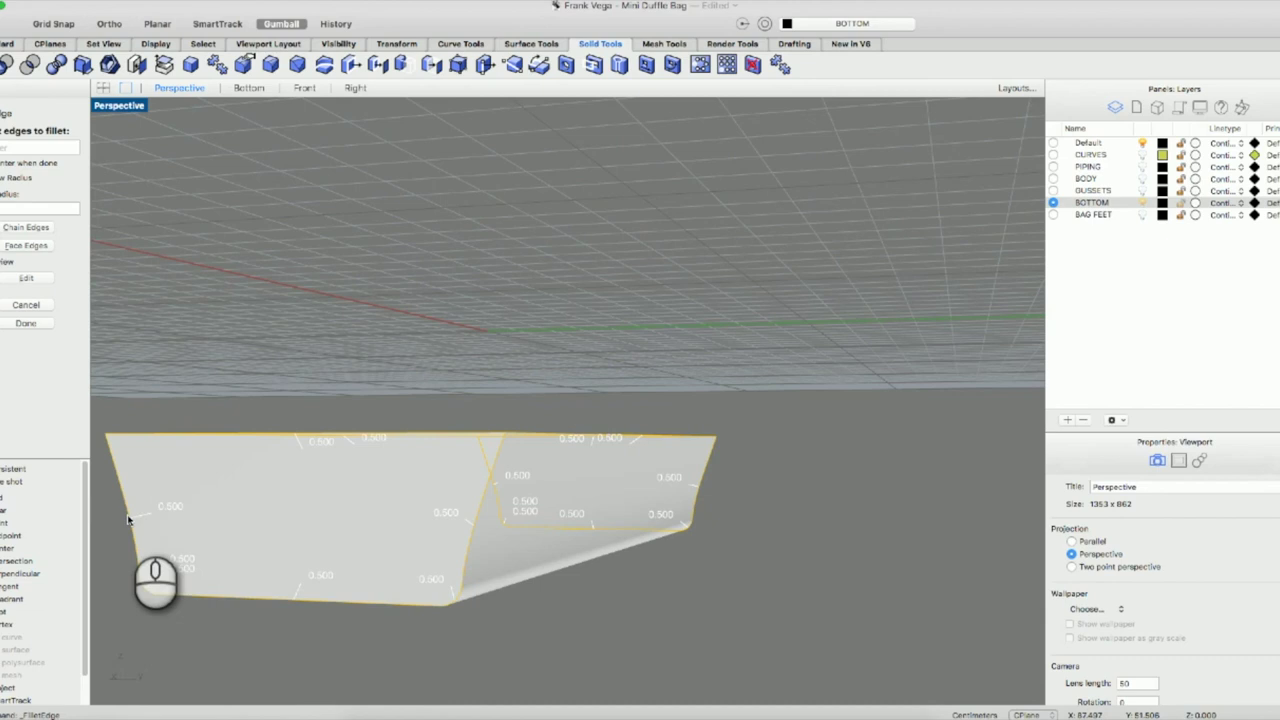
{"action": "key", "text": "Return"}
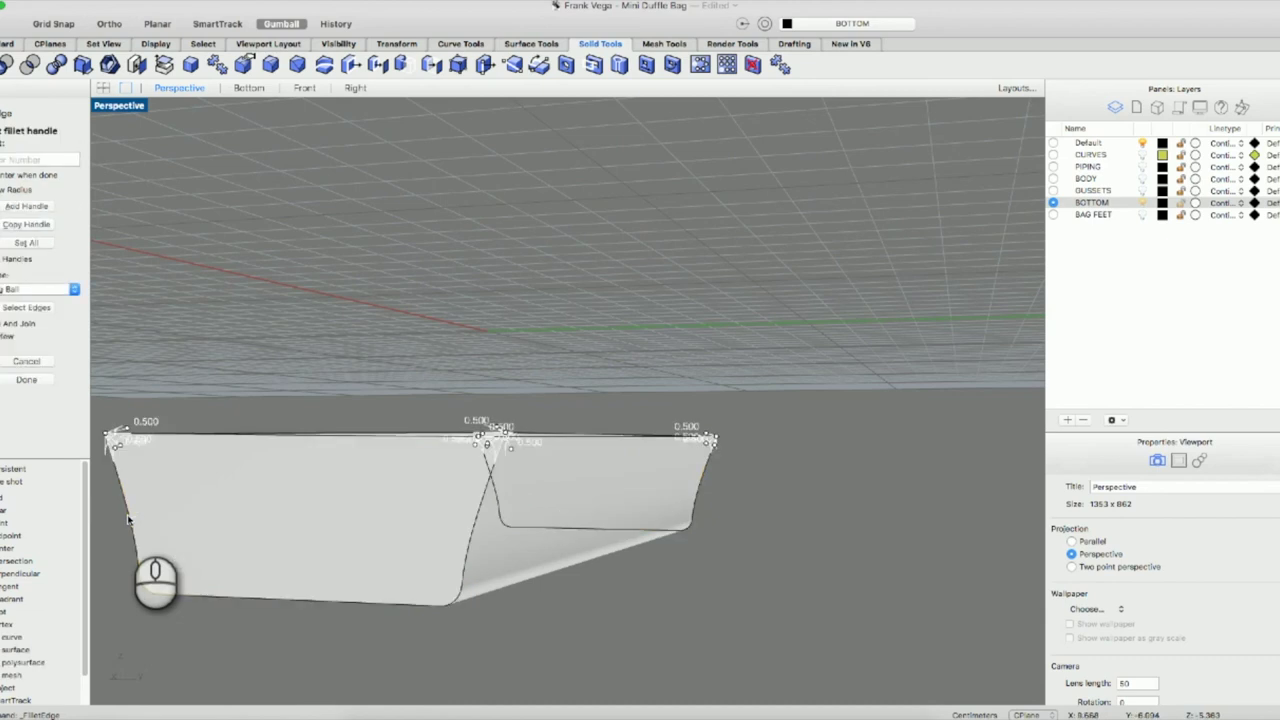
{"action": "key", "text": "Return"}
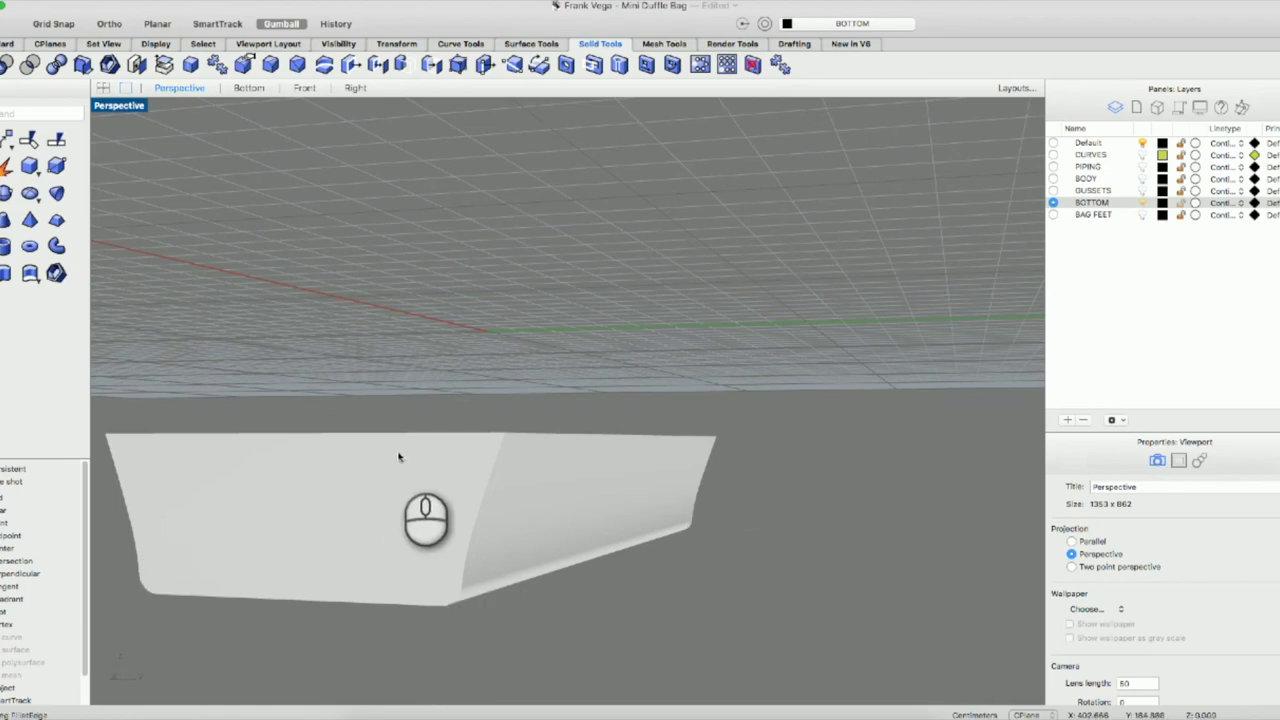
{"action": "right_click_drag", "start_coordinate": [386, 462], "coordinate": [518, 493]}
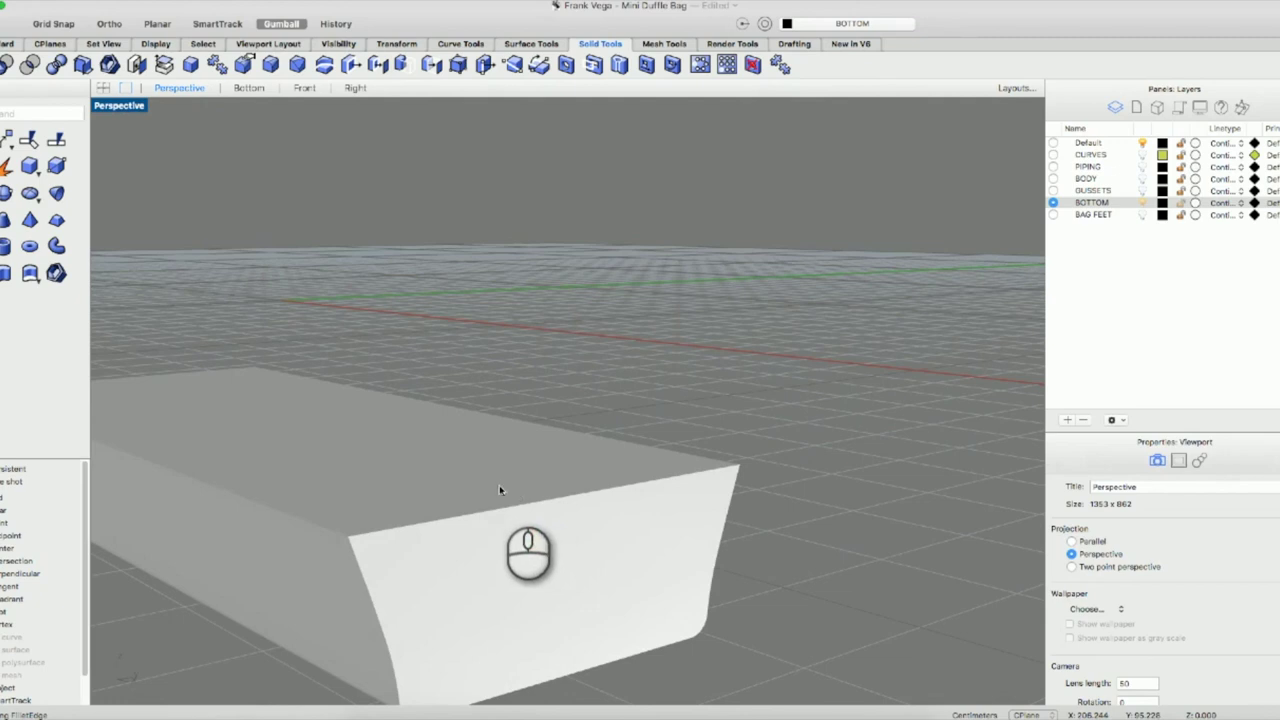
{"action": "scroll", "coordinate": [425, 505], "scroll_direction": "up", "scroll_amount": 3}
{"action": "scroll", "coordinate": [425, 505], "scroll_direction": "down", "scroll_amount": 5}
{"action": "right_click", "coordinate": [425, 505]}
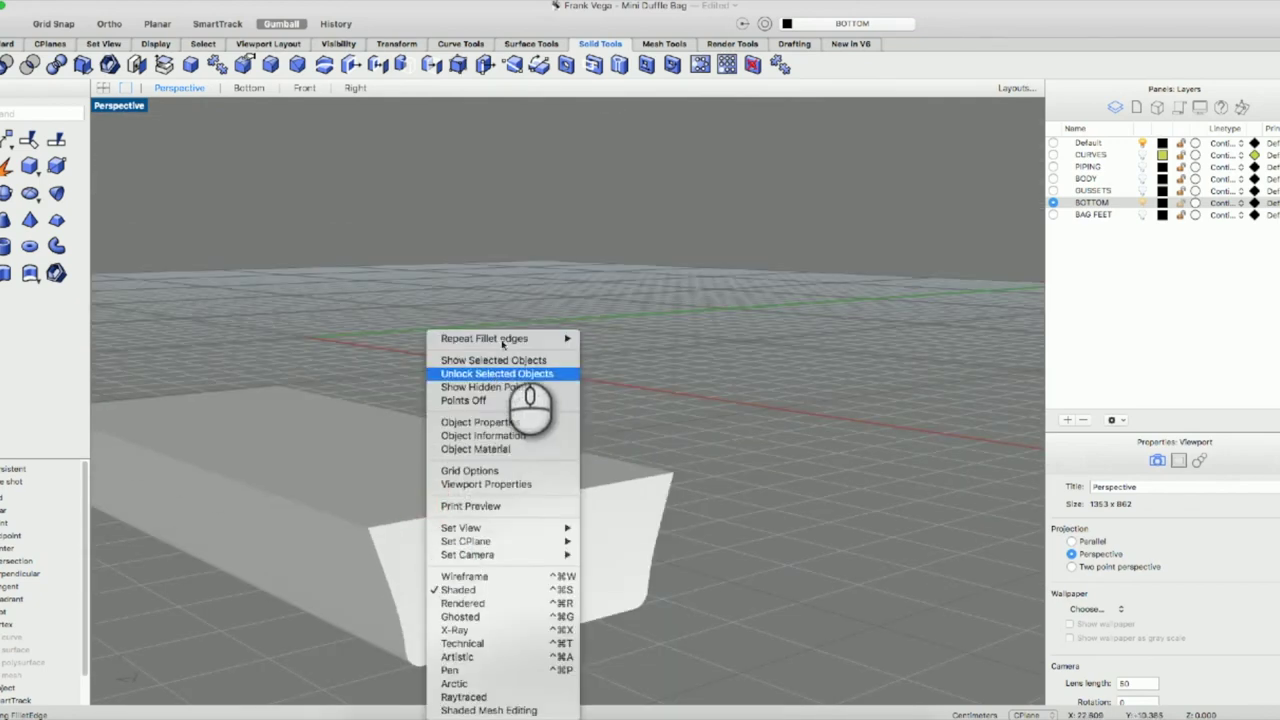
{"action": "left_click", "coordinate": [503, 340]}
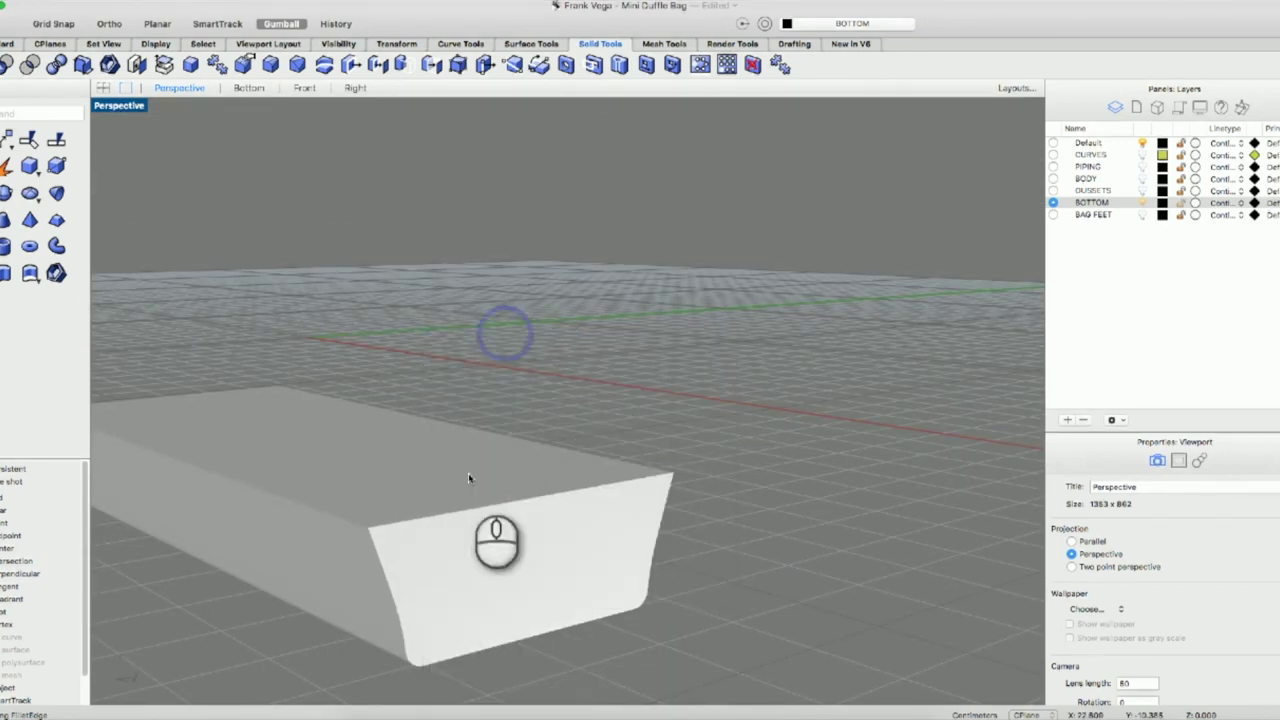
{"action": "left_click", "coordinate": [396, 608]}
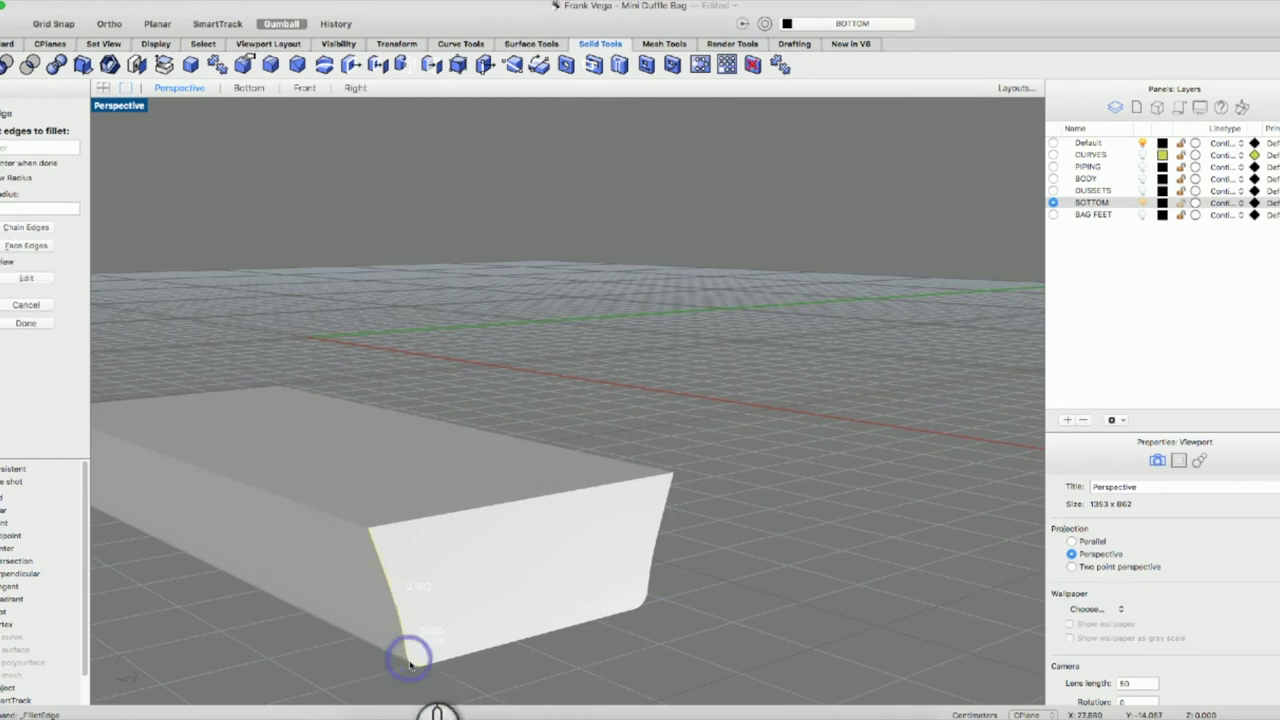
{"action": "left_click", "coordinate": [459, 658]}
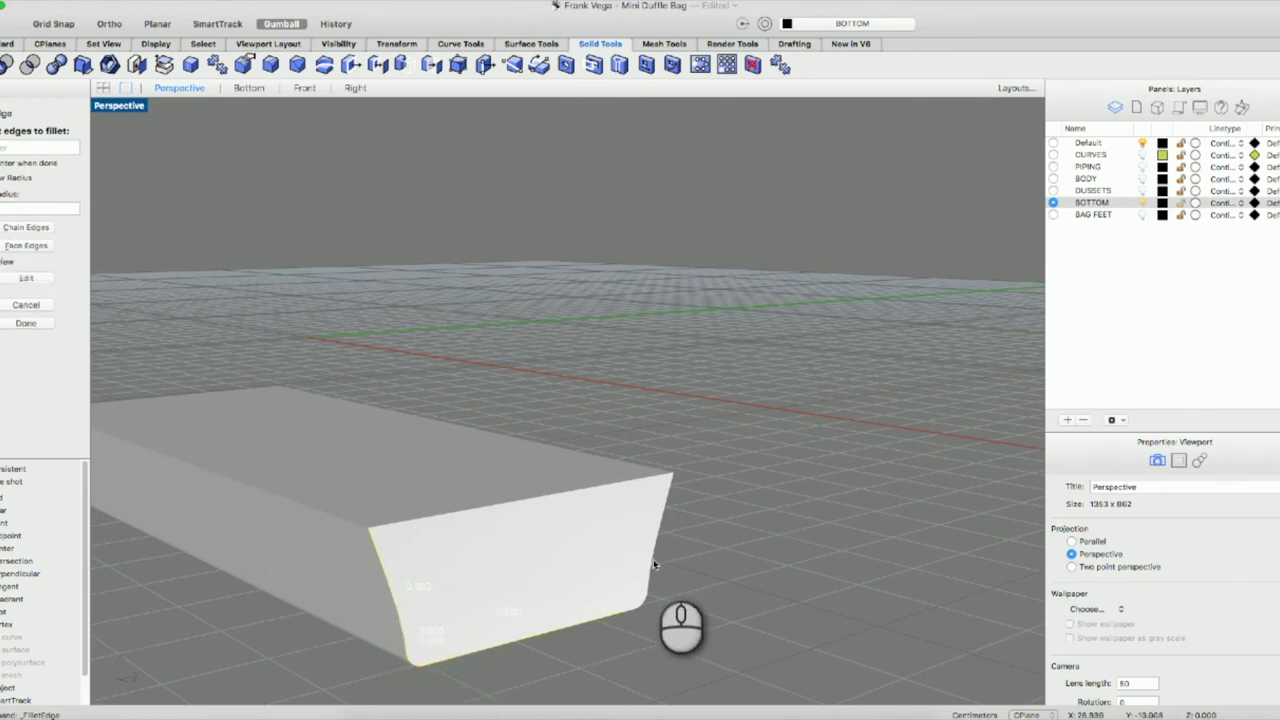
{"action": "left_click", "coordinate": [638, 598]}
{"action": "left_click", "coordinate": [652, 559]}
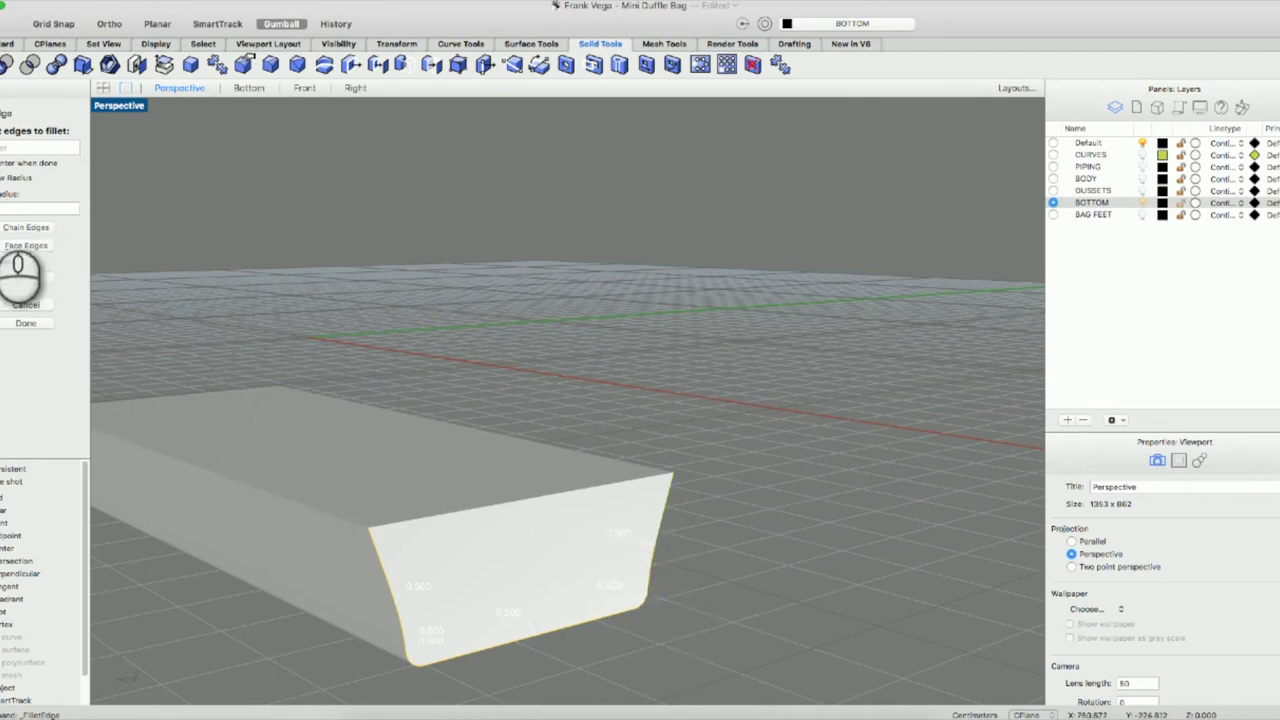
Fillet the side, corner and lower edges of one end face with a radius of 0.25, leaving out its top edge.
{"action": "left_click", "coordinate": [5, 207]}
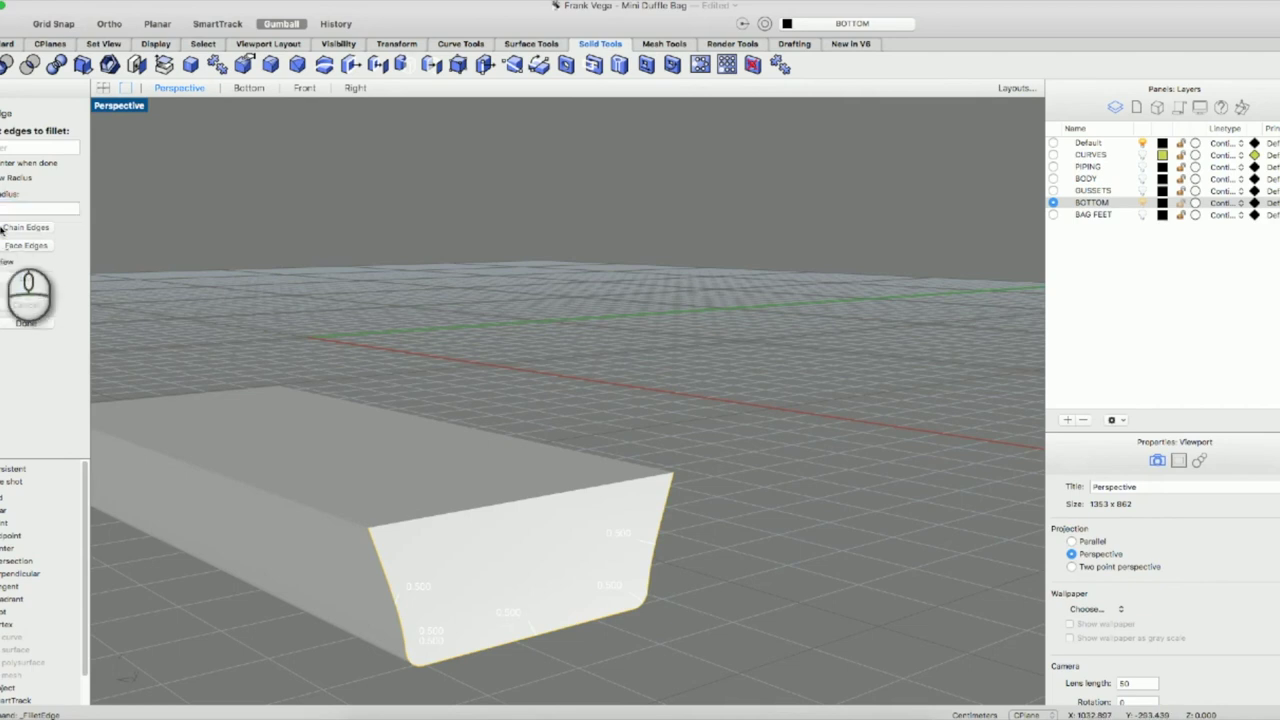
{"action": "key", "text": "Return"}
{"action": "right_click", "coordinate": [212, 422]}
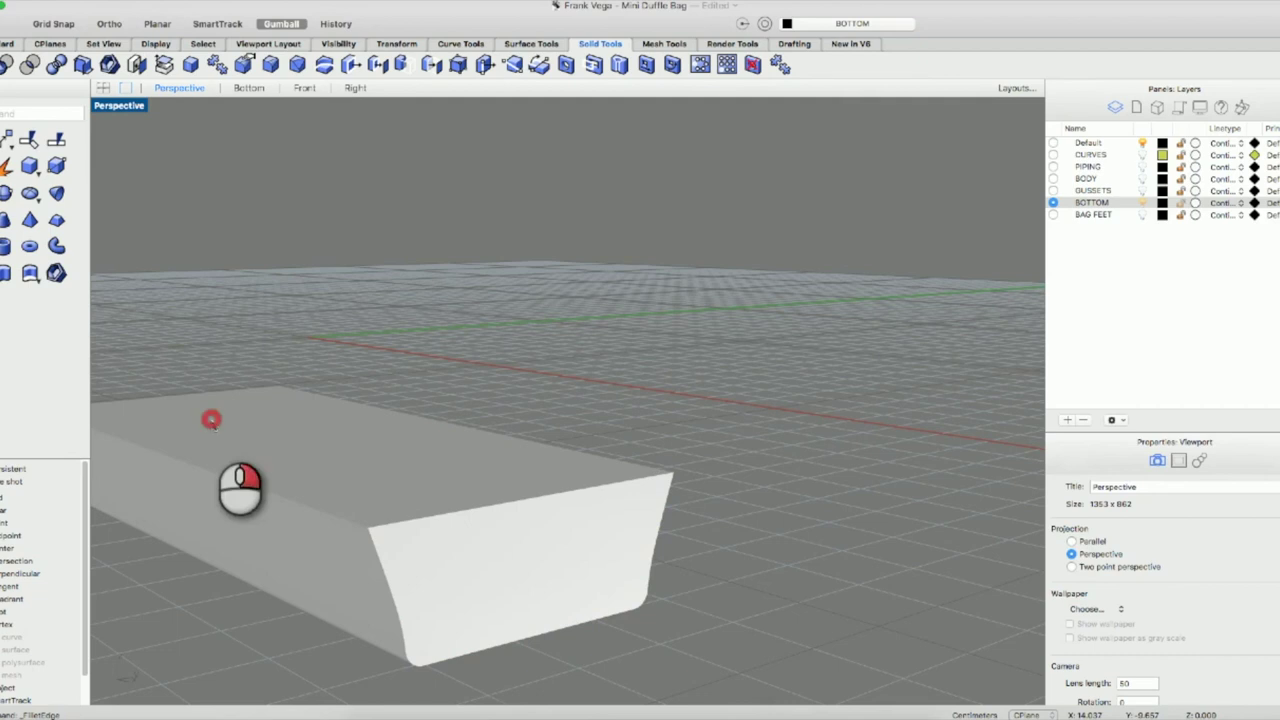
{"action": "left_click", "coordinate": [270, 338]}
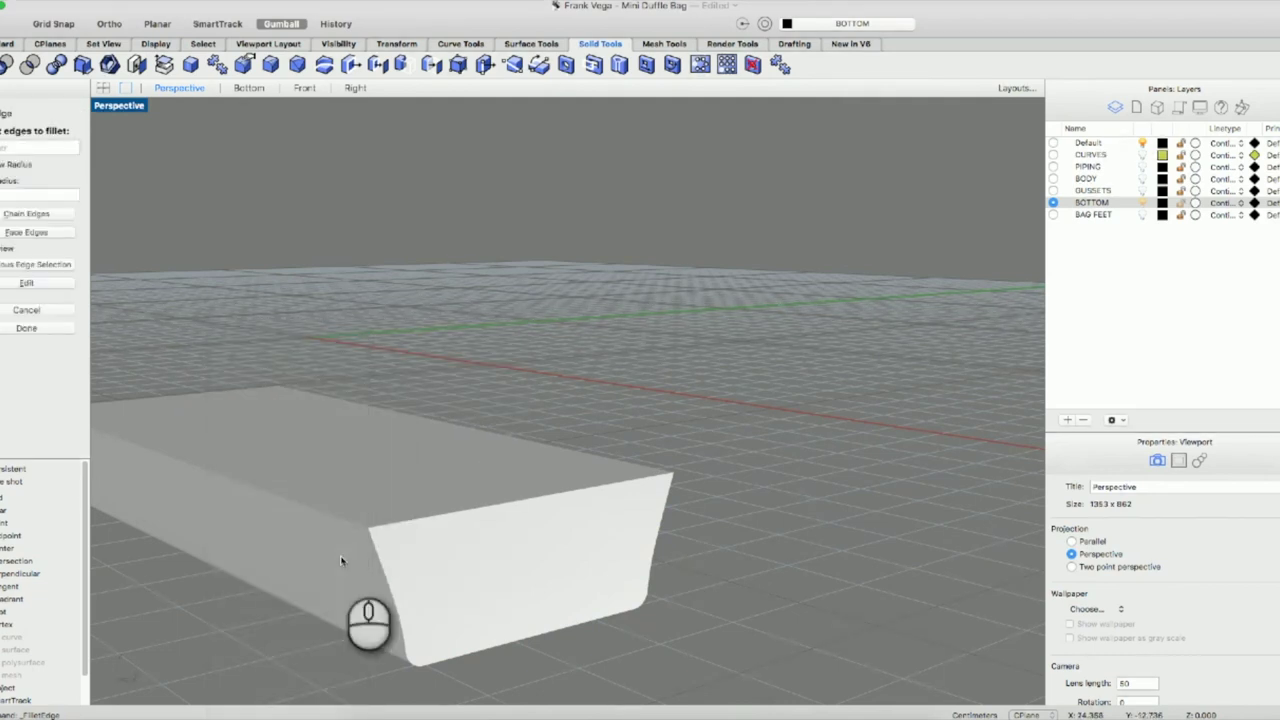
{"action": "left_click", "coordinate": [387, 586]}
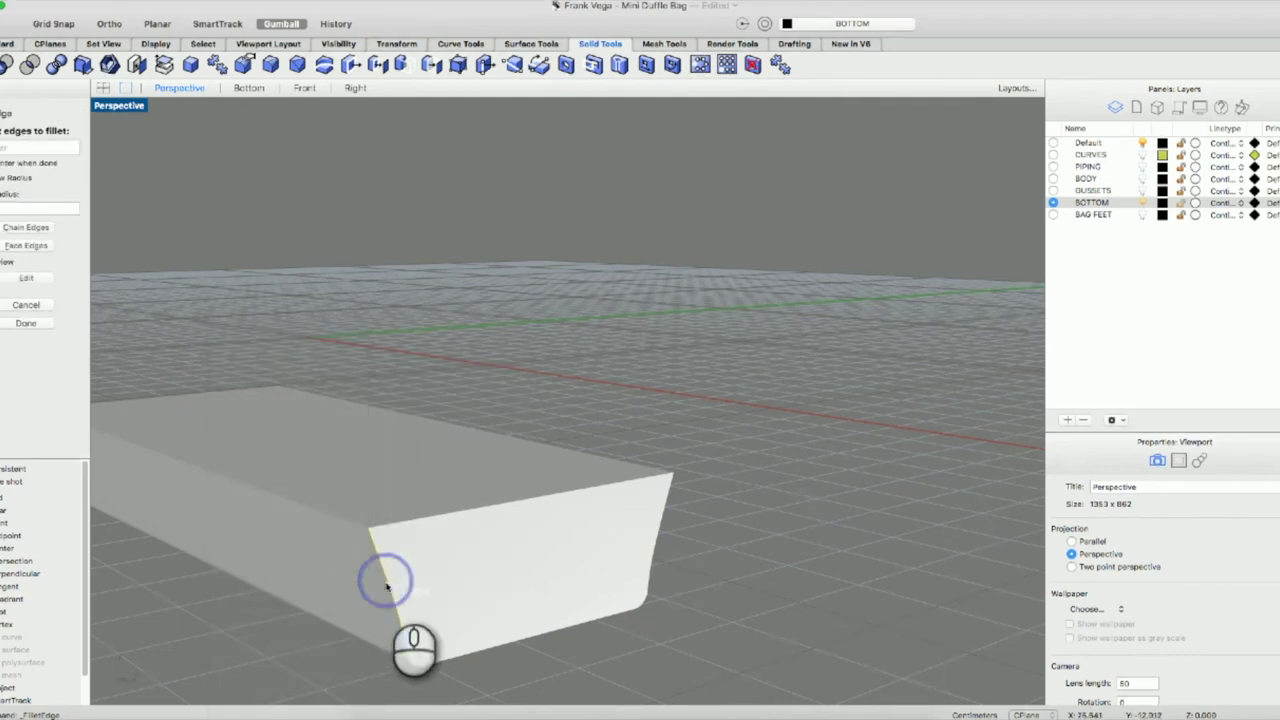
{"action": "left_click", "coordinate": [413, 665]}
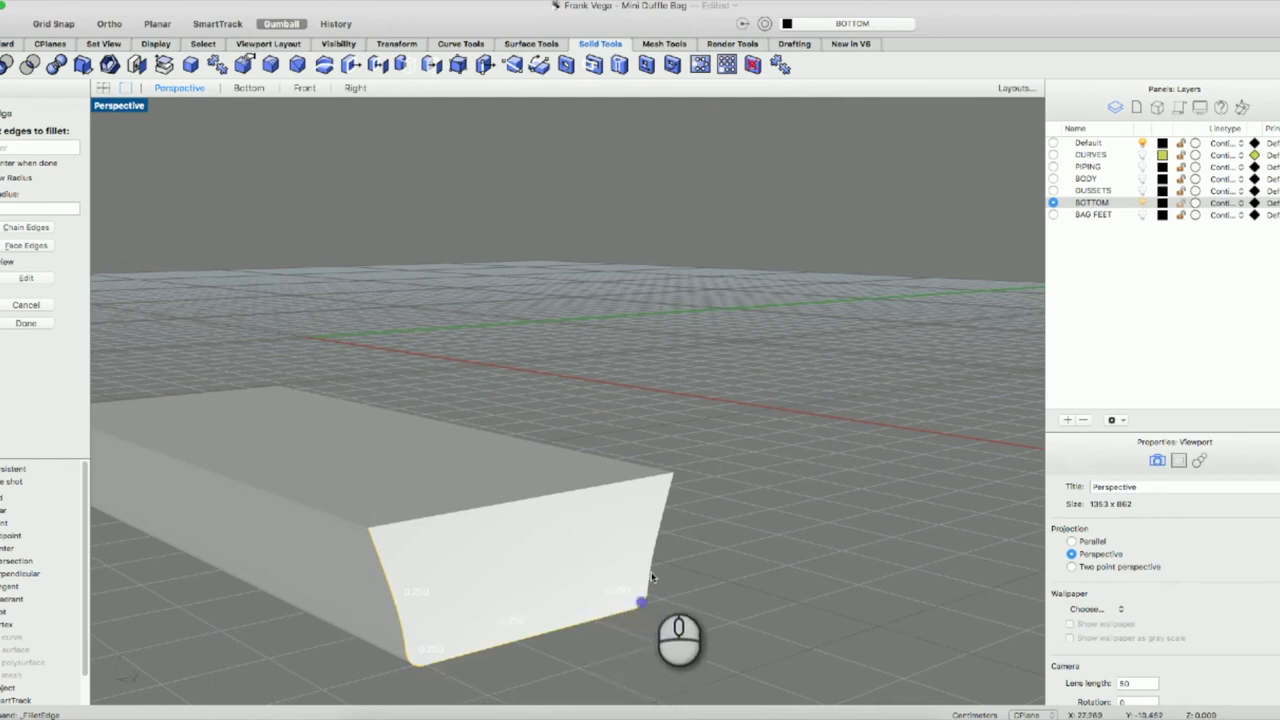
{"action": "scroll", "coordinate": [652, 595], "scroll_direction": "up", "scroll_amount": 3}
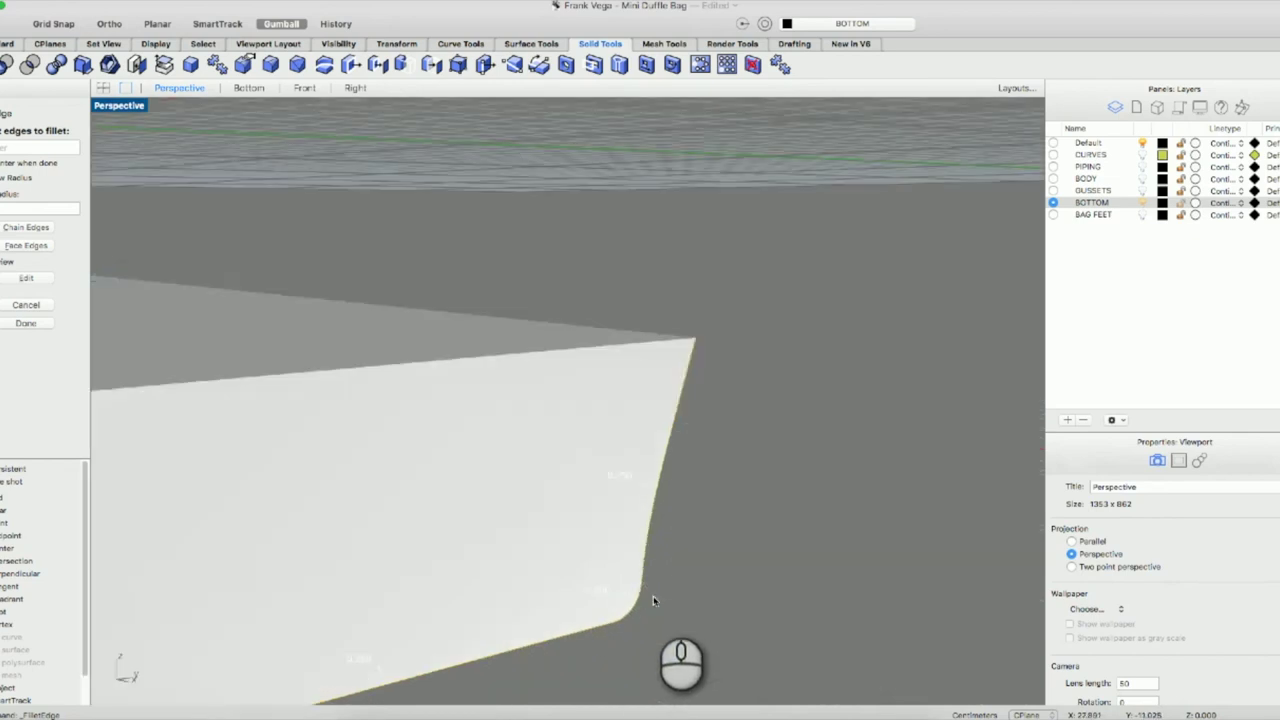
{"action": "scroll", "coordinate": [652, 600], "scroll_direction": "down", "scroll_amount": 5}
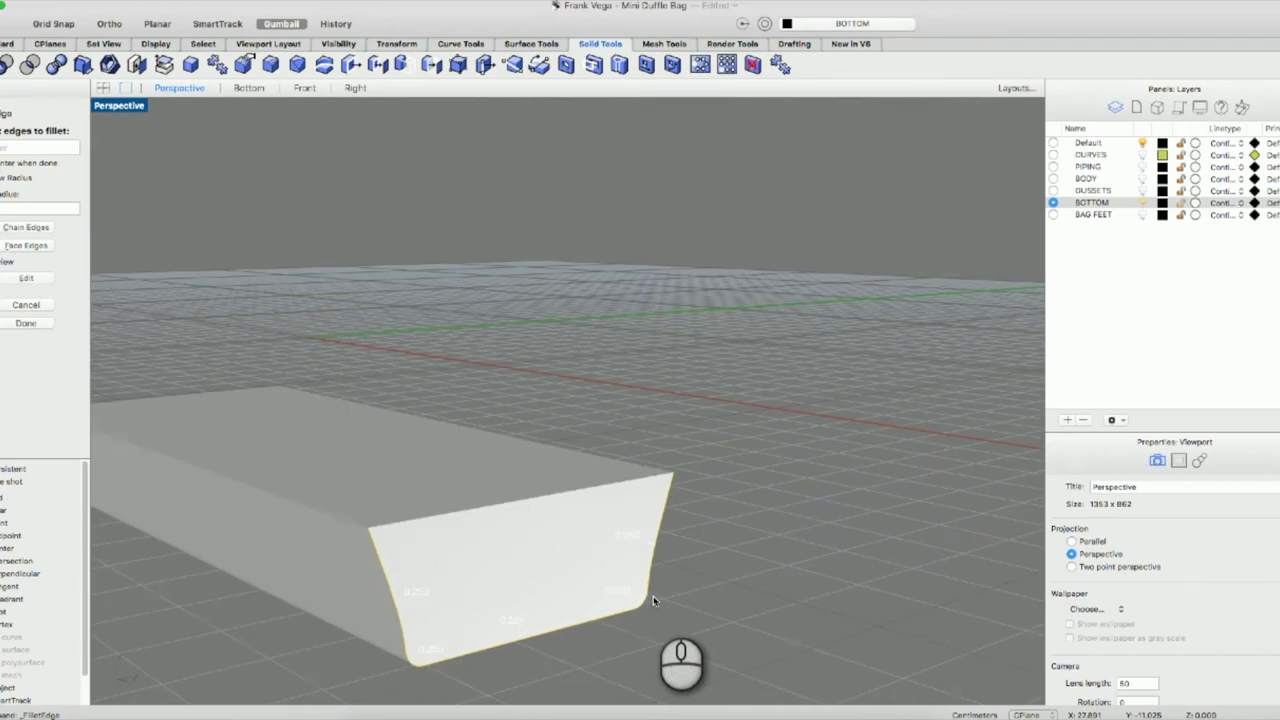
{"action": "key", "text": "Return"}
{"action": "key", "text": "Return"}
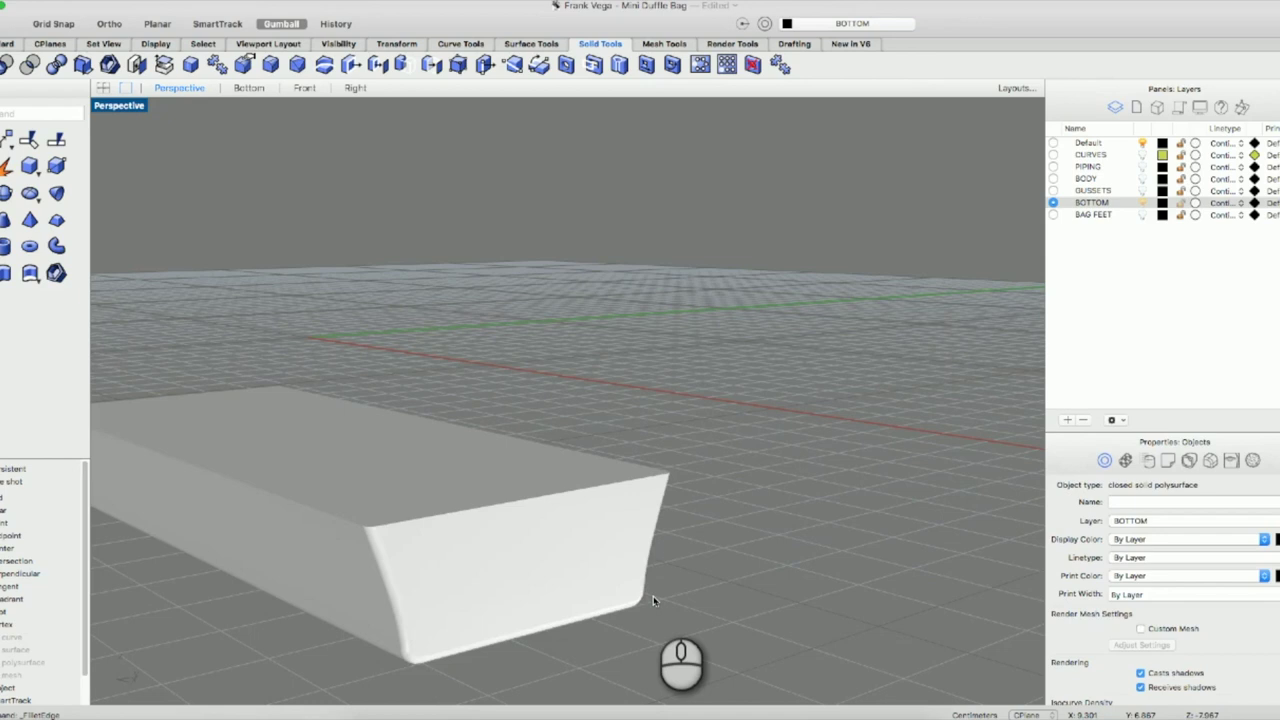
Fillet the side, corner and lower edges of the bottom solid's opposite end face with a radius of 0.25, leaving out its top edge.
{"action": "right_click_drag", "start_coordinate": [537, 586], "coordinate": [529, 500]}
{"action": "right_click", "coordinate": [541, 500]}
{"action": "left_click", "coordinate": [507, 650]}
{"action": "left_click", "coordinate": [507, 652]}
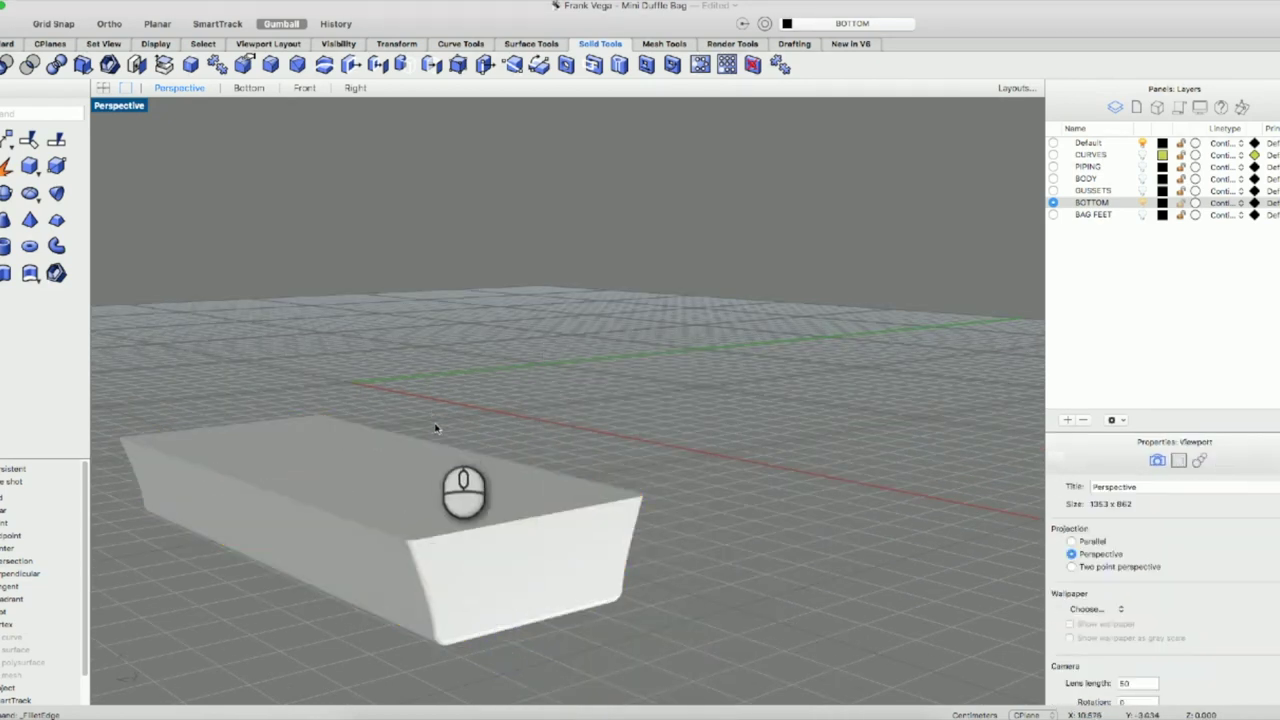
{"action": "left_click", "coordinate": [153, 490]}
{"action": "right_click_drag", "start_coordinate": [153, 490], "coordinate": [431, 457]}
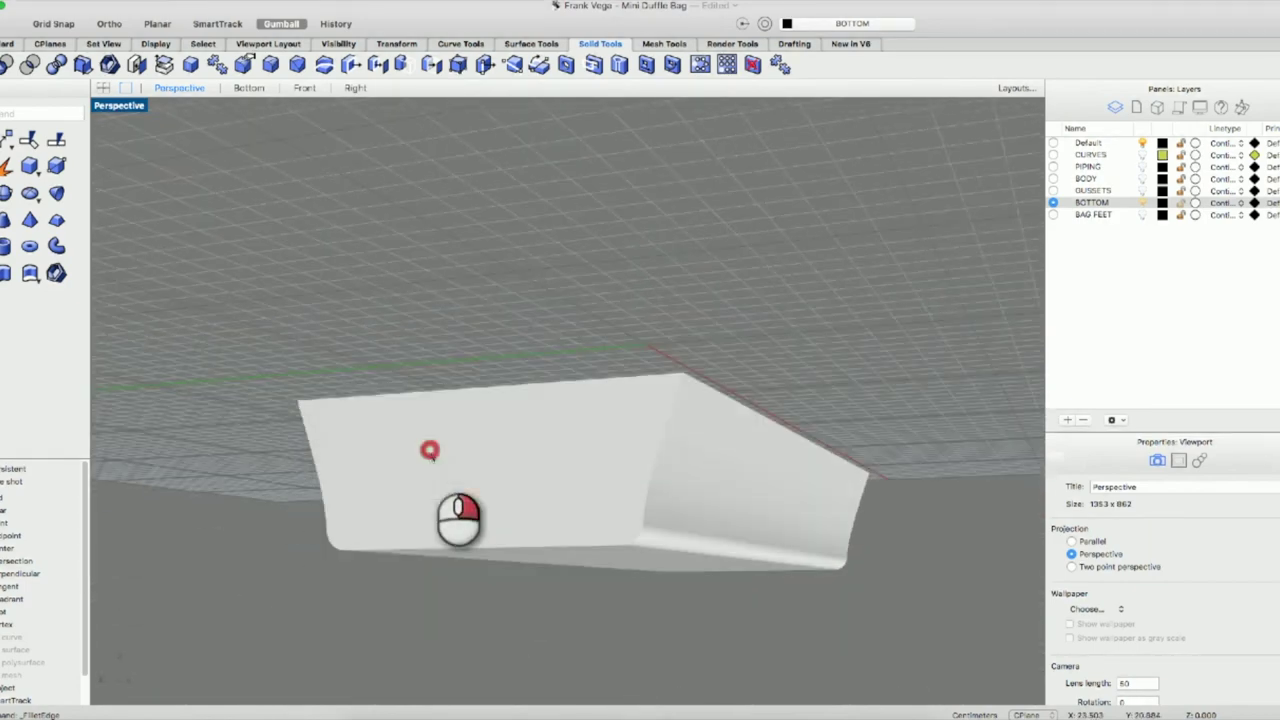
{"action": "right_click", "coordinate": [429, 450]}
{"action": "left_click", "coordinate": [490, 338]}
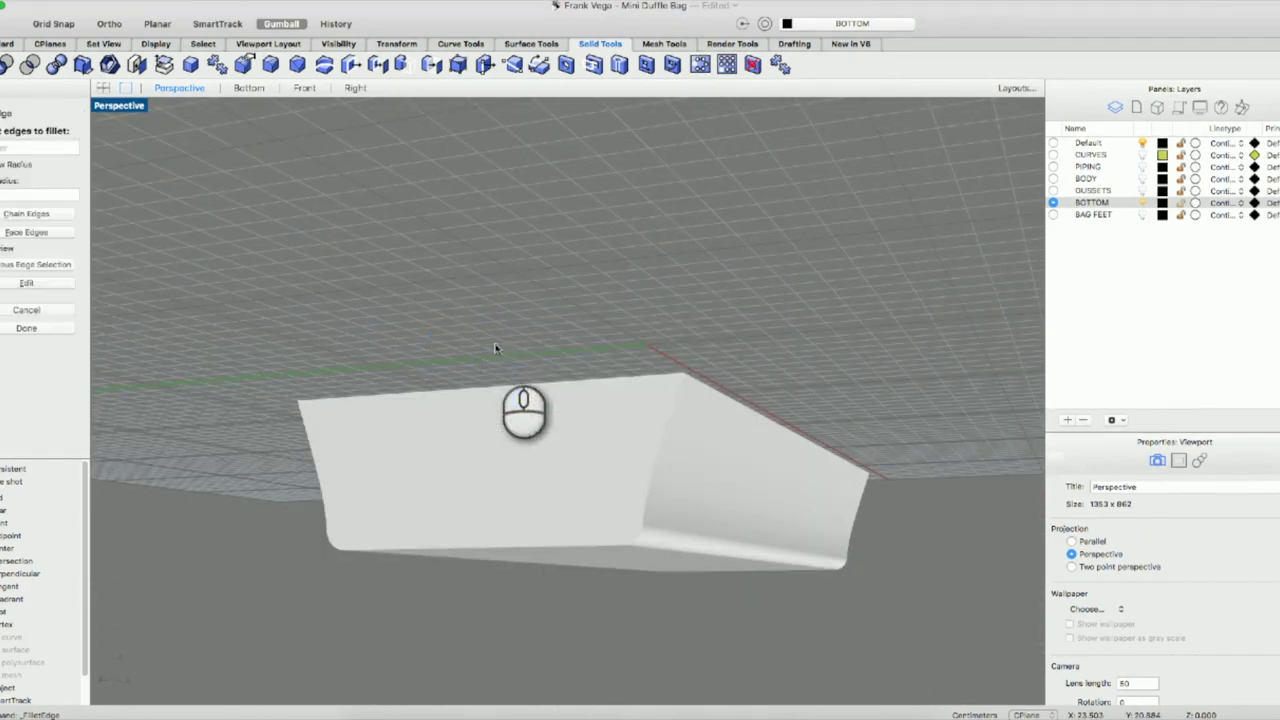
{"action": "left_click", "coordinate": [646, 483]}
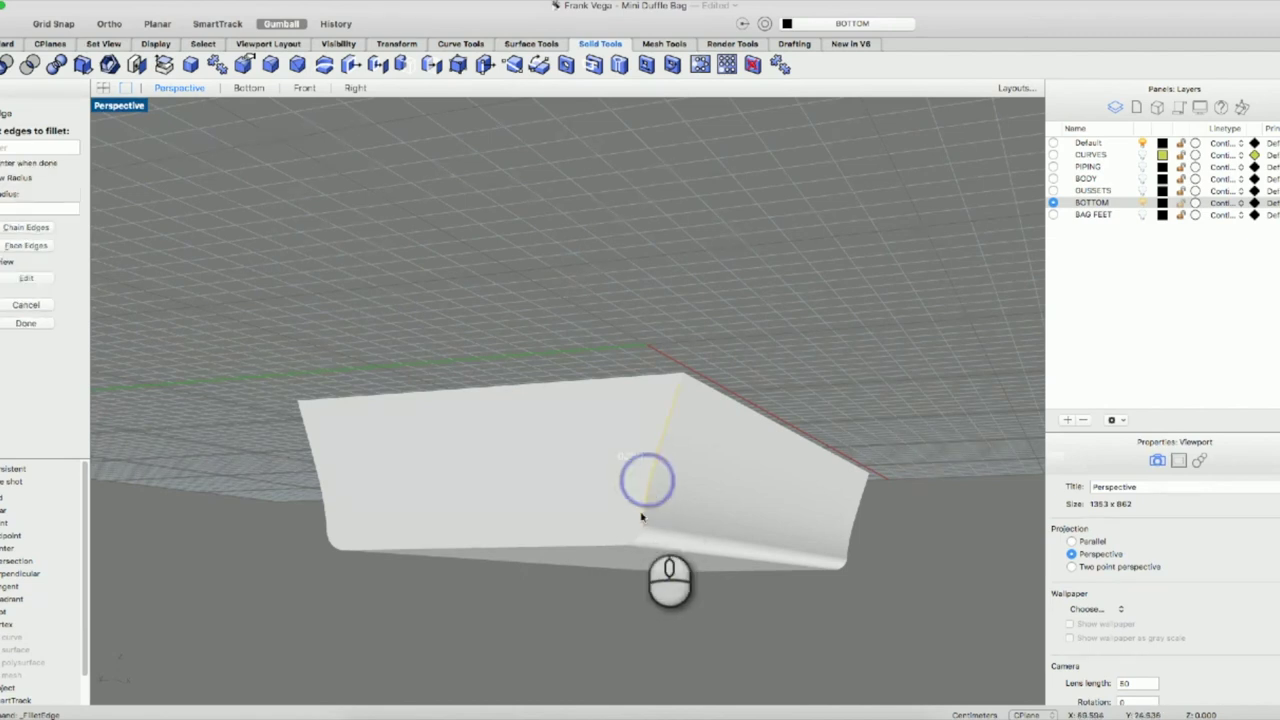
{"action": "left_click", "coordinate": [554, 545]}
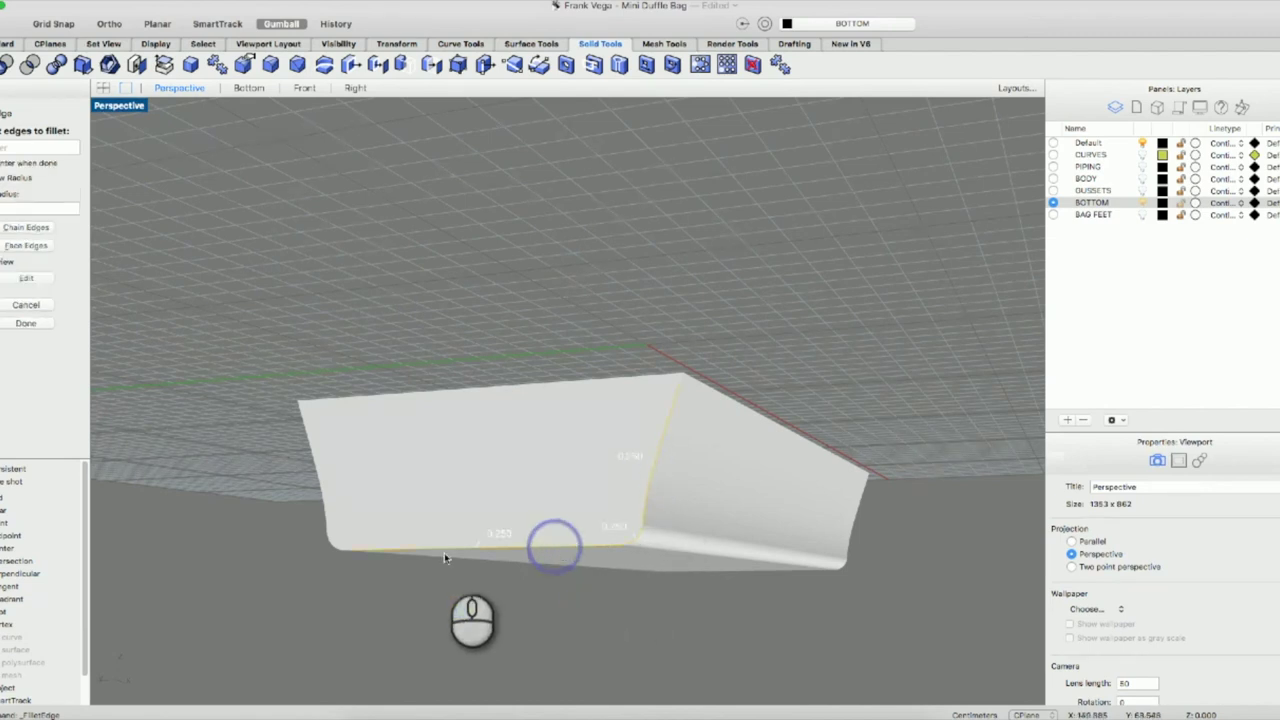
{"action": "left_click", "coordinate": [337, 549]}
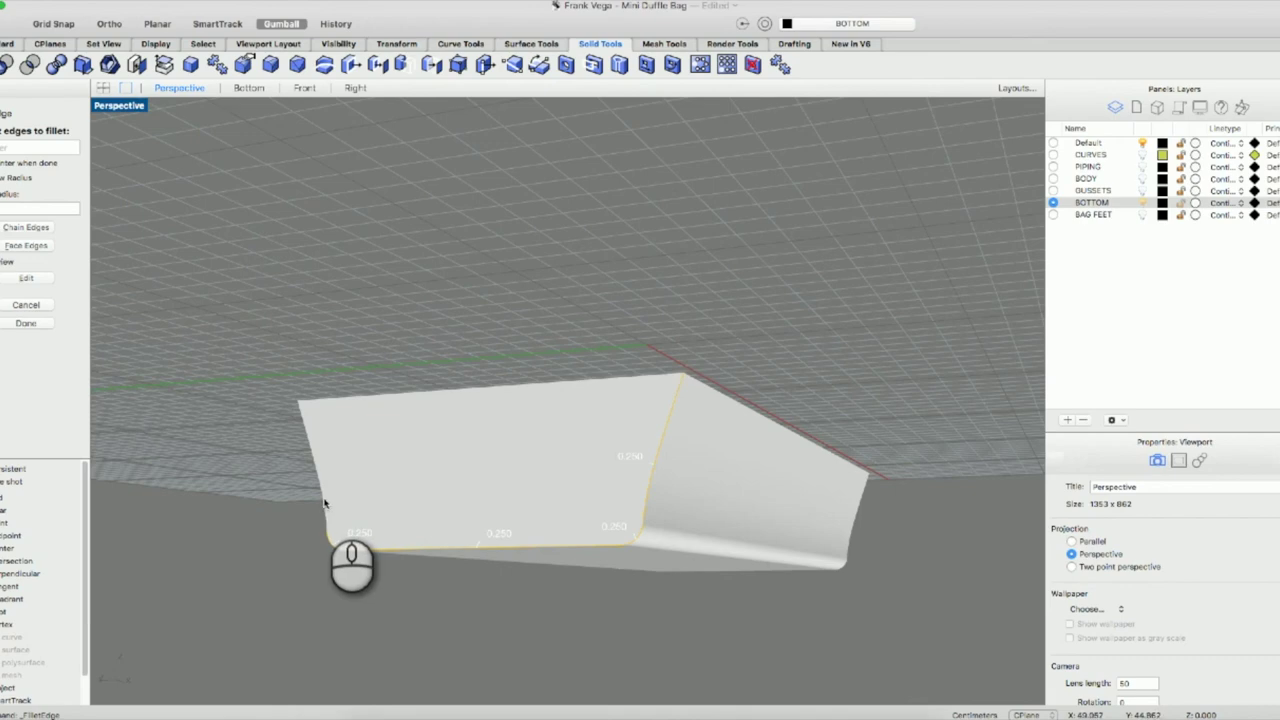
{"action": "right_click", "coordinate": [371, 479]}
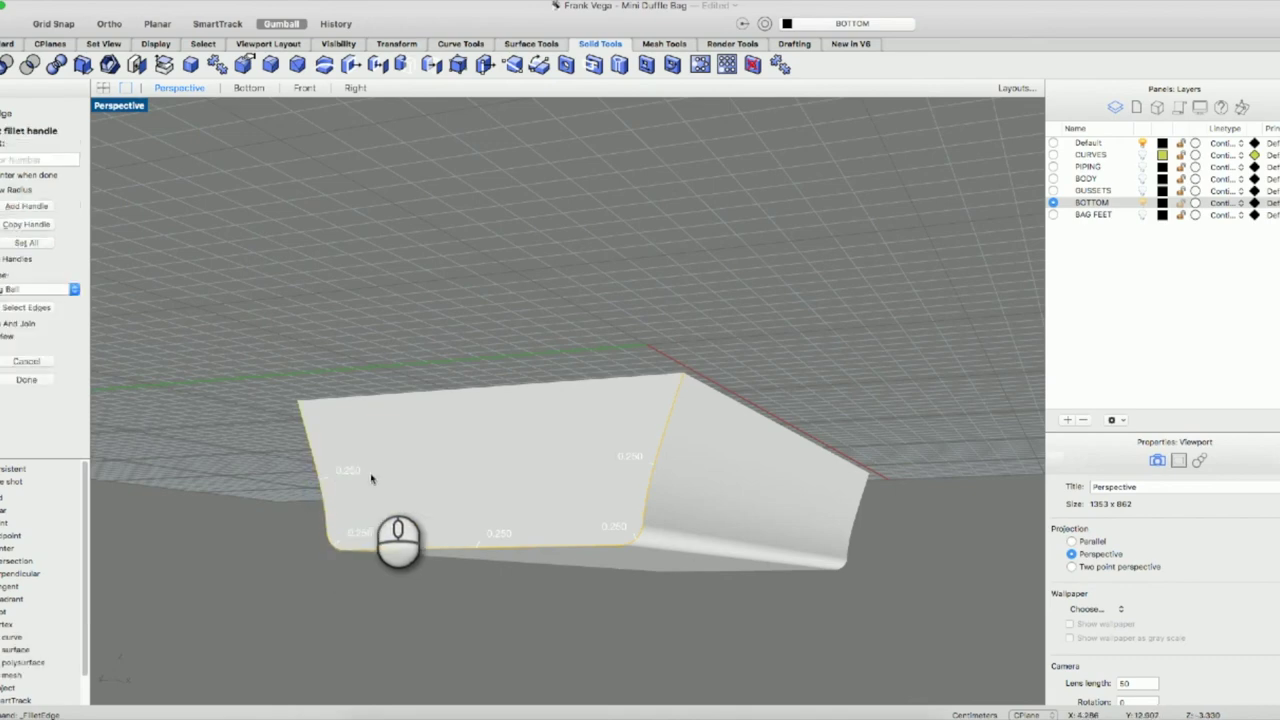
{"action": "right_click", "coordinate": [371, 479]}
Make the BAG FEET, GUSSETS and BODY layers visible again around the filleted bottom solid.
{"action": "left_click", "coordinate": [428, 503]}
{"action": "right_click_drag", "start_coordinate": [428, 503], "coordinate": [726, 545]}
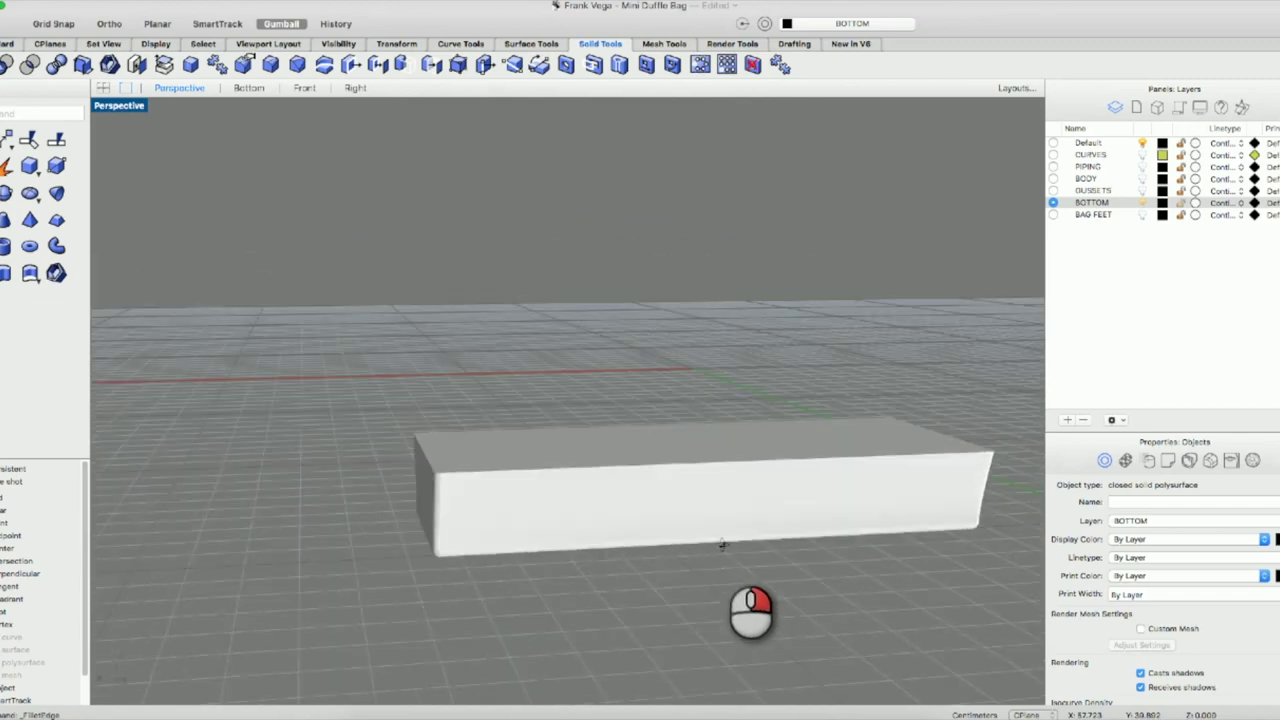
{"action": "right_click_drag", "start_coordinate": [722, 545], "coordinate": [760, 505]}
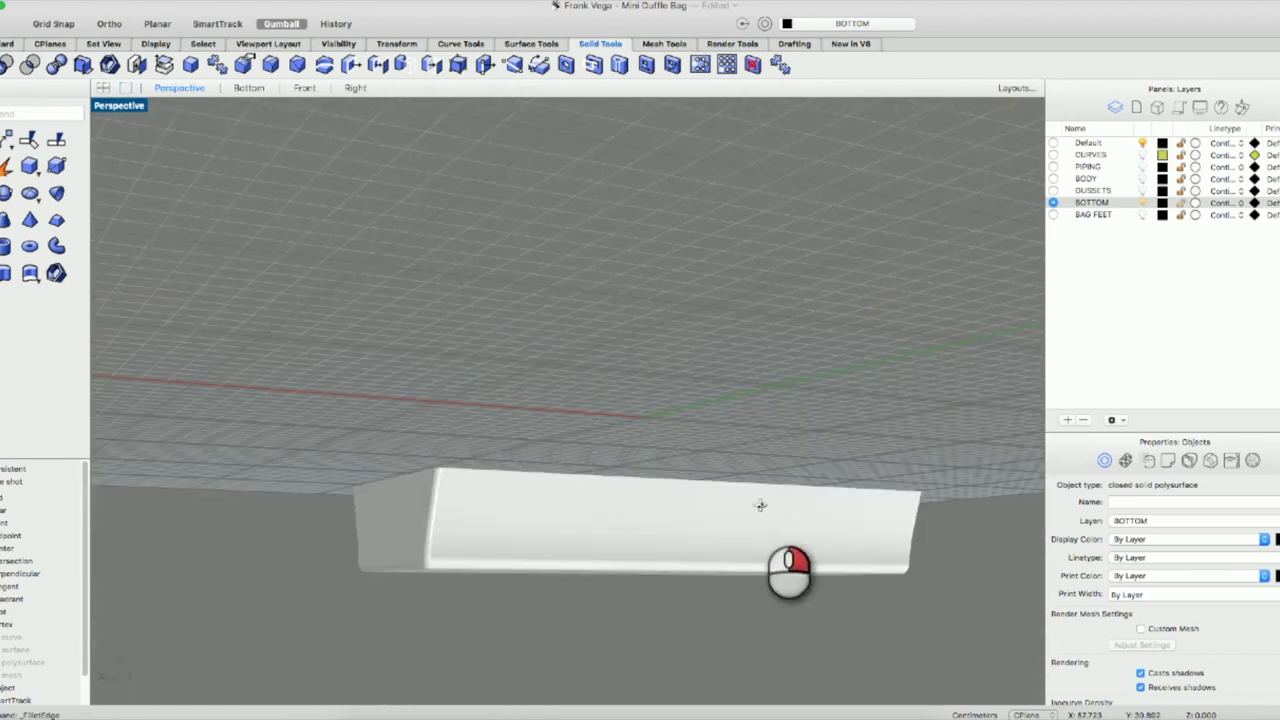
{"action": "left_click", "coordinate": [1143, 214]}
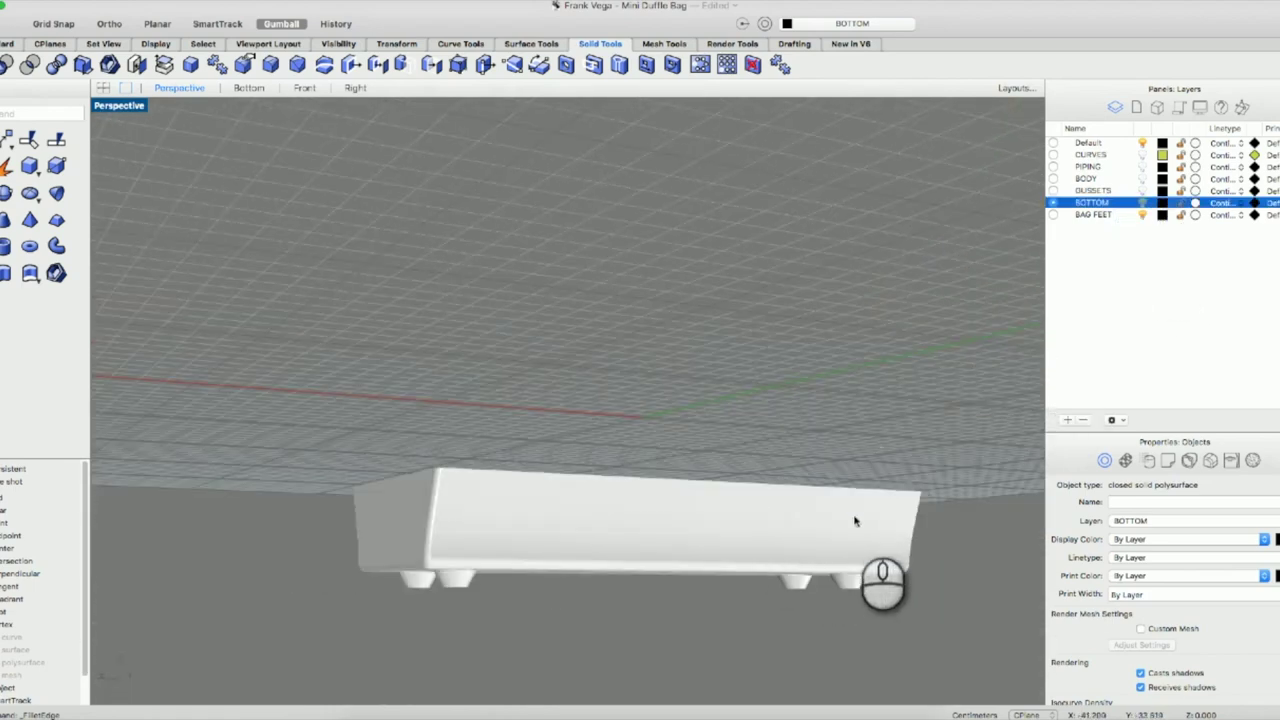
{"action": "right_click_drag", "start_coordinate": [815, 580], "coordinate": [768, 615]}
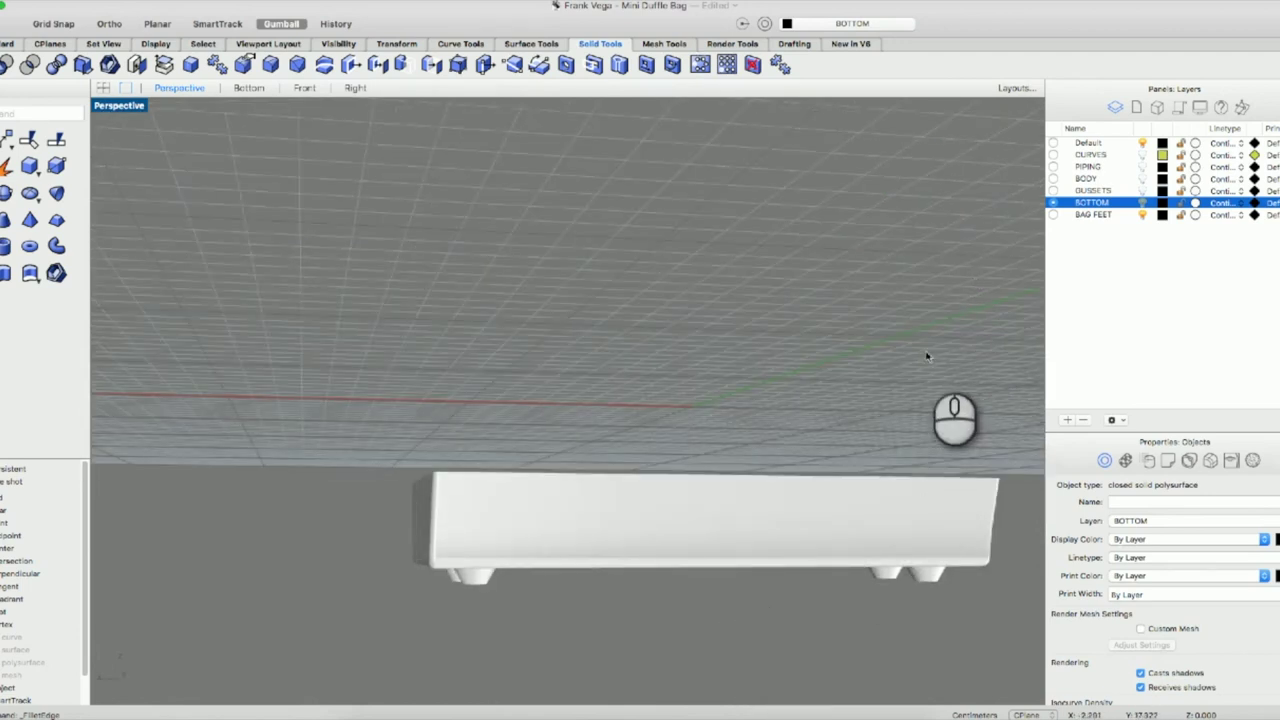
{"action": "left_click", "coordinate": [1142, 190]}
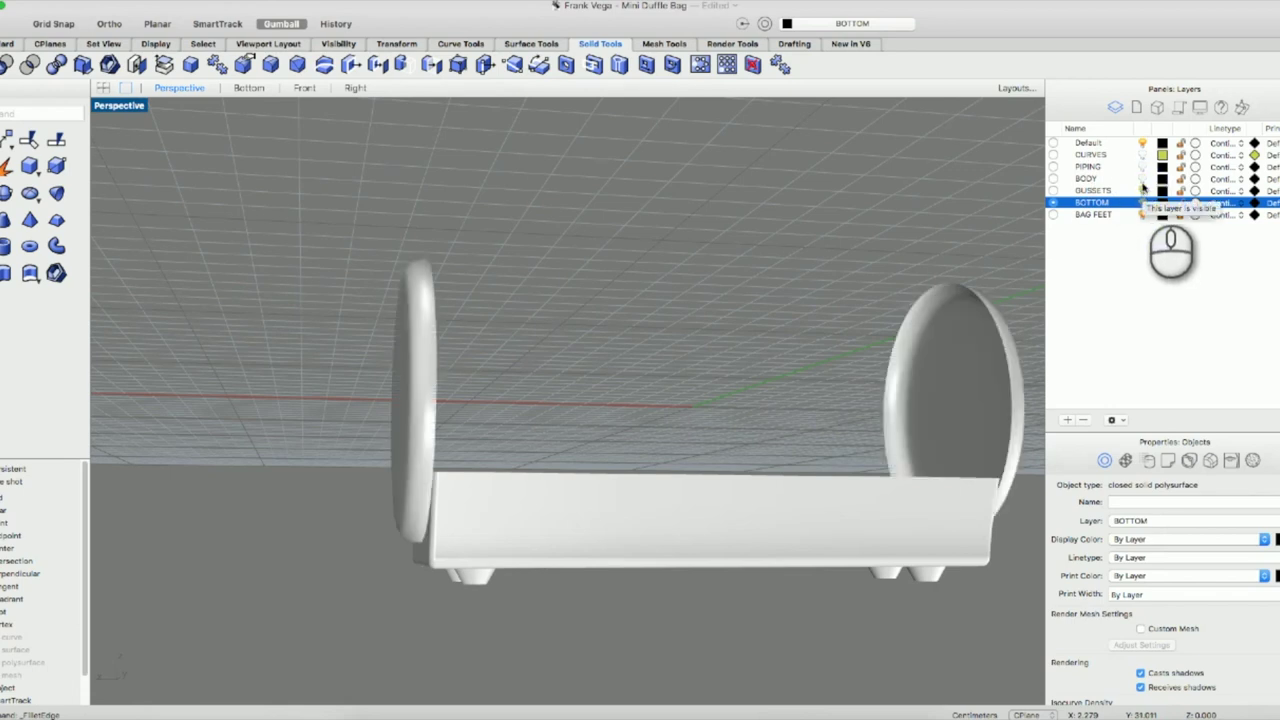
{"action": "left_click", "coordinate": [1142, 178]}
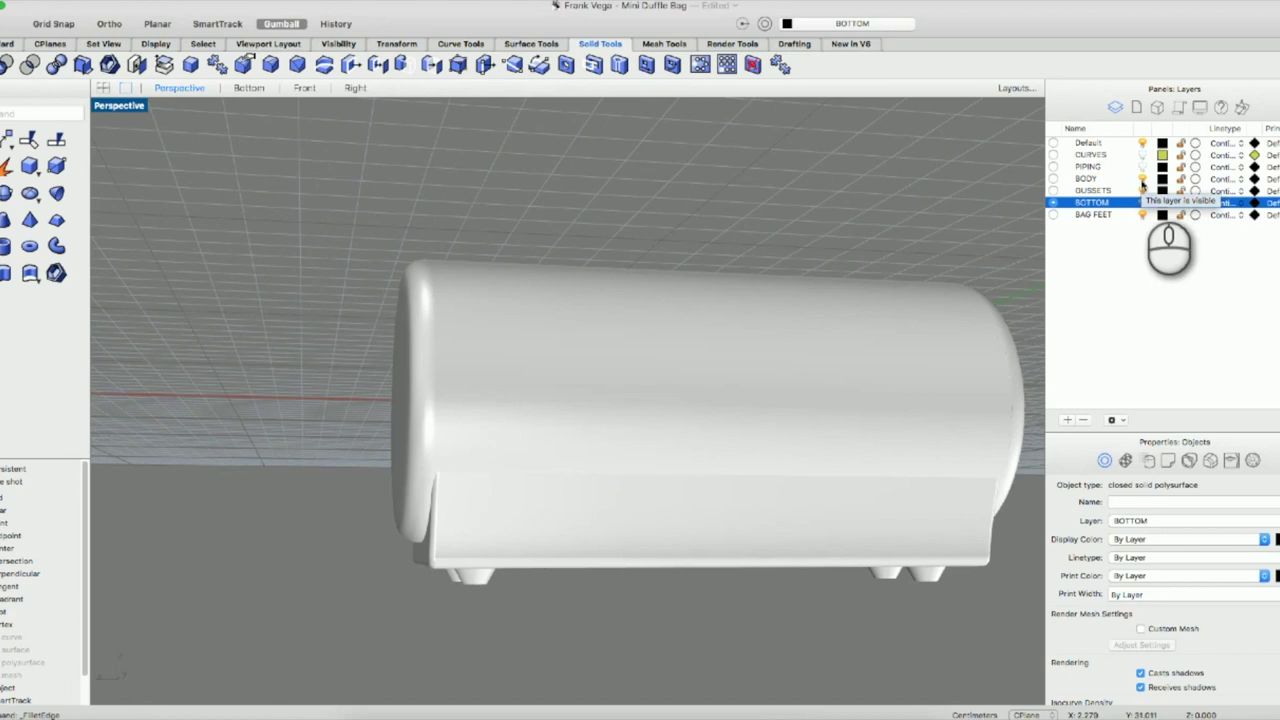
Give the bottom solid a custom display color of very dark gray instead of its layer color.
{"action": "left_click", "coordinate": [835, 530]}
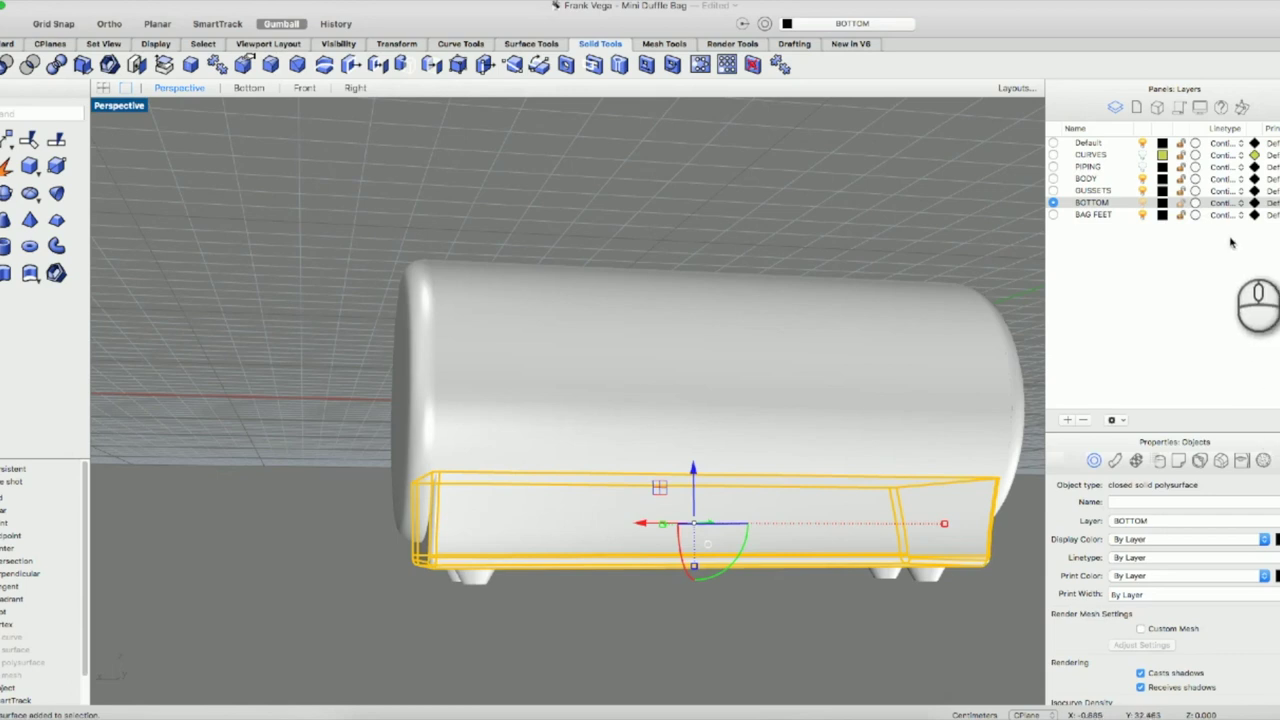
{"action": "left_click", "coordinate": [1259, 538]}
{"action": "left_click", "coordinate": [1242, 562]}
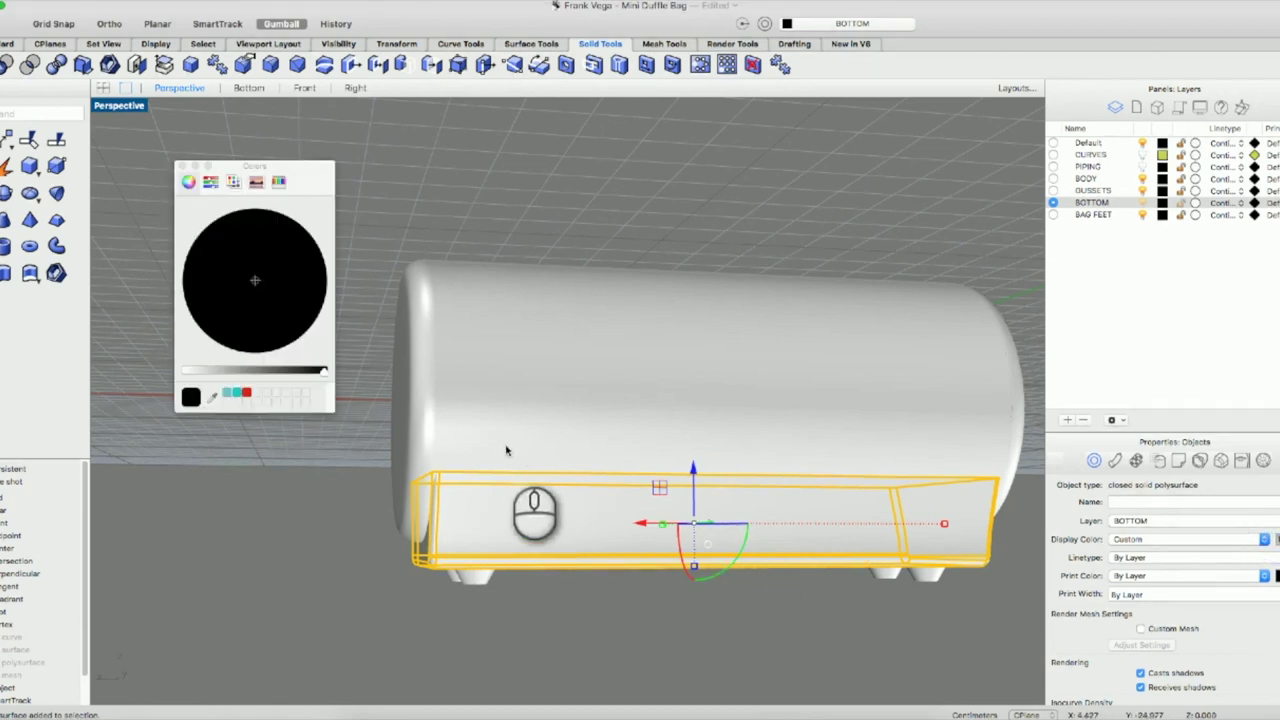
{"action": "left_click_drag", "start_coordinate": [320, 368], "coordinate": [294, 372]}
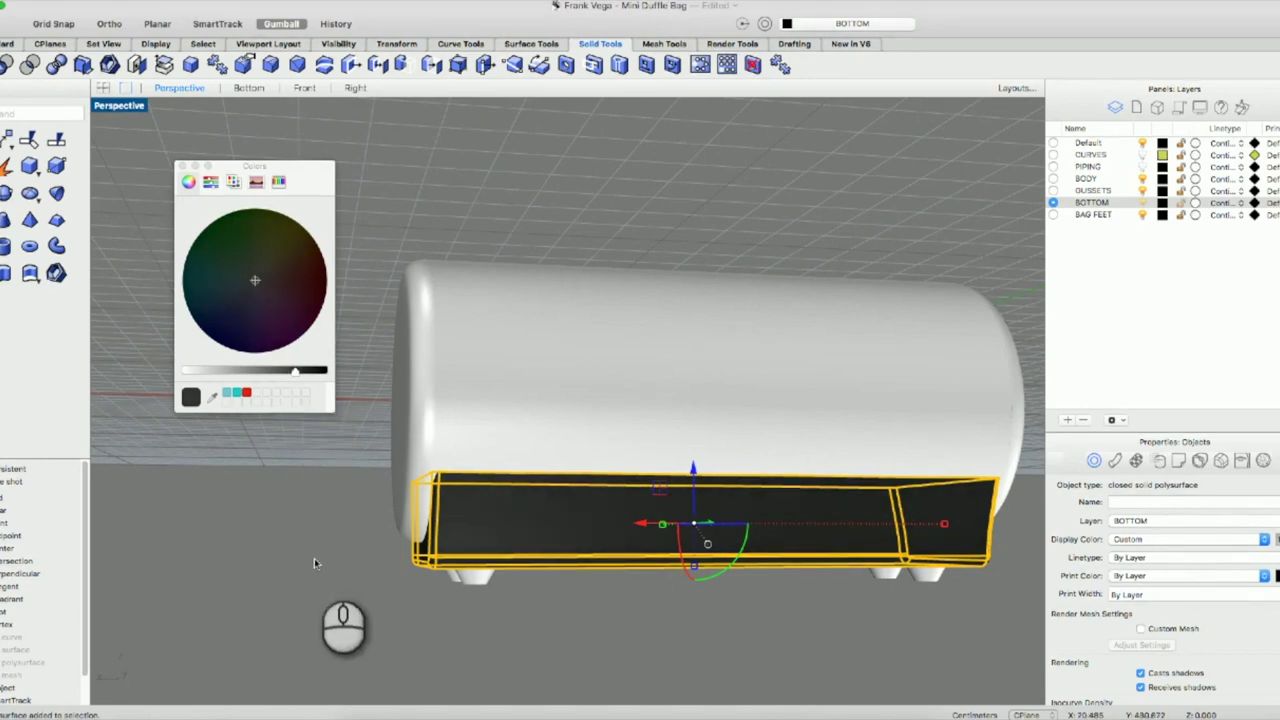
Give the cylindrical body surface a custom display color using the saved red swatch.
{"action": "left_click", "coordinate": [684, 368]}
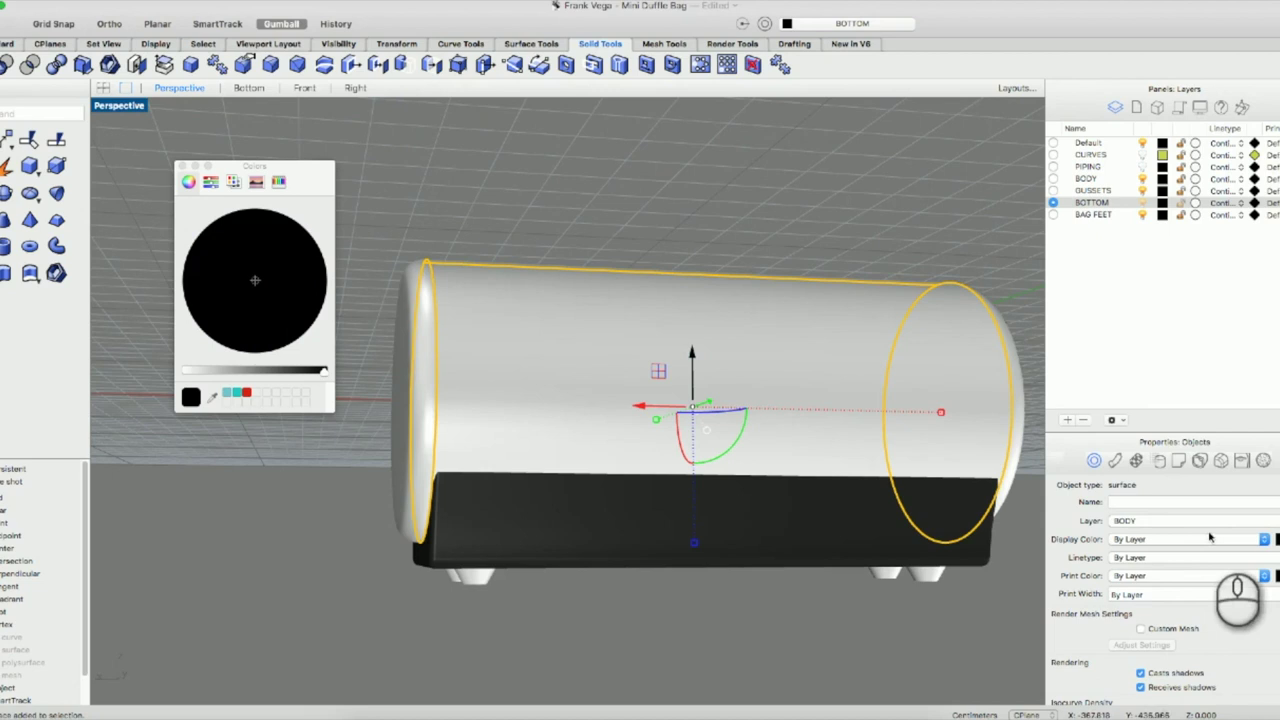
{"action": "left_click", "coordinate": [1263, 539]}
{"action": "left_click", "coordinate": [1256, 562]}
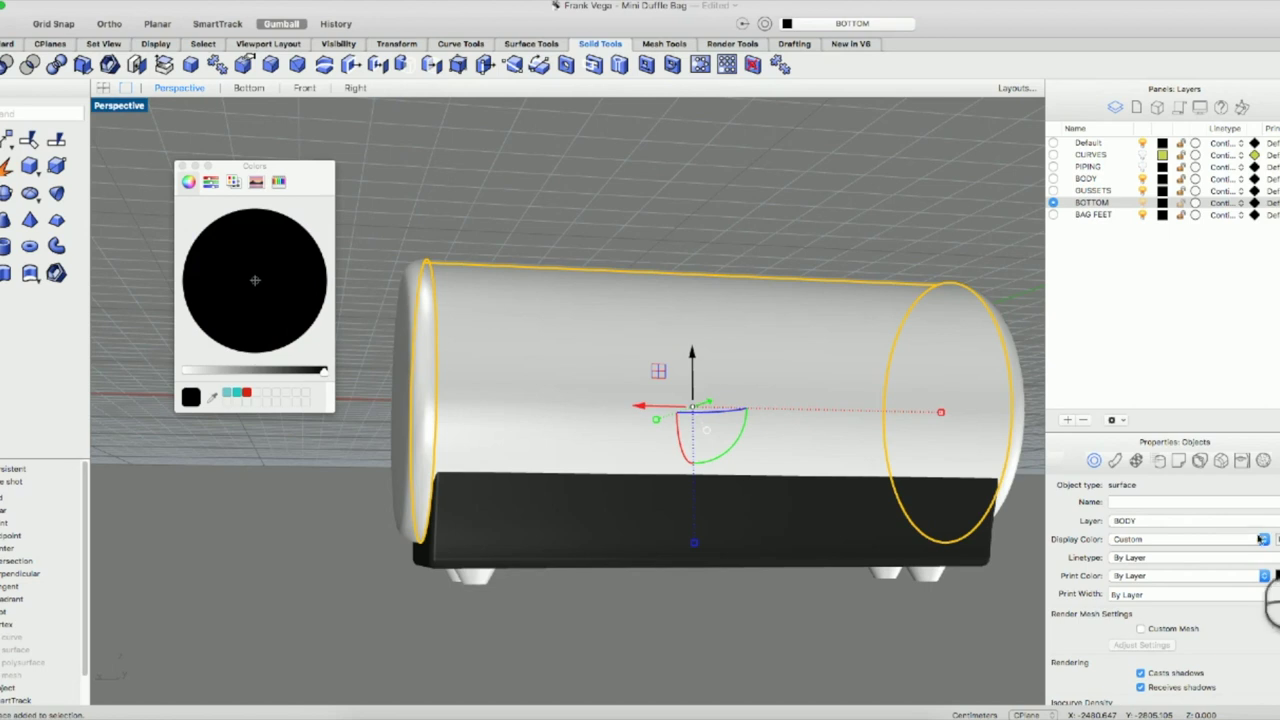
{"action": "left_click", "coordinate": [246, 393]}
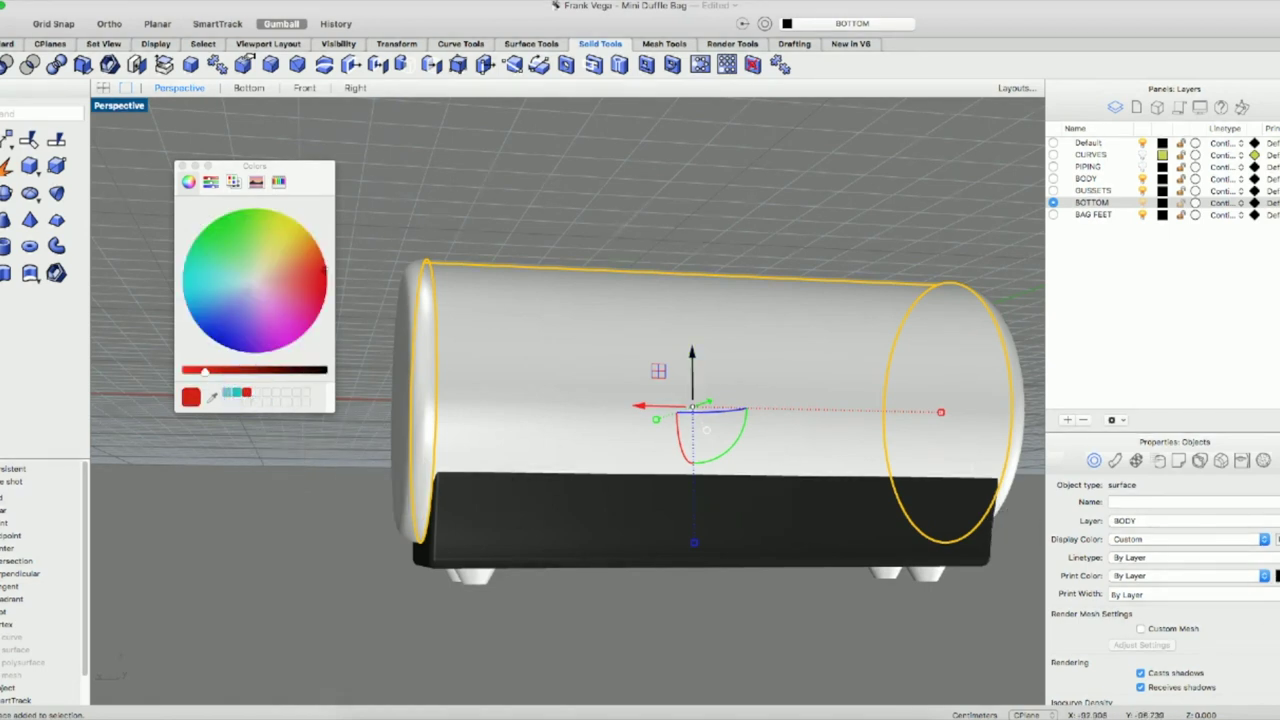
{"action": "left_click", "coordinate": [1274, 539]}
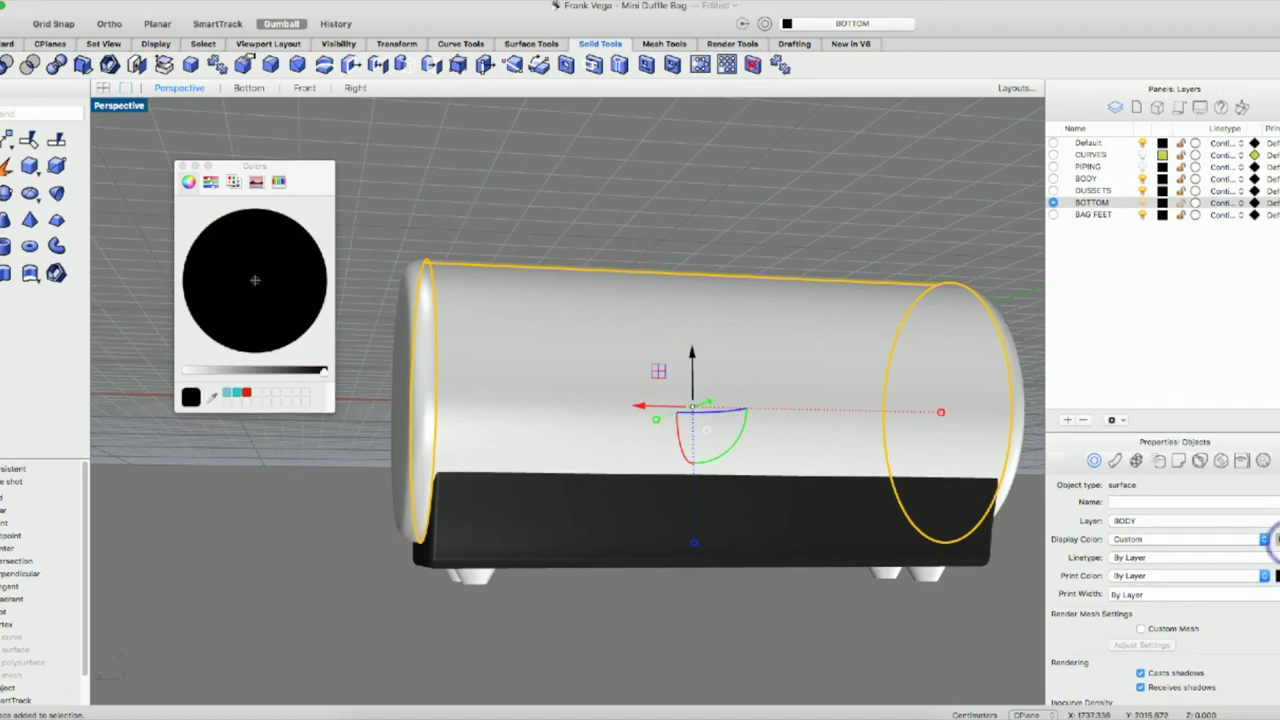
{"action": "left_click", "coordinate": [246, 394]}
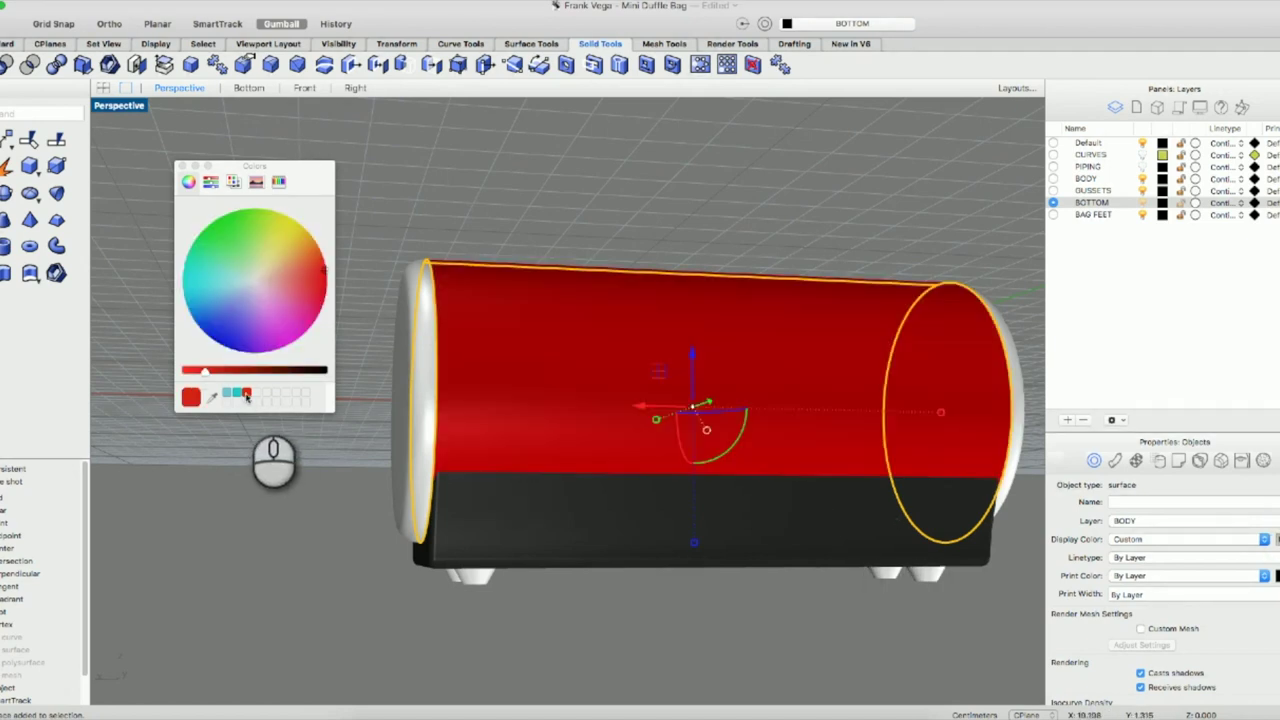